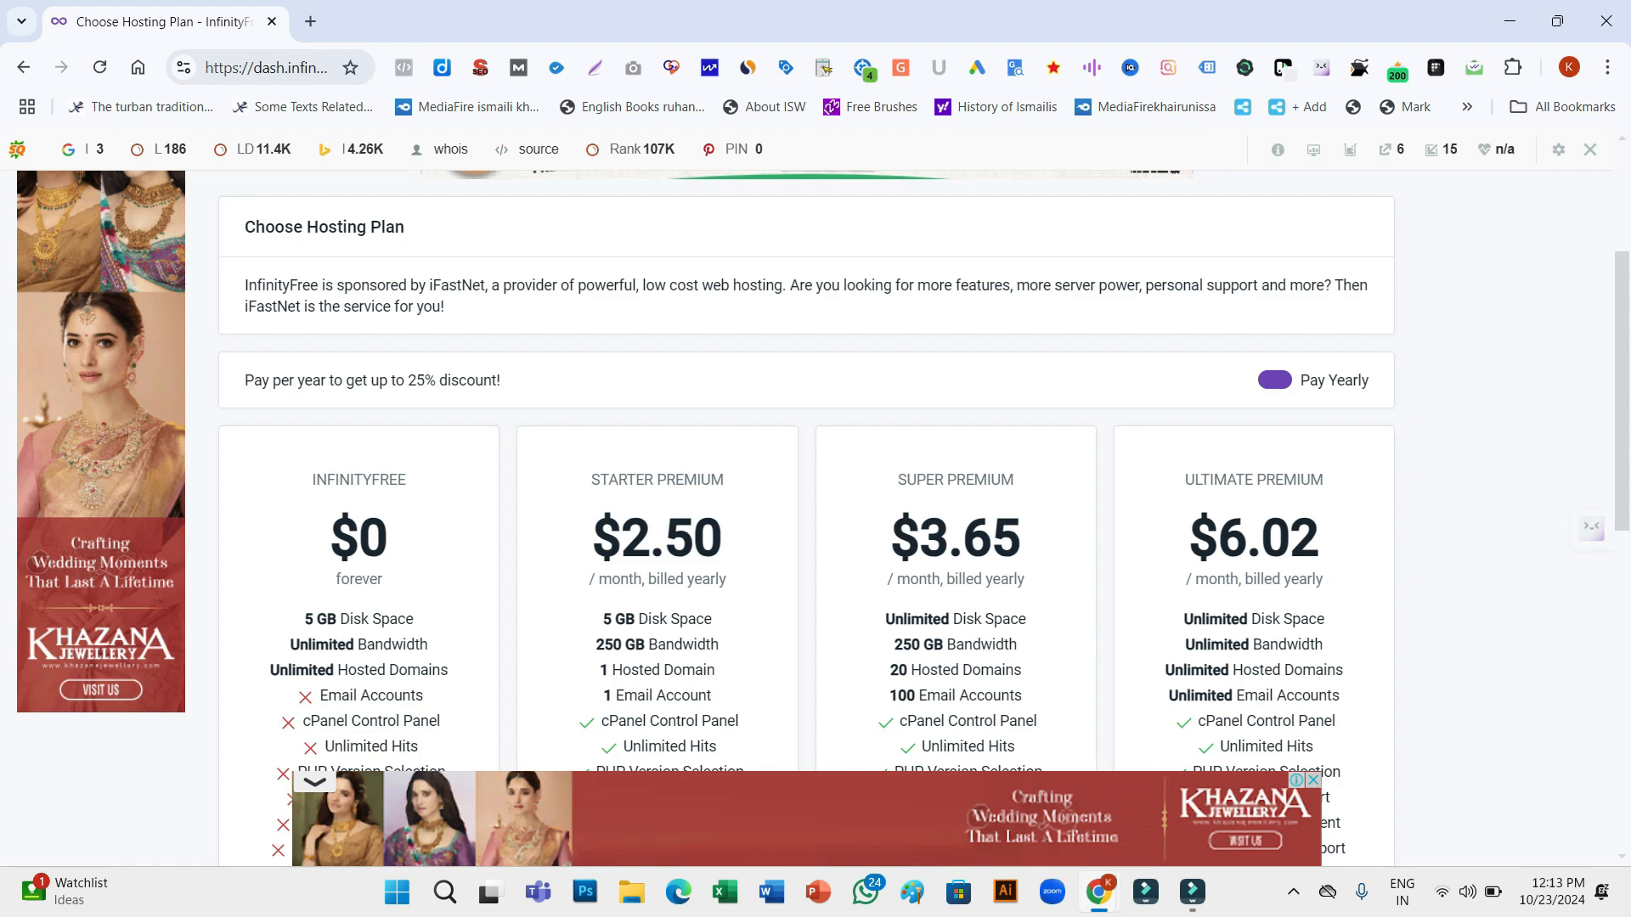
# Choose the free InfinityFree hosting plan and submit the subdomain vdma with the .lovestoblog.com extension
pyautogui.scroll(-3, 816, 519)
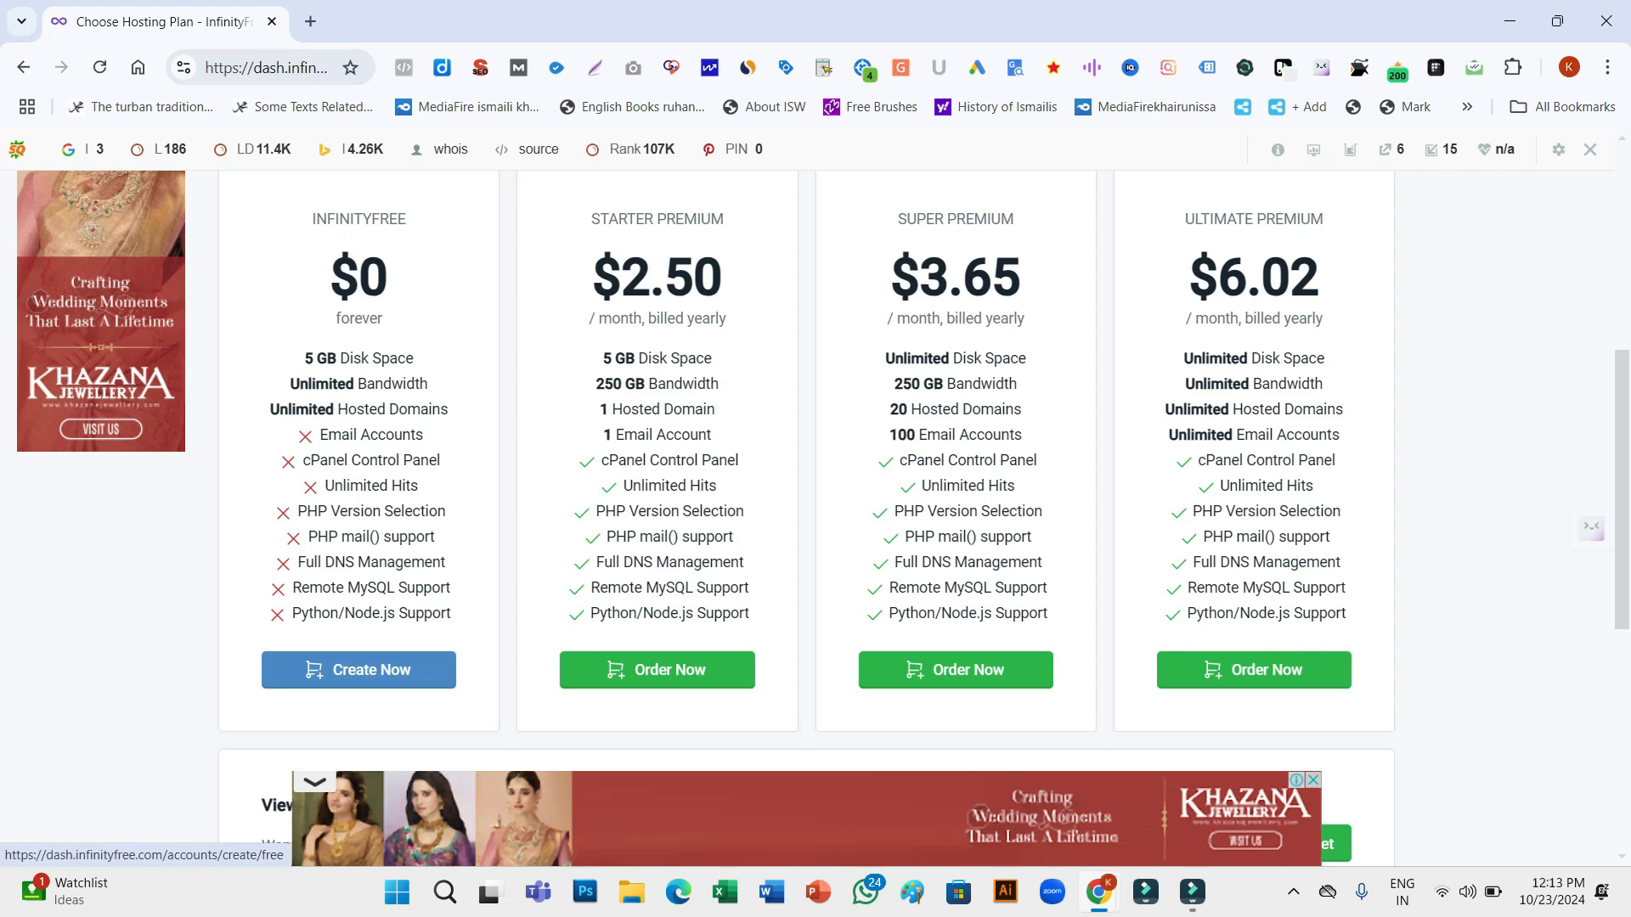
pyautogui.click(358, 669)
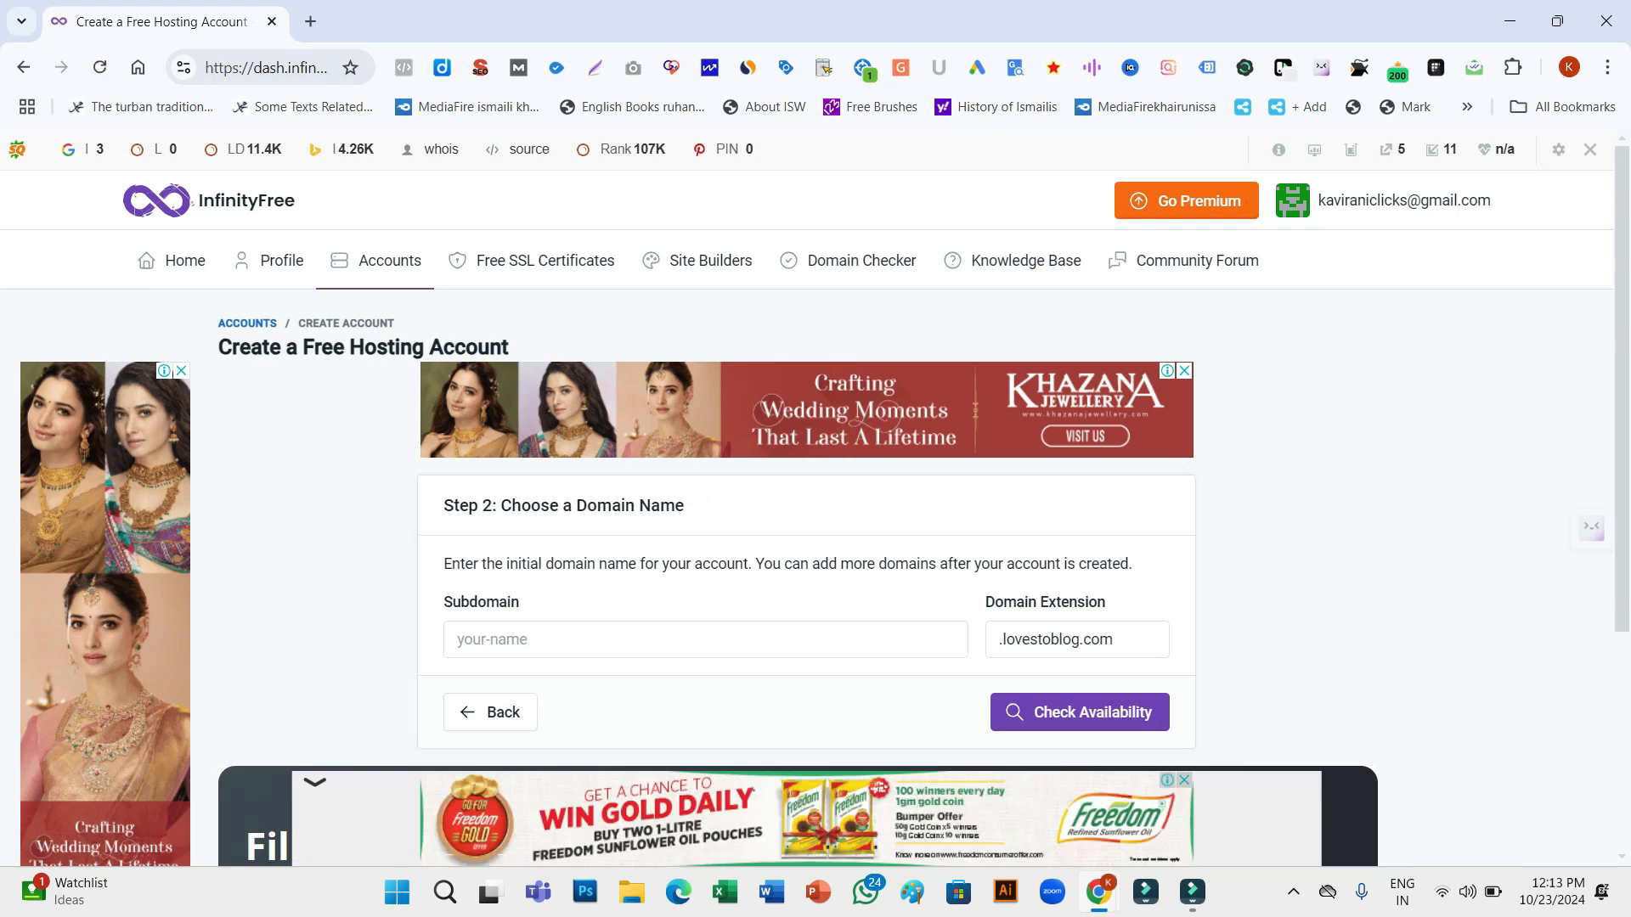
pyautogui.click(705, 640)
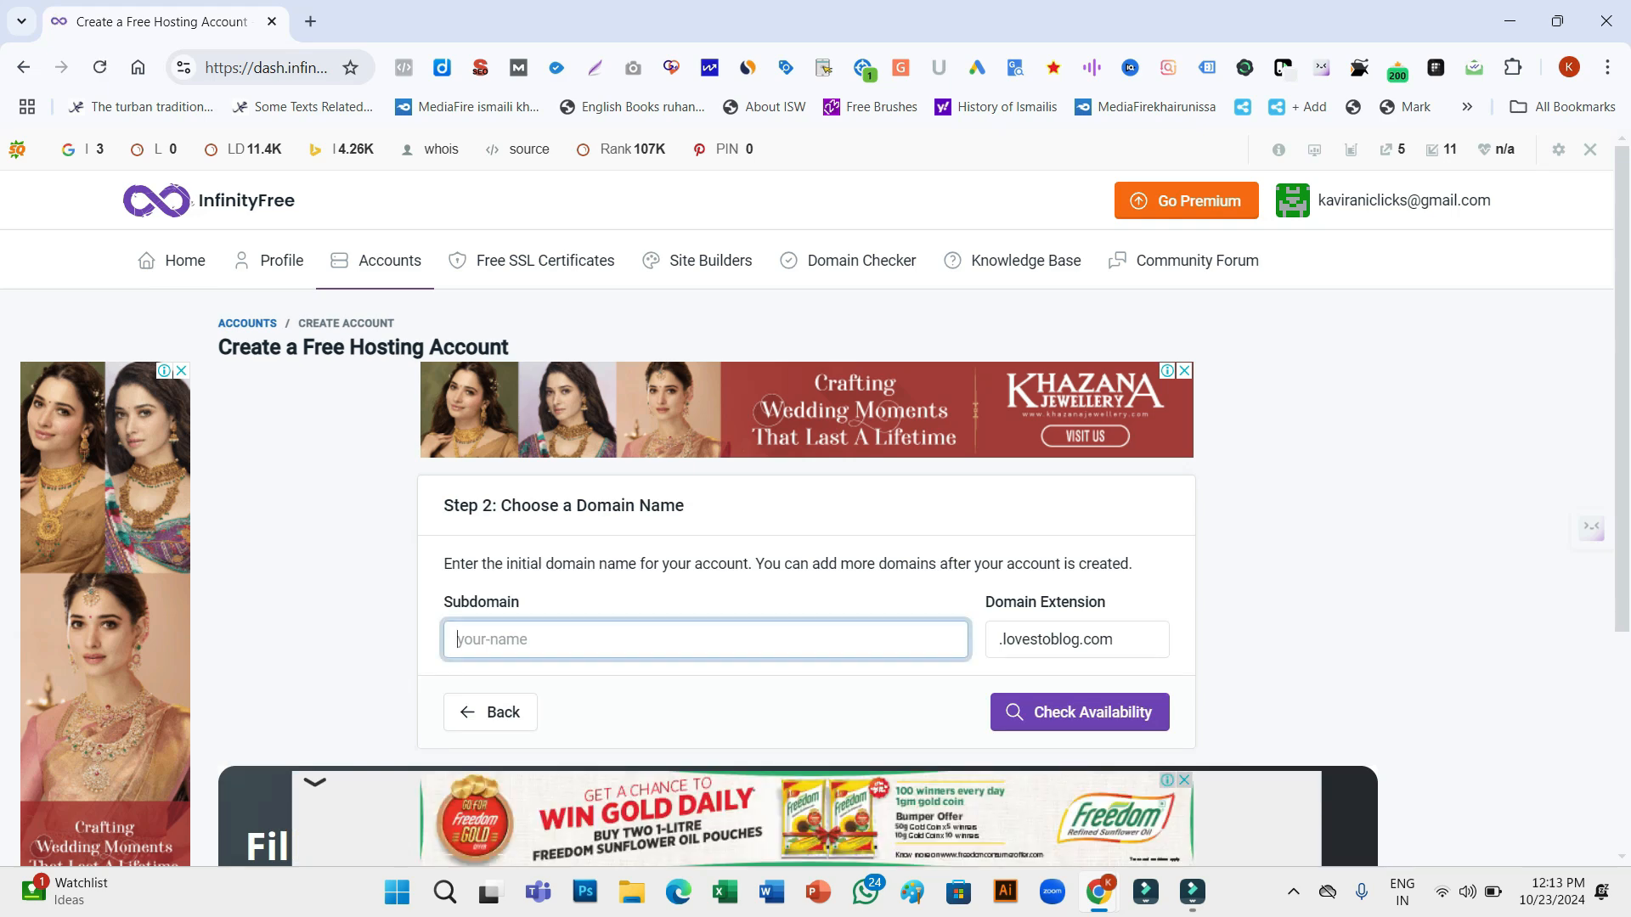
pyautogui.write('vdma')
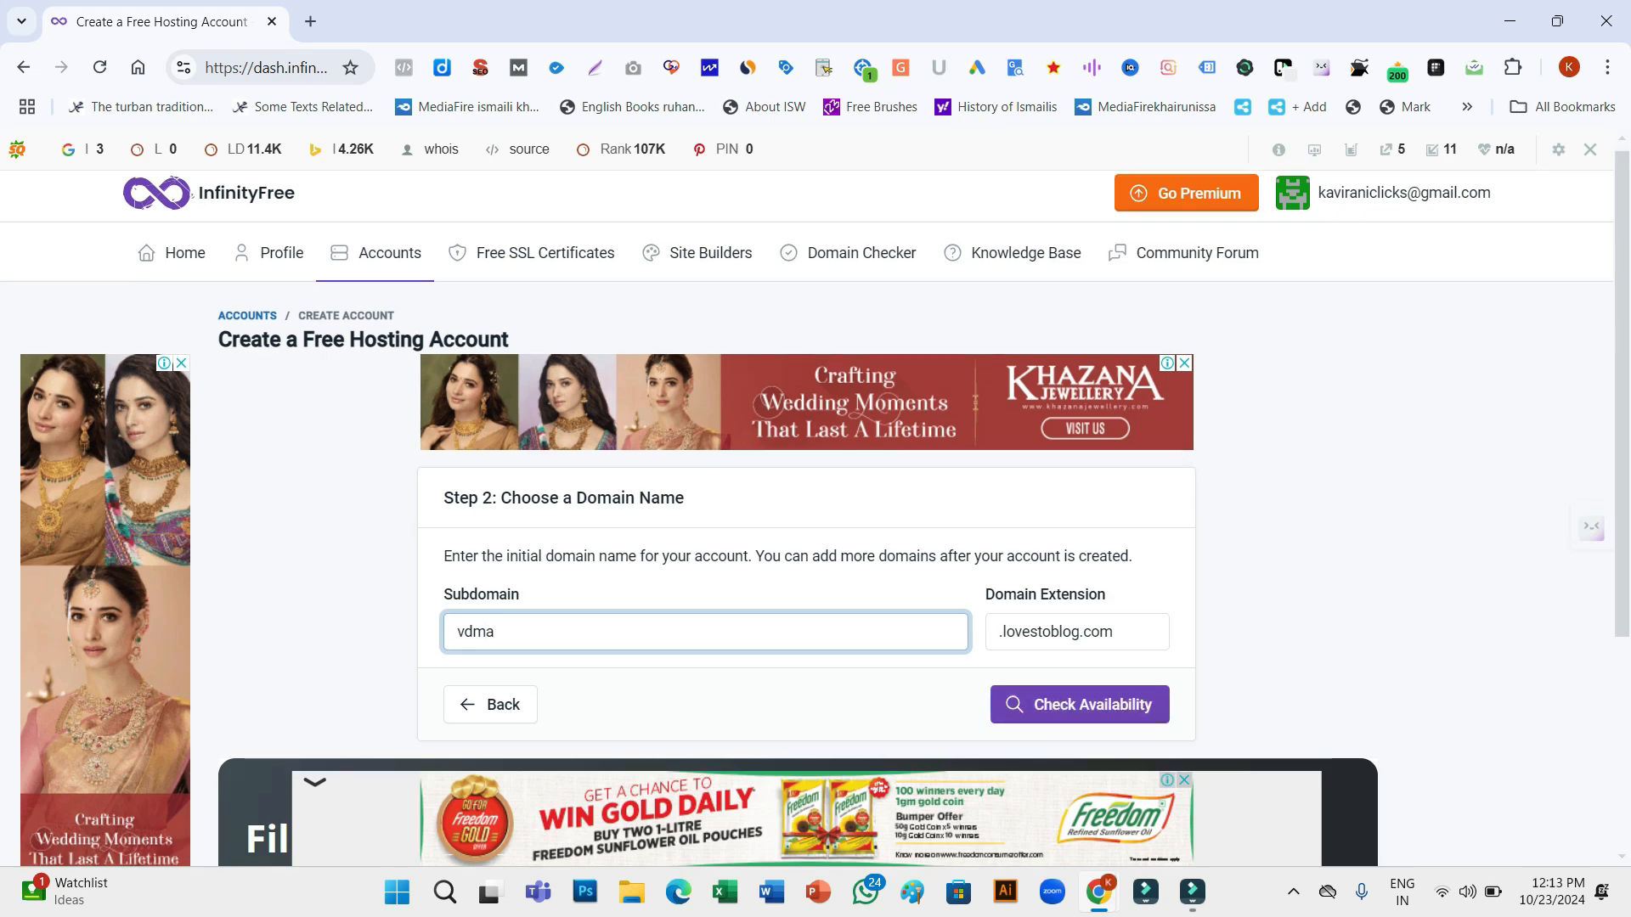
pyautogui.scroll(-2, 815, 510)
pyautogui.press('Return')
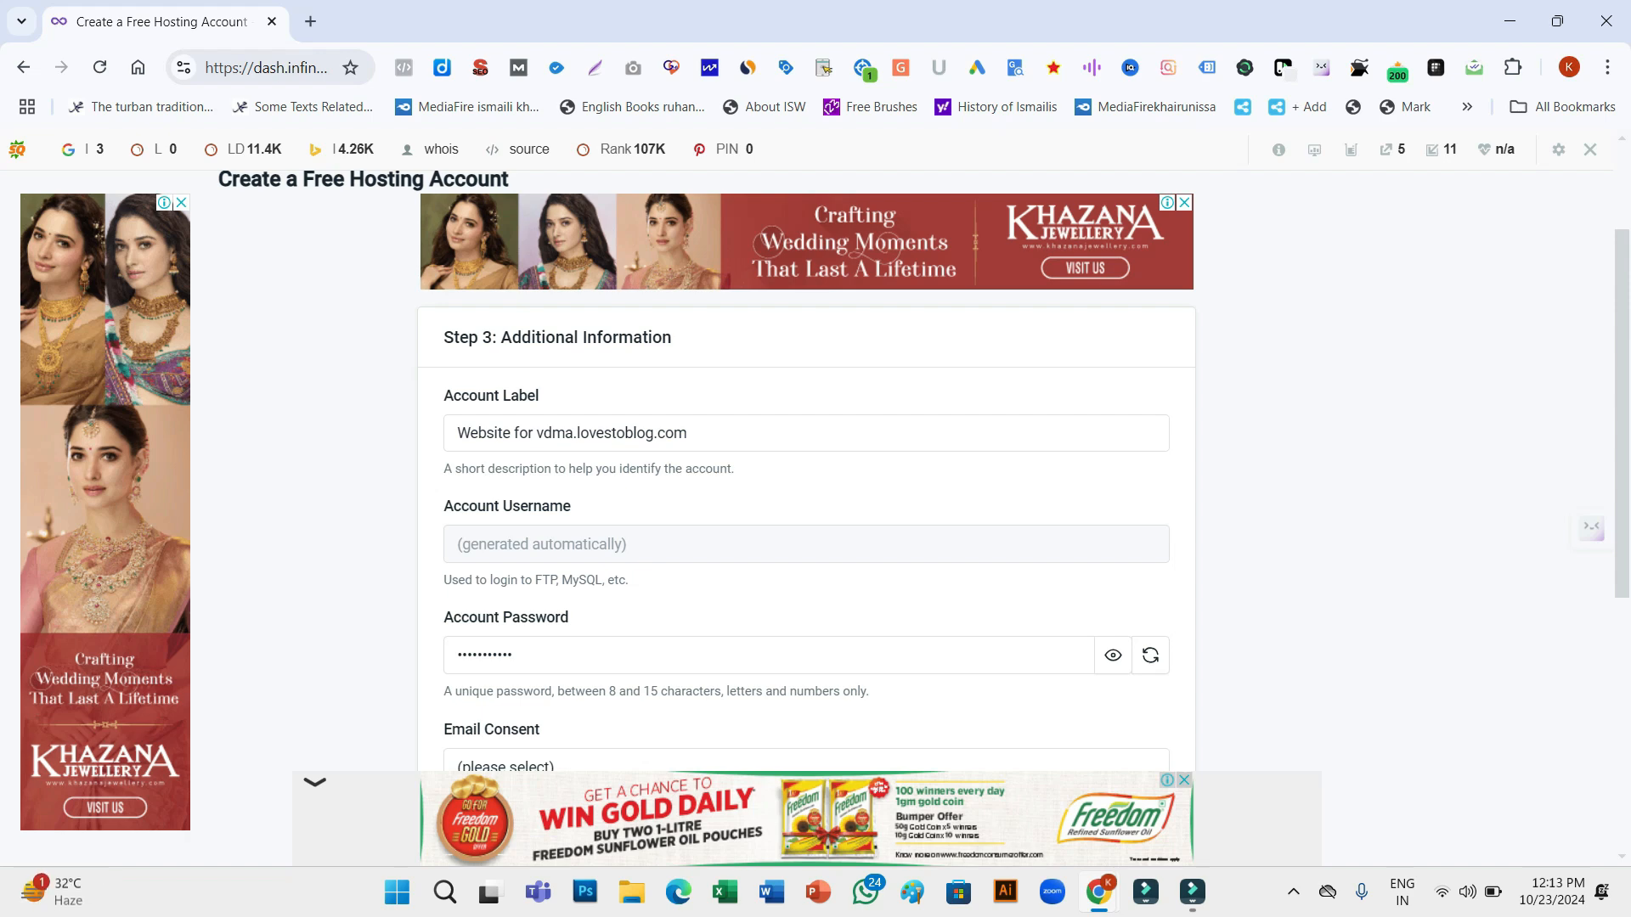
# Set the email consent to I Approve and create the hosting account
pyautogui.scroll(-3, 816, 517)
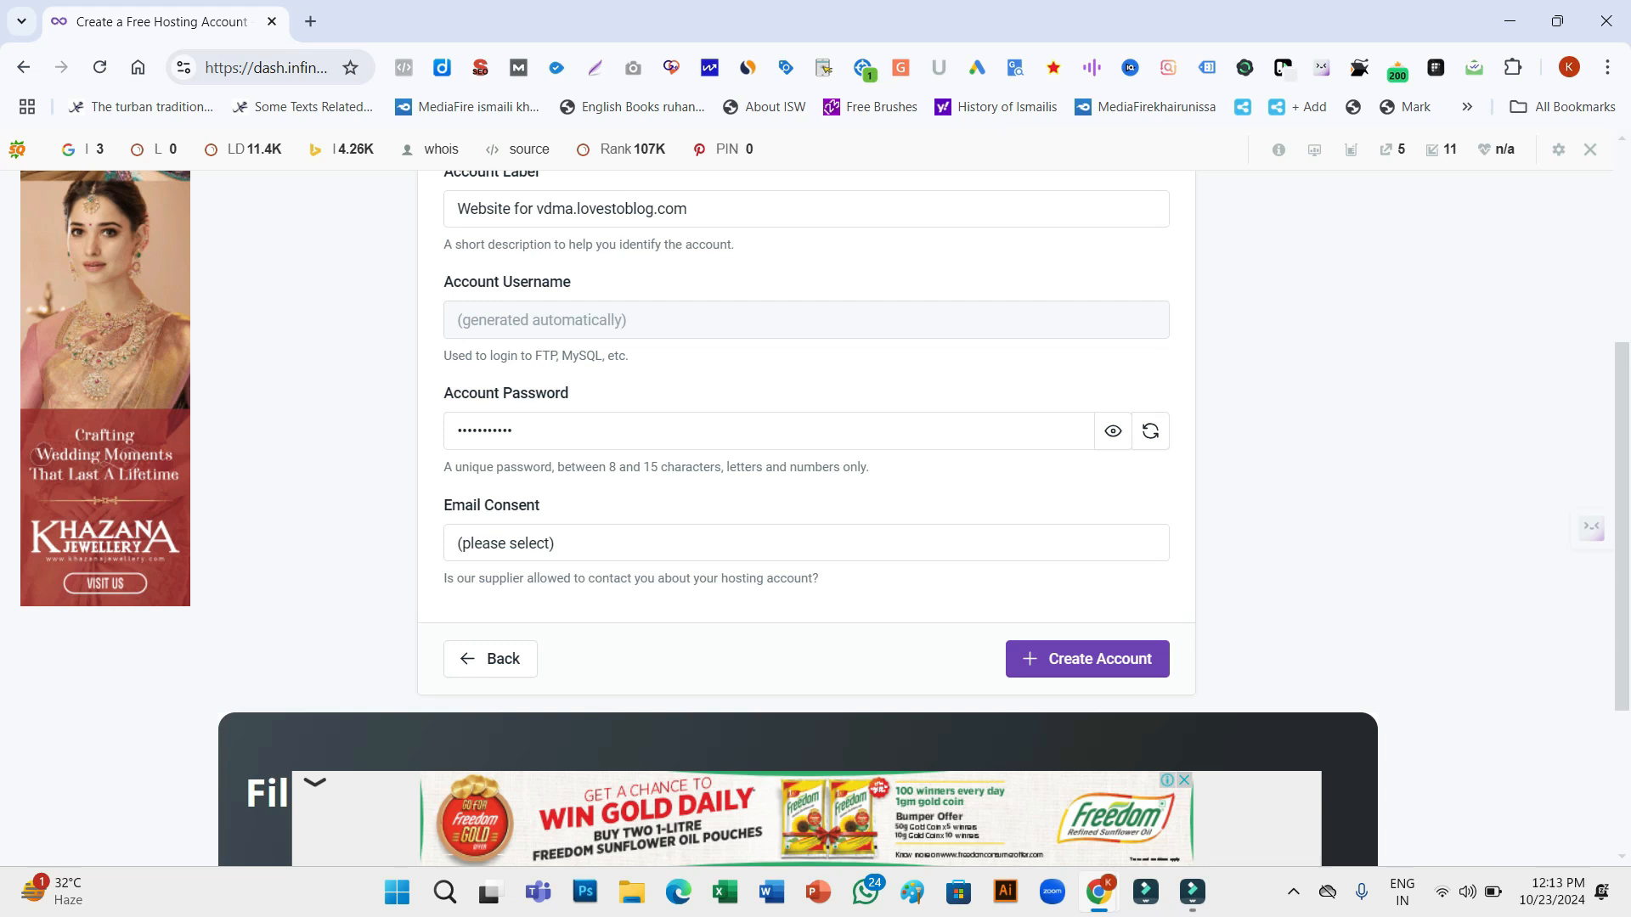
pyautogui.click(806, 542)
pyautogui.press('Down')
pyautogui.press('Return')
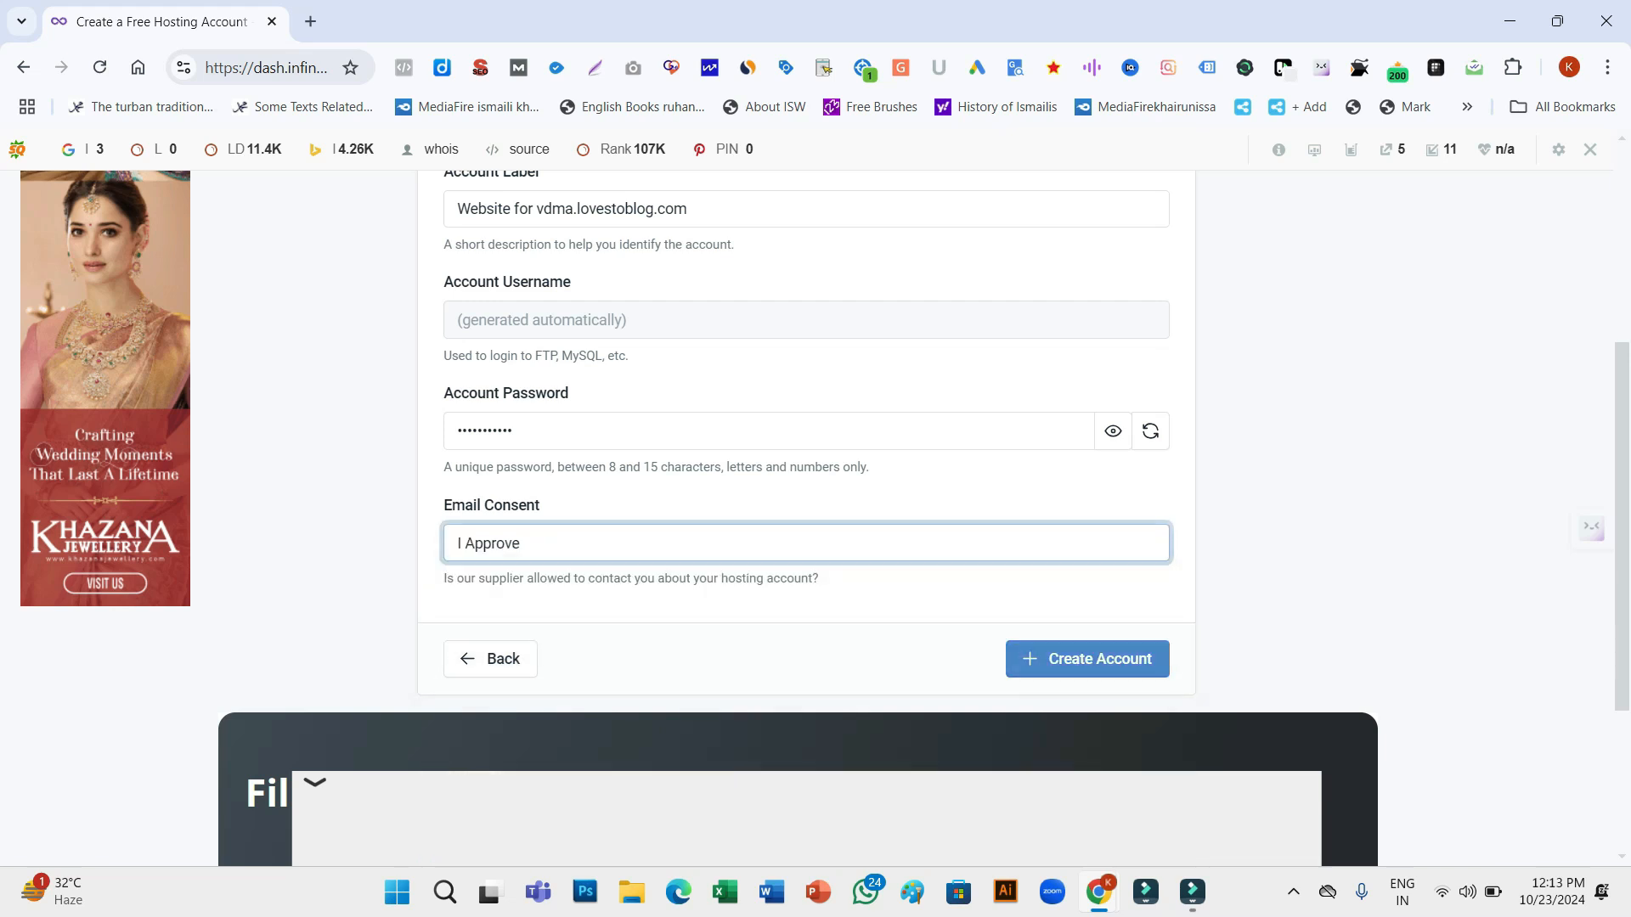
pyautogui.click(1087, 659)
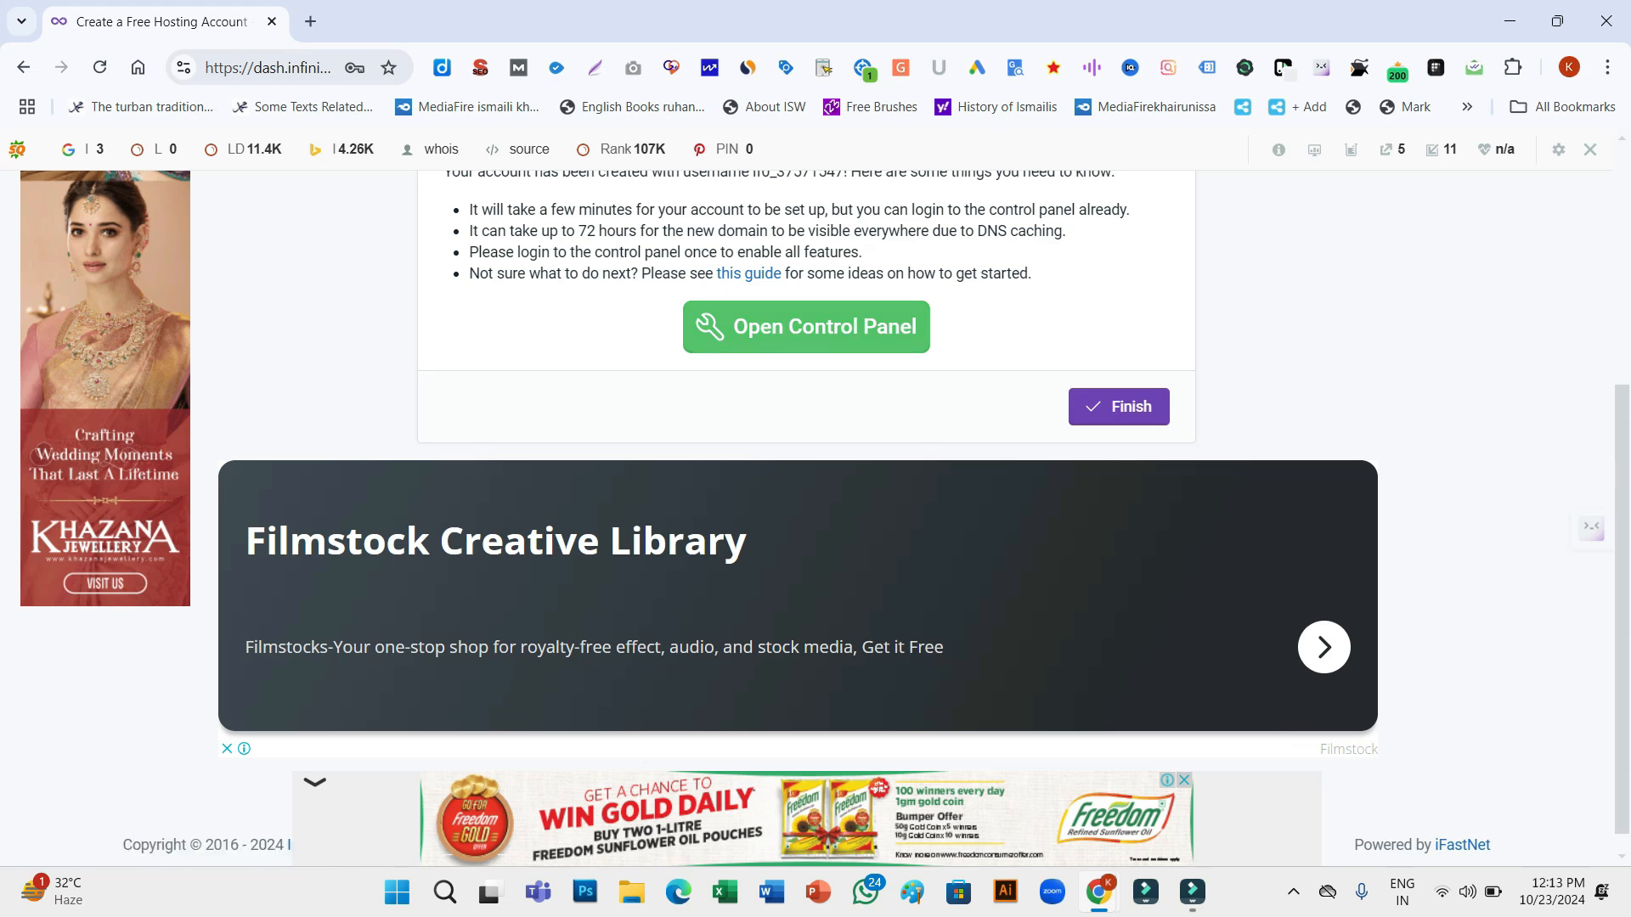
# Open the new account's control panel and approve receiving service notification emails
pyautogui.click(806, 326)
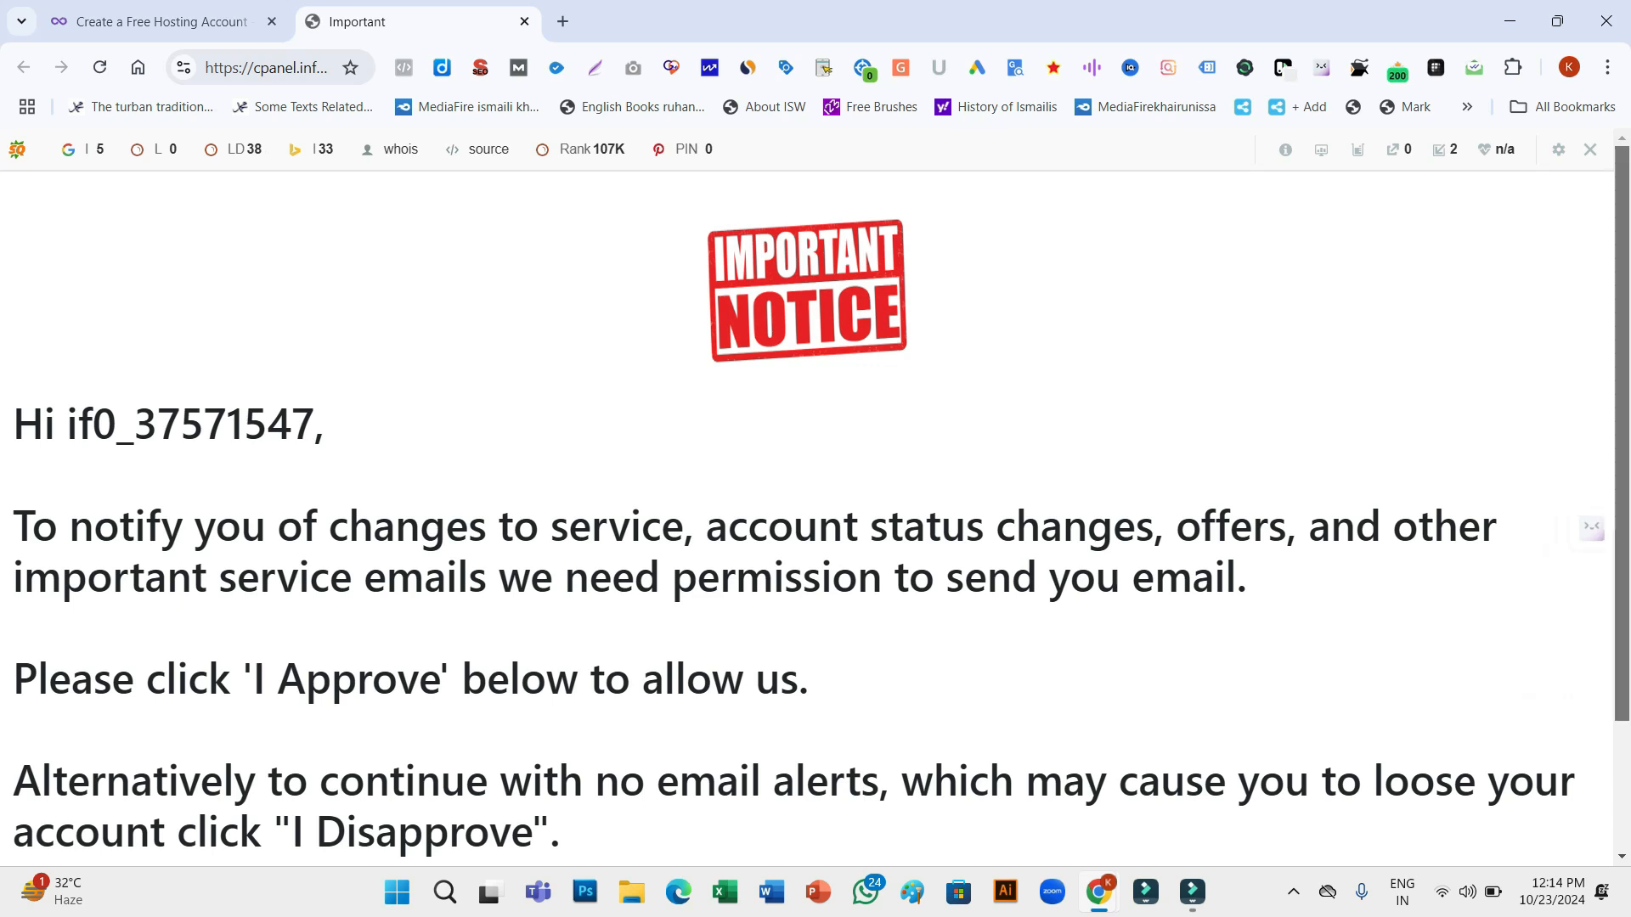
pyautogui.scroll(-2, 807, 509)
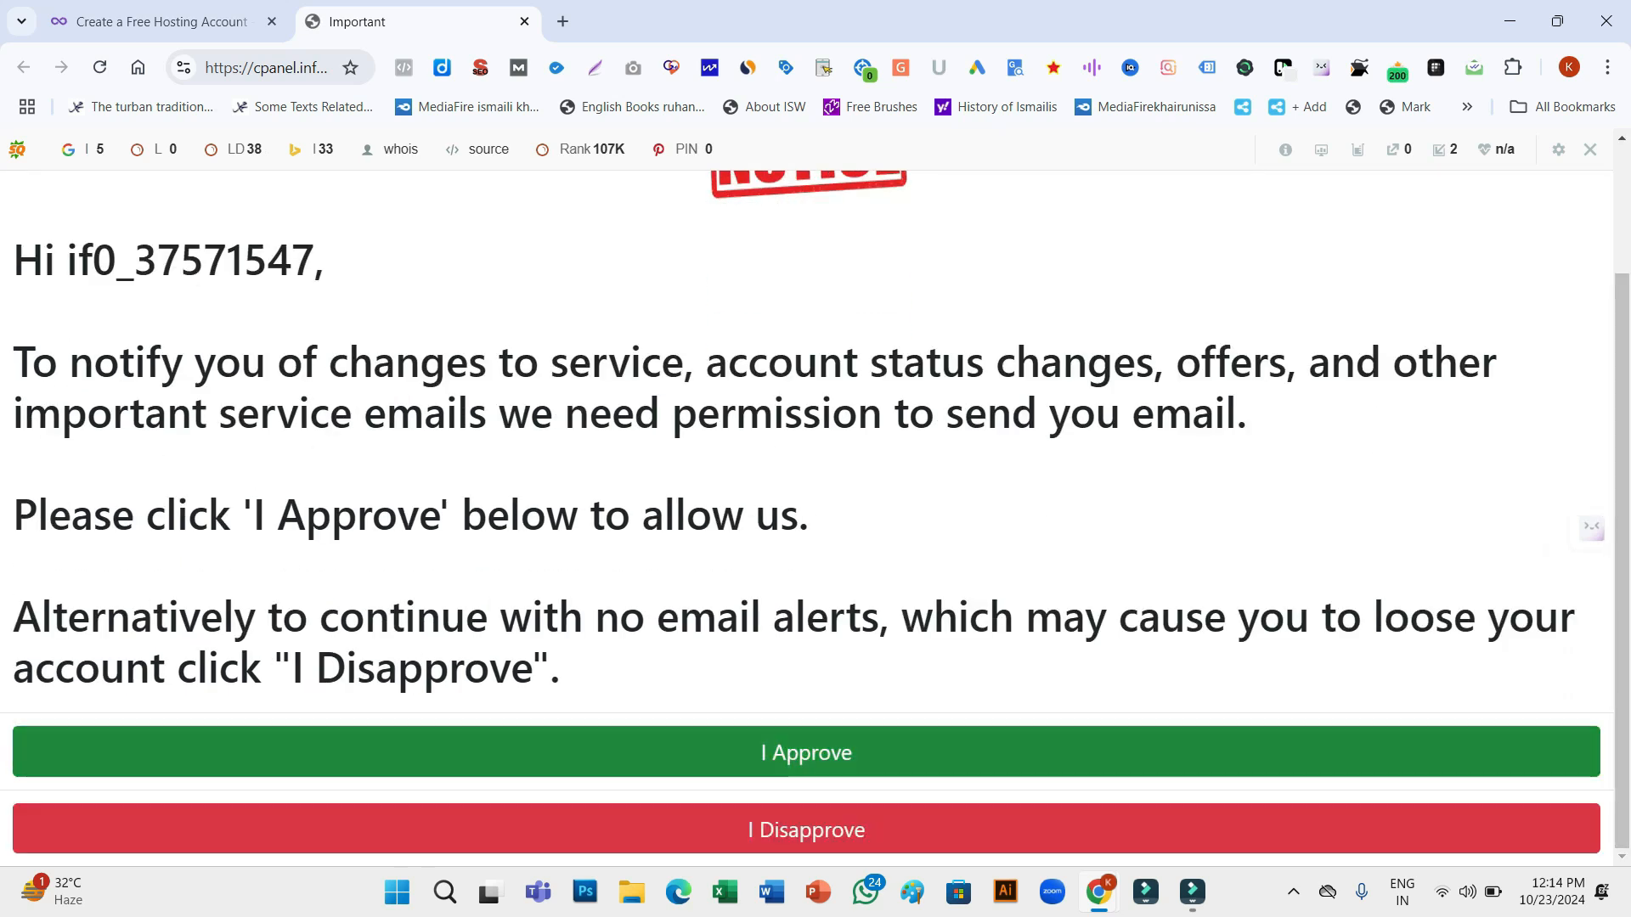
pyautogui.click(806, 753)
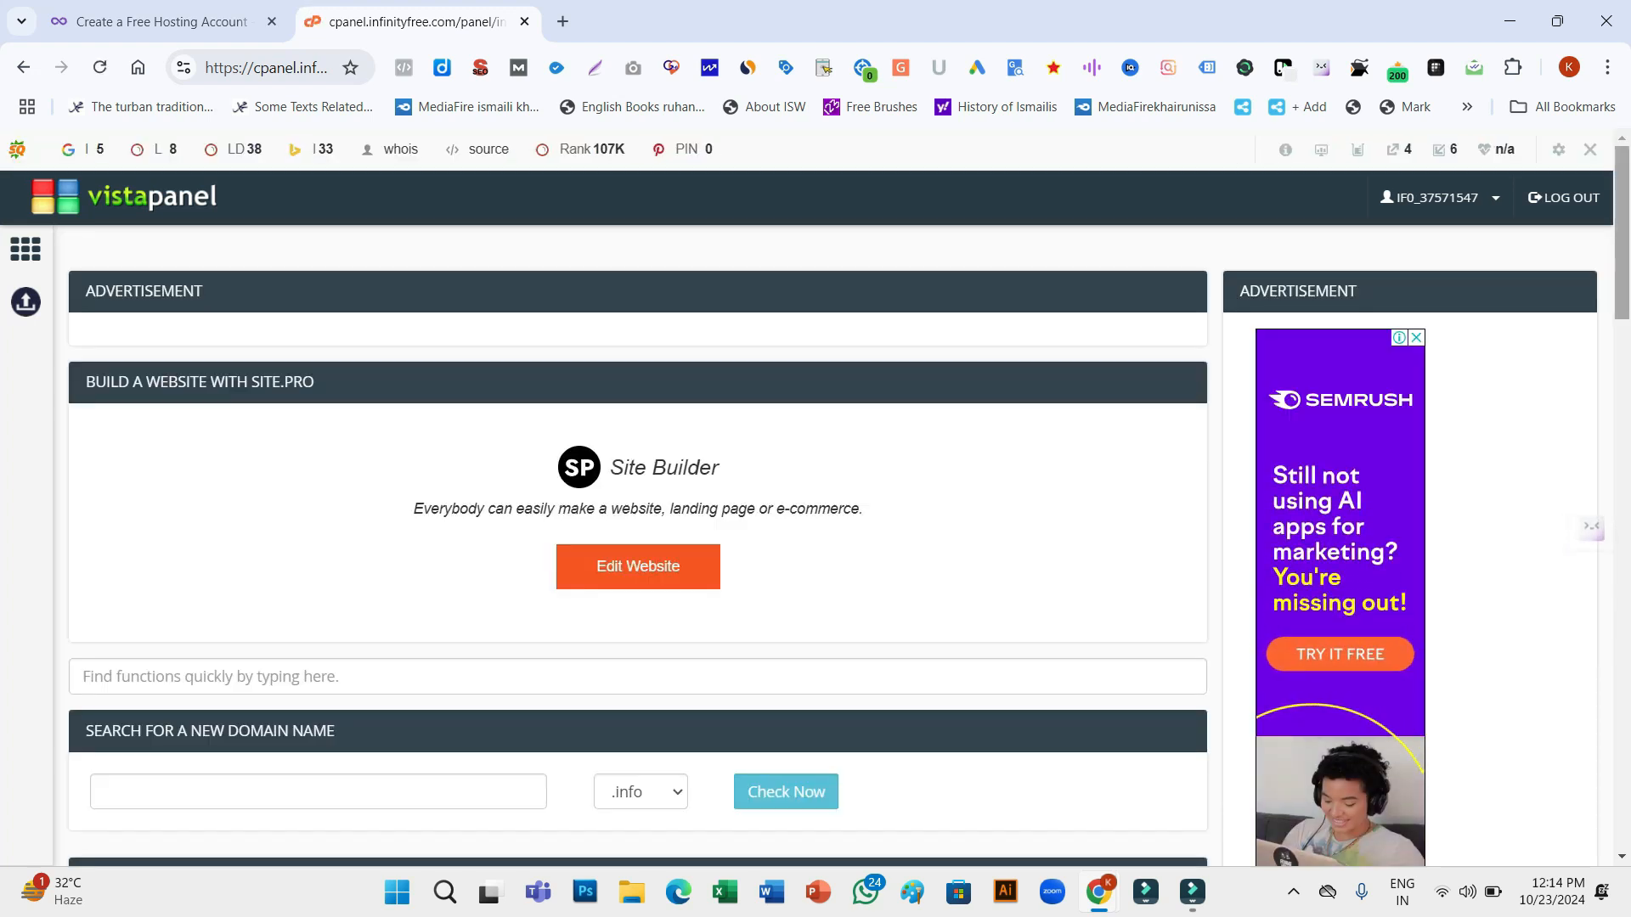
# Look through the control panel's tool sections and the account statistics and details
pyautogui.scroll(-2, 637, 510)
pyautogui.scroll(-6, 637, 544)
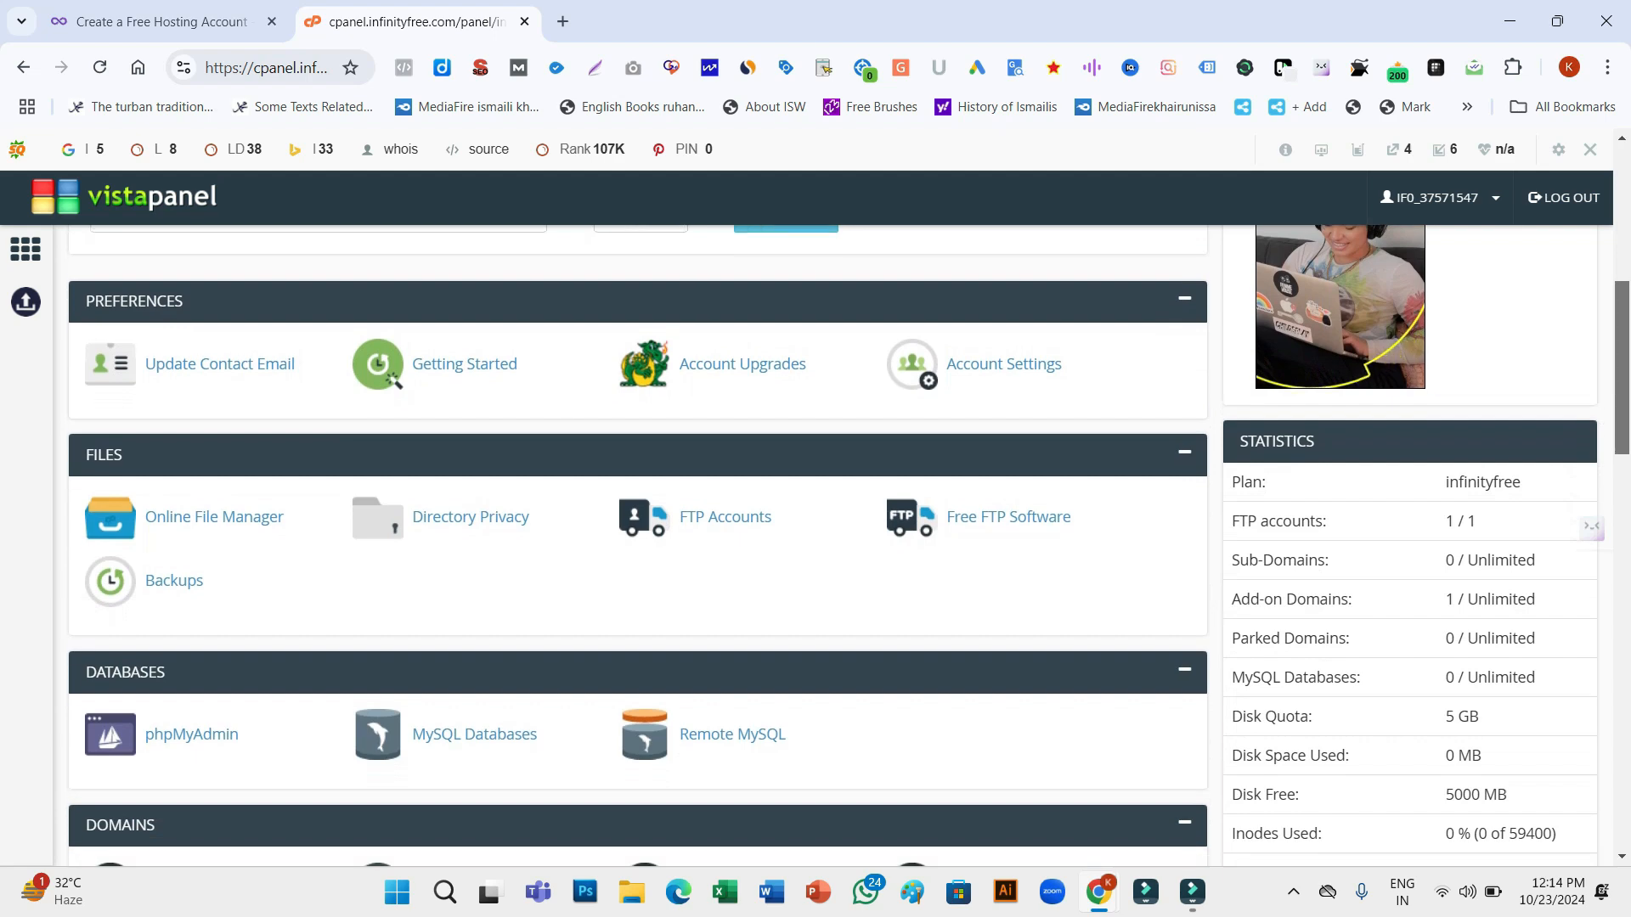
pyautogui.scroll(-3, 637, 544)
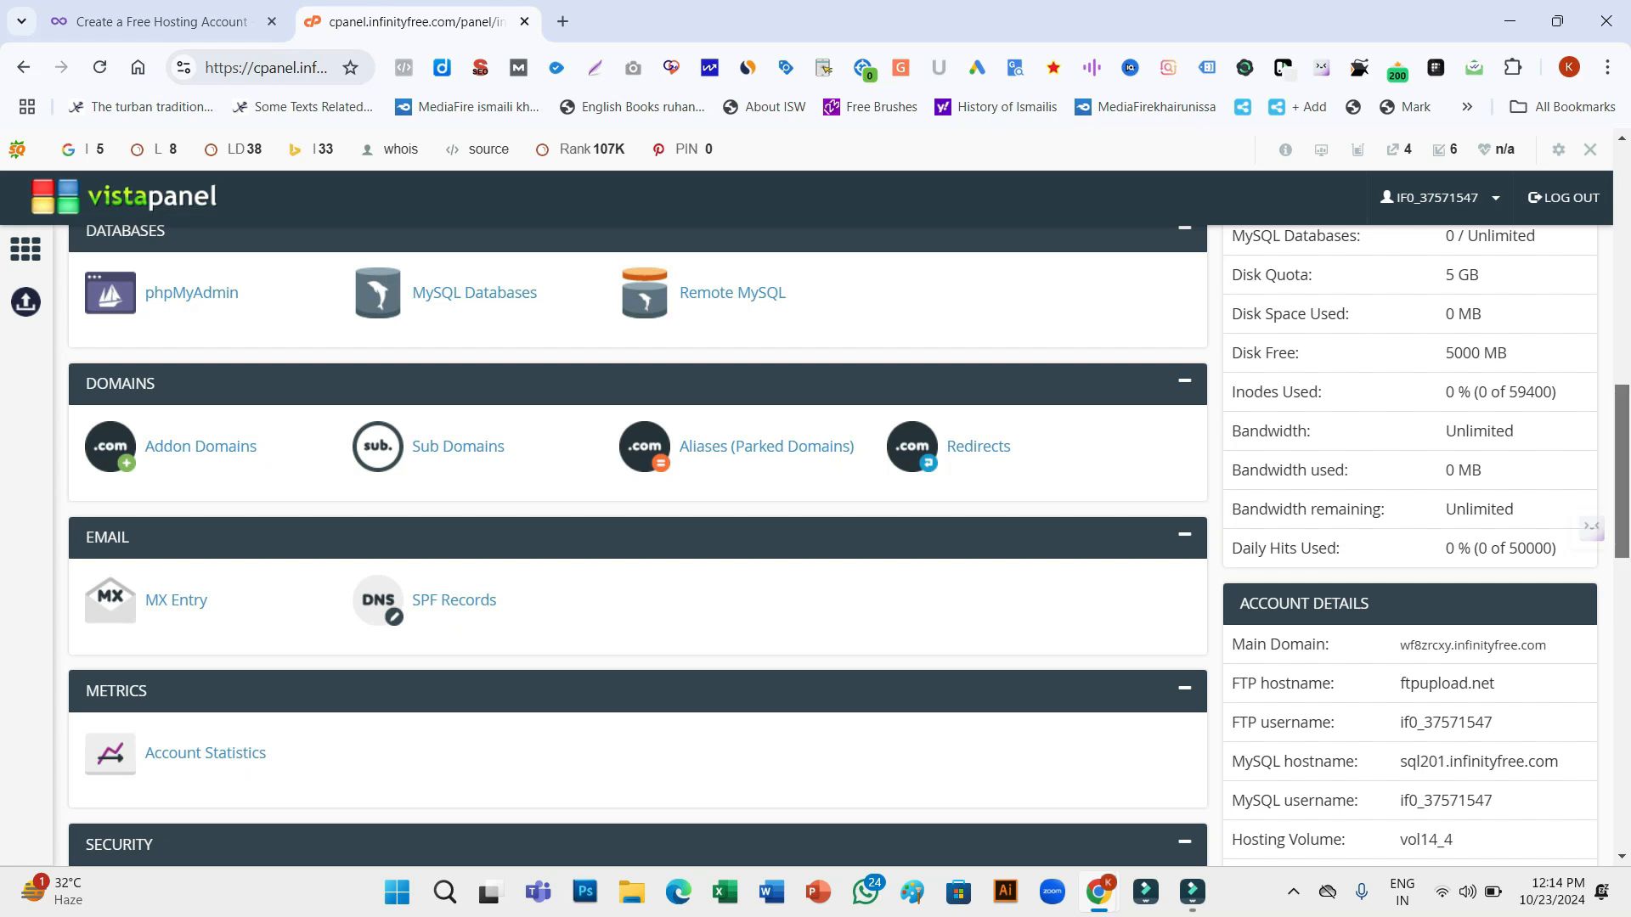
pyautogui.scroll(5, 1621, 471)
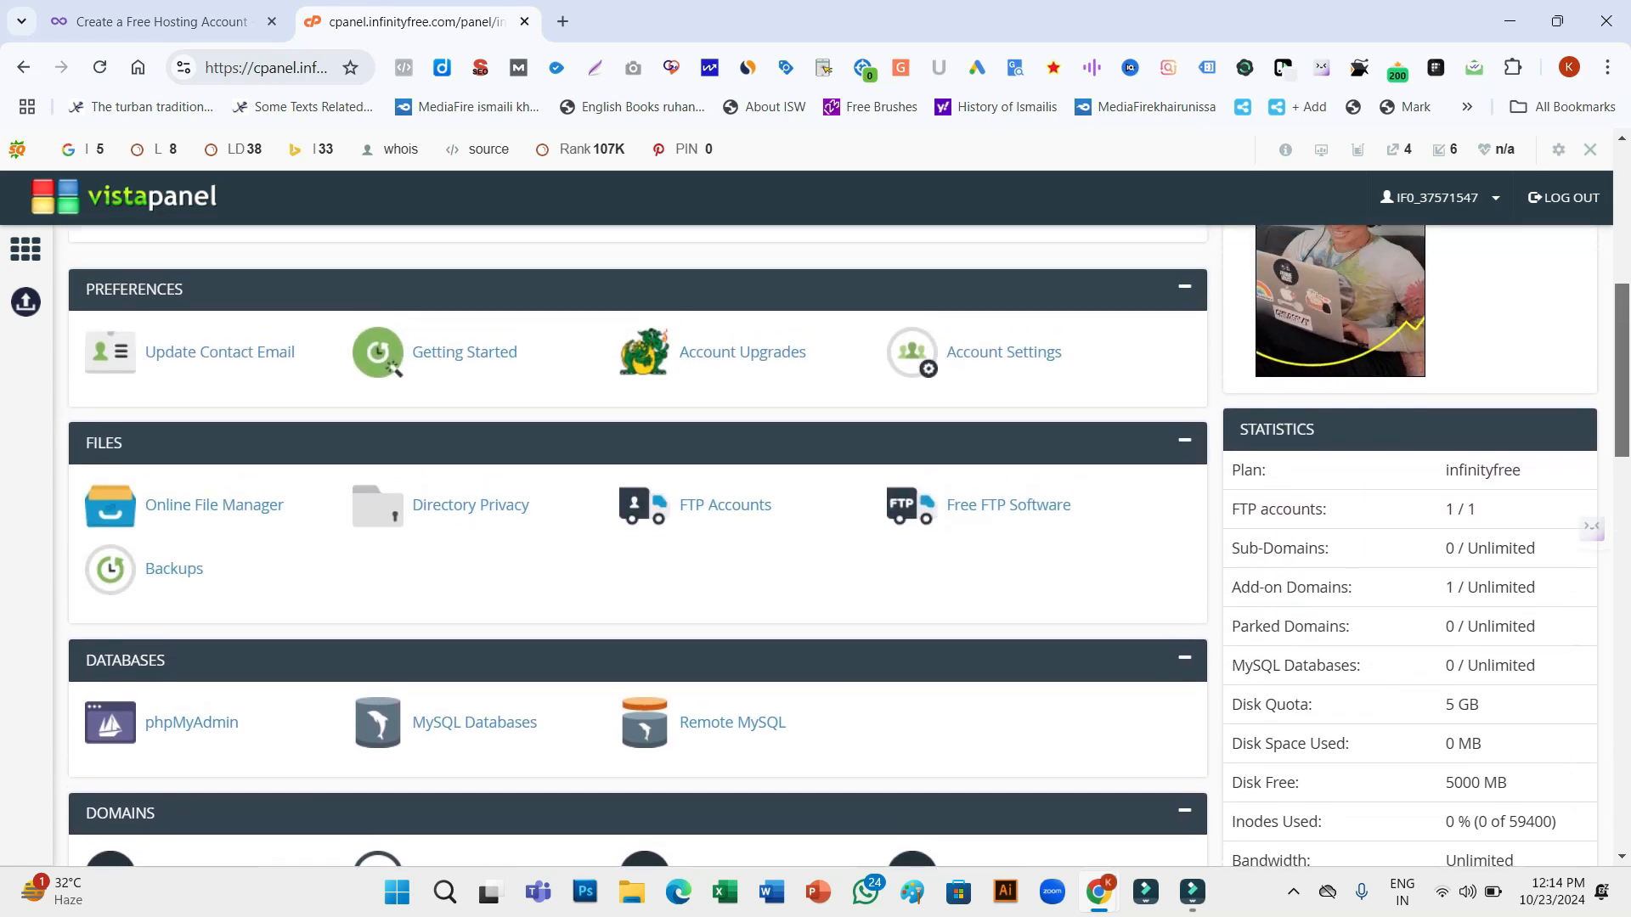
pyautogui.scroll(-4, 1621, 471)
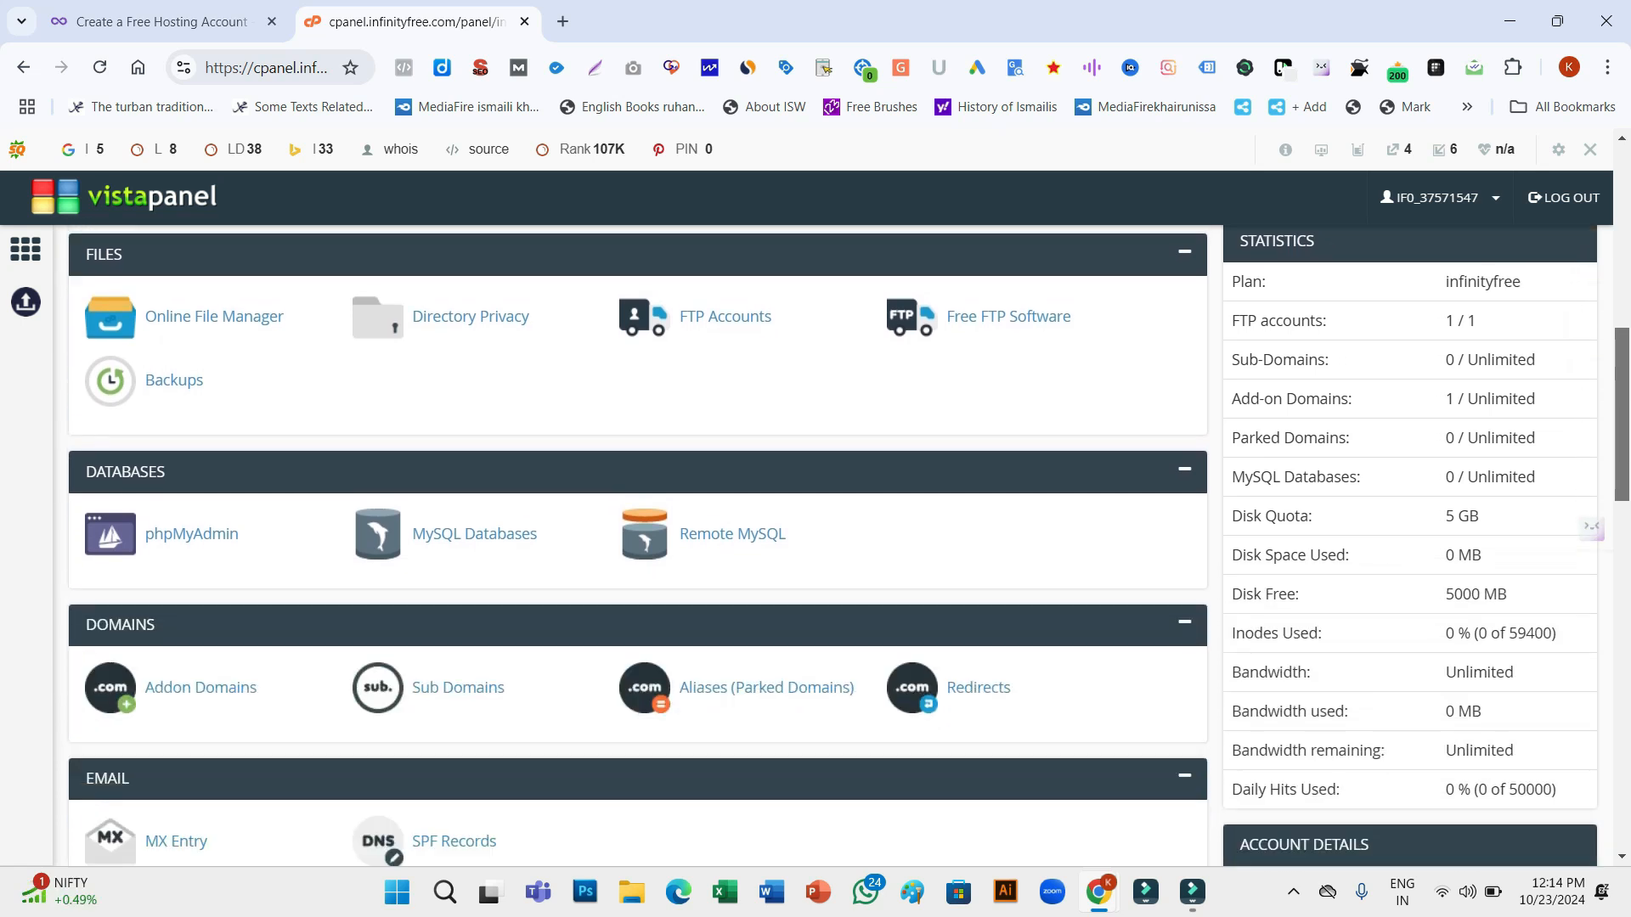
pyautogui.scroll(-3, 1621, 471)
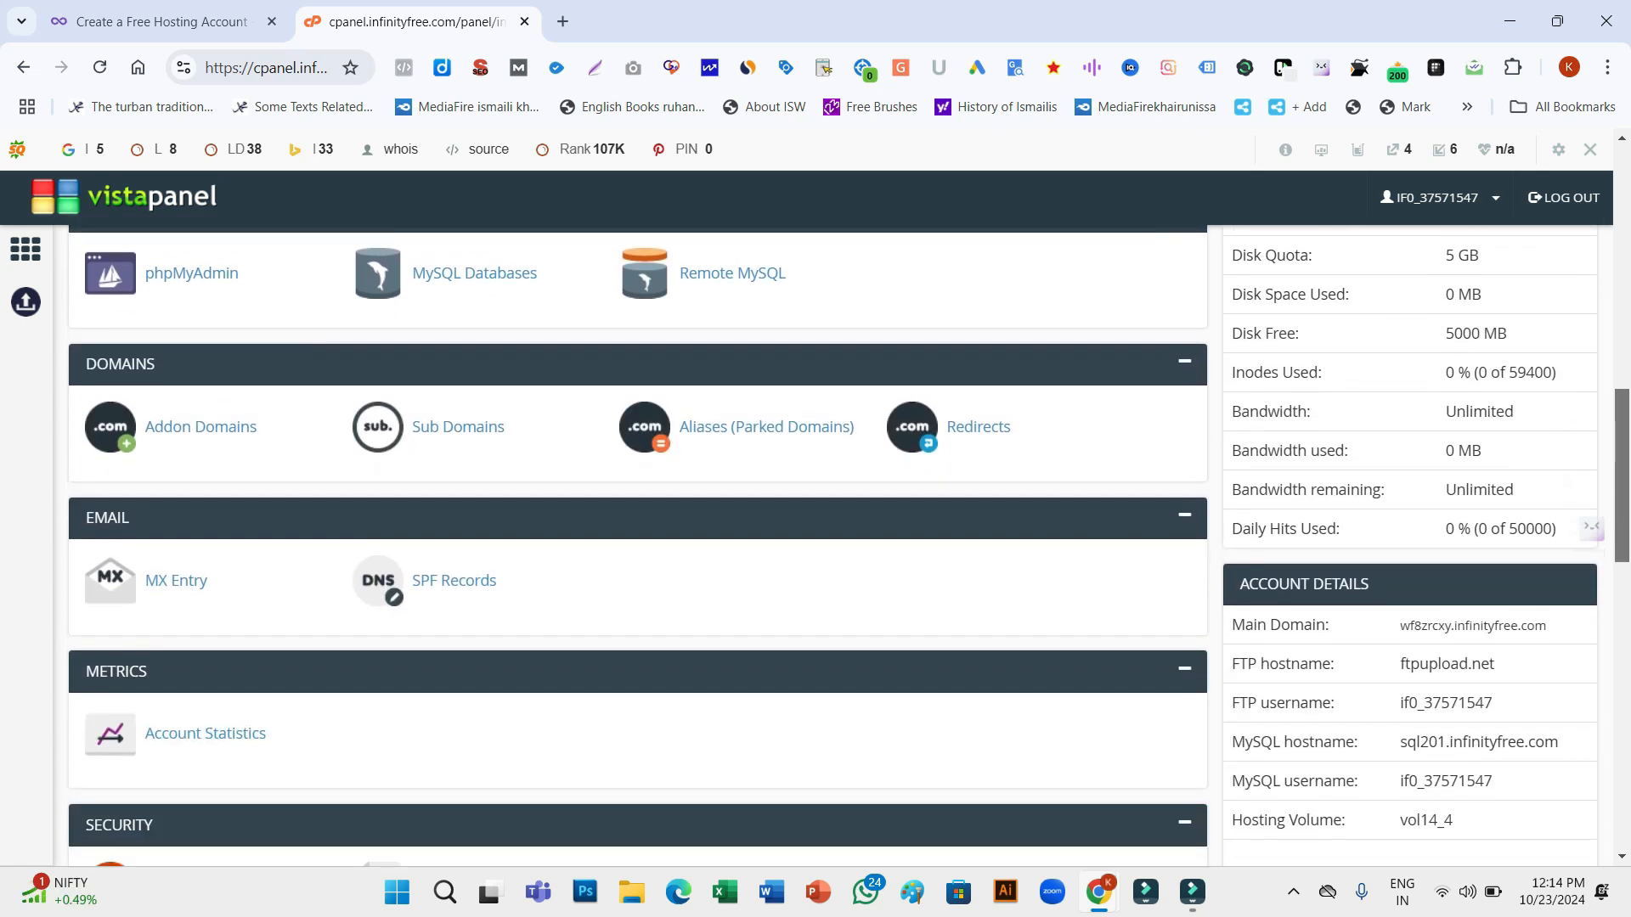
pyautogui.scroll(-7, 1621, 472)
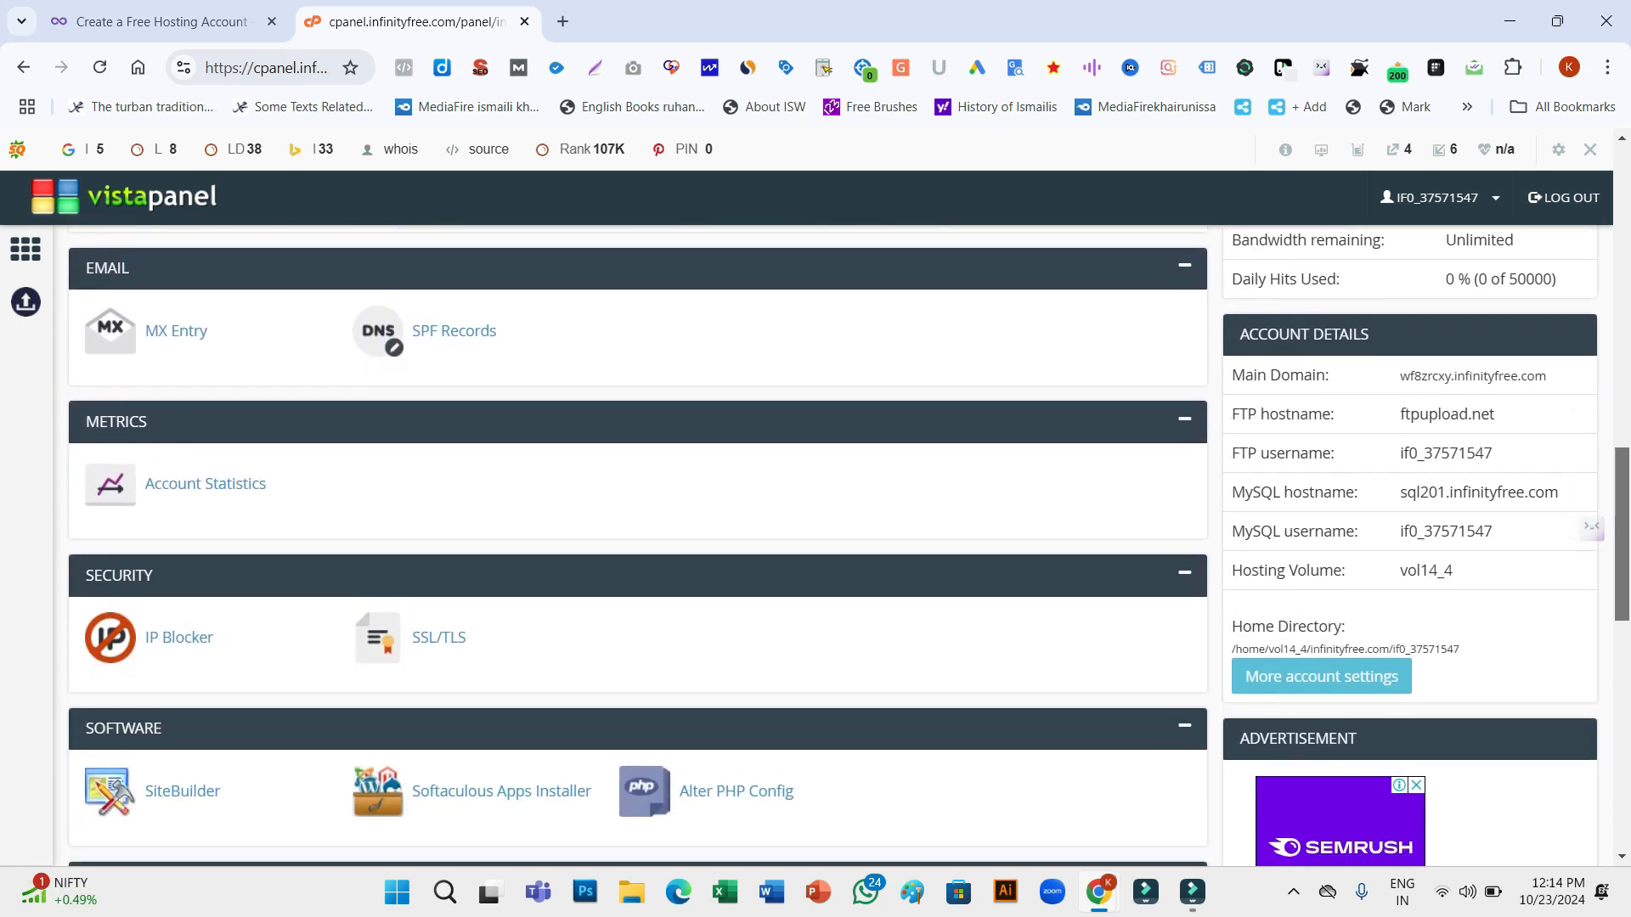
# Launch the Softaculous Apps Installer and start the WordPress installation setup
pyautogui.moveTo(1622, 607); pyautogui.dragTo(1621, 623)
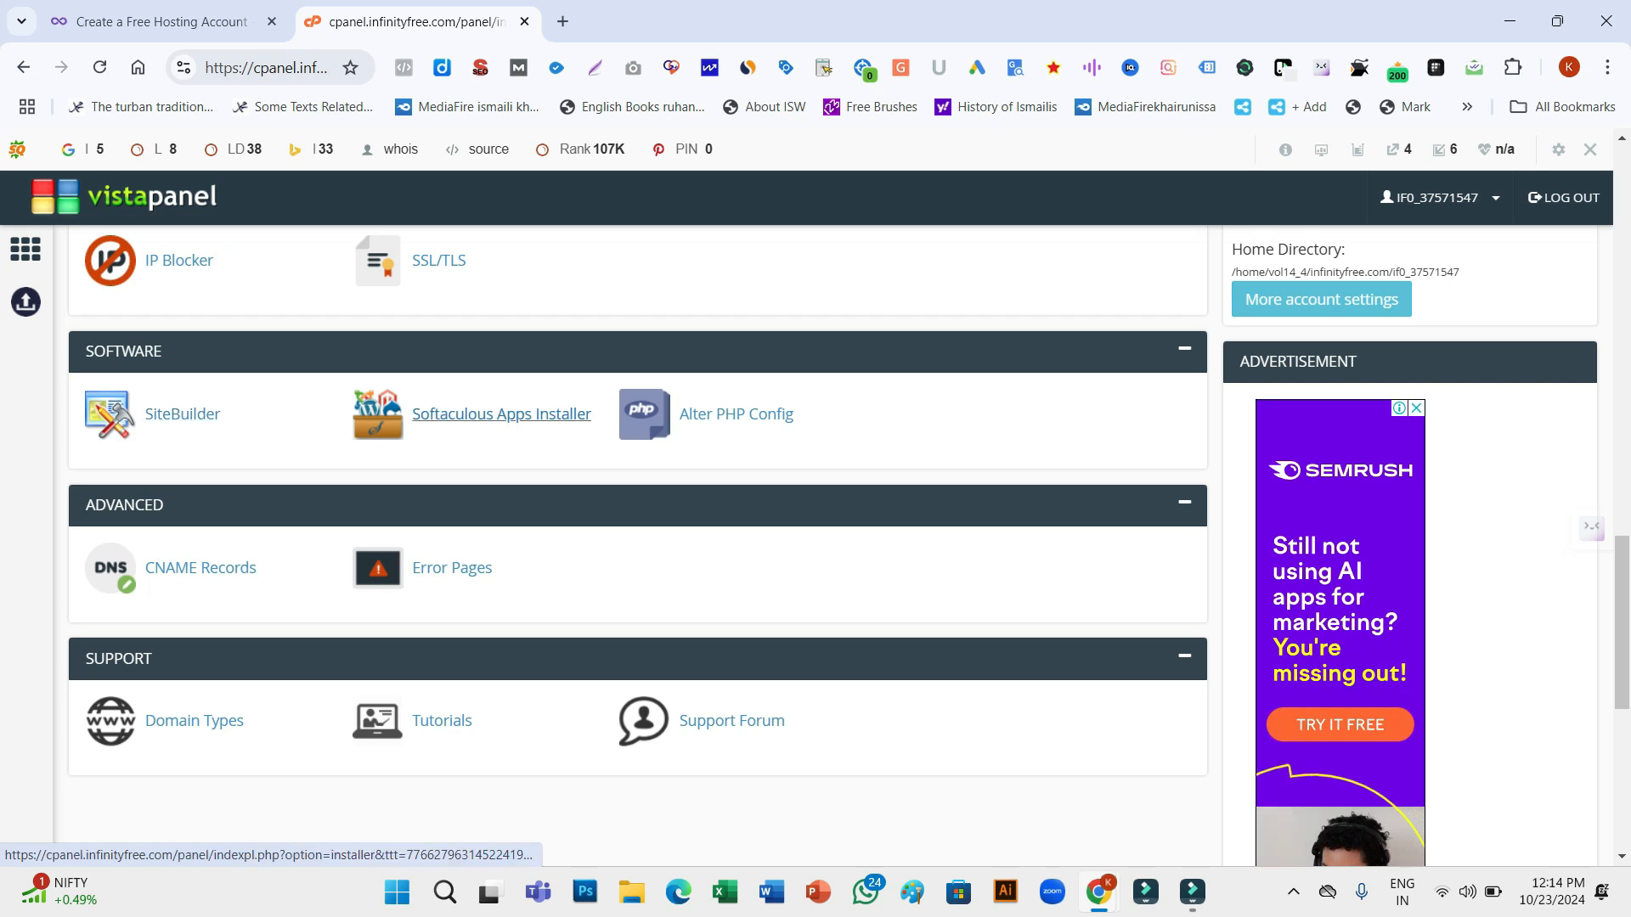
pyautogui.click(501, 413)
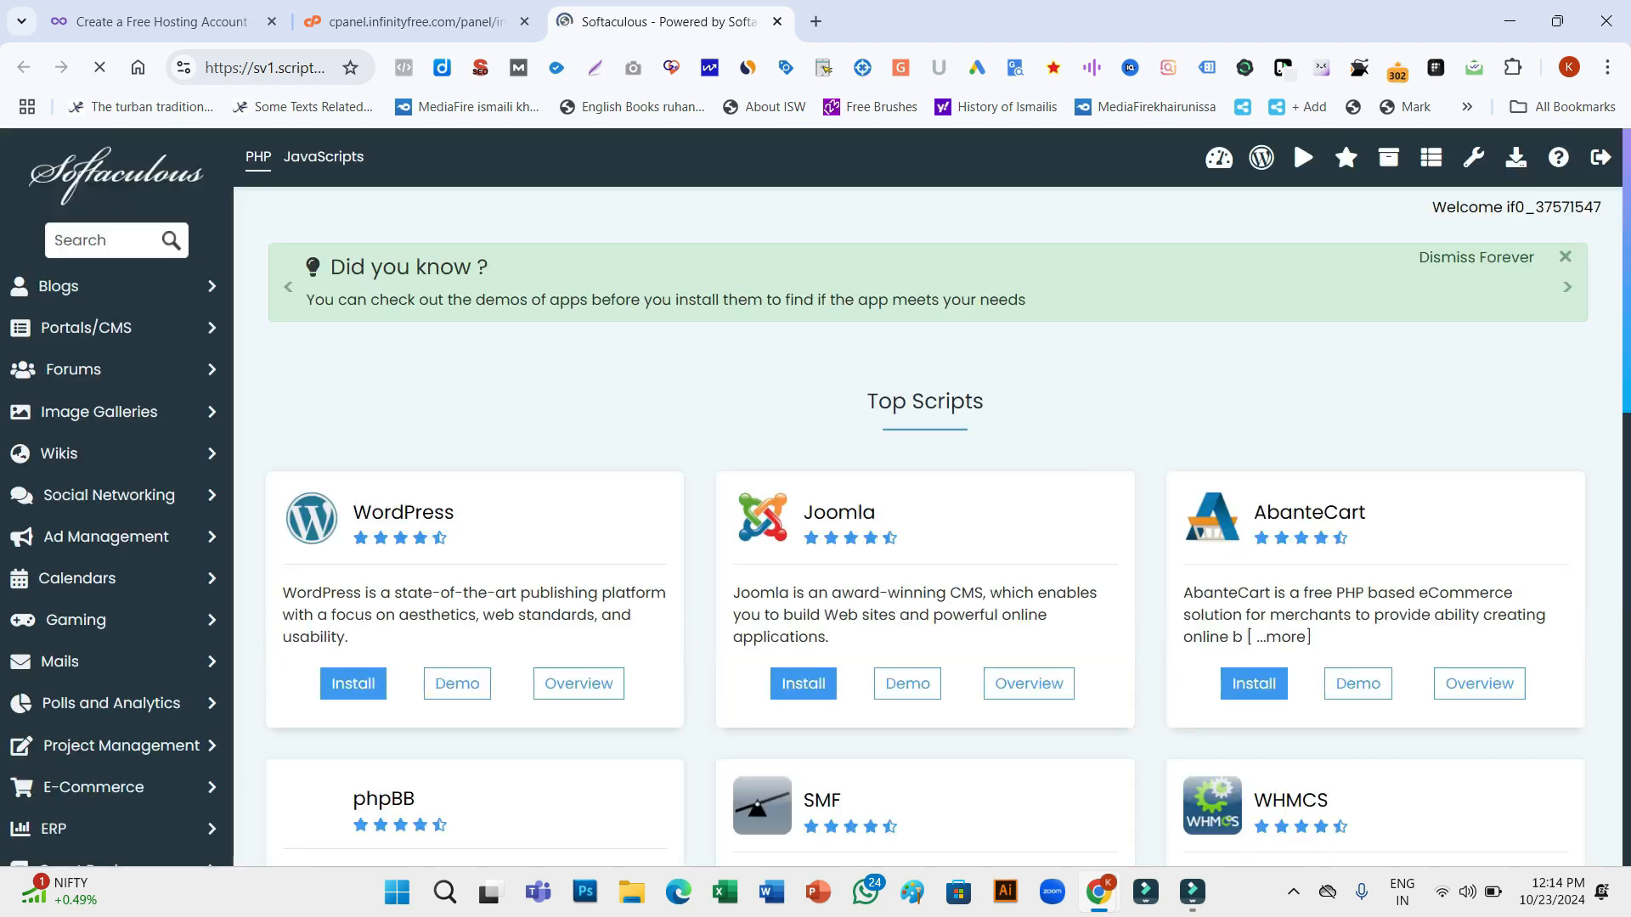
pyautogui.scroll(-1, 926, 518)
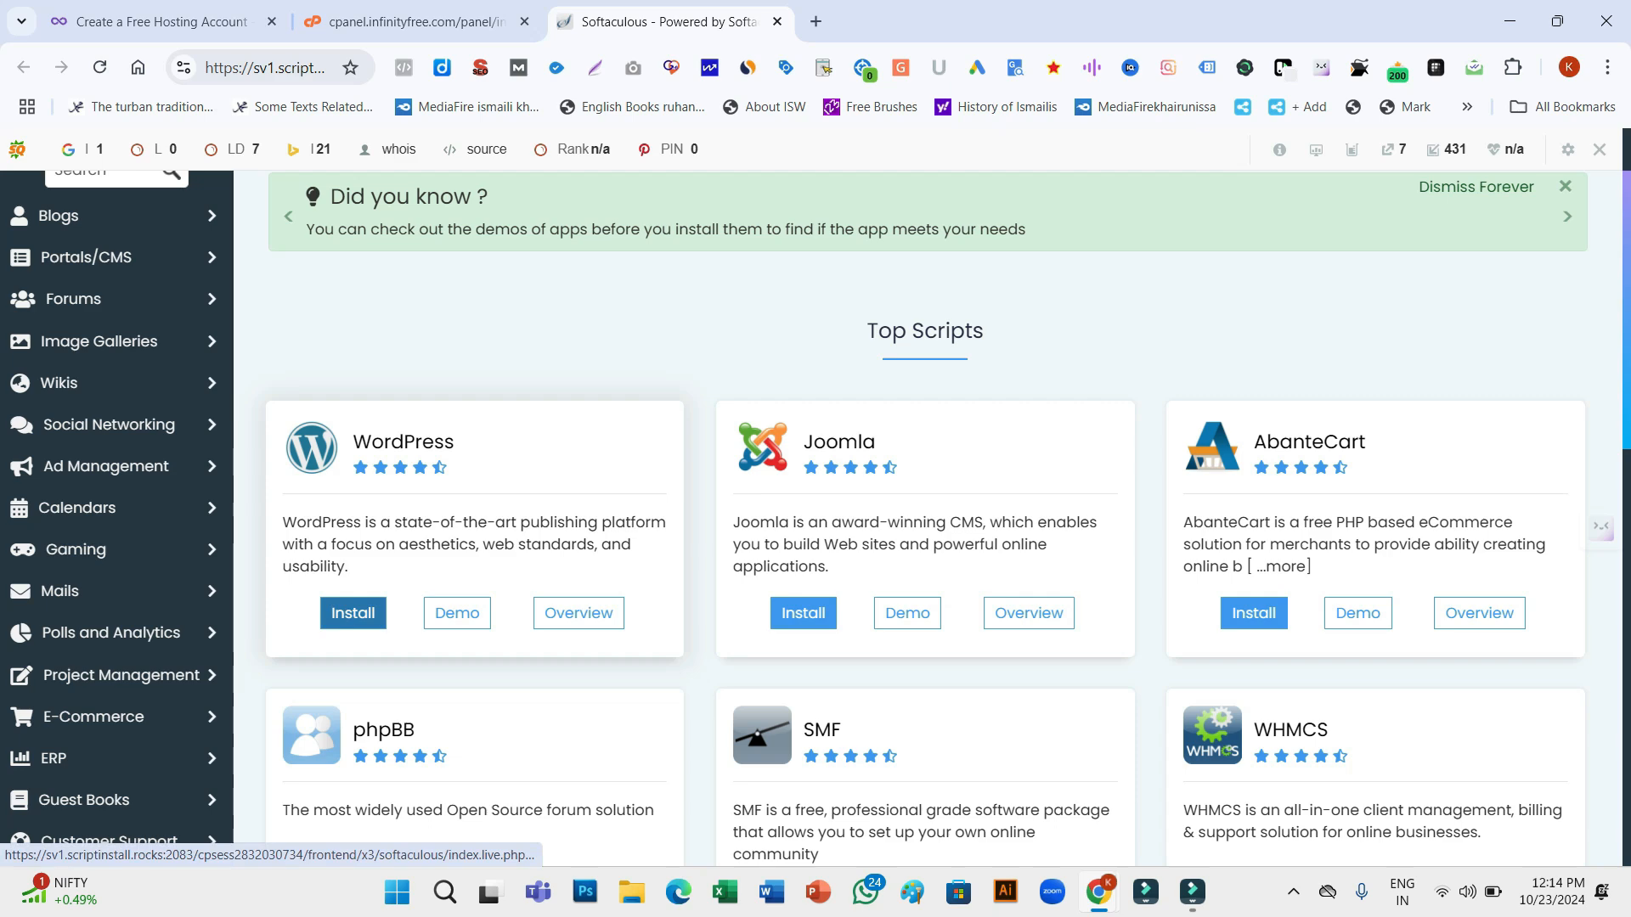
pyautogui.click(353, 612)
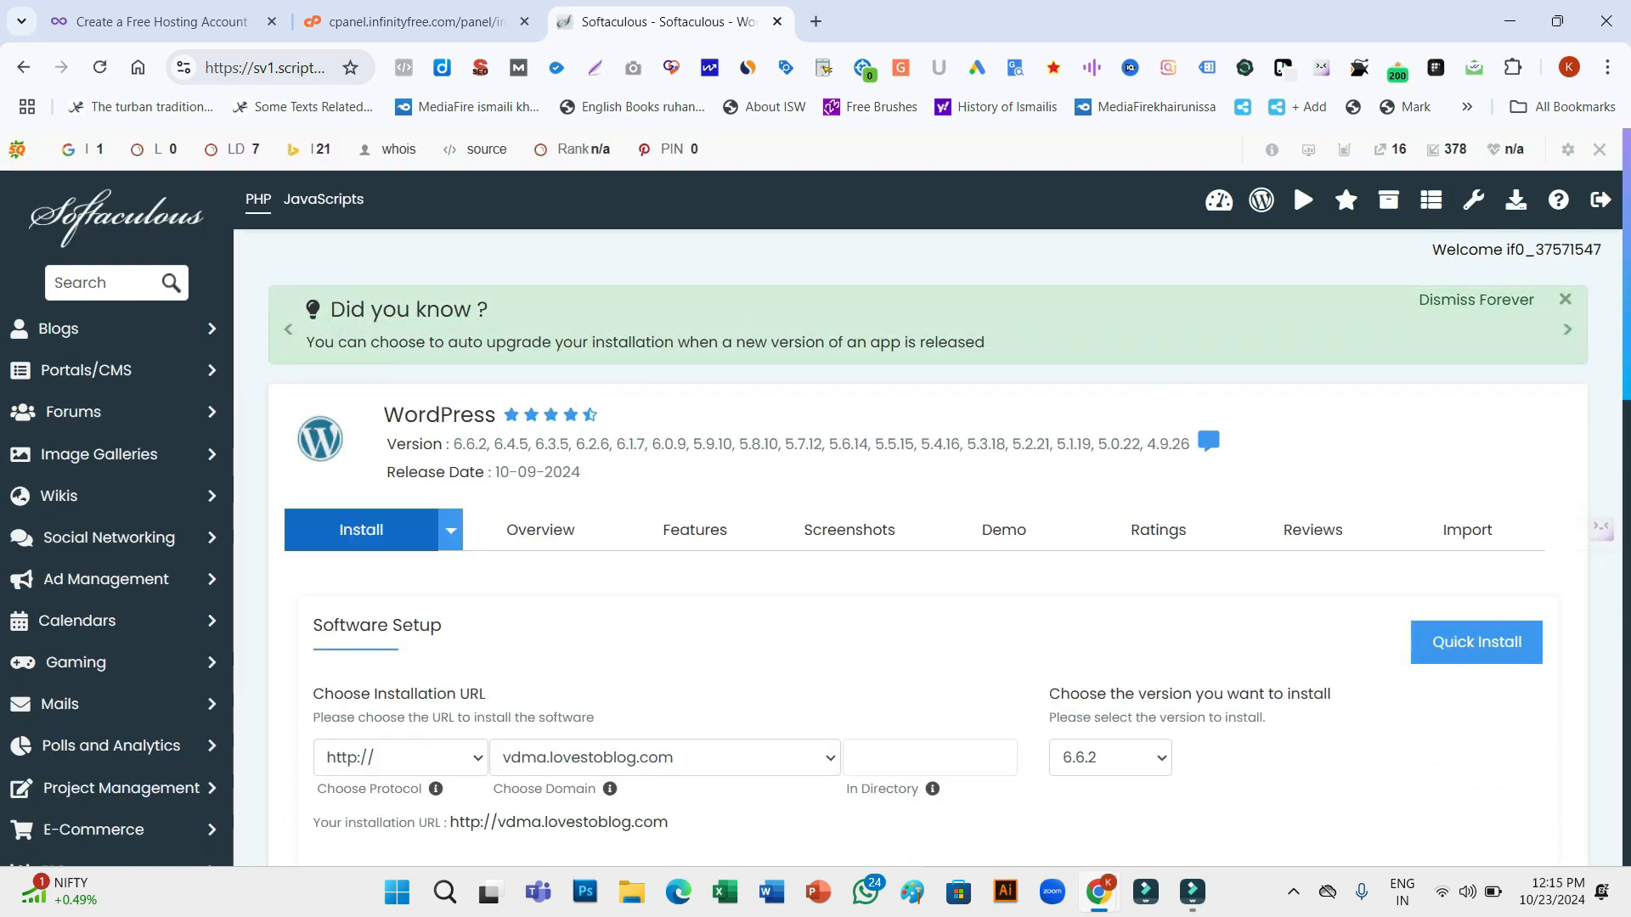
pyautogui.scroll(-2, 1312, 529)
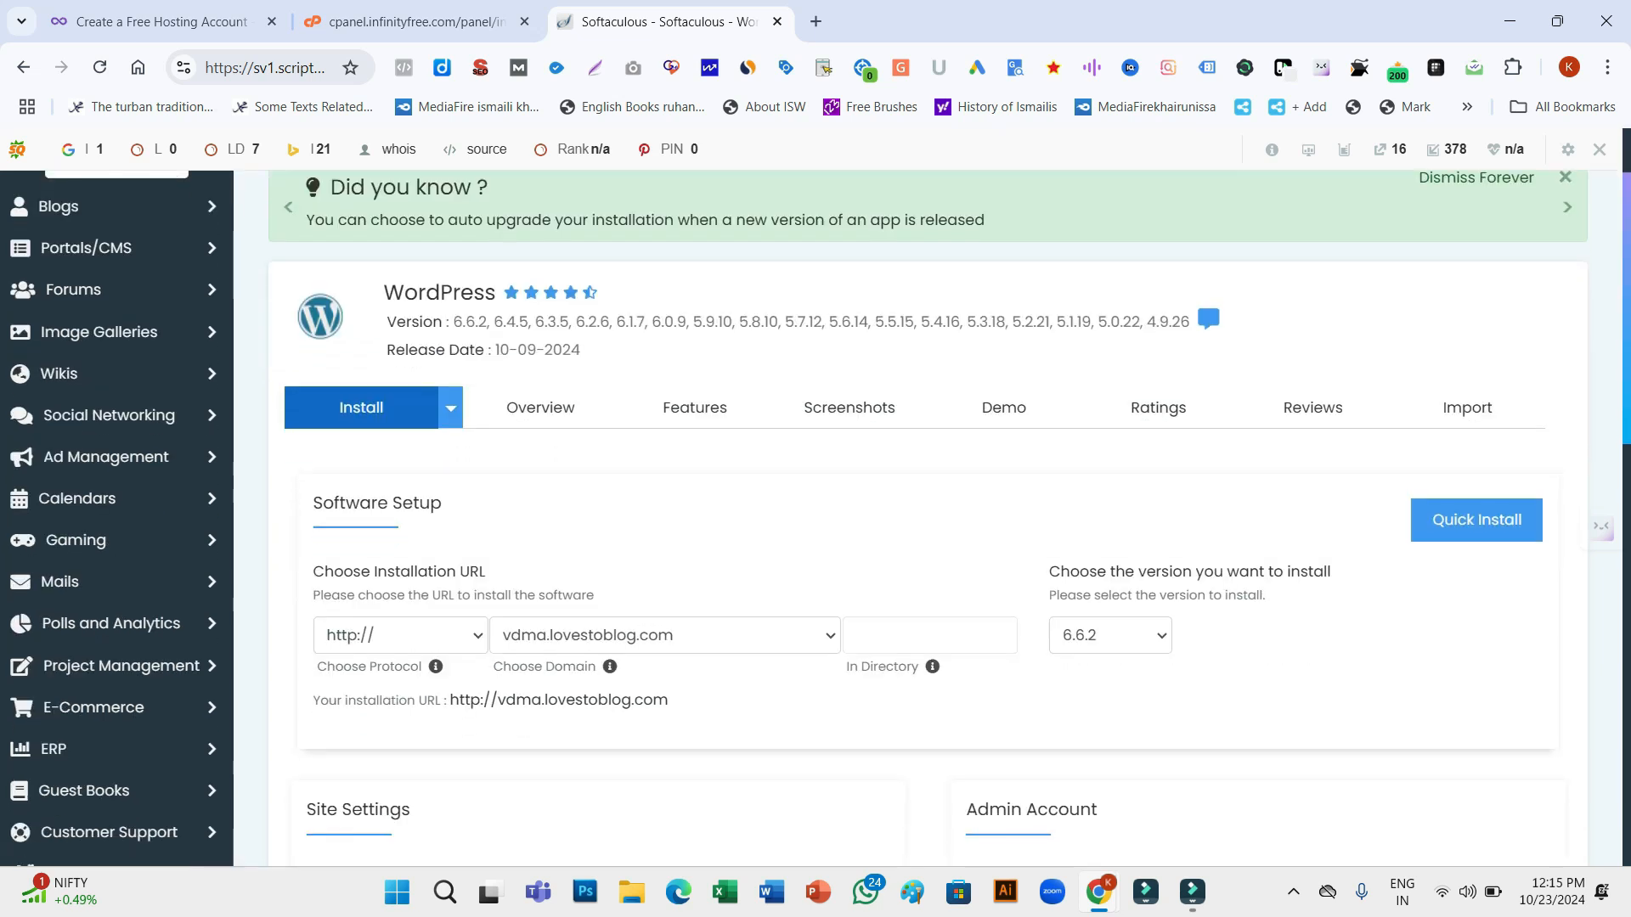
pyautogui.scroll(-3, 926, 518)
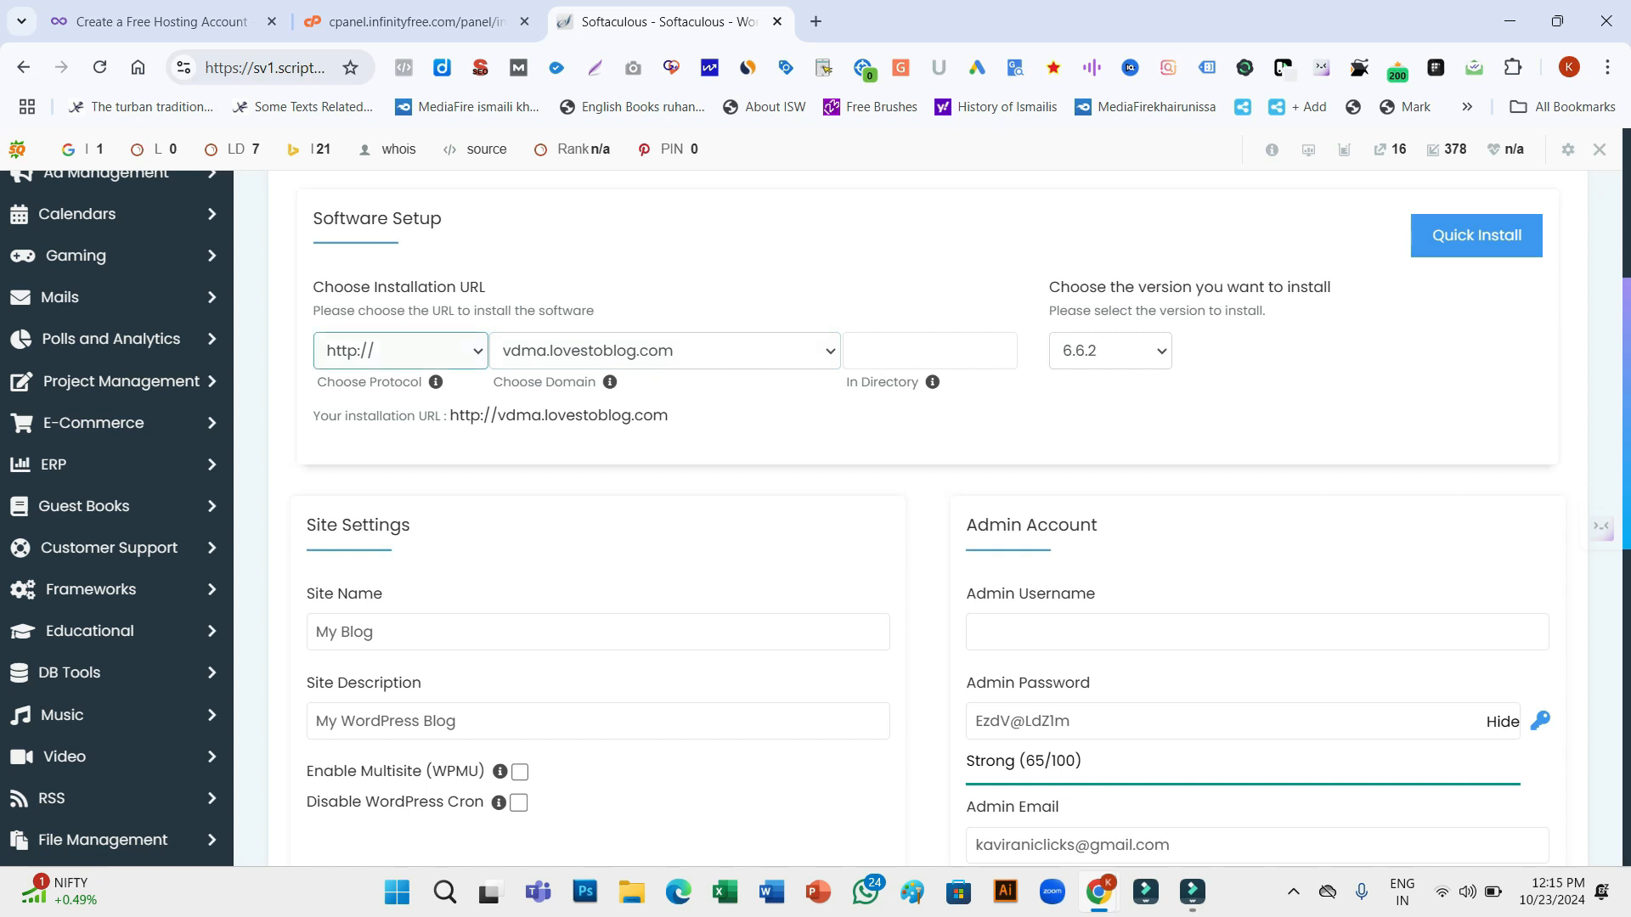
pyautogui.click(414, 351)
pyautogui.click(390, 449)
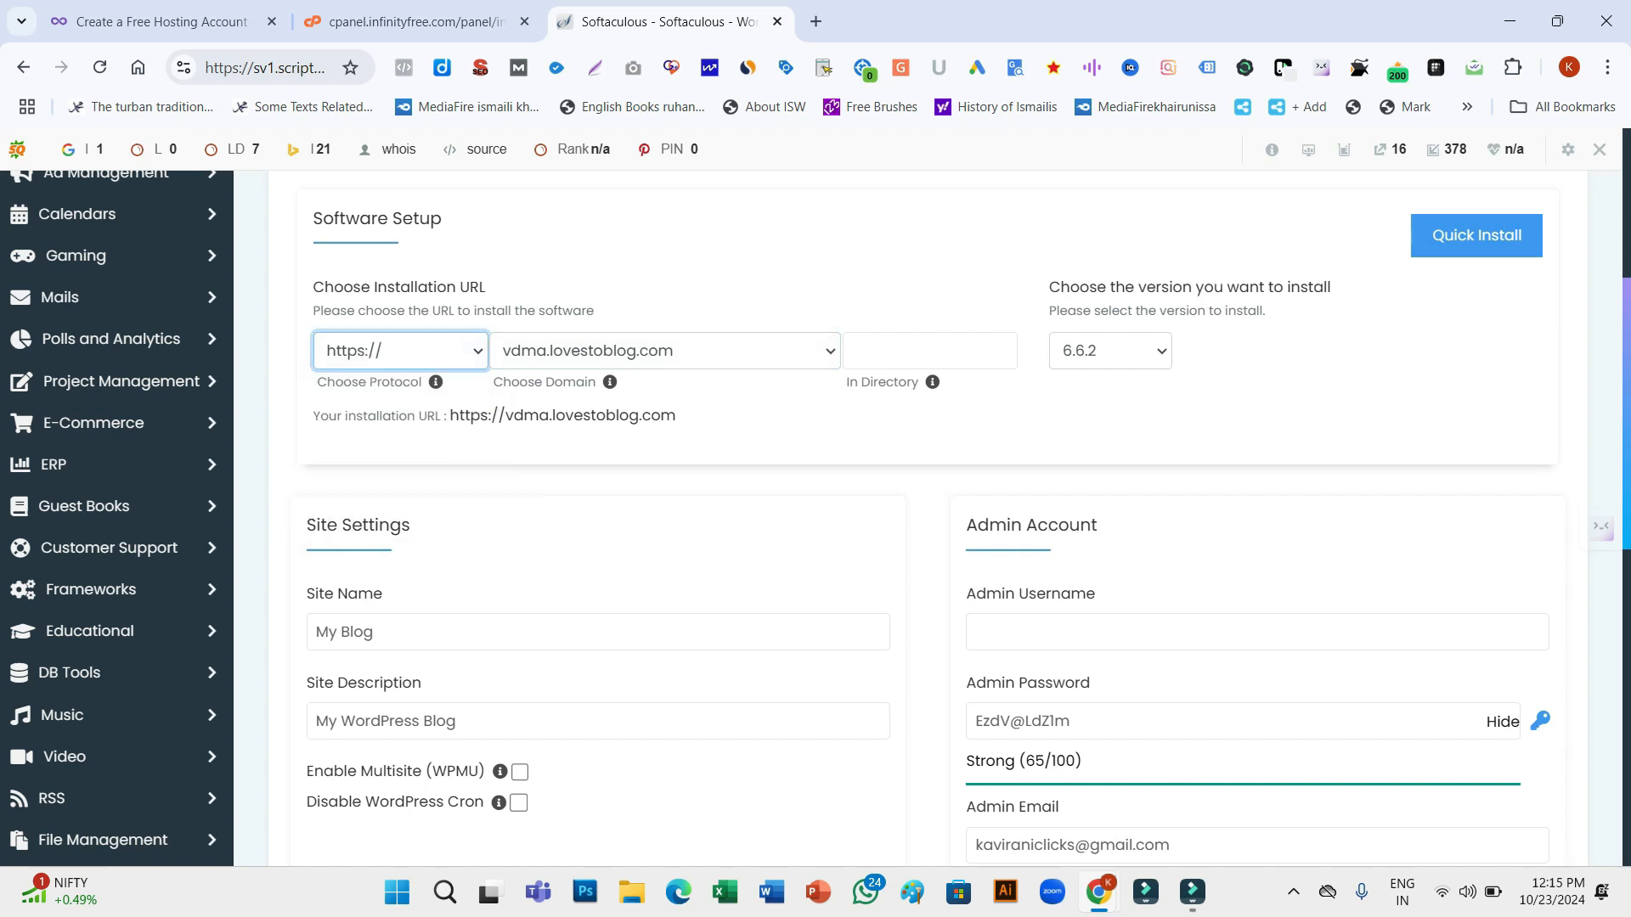
# Set the site name to VDMA and the site description to "Learn Digital Marketing"
pyautogui.scroll(-2, 599, 435)
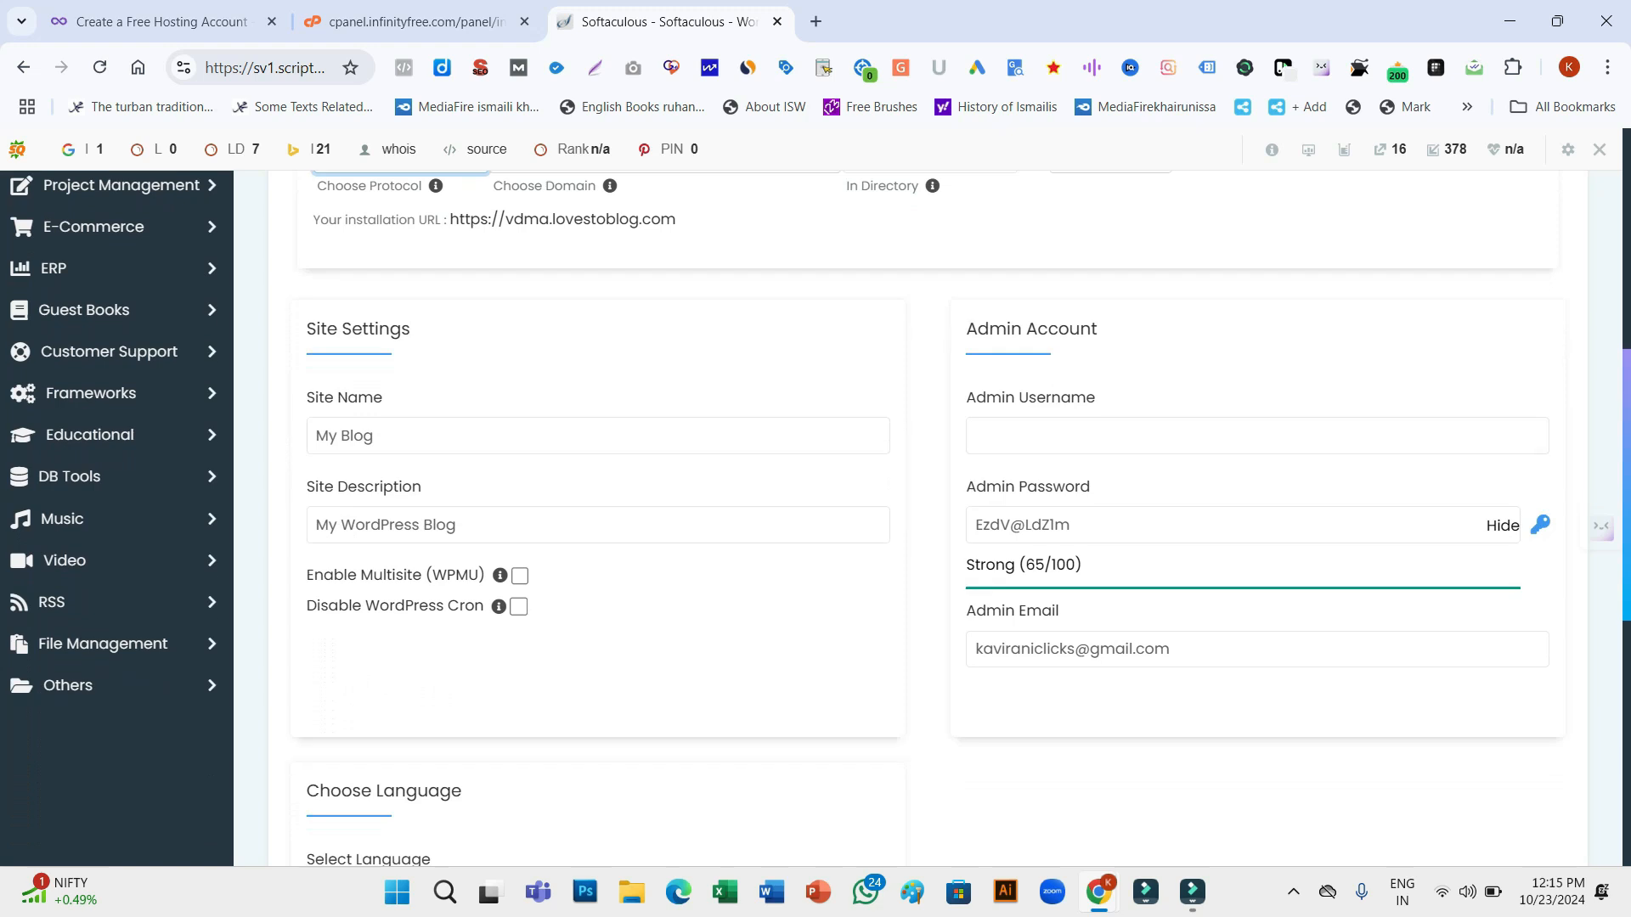
pyautogui.tripleClick(384, 437)
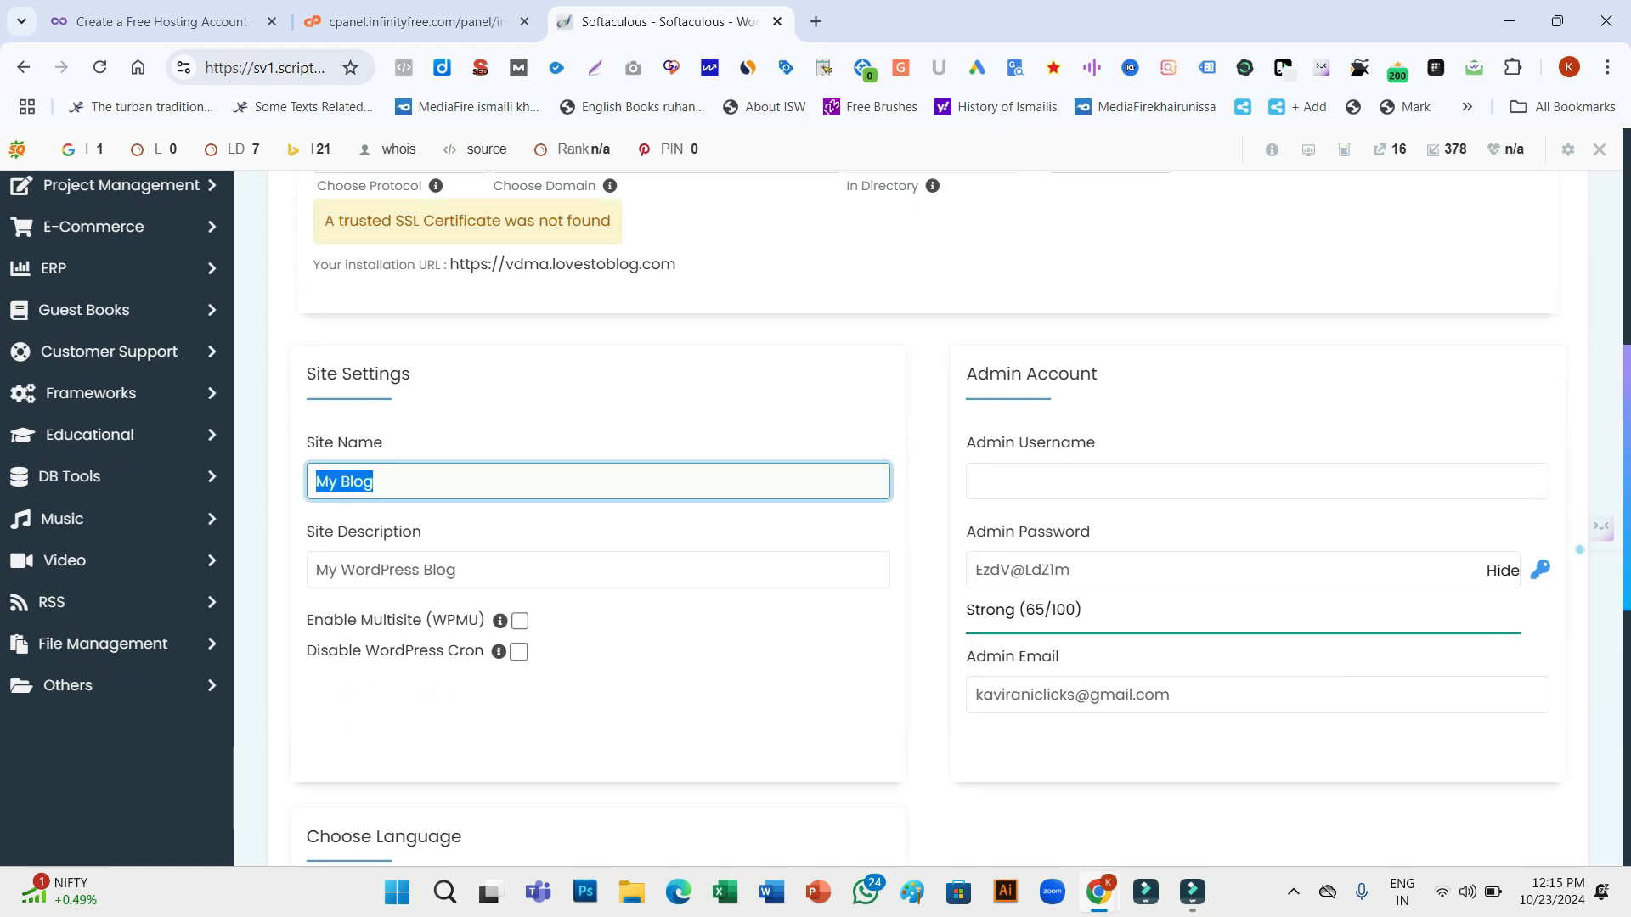
pyautogui.write('VDAM')
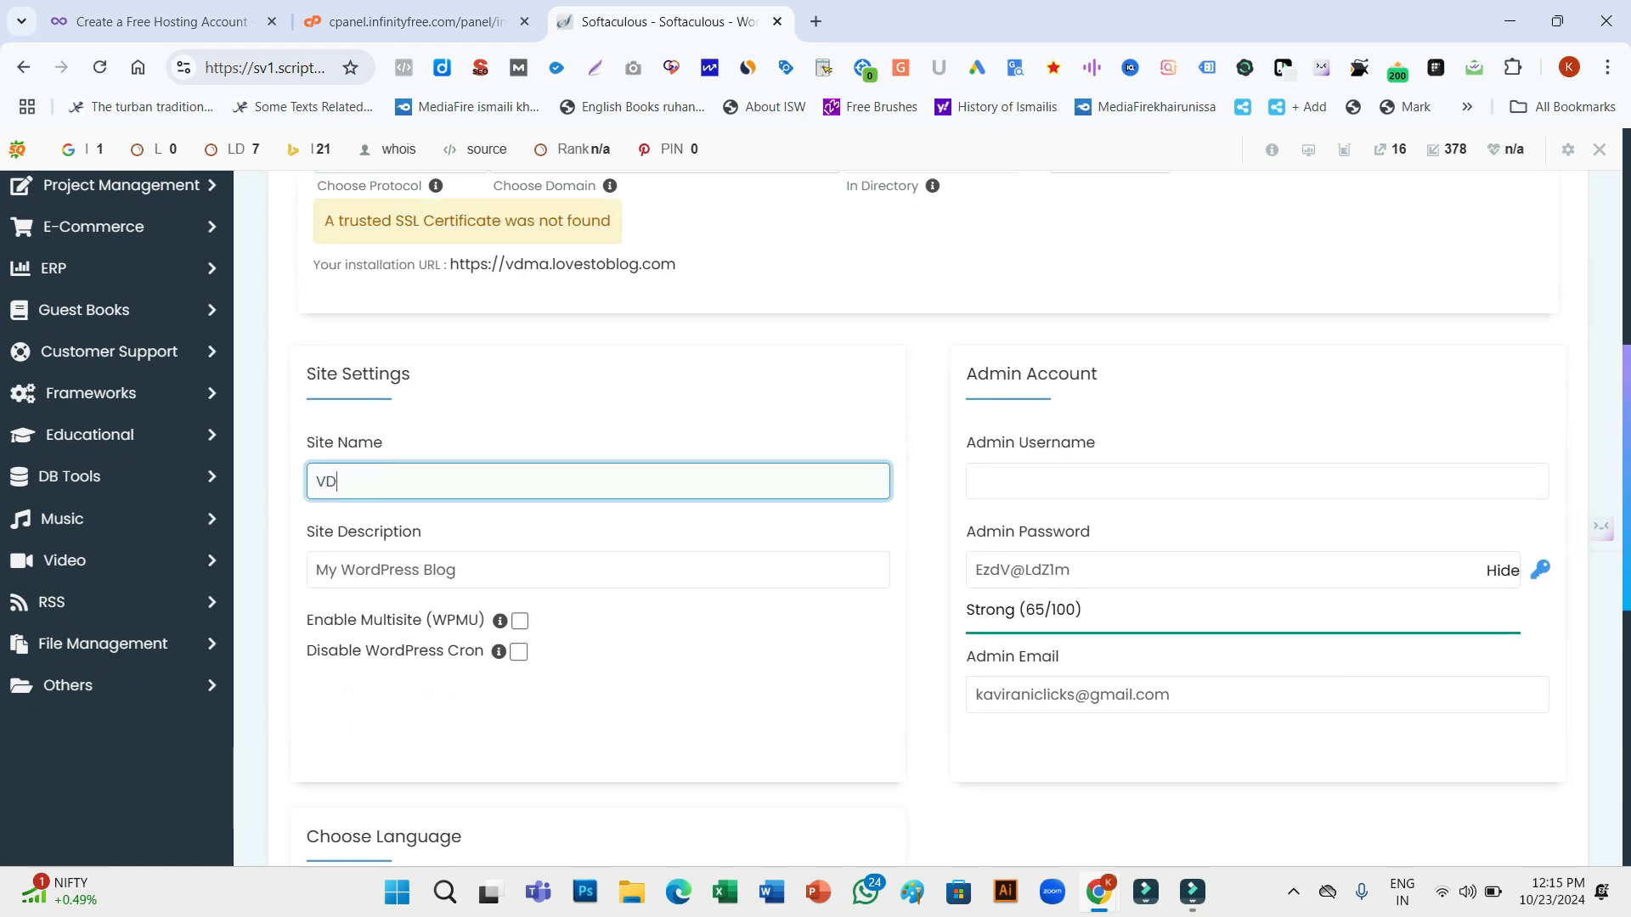
pyautogui.press('BackSpace')
pyautogui.press('BackSpace')
pyautogui.write('MA')
pyautogui.click(458, 570)
pyautogui.hotkey('ctrl', 'a')
pyautogui.write('Learn')
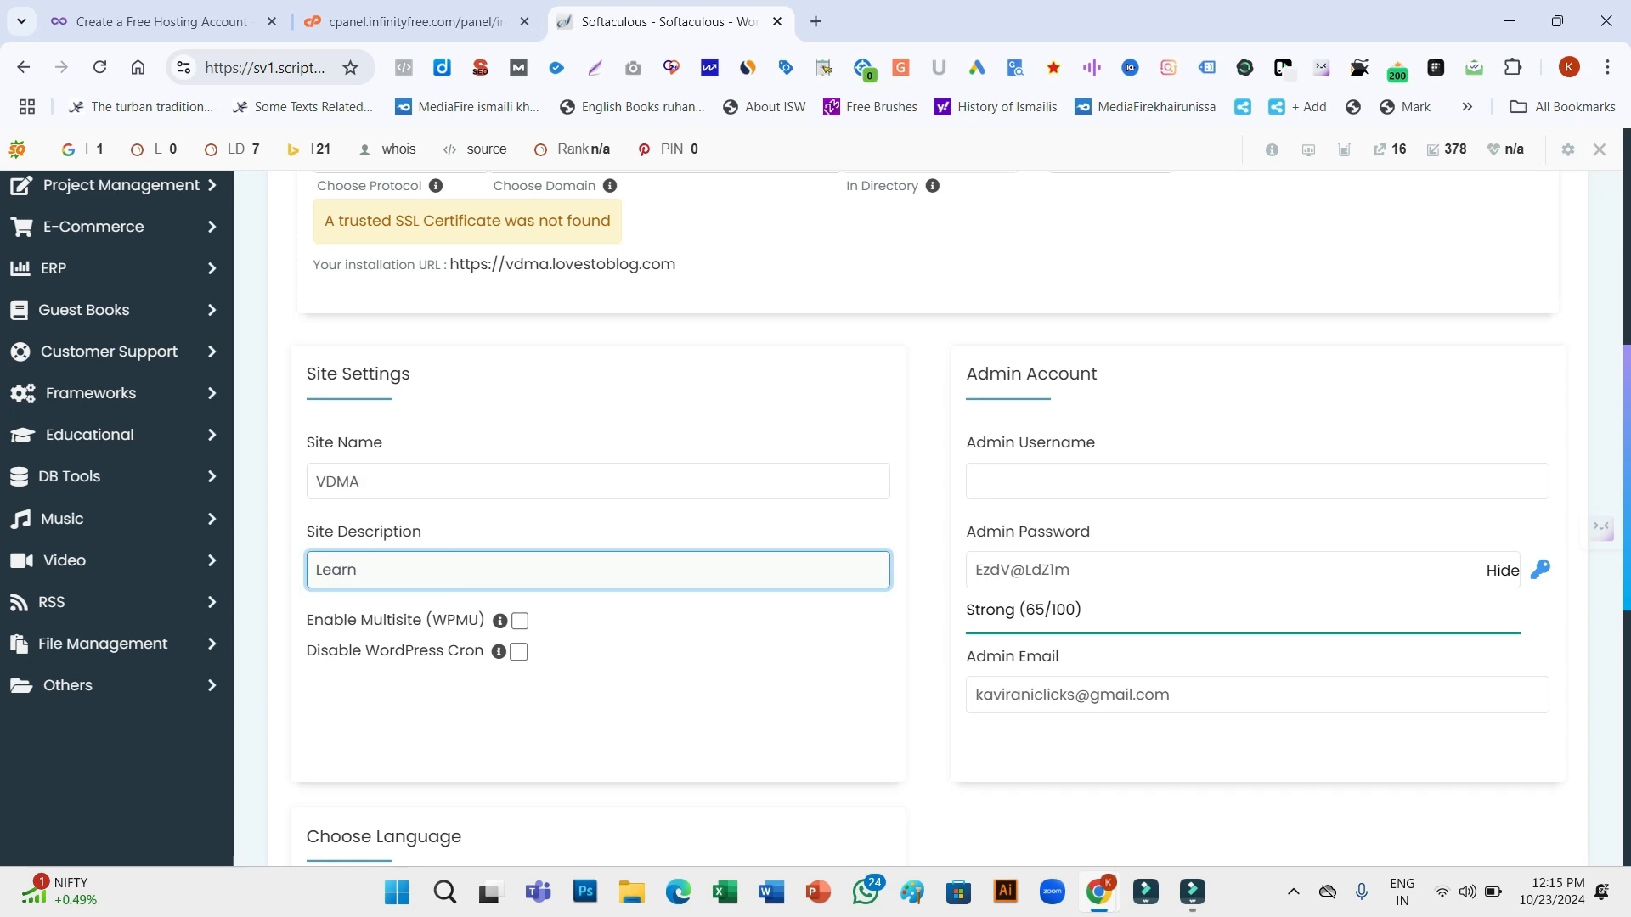
pyautogui.write(' Digital Marketing')
# Enter the admin username for the new WordPress site's admin account
pyautogui.scroll(-1, 928, 518)
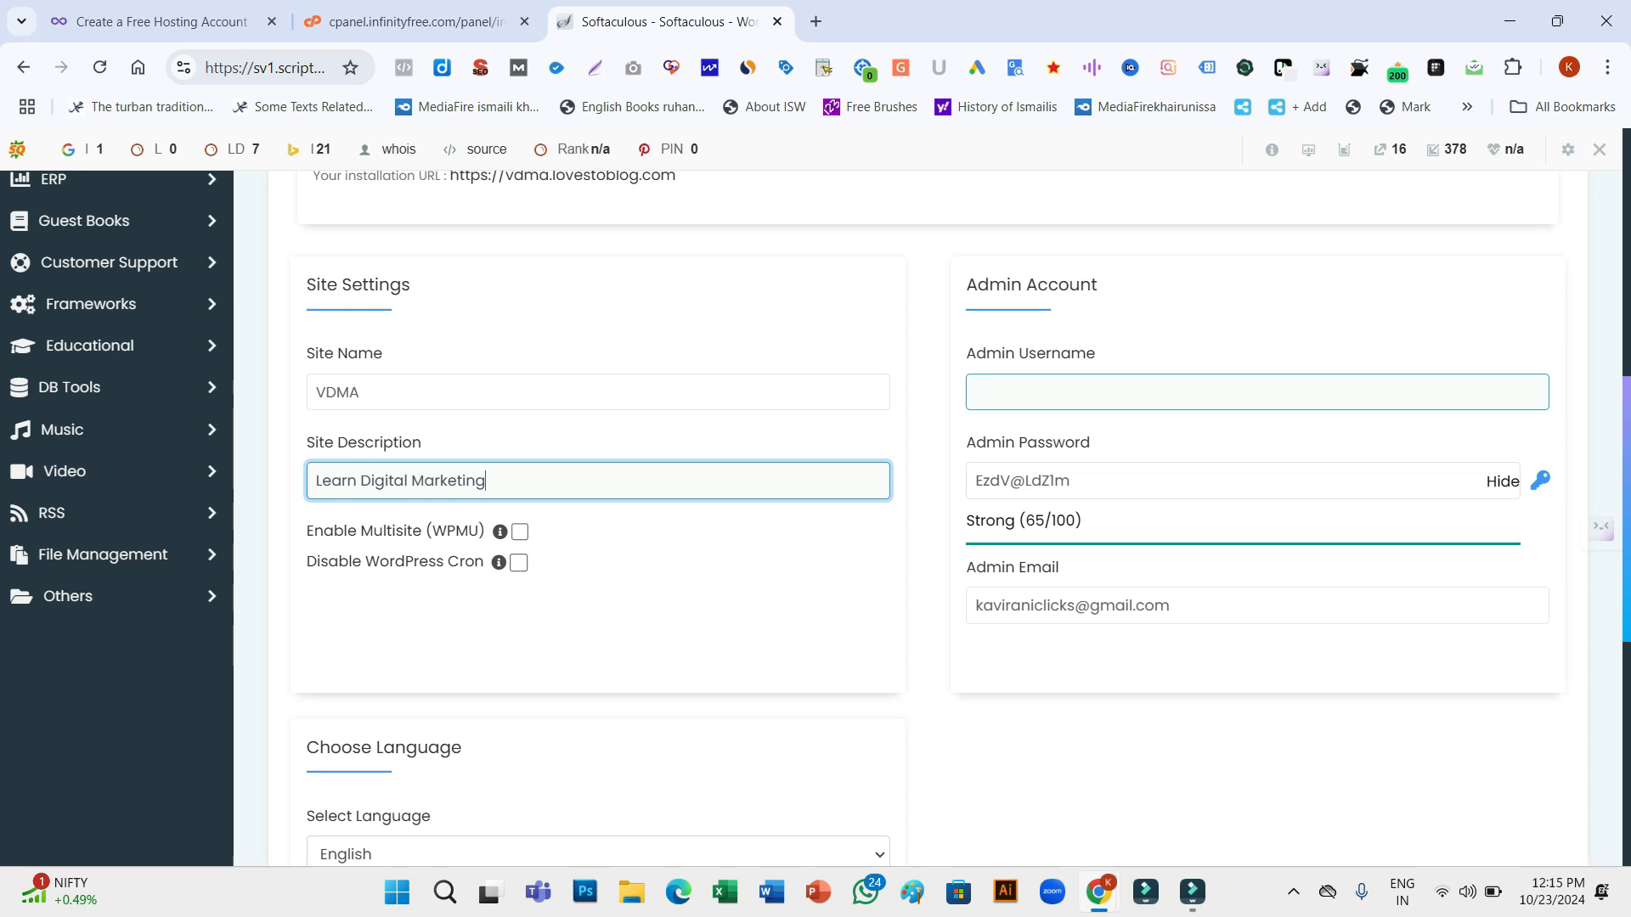
pyautogui.click(1257, 393)
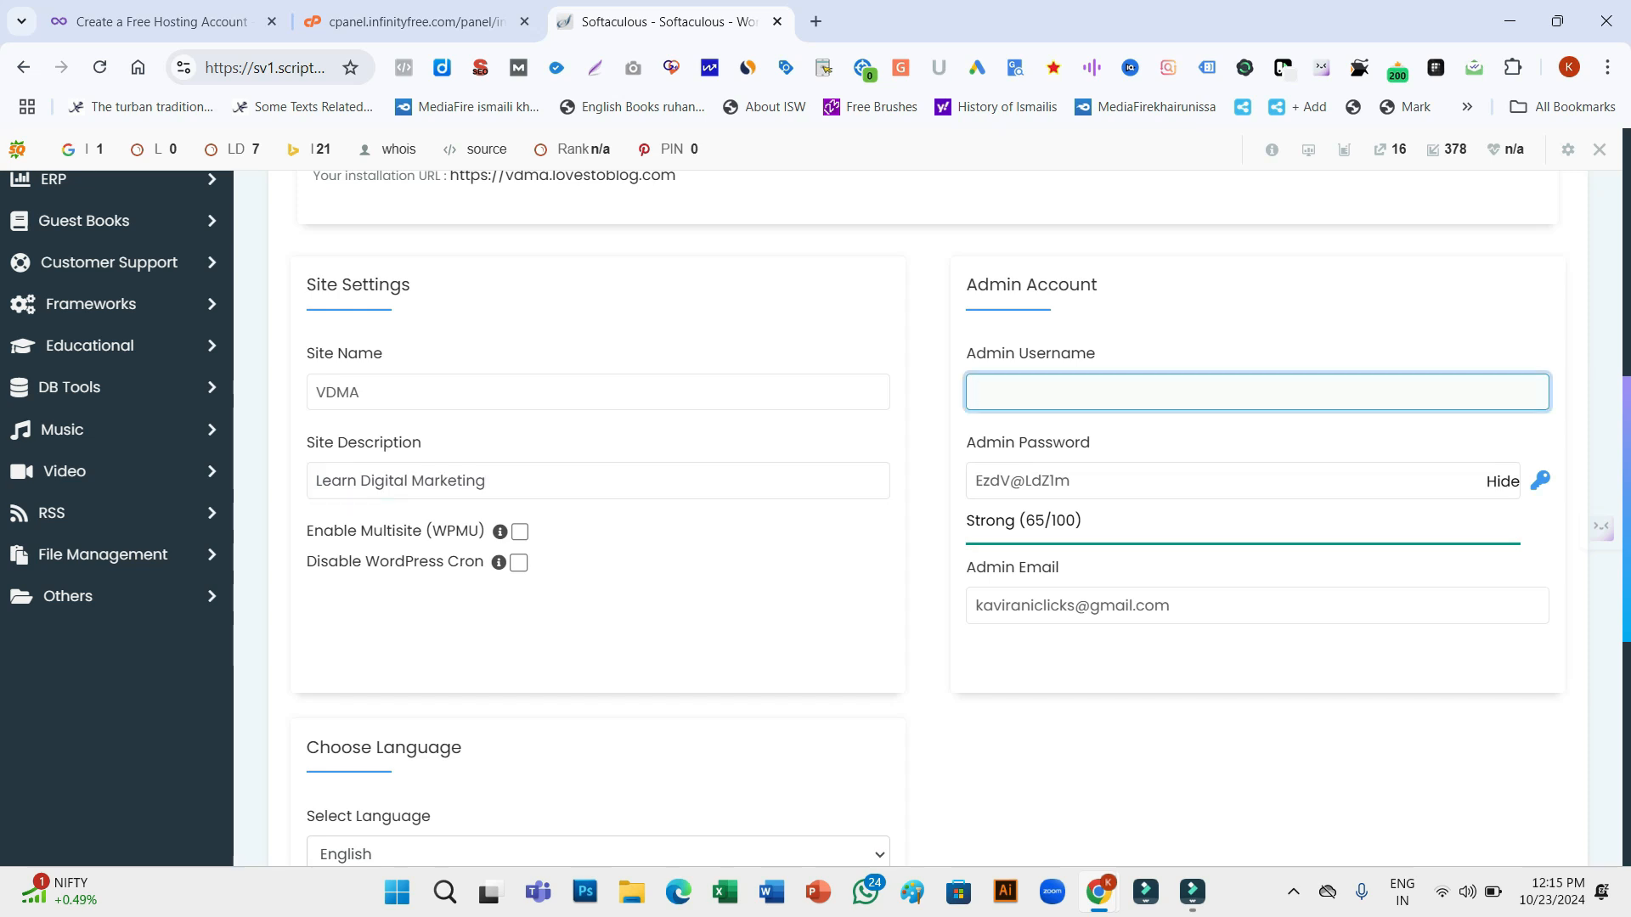
pyautogui.write('kulali')
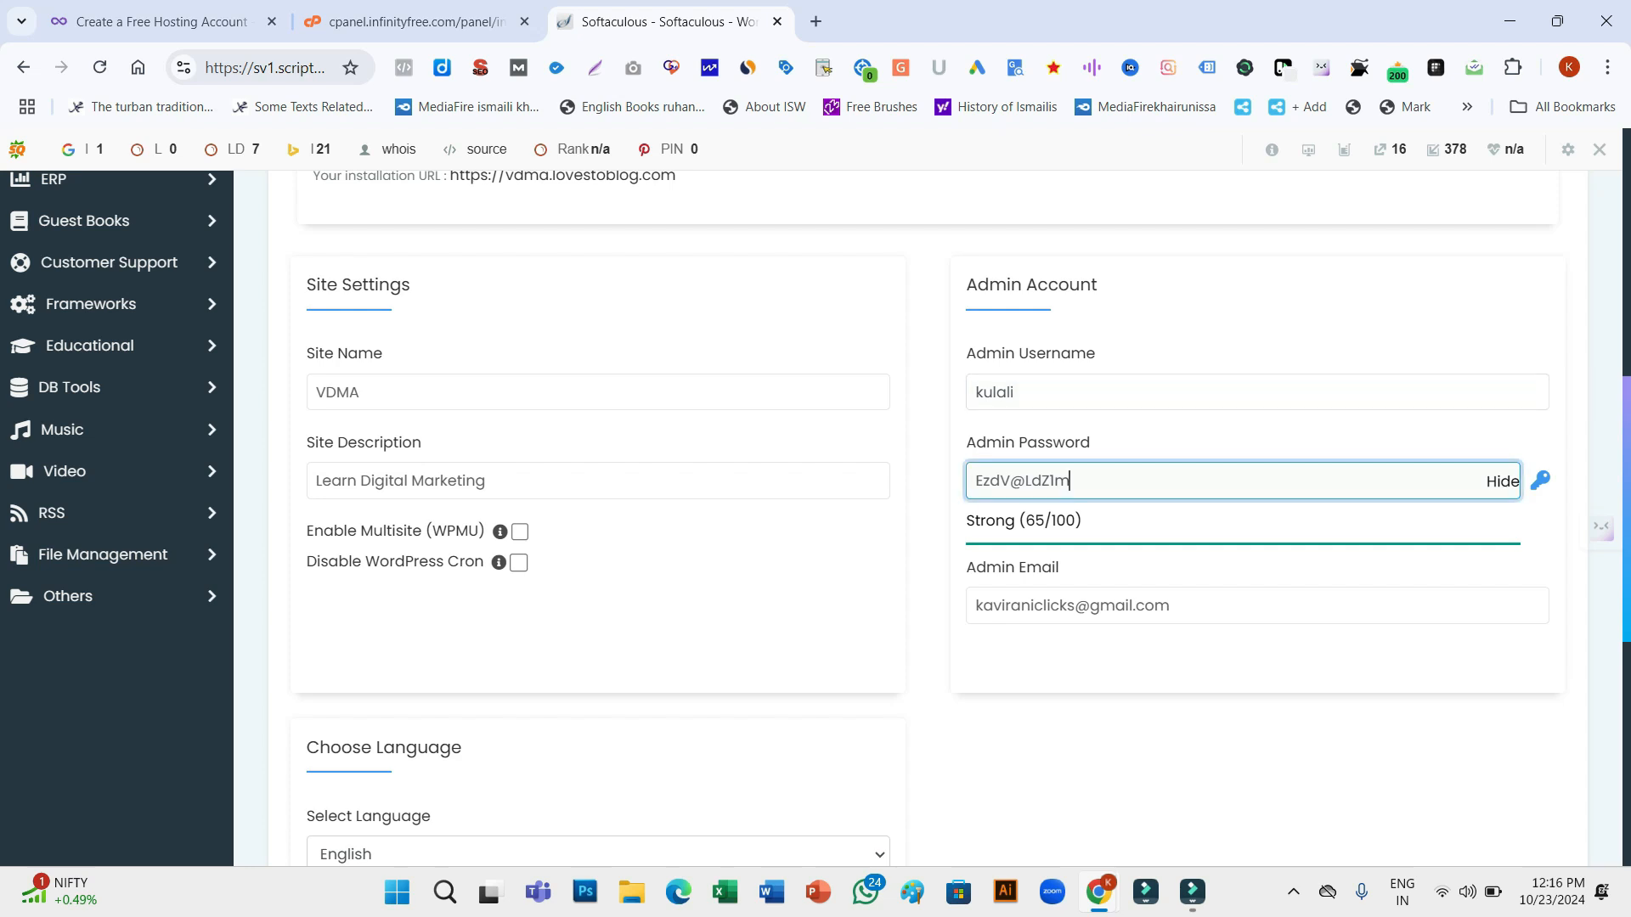
# Mask the admin password and replace the generated one with a custom admin password
pyautogui.hotkey('ctrl', 'a')
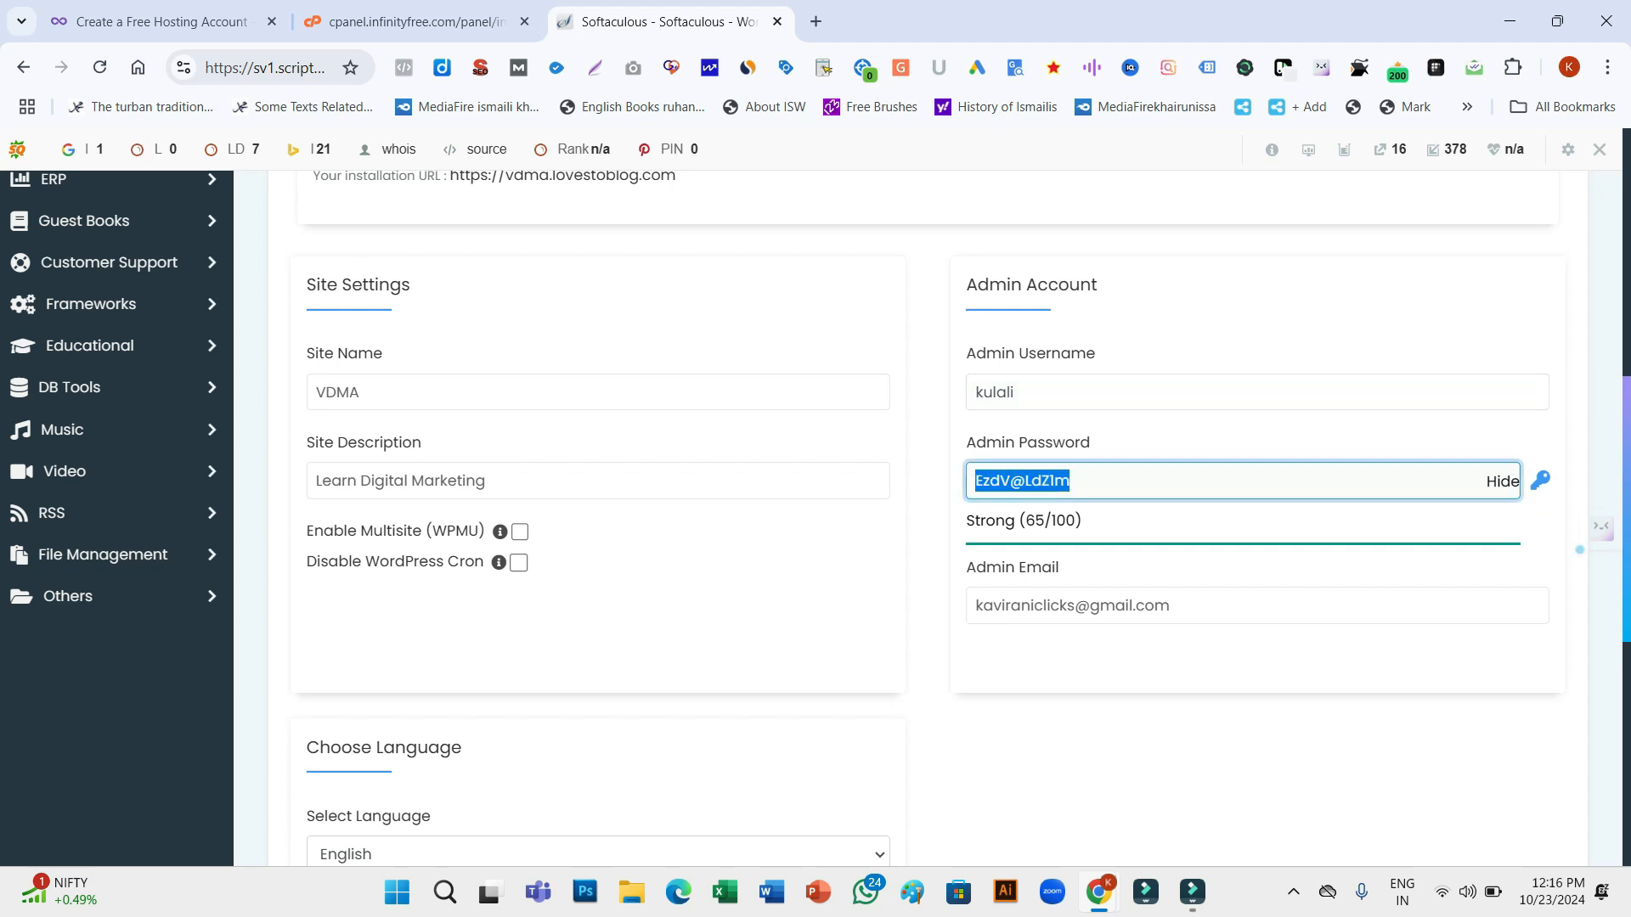
pyautogui.click(1502, 482)
pyautogui.click(1243, 481)
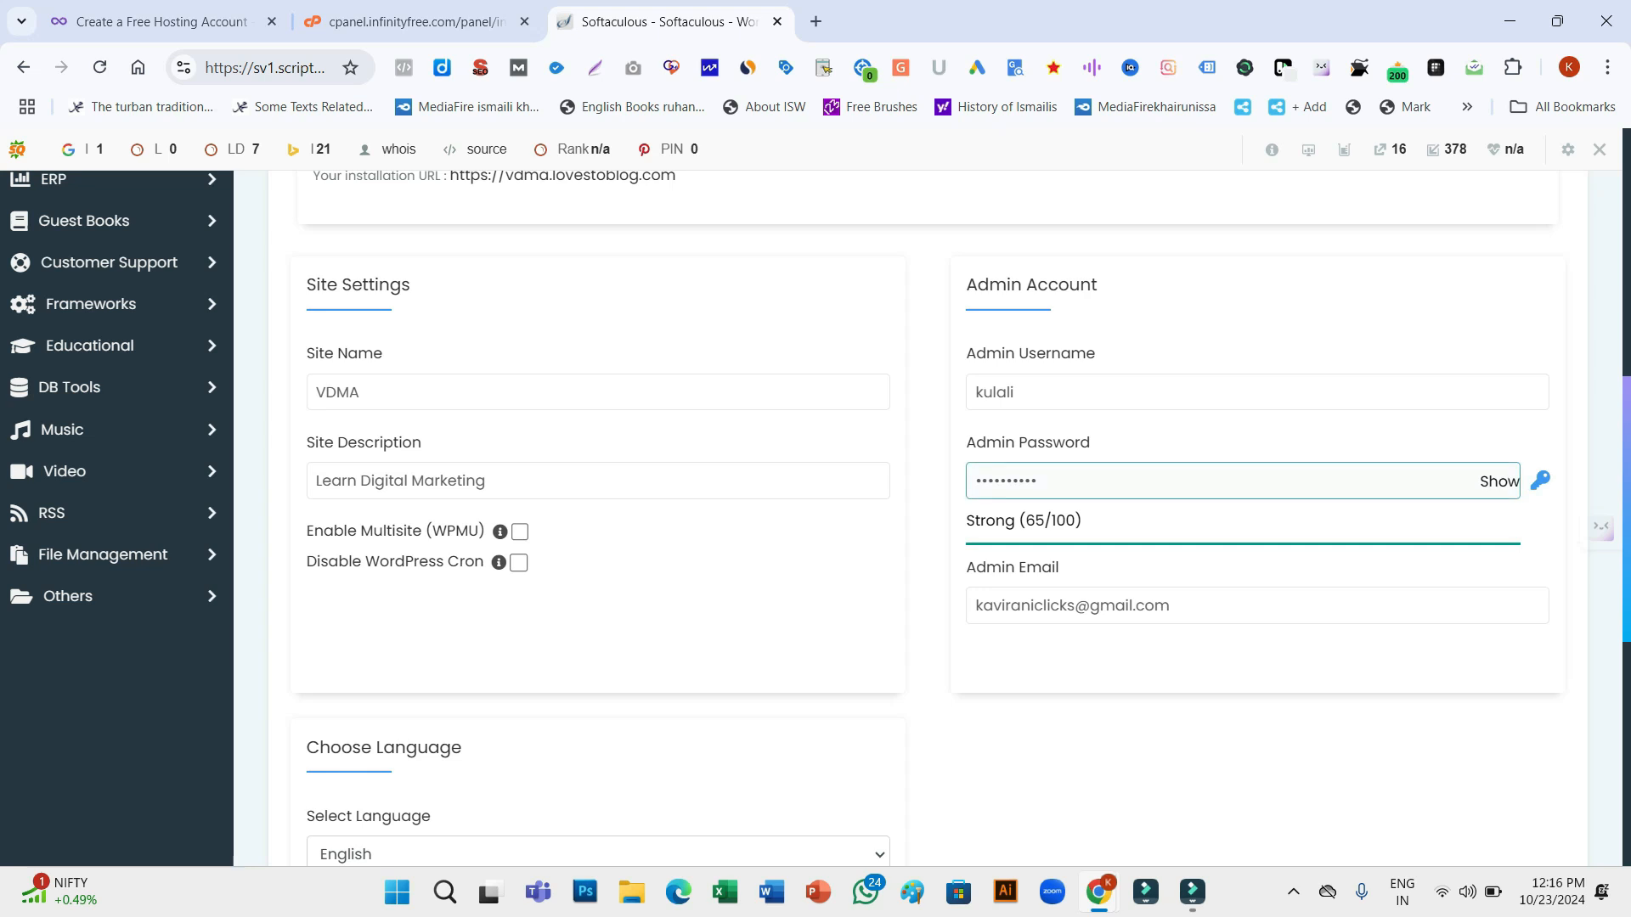
pyautogui.hotkey('ctrl', 'a')
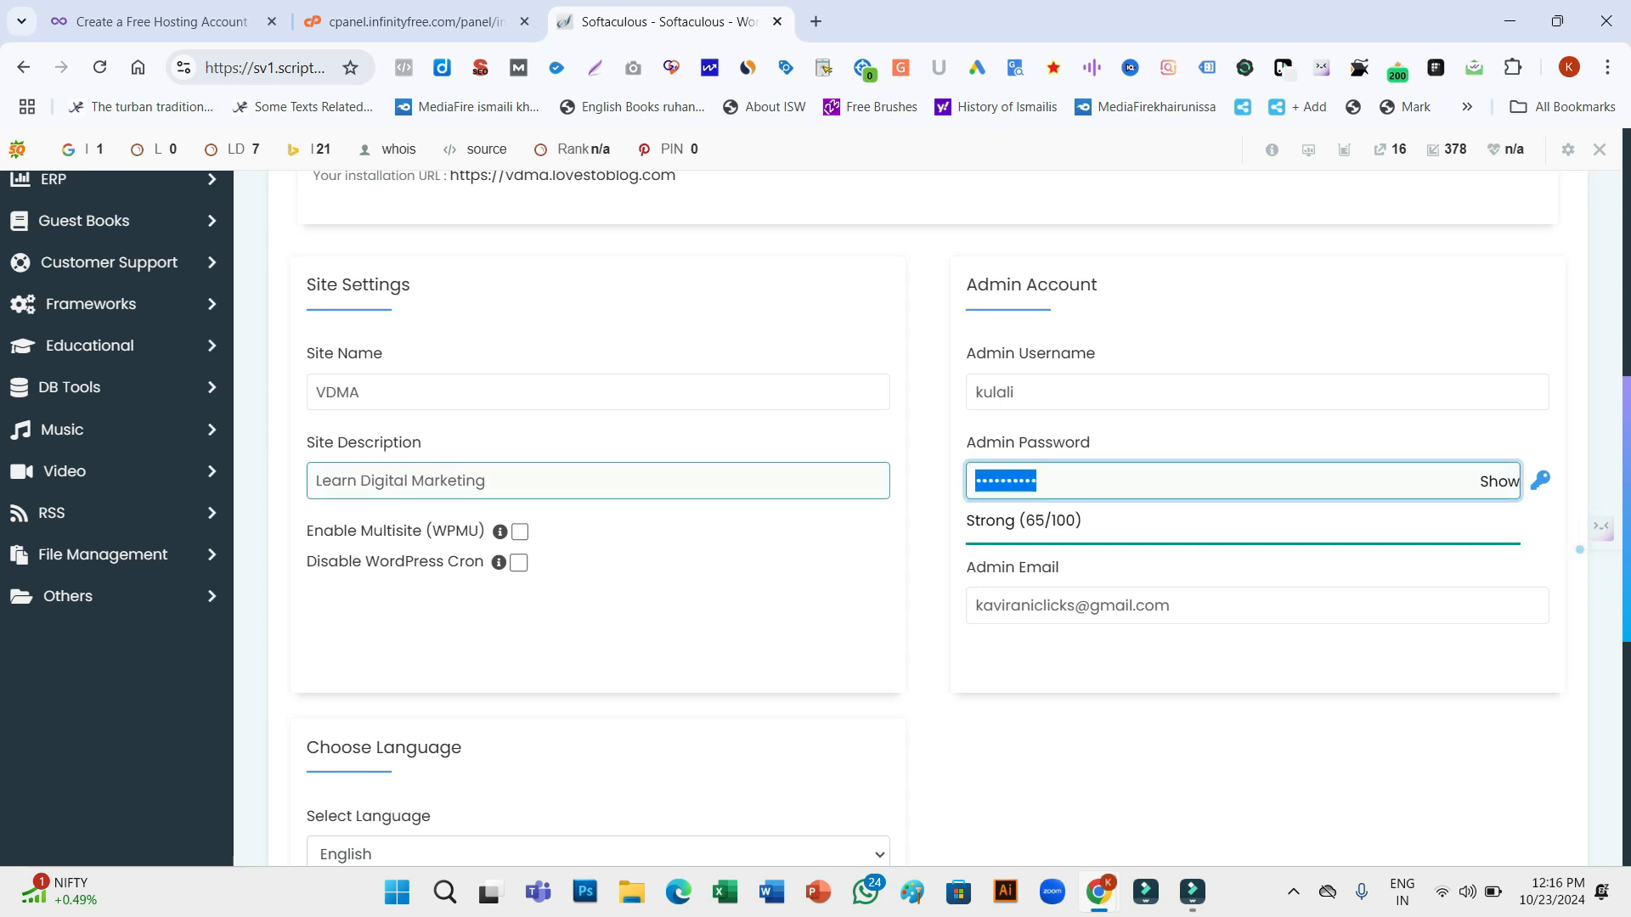
pyautogui.write('••••••')
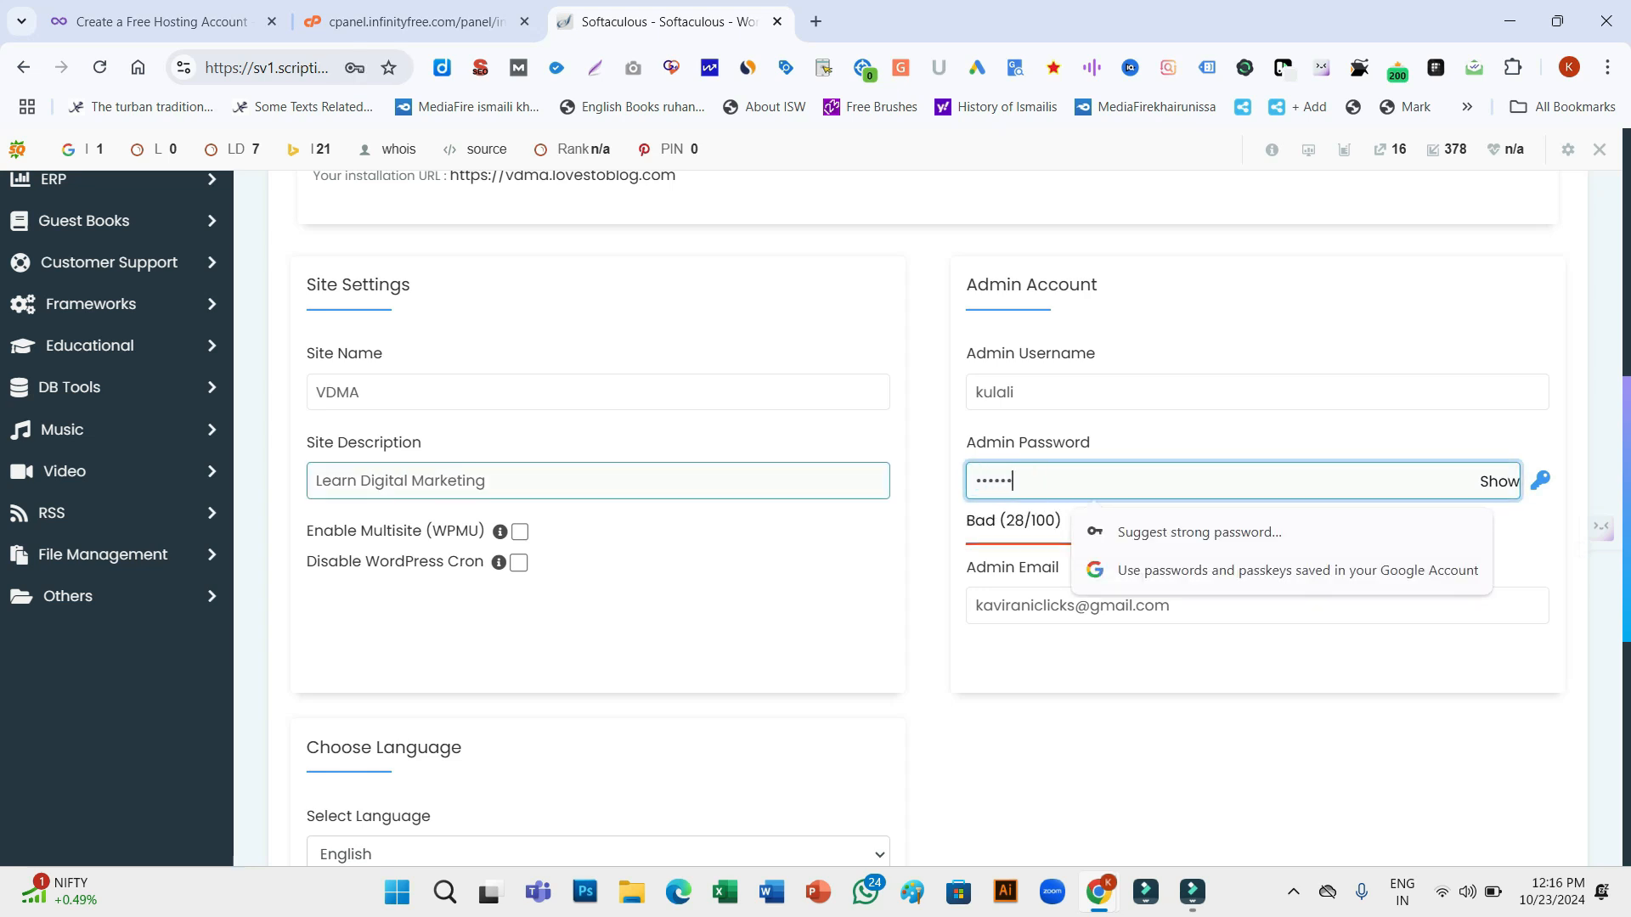
pyautogui.write('••••••')
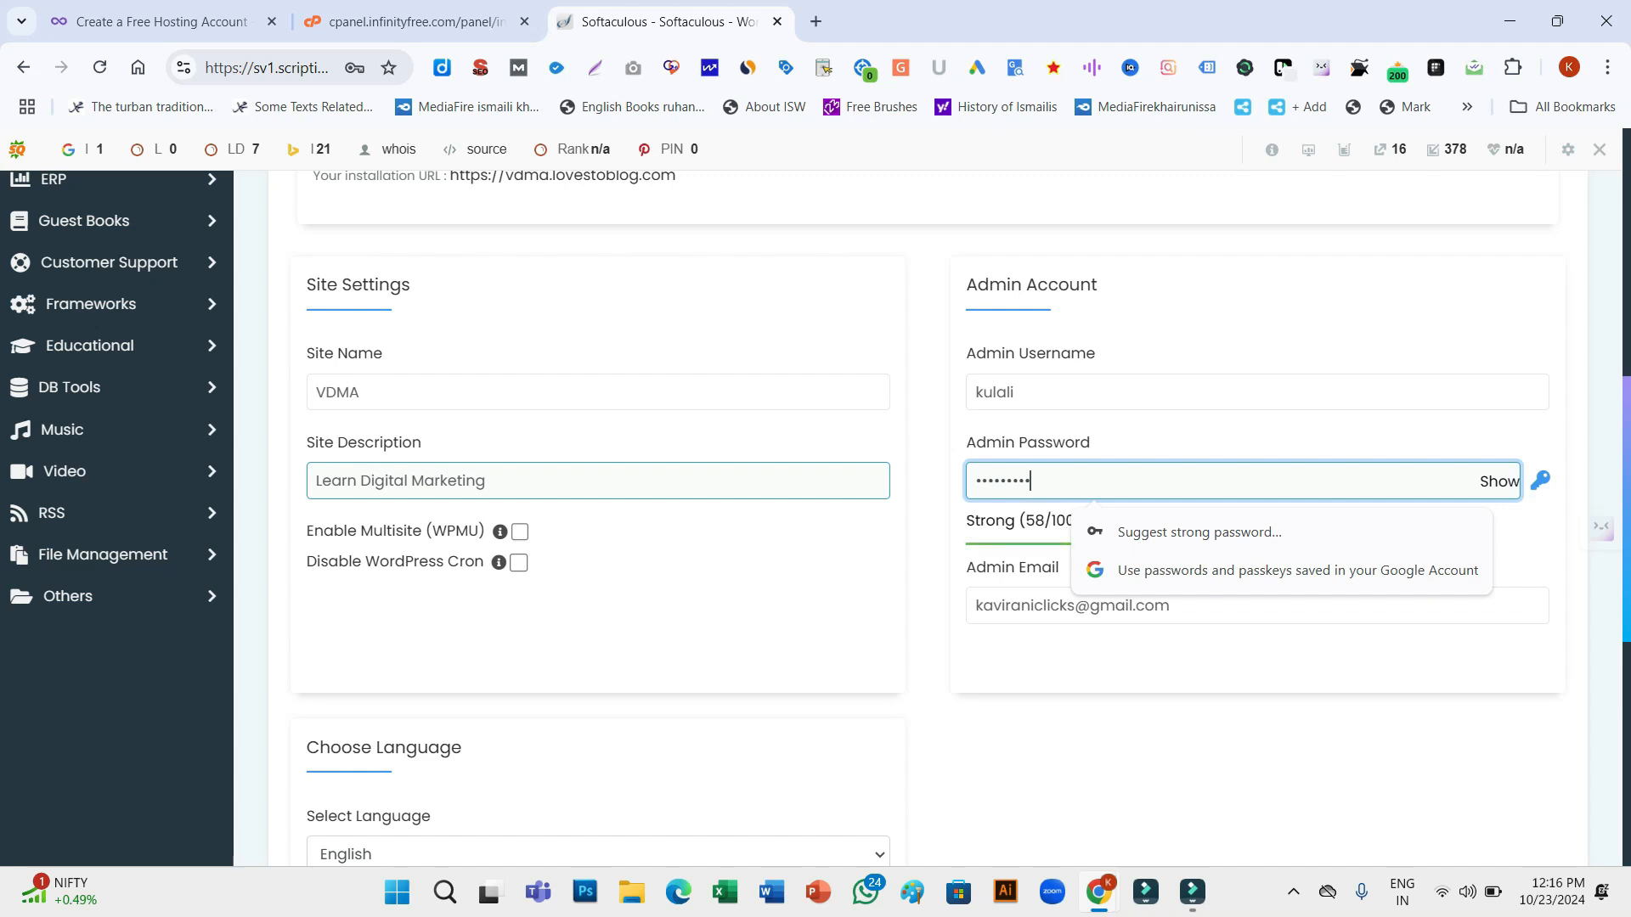
pyautogui.write('•')
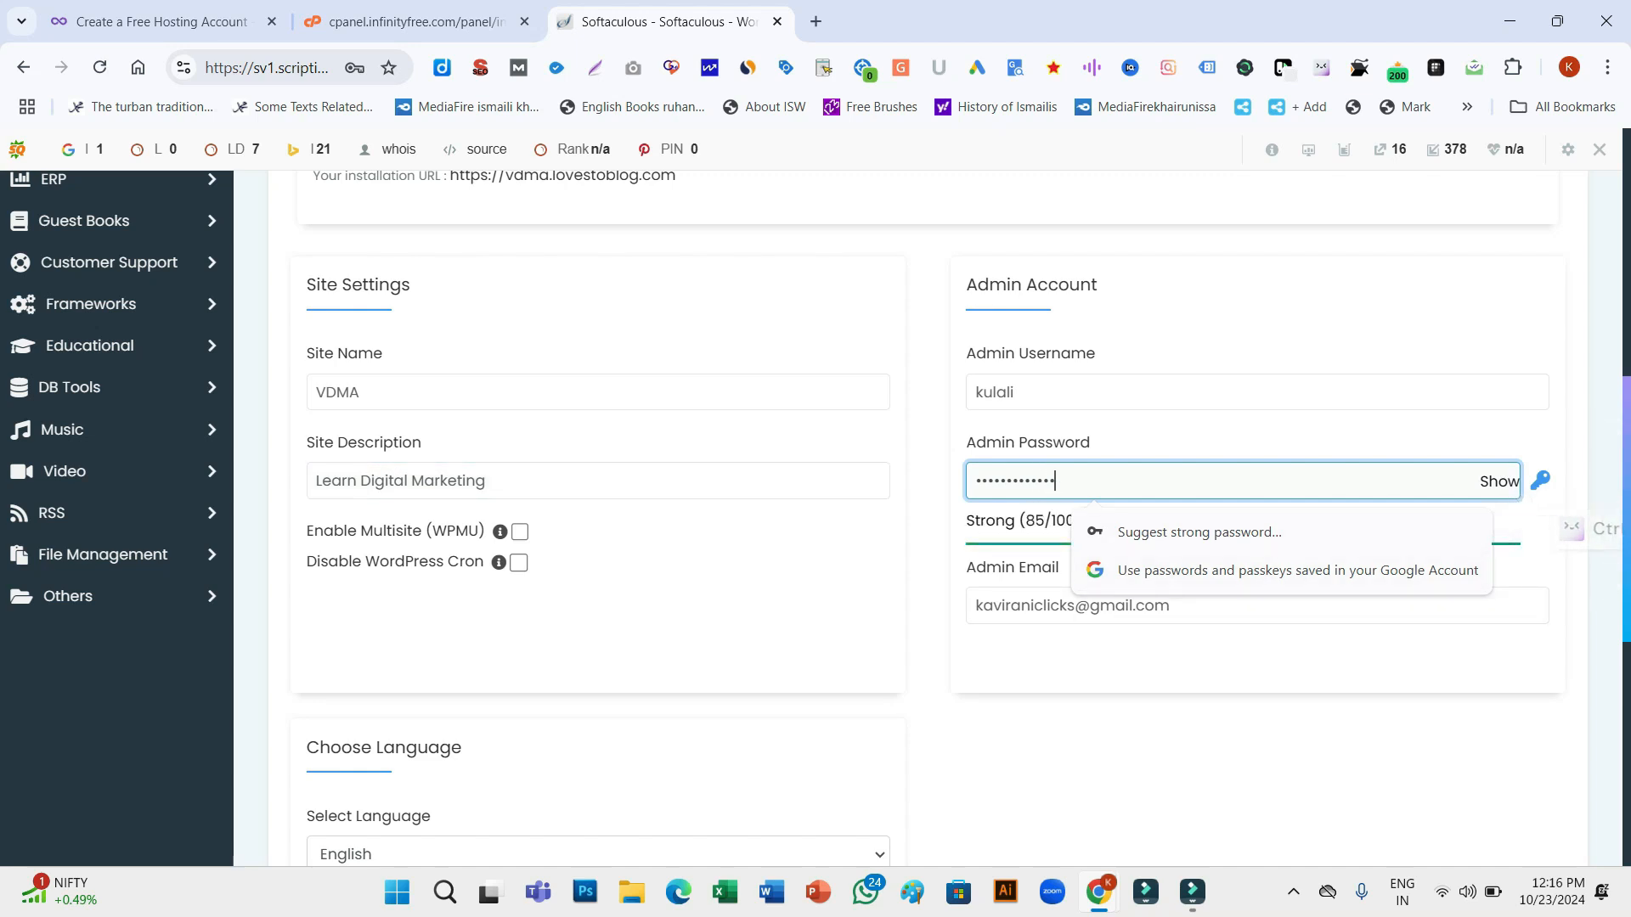
pyautogui.click(1257, 663)
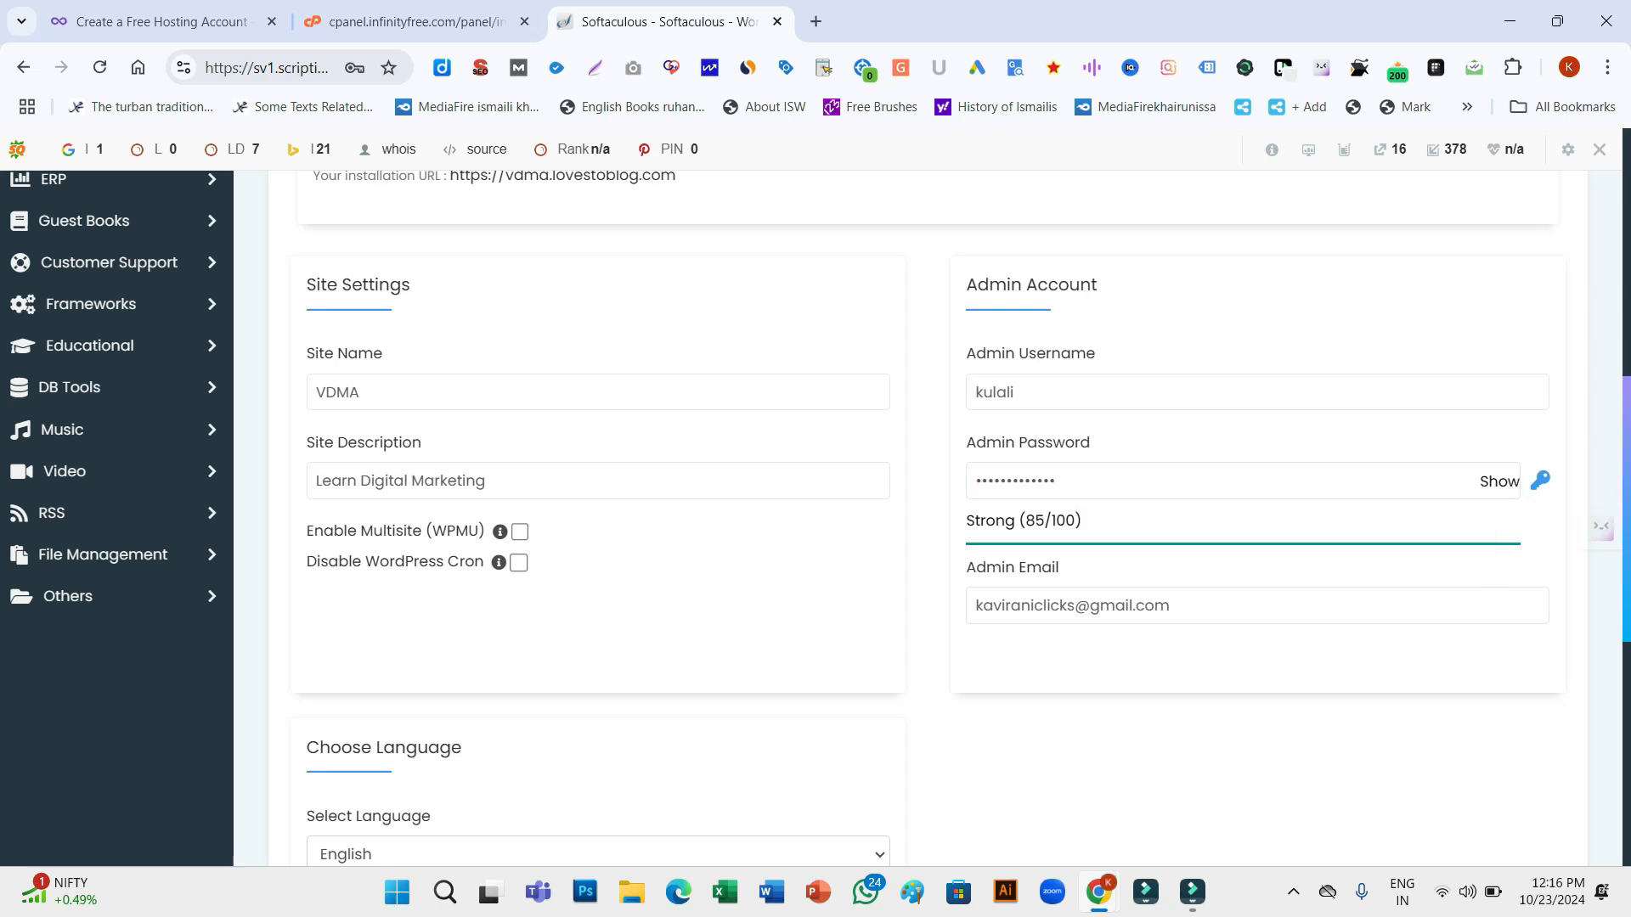
# In the advanced options, enable automatic upgrades for WordPress plugins and WordPress themes
pyautogui.scroll(-5, 930, 518)
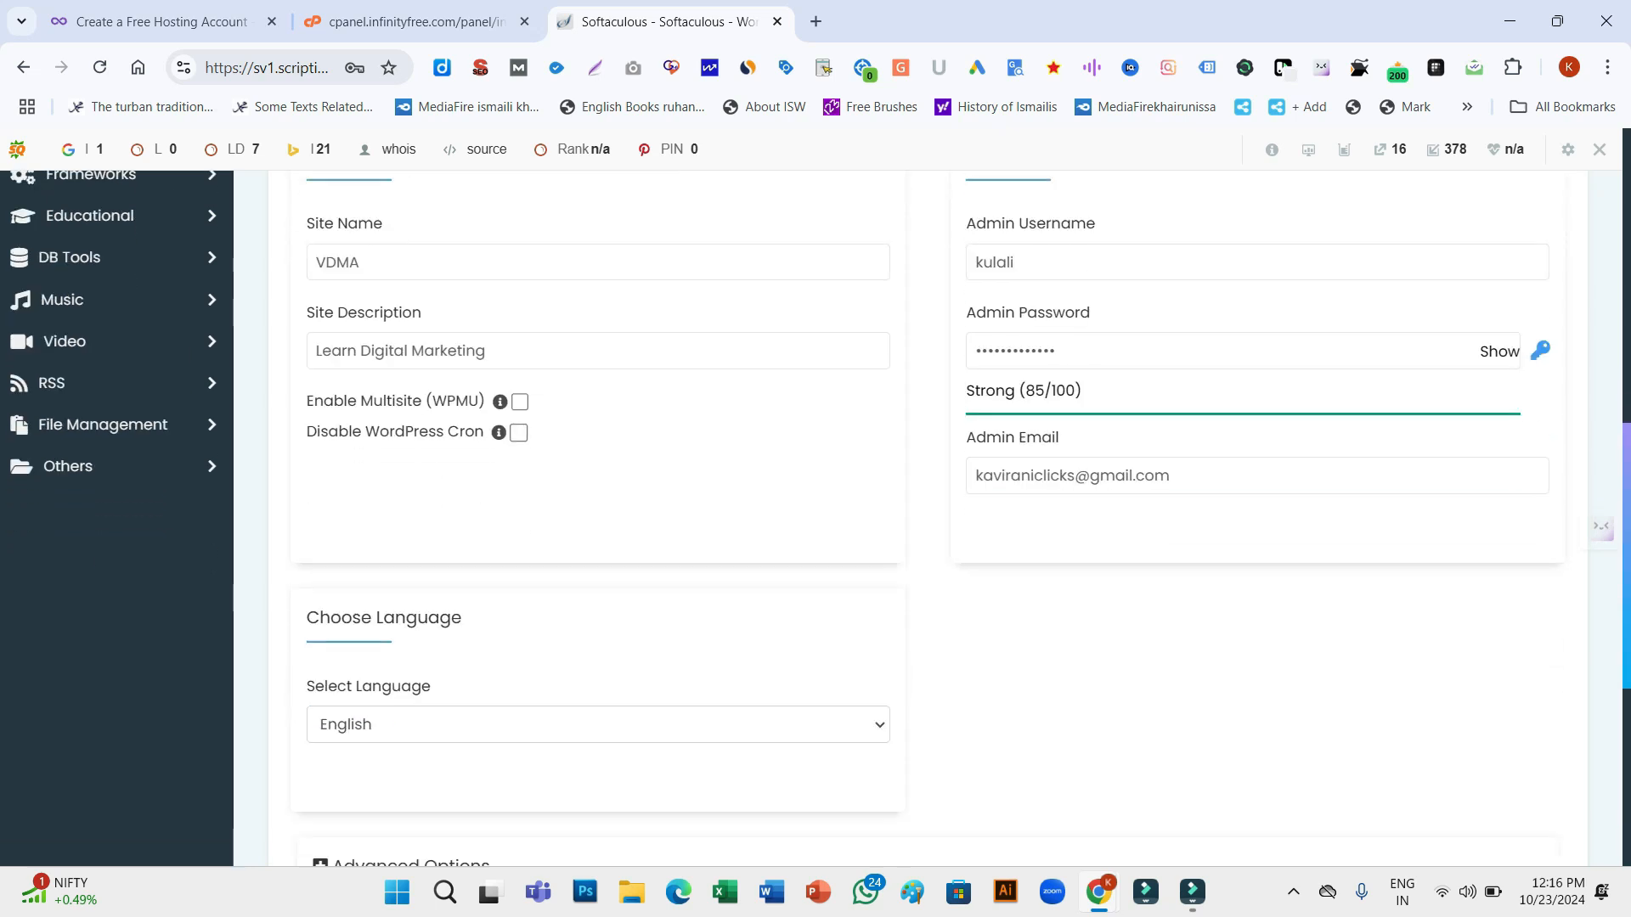
pyautogui.scroll(-3, 930, 519)
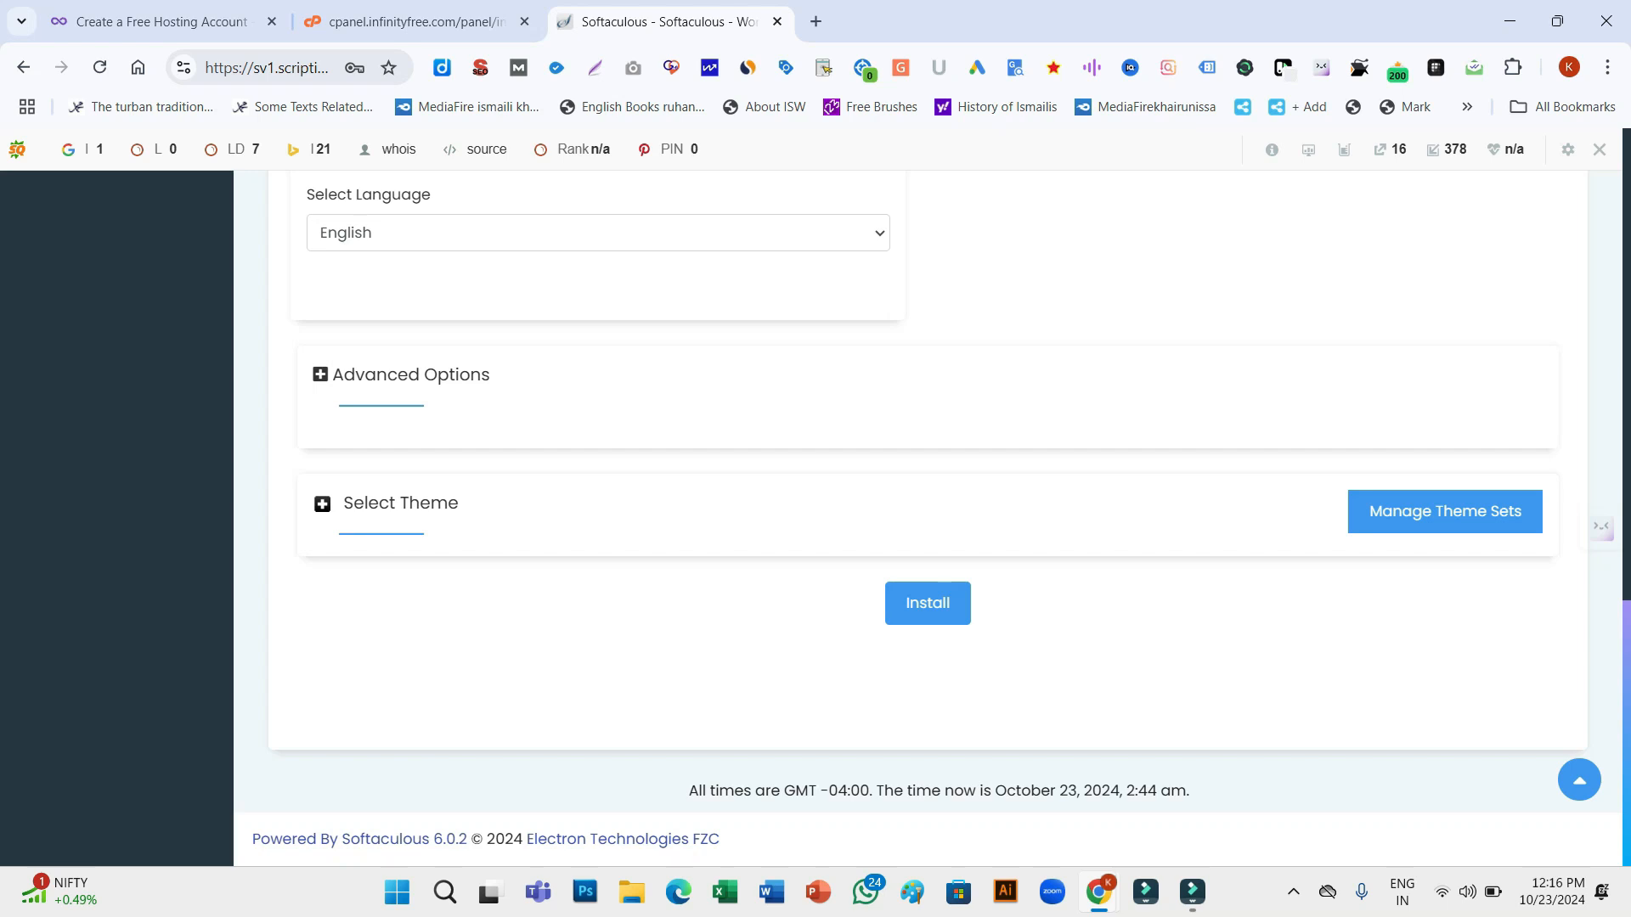
pyautogui.click(320, 375)
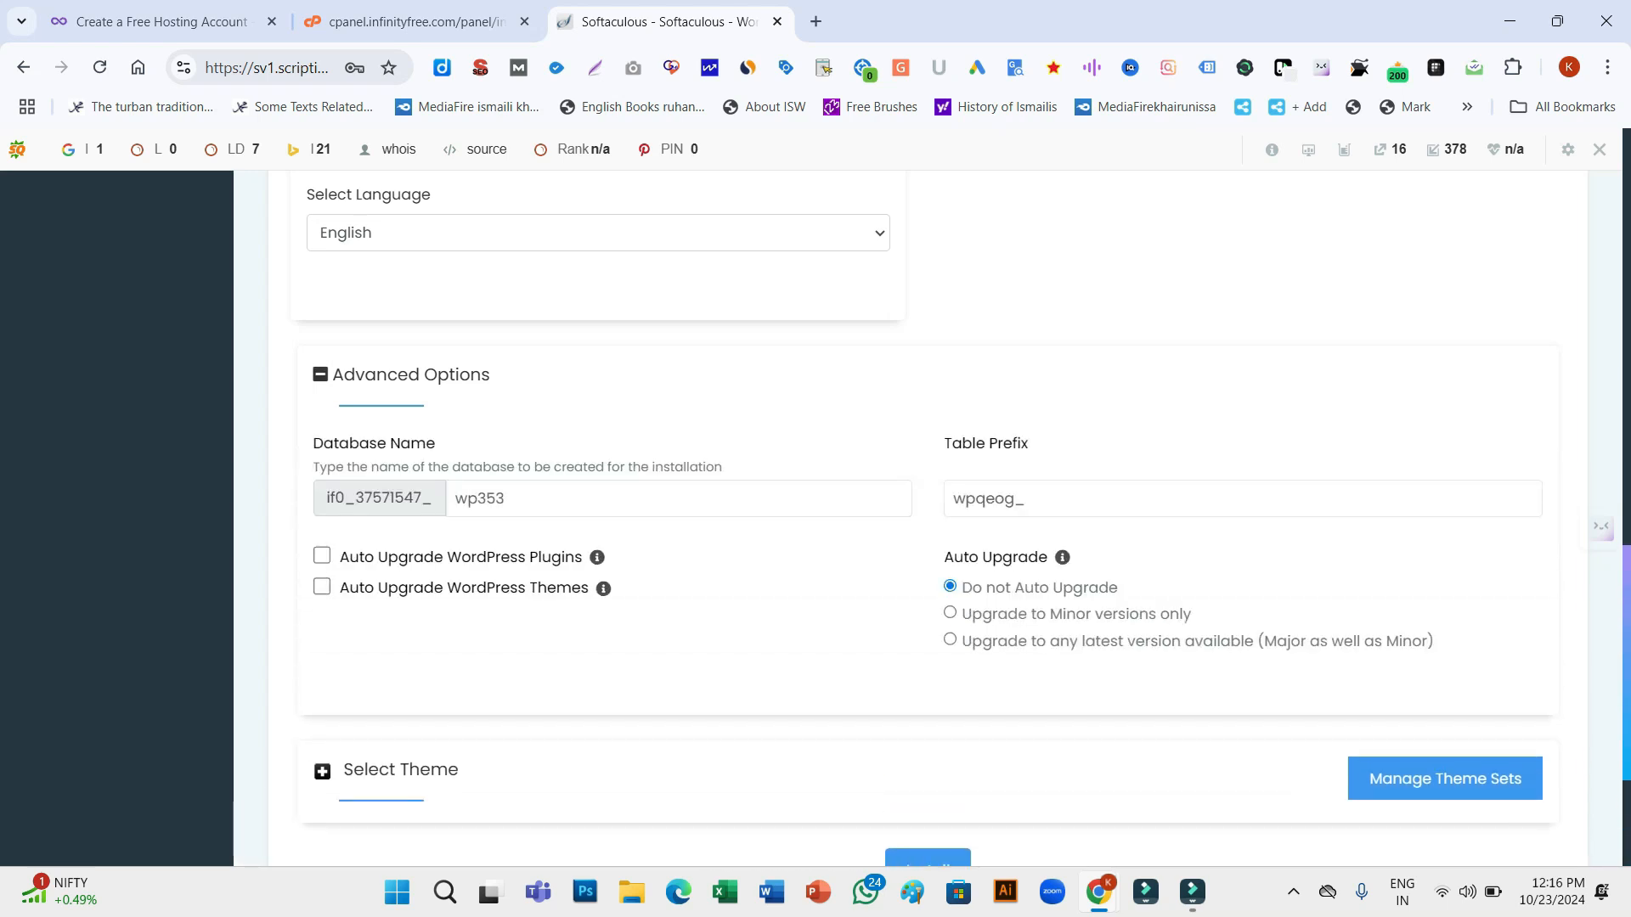
pyautogui.click(322, 556)
pyautogui.click(322, 587)
pyautogui.click(321, 375)
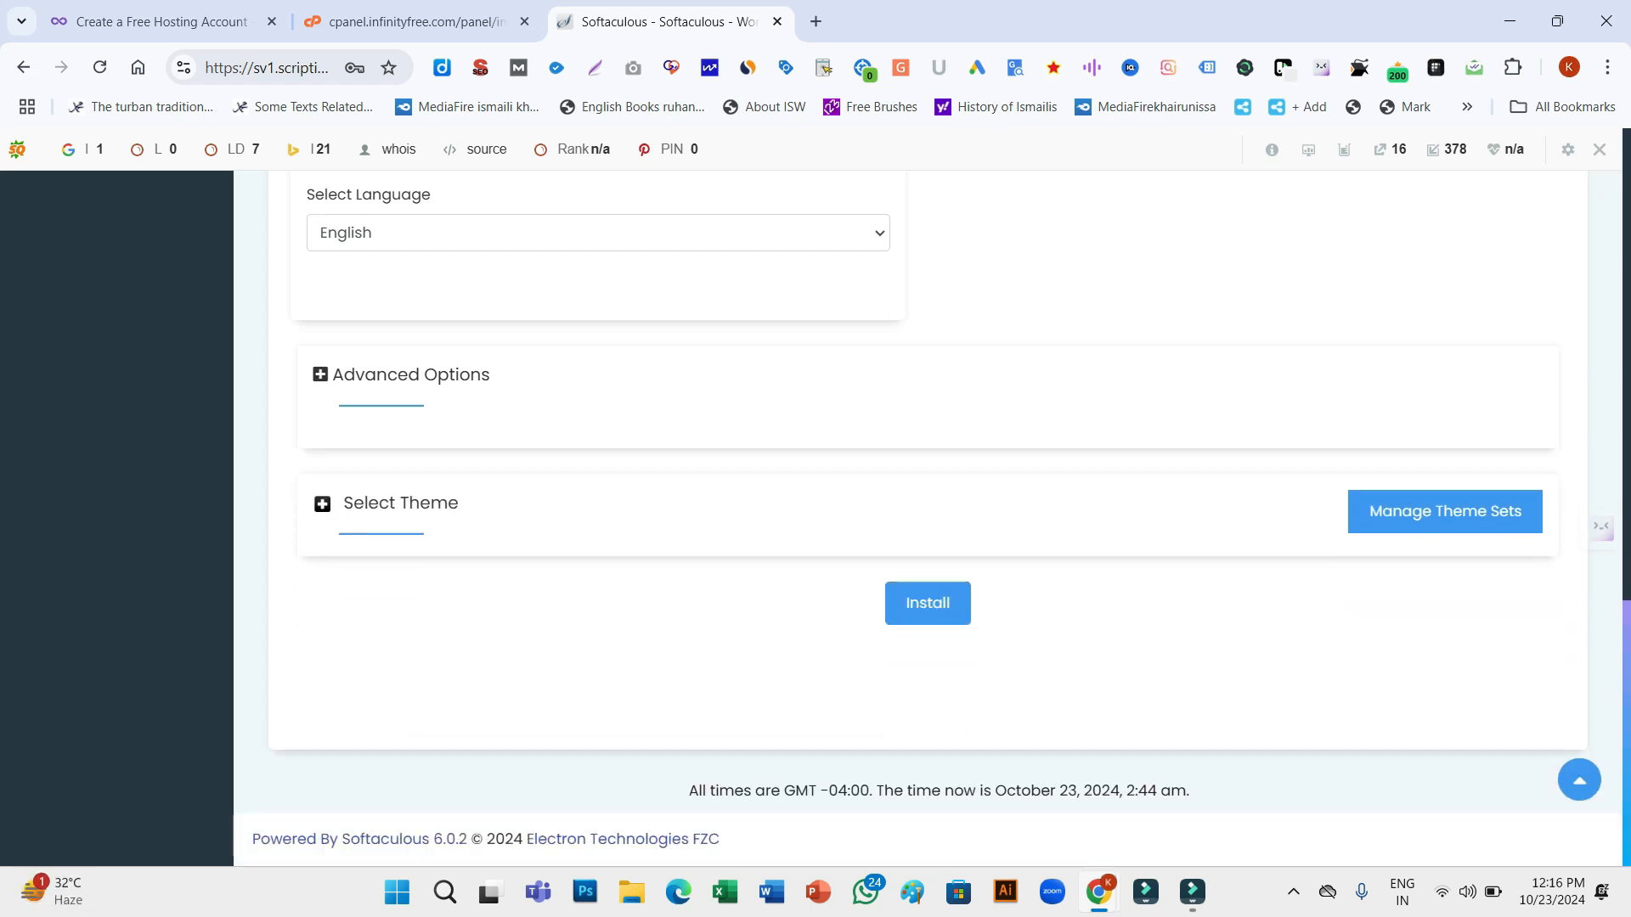
# Check the optional themes without selecting one and start the WordPress installation
pyautogui.click(322, 503)
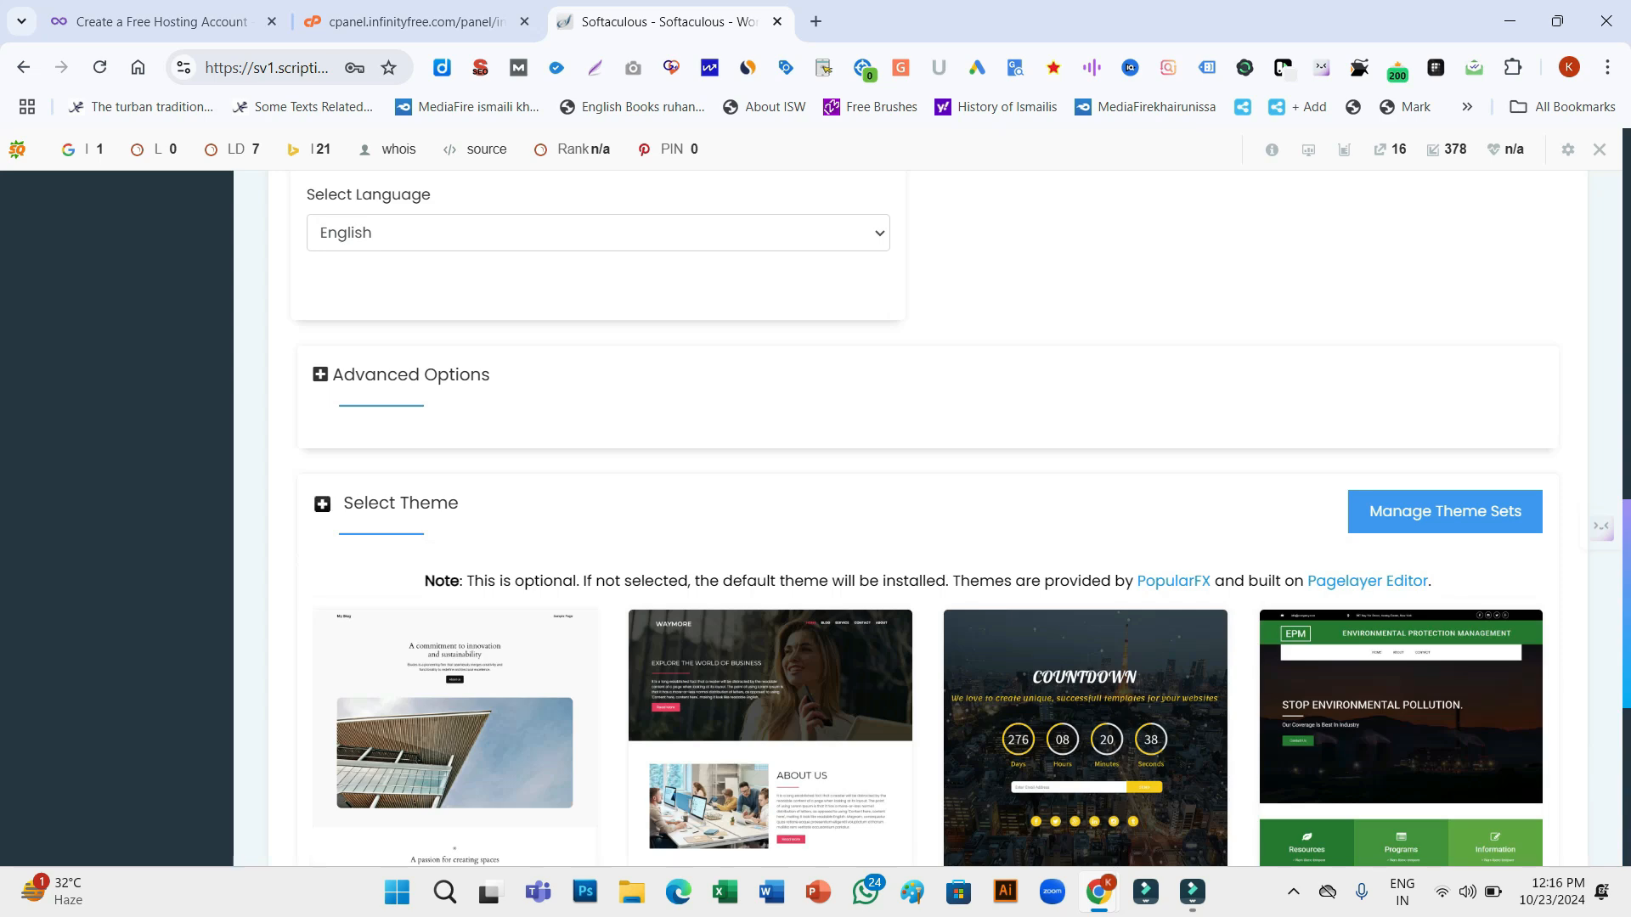
pyautogui.click(321, 504)
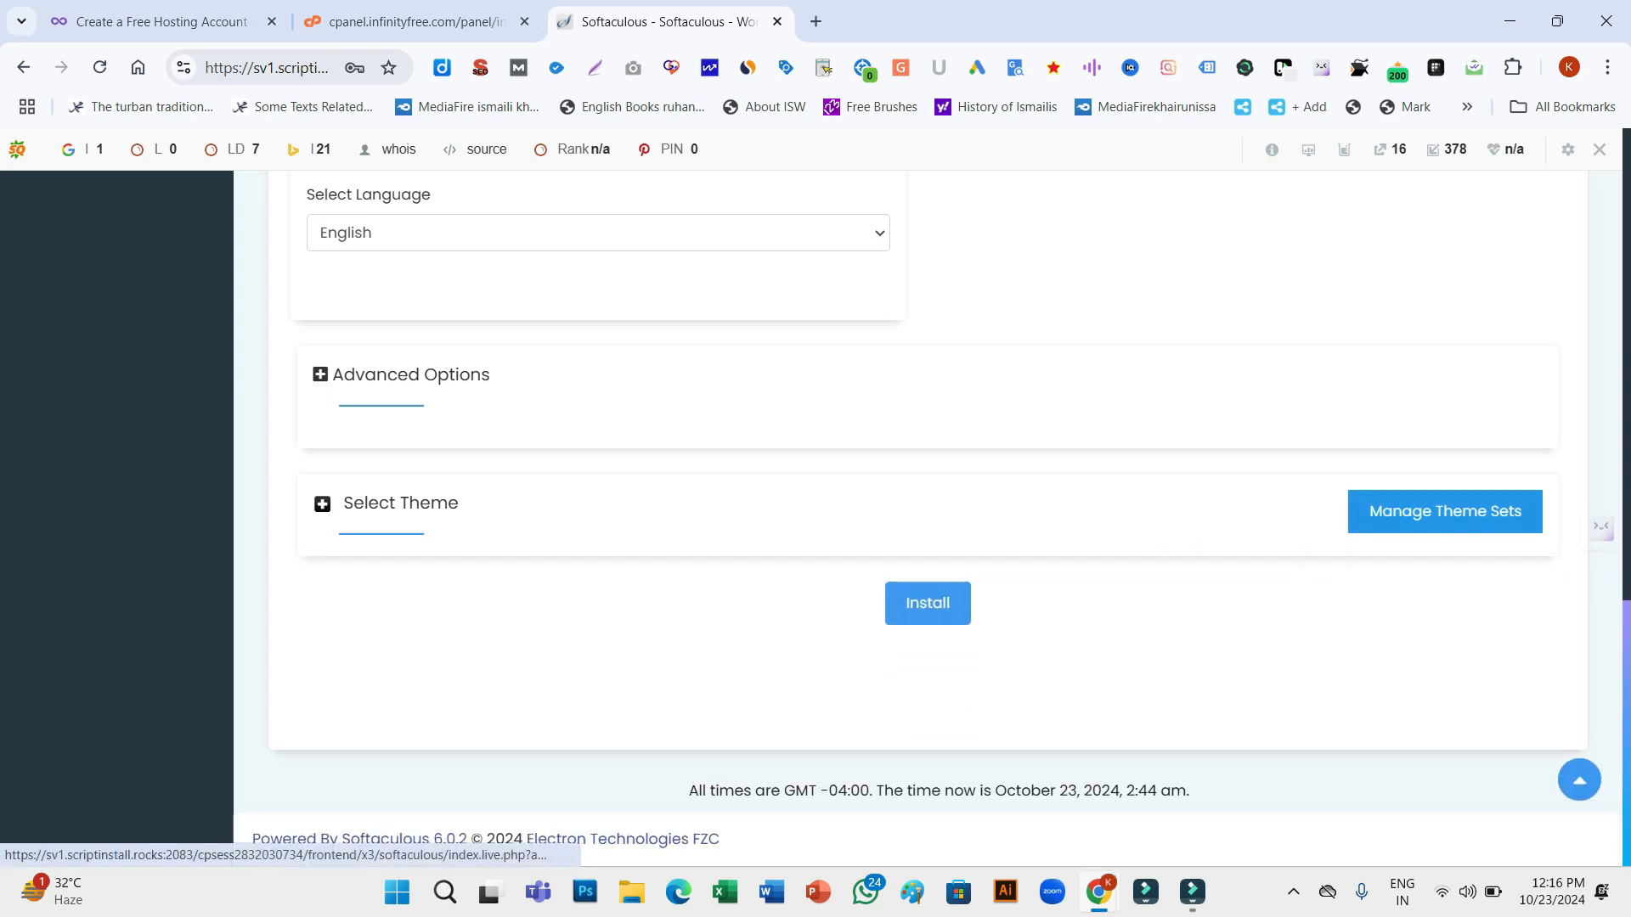
pyautogui.click(927, 603)
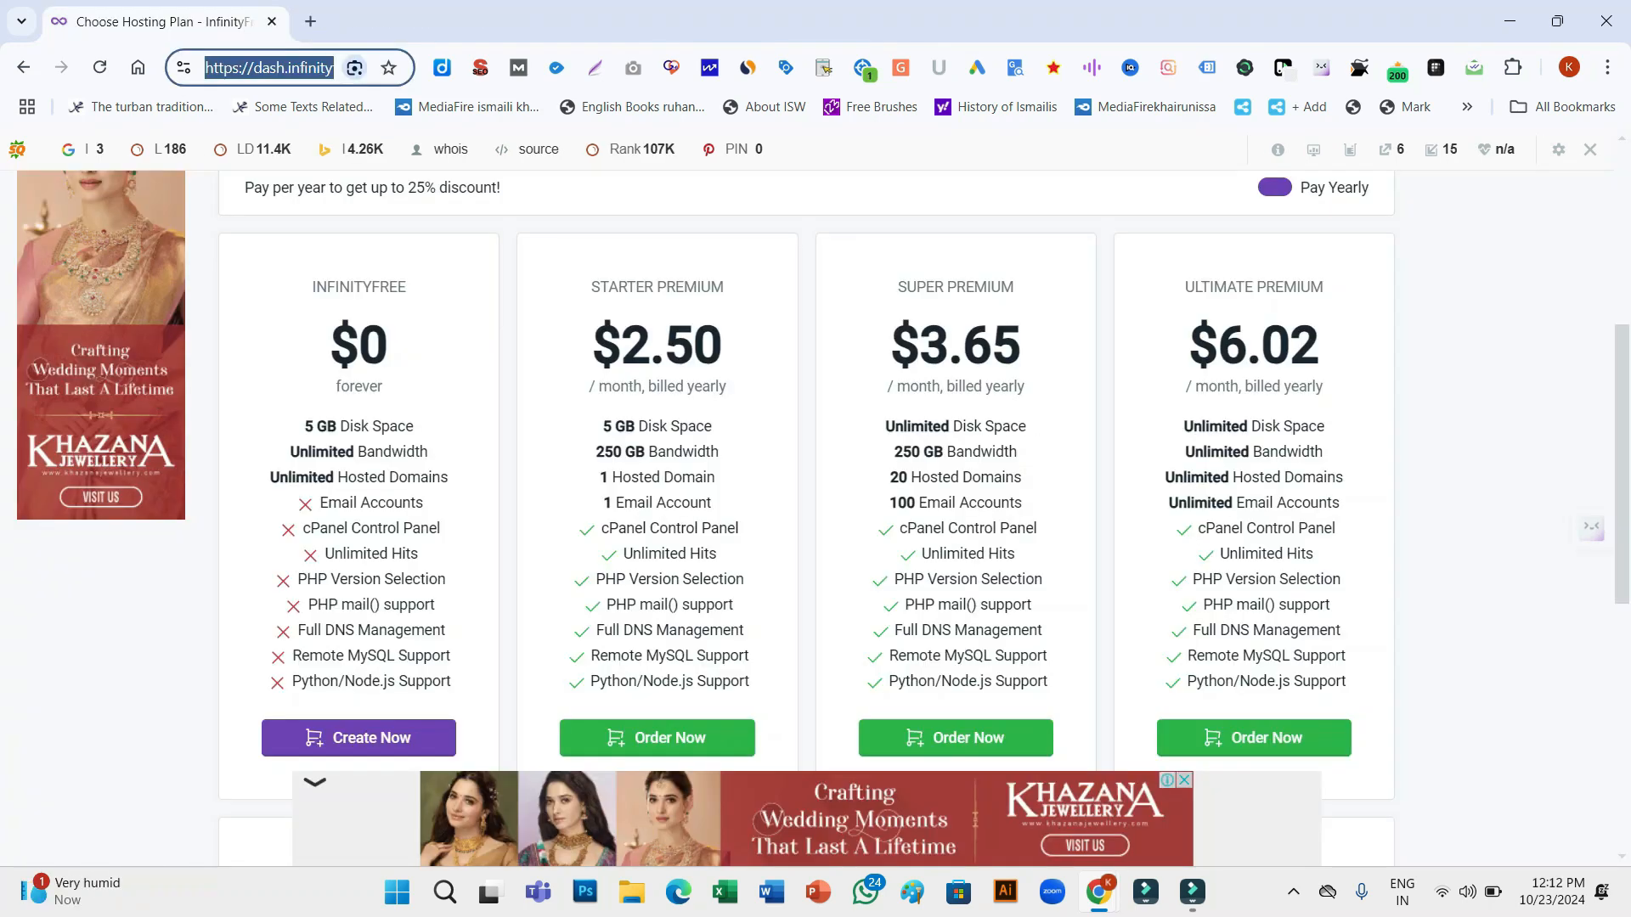
# Compare the hosting plans and choose the free $0 InfinityFree plan for a new account
pyautogui.scroll(2, 816, 510)
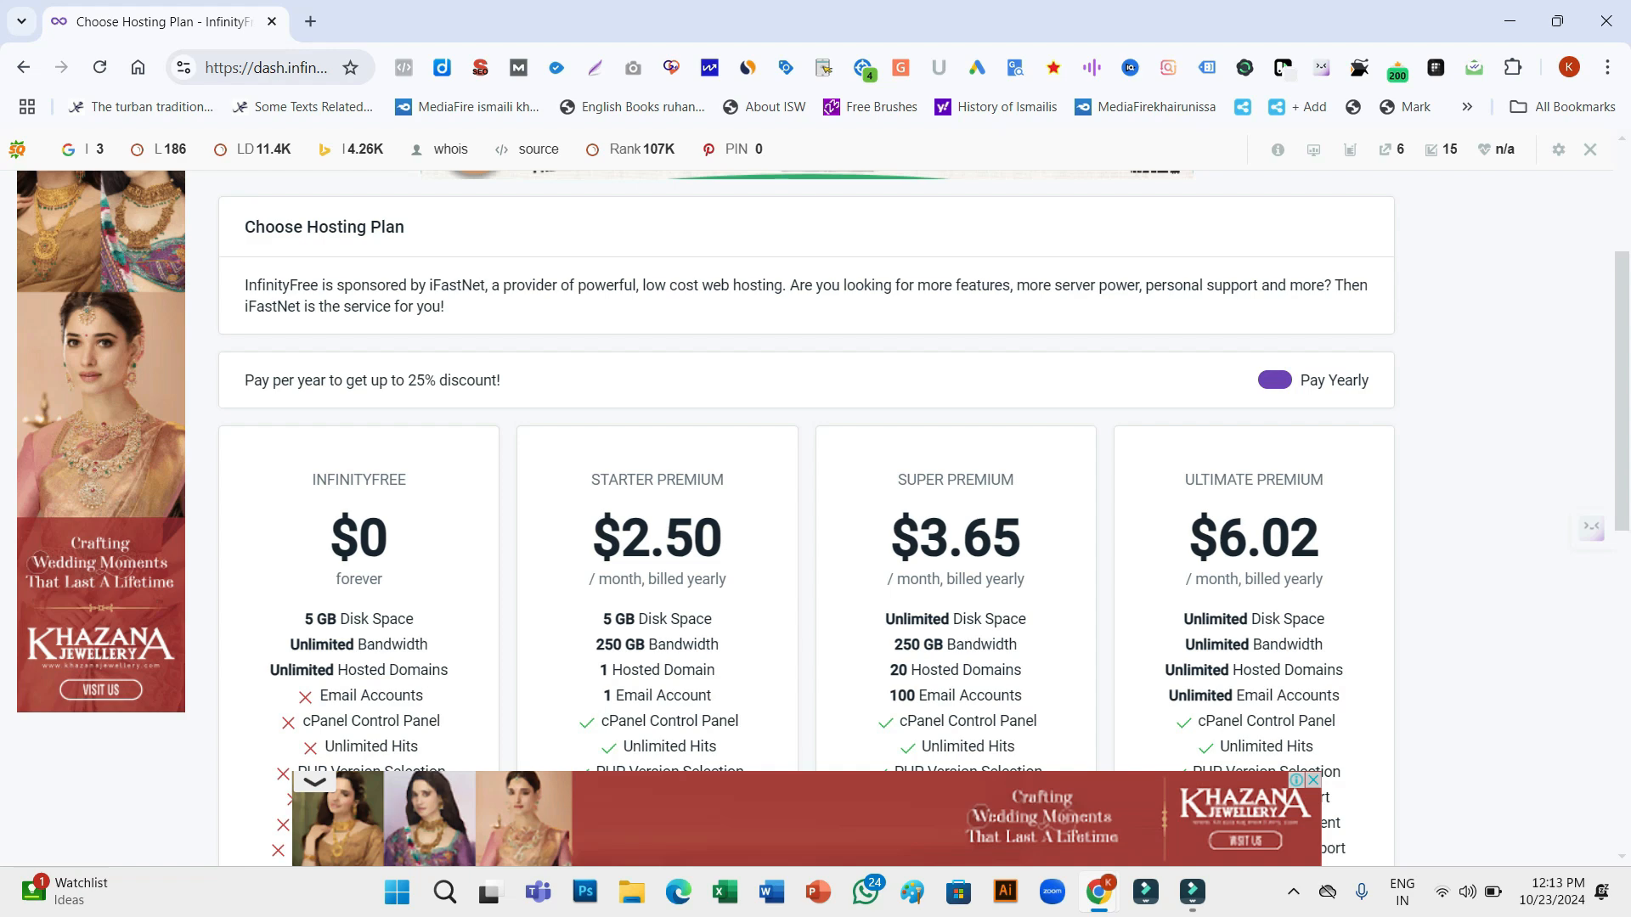
pyautogui.scroll(-3, 816, 518)
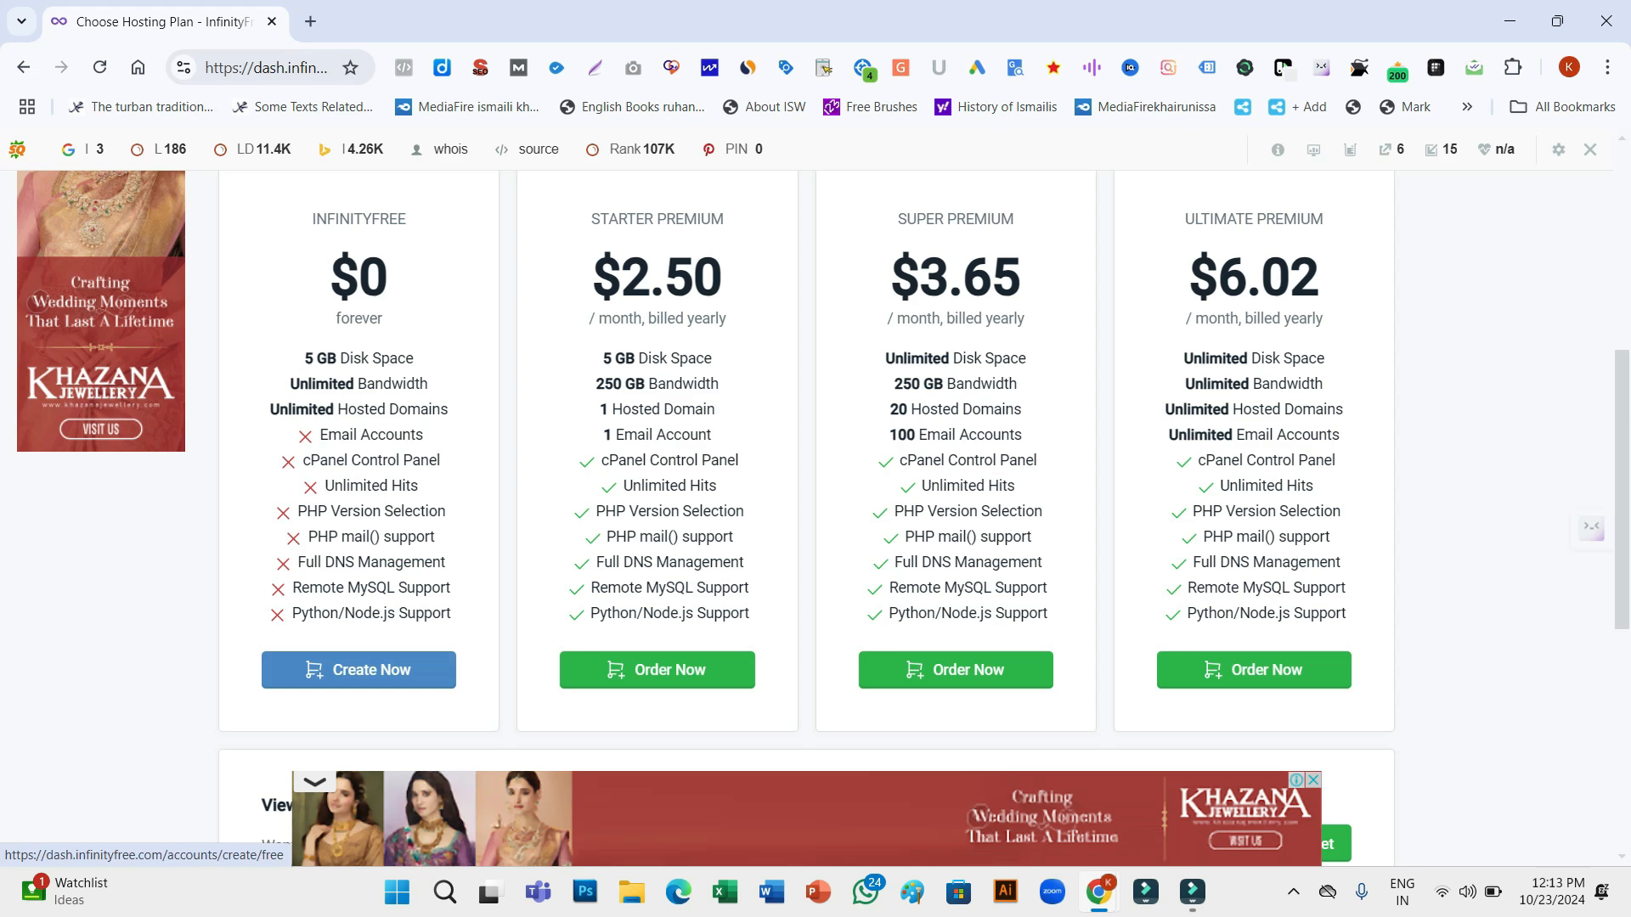
pyautogui.click(359, 669)
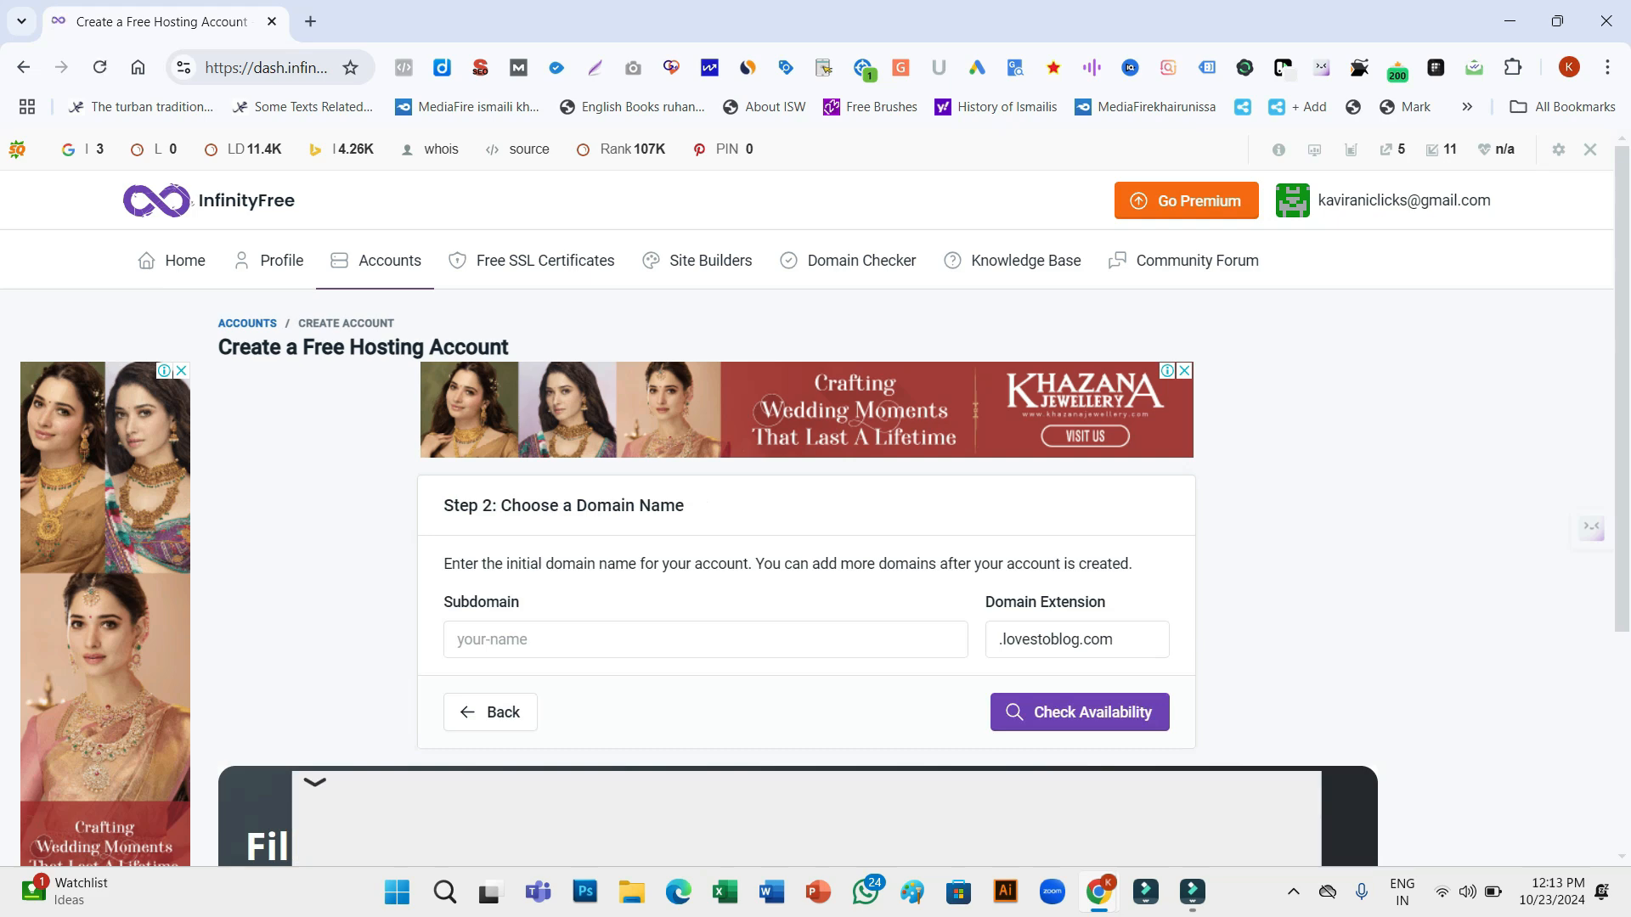
# Set the subdomain to vdma with the .lovestoblog.com extension and check its availability
pyautogui.click(457, 639)
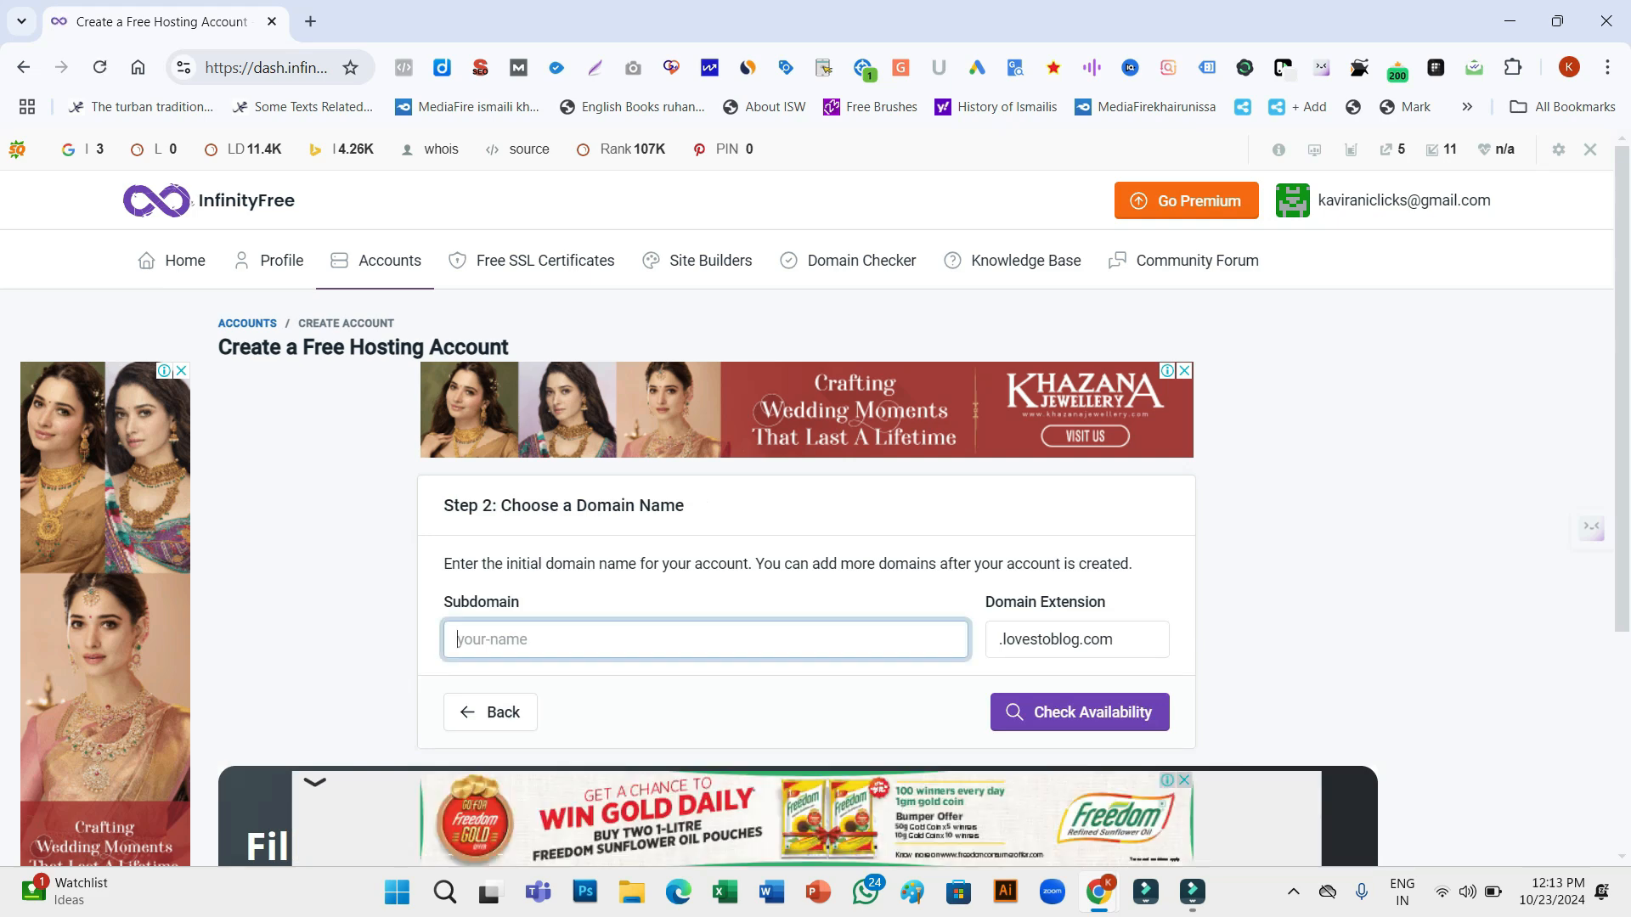
pyautogui.write('vdma')
pyautogui.scroll(-2, 815, 519)
pyautogui.click(1080, 543)
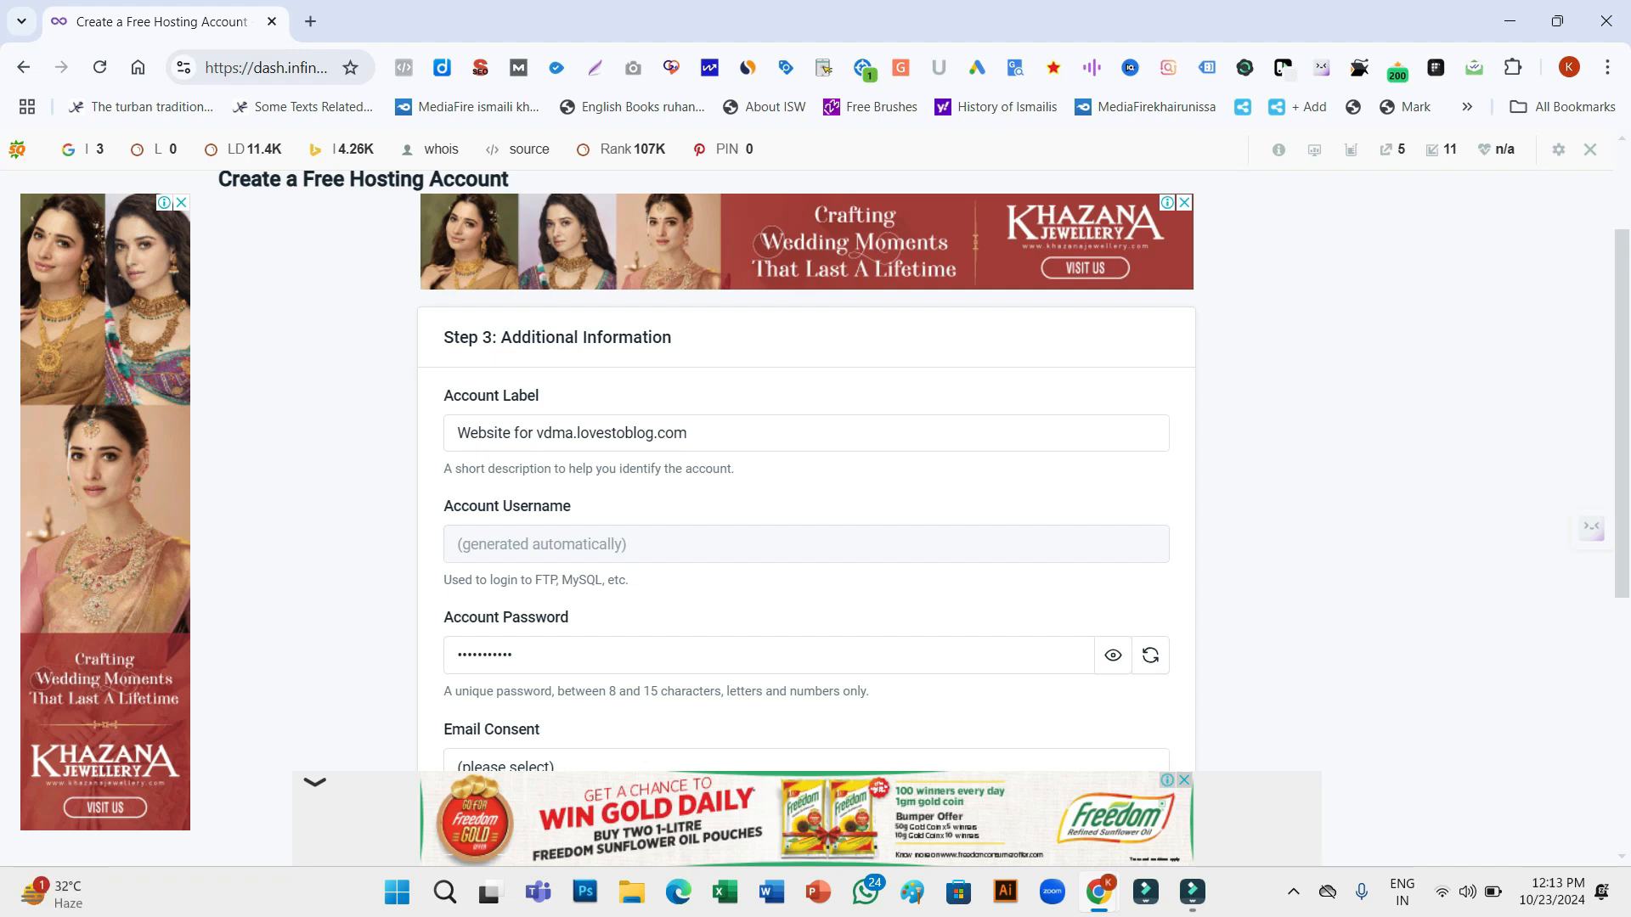
# Set the email consent to I Approve and create the hosting account for vdma.lovestoblog.com
pyautogui.scroll(-3, 816, 501)
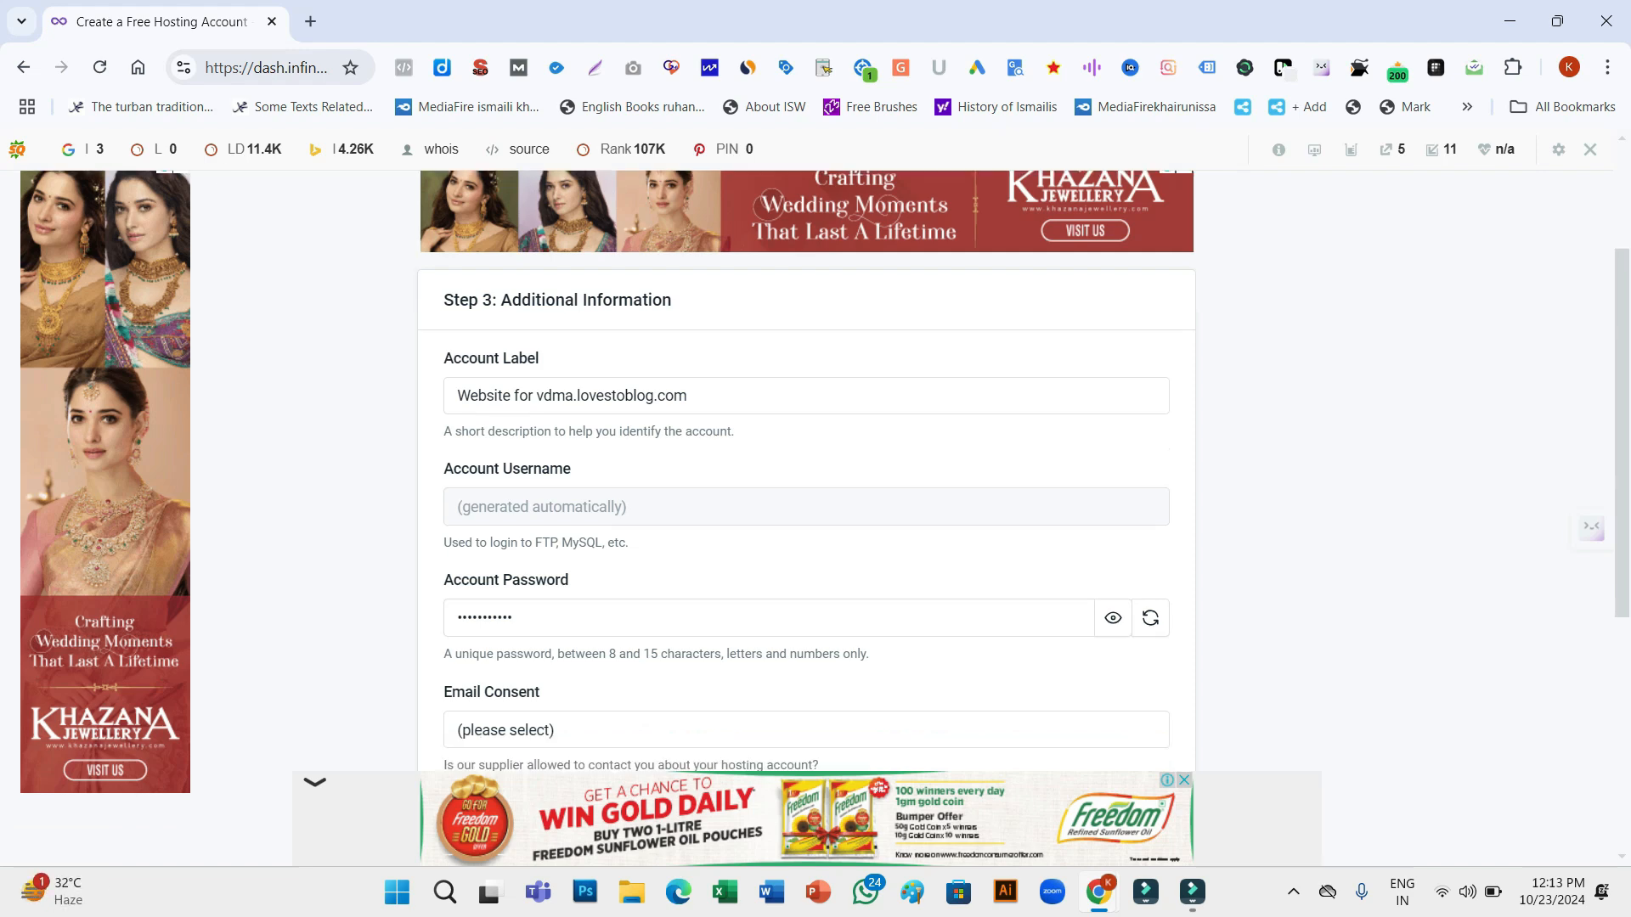
pyautogui.scroll(1, 815, 501)
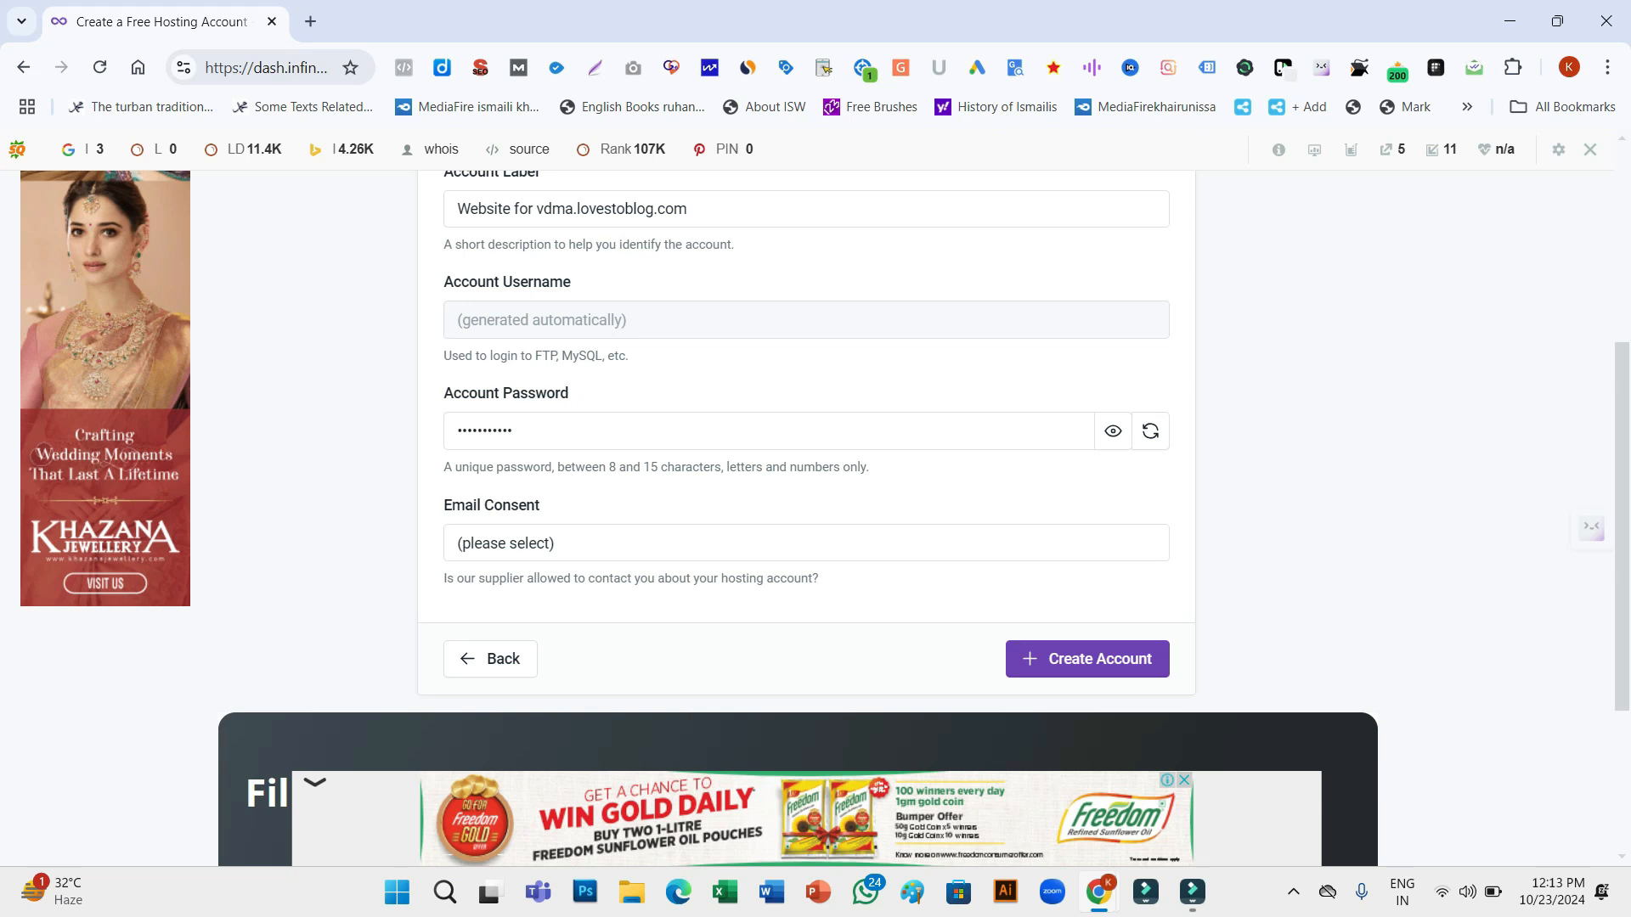
pyautogui.click(807, 544)
pyautogui.press('Down')
pyautogui.press('Return')
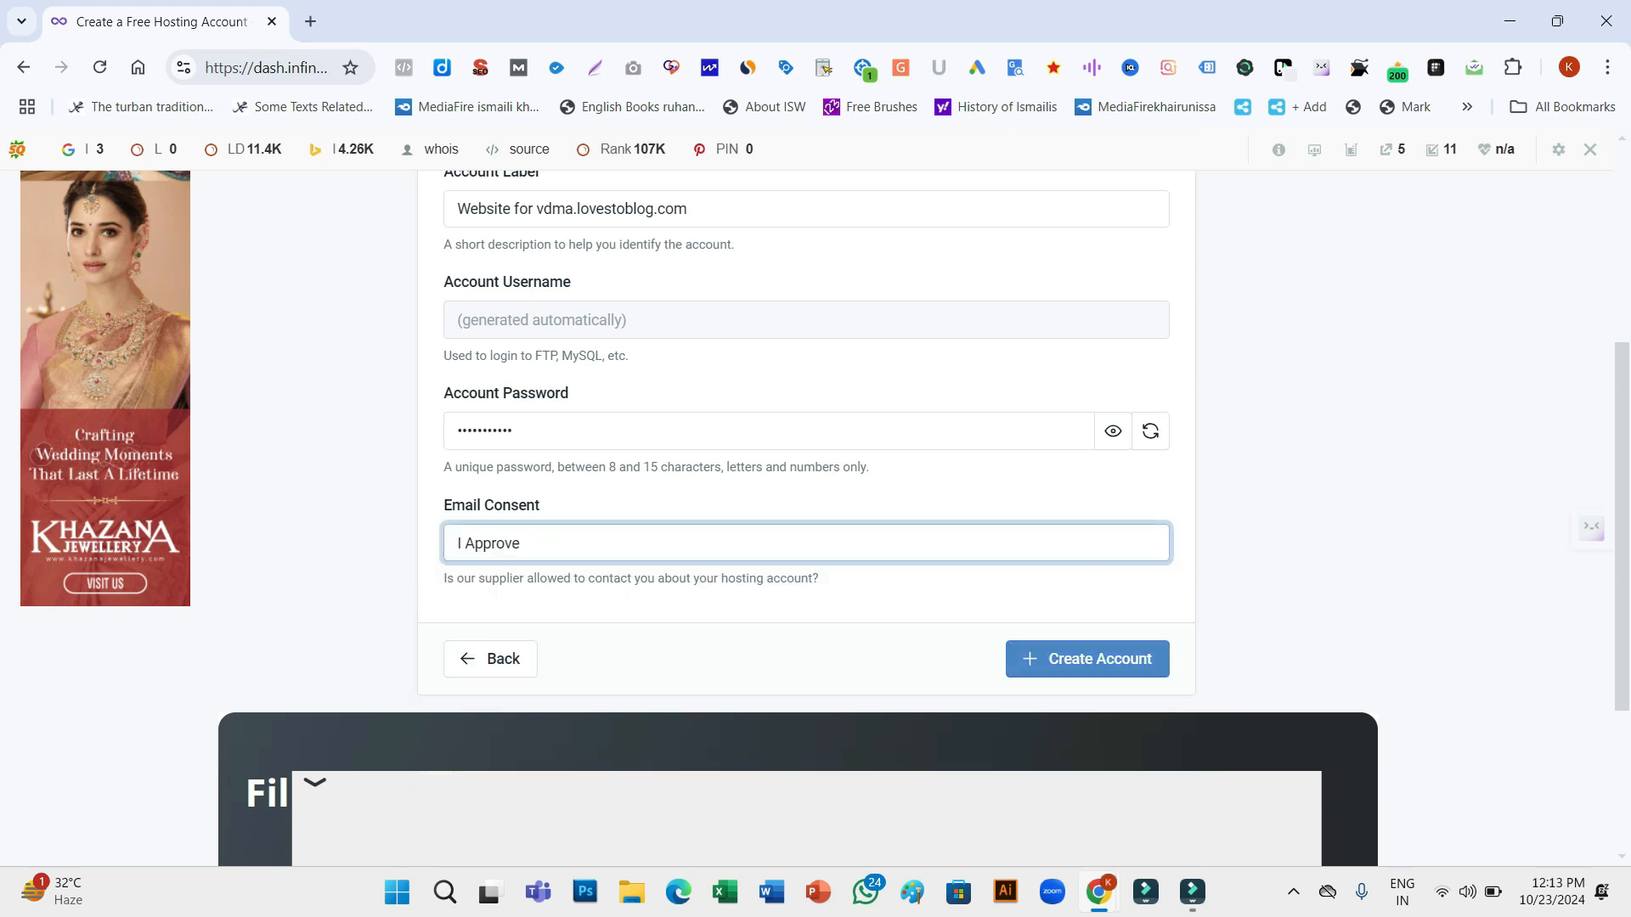
pyautogui.press('Return')
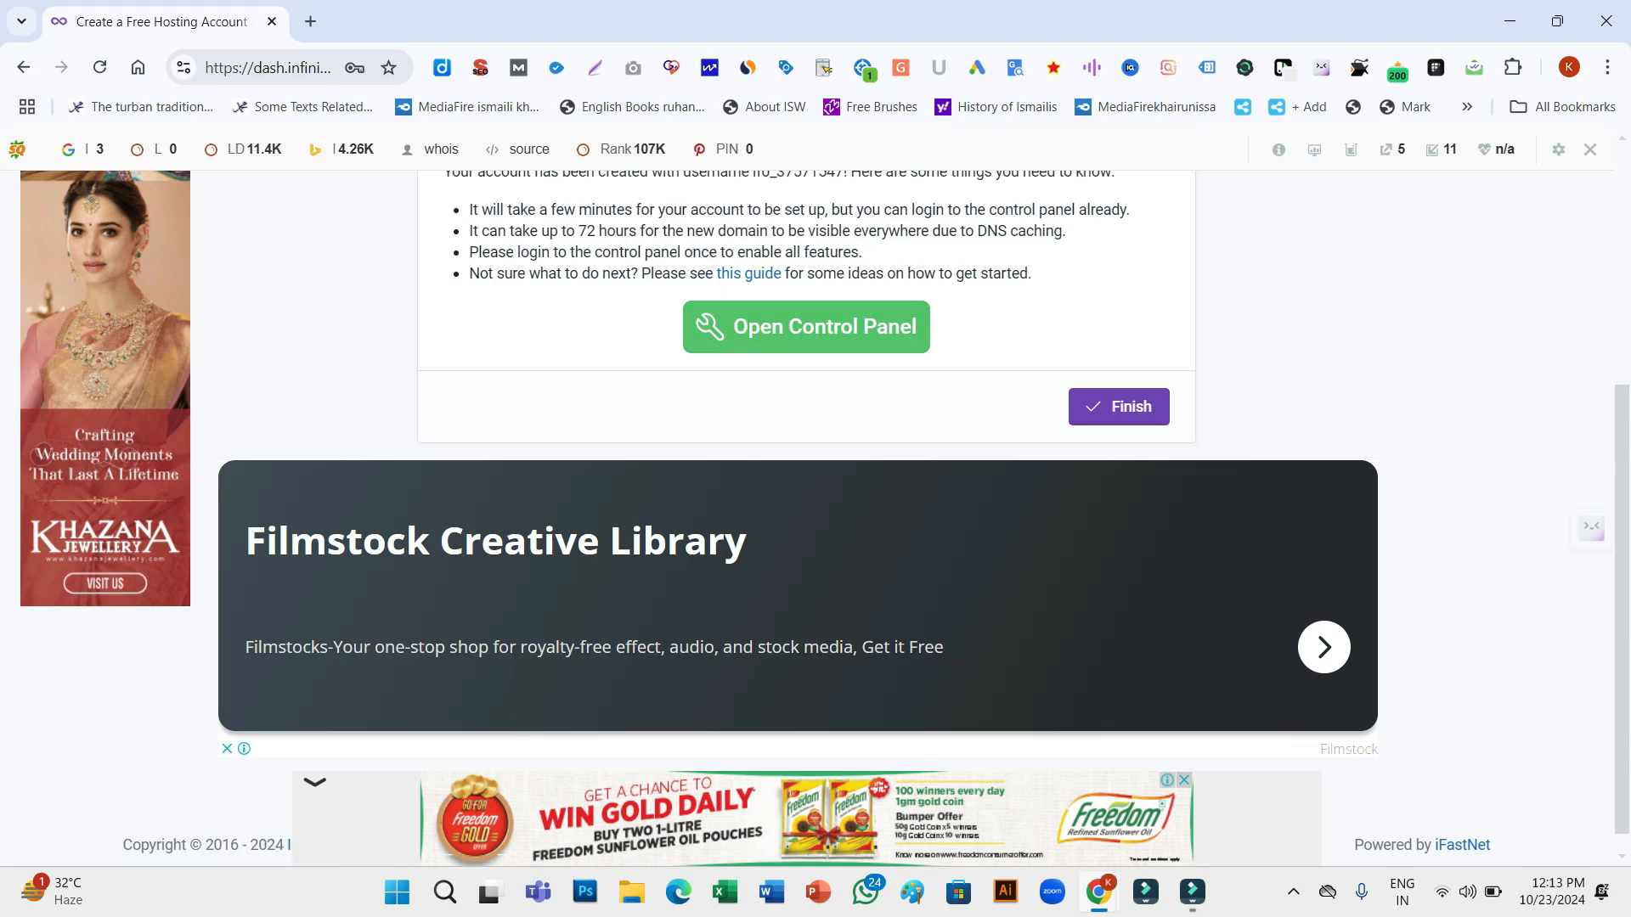
# Open the new account's control panel and approve receiving service emails
pyautogui.click(806, 327)
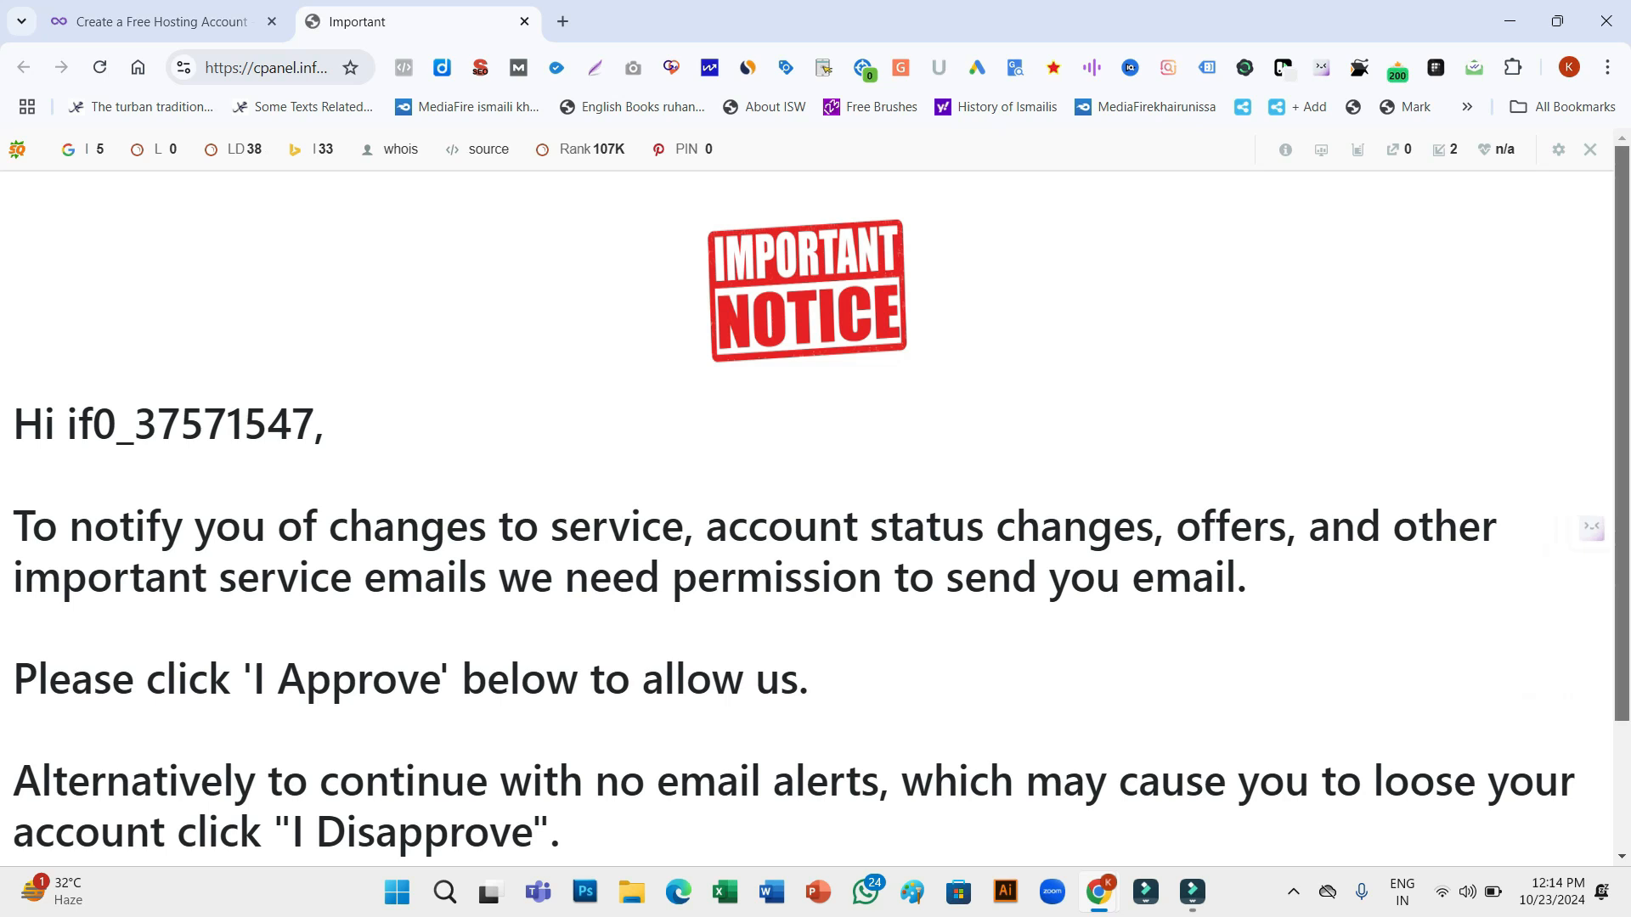
pyautogui.scroll(-2, 807, 510)
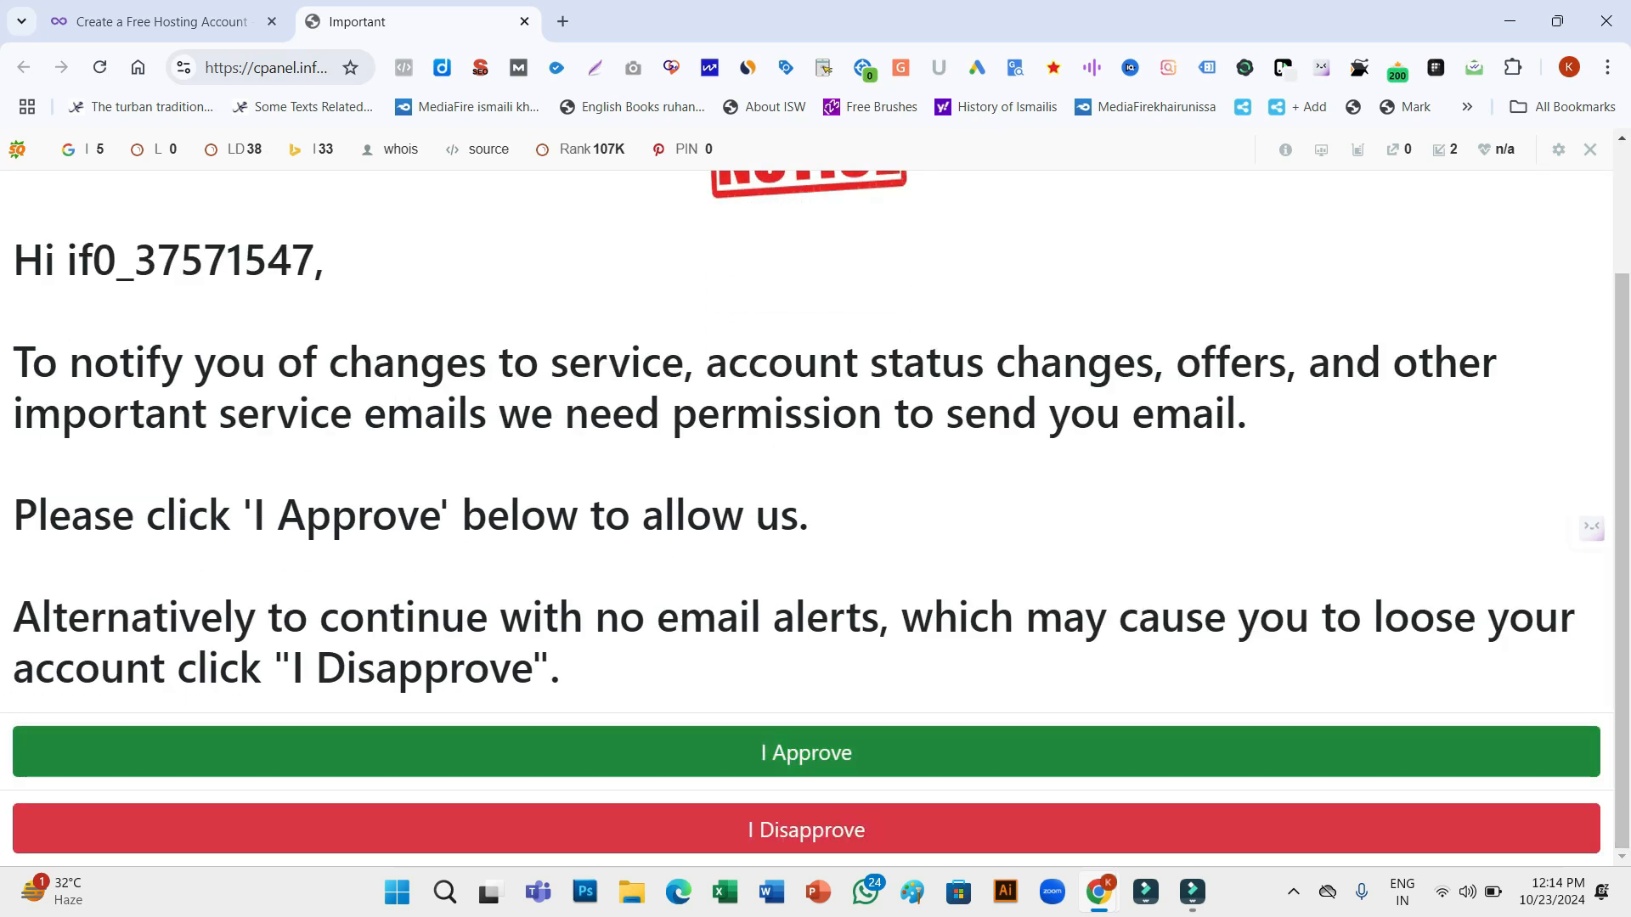
pyautogui.click(806, 751)
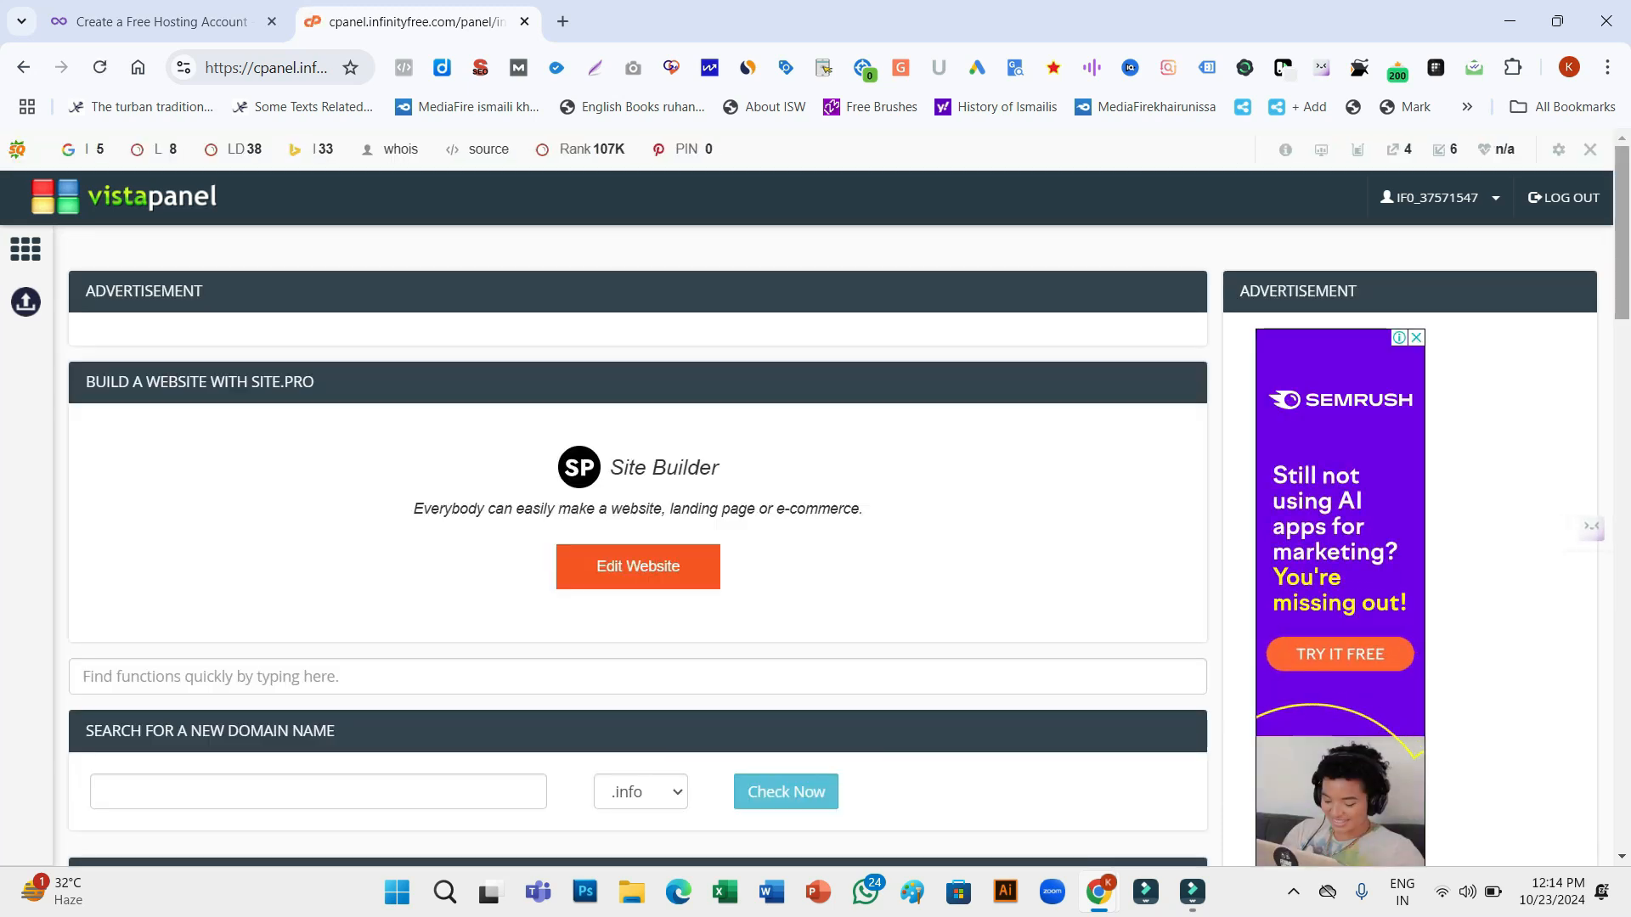
# Look through the control panel's files, databases, domains, email and metrics sections along with the account statistics and details
pyautogui.scroll(-7, 637, 544)
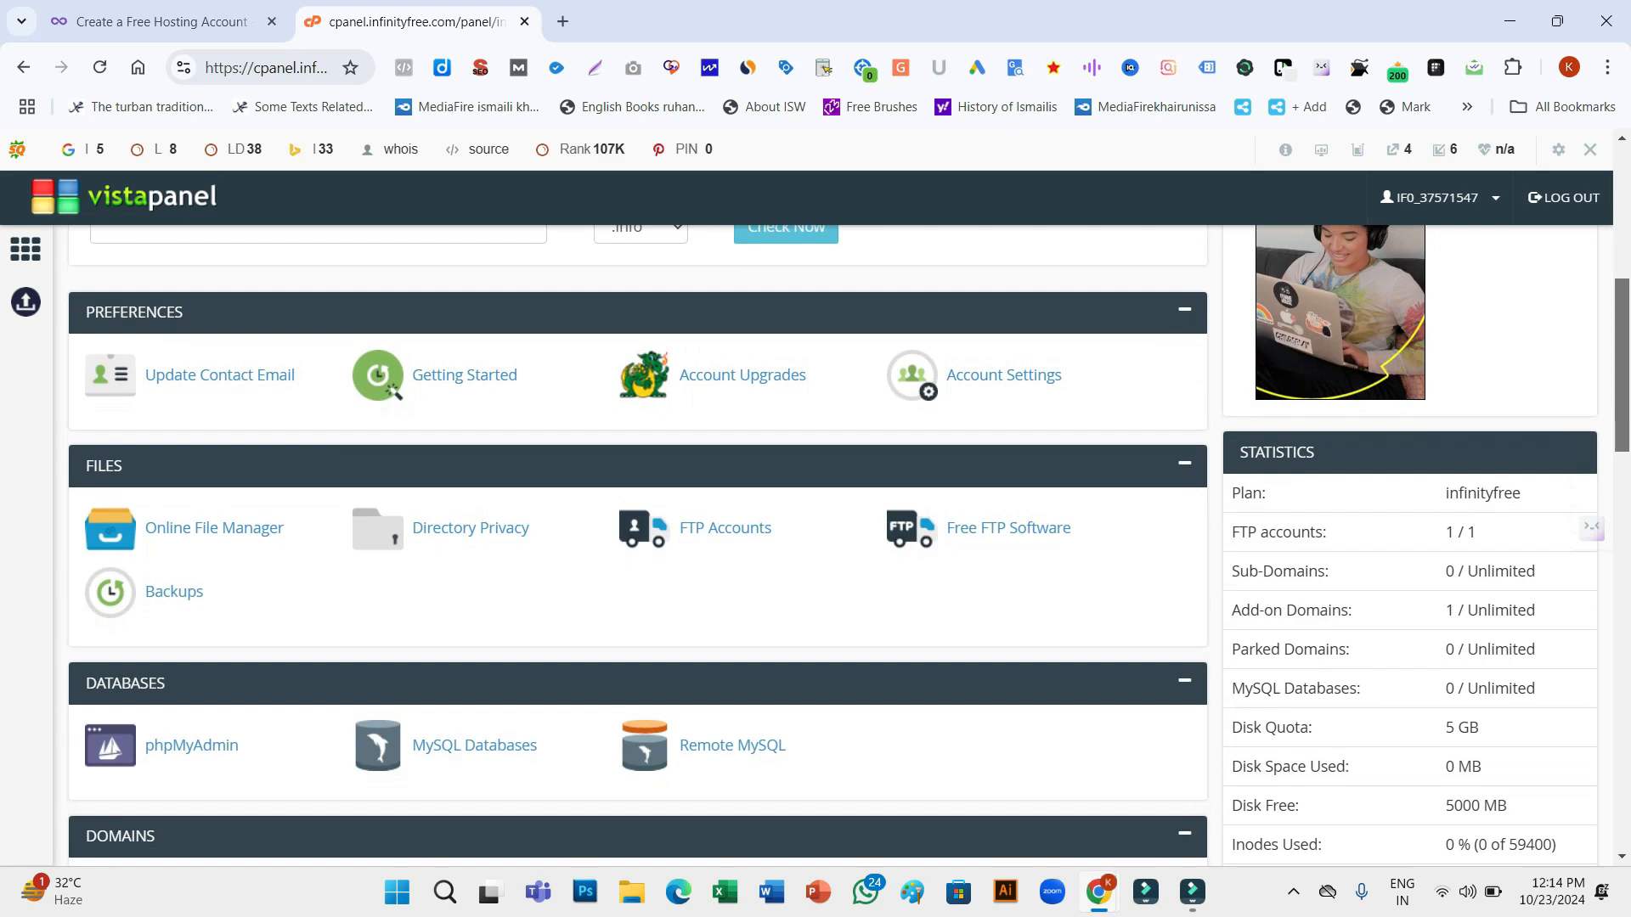
pyautogui.scroll(-4, 637, 544)
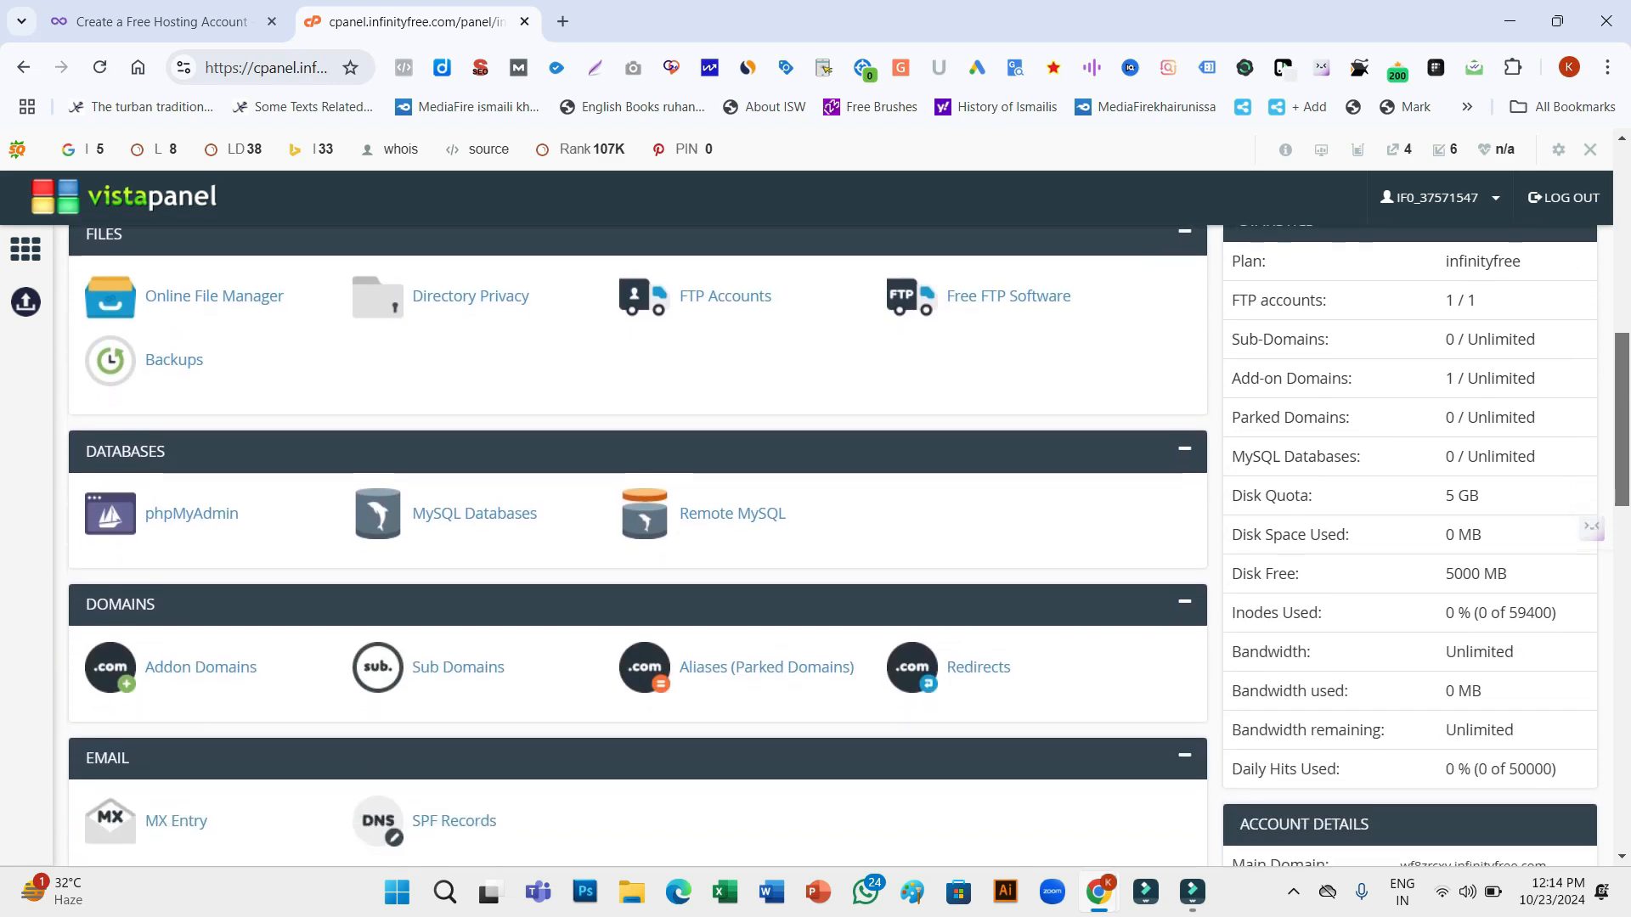
pyautogui.scroll(-1, 637, 544)
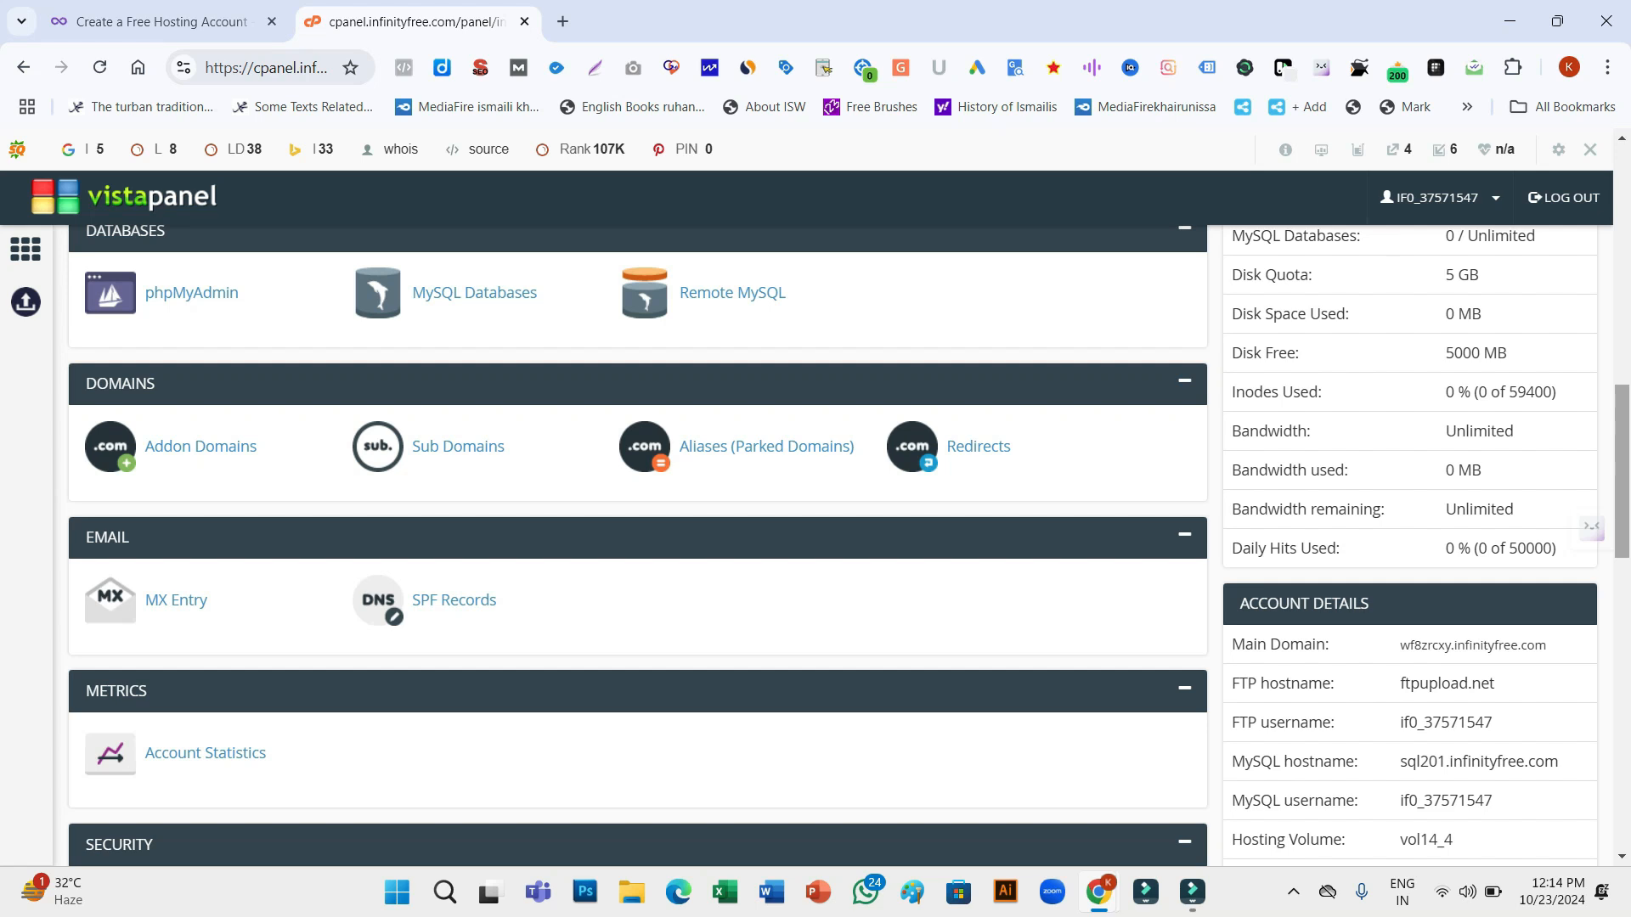
pyautogui.scroll(4, 637, 543)
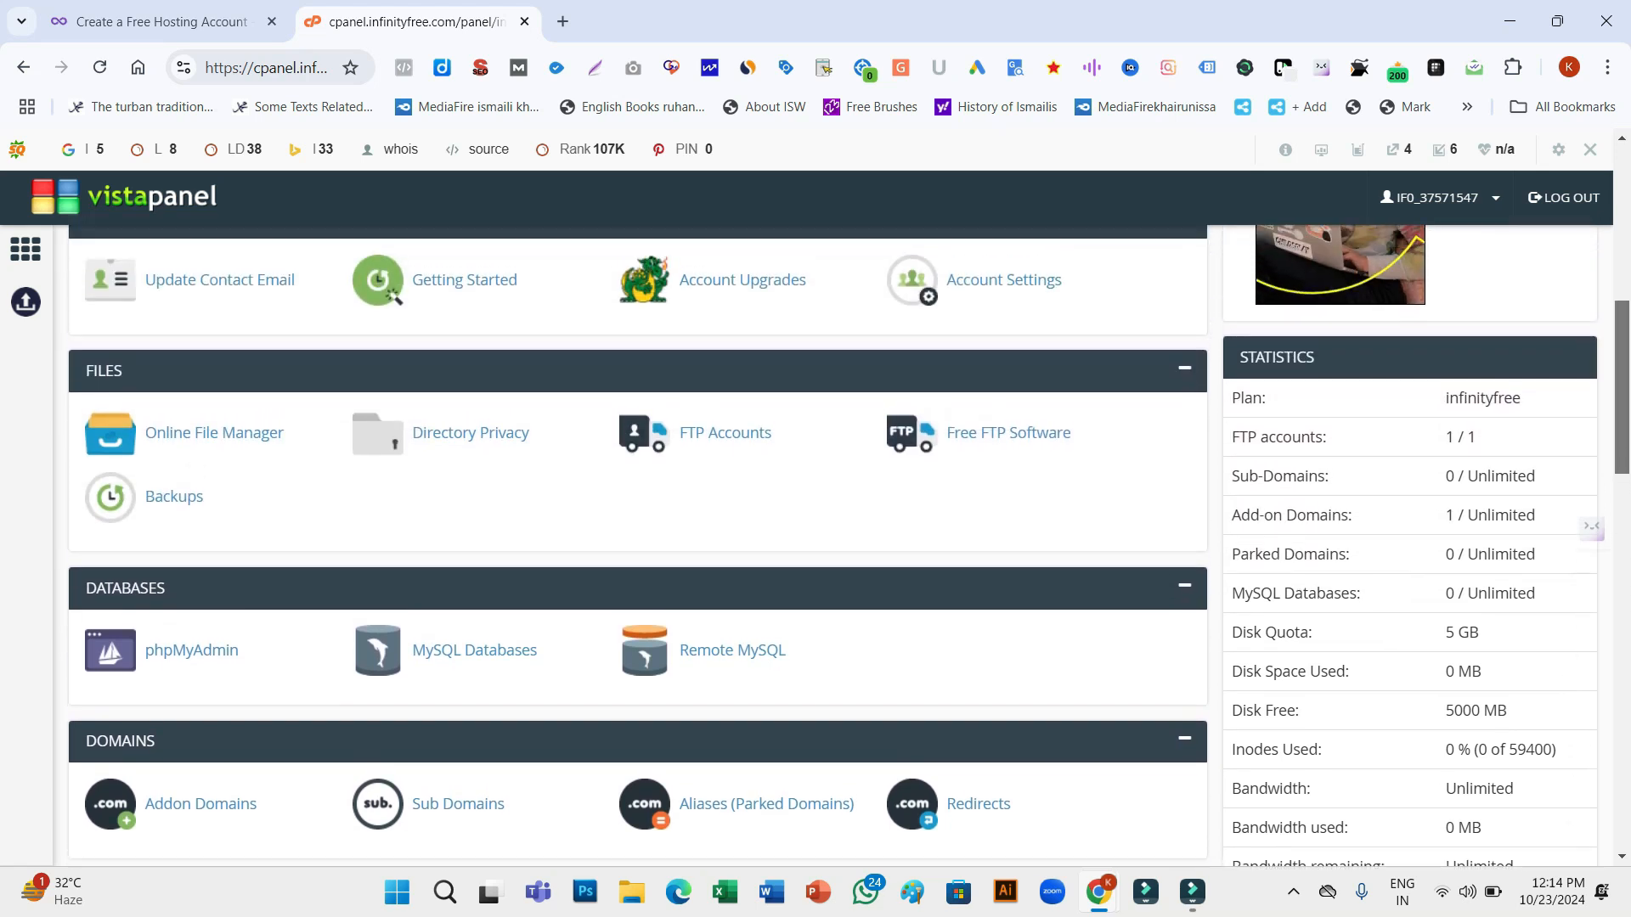
pyautogui.scroll(2, 637, 544)
pyautogui.scroll(-2, 638, 544)
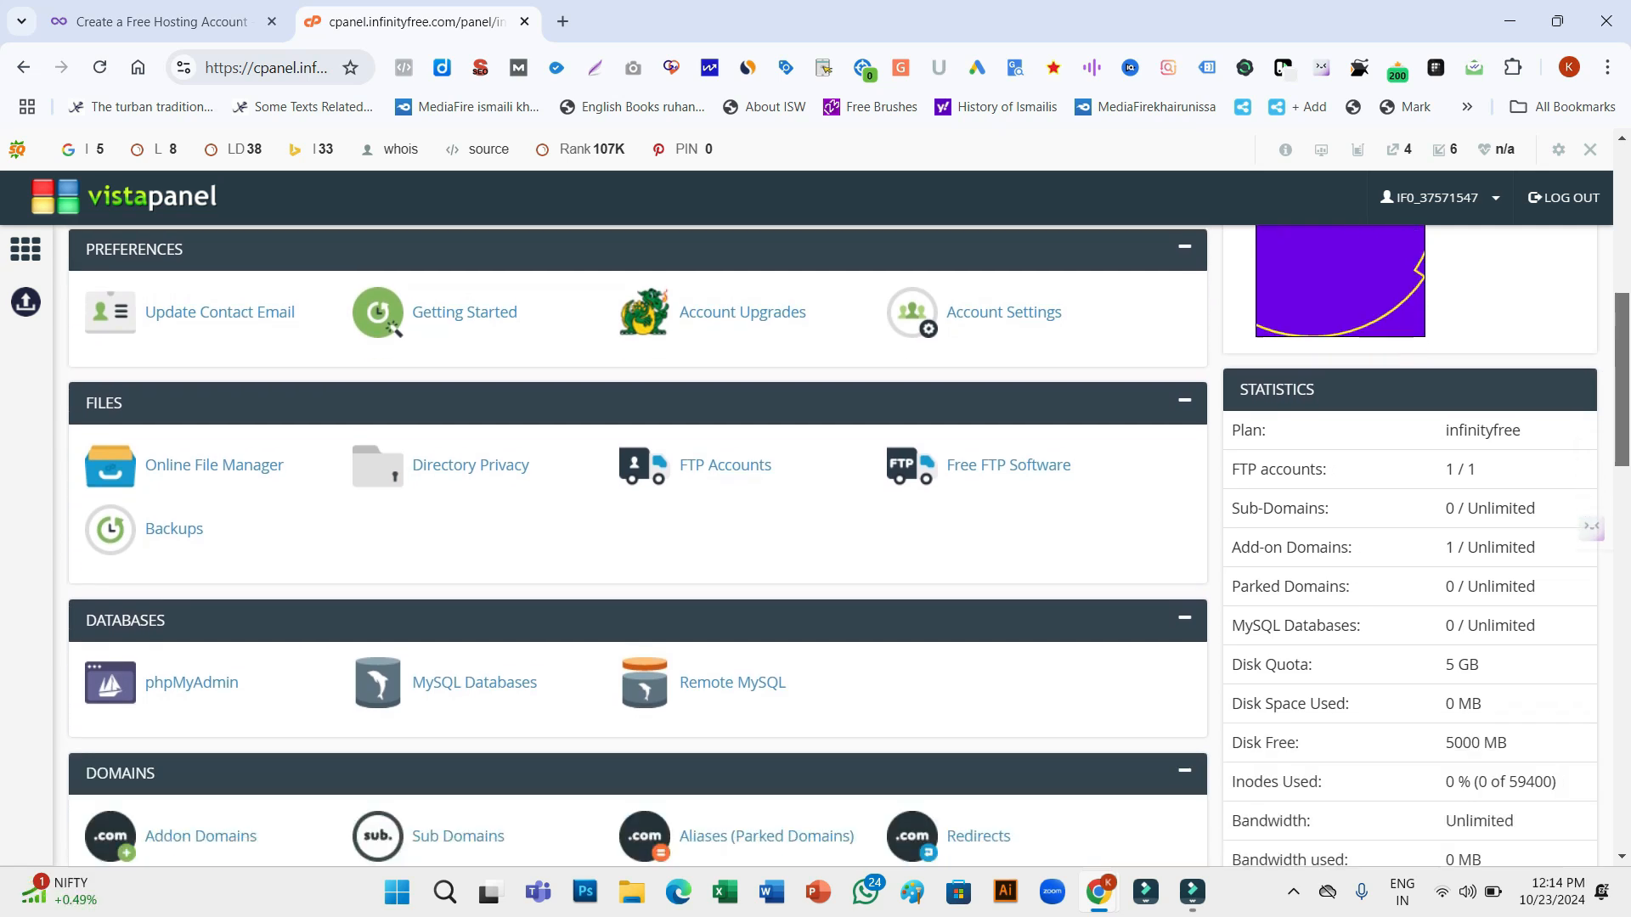
pyautogui.scroll(-5, 637, 544)
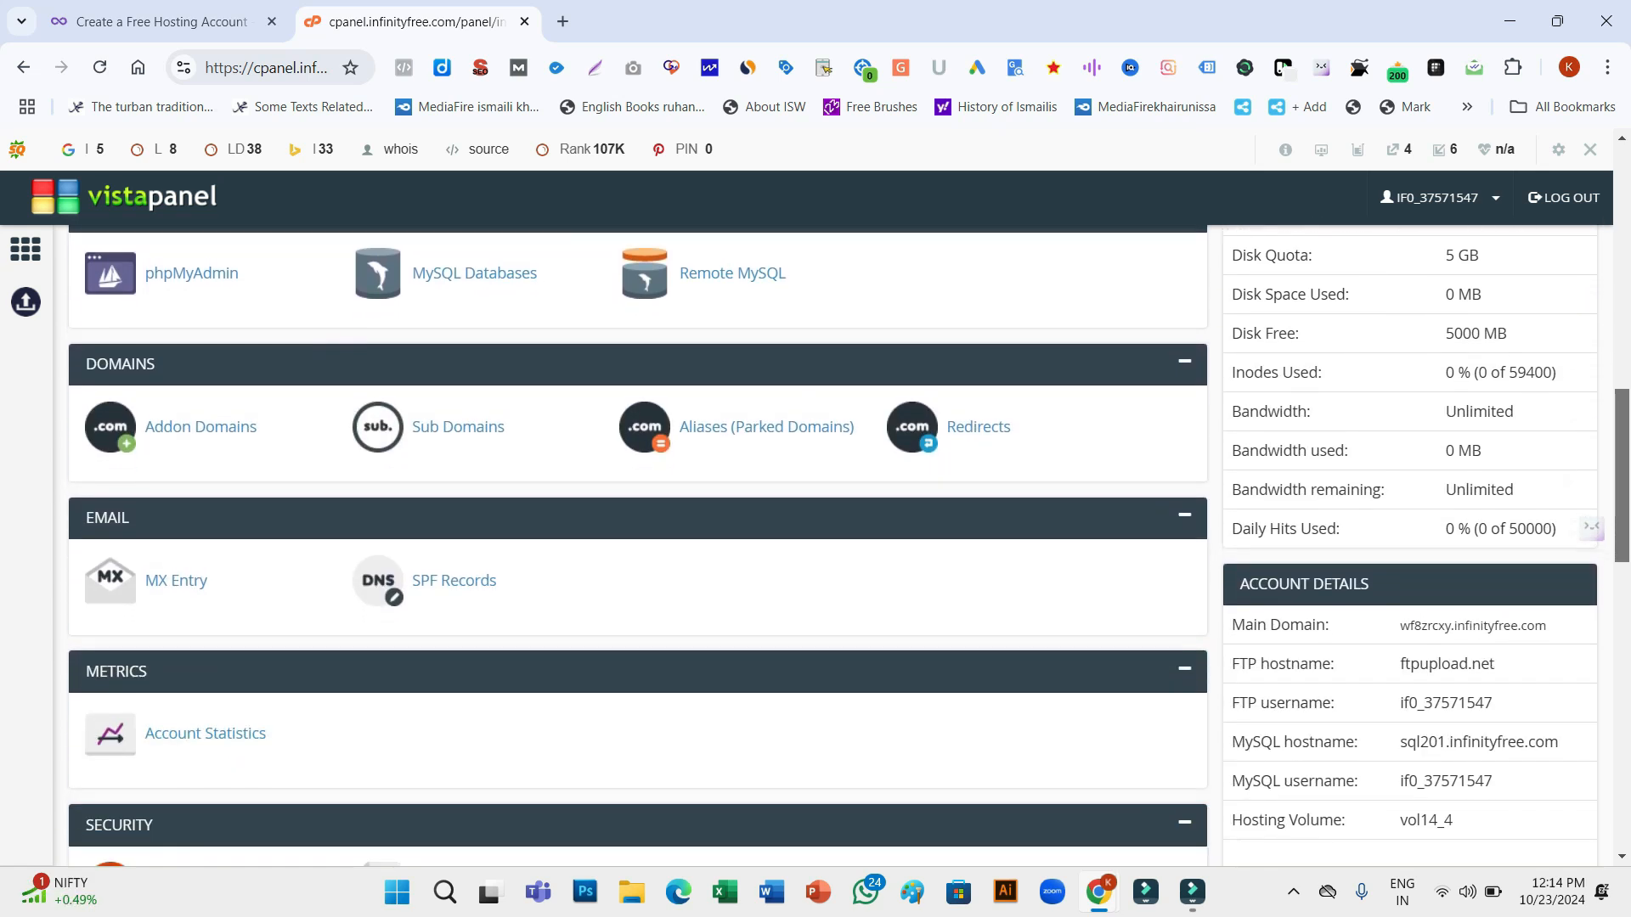
# Launch the Softaculous Apps Installer from the control panel's software section and open the WordPress installation form
pyautogui.scroll(-7, 638, 543)
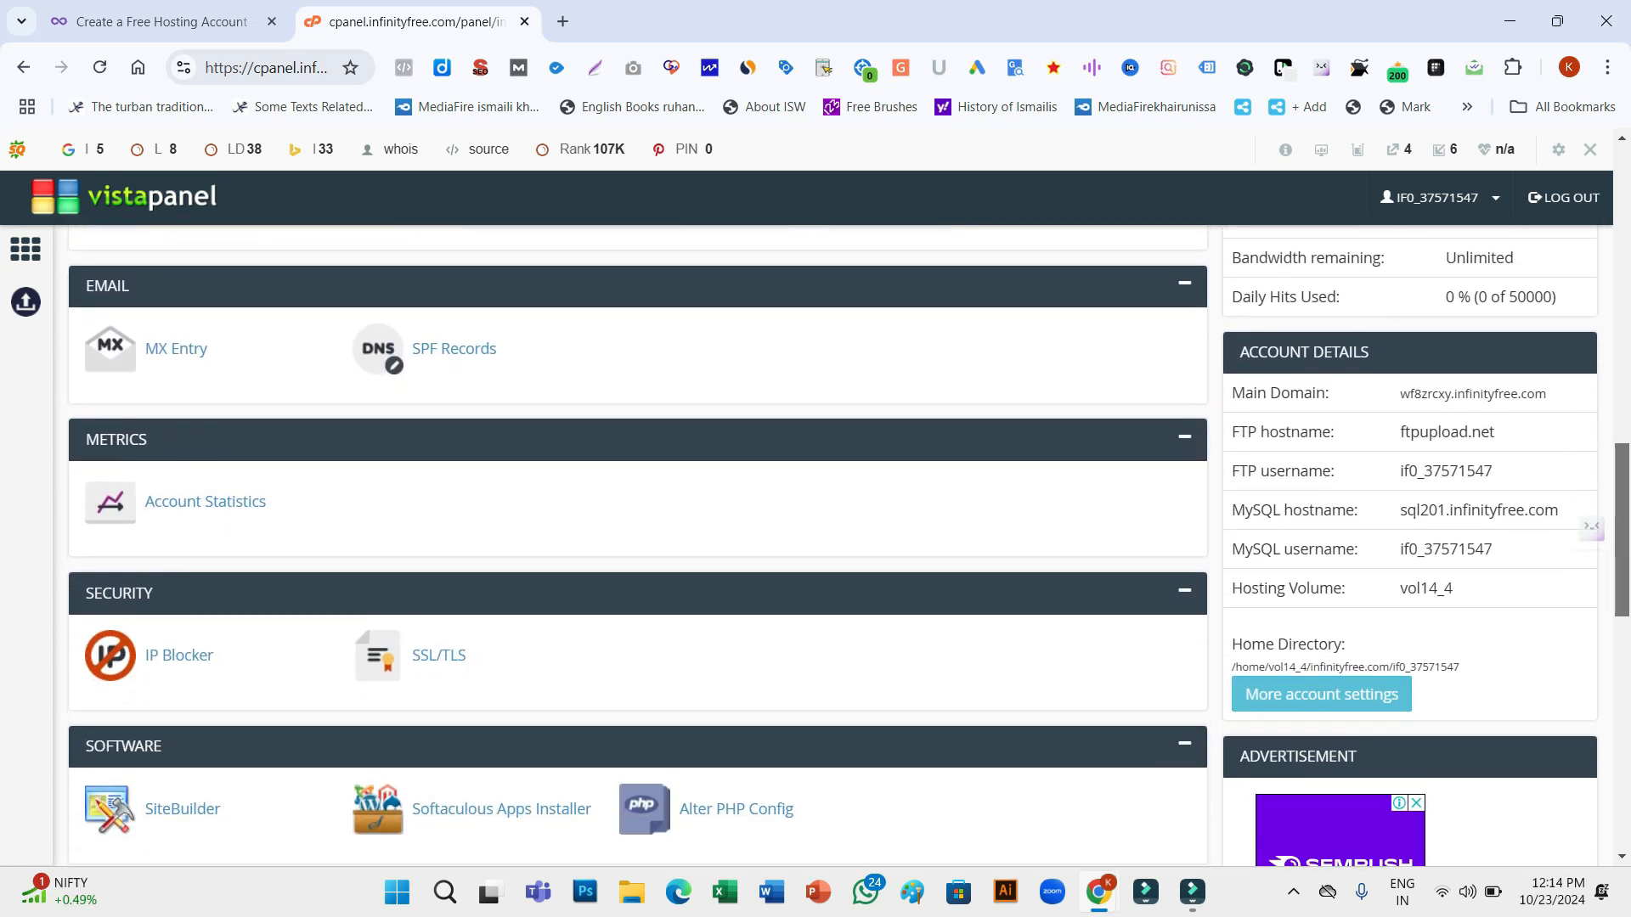
pyautogui.scroll(-1, 638, 544)
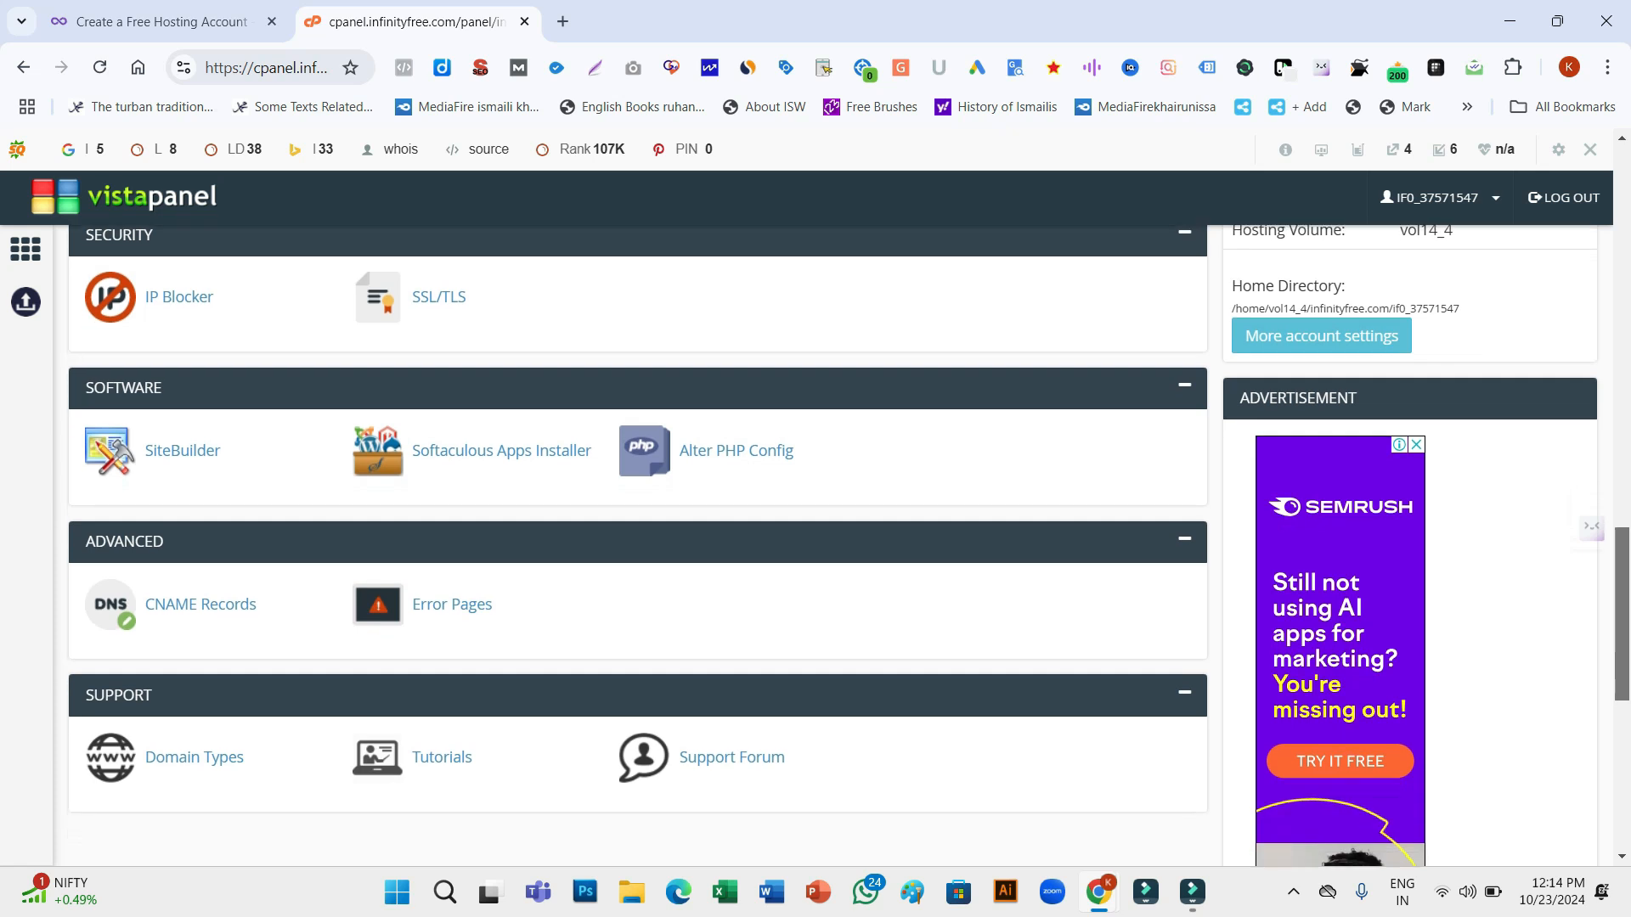
pyautogui.scroll(-1, 637, 544)
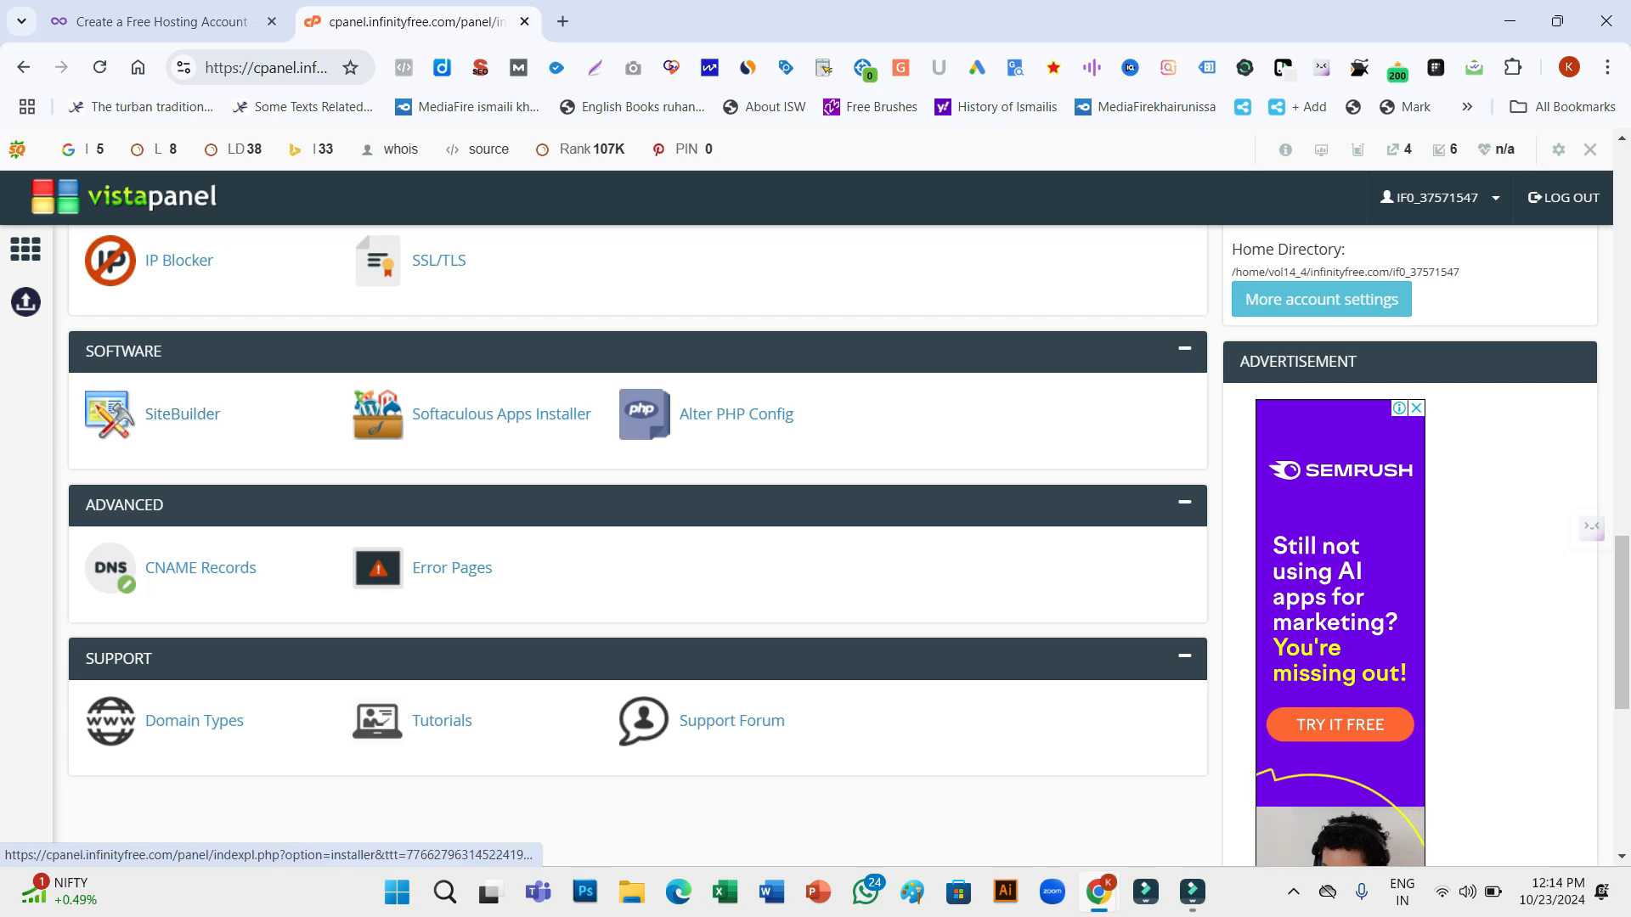
pyautogui.click(501, 414)
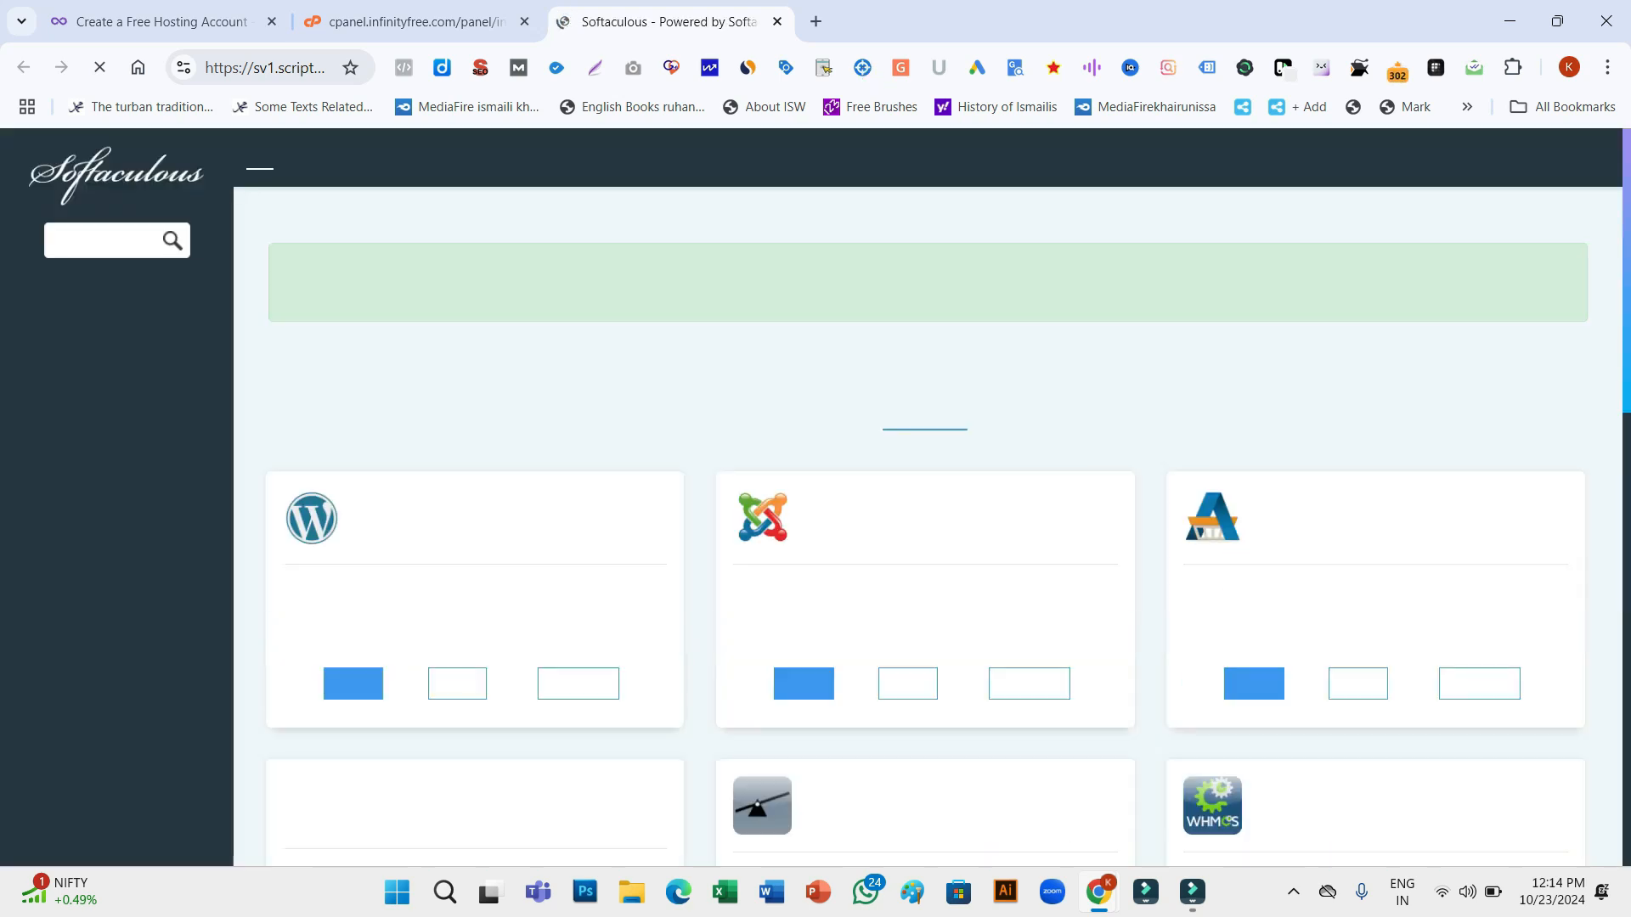
pyautogui.scroll(-1, 926, 518)
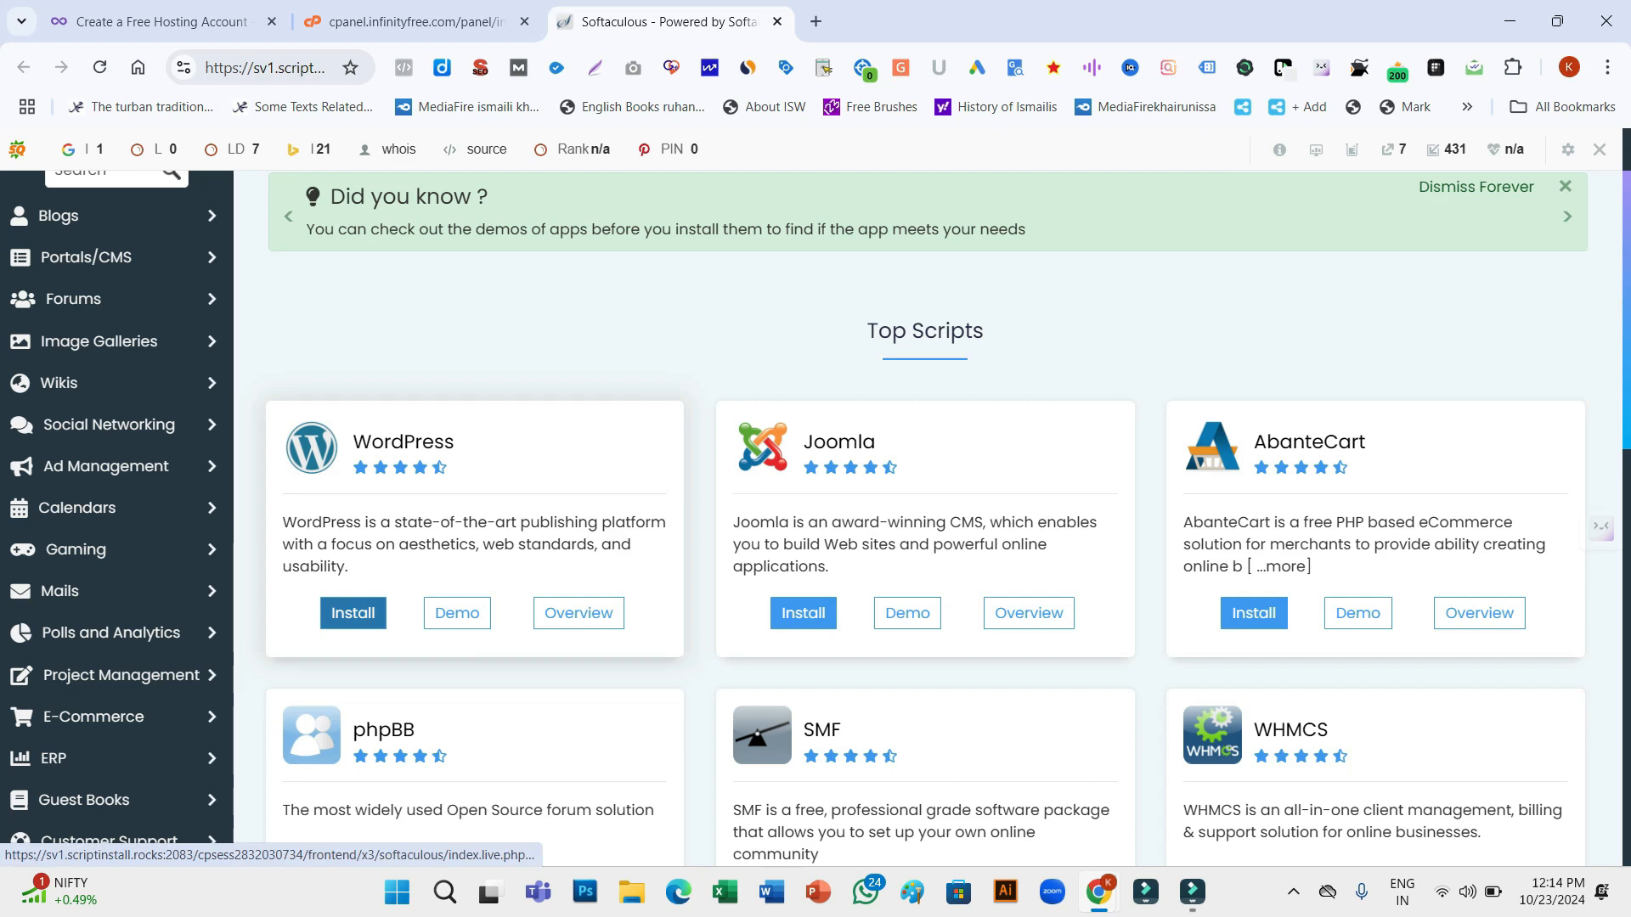
pyautogui.click(352, 612)
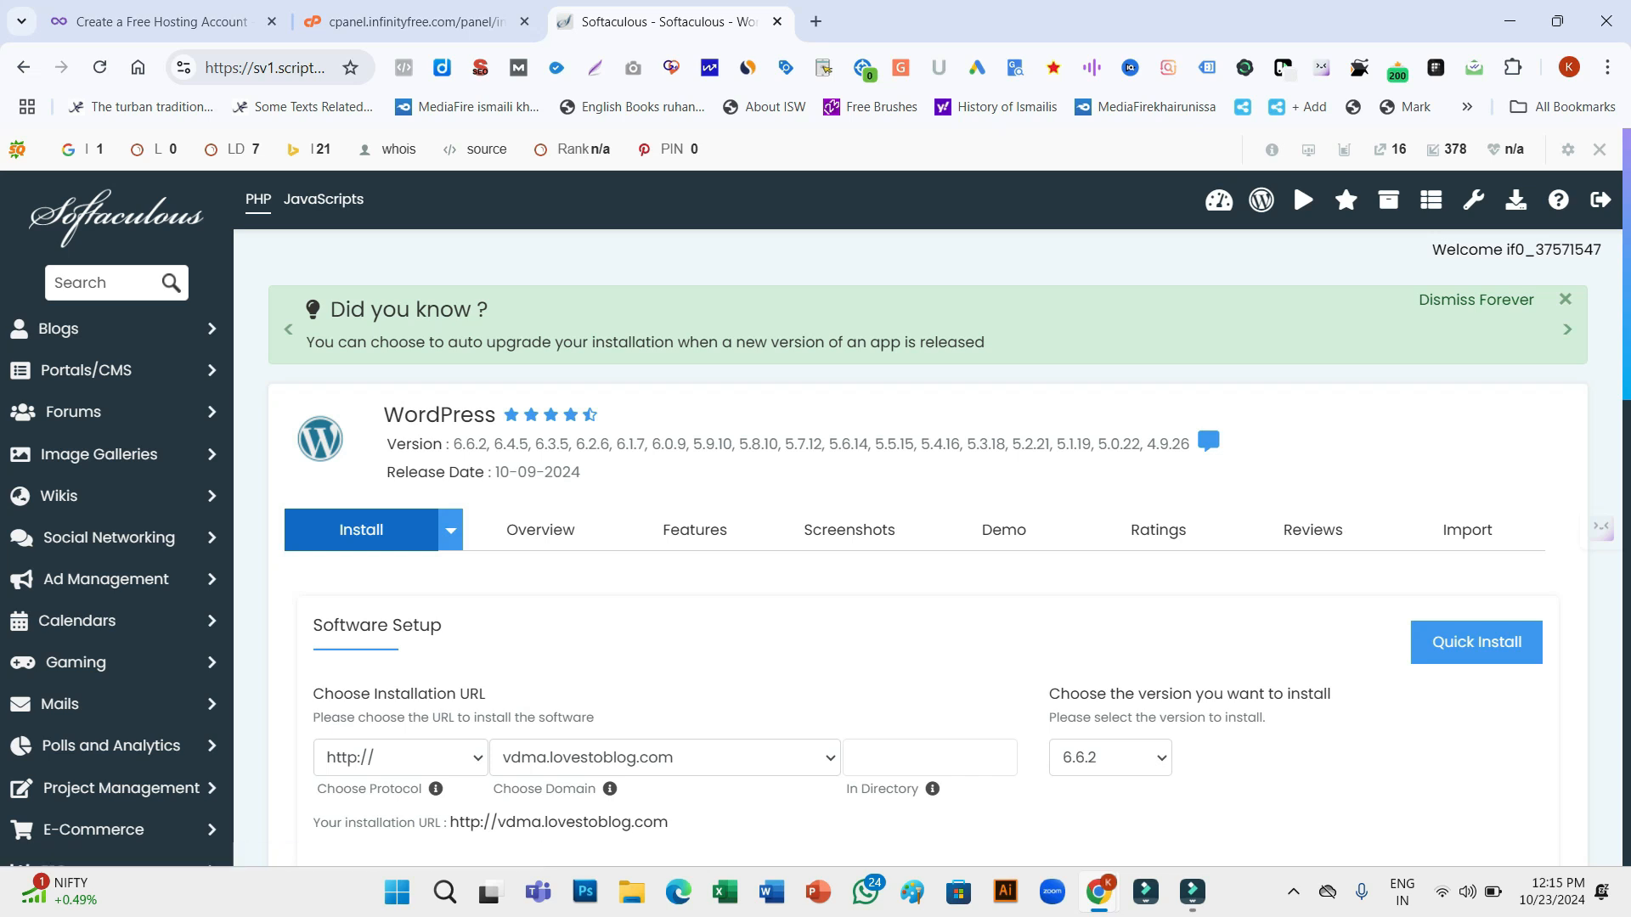
pyautogui.scroll(-5, 931, 518)
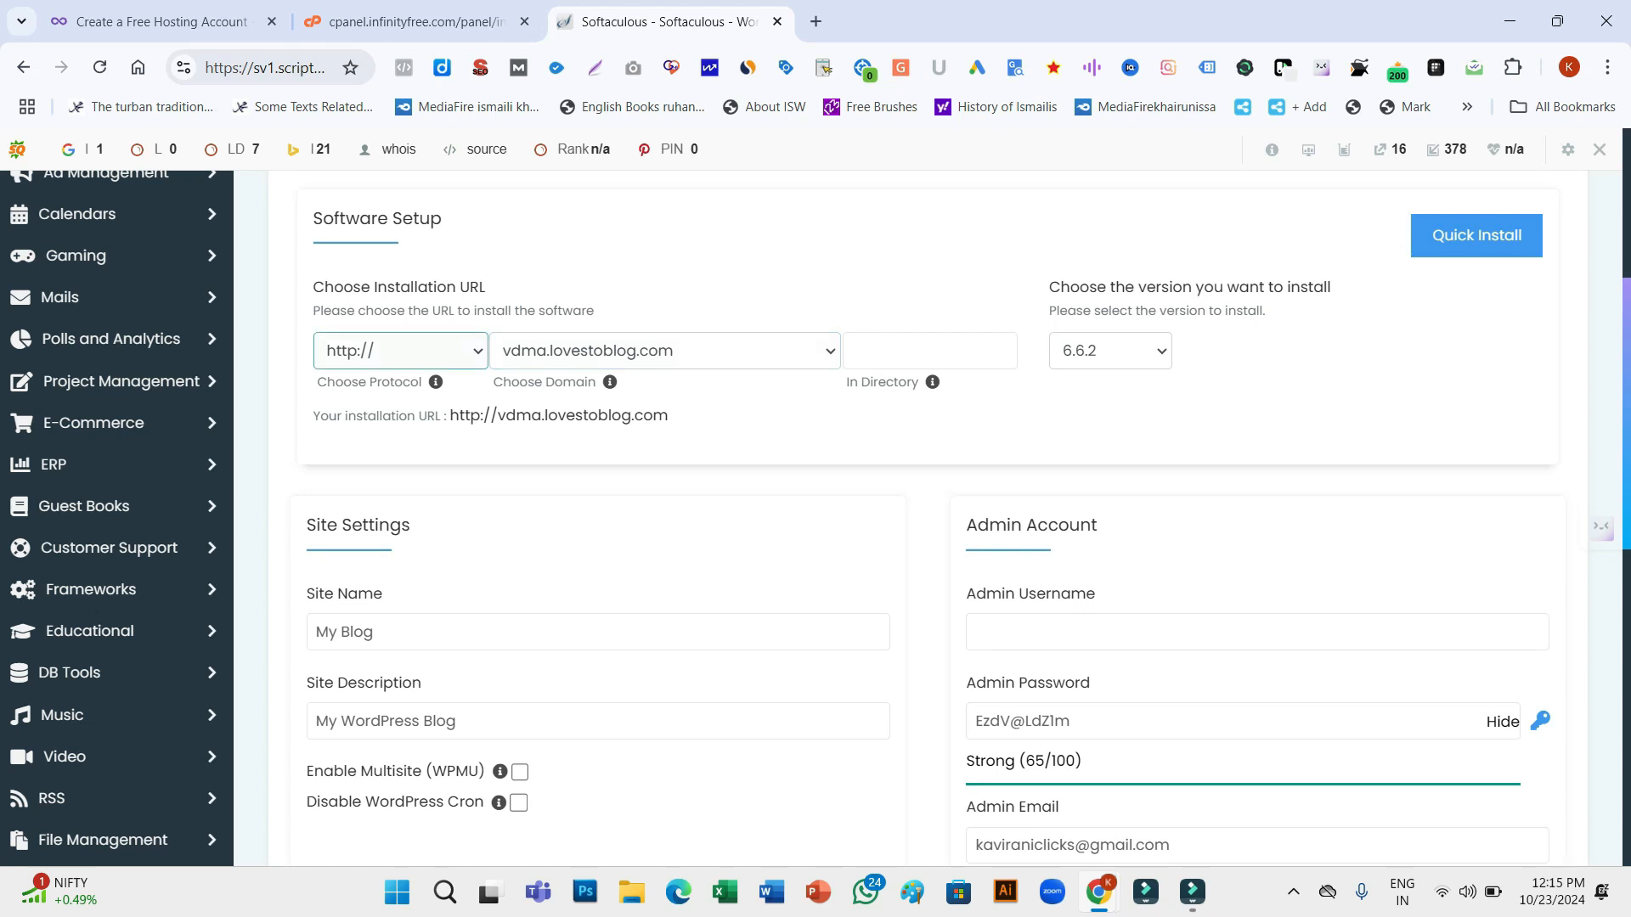
pyautogui.click(399, 350)
pyautogui.press('Down')
pyautogui.press('Down')
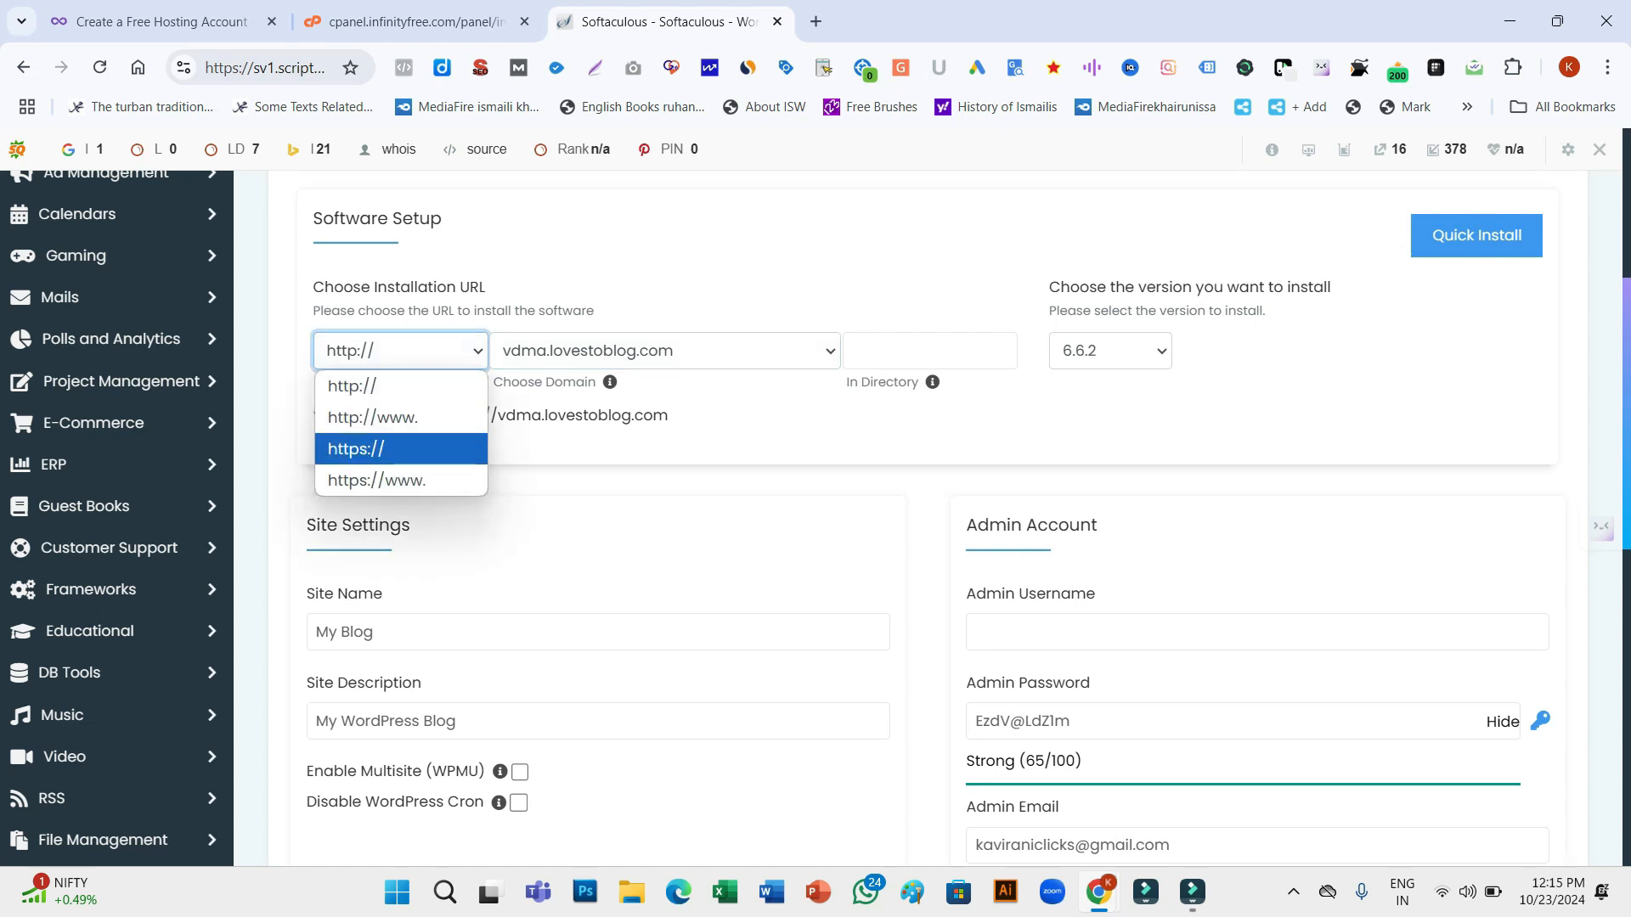
pyautogui.press('Return')
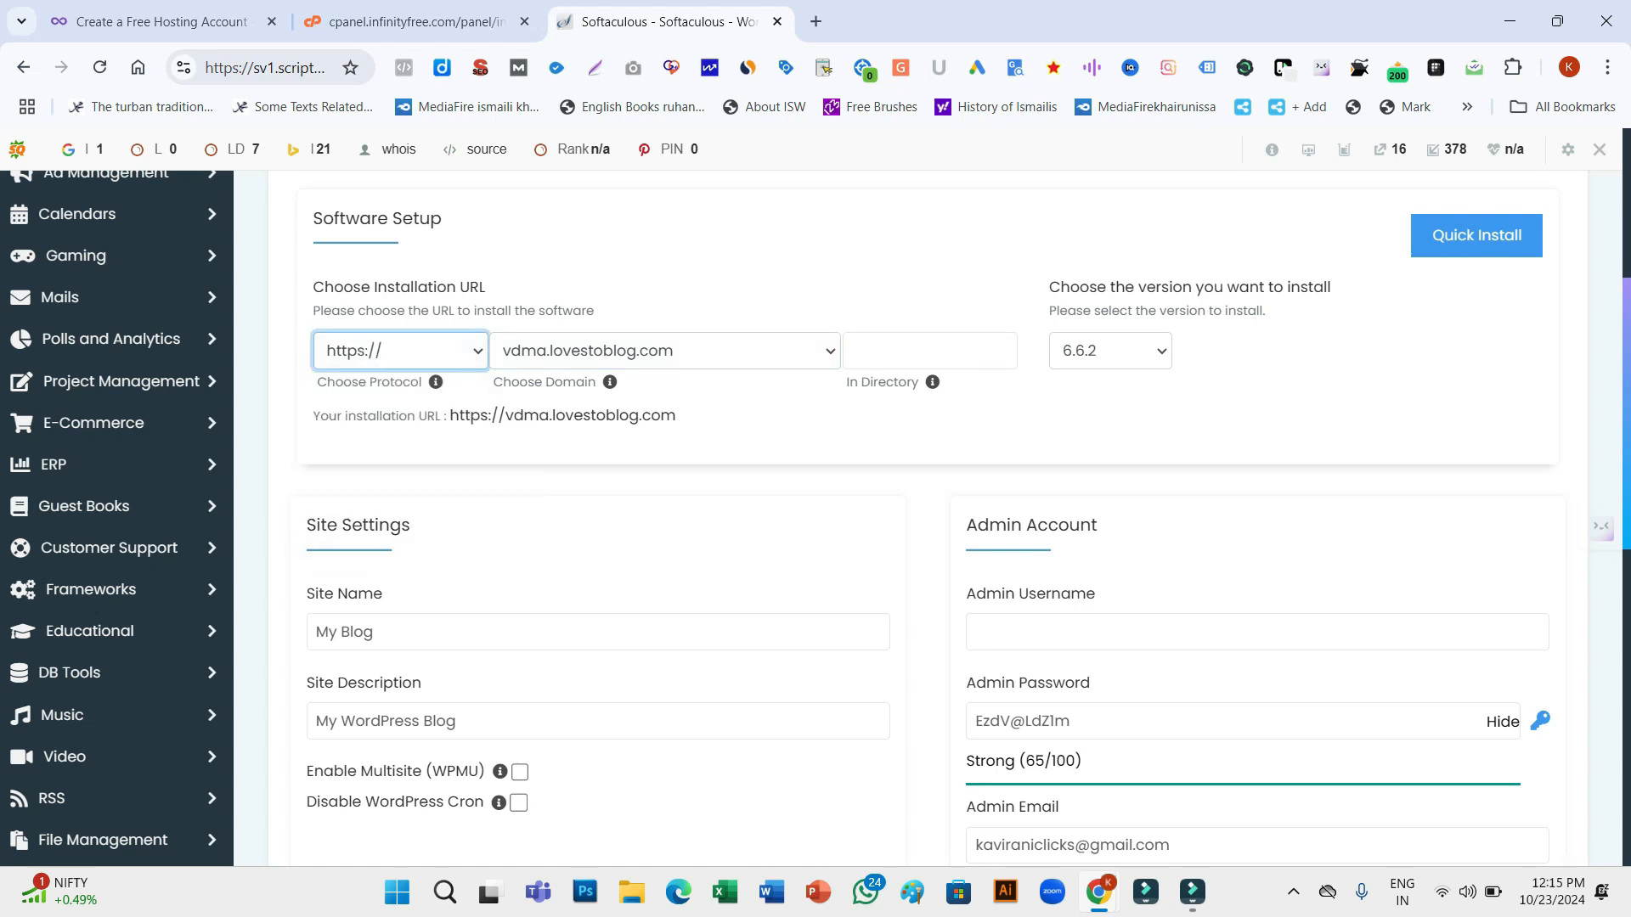
# Replace the default site name with VDMA in the site settings
pyautogui.scroll(-2, 595, 436)
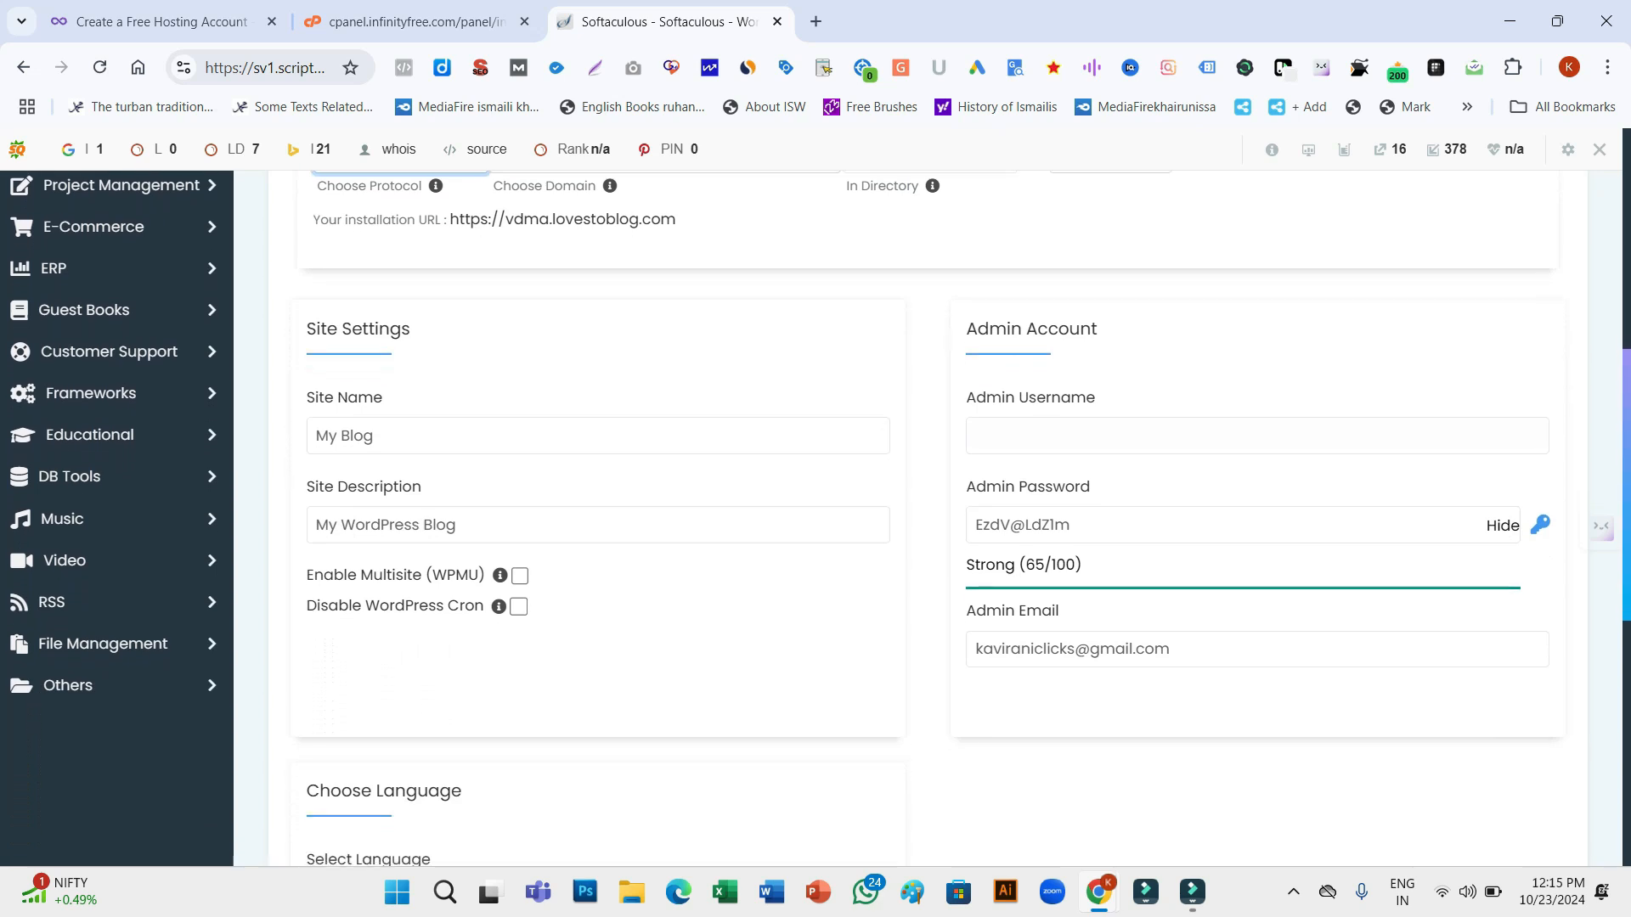
pyautogui.tripleClick(371, 444)
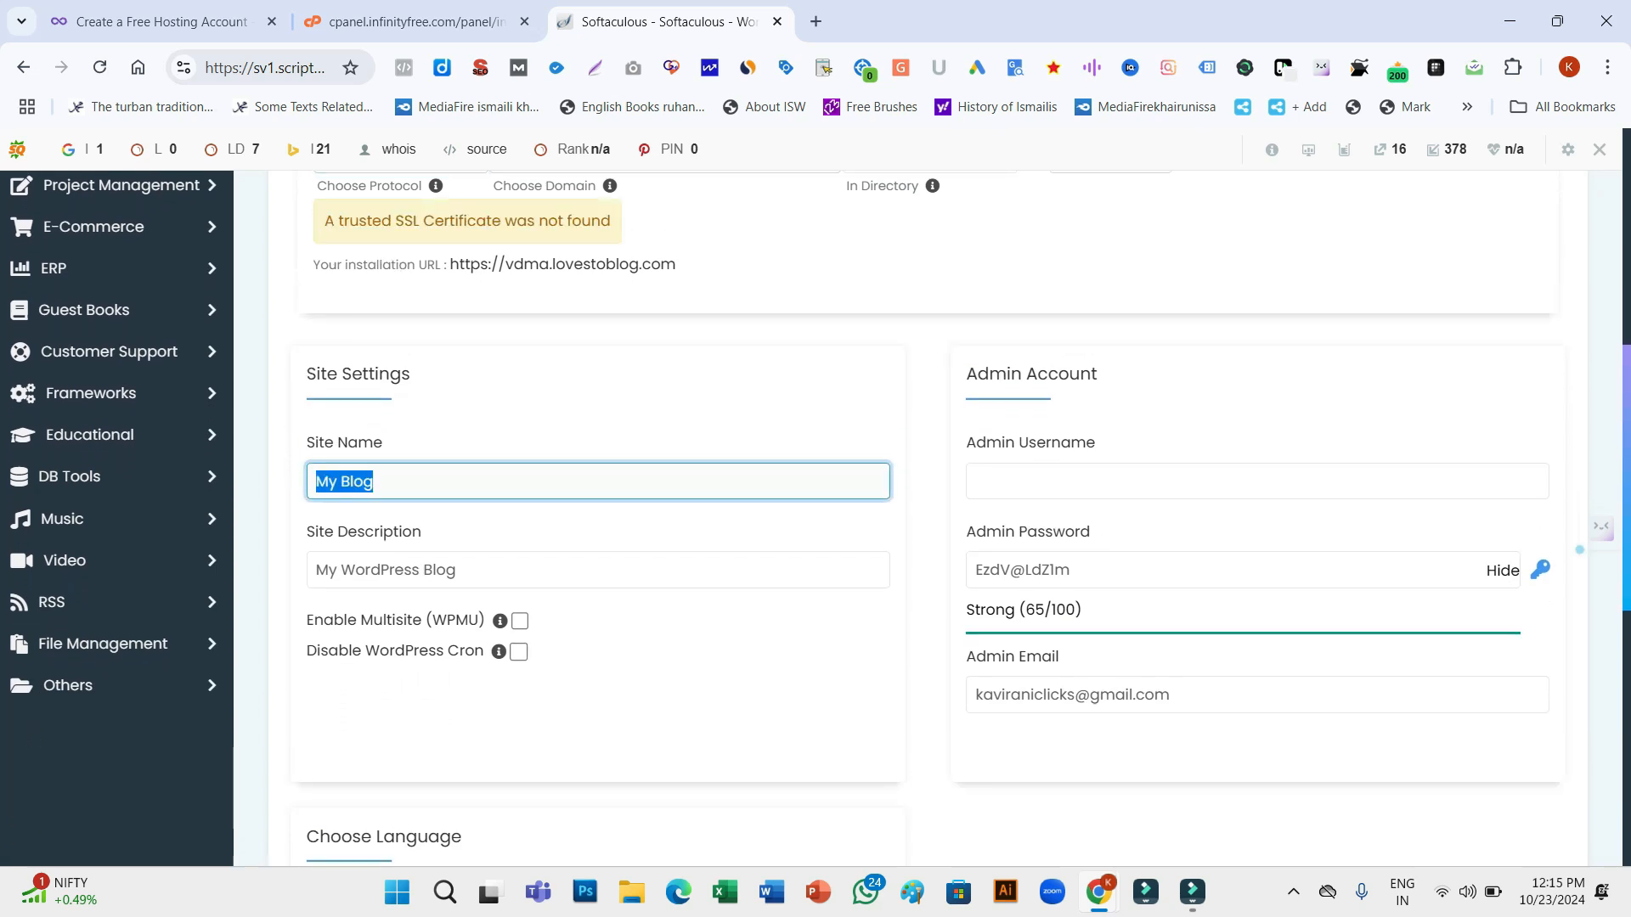
pyautogui.write('VD')
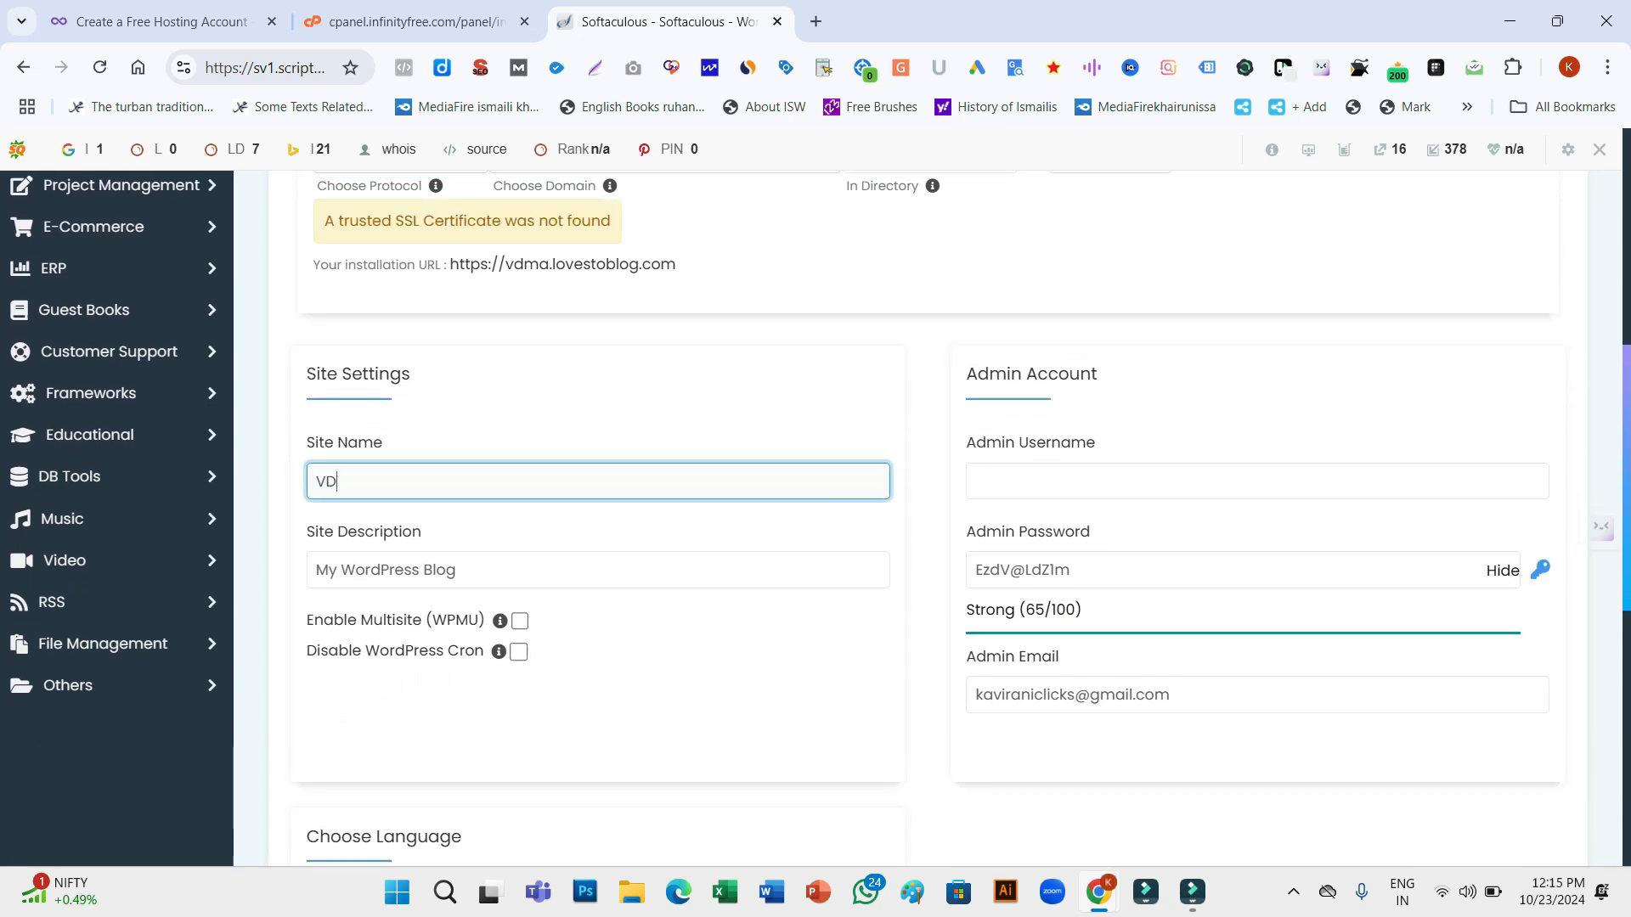
pyautogui.write('AM')
pyautogui.press('BackSpace')
pyautogui.press('BackSpace')
pyautogui.write('MA')
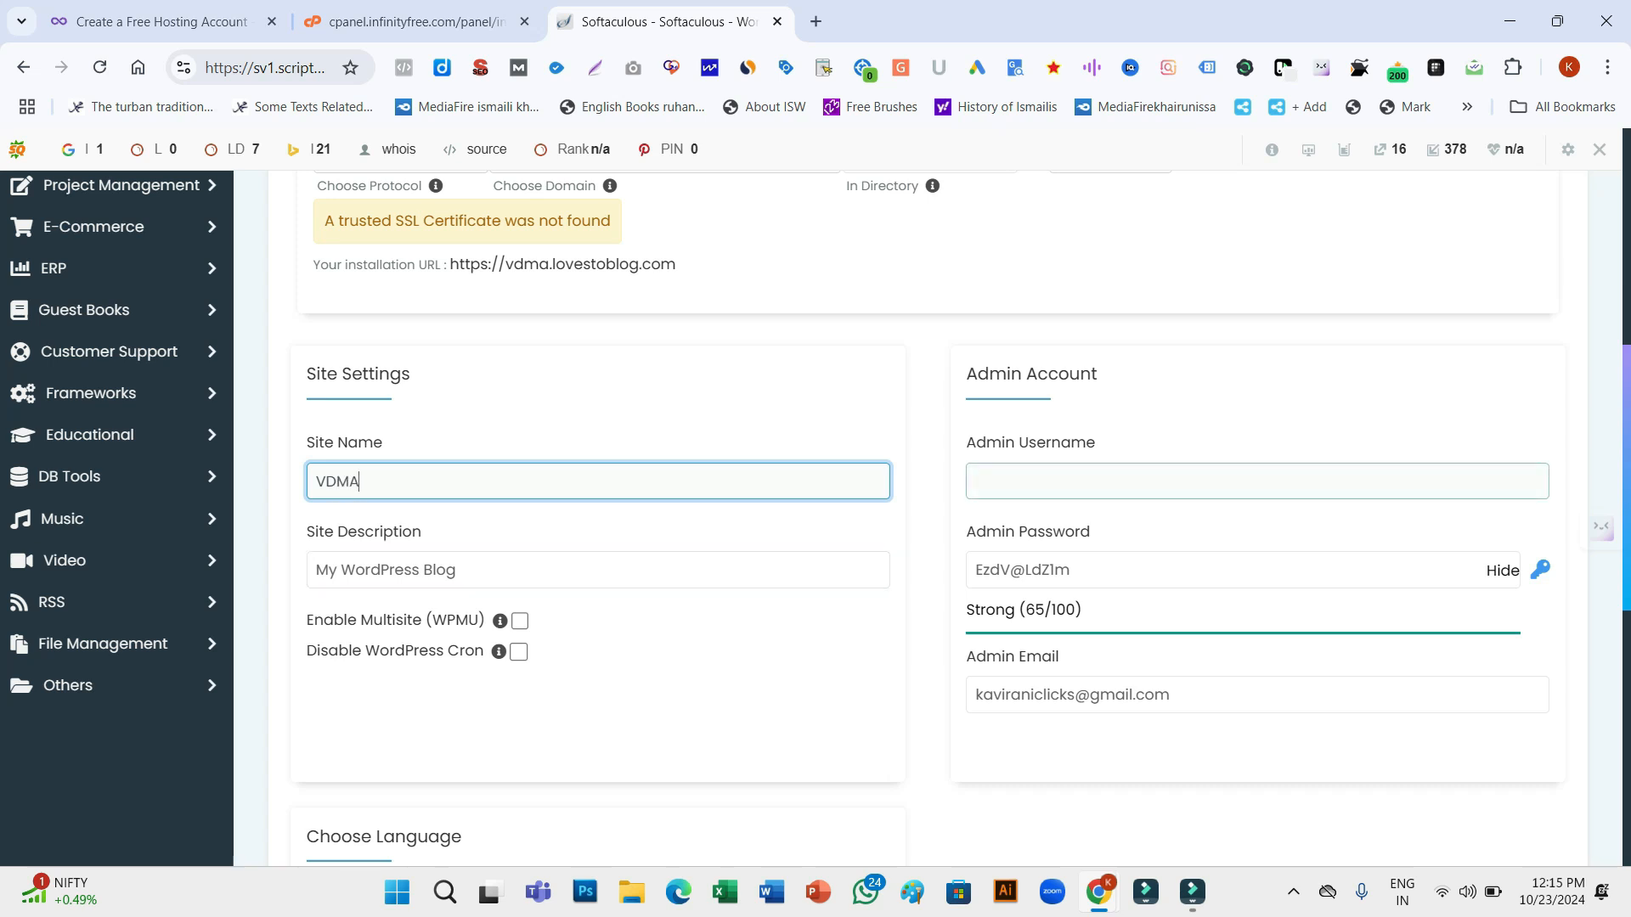
# Replace the default site description with Learn Digital Marketing
pyautogui.click(456, 569)
pyautogui.hotkey('ctrl', 'a')
pyautogui.write('Learn')
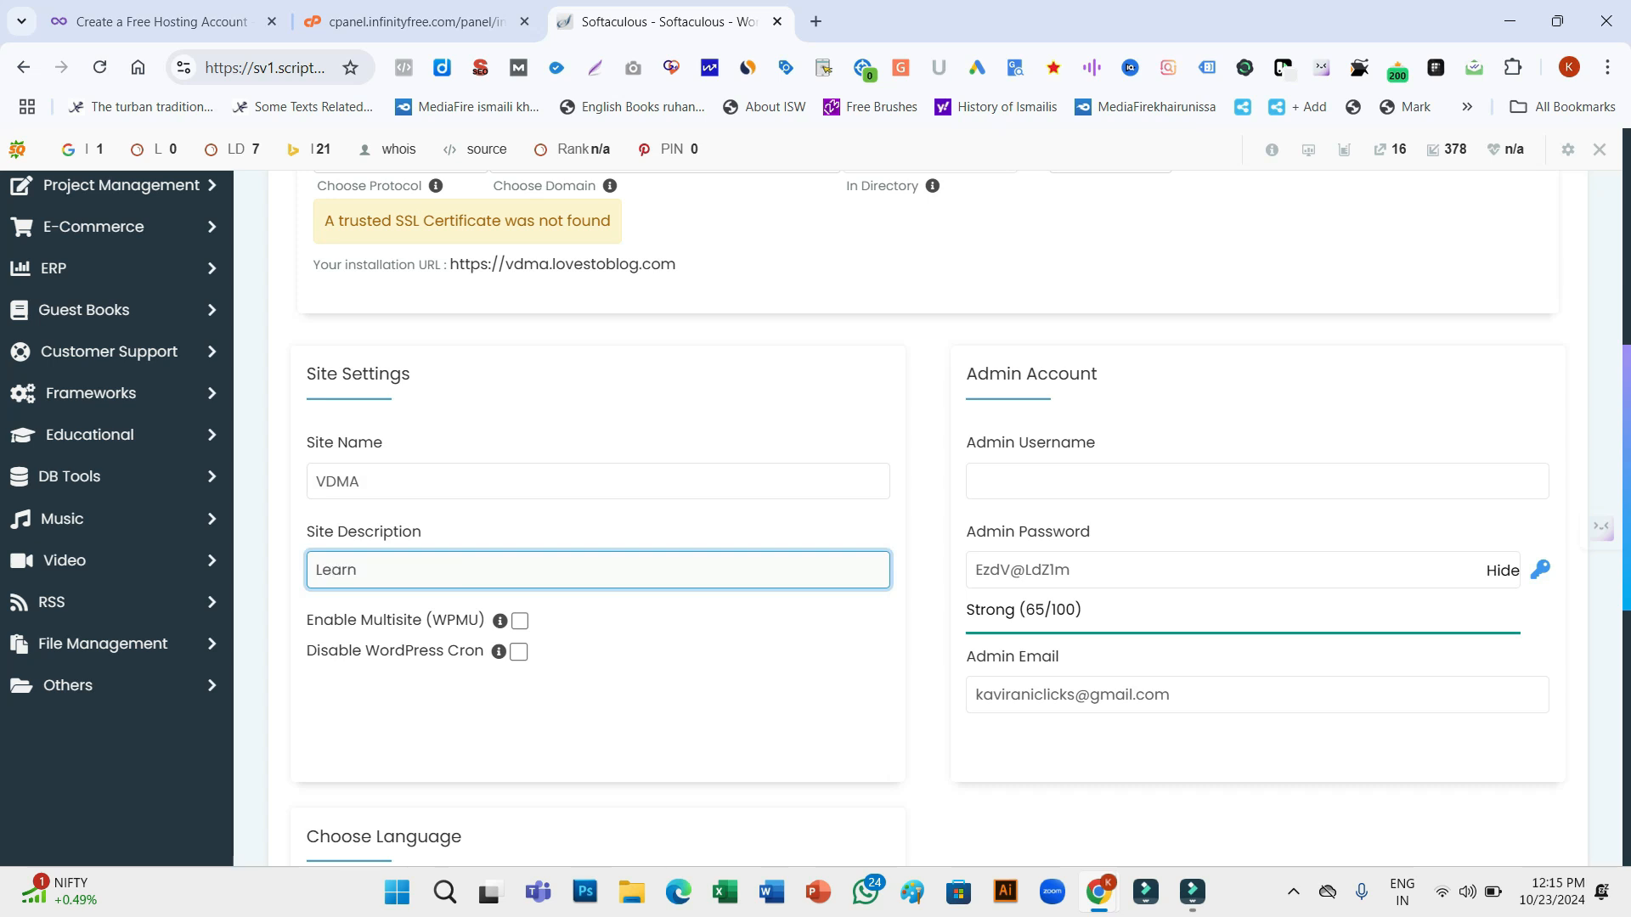
pyautogui.write(' Digital Marketing')
# Fill in the admin username and replace the generated admin password with a custom, hidden one
pyautogui.scroll(-1, 849, 518)
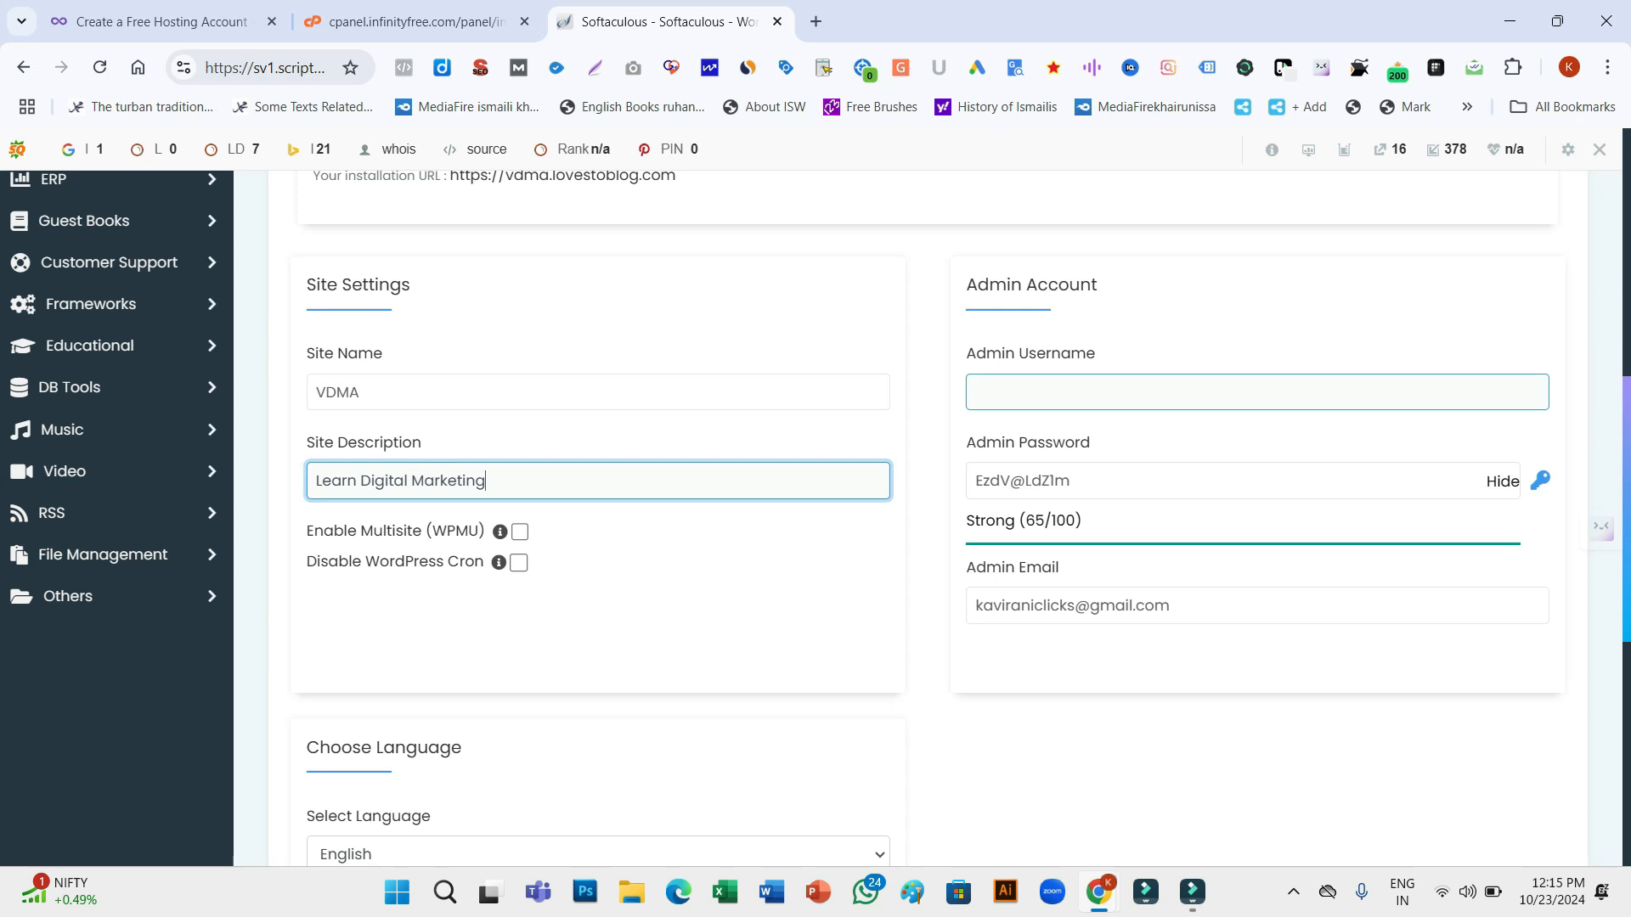
pyautogui.click(977, 392)
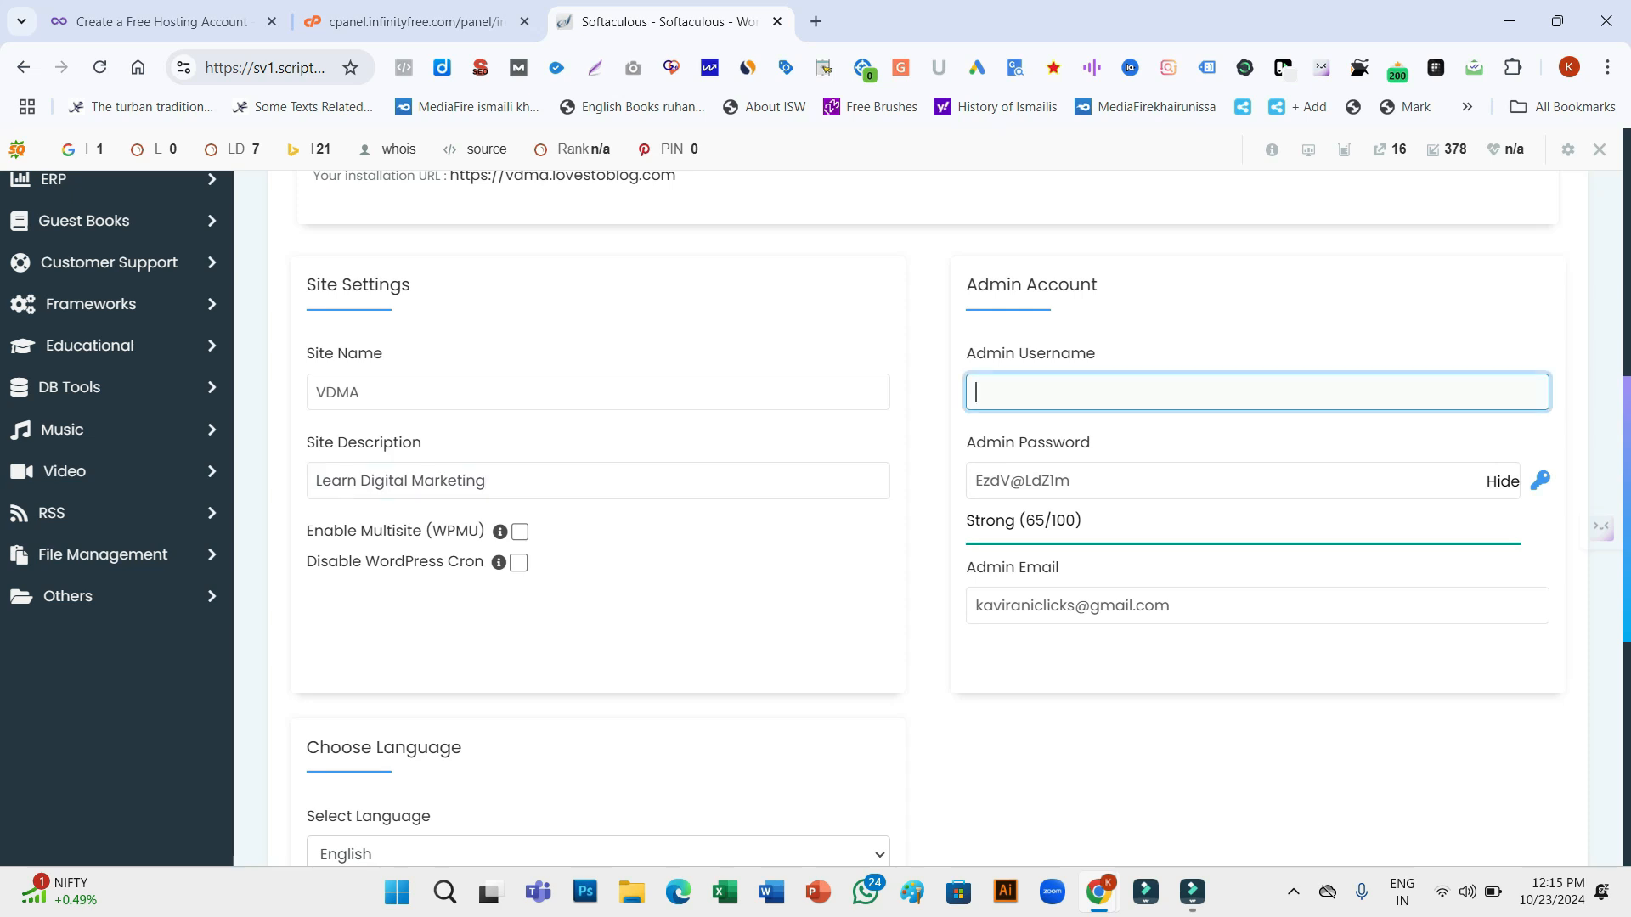
pyautogui.write('kulali')
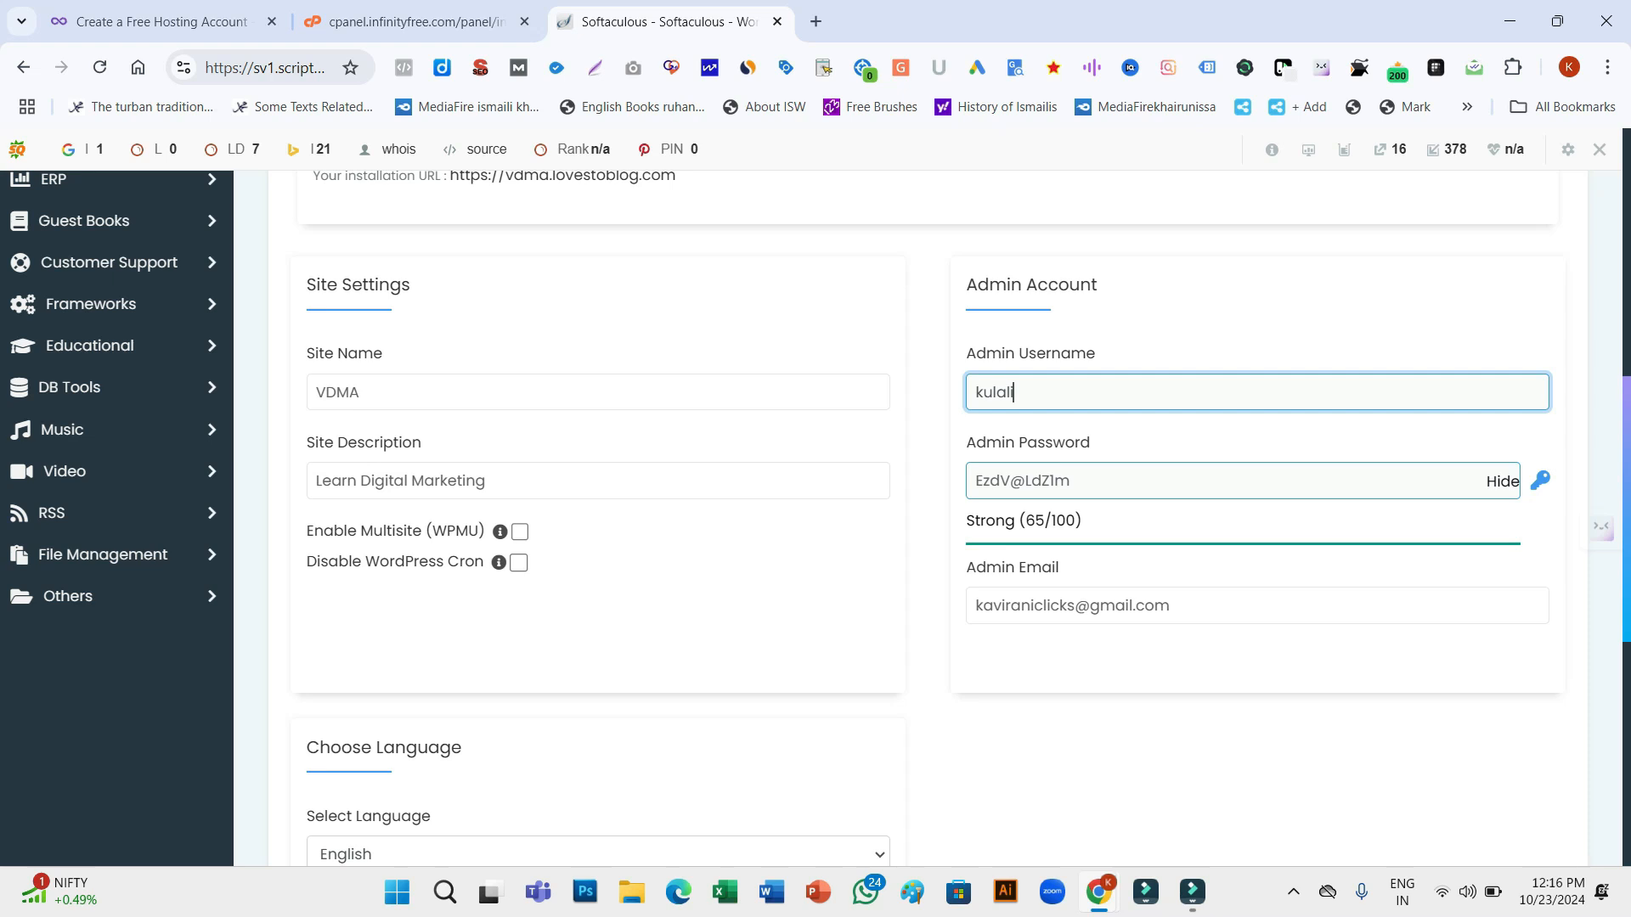
pyautogui.click(1072, 481)
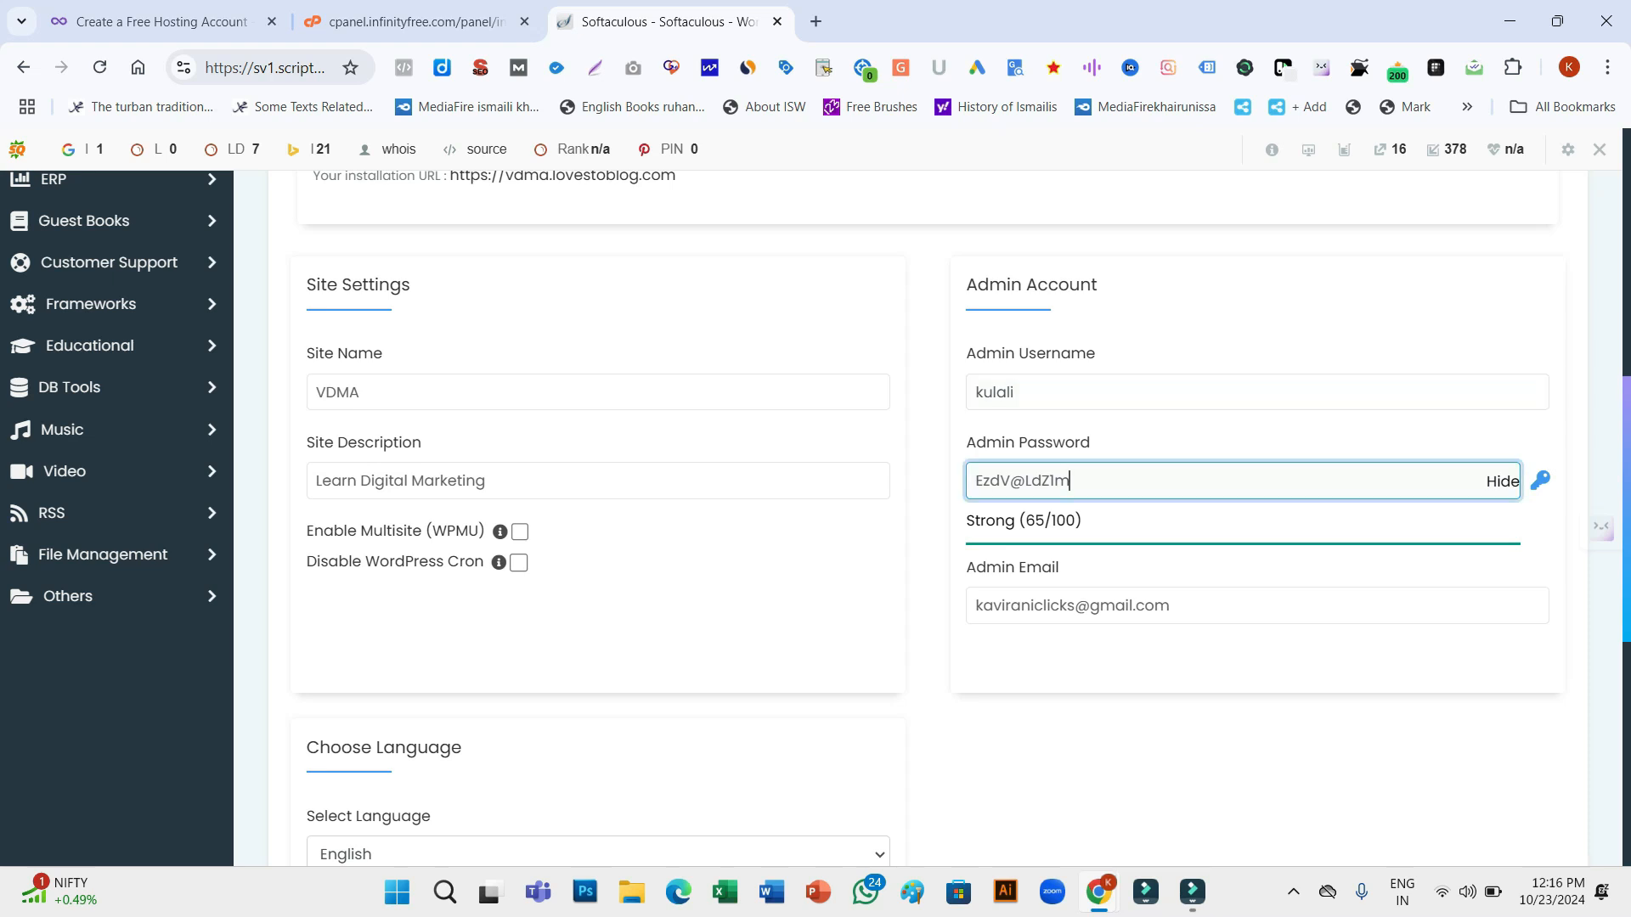
pyautogui.hotkey('ctrl', 'a')
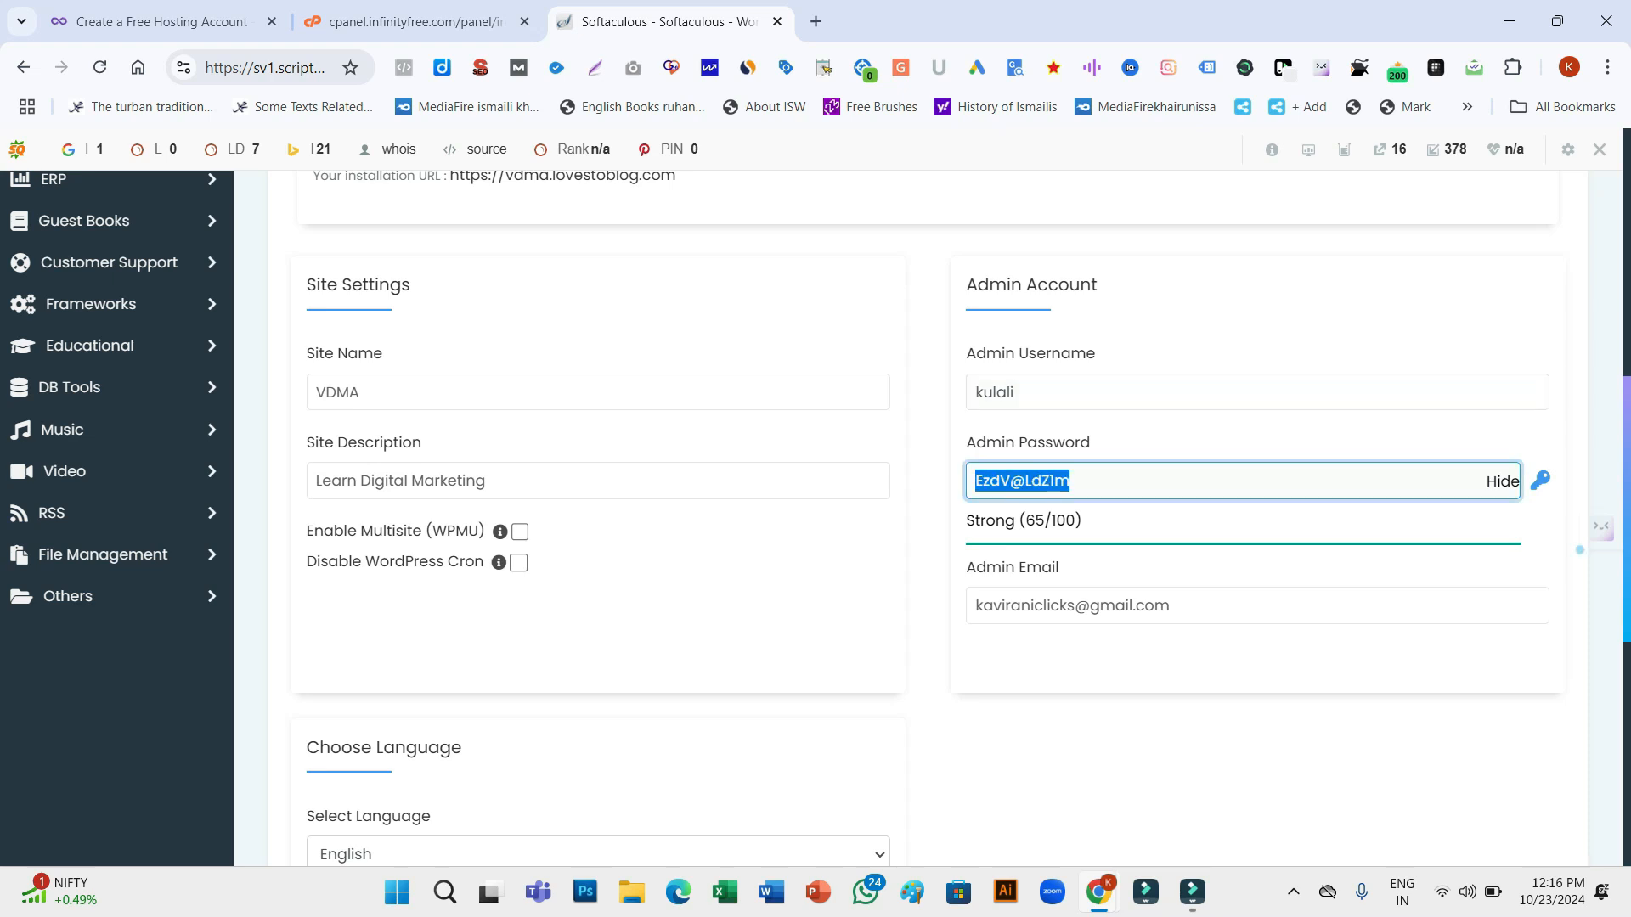
pyautogui.click(1502, 481)
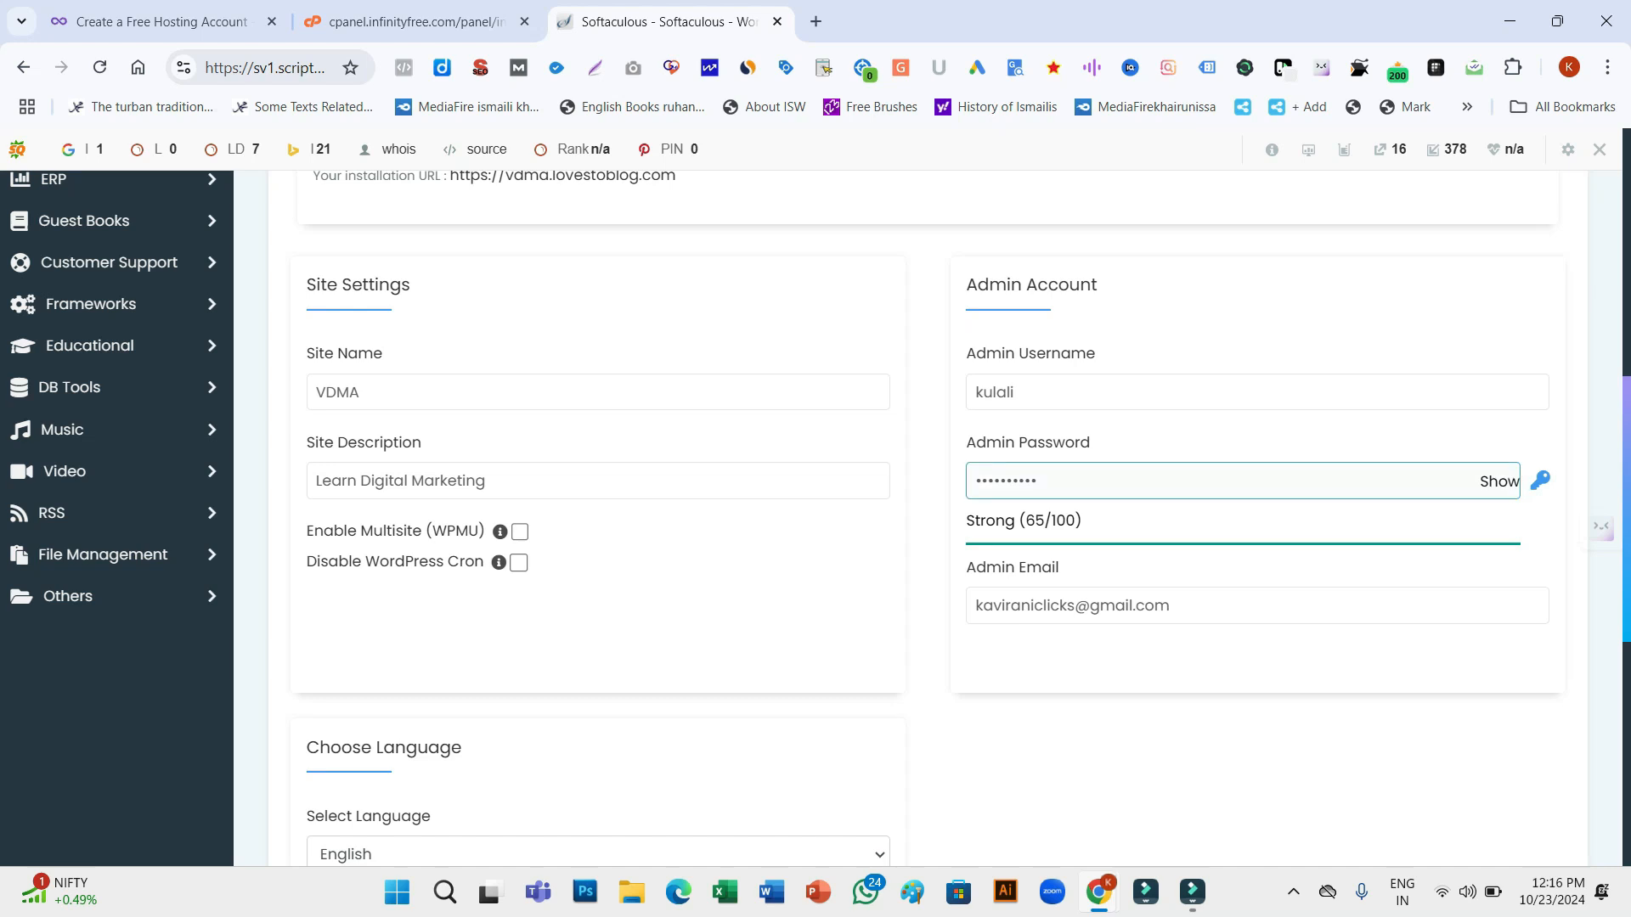
pyautogui.hotkey('ctrl', 'a')
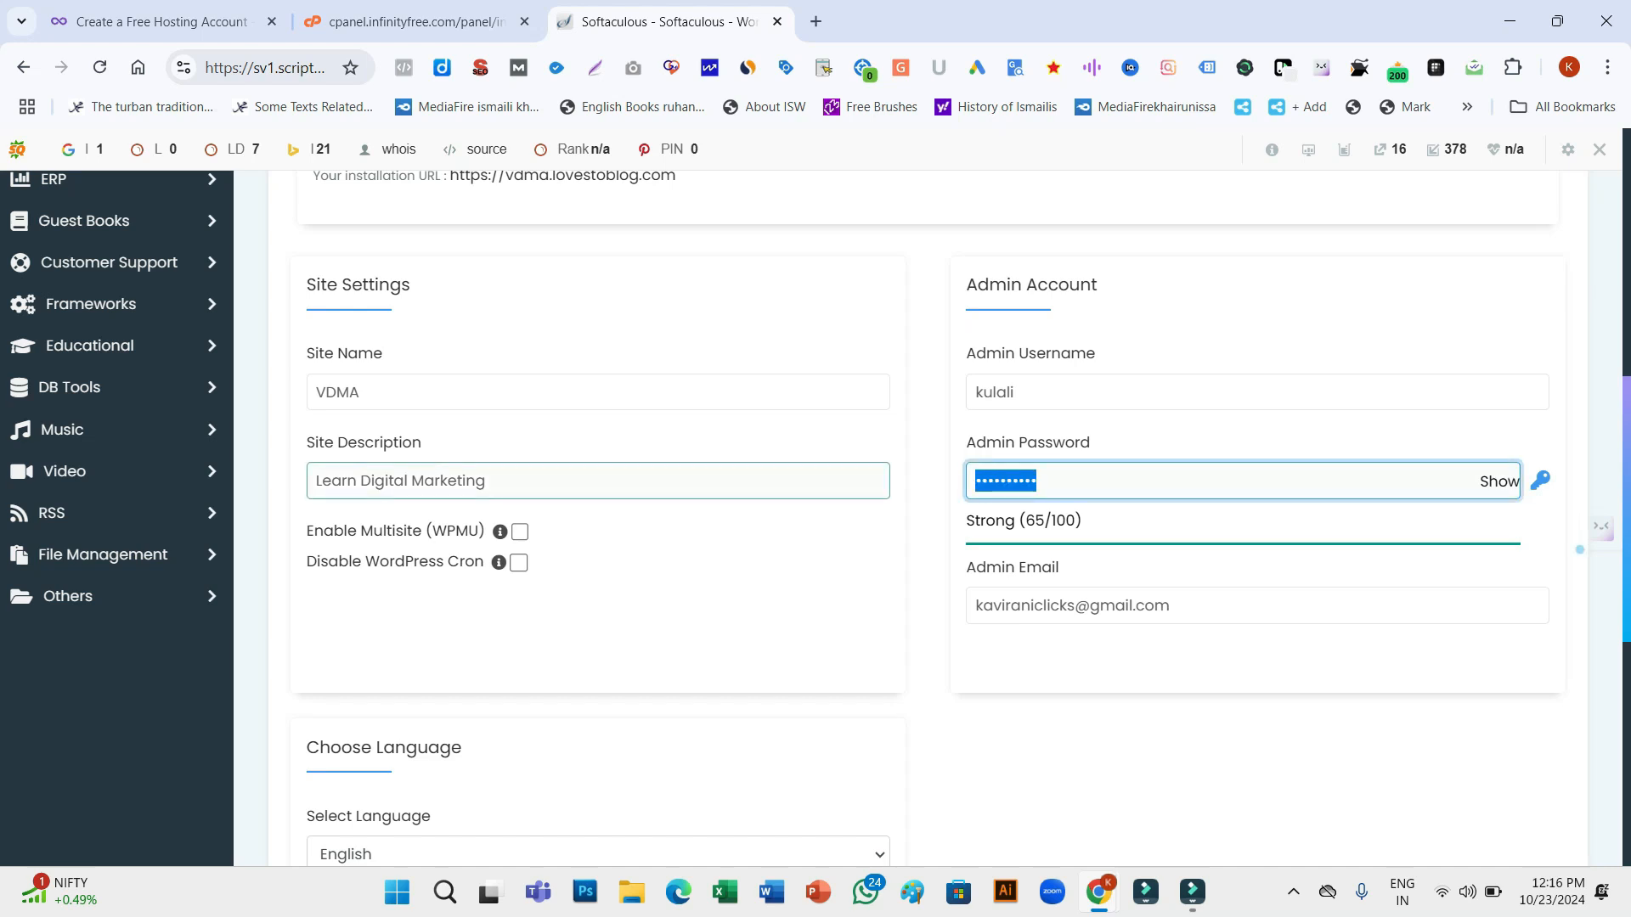
pyautogui.write('••••••')
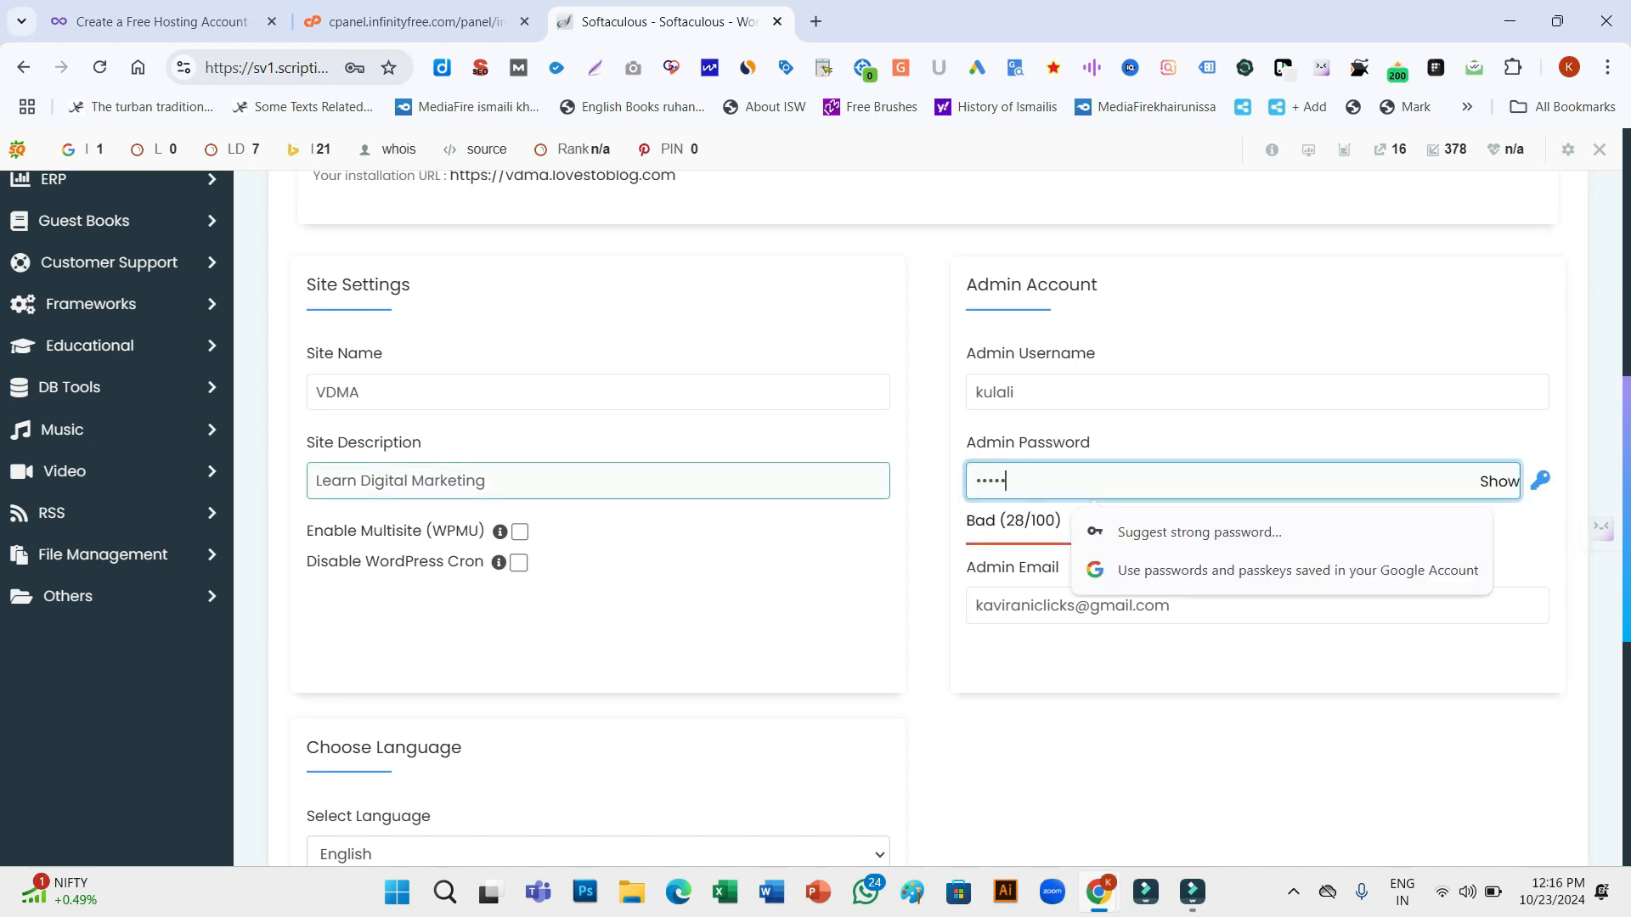
pyautogui.write('•••••••')
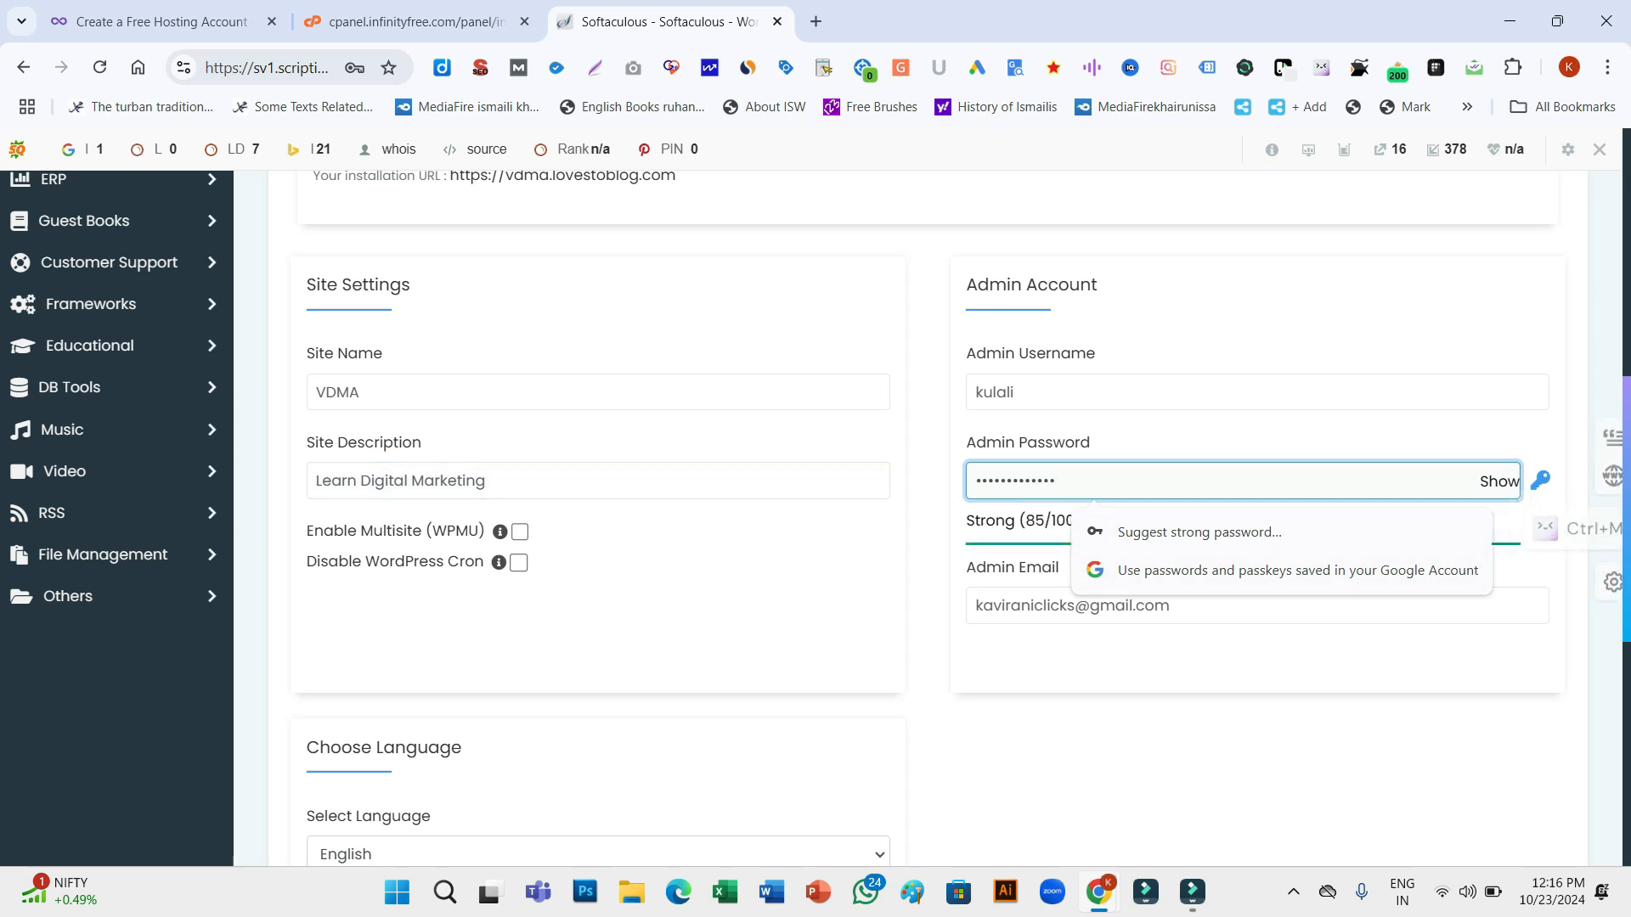
pyautogui.click(1291, 671)
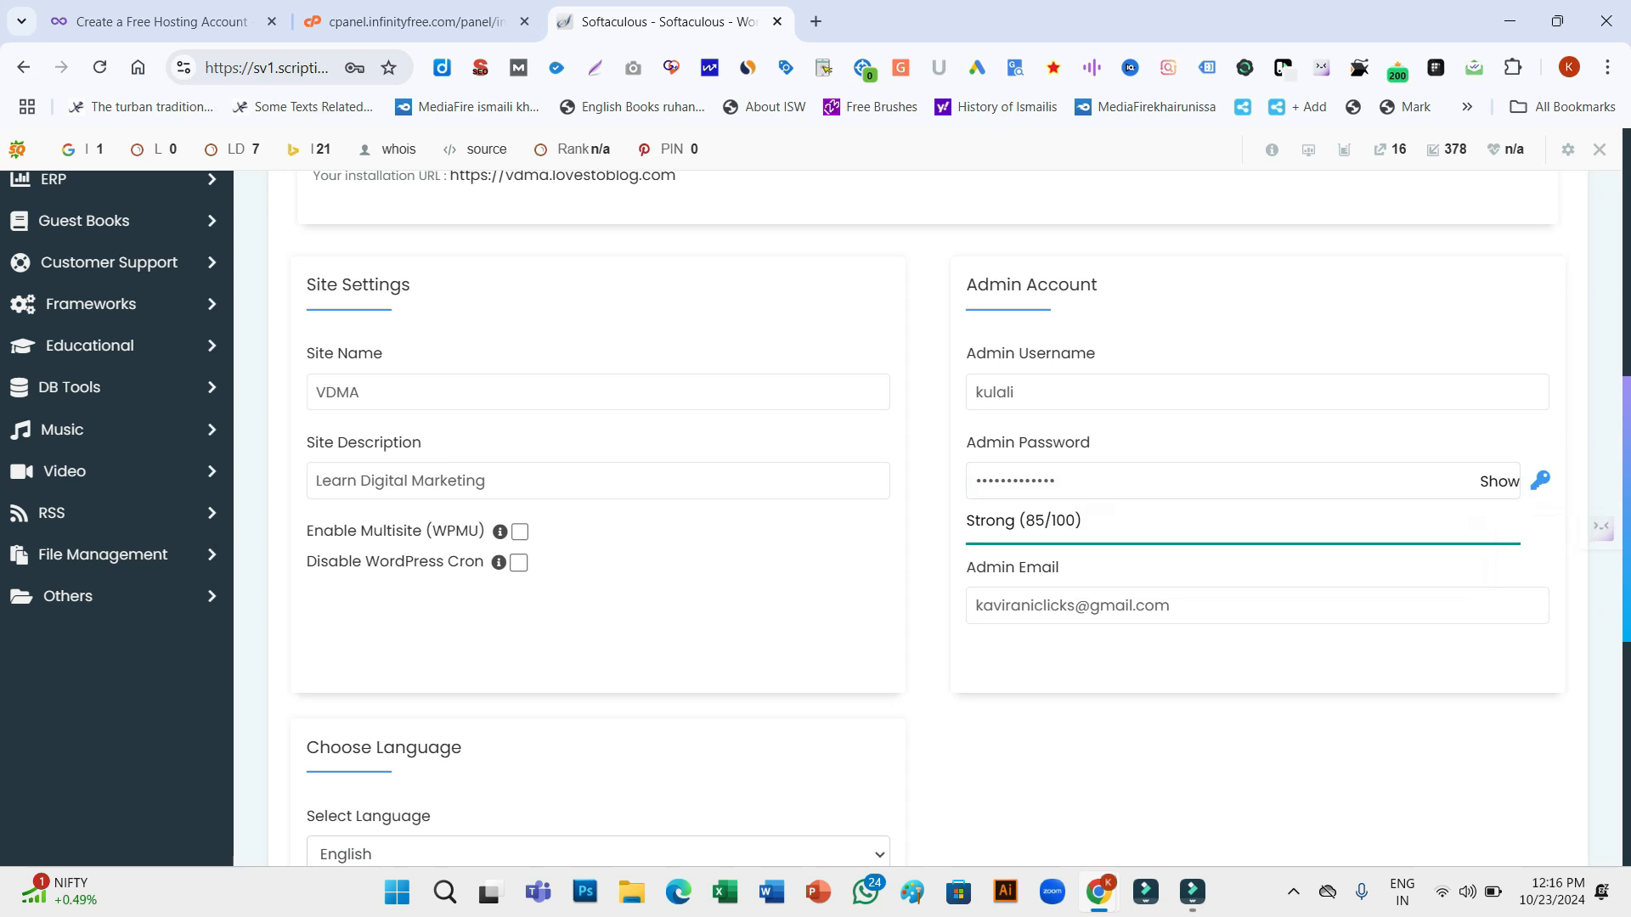
# Enable auto upgrade for WordPress plugins and themes in the advanced options, and collapse that section
pyautogui.scroll(-4, 934, 518)
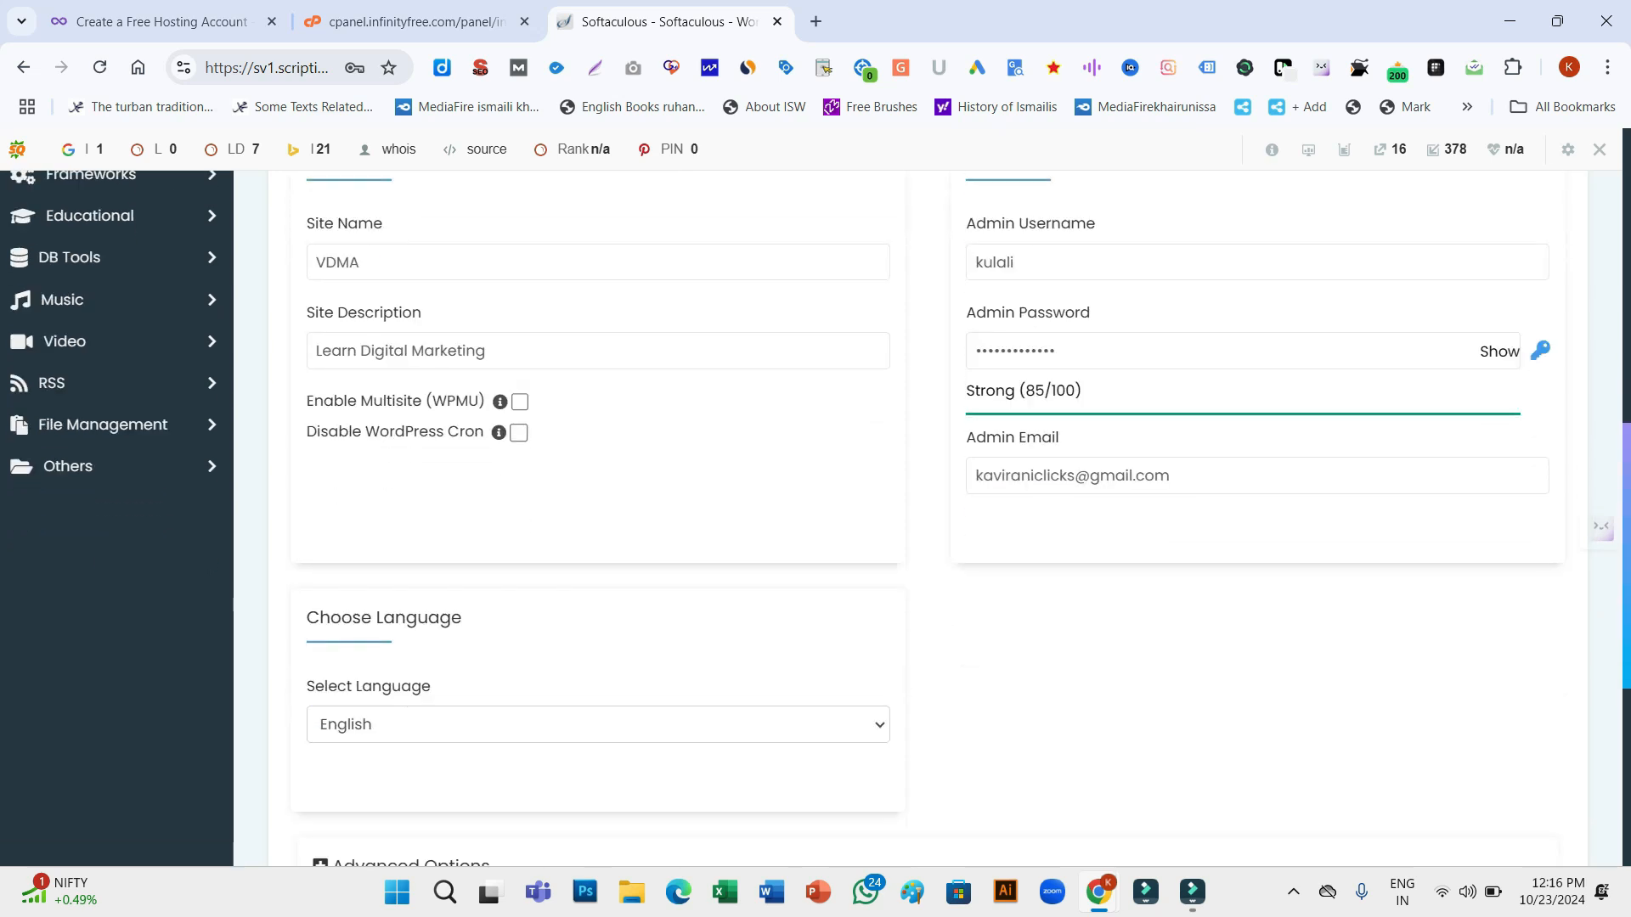
pyautogui.scroll(-3, 935, 518)
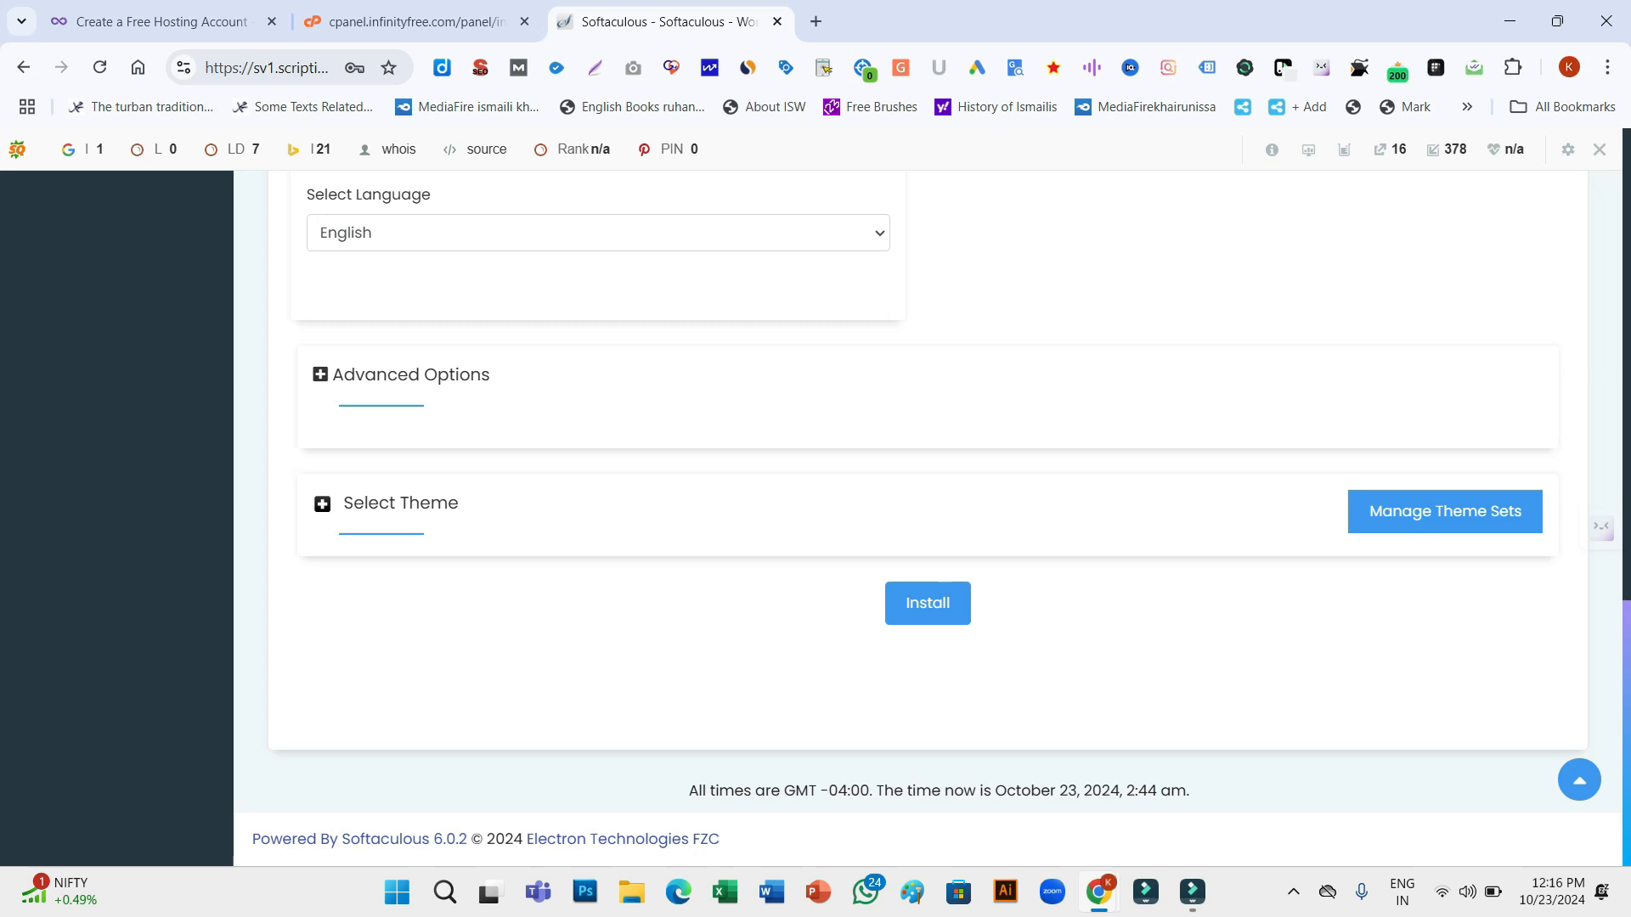
pyautogui.click(320, 375)
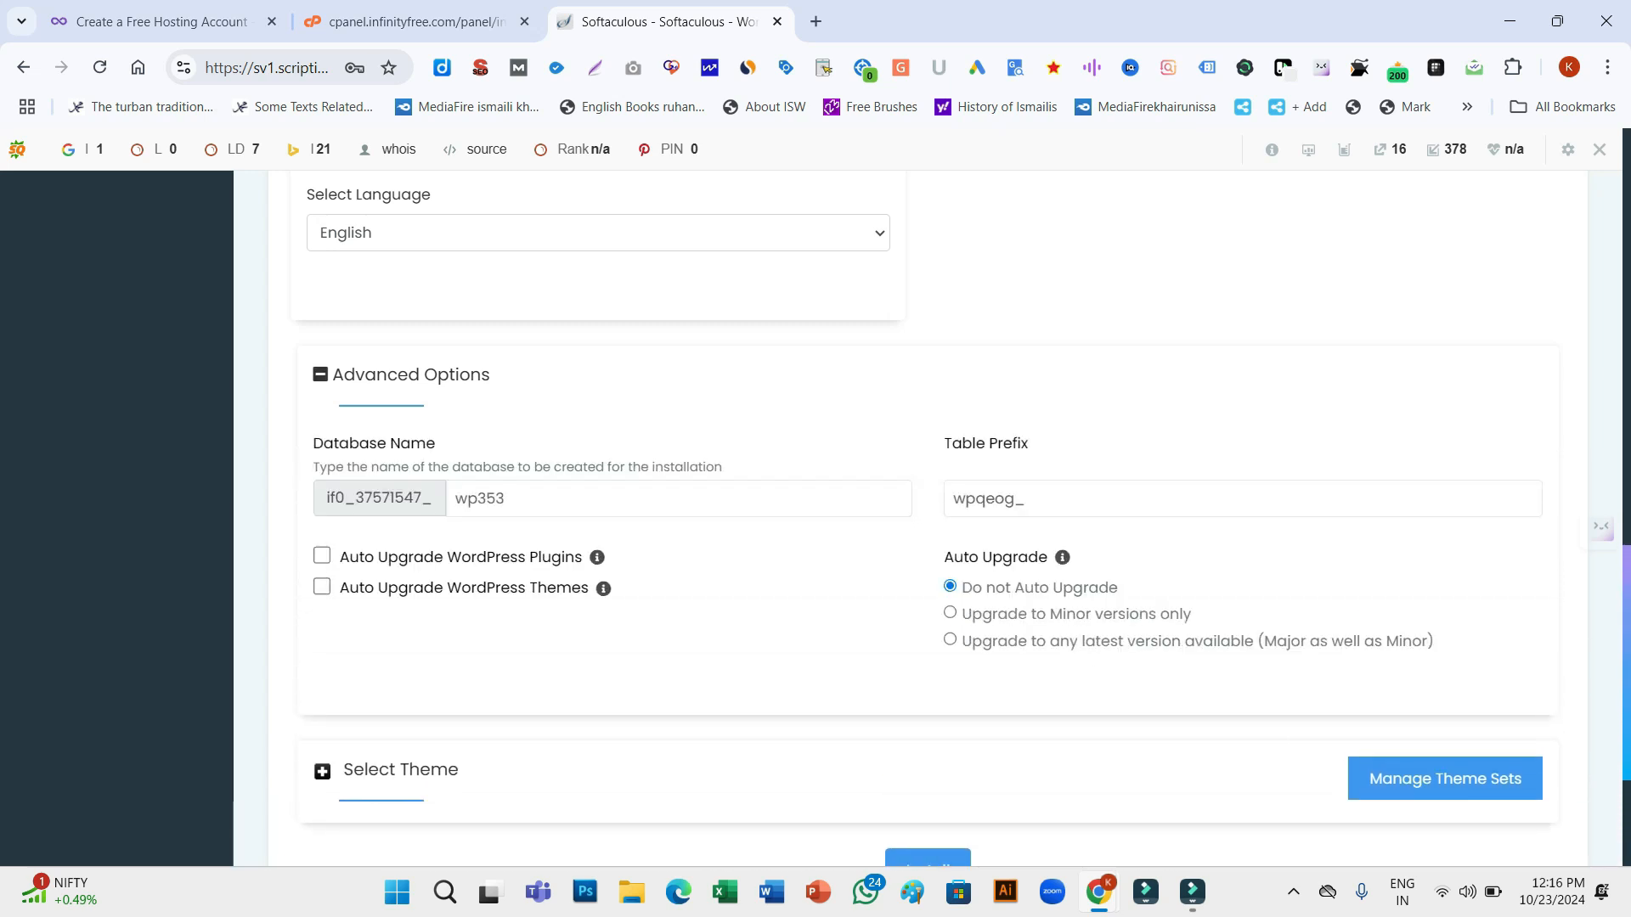
pyautogui.click(321, 556)
pyautogui.click(321, 586)
pyautogui.click(320, 375)
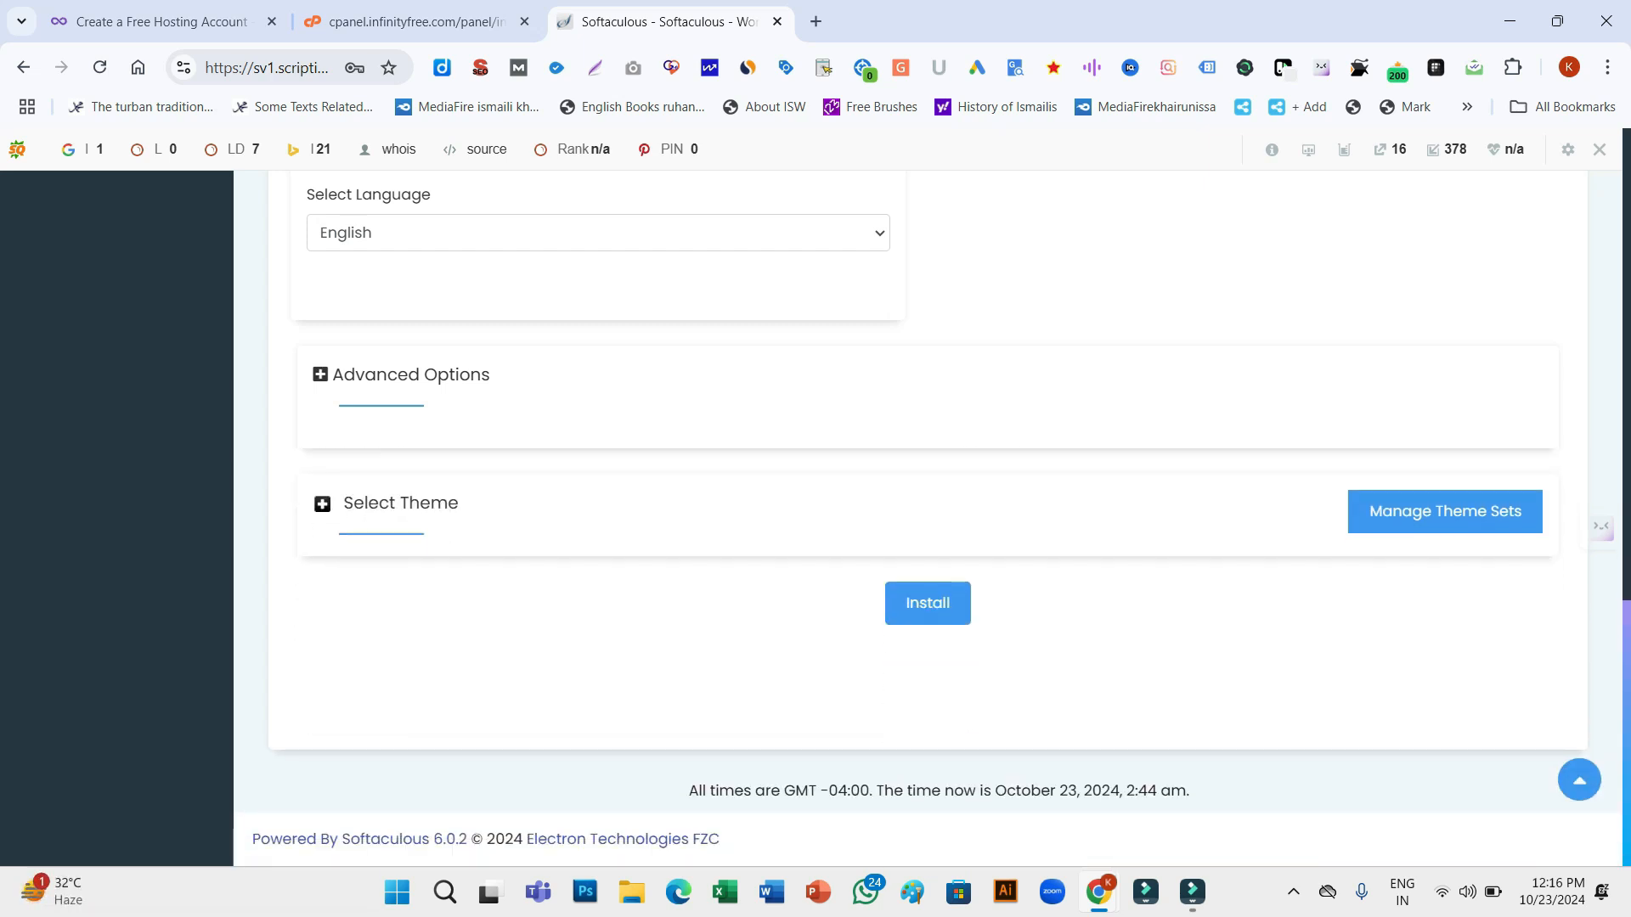
# Look at the optional themes without selecting one and run the WordPress installation
pyautogui.click(322, 504)
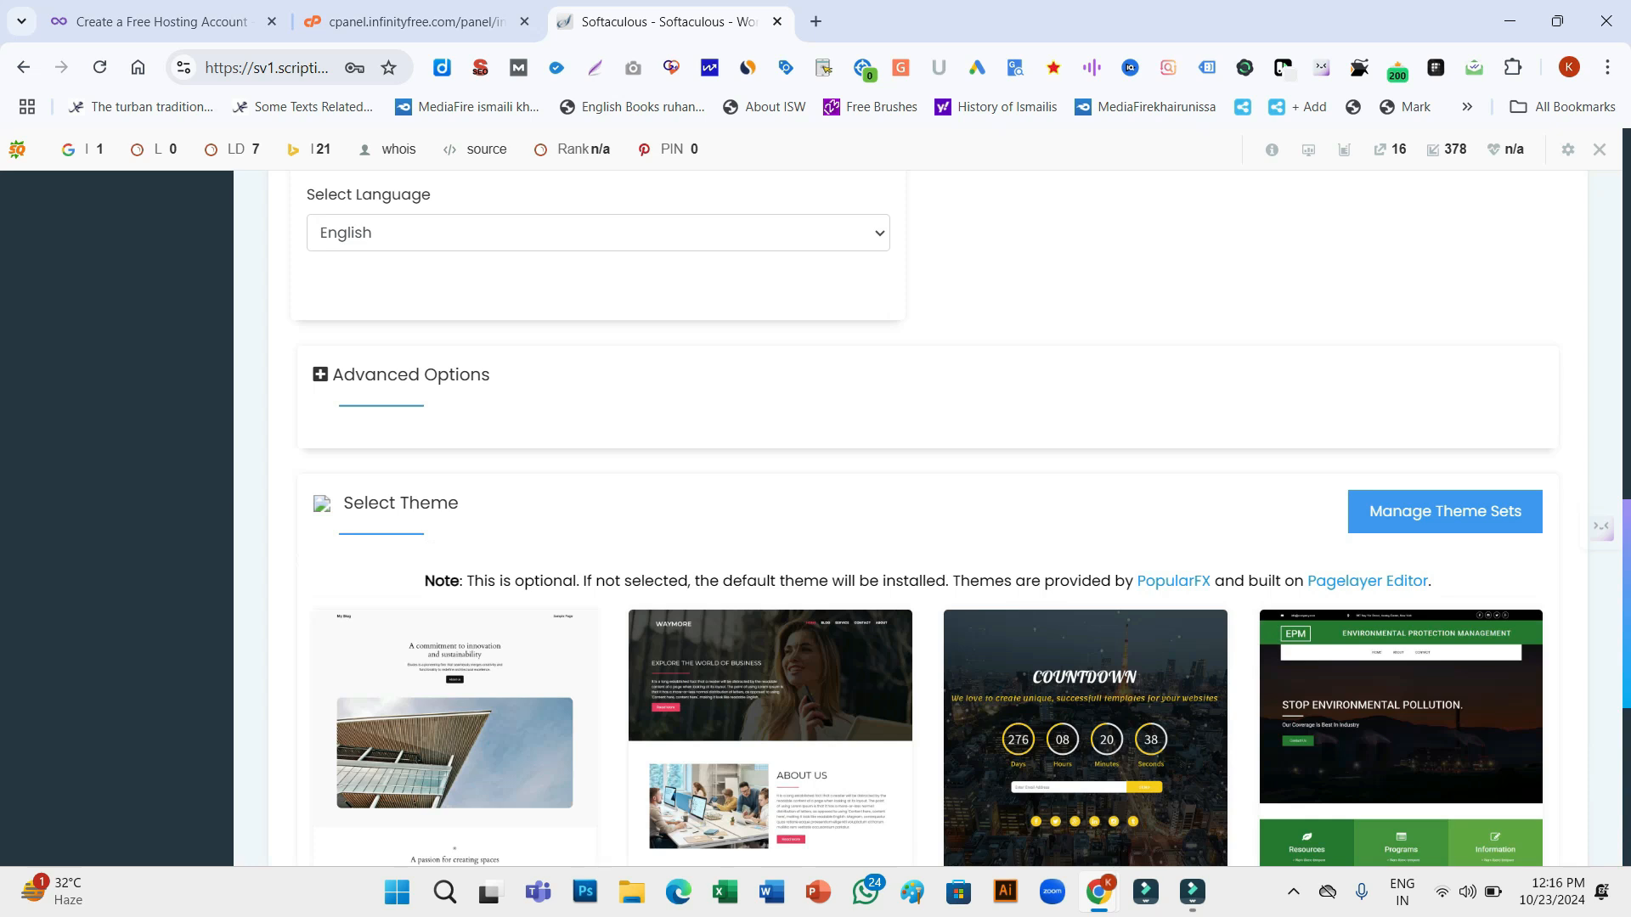
pyautogui.click(322, 504)
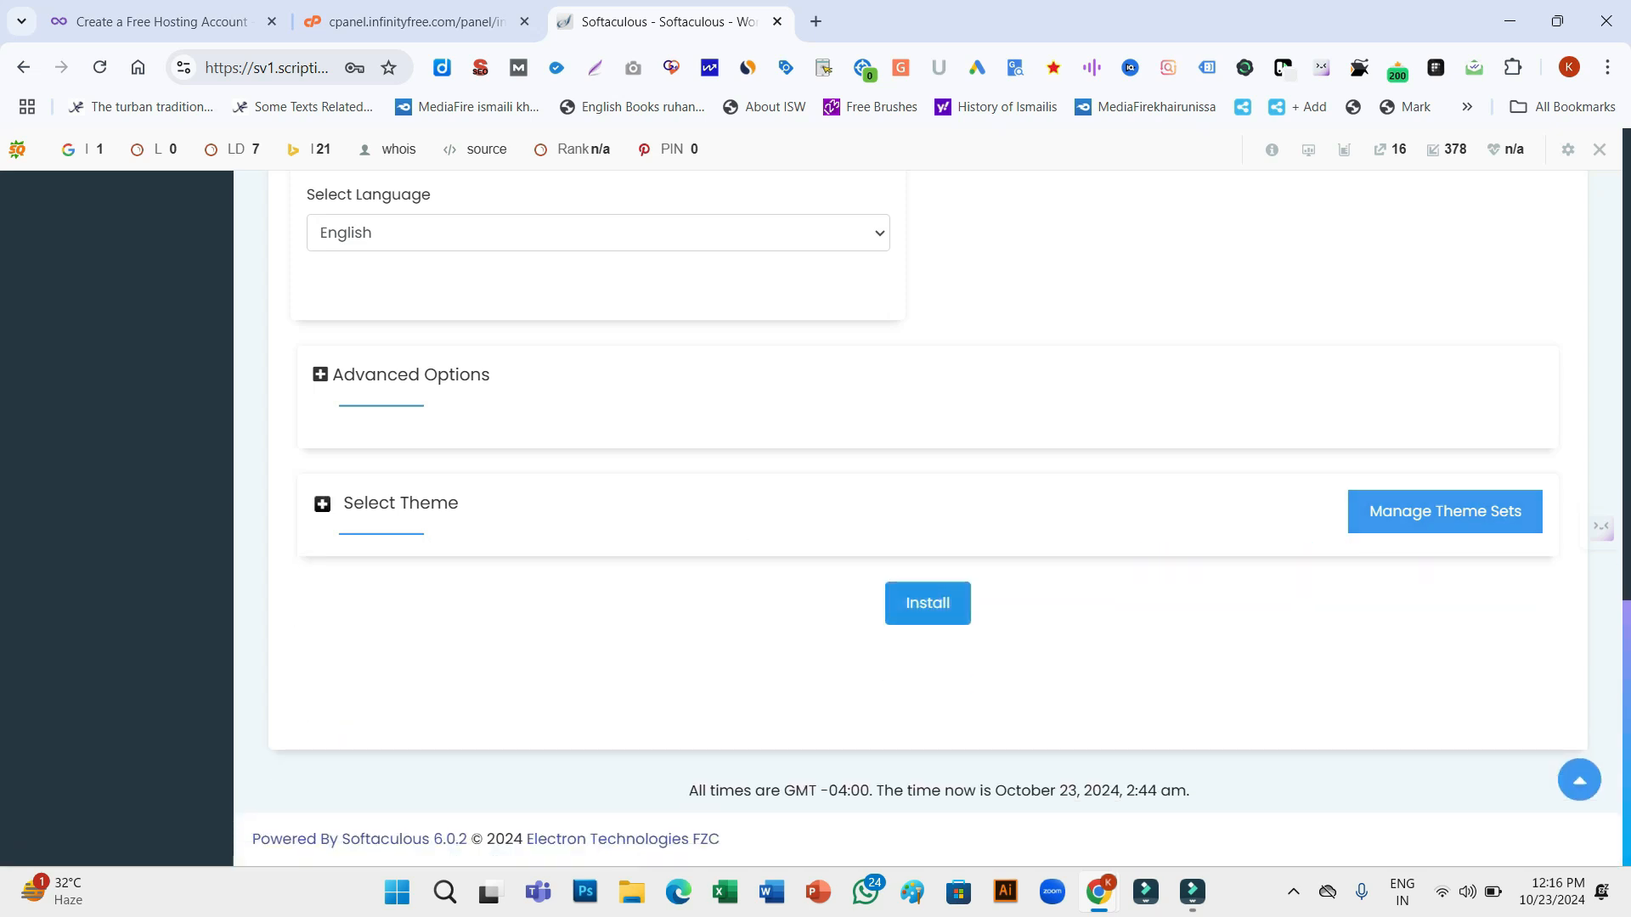
pyautogui.click(928, 603)
pyautogui.press('Return')
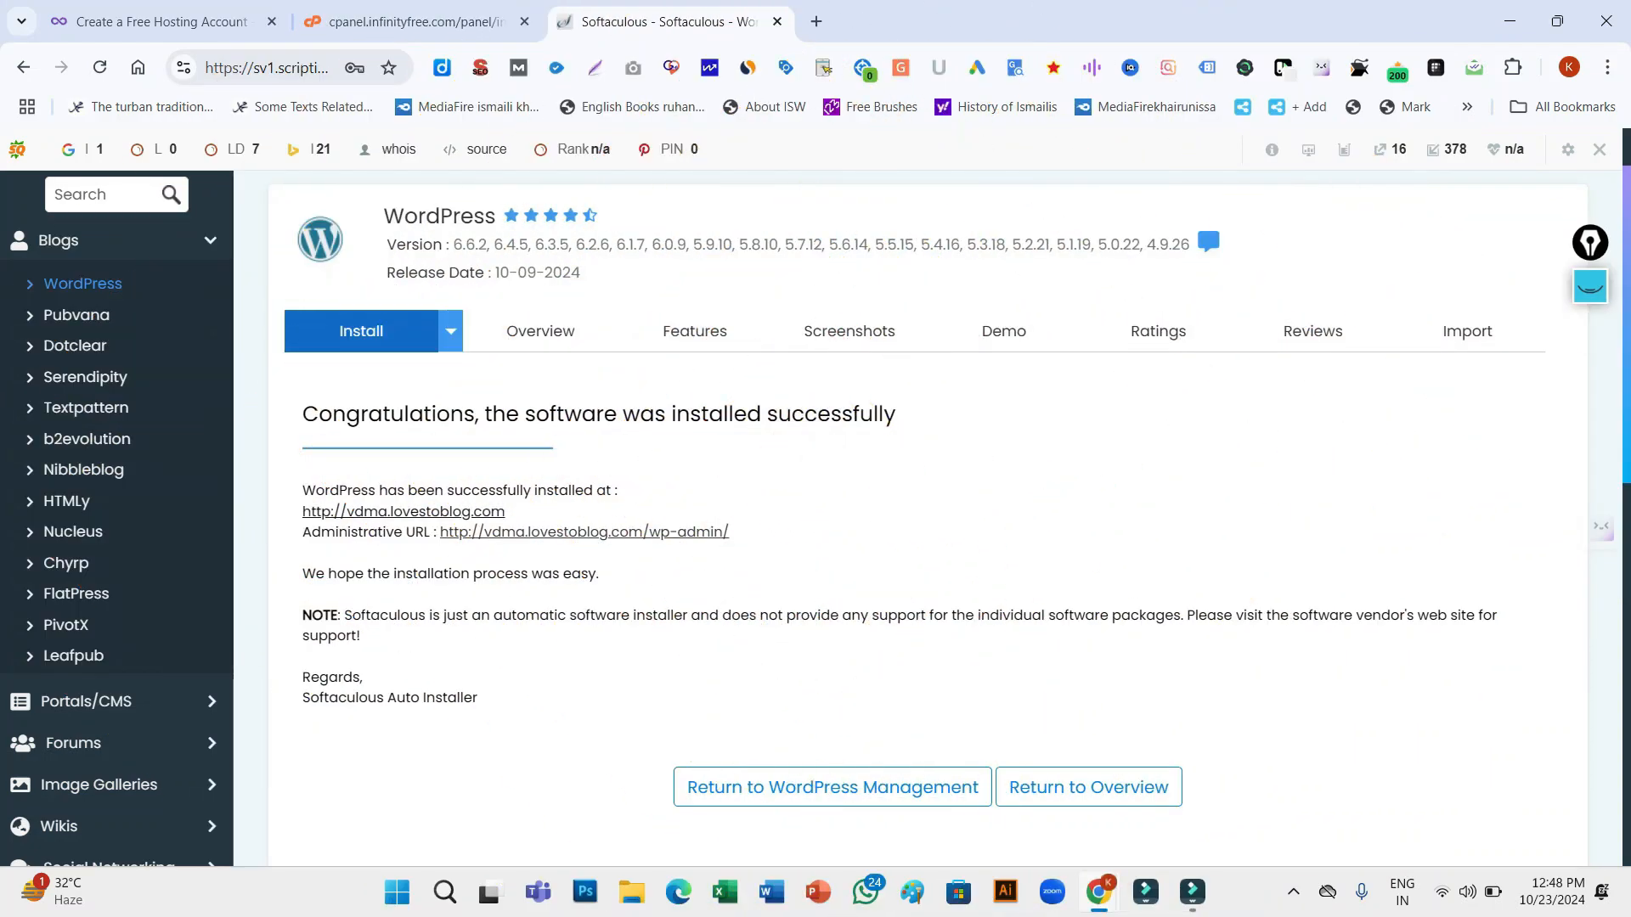
# Open vdma.lovestoblog.com despite the insecure connection, view its home page and return to the Softaculous installation page
pyautogui.click(403, 512)
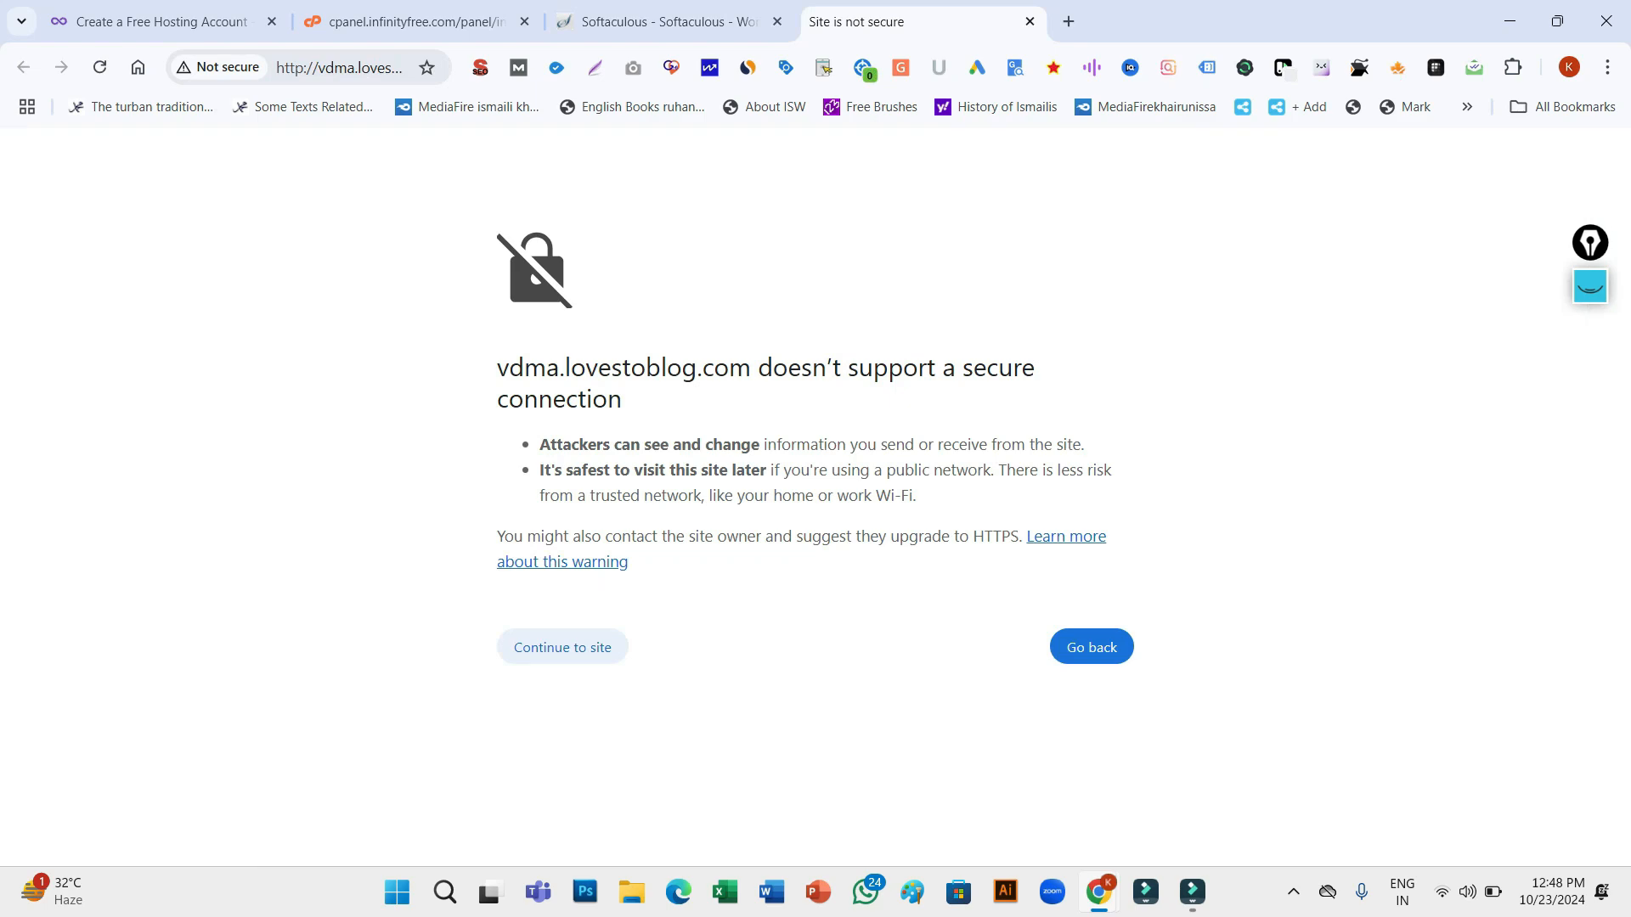
pyautogui.click(562, 647)
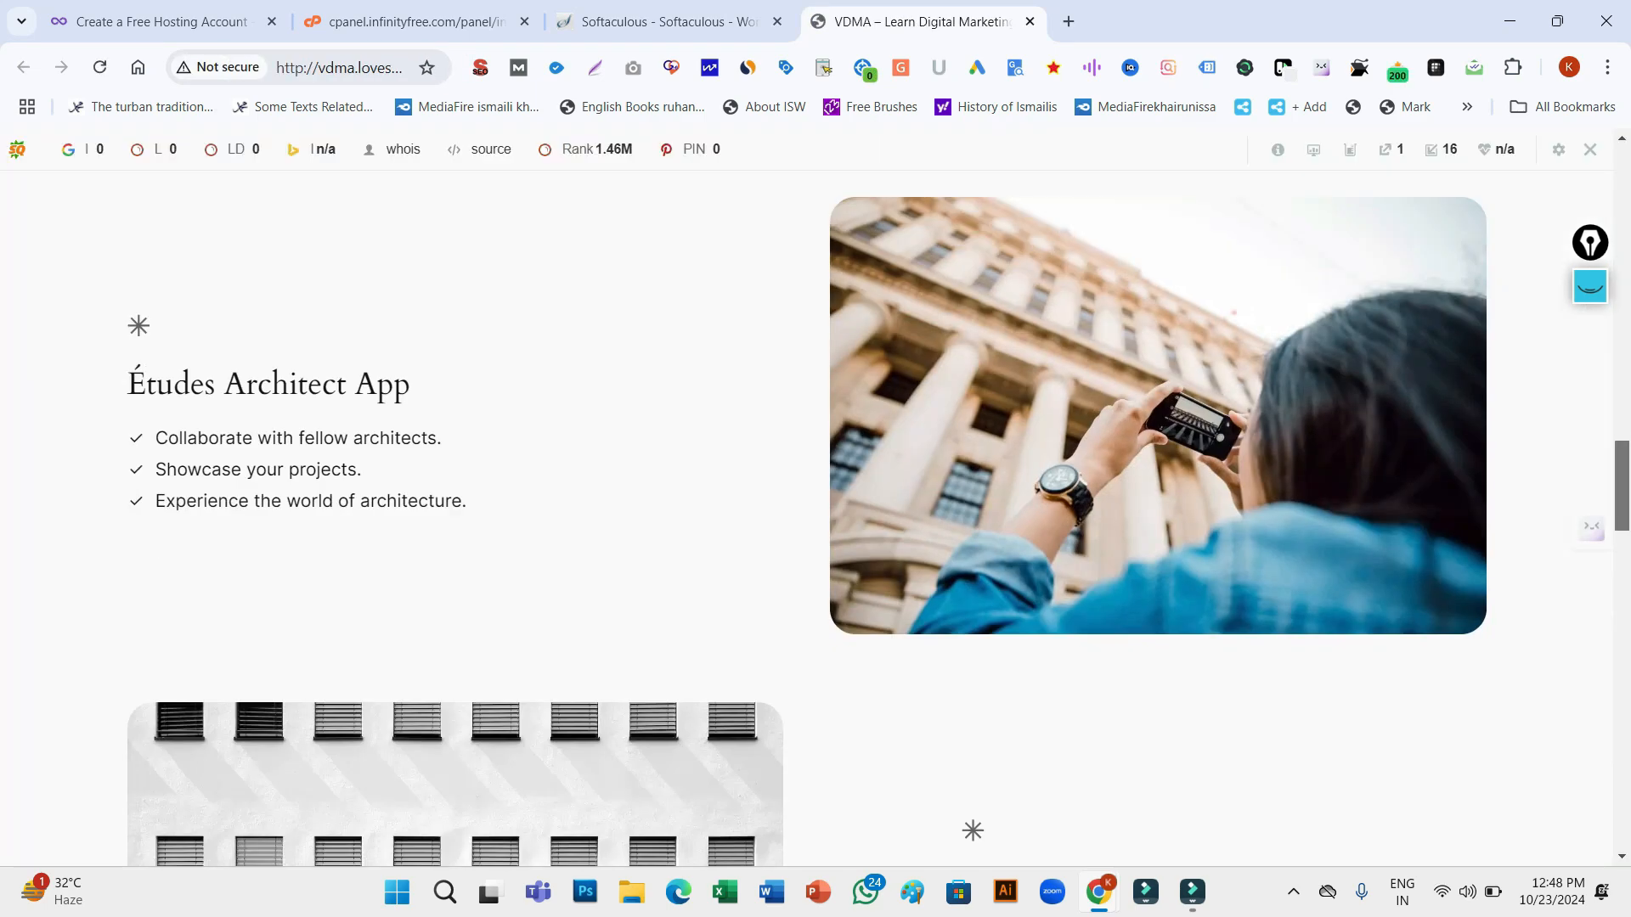
pyautogui.moveTo(1622, 486); pyautogui.dragTo(1622, 191)
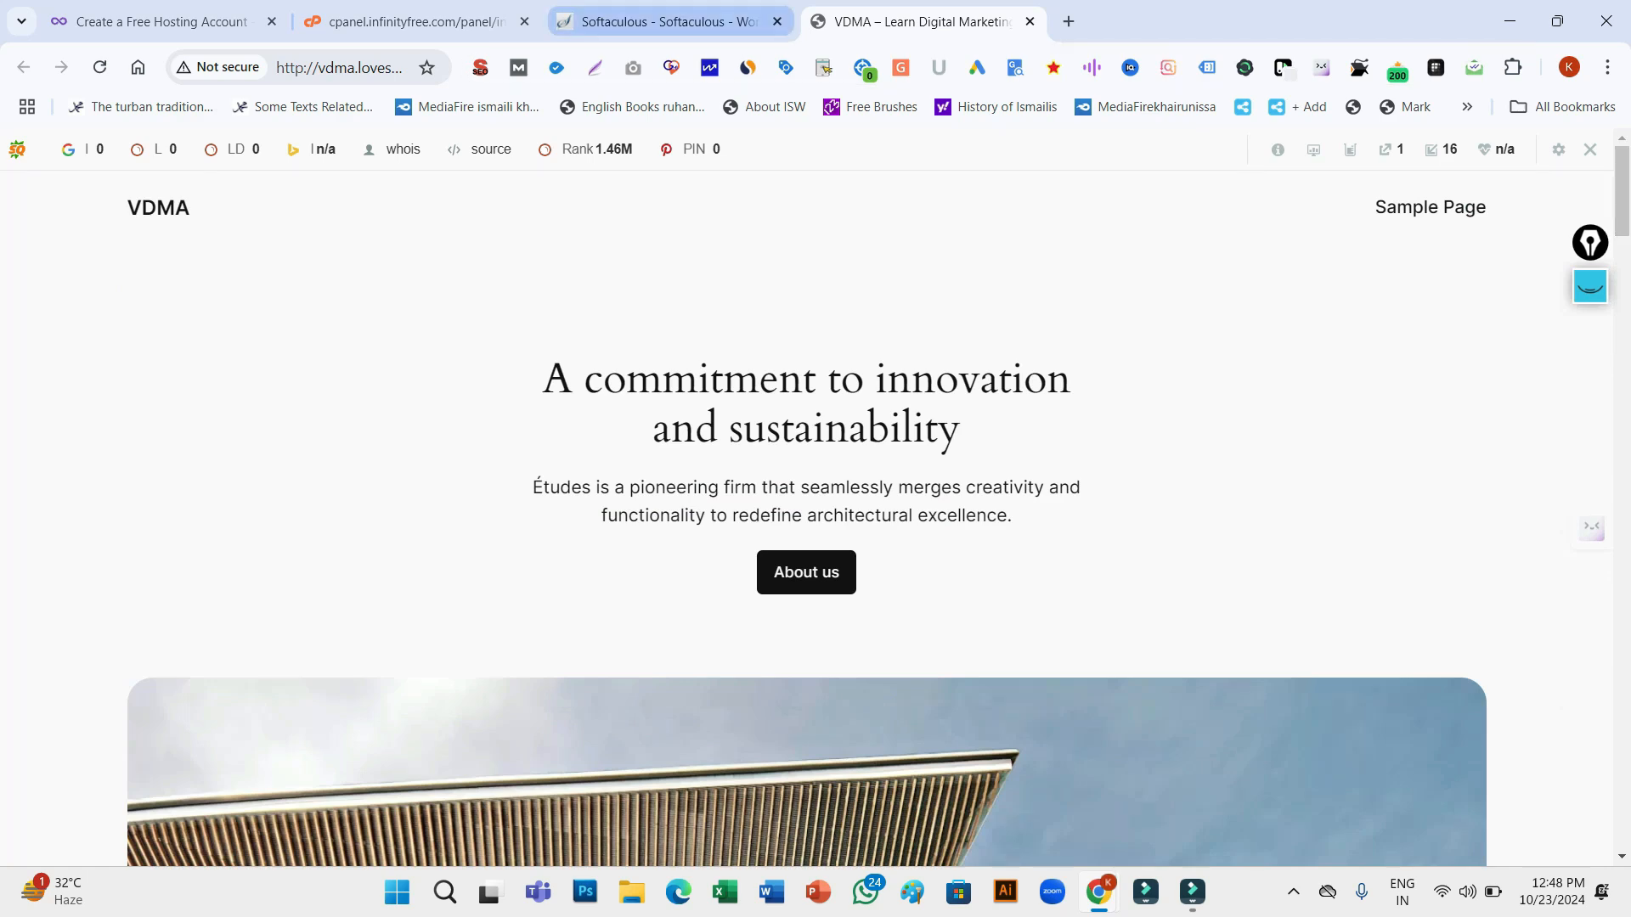
pyautogui.click(667, 21)
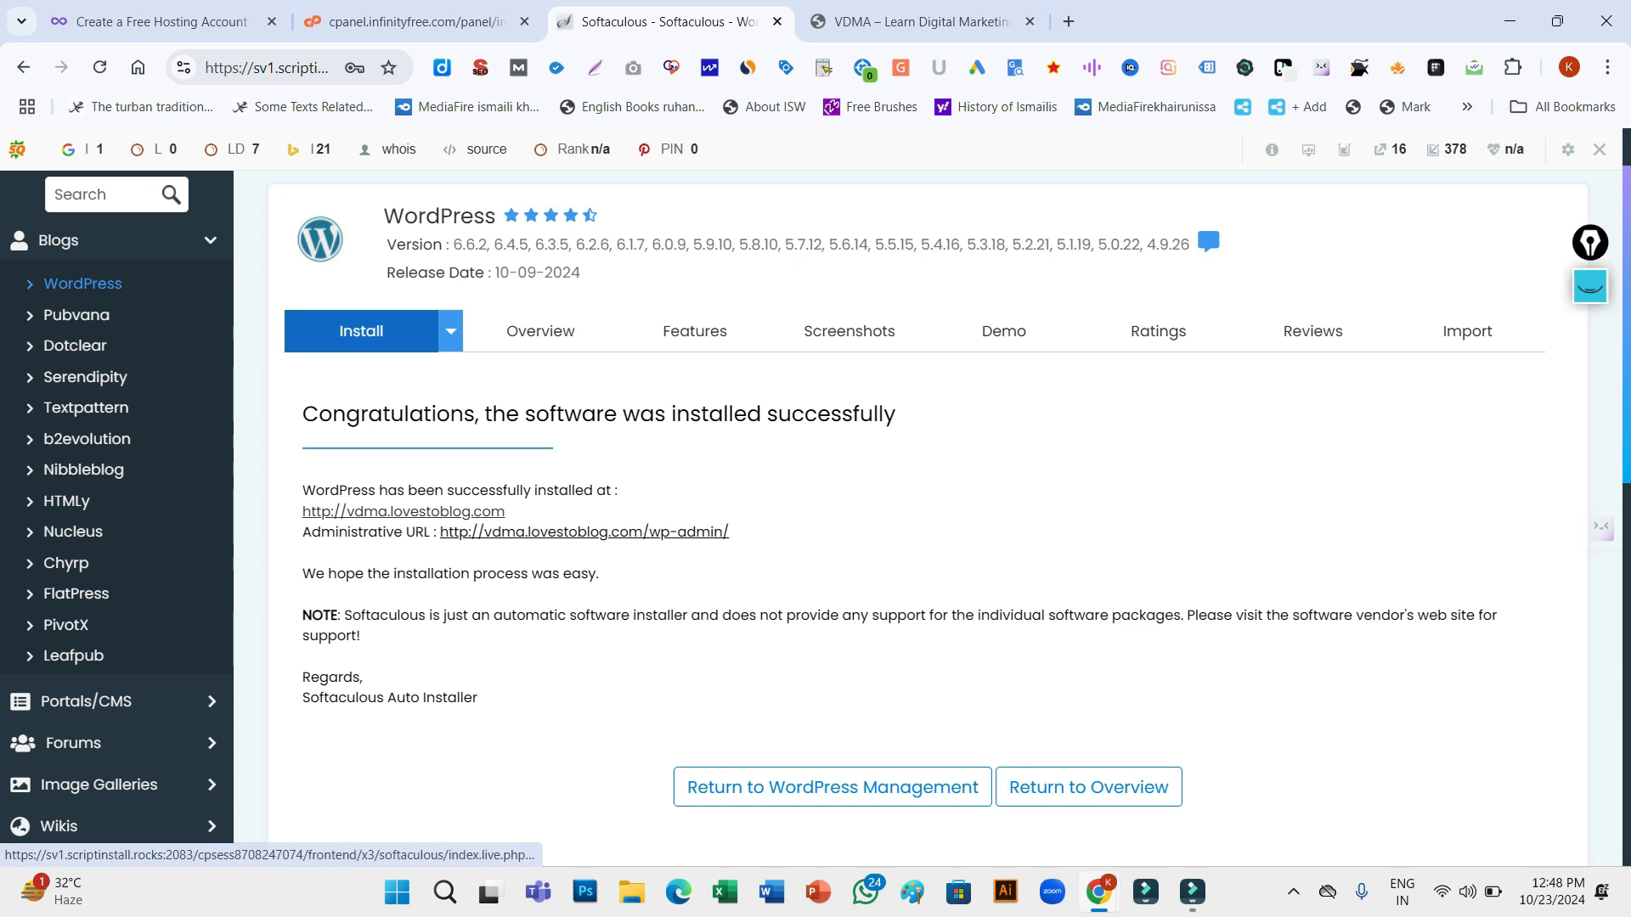
pyautogui.click(561, 532)
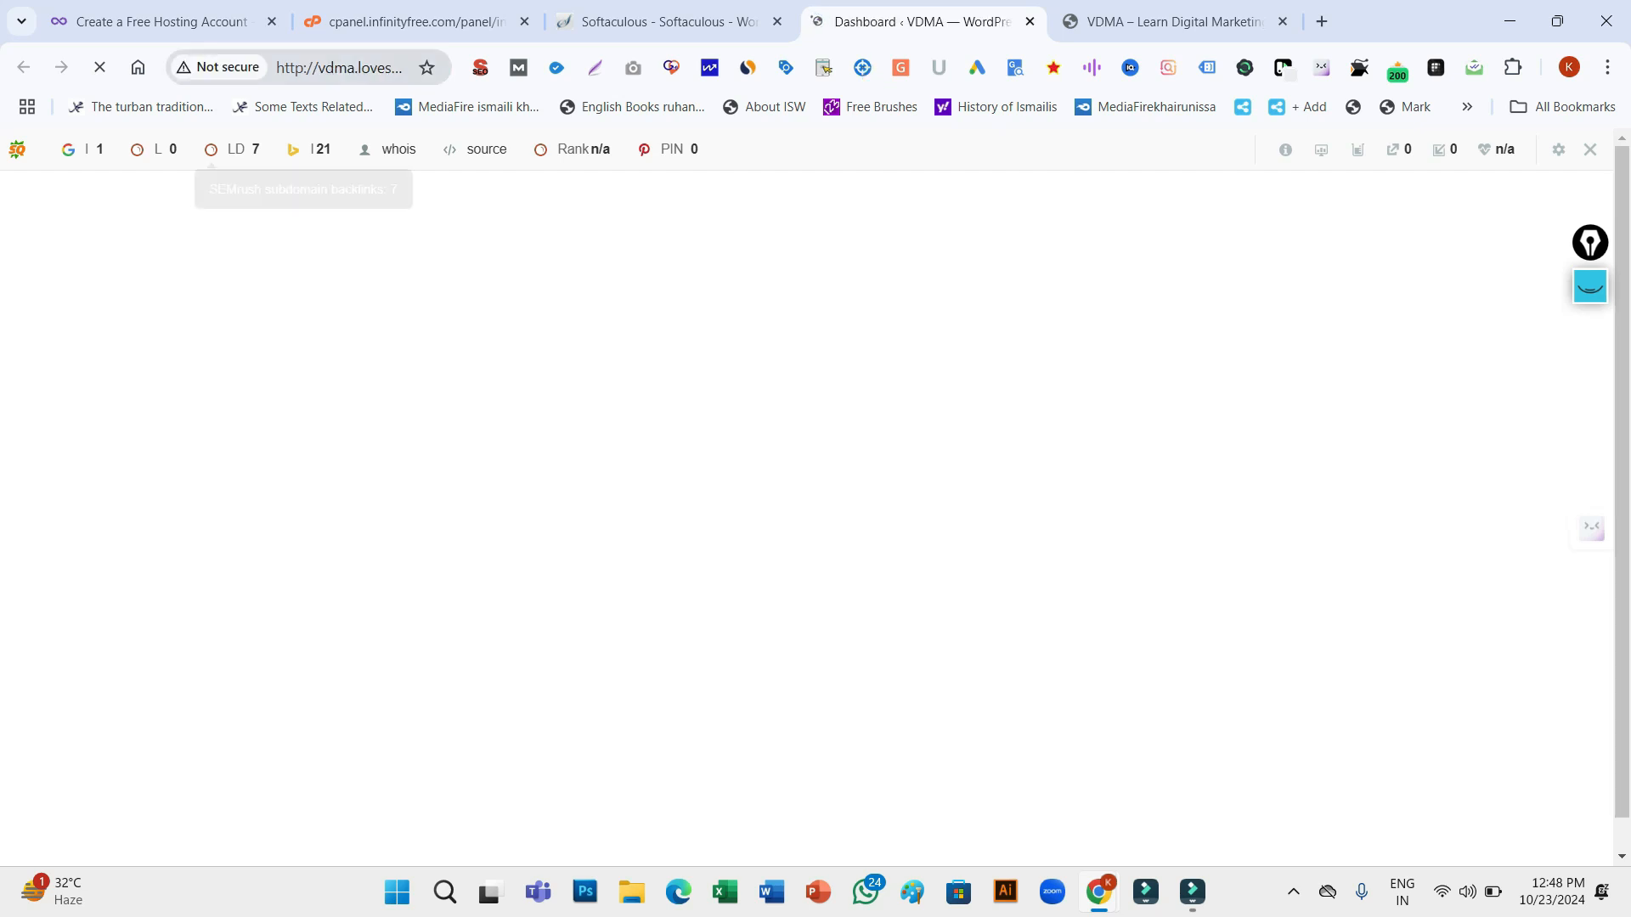
pyautogui.click(314, 67)
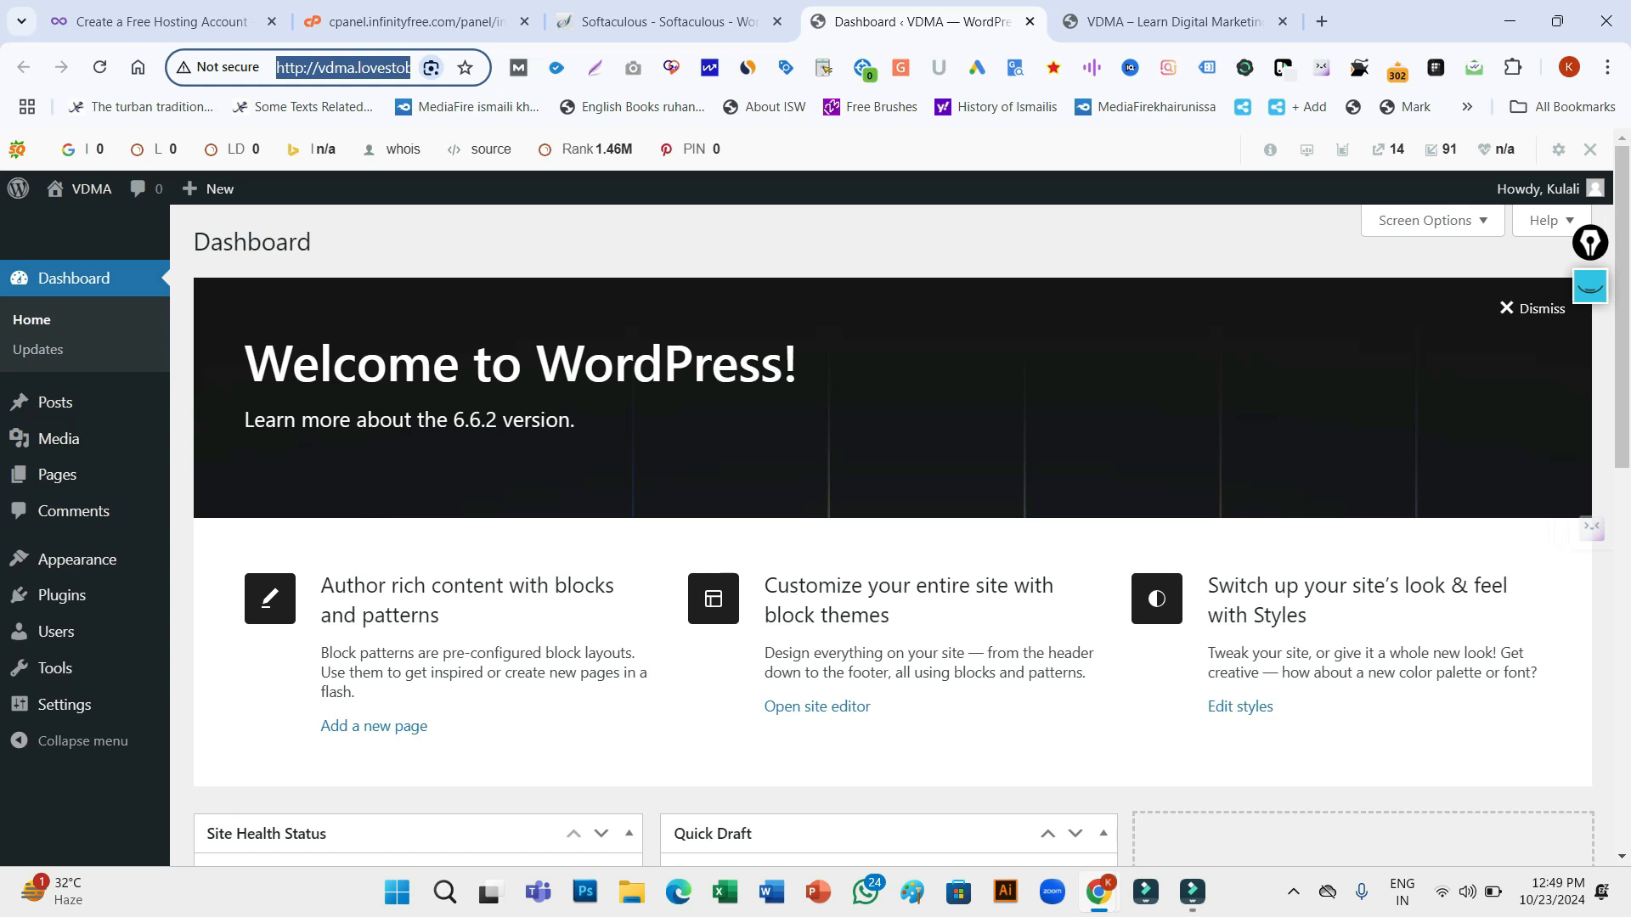
pyautogui.click(772, 892)
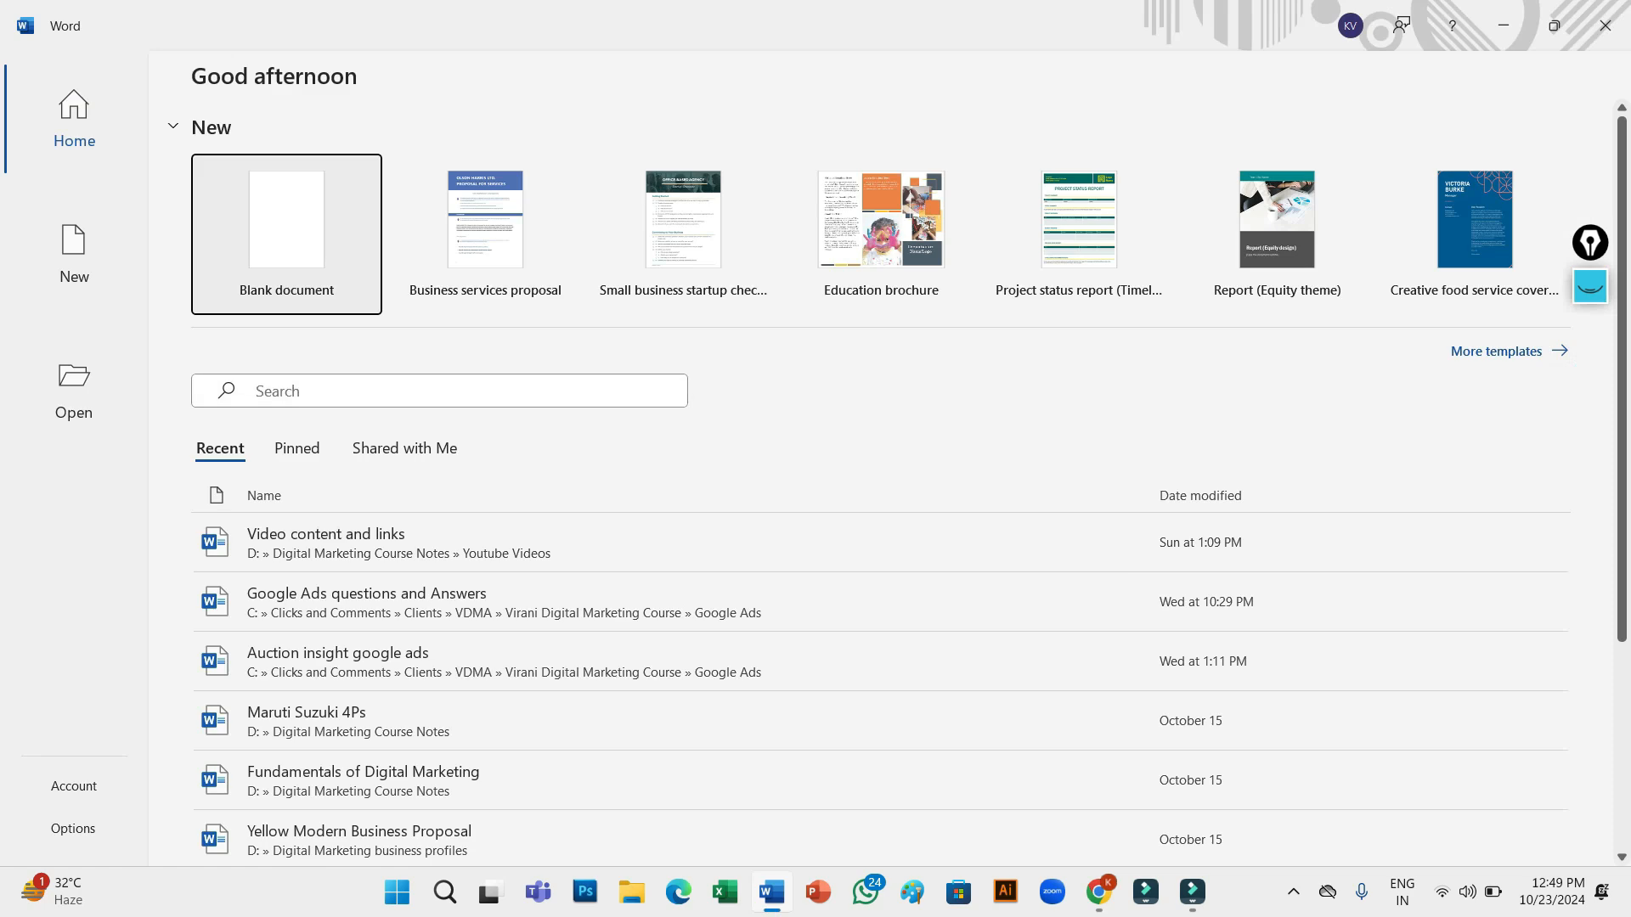
pyautogui.click(286, 229)
pyautogui.write('http://vdma.lovestoblog.com/wp-admin/')
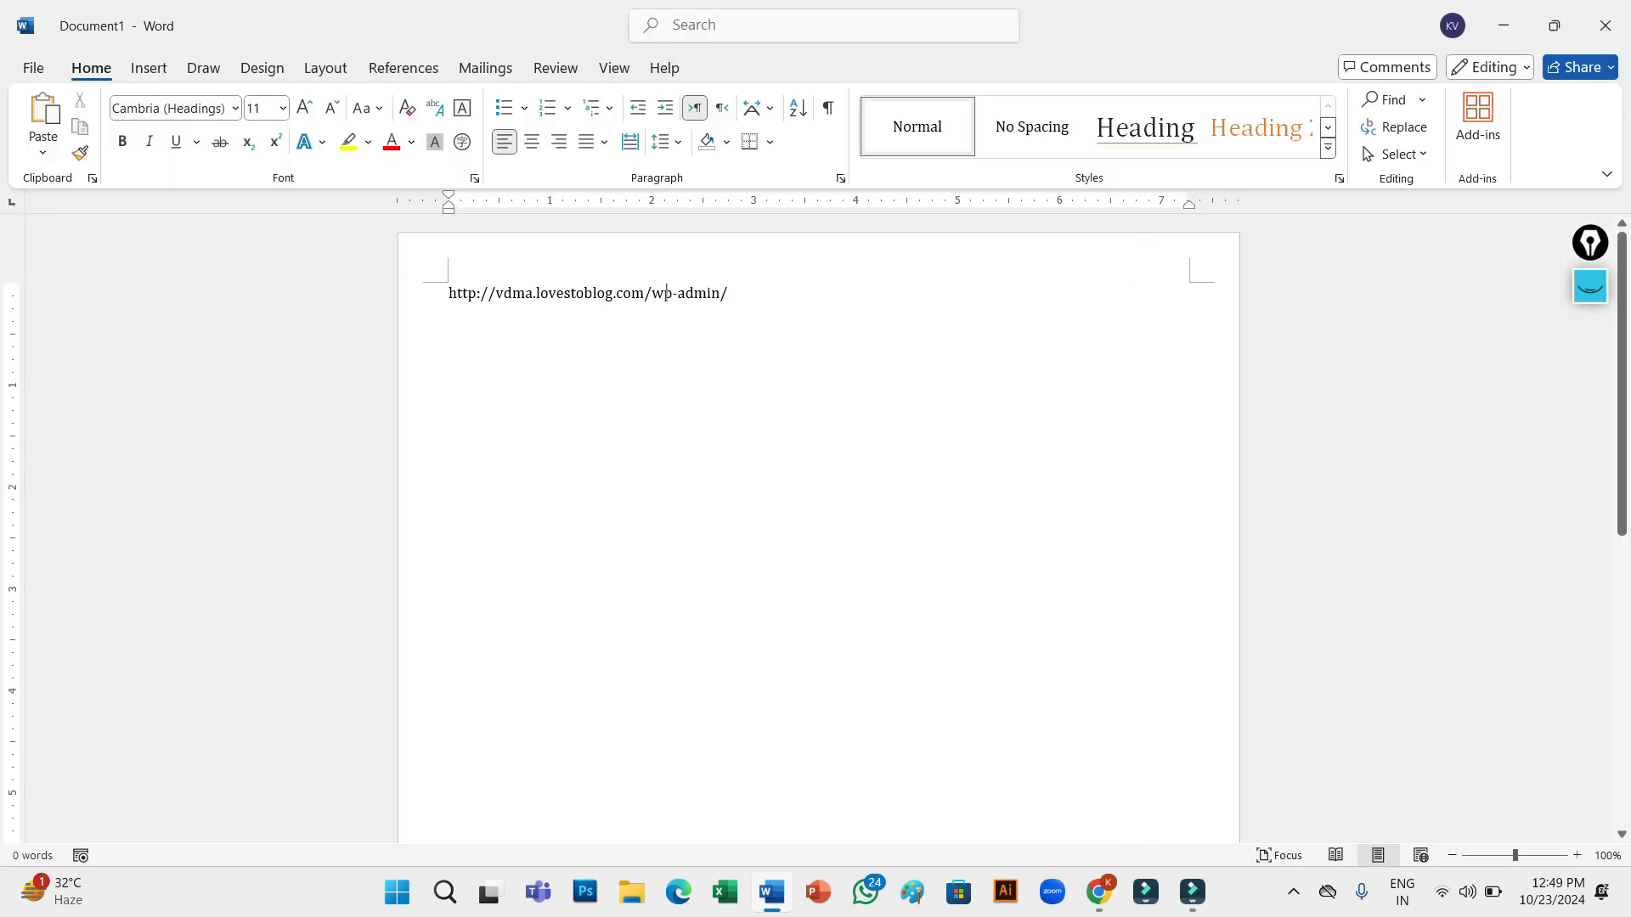
pyautogui.hotkey('alt', 'Tab')
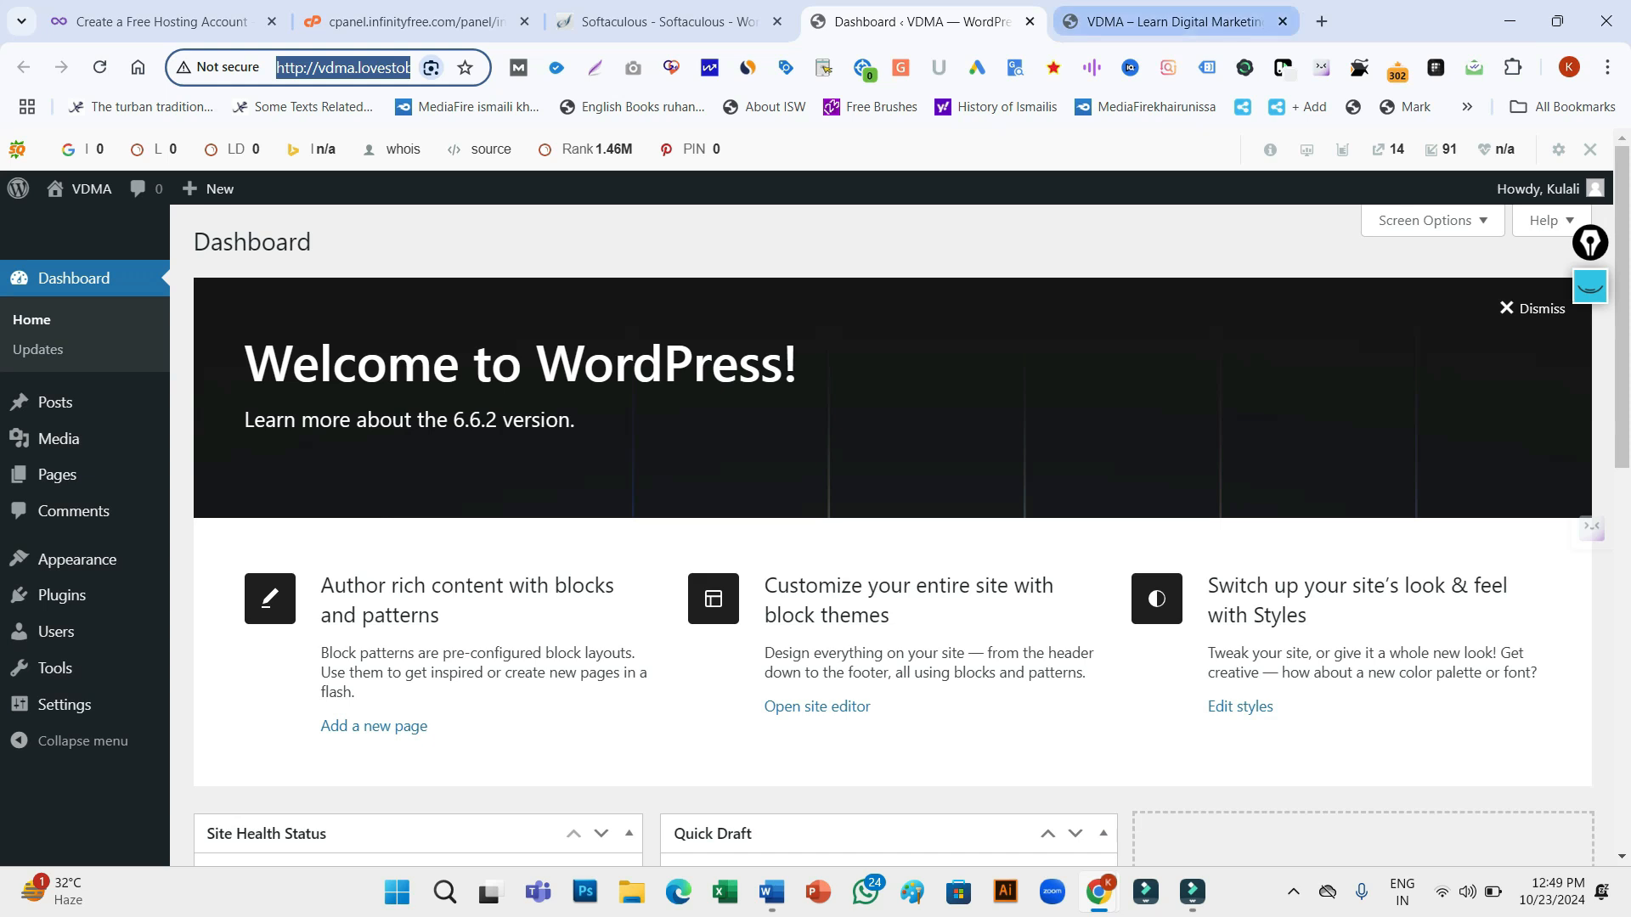
# Close the public VDMA site page and look through the themes installed in WordPress
pyautogui.click(1283, 22)
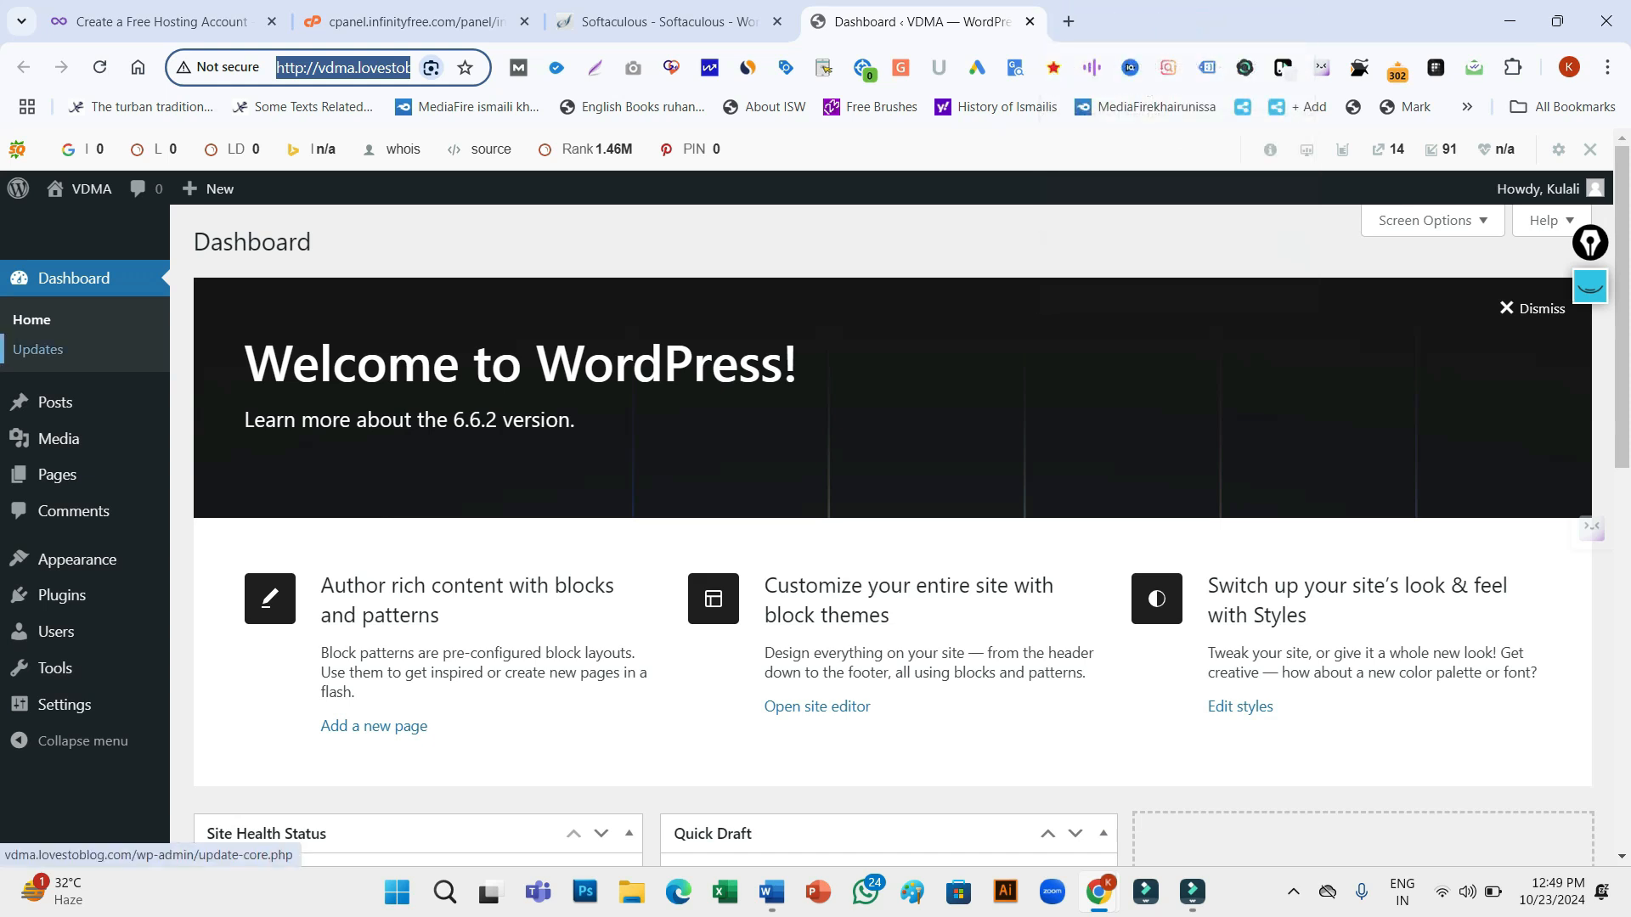
pyautogui.moveTo(55, 404)
pyautogui.moveTo(77, 559)
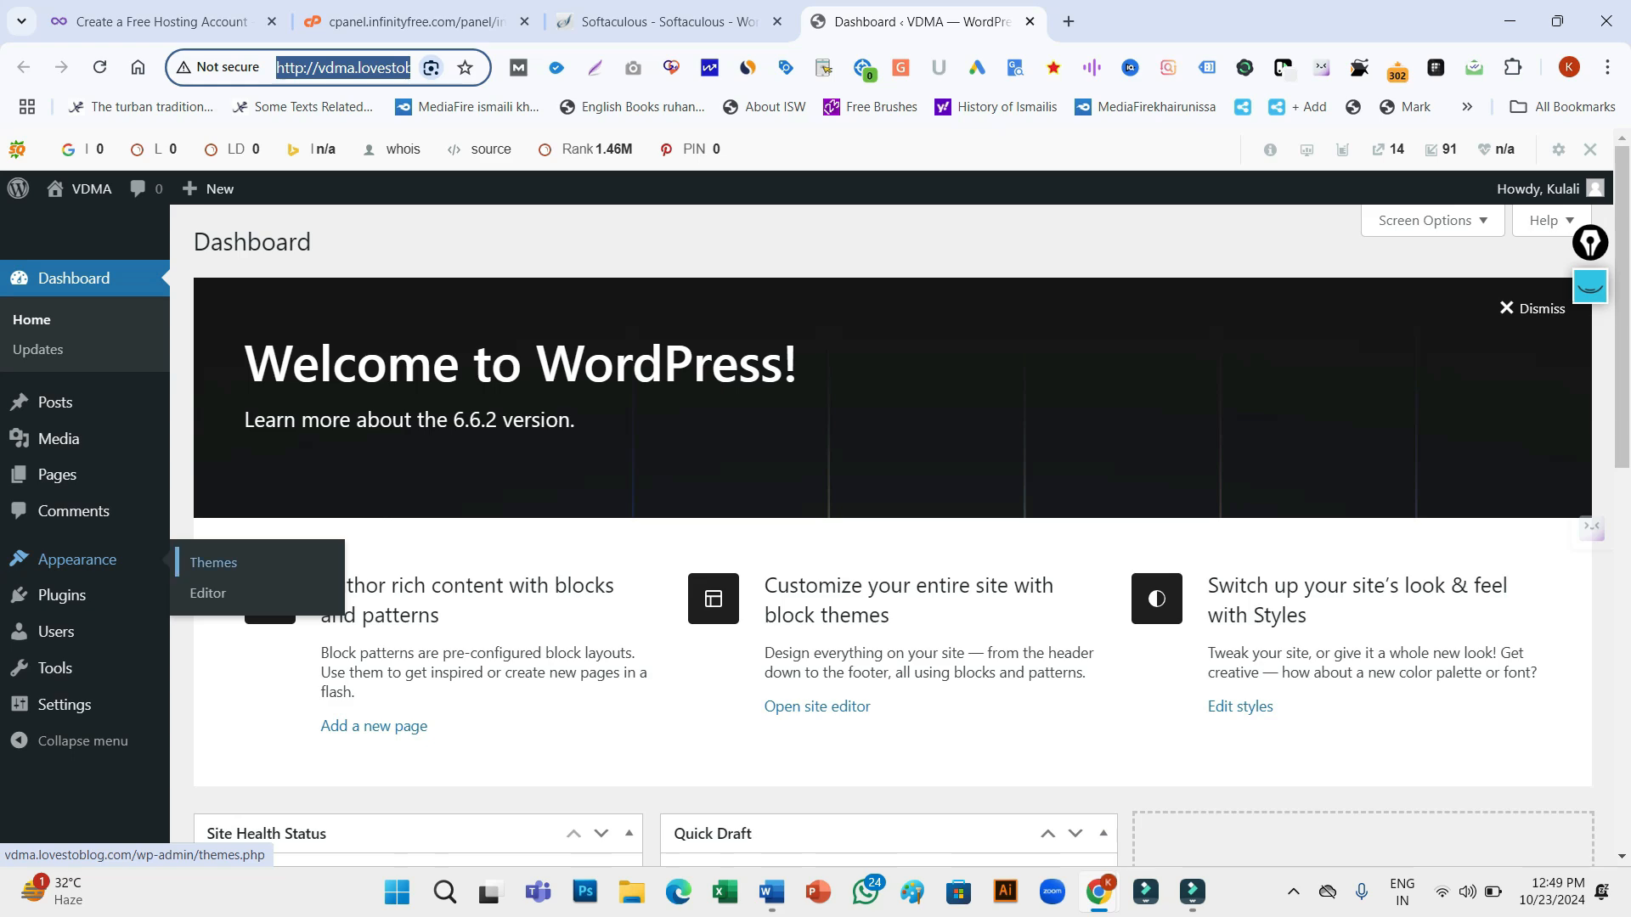
pyautogui.click(213, 563)
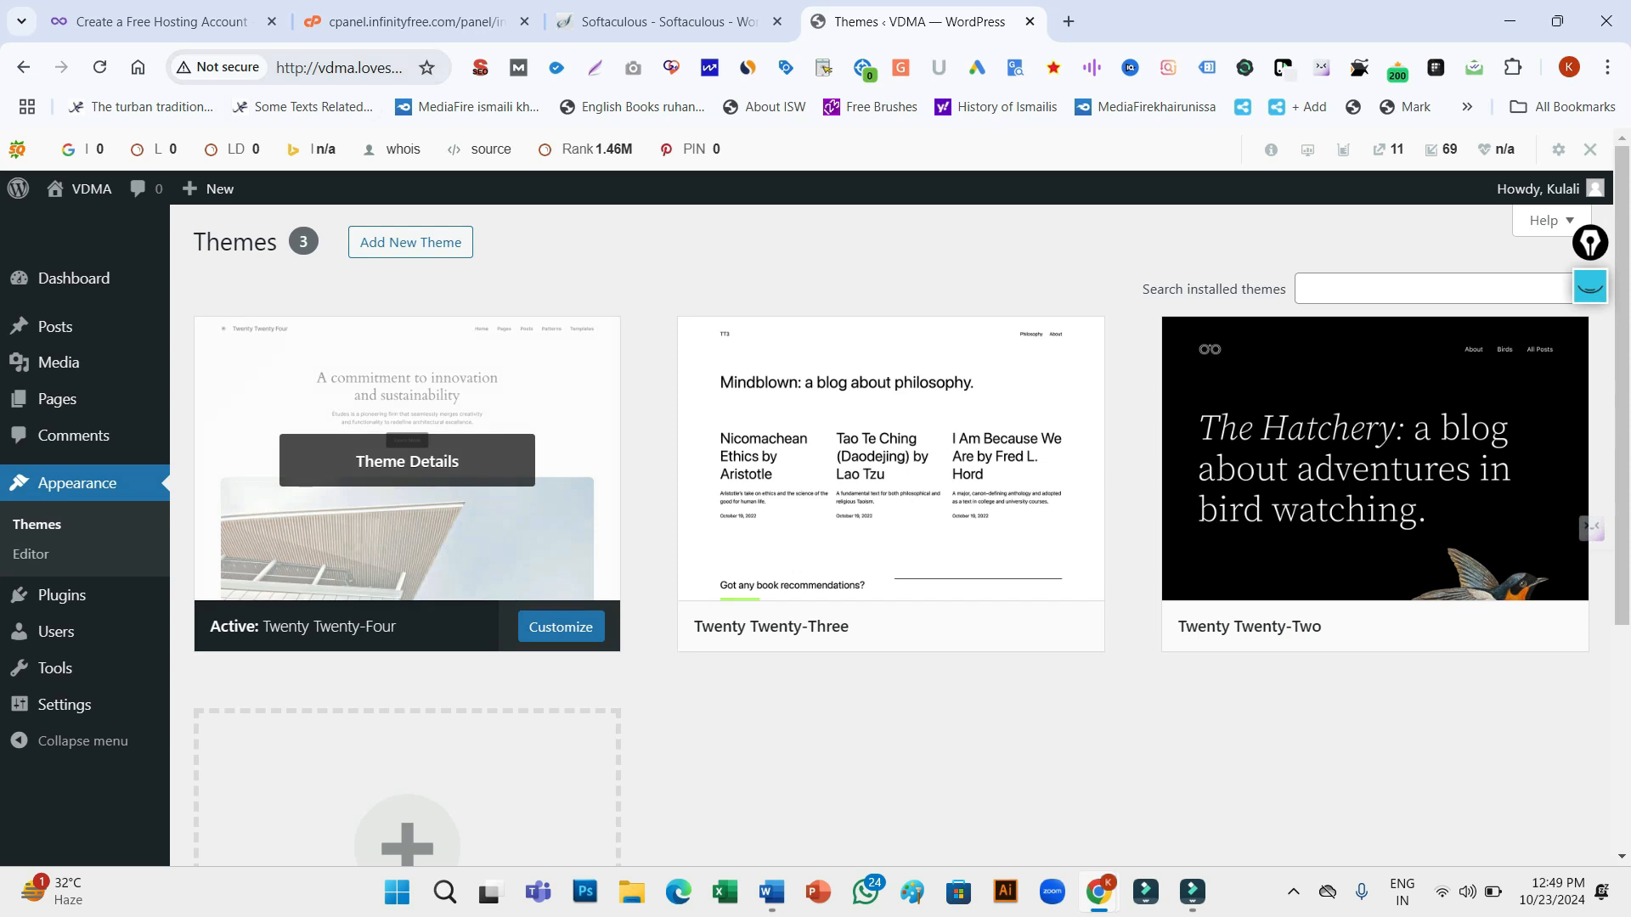
pyautogui.scroll(-3, 892, 544)
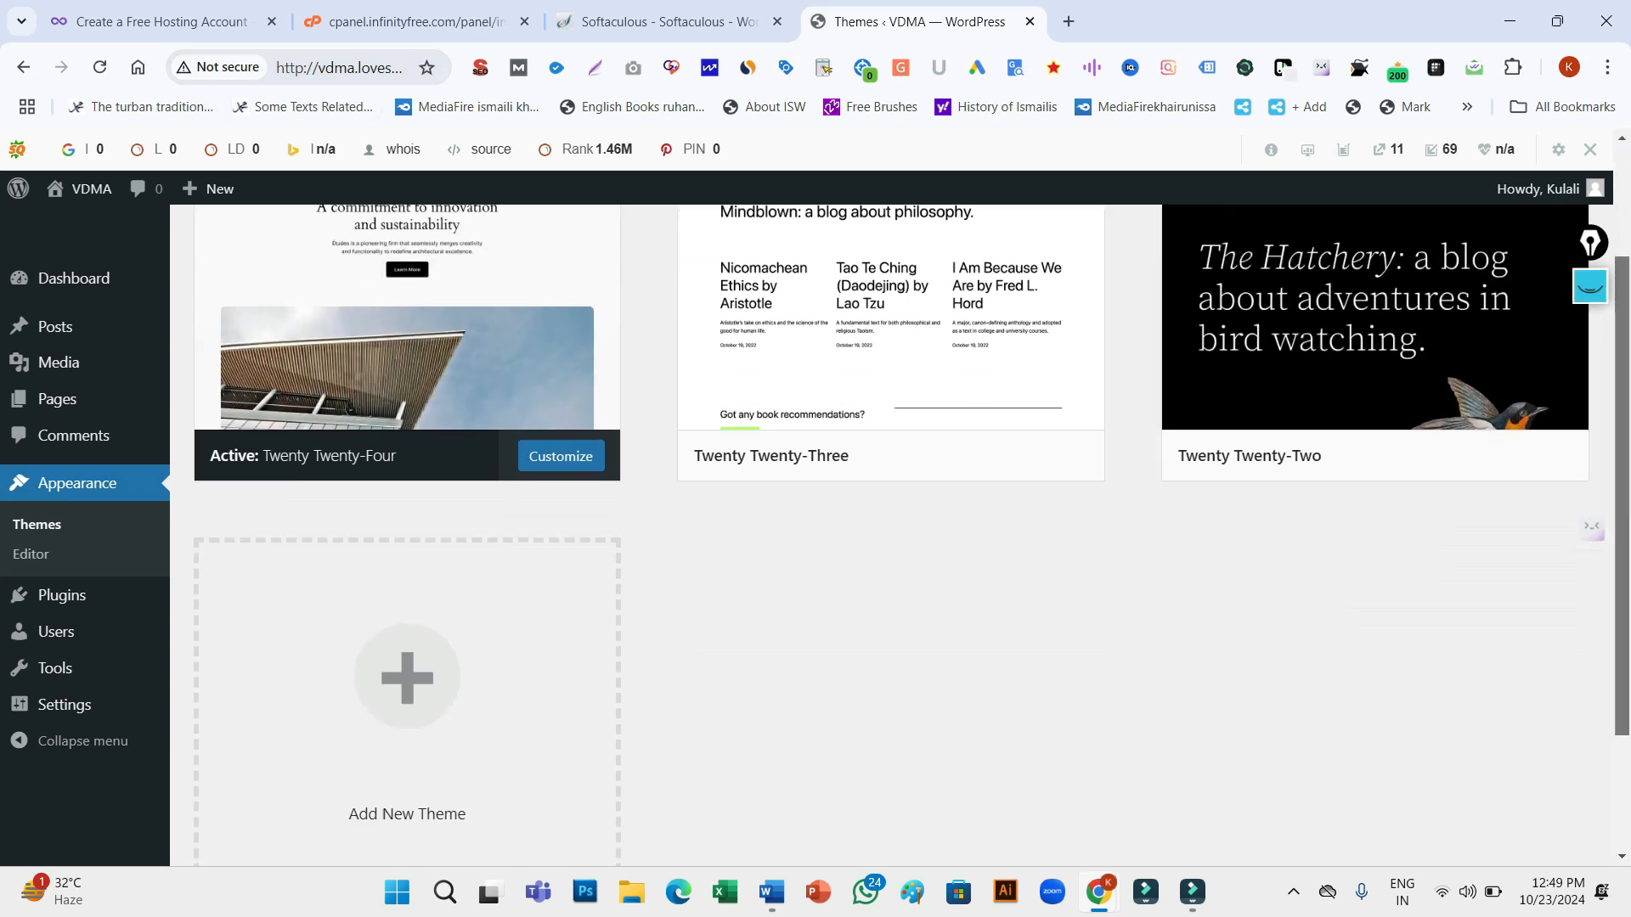
pyautogui.scroll(3, 1376, 459)
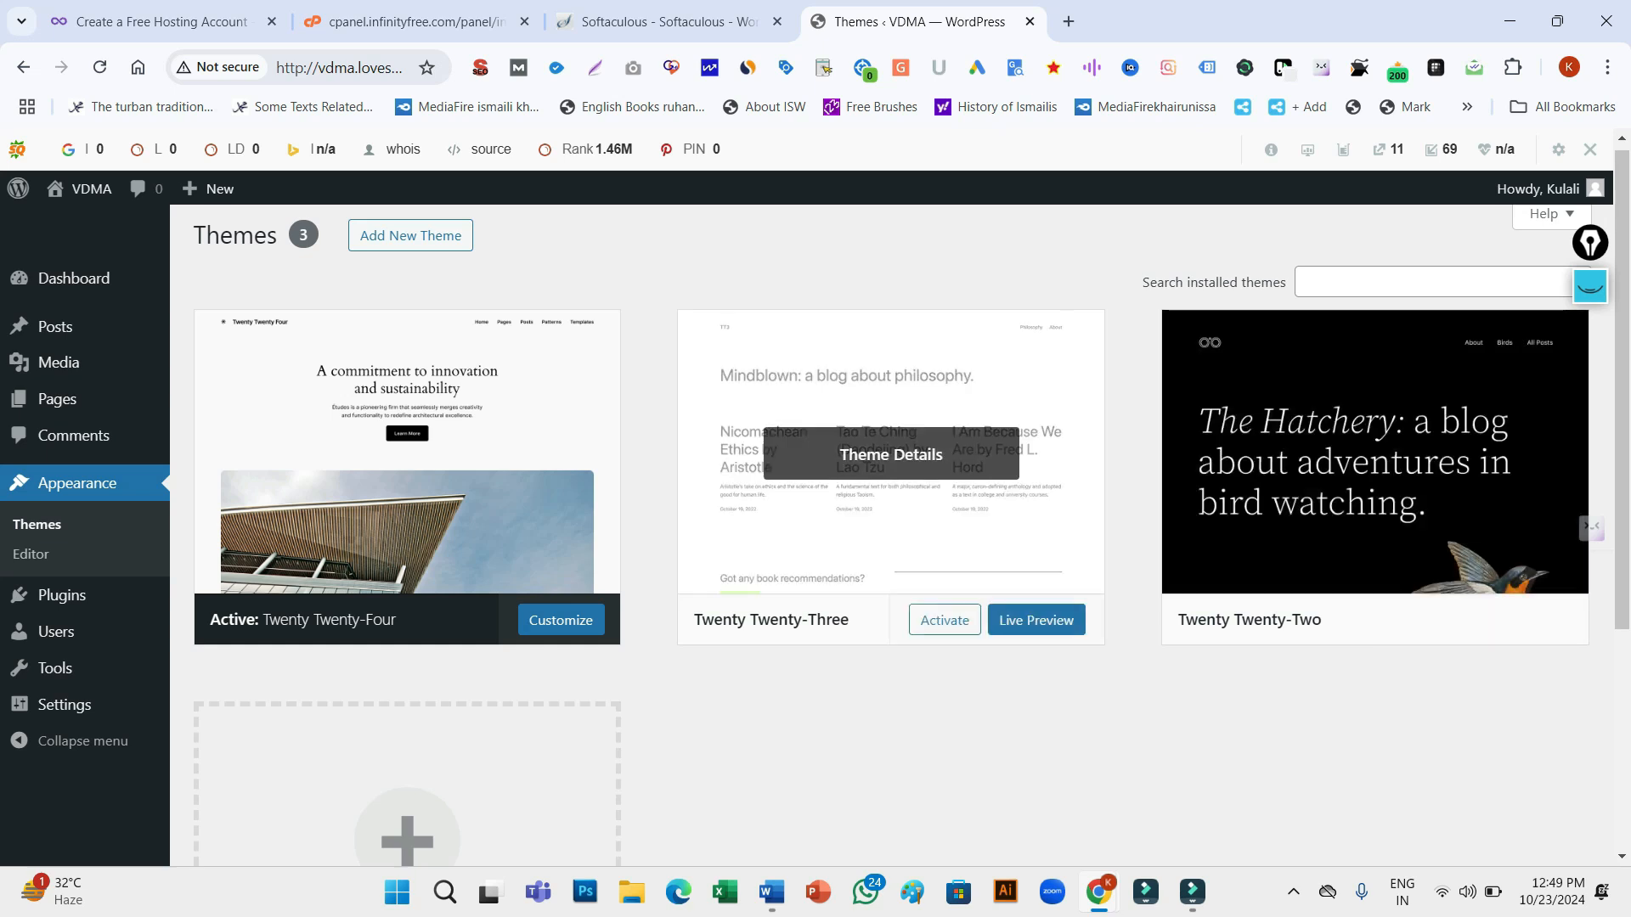
# Browse the new themes available to add and preview Kadence and OceanWP, closing each preview
pyautogui.click(411, 236)
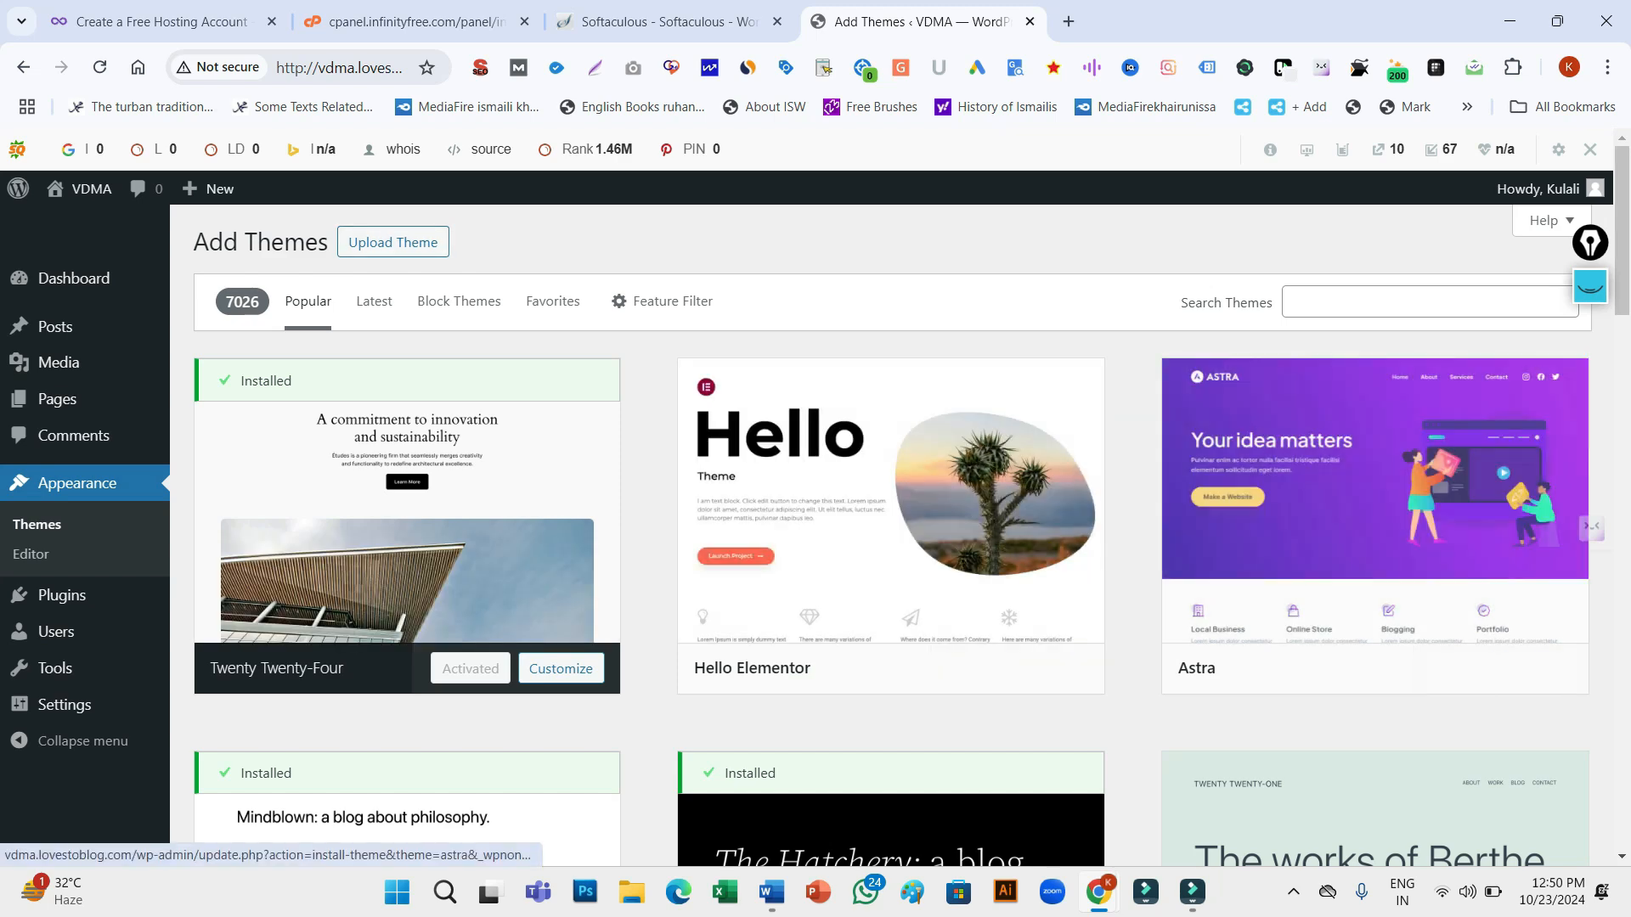
pyautogui.scroll(-2, 892, 535)
pyautogui.scroll(-5, 901, 535)
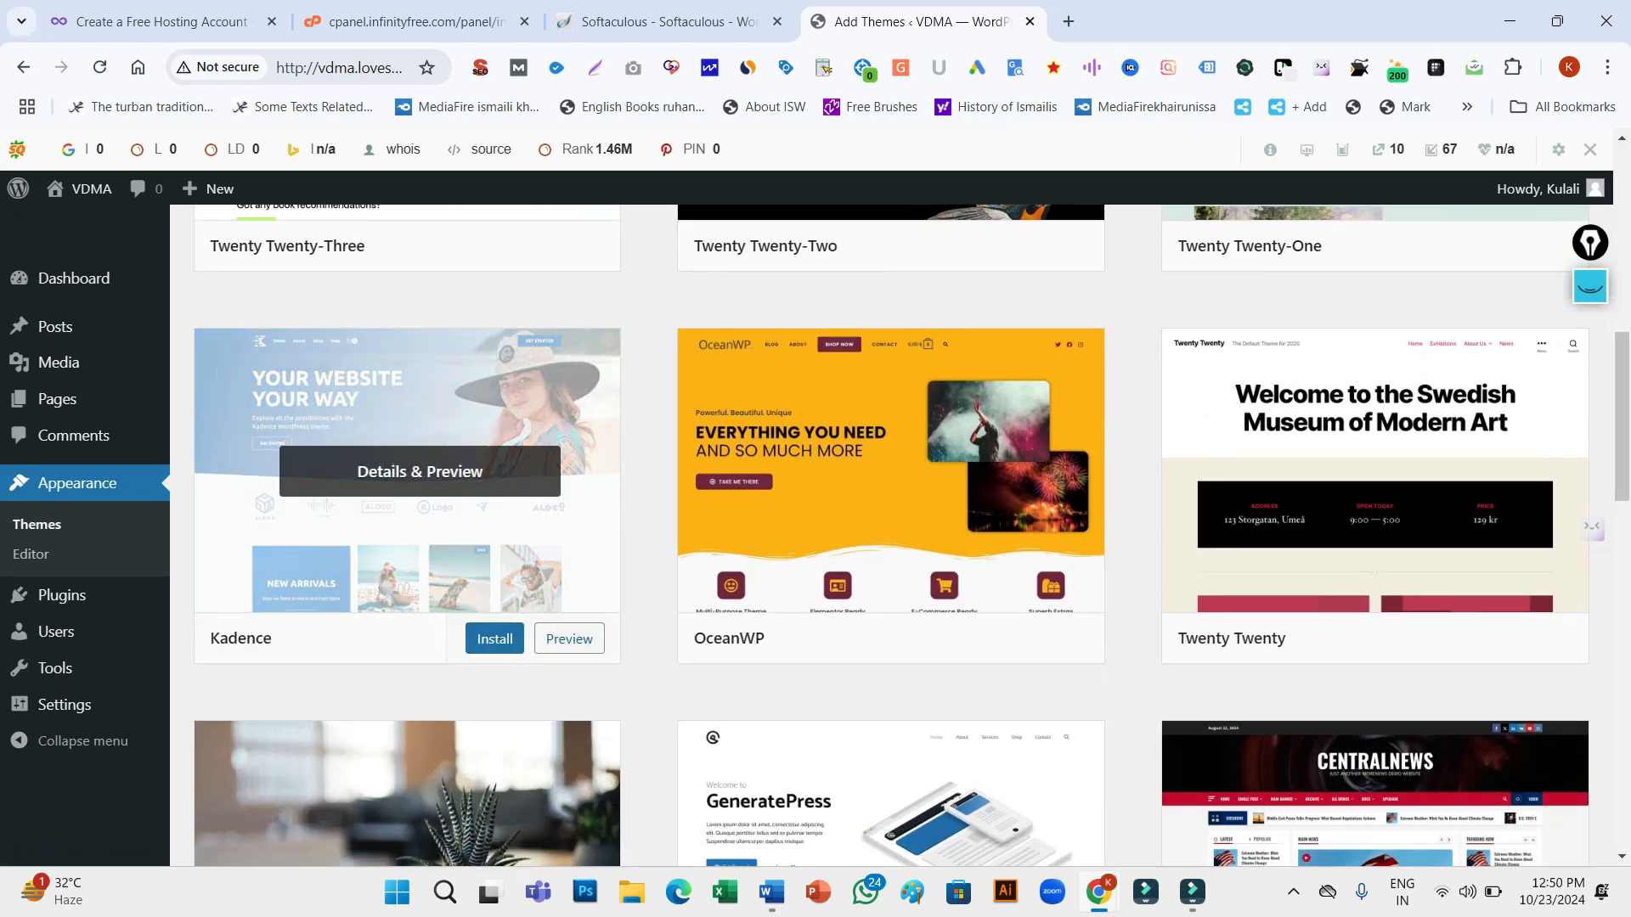
pyautogui.click(570, 639)
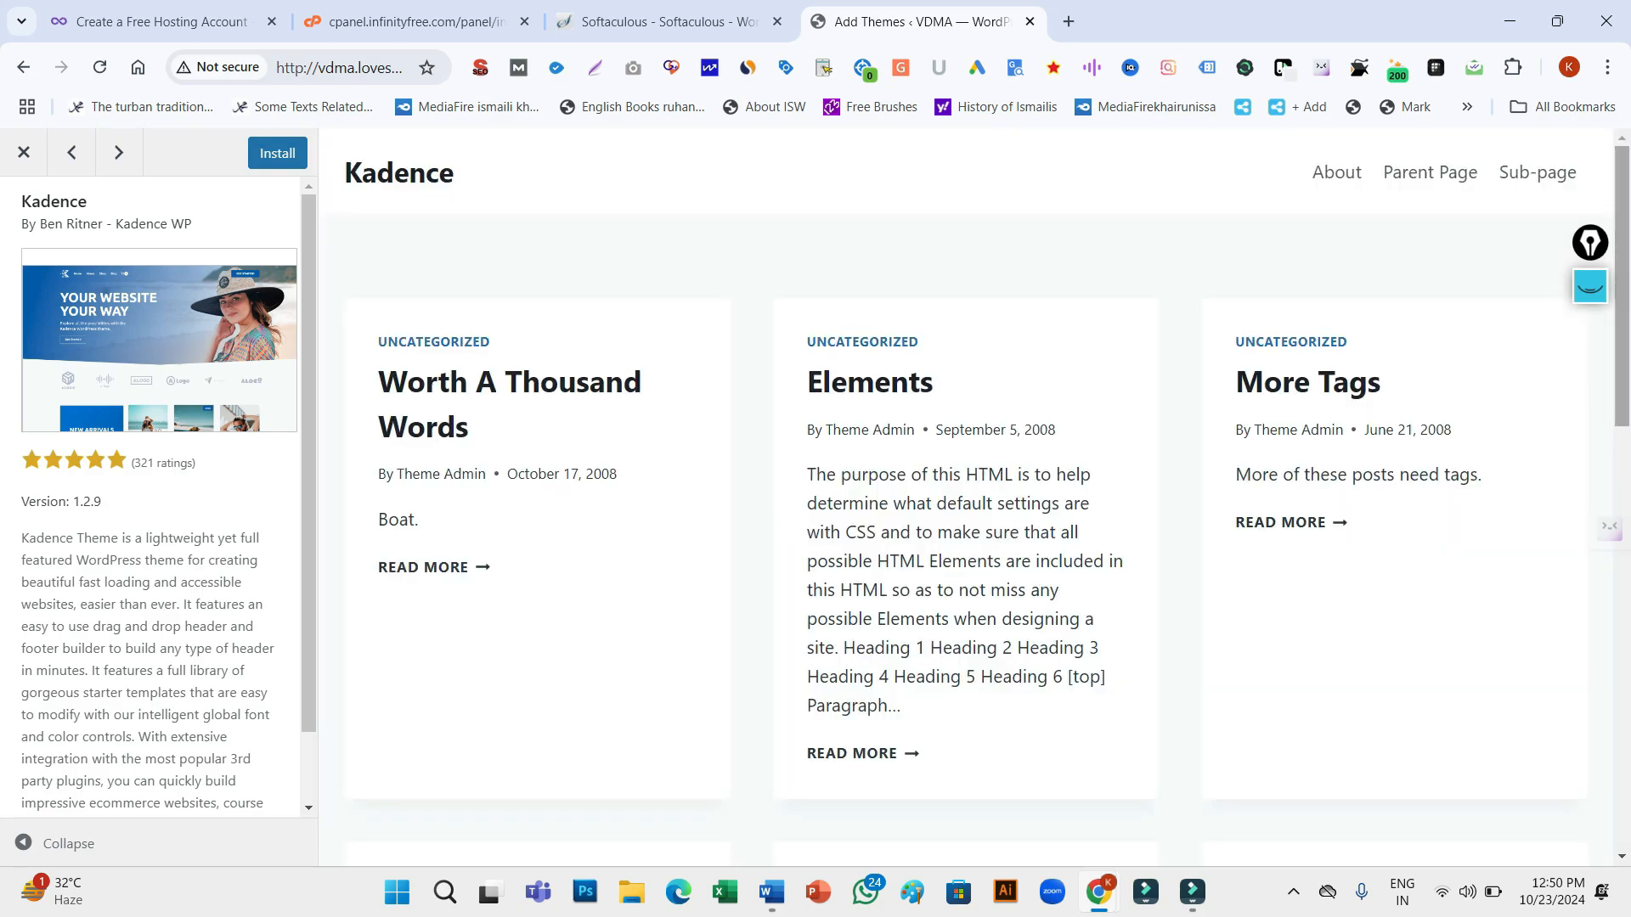
pyautogui.scroll(-7, 985, 501)
pyautogui.scroll(-2, 985, 501)
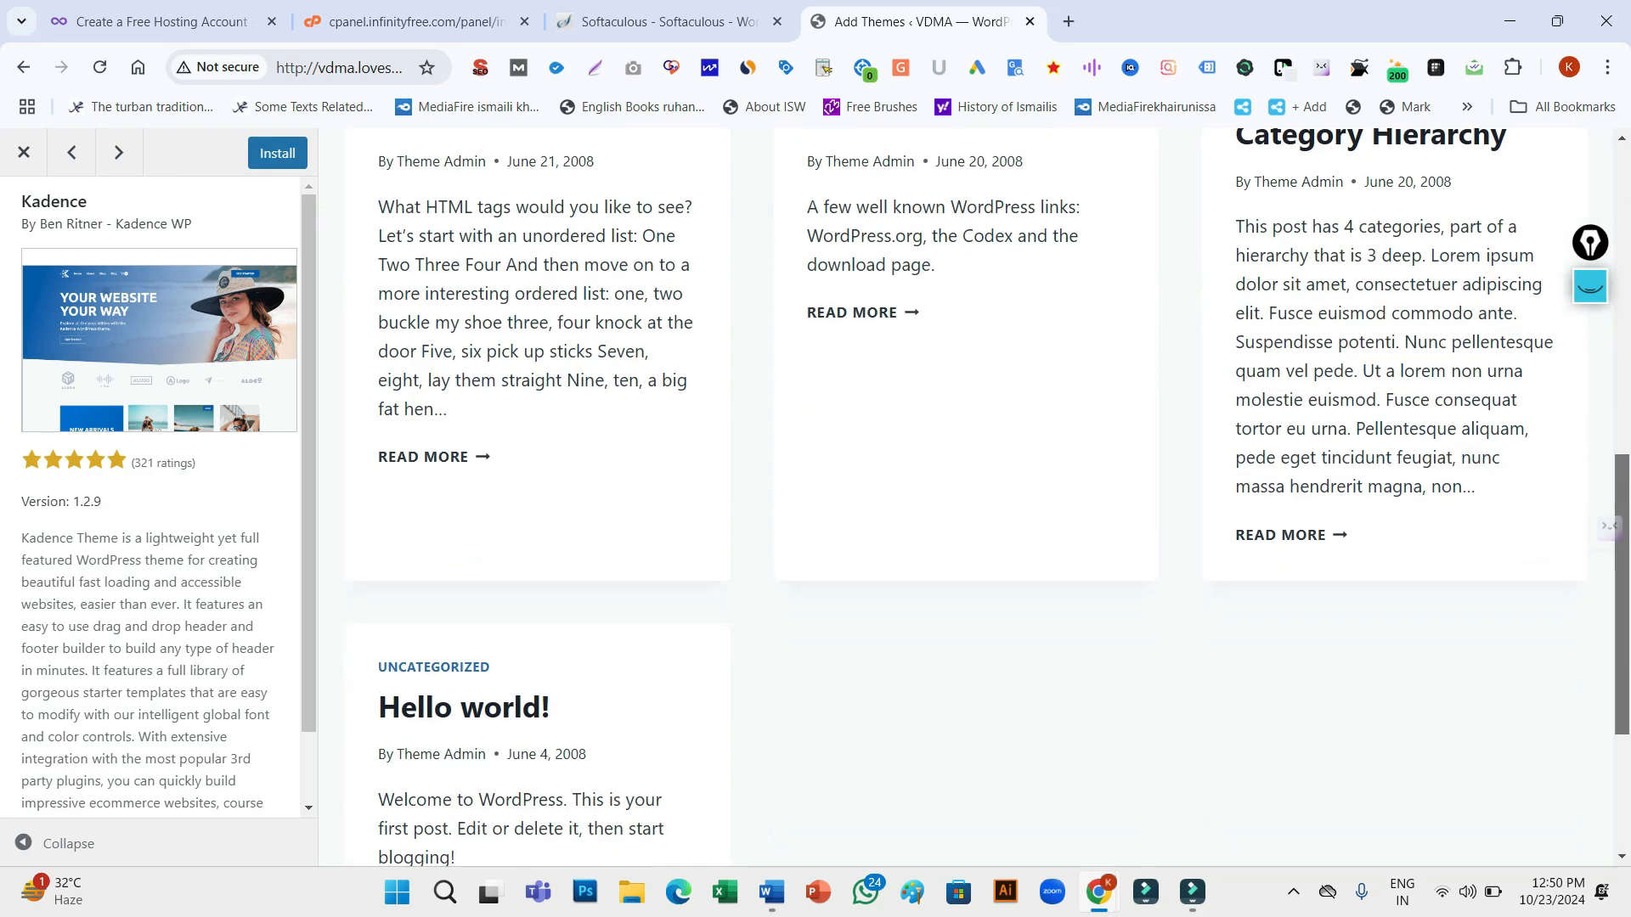
pyautogui.scroll(4, 986, 501)
pyautogui.scroll(-7, 986, 501)
pyautogui.scroll(13, 985, 501)
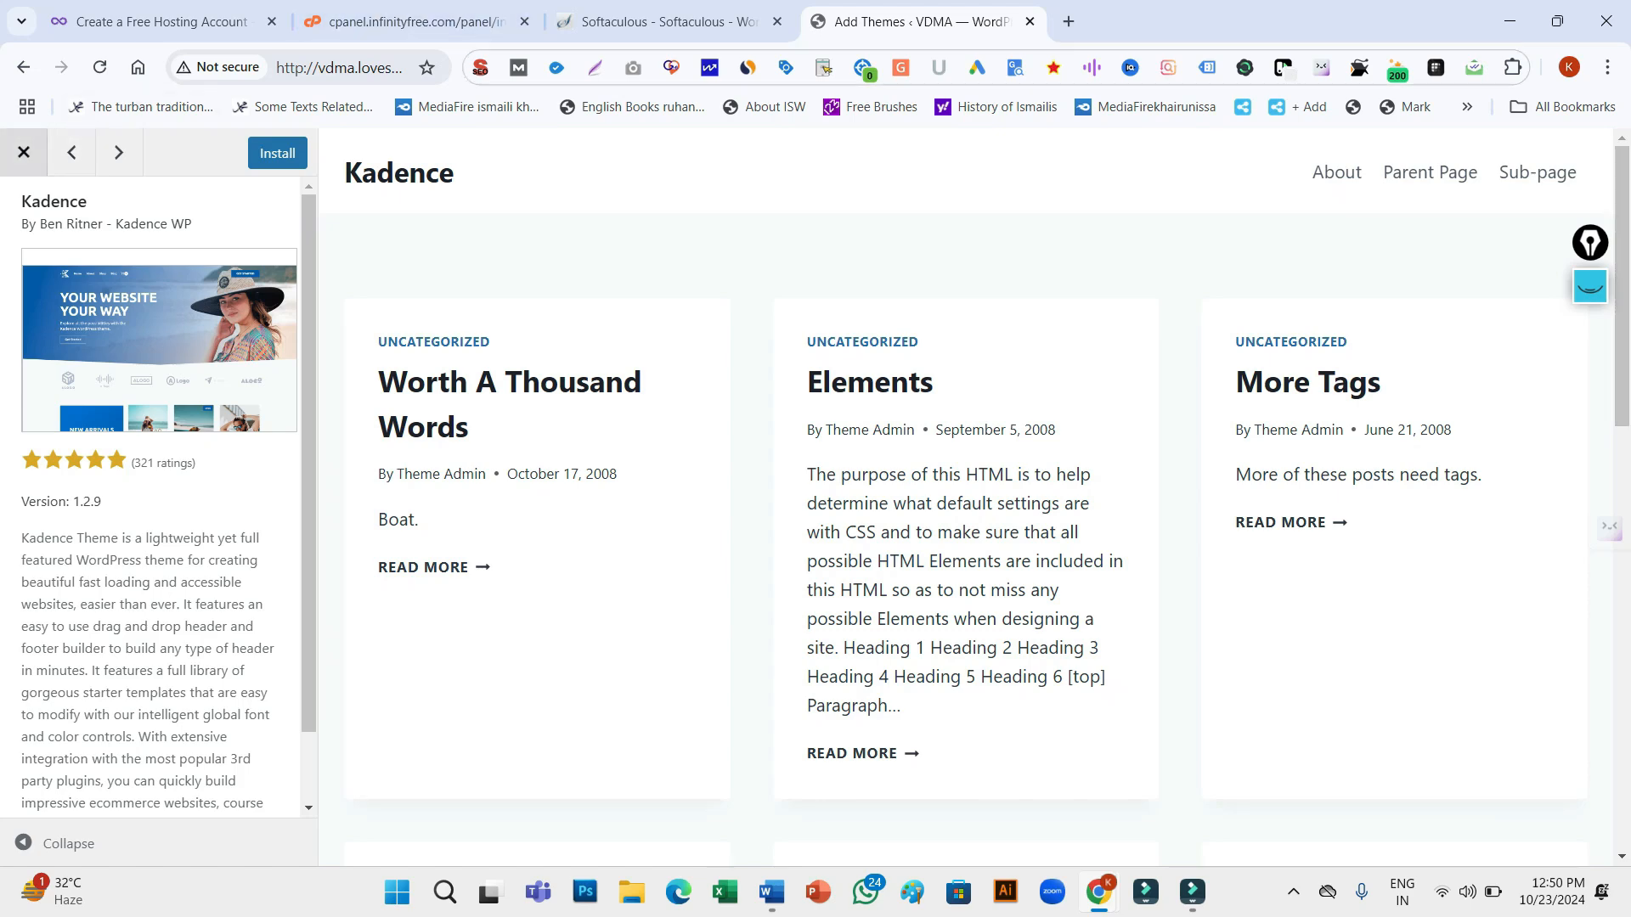
pyautogui.click(24, 152)
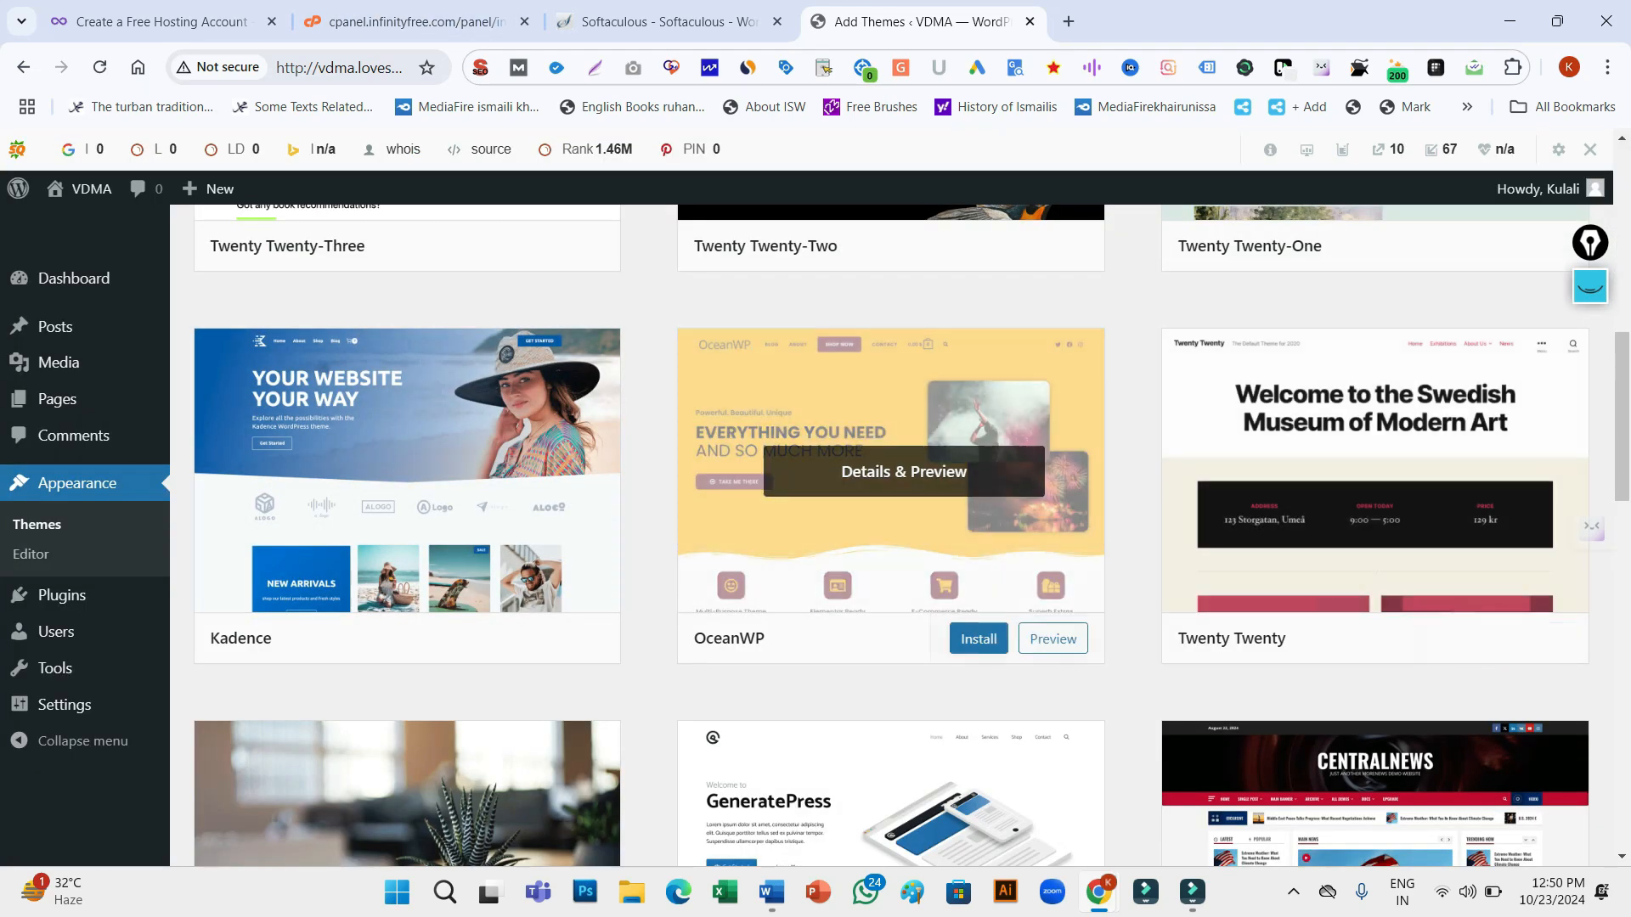
pyautogui.click(1054, 639)
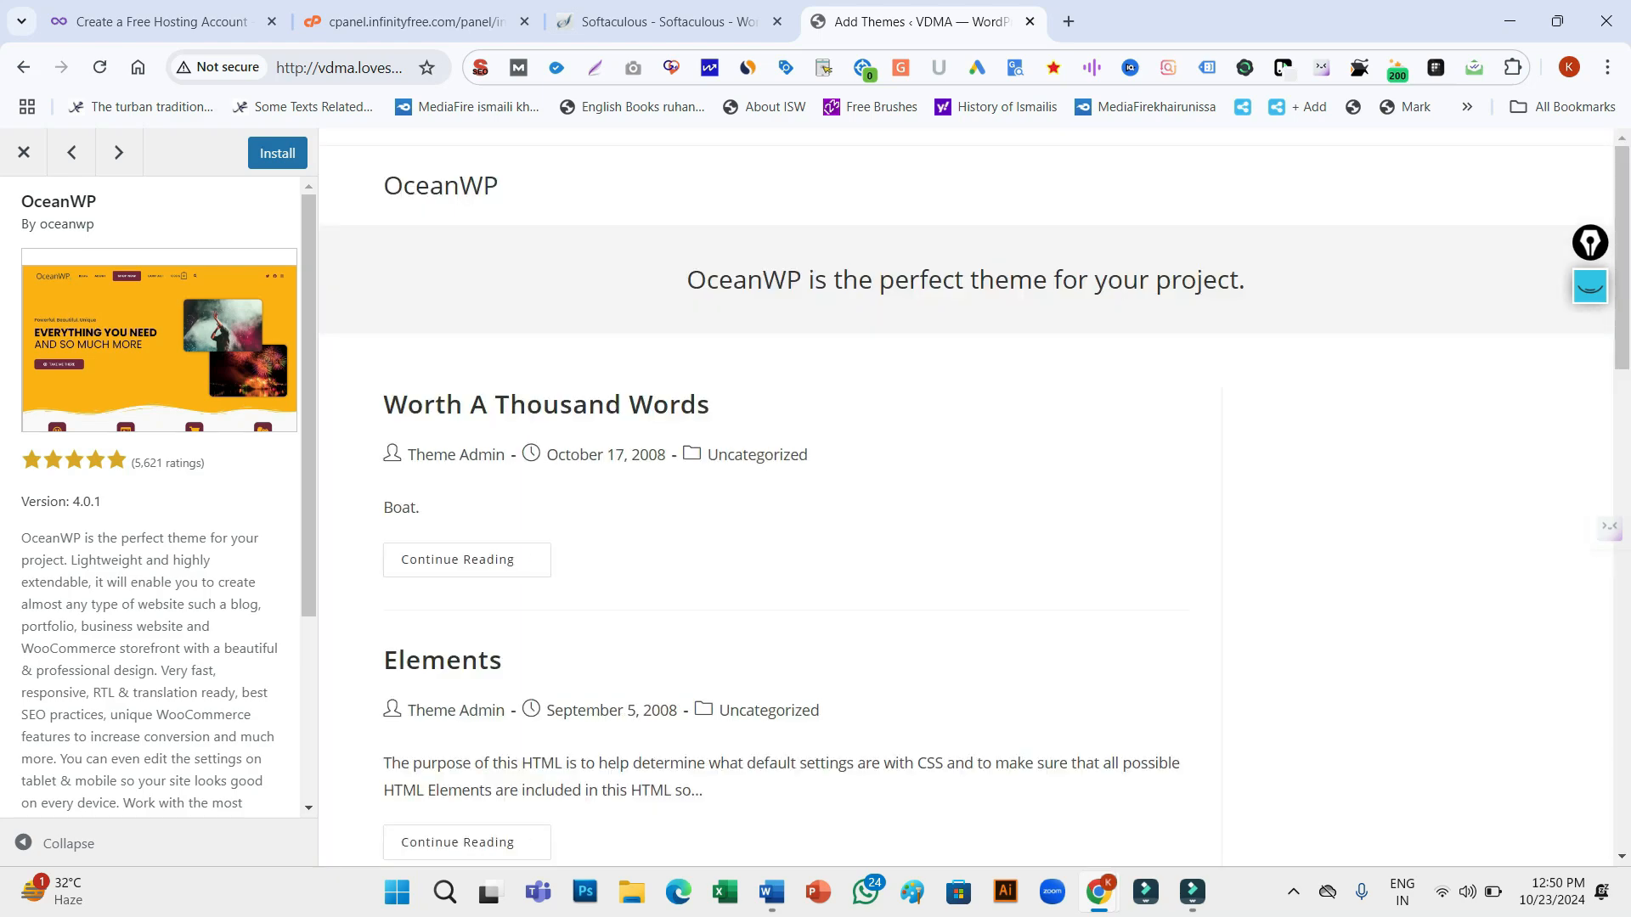
pyautogui.click(24, 152)
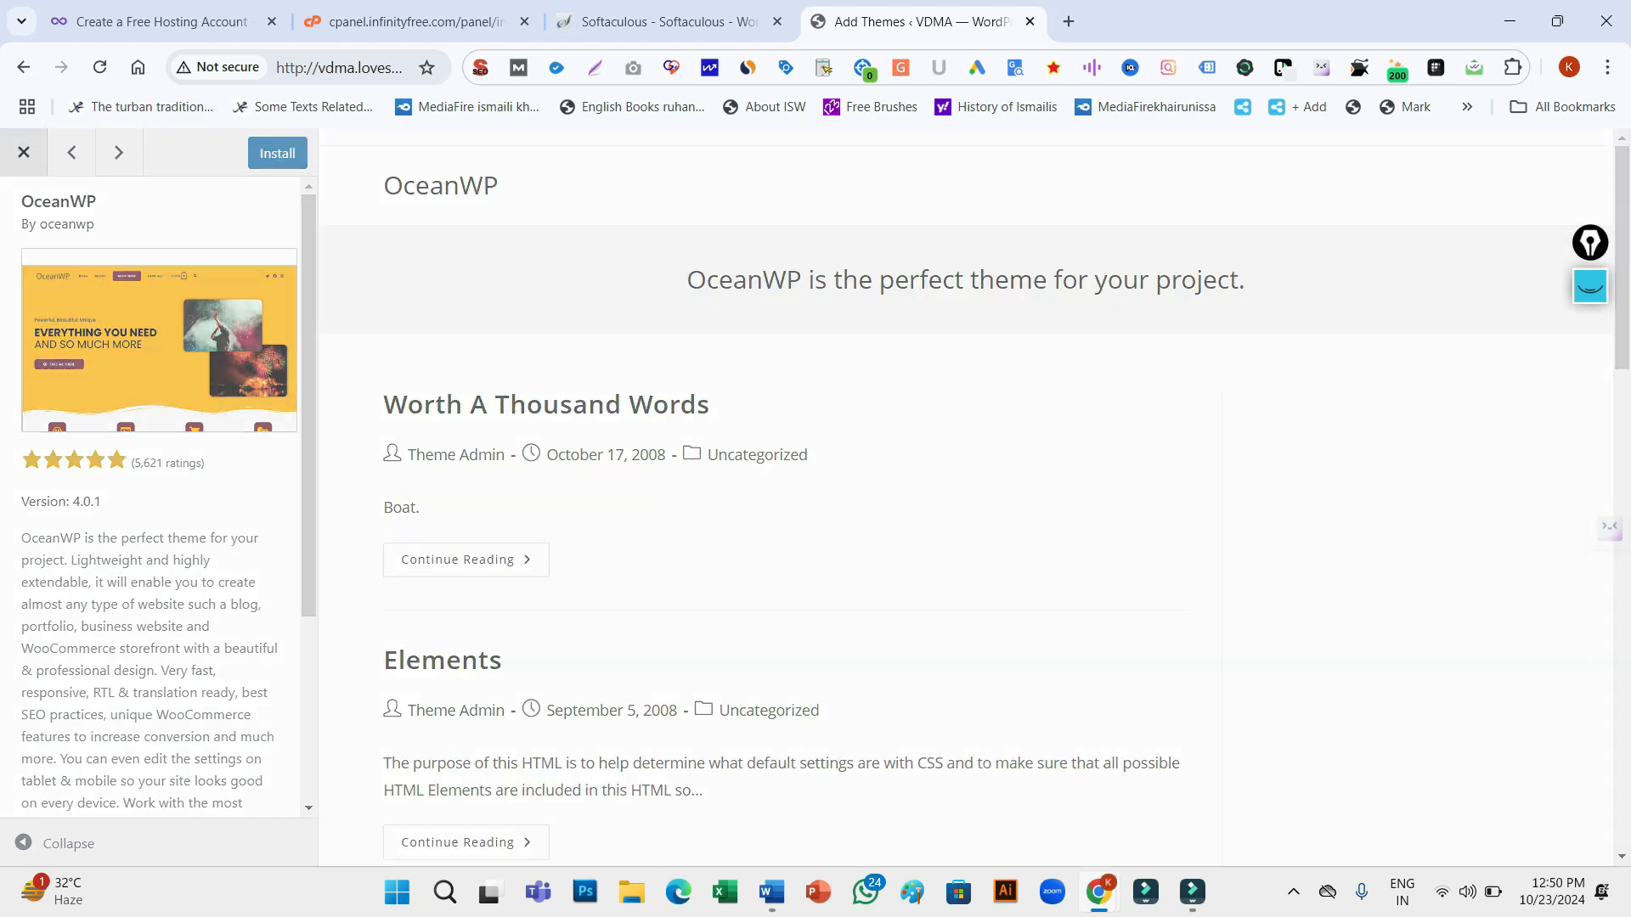
# Preview the Neve theme's demo page from the available themes, and install and activate Neve
pyautogui.scroll(-5, 892, 536)
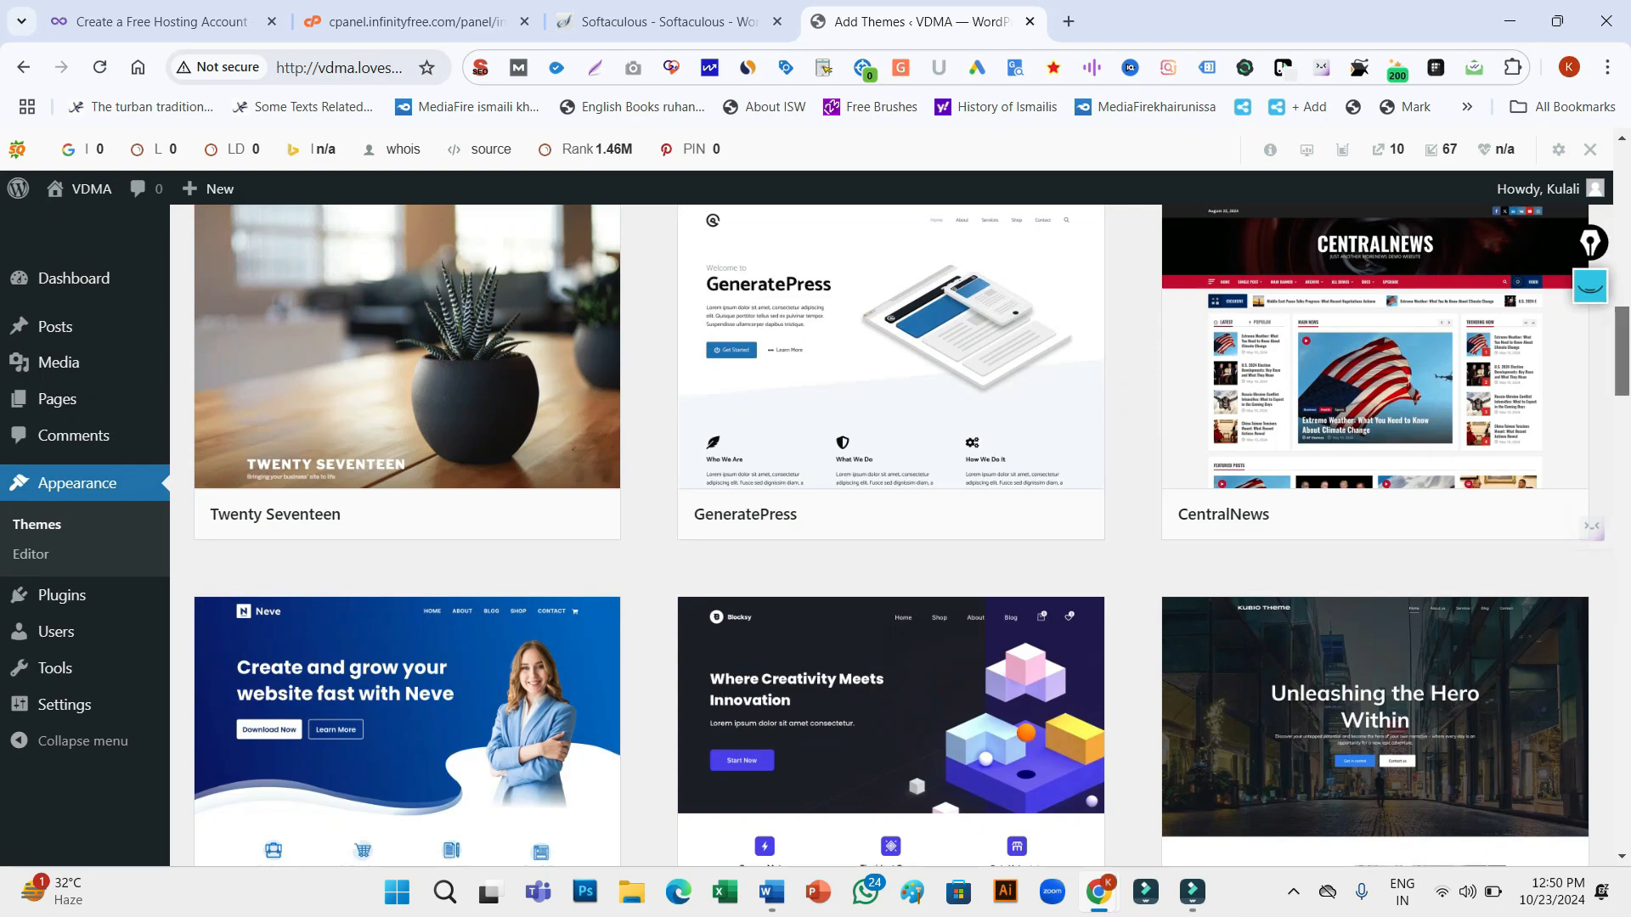
pyautogui.moveTo(1621, 536); pyautogui.dragTo(1622, 542)
pyautogui.scroll(-5, 408, 340)
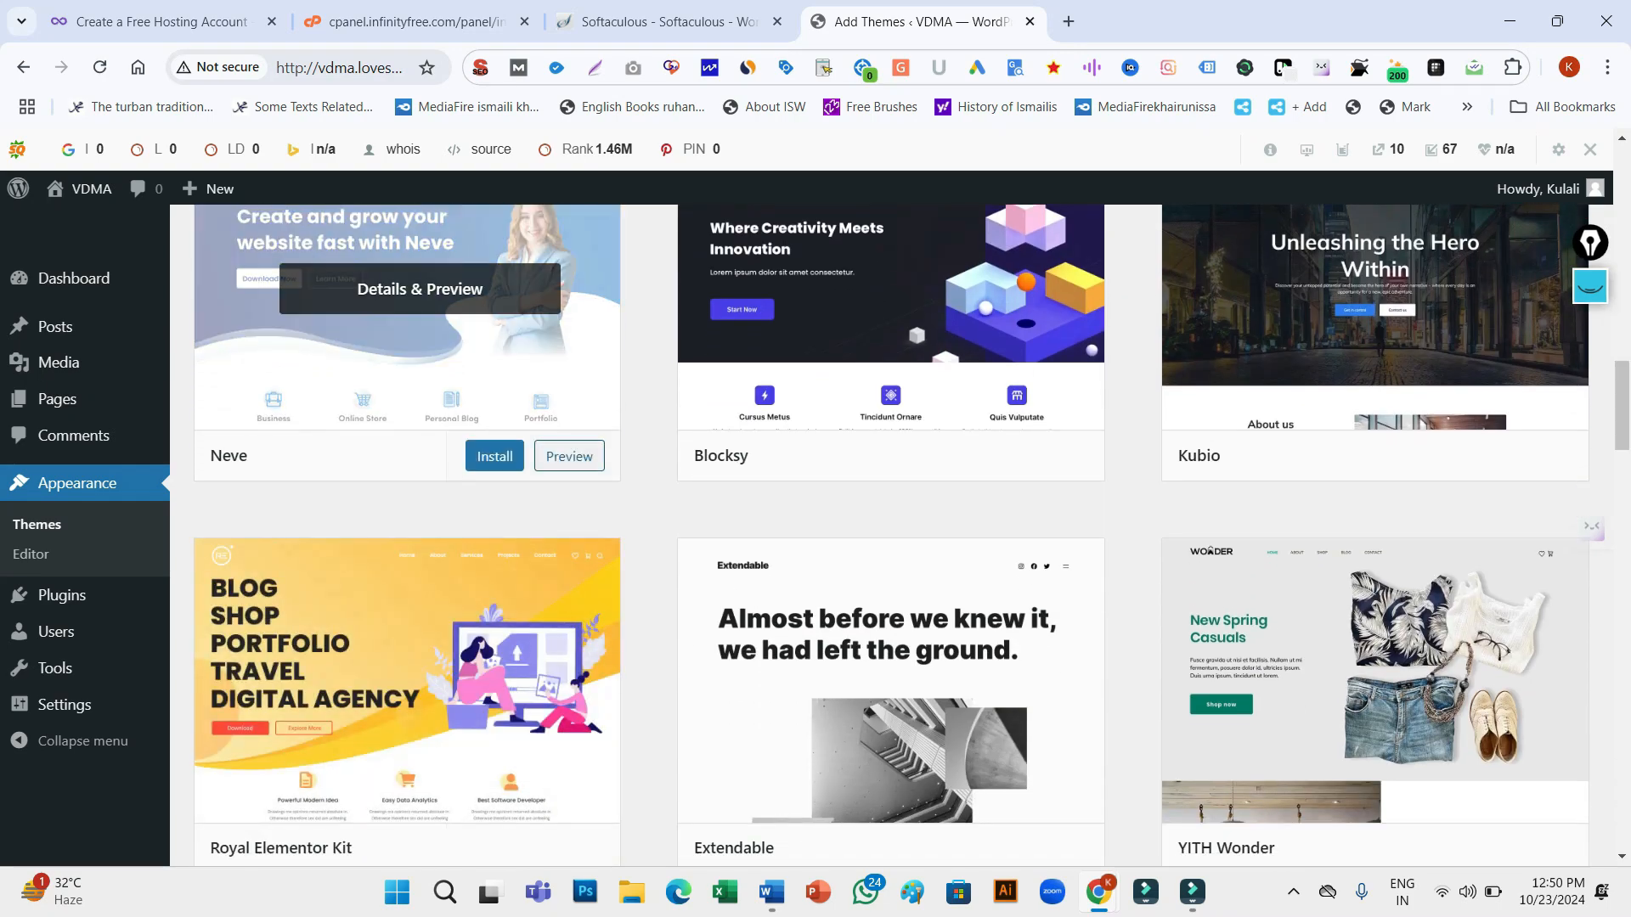
pyautogui.click(569, 456)
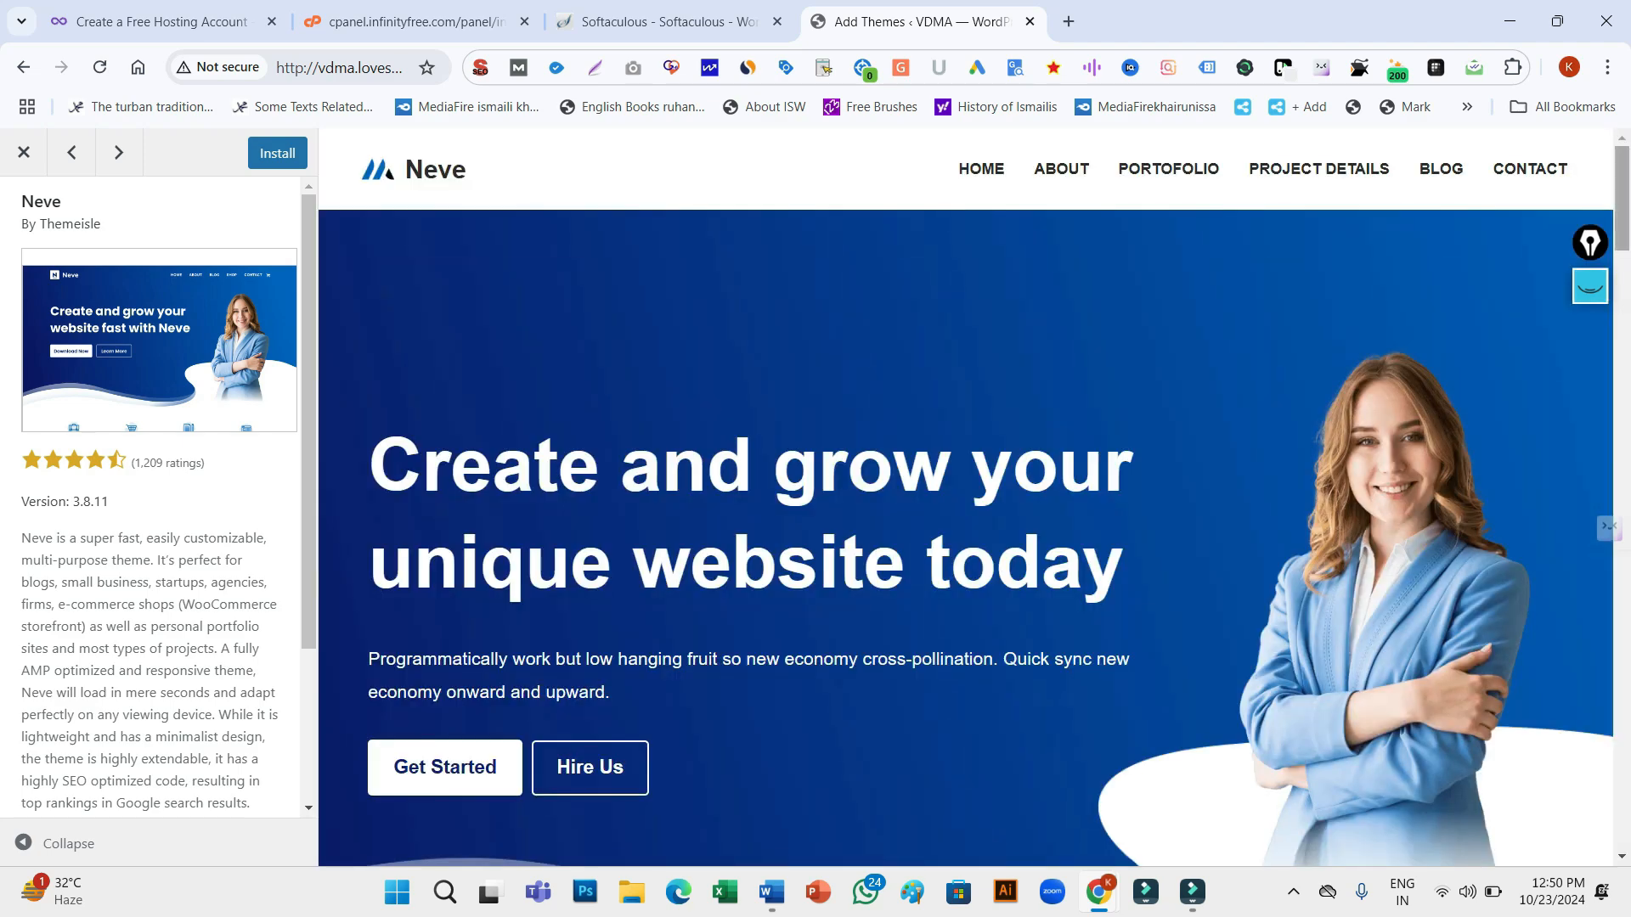
pyautogui.scroll(-8, 965, 497)
pyautogui.scroll(-10, 966, 497)
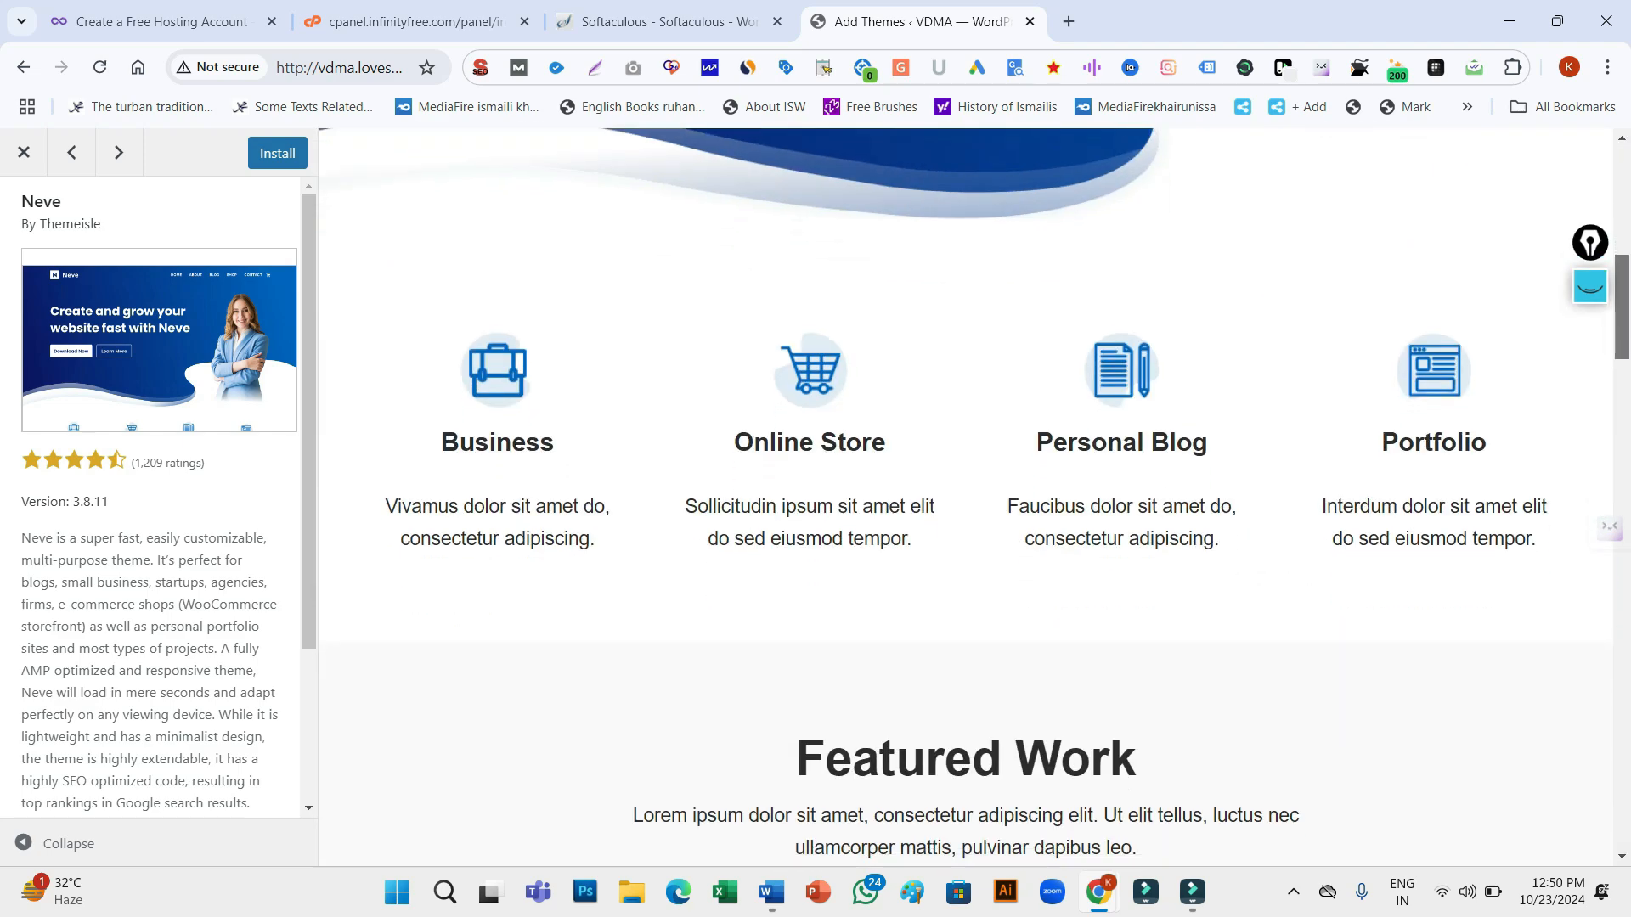
pyautogui.scroll(-10, 966, 497)
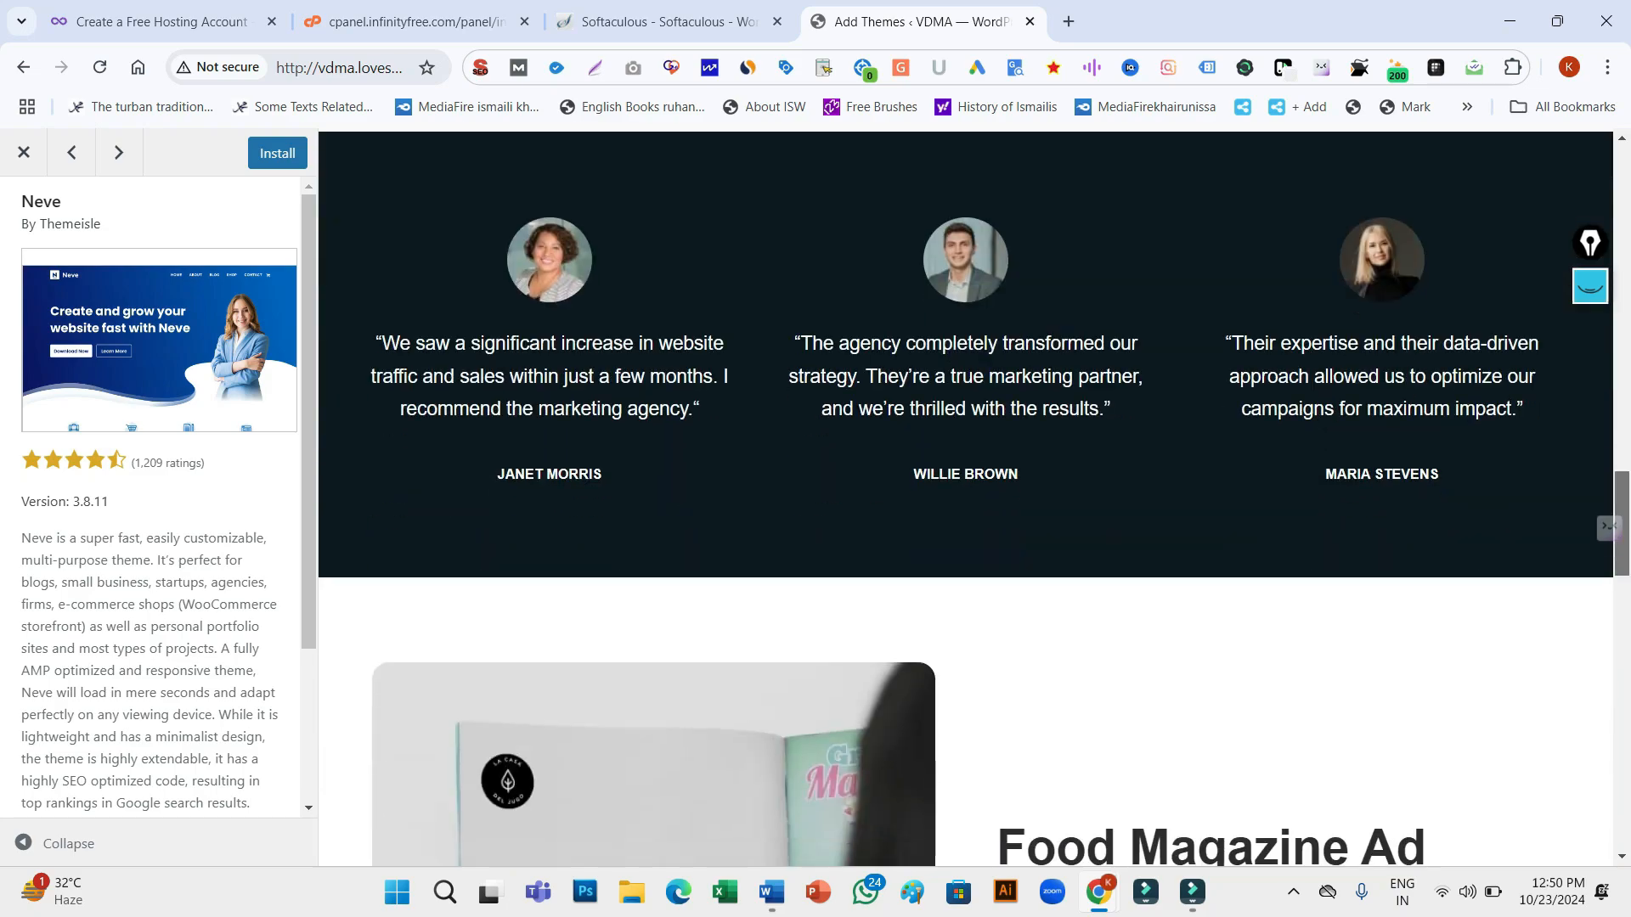
pyautogui.scroll(-8, 966, 497)
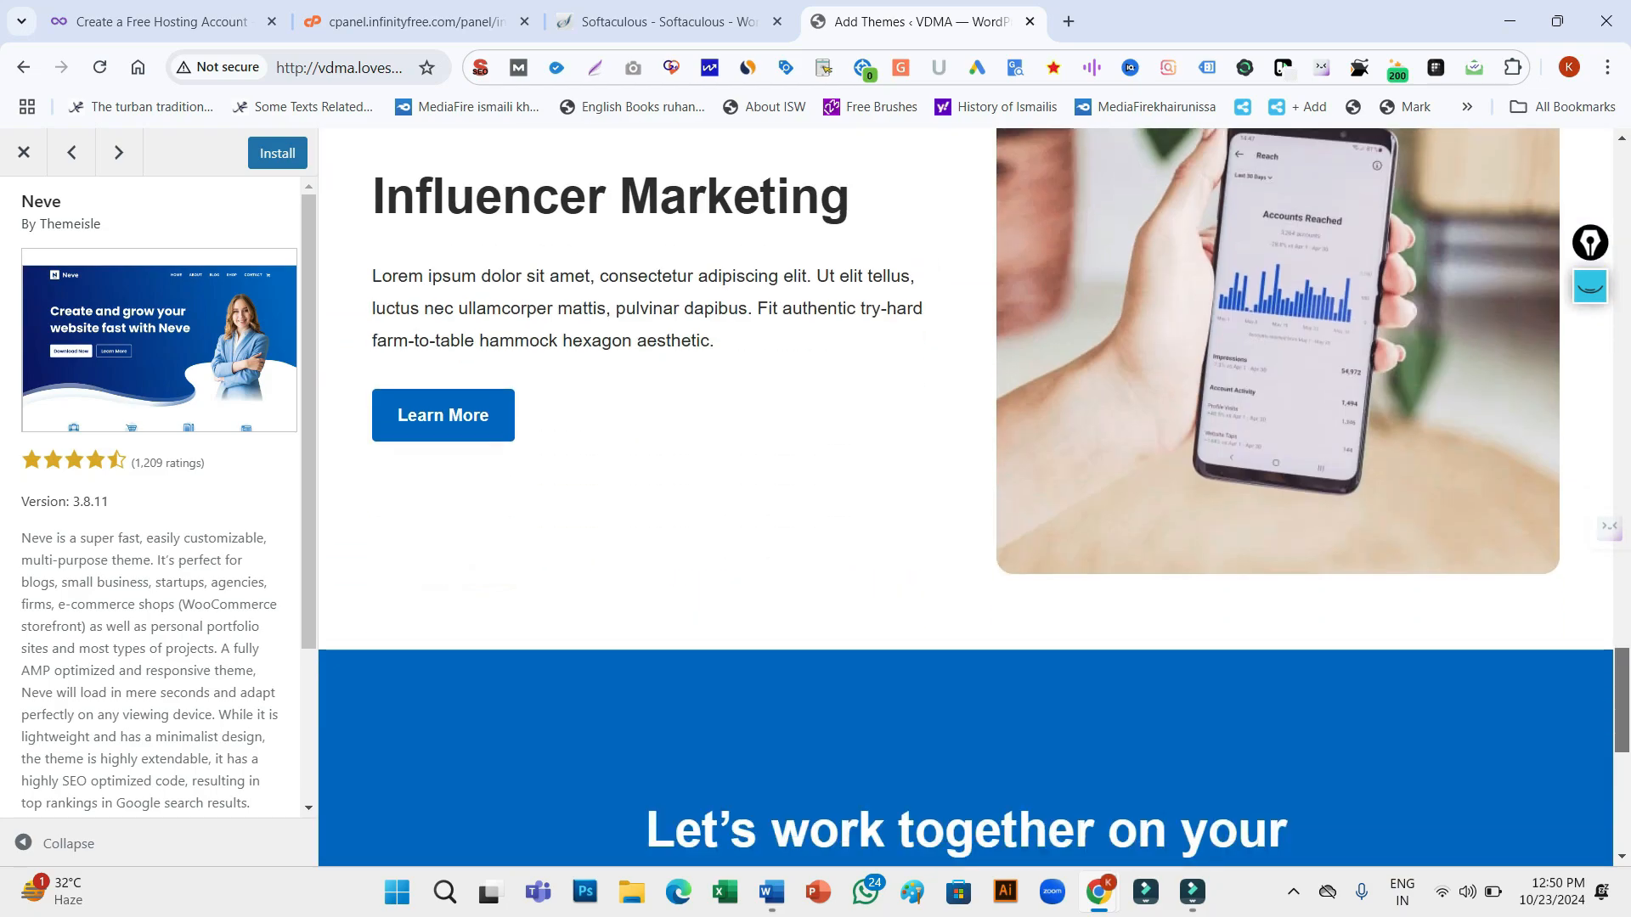
pyautogui.scroll(20, 966, 497)
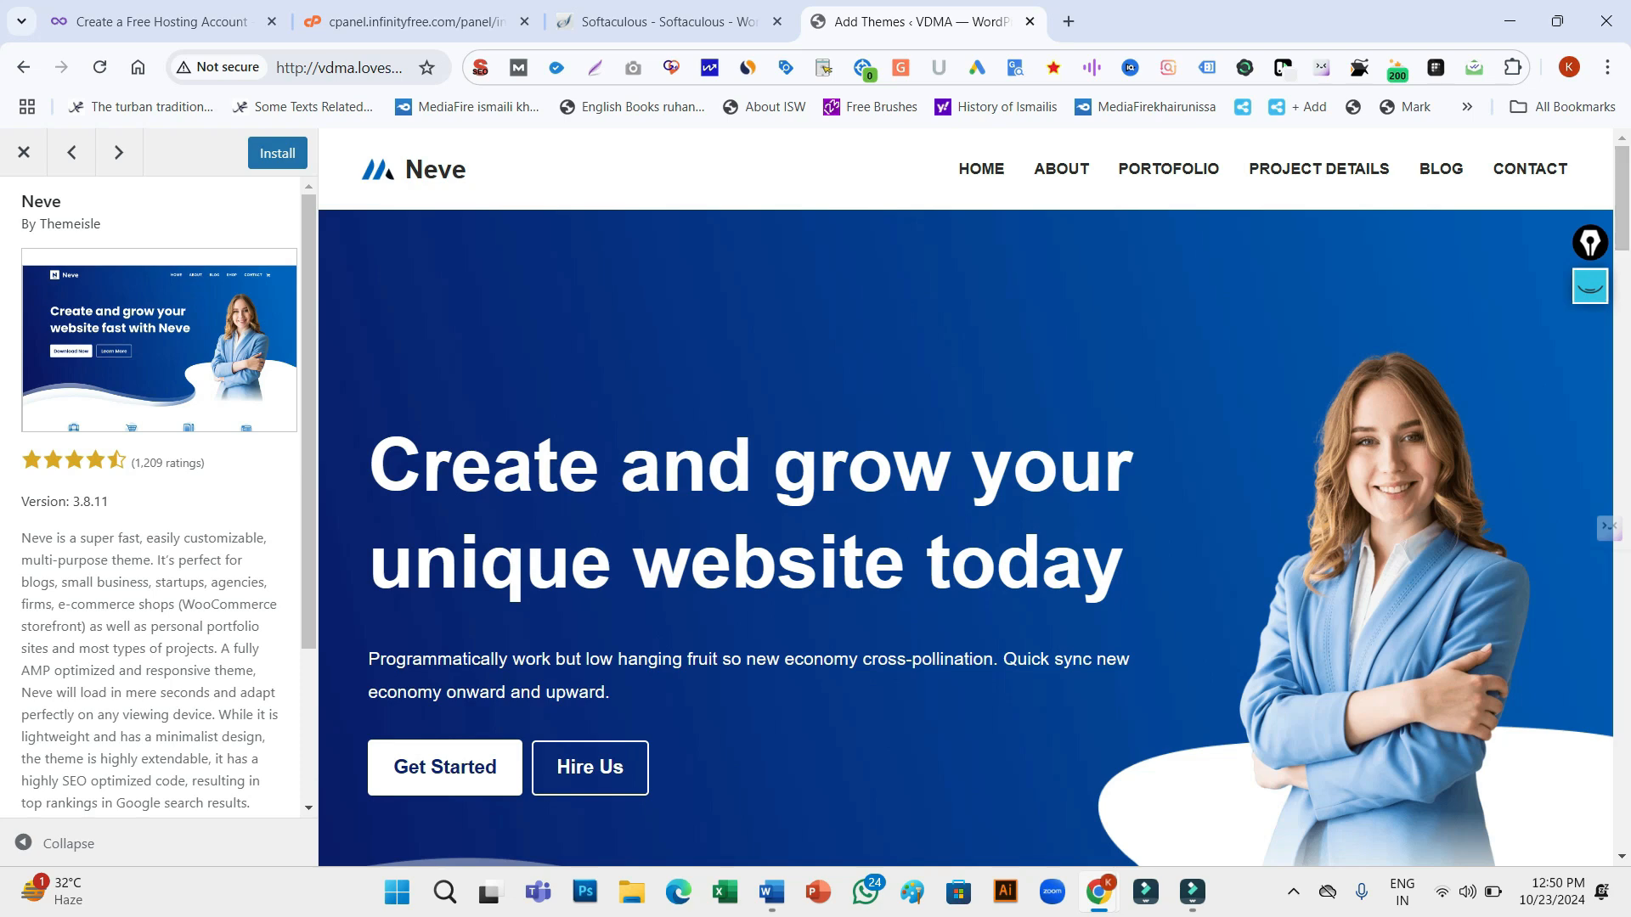
pyautogui.click(277, 153)
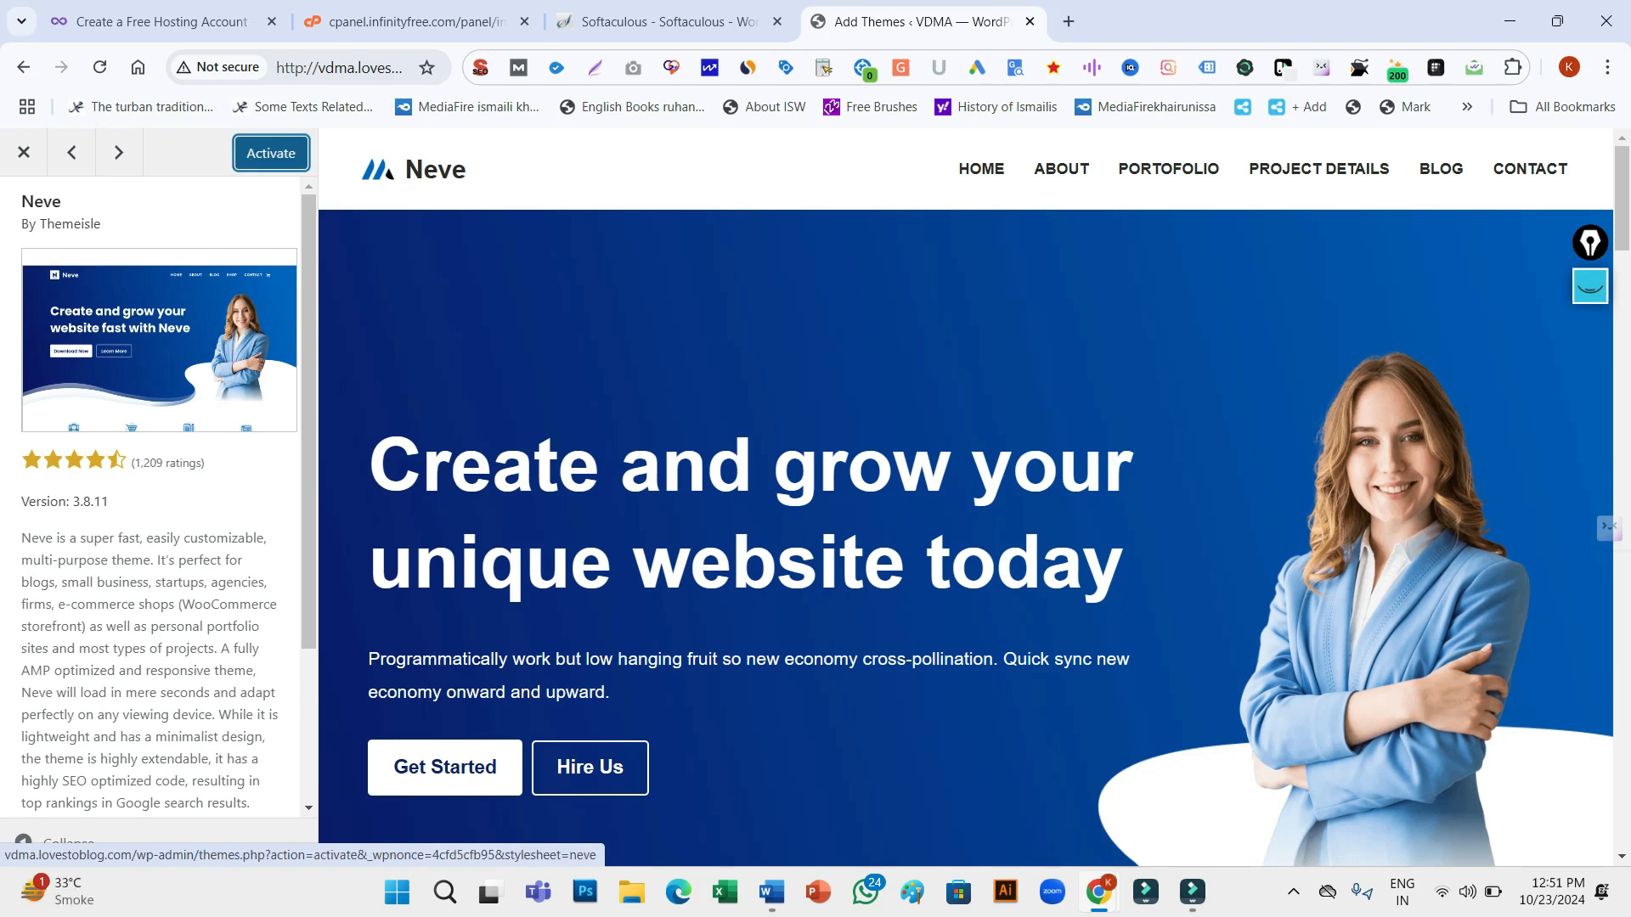
pyautogui.click(271, 153)
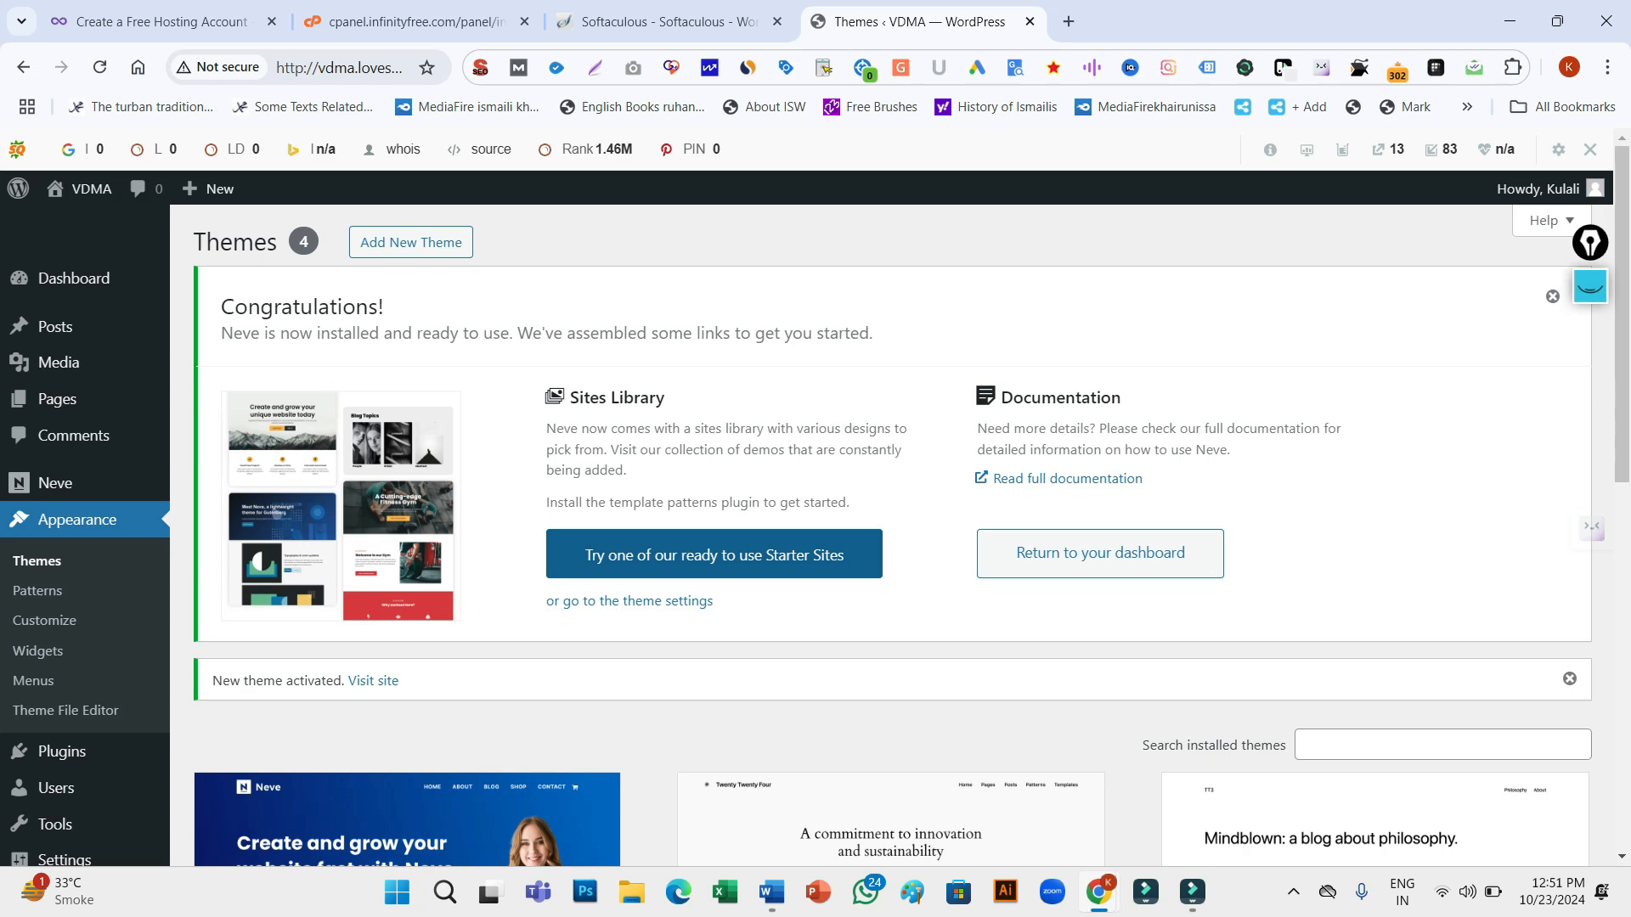
# Delete the inactive themes Twenty Twenty-Four, Twenty Twenty-Three and Twenty Twenty-Two, leaving only Neve installed
pyautogui.scroll(-5, 892, 535)
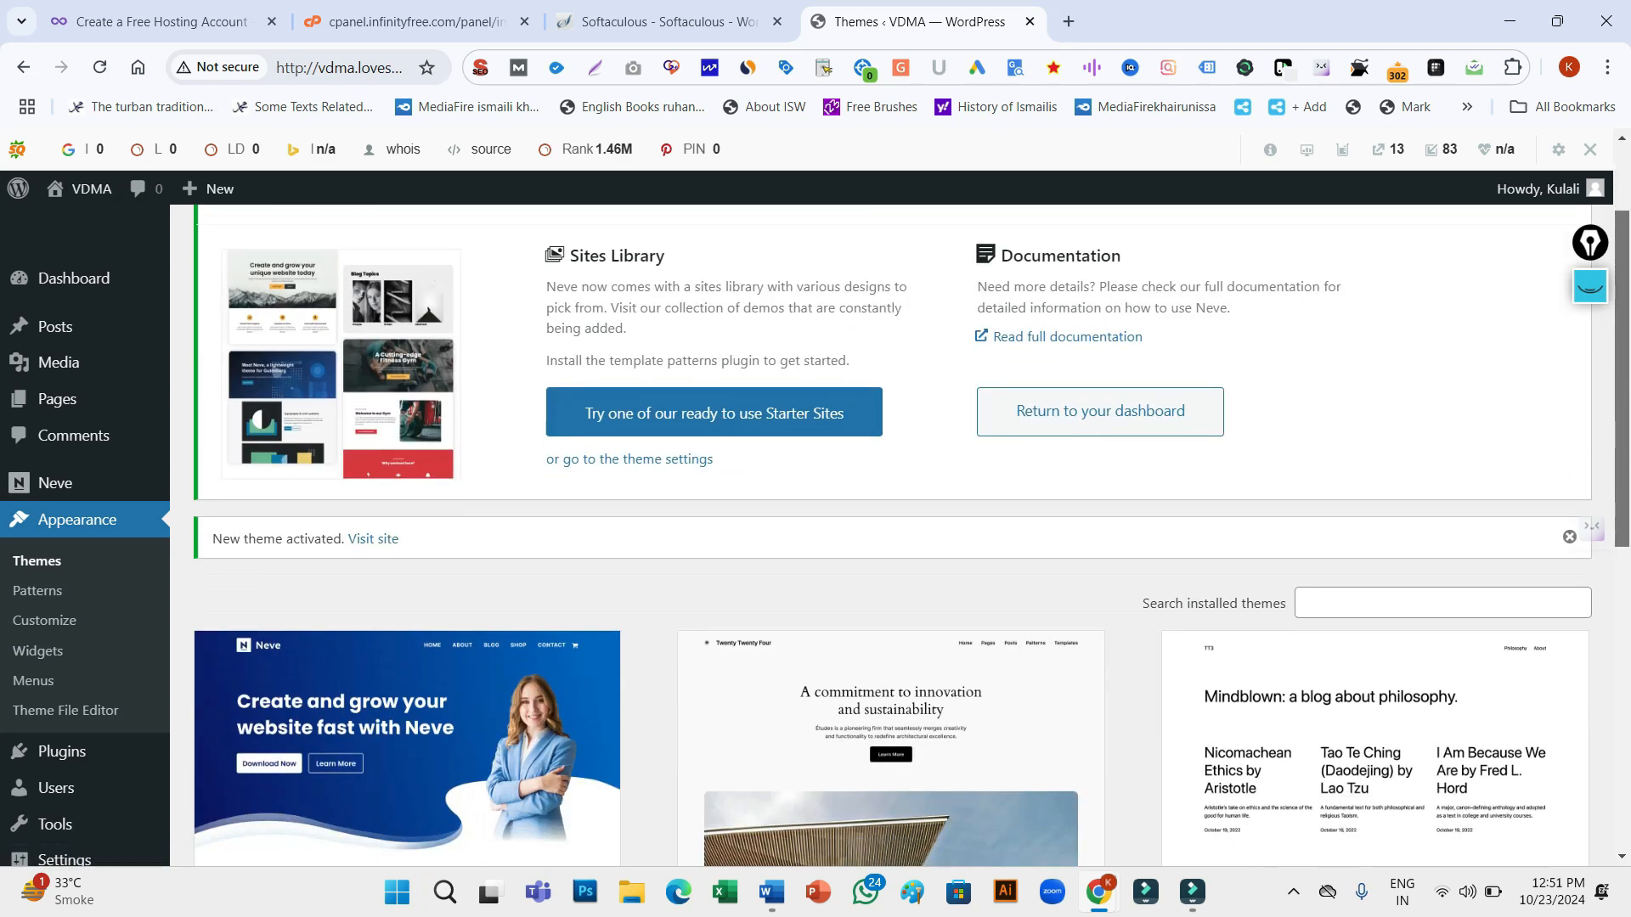
pyautogui.scroll(4, 892, 544)
pyautogui.scroll(-3, 892, 544)
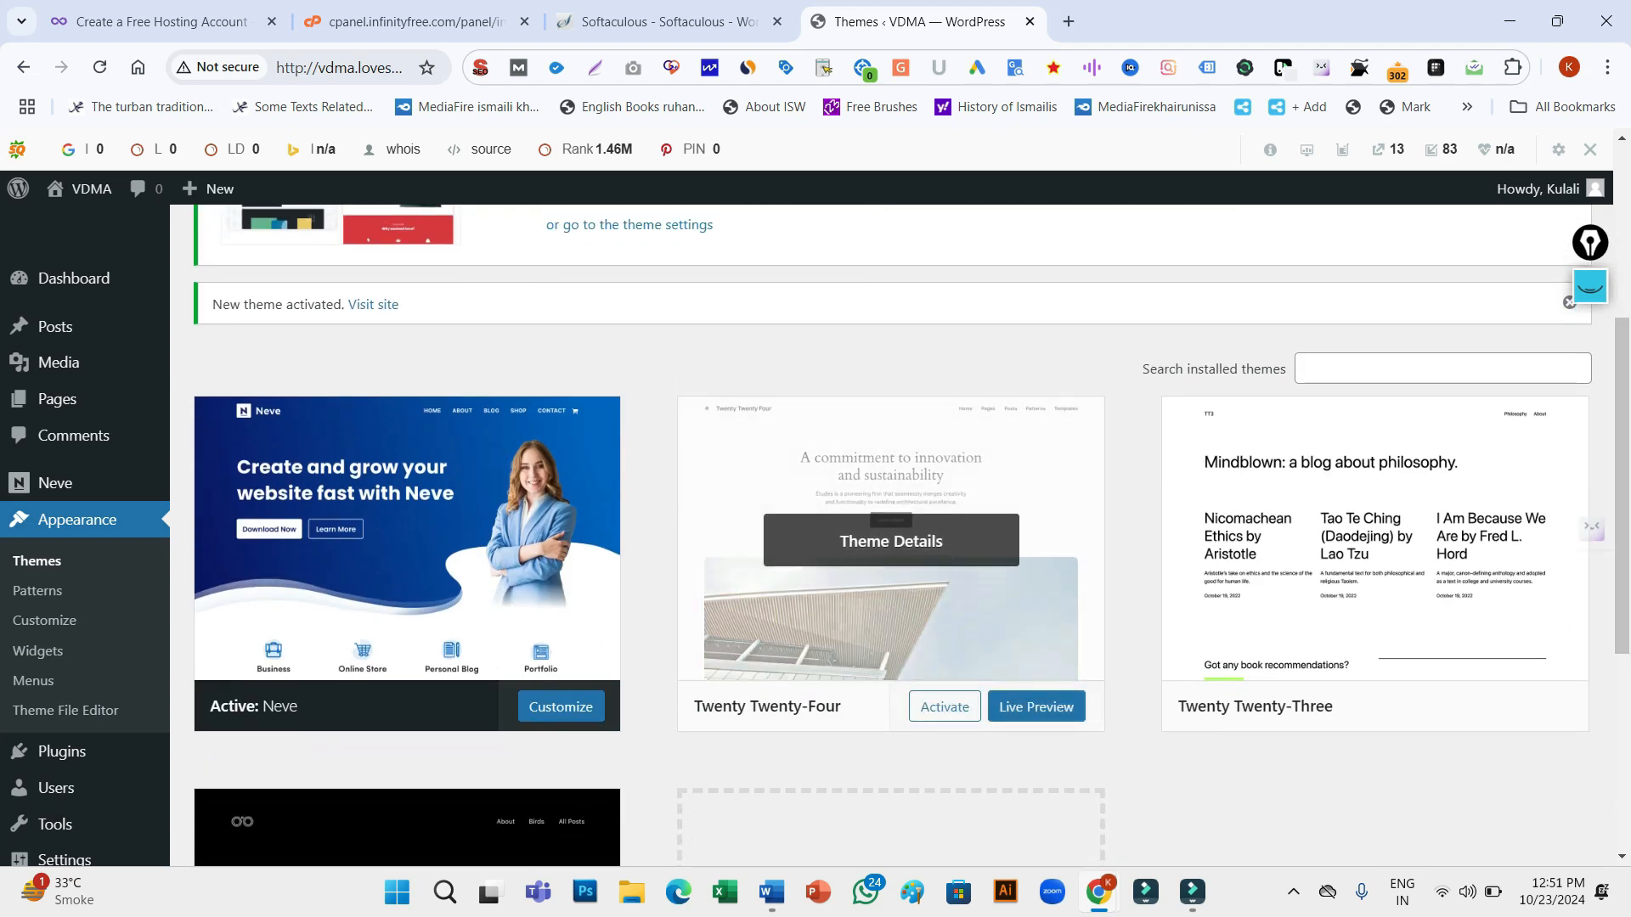
pyautogui.click(891, 542)
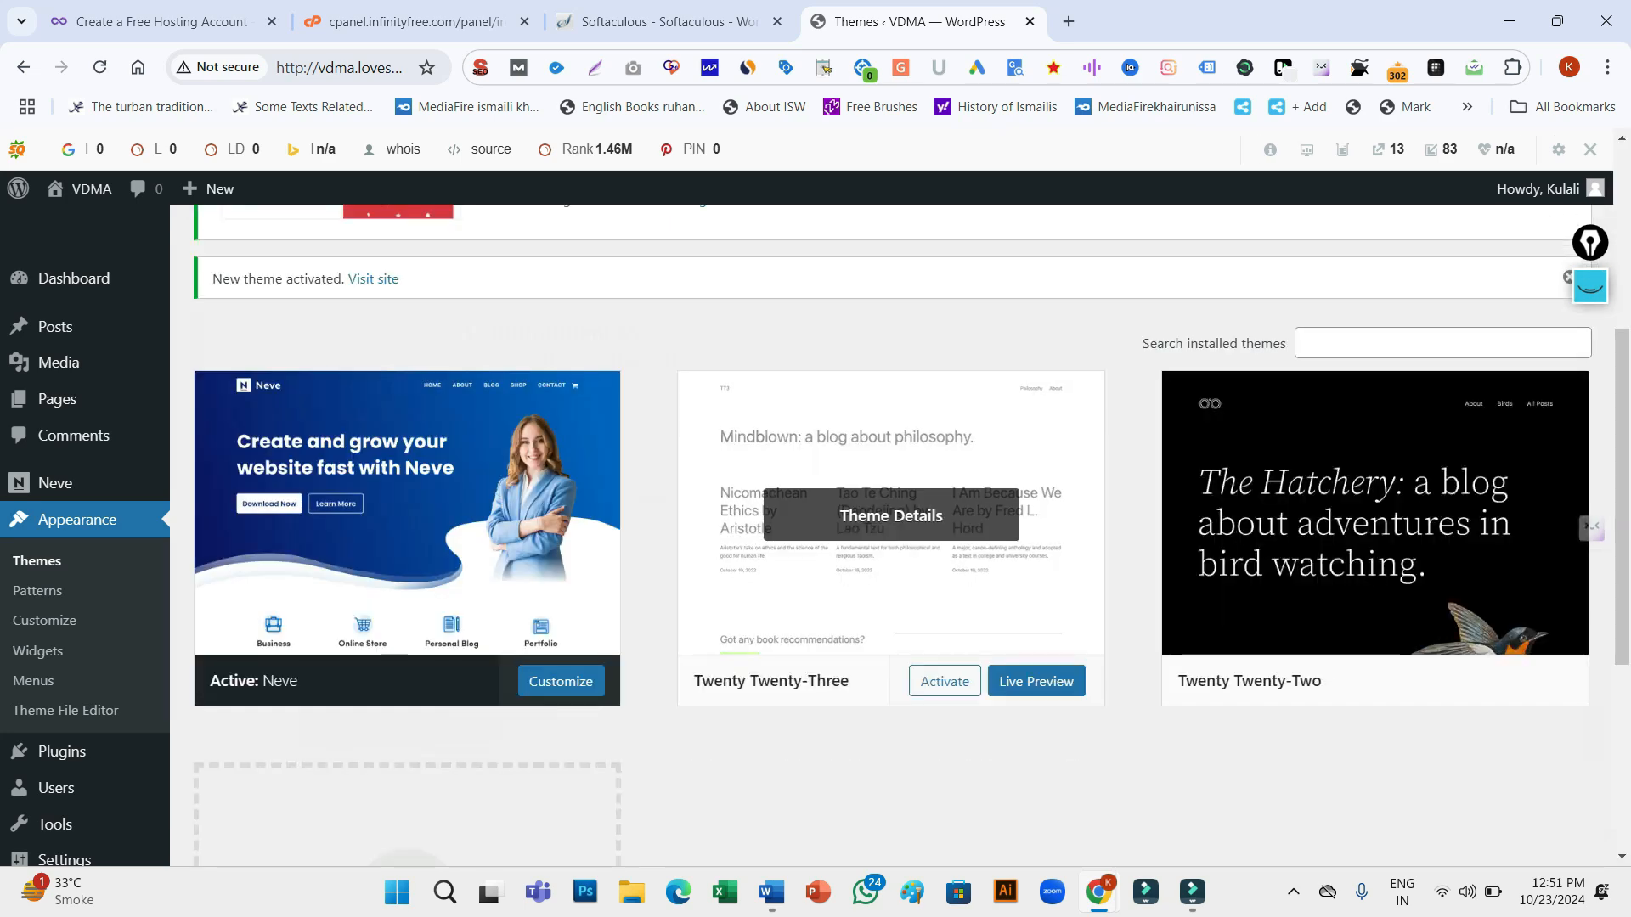
pyautogui.click(891, 515)
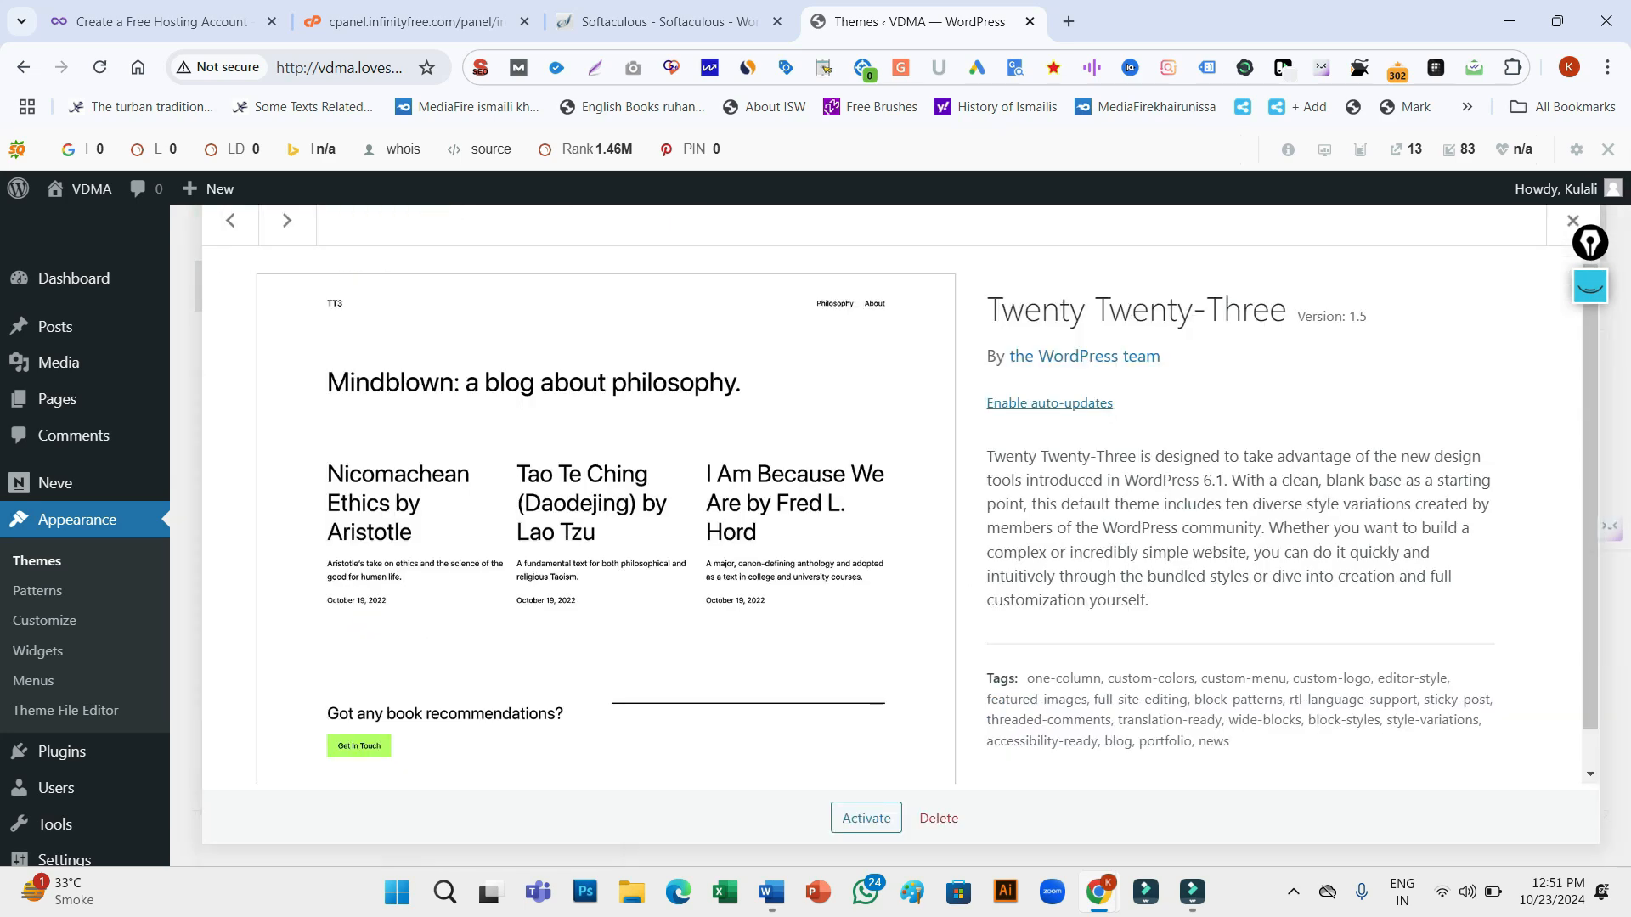
pyautogui.click(938, 818)
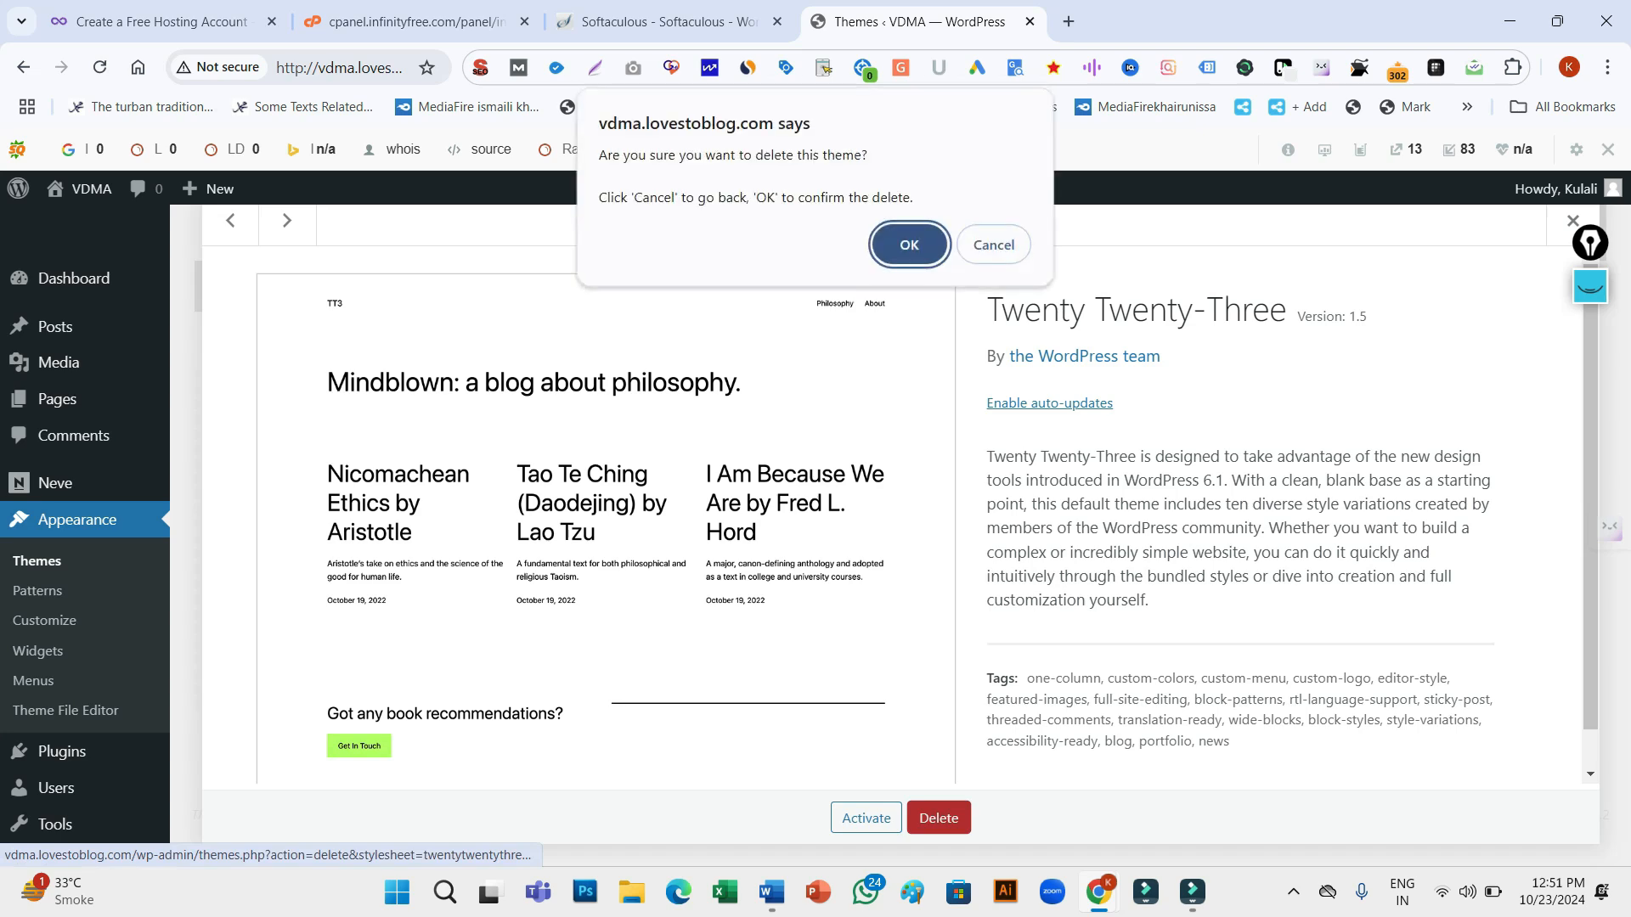
pyautogui.press('Return')
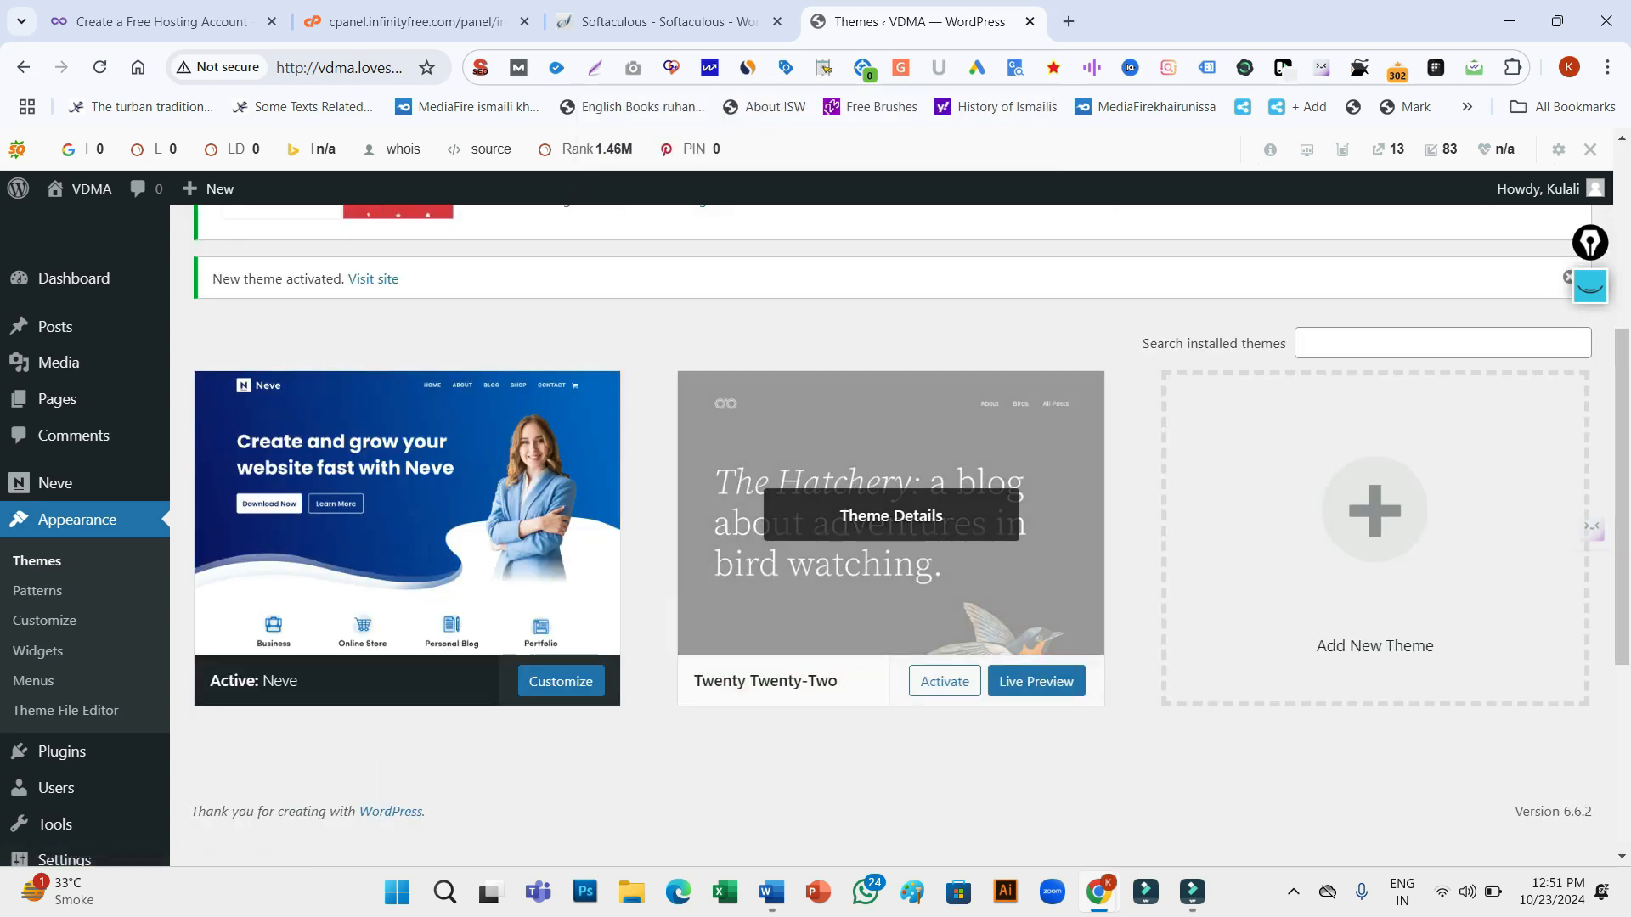
pyautogui.click(891, 516)
pyautogui.click(938, 819)
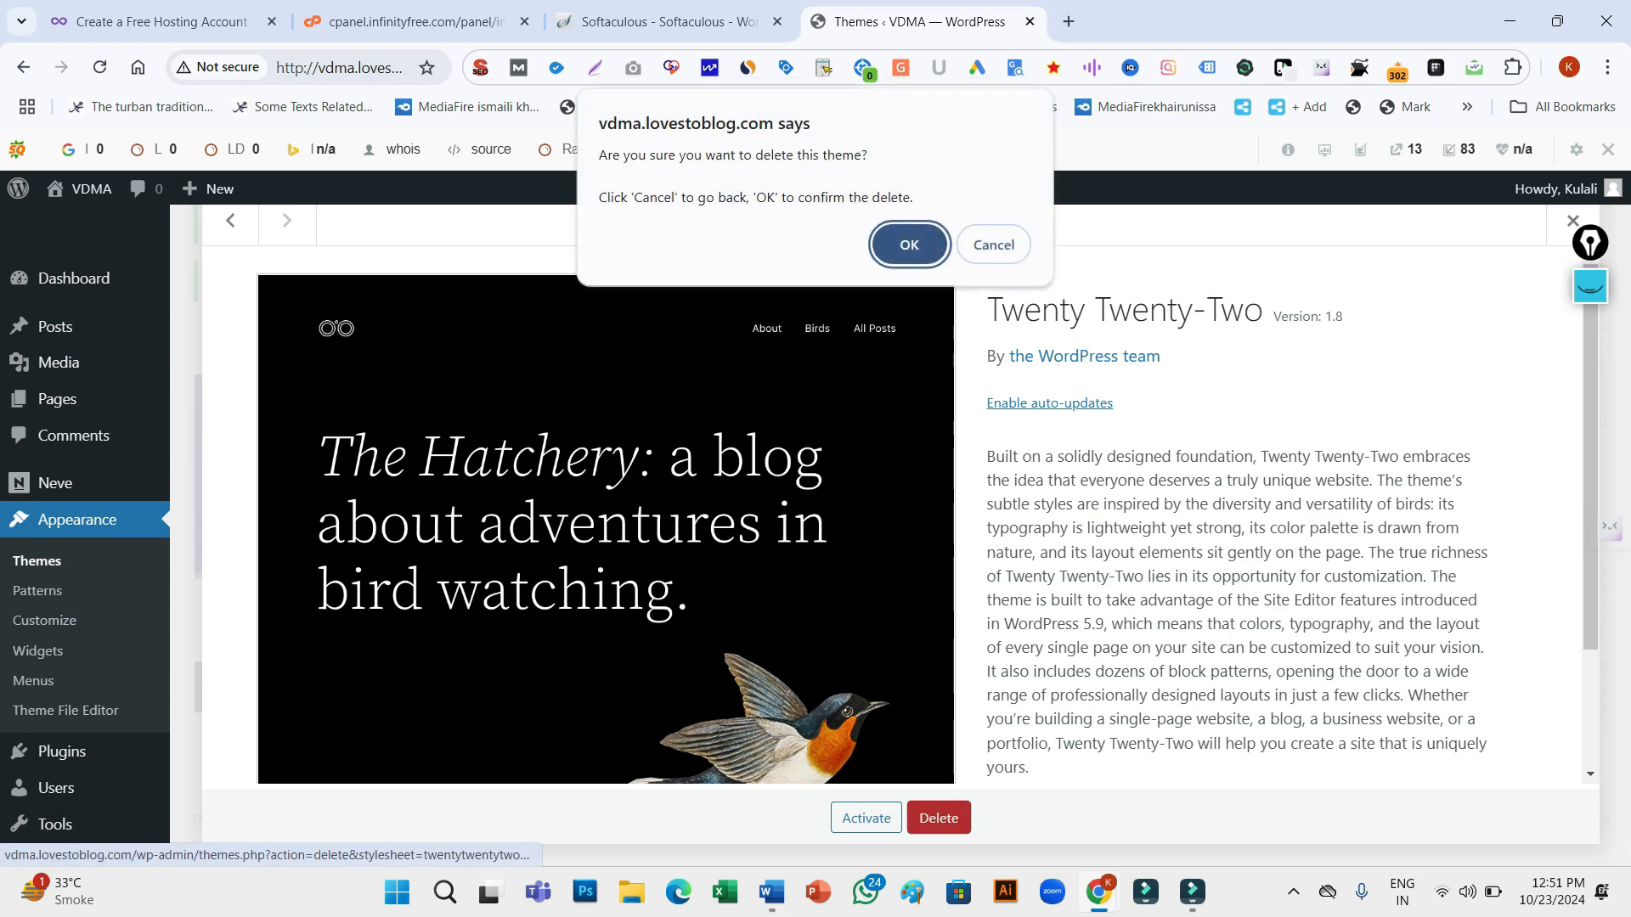
pyautogui.click(909, 245)
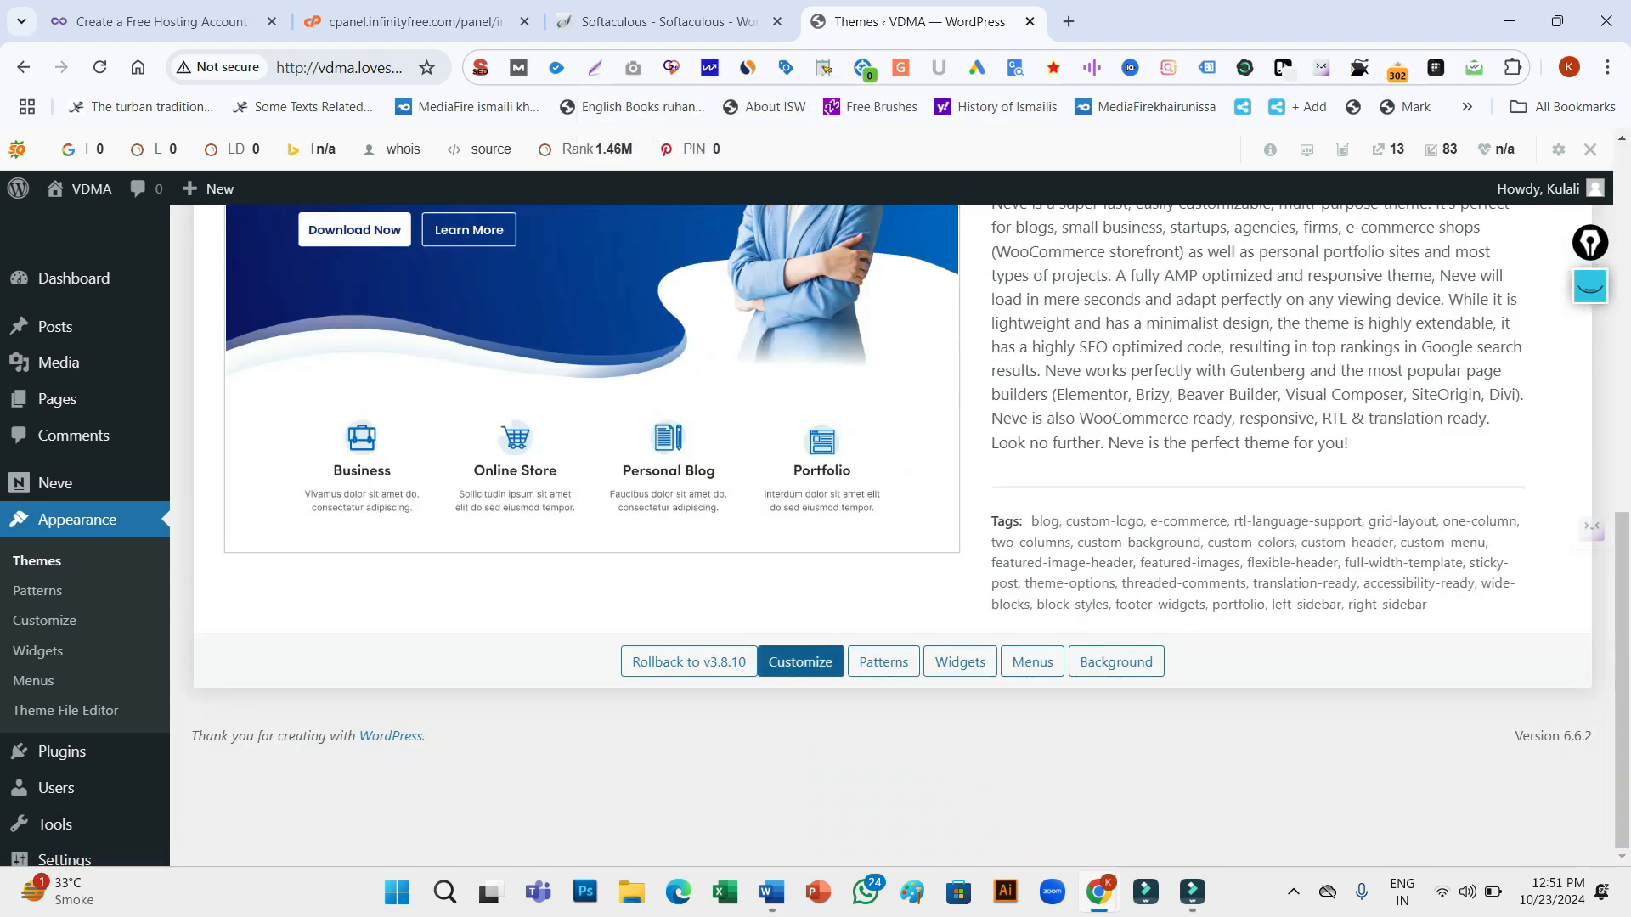
# Open Neve's ready-to-use starter sites, choose the Business category, and look through its designs
pyautogui.scroll(8, 892, 535)
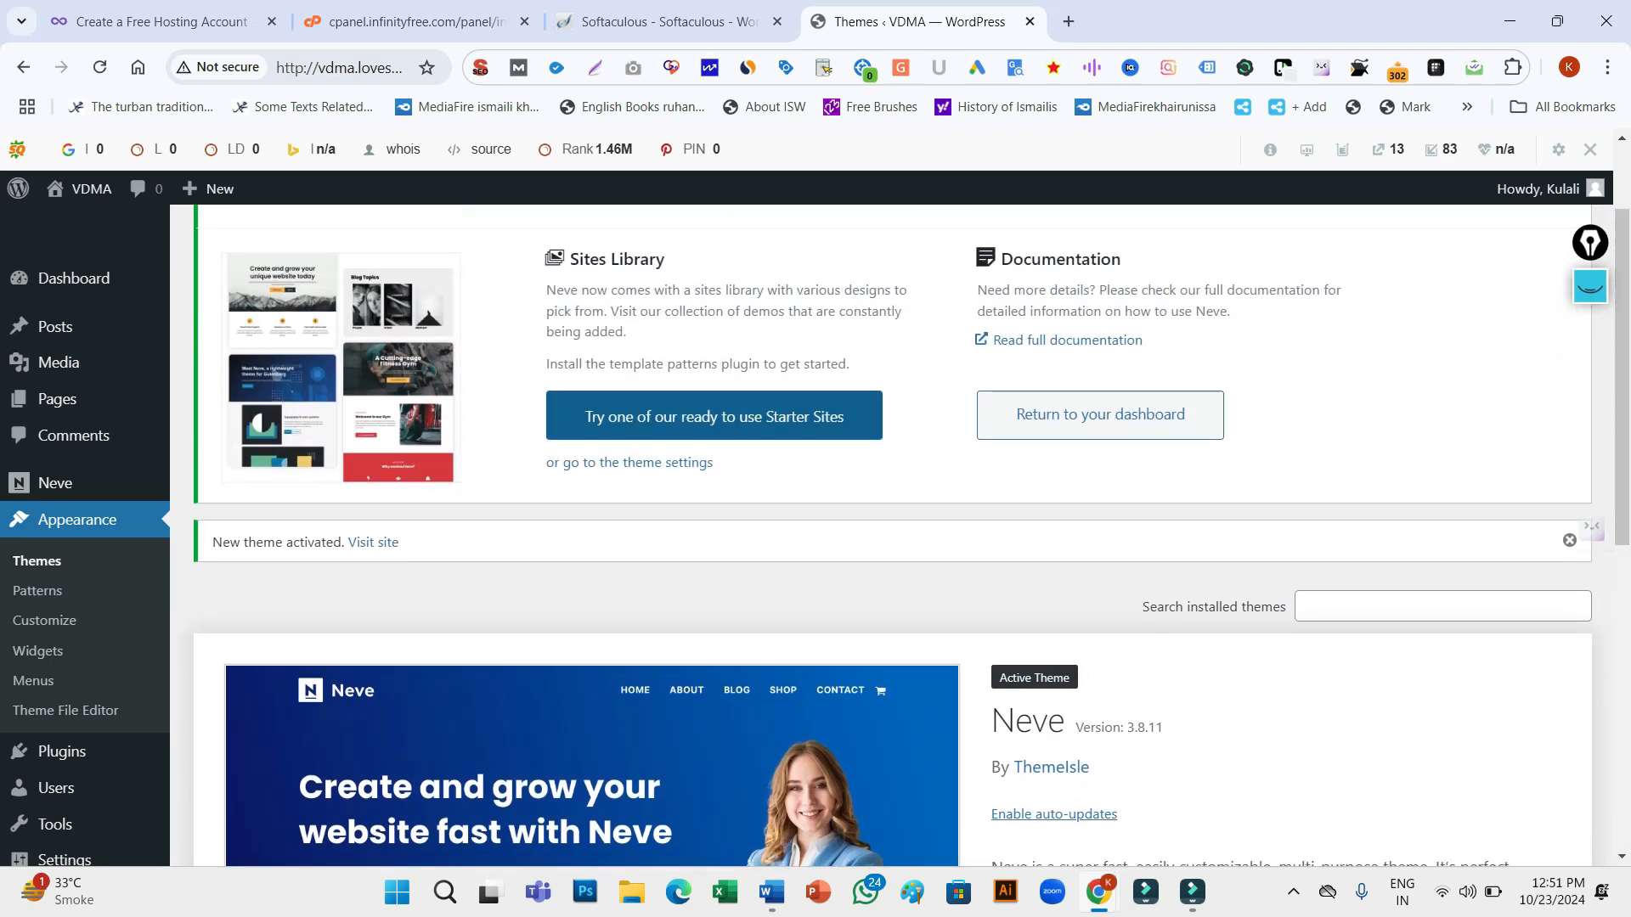
pyautogui.click(713, 416)
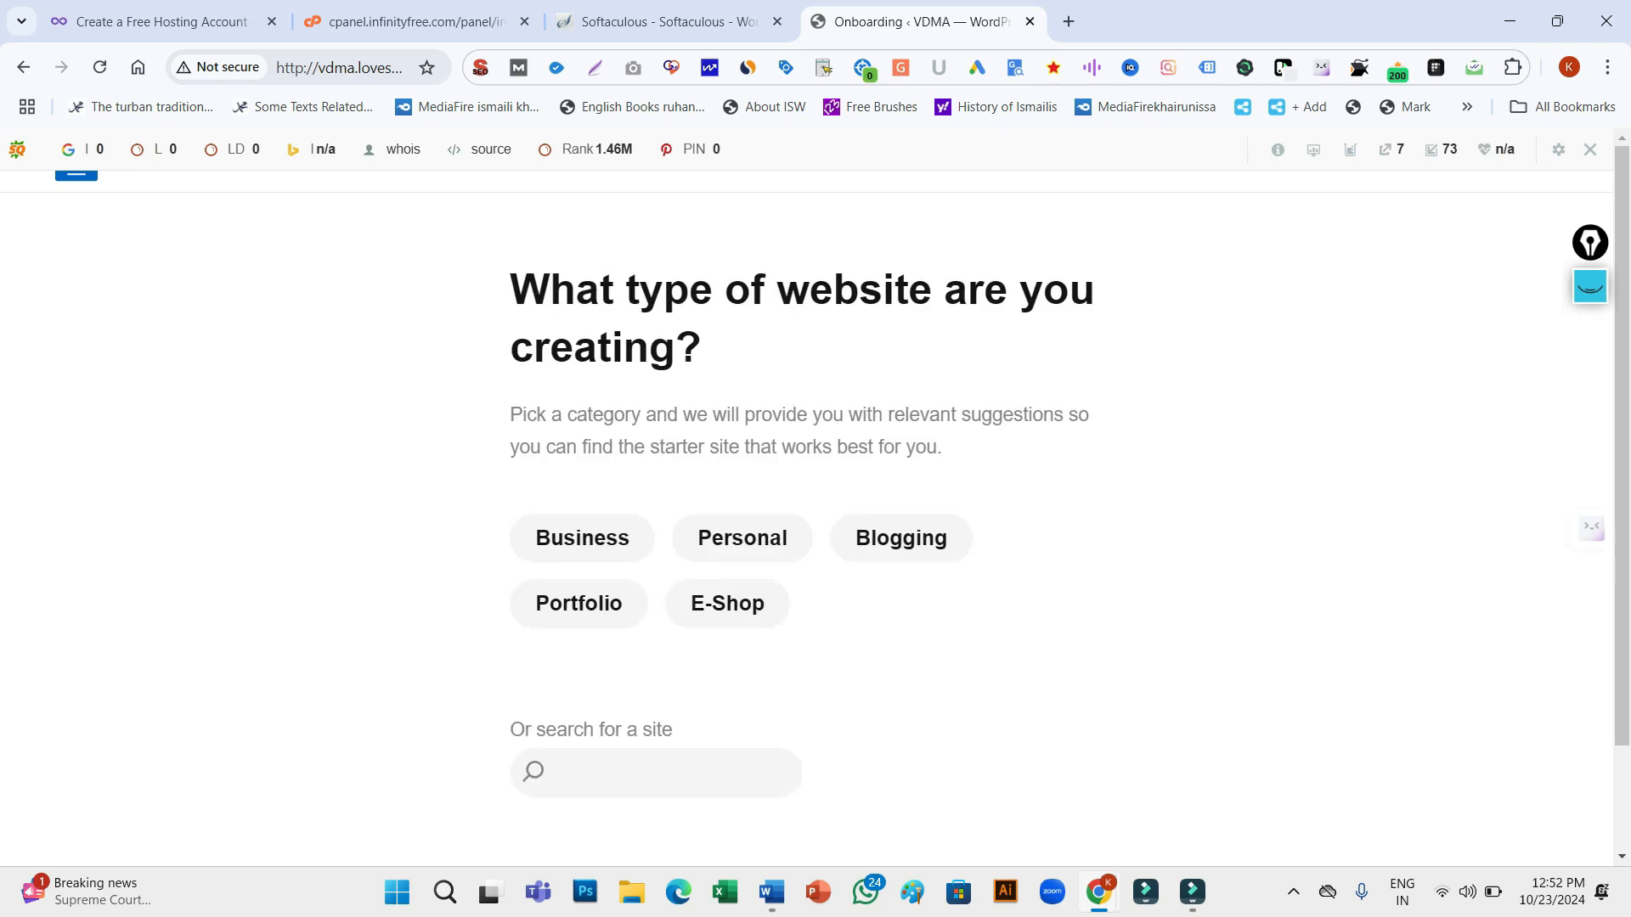
pyautogui.click(582, 537)
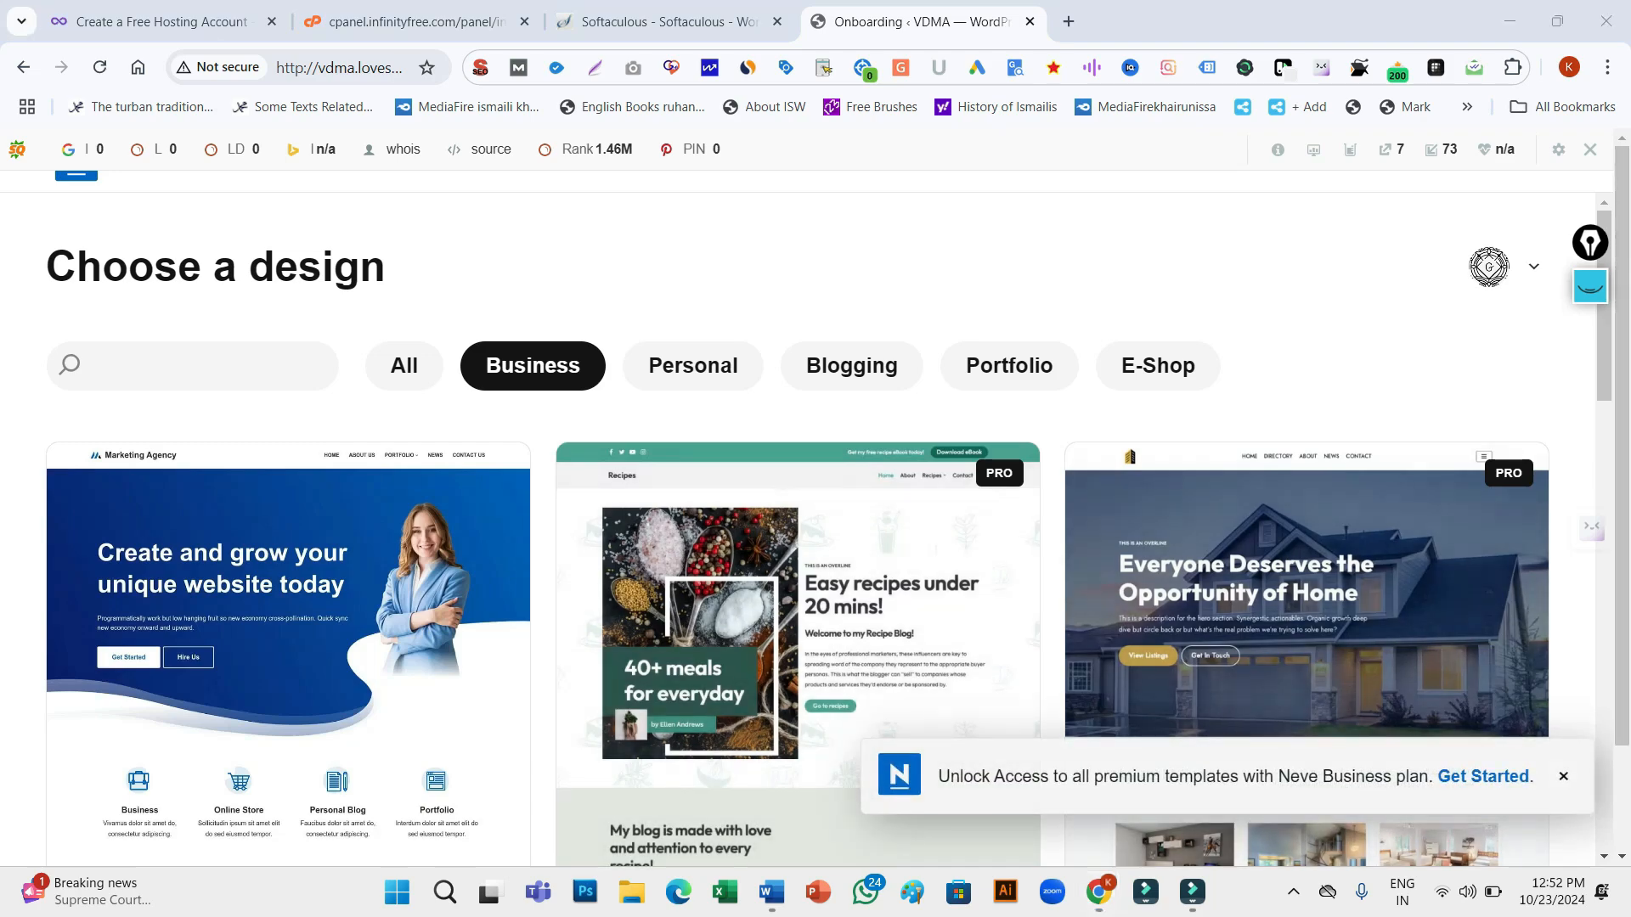
pyautogui.scroll(-8, 816, 527)
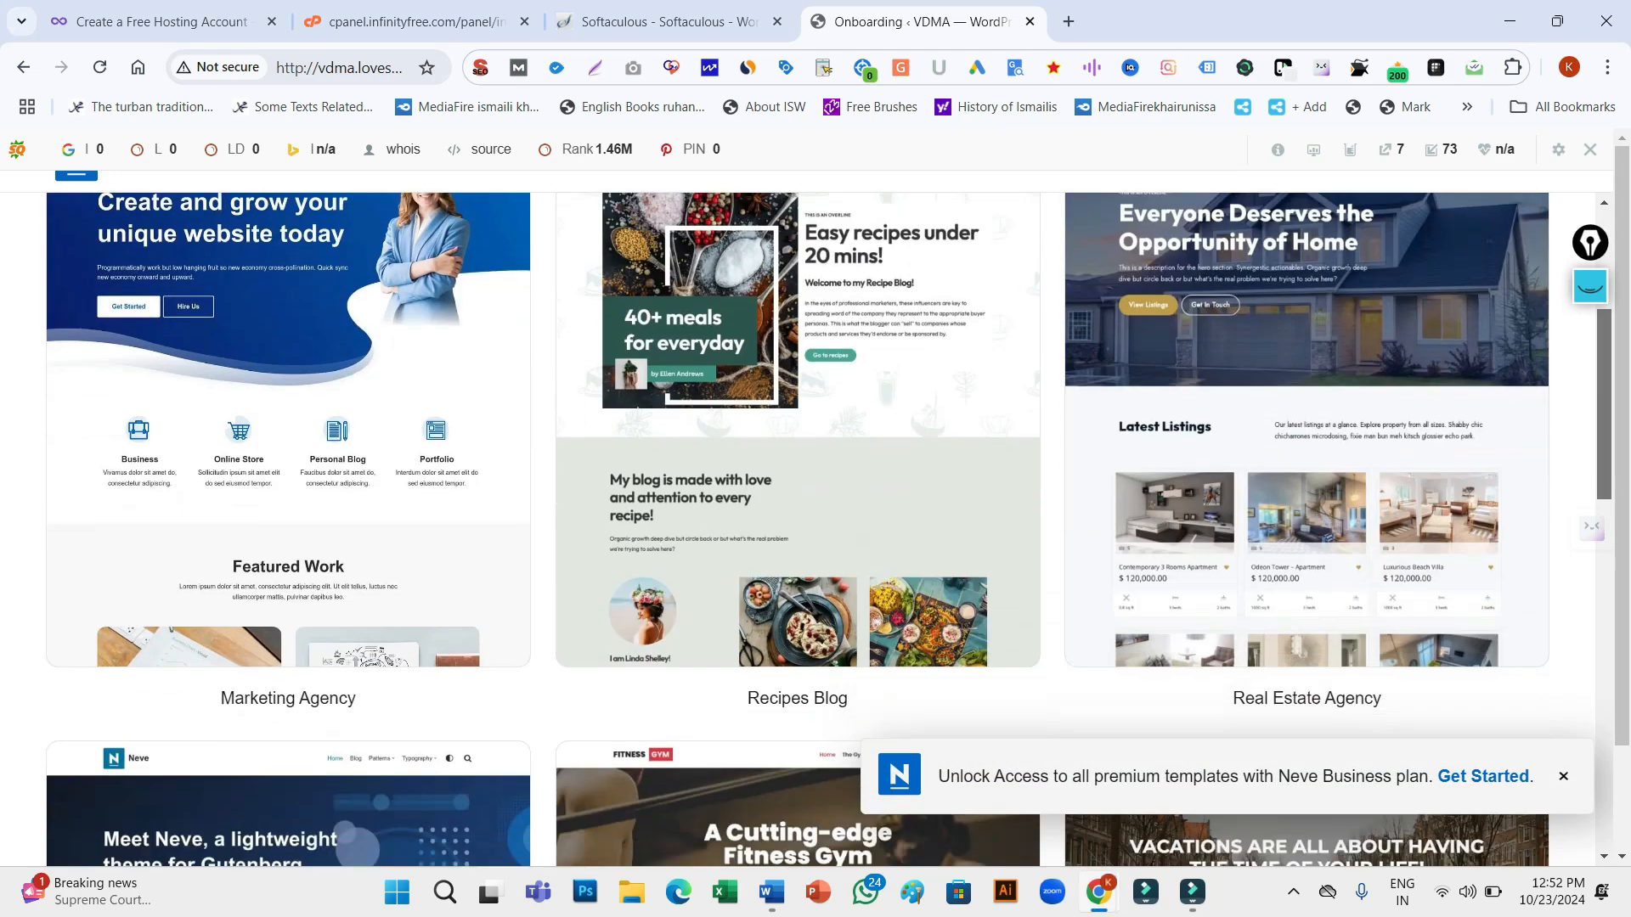
pyautogui.scroll(-10, 815, 527)
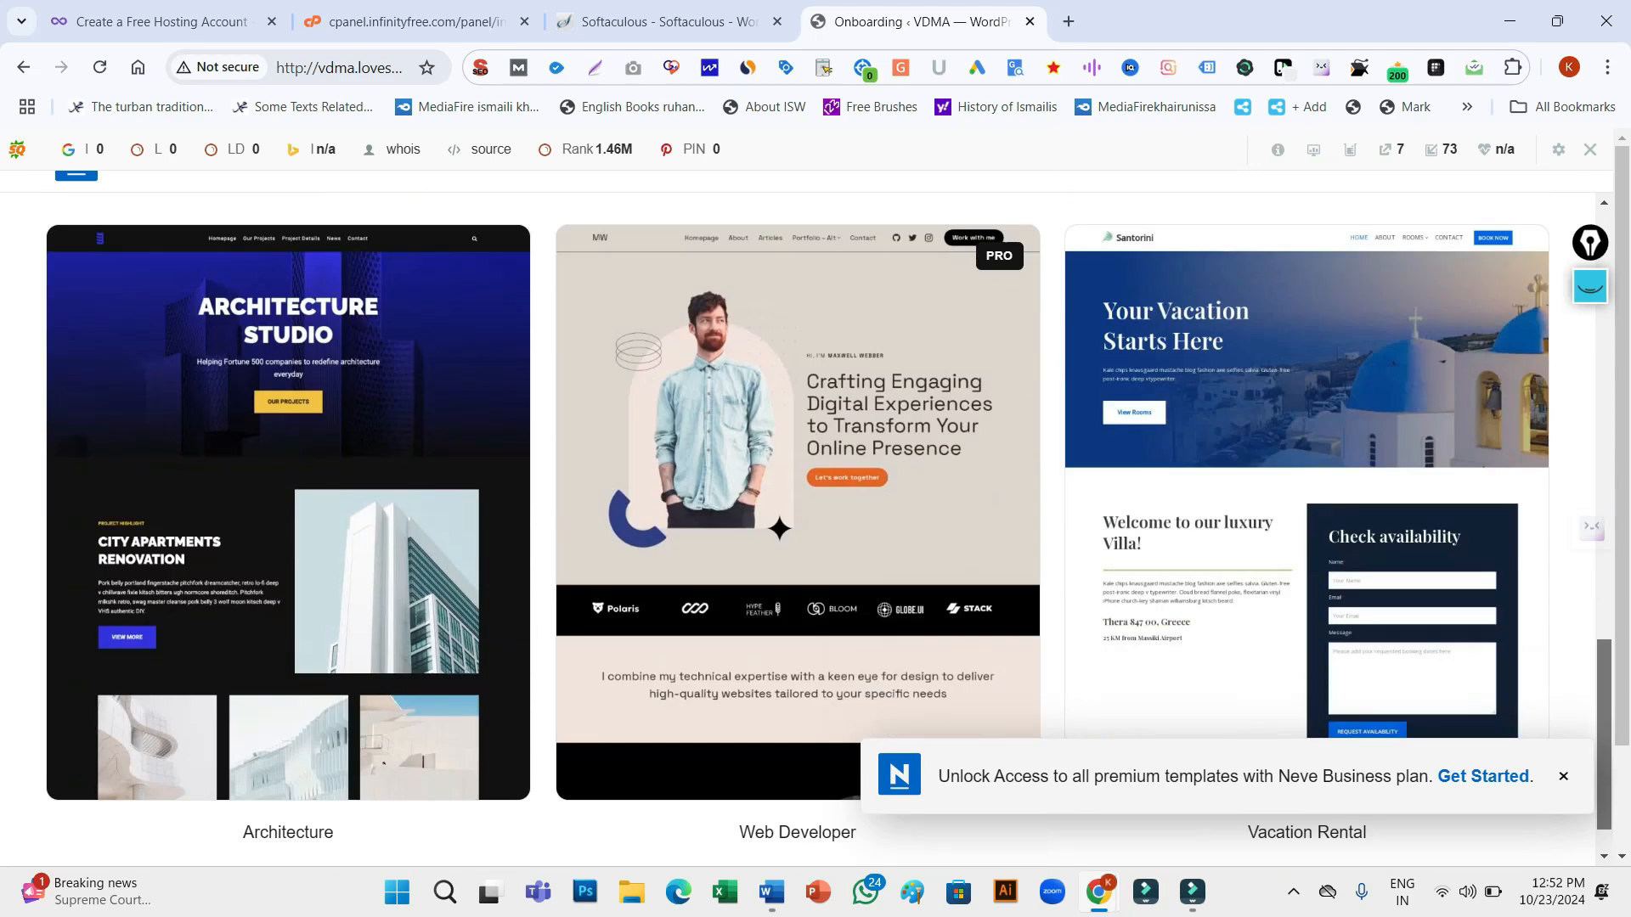
pyautogui.scroll(-8, 816, 527)
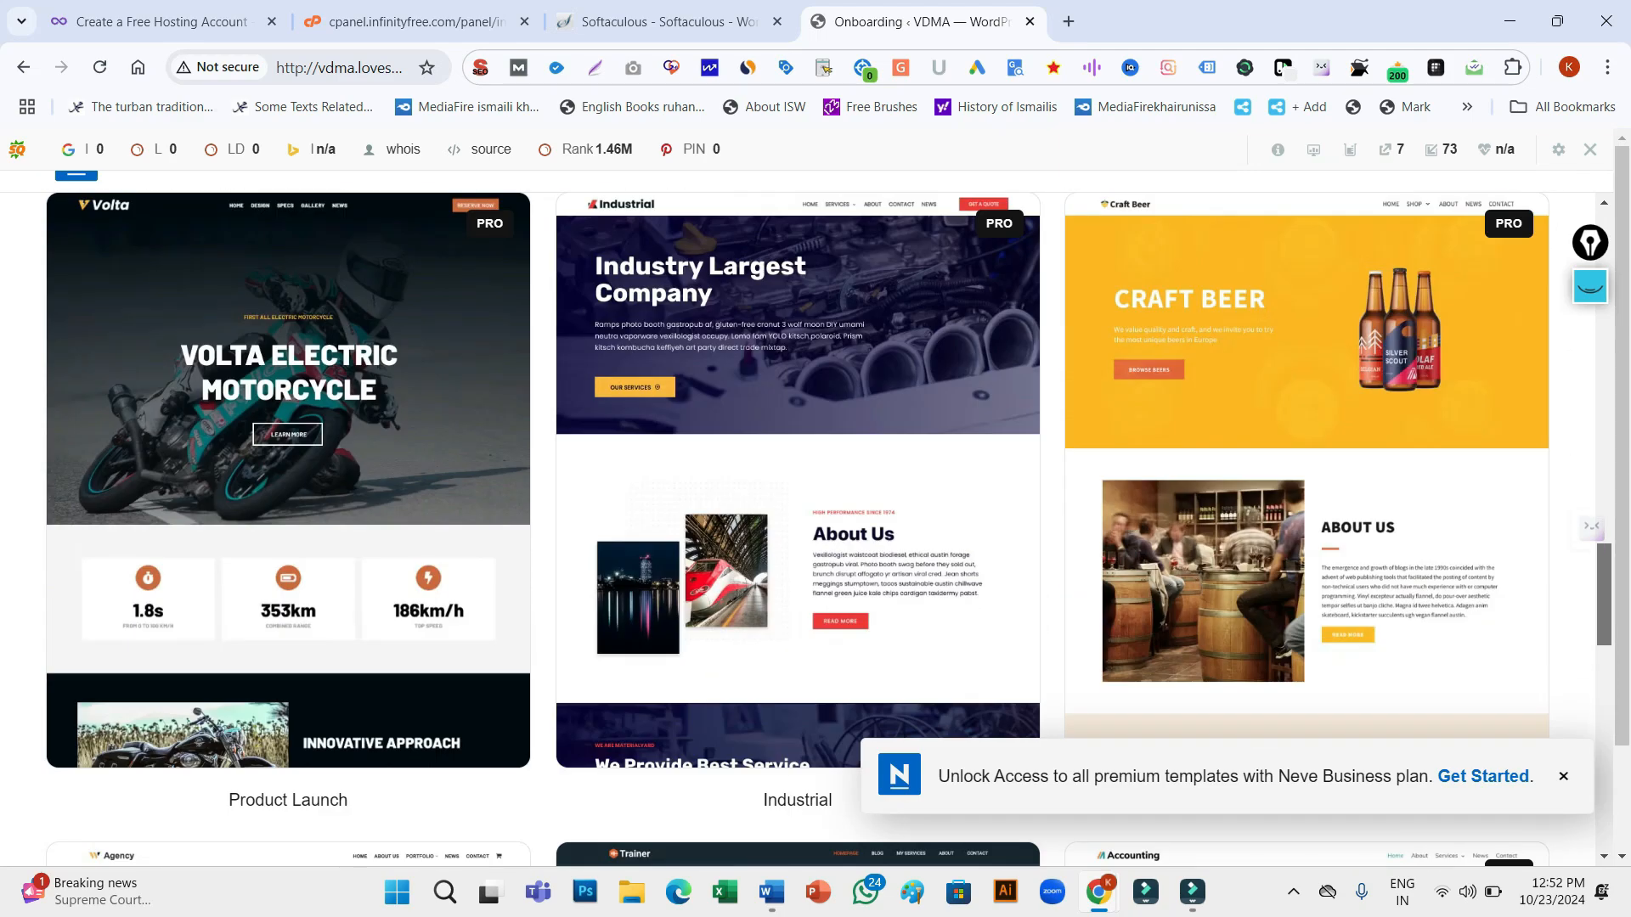
pyautogui.moveTo(1604, 595); pyautogui.dragTo(1604, 261)
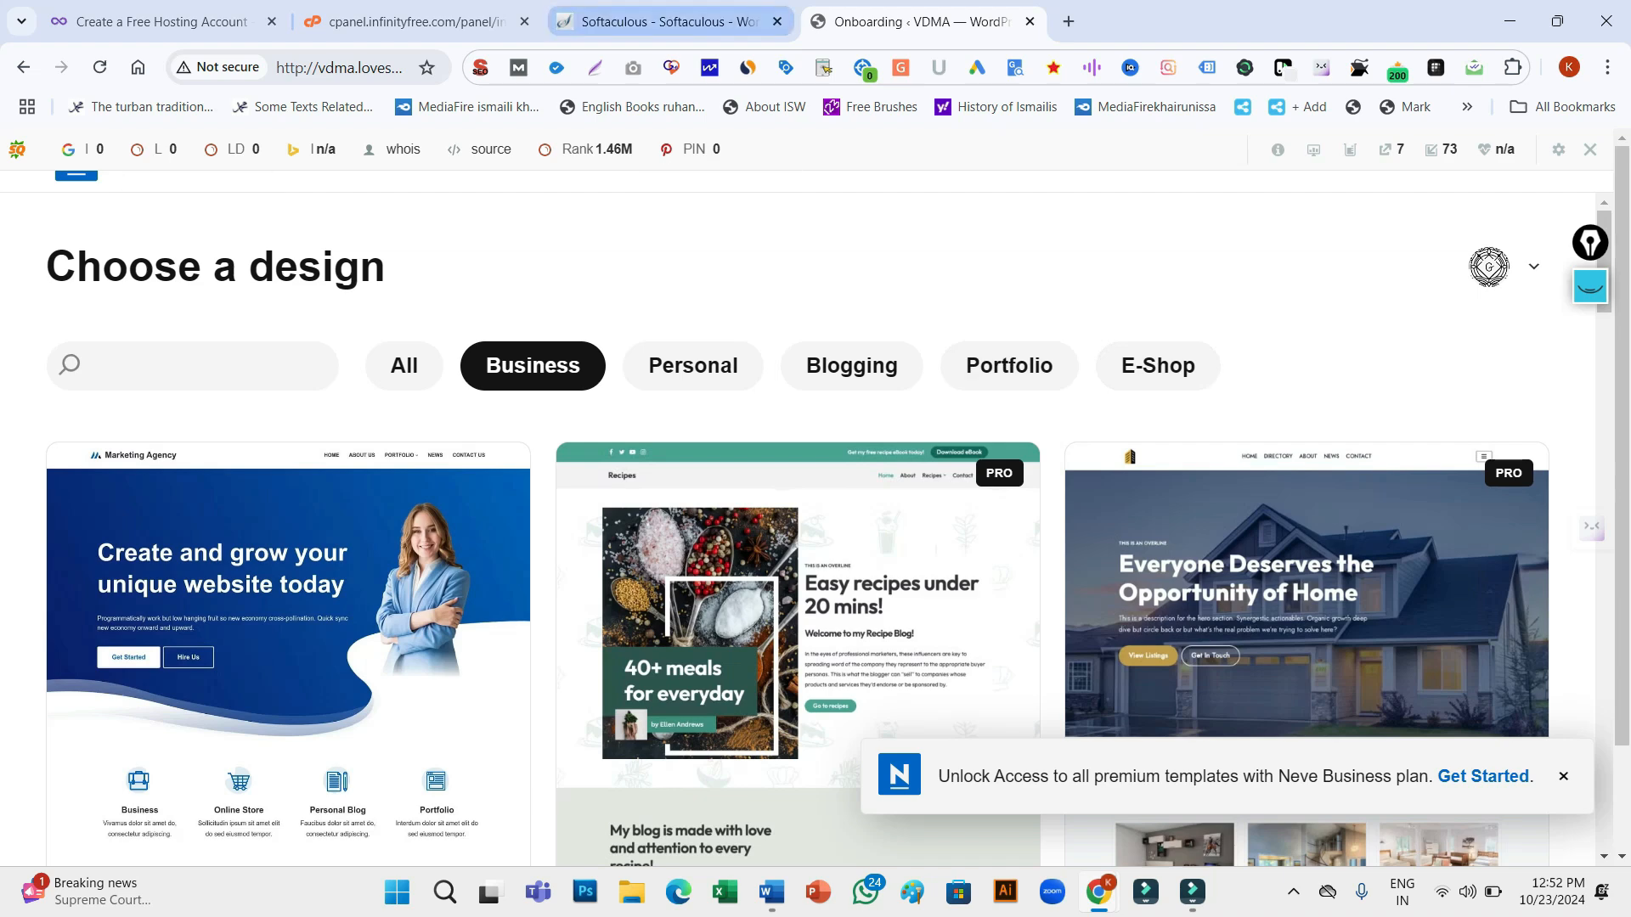
# Check the Softaculous installation page, return to the Neve onboarding page, and close the SEO toolbar above it
pyautogui.click(658, 21)
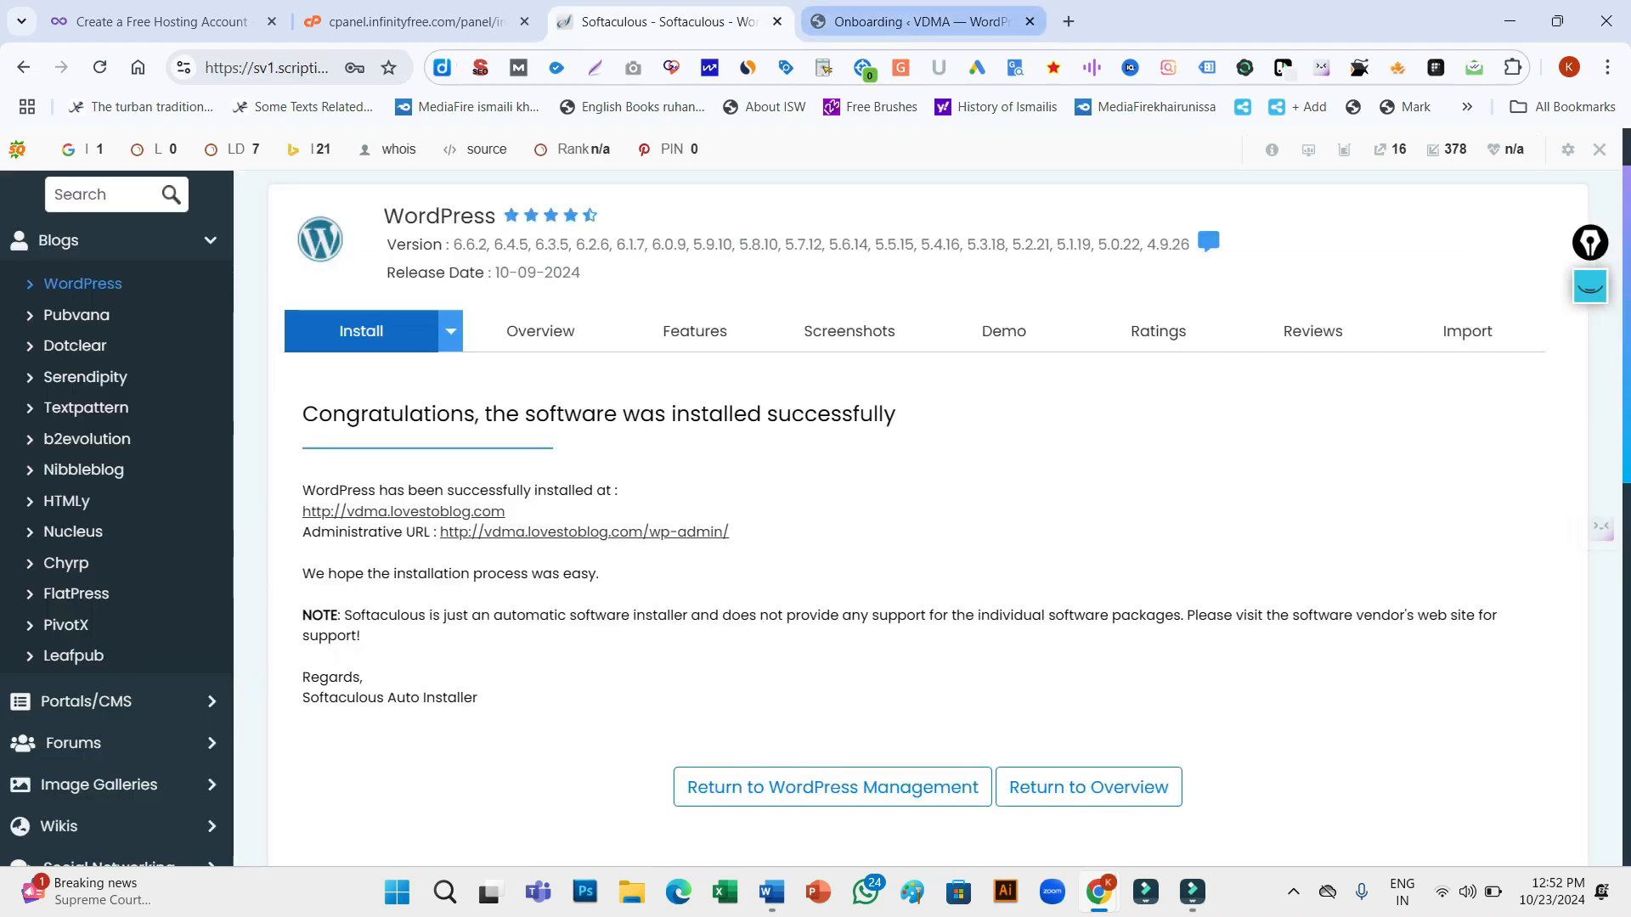
pyautogui.click(917, 21)
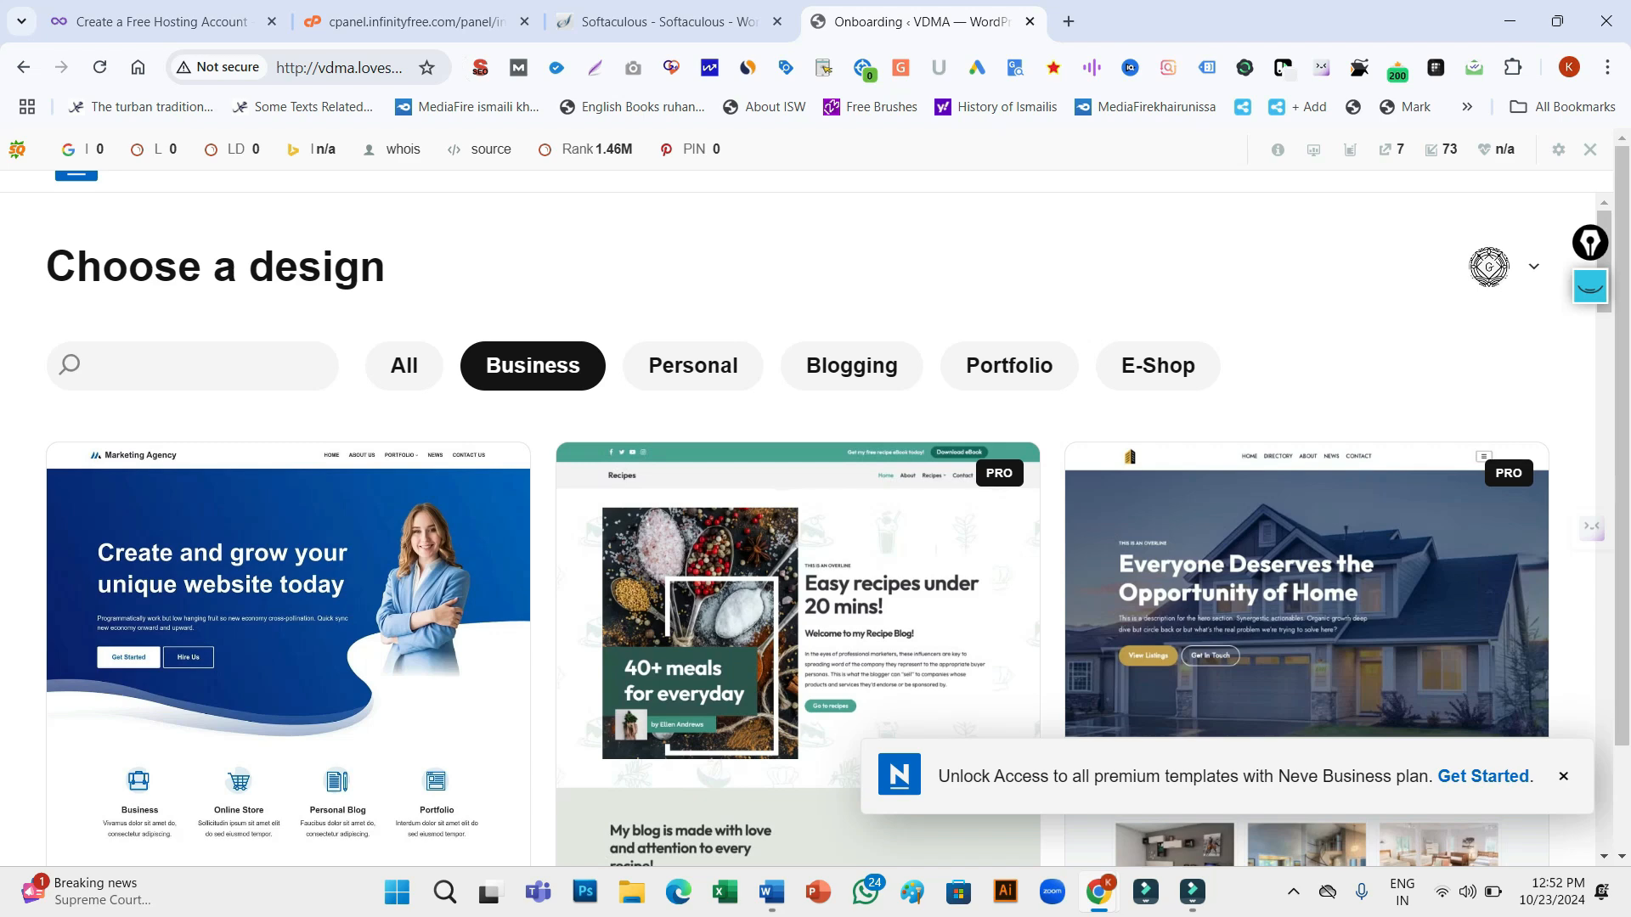
pyautogui.click(659, 21)
pyautogui.click(917, 21)
pyautogui.click(1590, 150)
pyautogui.click(1273, 235)
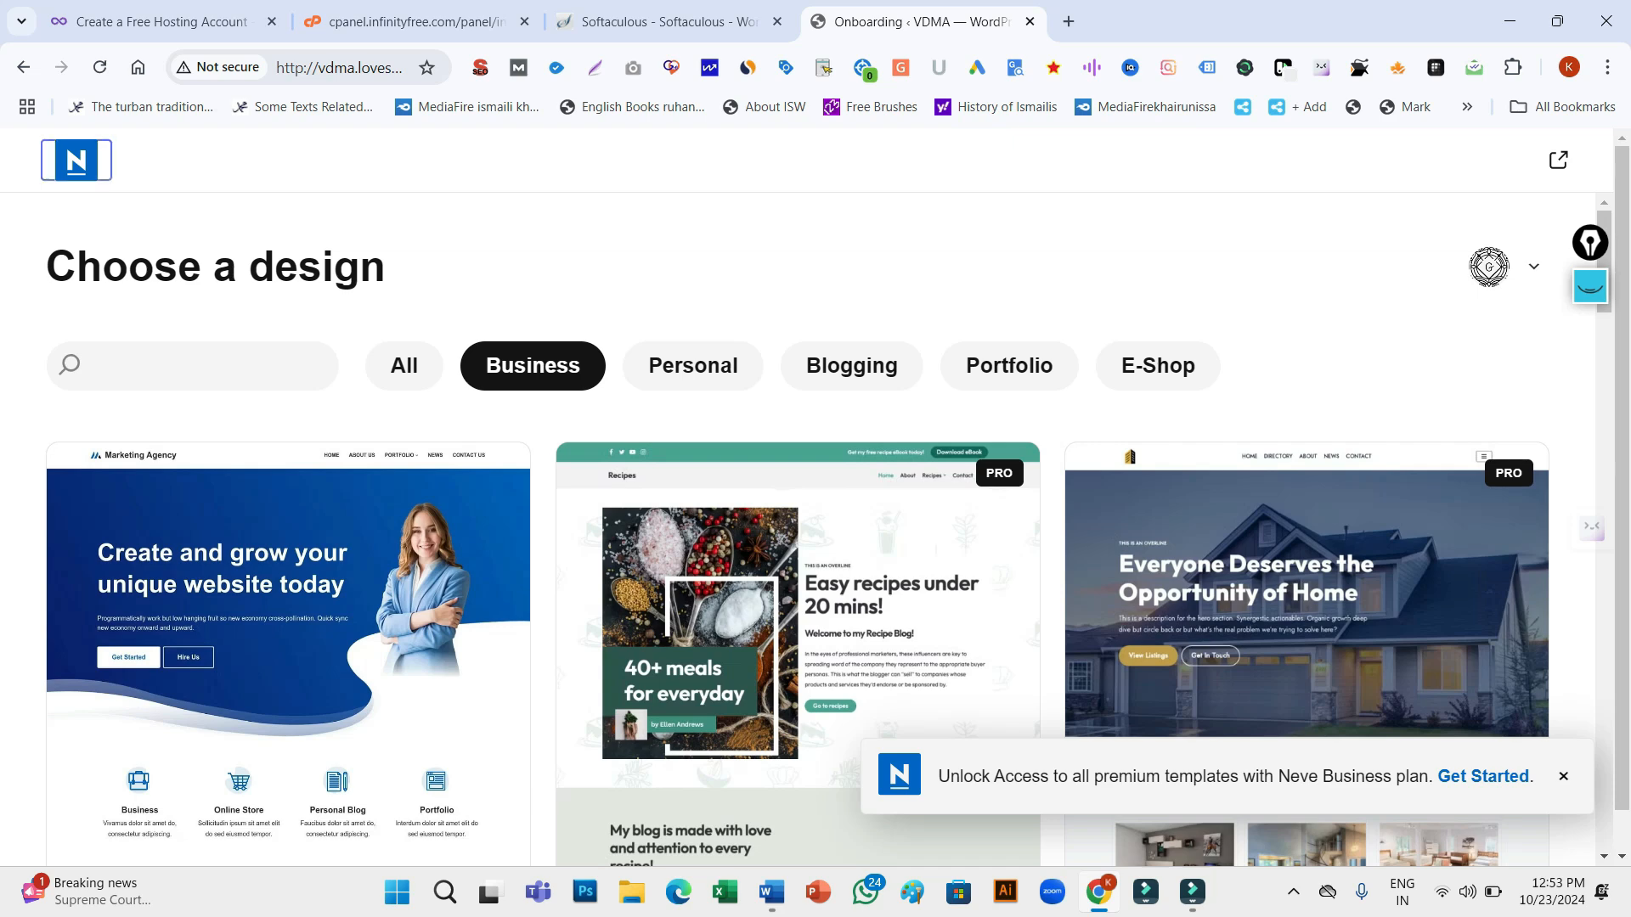
# Return to the website type selection, choose Business again, and browse the starter designs it offers
pyautogui.rightClick(83, 163)
pyautogui.click(80, 161)
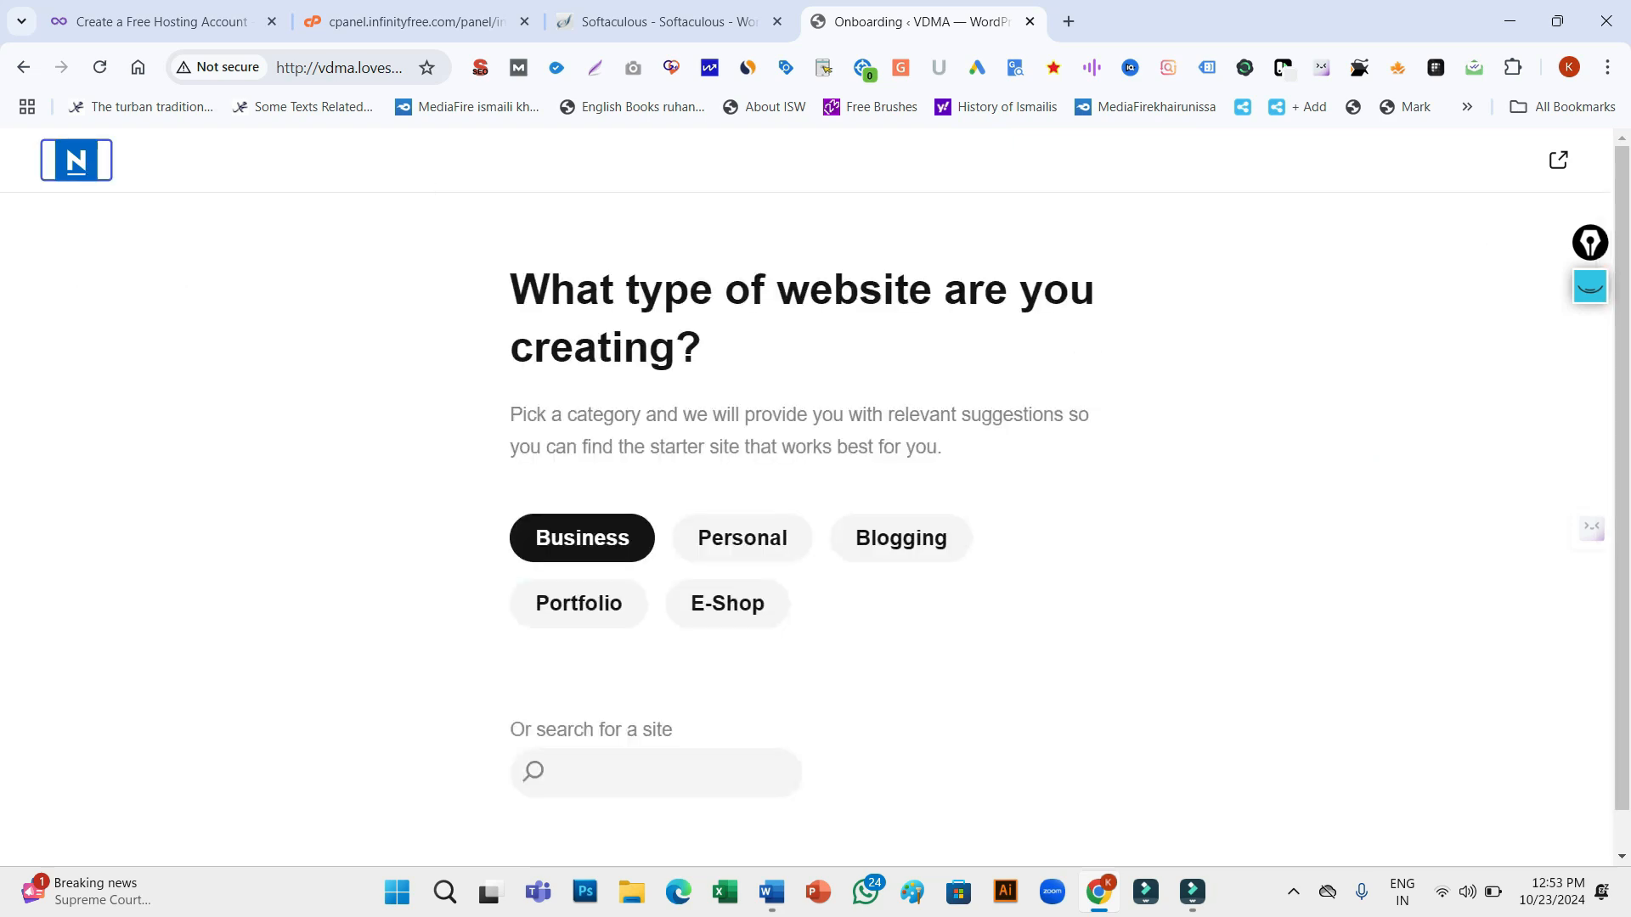
pyautogui.click(583, 538)
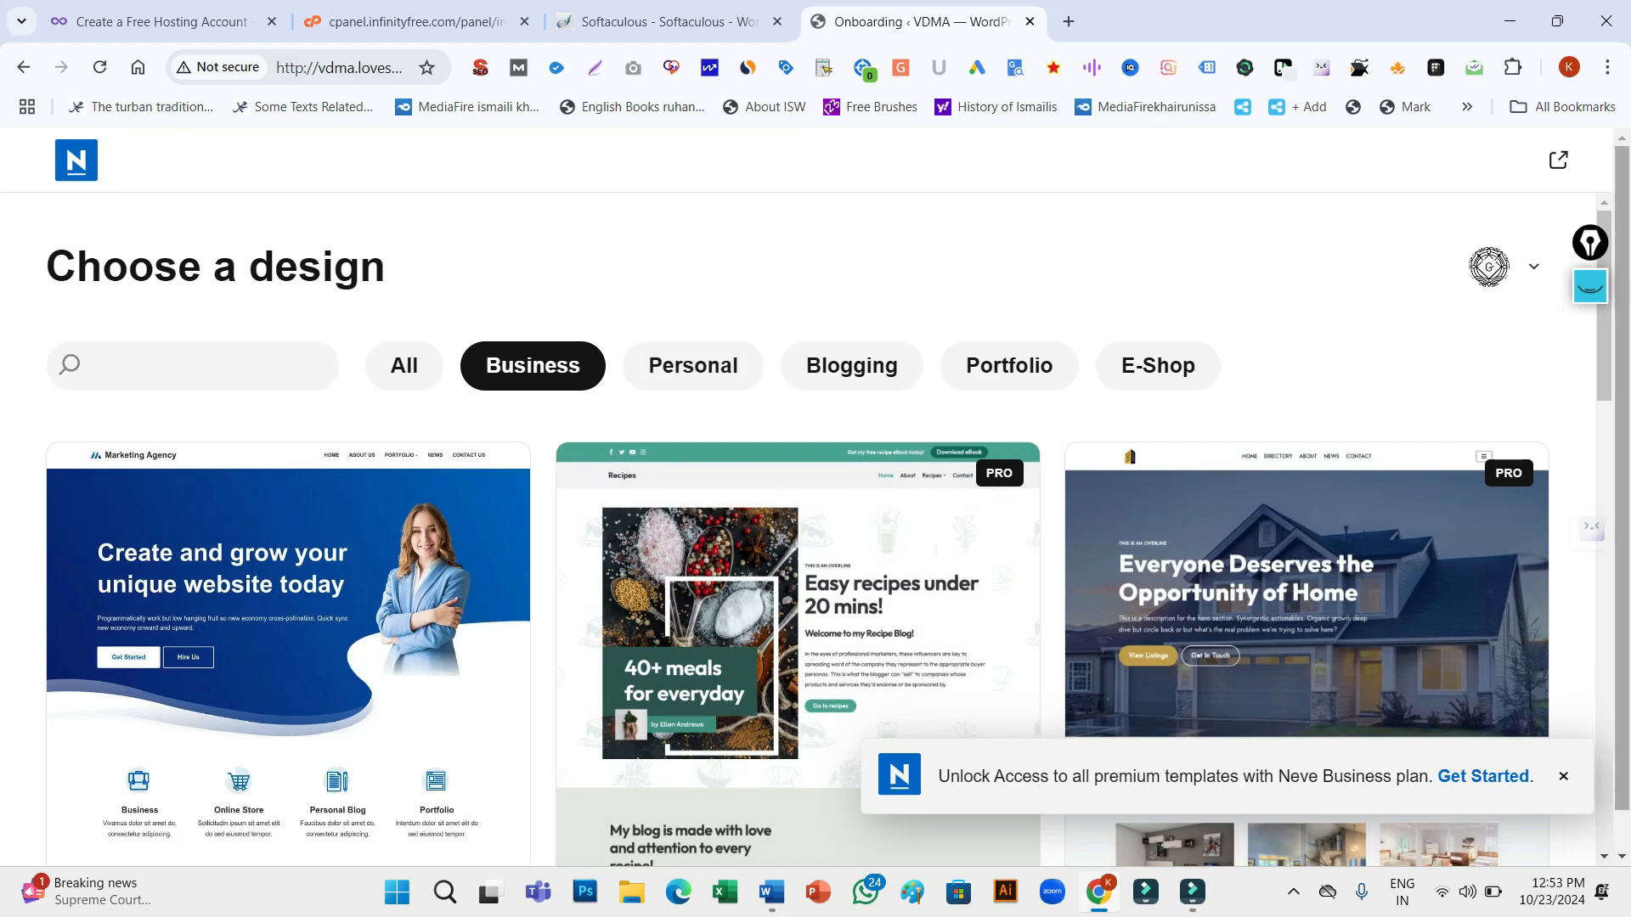
pyautogui.scroll(-10, 816, 527)
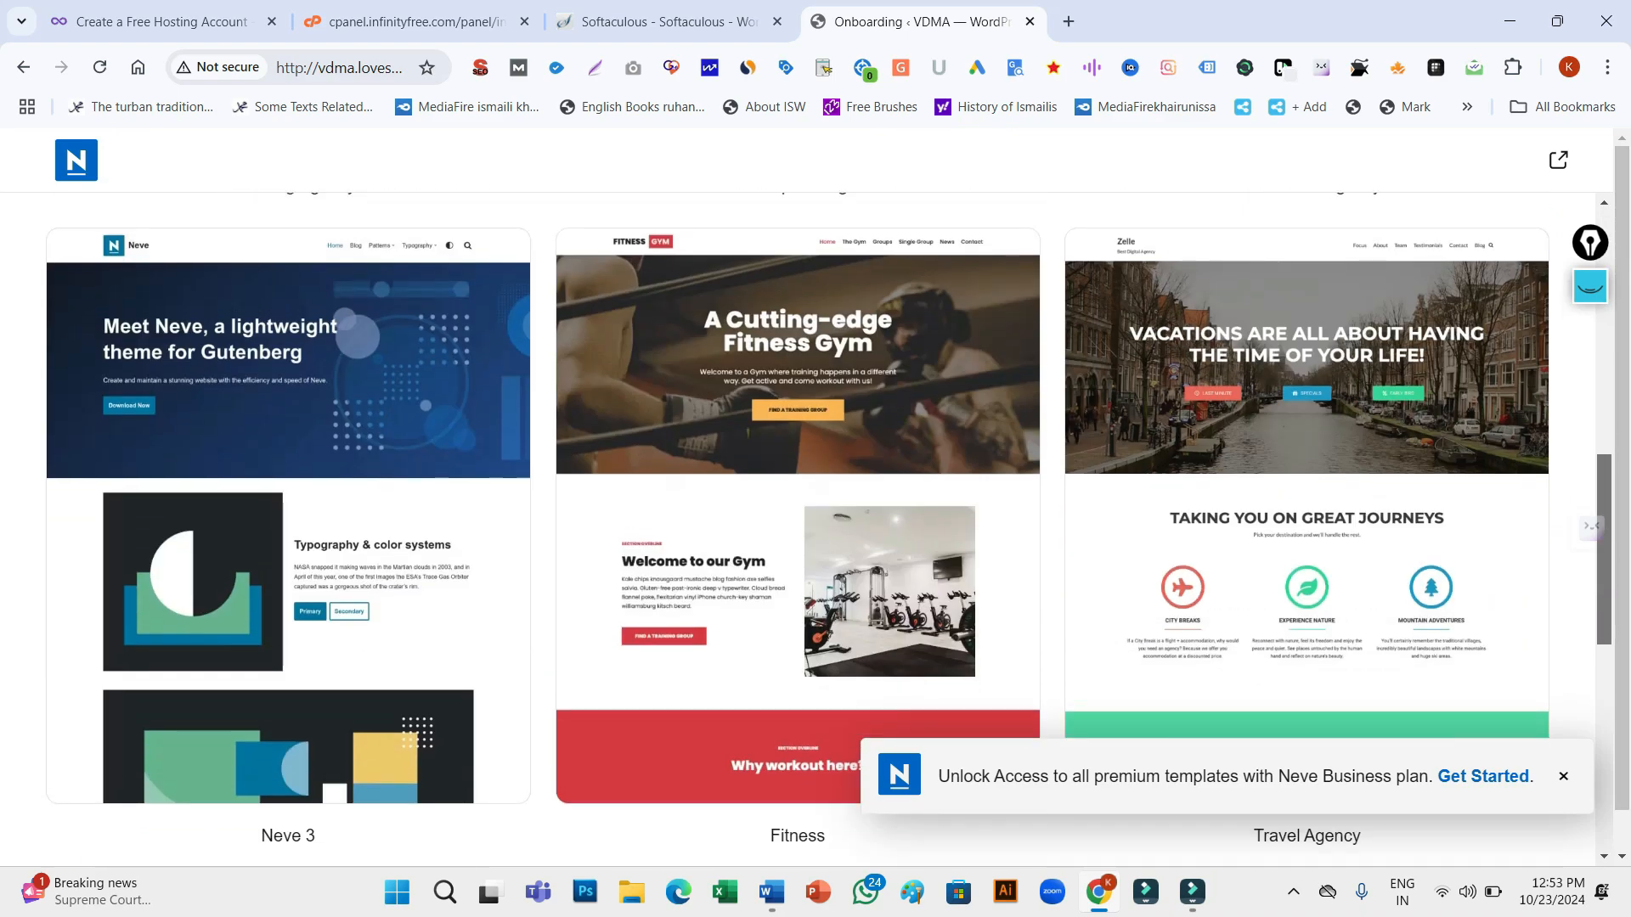
pyautogui.scroll(-3, 815, 527)
pyautogui.scroll(-3, 815, 526)
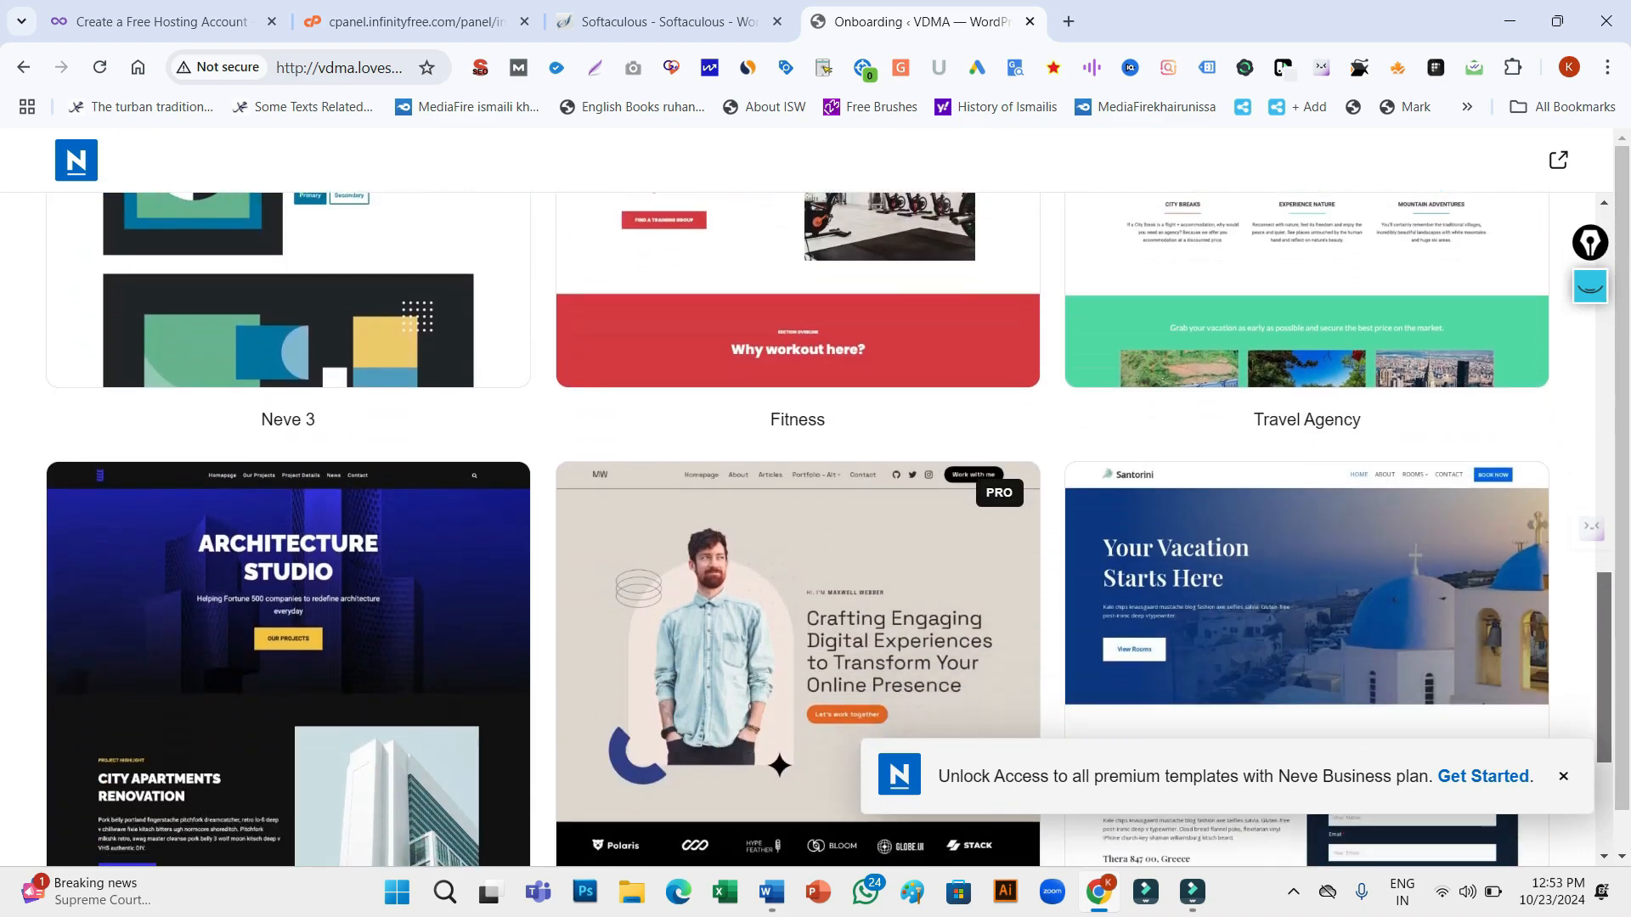
pyautogui.scroll(9, 815, 526)
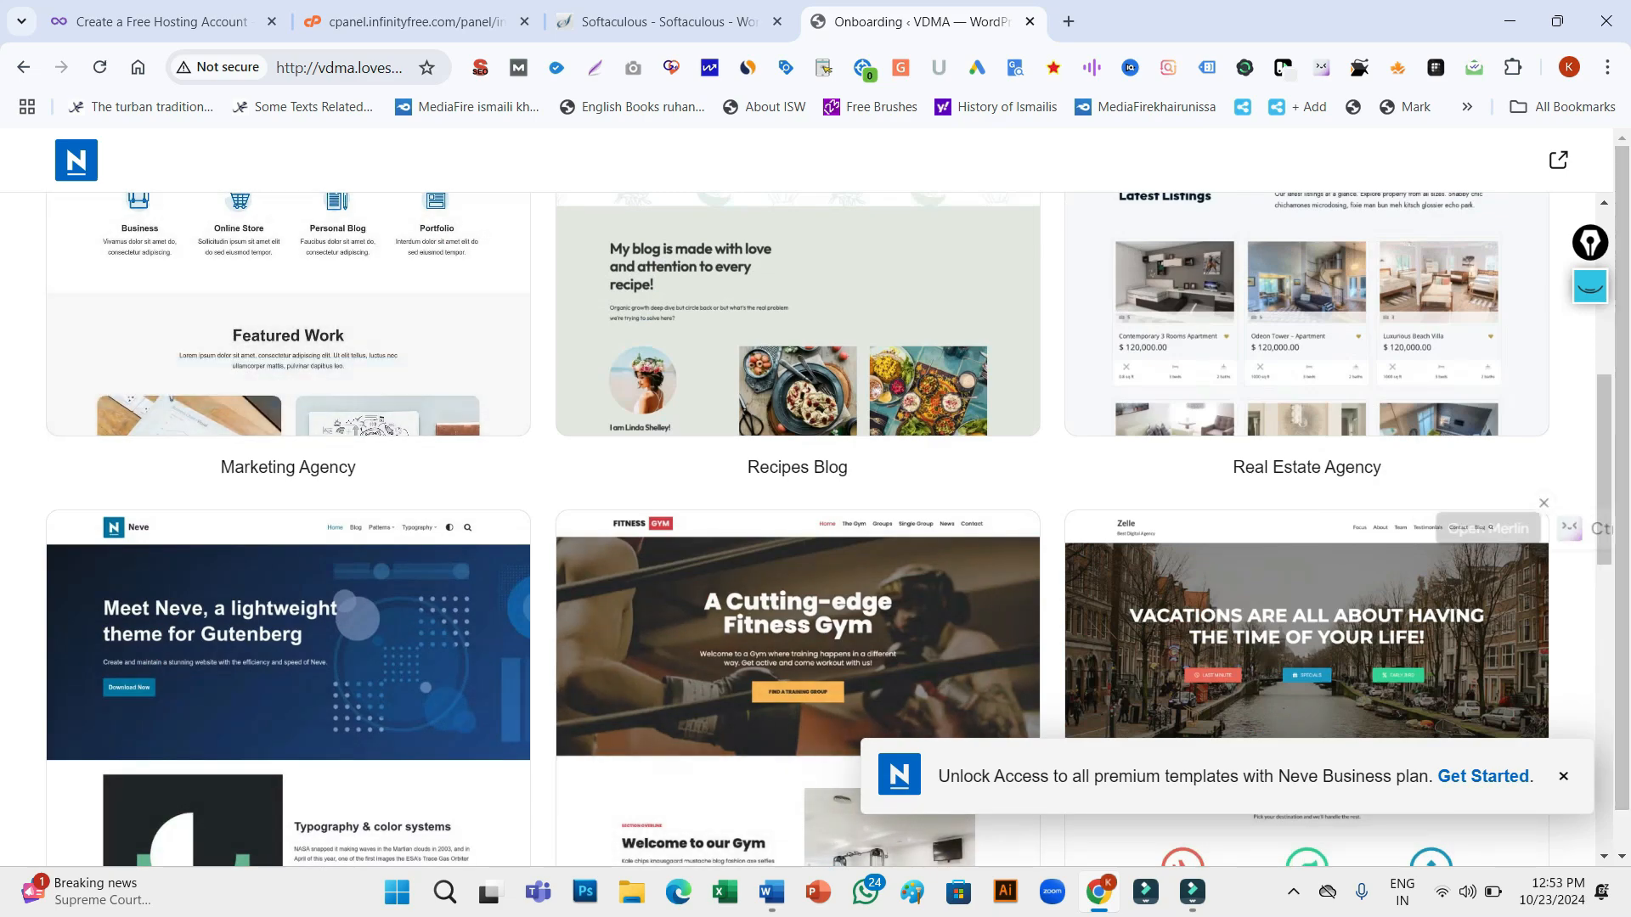
pyautogui.scroll(6, 816, 527)
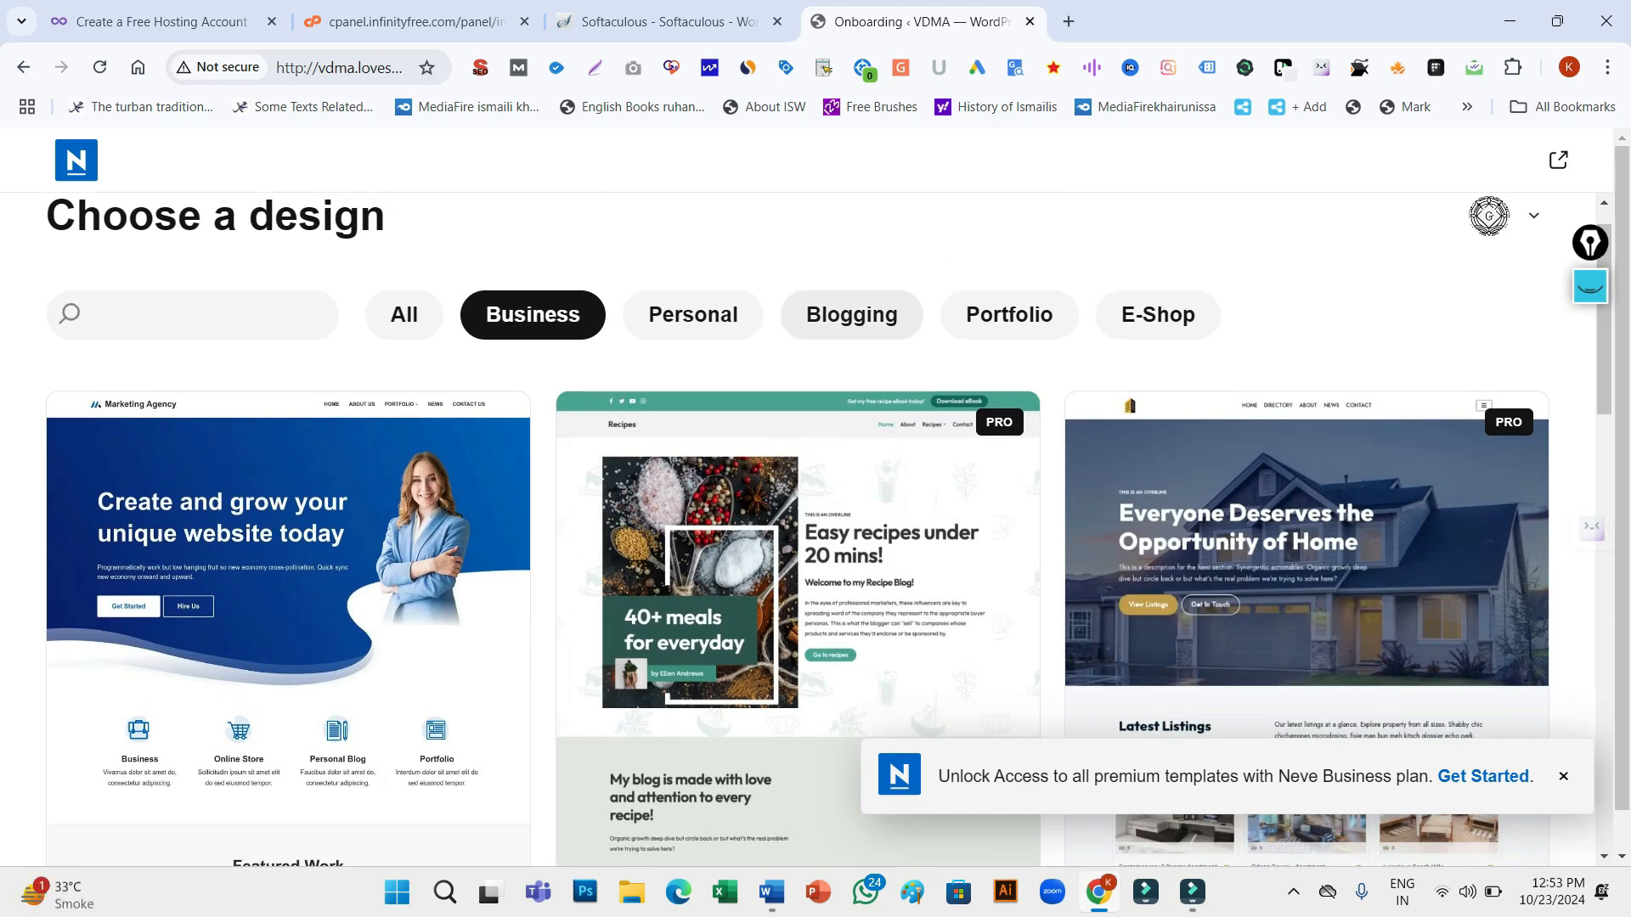
# Search the starter designs for "education" and look through the matching designs
pyautogui.click(182, 315)
pyautogui.write('e')
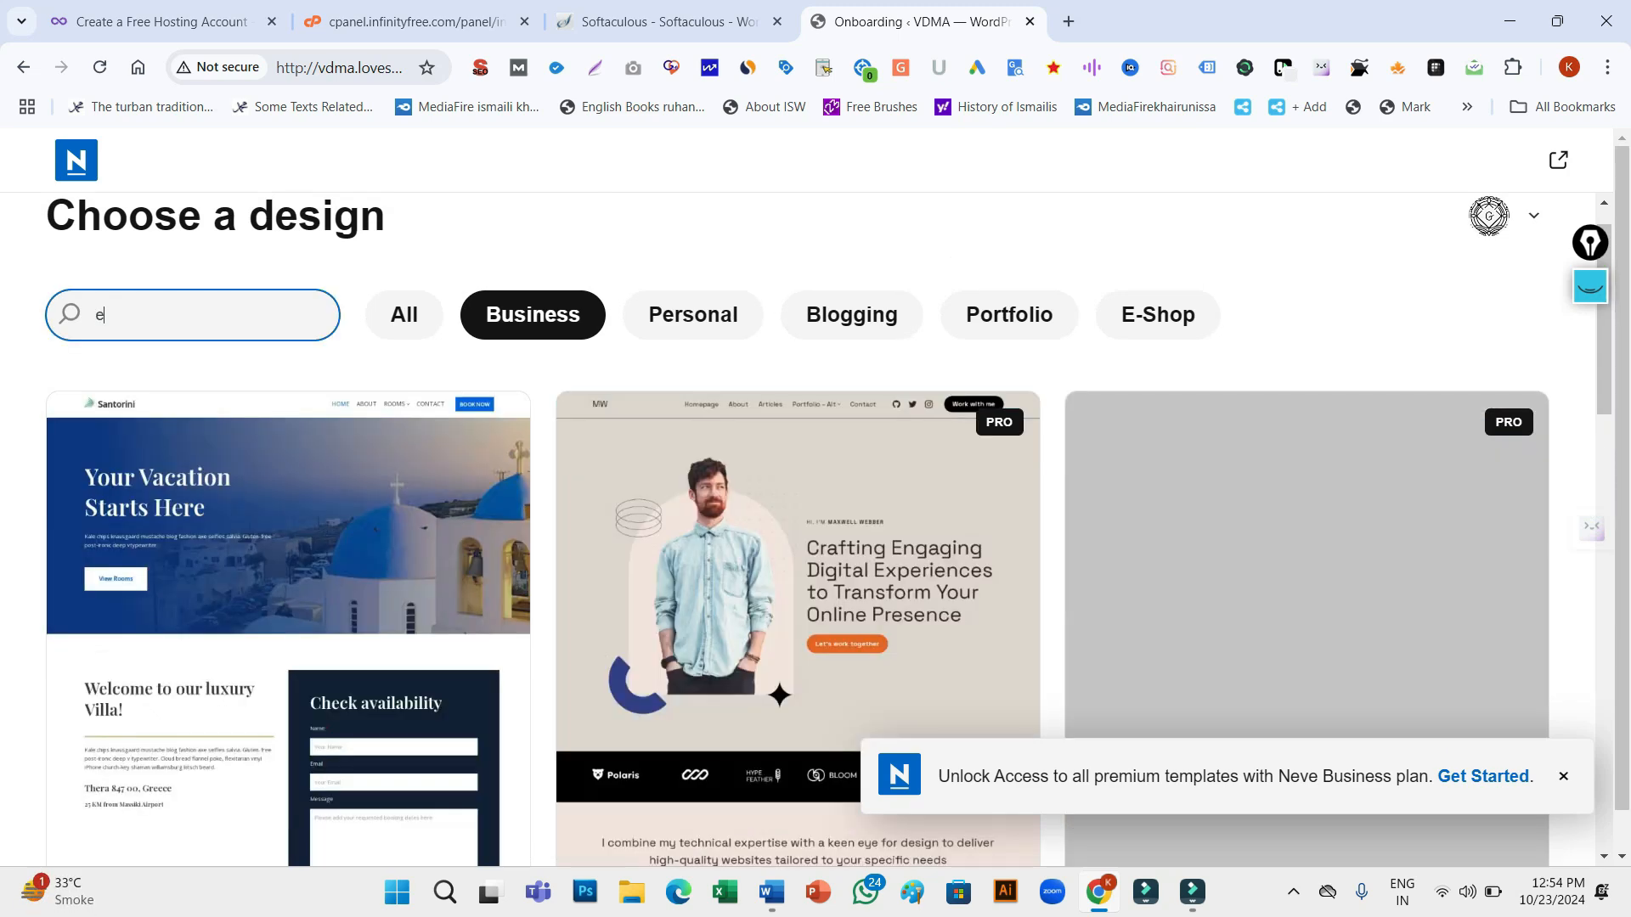
pyautogui.write('ducatio')
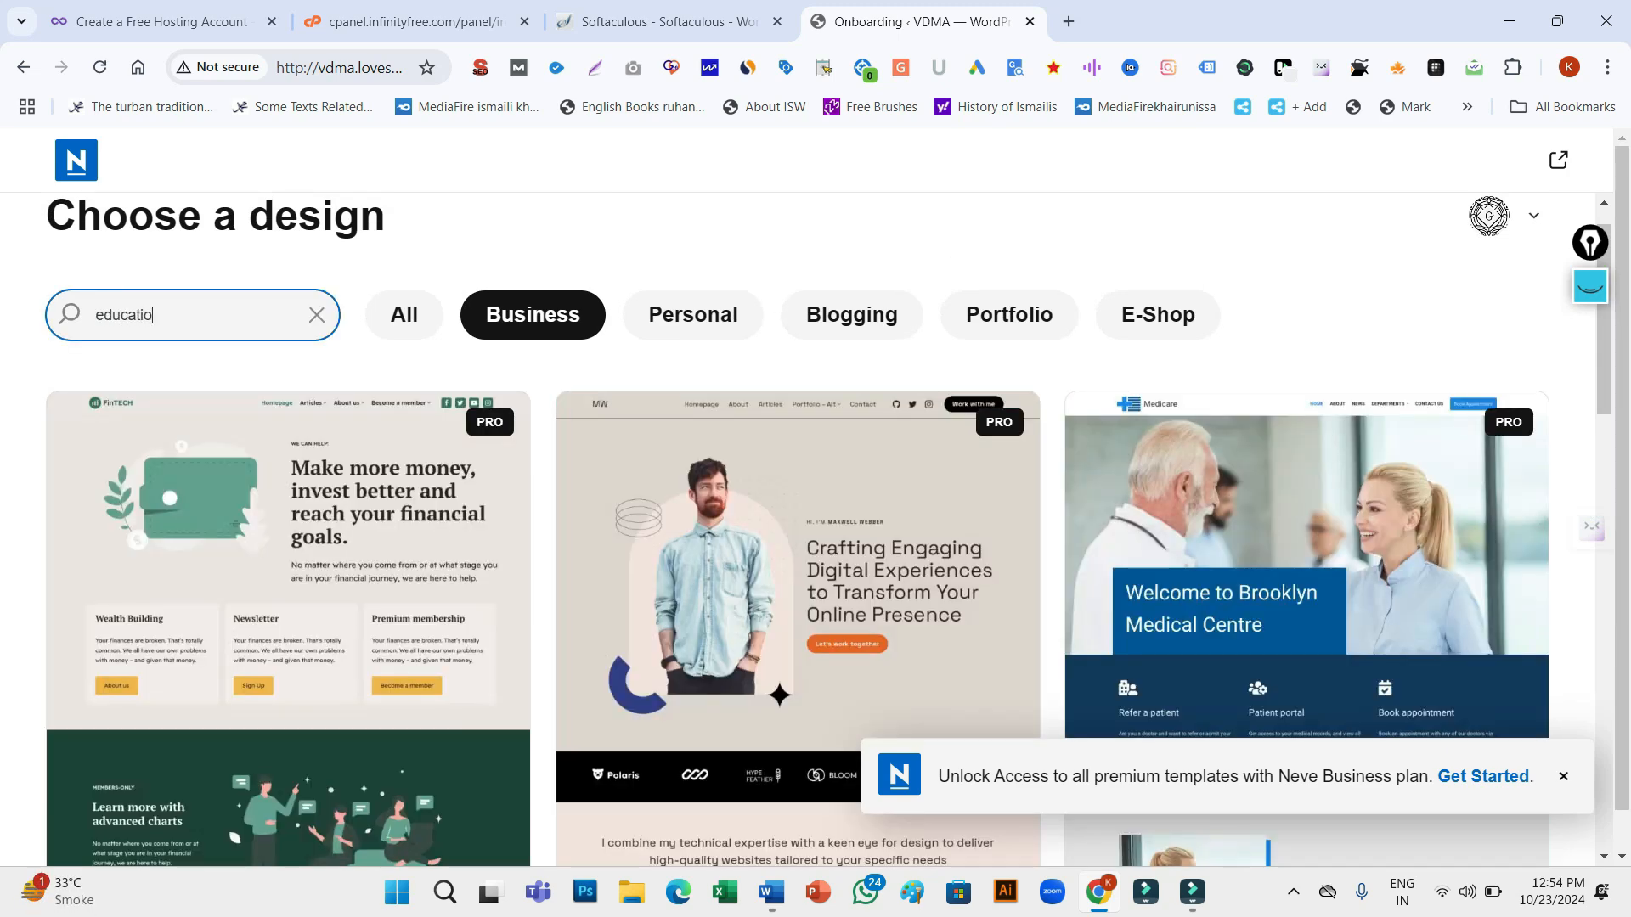
pyautogui.write('n')
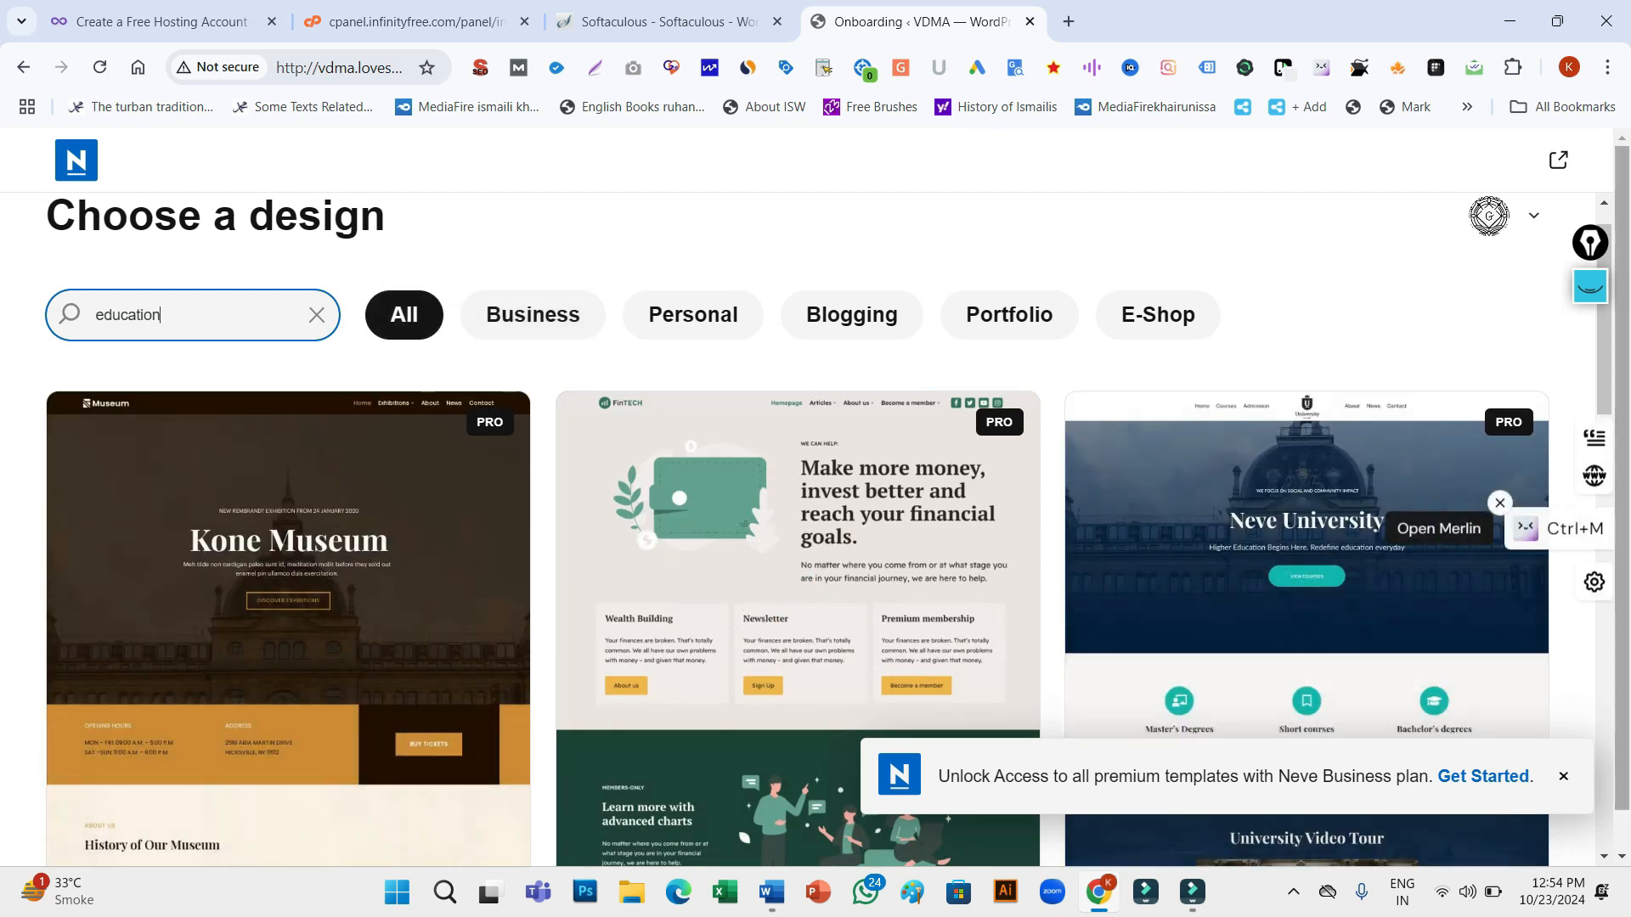
pyautogui.scroll(-5, 815, 526)
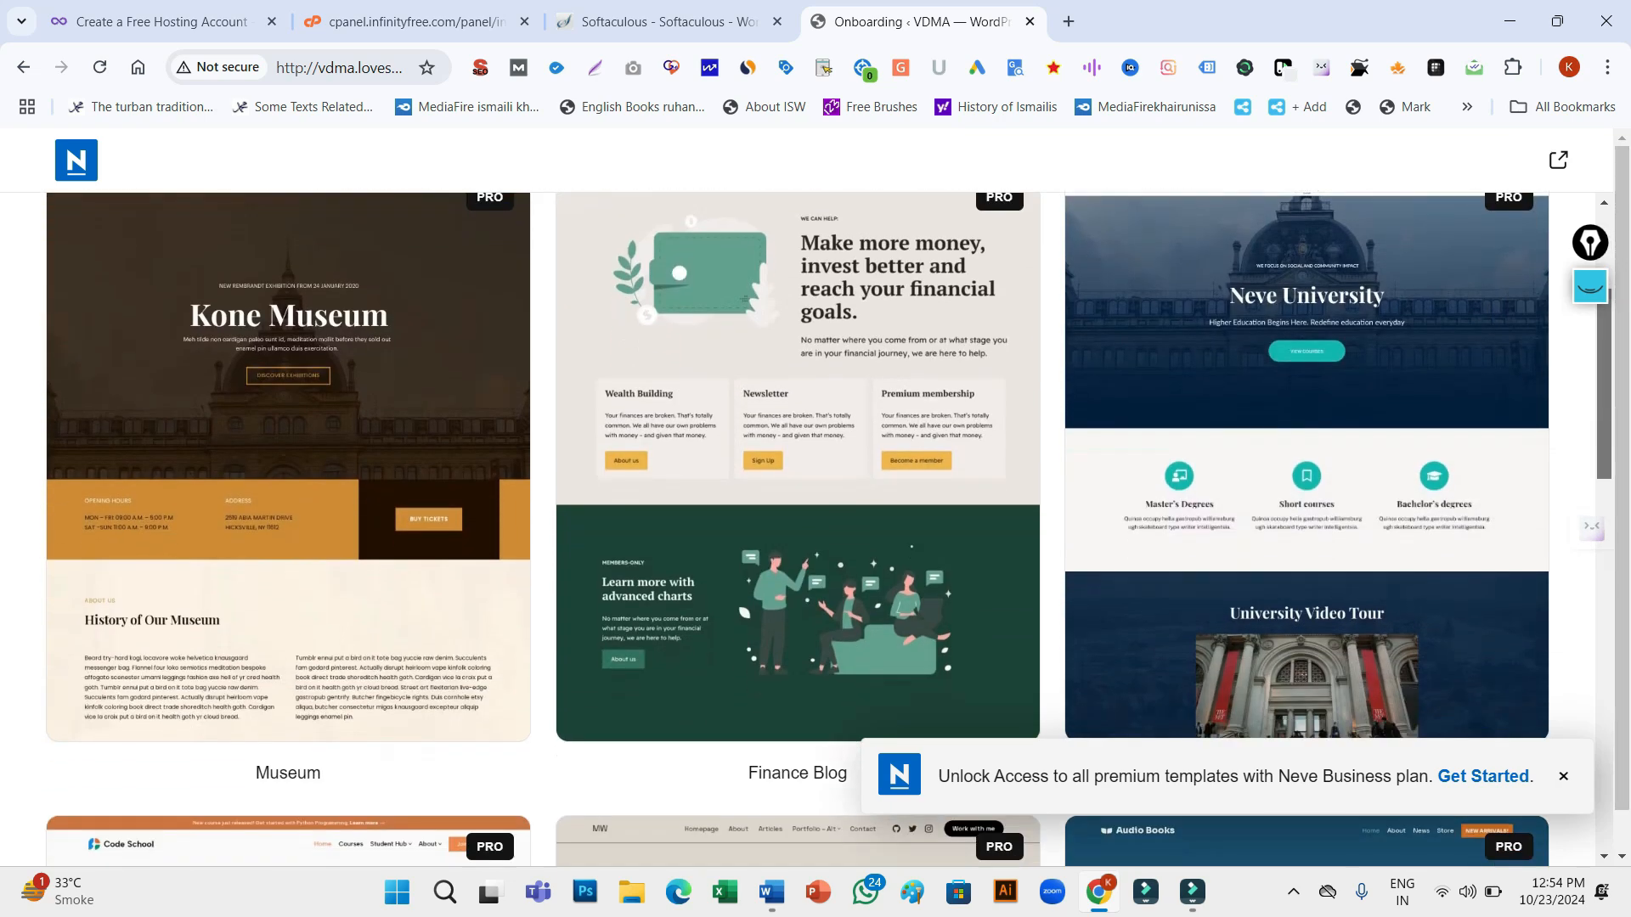
pyautogui.scroll(-3, 815, 527)
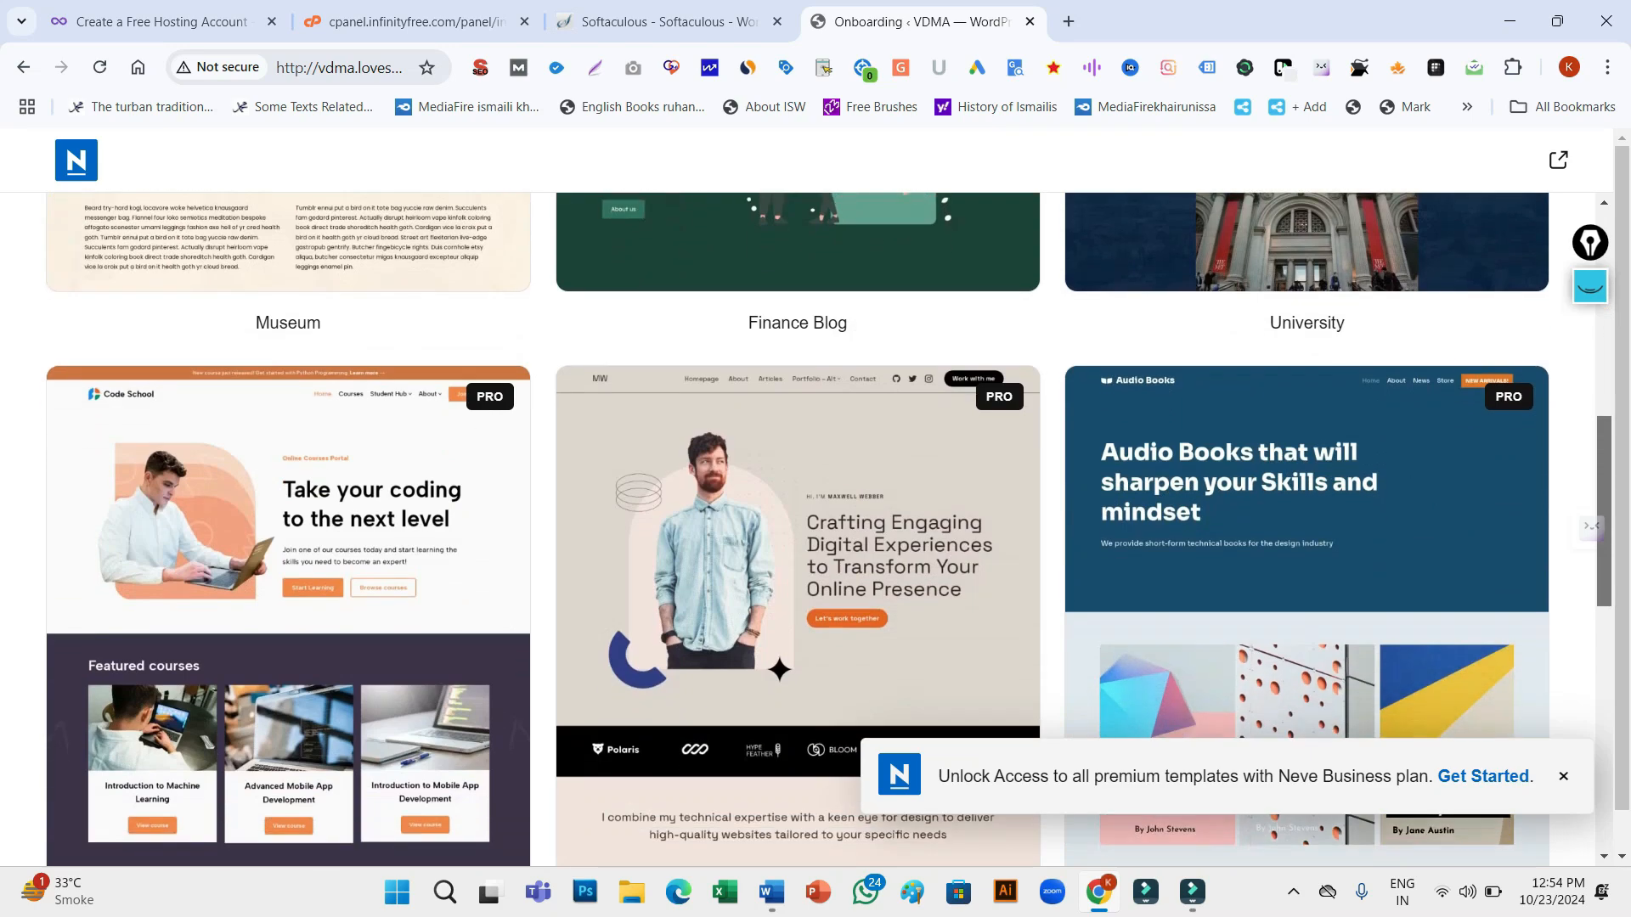
pyautogui.scroll(-2, 815, 527)
pyautogui.scroll(-6, 815, 527)
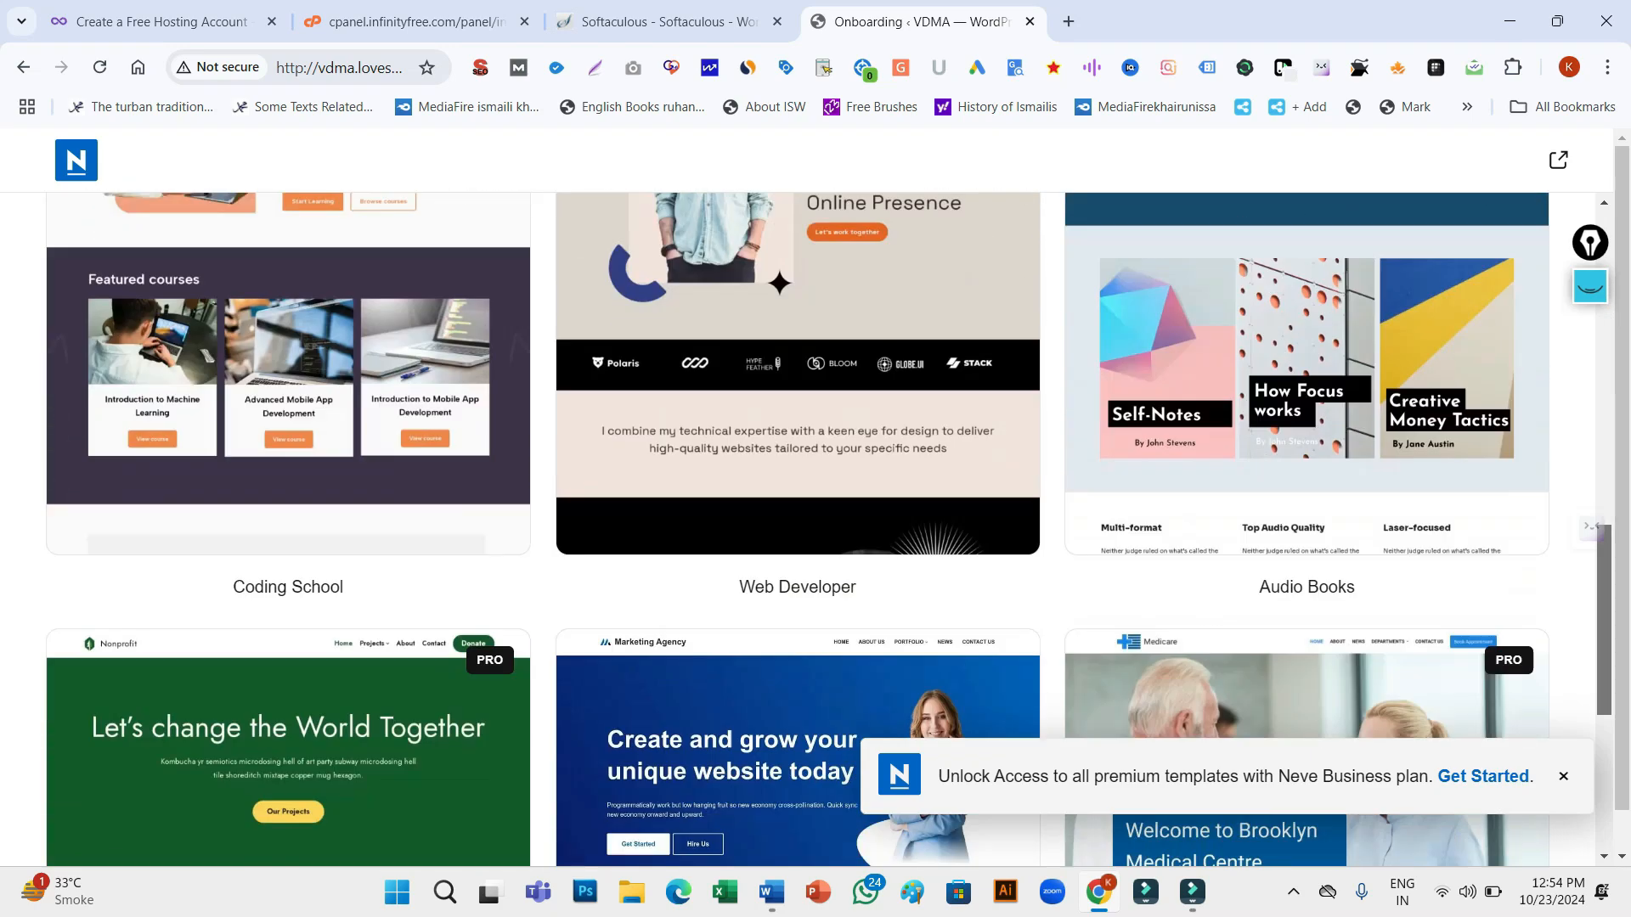
pyautogui.scroll(-2, 816, 526)
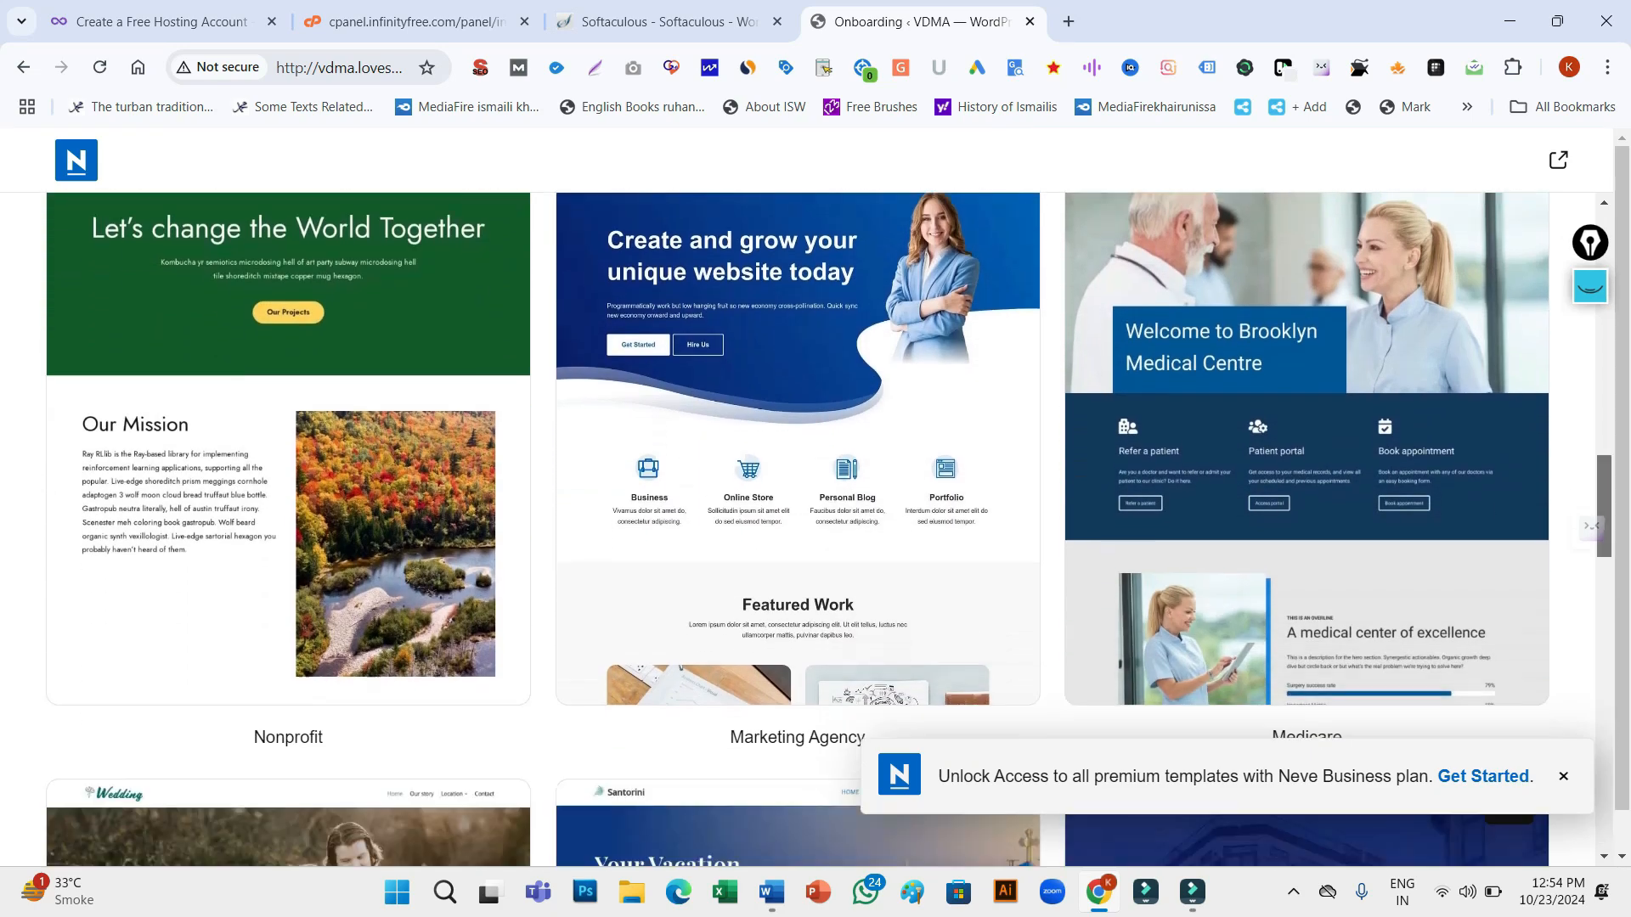
# Choose the Marketing Agency starter site with its default design and enter "China Mi" as the business name
pyautogui.click(796, 651)
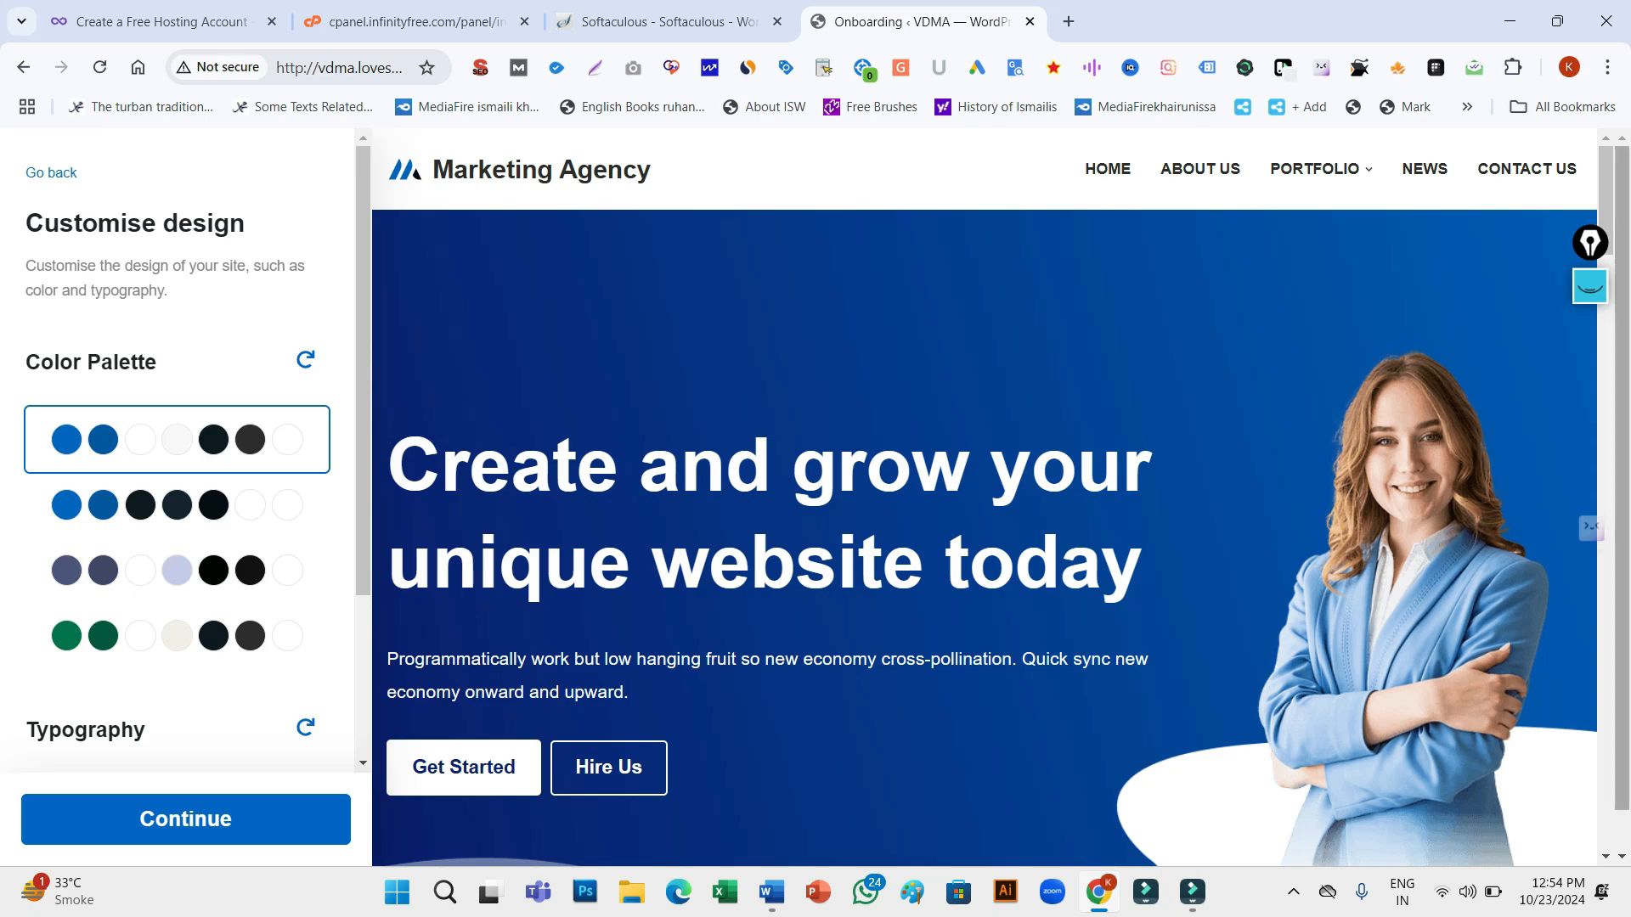
pyautogui.moveTo(1606, 201); pyautogui.dragTo(1605, 765)
pyautogui.click(185, 819)
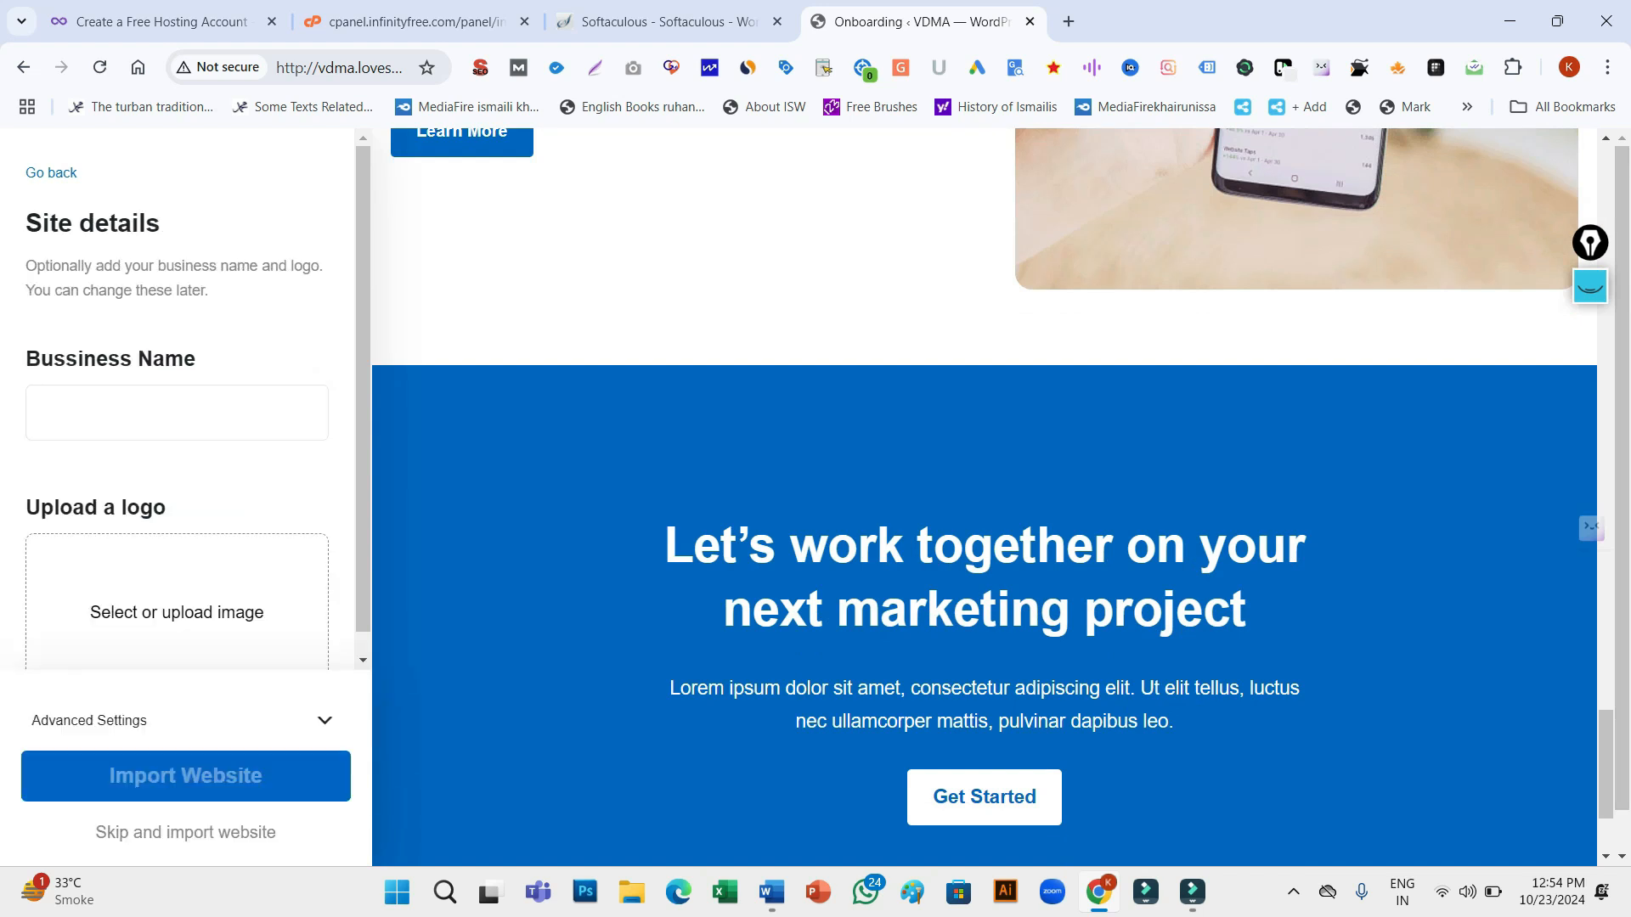
pyautogui.click(119, 413)
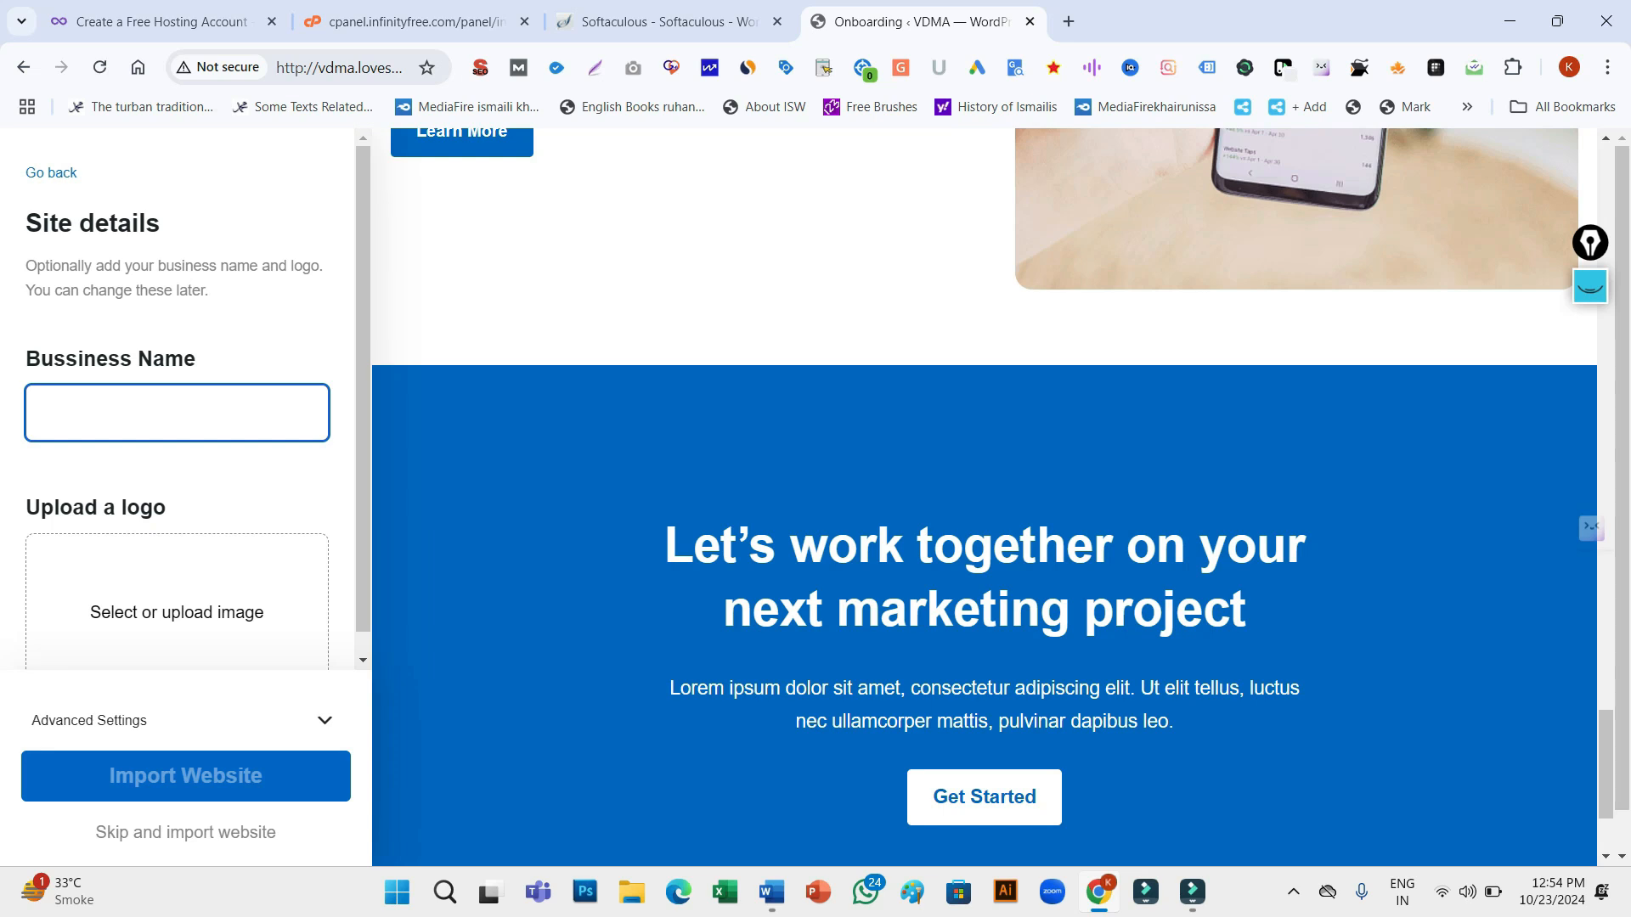
pyautogui.write('China Mi')
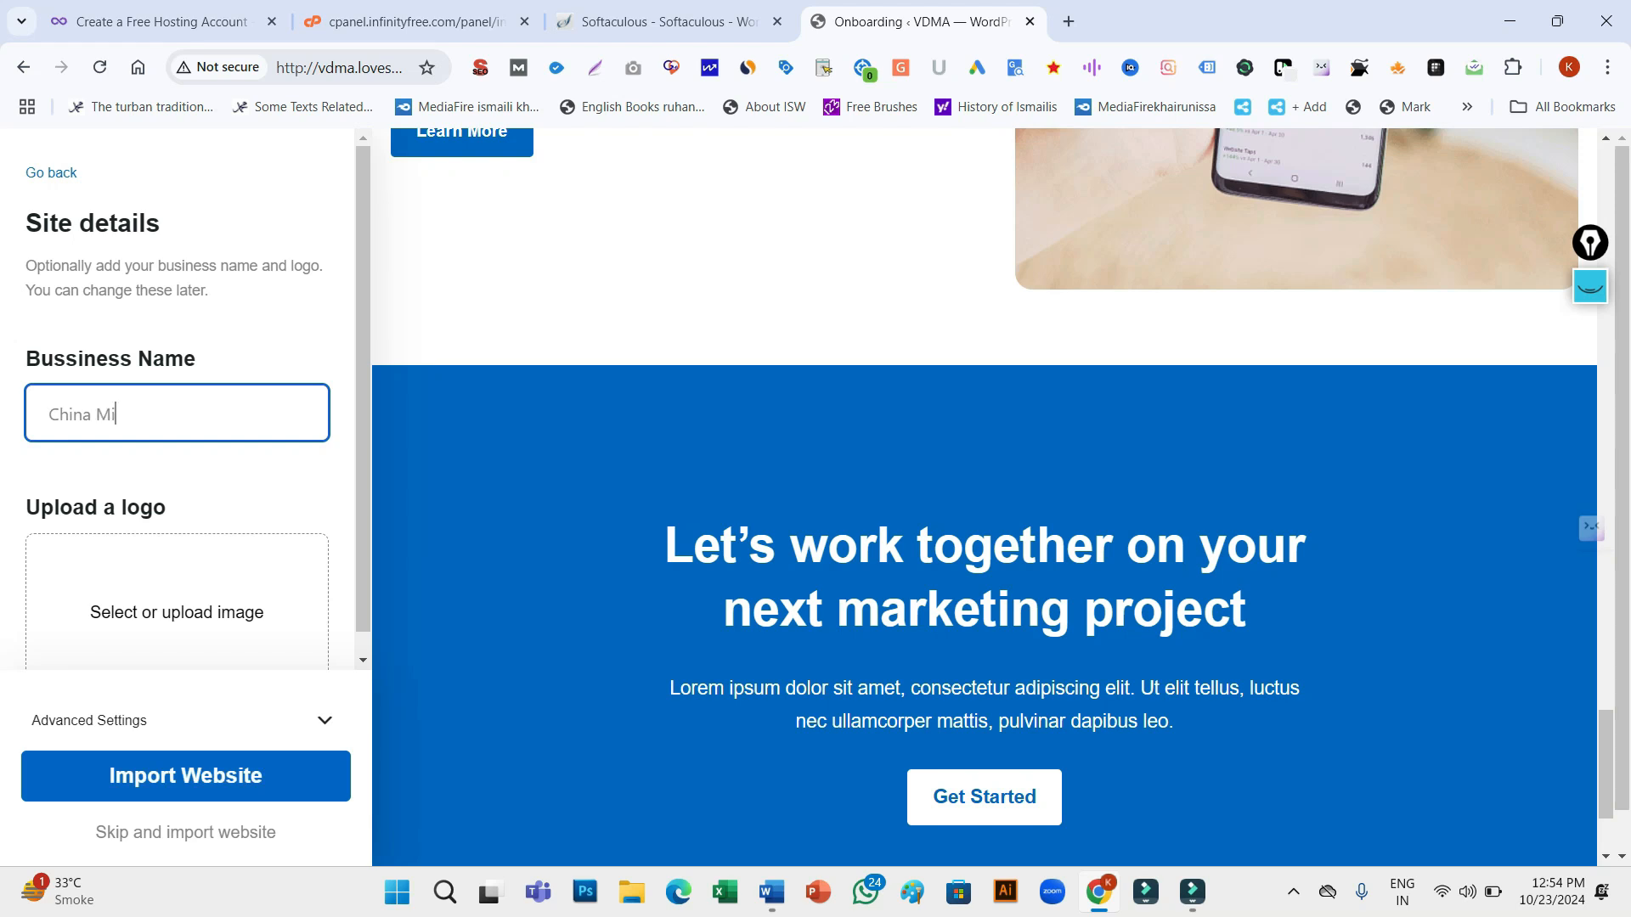
# Search Google in a new tab for "chinese restaurant name suggestions" and look through the suggested names
pyautogui.hotkey('ctrl', 't')
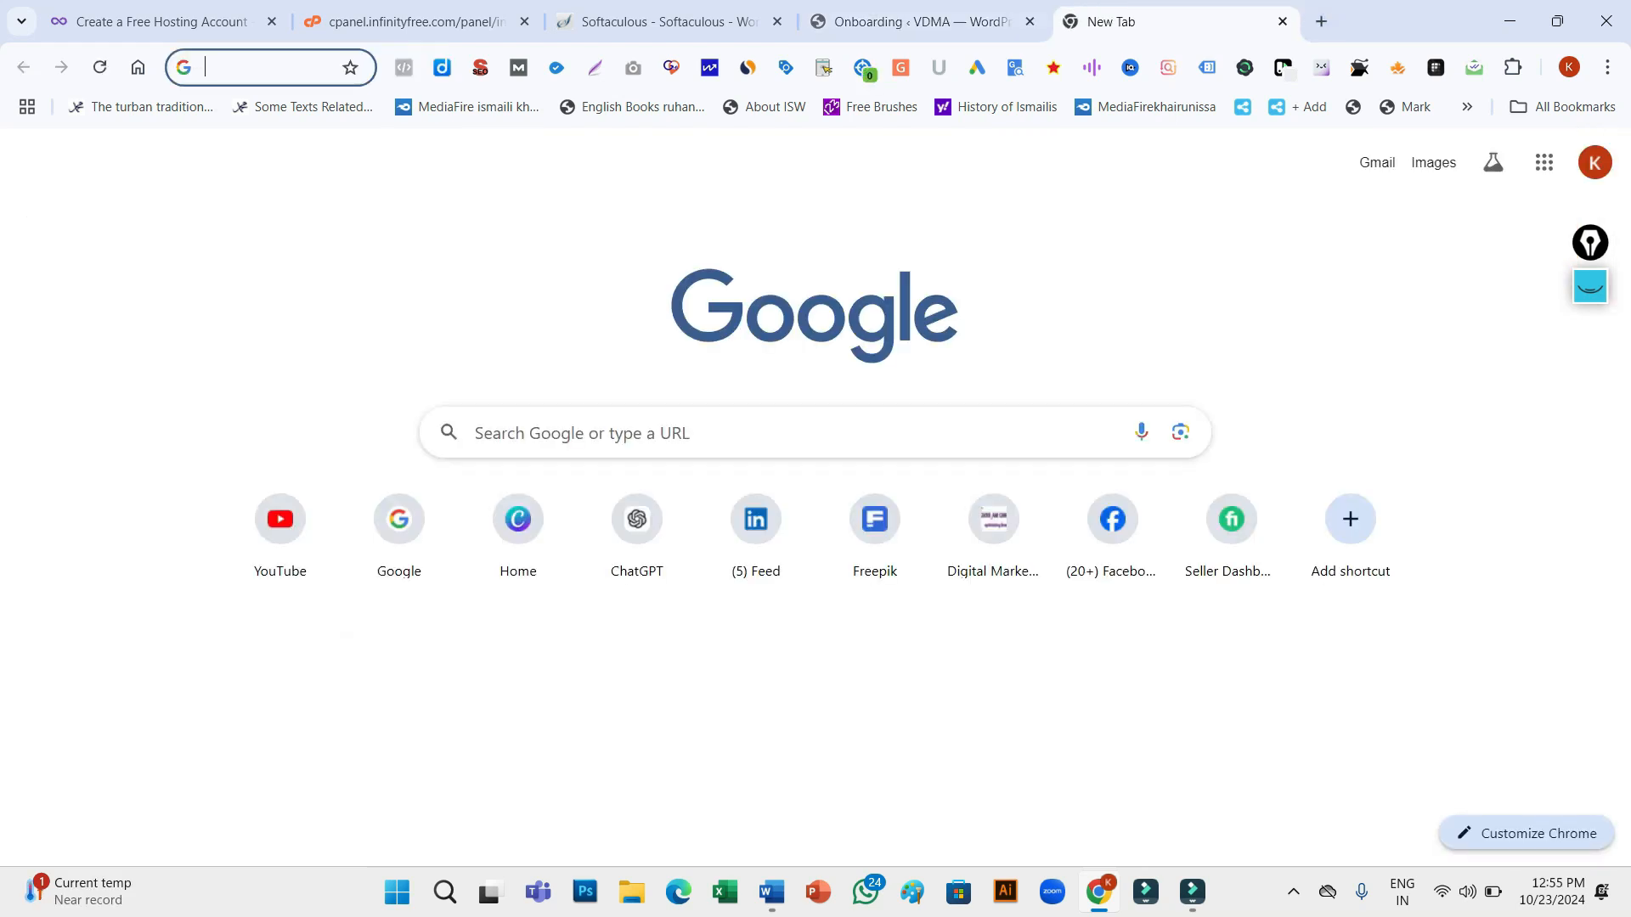
pyautogui.click(765, 433)
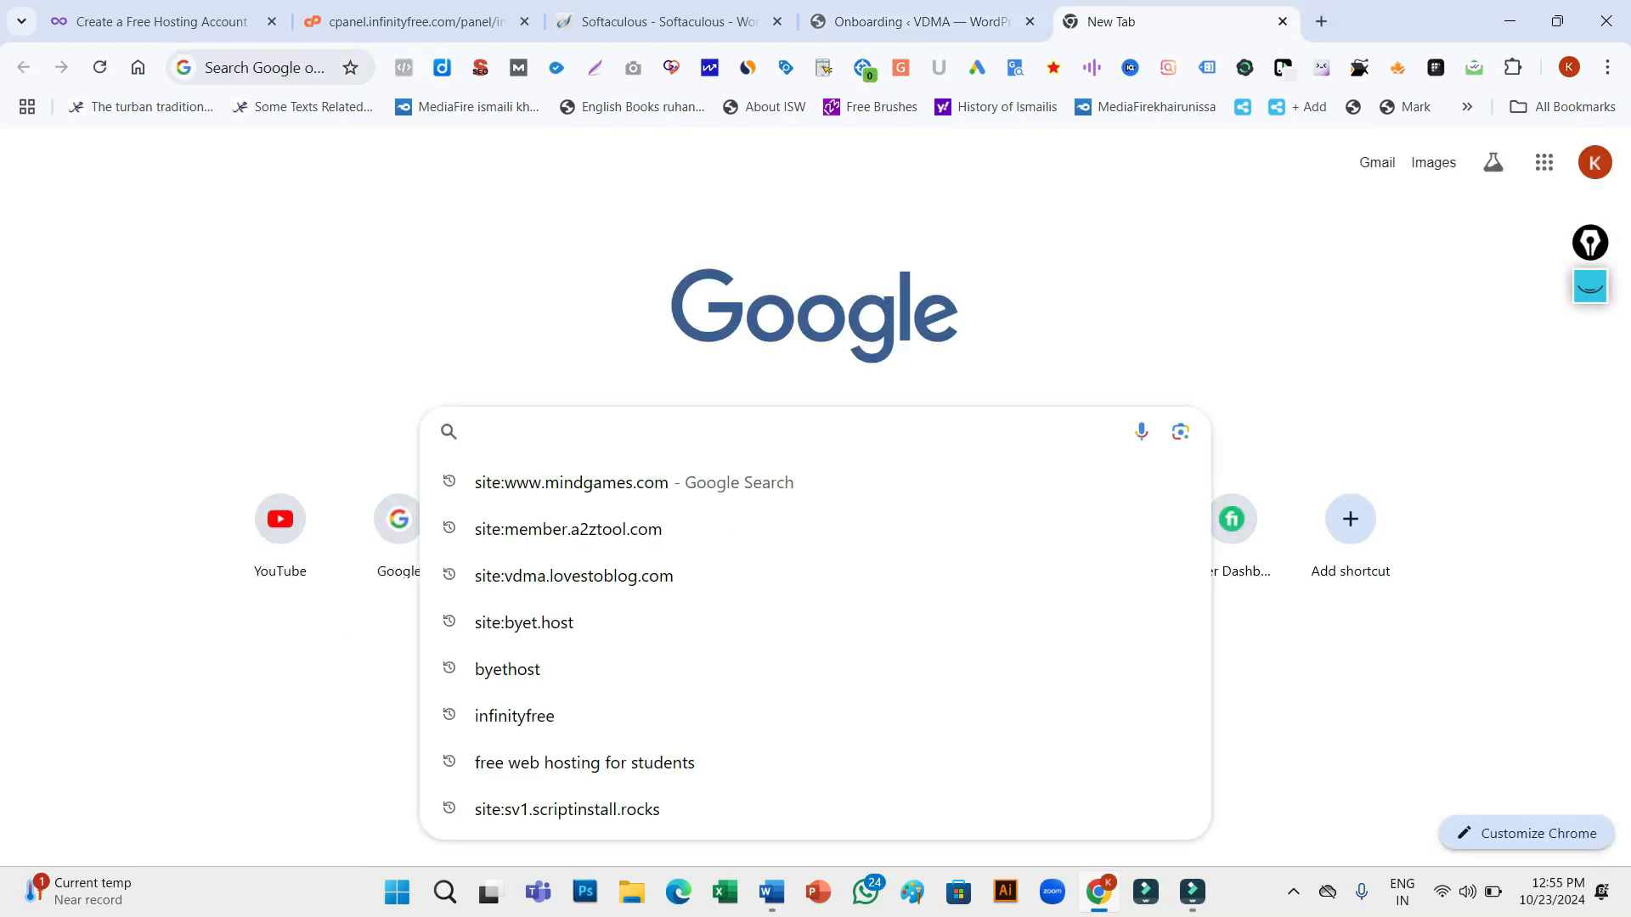
pyautogui.write('cus')
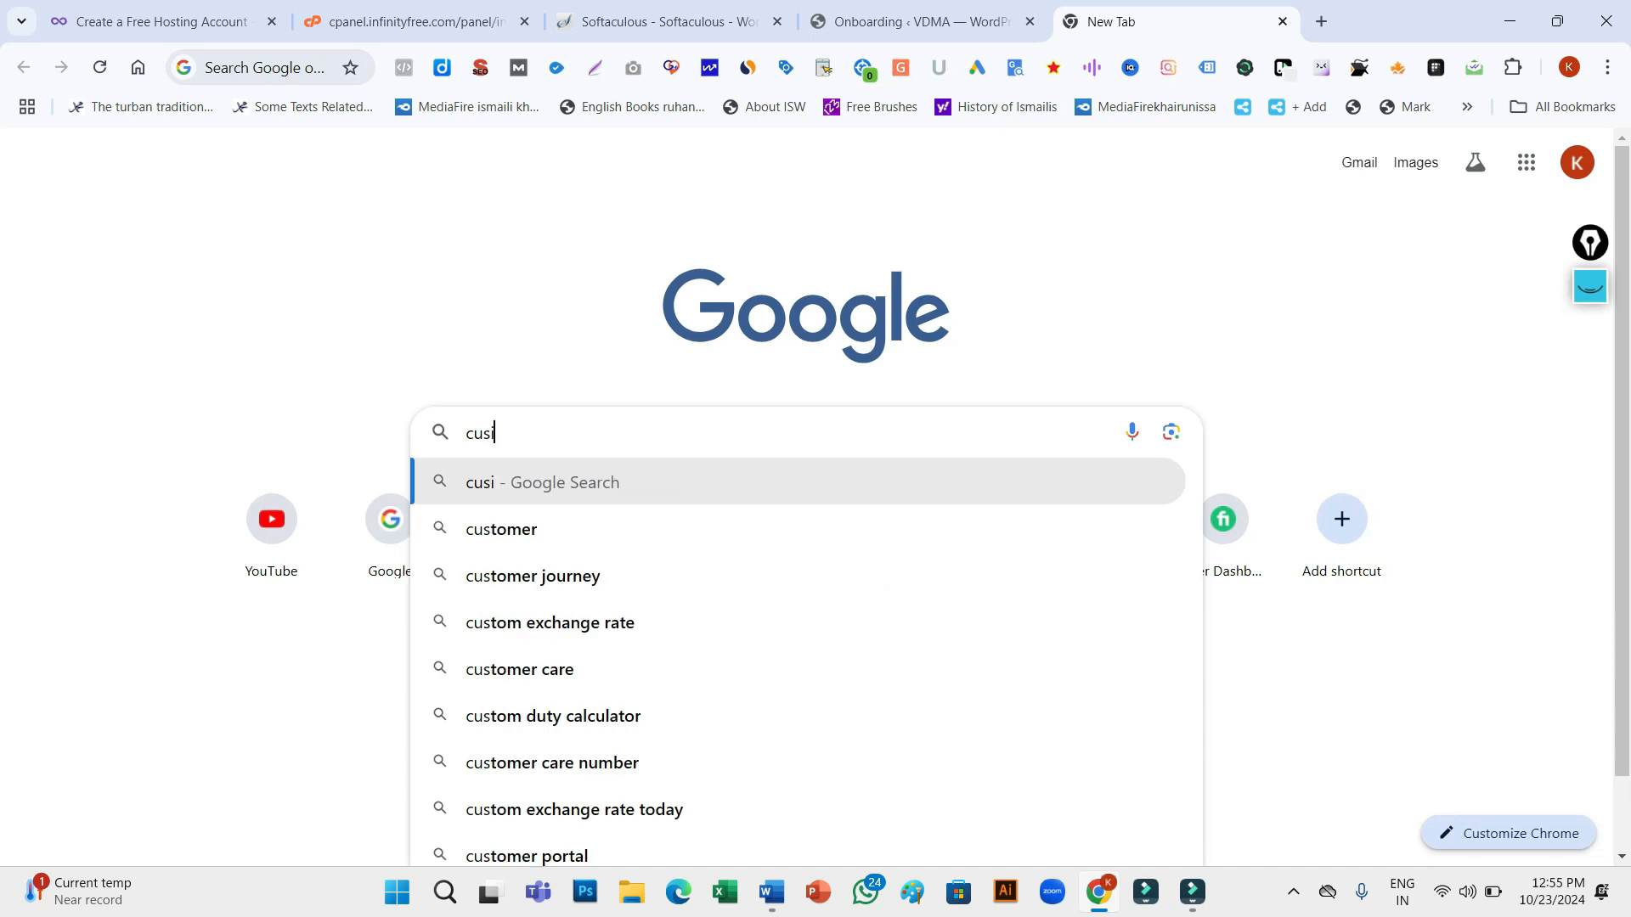
pyautogui.press('BackSpace')
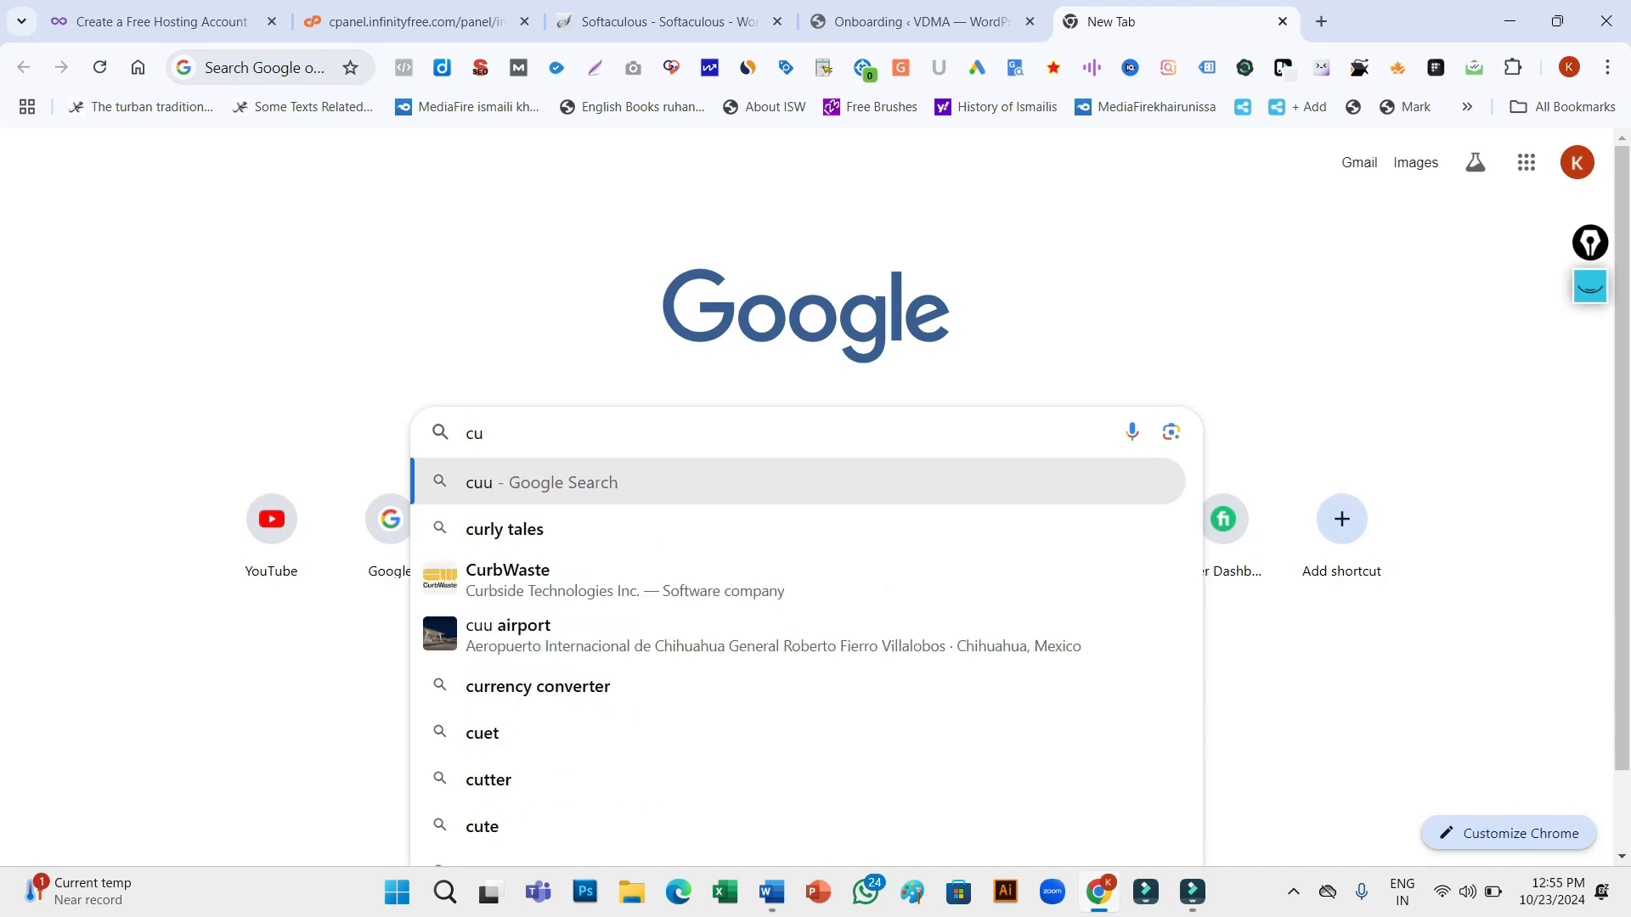
pyautogui.write('isne')
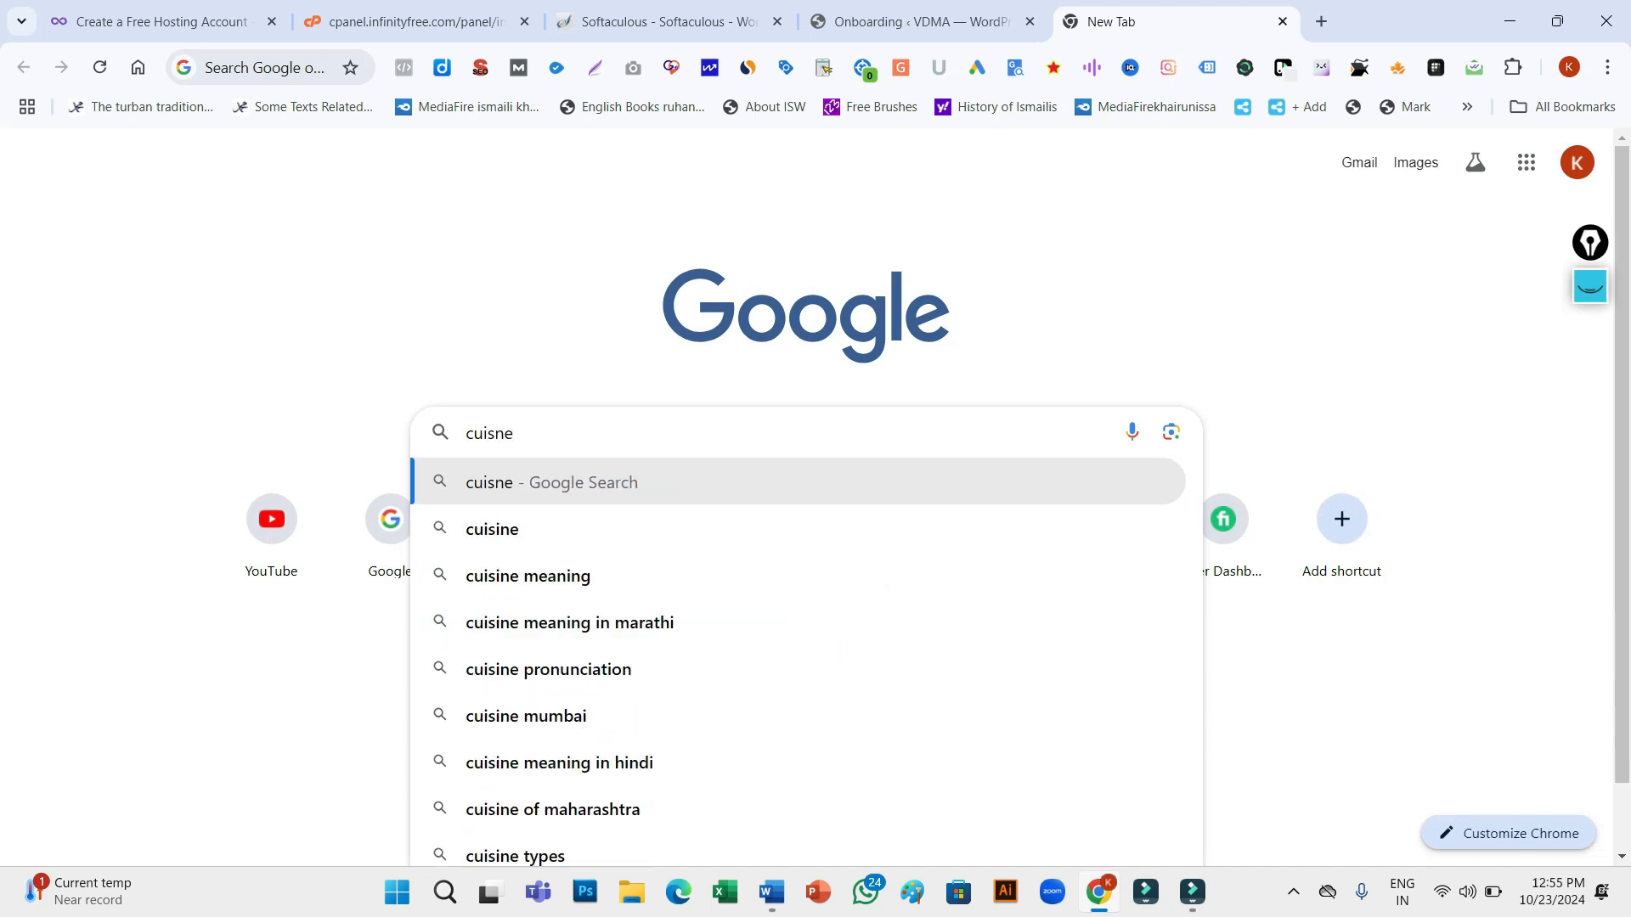
pyautogui.press('BackSpace')
pyautogui.press('BackSpace')
pyautogui.press('BackSpace')
pyautogui.write('h')
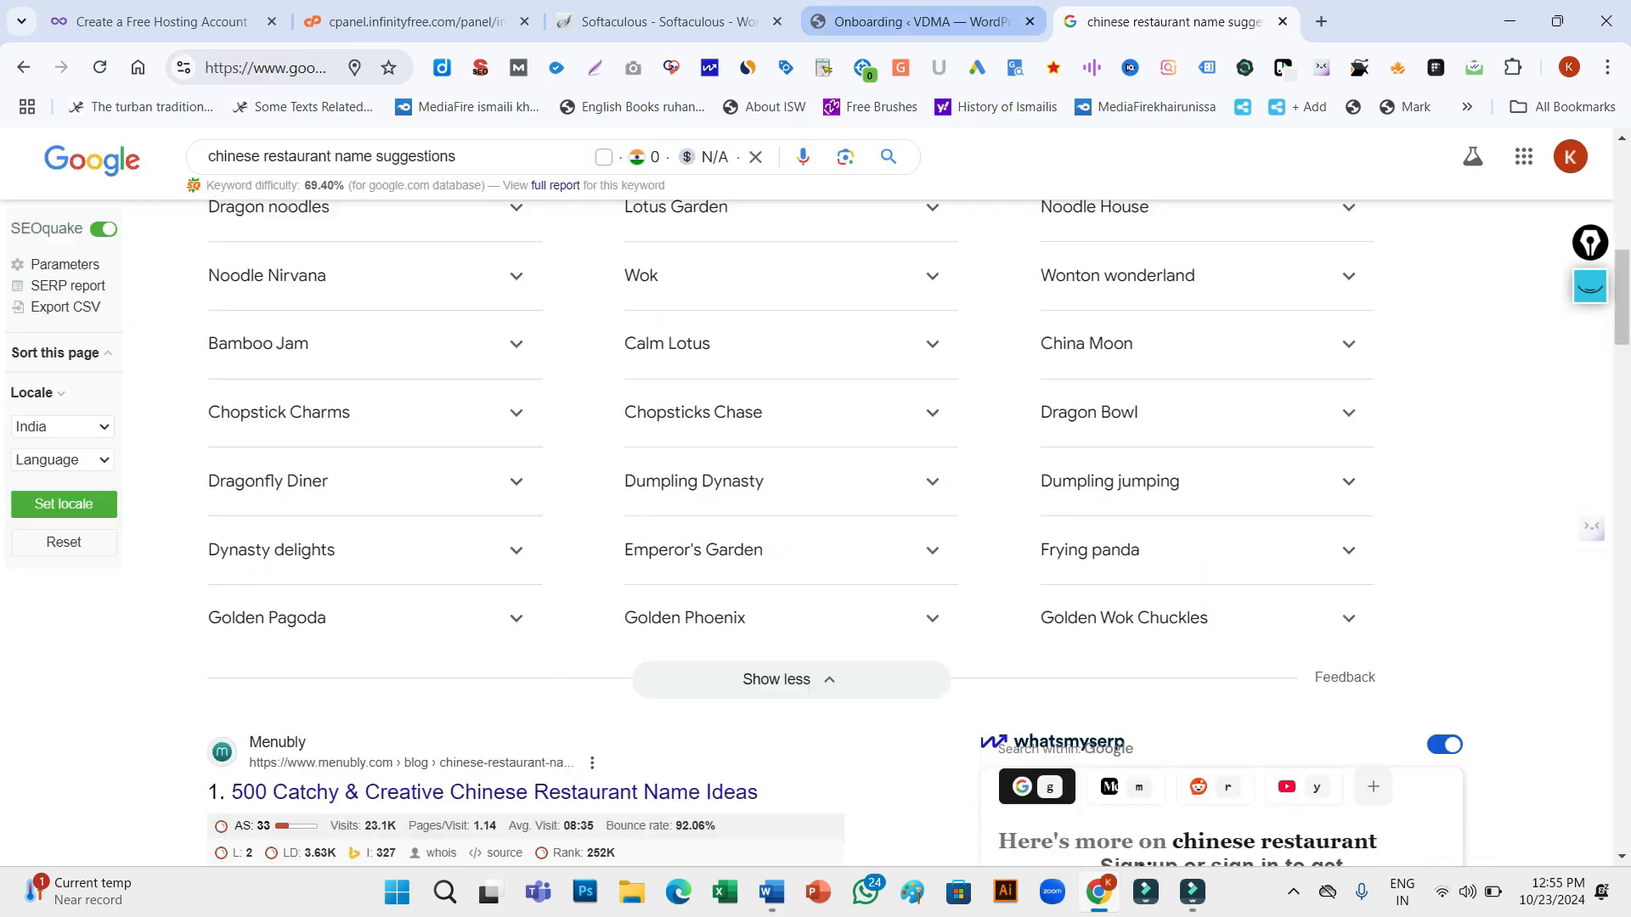
# Return to the Neve site details and set the business name to "China Dynasty"
pyautogui.click(923, 22)
pyautogui.press('BackSpace')
pyautogui.press('BackSpace')
pyautogui.press('BackSpace')
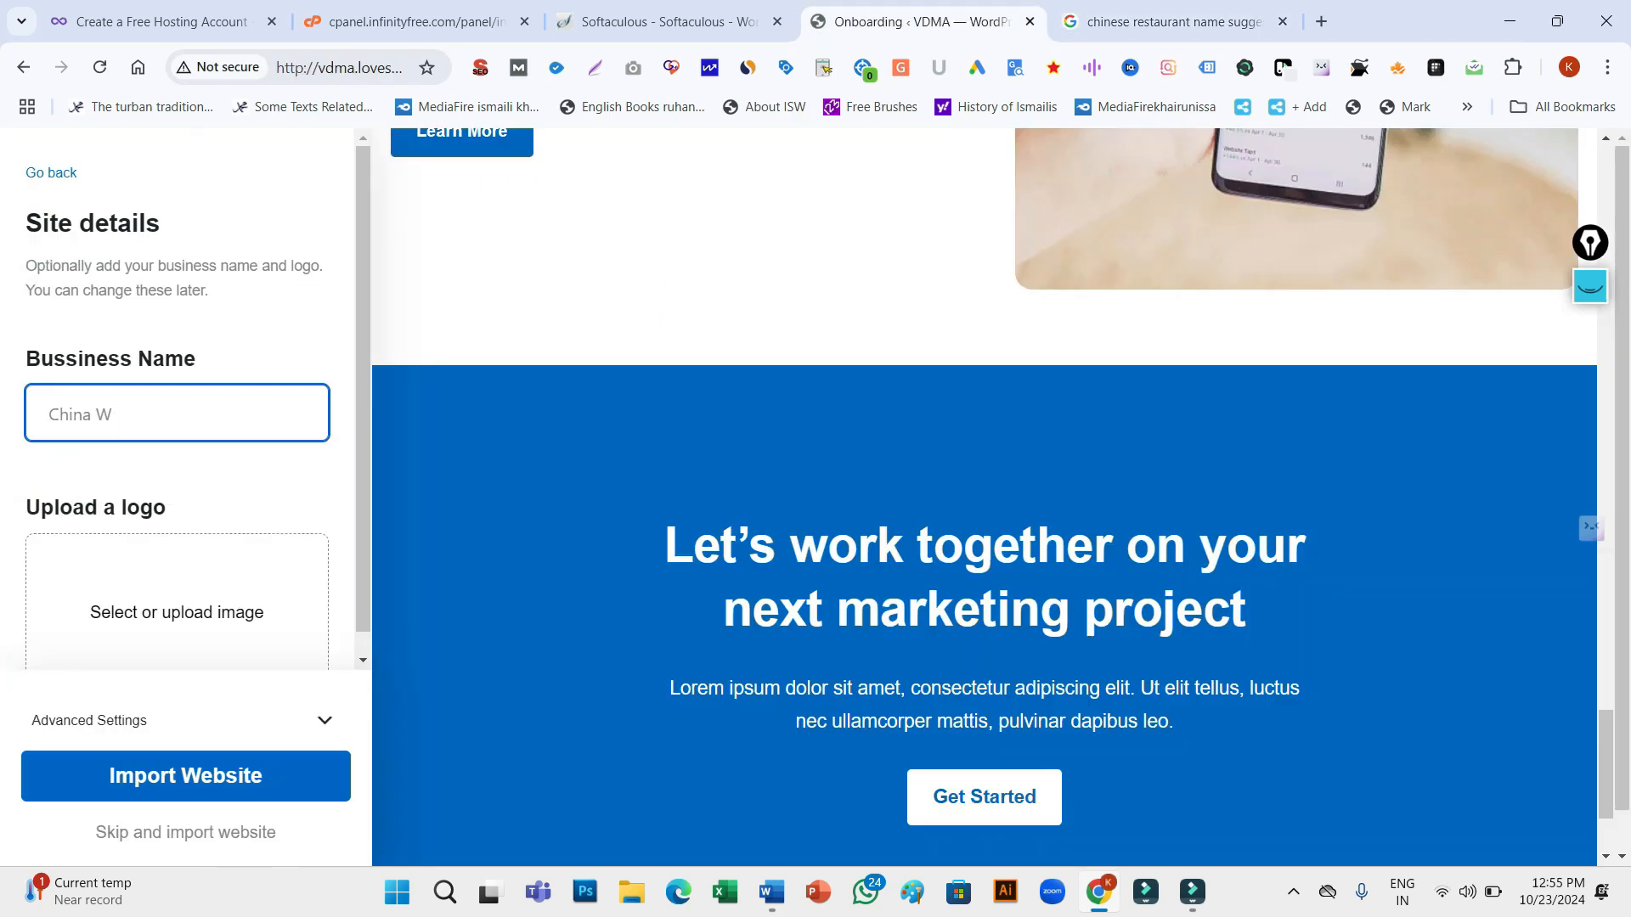
pyautogui.write('Dynasty')
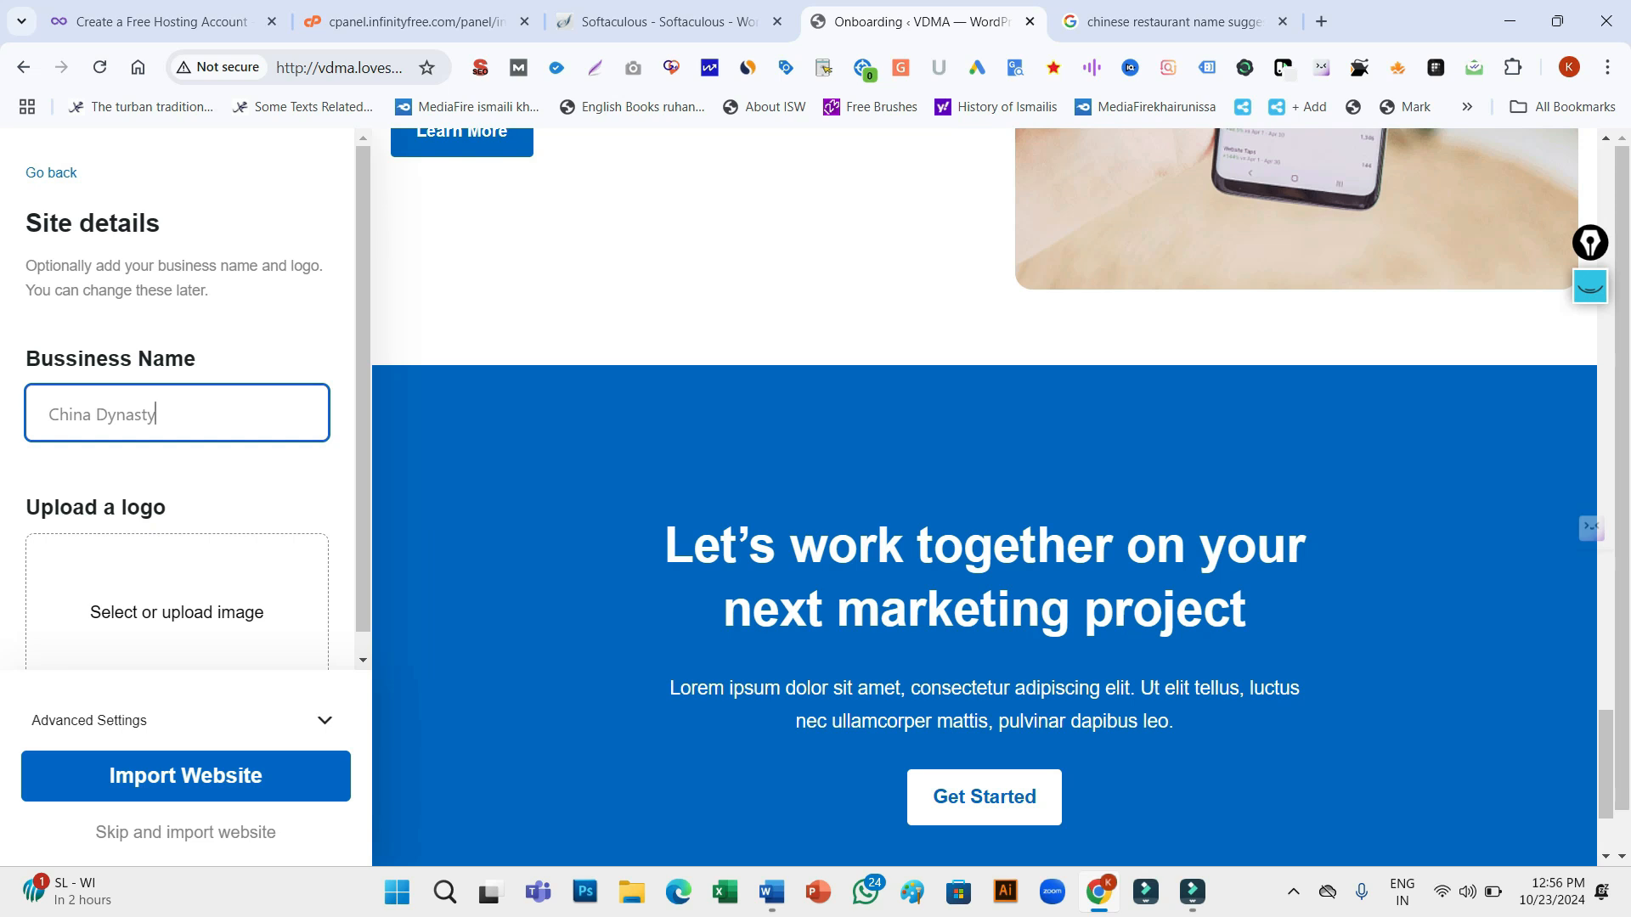
# Import the starter website and submit the follow-up form as a Beginner building the site for My Company
pyautogui.scroll(-1, 198, 406)
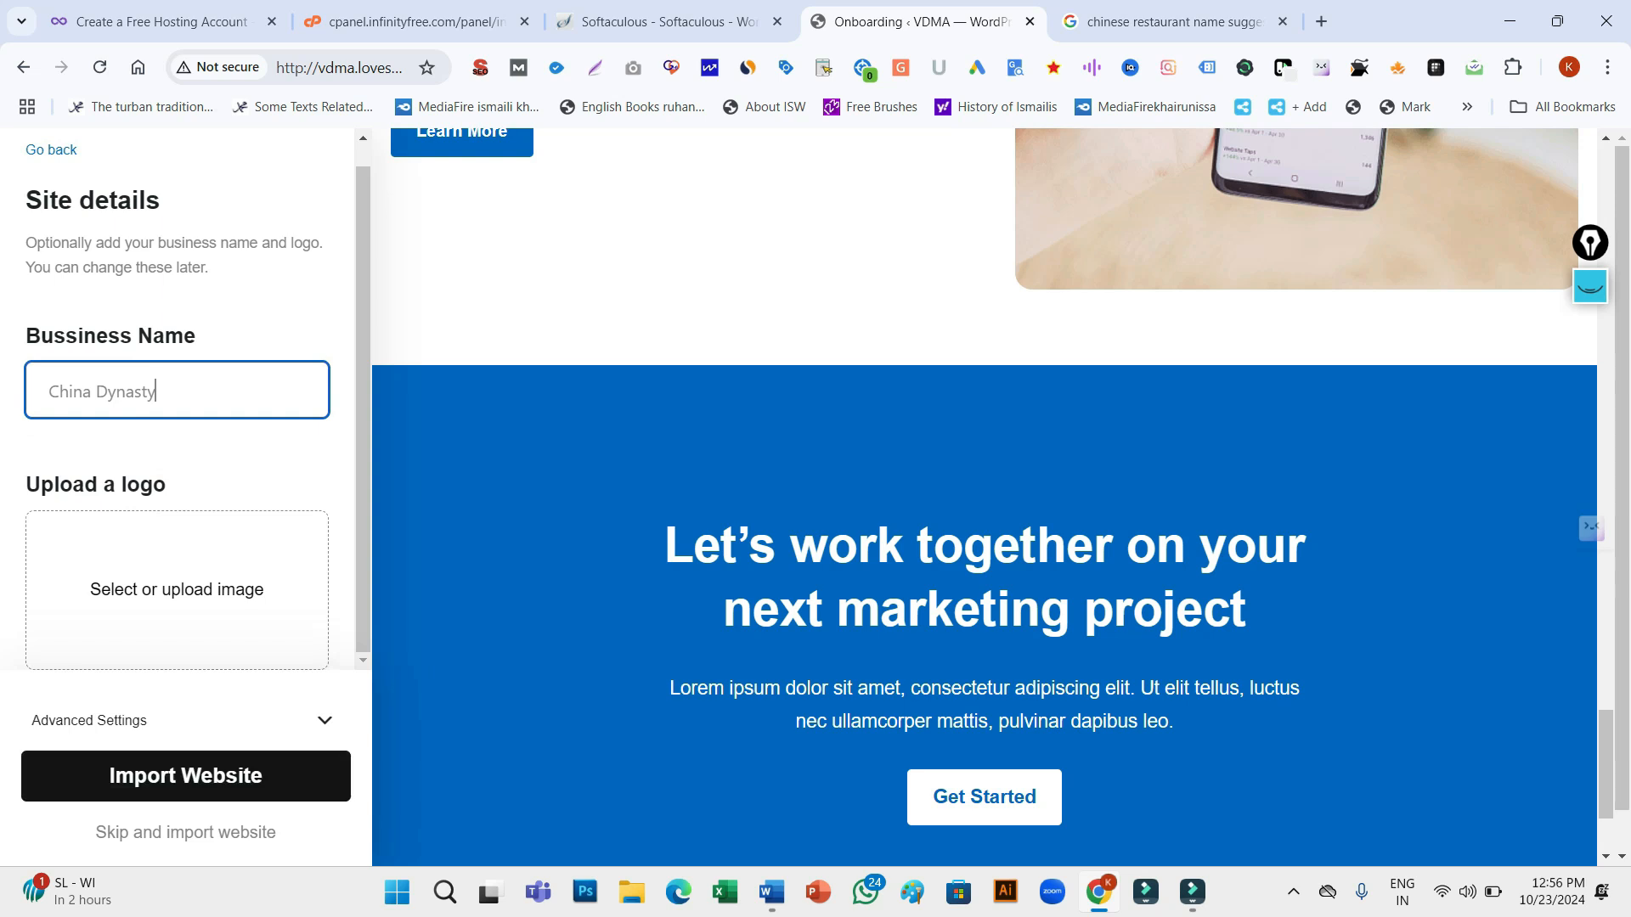
pyautogui.click(185, 776)
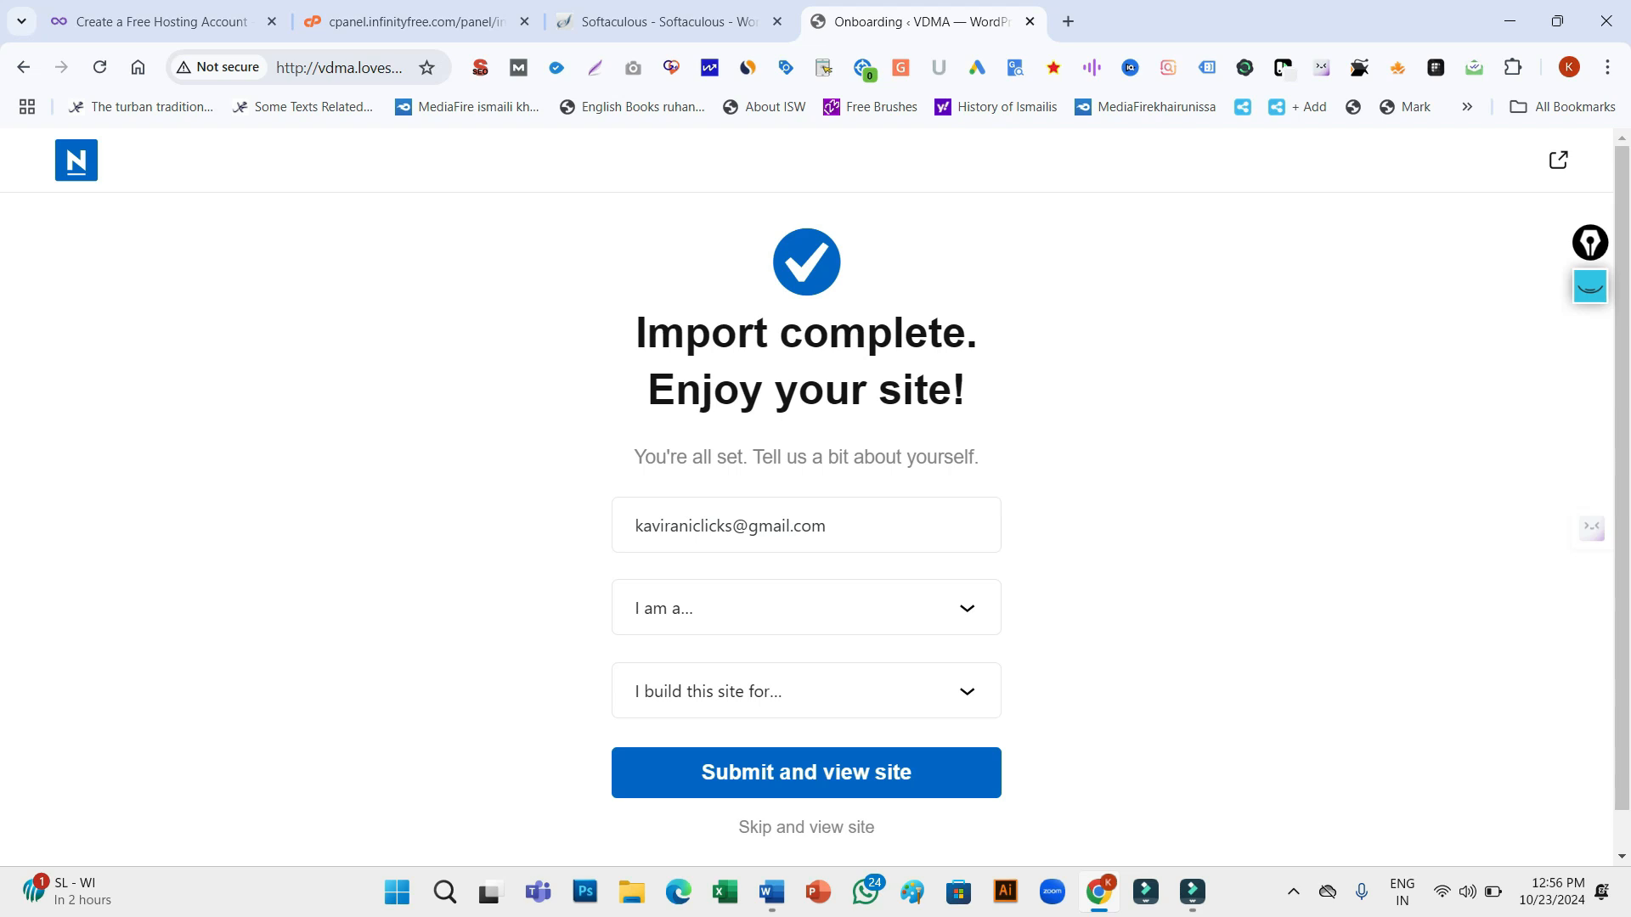
pyautogui.click(806, 609)
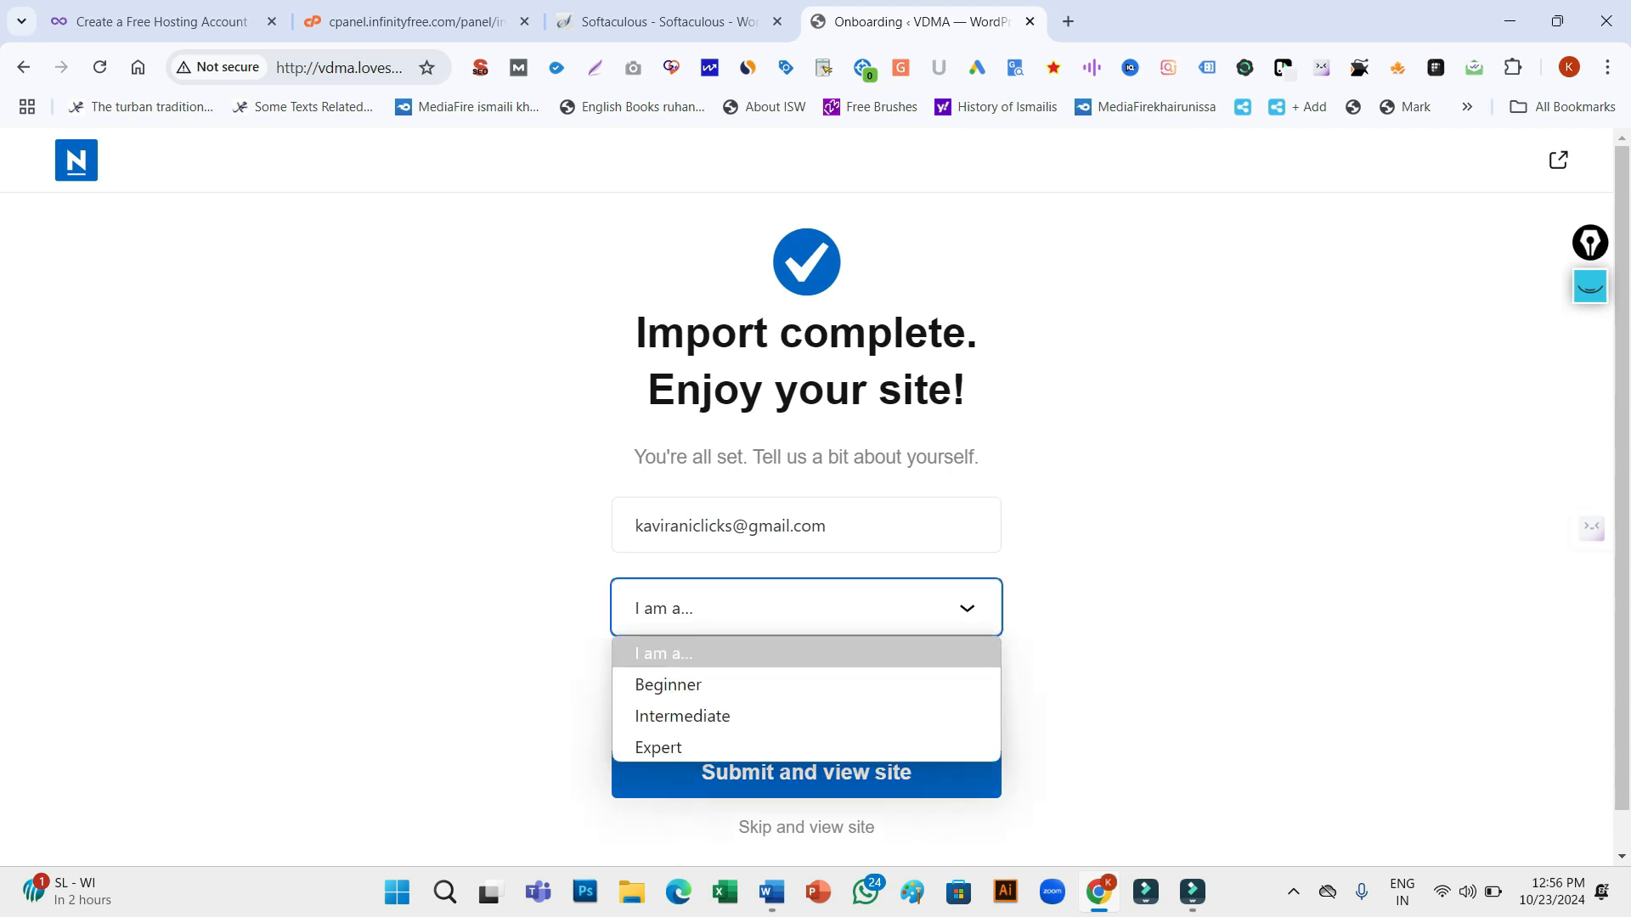
pyautogui.click(806, 684)
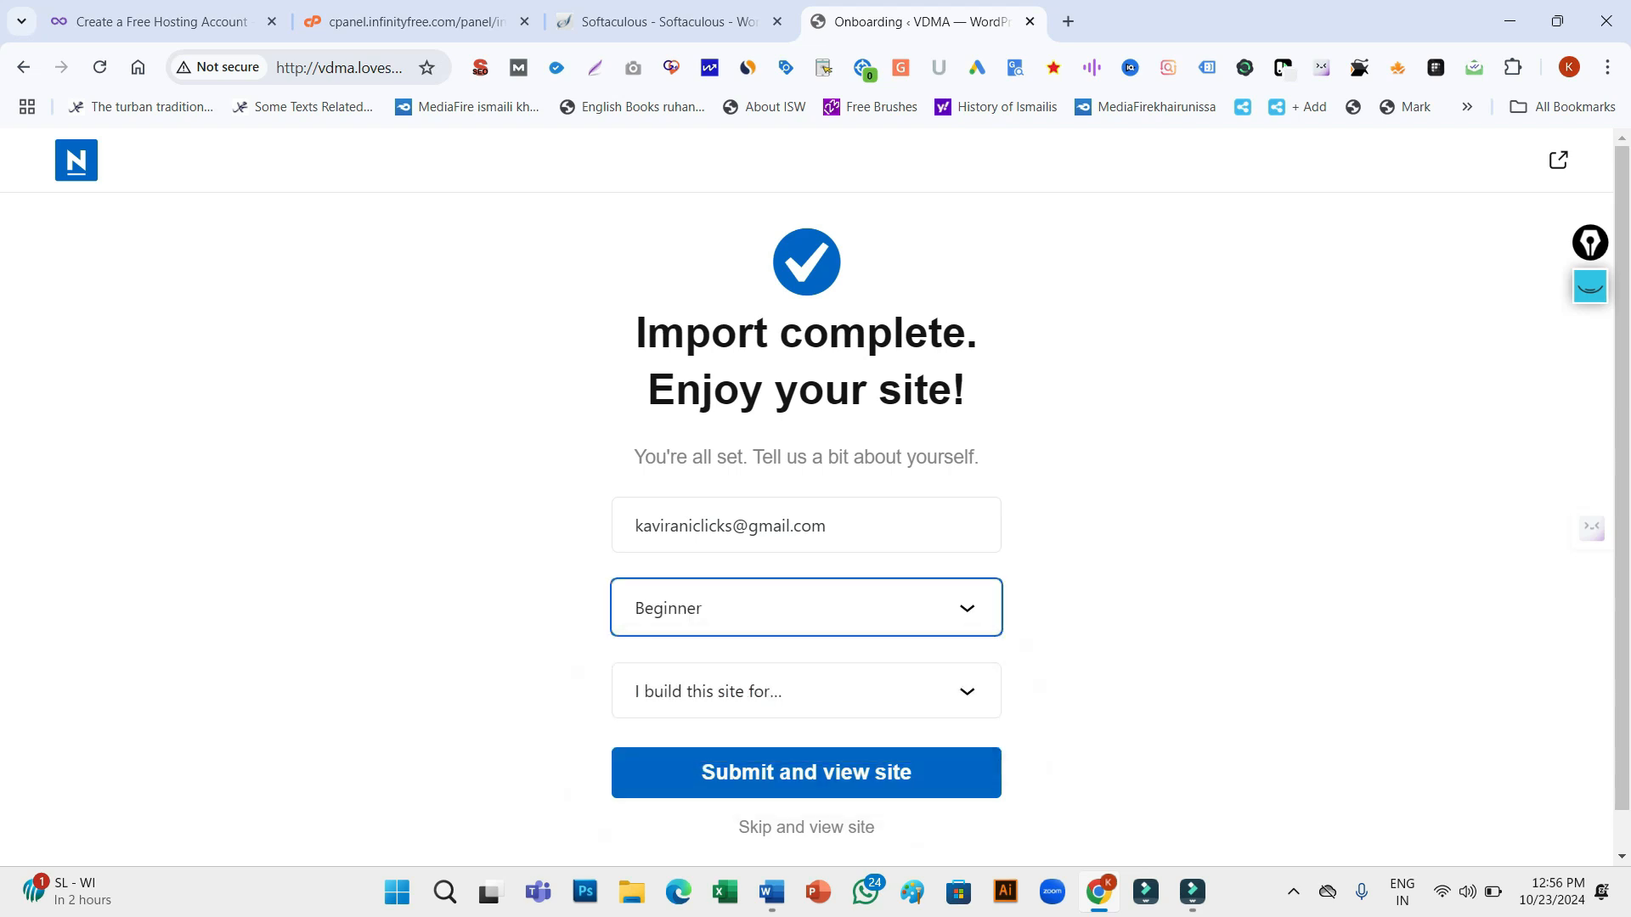
pyautogui.click(806, 691)
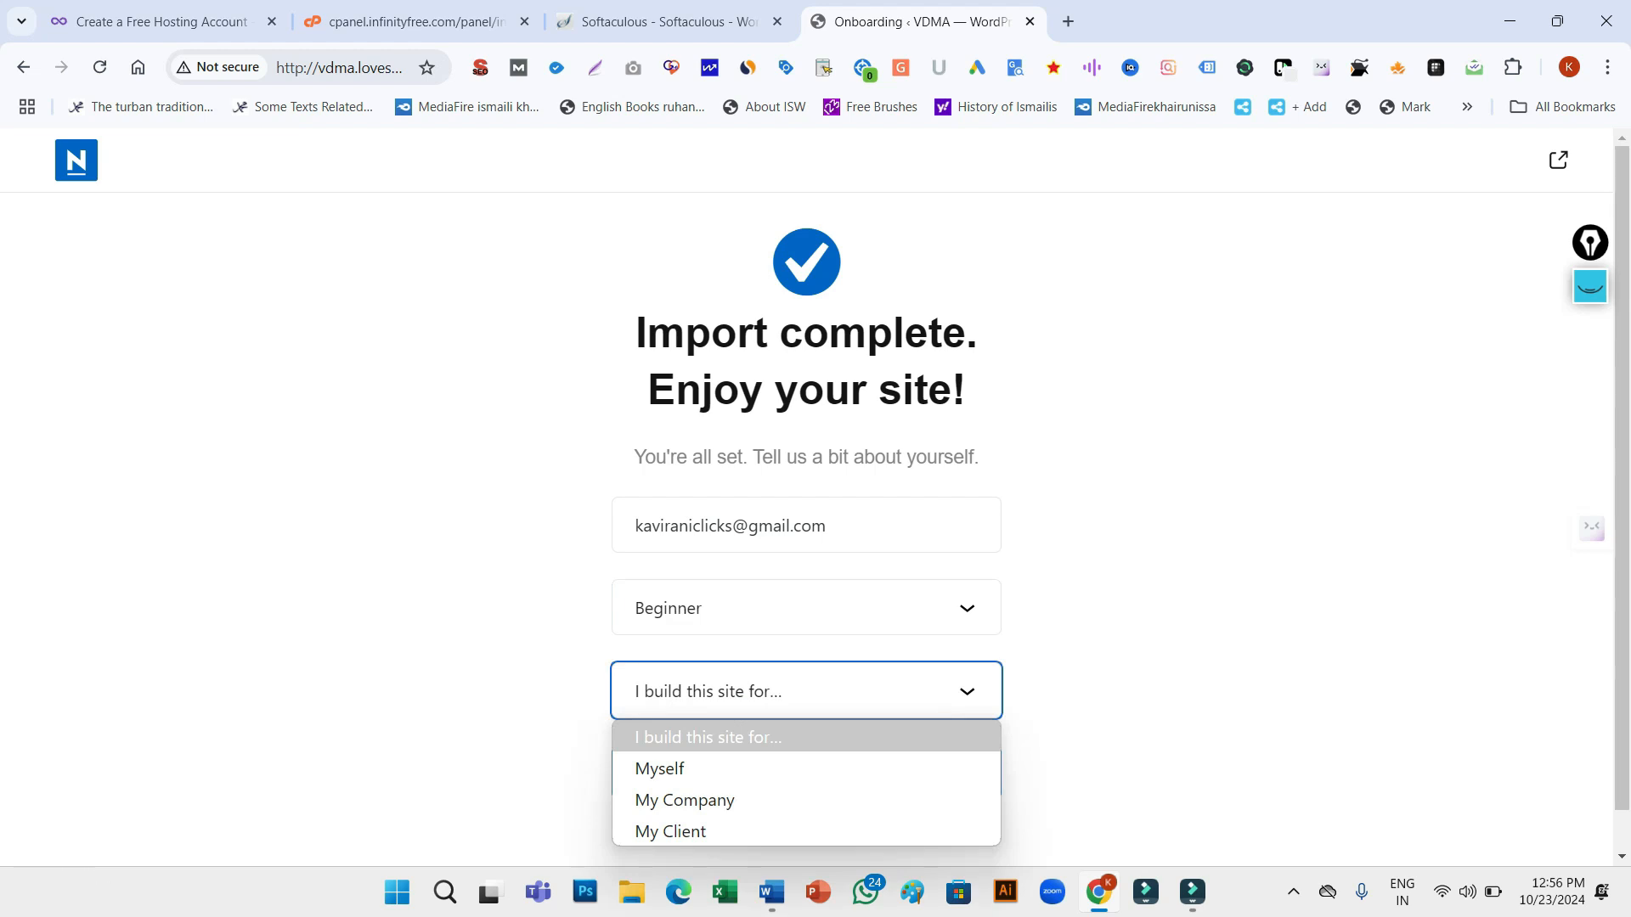
pyautogui.click(807, 799)
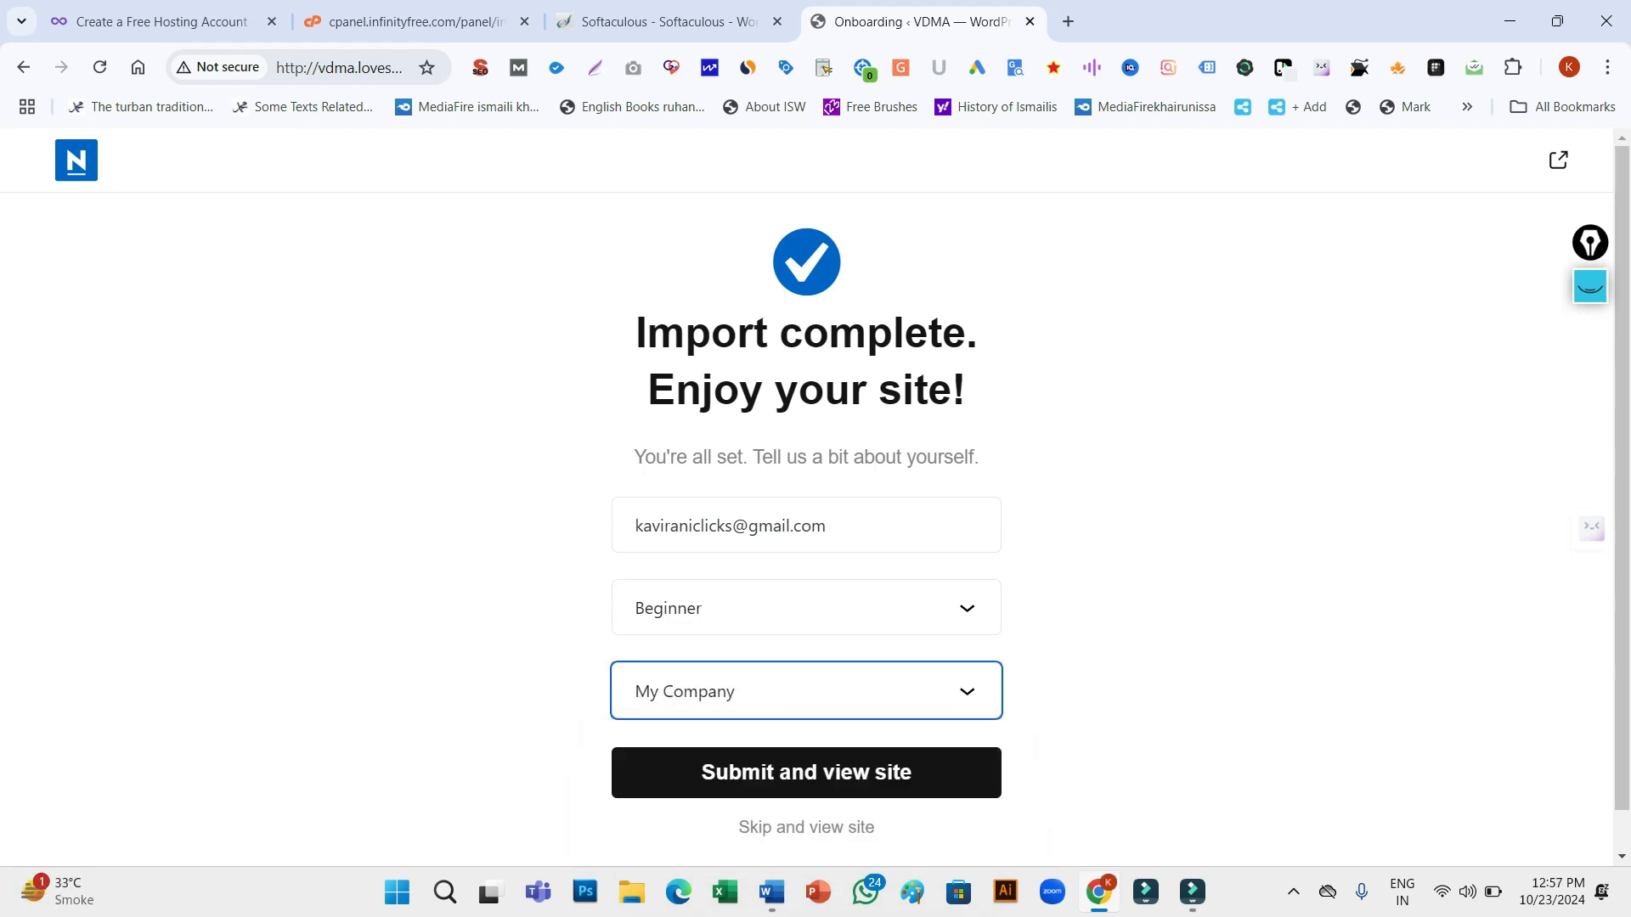
pyautogui.click(807, 772)
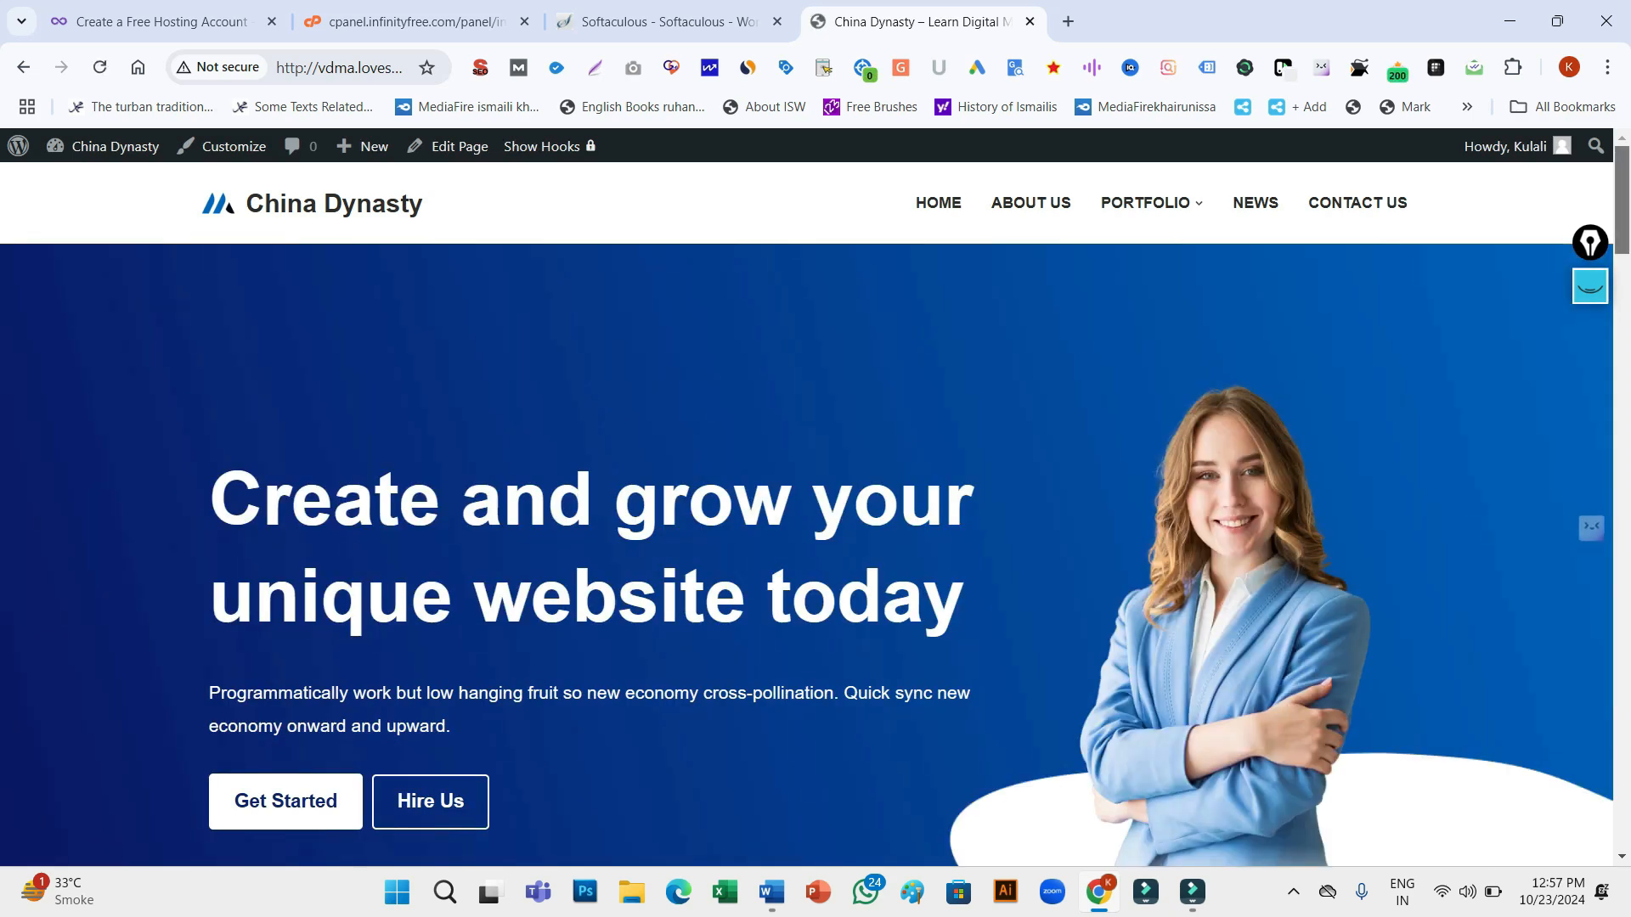
# Customize the site's container layout, setting the default, blog/archive and single post container styles to Full Width
pyautogui.scroll(-3, 816, 510)
pyautogui.scroll(3, 815, 510)
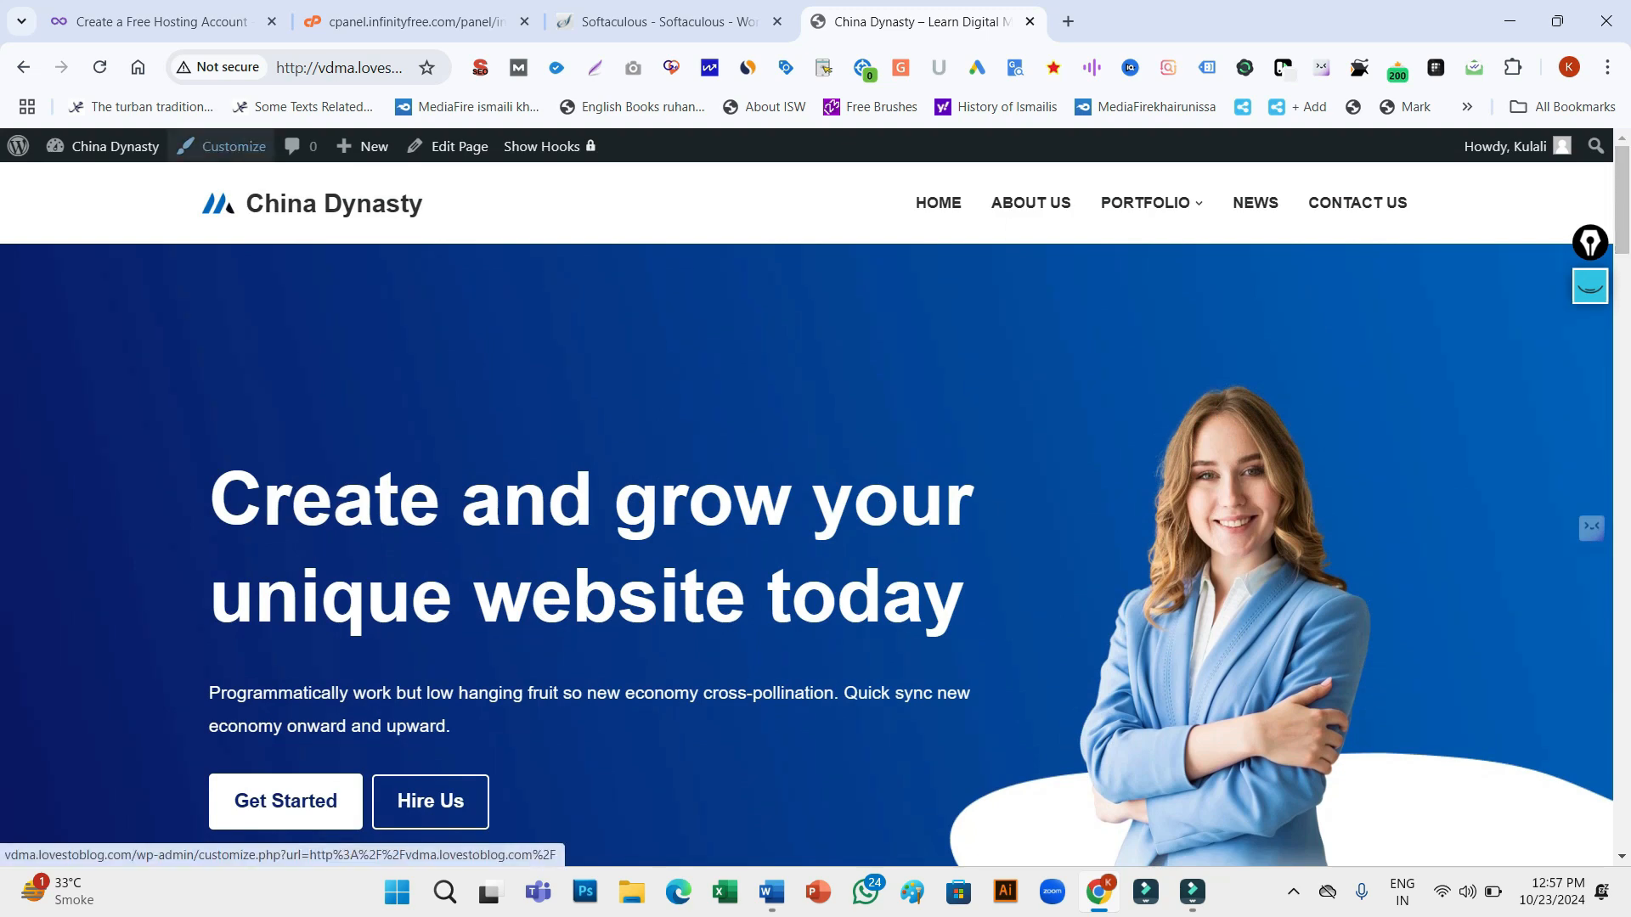
pyautogui.click(234, 146)
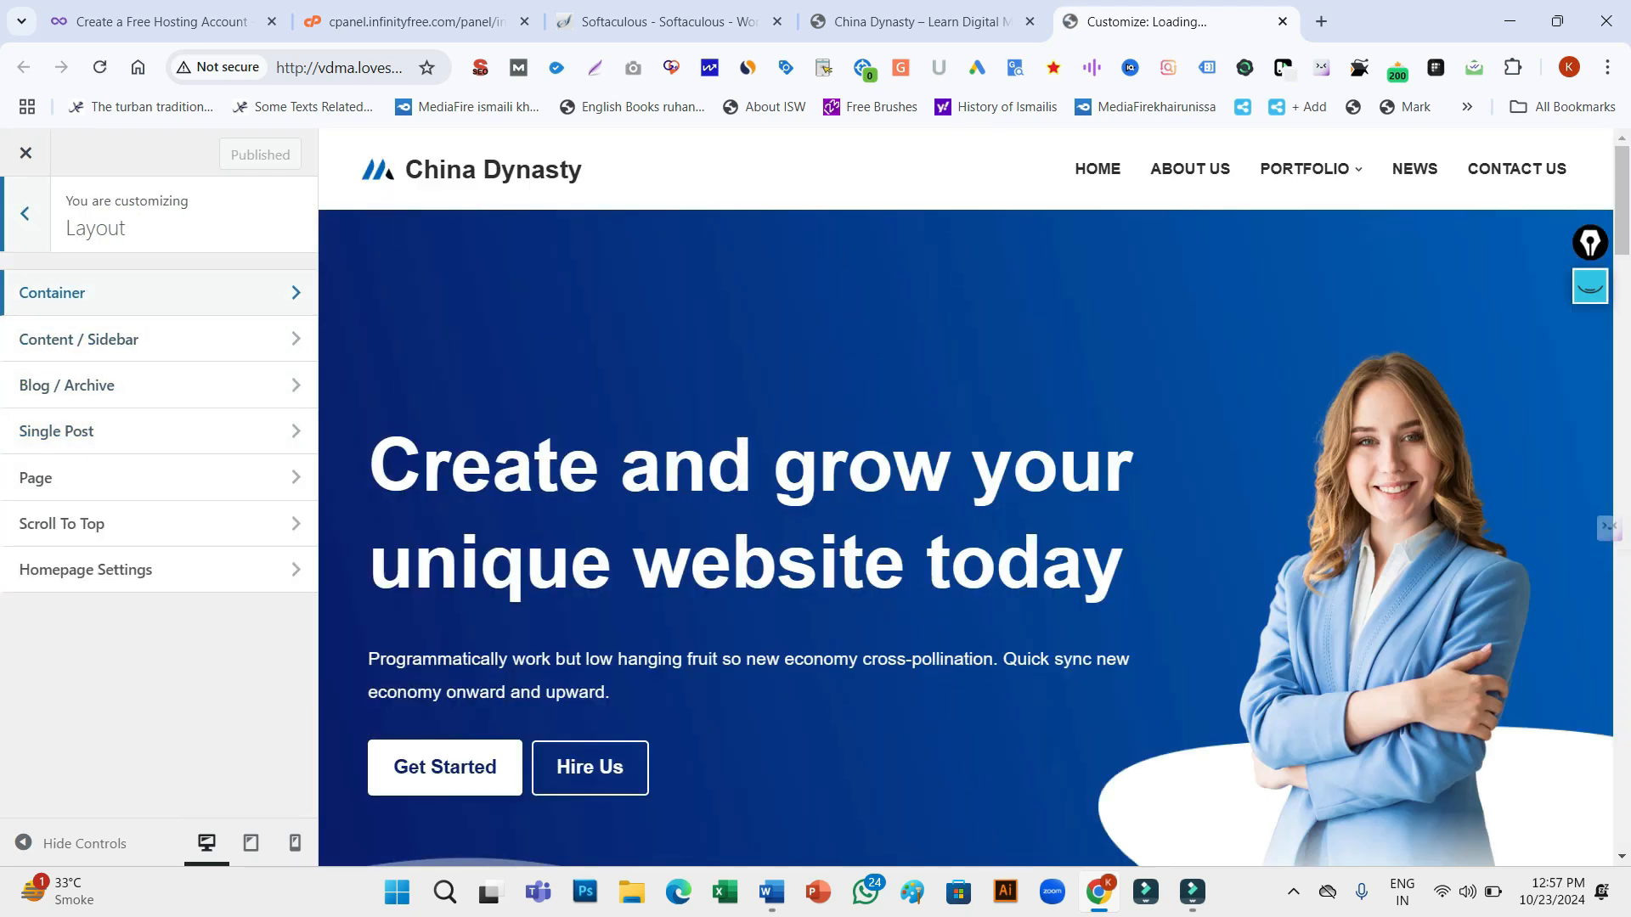
pyautogui.click(95, 293)
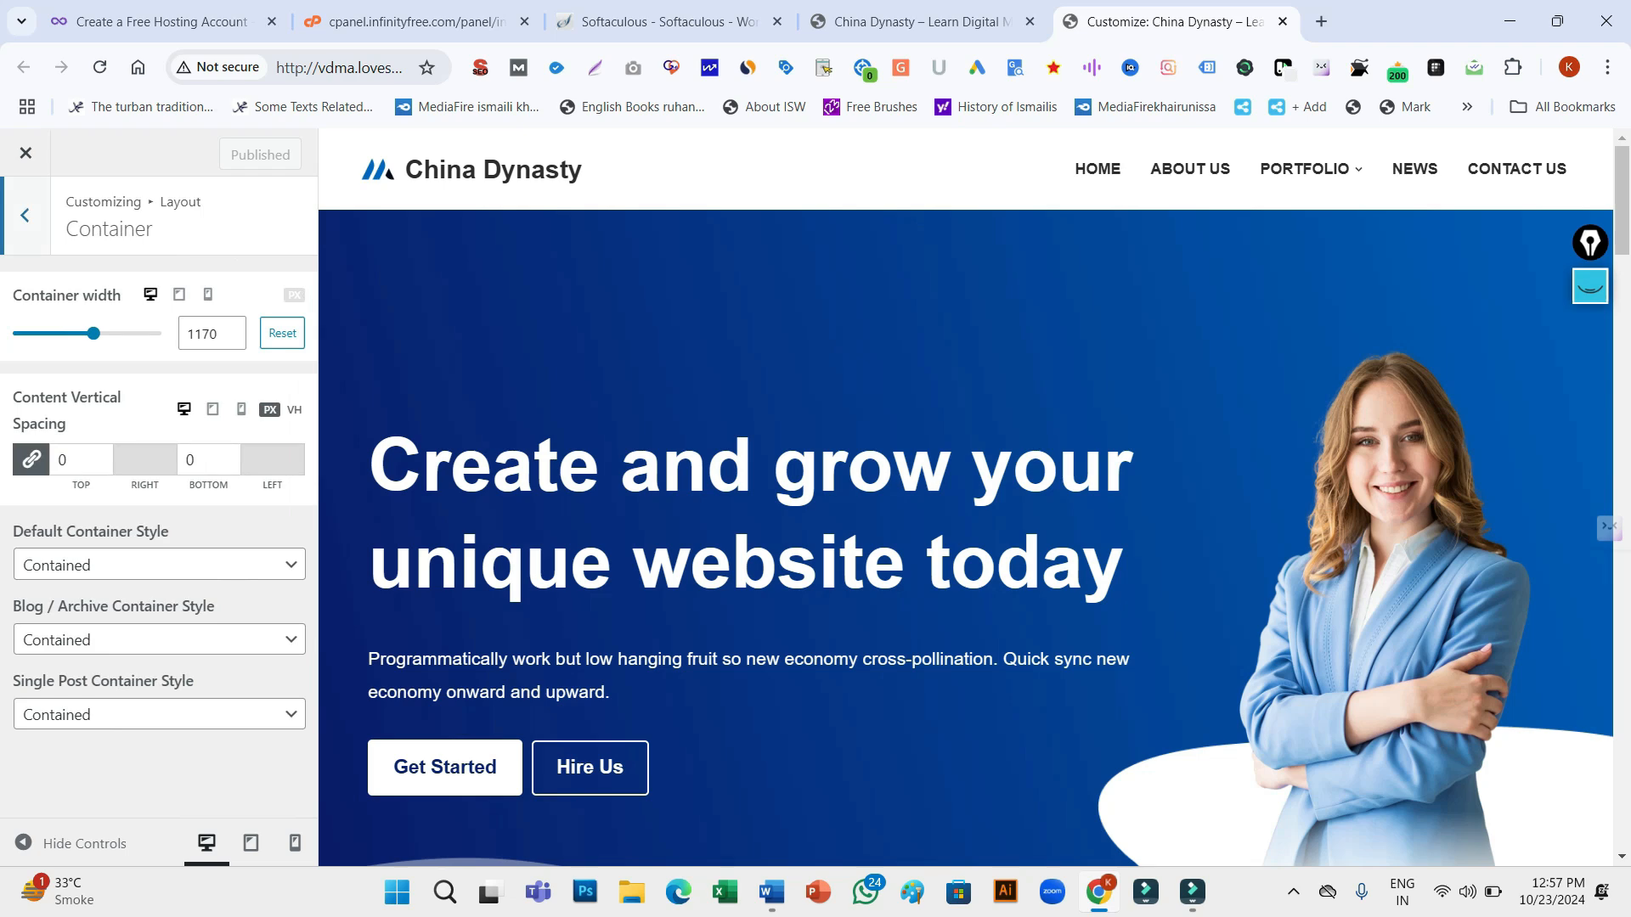
pyautogui.click(160, 565)
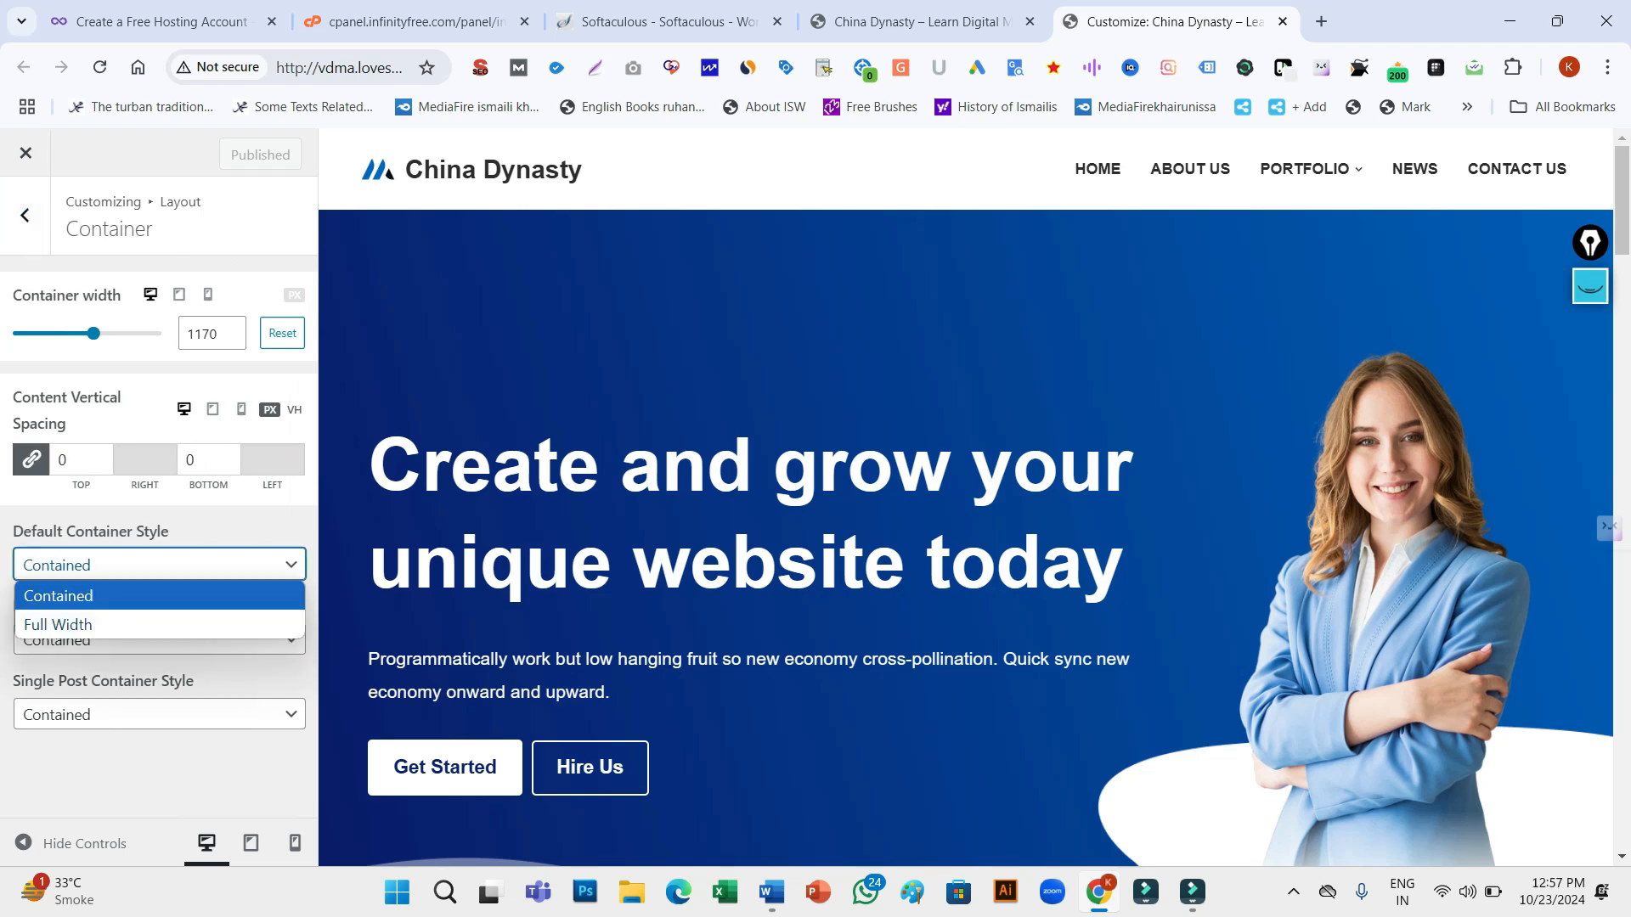
pyautogui.click(85, 628)
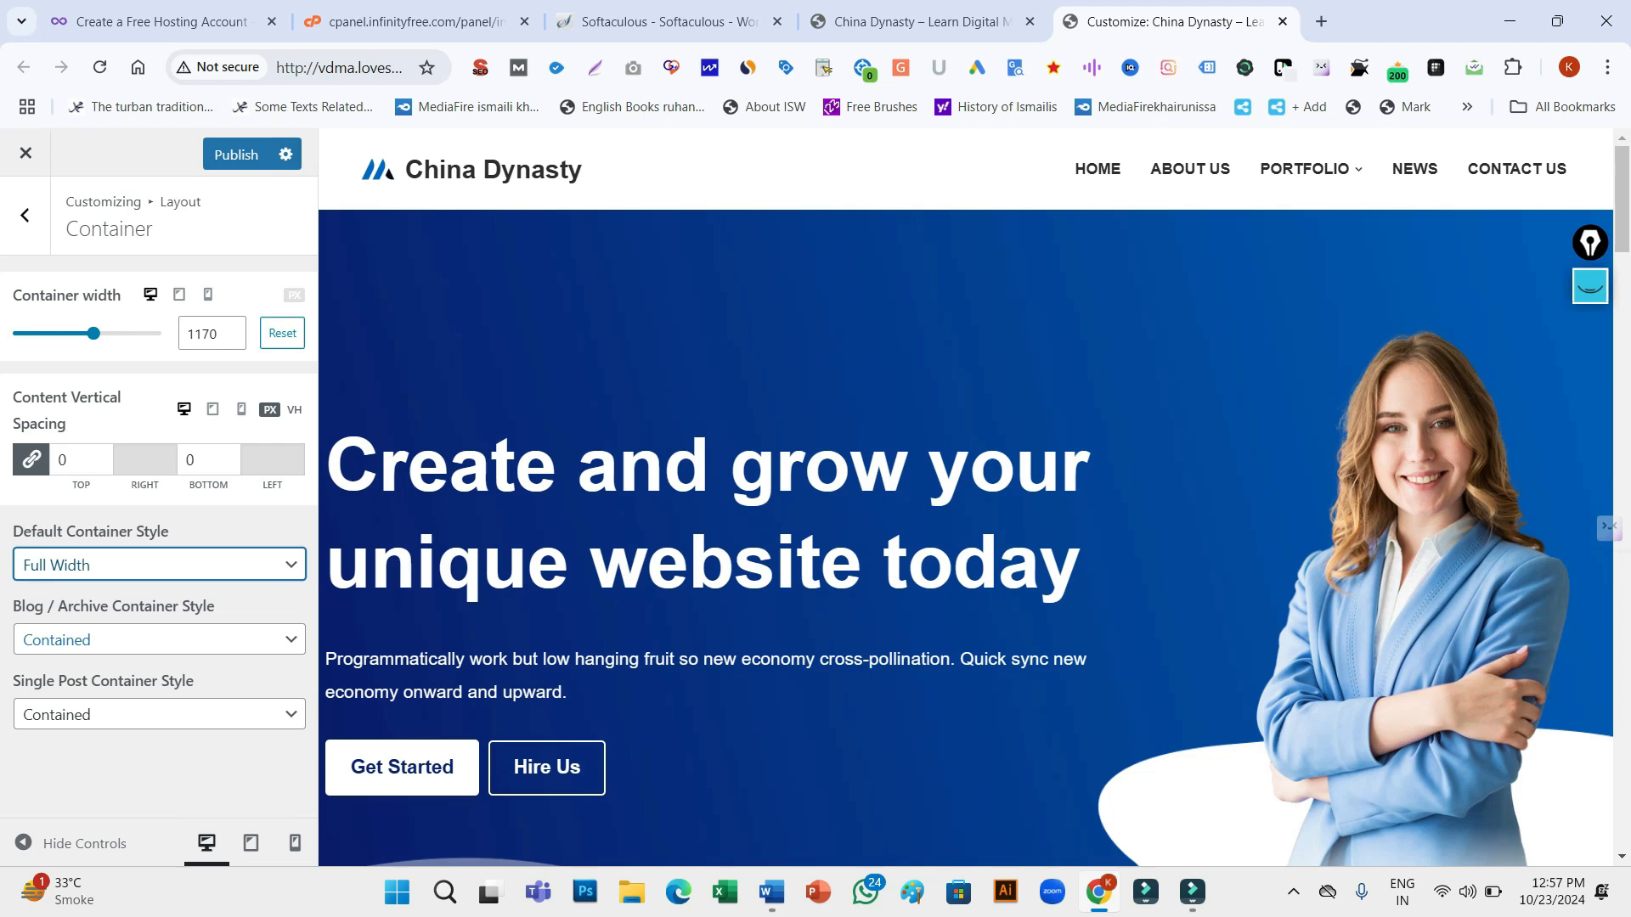
pyautogui.click(160, 640)
pyautogui.click(85, 701)
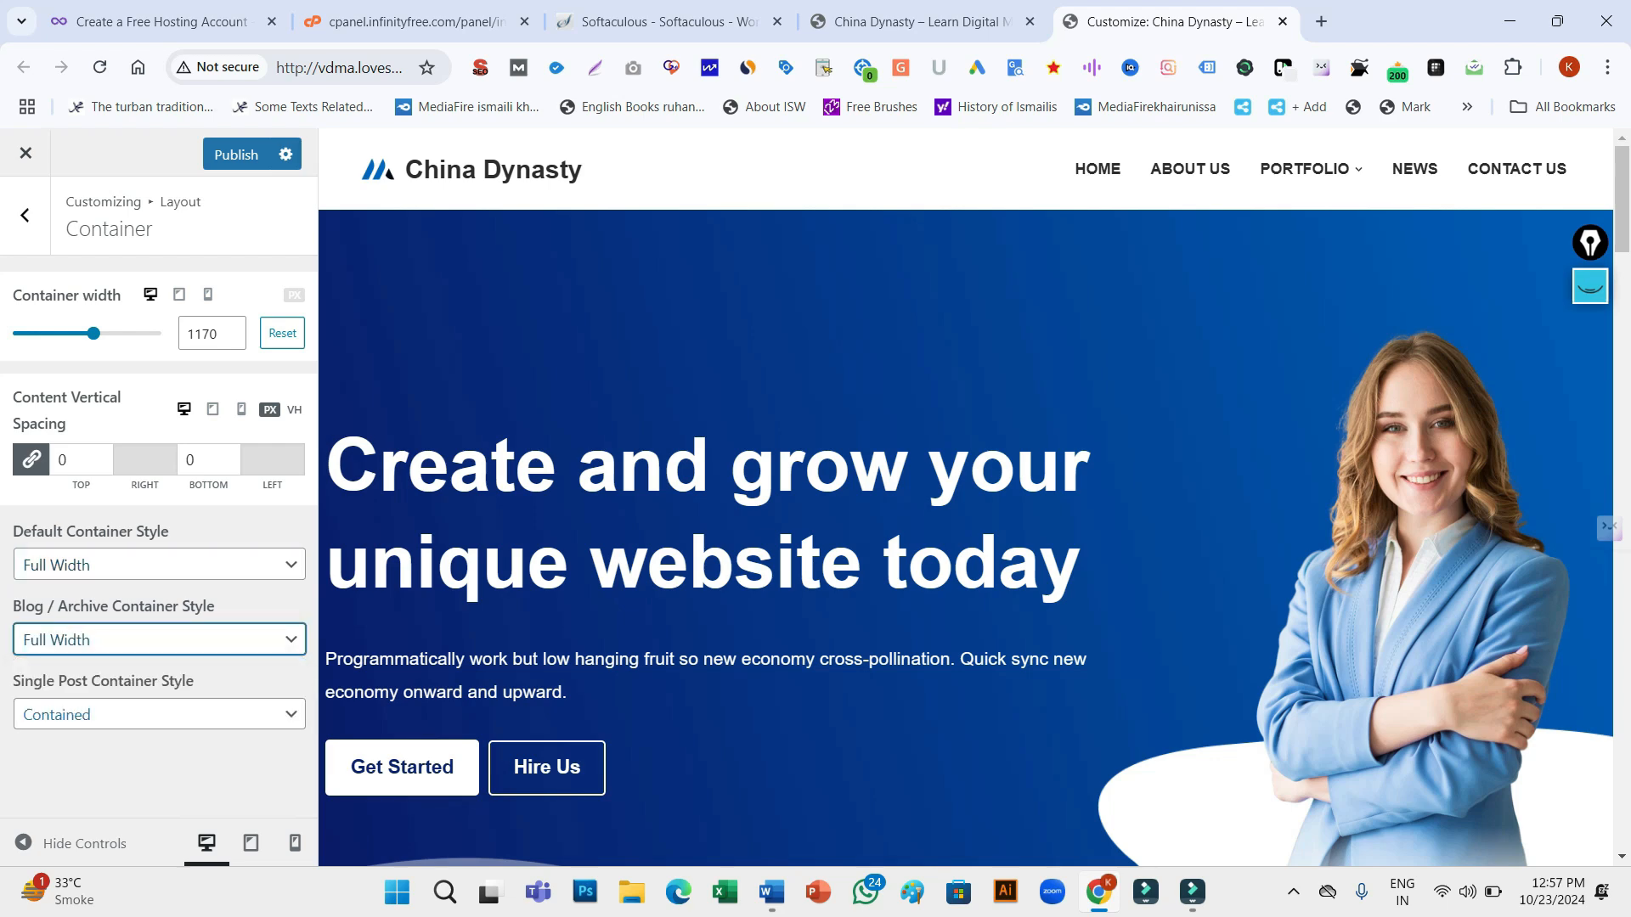
pyautogui.click(160, 715)
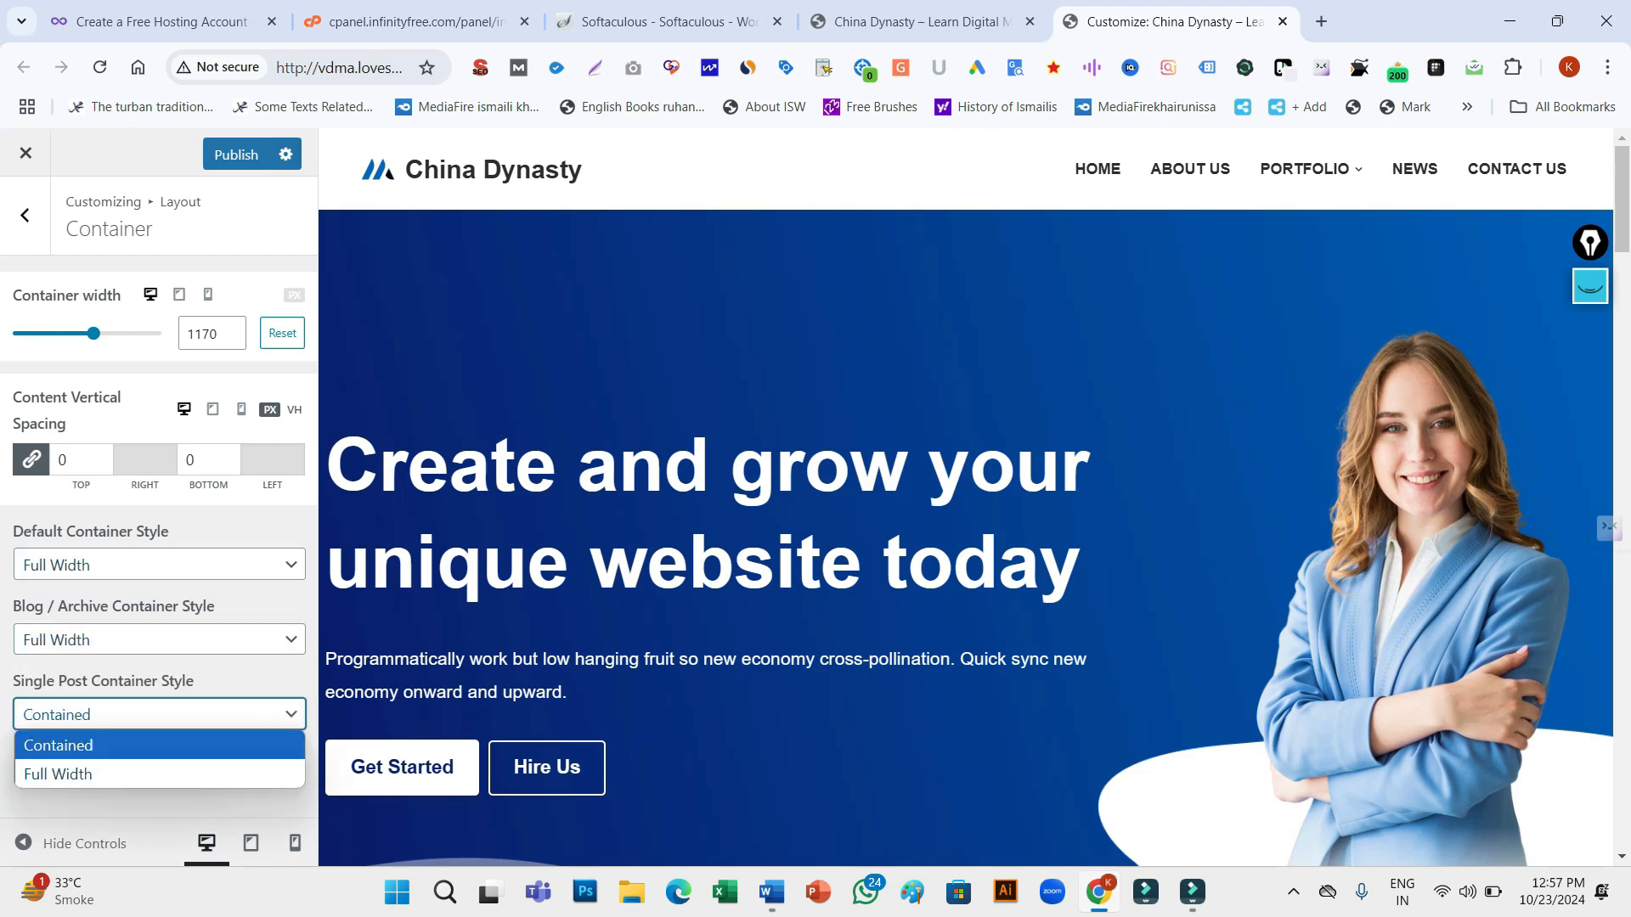
pyautogui.press('Down')
pyautogui.press('Return')
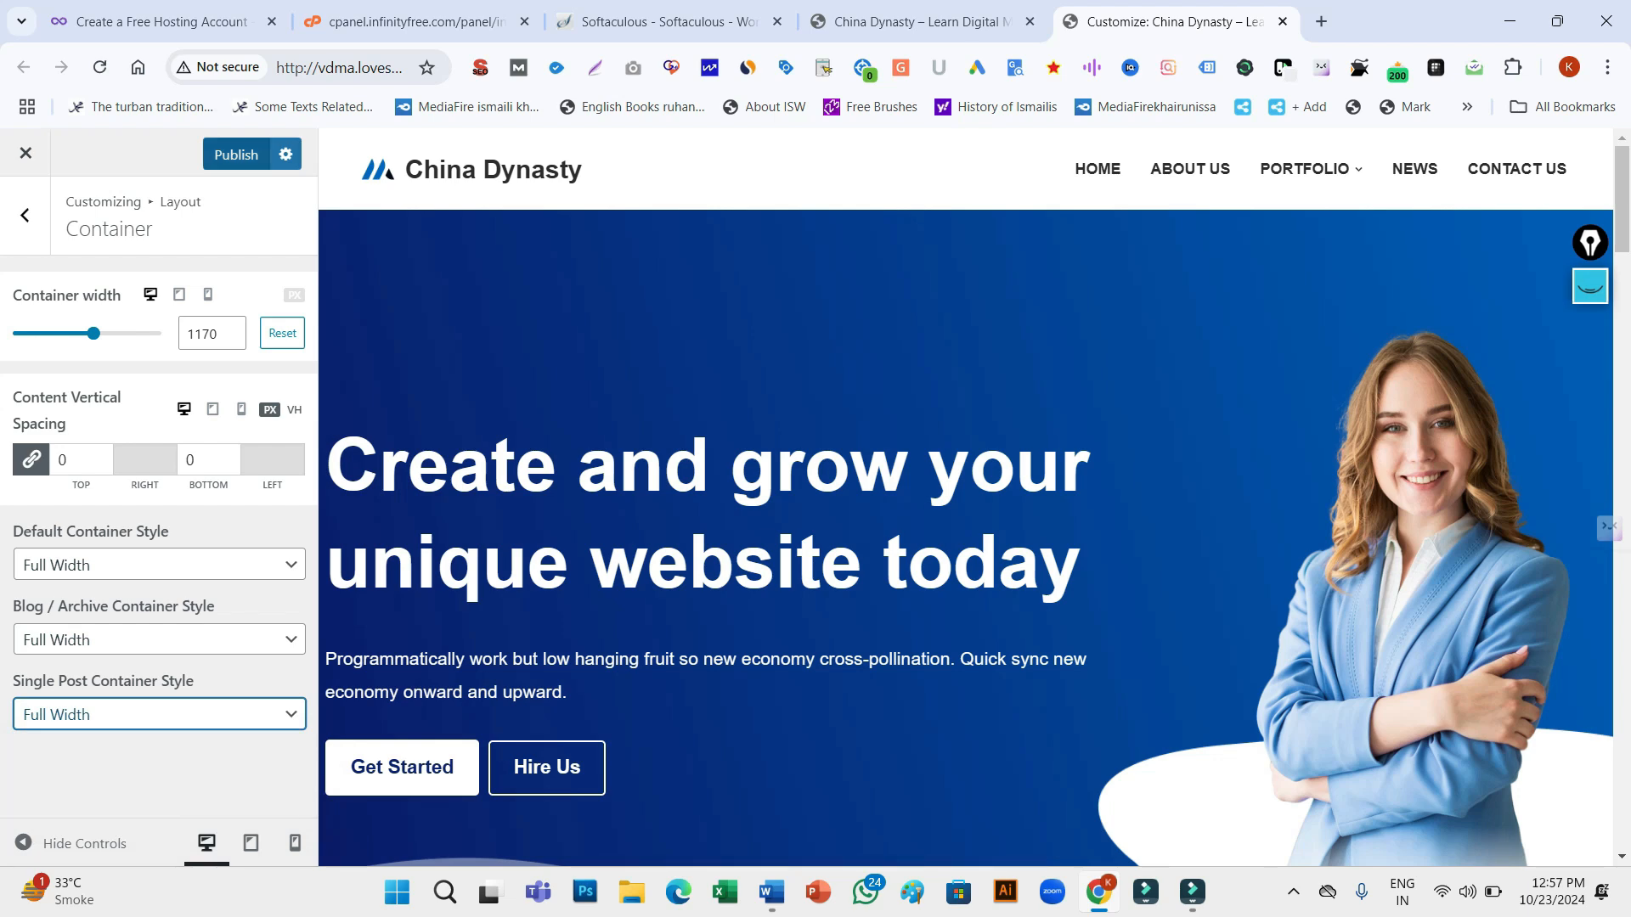
# Preview the site at tablet and mobile sizes, publish the container changes and return to the desktop preview
pyautogui.click(179, 295)
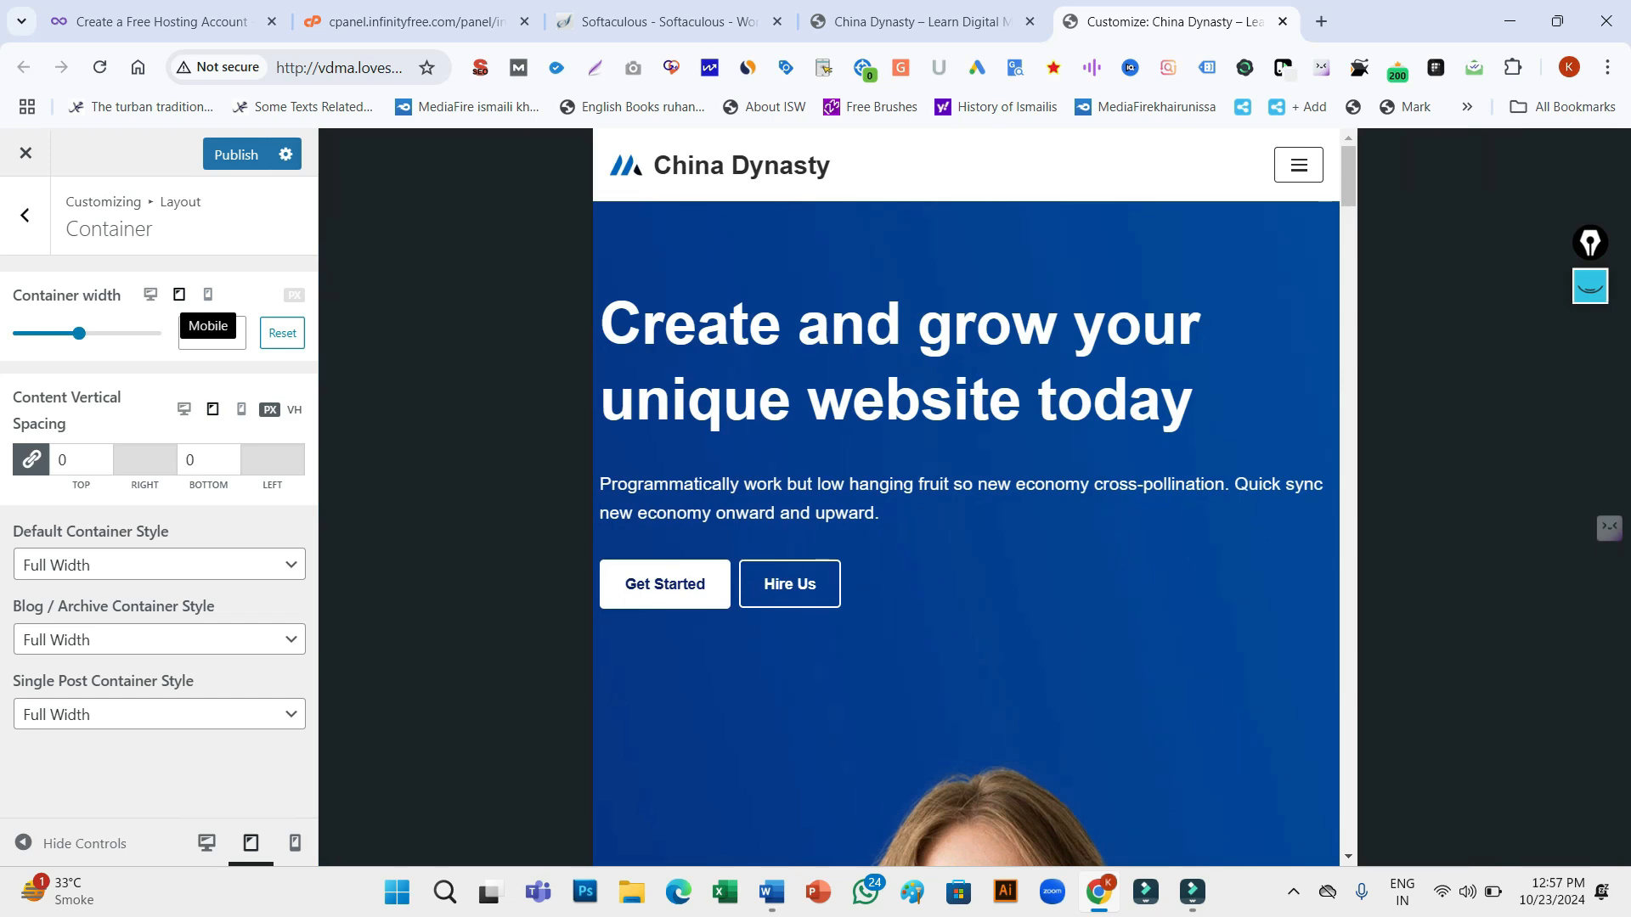
pyautogui.click(208, 295)
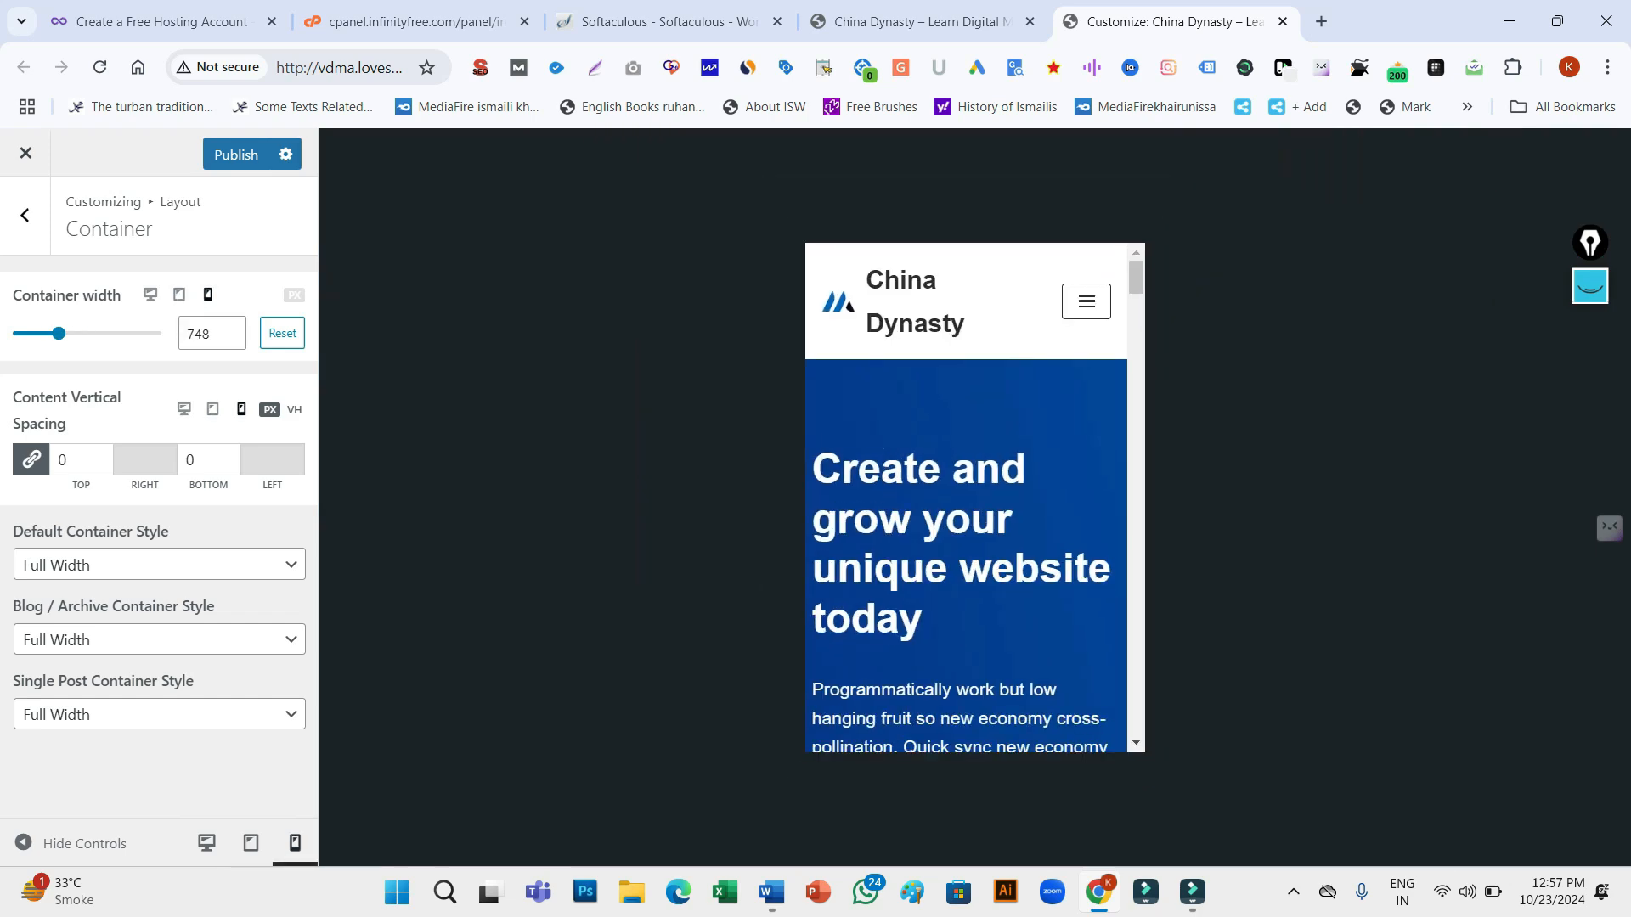
pyautogui.click(250, 842)
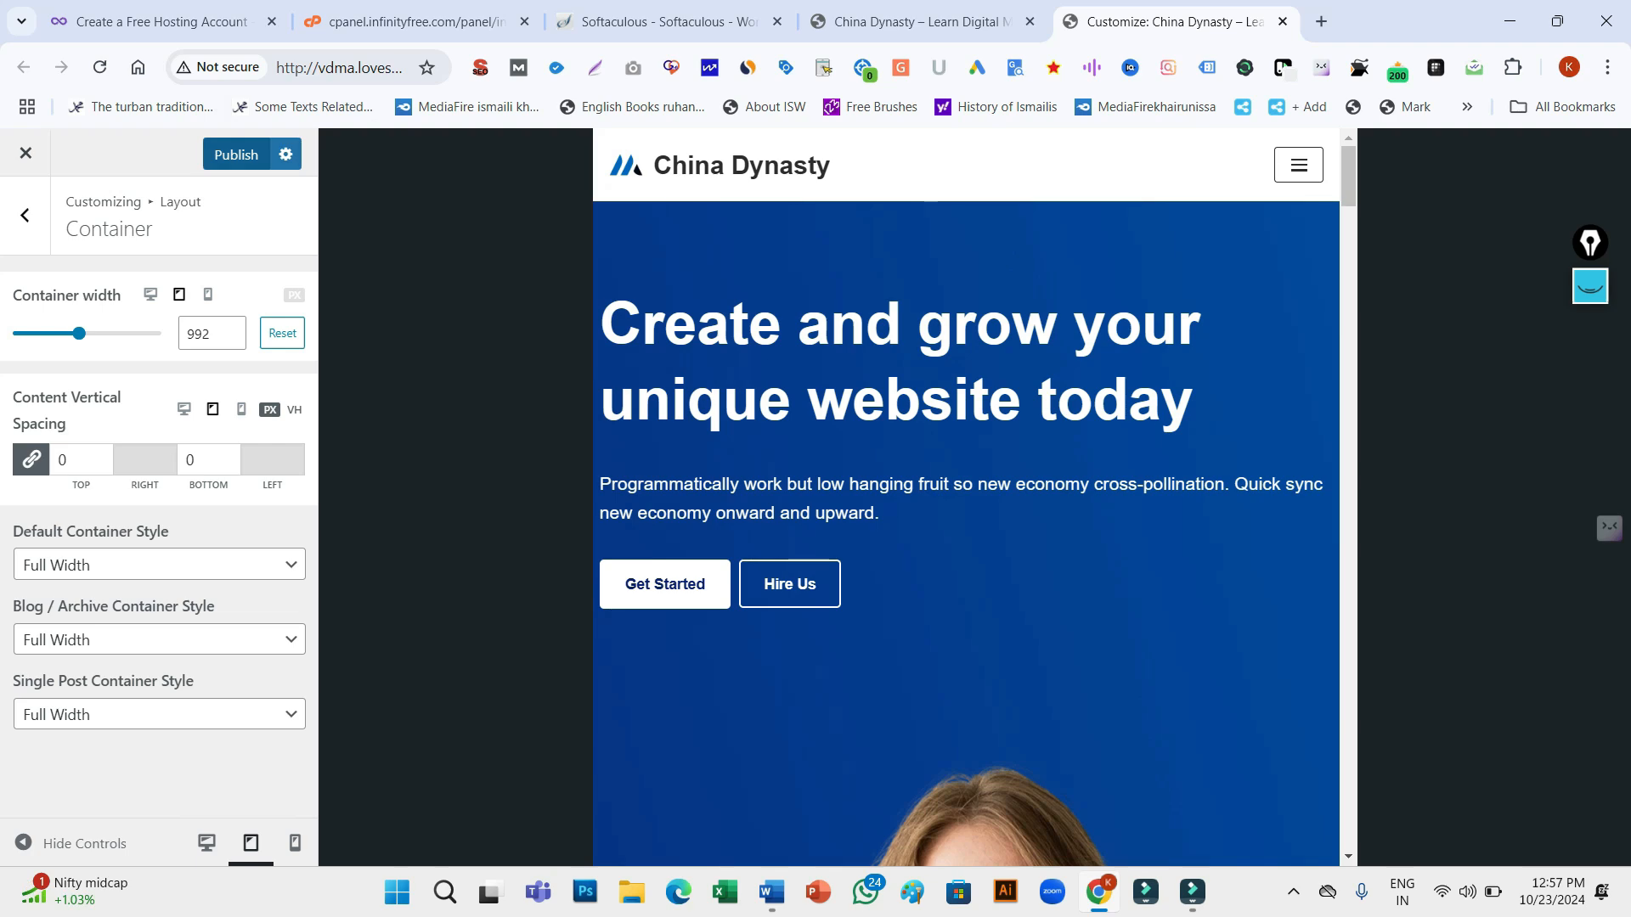
pyautogui.click(236, 153)
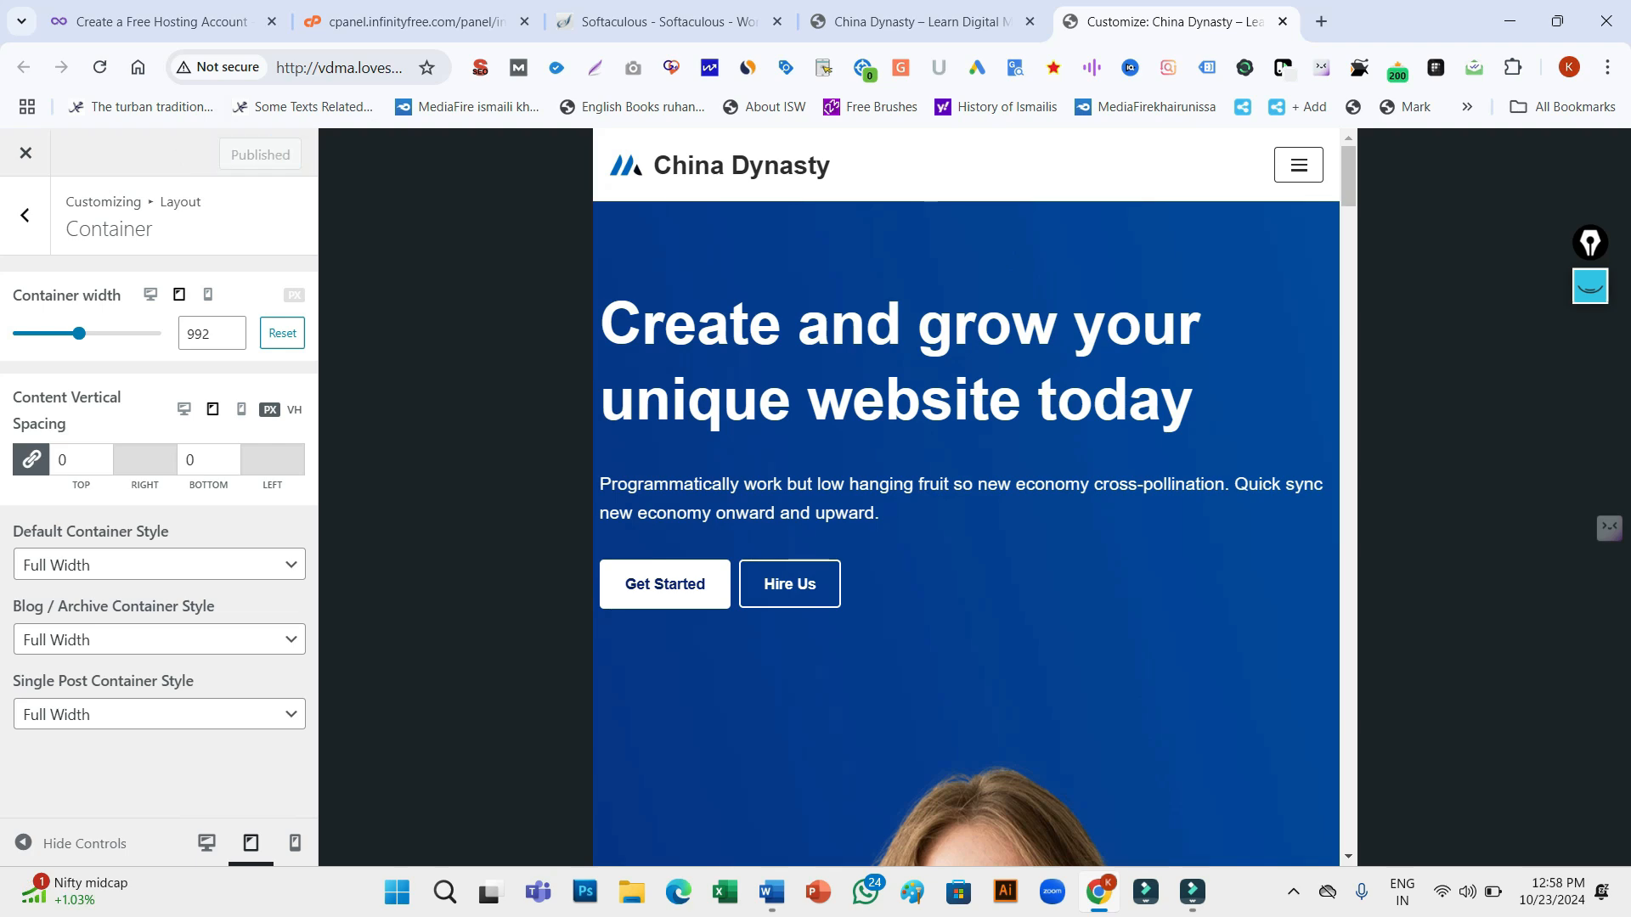
pyautogui.click(150, 294)
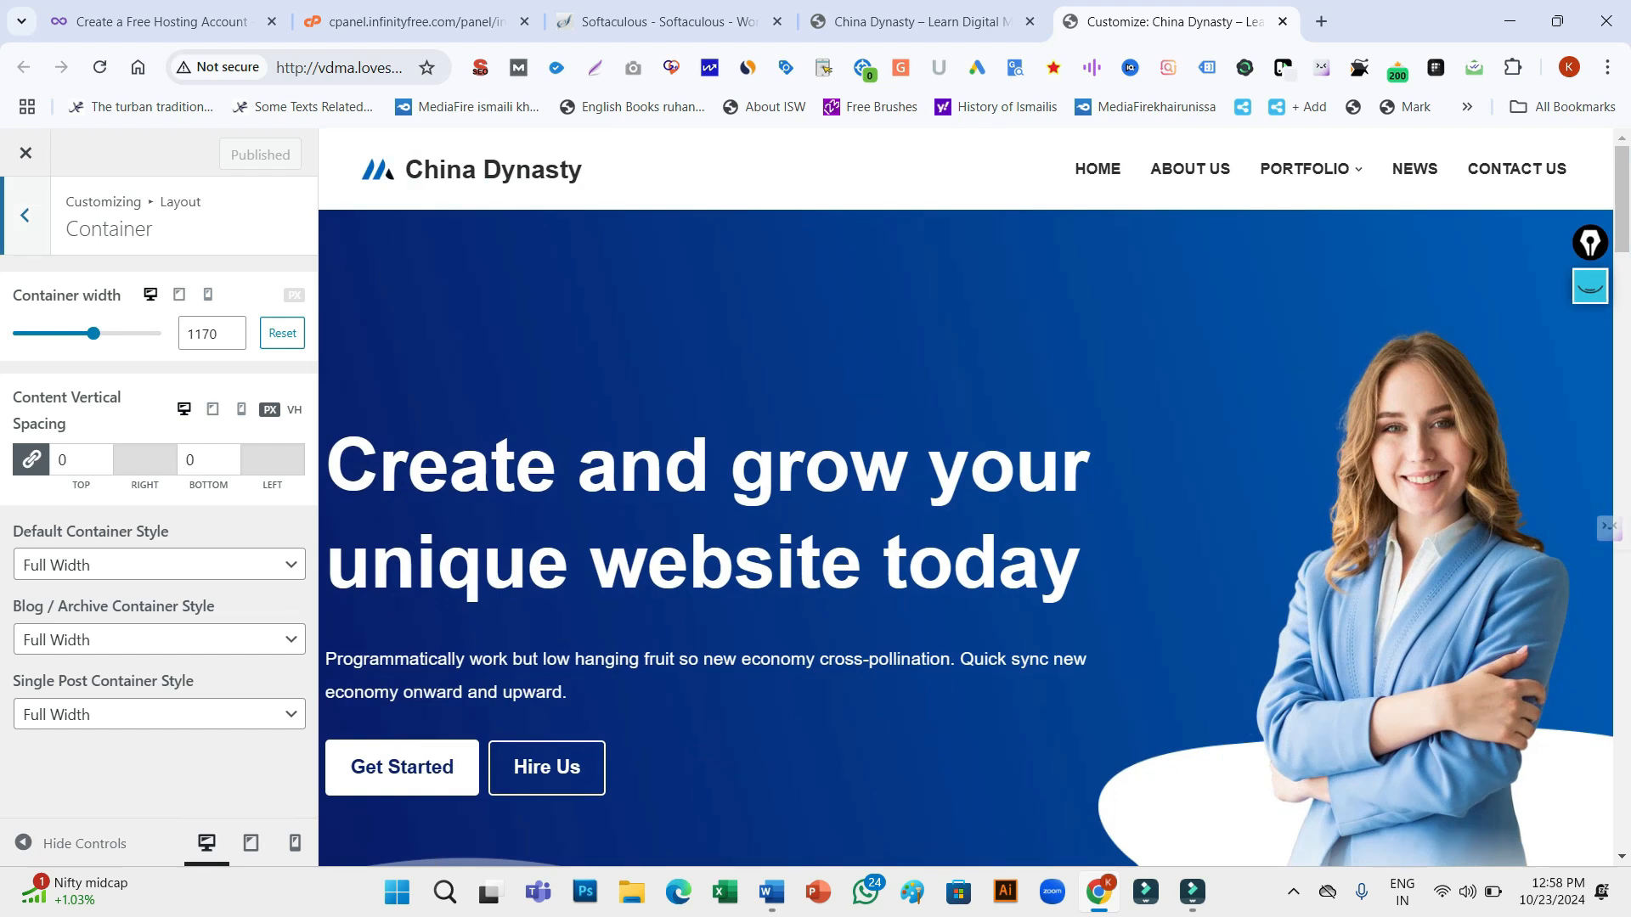
# Open the Blog / Archive layout settings, try the Disable Title option and look through the News page's post grid
pyautogui.click(25, 214)
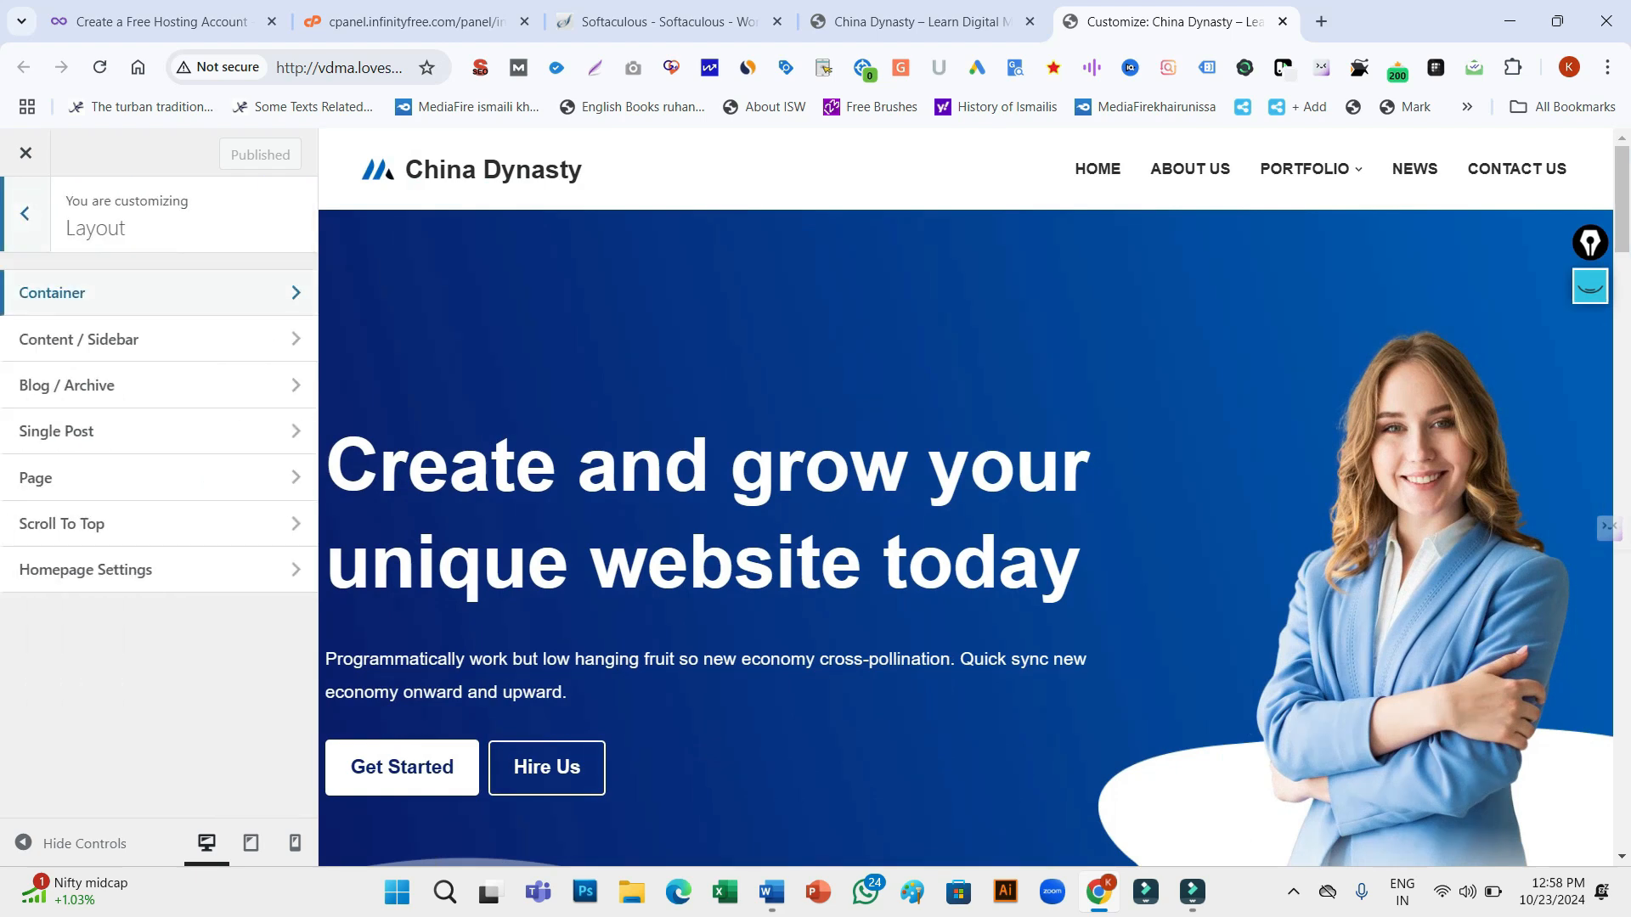
pyautogui.click(102, 384)
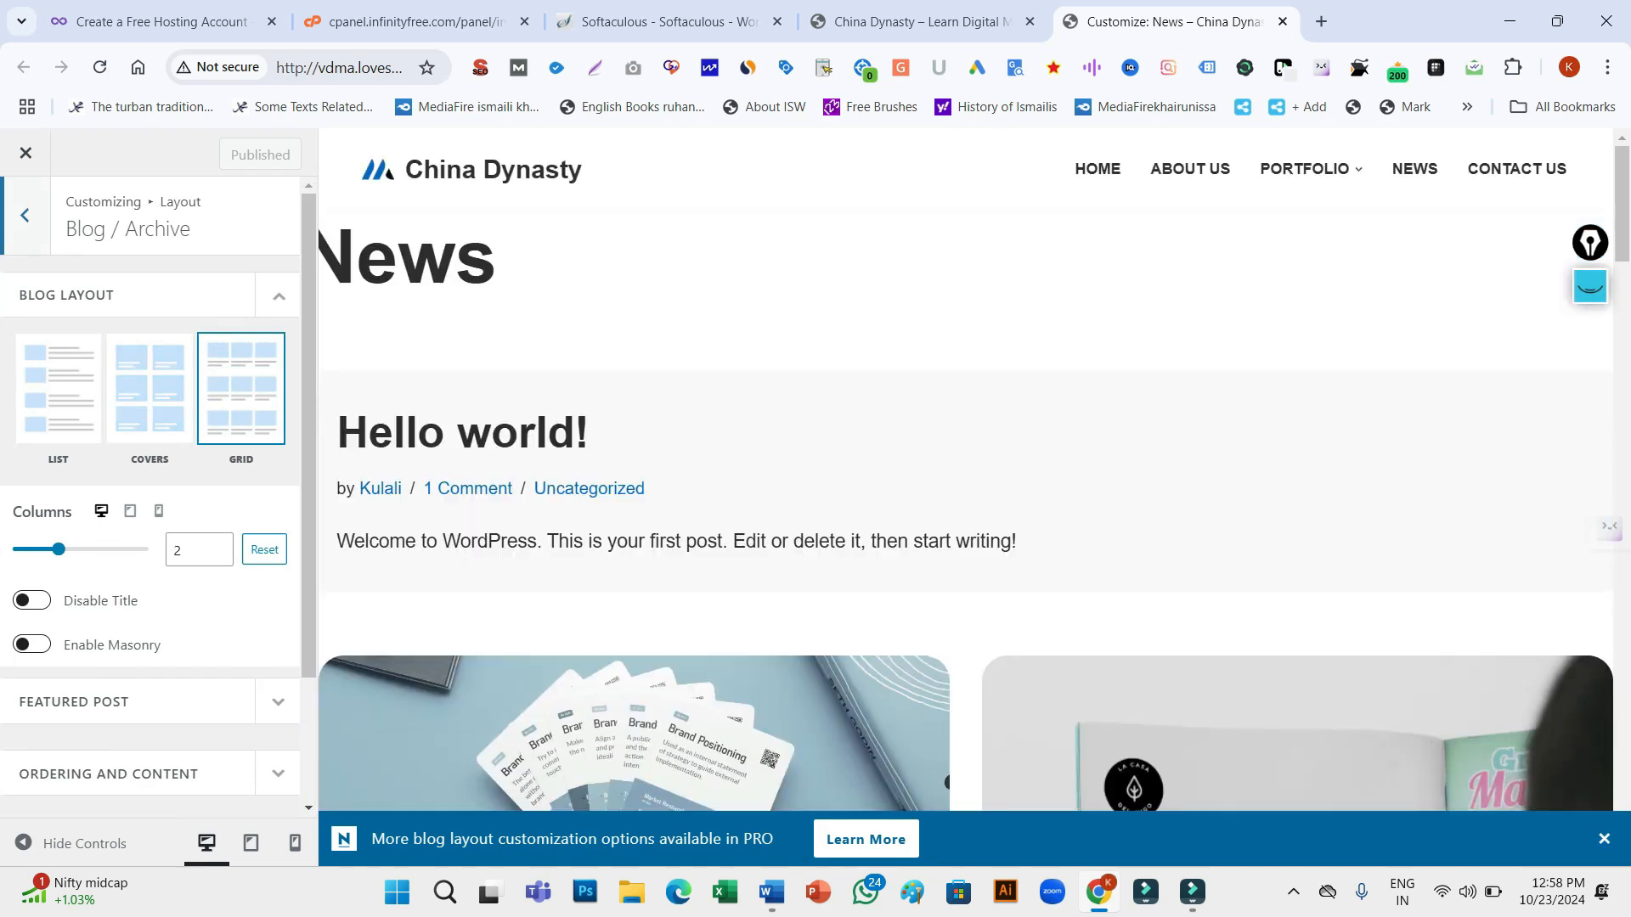
pyautogui.click(33, 601)
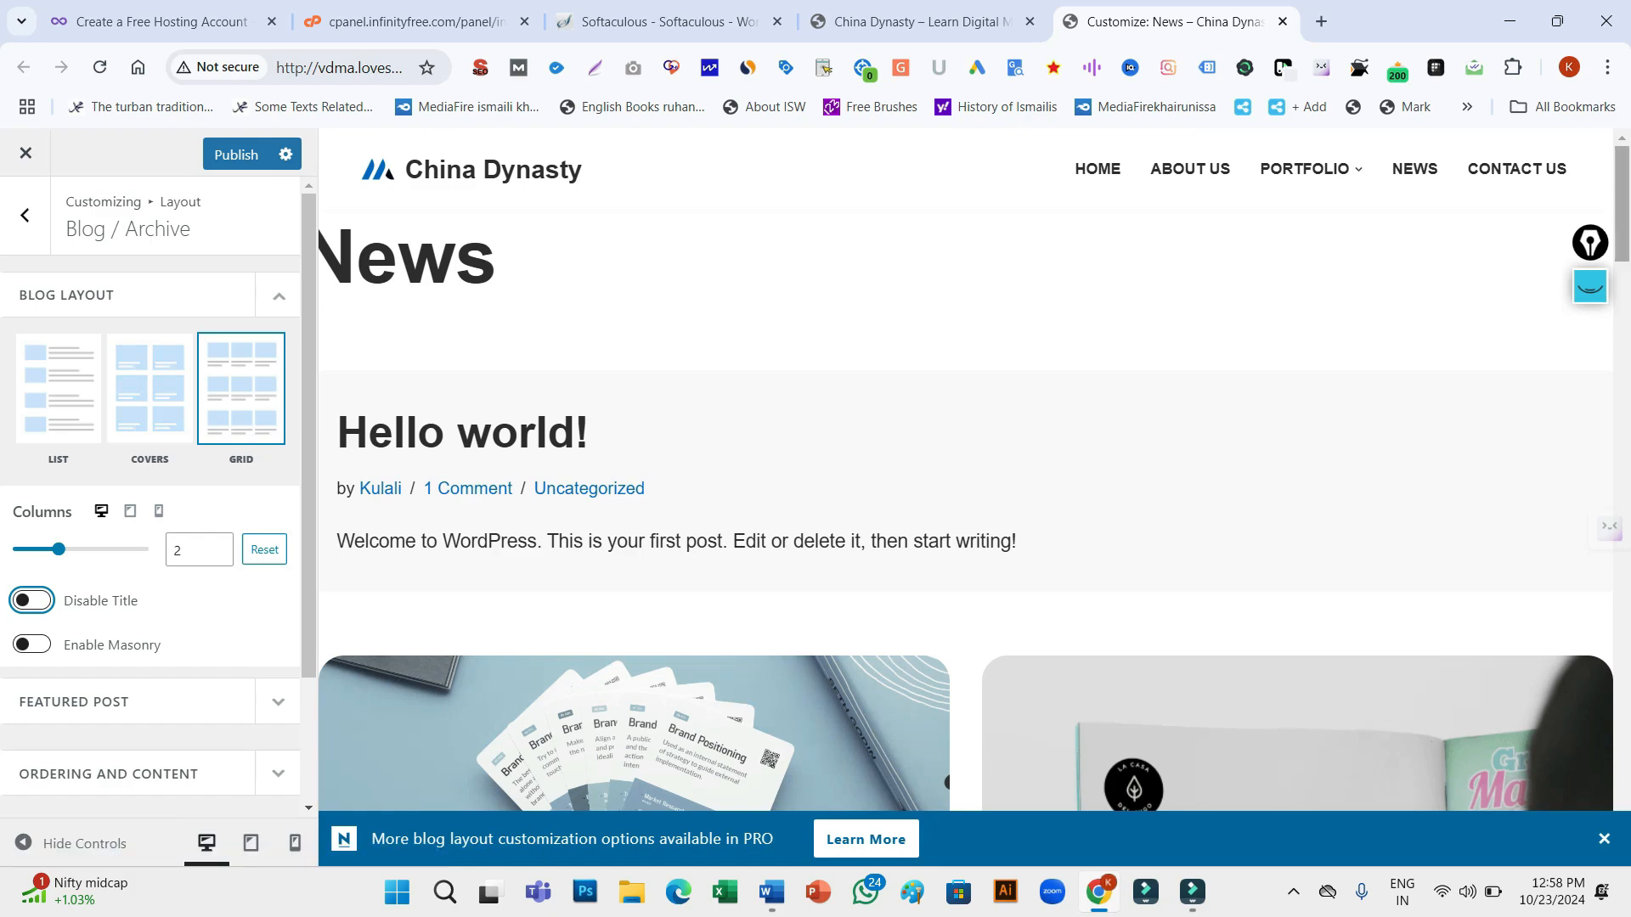
pyautogui.scroll(-15, 965, 469)
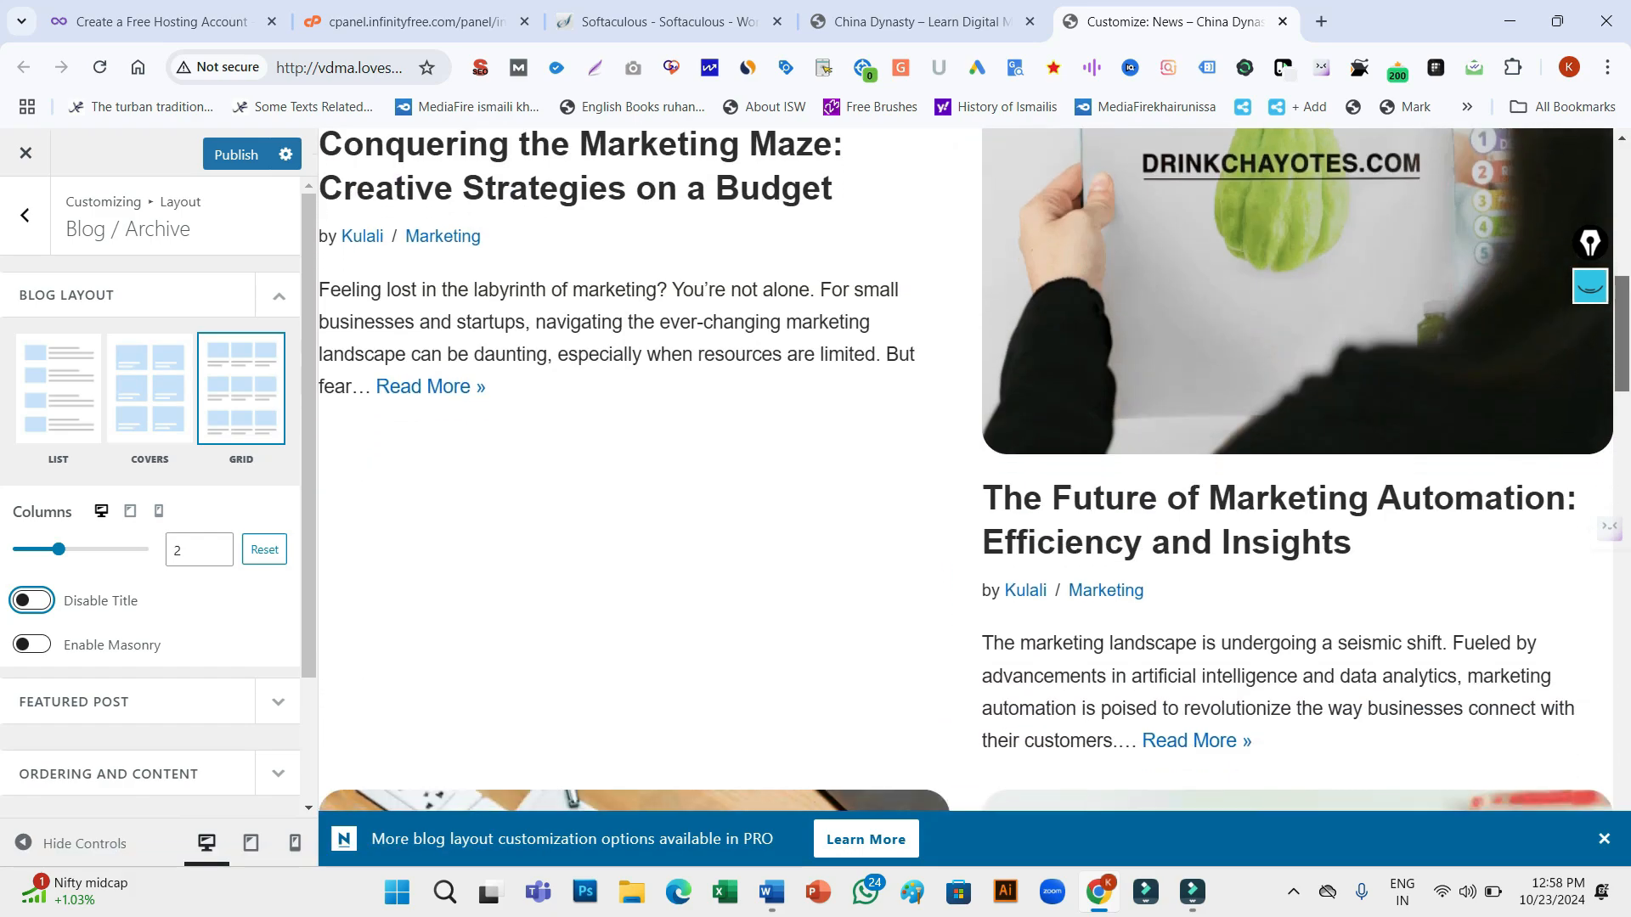
pyautogui.scroll(-8, 966, 469)
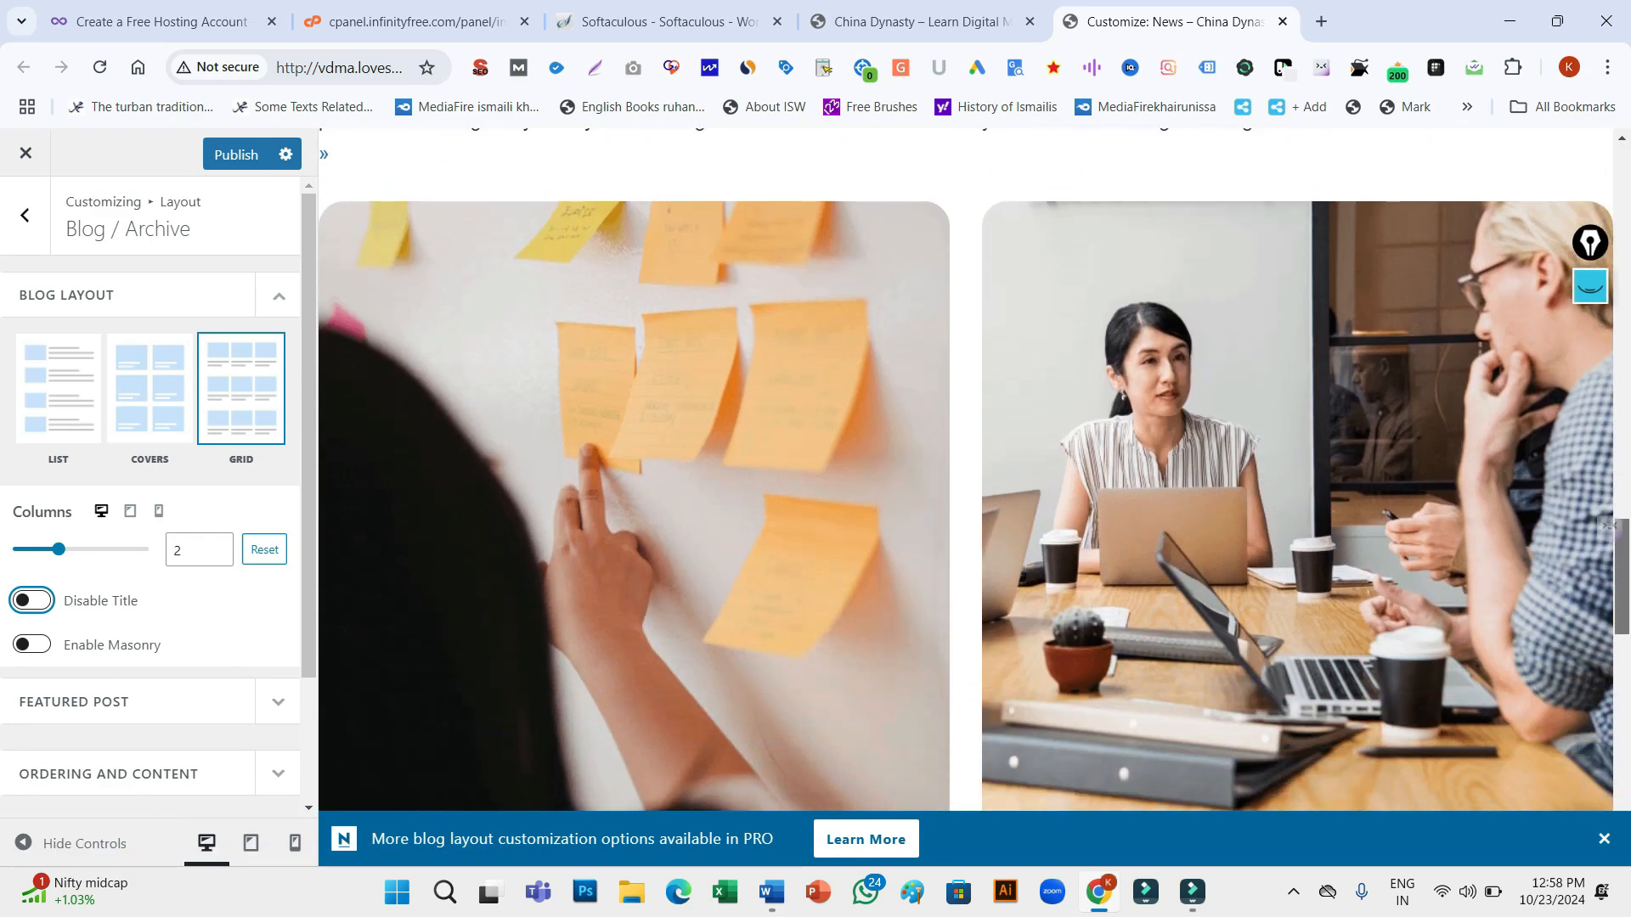
pyautogui.scroll(-8, 966, 469)
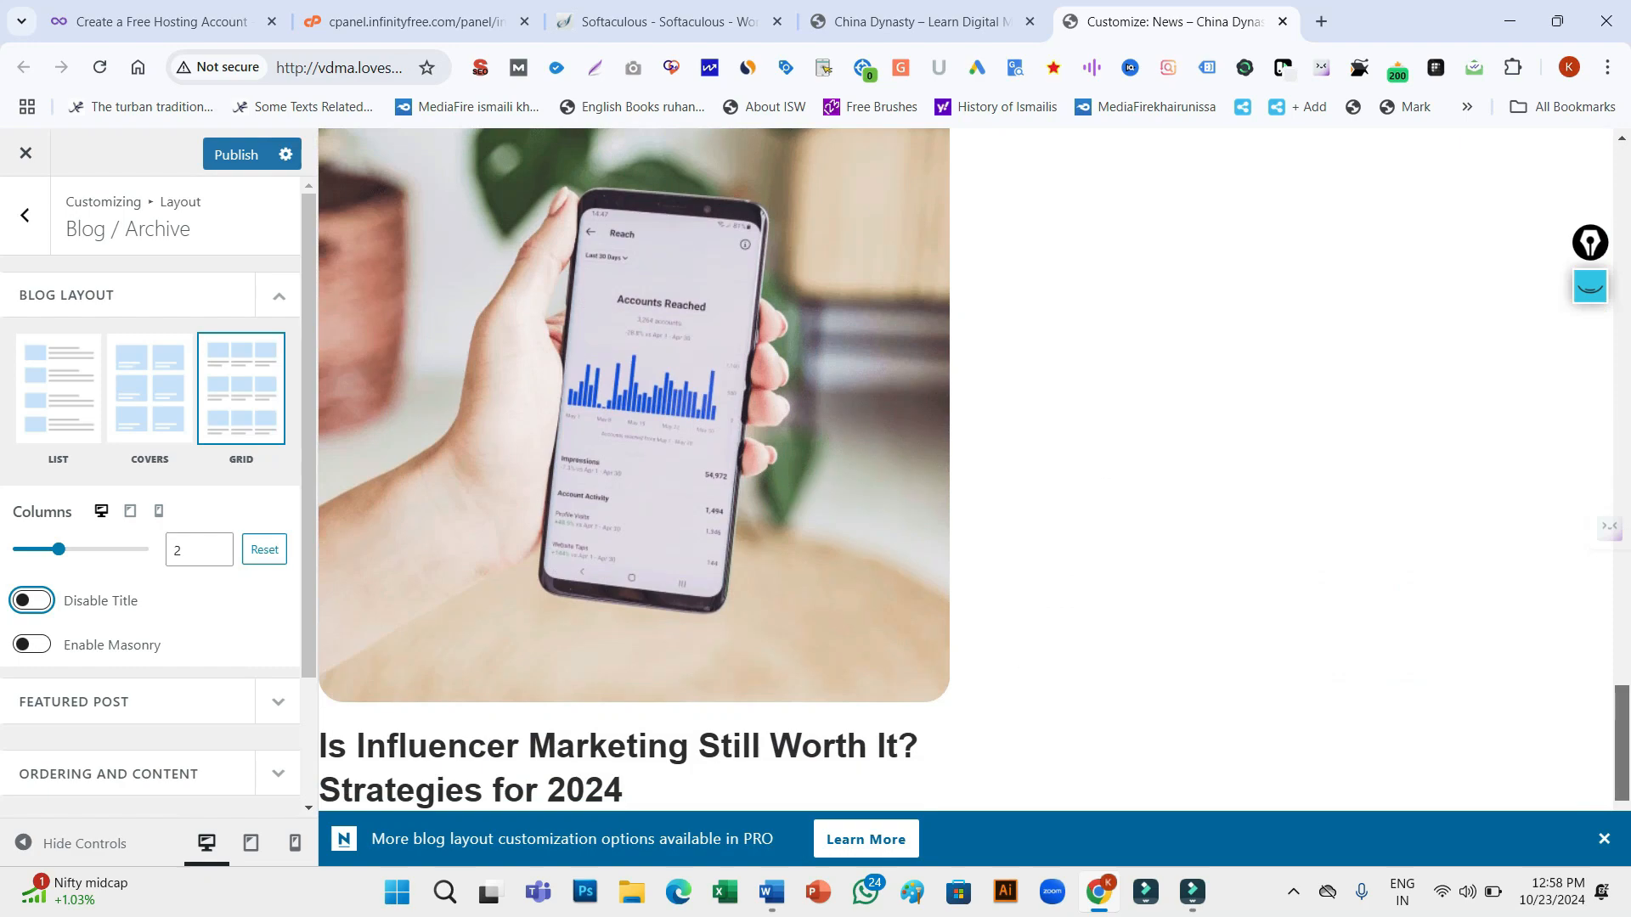
pyautogui.scroll(10, 965, 470)
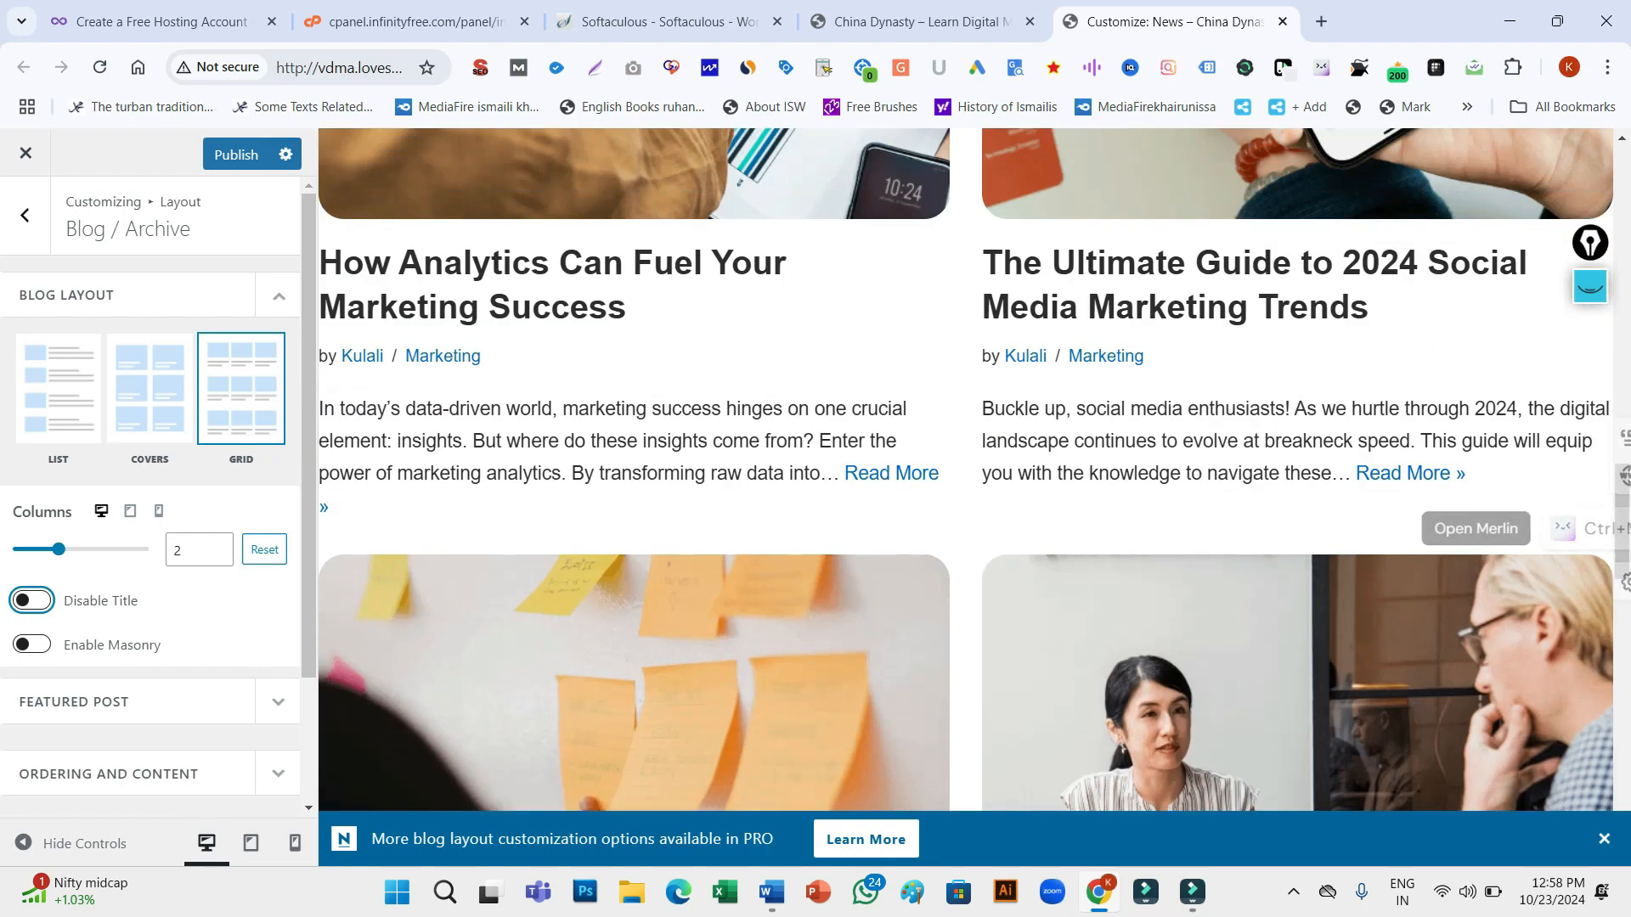
# Try the Covers and List blog layouts on the News page, and switch back to Grid
pyautogui.click(150, 389)
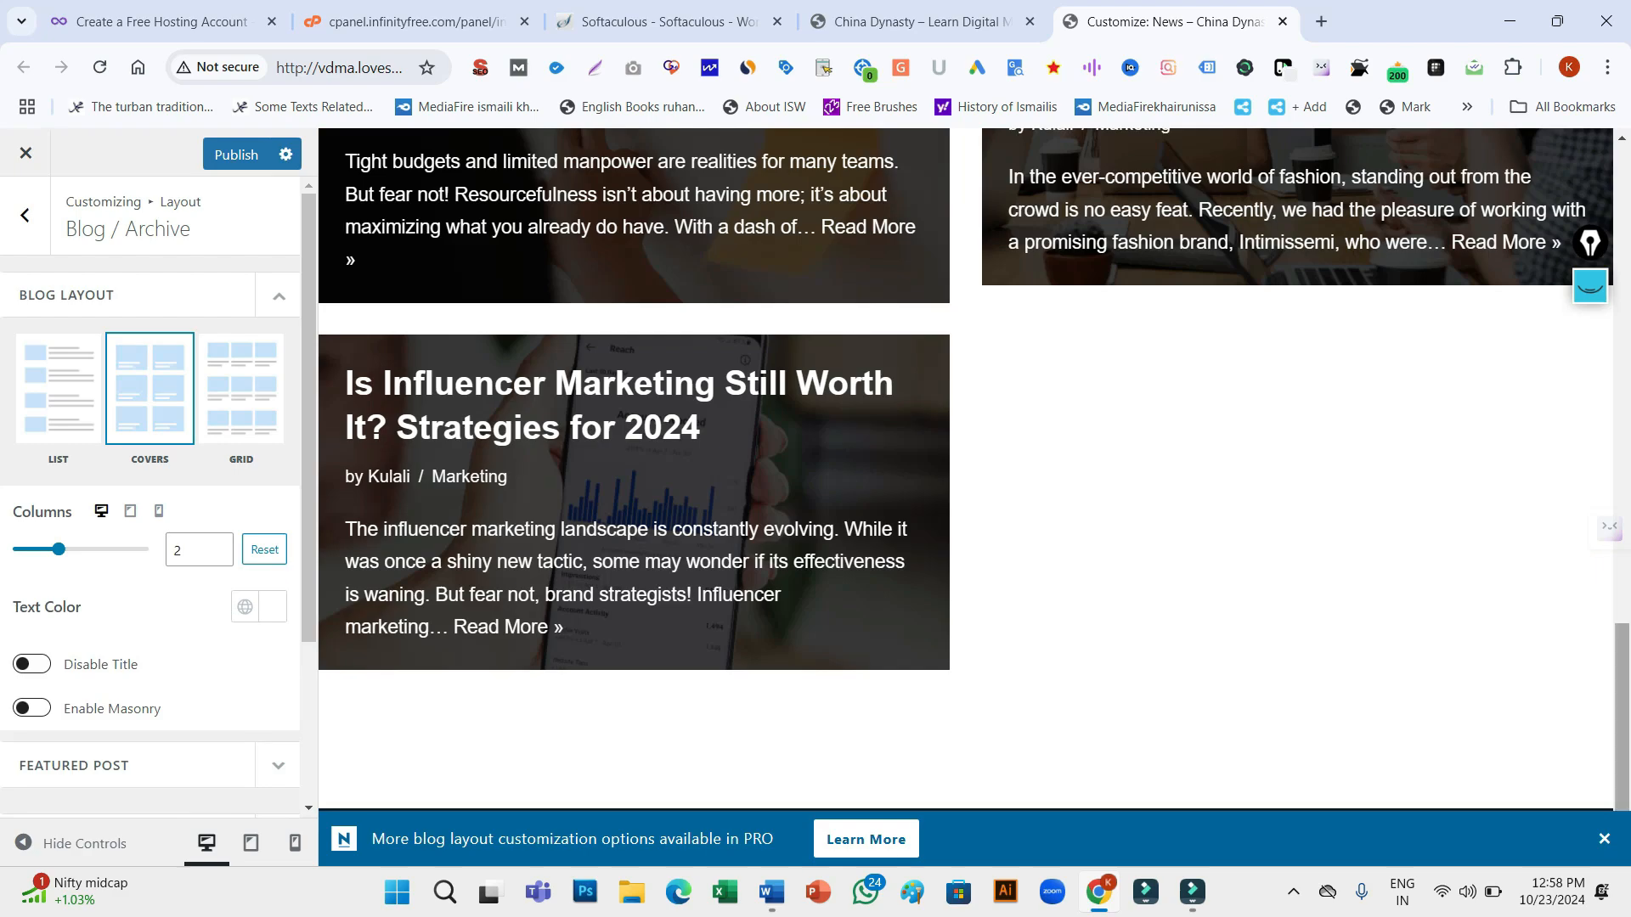
pyautogui.scroll(15, 975, 470)
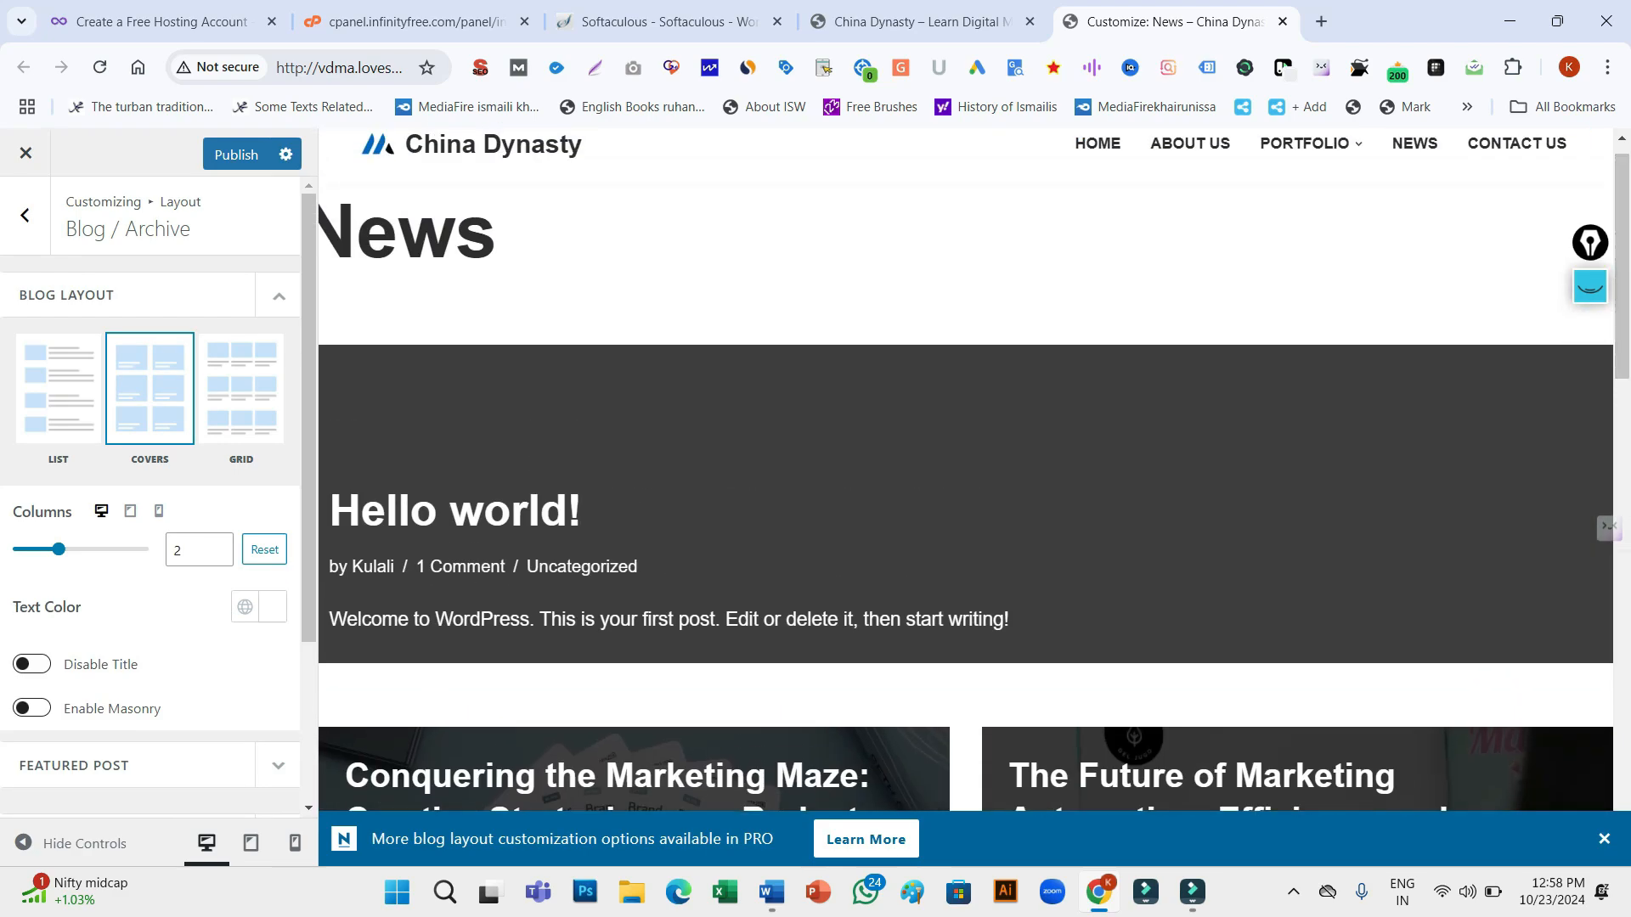
pyautogui.click(58, 389)
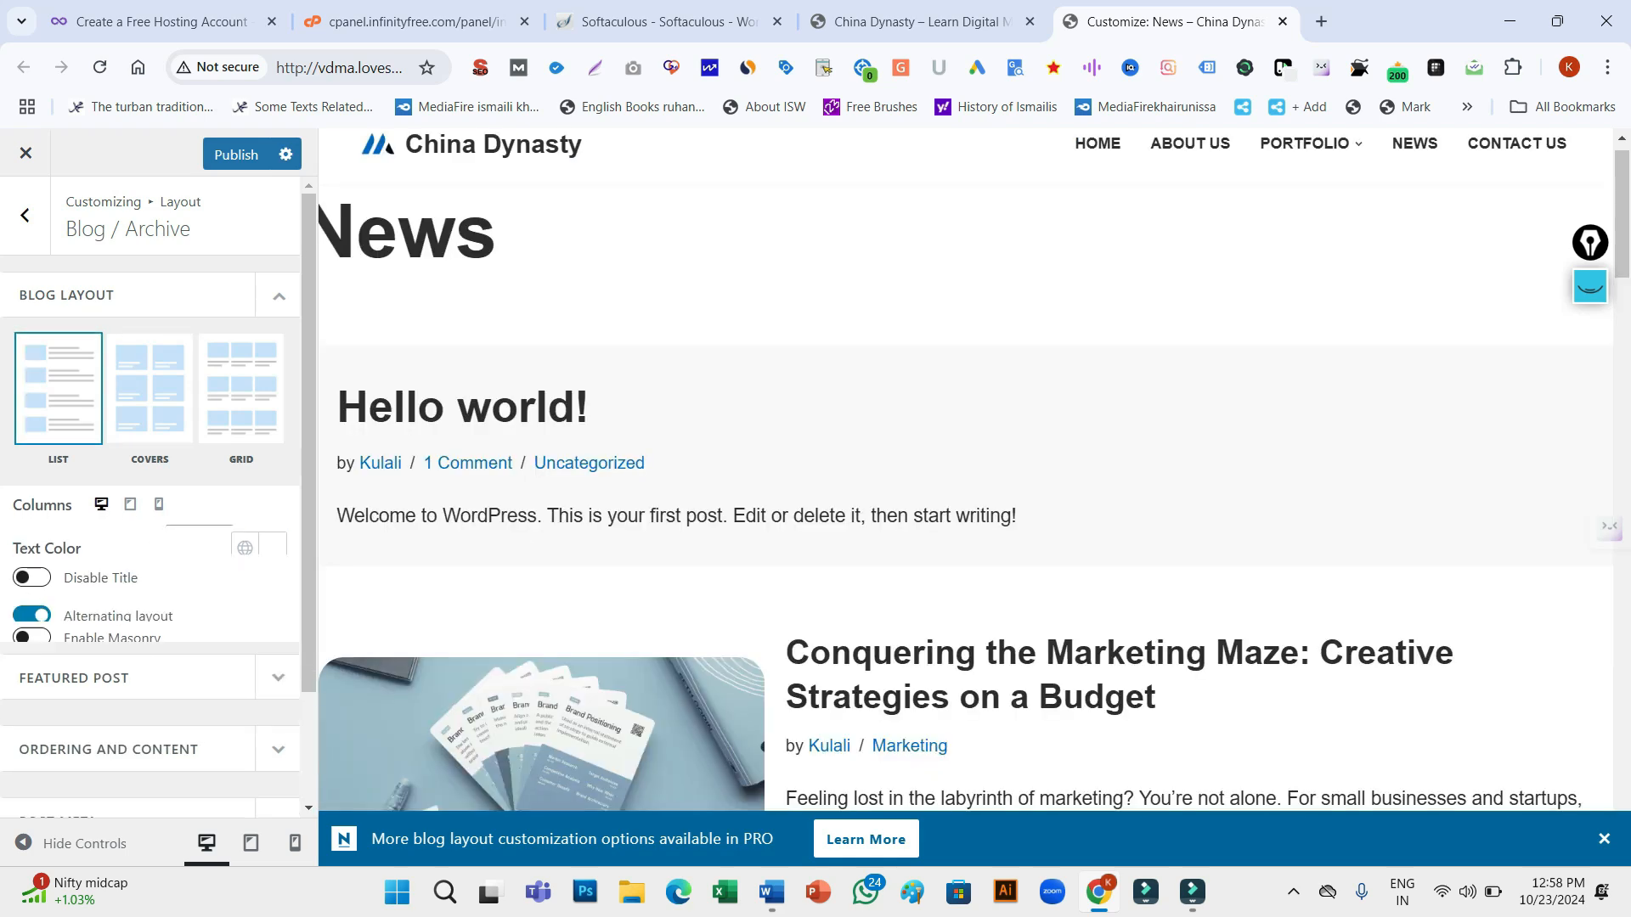
pyautogui.scroll(-5, 966, 476)
pyautogui.scroll(-10, 966, 469)
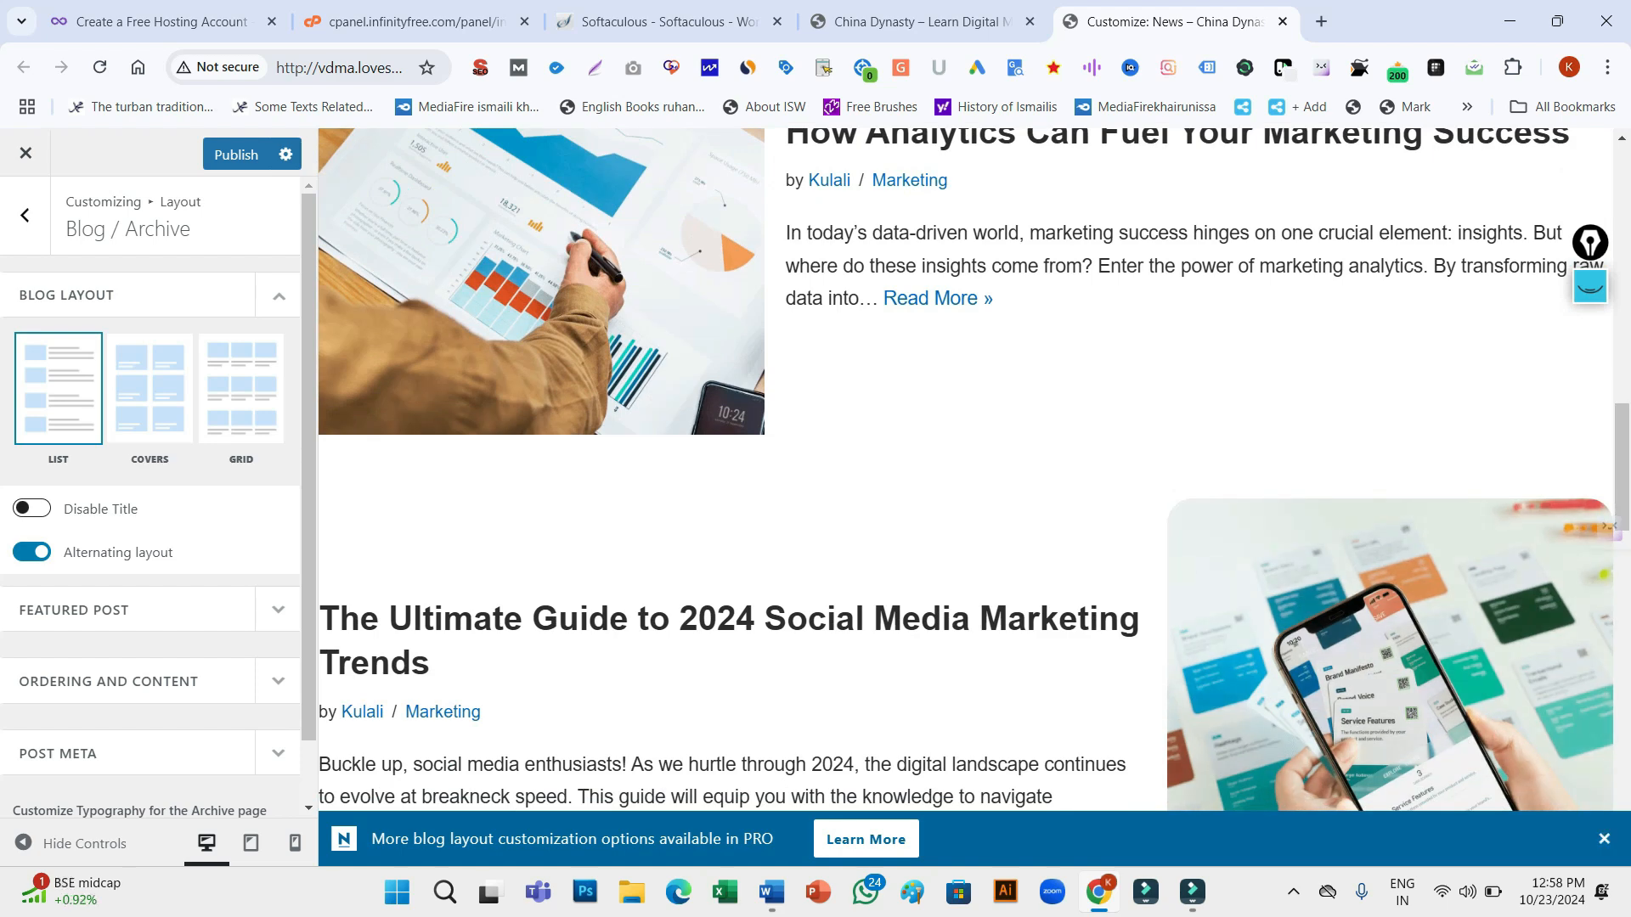
pyautogui.click(241, 389)
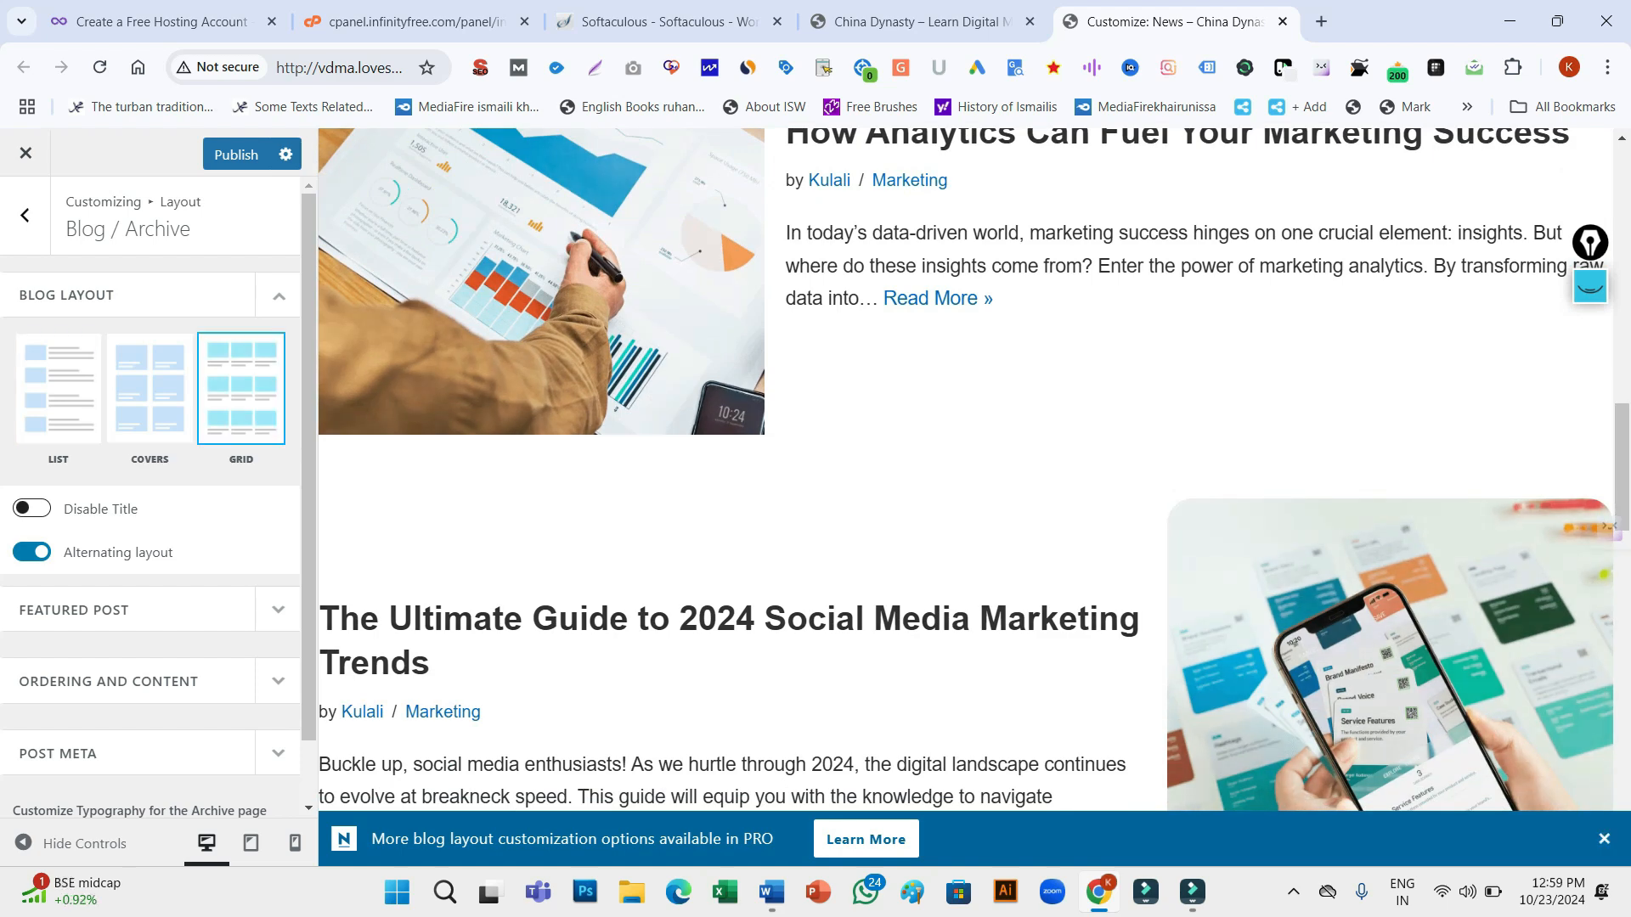
# Expand the blog's Featured Post settings and check the choices for the featured post, keeping Latest Post
pyautogui.moveTo(308, 408); pyautogui.dragTo(308, 532)
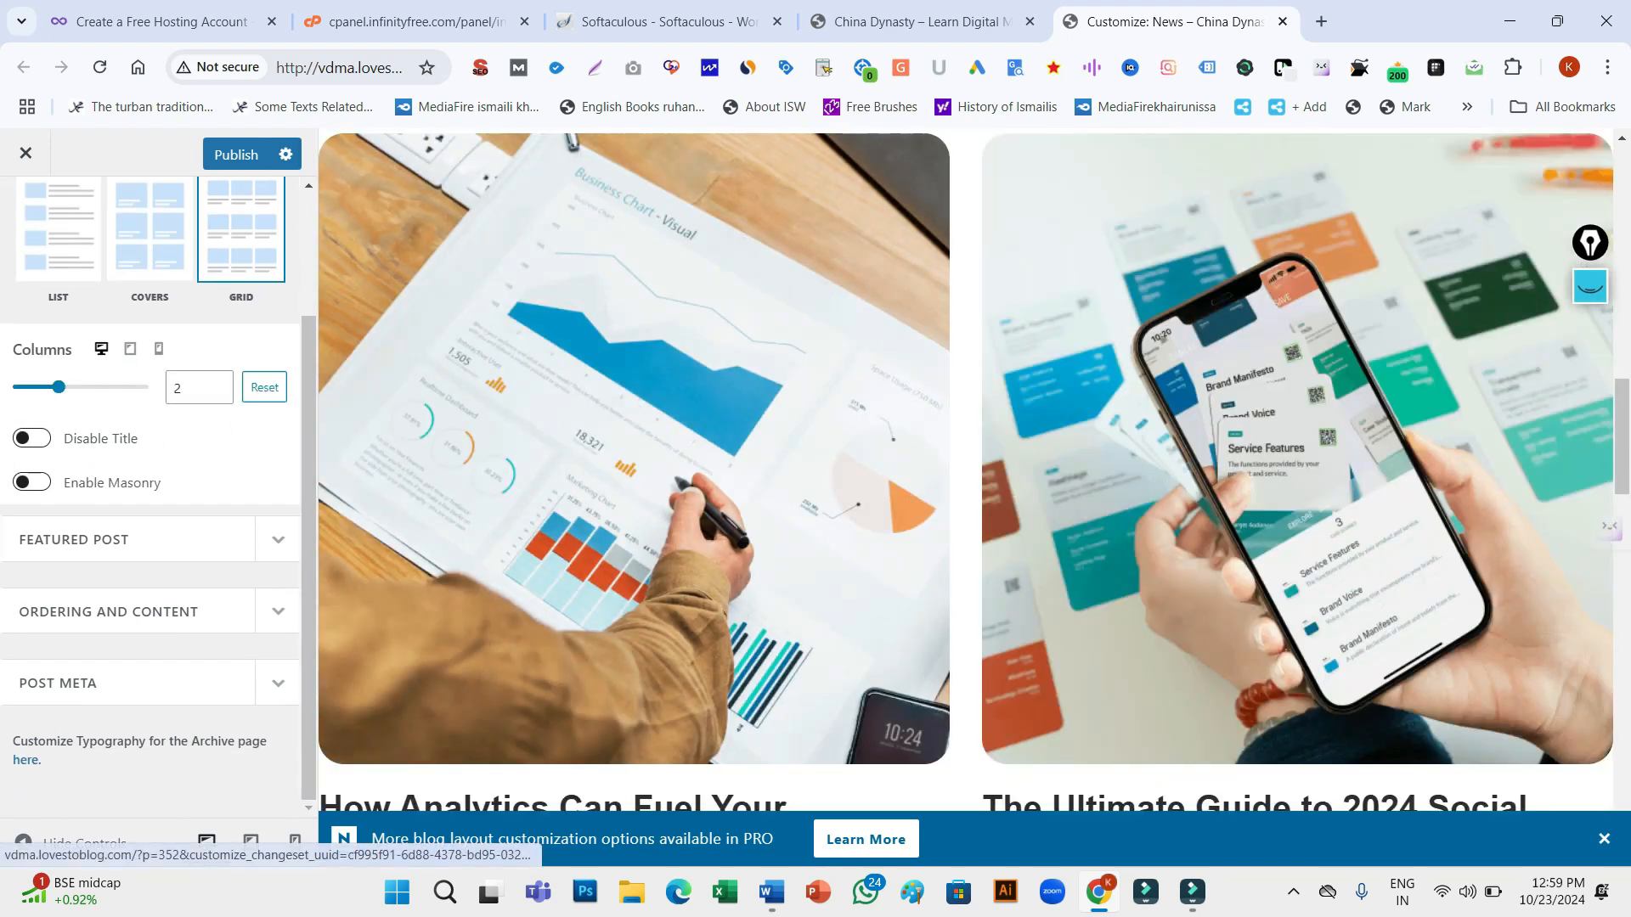
pyautogui.click(101, 540)
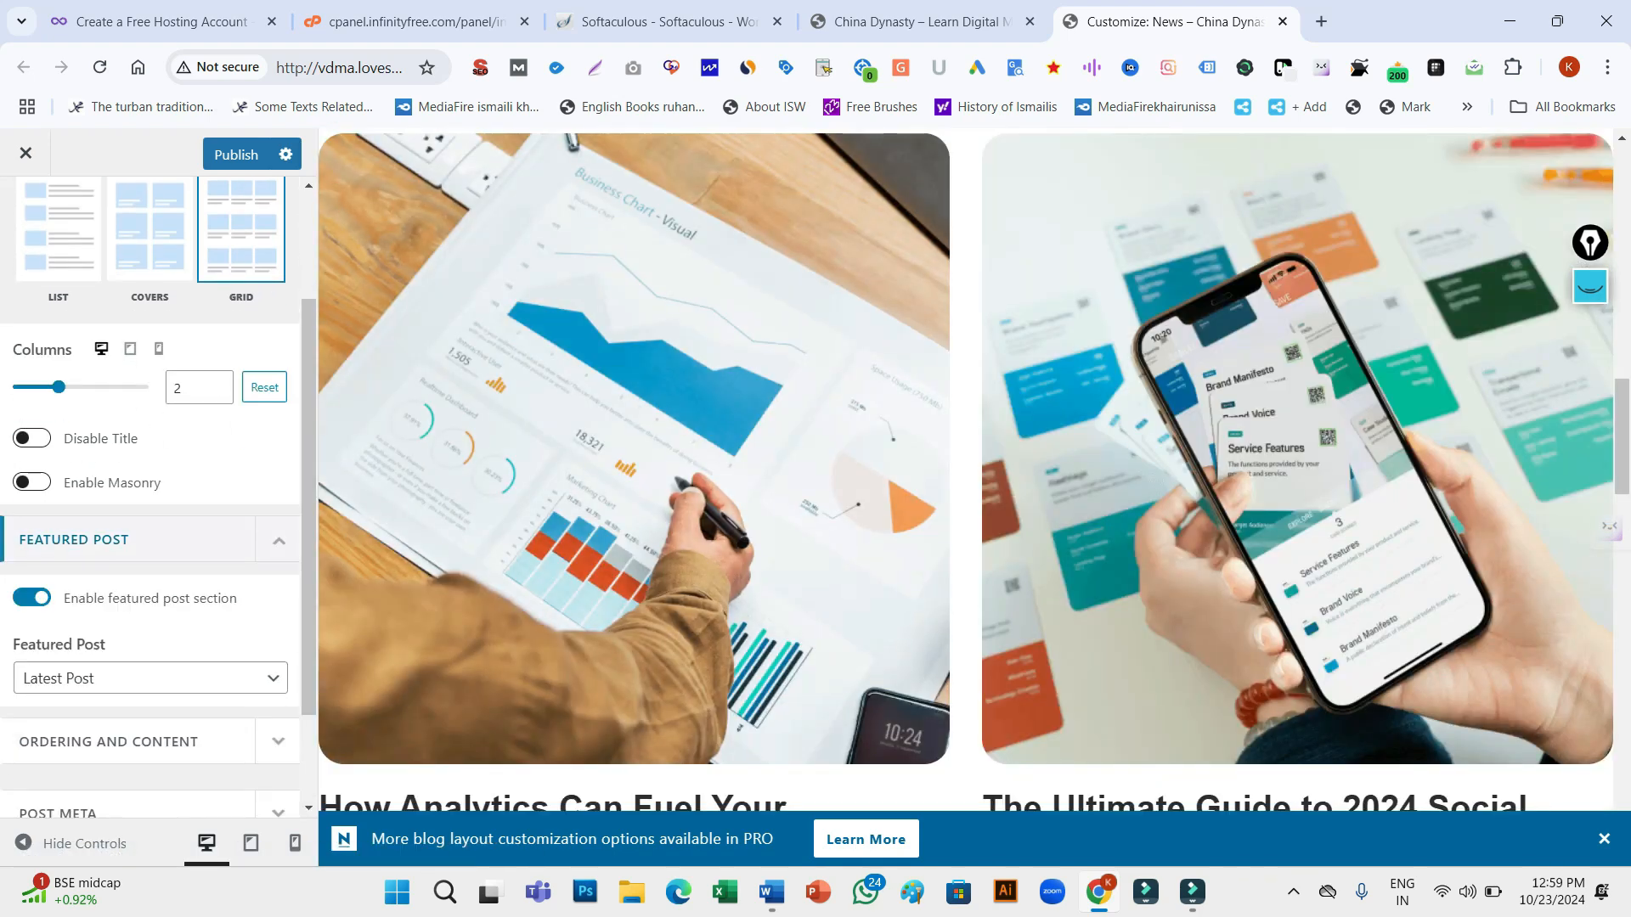
pyautogui.click(150, 678)
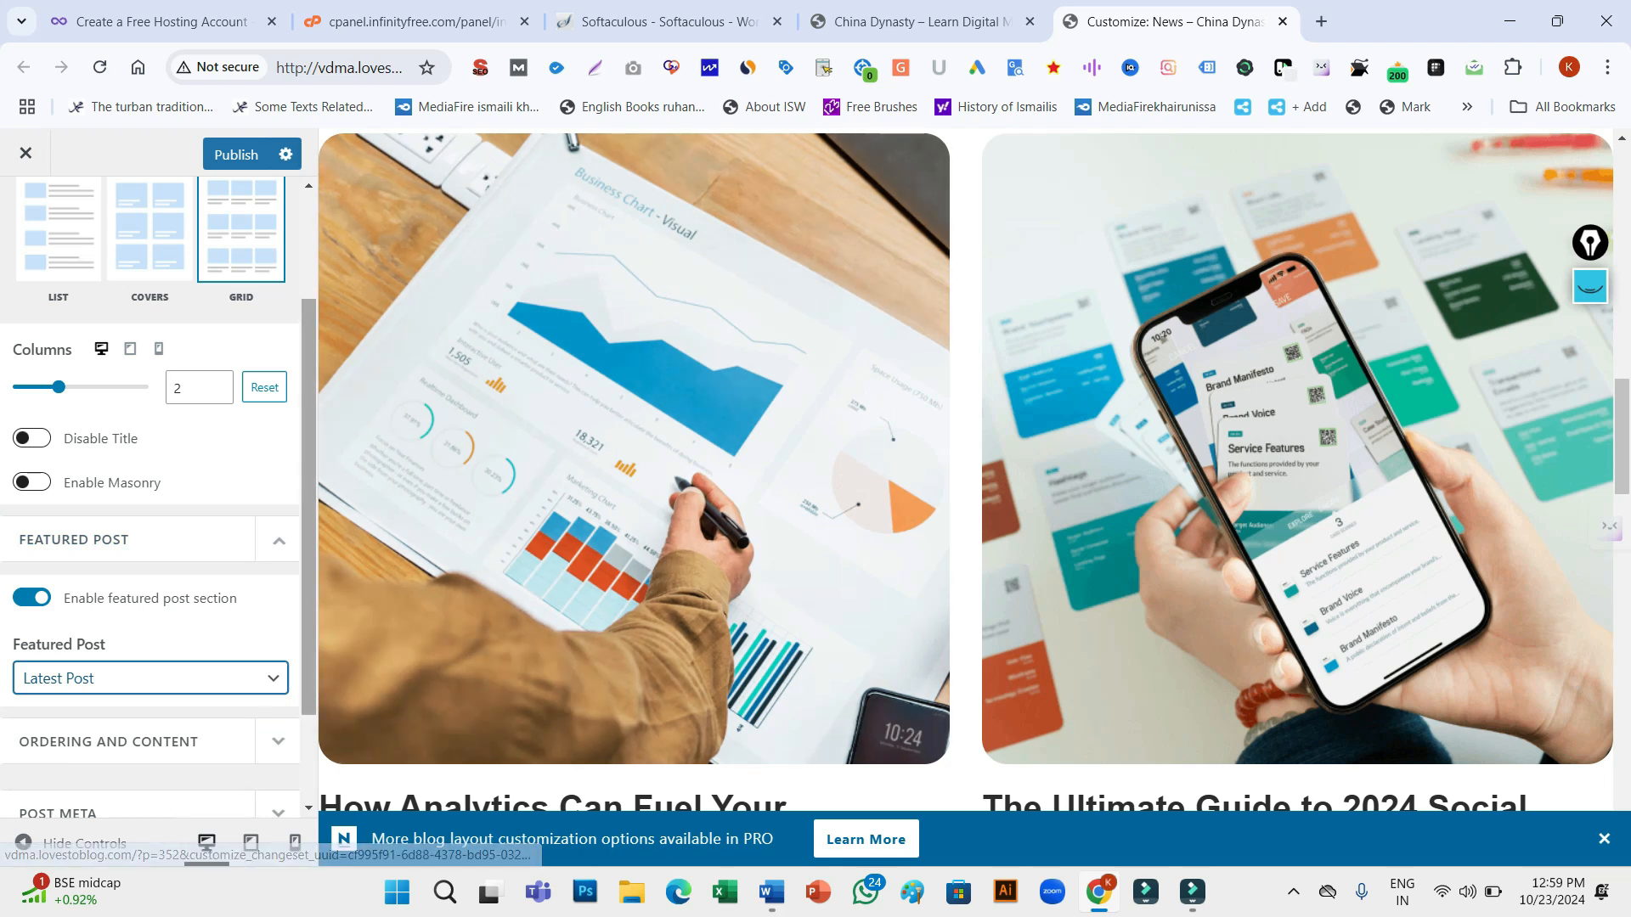
# Expand the blog's Ordering and Content settings and set the post pagination to Number & Search Field
pyautogui.scroll(-2, 150, 467)
pyautogui.click(278, 611)
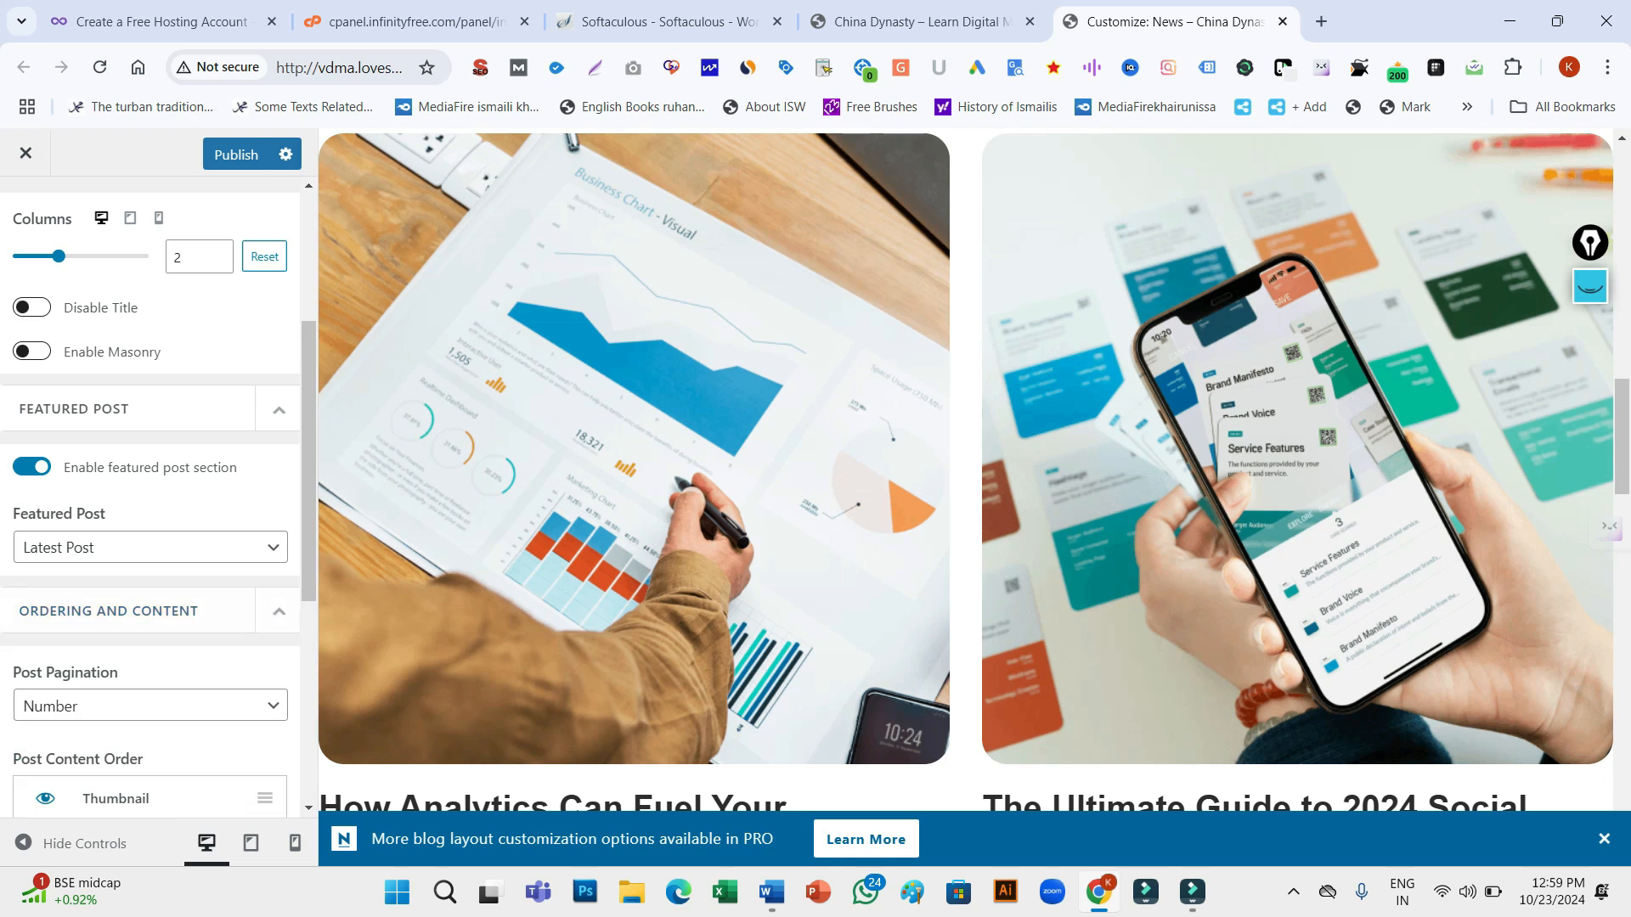
pyautogui.hotkey('ctrl', 'a')
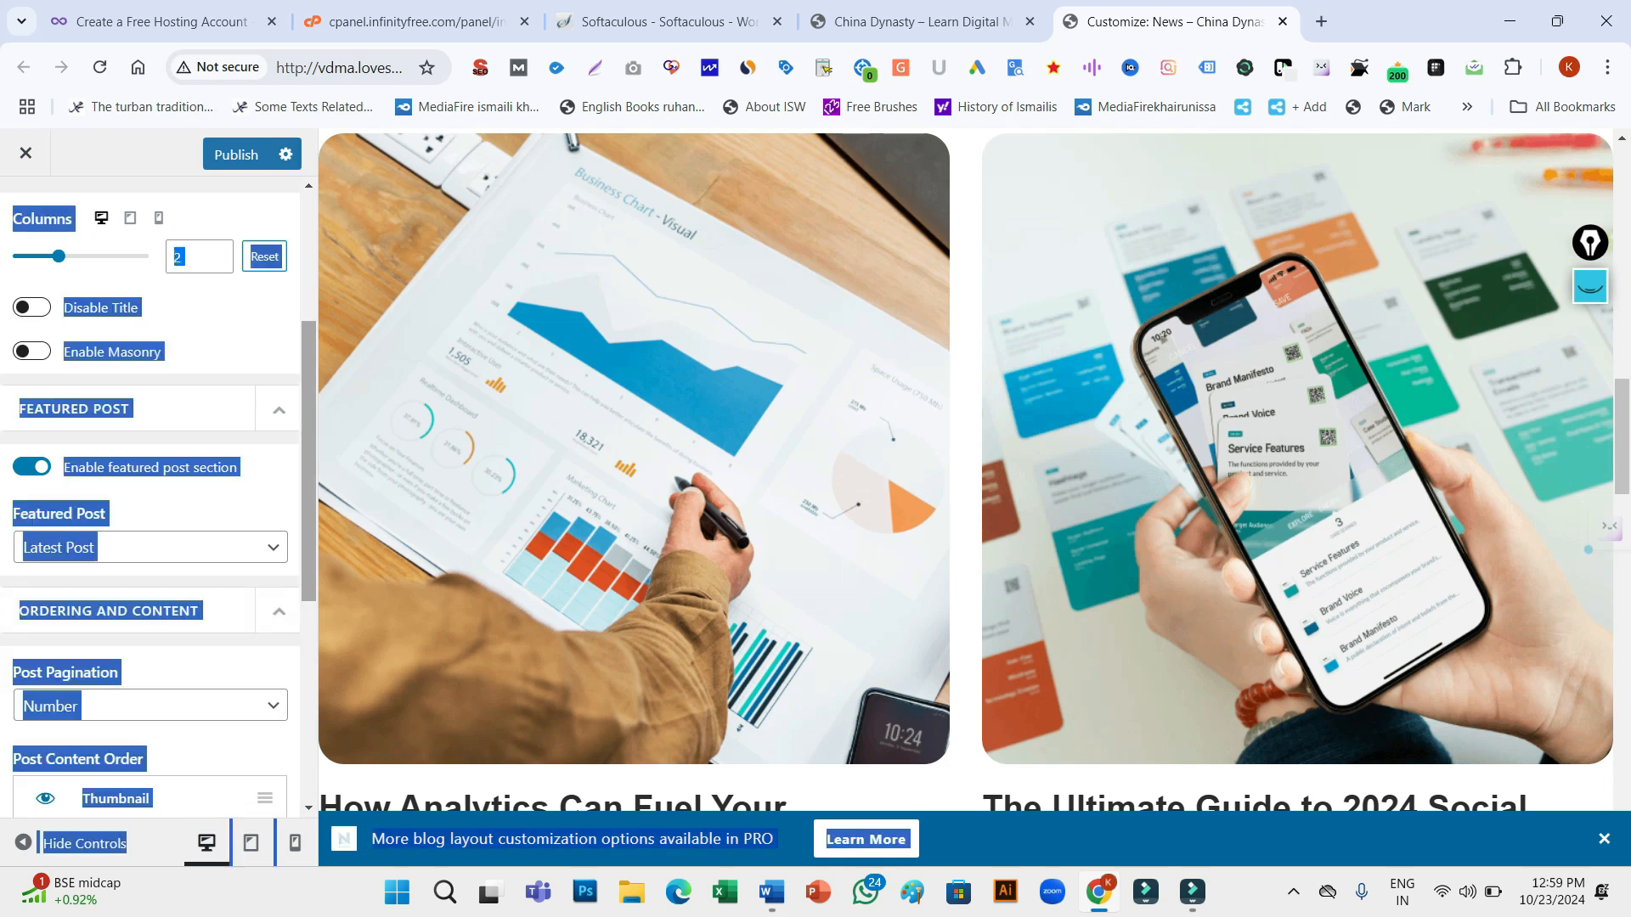
pyautogui.click(150, 548)
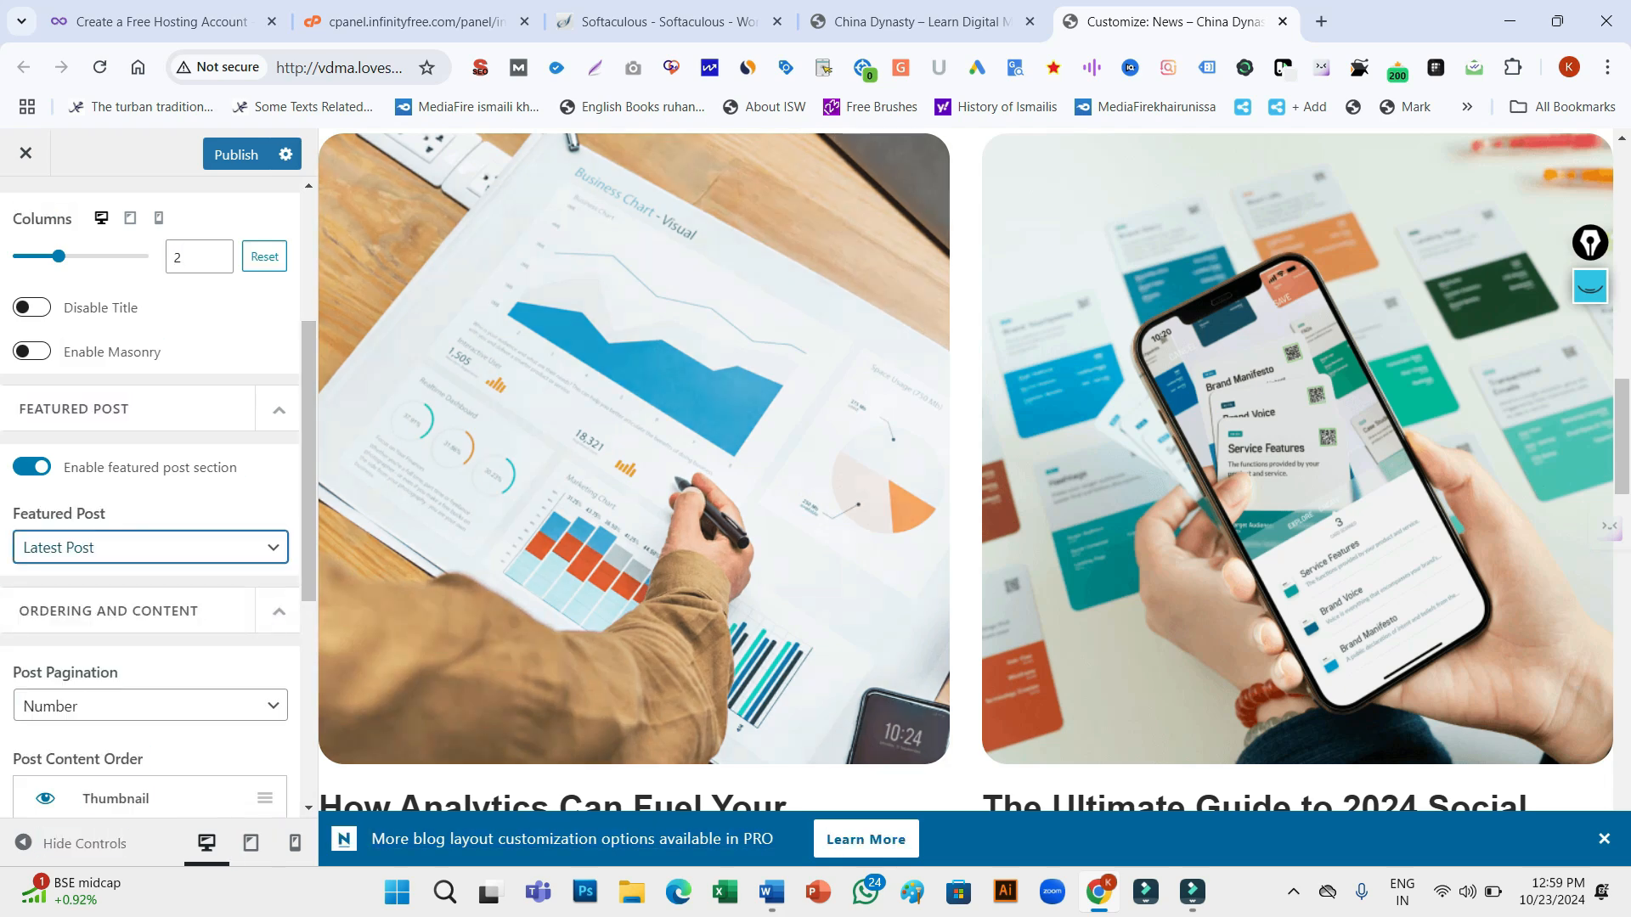
pyautogui.moveTo(308, 476); pyautogui.dragTo(308, 605)
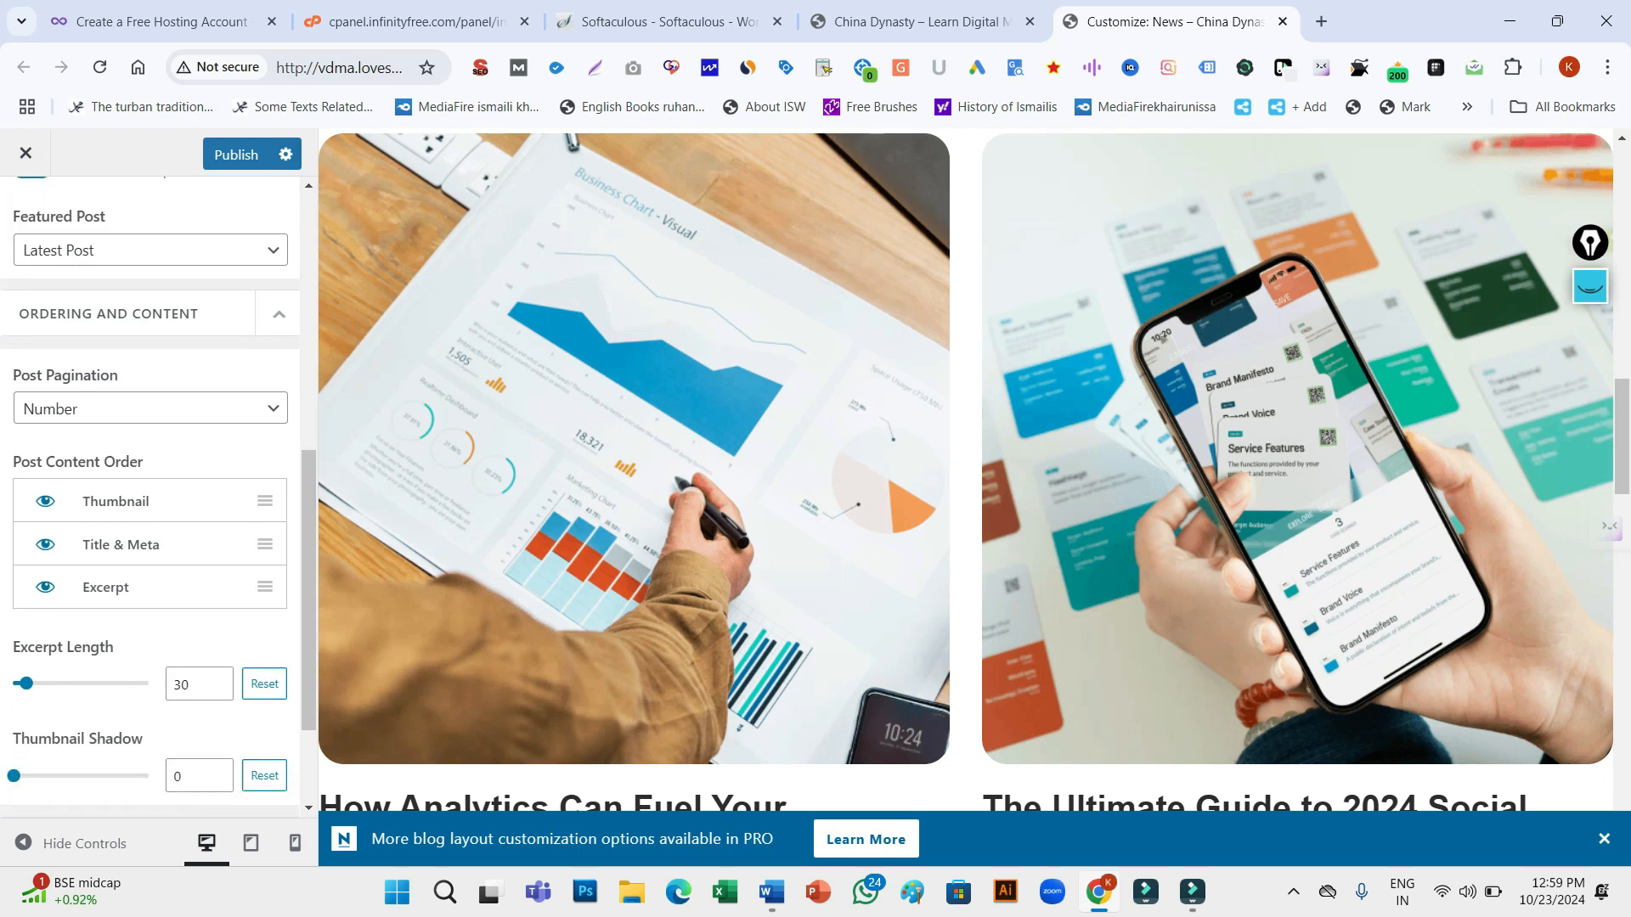
pyautogui.click(150, 410)
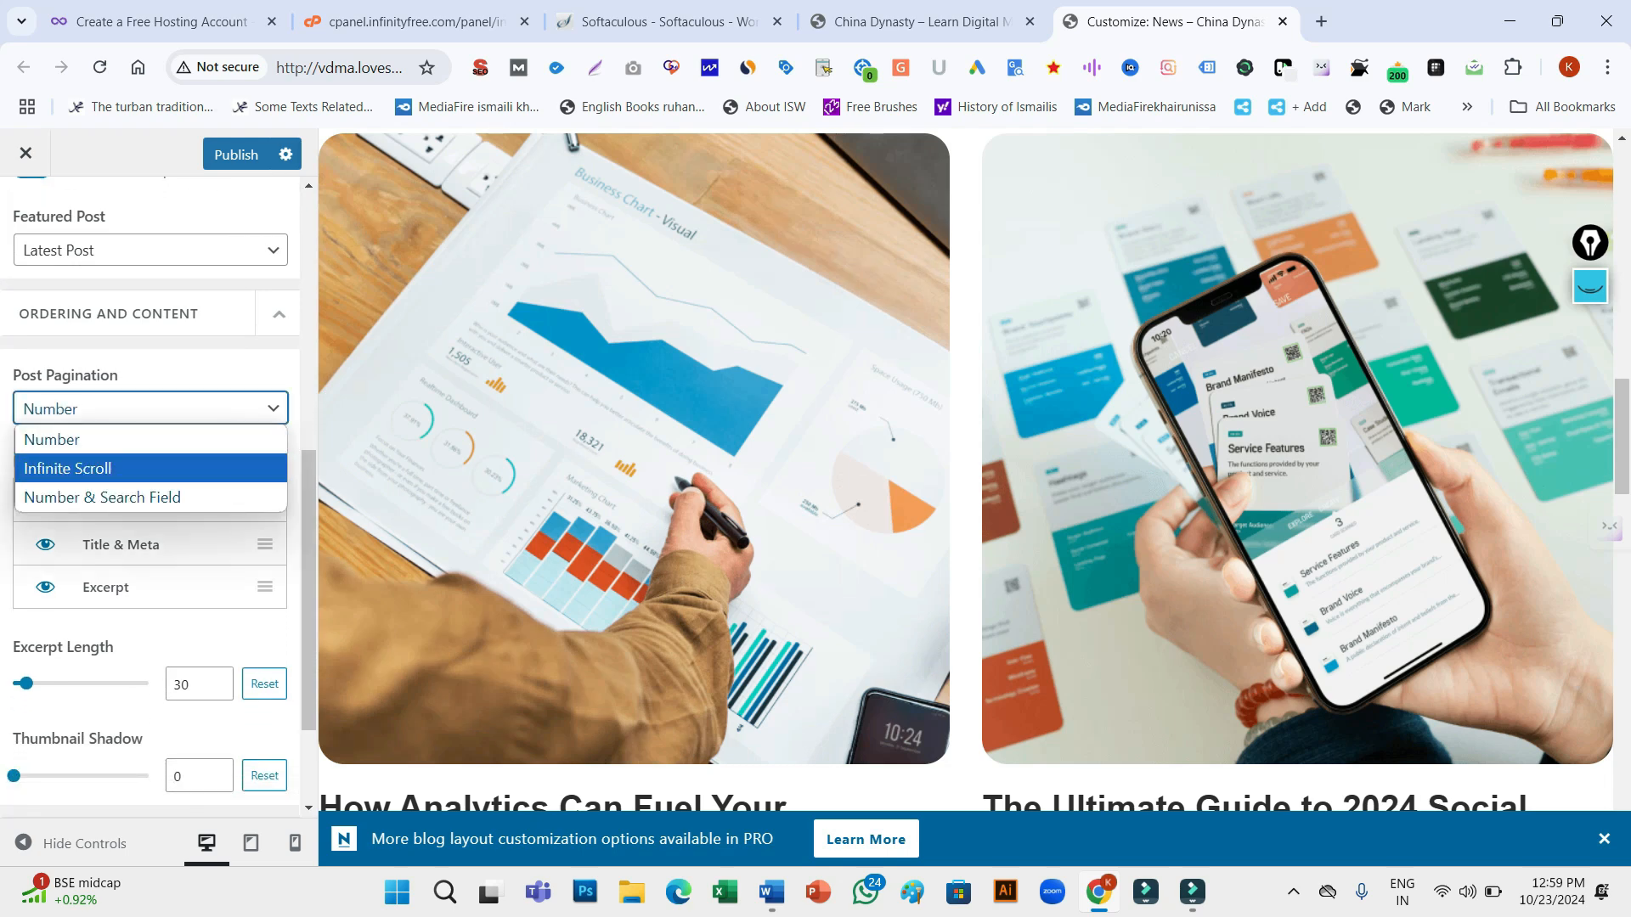
pyautogui.click(255, 498)
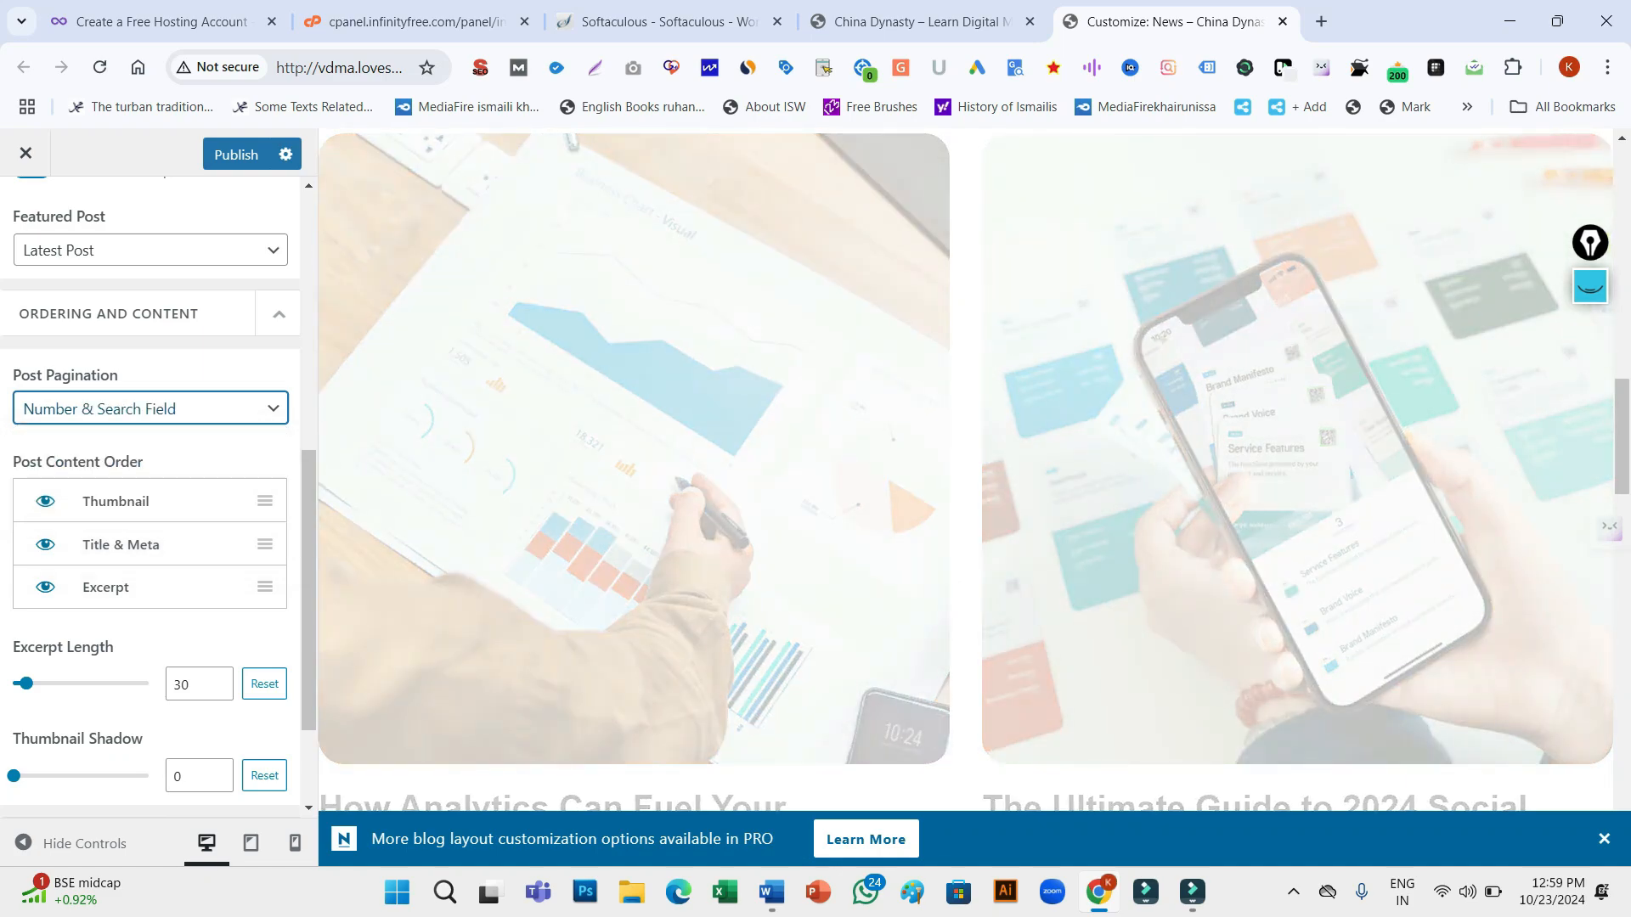
# Look through the News page with the new pagination setting and publish the blog layout changes
pyautogui.scroll(20, 966, 470)
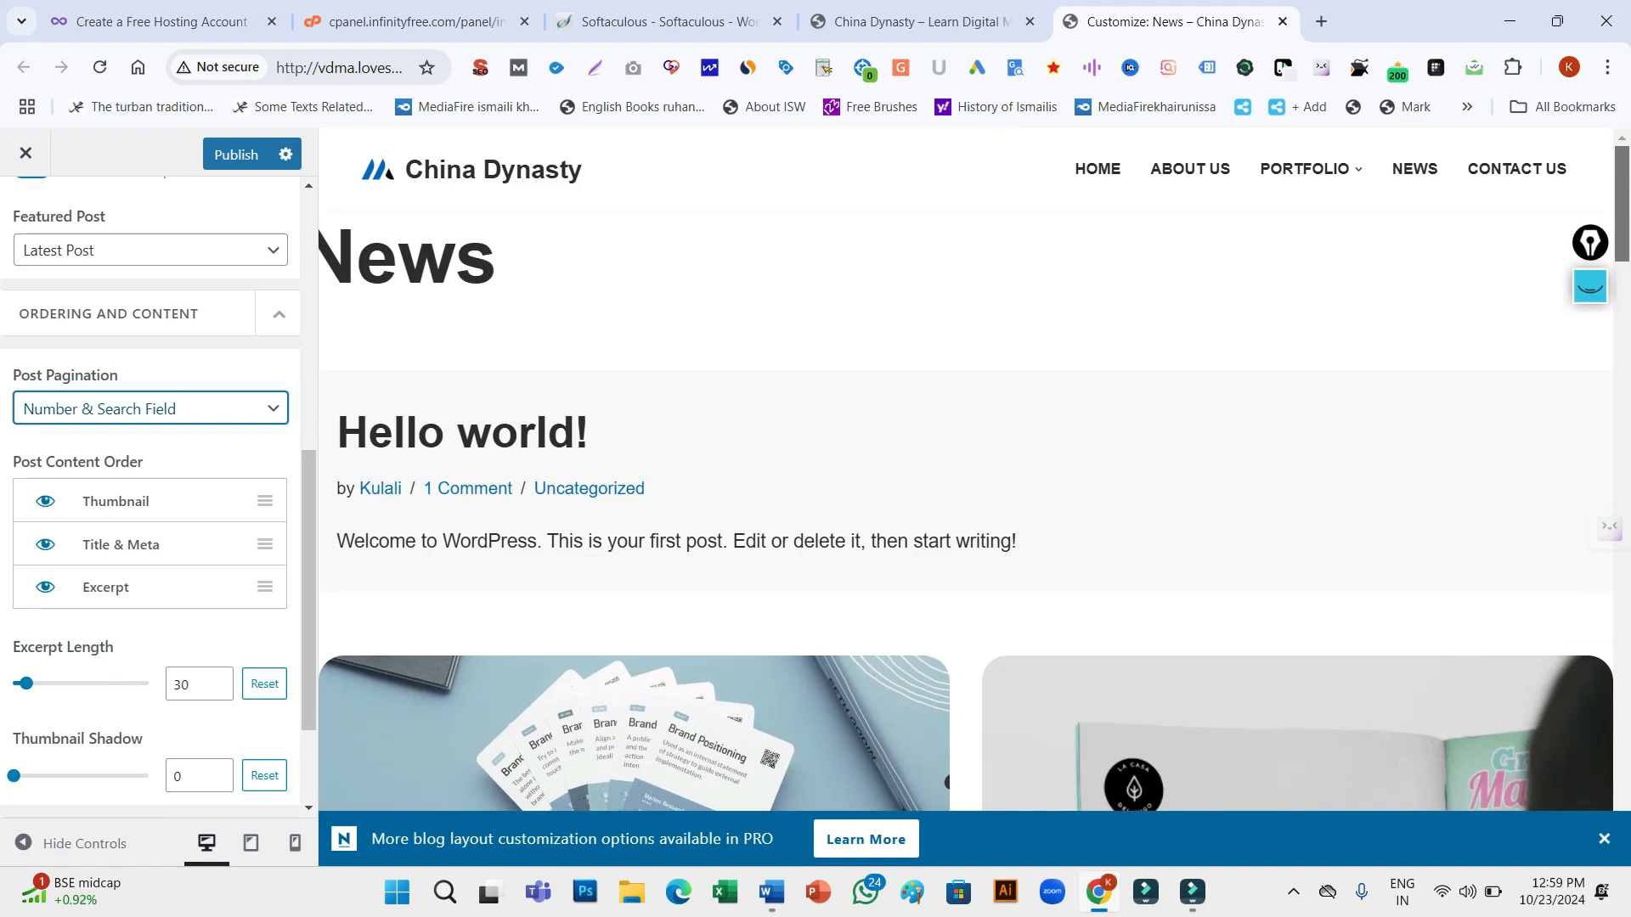
pyautogui.scroll(-15, 966, 470)
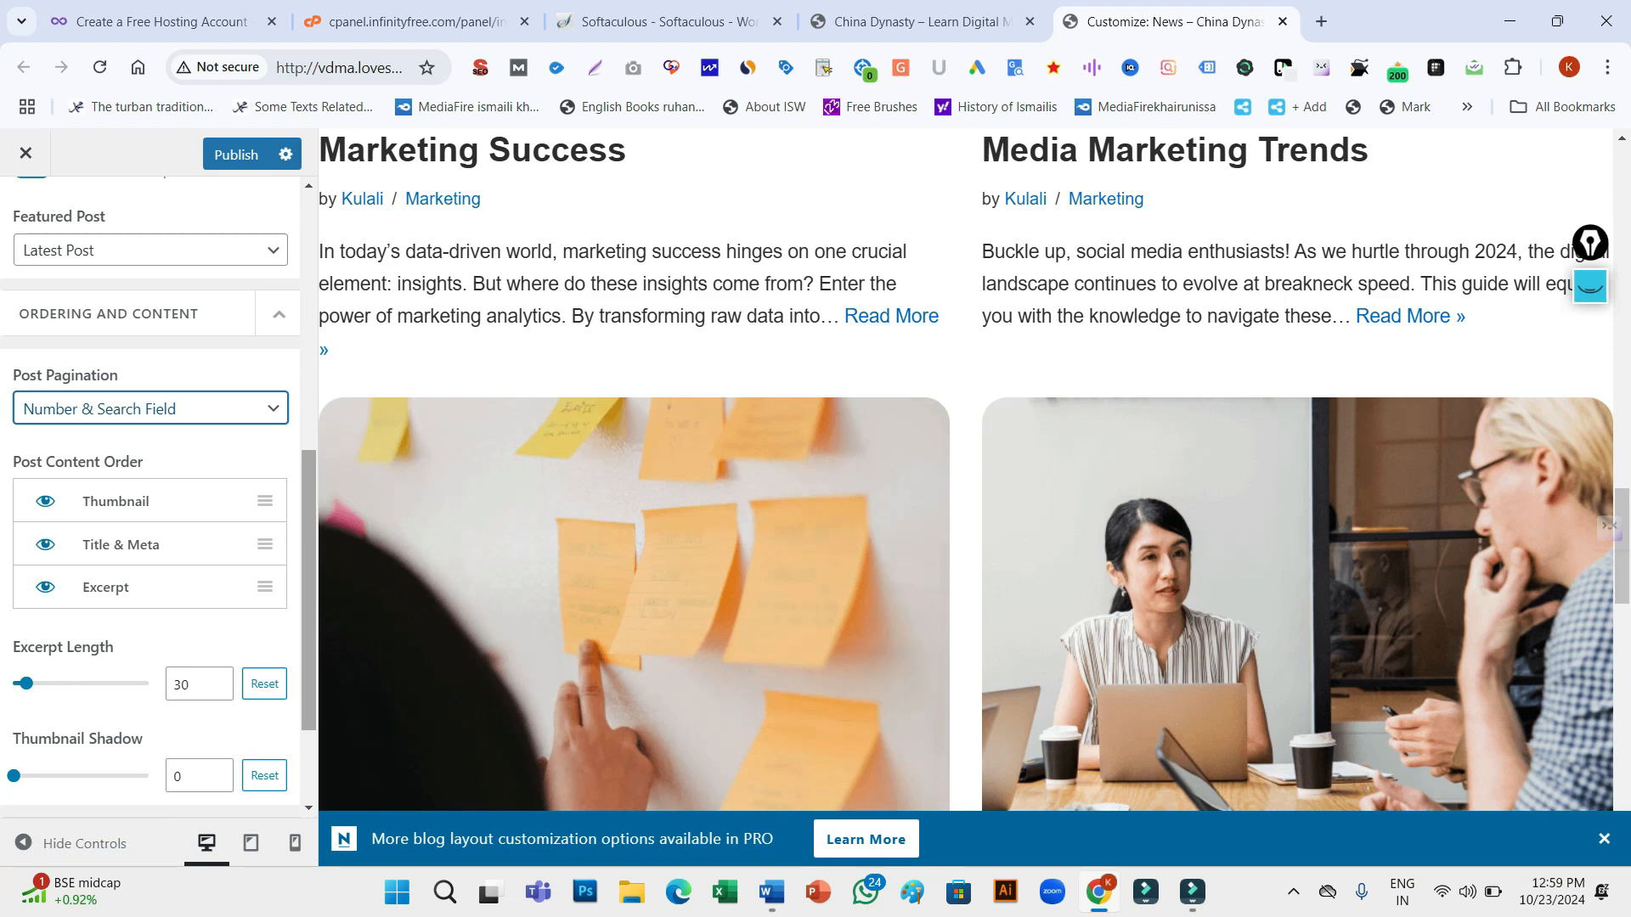
pyautogui.scroll(-2, 153, 493)
pyautogui.scroll(7, 153, 493)
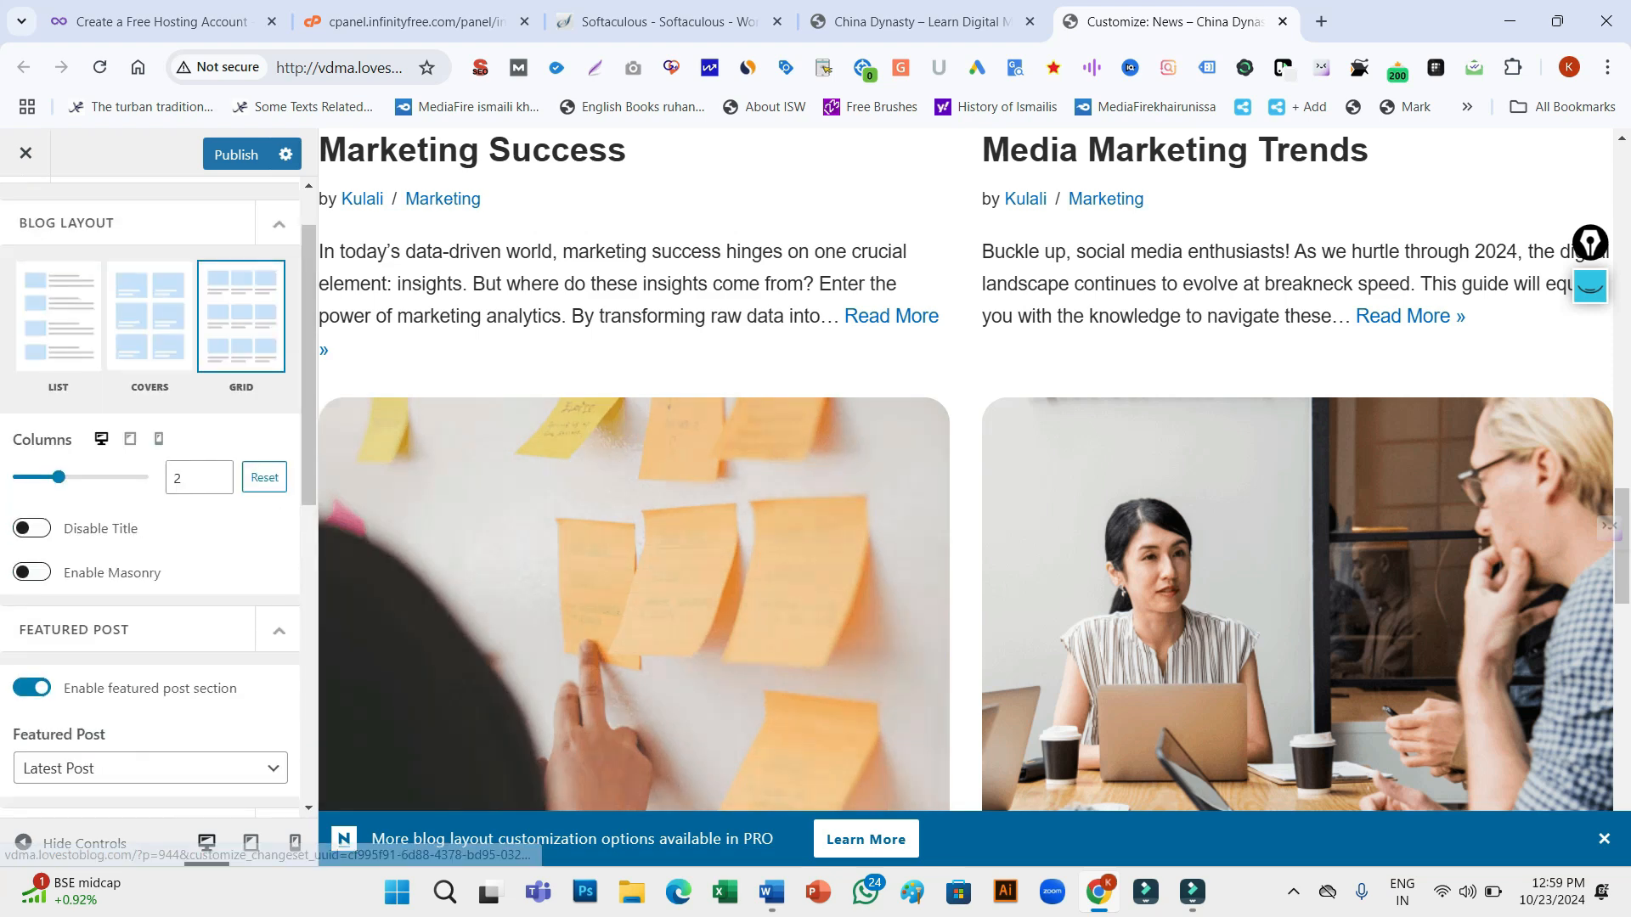
pyautogui.click(236, 154)
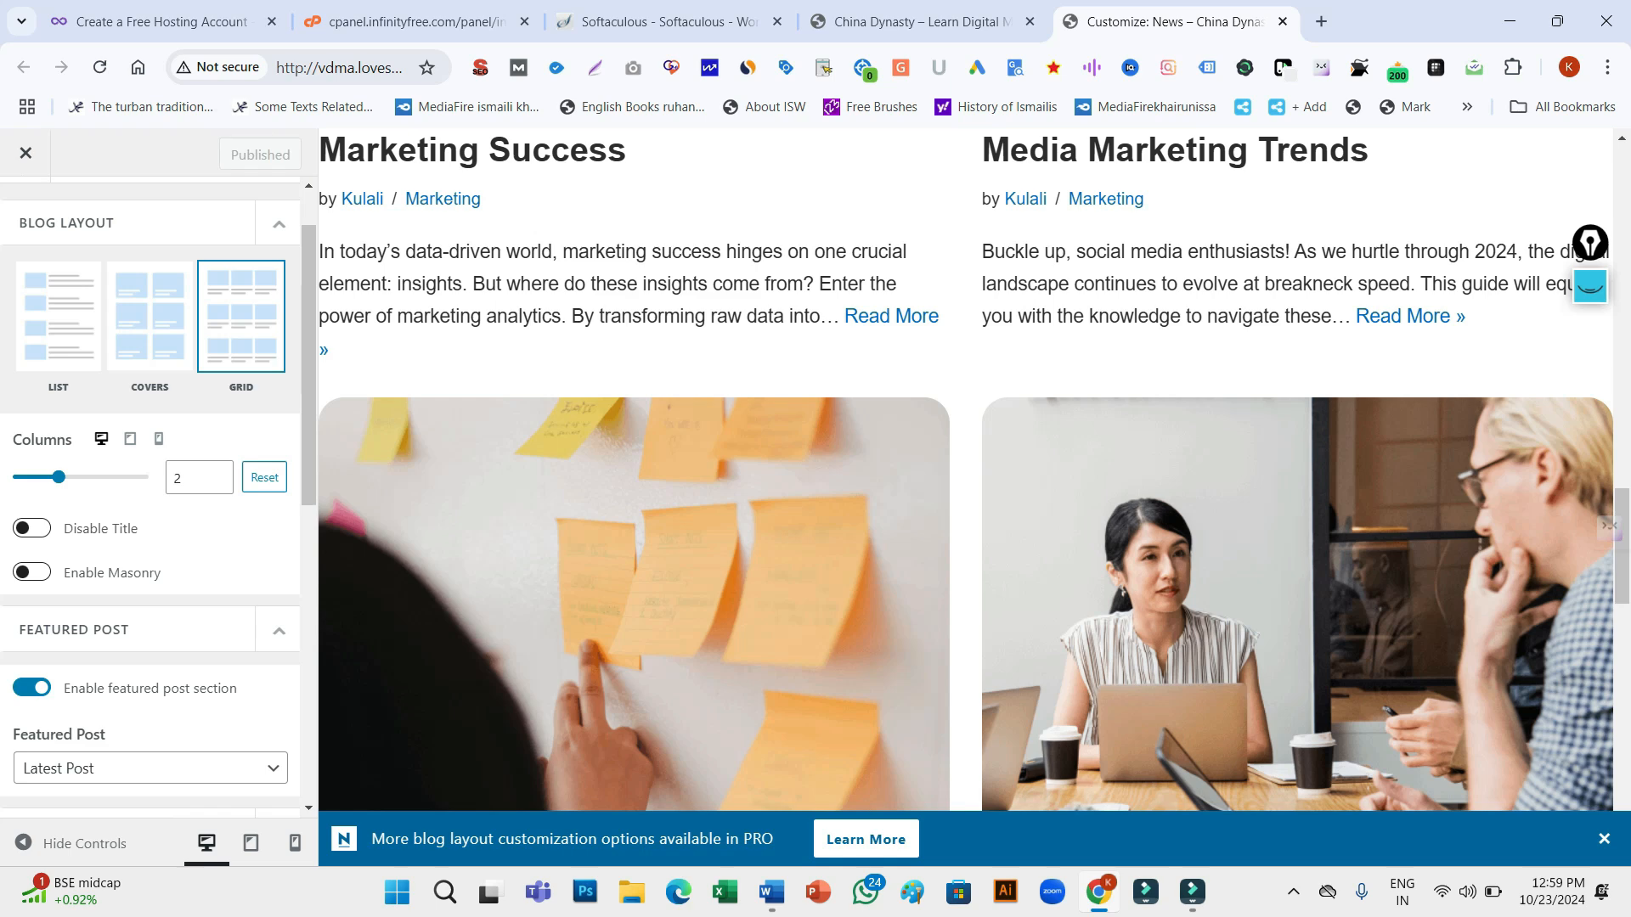
pyautogui.scroll(1, 153, 493)
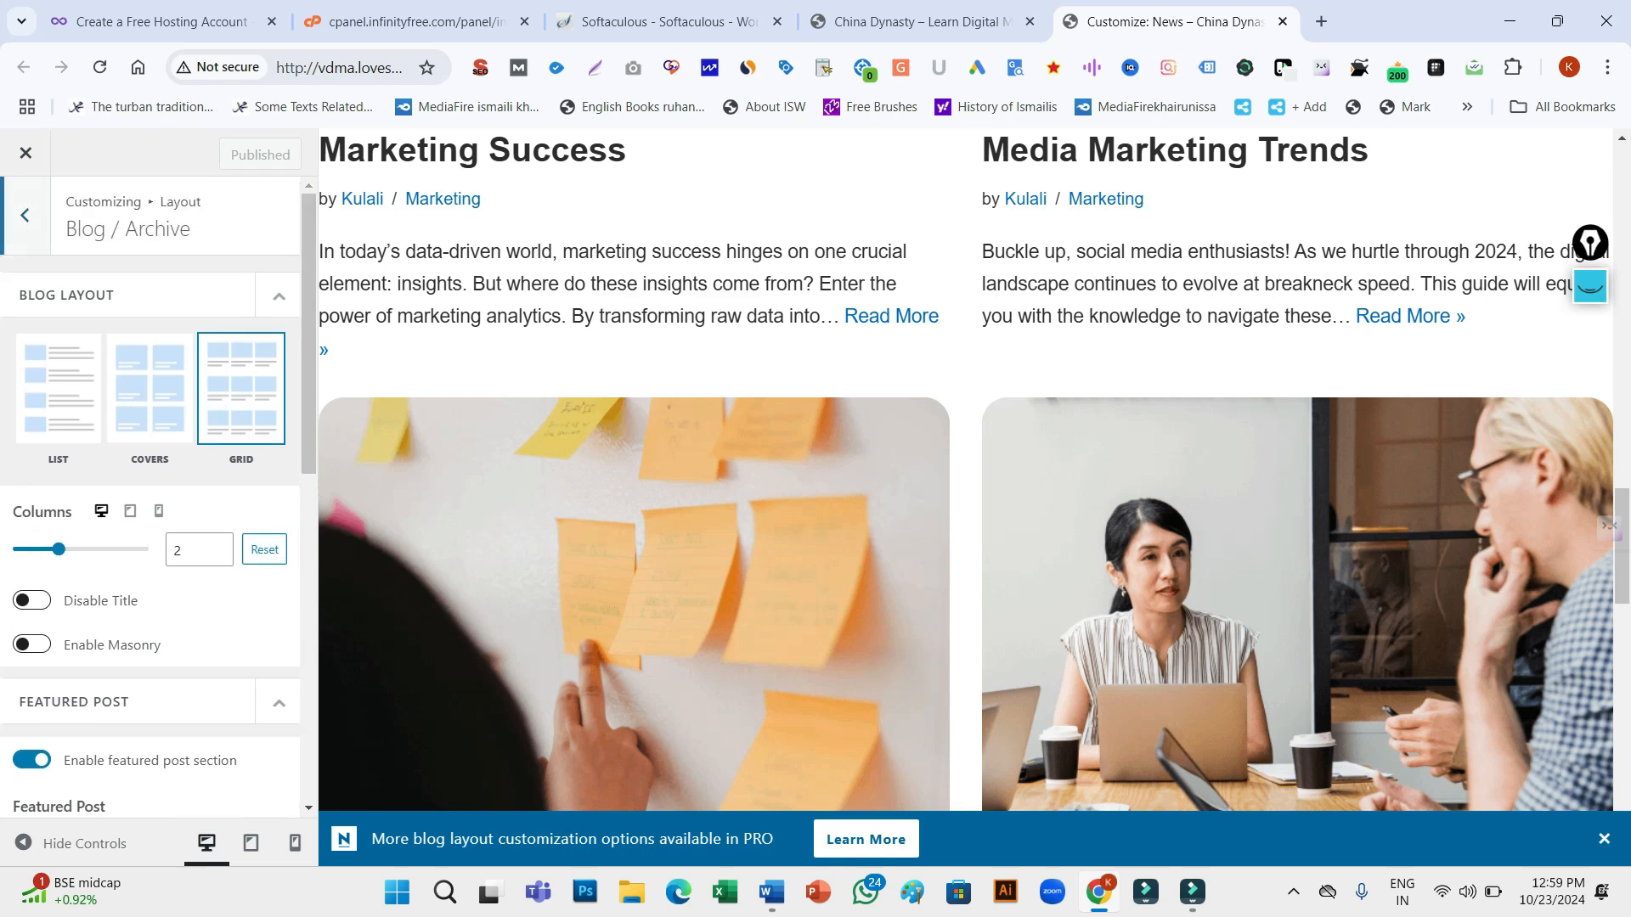
# In the Single Post layout settings, try the Normal header layout, switch back to Cover and publish
pyautogui.click(25, 216)
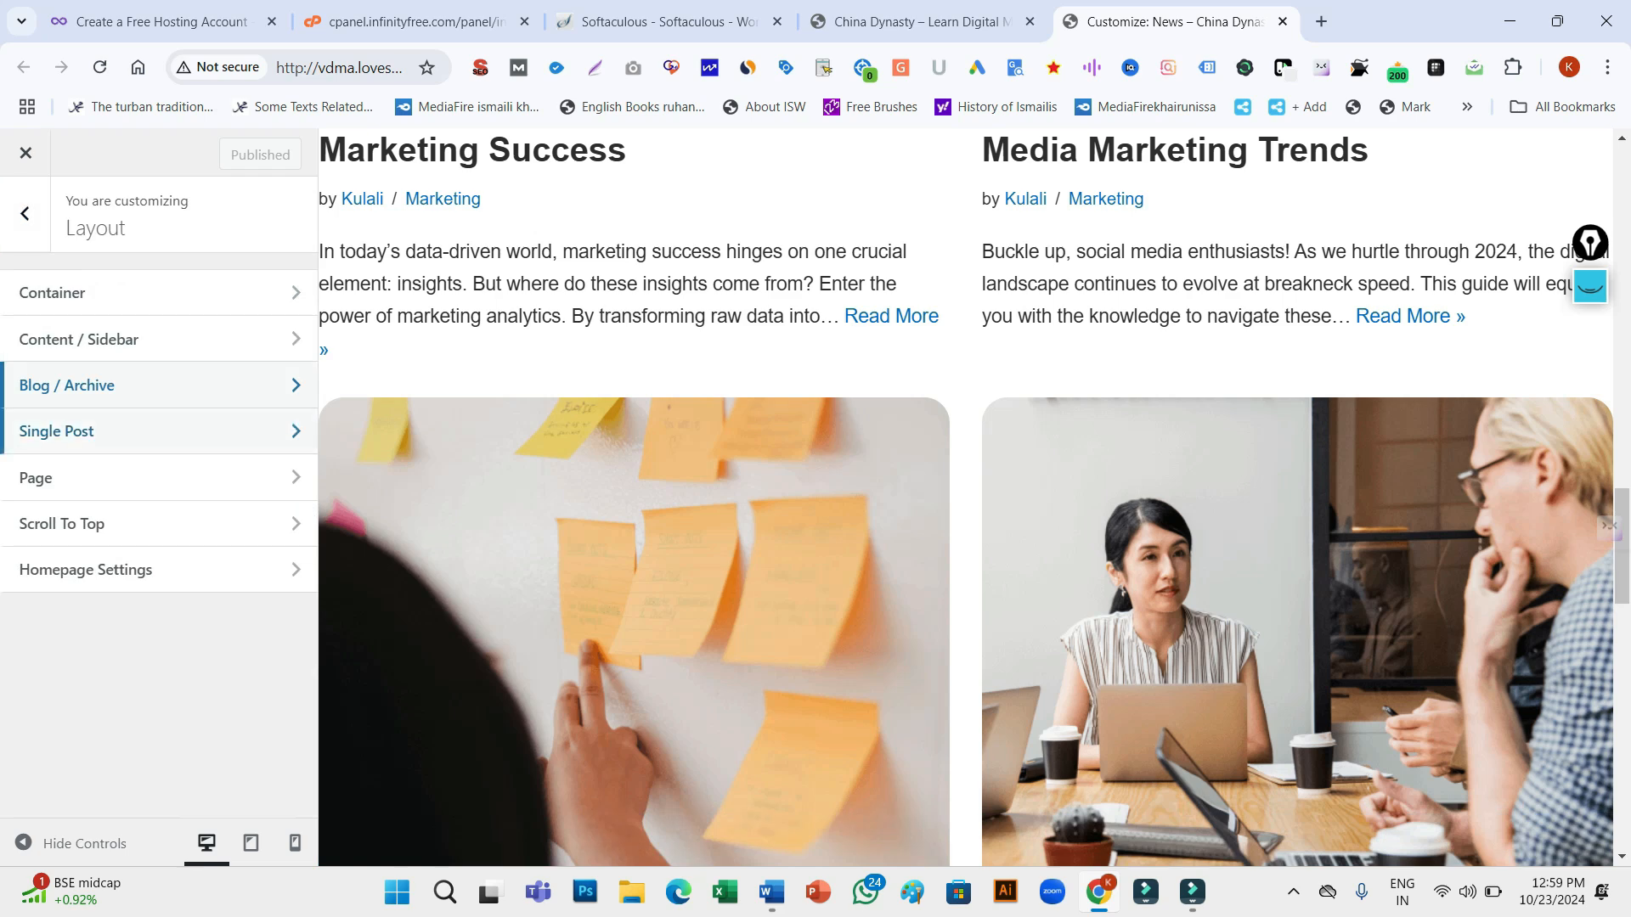
pyautogui.click(152, 431)
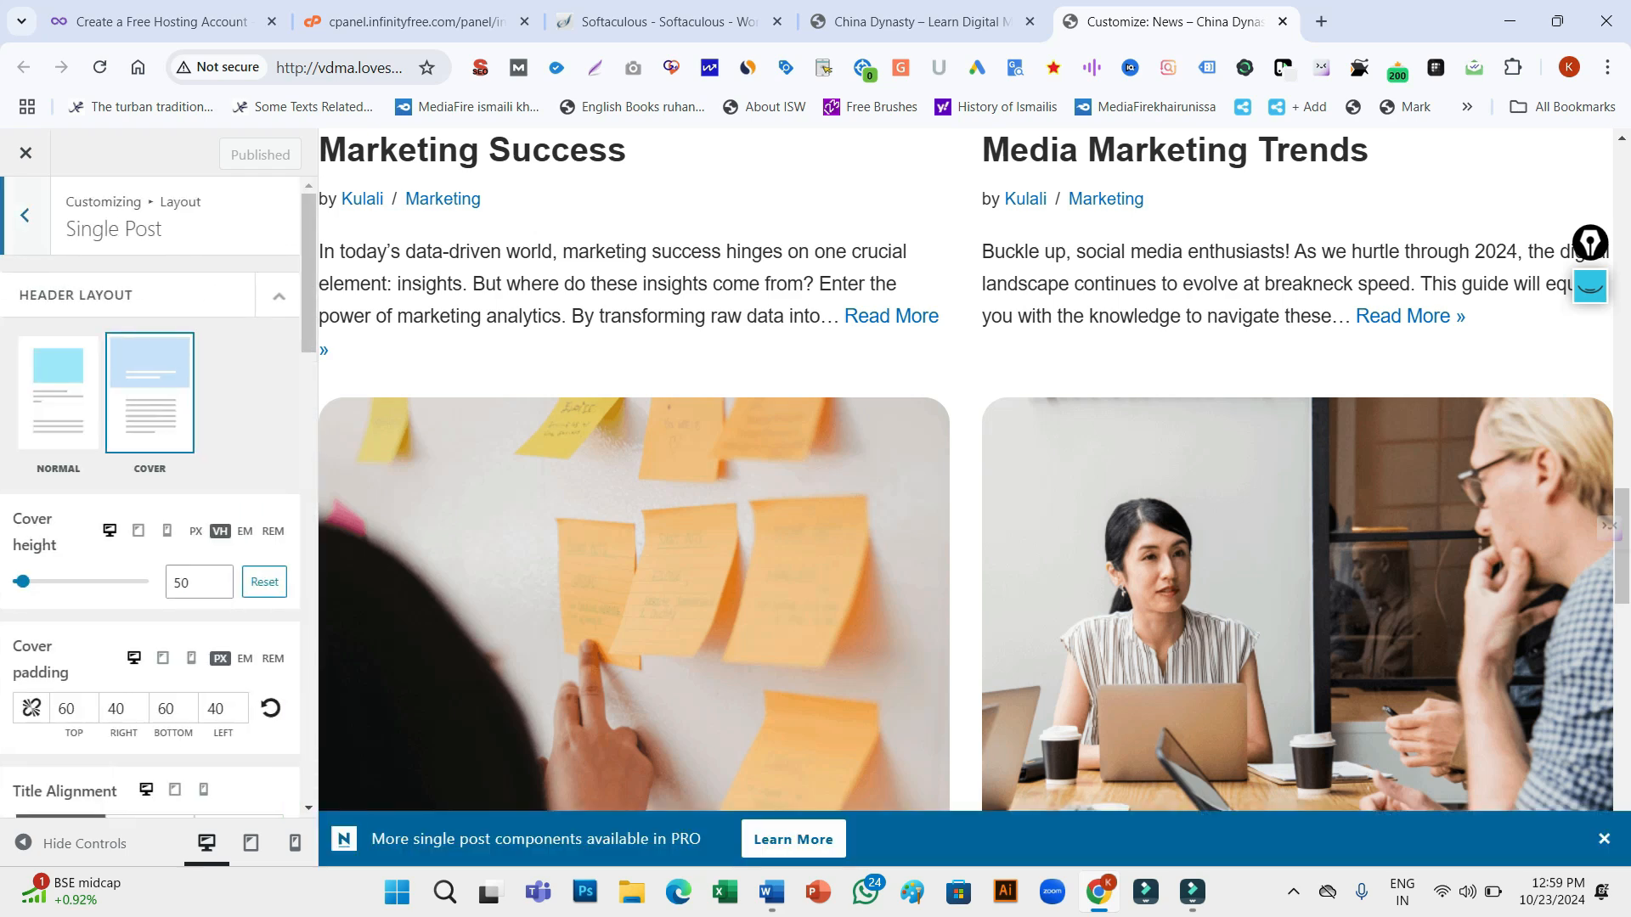
pyautogui.click(59, 393)
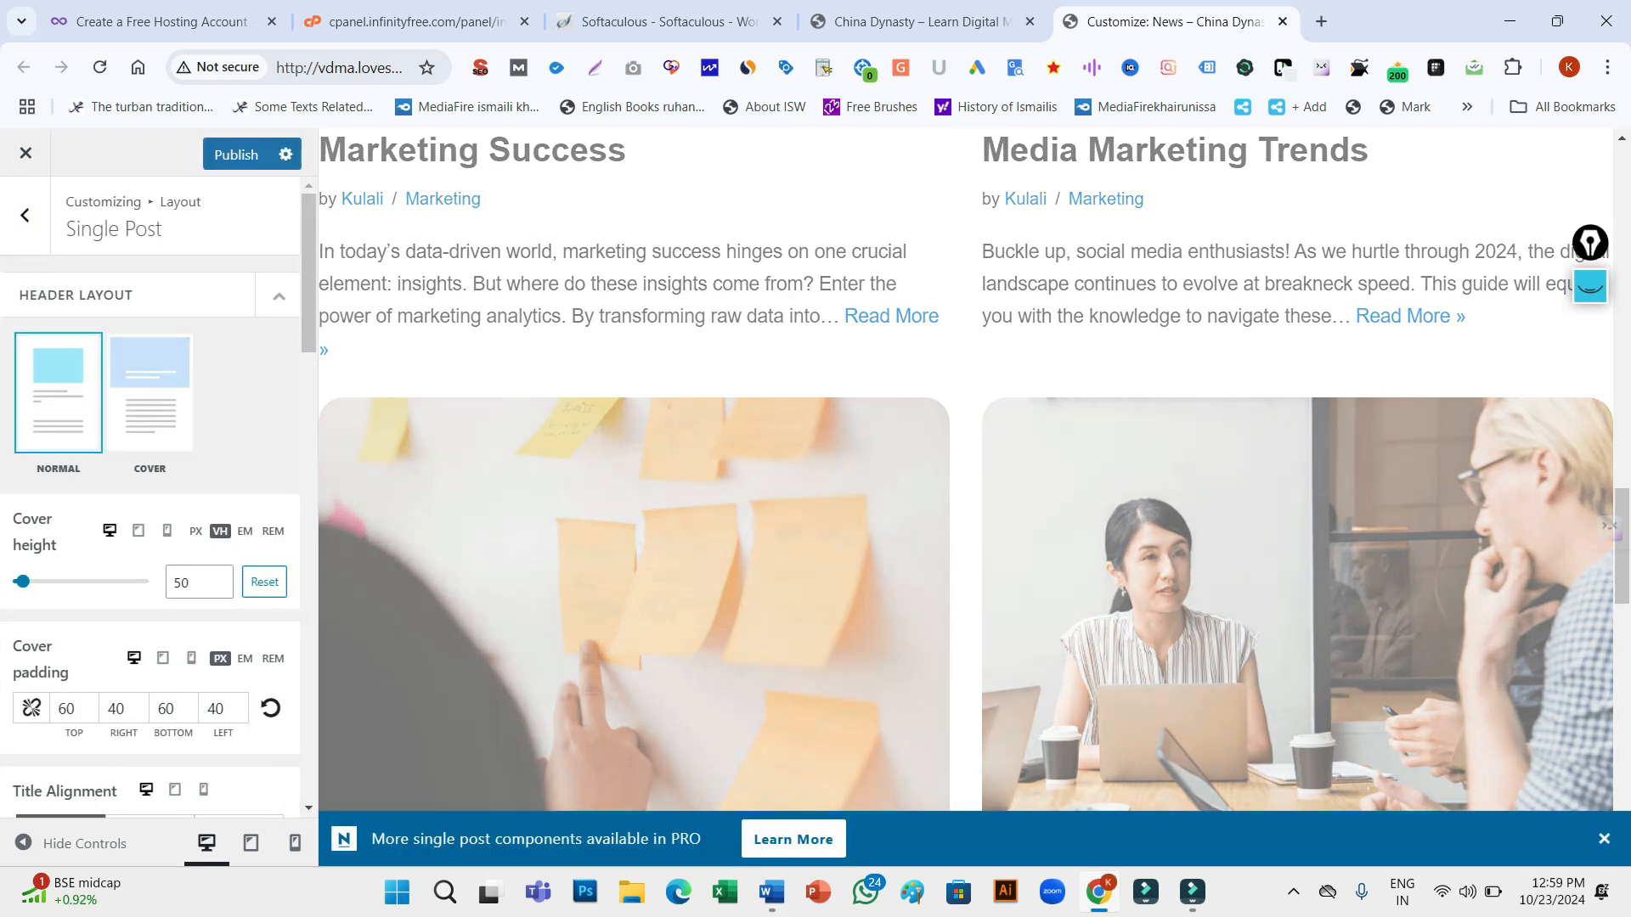
pyautogui.click(150, 393)
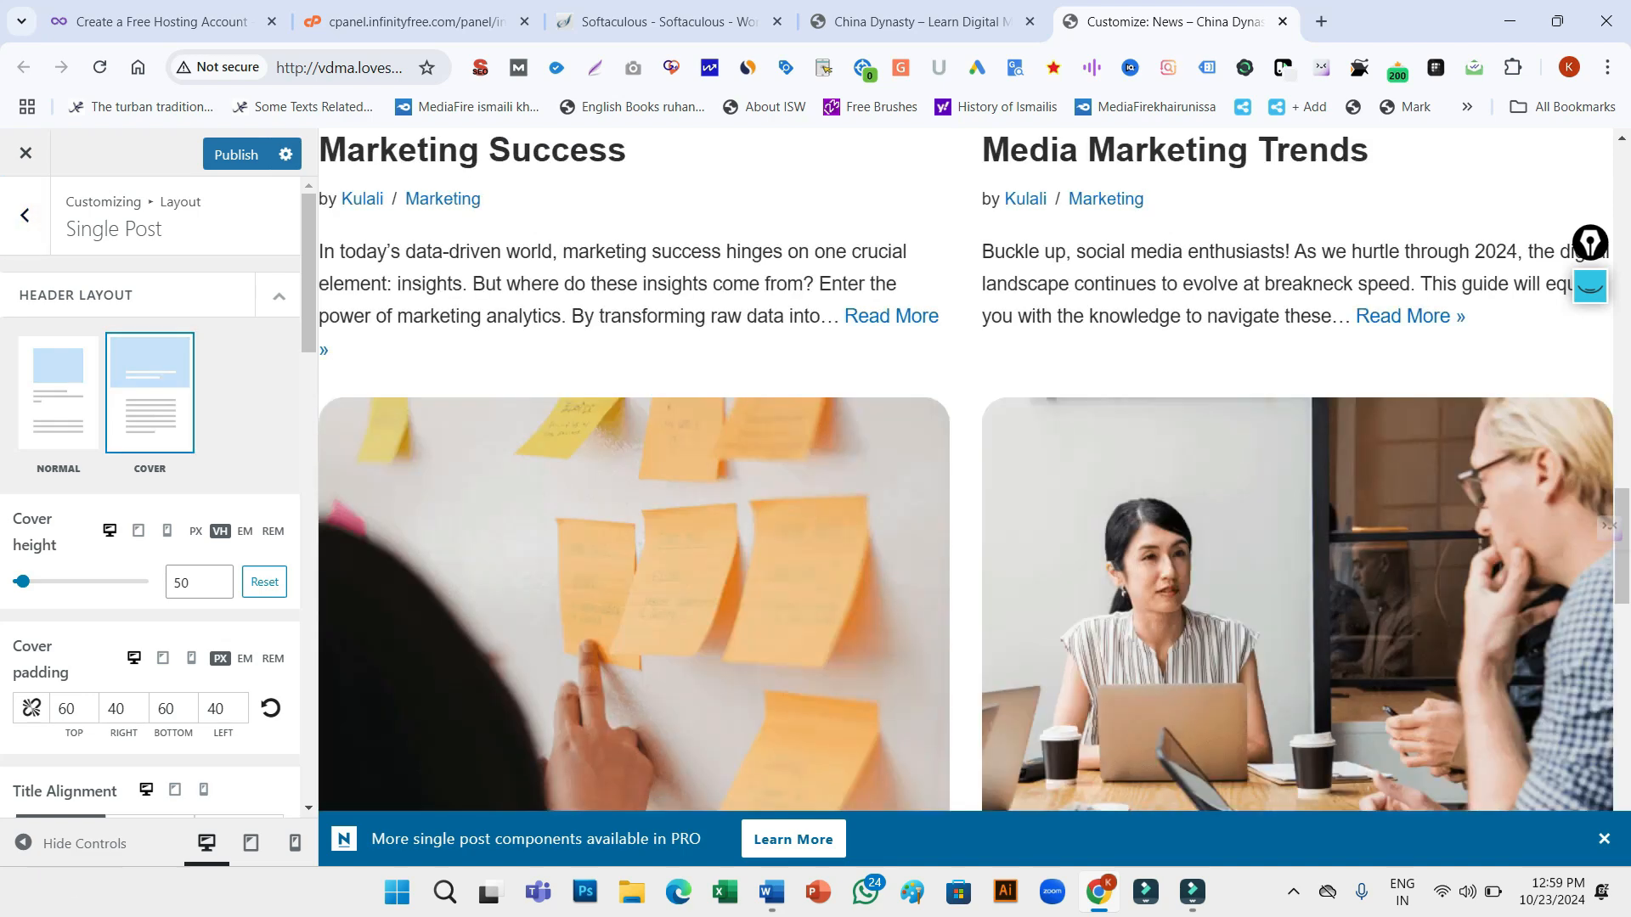
pyautogui.click(236, 154)
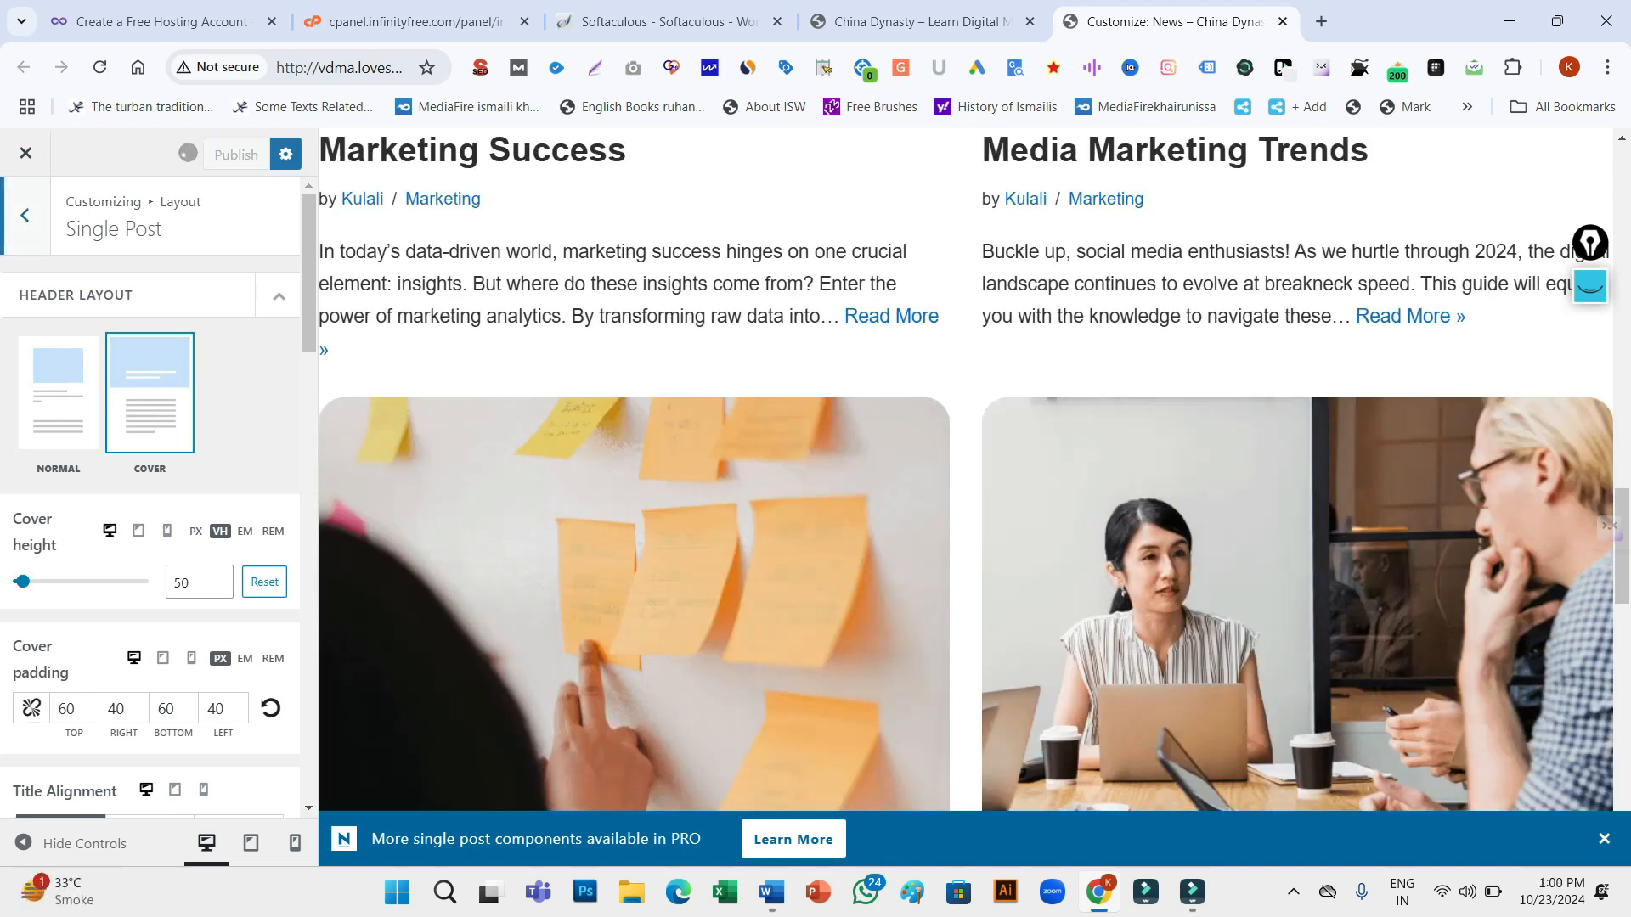
pyautogui.click(25, 215)
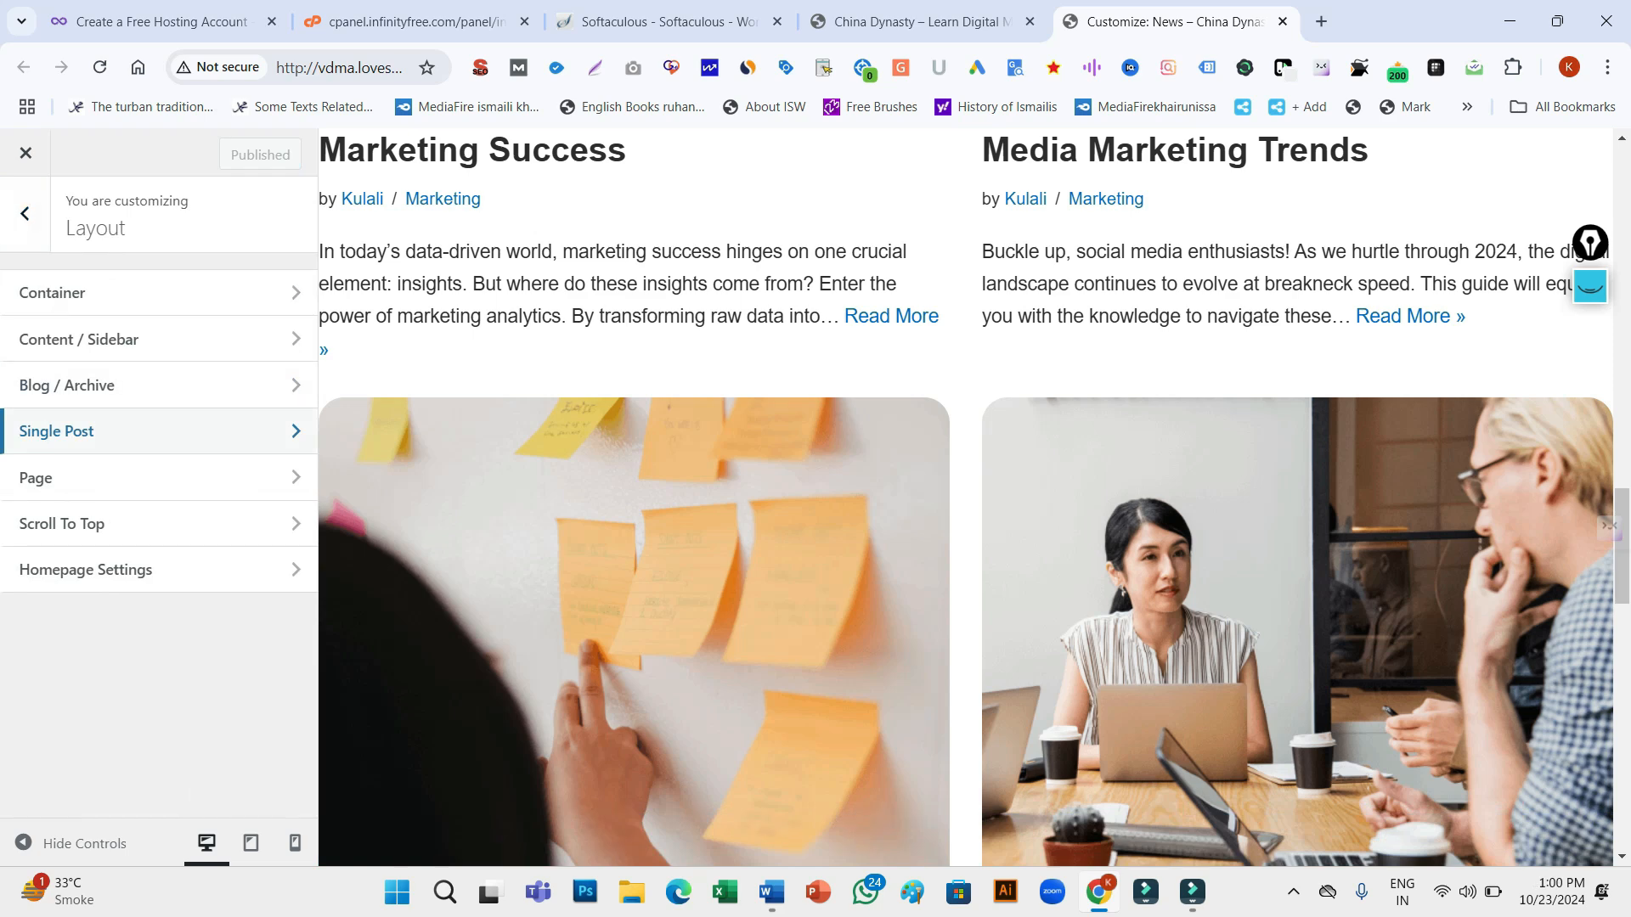
# Open the Page layout settings, try the Cover header layout and switch back to Normal
pyautogui.click(51, 477)
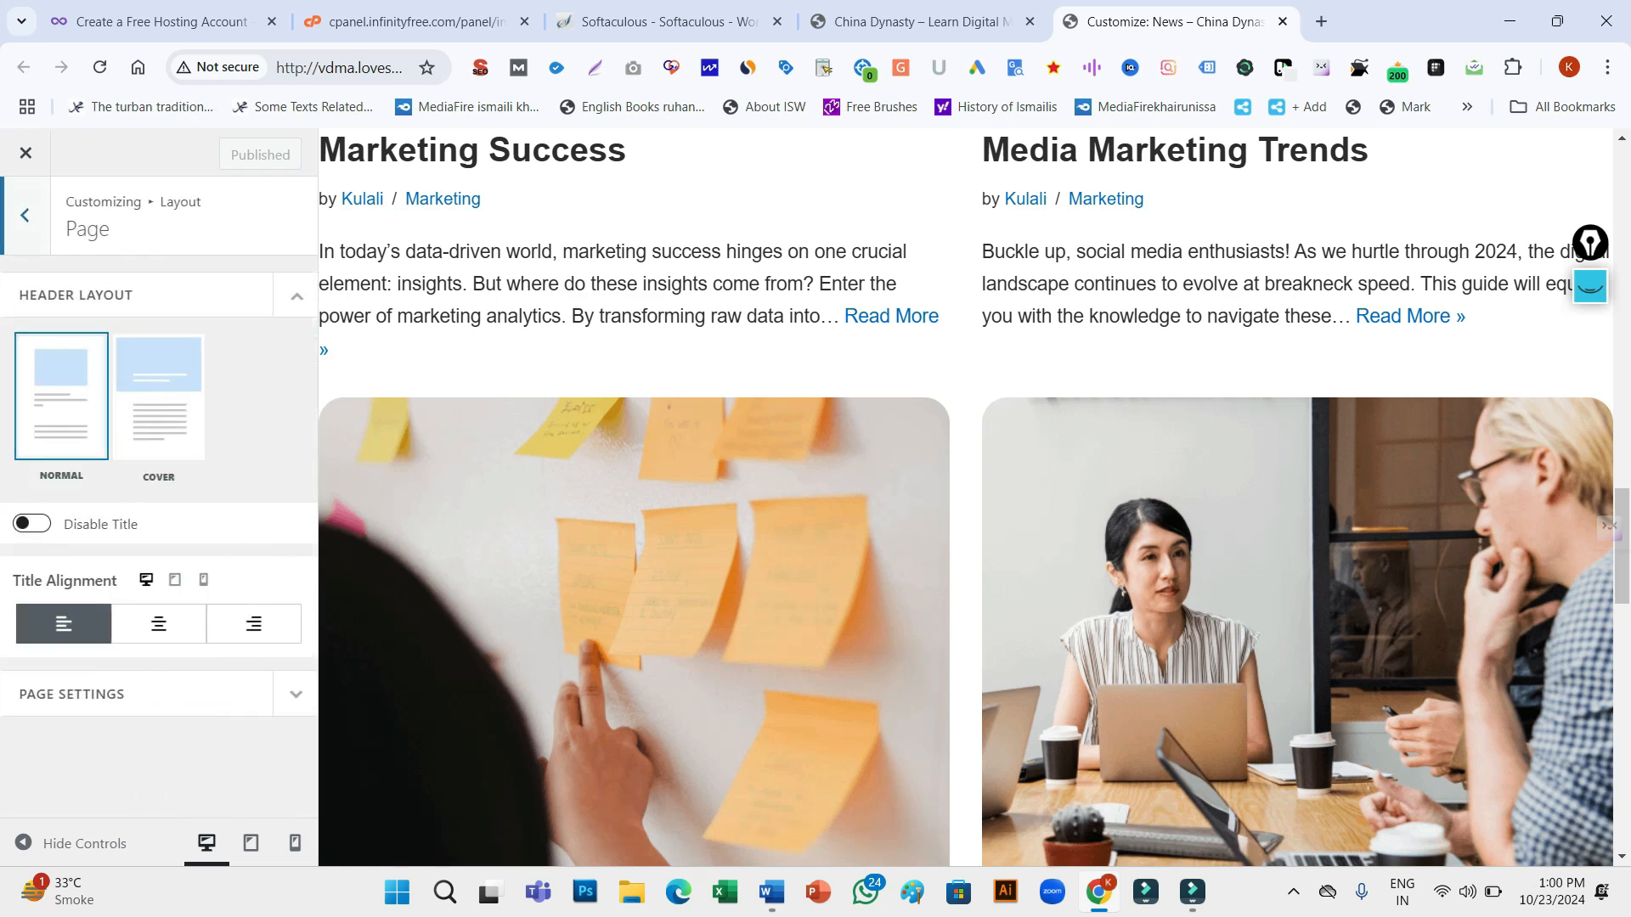
pyautogui.click(159, 396)
pyautogui.click(61, 396)
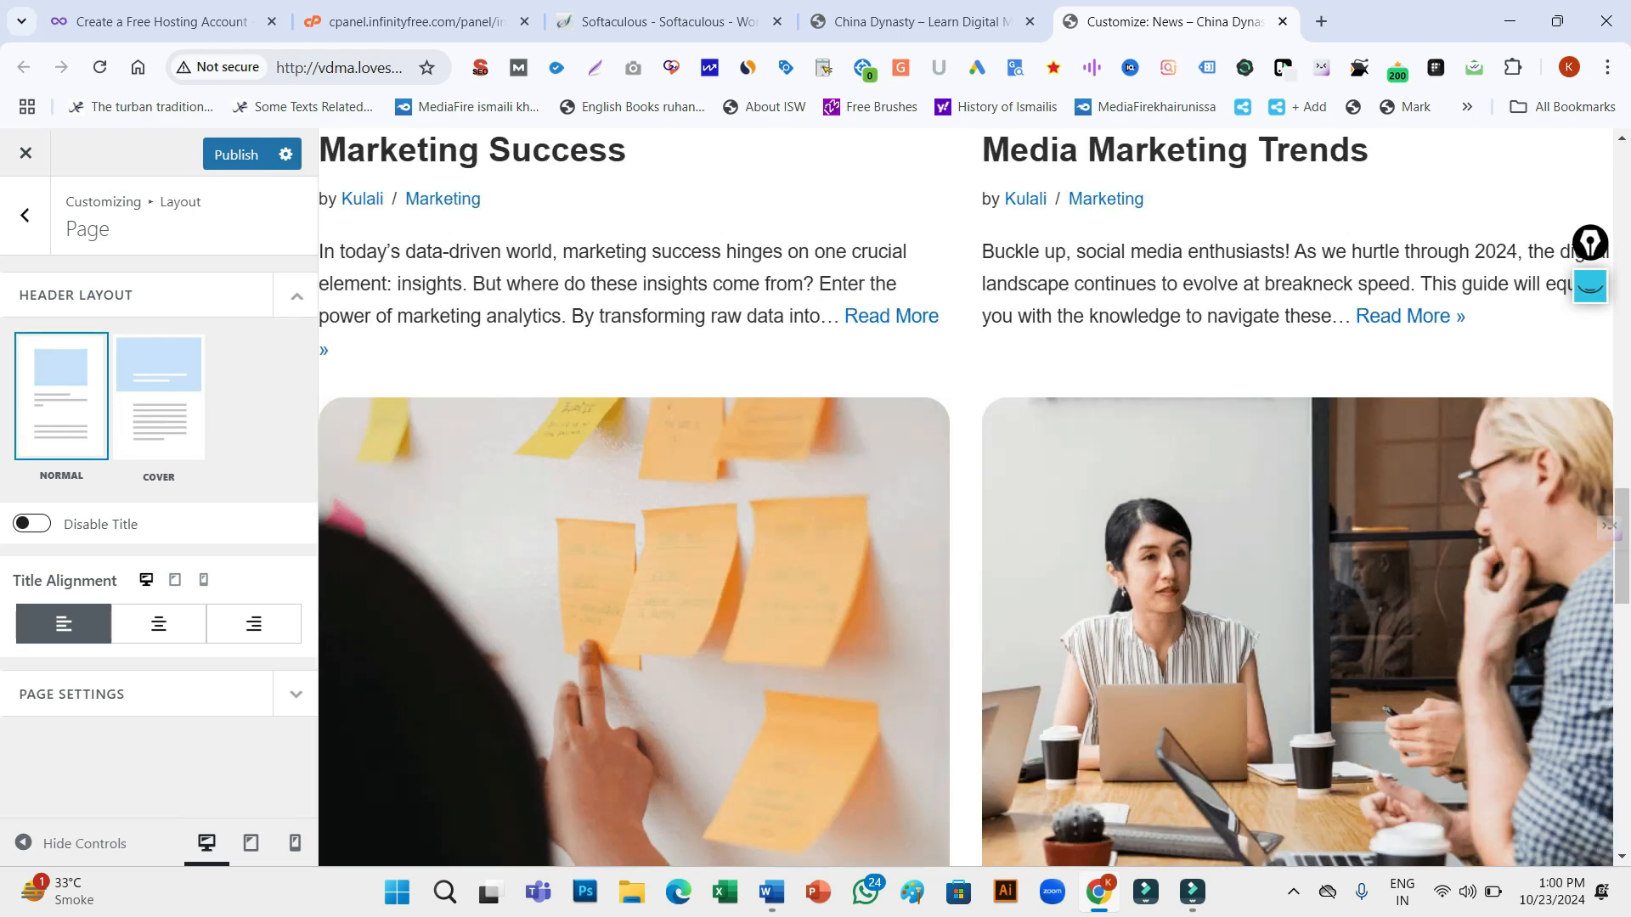
# Try the Disable Title option for pages, check the top of the News page and turn the option off again
pyautogui.click(31, 524)
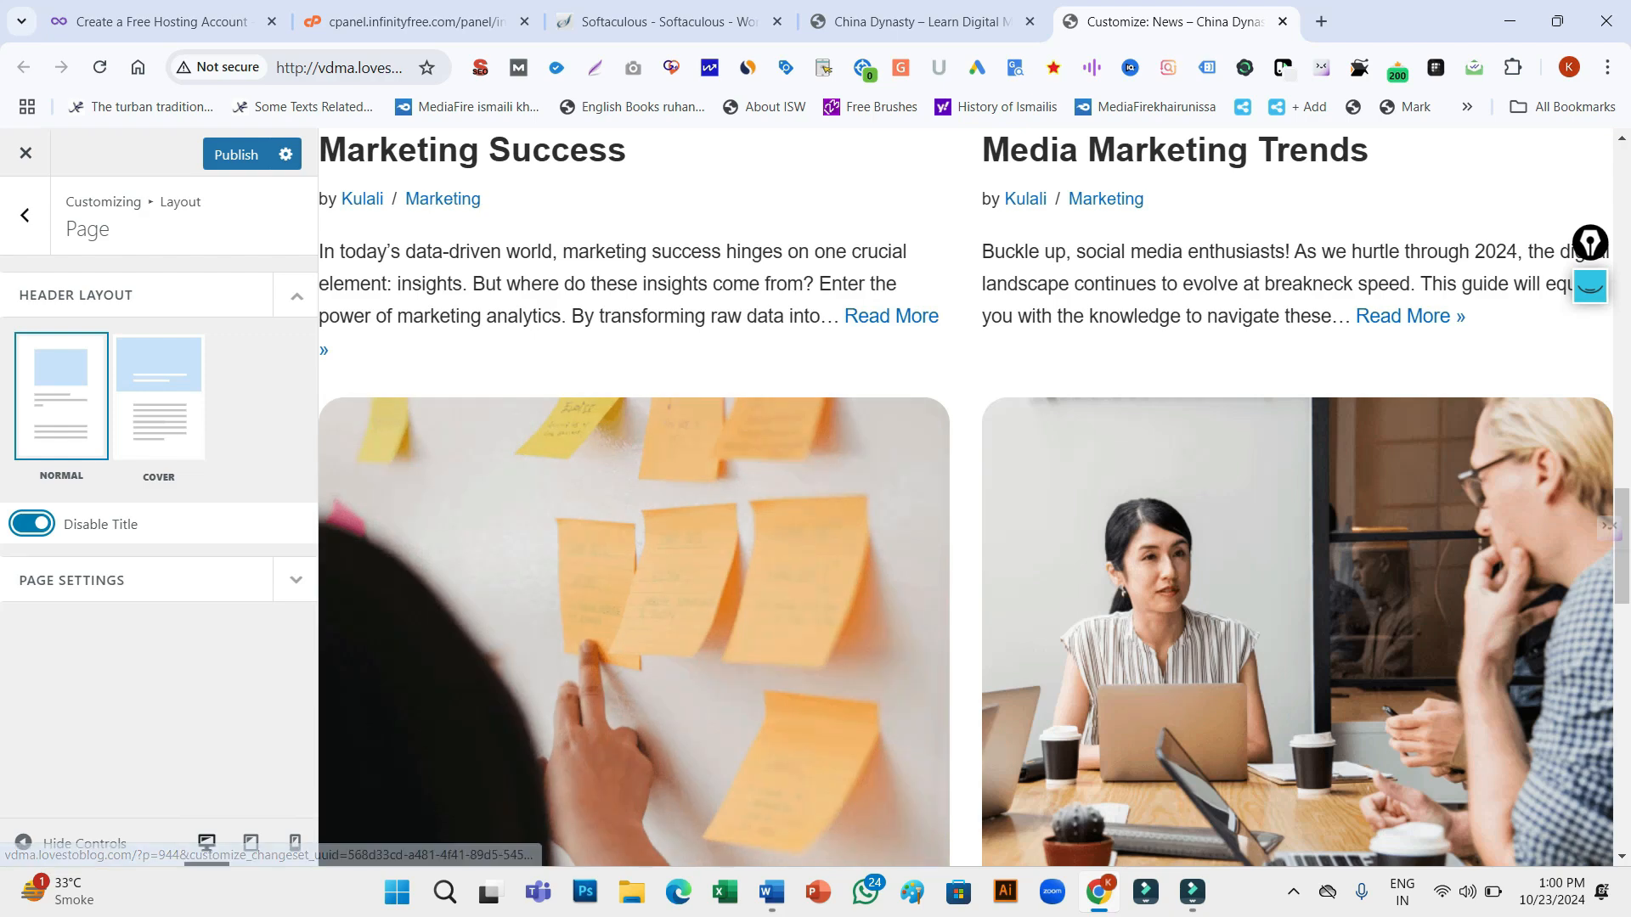
pyautogui.click(1622, 537)
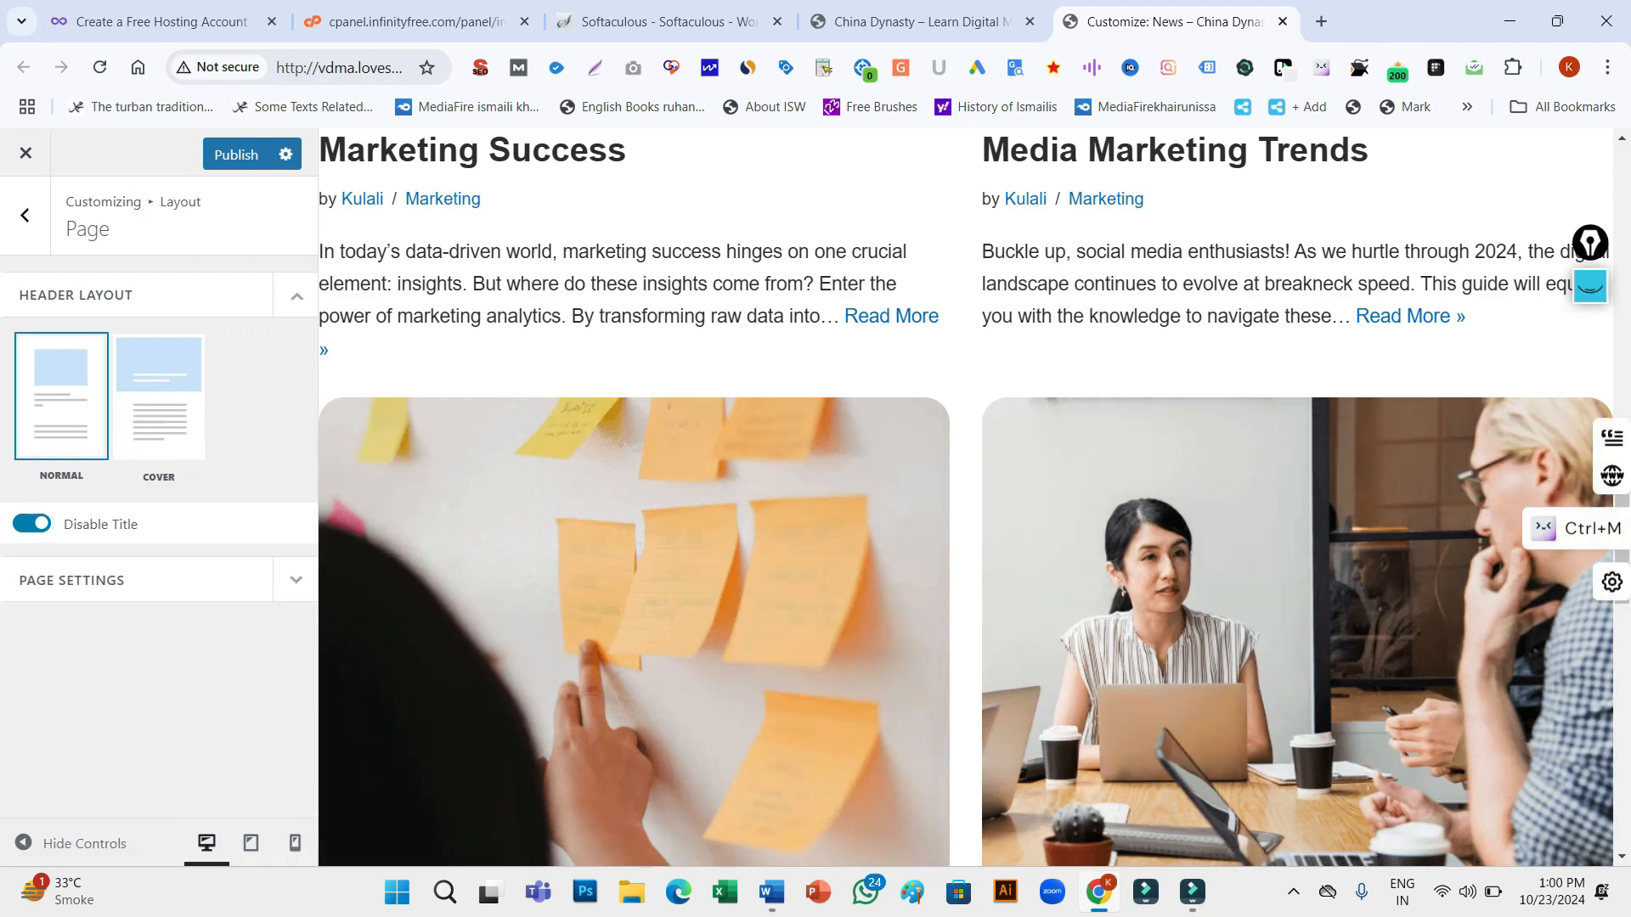
pyautogui.scroll(7, 966, 497)
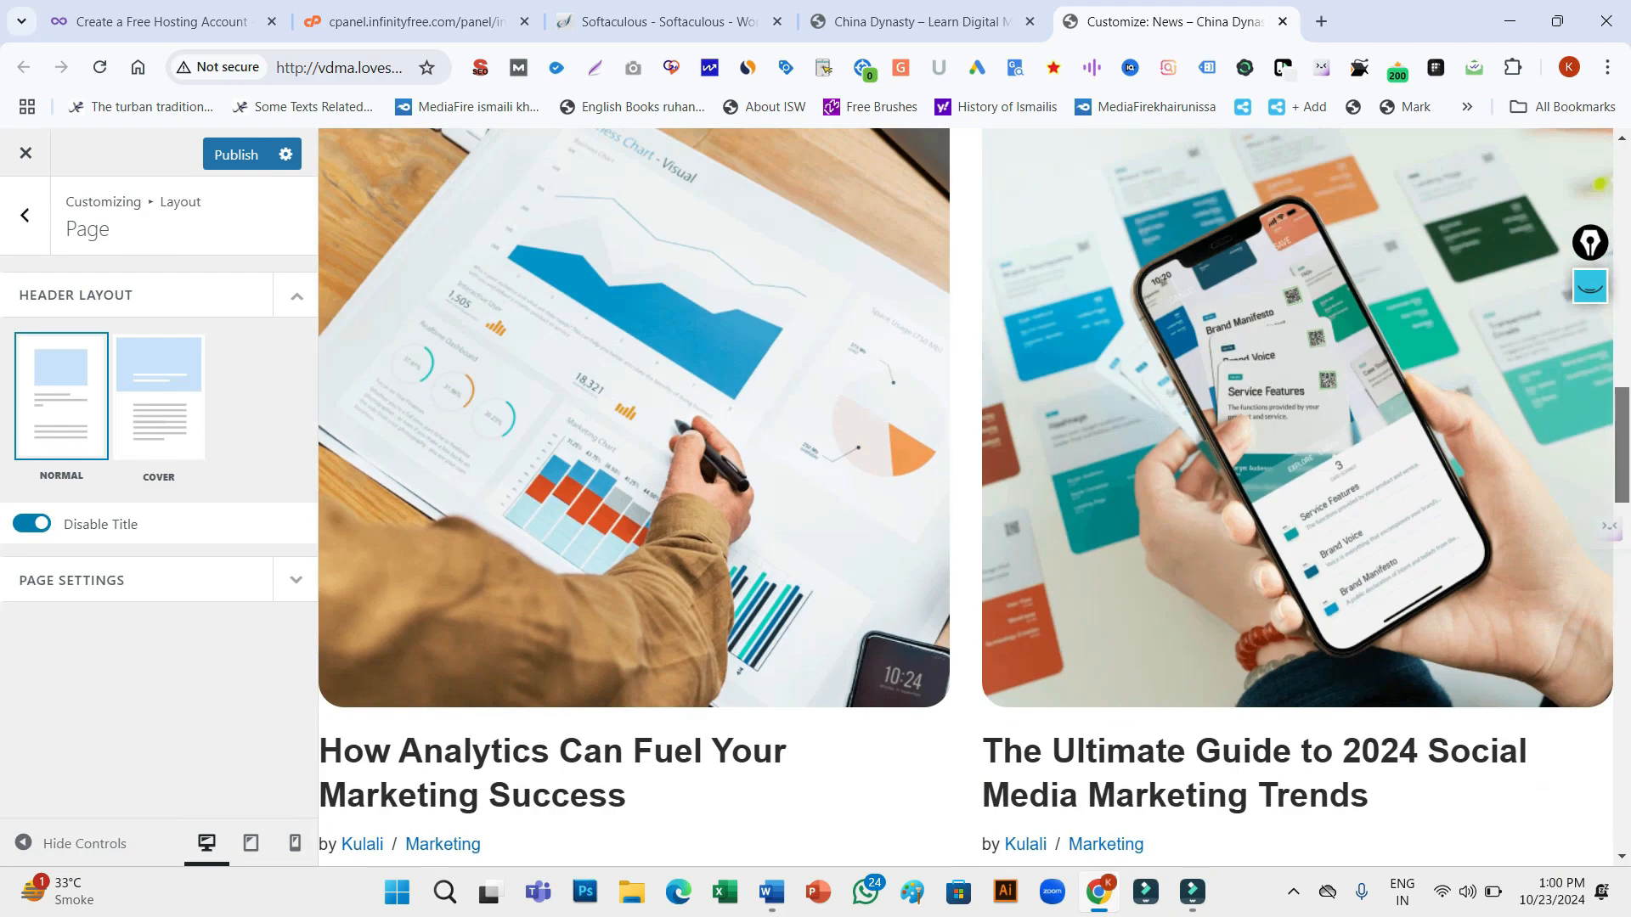
pyautogui.moveTo(1621, 446); pyautogui.dragTo(1622, 202)
pyautogui.click(33, 524)
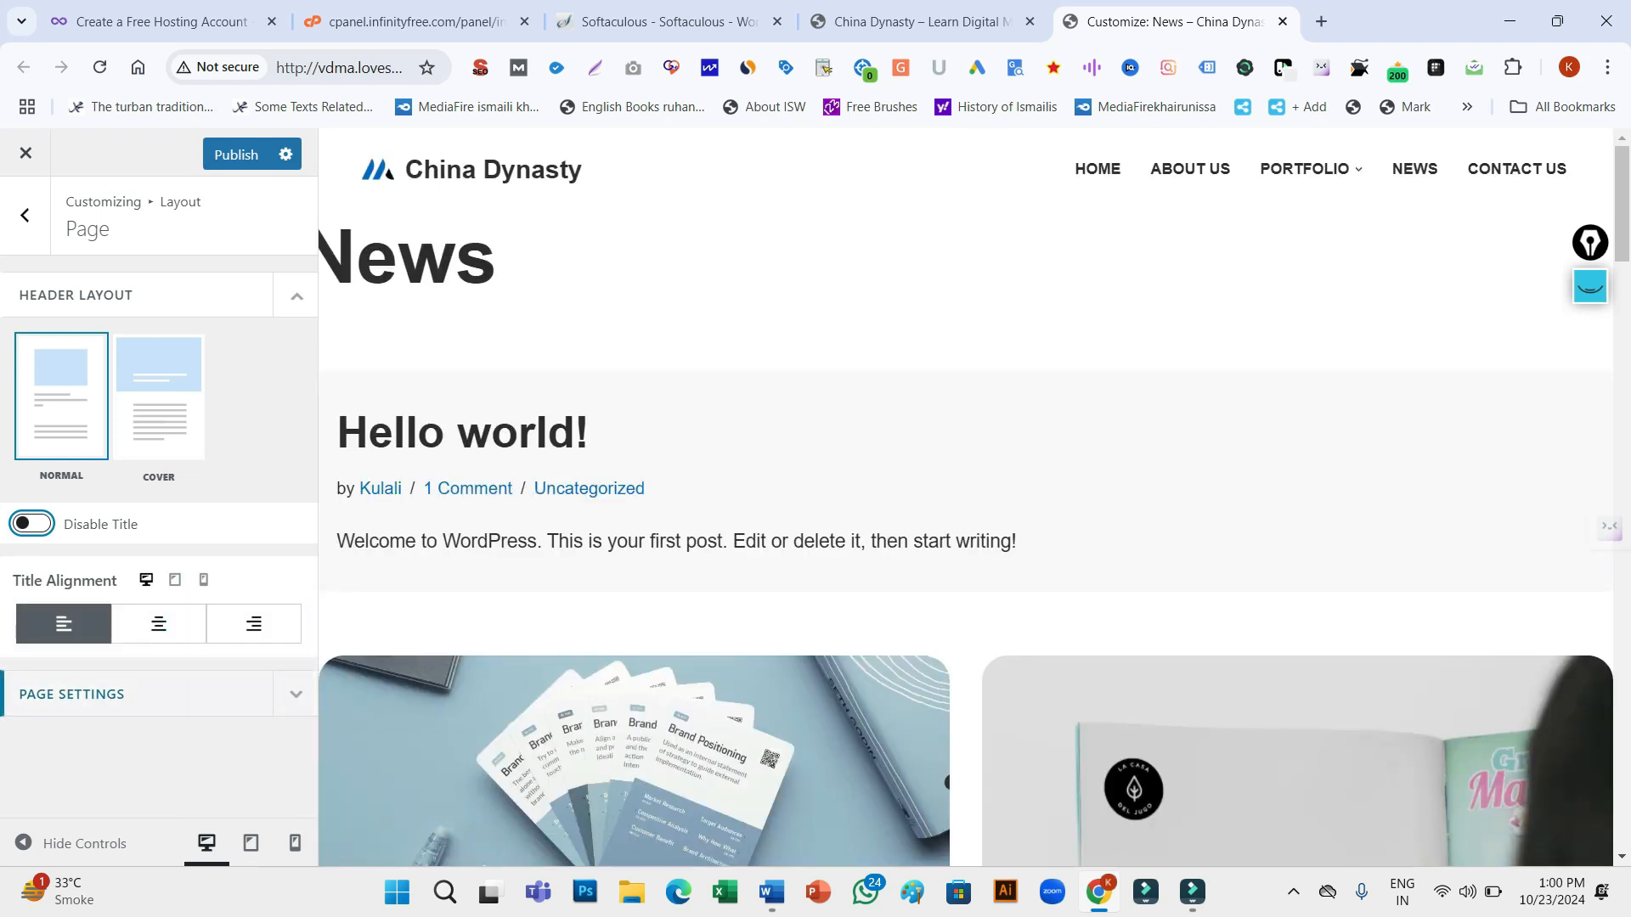
# Expand Page Settings to check the content vertical spacing options, and publish the page layout
pyautogui.click(159, 695)
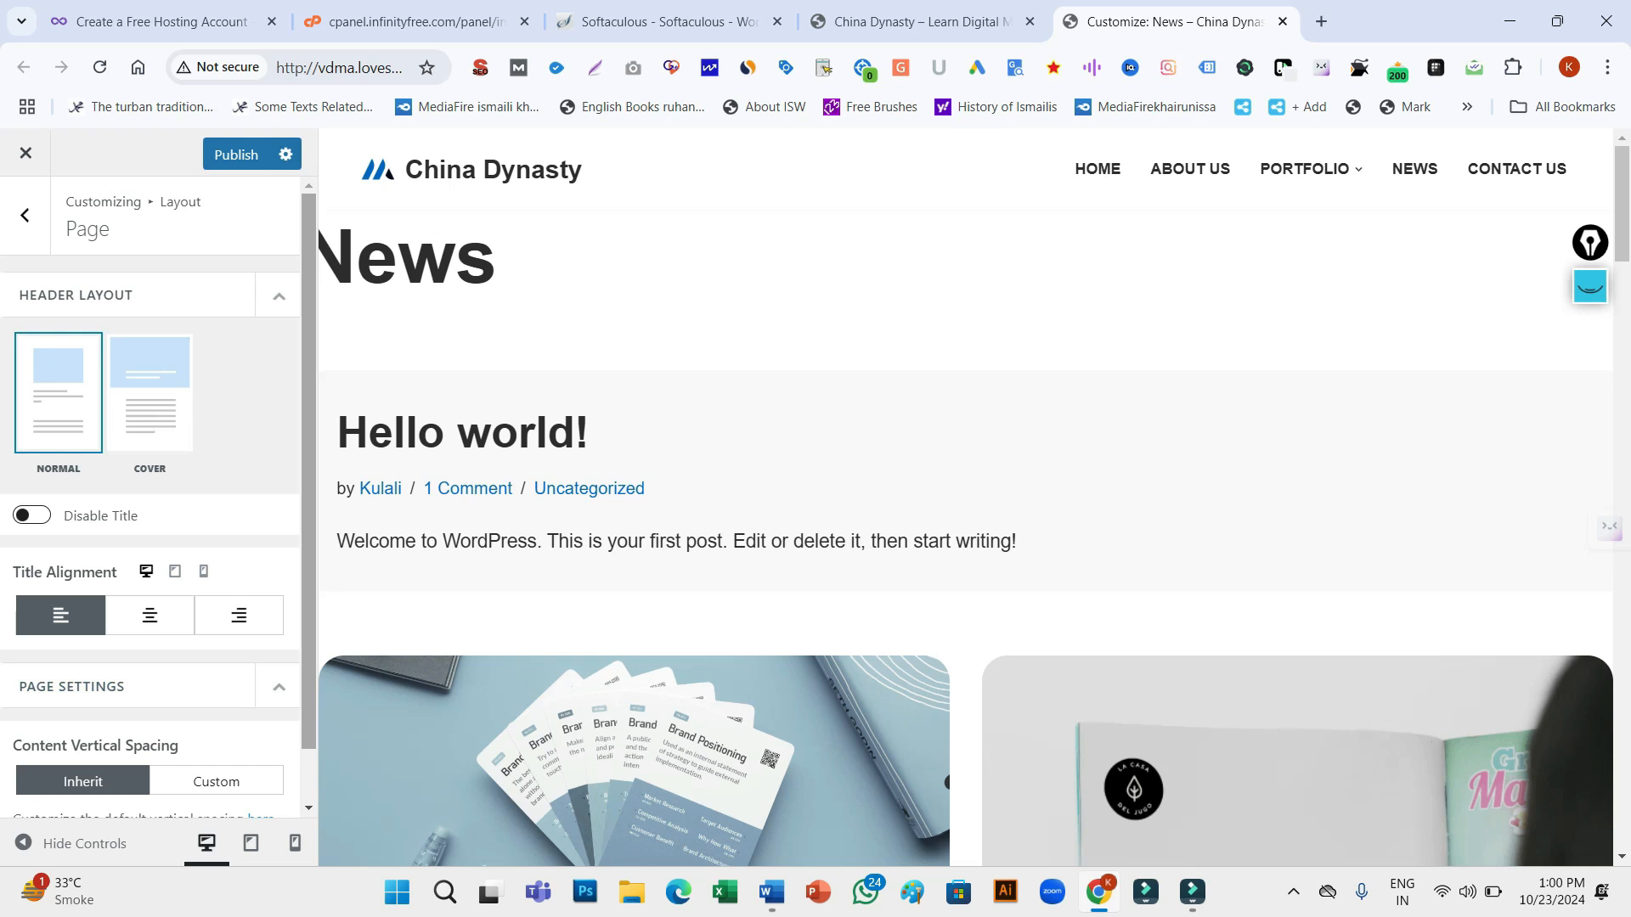
pyautogui.scroll(-1, 158, 506)
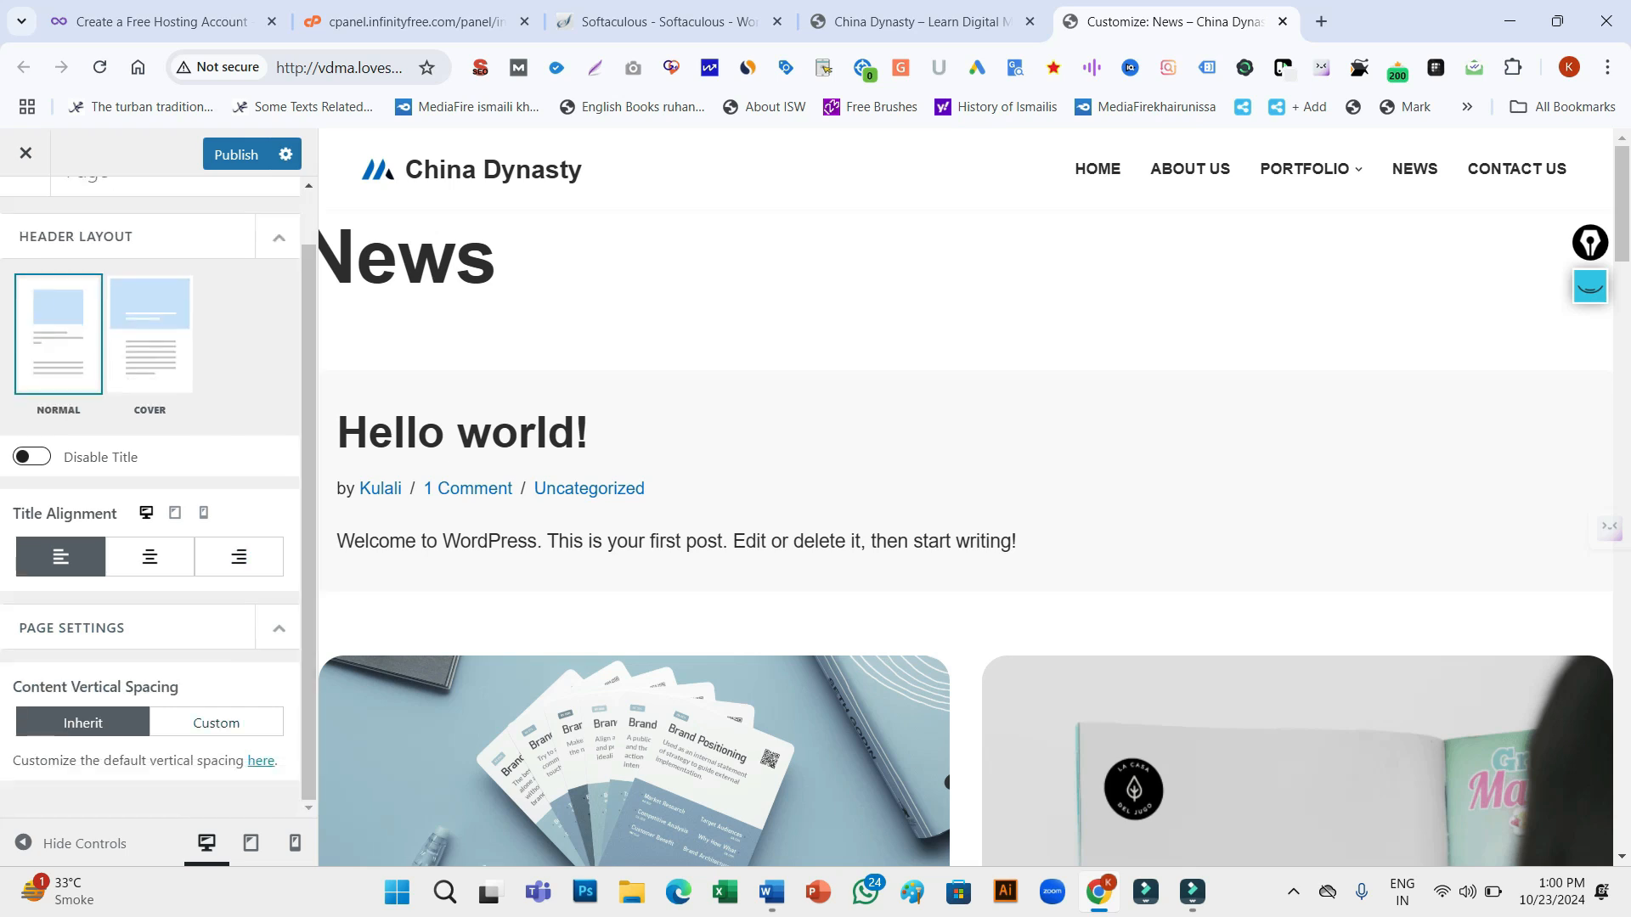
pyautogui.scroll(1, 158, 506)
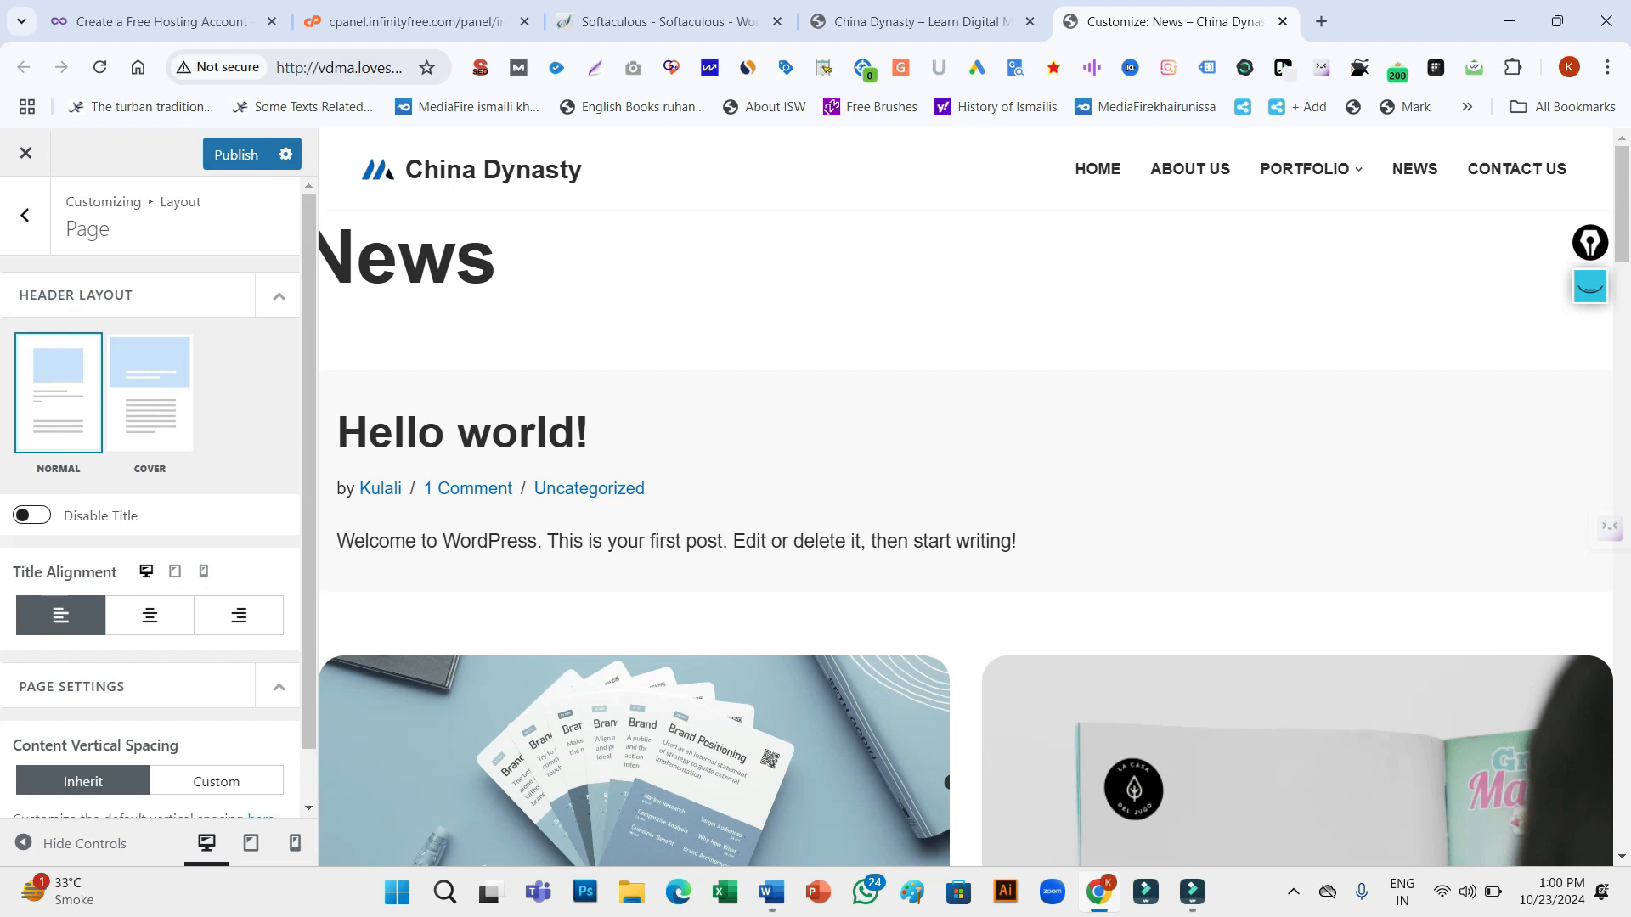
pyautogui.click(235, 154)
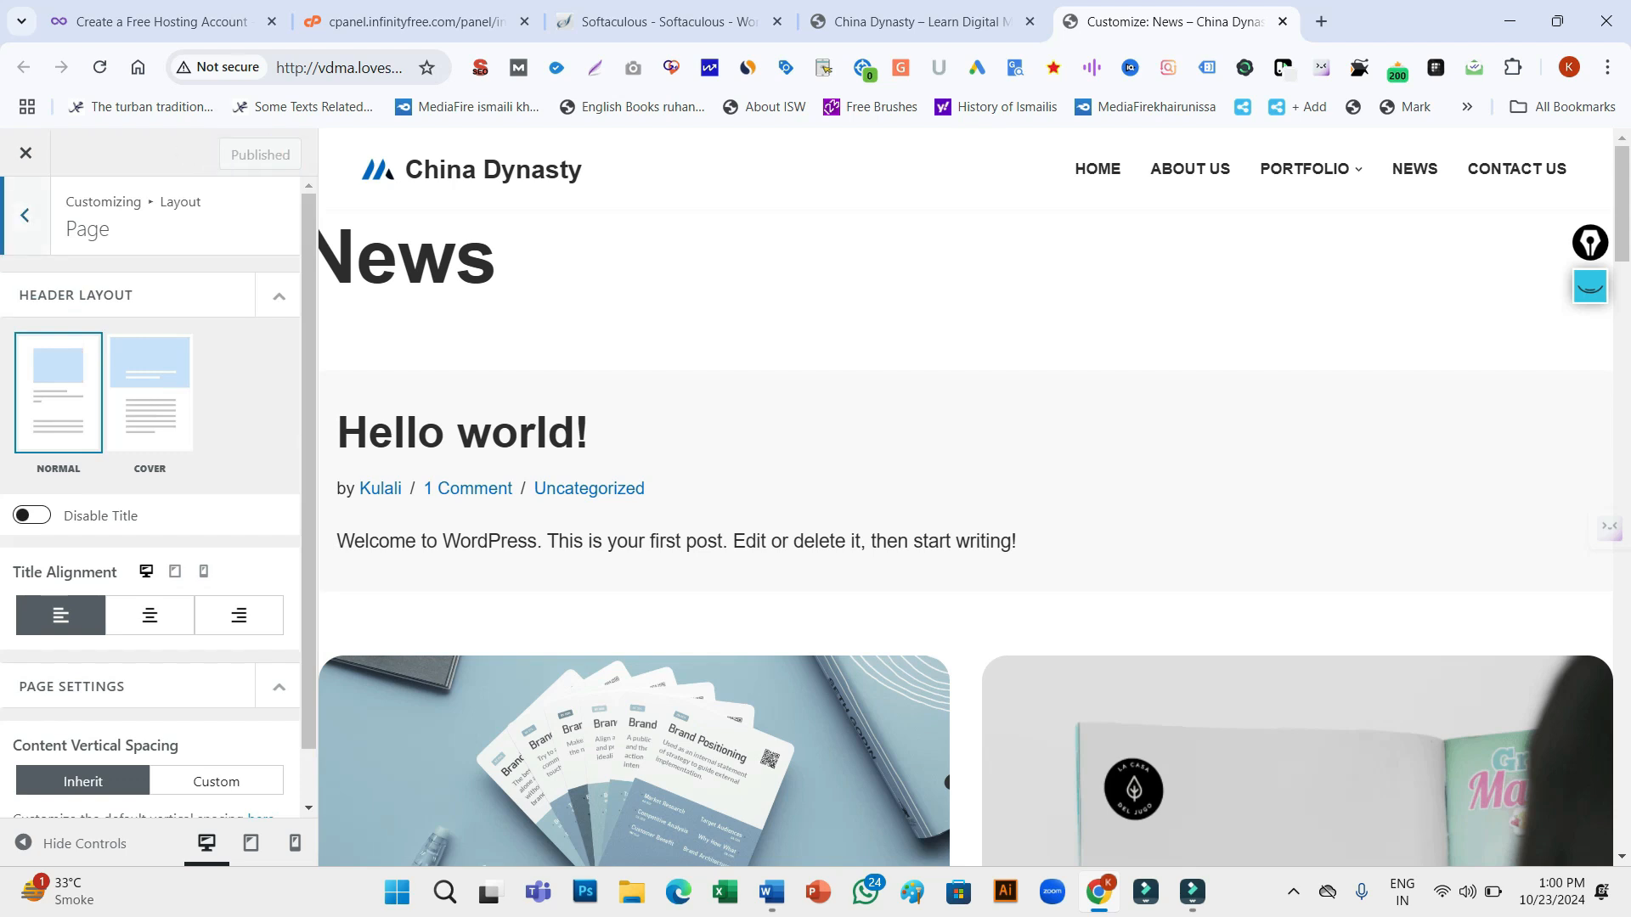
# Check the posts page choices in Homepage Settings, keeping News, and return to the Layout settings
pyautogui.click(24, 215)
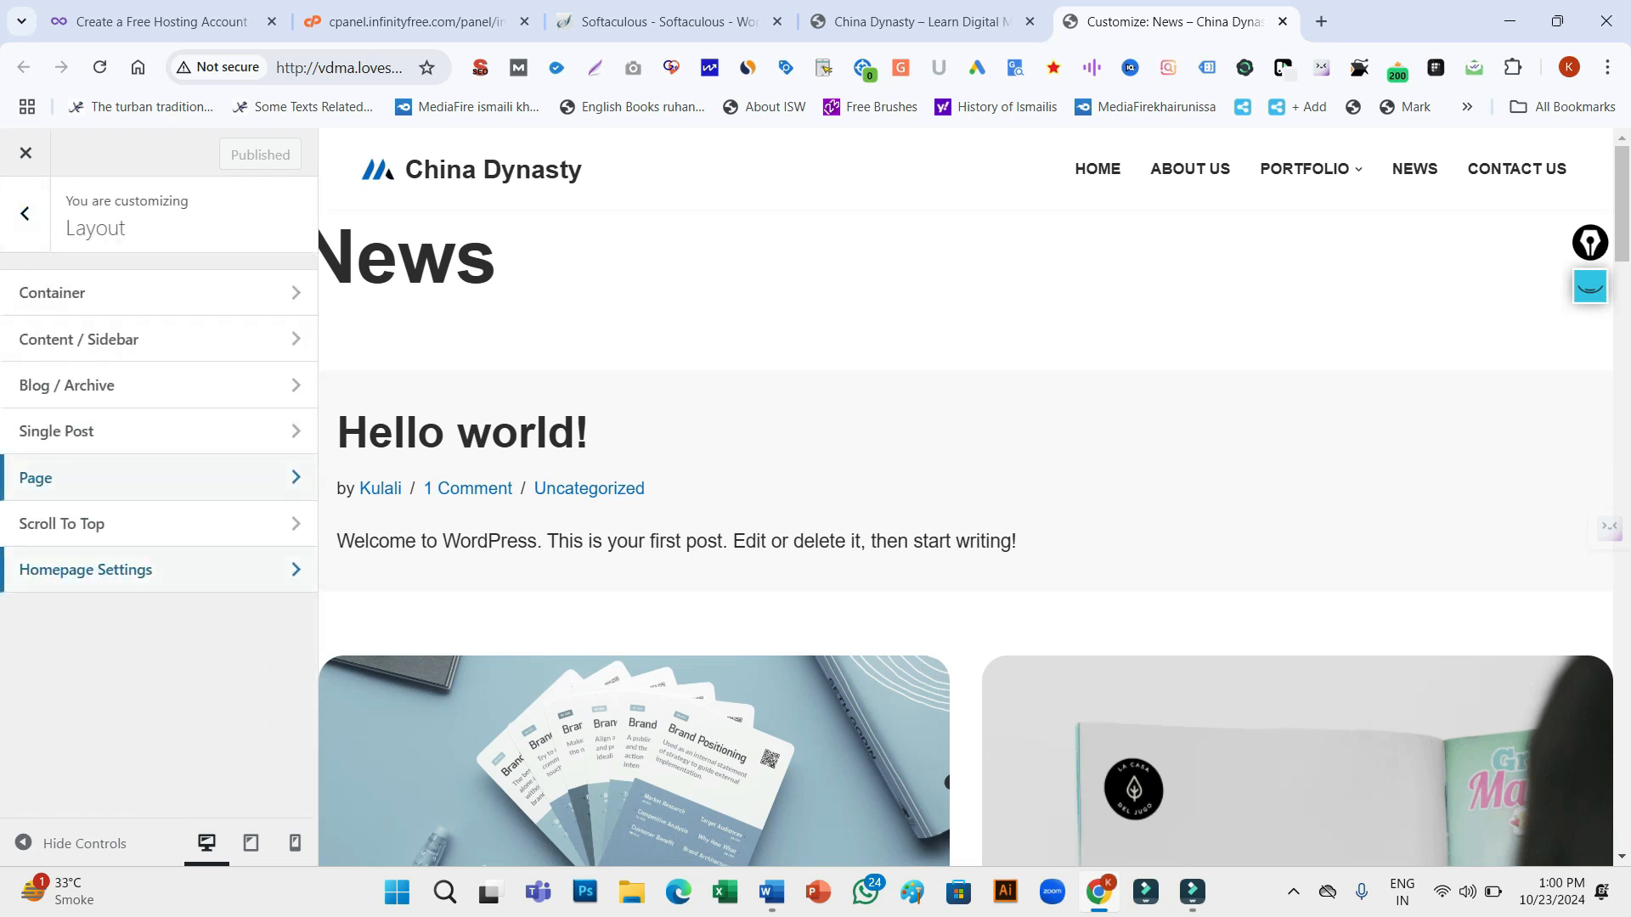
pyautogui.click(86, 569)
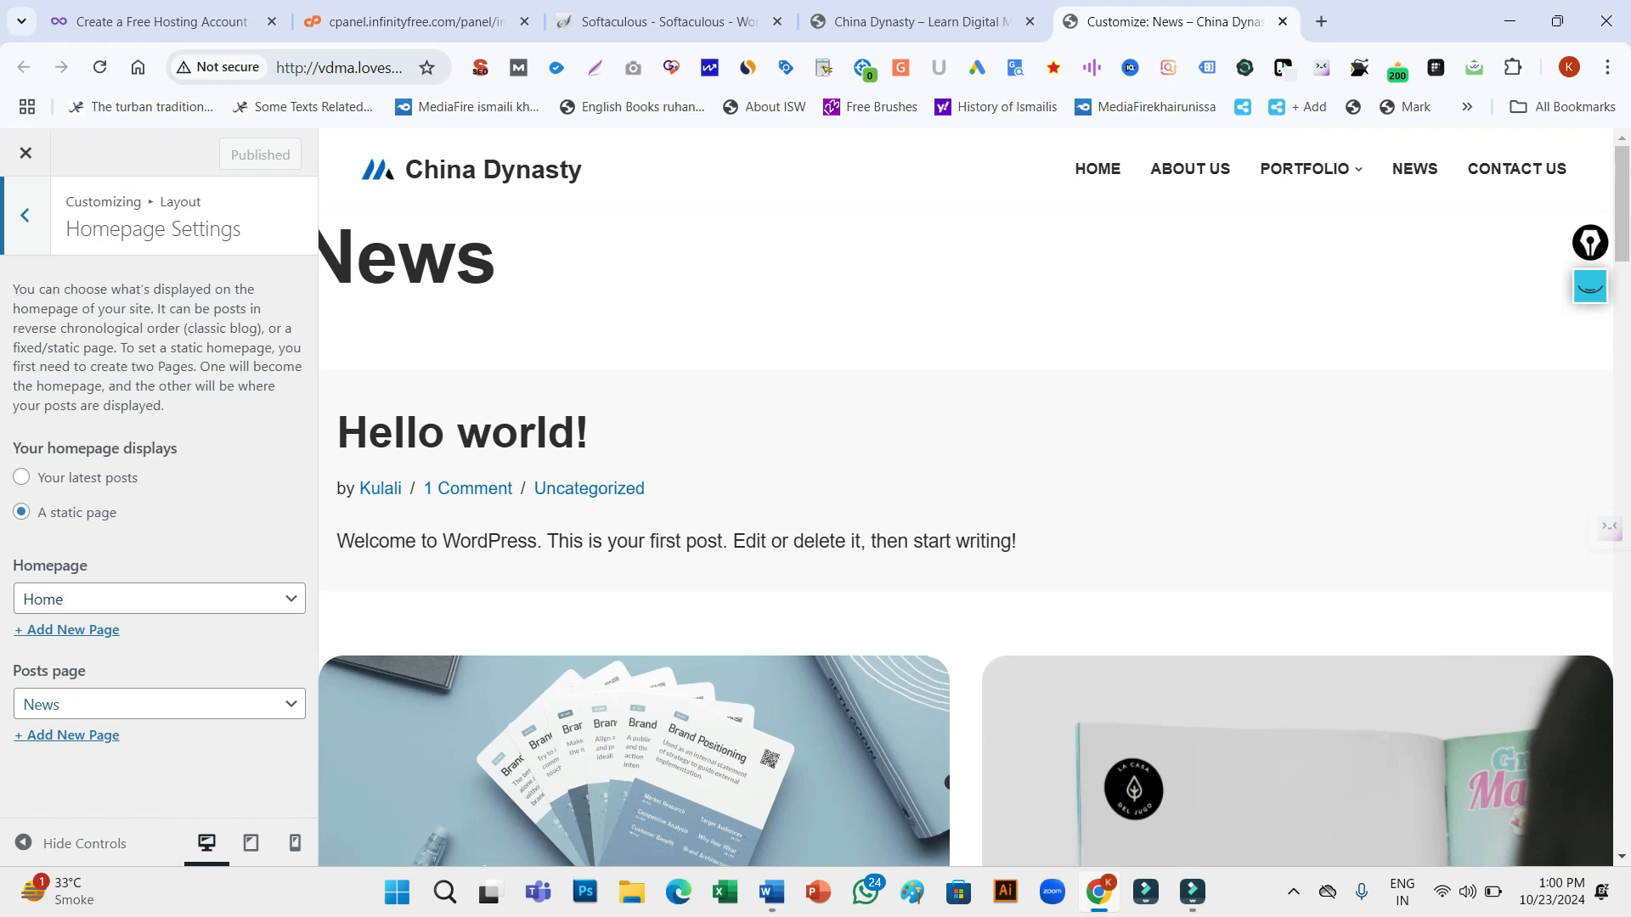
pyautogui.click(159, 705)
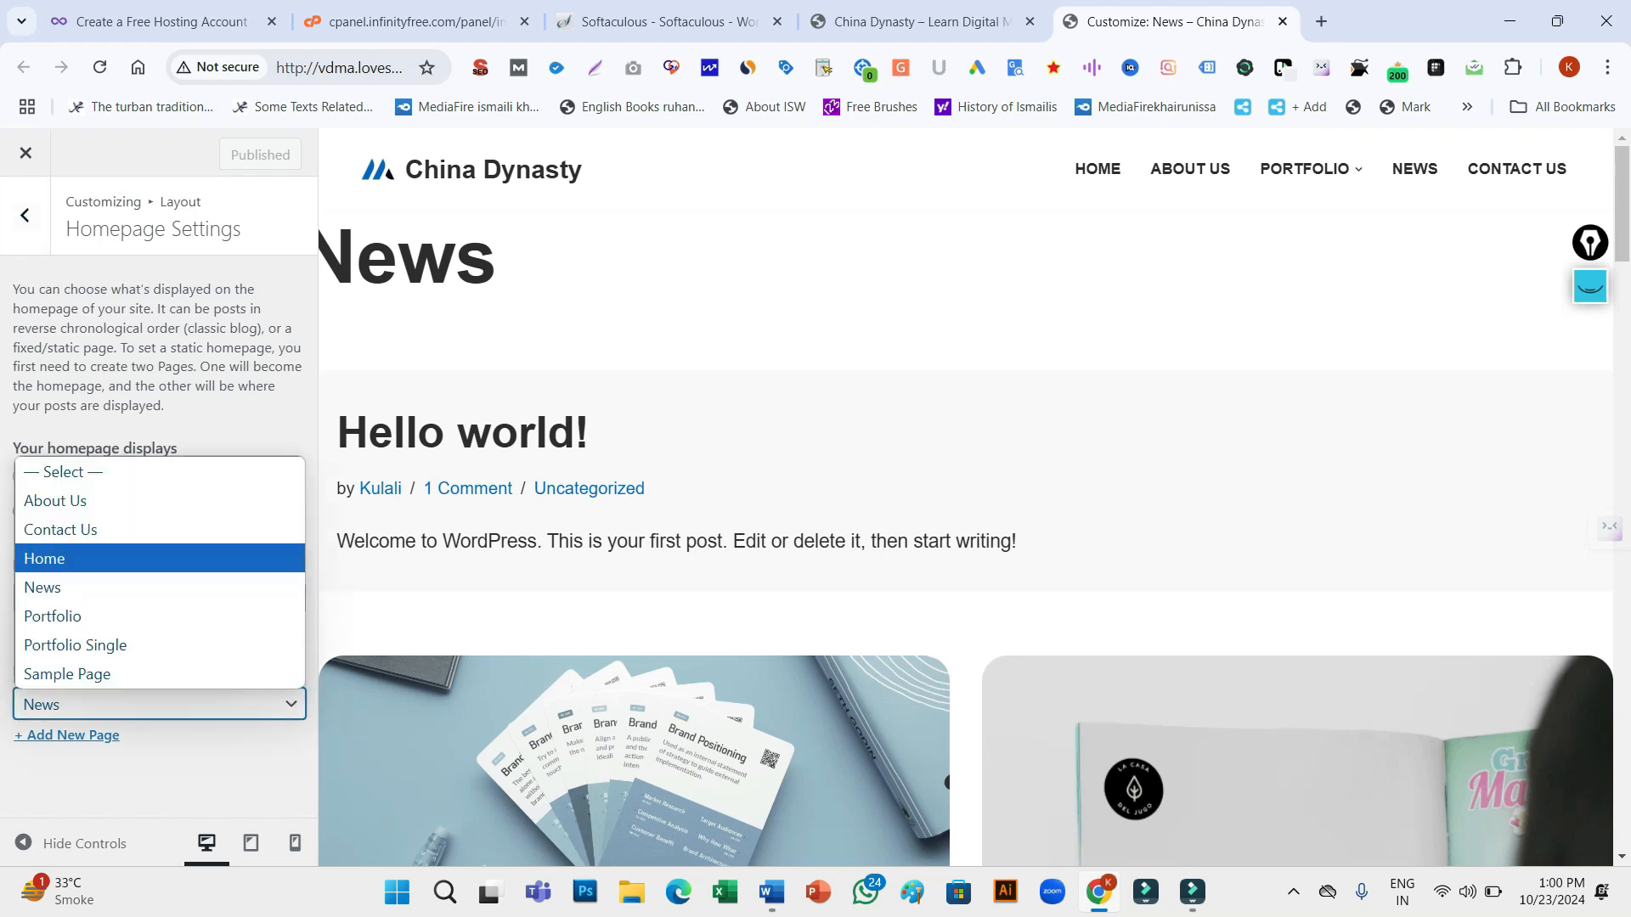
pyautogui.click(159, 588)
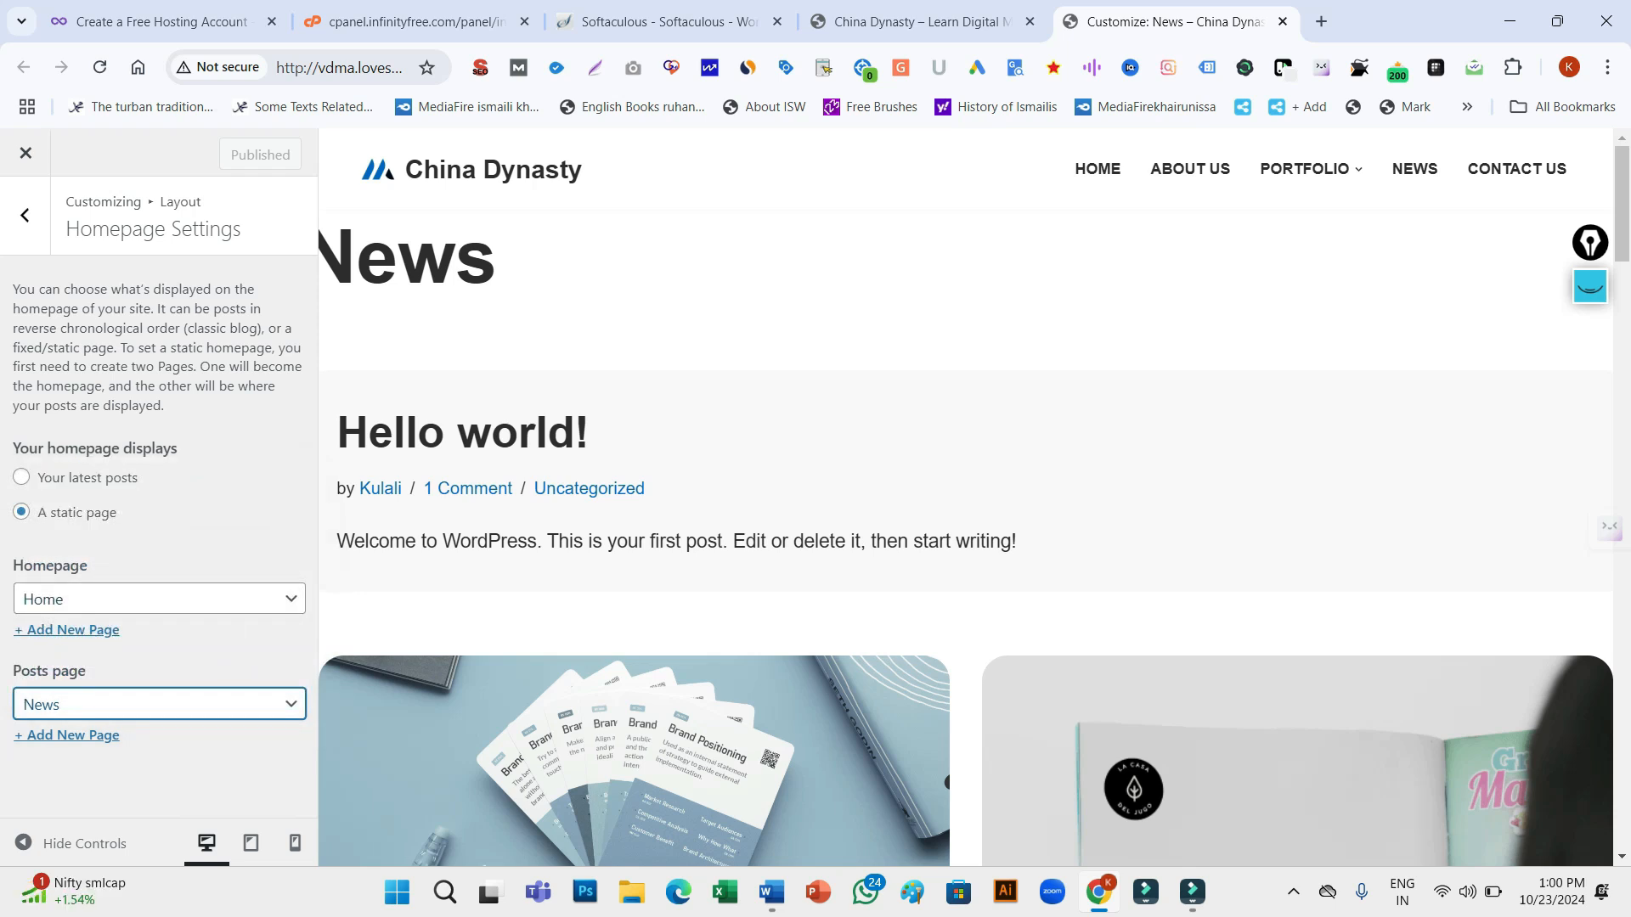
pyautogui.click(25, 215)
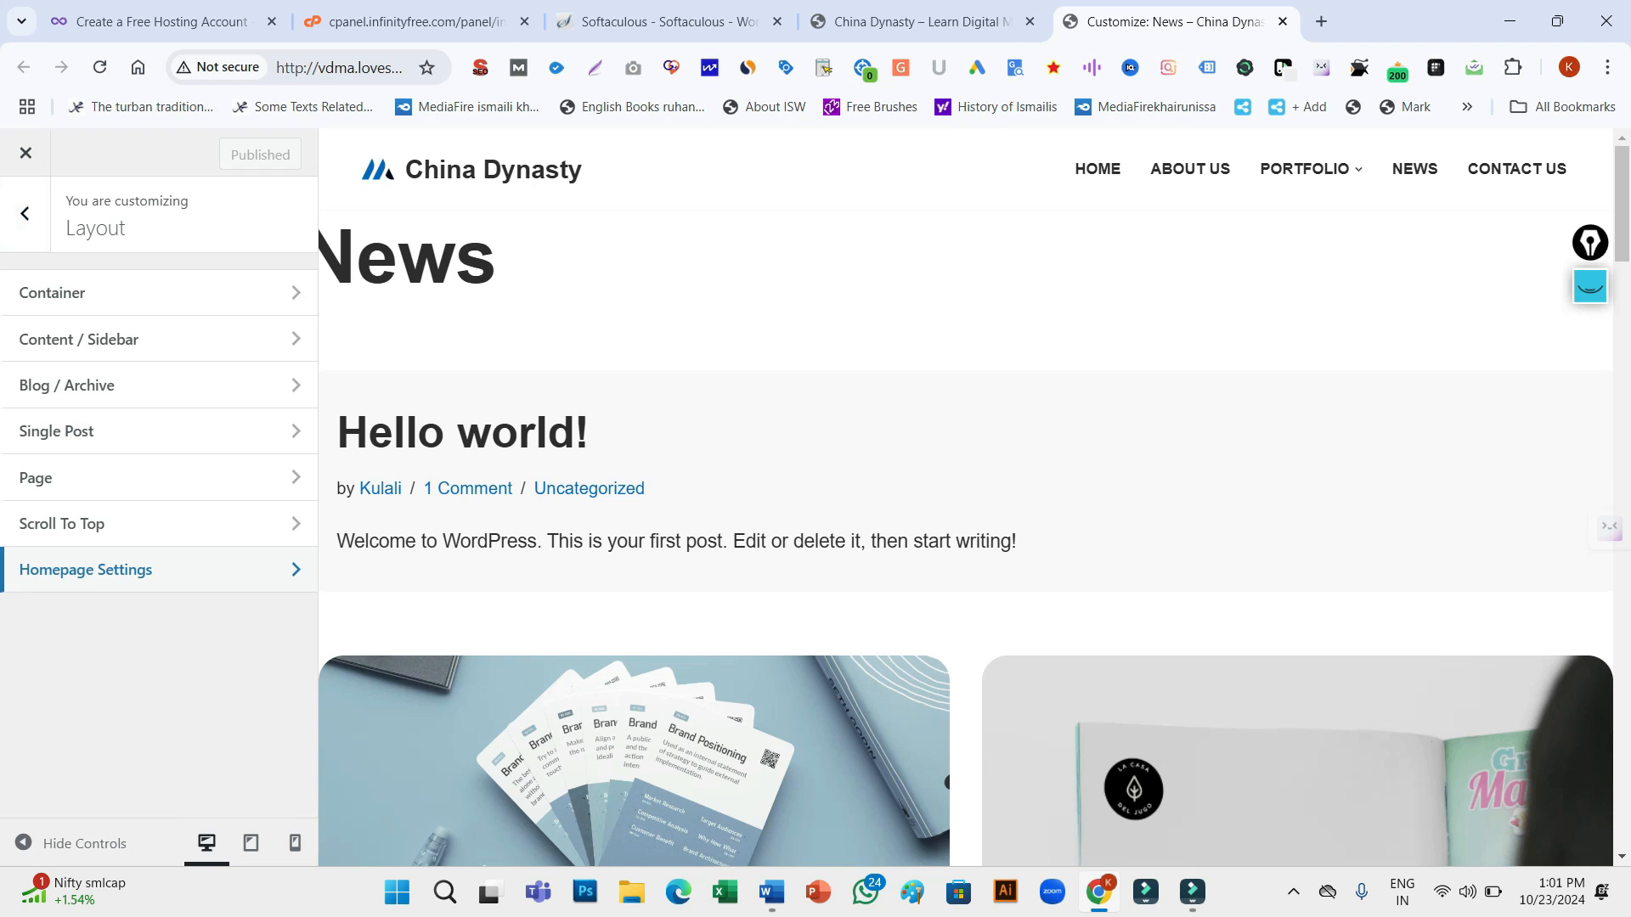
# Load the homepage in the preview and open the header's Logo & Site Identity settings
pyautogui.click(388, 170)
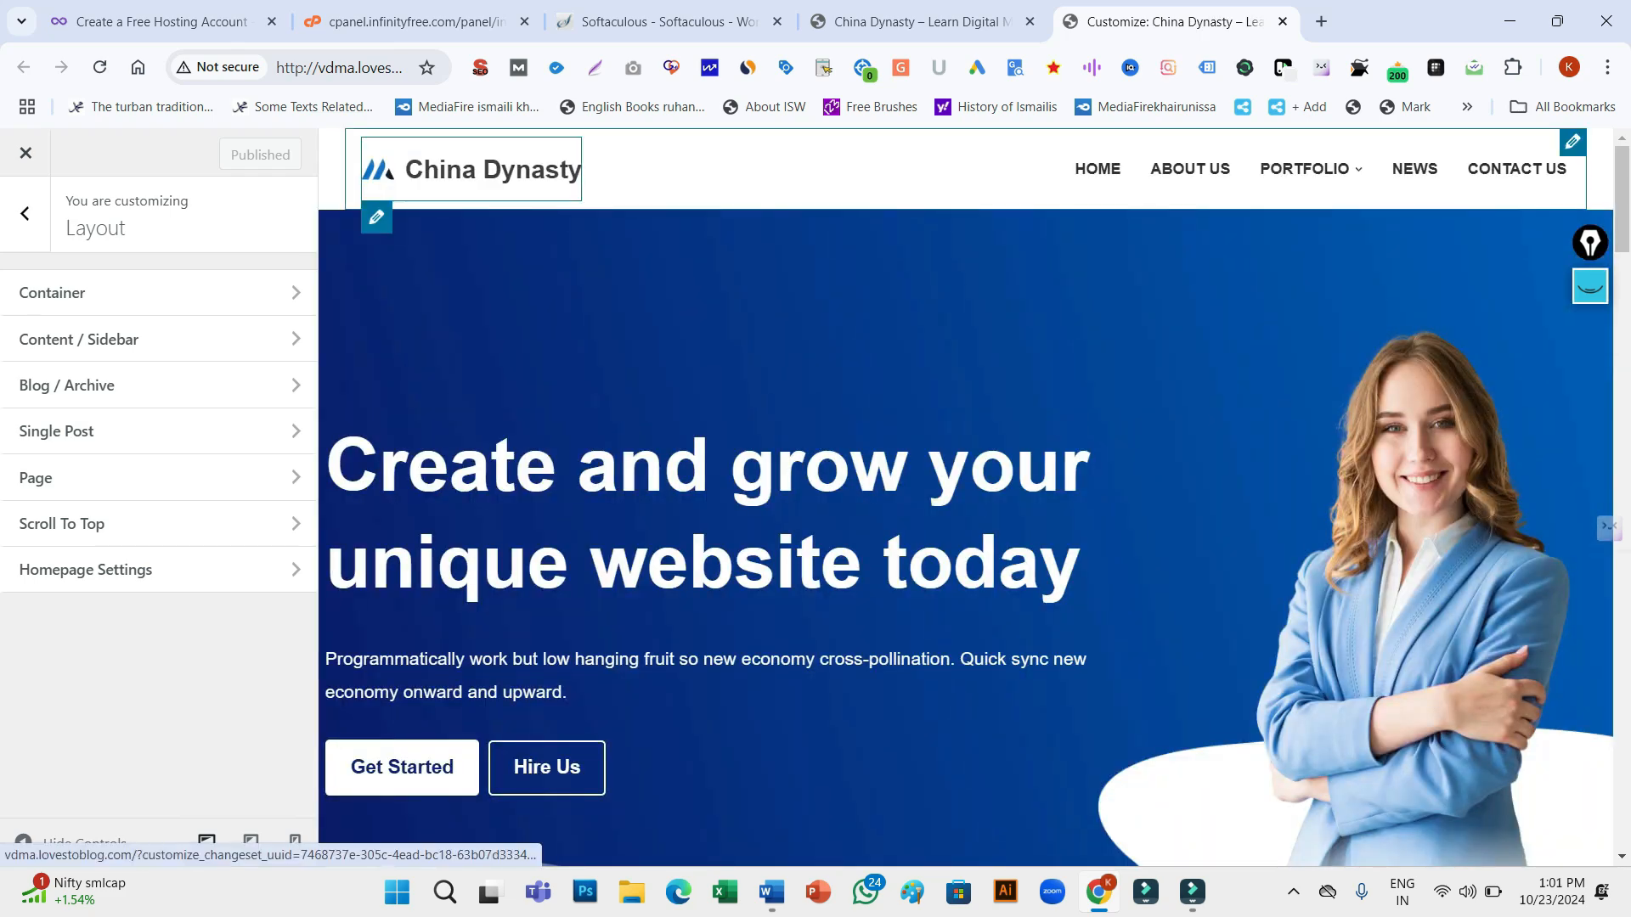
pyautogui.click(459, 170)
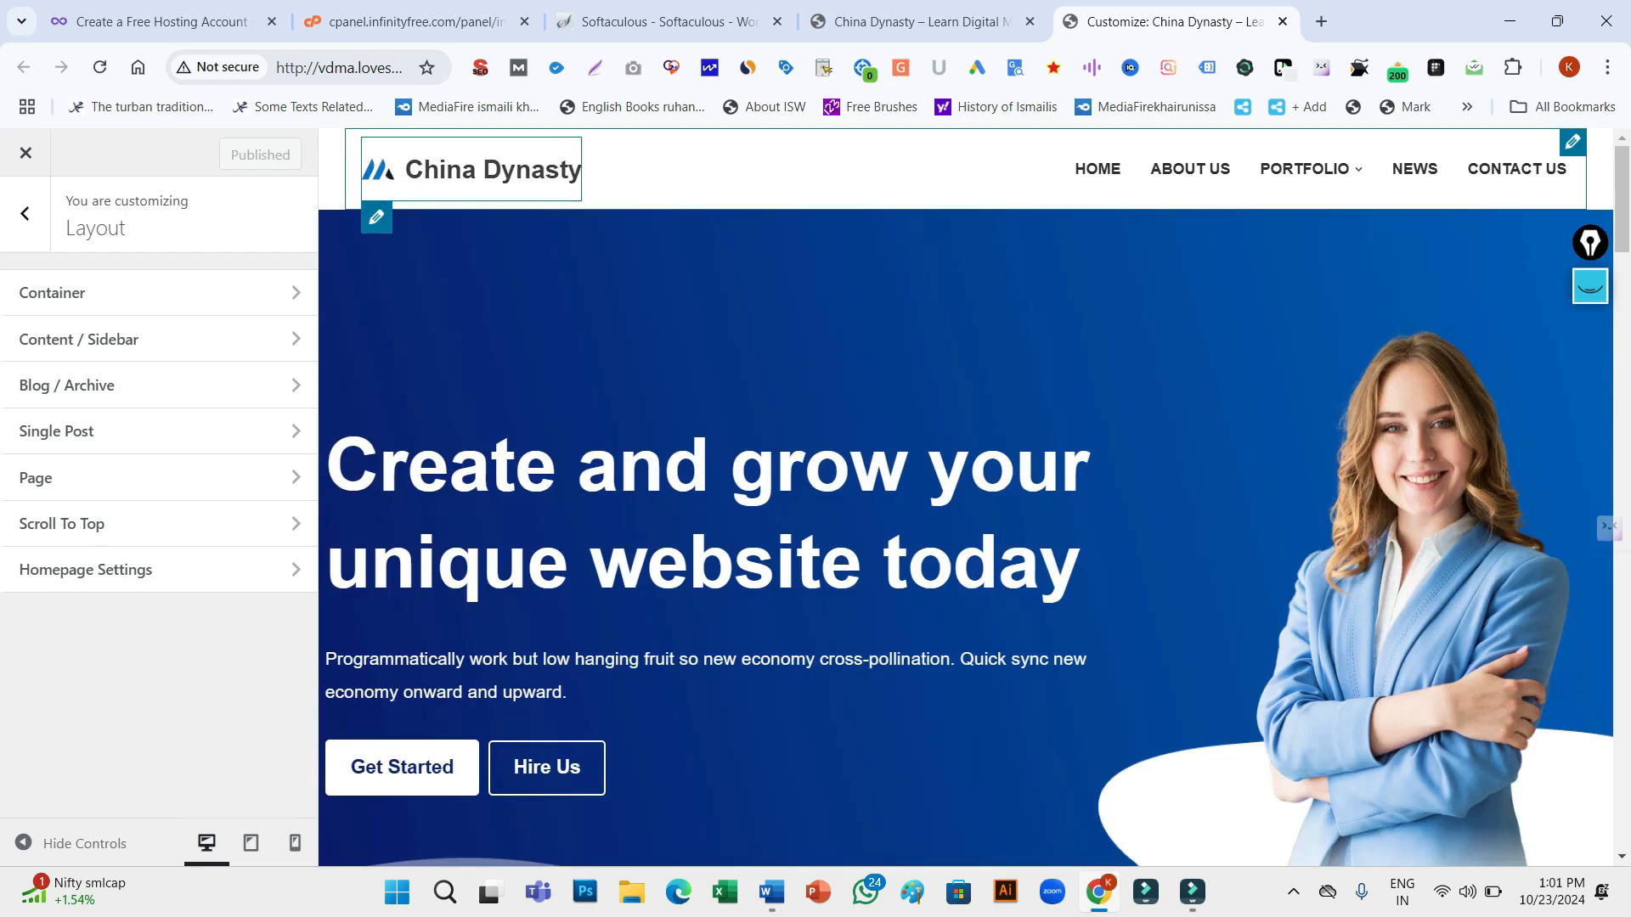
pyautogui.click(376, 218)
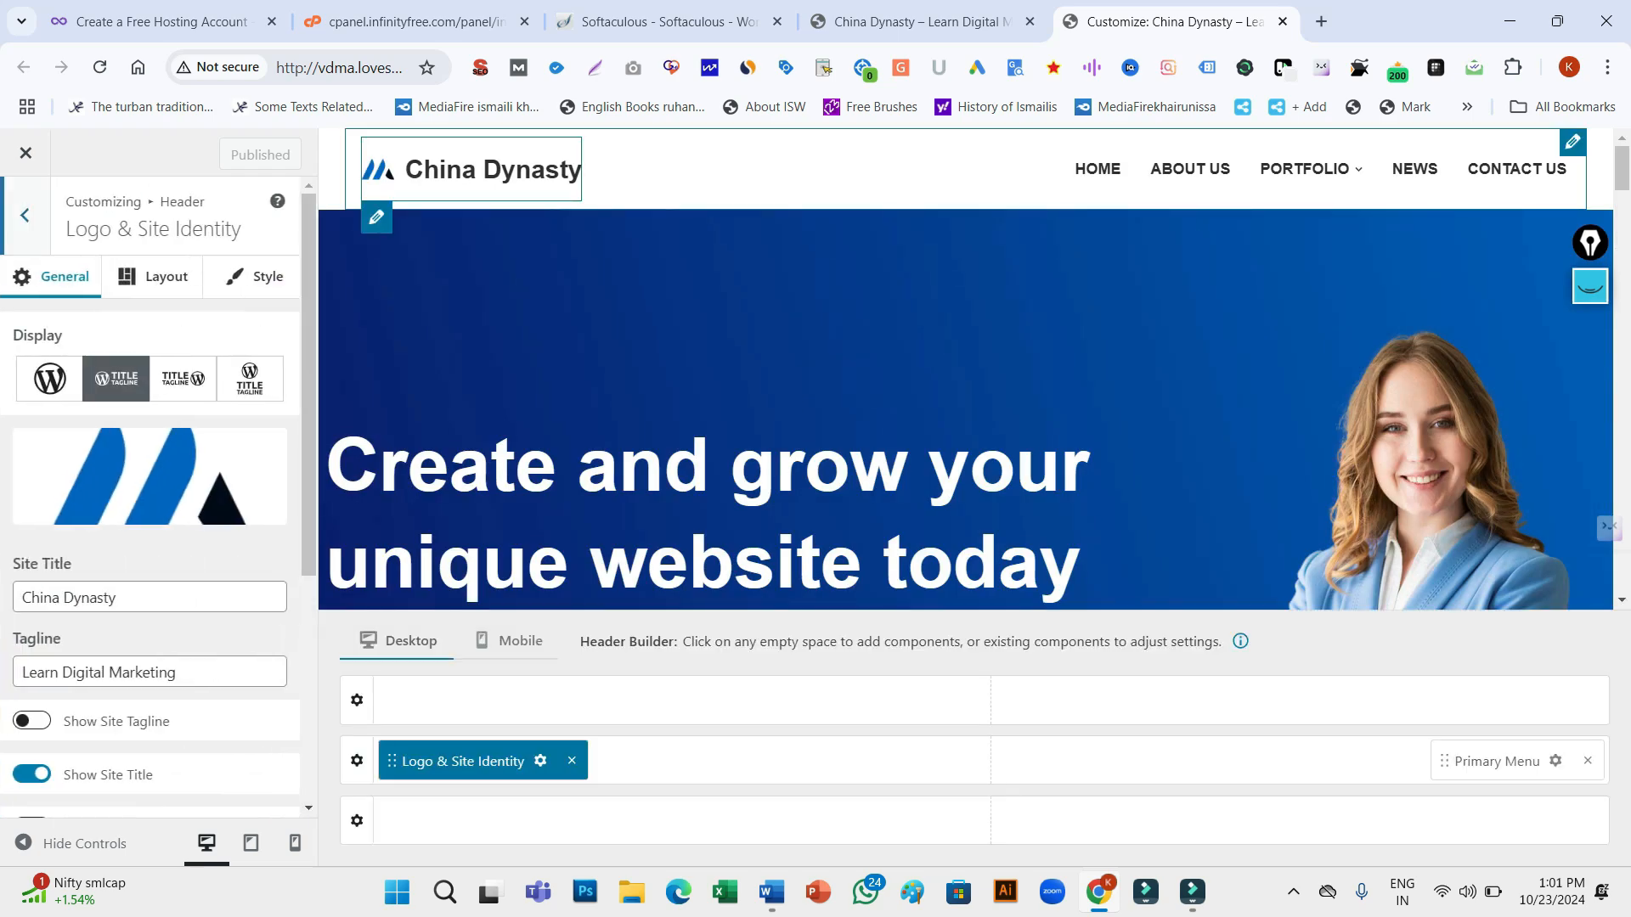
# Replace the site's tagline with "I Love Chinese Food" in the Logo & Site Identity settings
pyautogui.moveTo(323, 459); pyautogui.dragTo(323, 548)
pyautogui.scroll(-3, 153, 493)
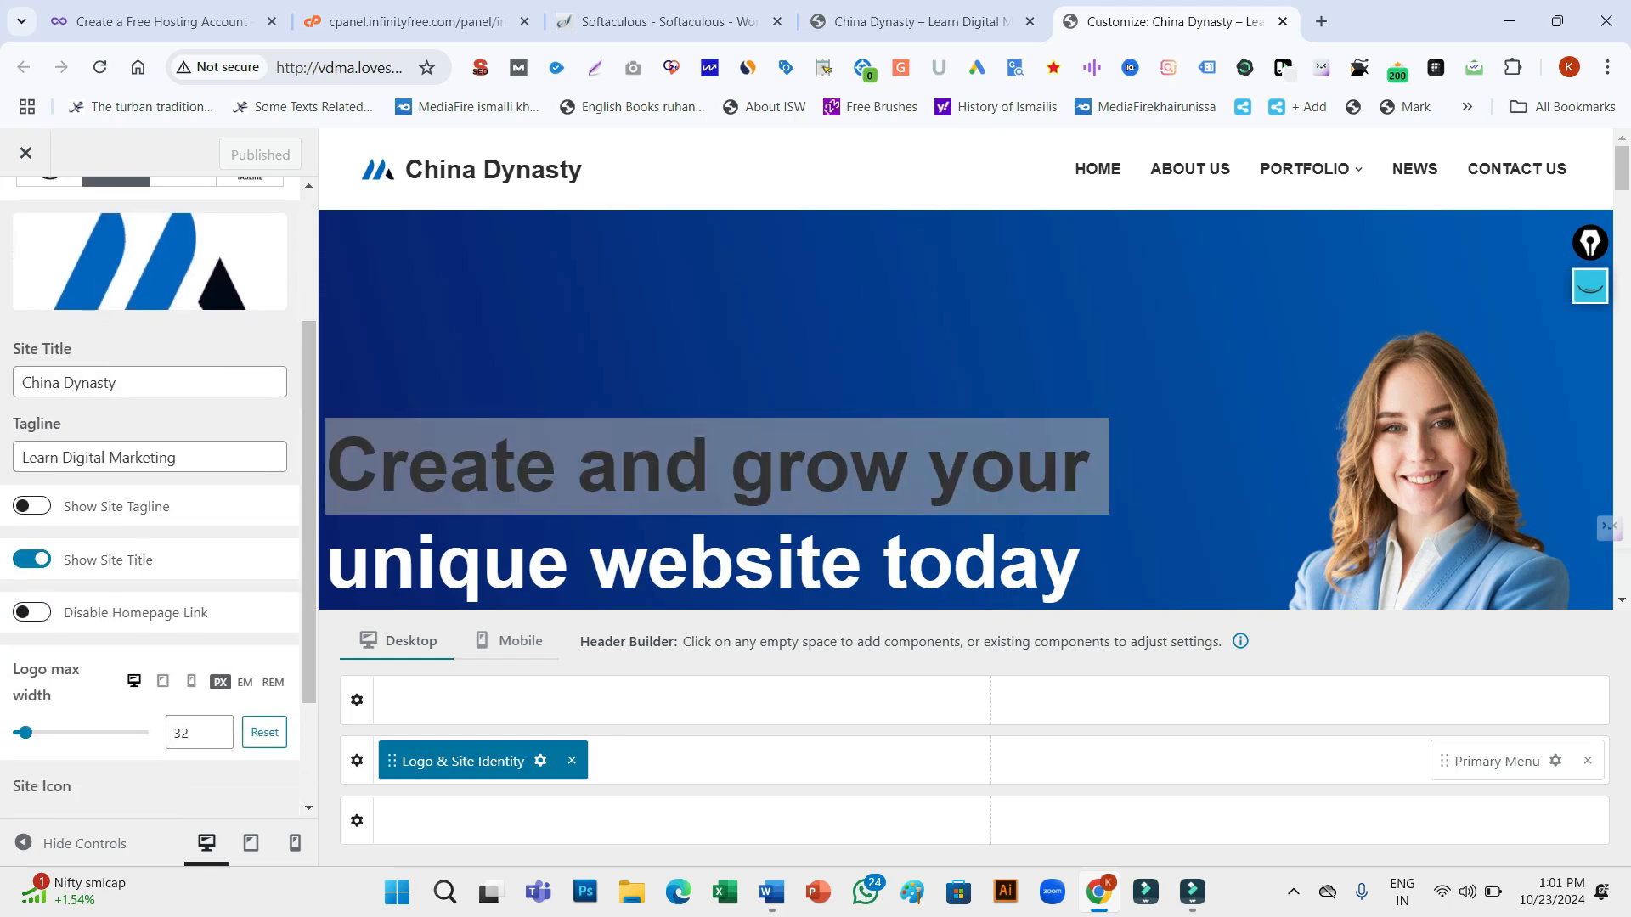
pyautogui.moveTo(176, 457); pyautogui.dragTo(22, 458)
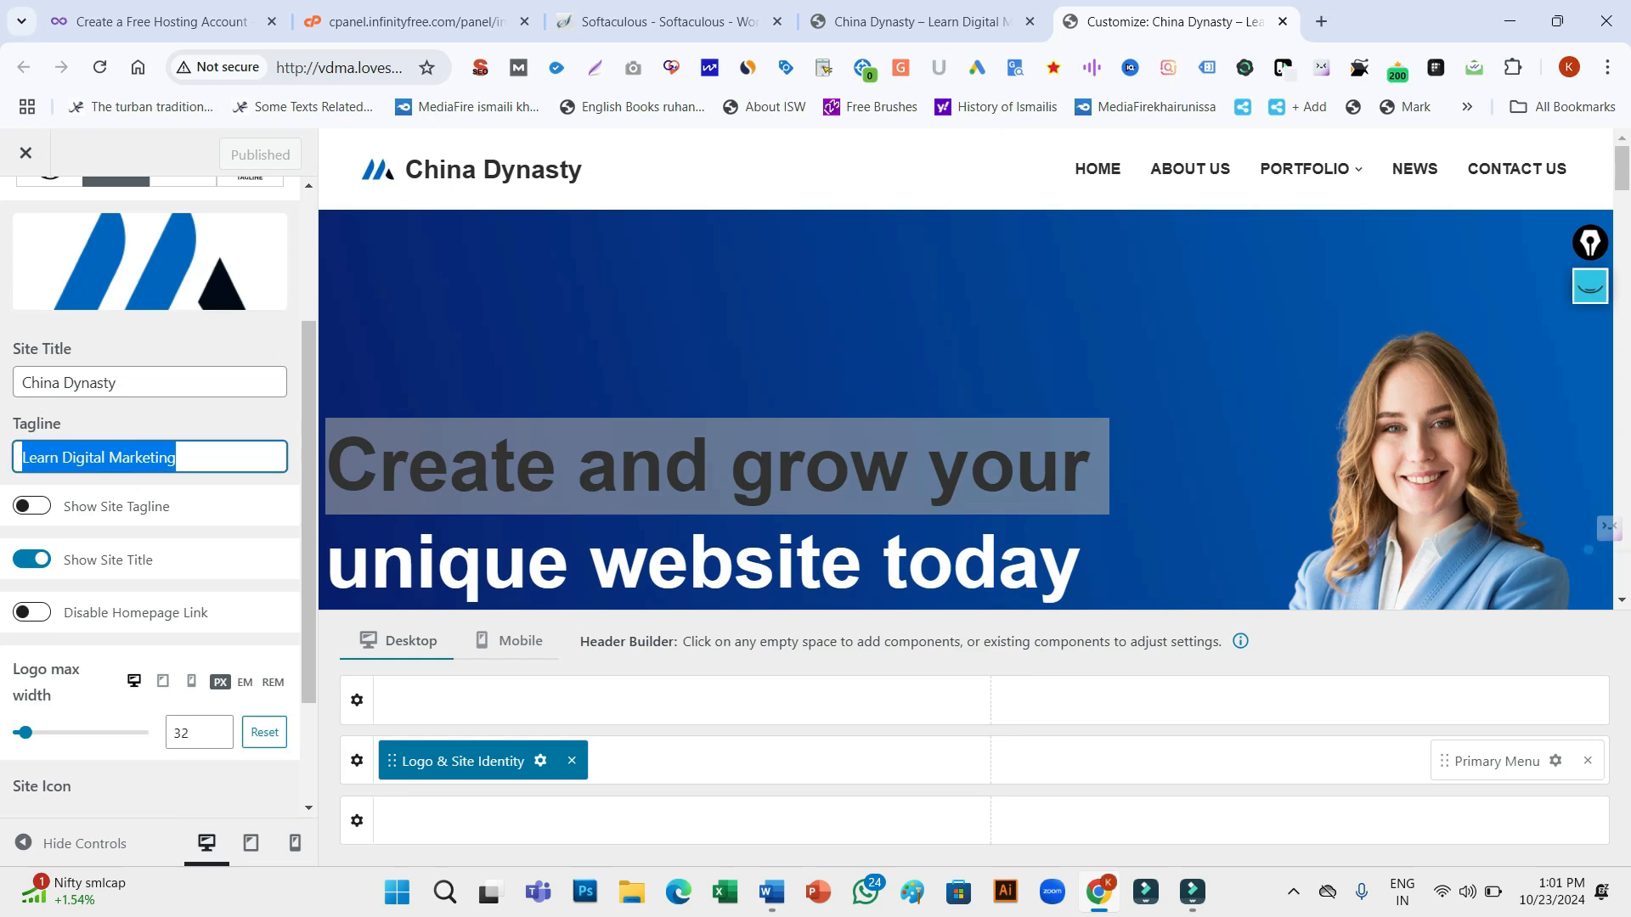
pyautogui.press('BackSpace')
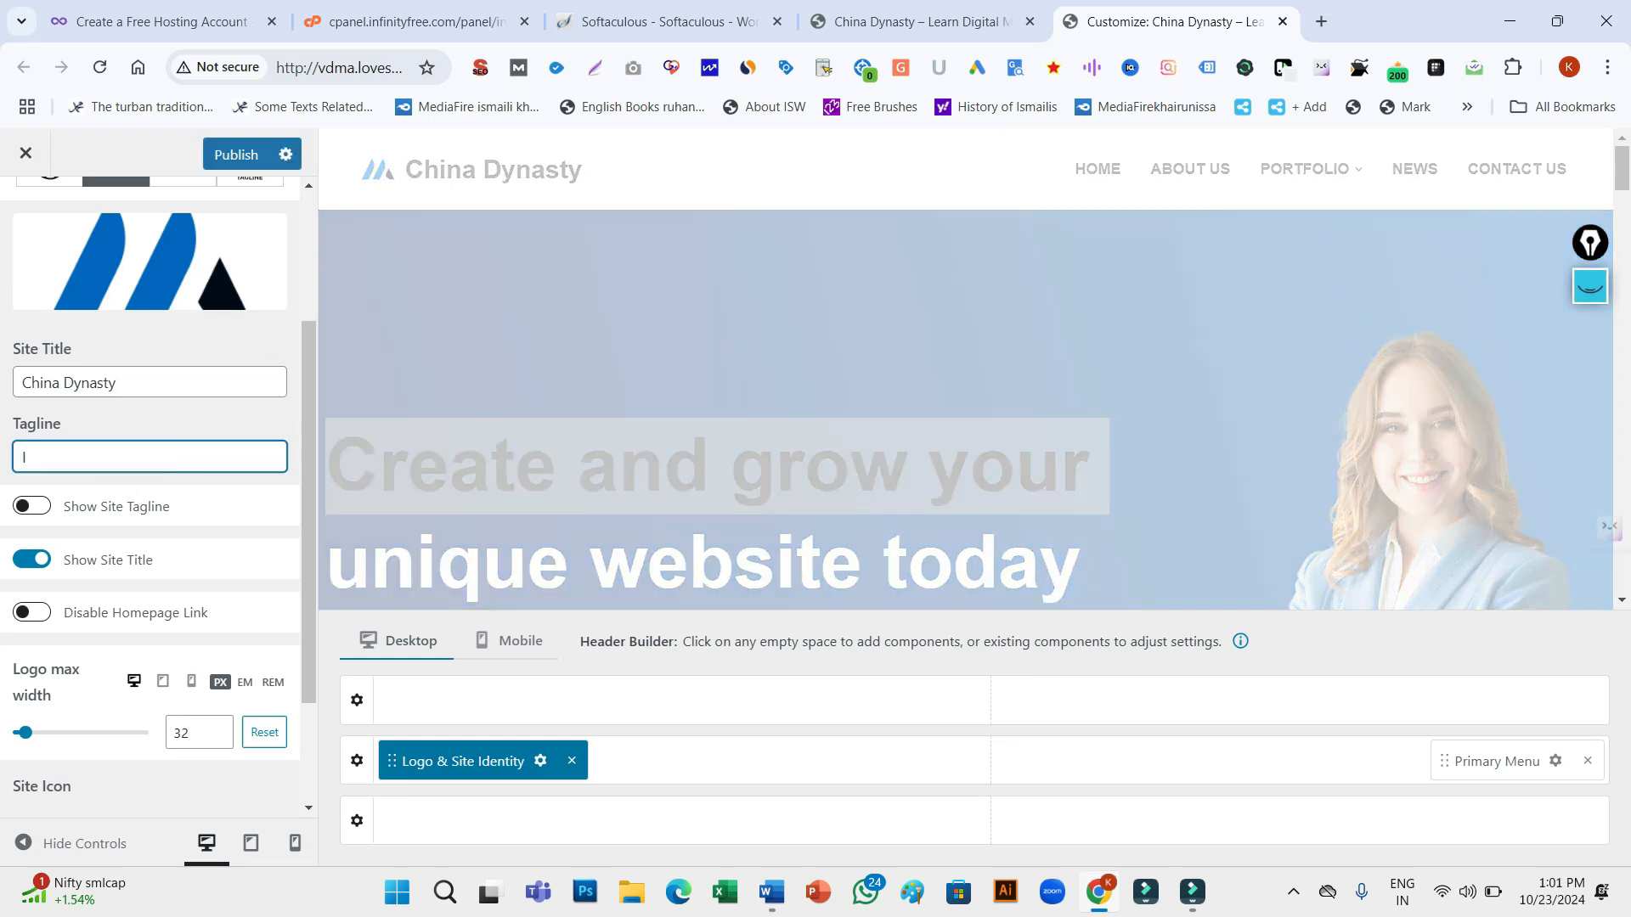
pyautogui.write('Love ')
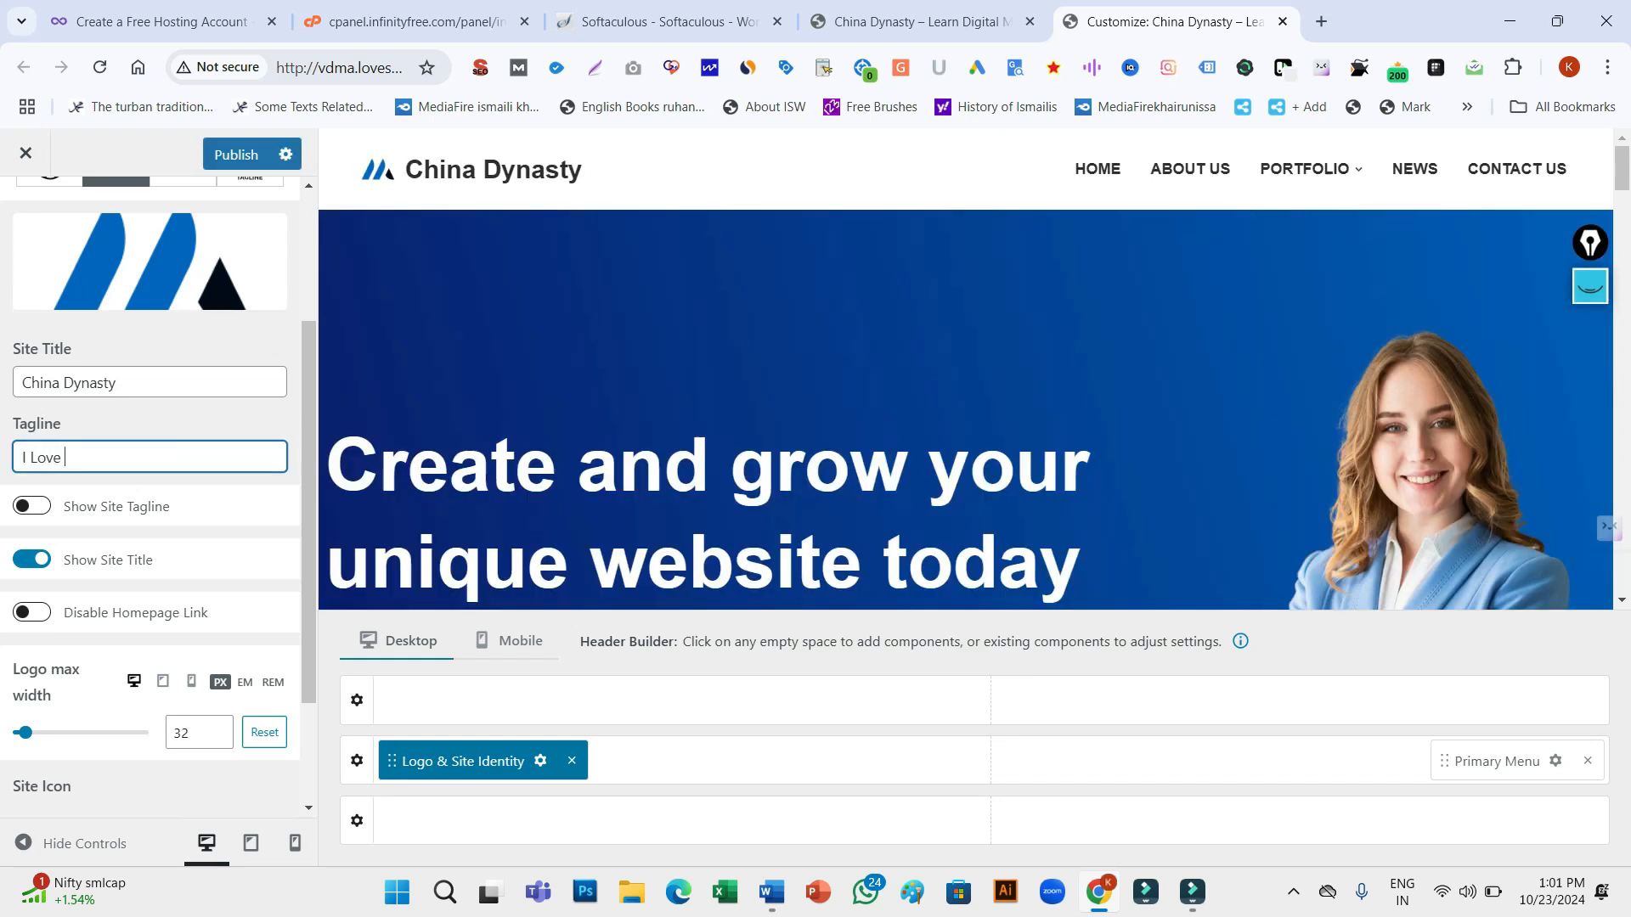
pyautogui.write('Chines')
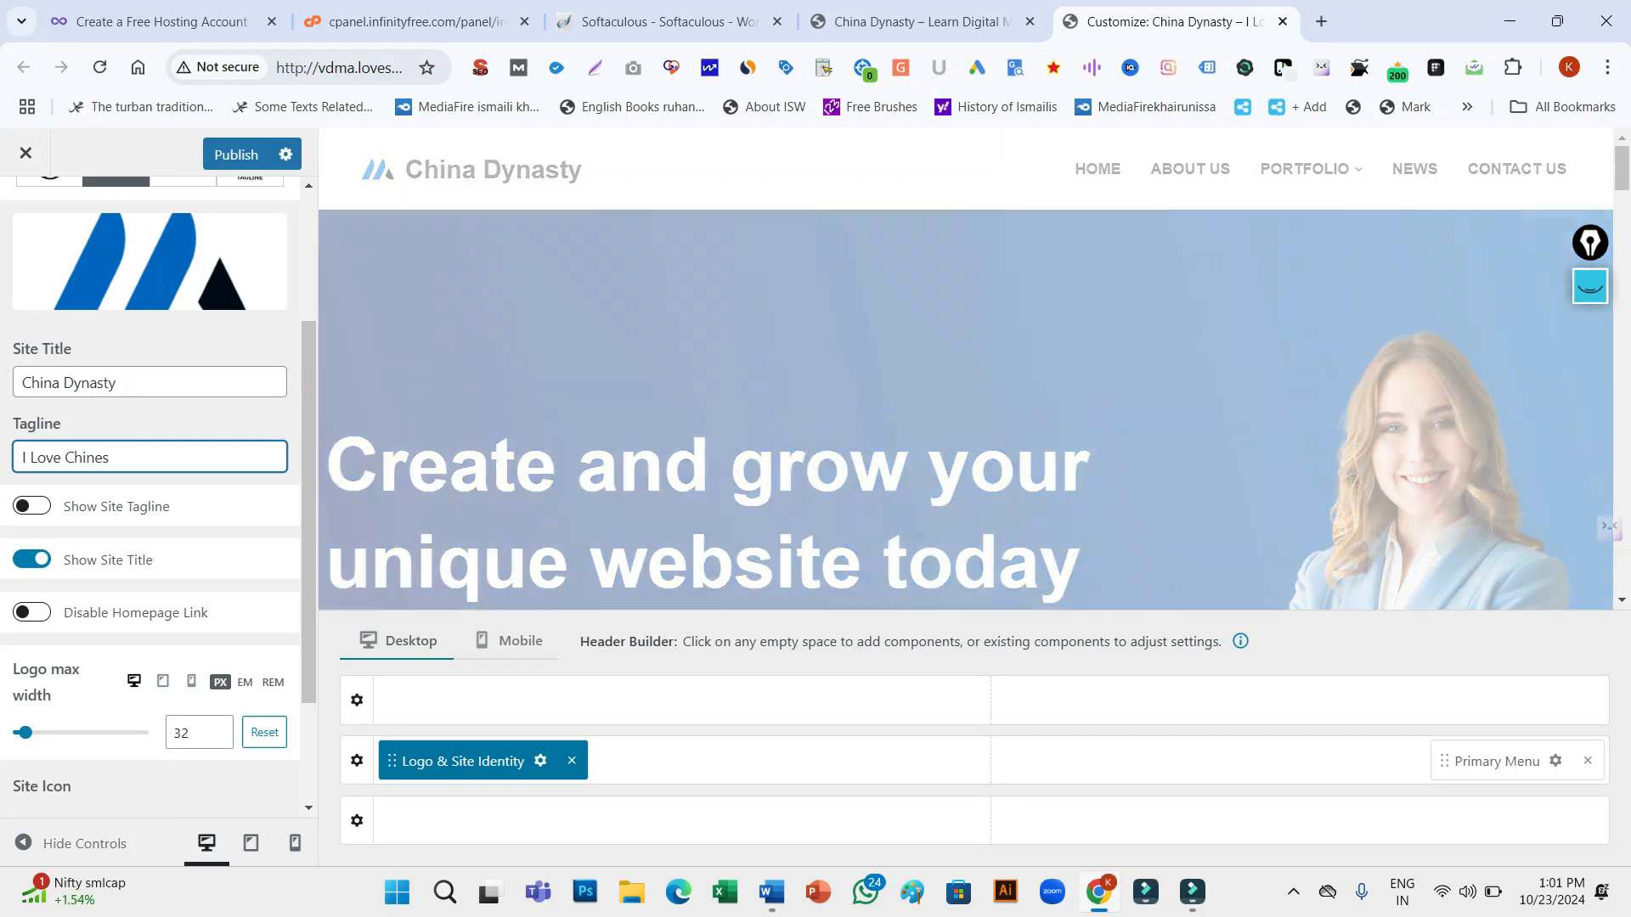
pyautogui.write('e Food')
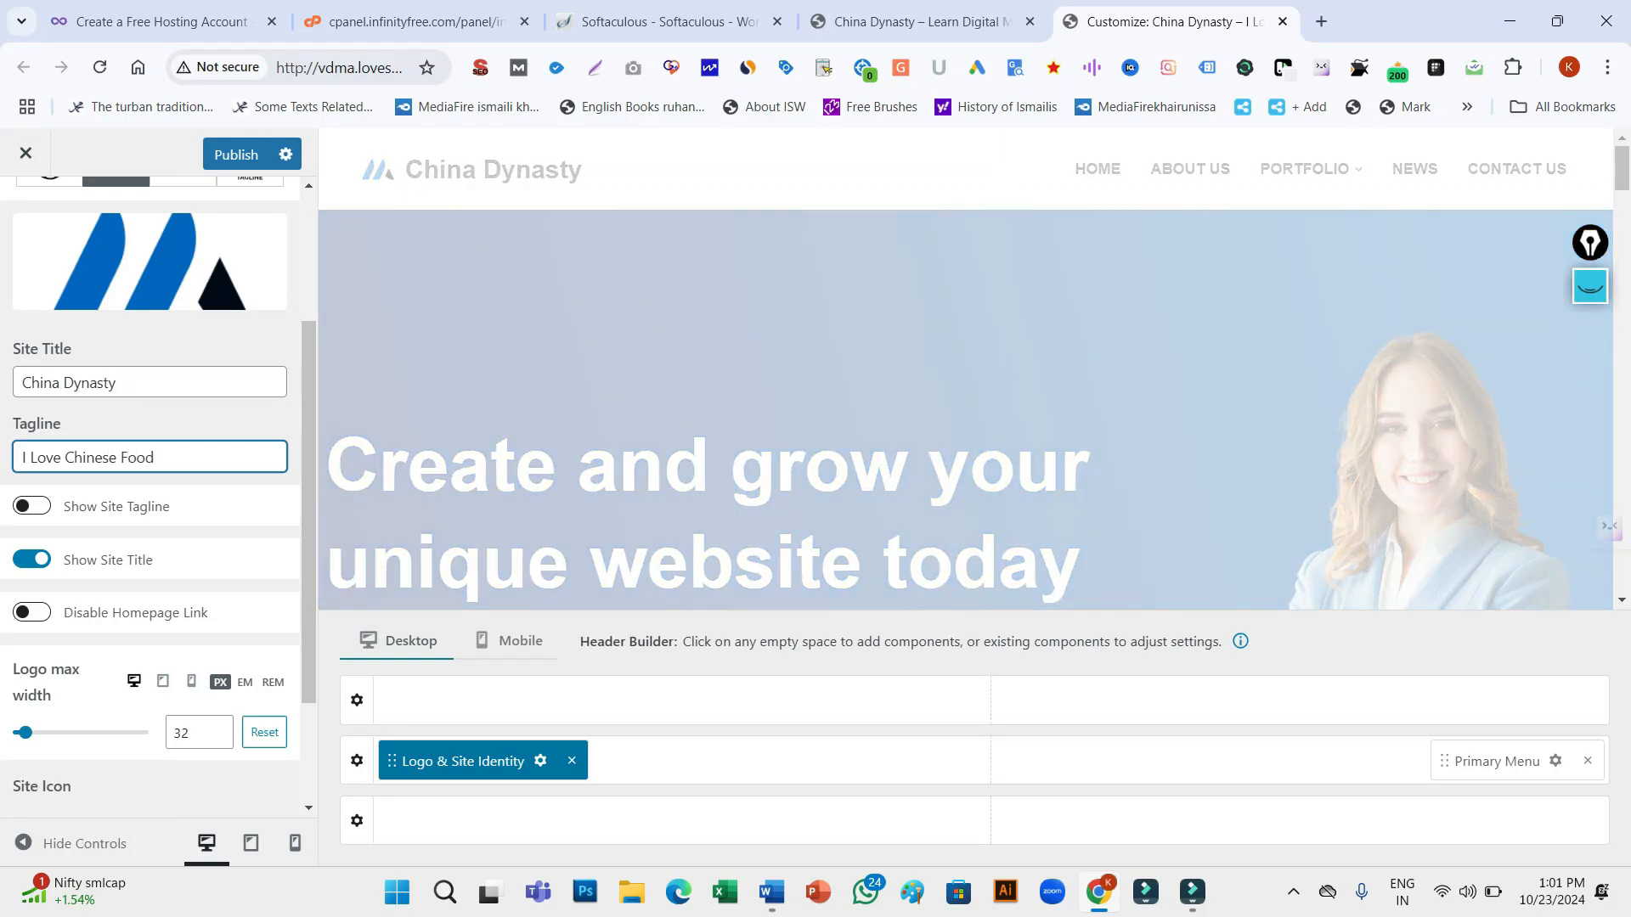
# Try showing the site tagline in the header and hide it again
pyautogui.press('Tab')
pyautogui.press('space')
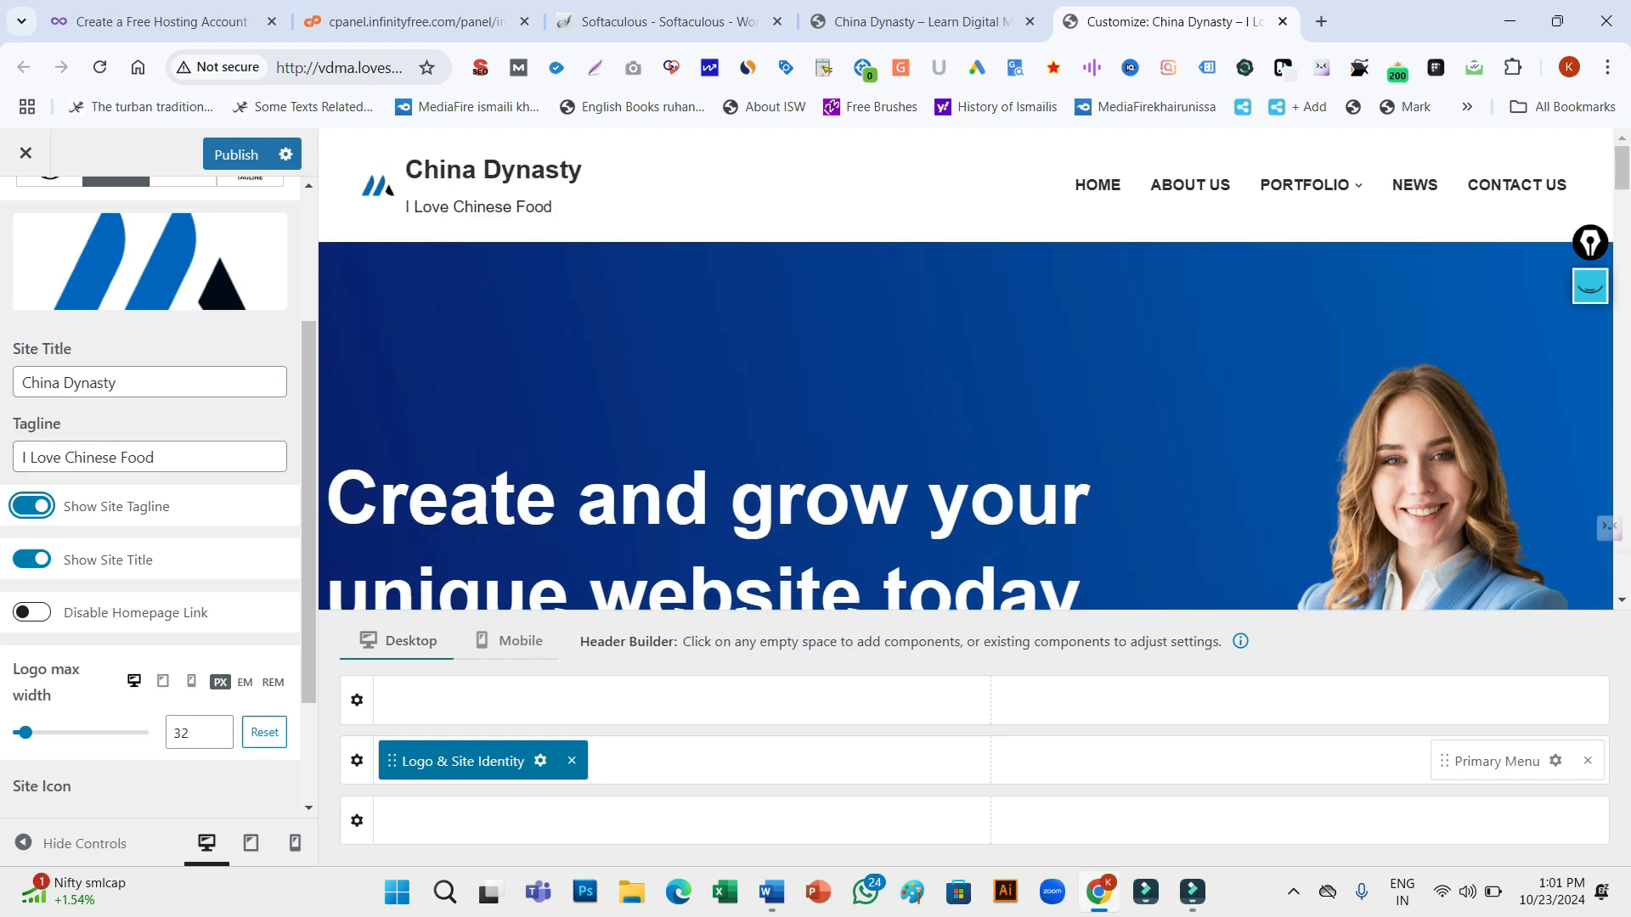
pyautogui.press('space')
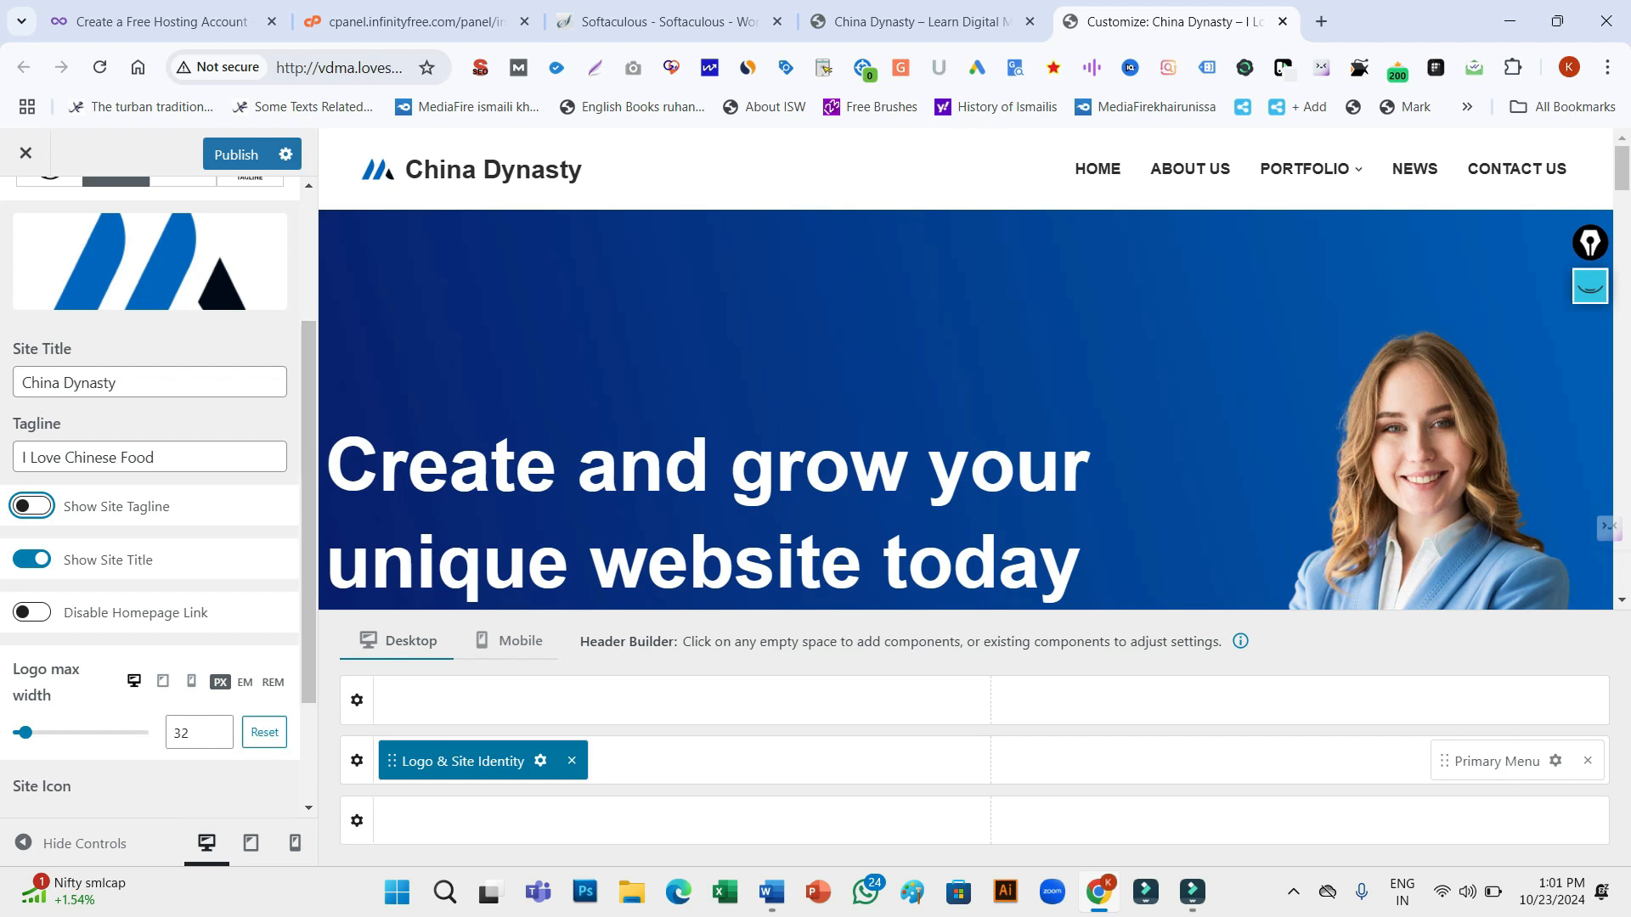
# Disable the homepage link for the site identity and publish the header changes
pyautogui.click(32, 613)
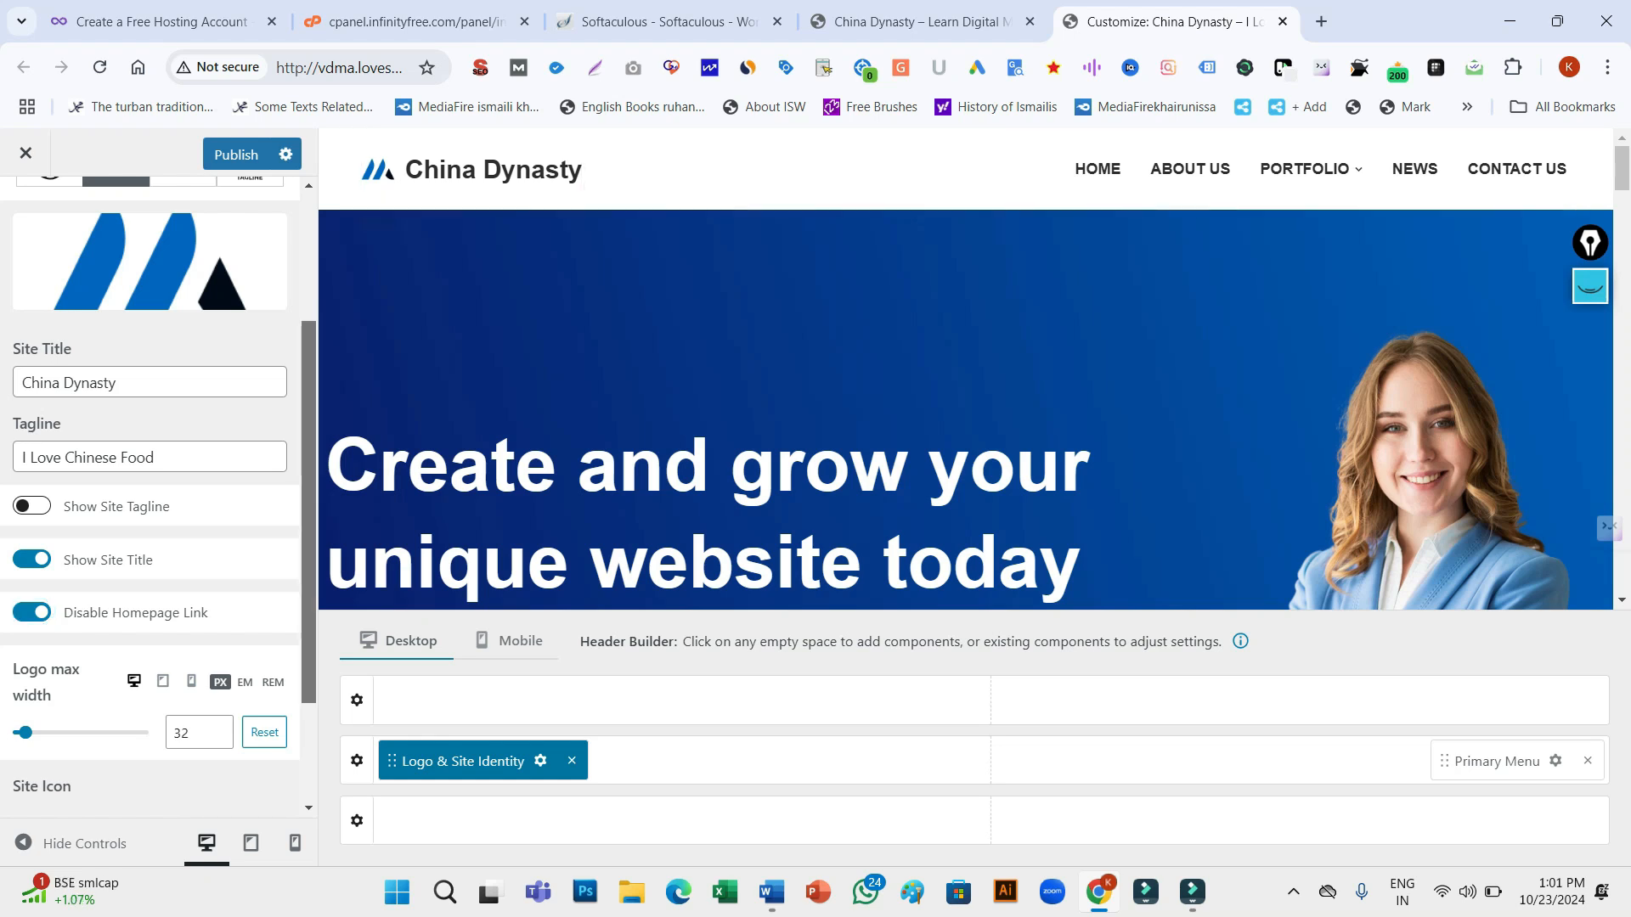
pyautogui.scroll(-2, 153, 497)
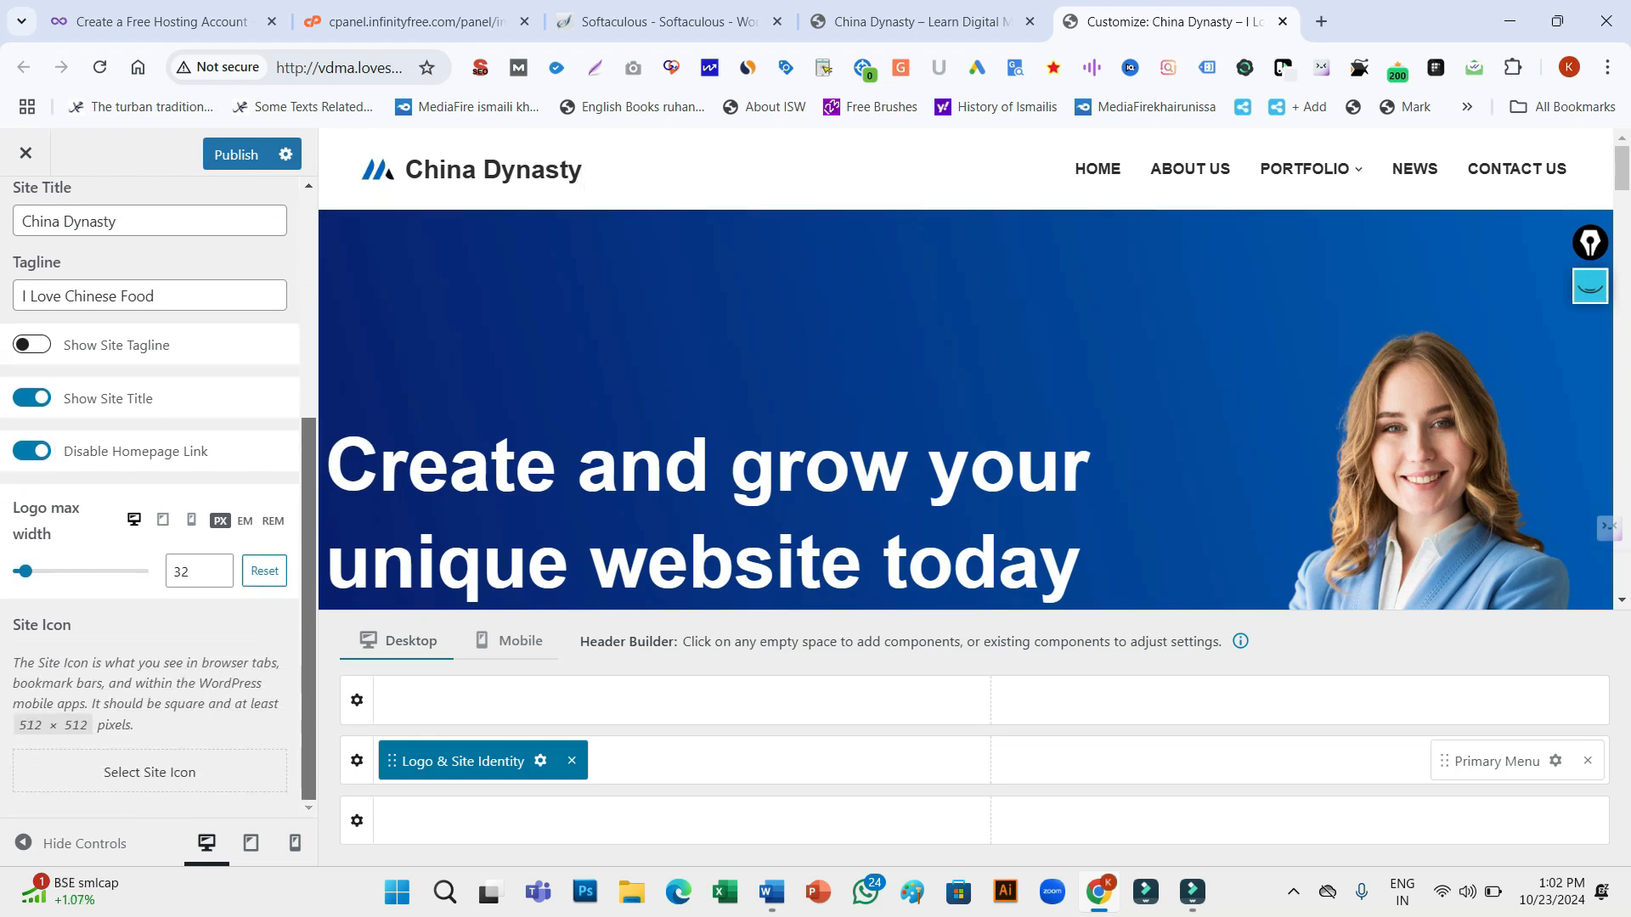
pyautogui.scroll(2, 152, 497)
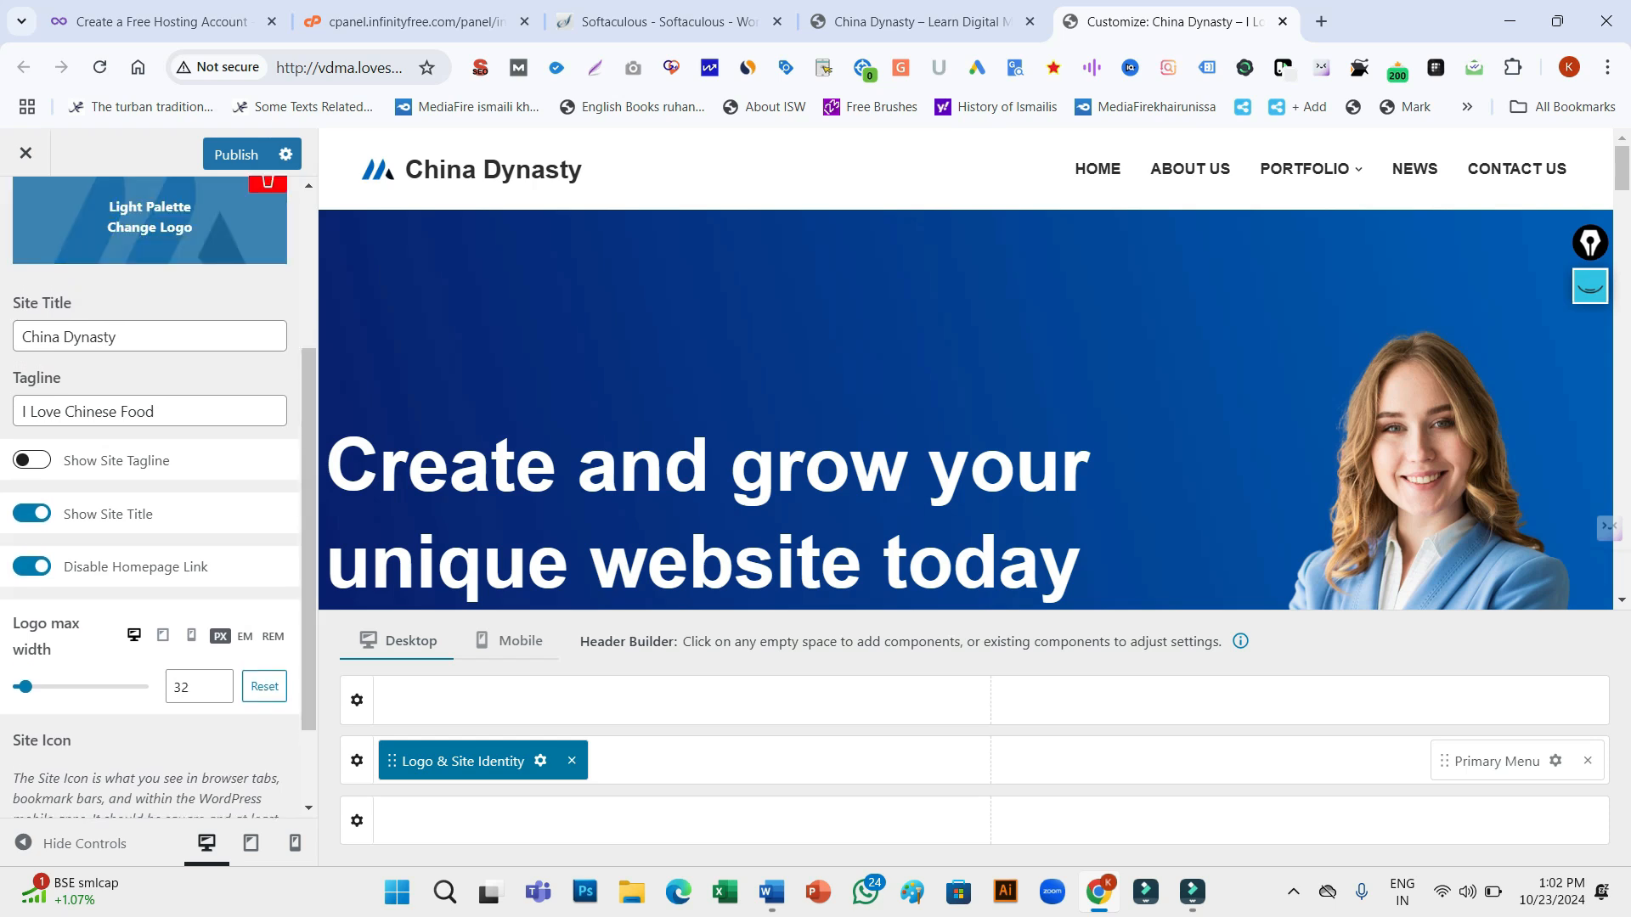
pyautogui.click(236, 155)
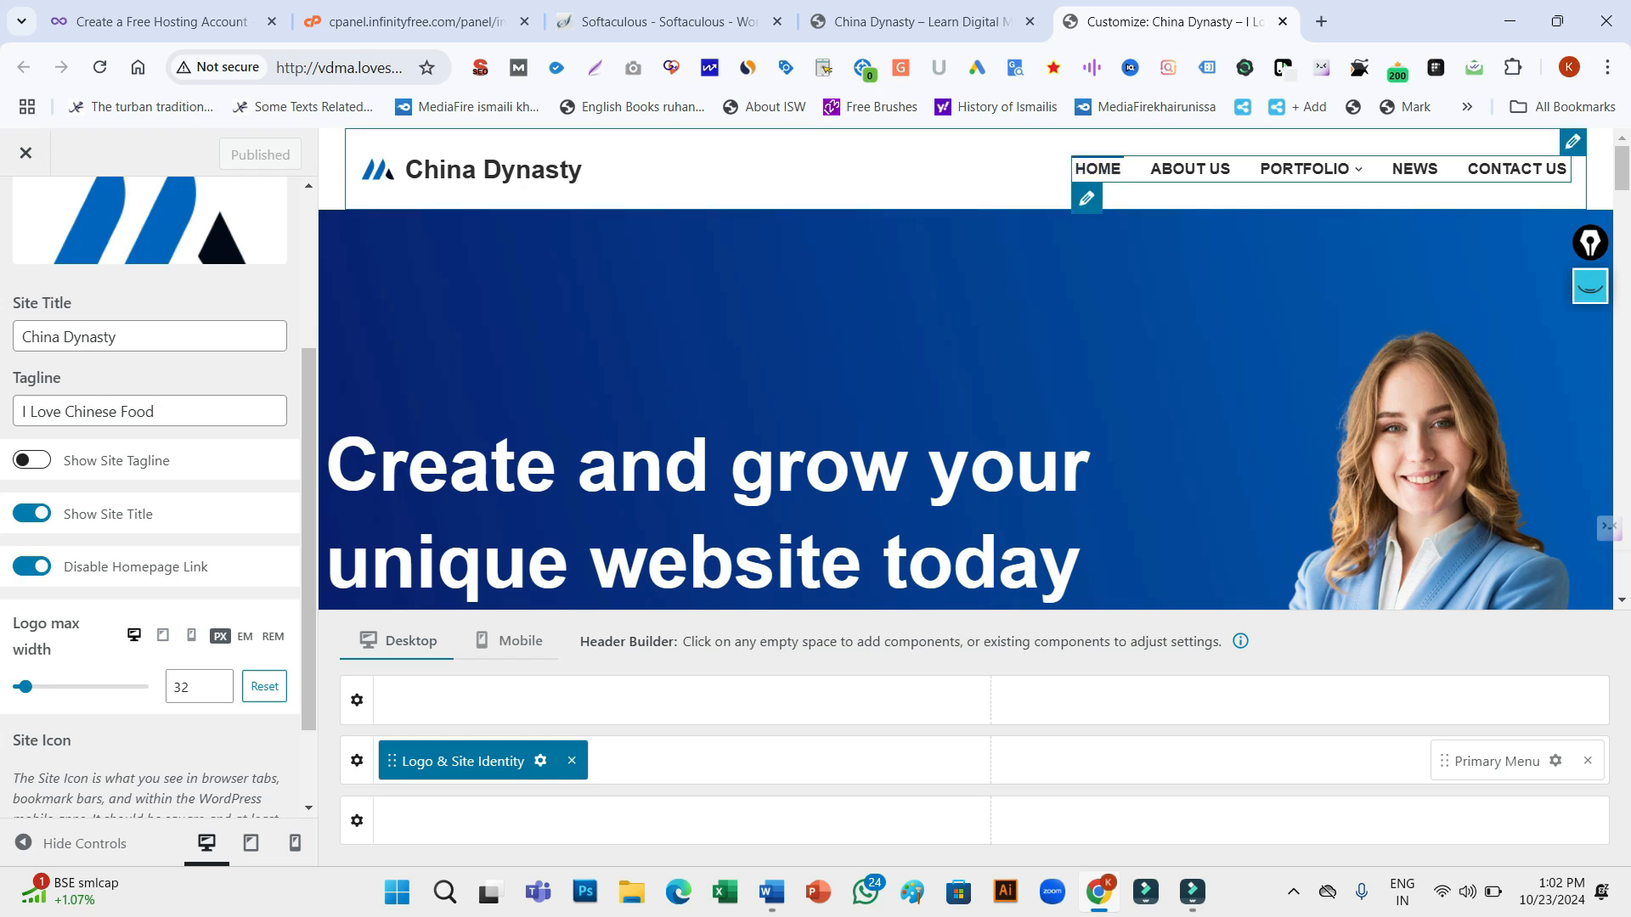
# Open the header's Primary Menu settings and look through its General, Layout and Style options
pyautogui.click(1086, 199)
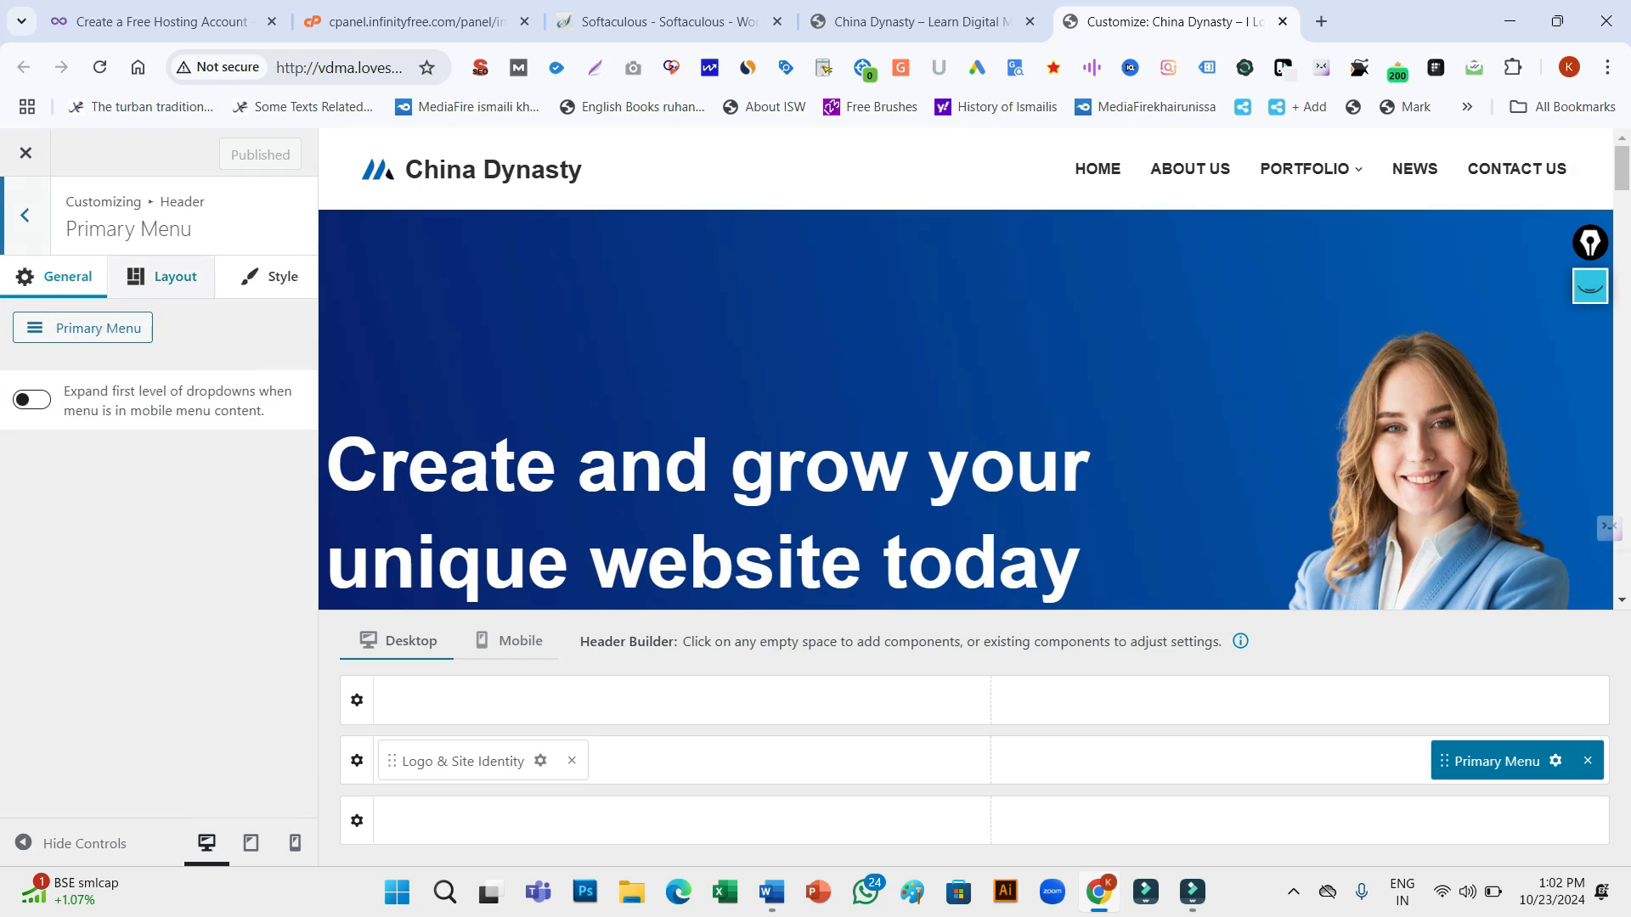
pyautogui.click(163, 277)
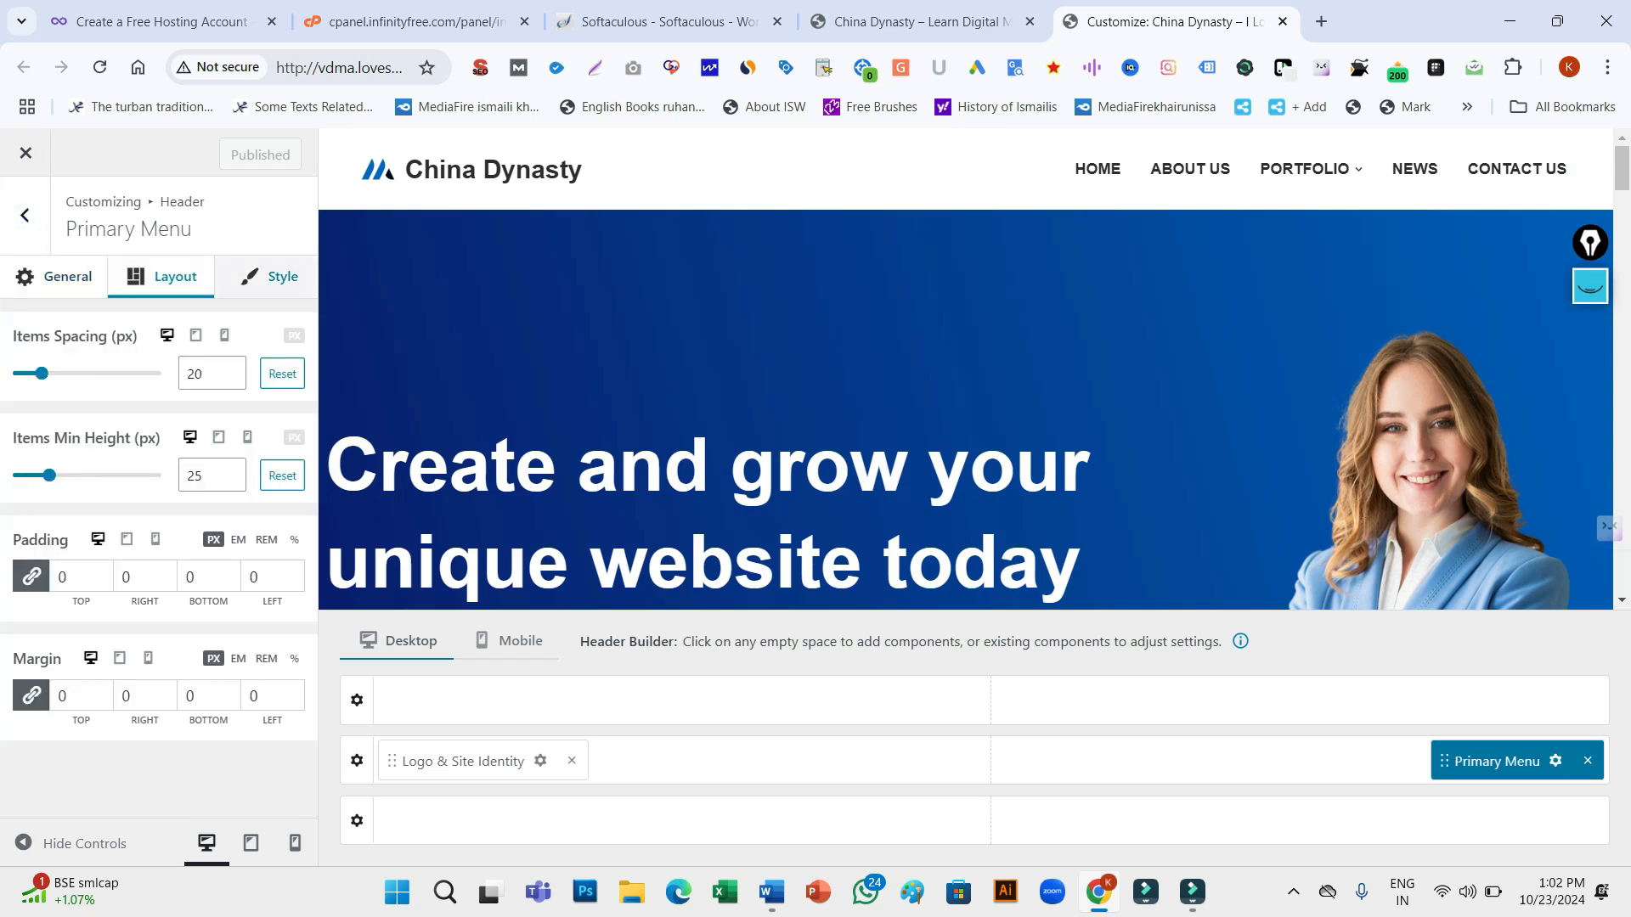
pyautogui.click(270, 276)
pyautogui.click(57, 276)
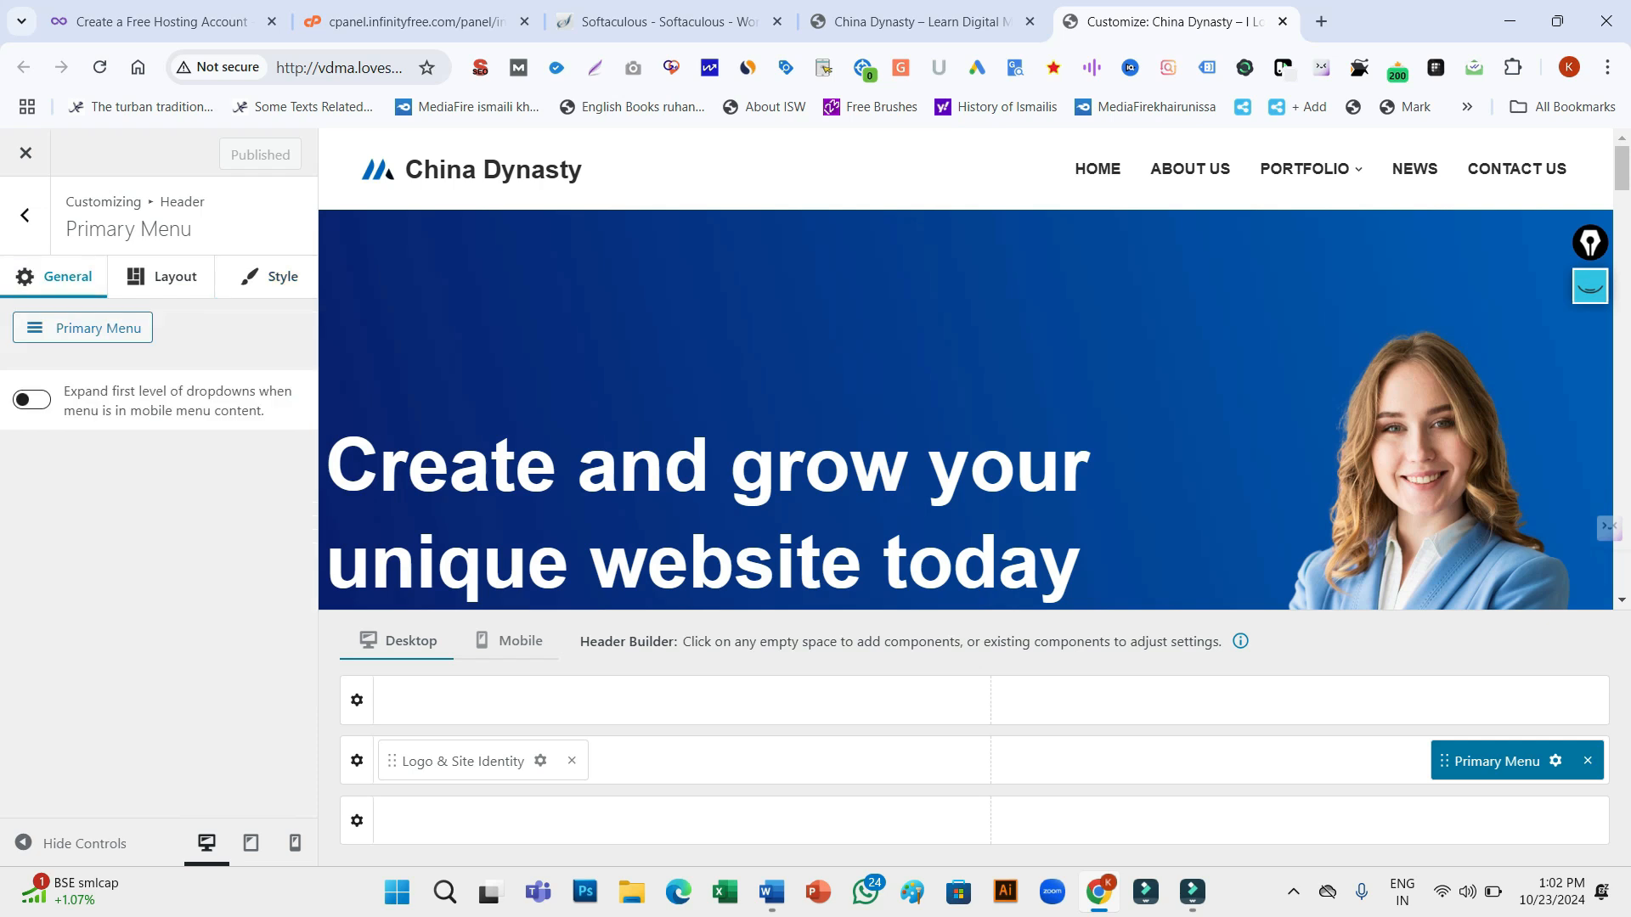
# Set the Primary Menu's linked padding to 5 on all sides, trying percent units and returning to pixels
pyautogui.click(163, 276)
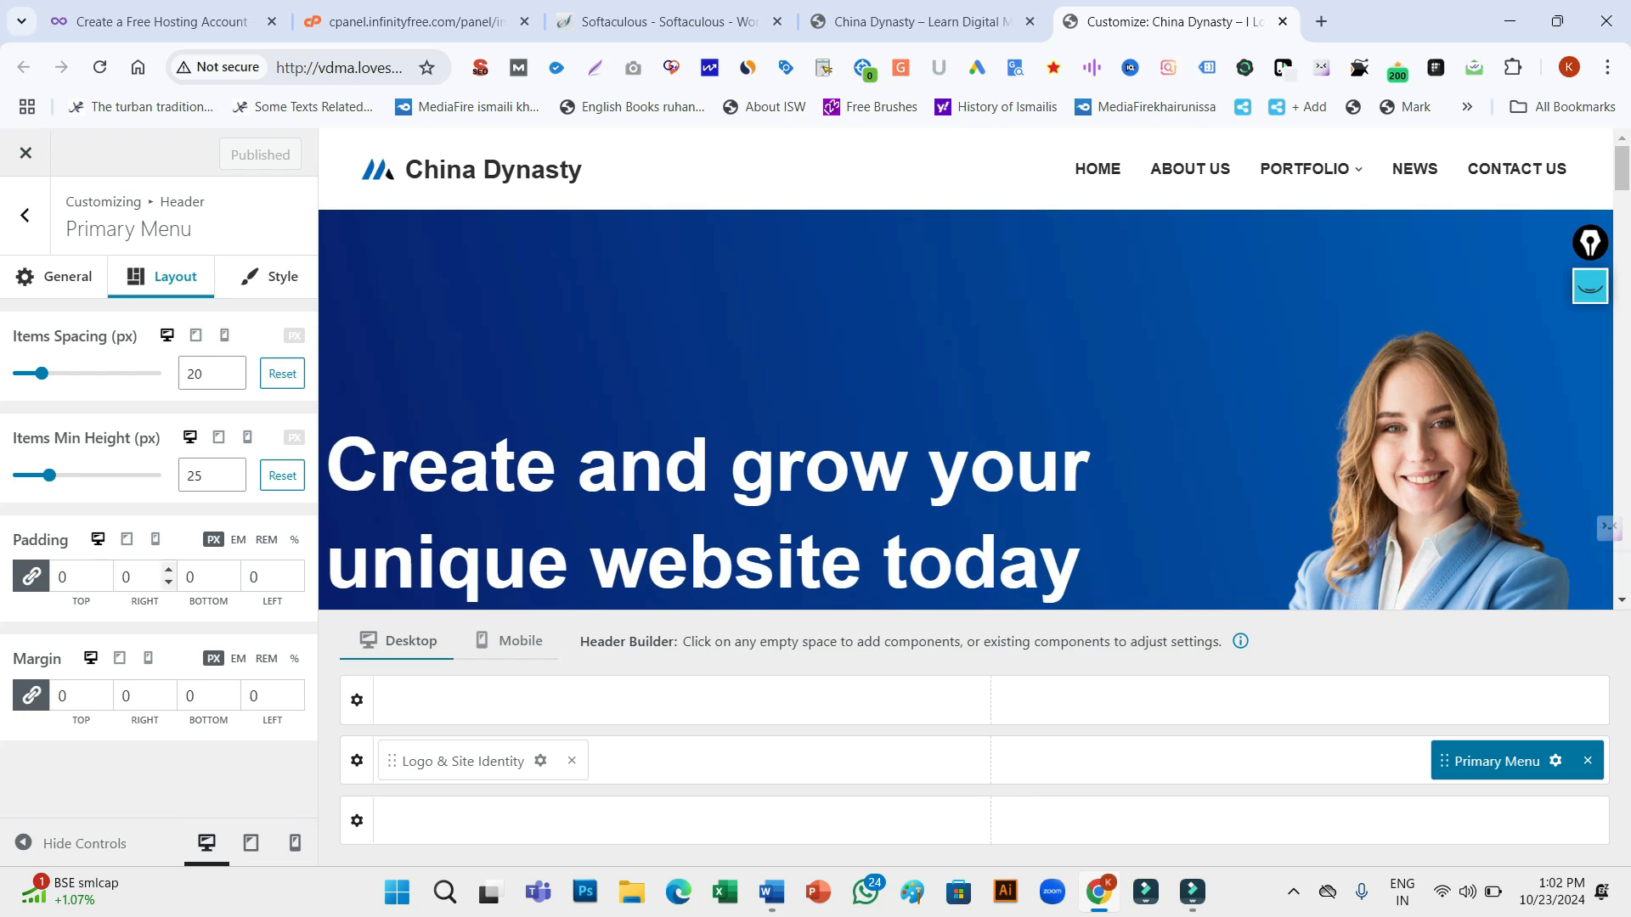
pyautogui.click(168, 570)
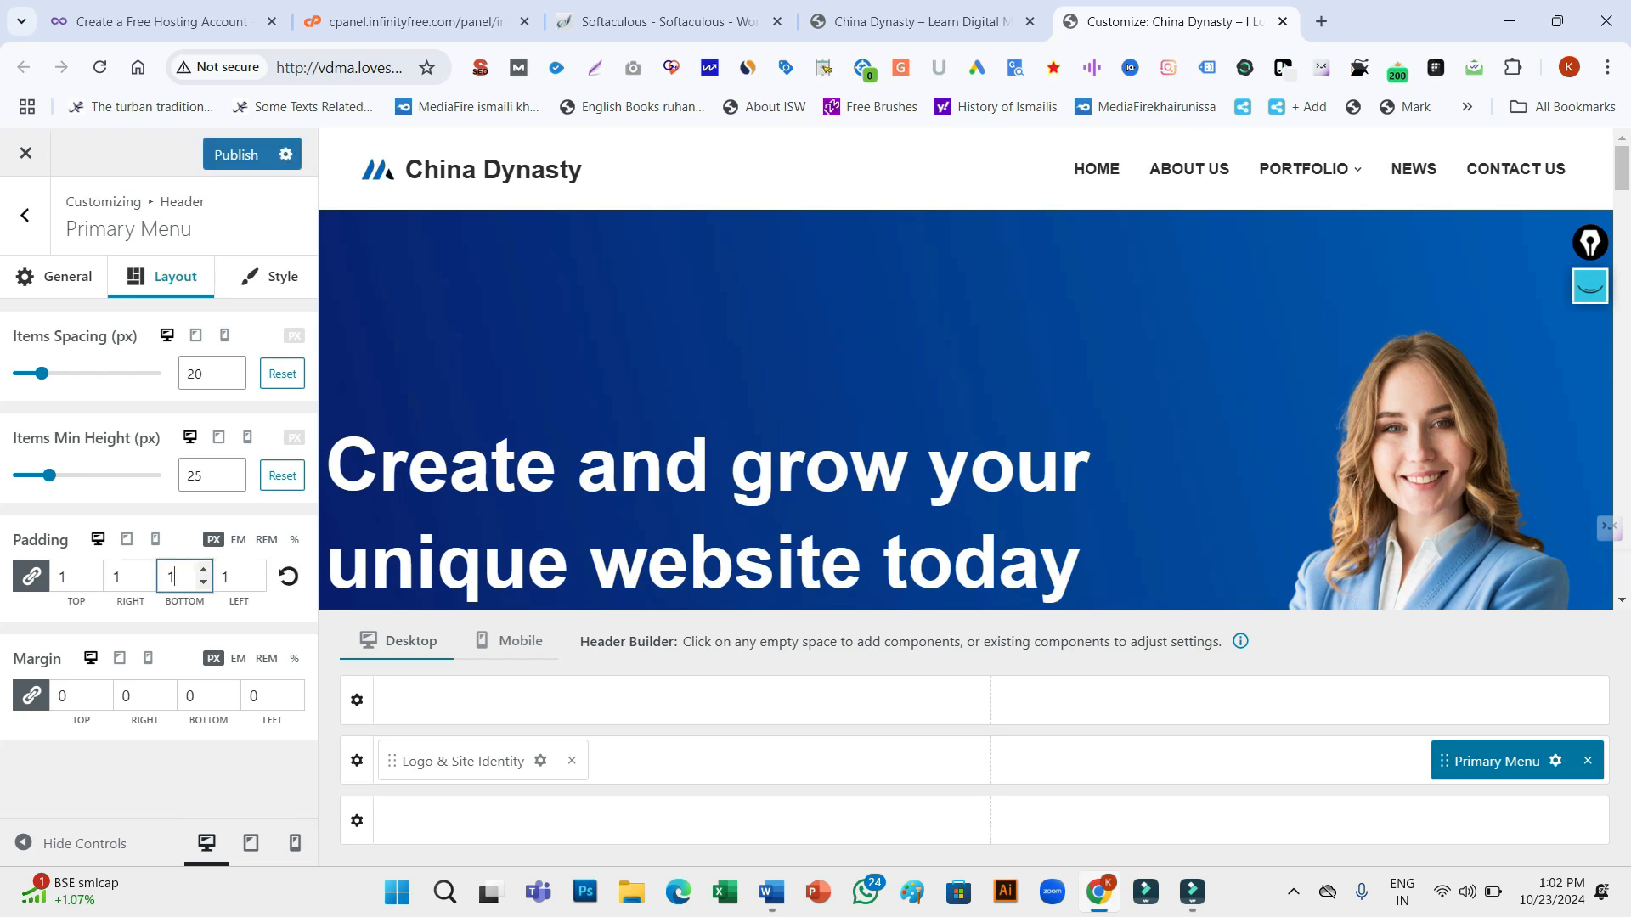
pyautogui.doubleClick(170, 577)
pyautogui.click(258, 568)
pyautogui.doubleClick(257, 569)
pyautogui.doubleClick(257, 568)
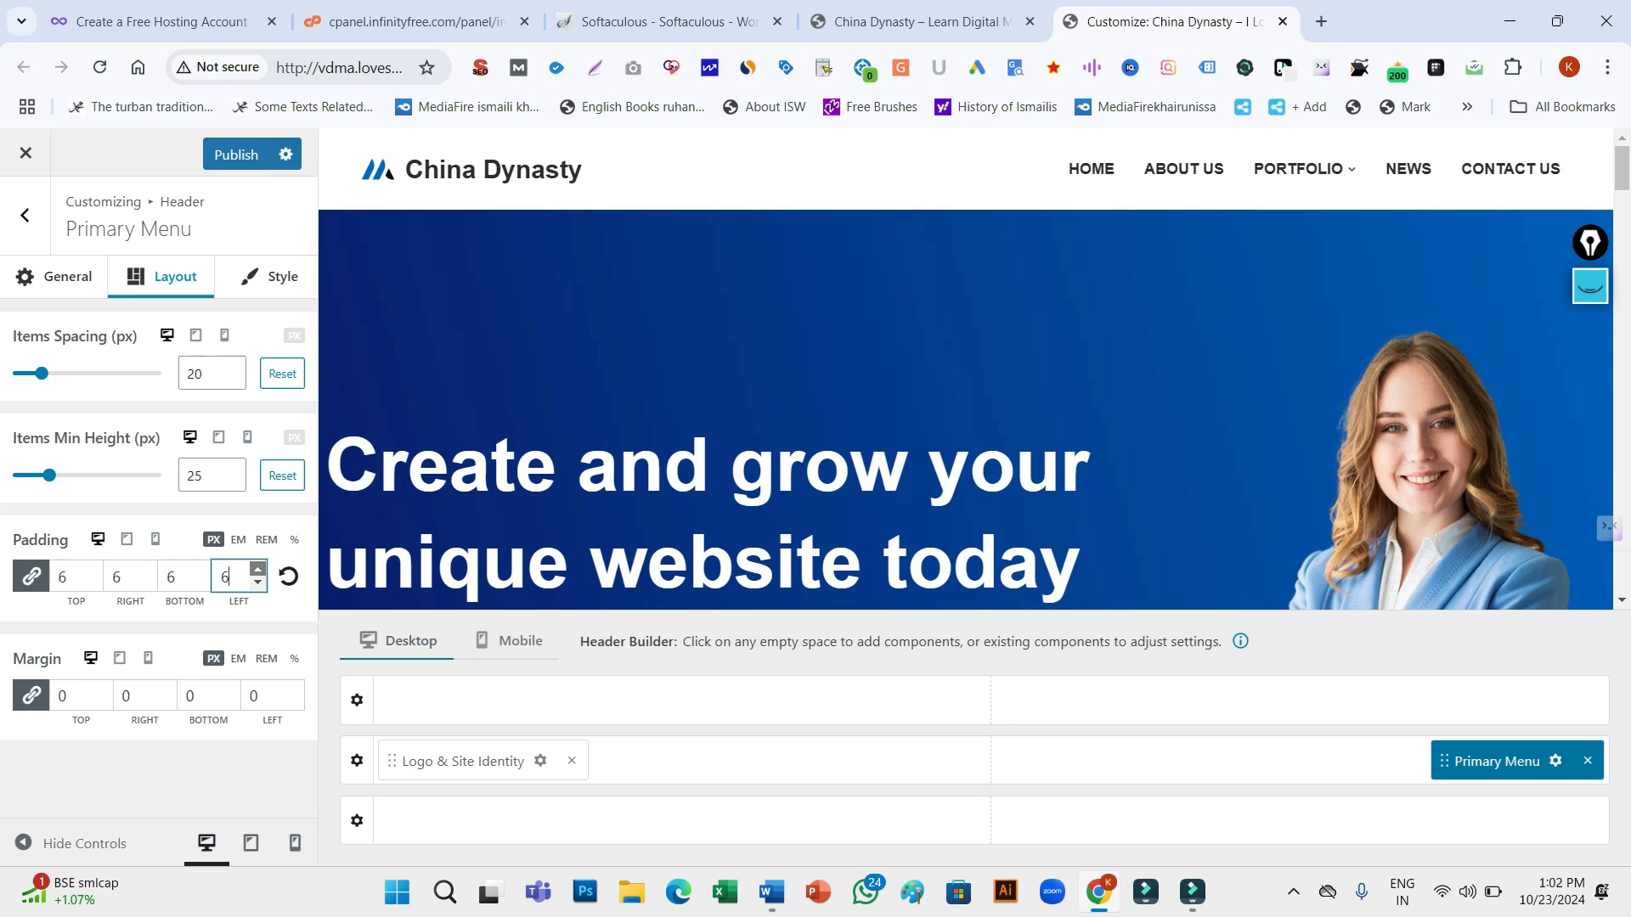
pyautogui.click(257, 569)
pyautogui.click(257, 568)
pyautogui.click(257, 569)
pyautogui.click(258, 568)
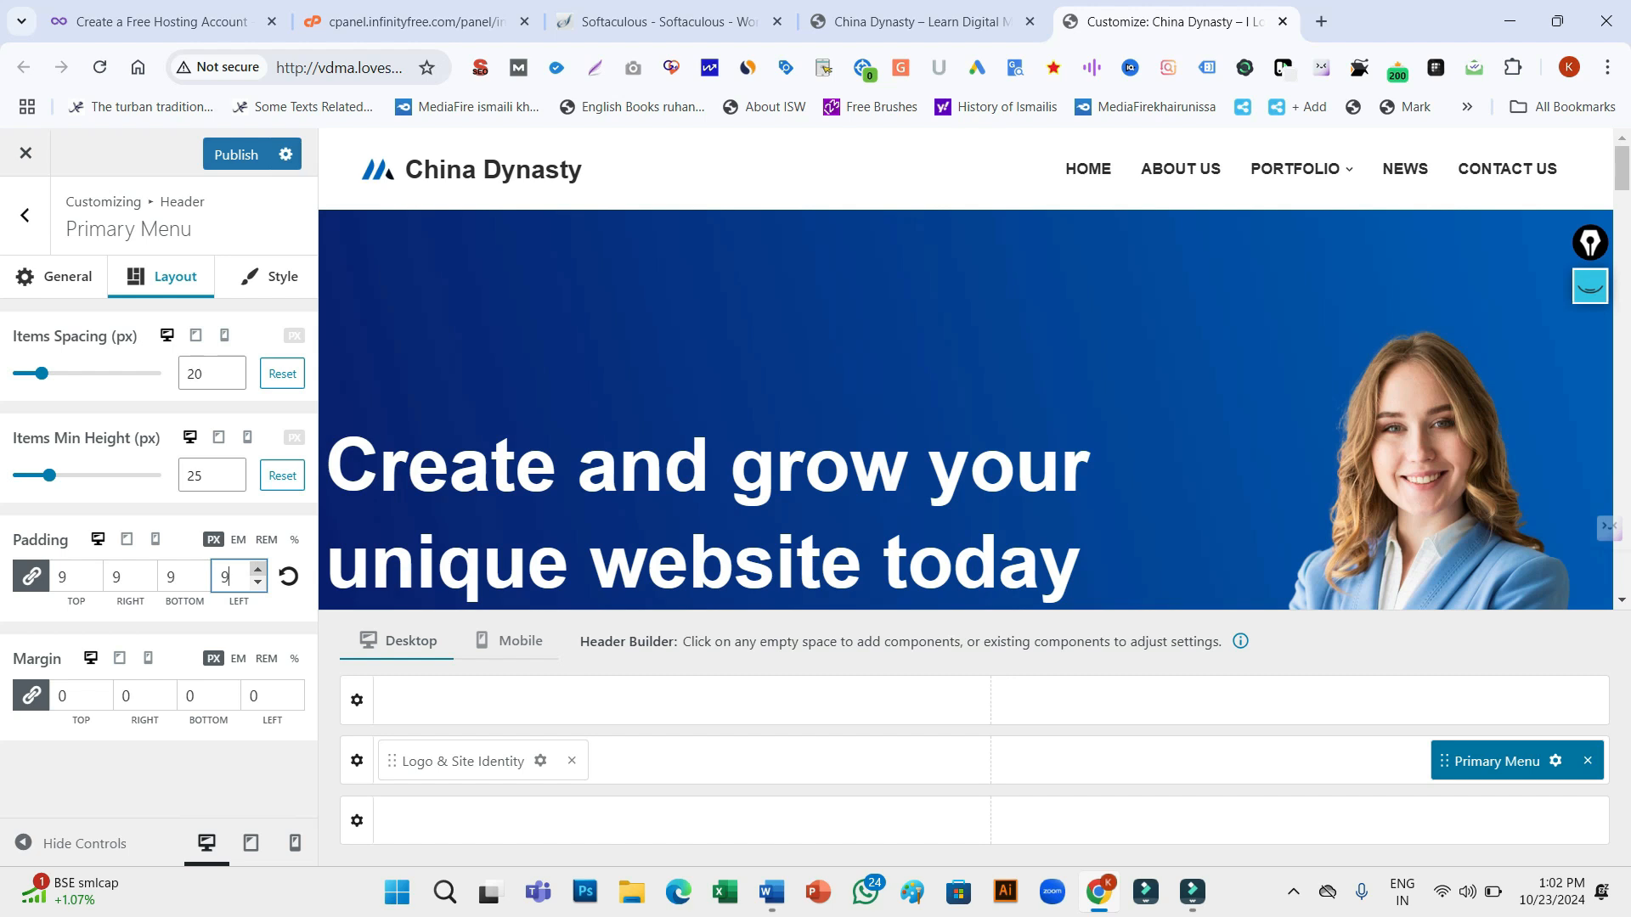
pyautogui.moveTo(258, 568); pyautogui.dragTo(258, 583)
pyautogui.click(258, 583)
pyautogui.click(258, 583)
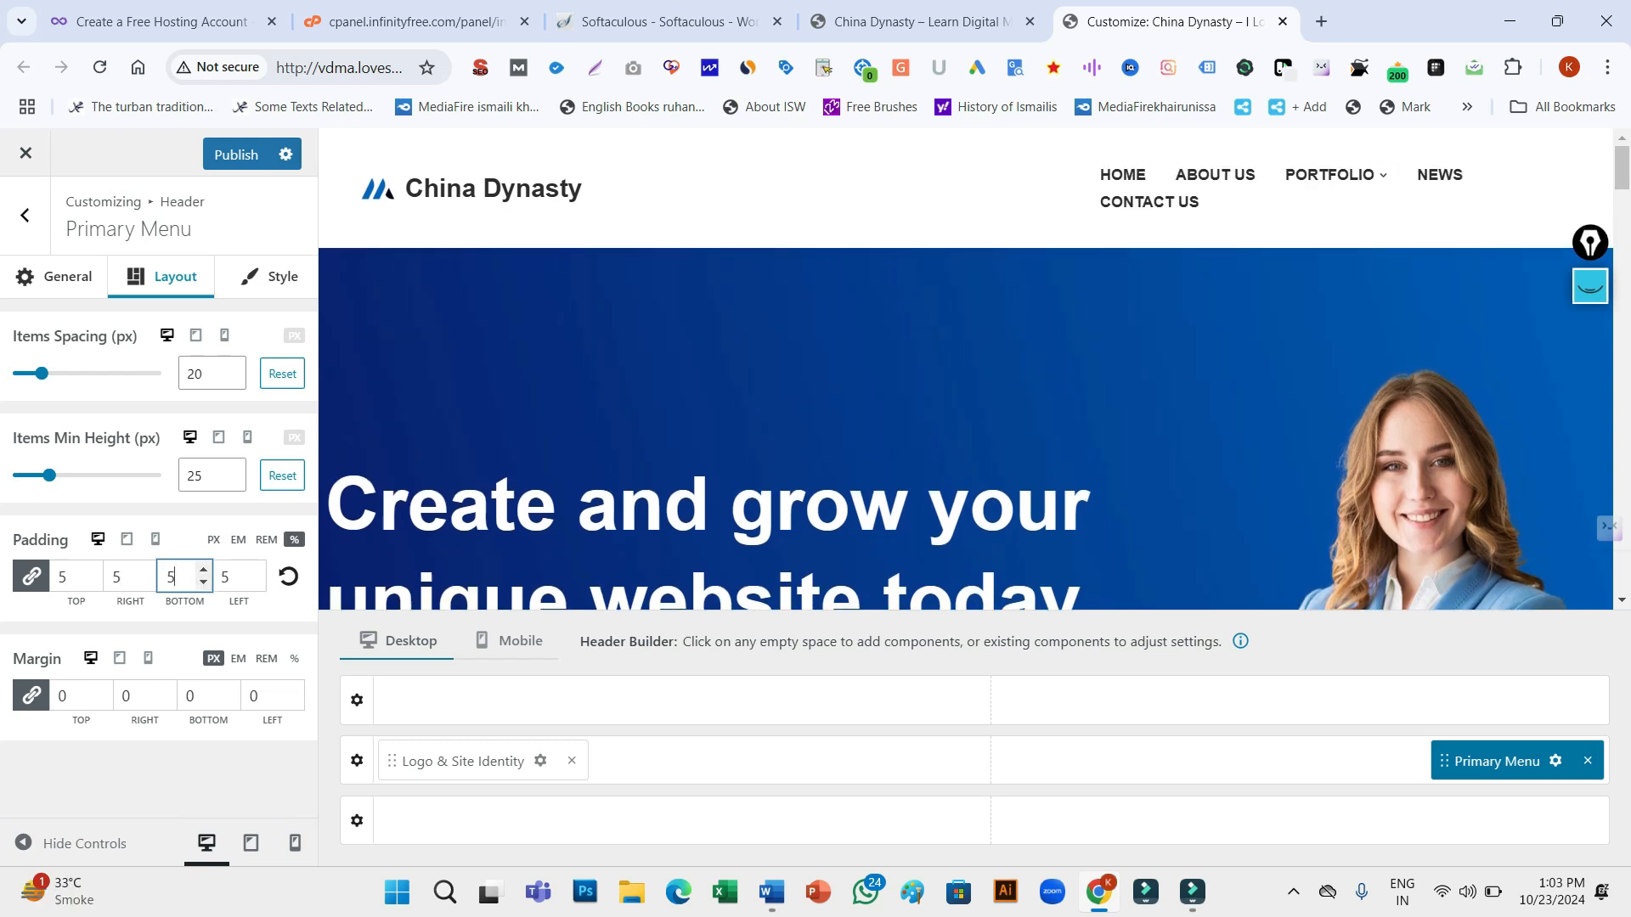
pyautogui.click(213, 539)
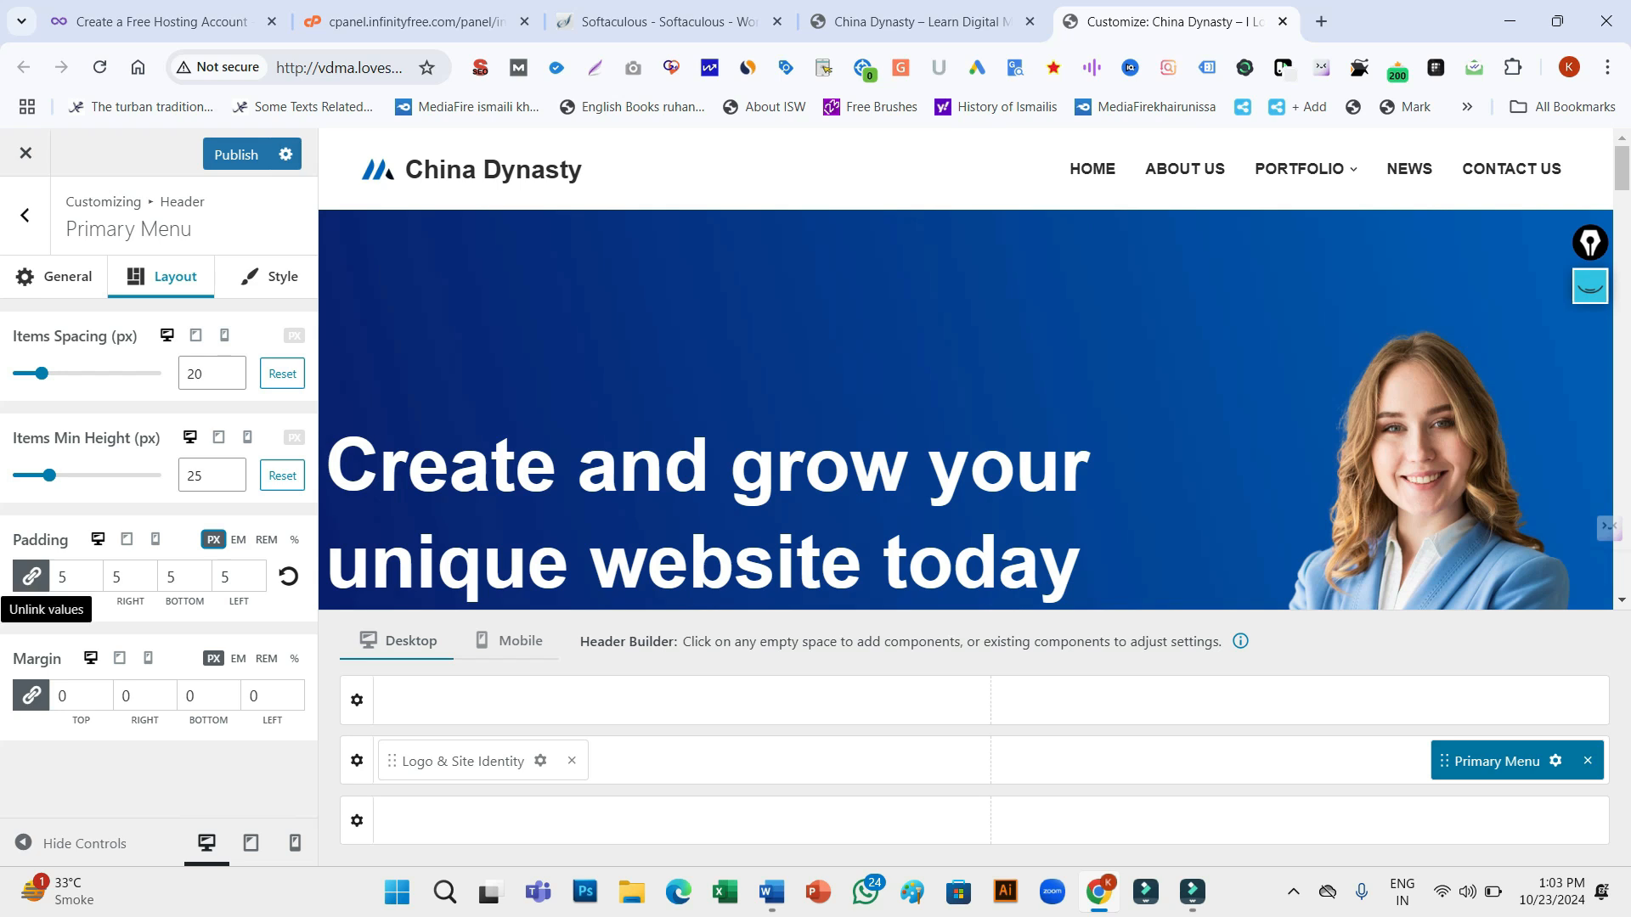
# Unlink the Primary Menu's padding values and set the right padding to 59 px
pyautogui.click(31, 577)
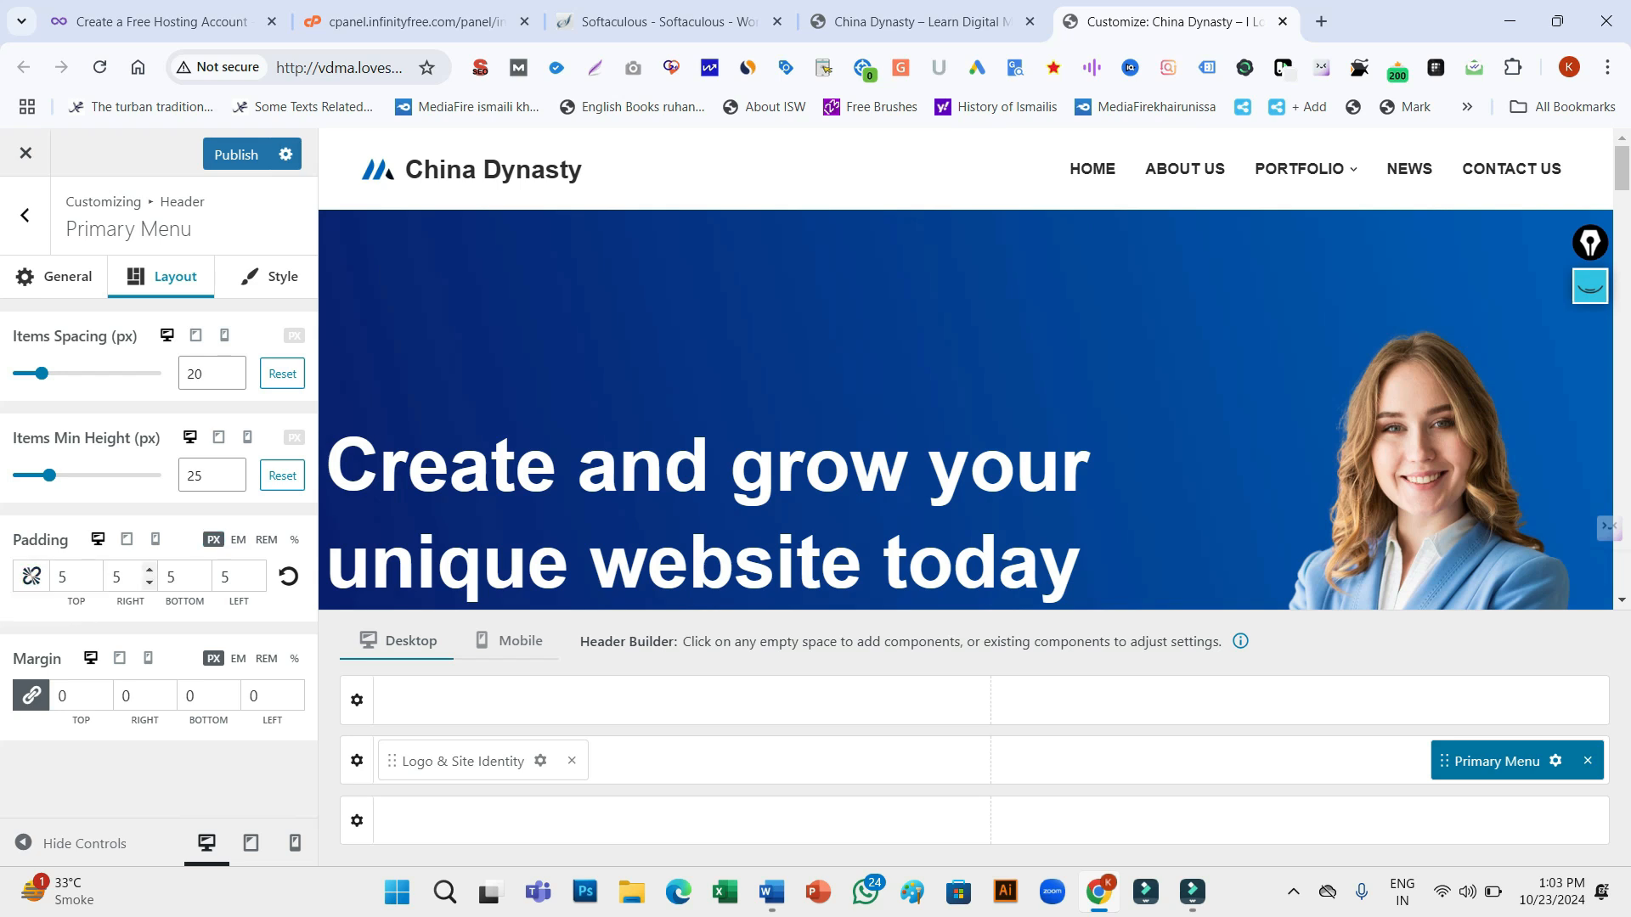
pyautogui.click(150, 570)
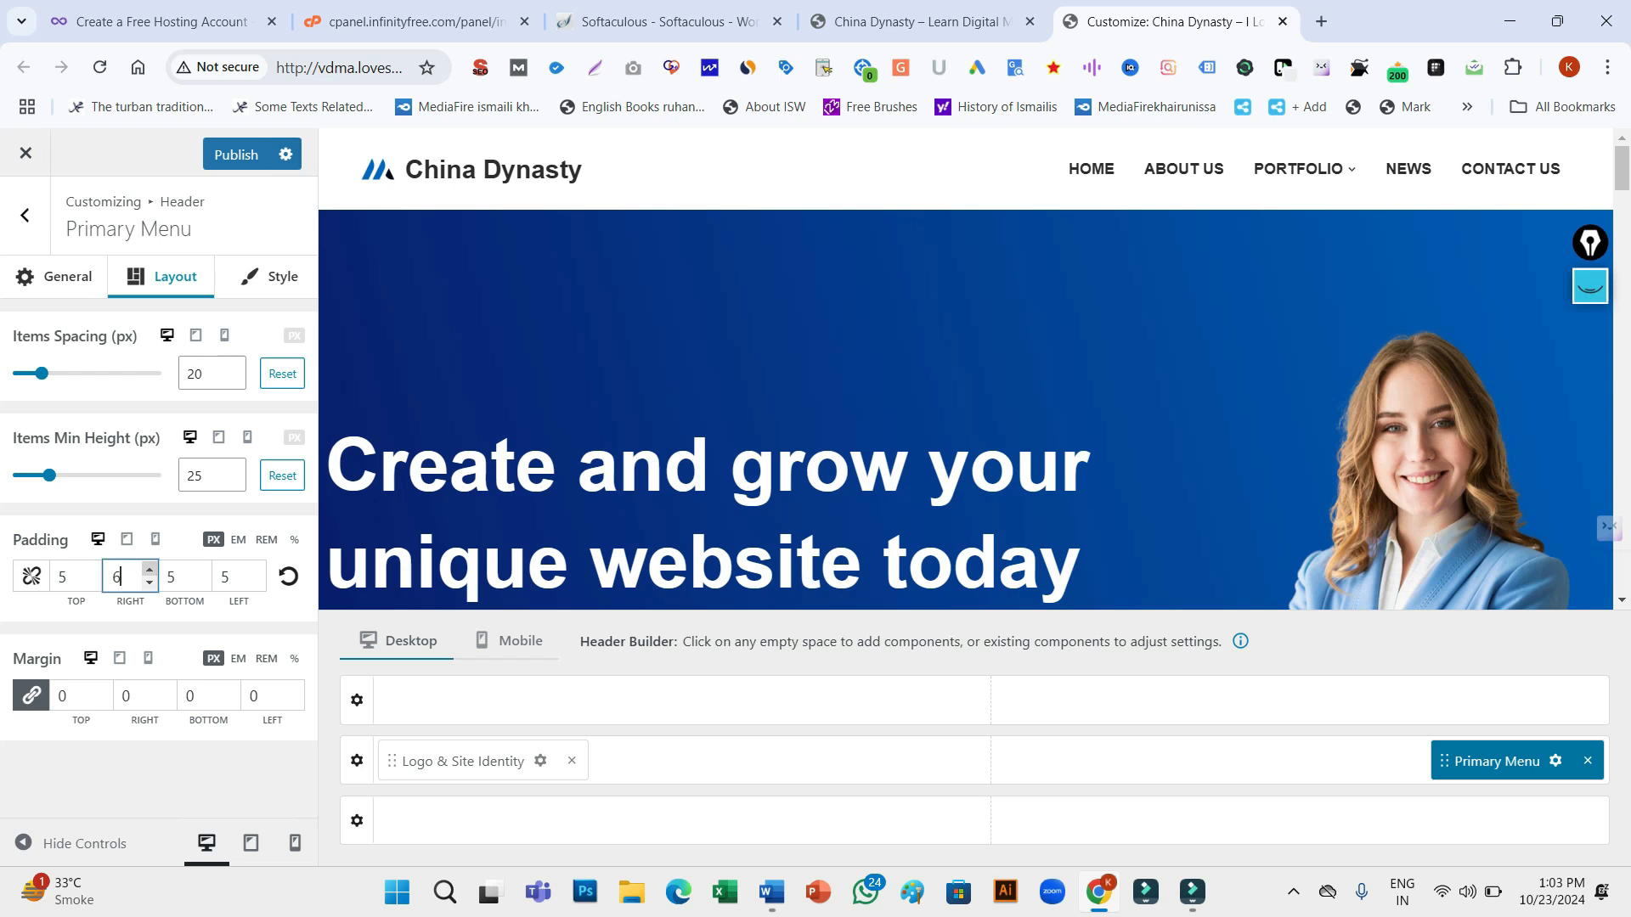
pyautogui.click(150, 570)
pyautogui.click(150, 570)
pyautogui.click(150, 570)
pyautogui.moveTo(150, 570); pyautogui.dragTo(150, 570)
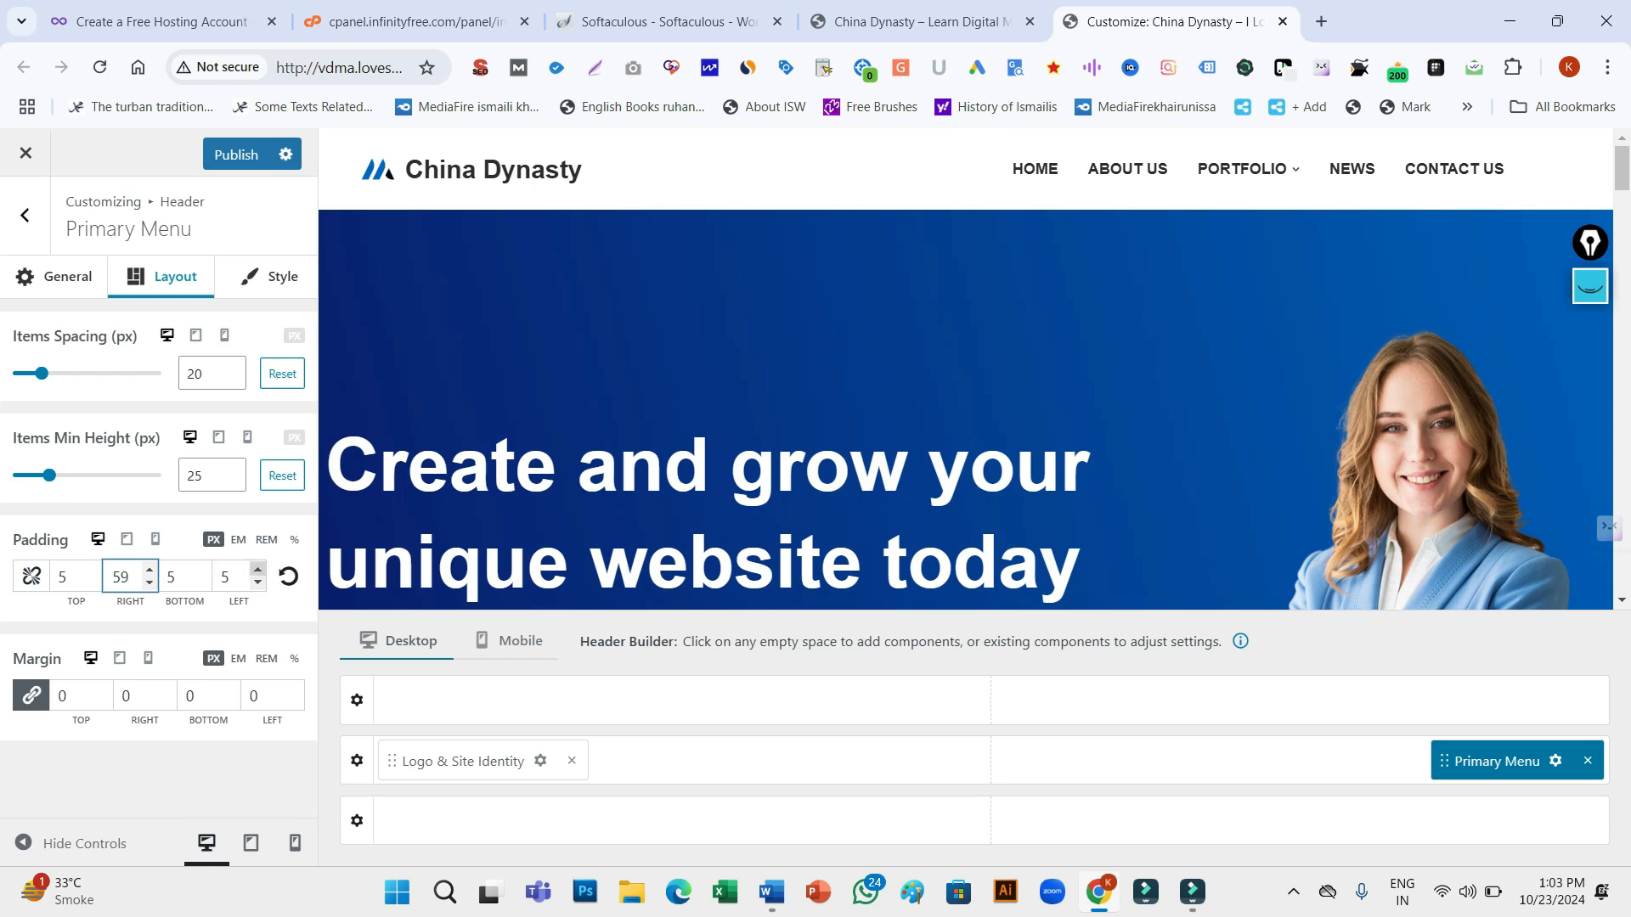
# Set the Primary Menu's left padding to 46 px and its bottom padding to 1 px
pyautogui.moveTo(257, 570); pyautogui.dragTo(258, 570)
pyautogui.click(257, 570)
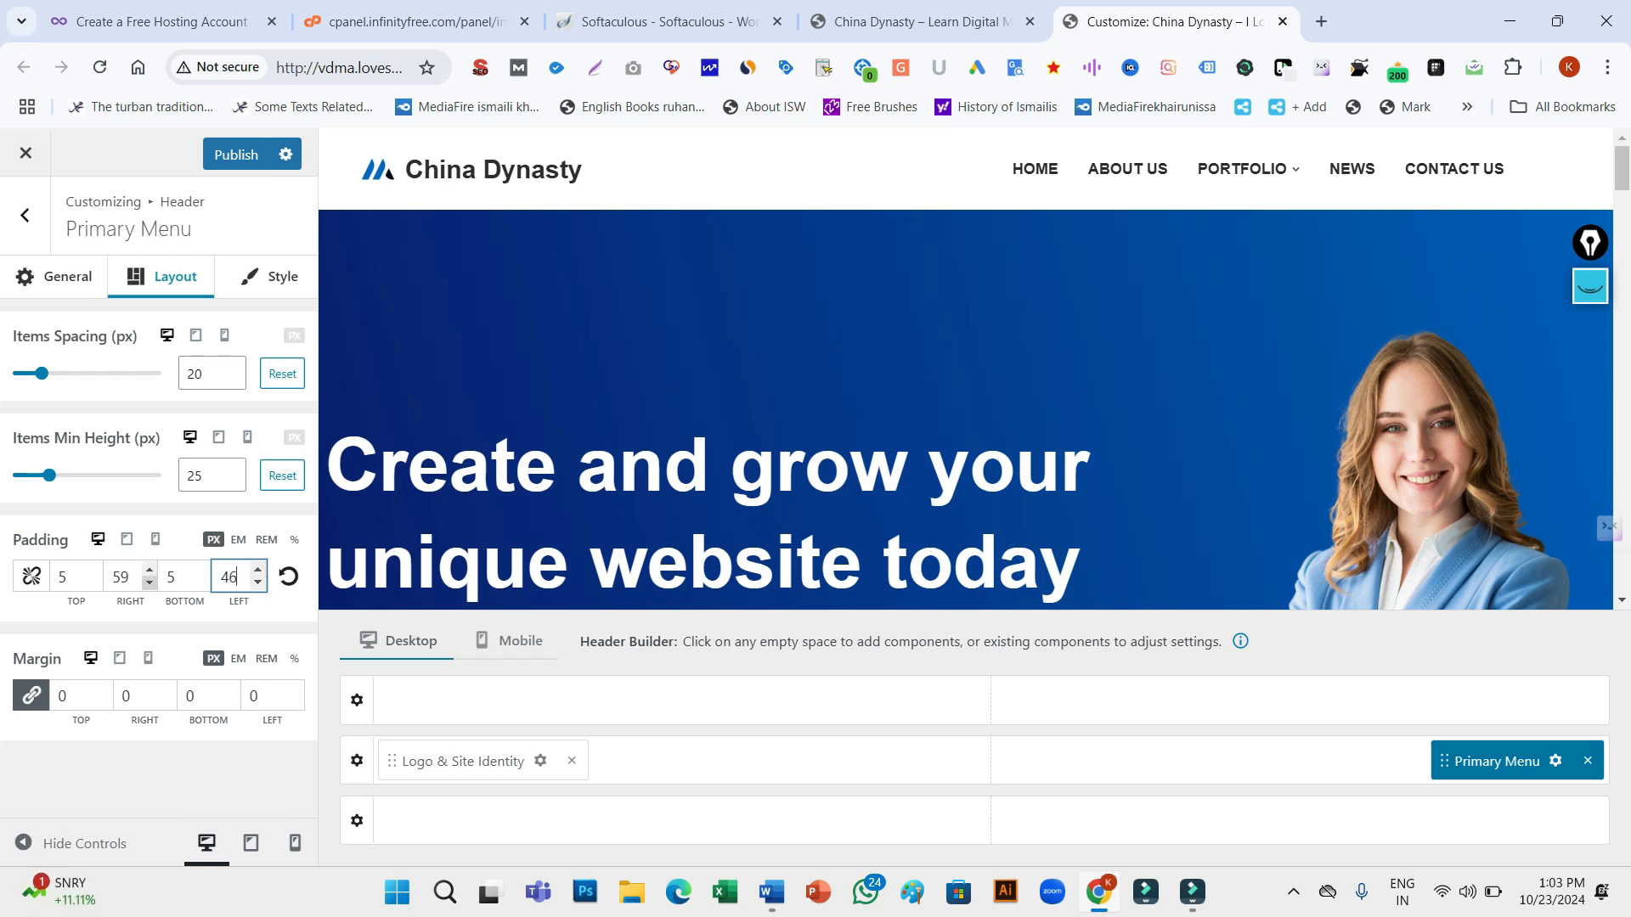
pyautogui.click(203, 583)
pyautogui.click(203, 583)
pyautogui.click(203, 583)
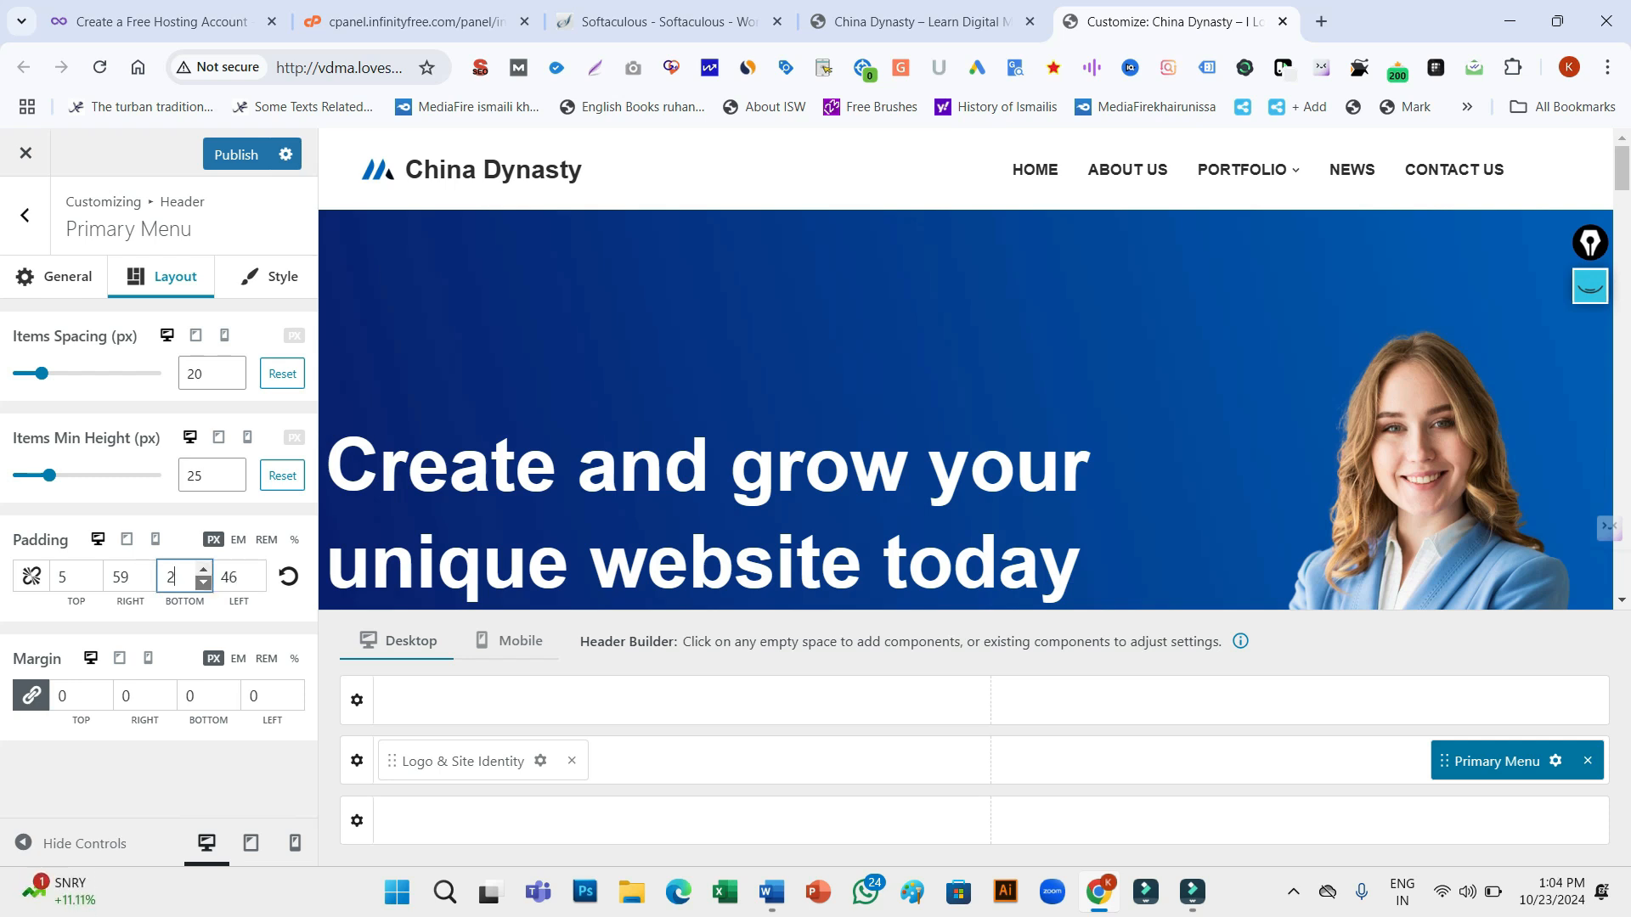
pyautogui.click(203, 582)
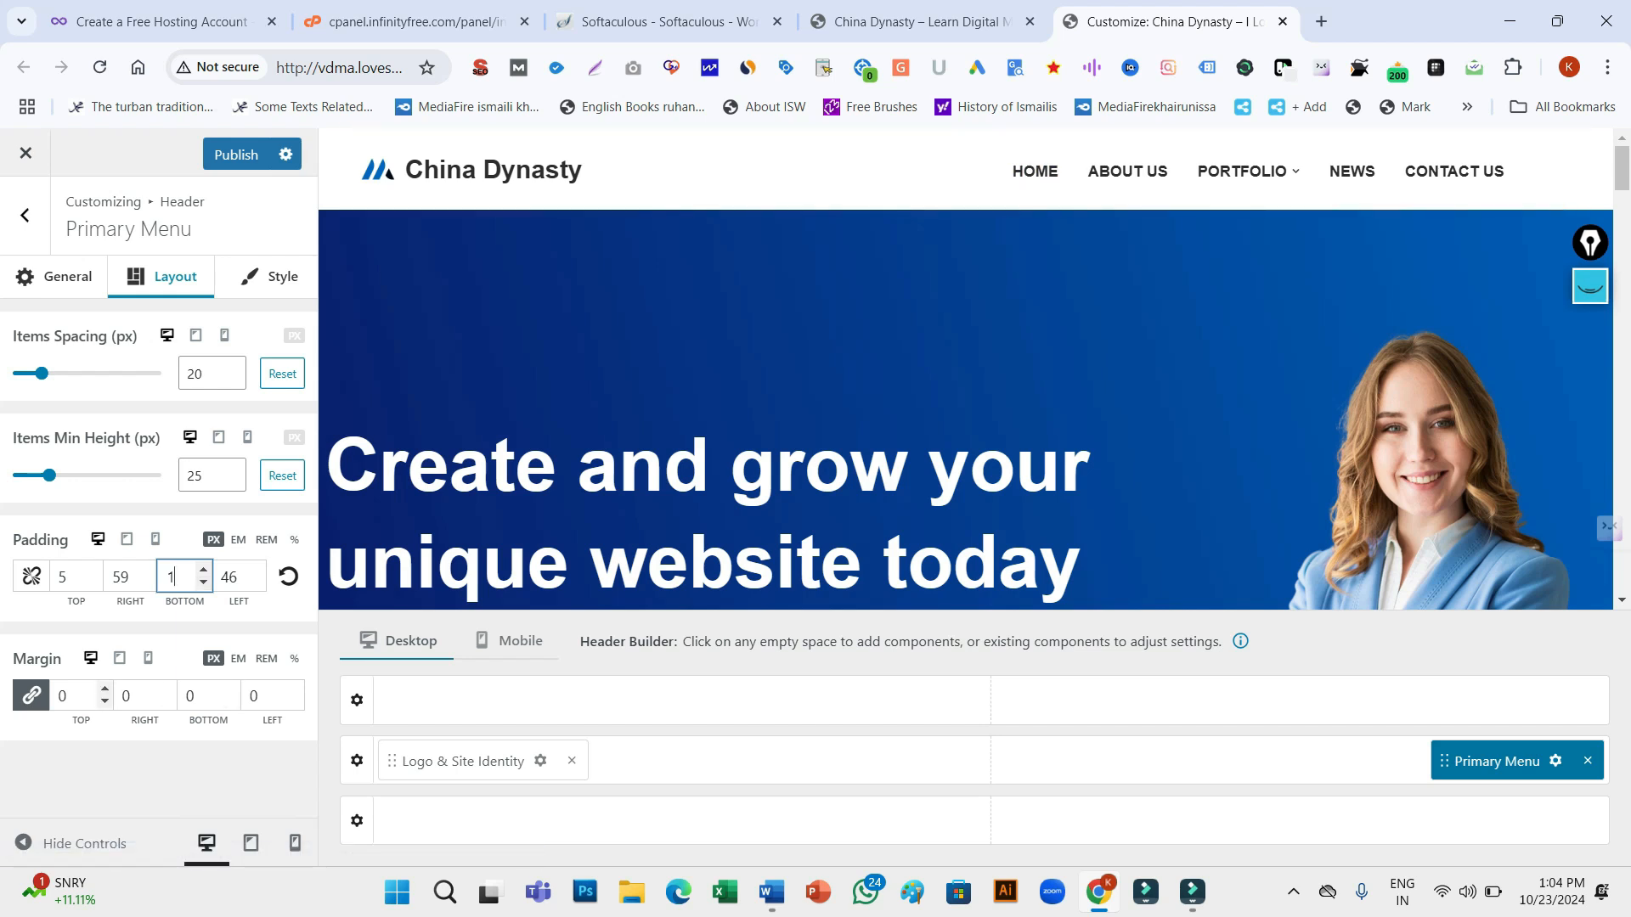
# Unlink the Primary Menu's margin values and set the bottom margin to -2 px
pyautogui.click(103, 773)
pyautogui.click(32, 696)
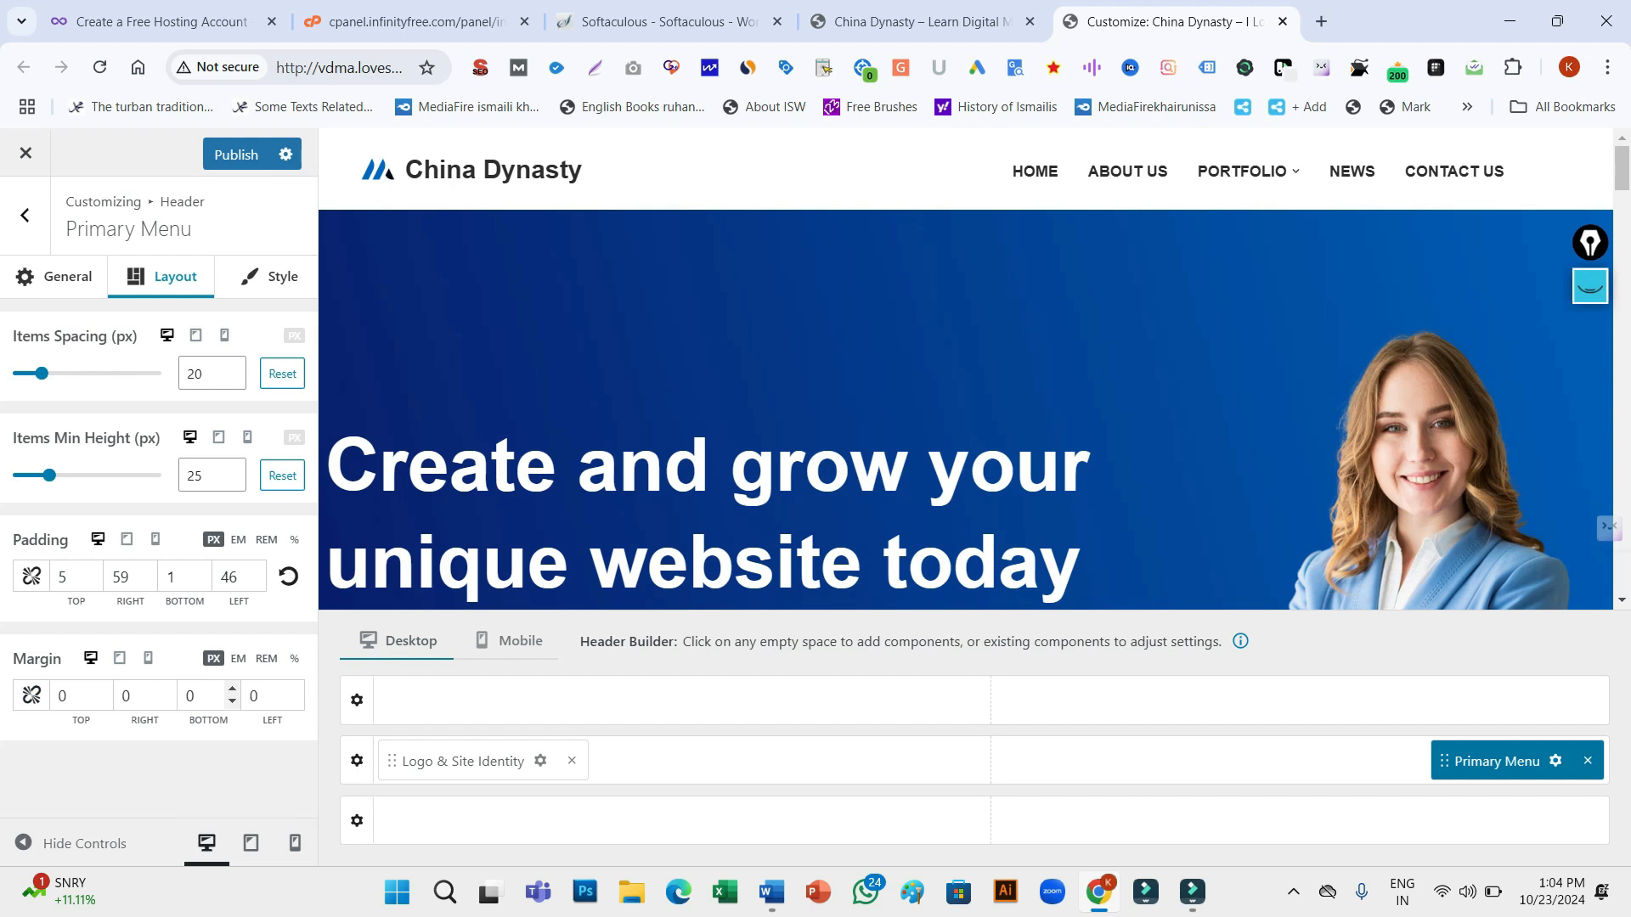
pyautogui.click(232, 690)
pyautogui.click(232, 690)
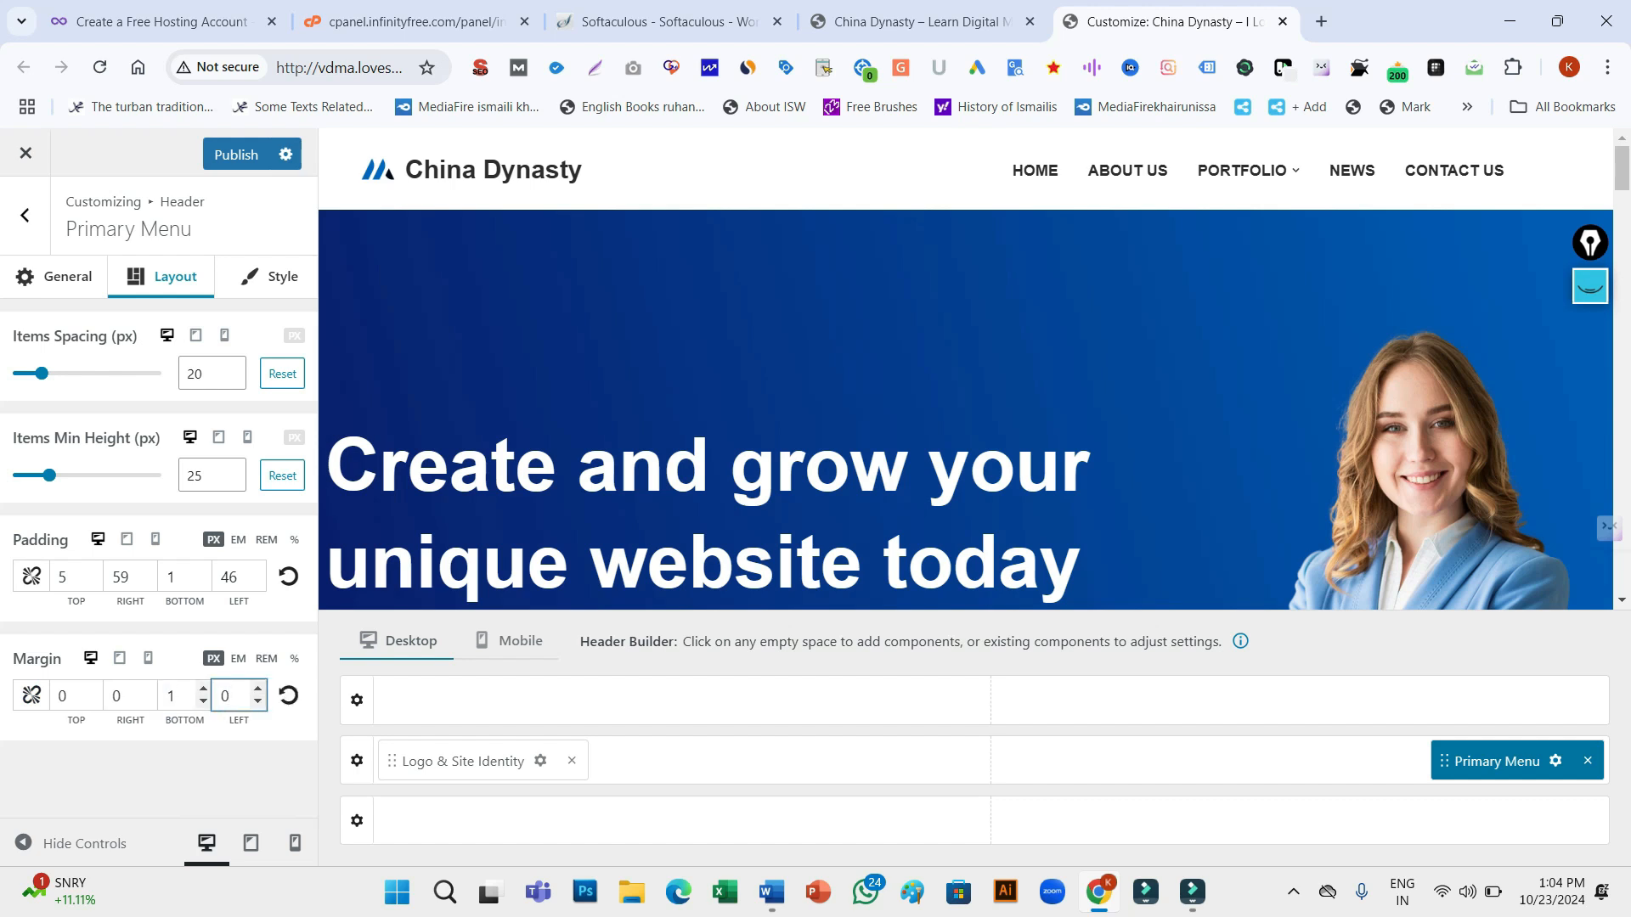
pyautogui.click(203, 701)
pyautogui.click(203, 701)
pyautogui.click(203, 701)
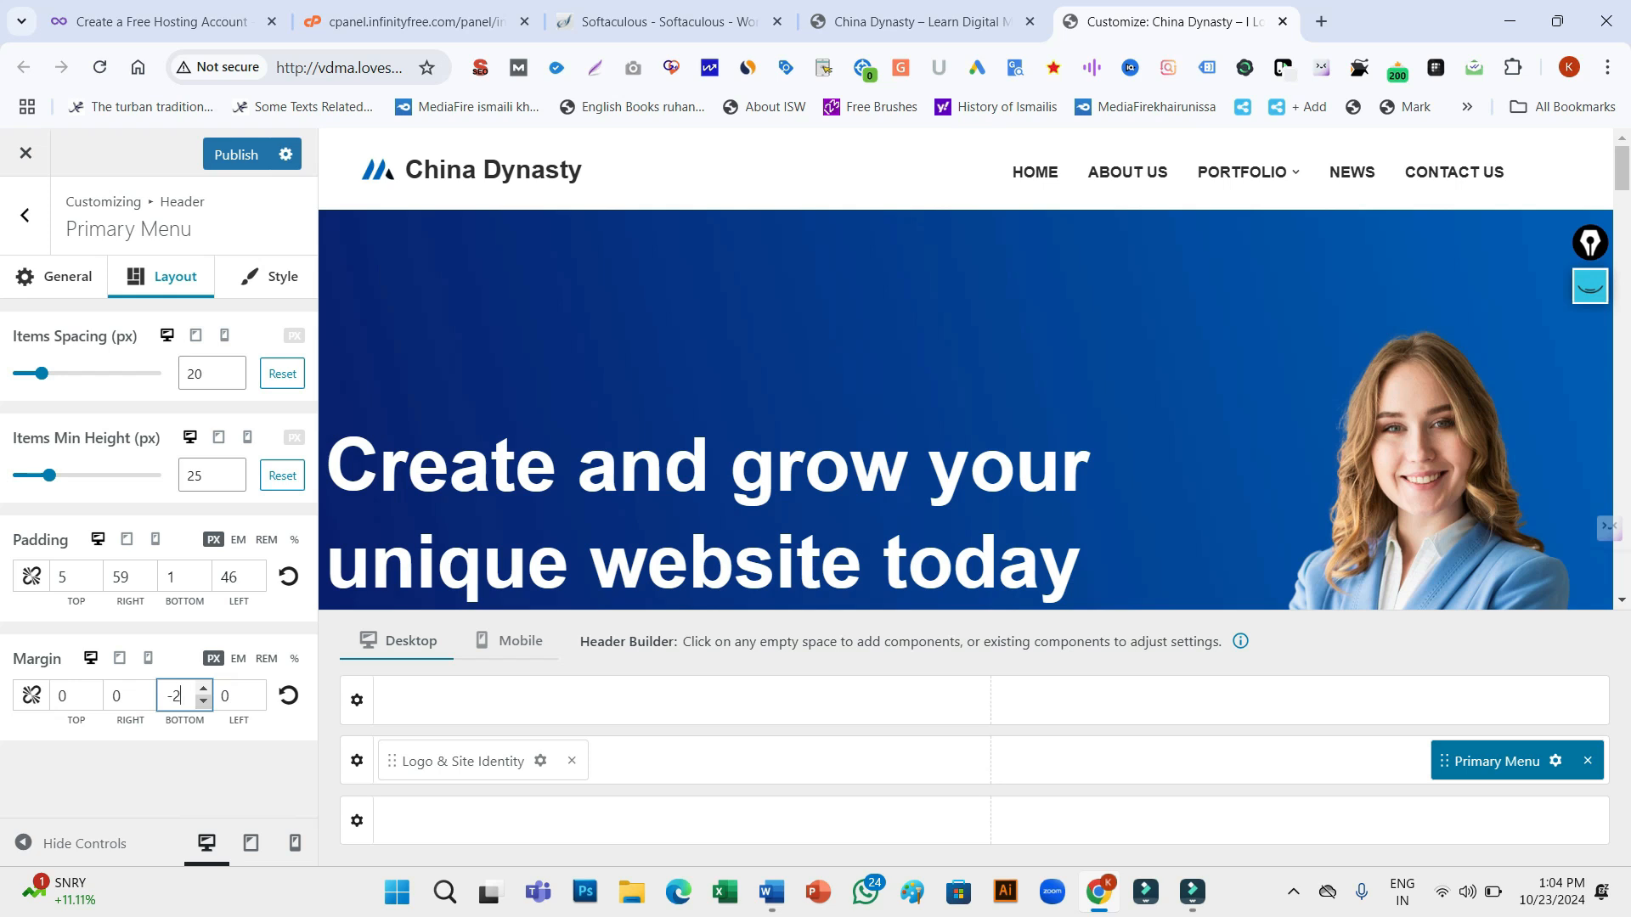
# Set the Primary Menu's items color to red and its active item color to dark red
pyautogui.click(270, 276)
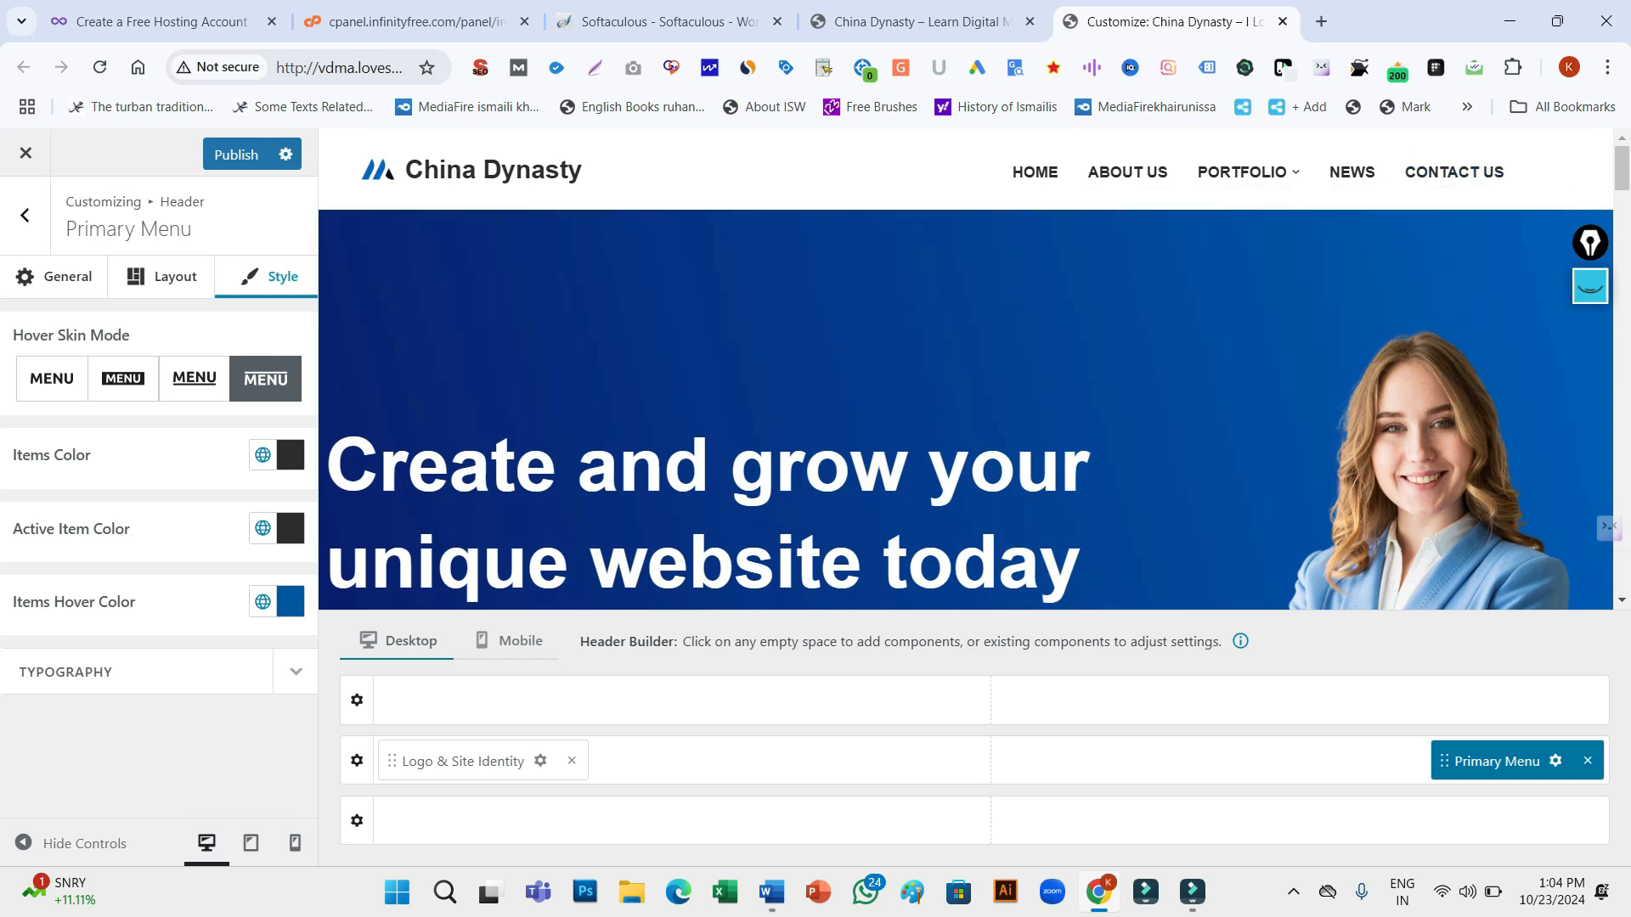
pyautogui.click(291, 456)
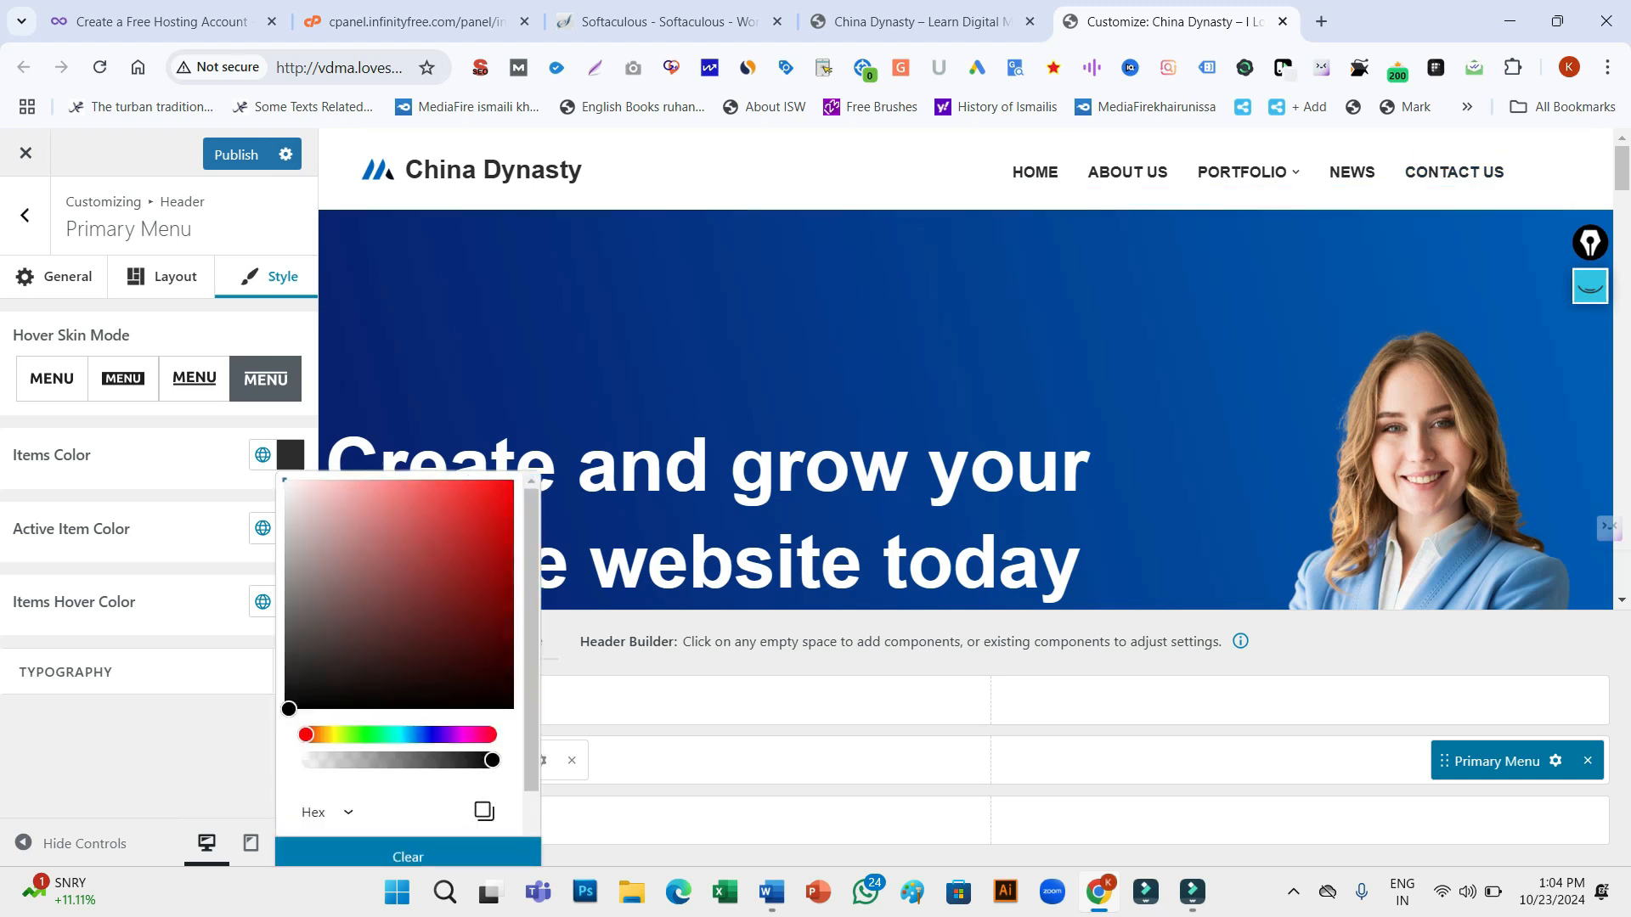
pyautogui.click(480, 519)
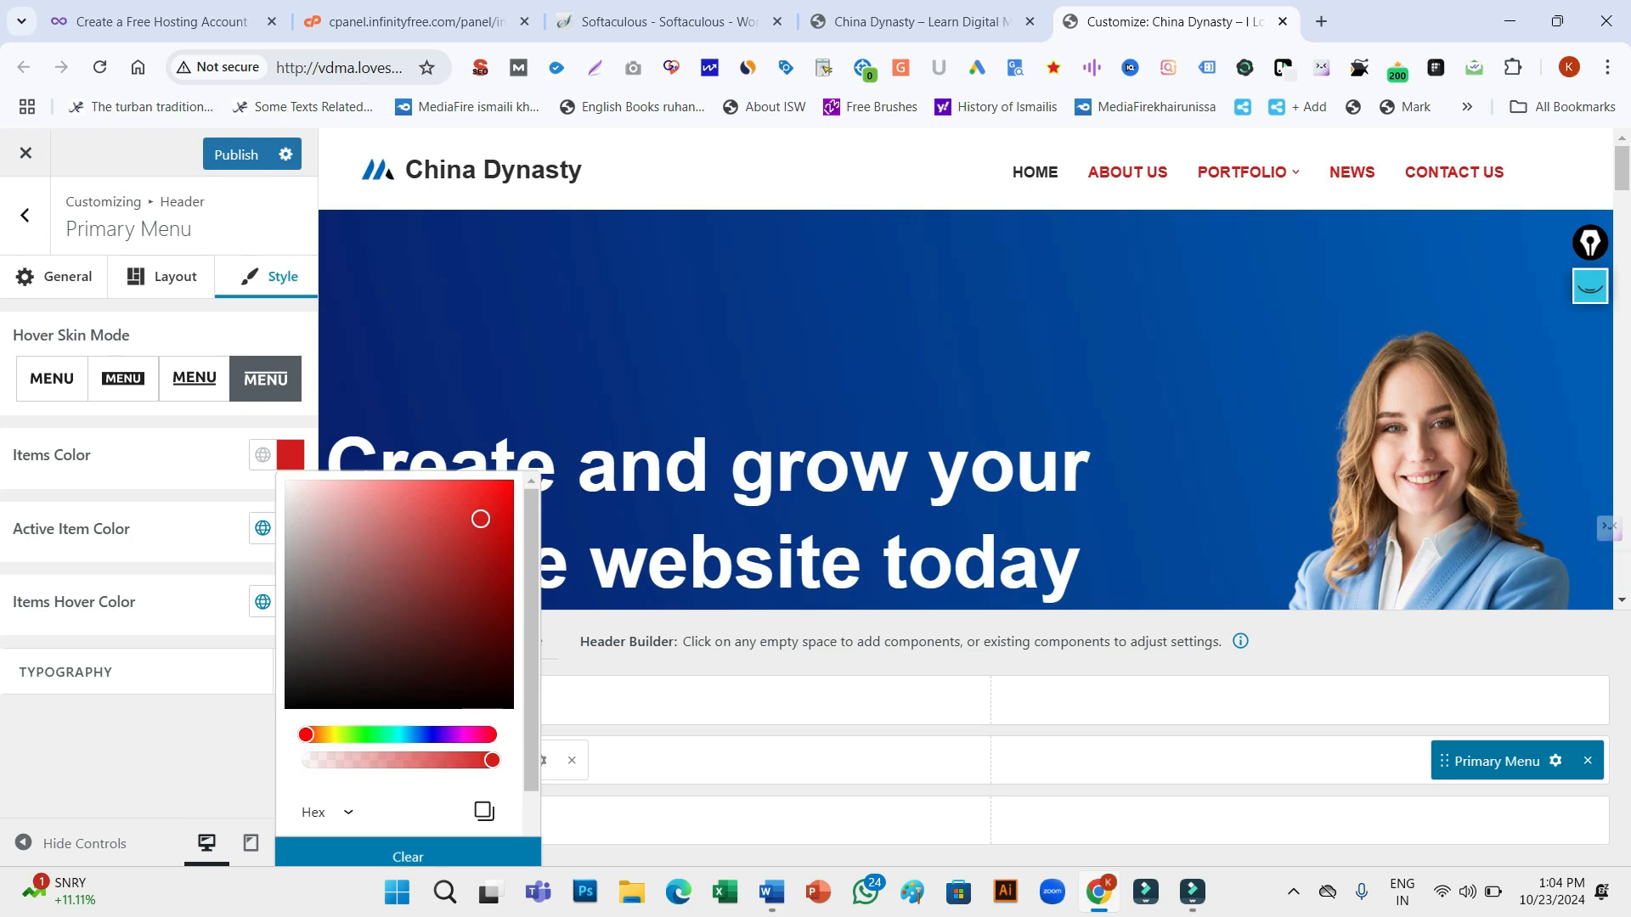
pyautogui.click(291, 455)
pyautogui.click(291, 456)
pyautogui.click(291, 455)
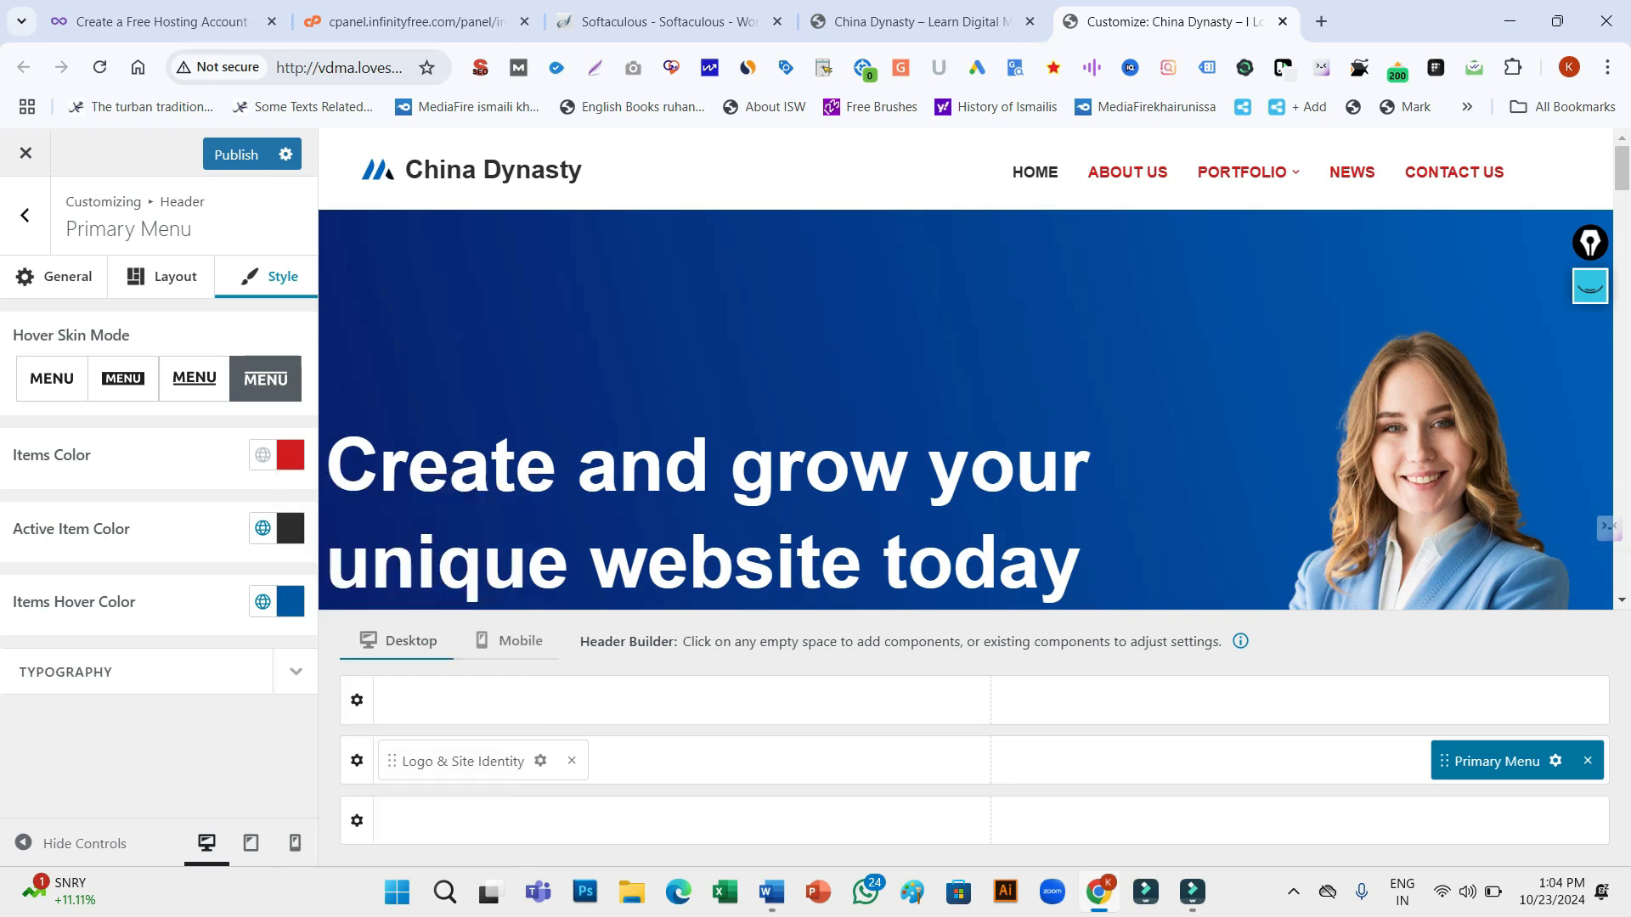
pyautogui.click(291, 455)
pyautogui.click(425, 254)
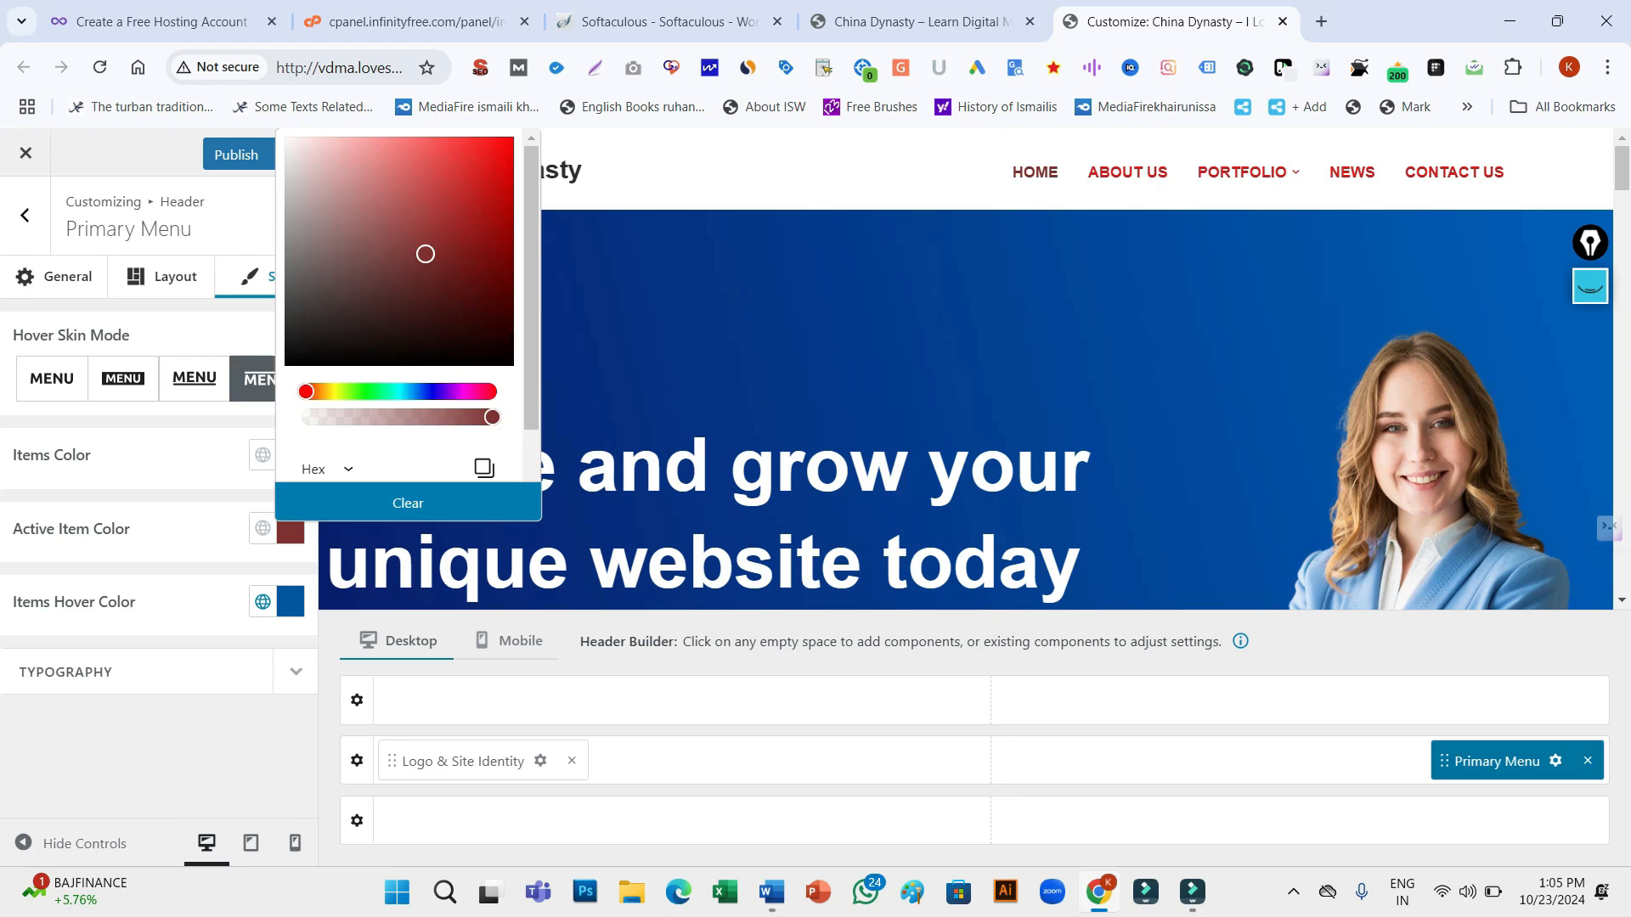
# Copy the hex code D31C1C from the Primary Menu's items color
pyautogui.press('Escape')
pyautogui.click(291, 456)
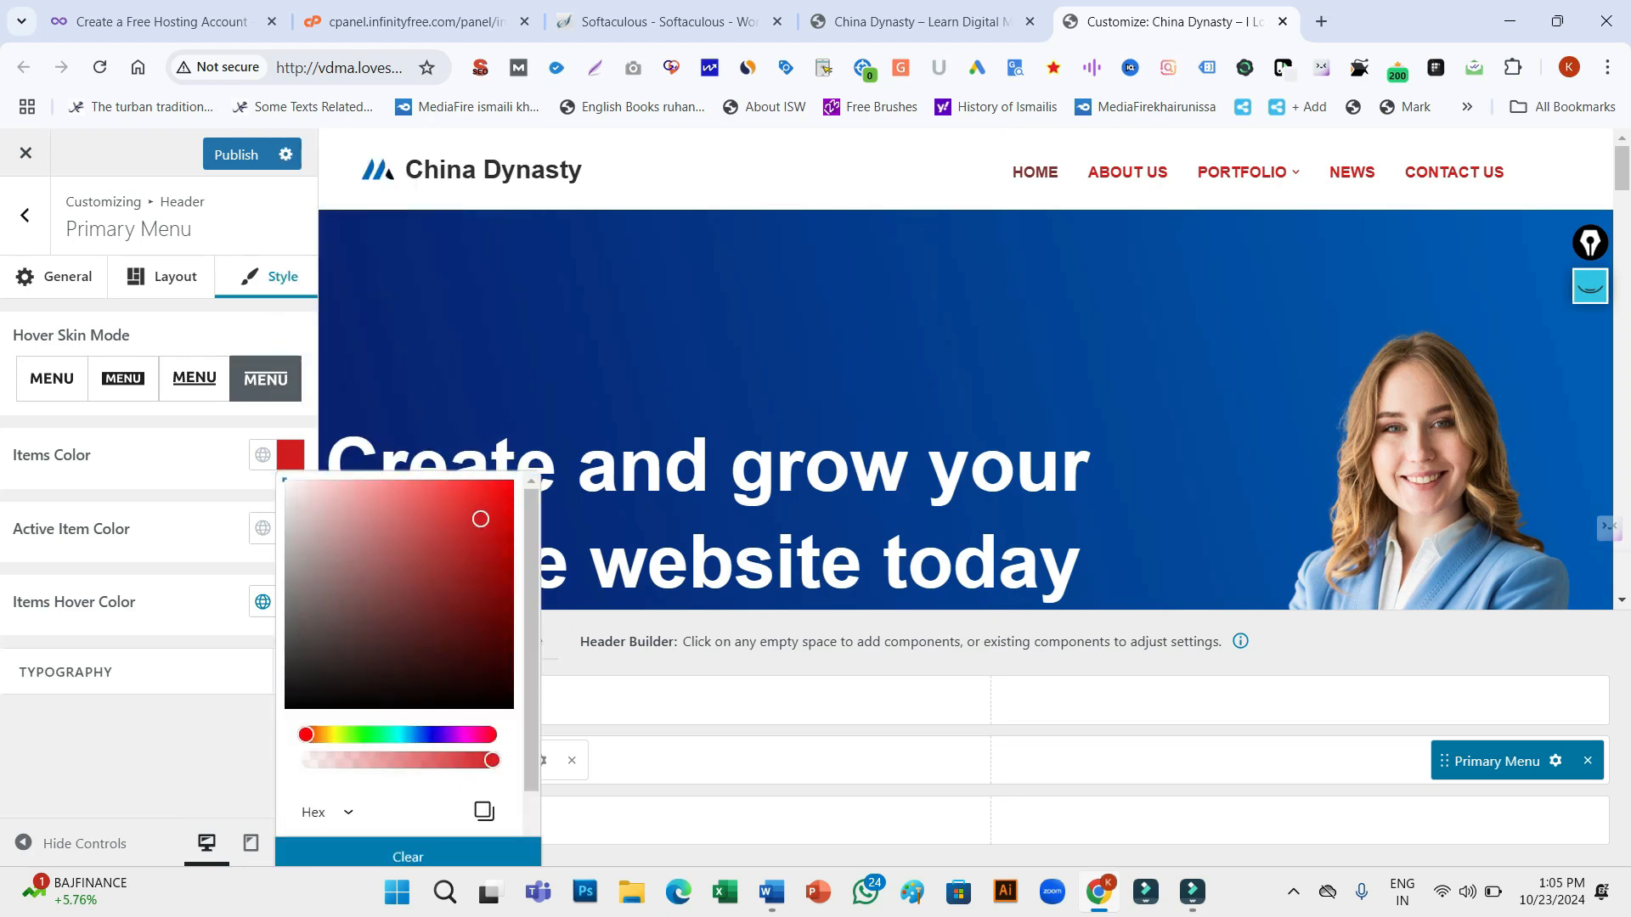
pyautogui.scroll(-2, 531, 637)
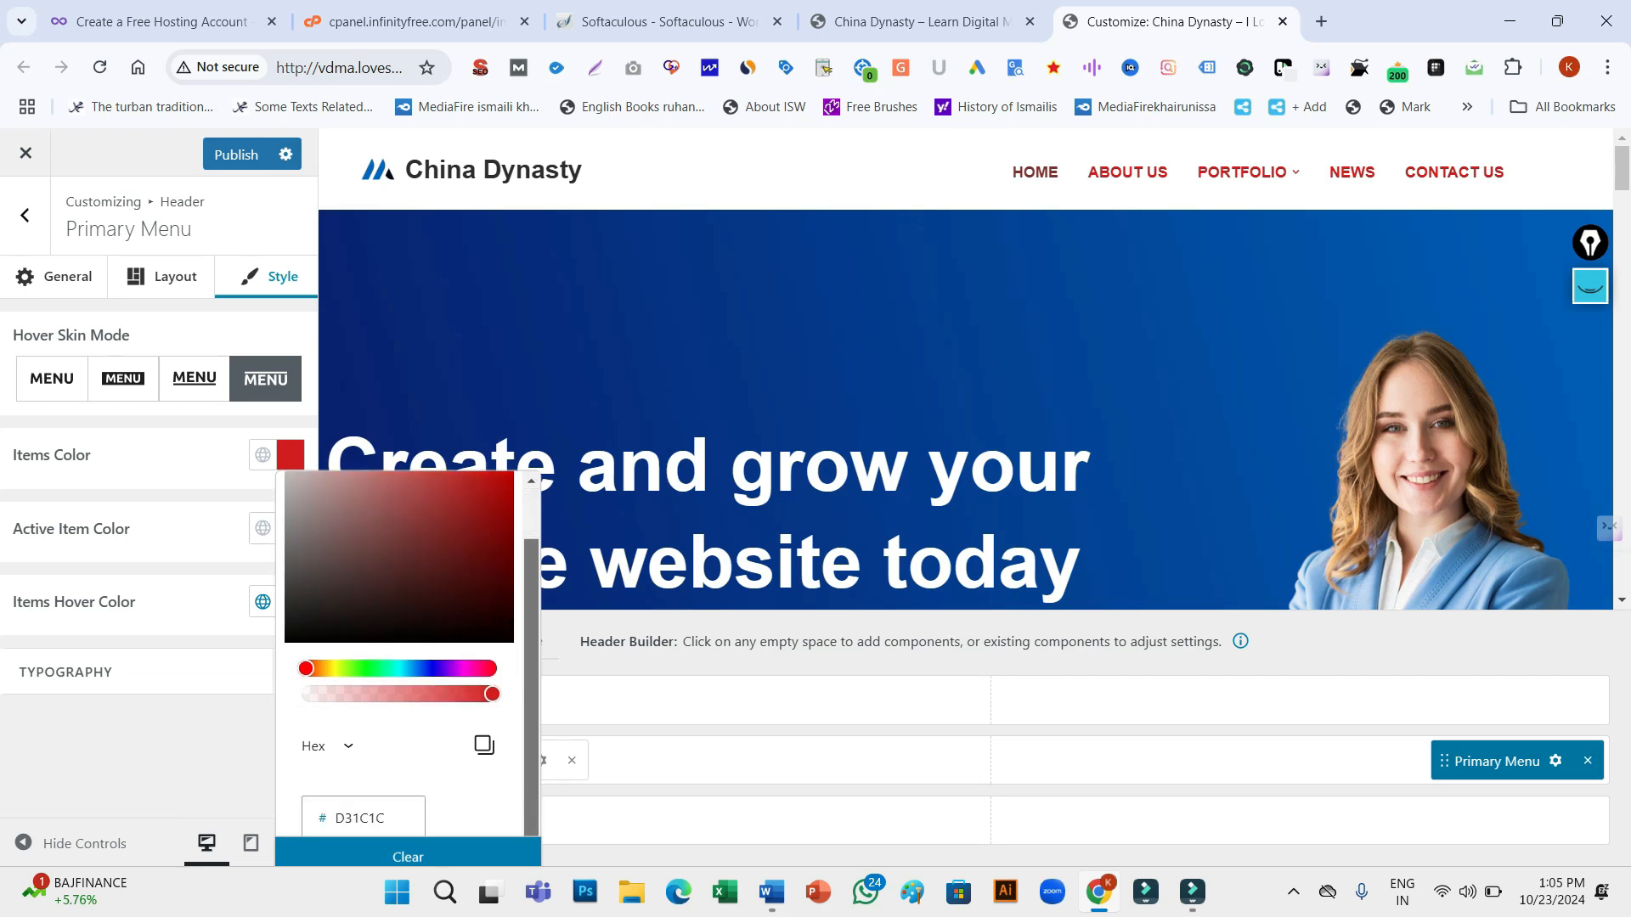
pyautogui.doubleClick(360, 809)
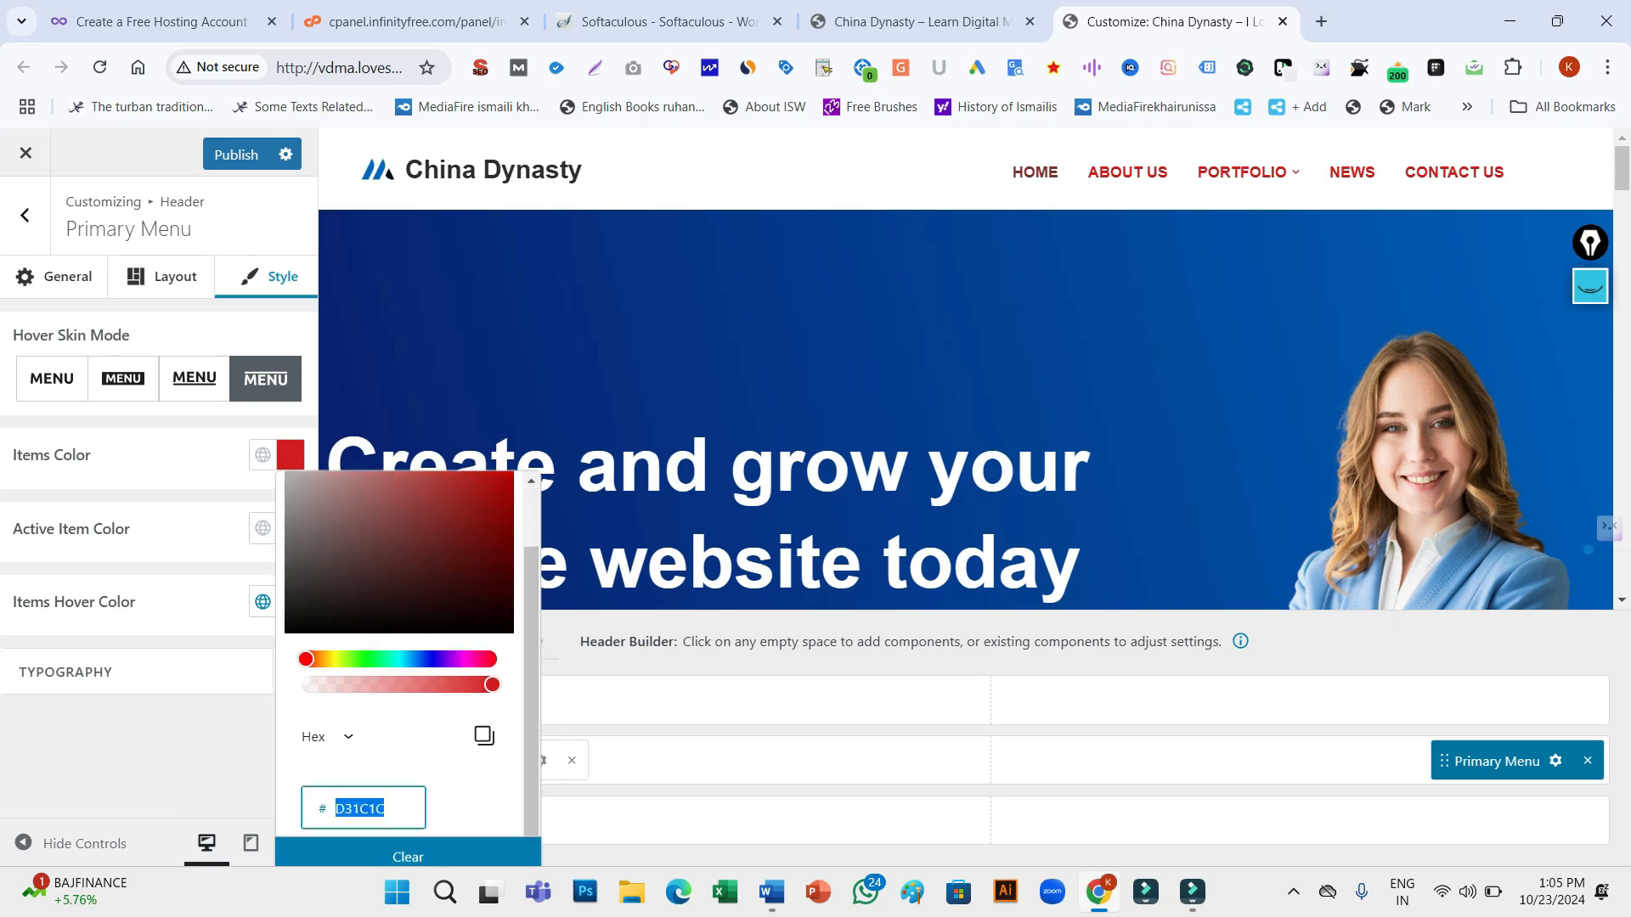
pyautogui.click(386, 809)
pyautogui.moveTo(386, 809); pyautogui.dragTo(334, 809)
pyautogui.hotkey('ctrl', 'c')
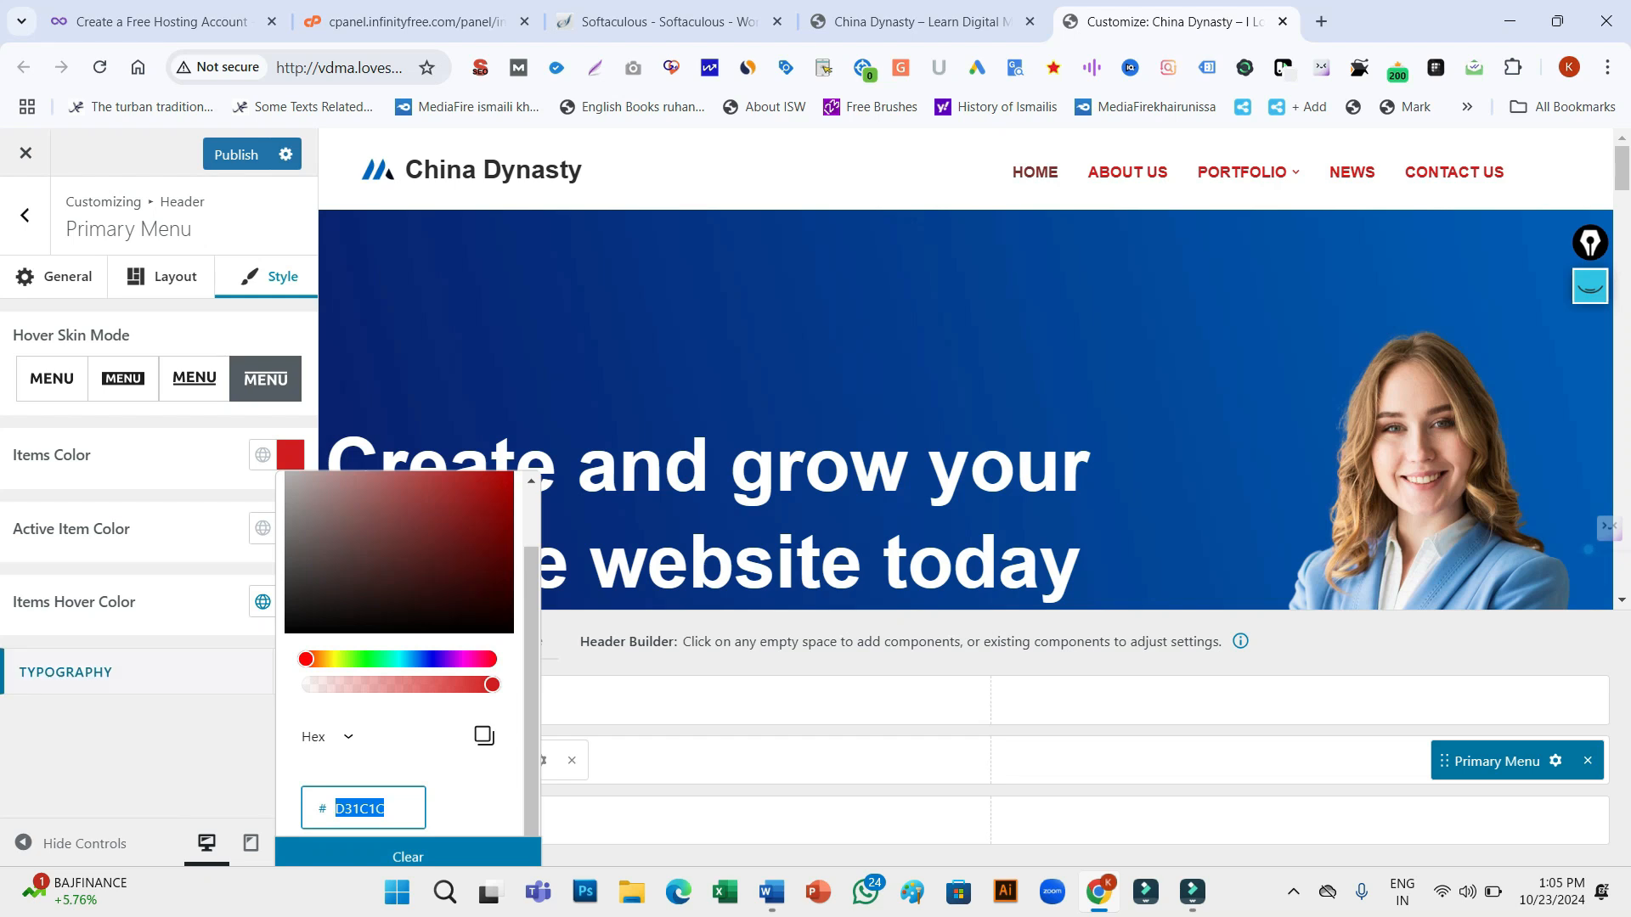
# Set the Primary Menu's active item color to the copied hex value D31C1C
pyautogui.click(194, 560)
pyautogui.click(290, 529)
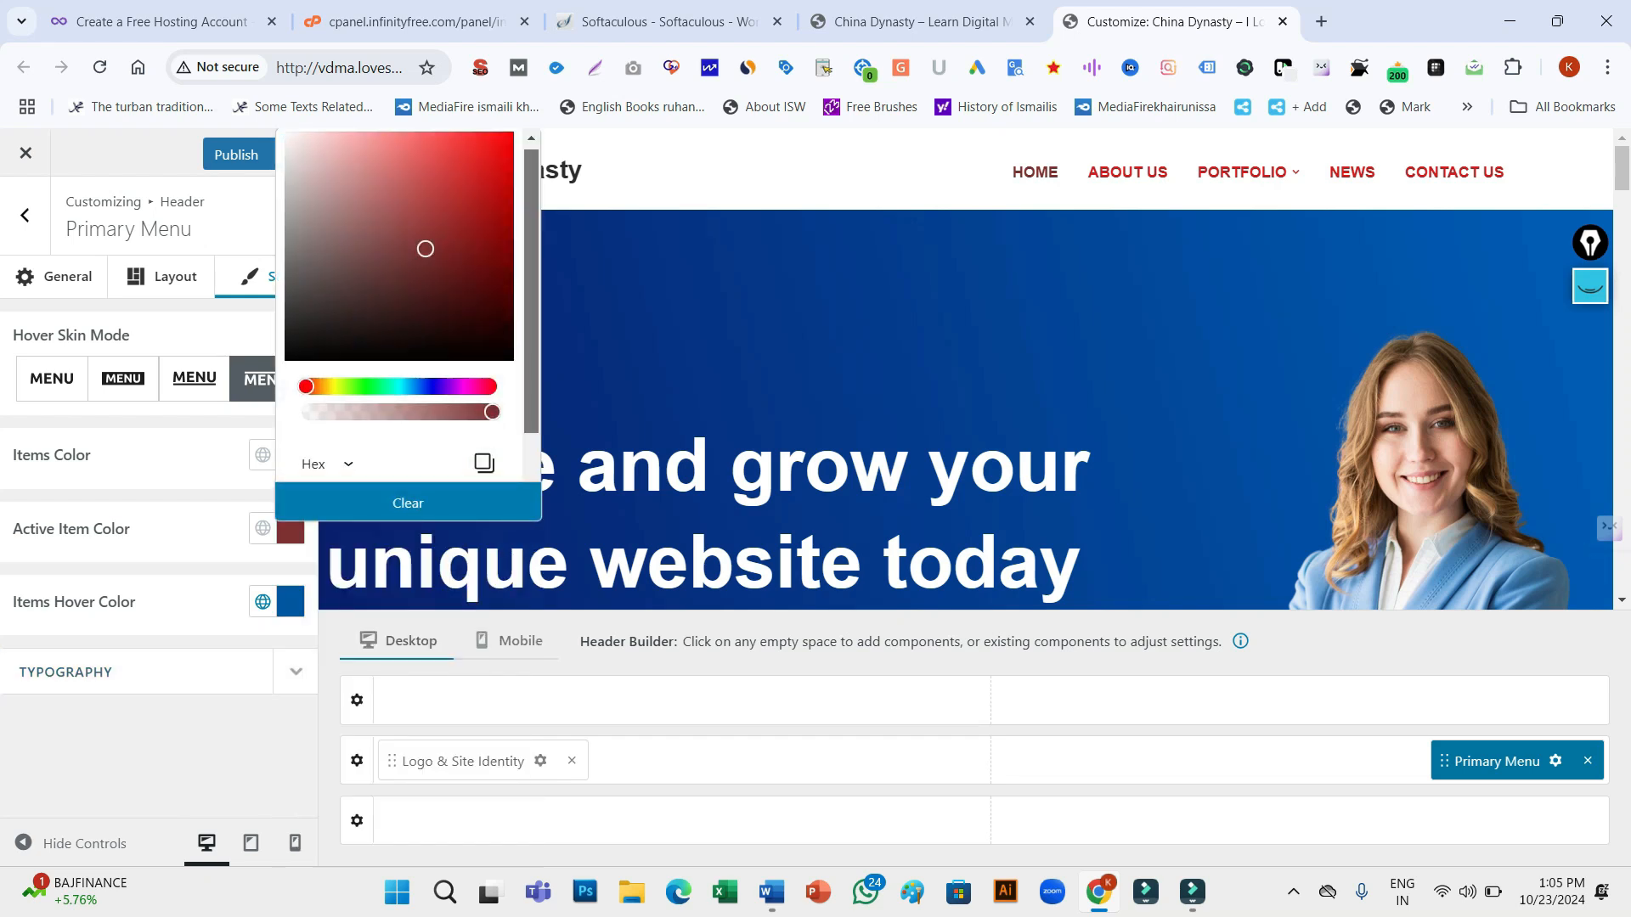
pyautogui.scroll(-2, 407, 306)
pyautogui.click(381, 453)
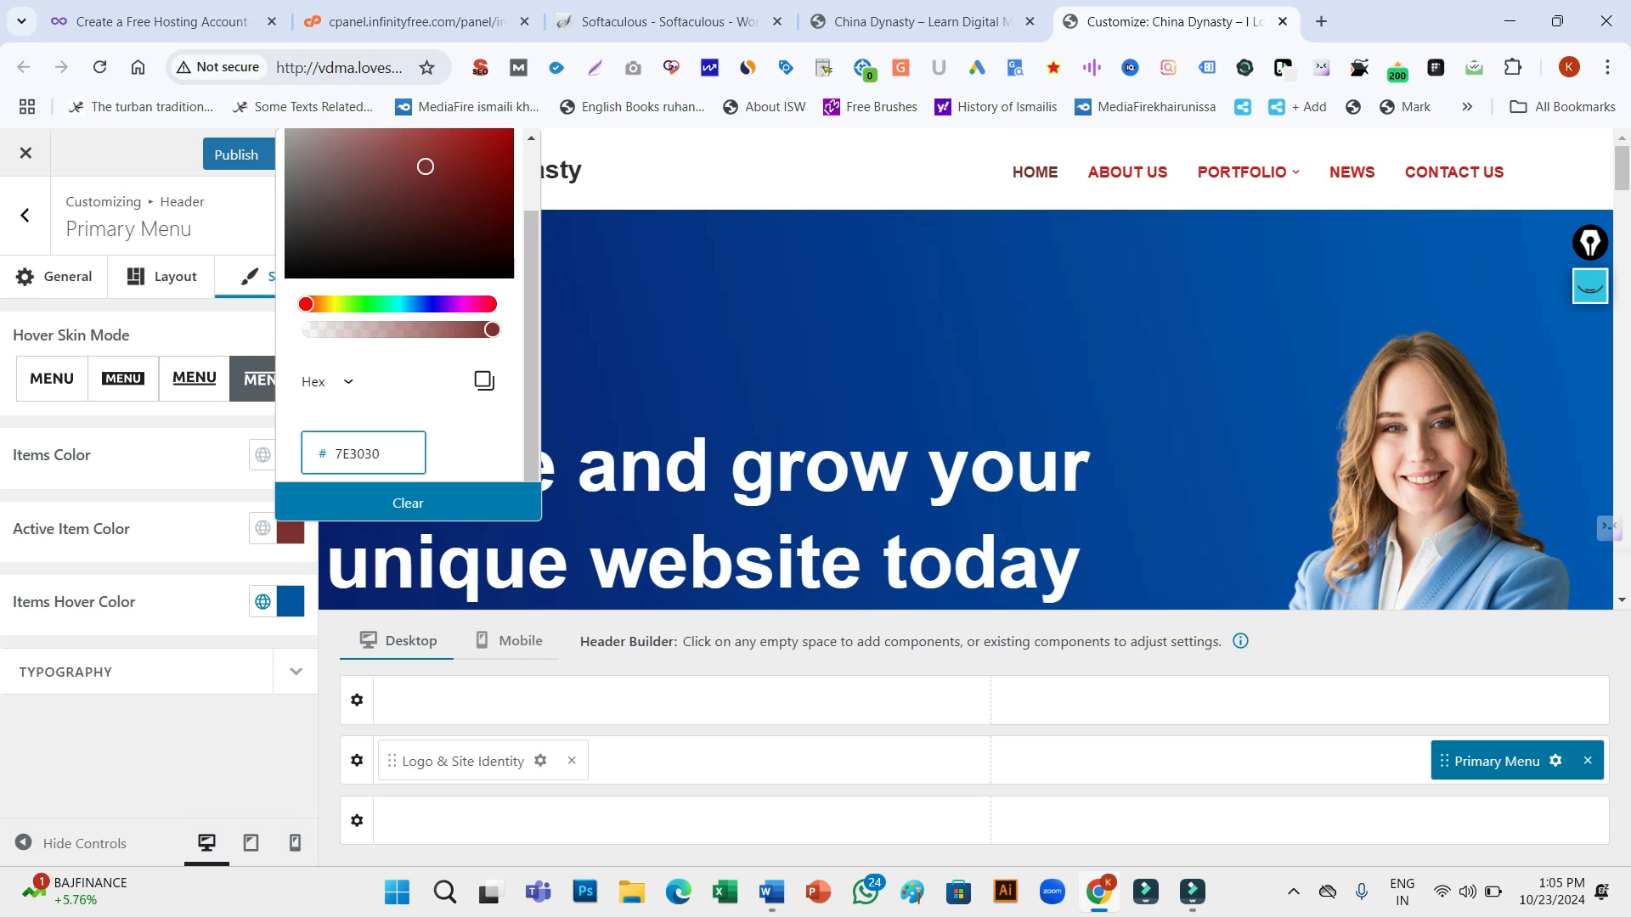
pyautogui.moveTo(381, 454); pyautogui.dragTo(333, 454)
pyautogui.hotkey('ctrl', 'v')
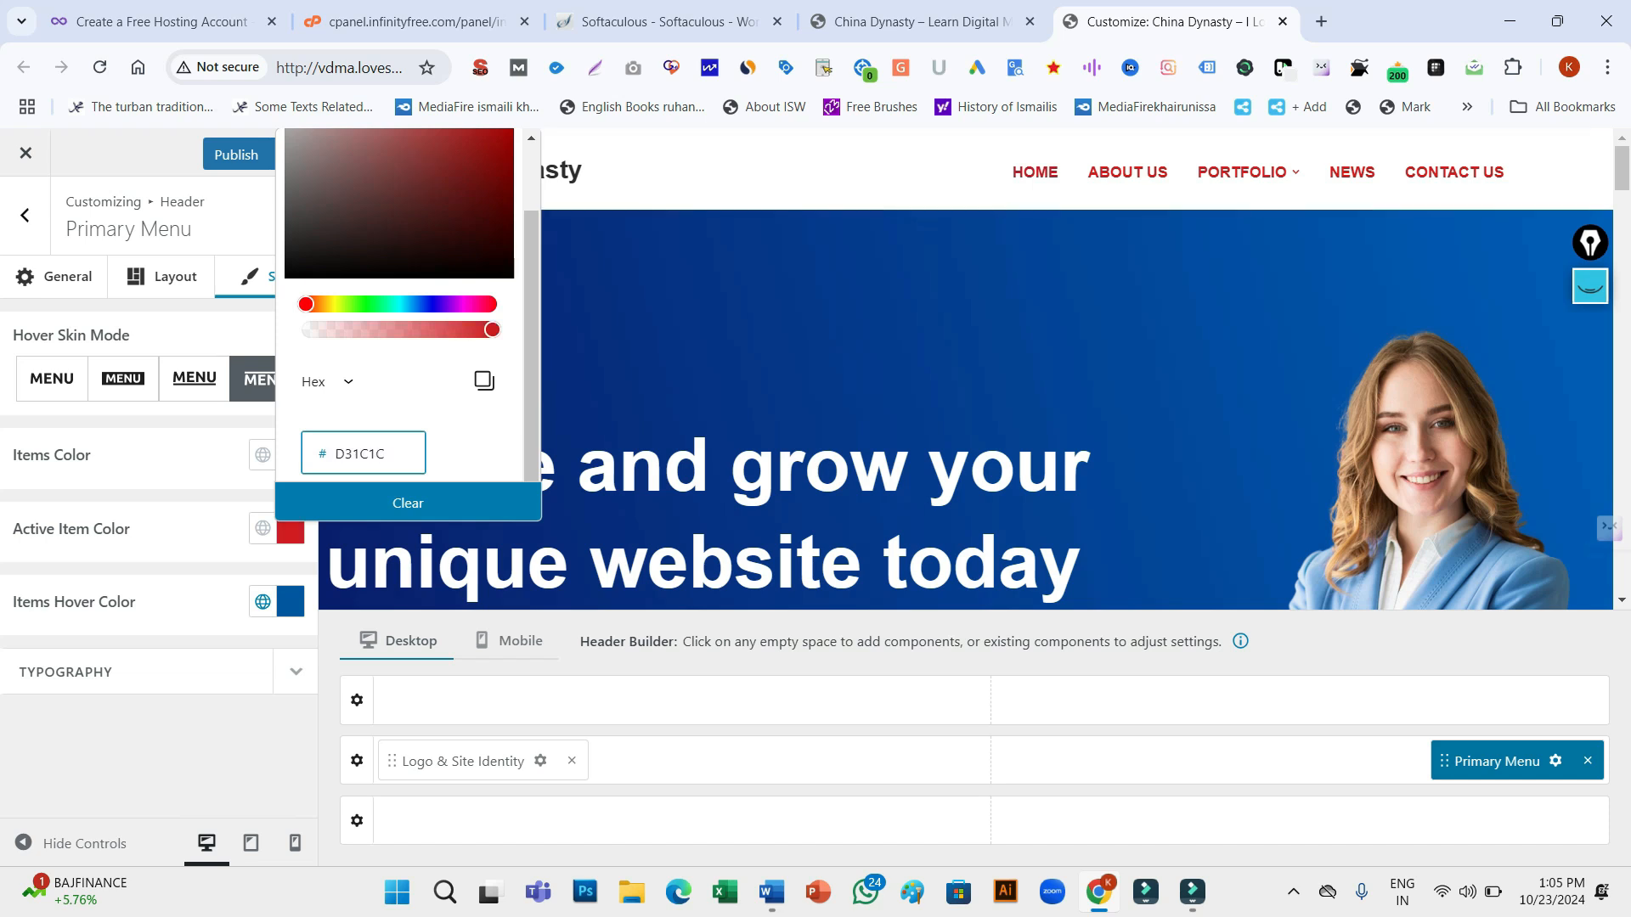
pyautogui.press('Escape')
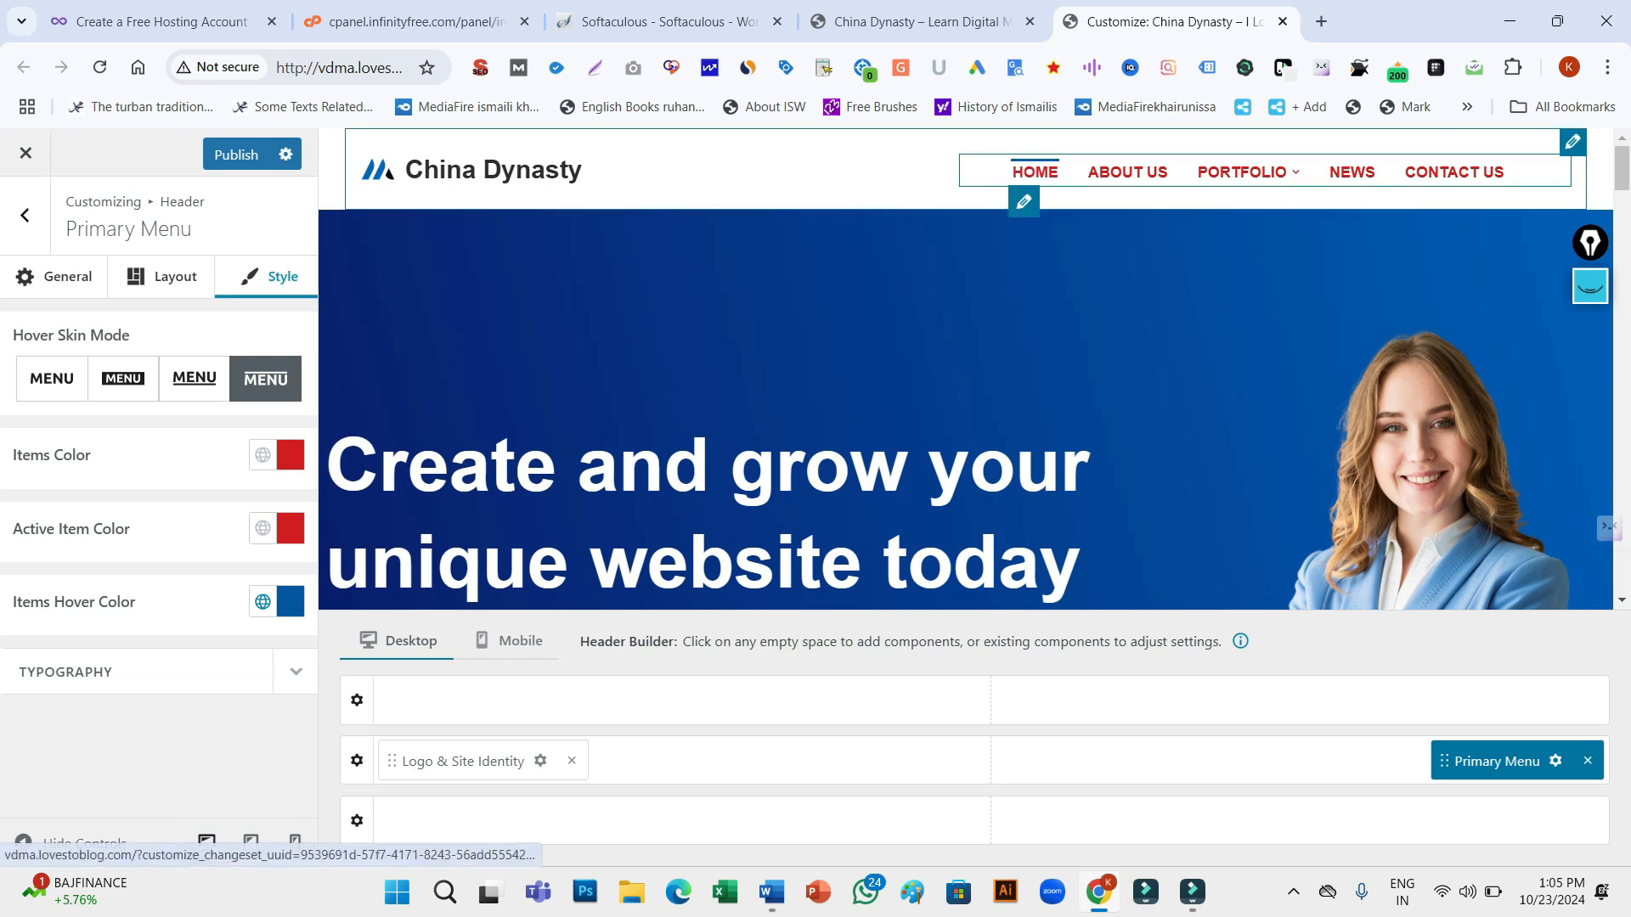
# Set the Primary Menu's items hover color to black, hex 000000
pyautogui.click(290, 602)
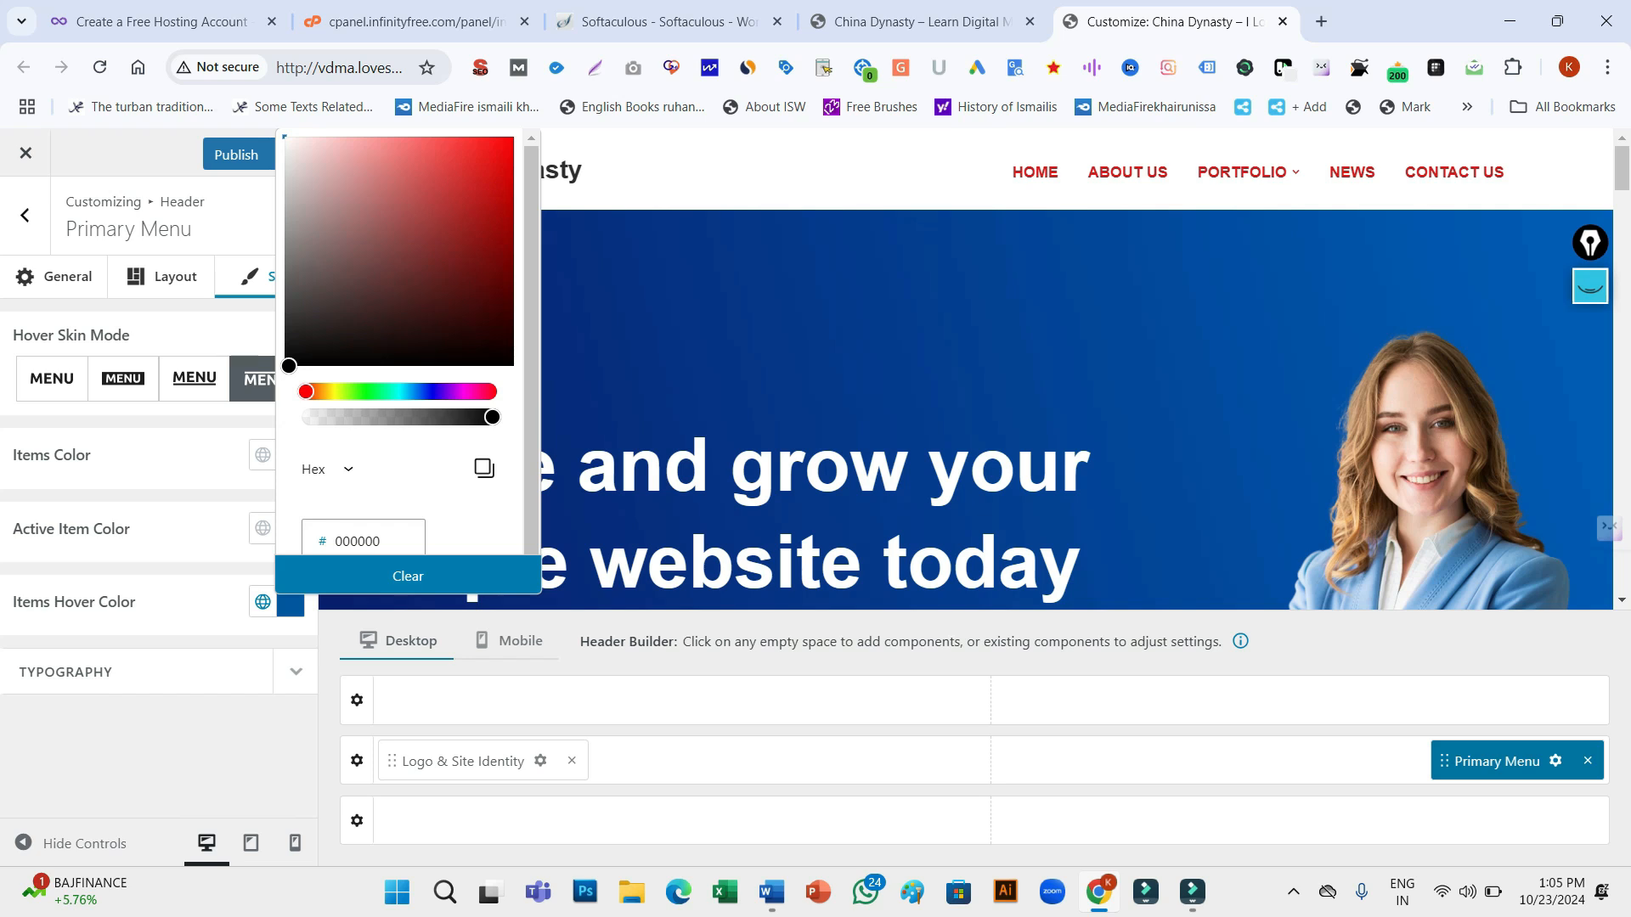
pyautogui.click(400, 391)
pyautogui.click(372, 391)
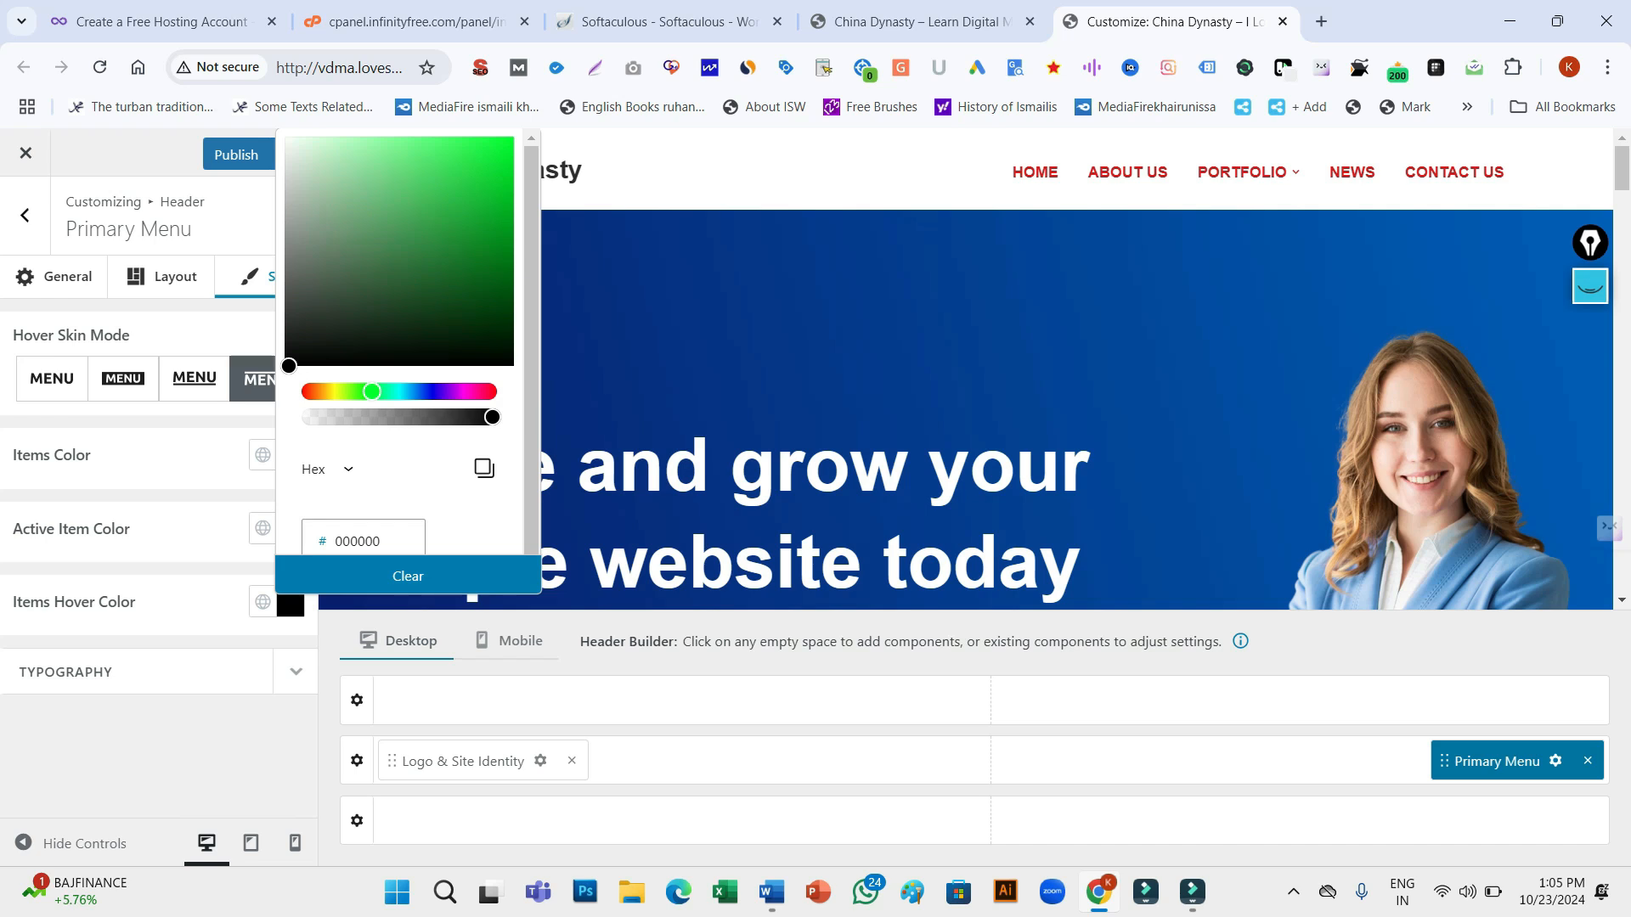
pyautogui.moveTo(382, 542); pyautogui.dragTo(350, 541)
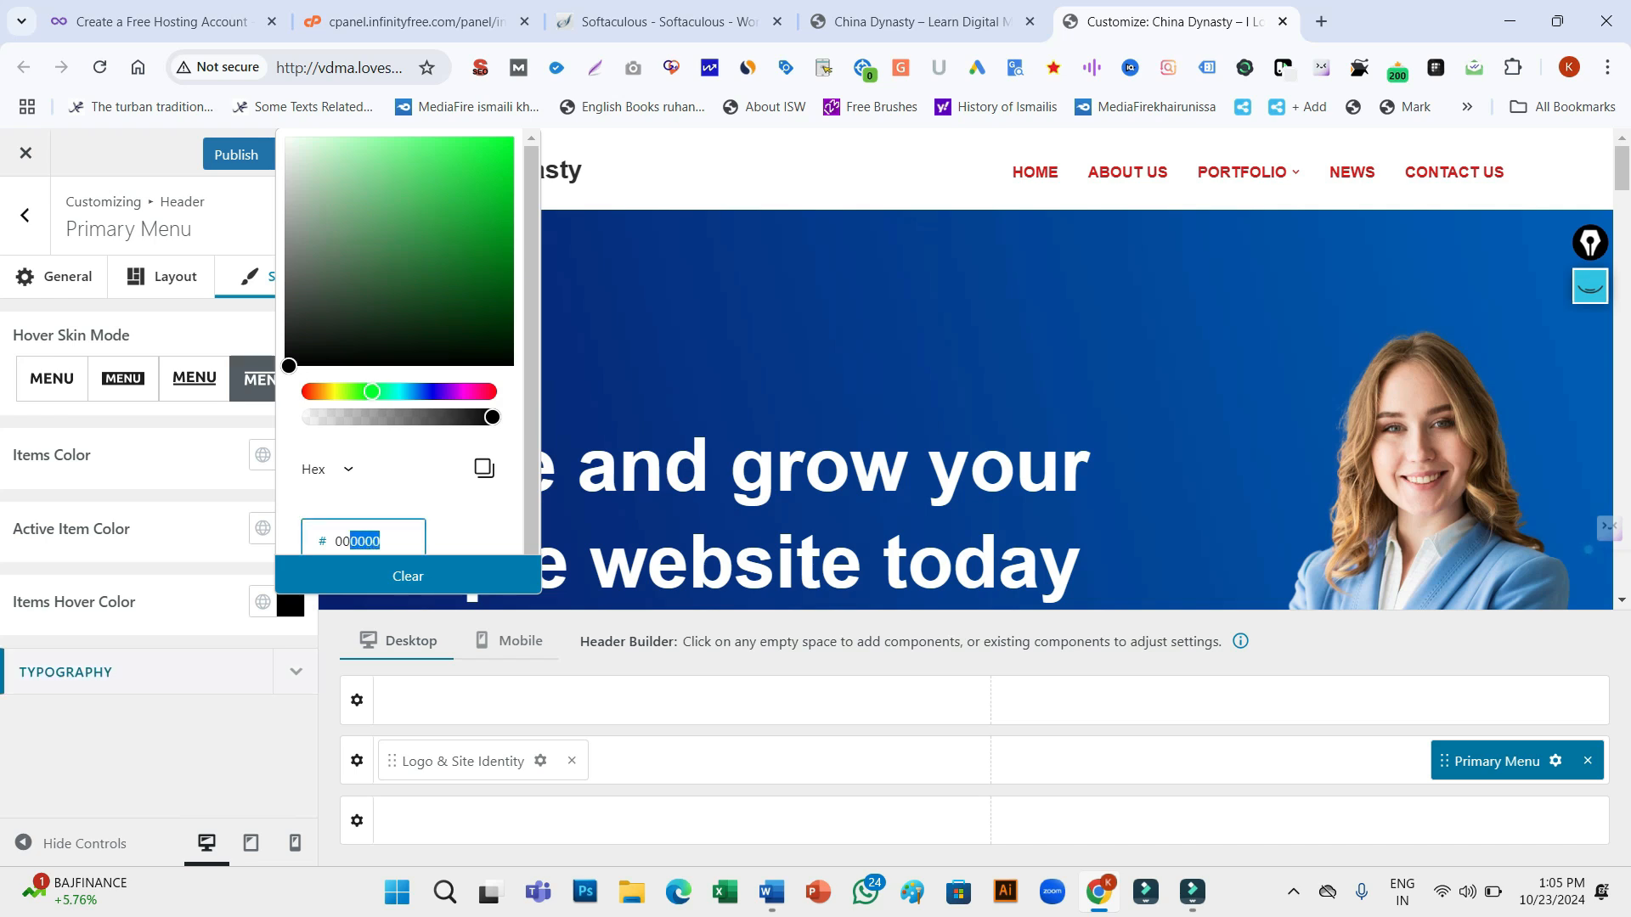
# Expand the Primary Menu's typography settings and try Comic Sans MS as the font family
pyautogui.click(128, 672)
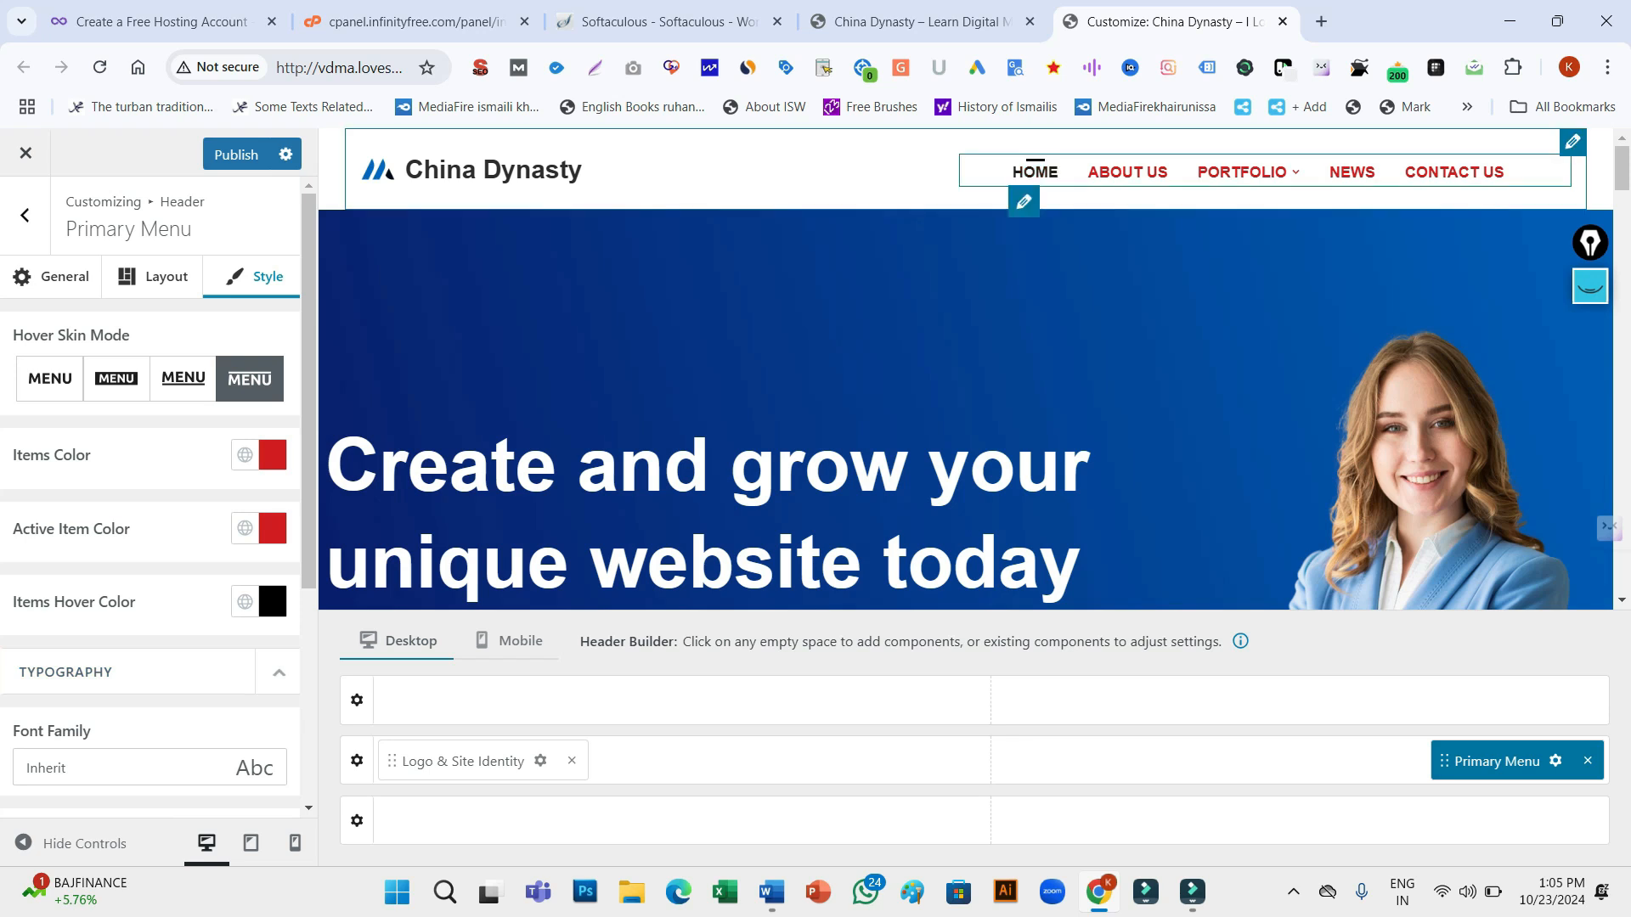
pyautogui.moveTo(1242, 173)
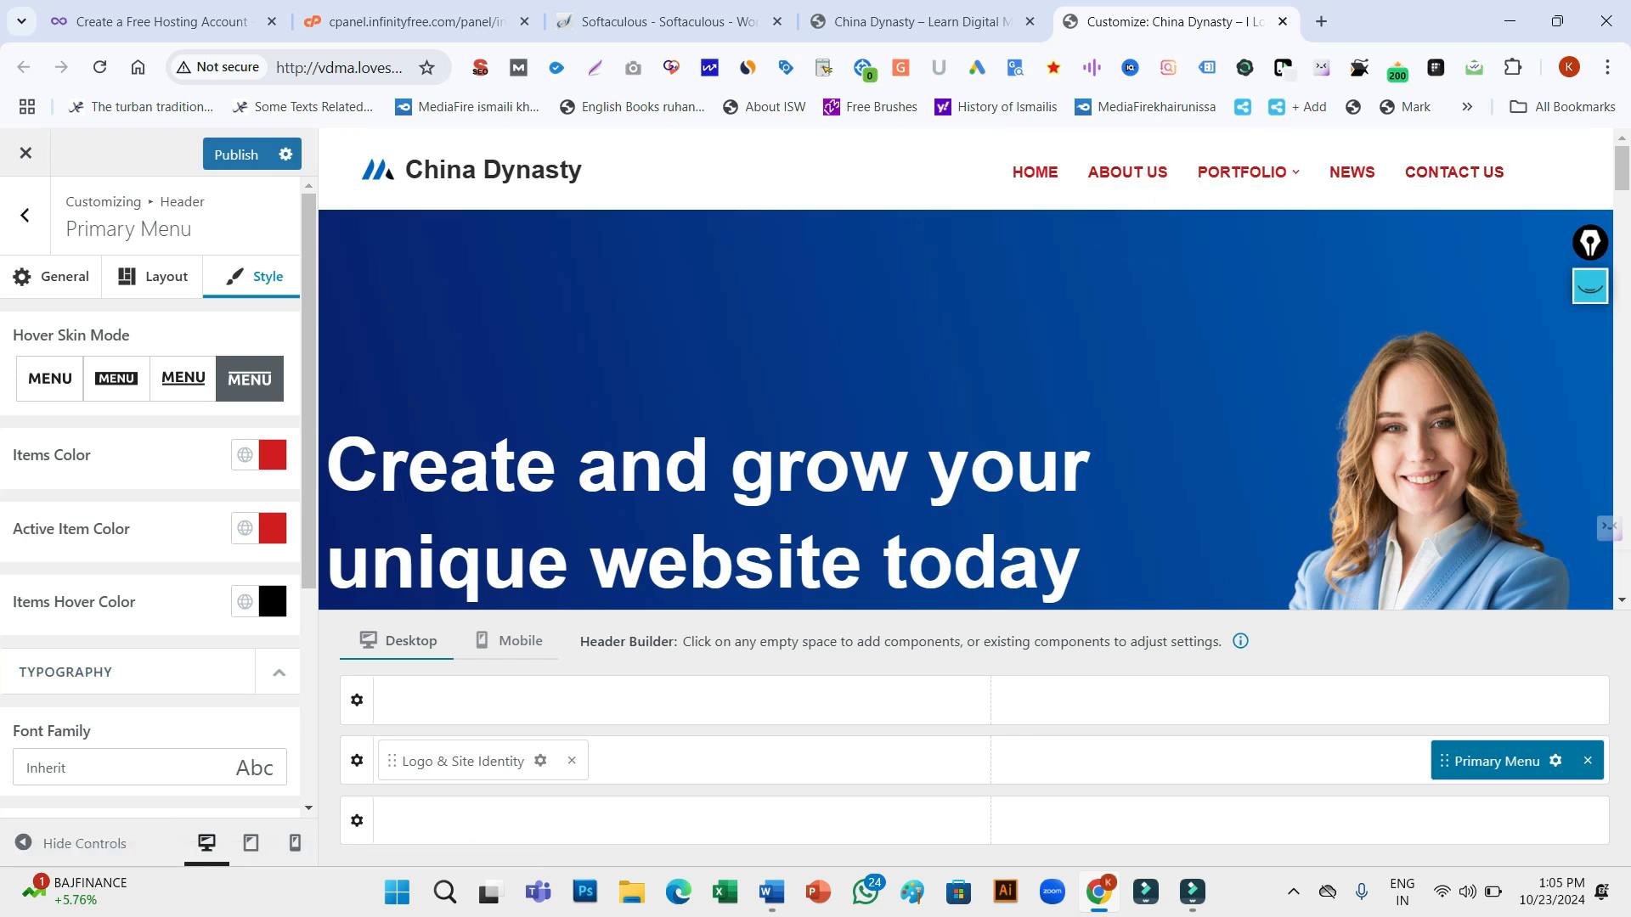
pyautogui.scroll(-3, 151, 509)
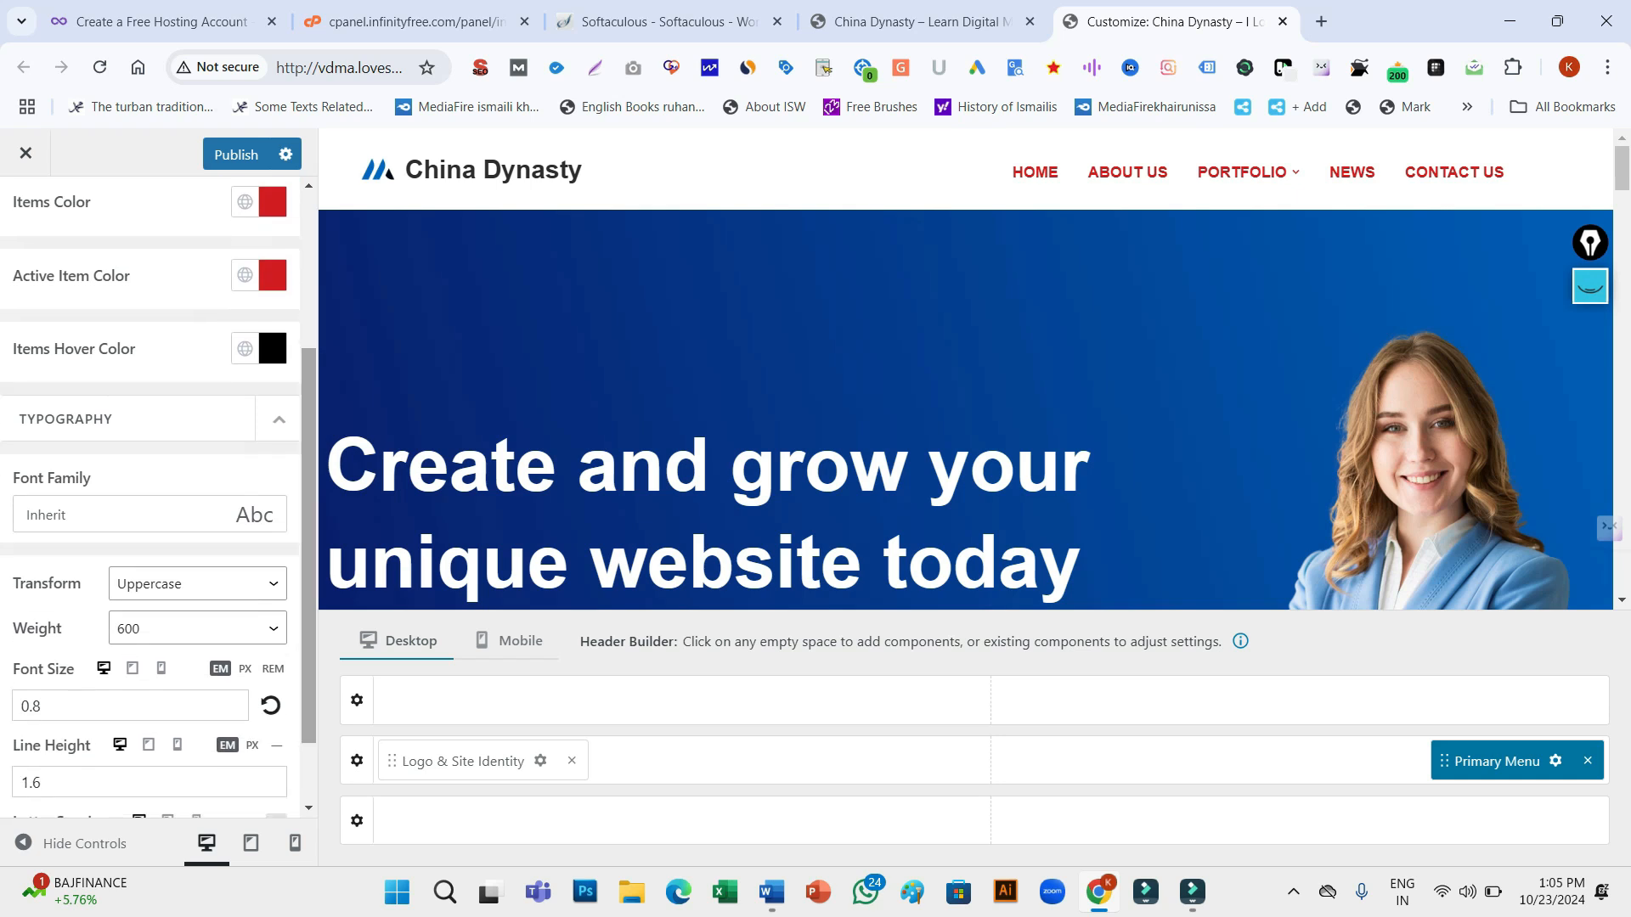
pyautogui.click(149, 515)
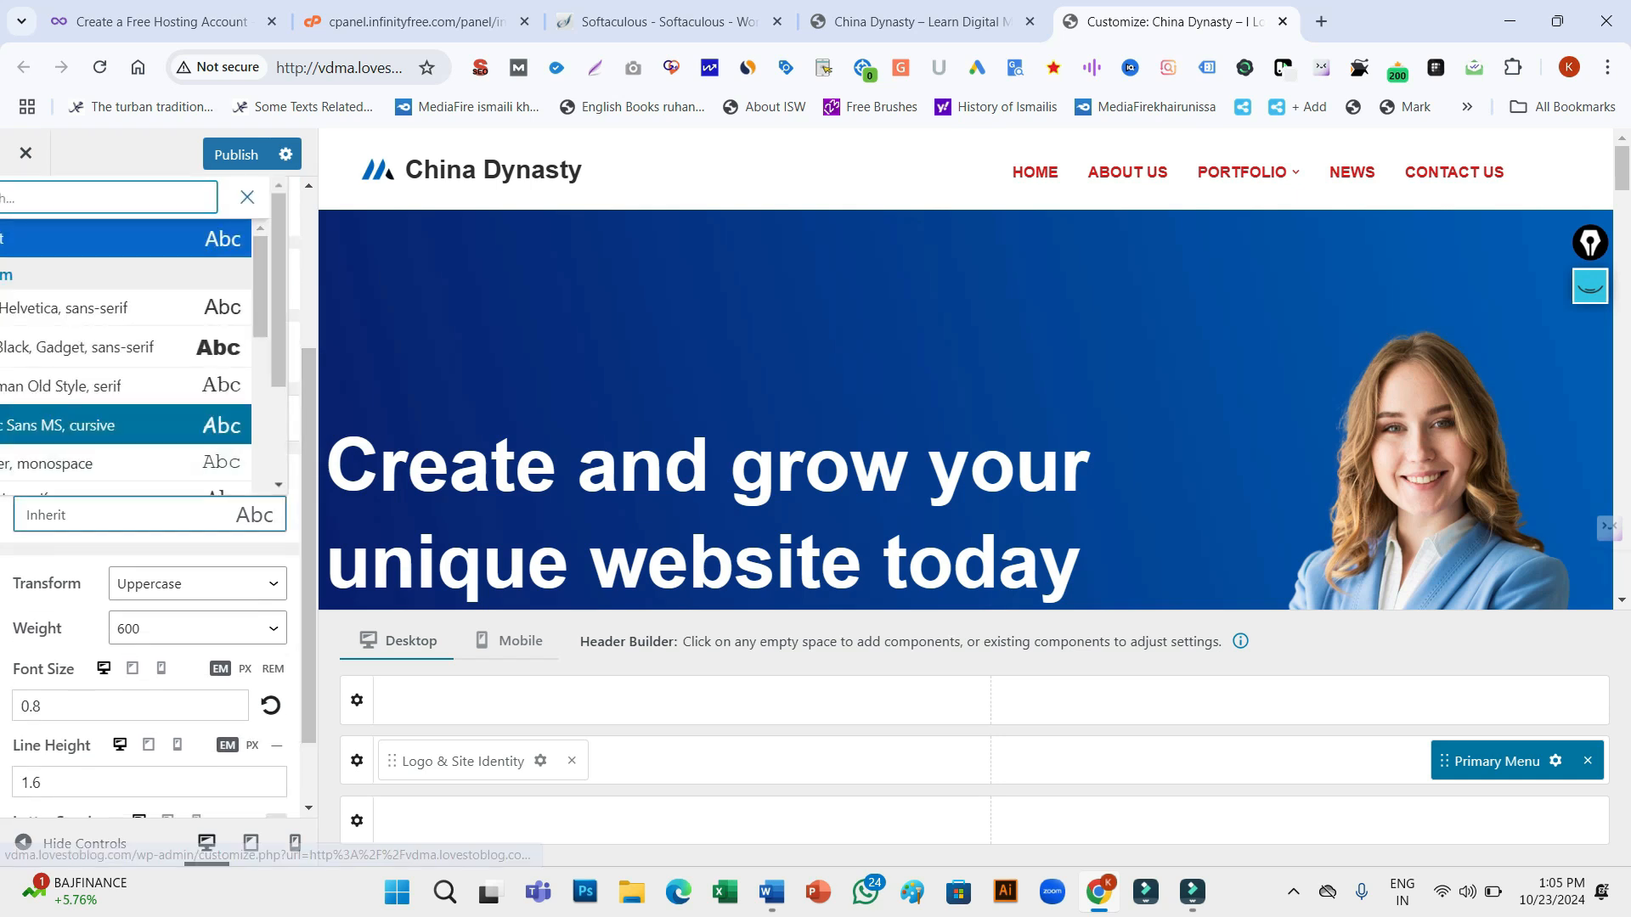
pyautogui.click(119, 426)
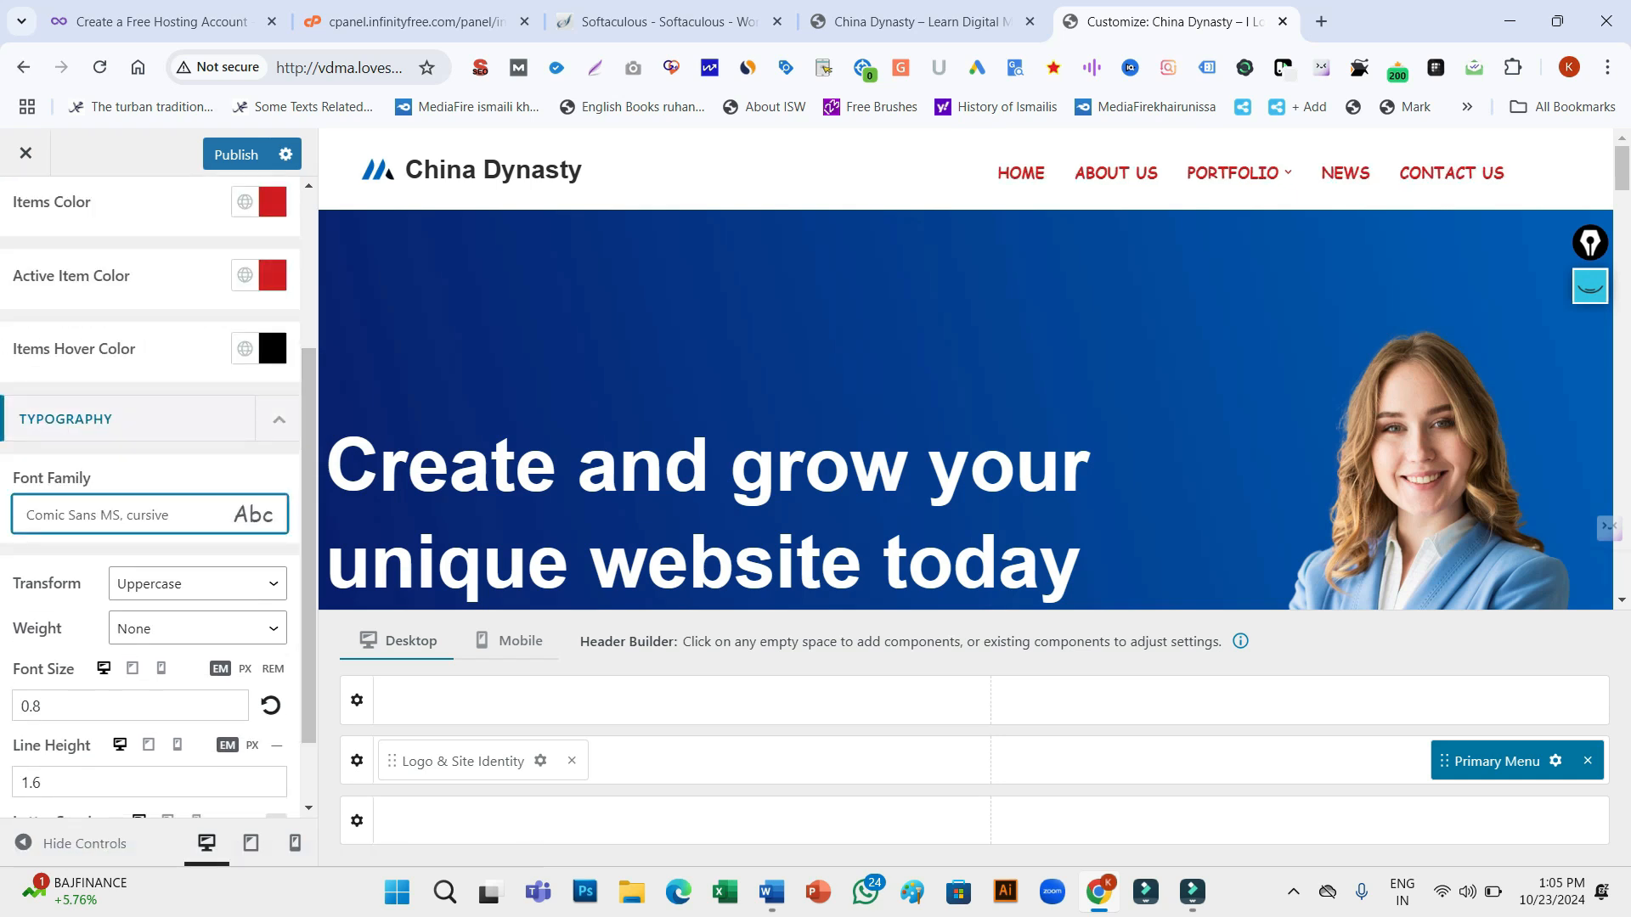
# Try MS Sans Serif and Verdana as the Primary Menu's font family
pyautogui.click(149, 515)
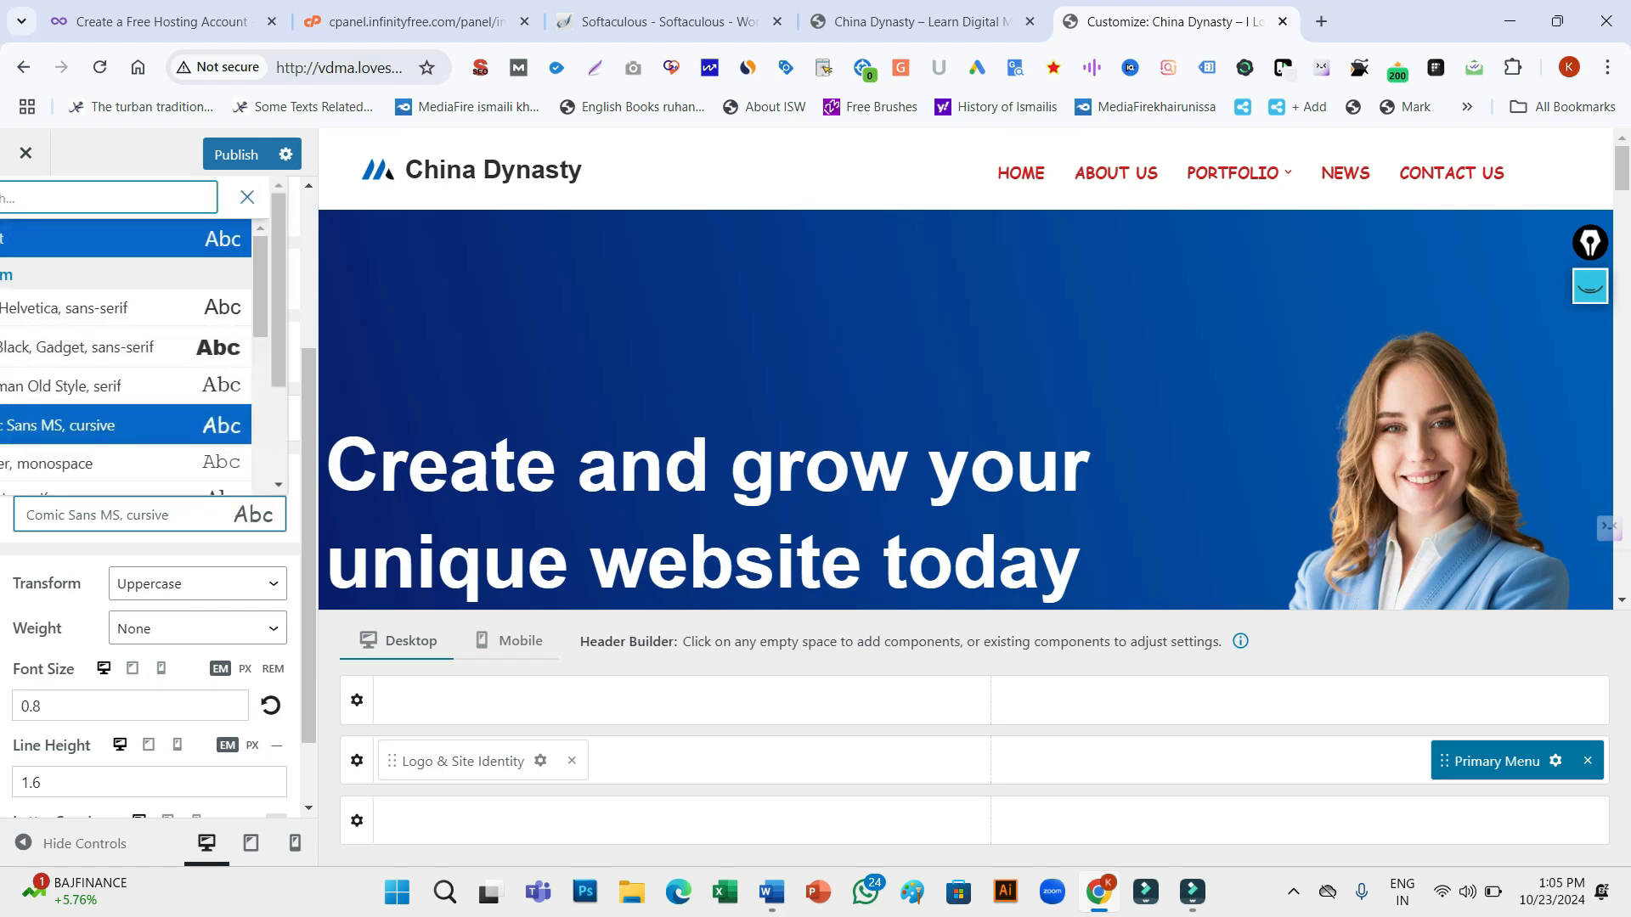
pyautogui.scroll(-3, 127, 391)
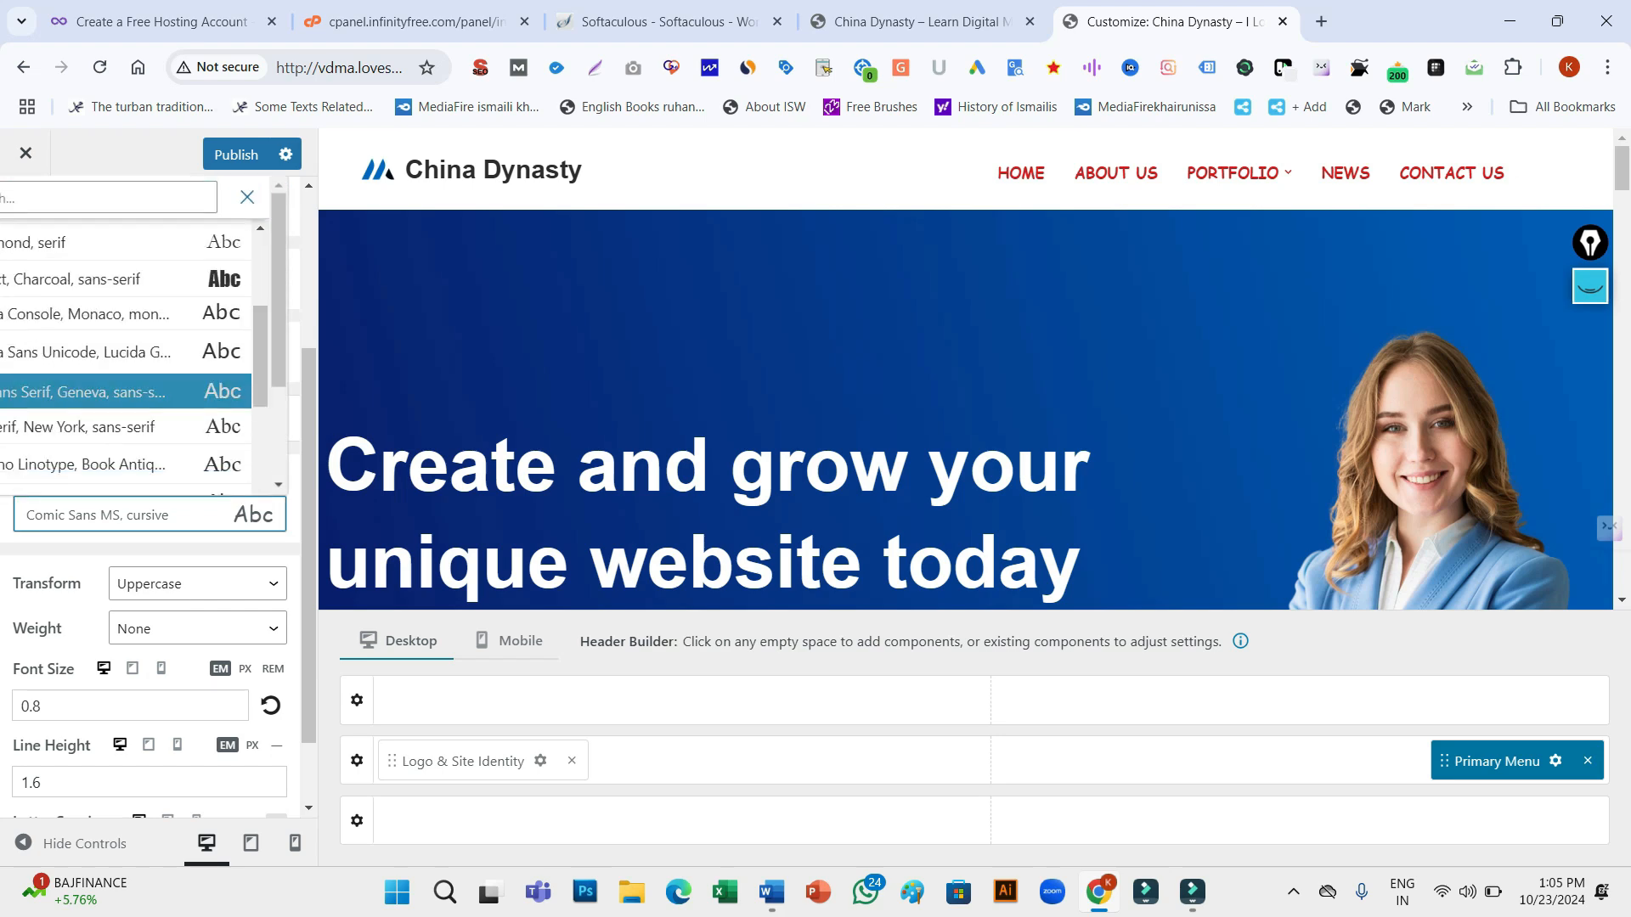
pyautogui.click(127, 391)
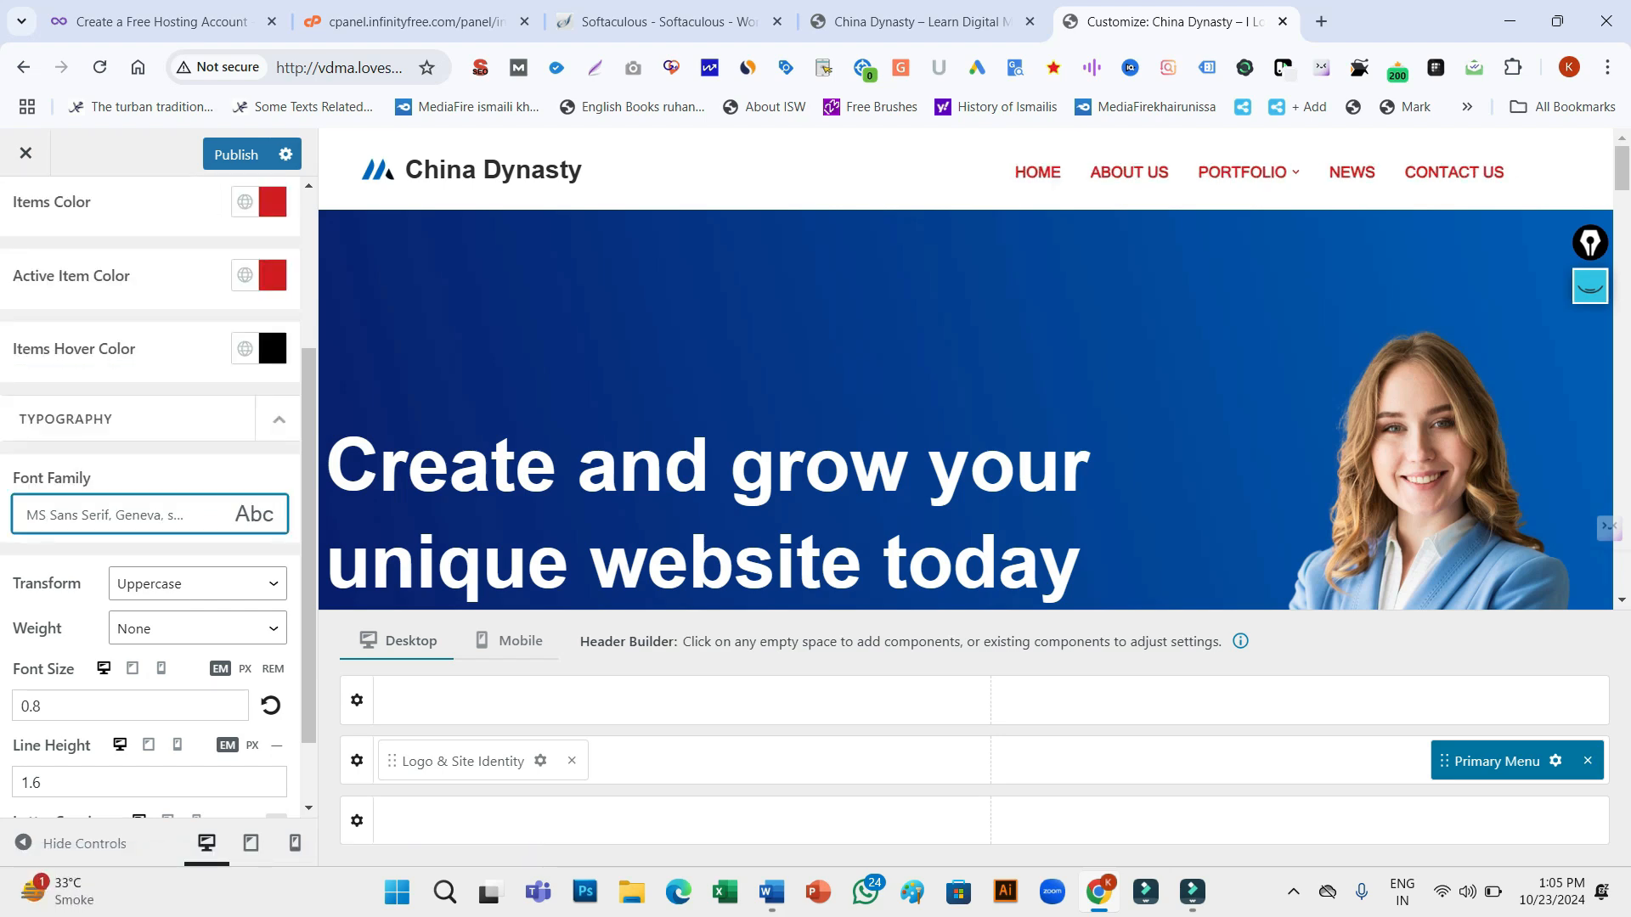
pyautogui.click(150, 515)
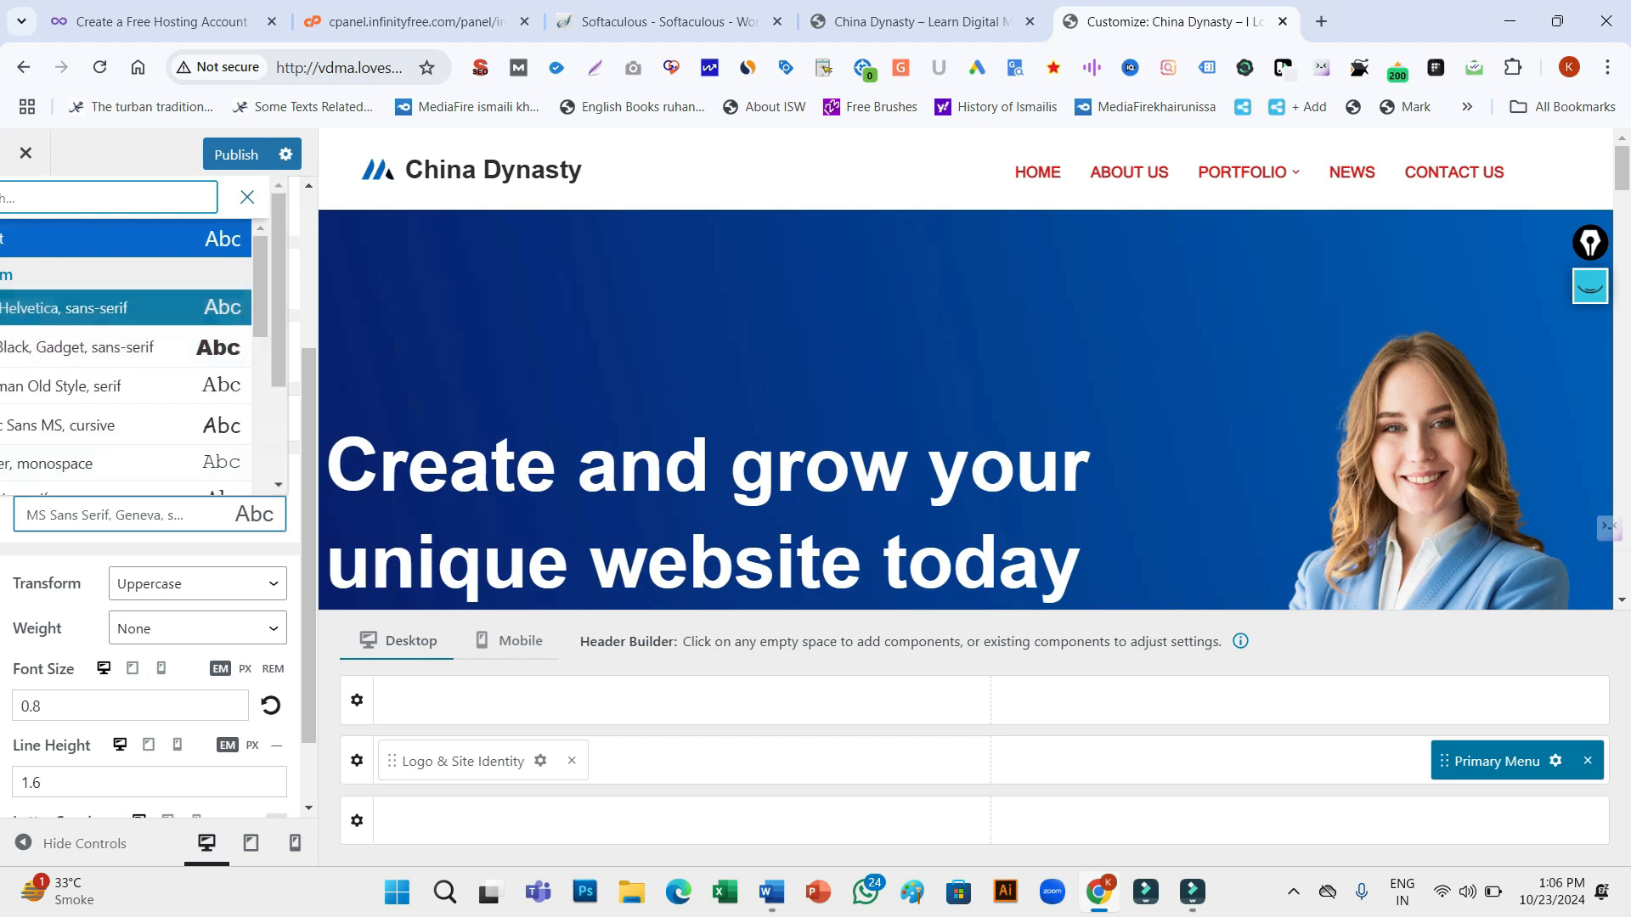
pyautogui.scroll(-6, 128, 339)
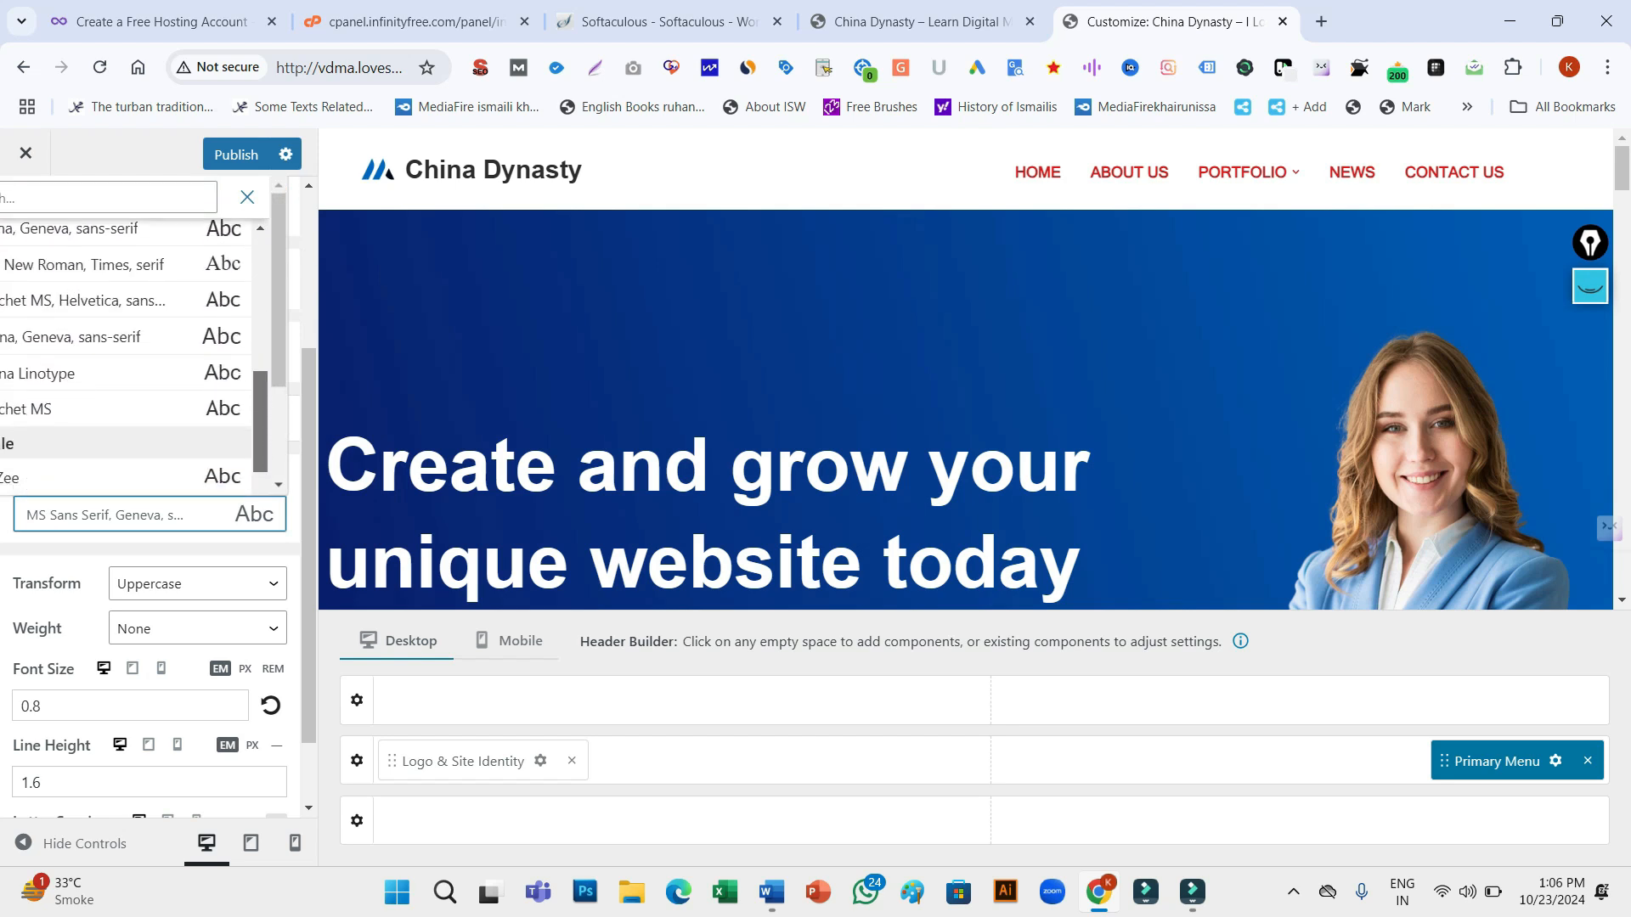
pyautogui.click(128, 336)
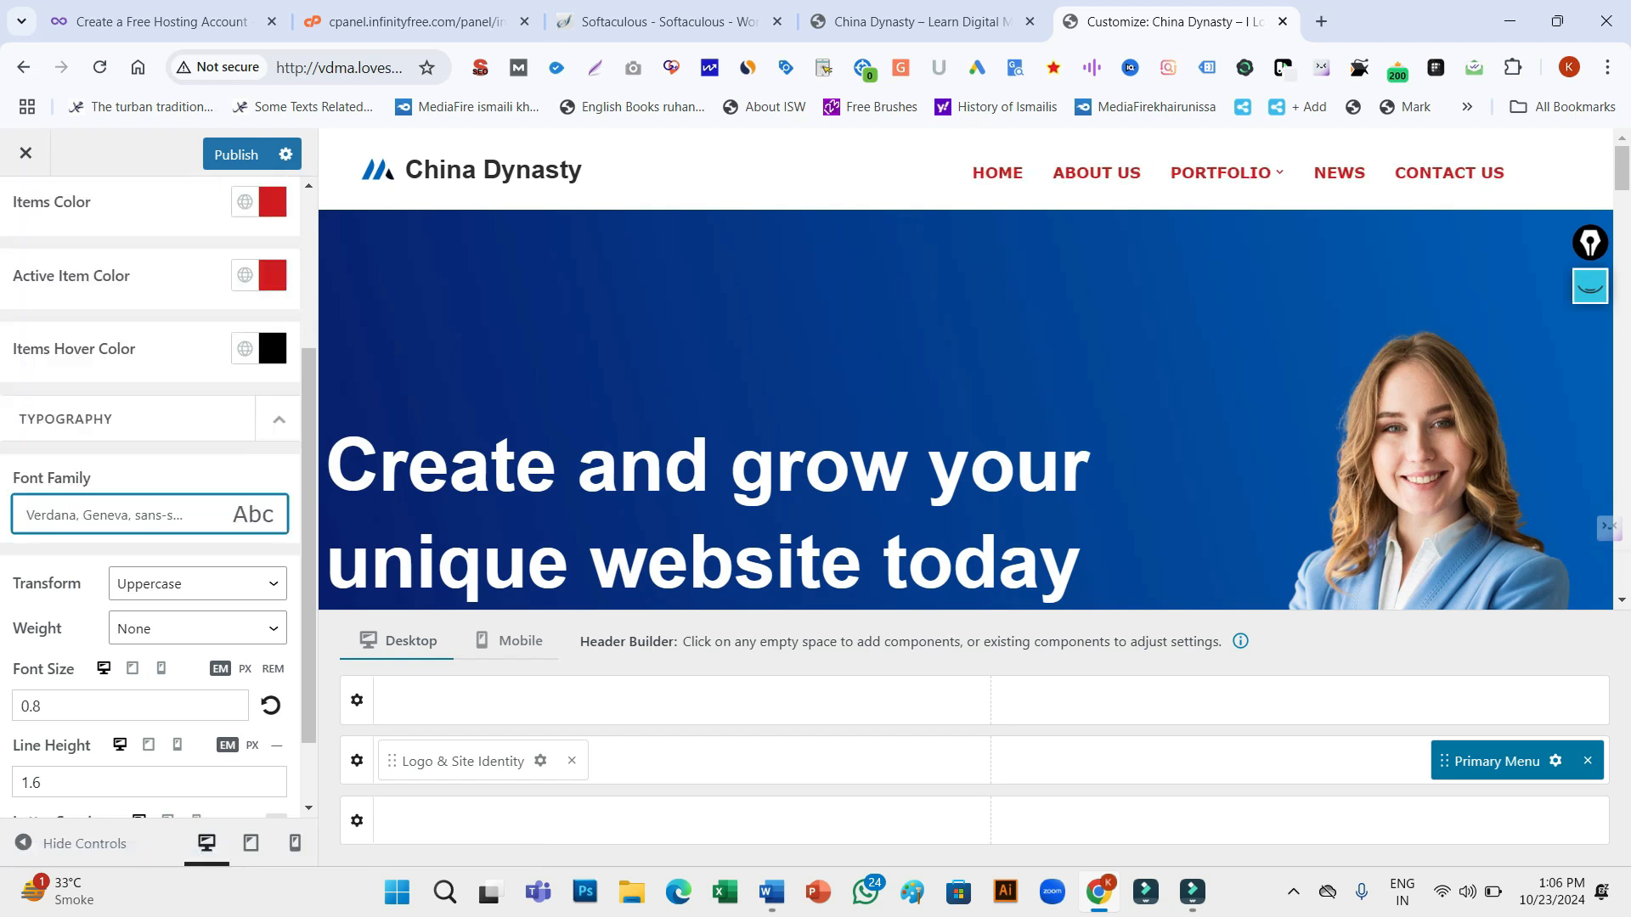
# Try Abril Fatface as the Primary Menu's font family, and return the font to Inherit
pyautogui.click(149, 515)
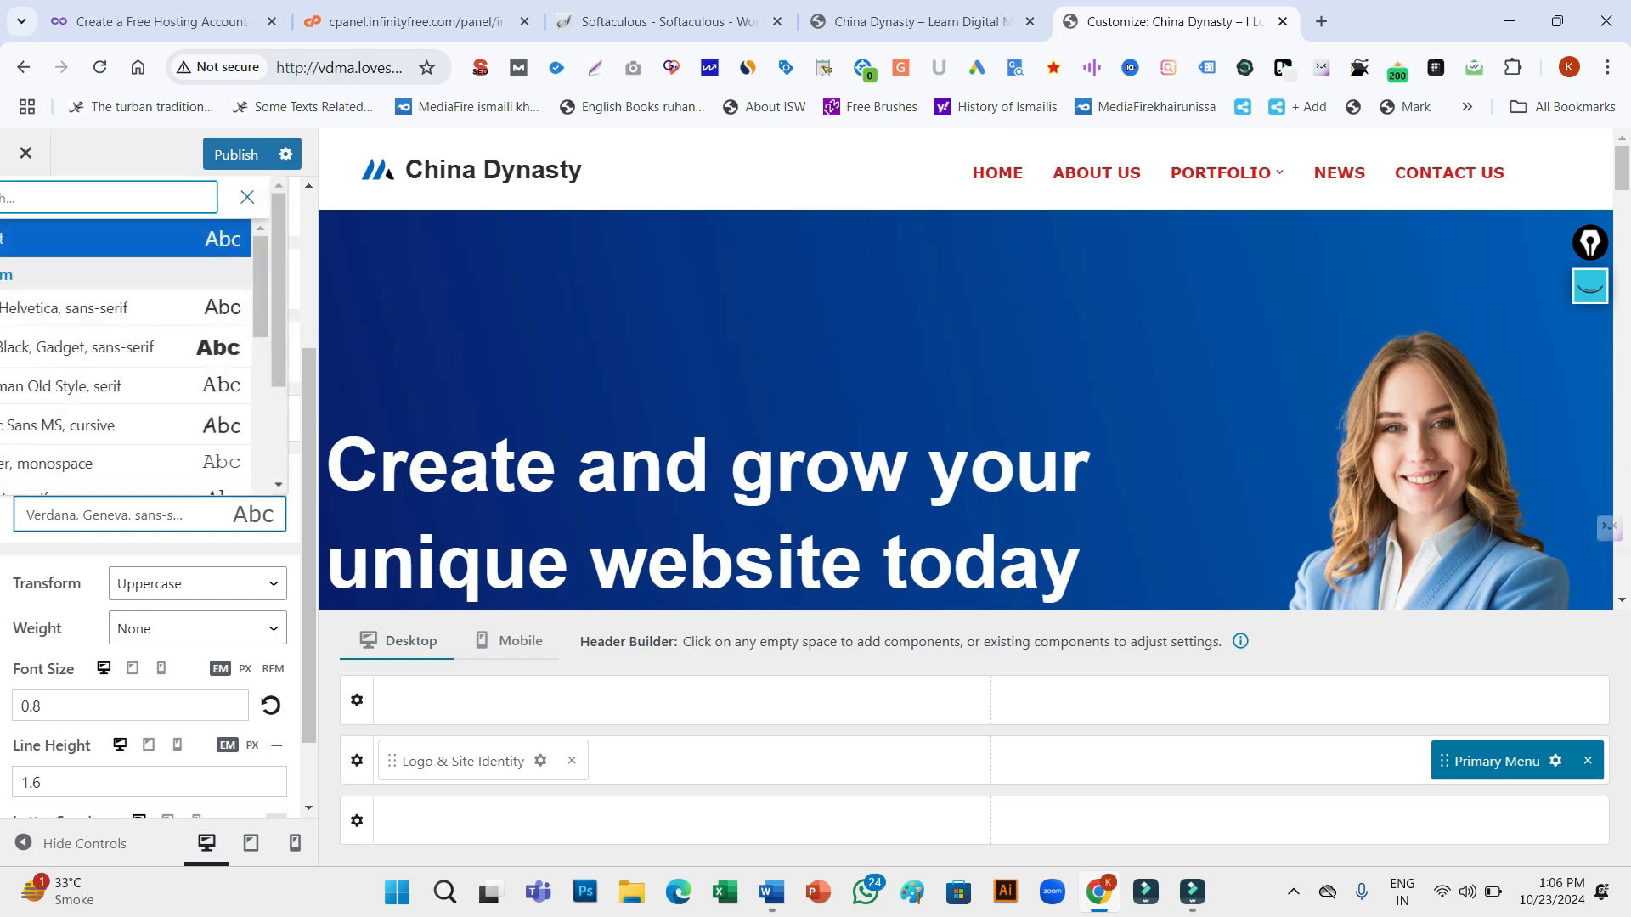
pyautogui.scroll(-6, 127, 357)
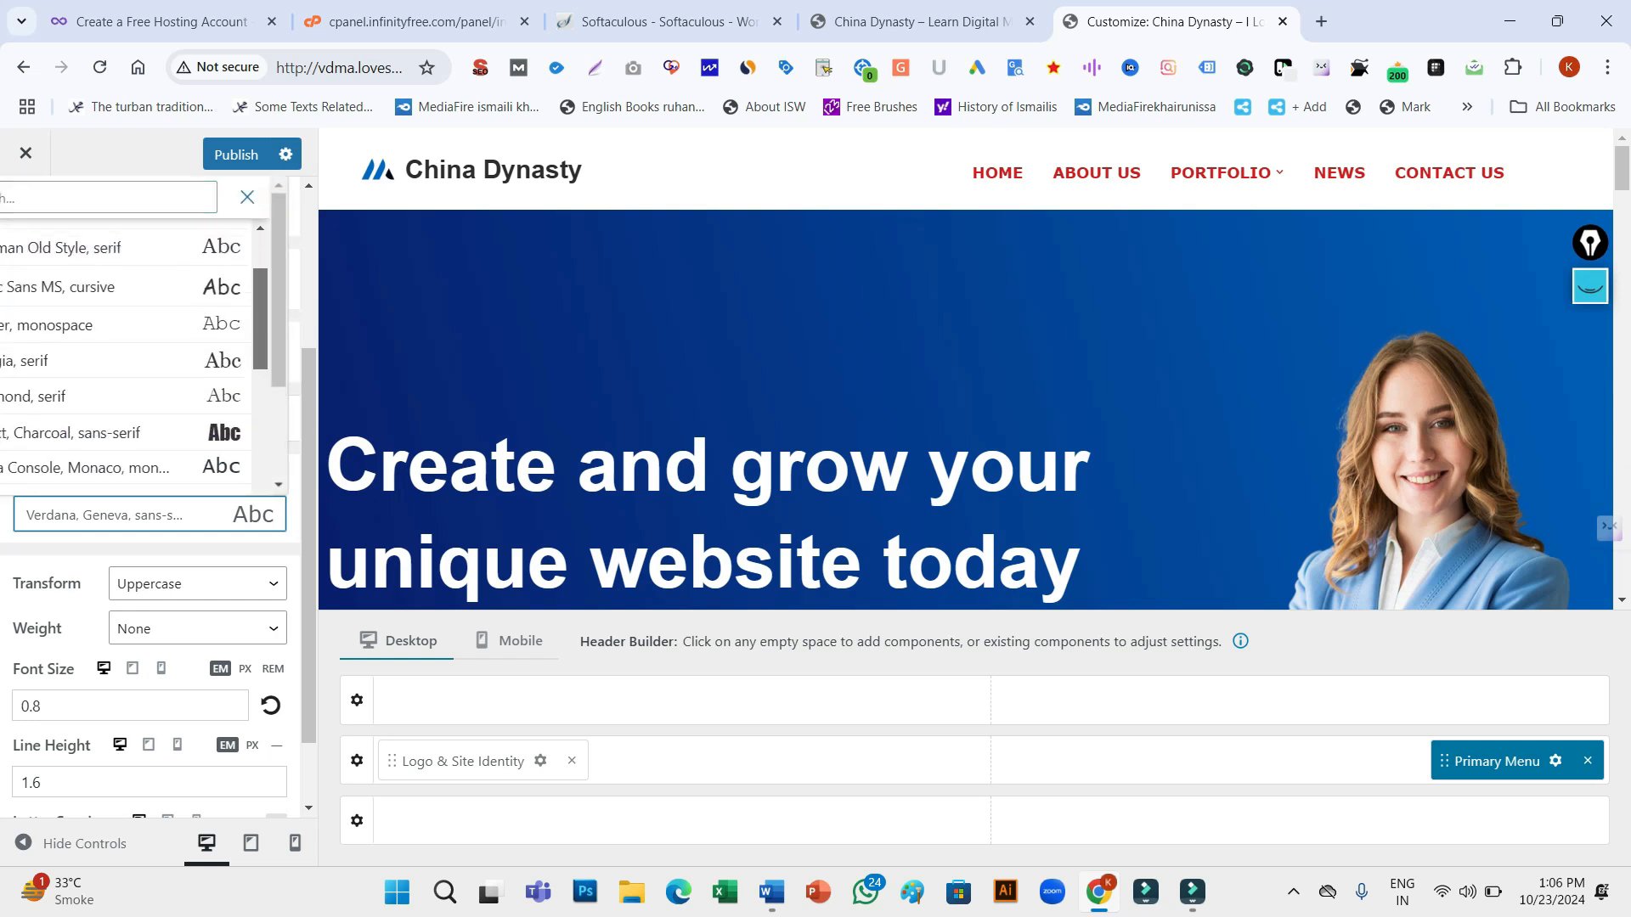
pyautogui.scroll(-5, 127, 356)
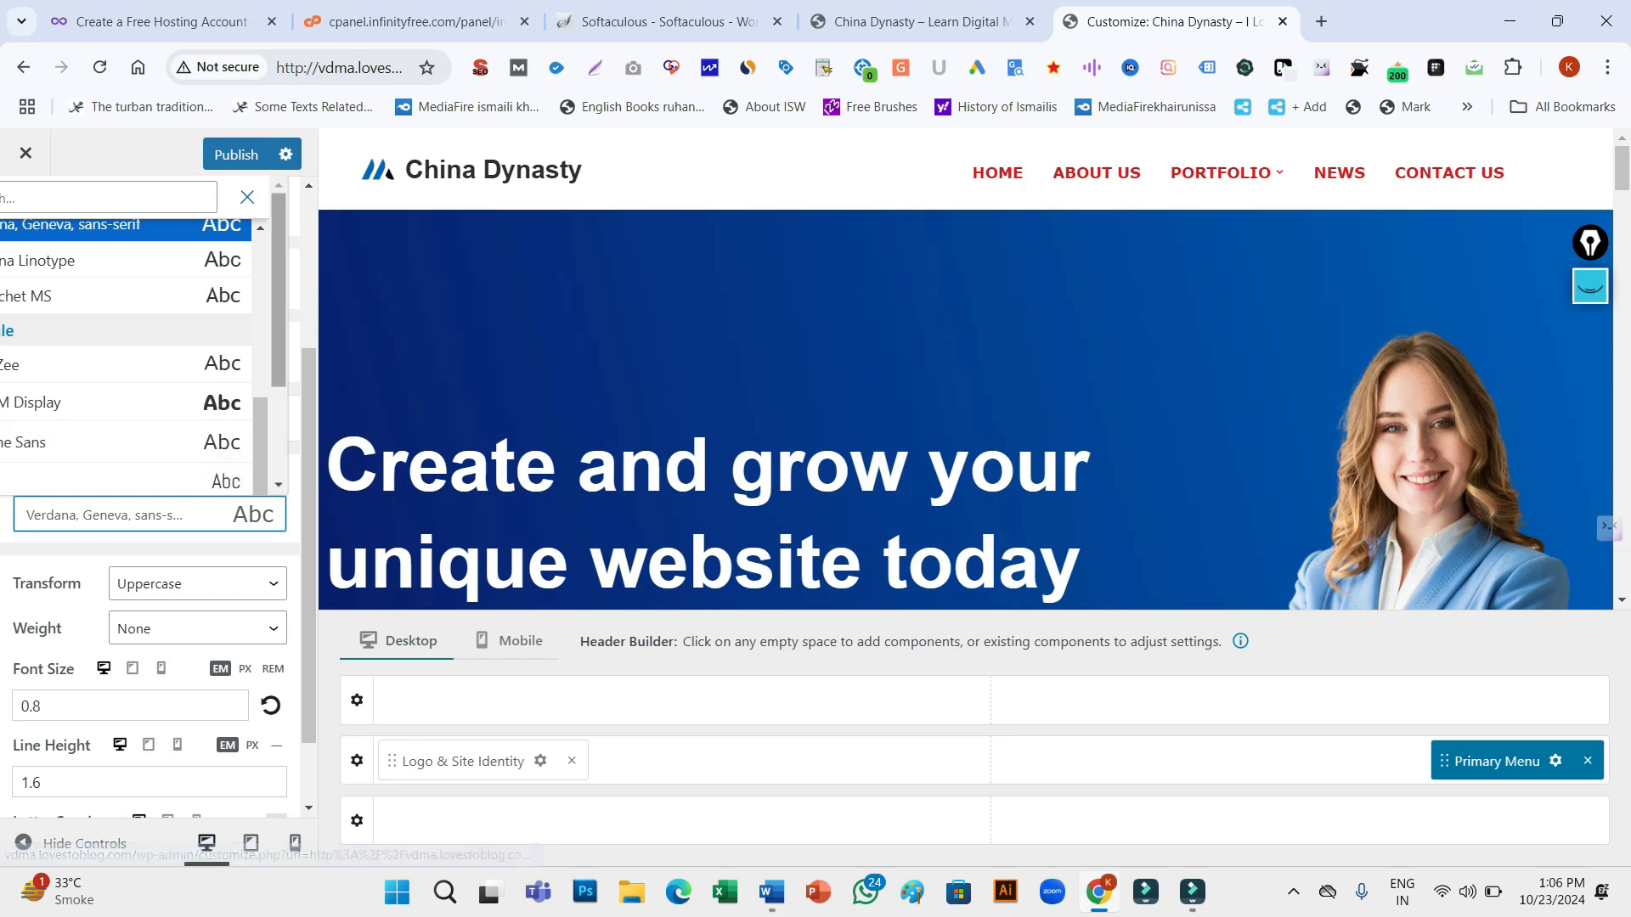
pyautogui.scroll(-3, 127, 357)
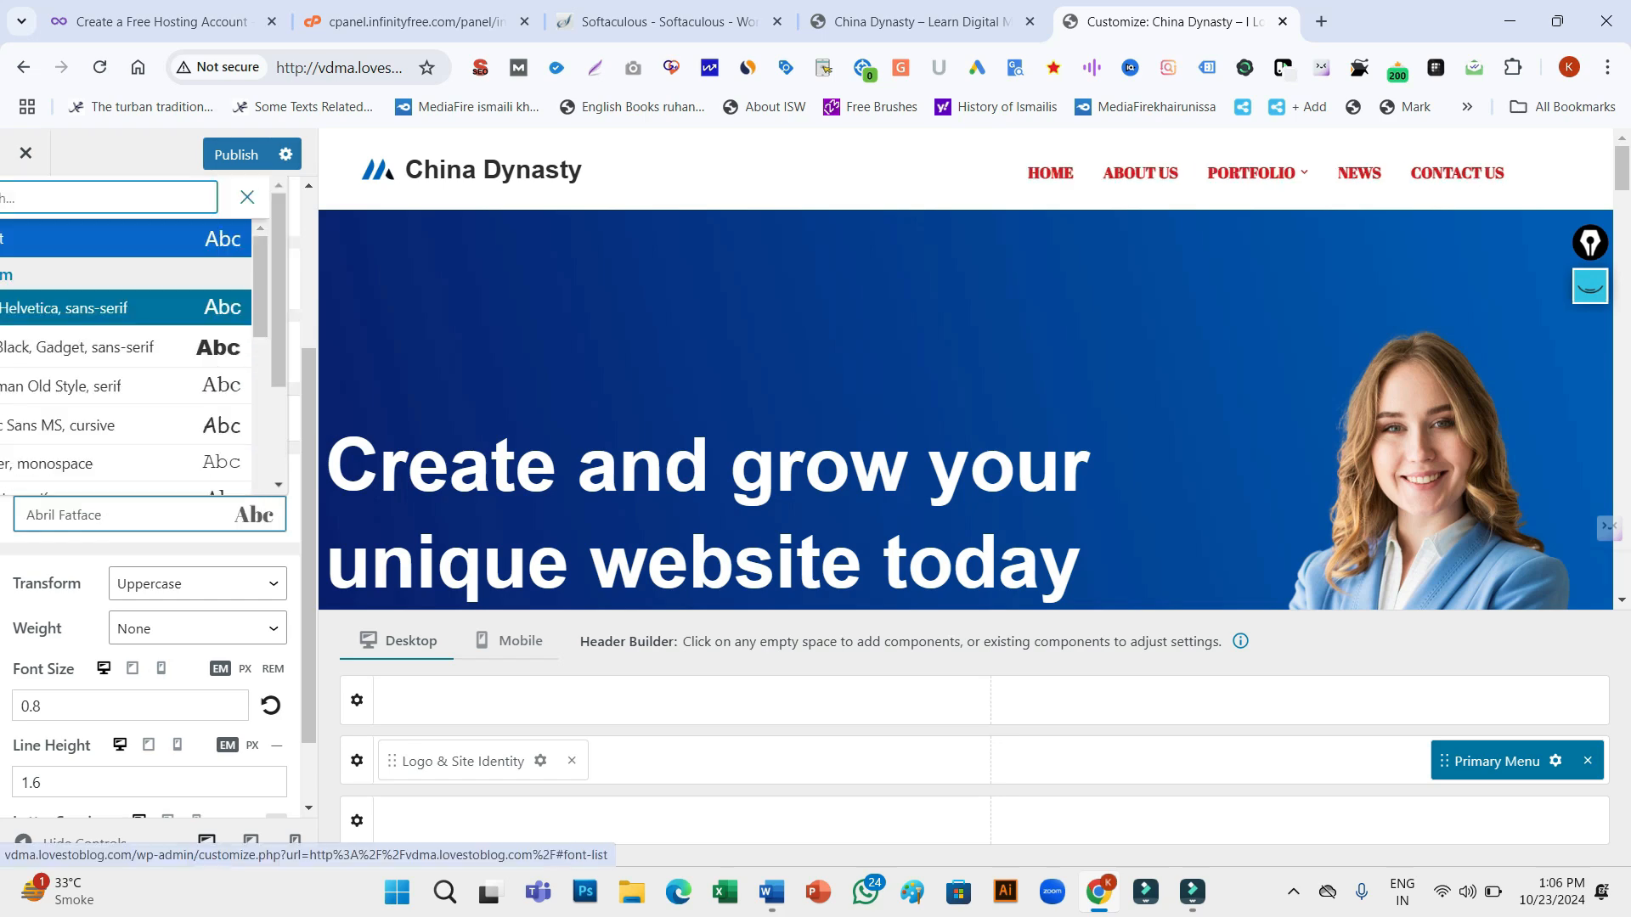
pyautogui.click(127, 307)
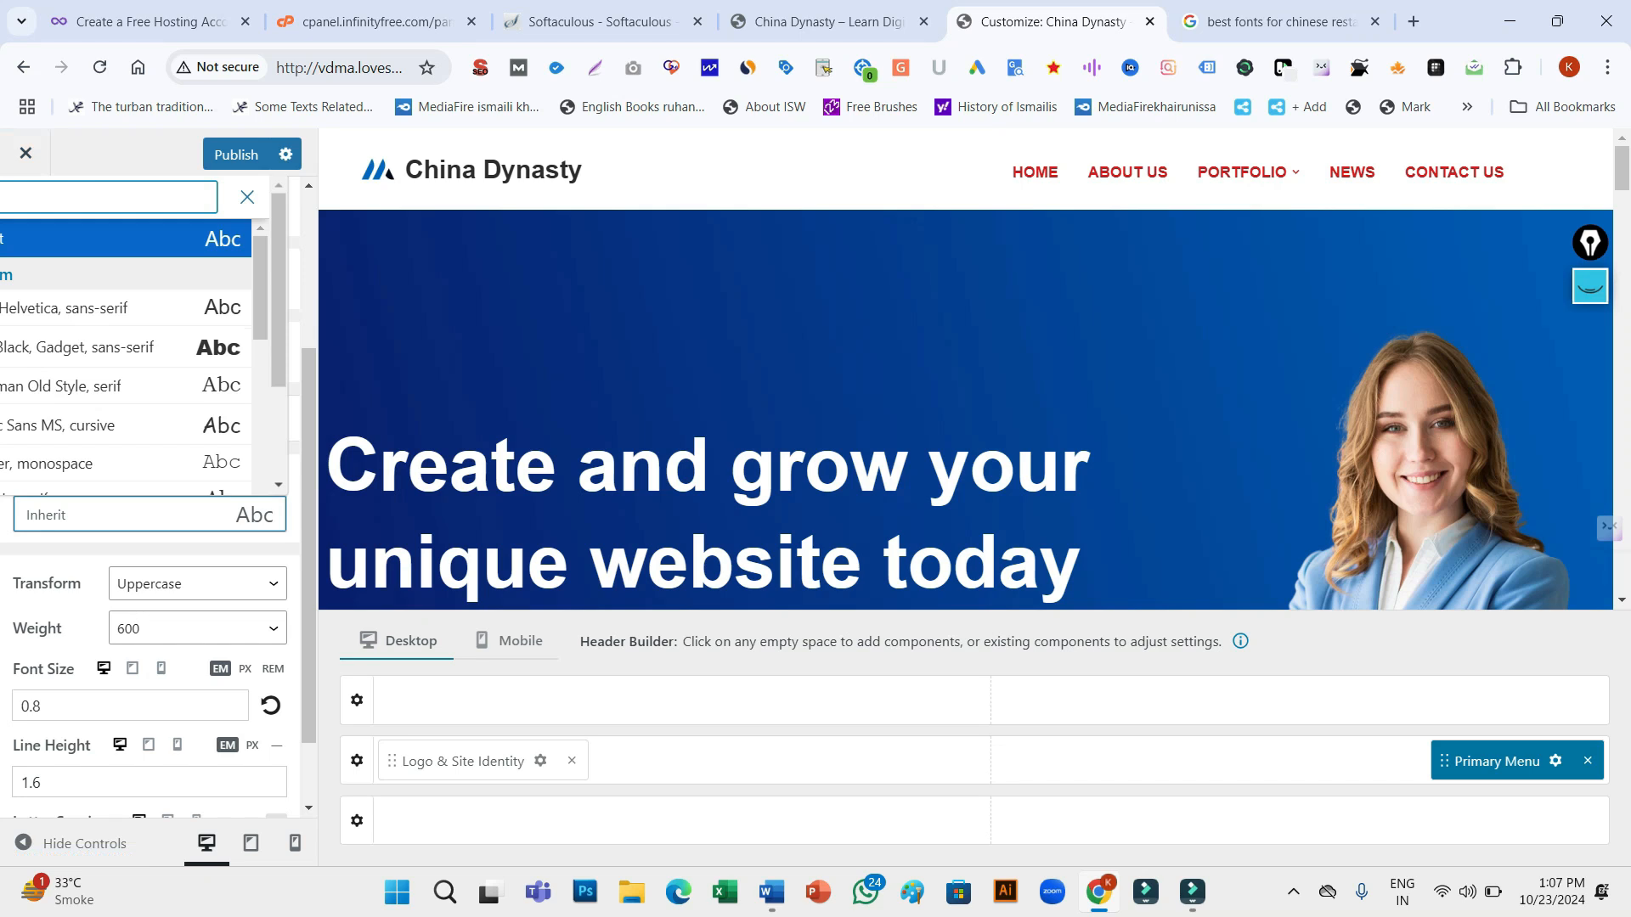
# Search the Primary Menu's font family list for "ch" fonts
pyautogui.write('ch')
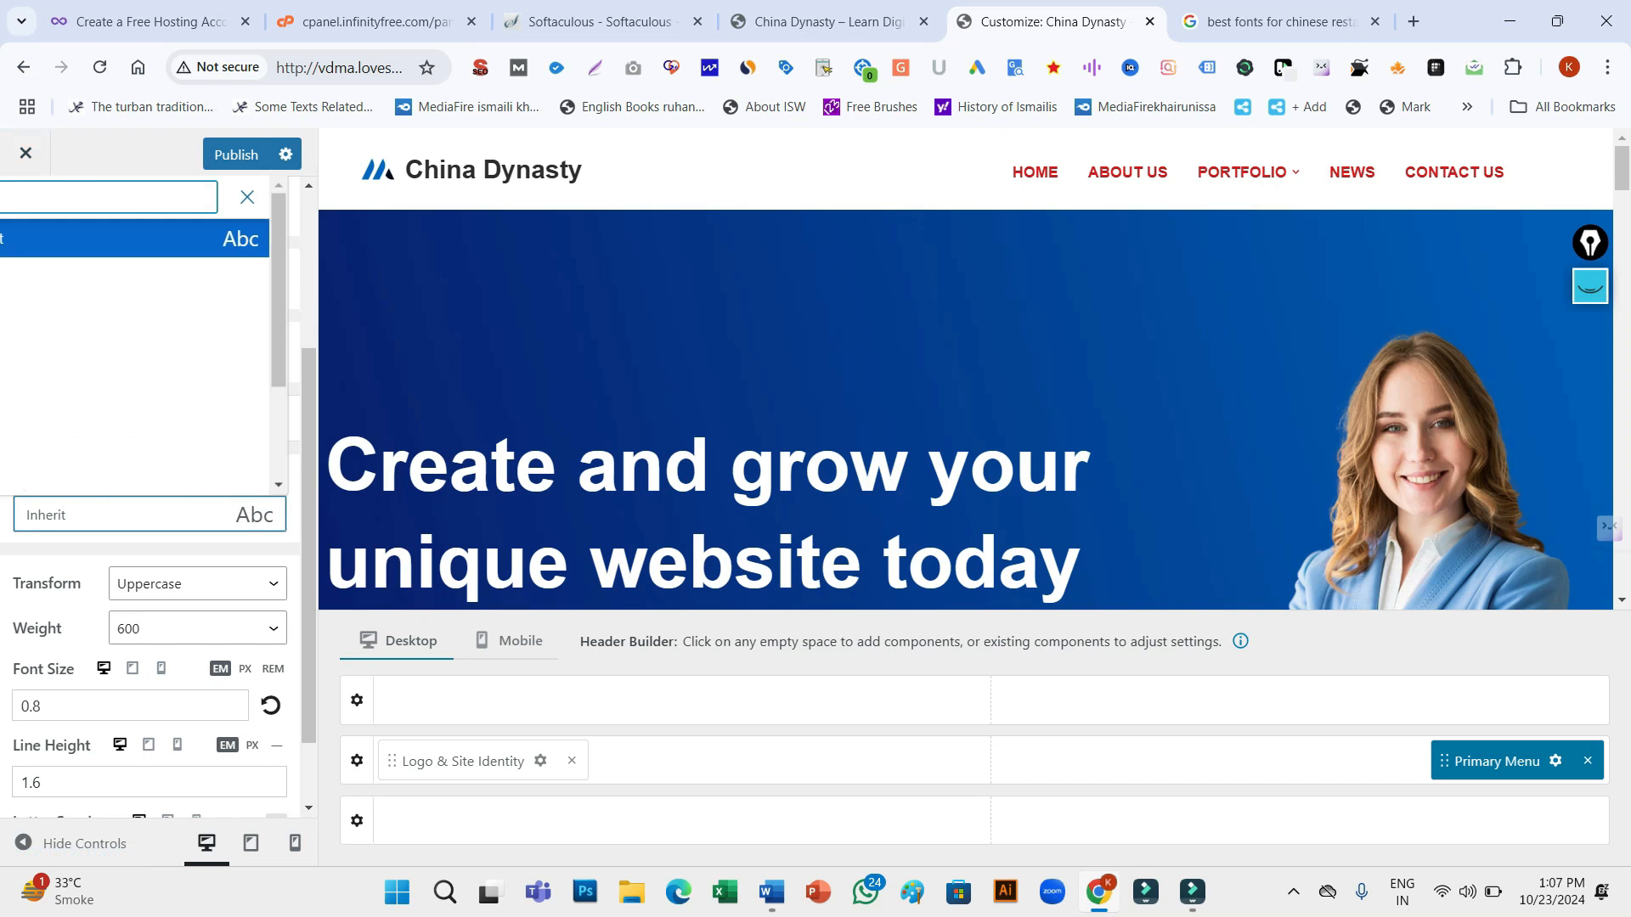
pyautogui.click(248, 197)
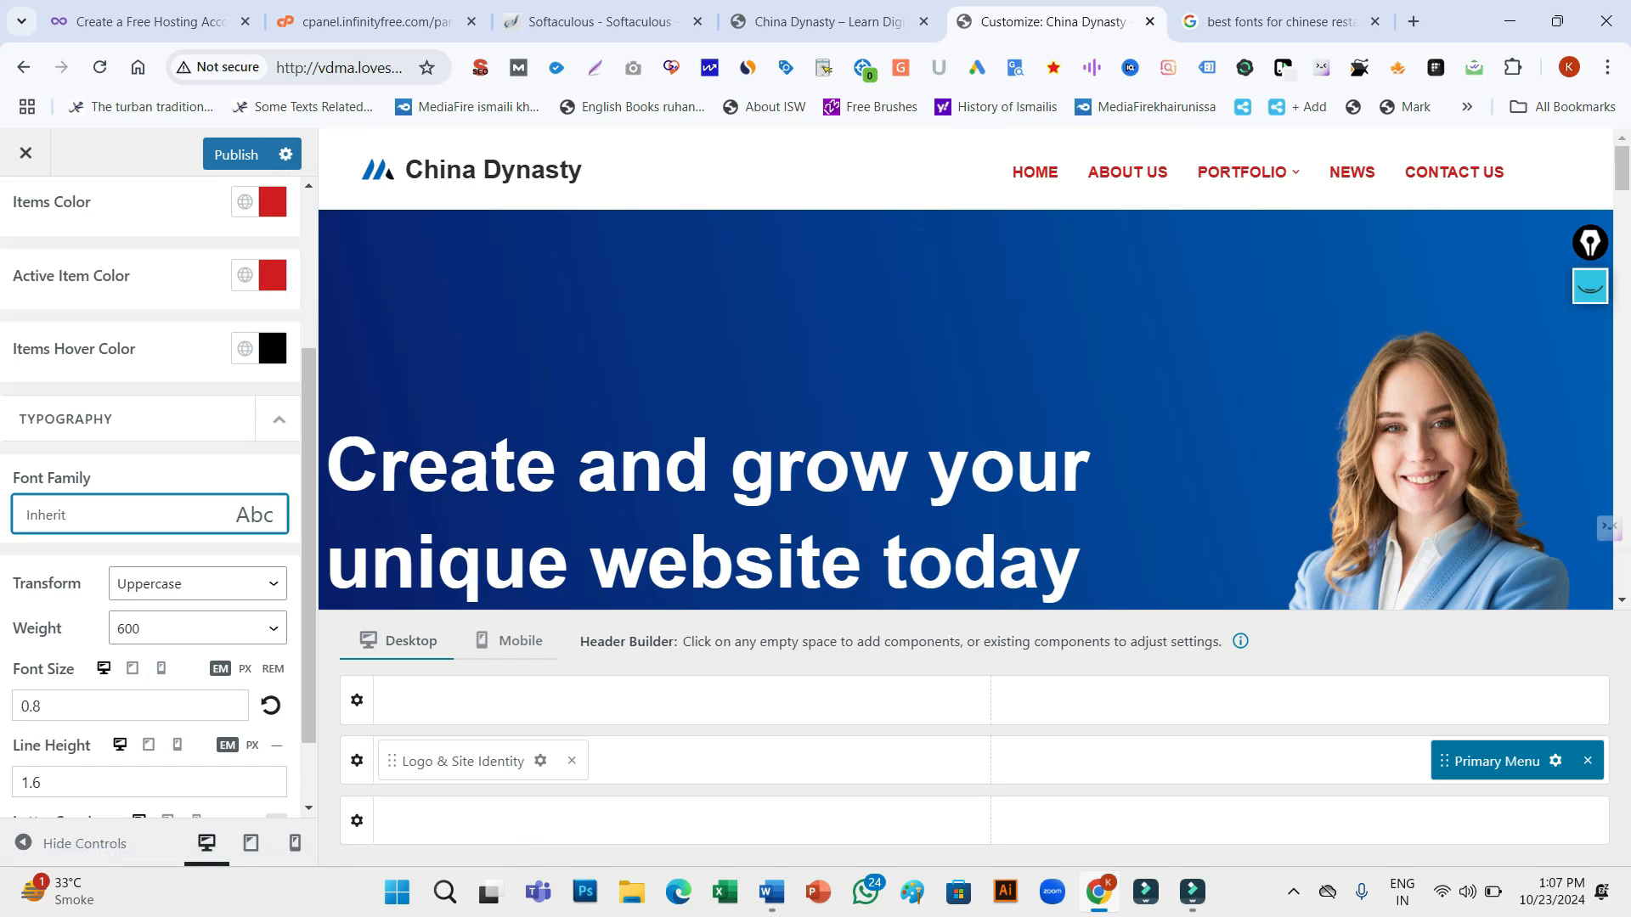
pyautogui.click(161, 515)
pyautogui.moveTo(279, 293)
pyautogui.mouseDown()
pyautogui.moveTo(278, 335)
pyautogui.moveTo(279, 294)
pyautogui.mouseUp()
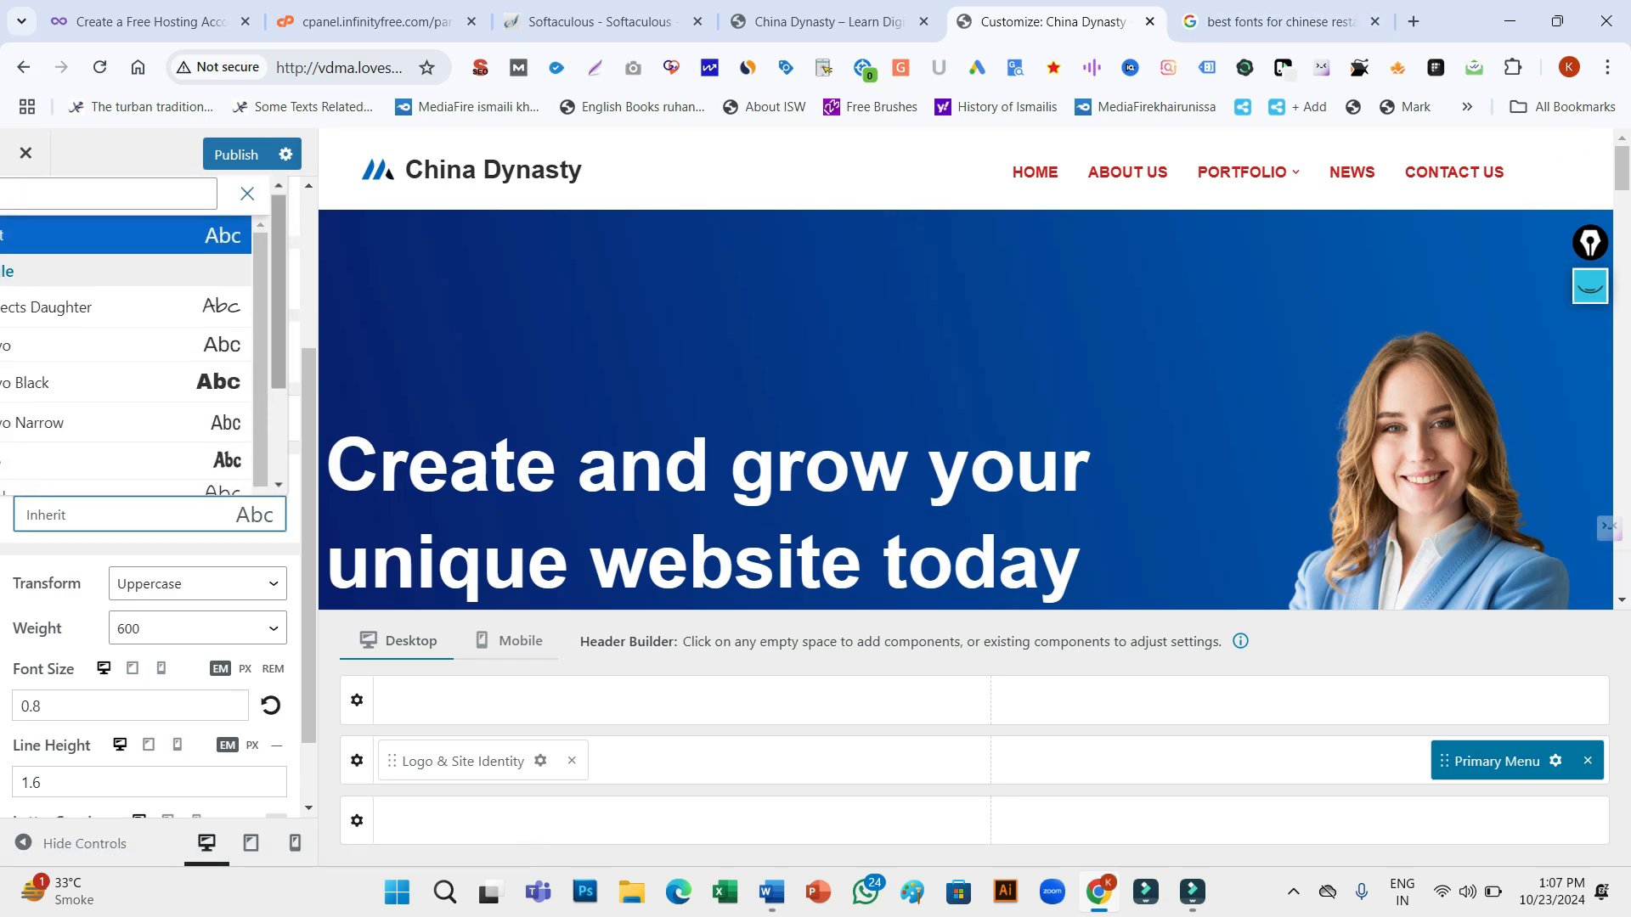
# Hide the customizer controls to preview the homepage, and open the style settings of the Header Main row
pyautogui.click(22, 843)
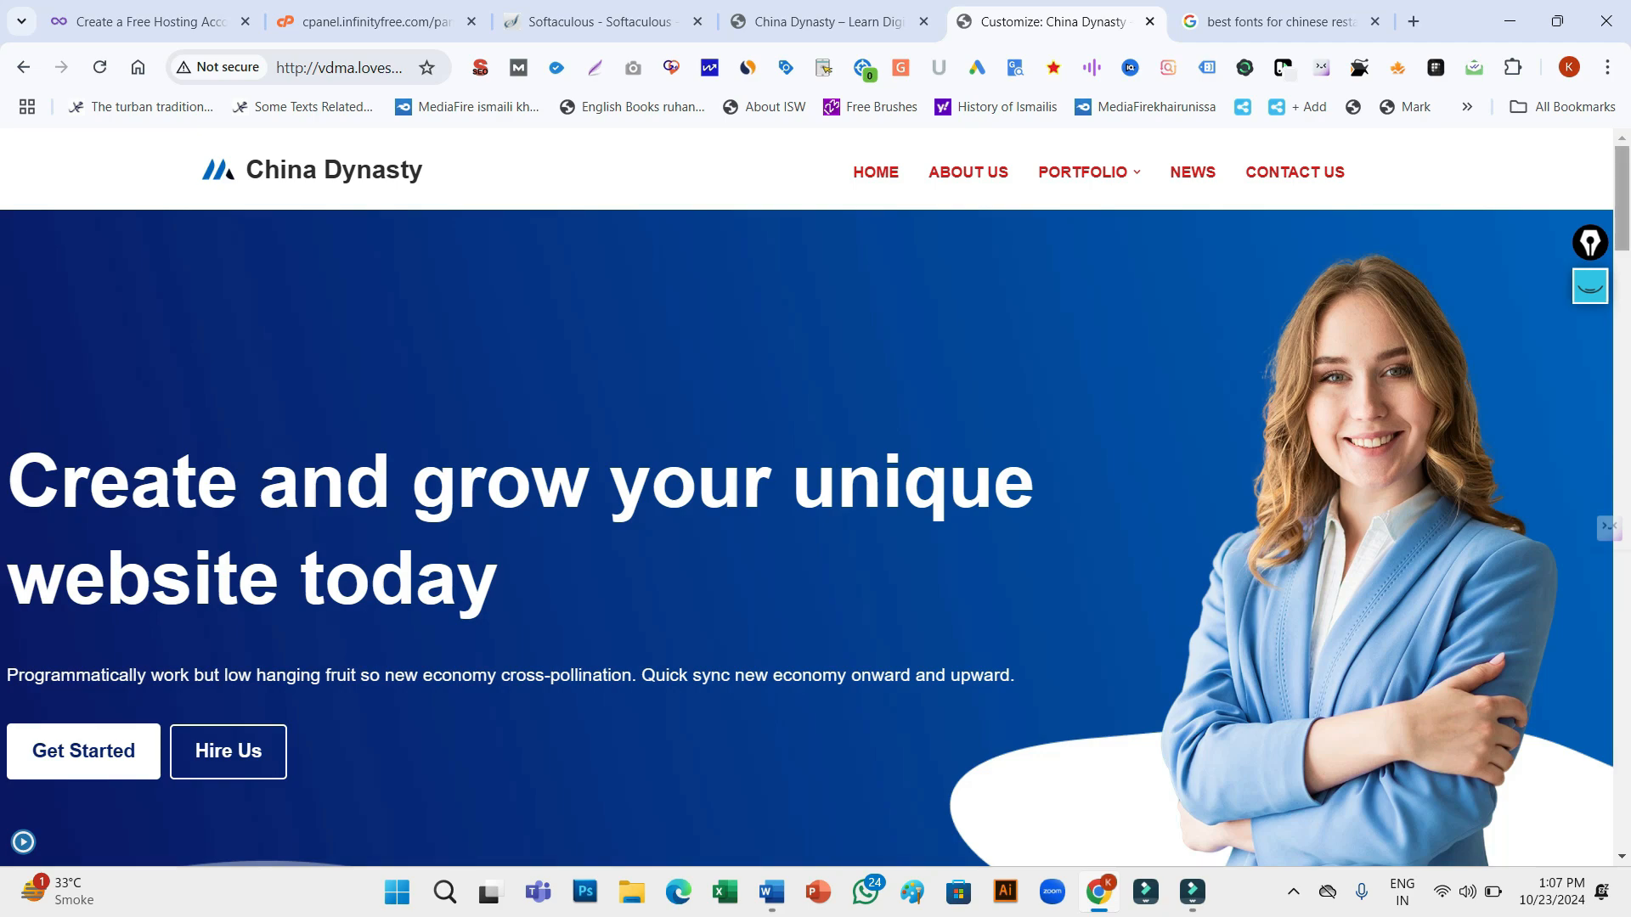
pyautogui.moveTo(1621, 198); pyautogui.dragTo(1622, 350)
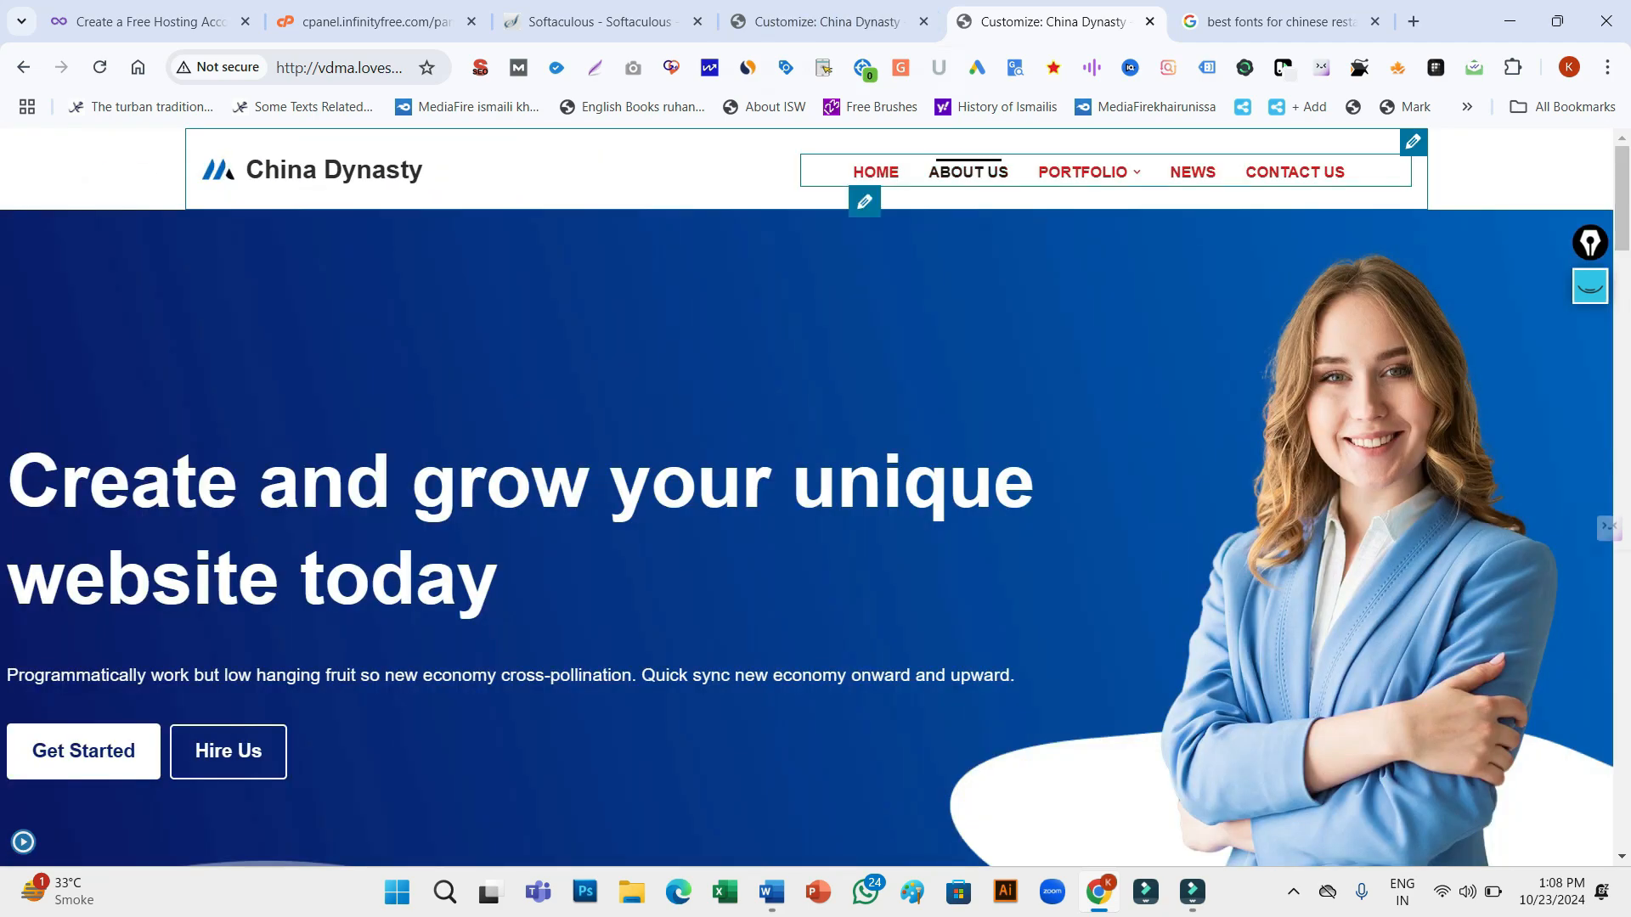
pyautogui.click(1413, 142)
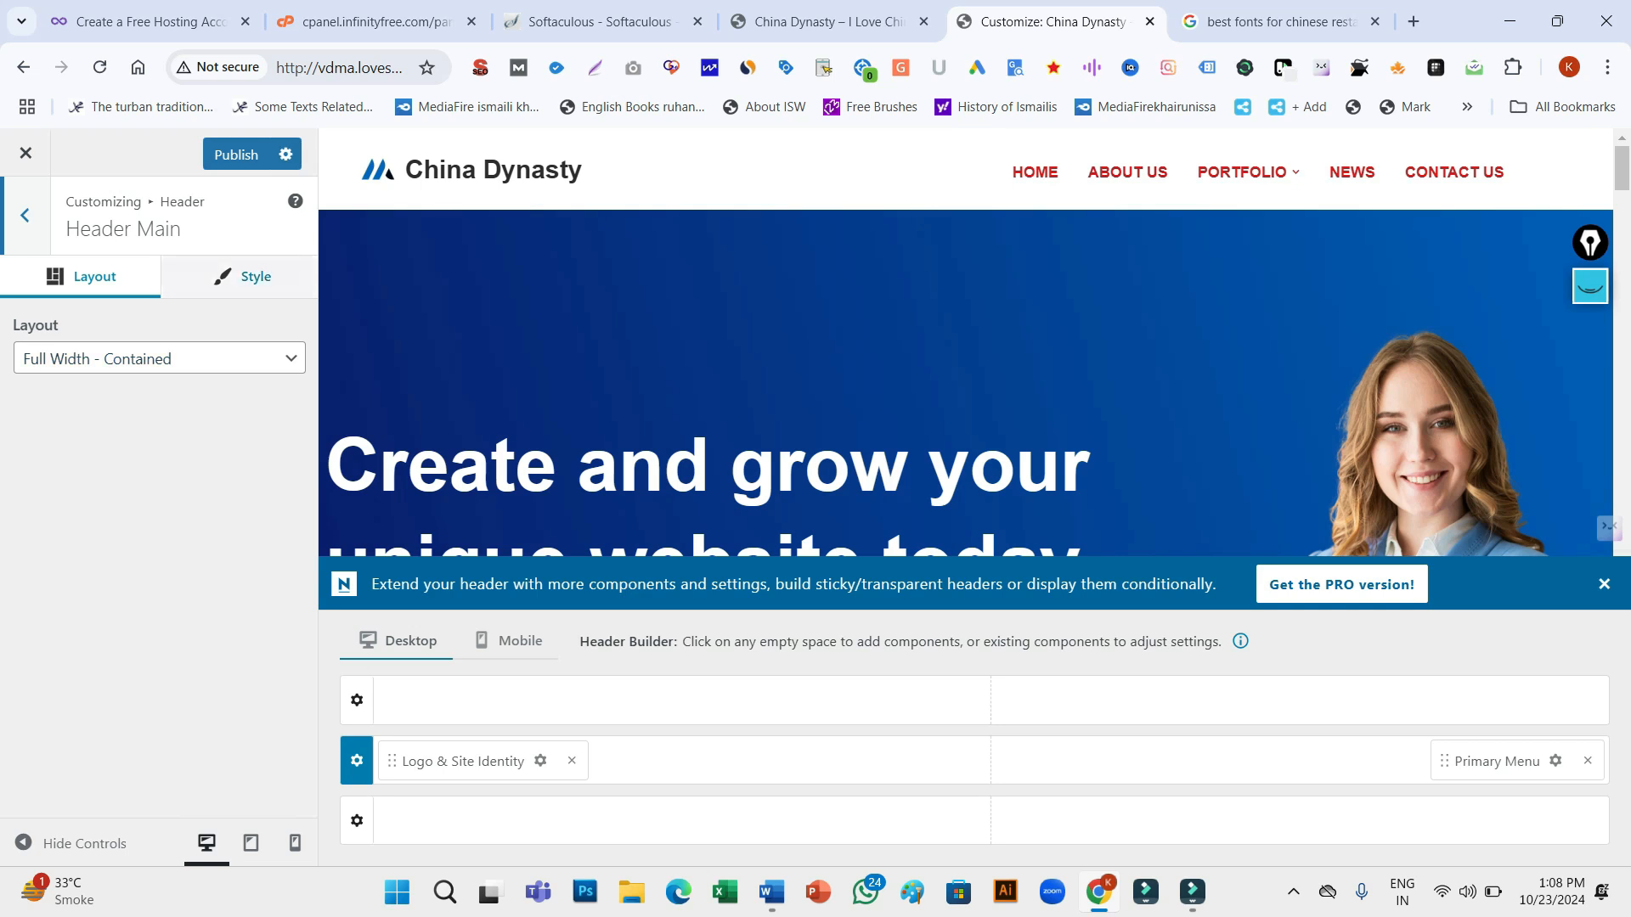
pyautogui.click(242, 276)
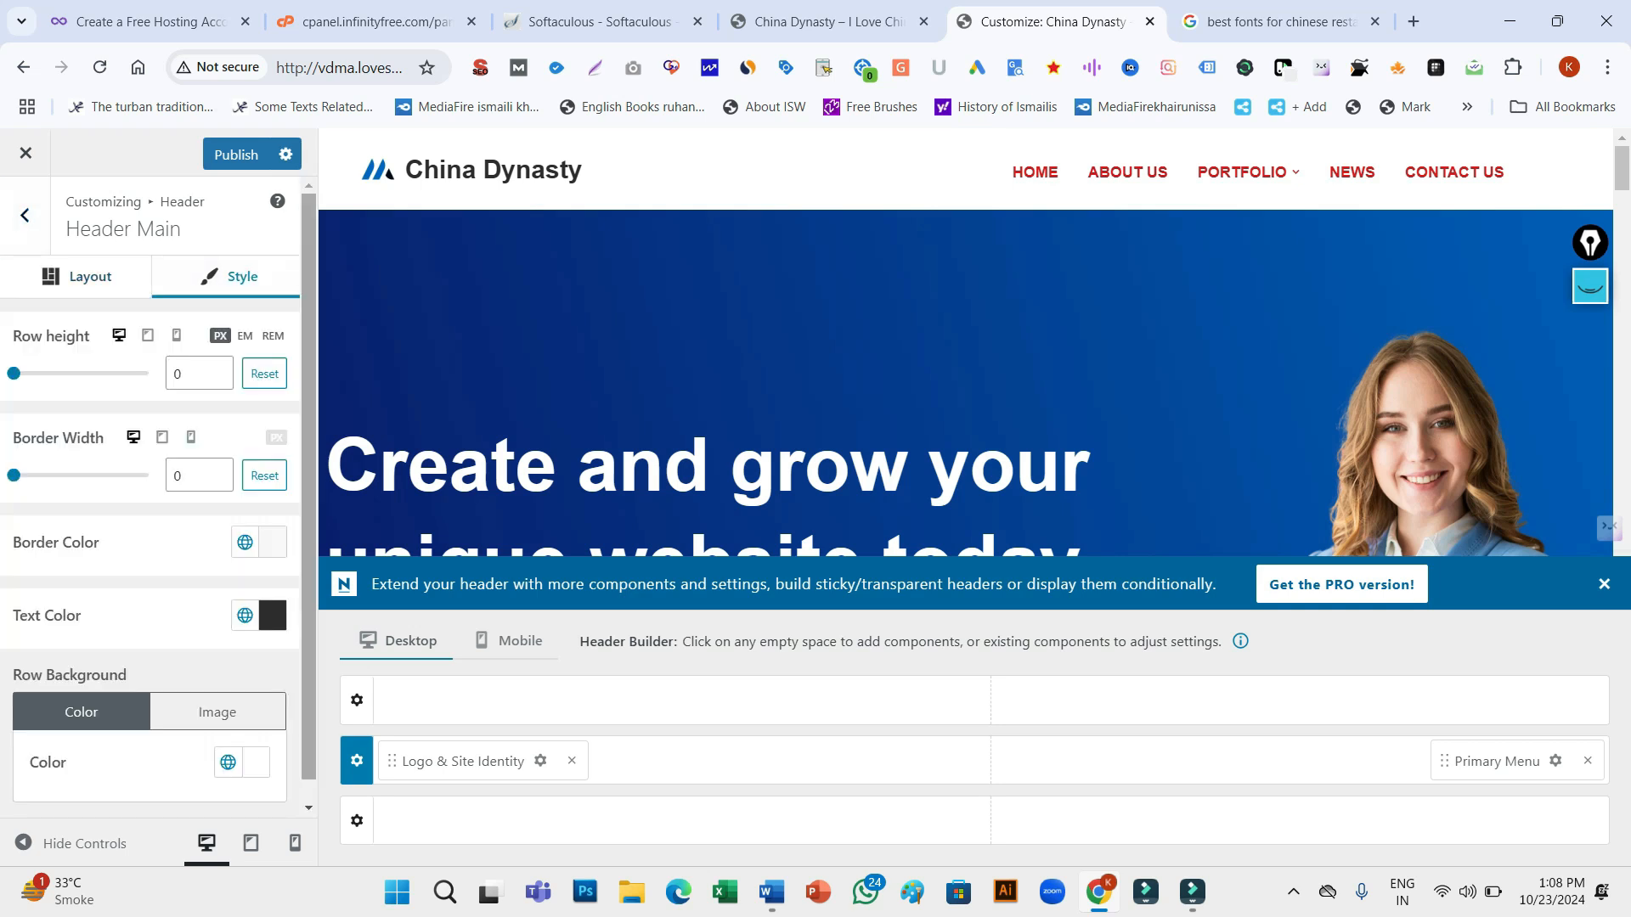
pyautogui.hotkey('ctrl', 'a')
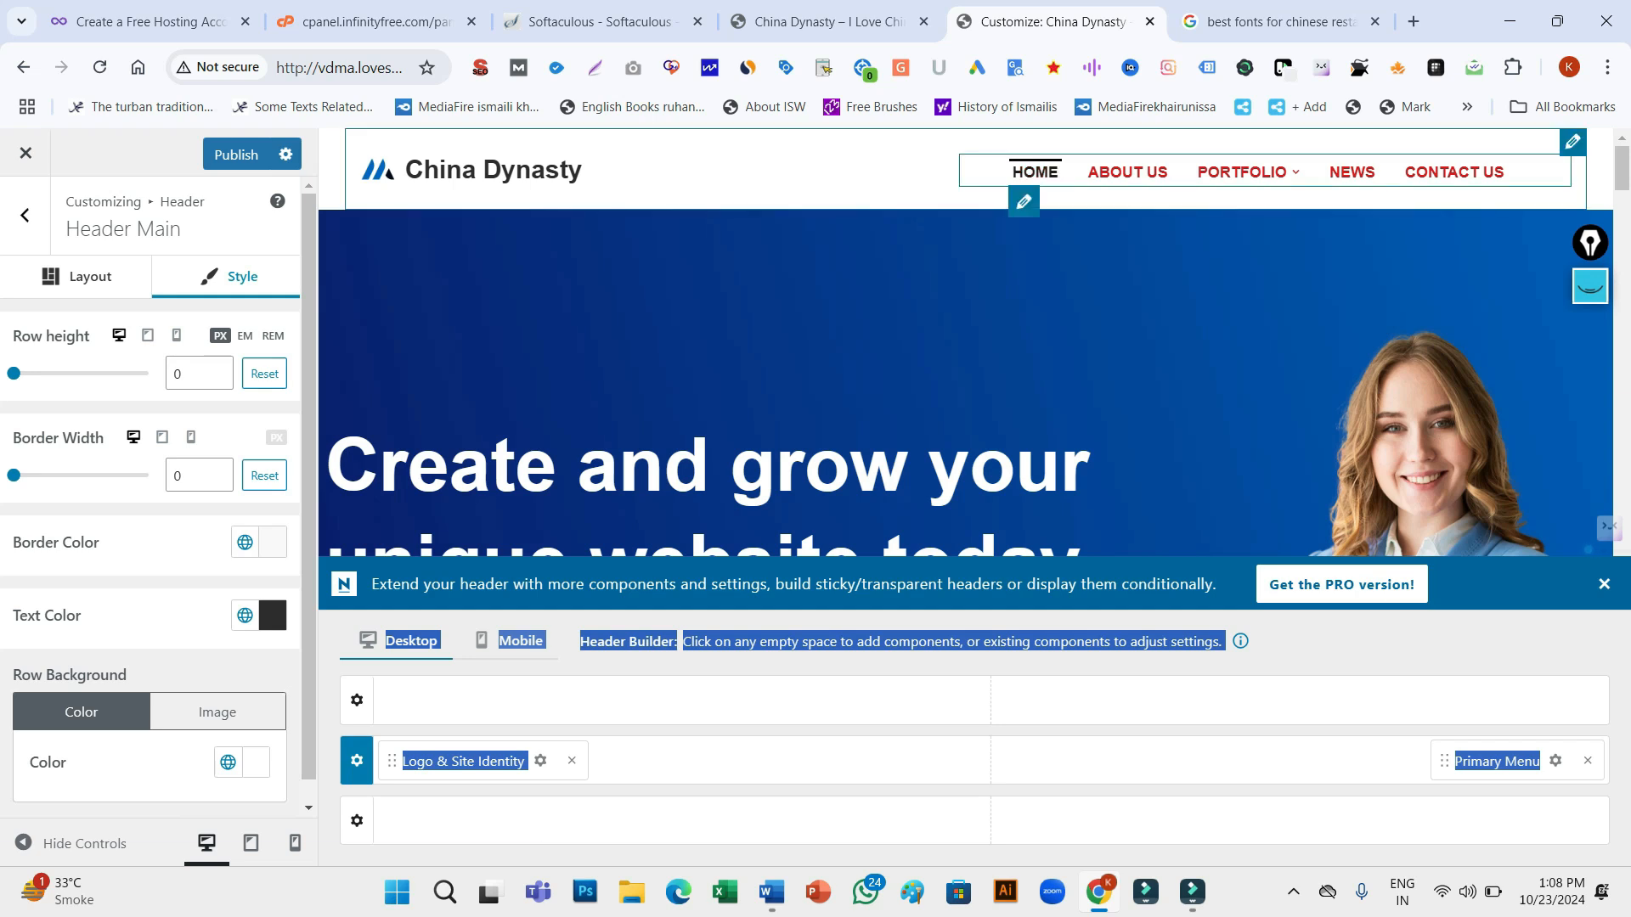
# Set the Primary Menu's font family to Verdana, Geneva, sans-serif and its text transform to Capitalize
pyautogui.click(1024, 202)
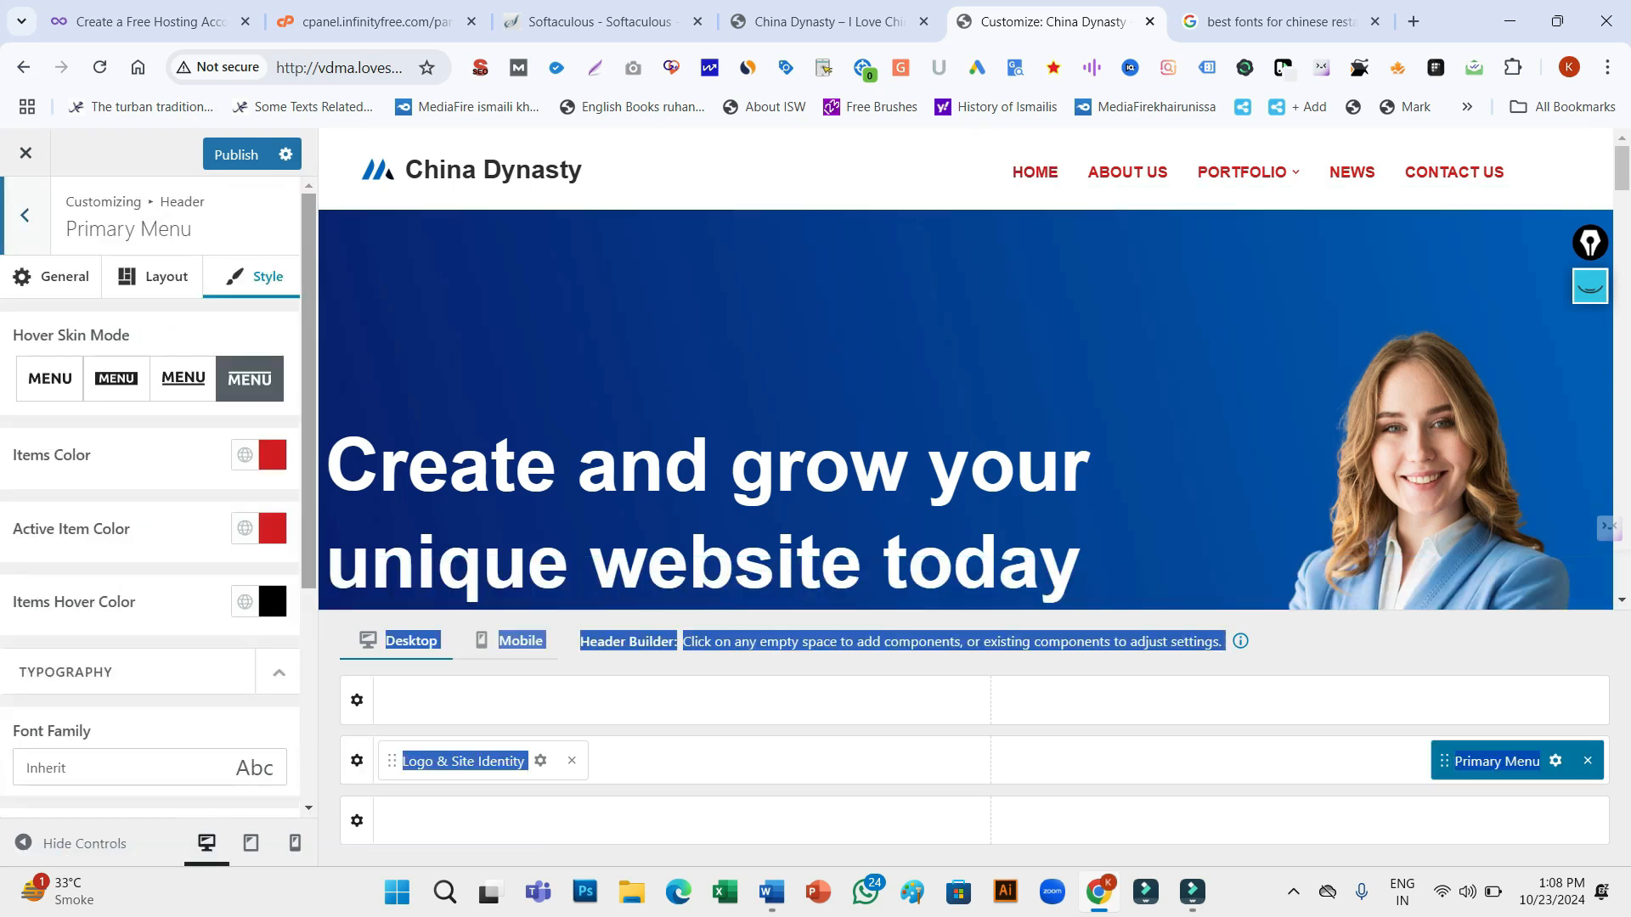
pyautogui.scroll(-3, 149, 492)
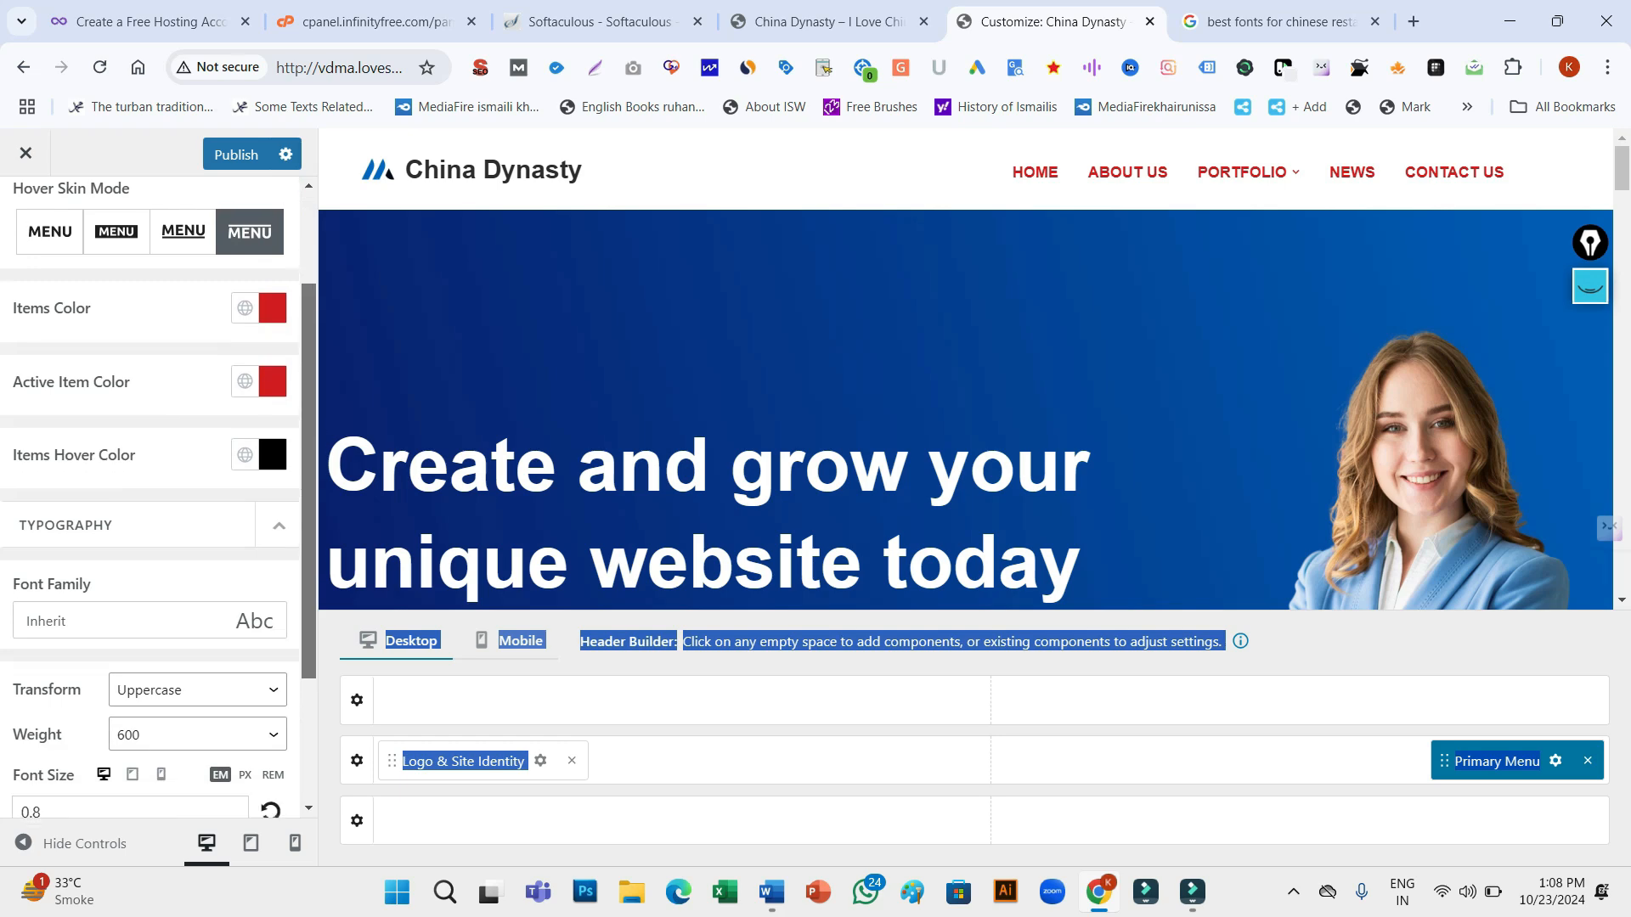
pyautogui.scroll(-2, 150, 493)
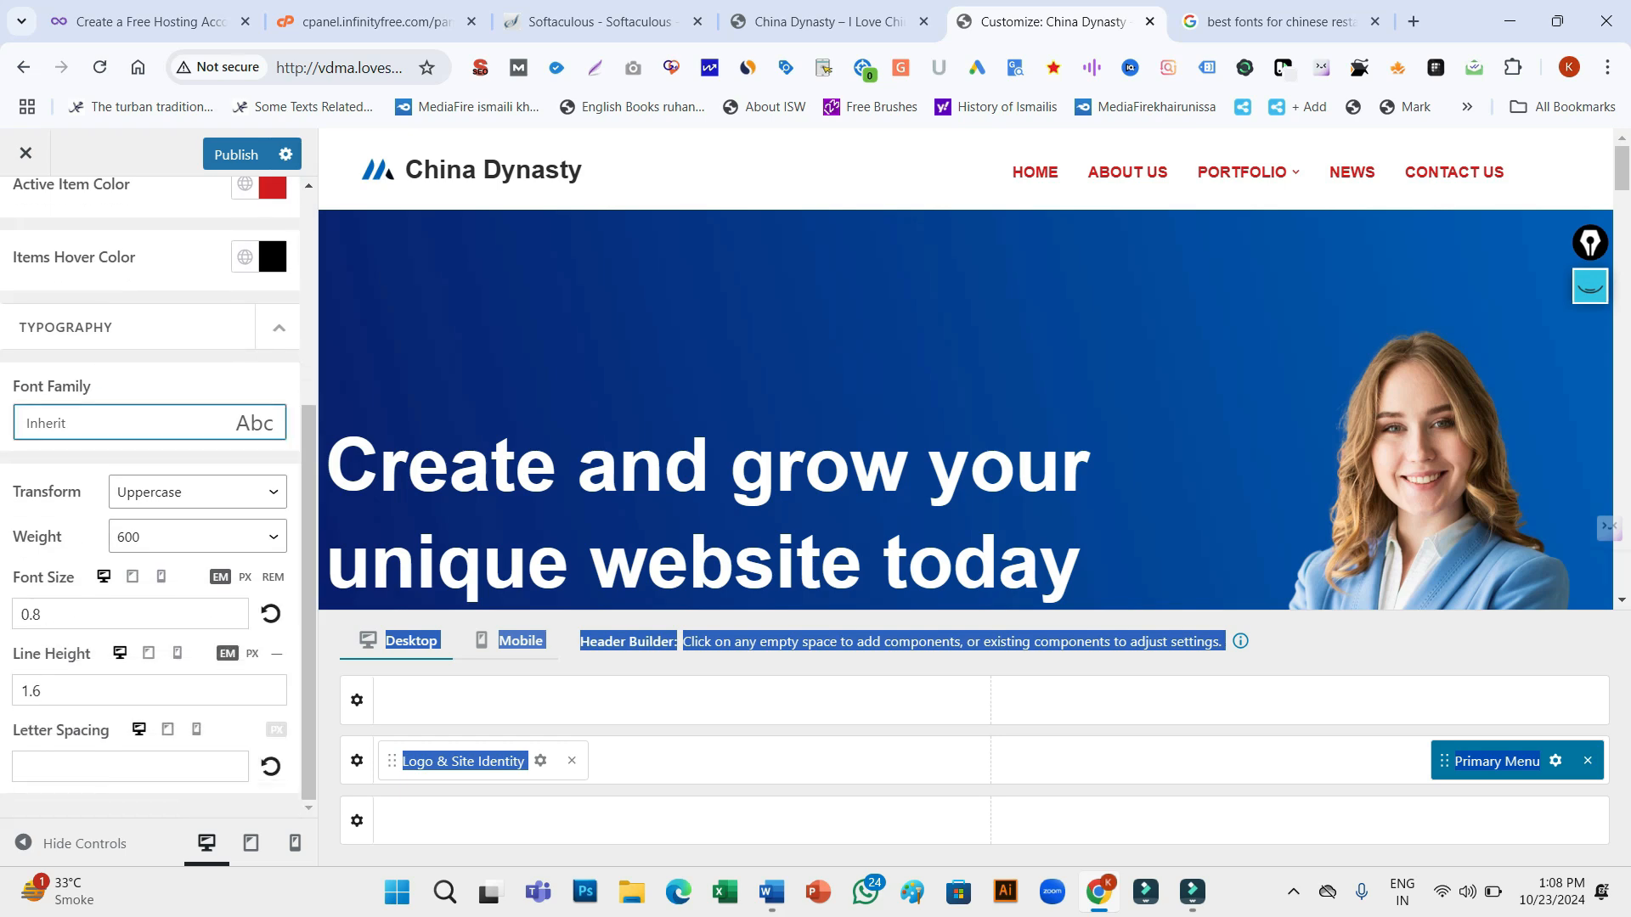
pyautogui.click(150, 423)
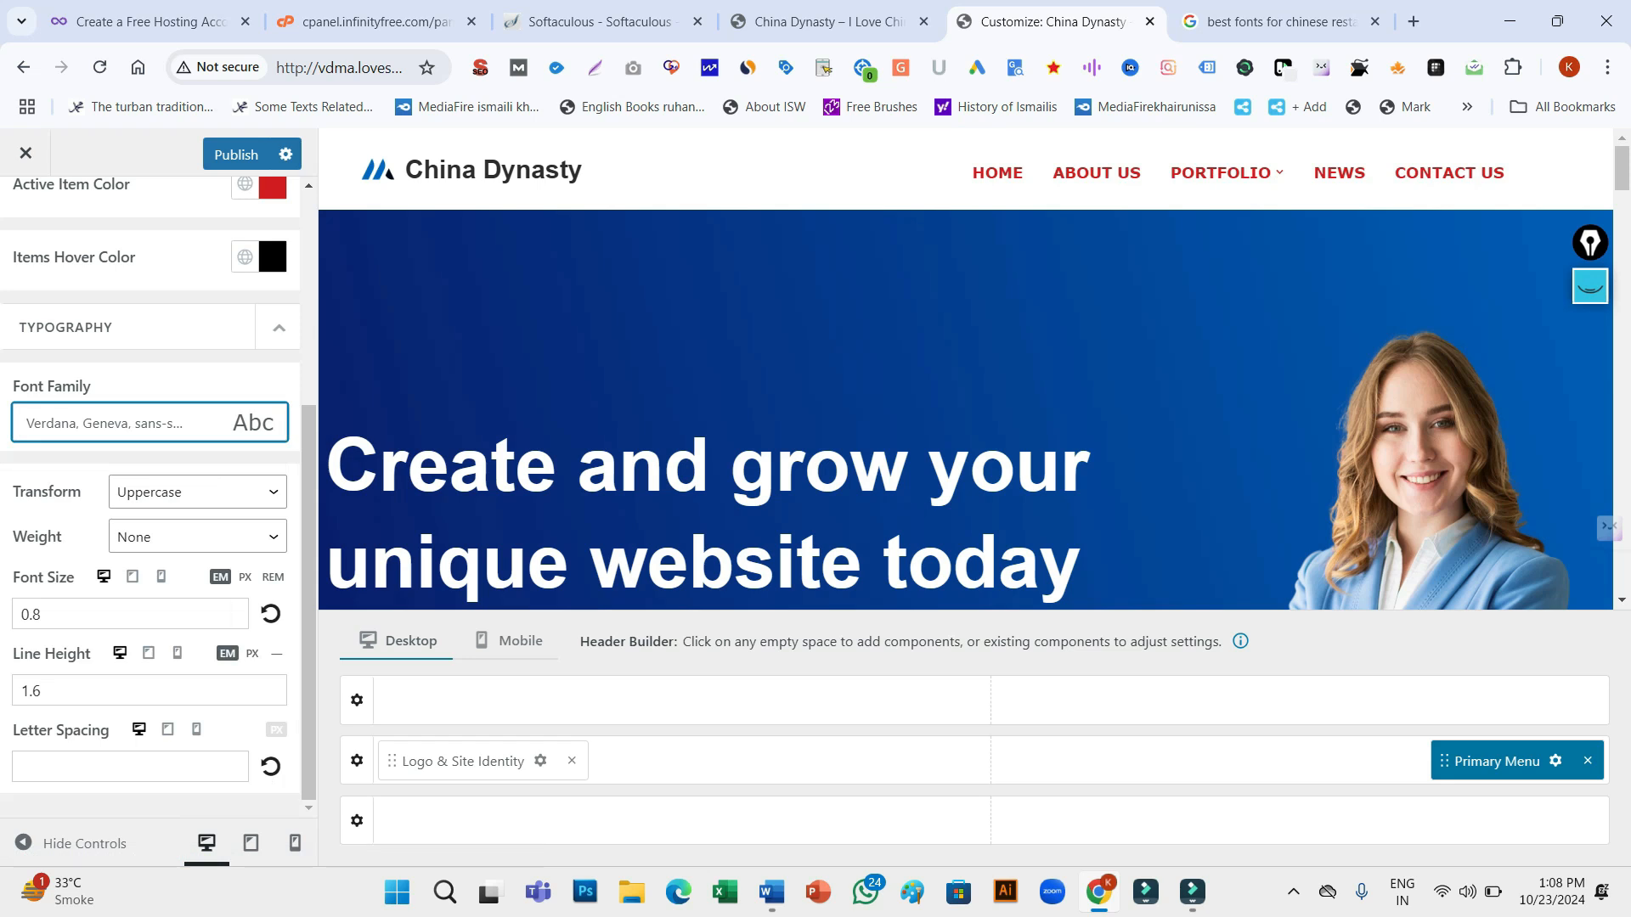
pyautogui.click(197, 492)
pyautogui.click(161, 550)
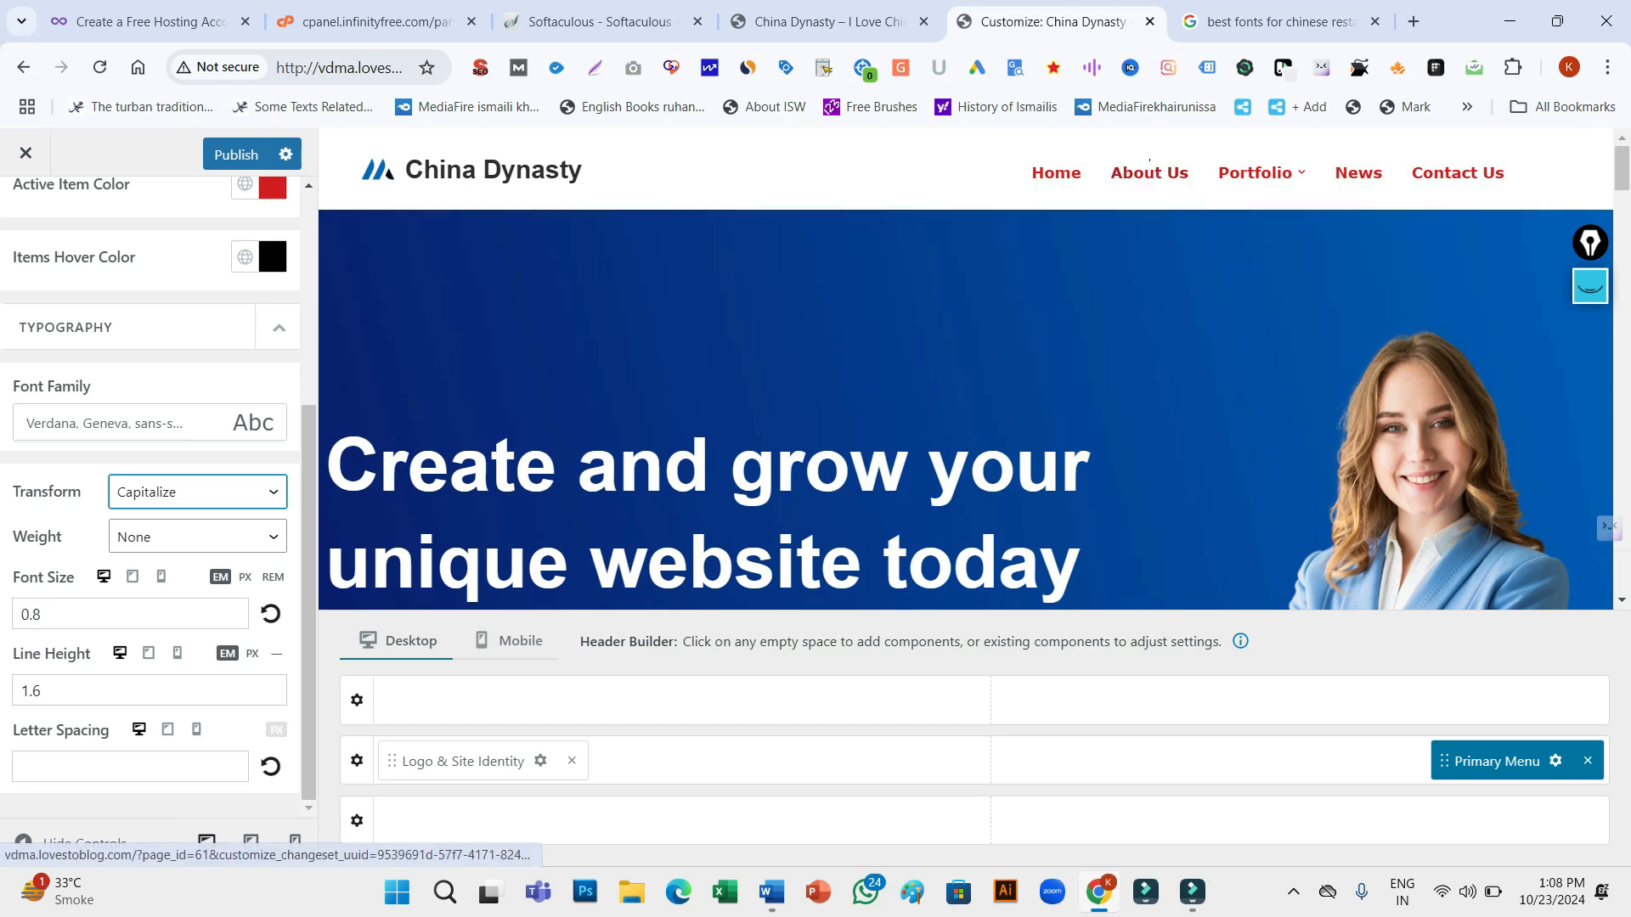
# Try Abril Fatface as the Primary Menu's font family
pyautogui.click(150, 423)
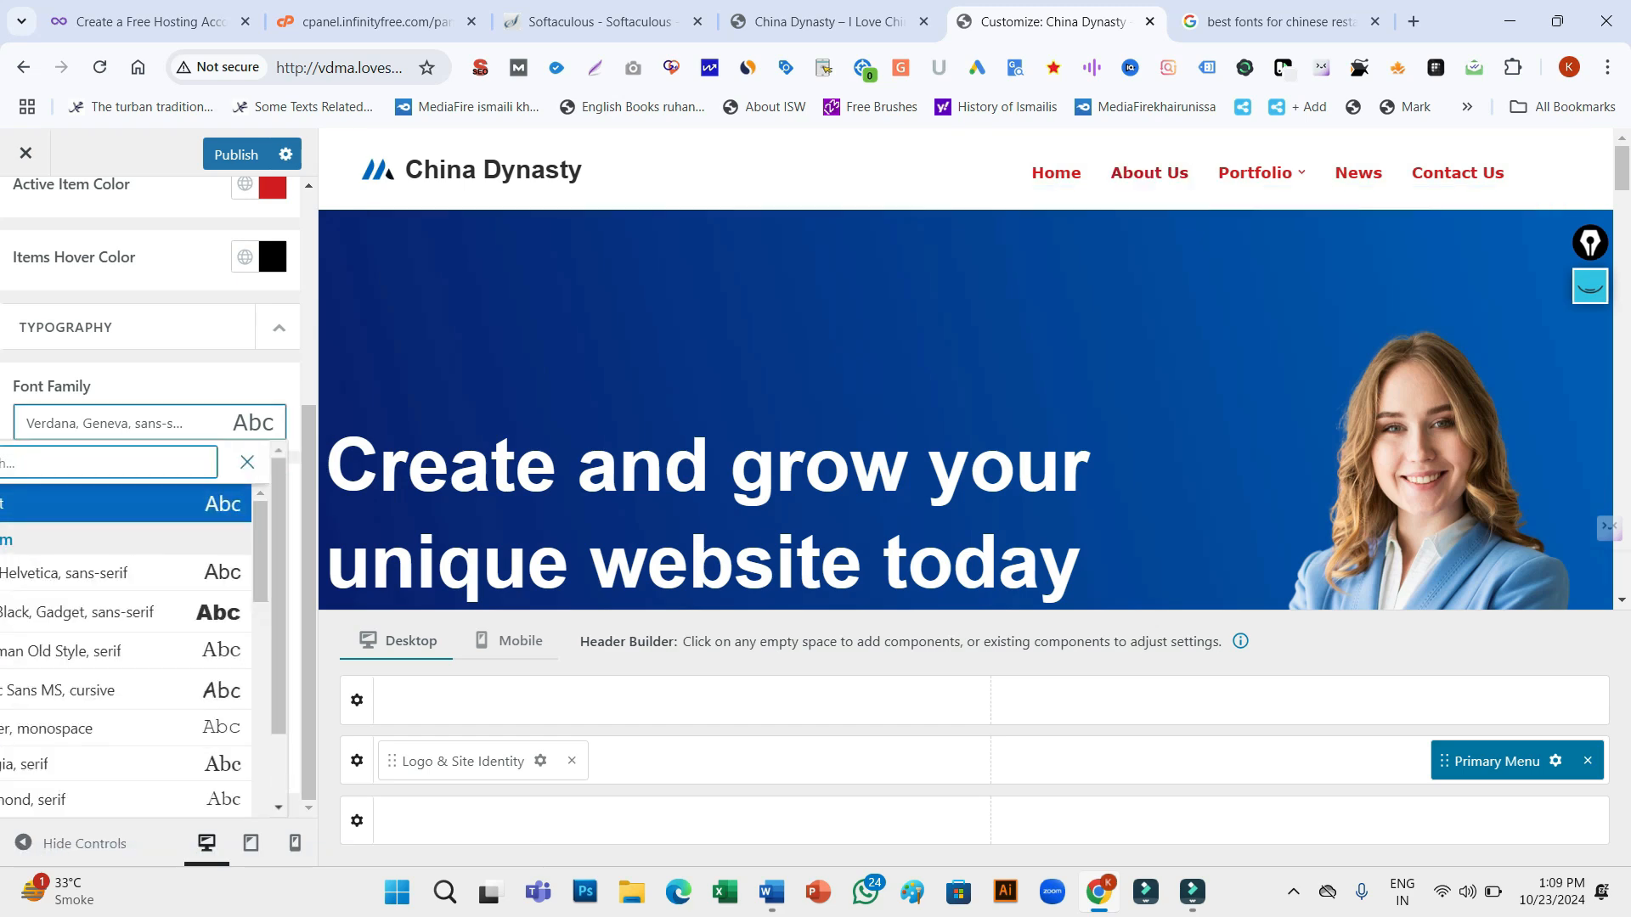
pyautogui.scroll(-10, 128, 654)
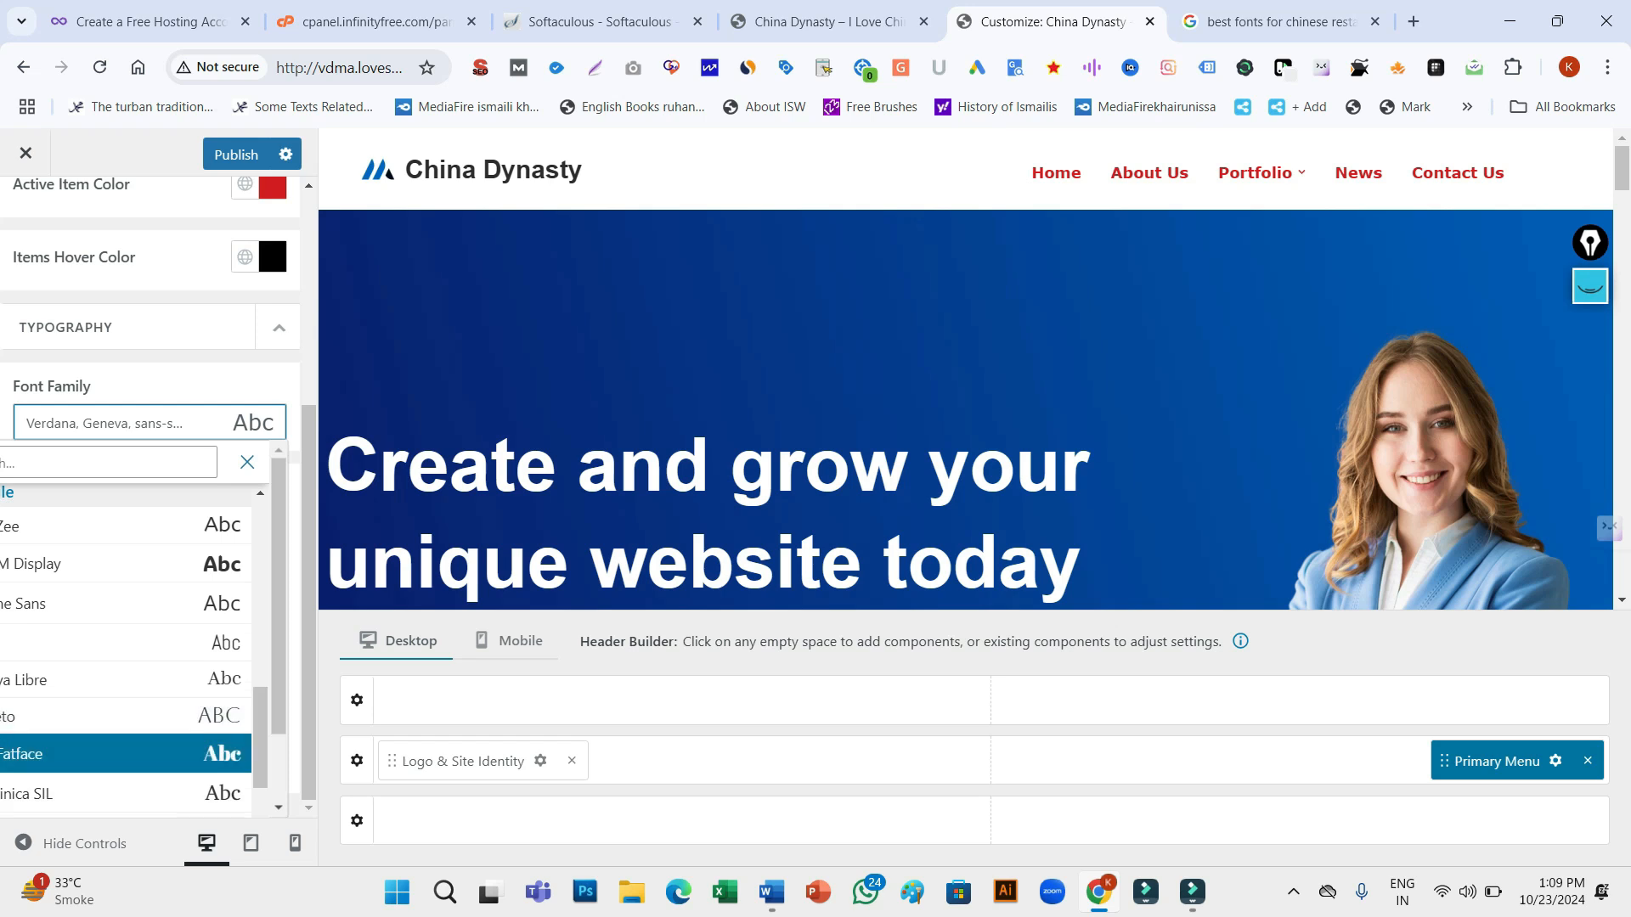
pyautogui.click(127, 754)
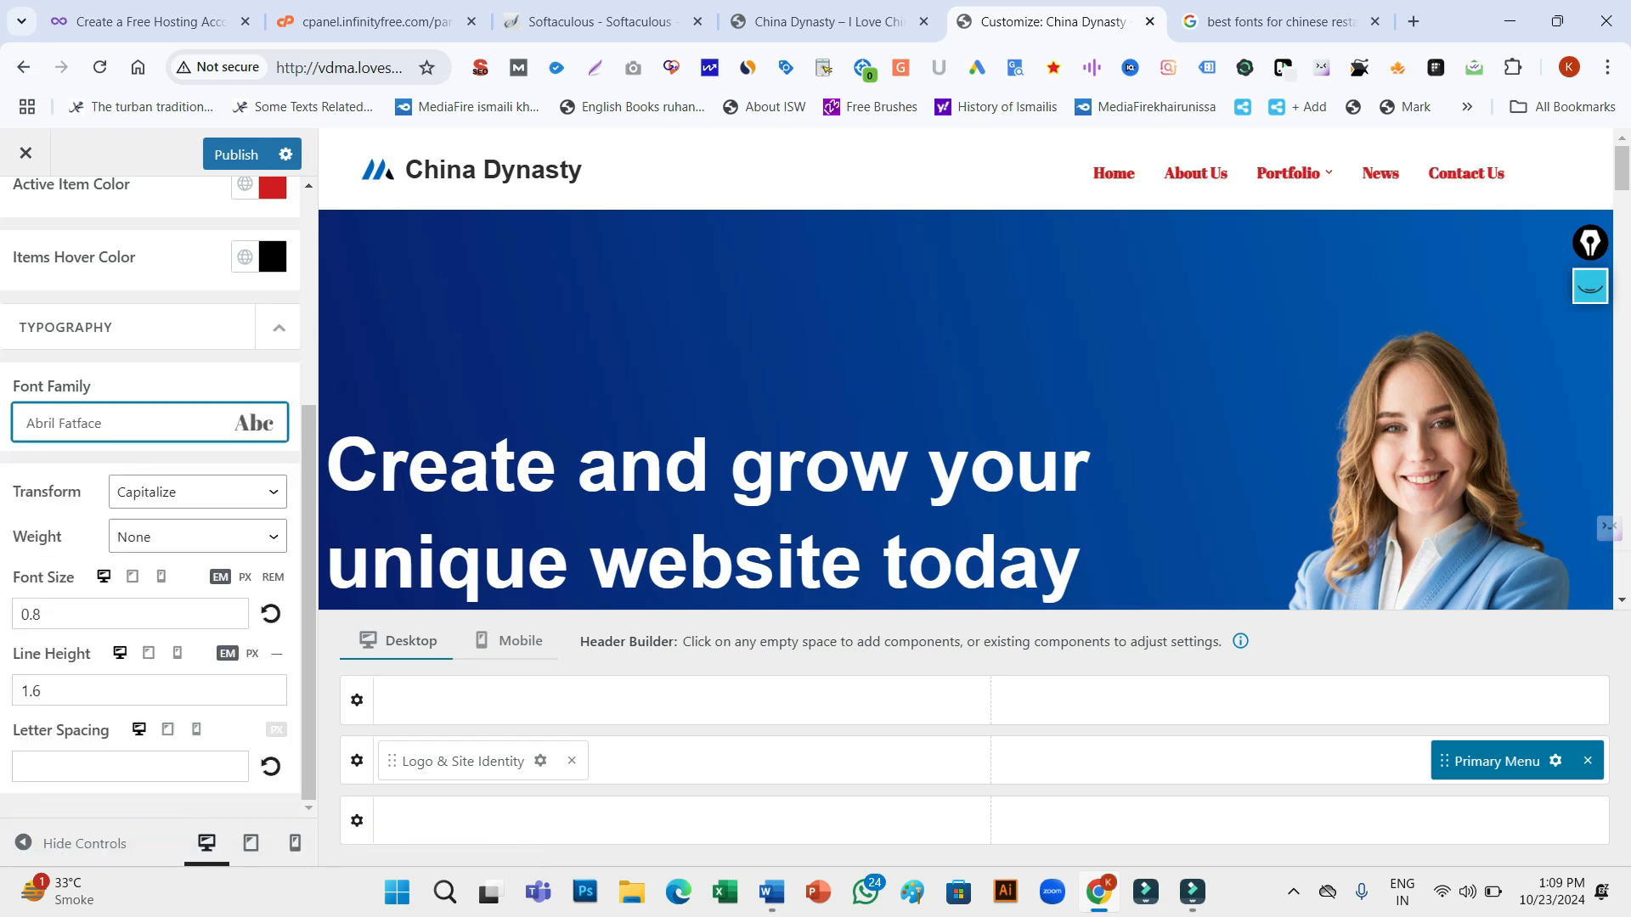
# Change the Primary Menu's font family to Advent Pro and set the font weight to 700
pyautogui.click(170, 423)
pyautogui.moveTo(260, 554); pyautogui.dragTo(260, 817)
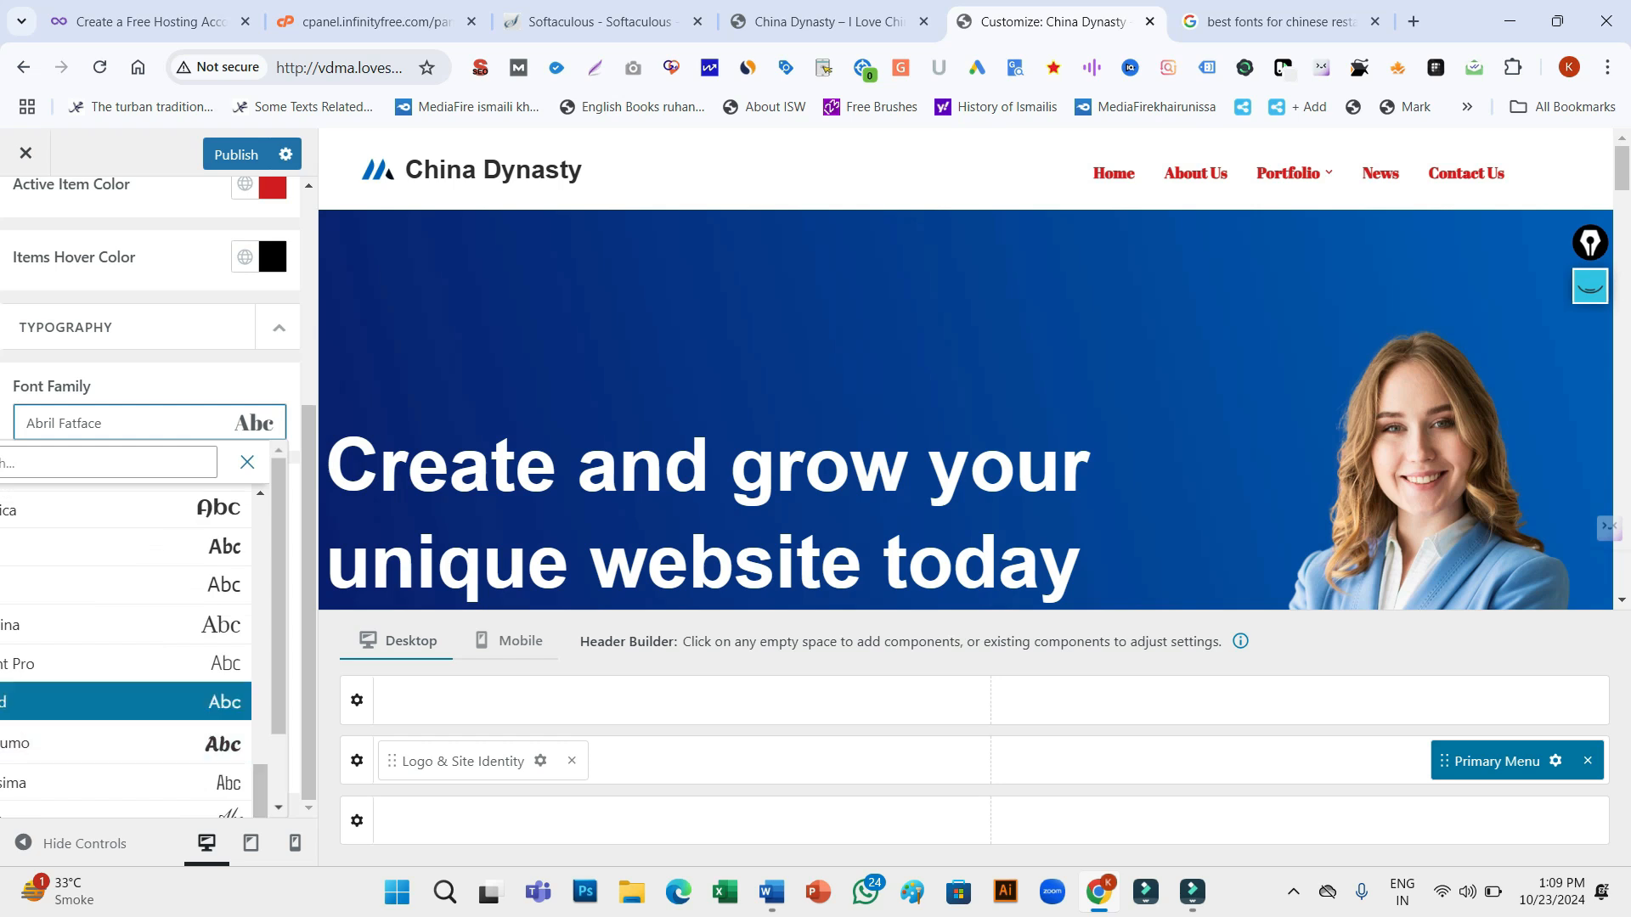
pyautogui.click(136, 665)
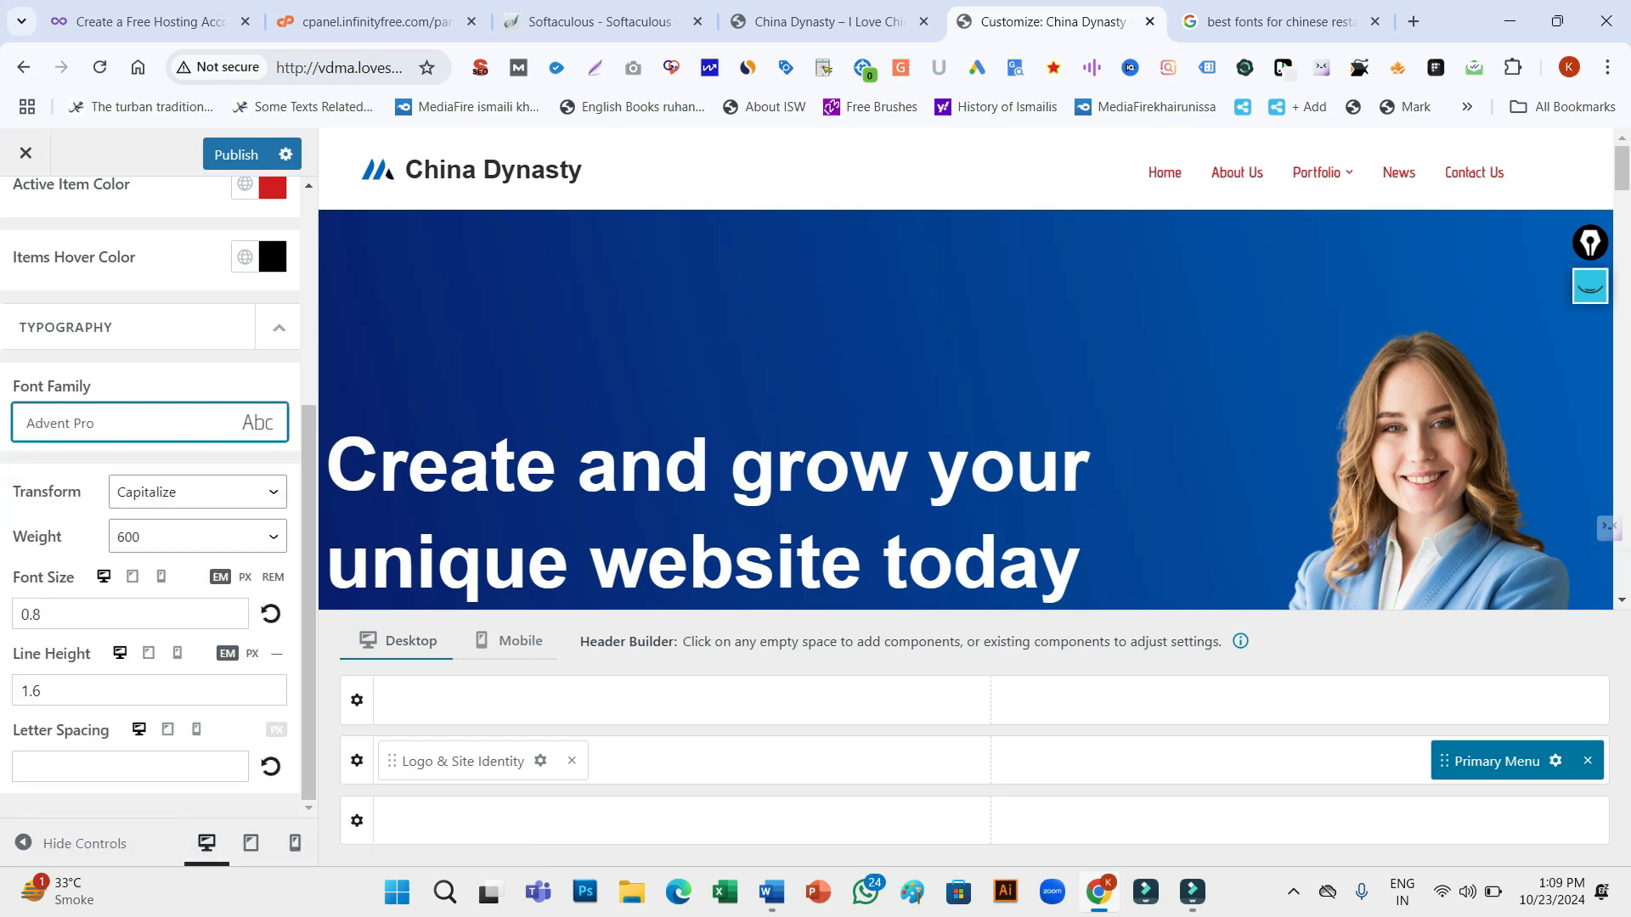
pyautogui.click(198, 537)
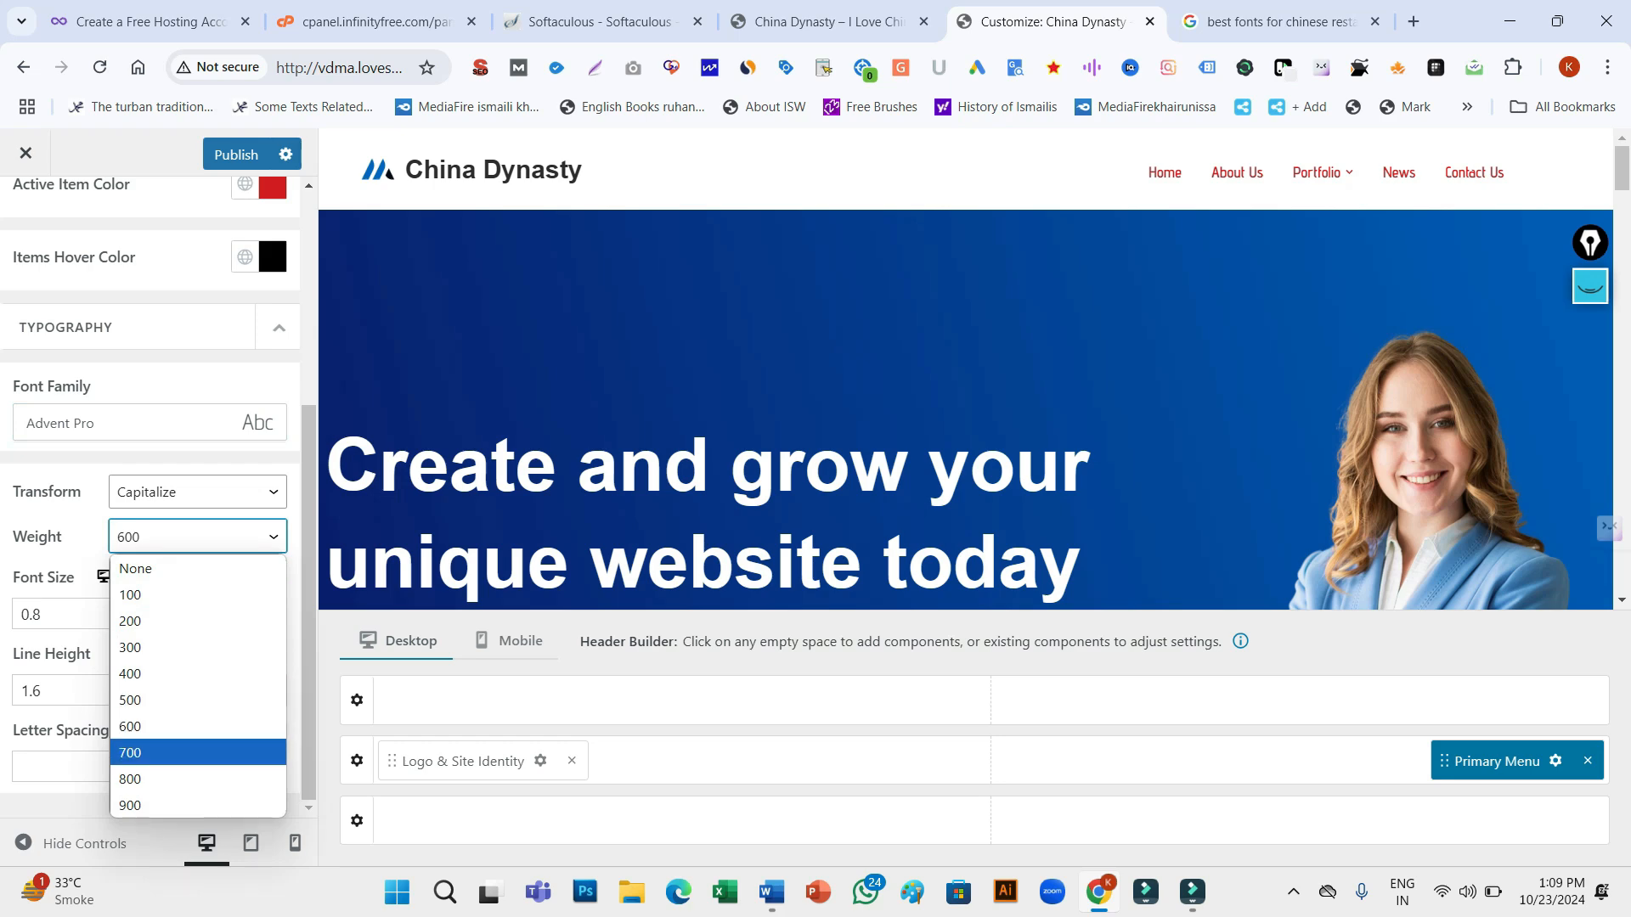
pyautogui.click(130, 753)
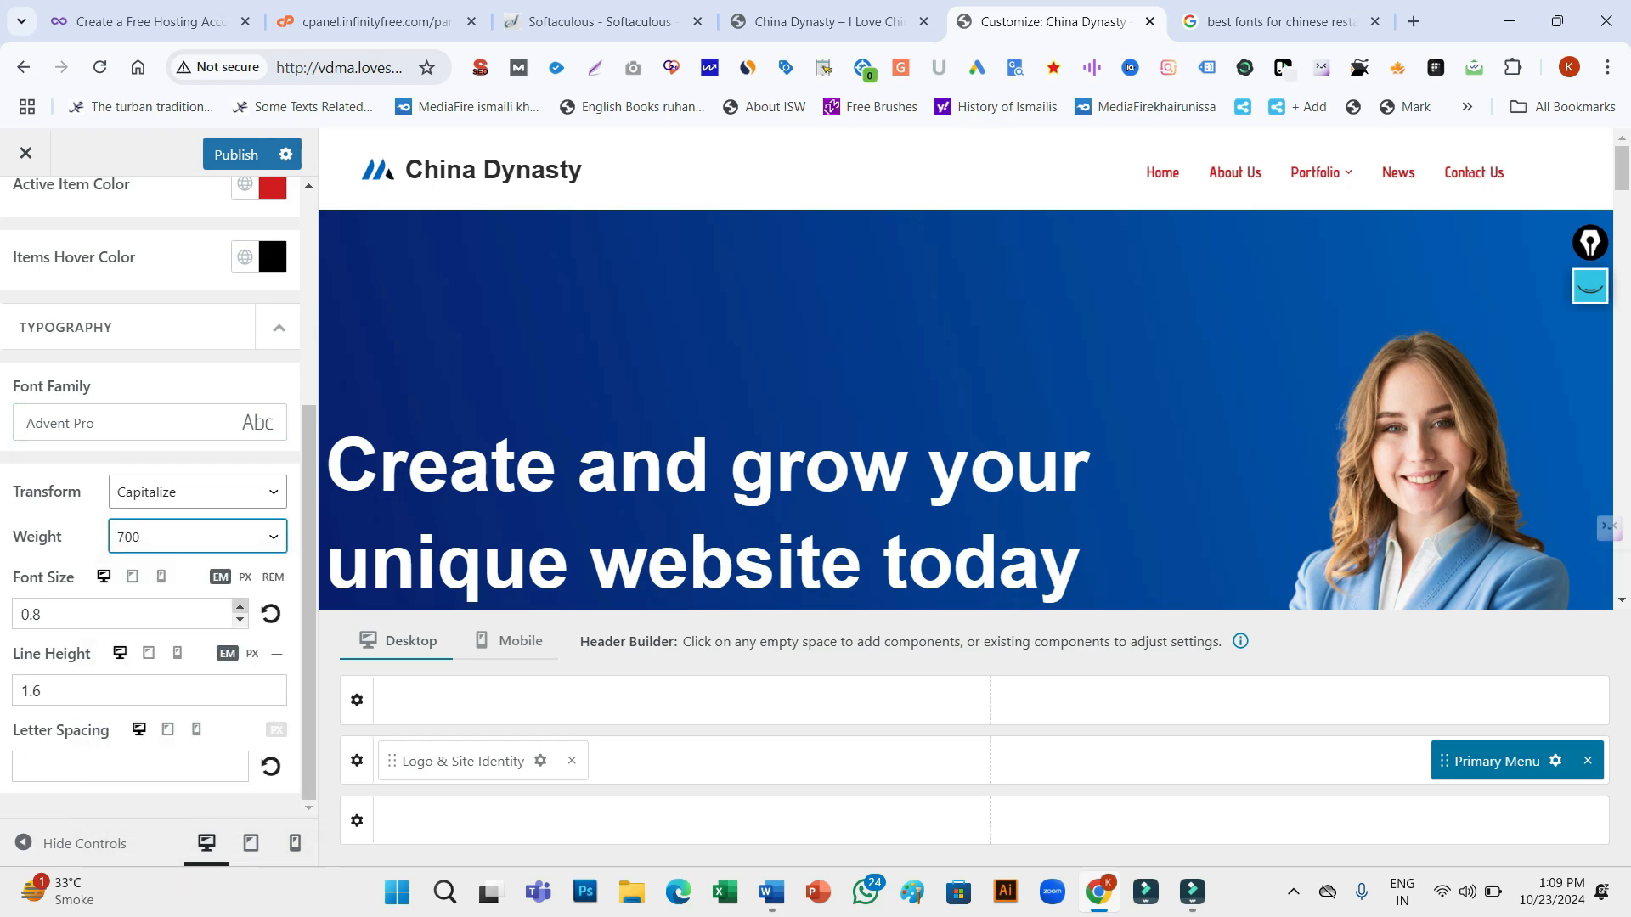
# Set the primary menu's font size to 1 em and its line height to 1.7
pyautogui.tripleClick(239, 613)
pyautogui.write('1')
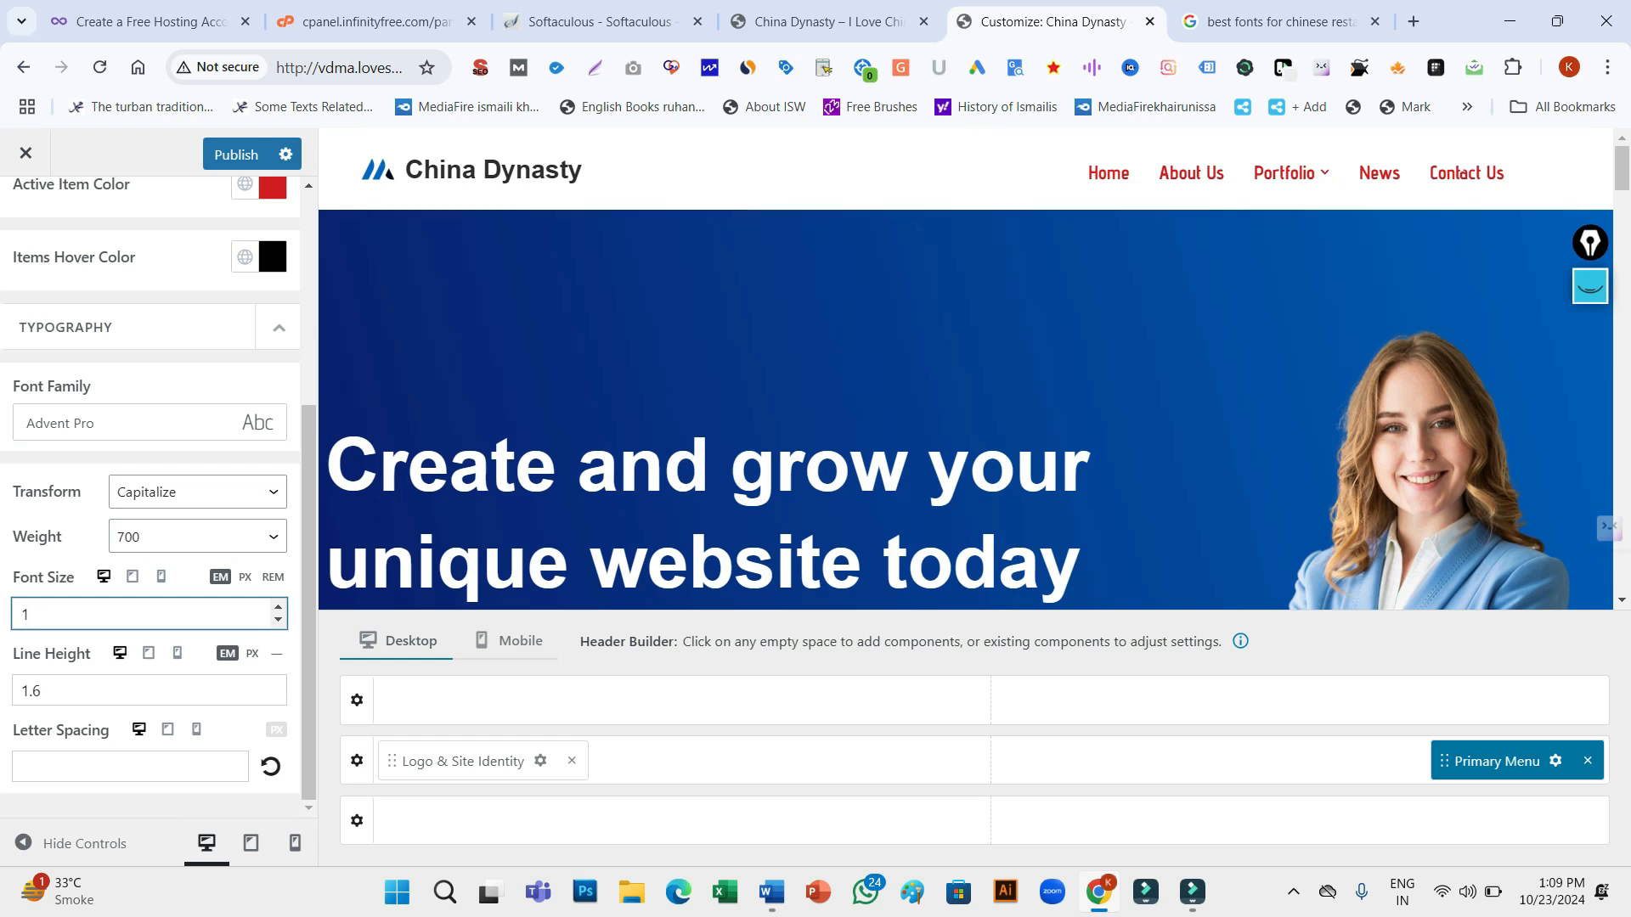
pyautogui.click(278, 683)
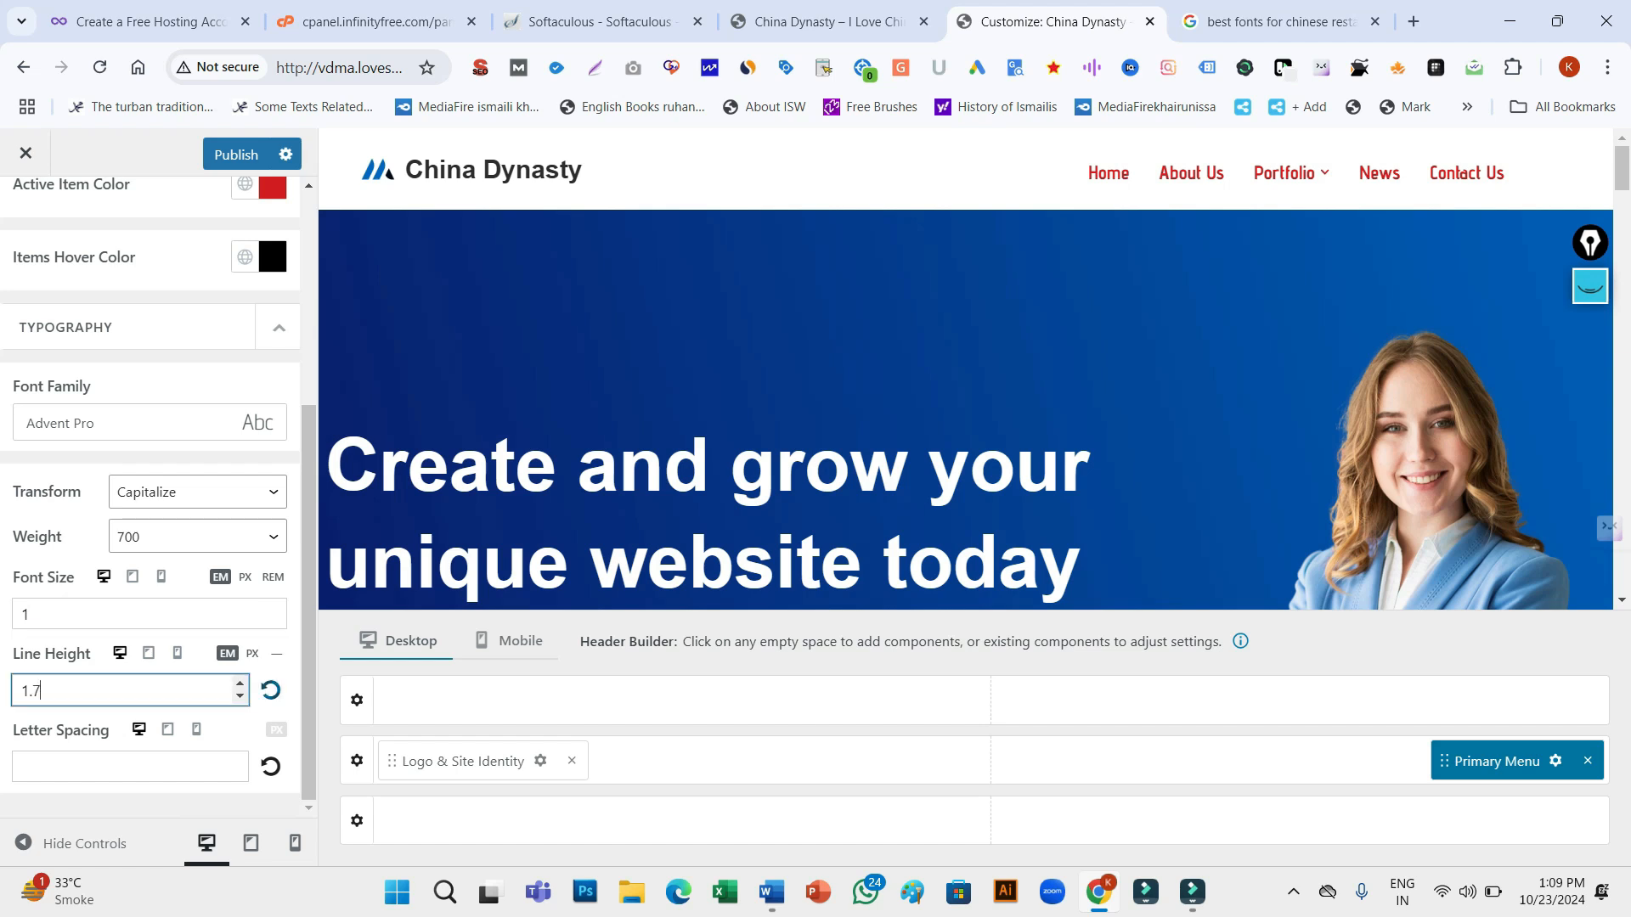
pyautogui.click(277, 684)
pyautogui.click(277, 684)
# Try letter spacings of -0.1 and -0.2 on the primary menu, and set the value to 0
pyautogui.click(131, 767)
pyautogui.click(308, 731)
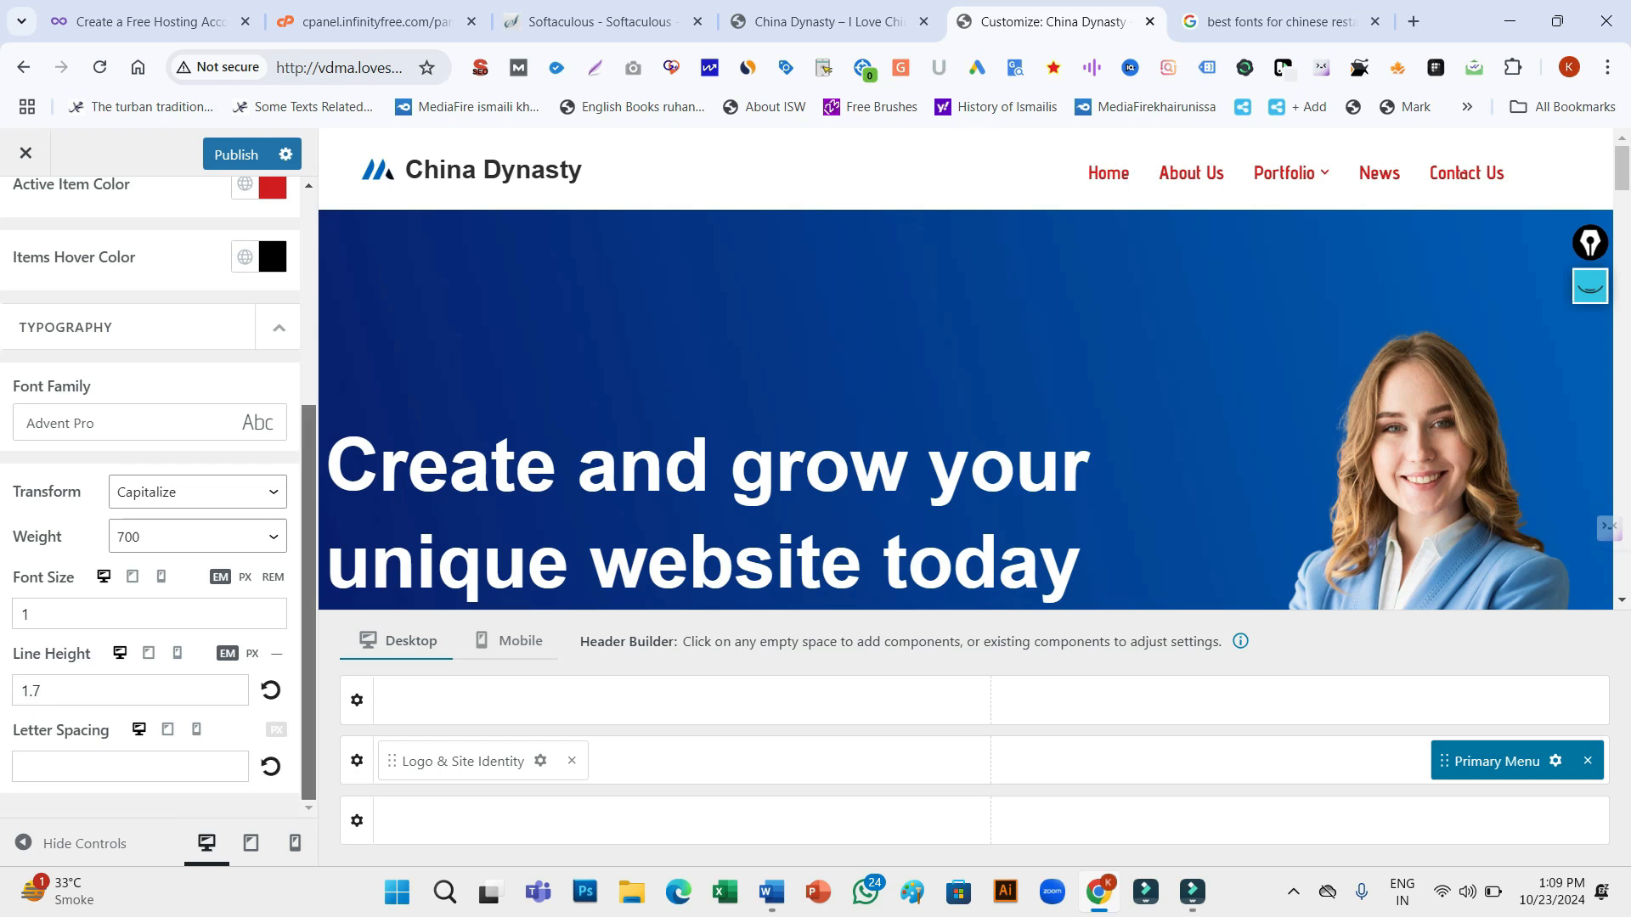
pyautogui.click(240, 772)
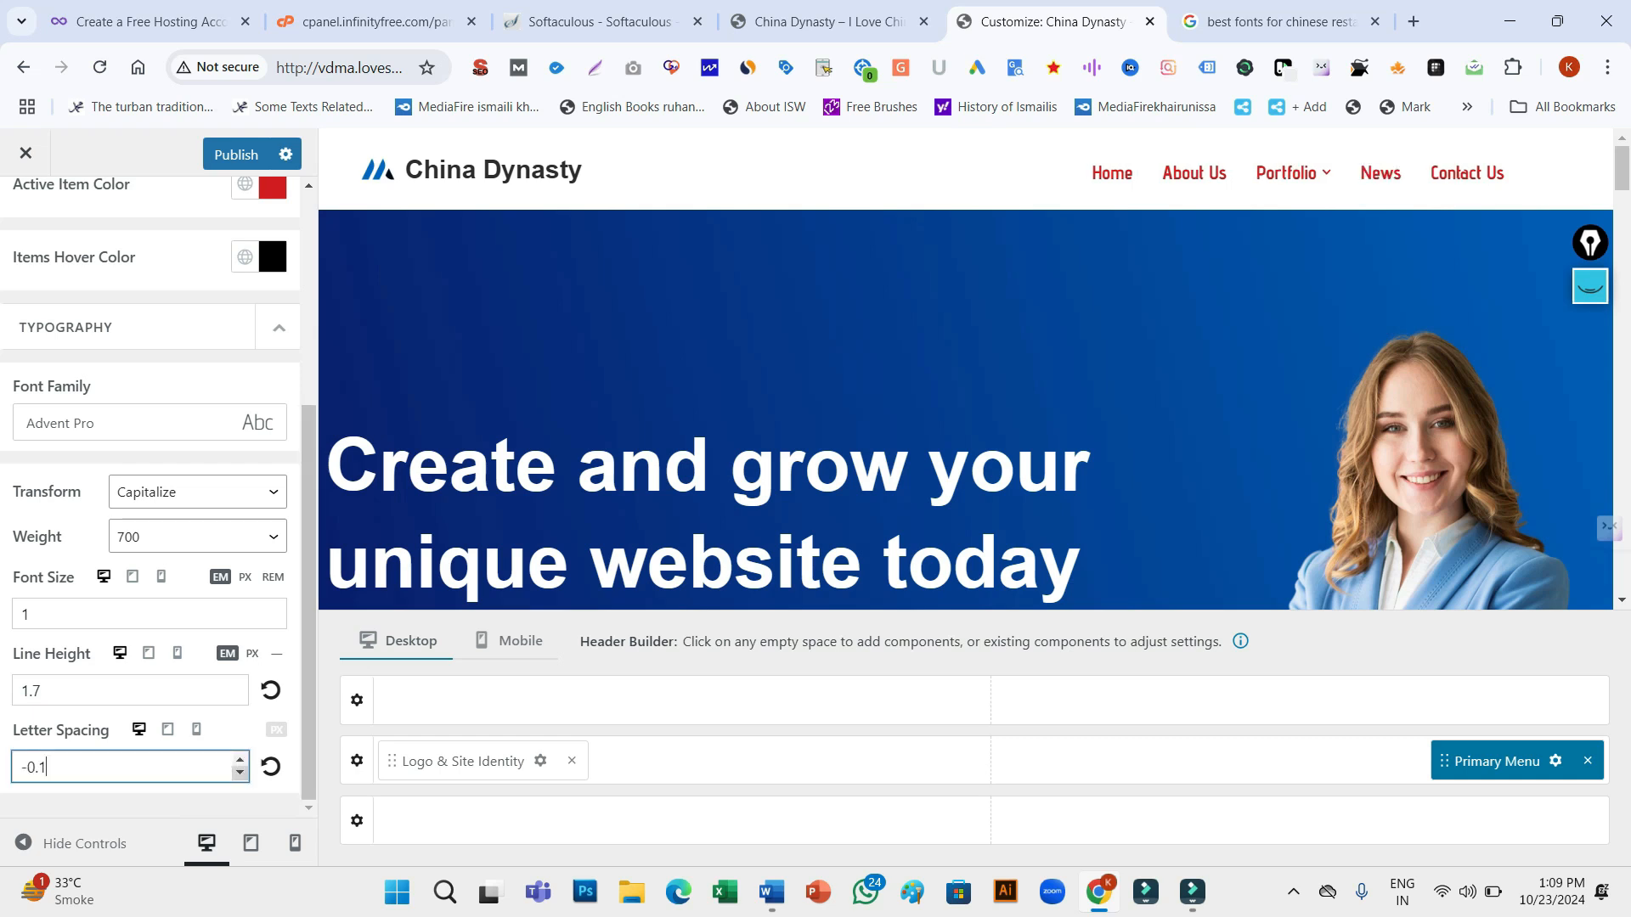
pyautogui.press('Down')
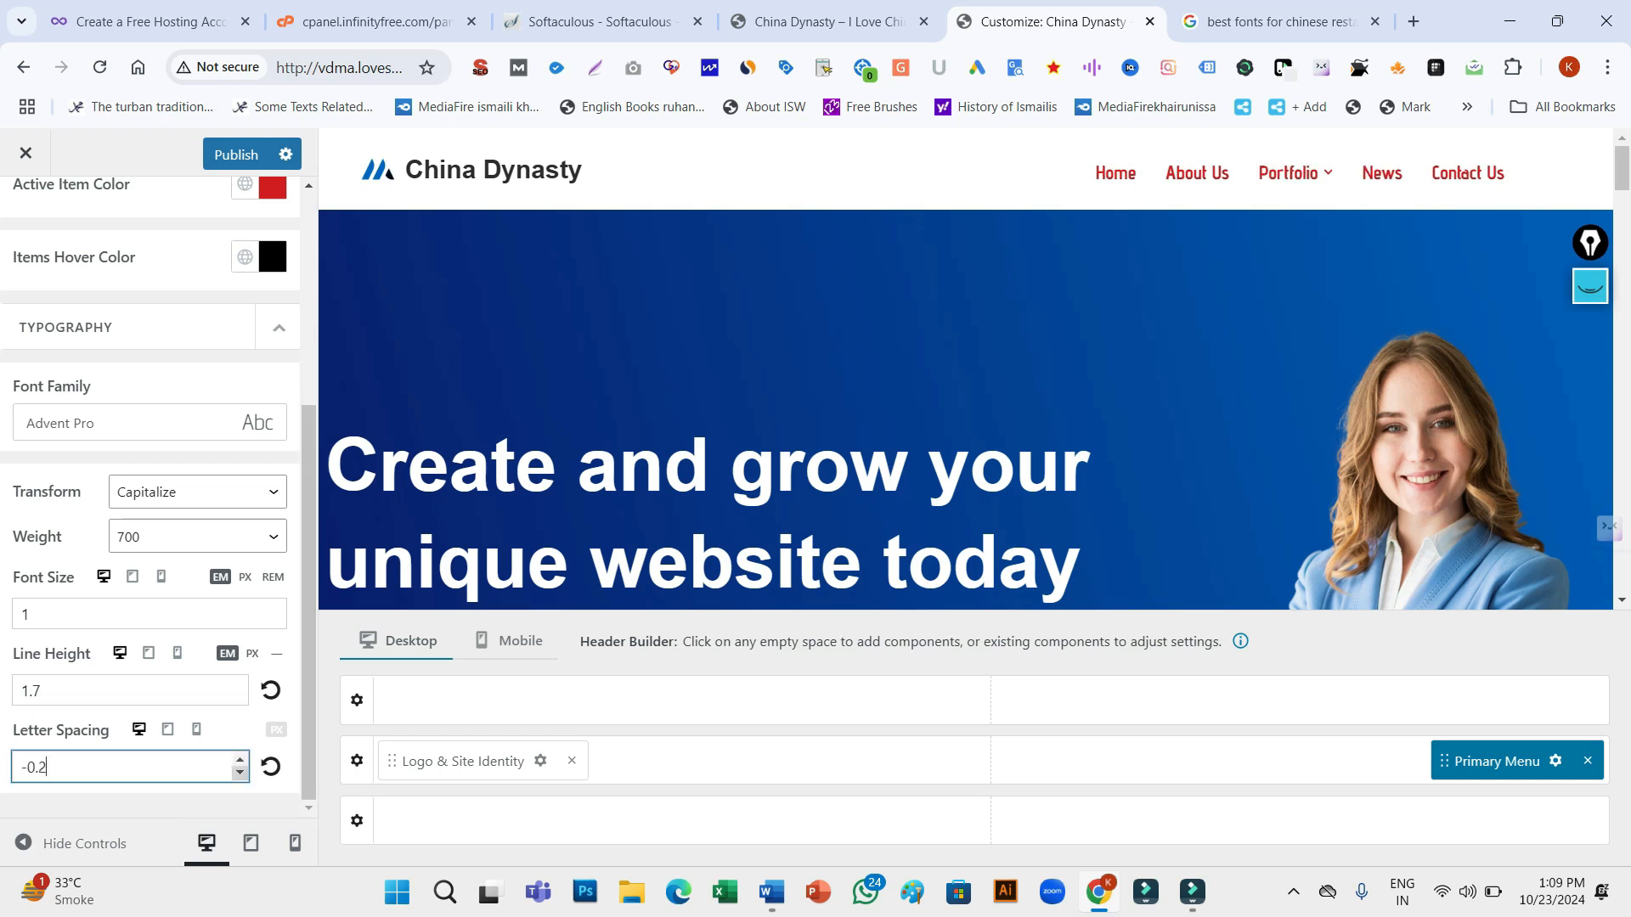
pyautogui.click(240, 761)
pyautogui.click(240, 761)
pyautogui.click(240, 761)
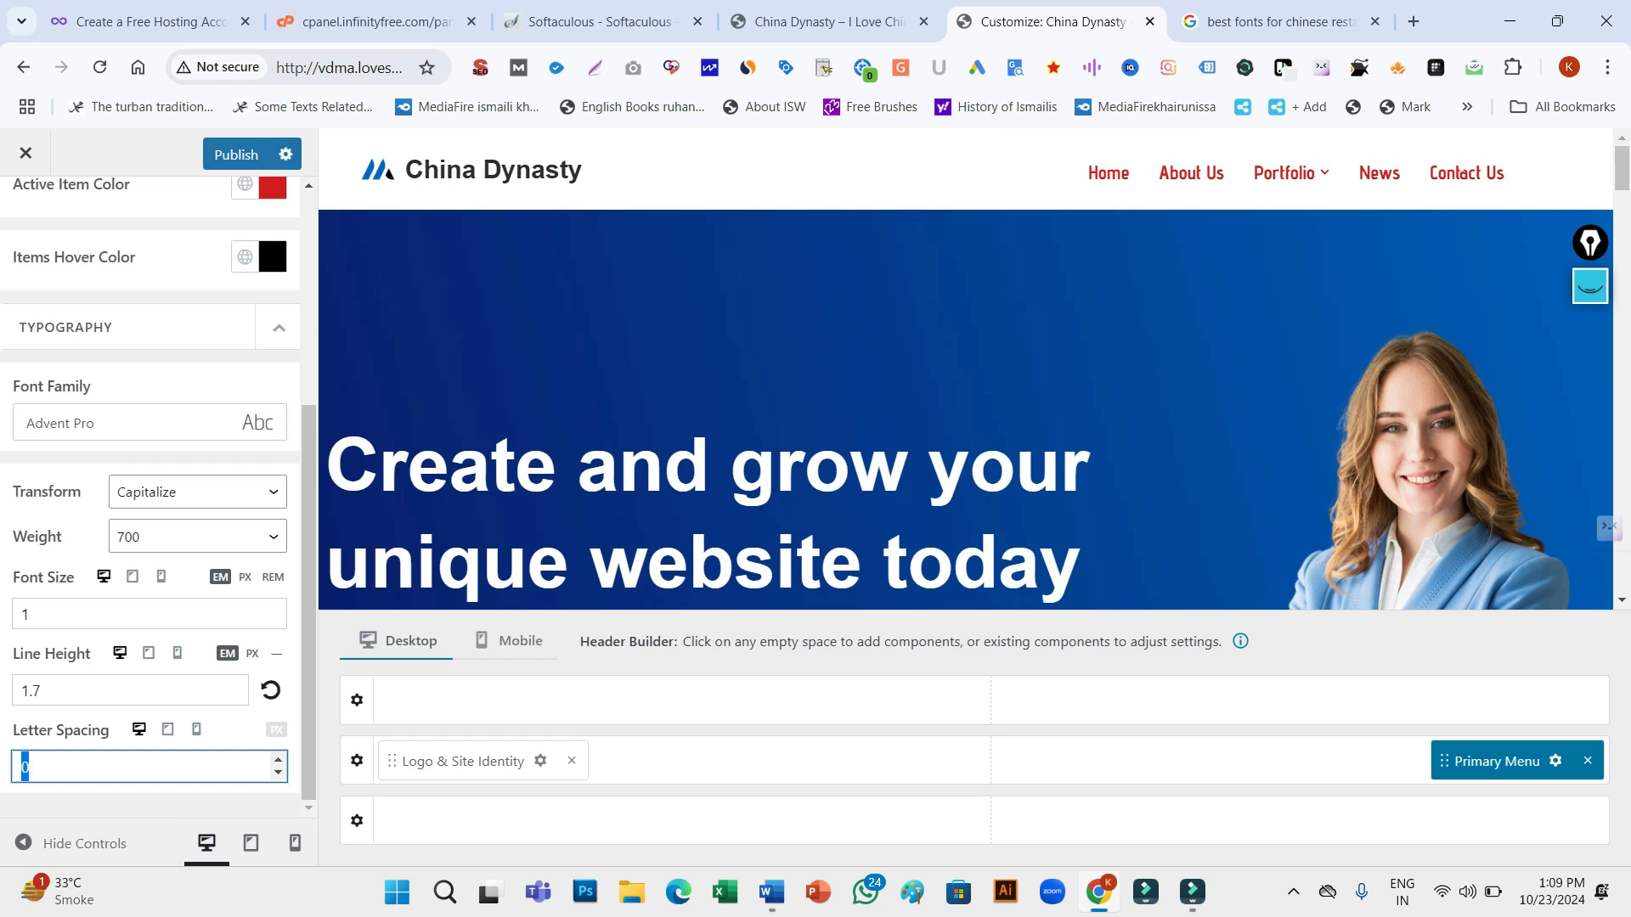
# Try font sizes of 1.1 and 0.9 em on the primary menu, and return the value to 1
pyautogui.click(277, 607)
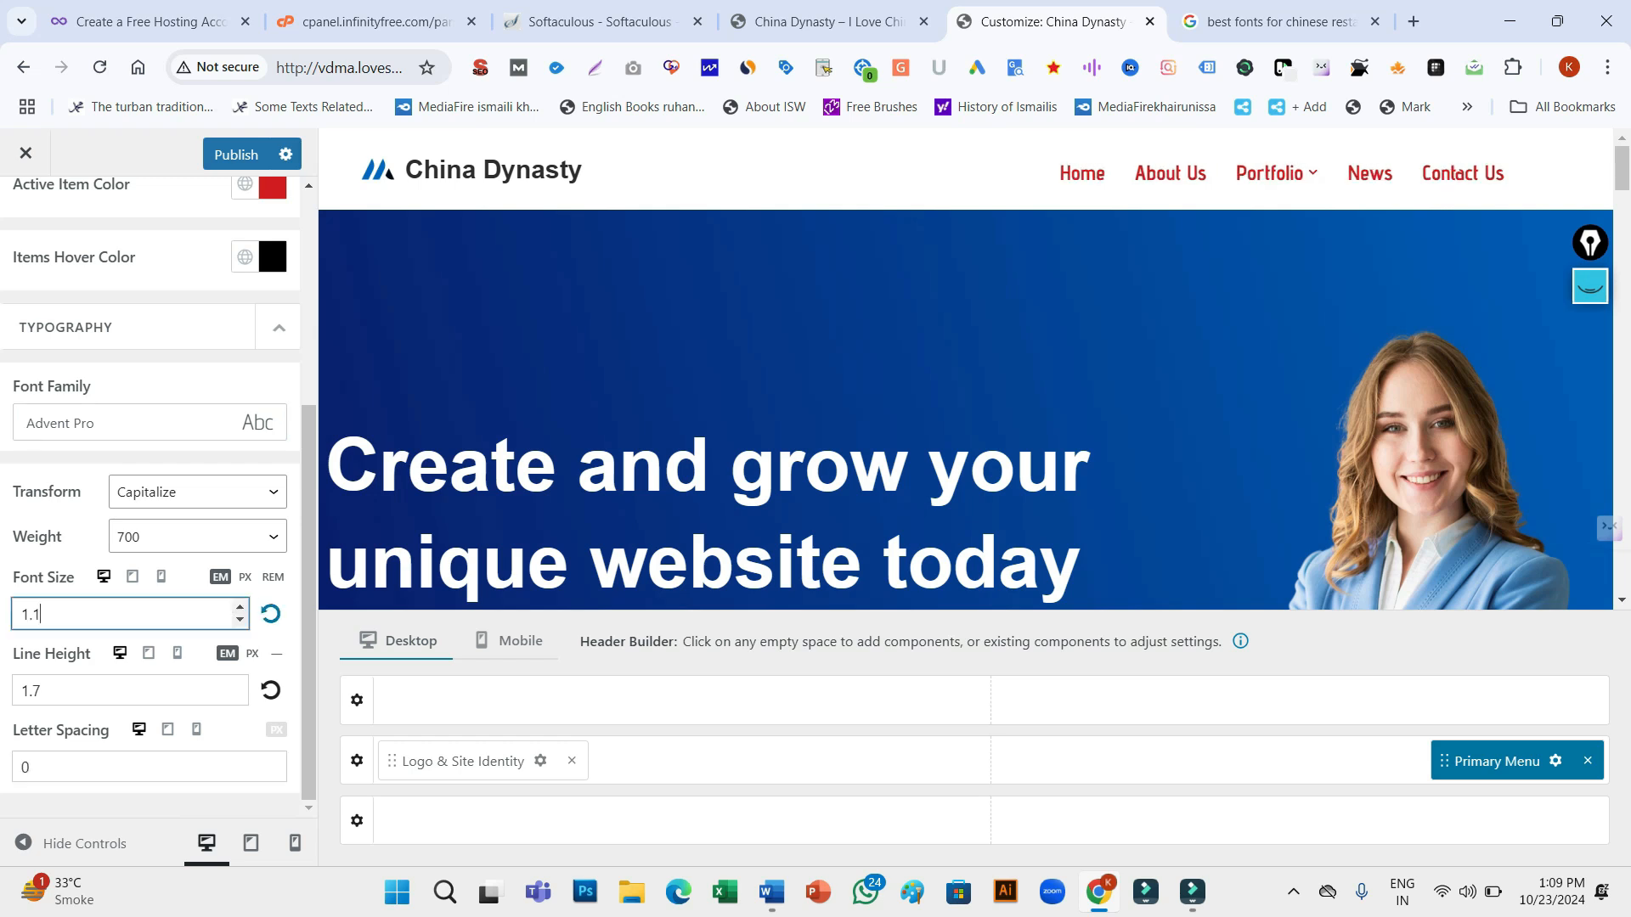
pyautogui.click(277, 608)
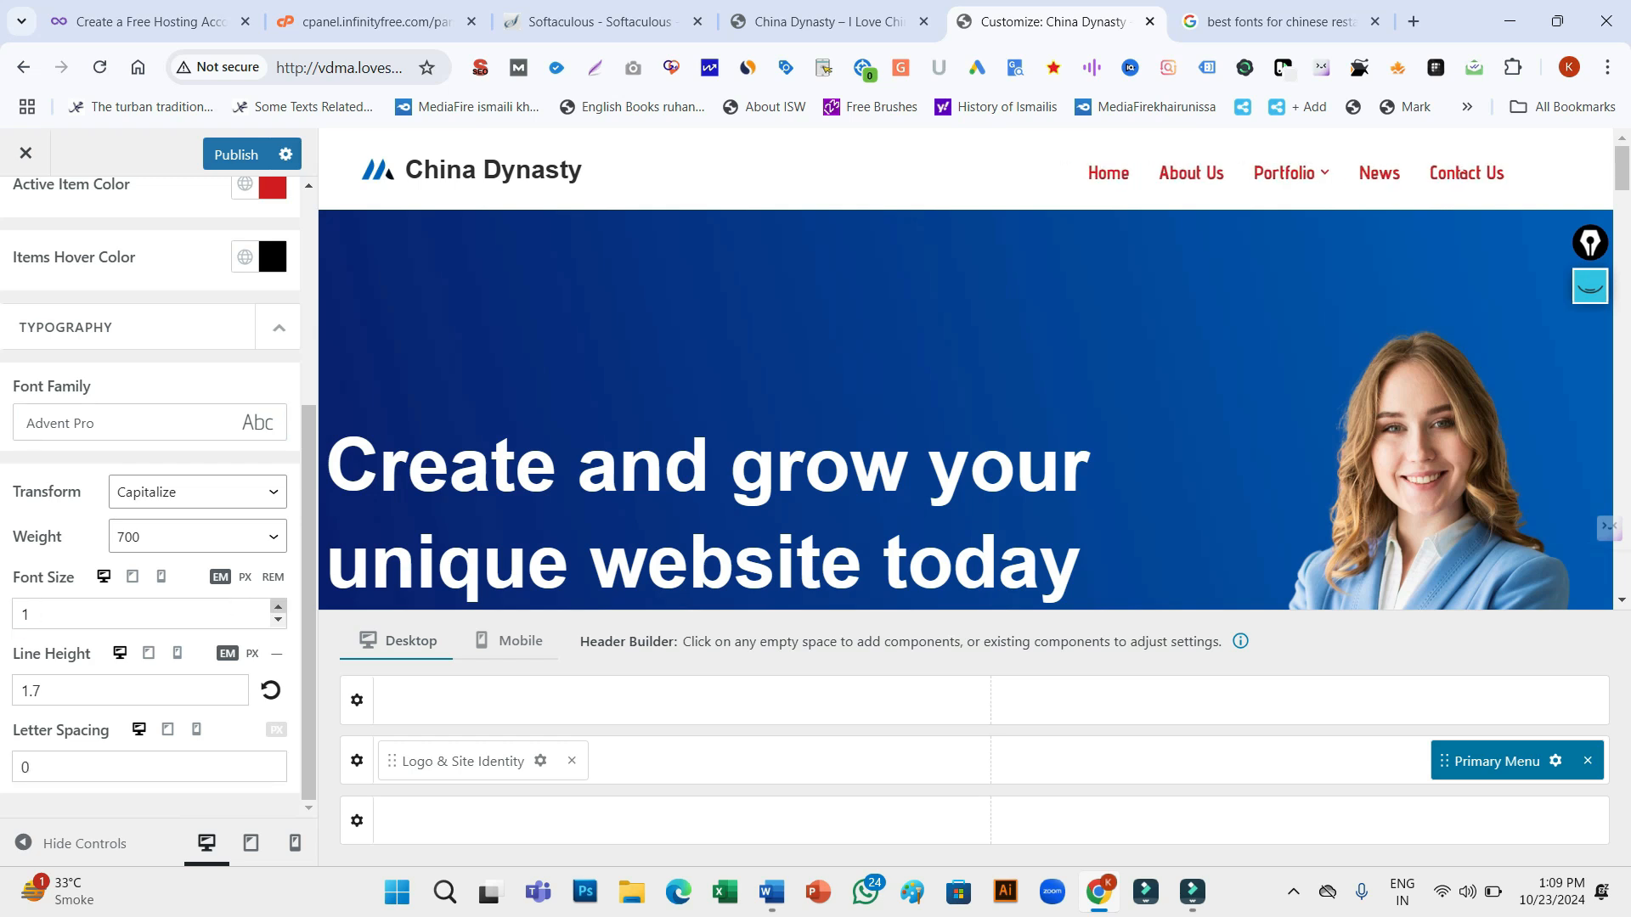
pyautogui.click(278, 618)
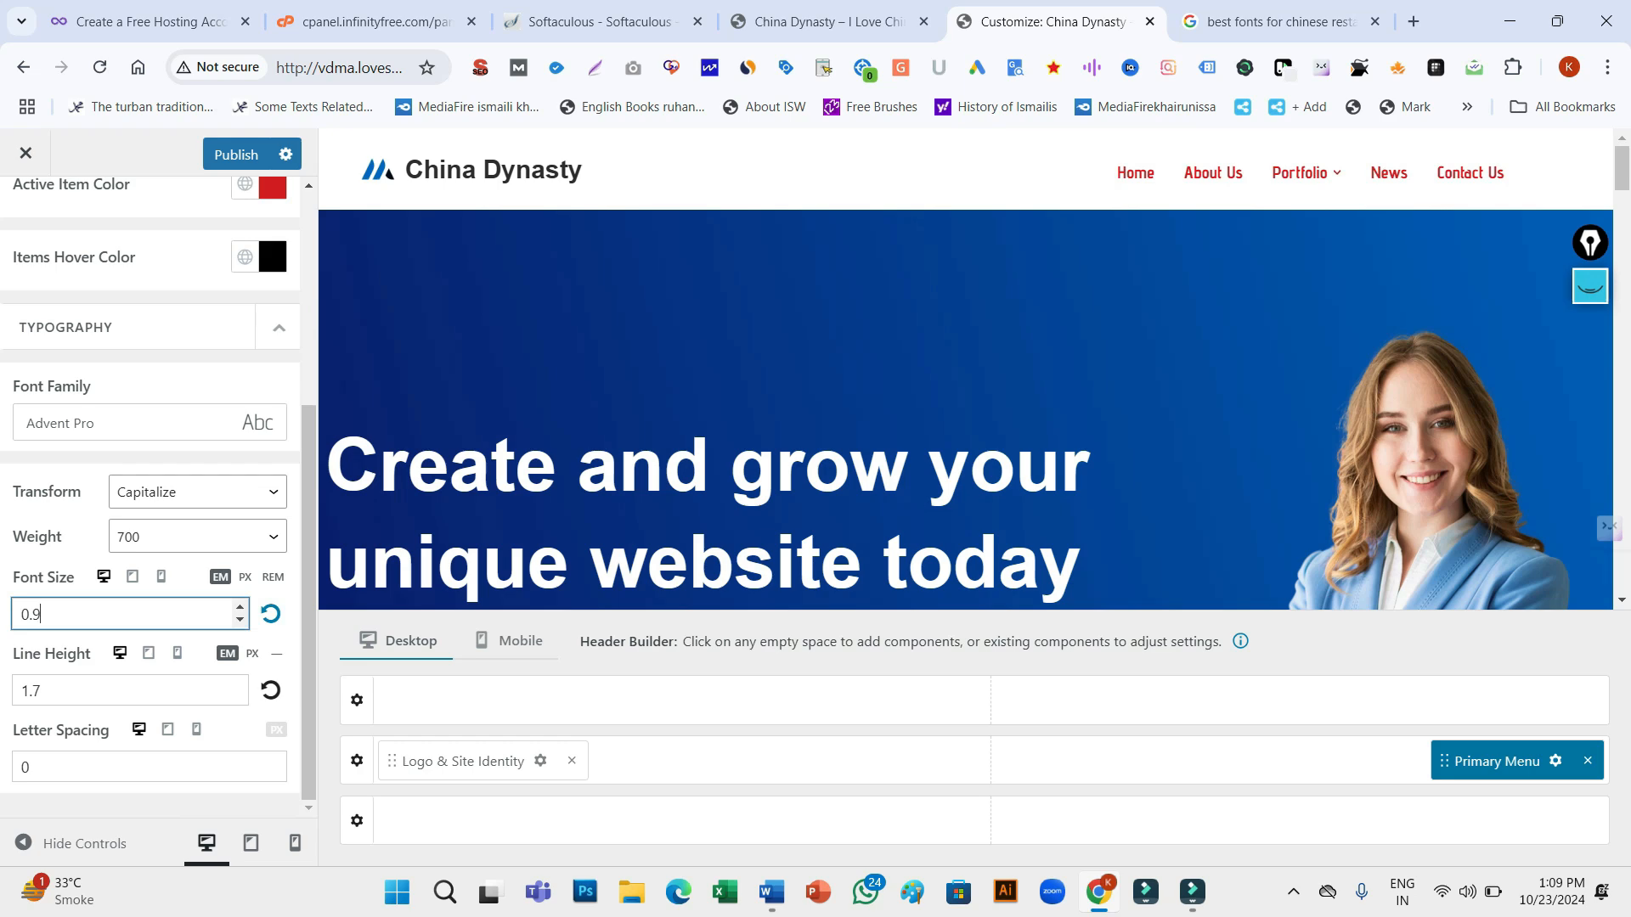
pyautogui.click(270, 614)
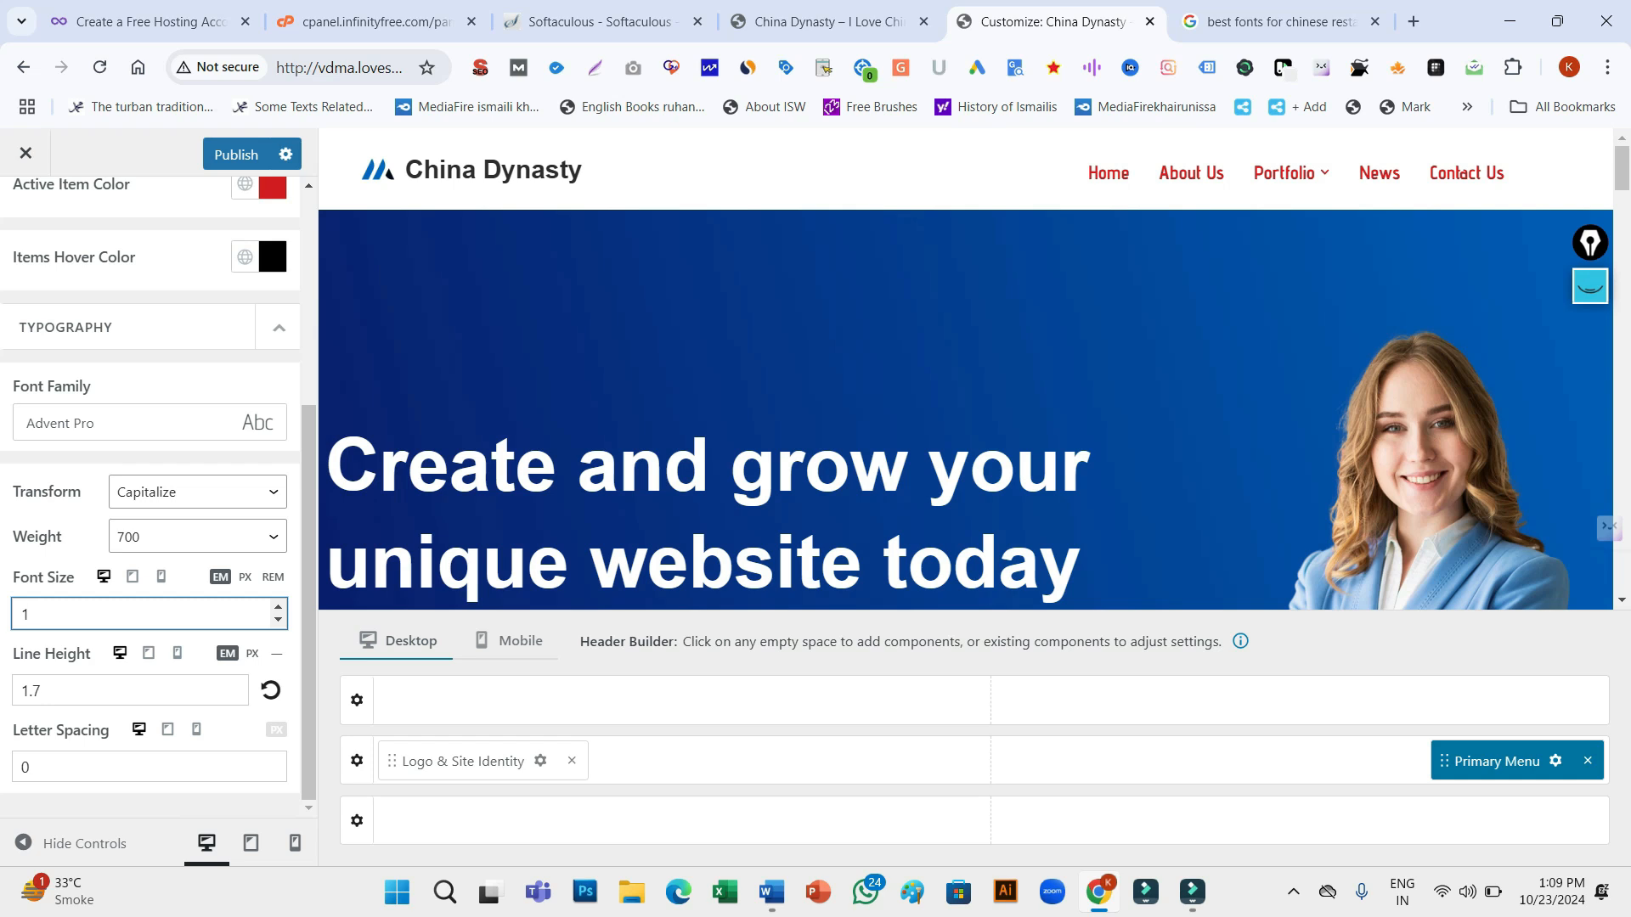
# Set the primary menu's desktop font size to 1.1 em after trying 2 em
pyautogui.press('BackSpace')
pyautogui.write('02')
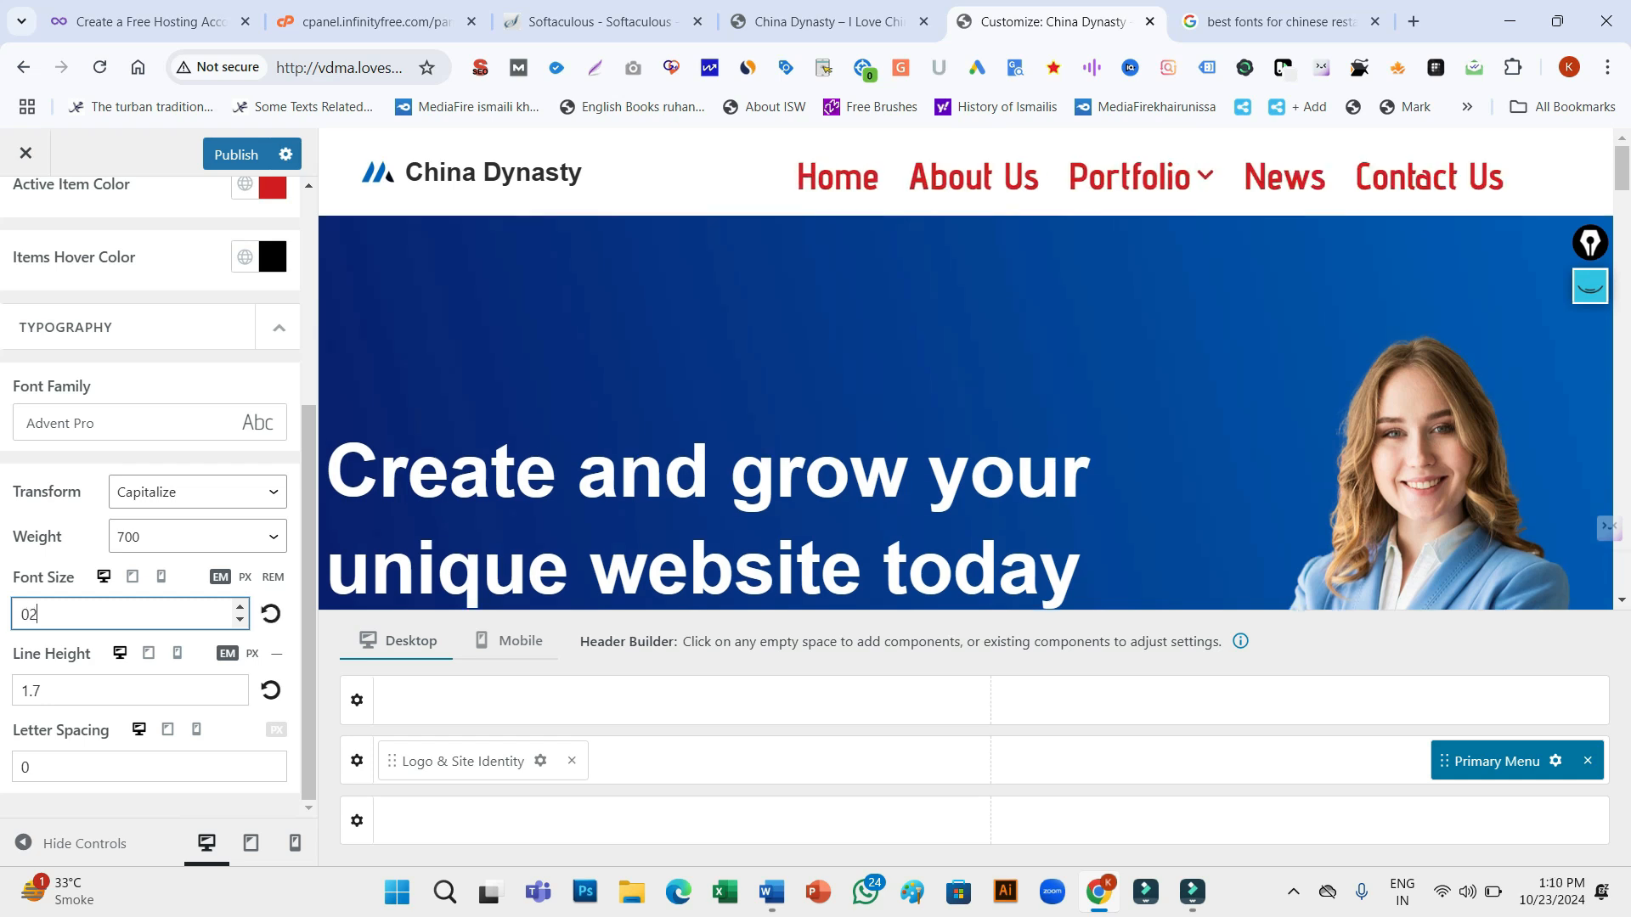
pyautogui.press('BackSpace')
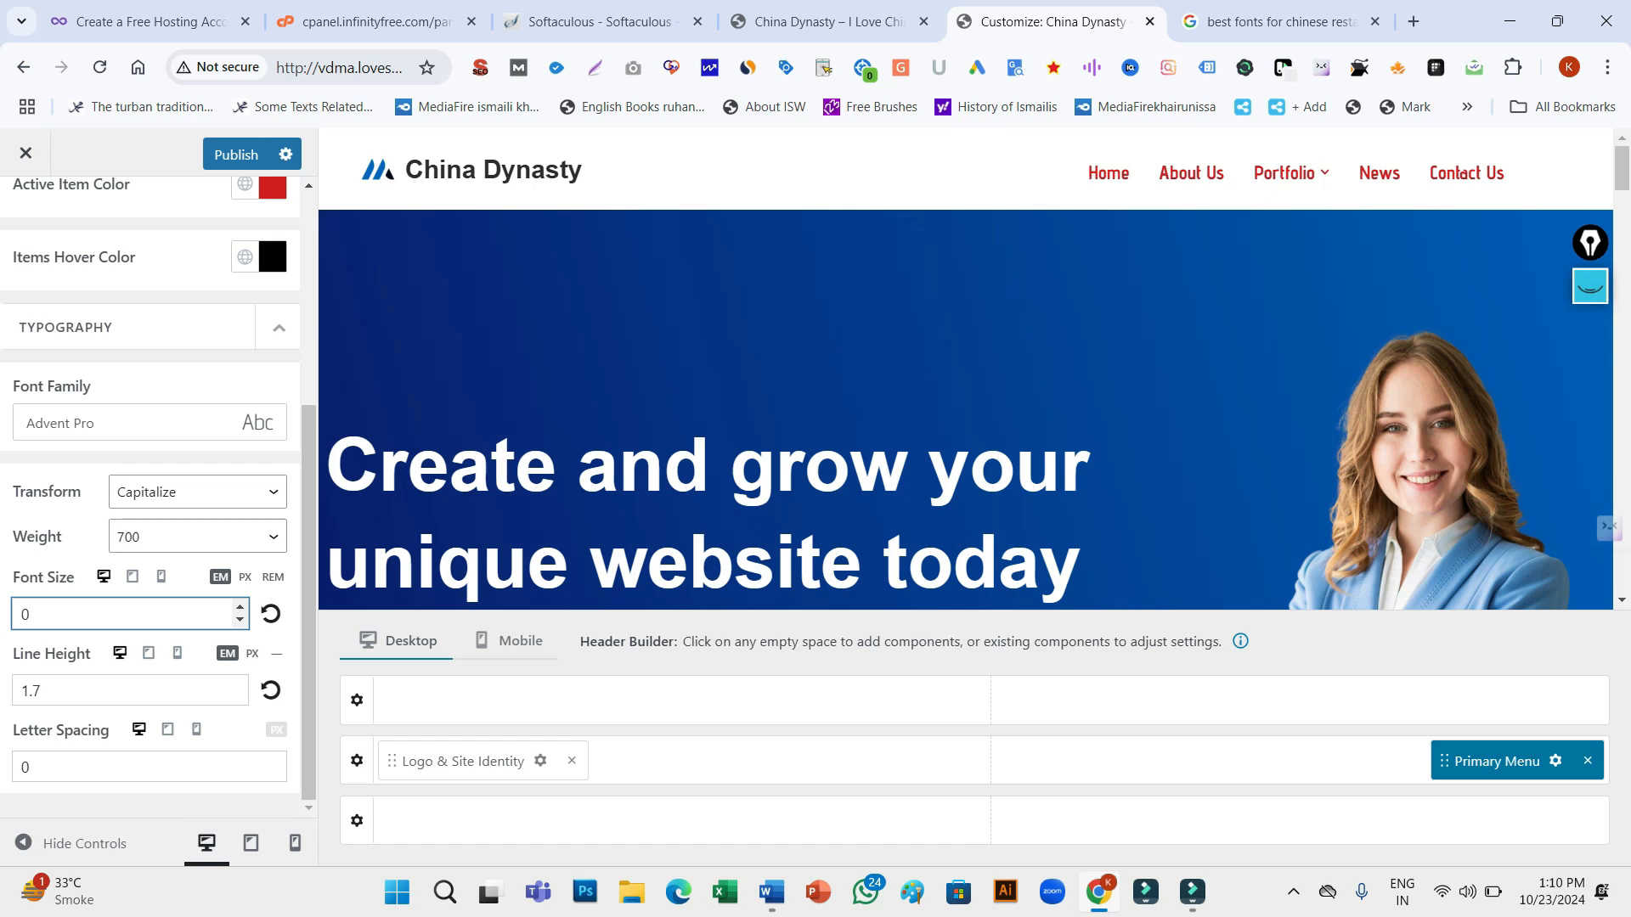
pyautogui.write('1.1')
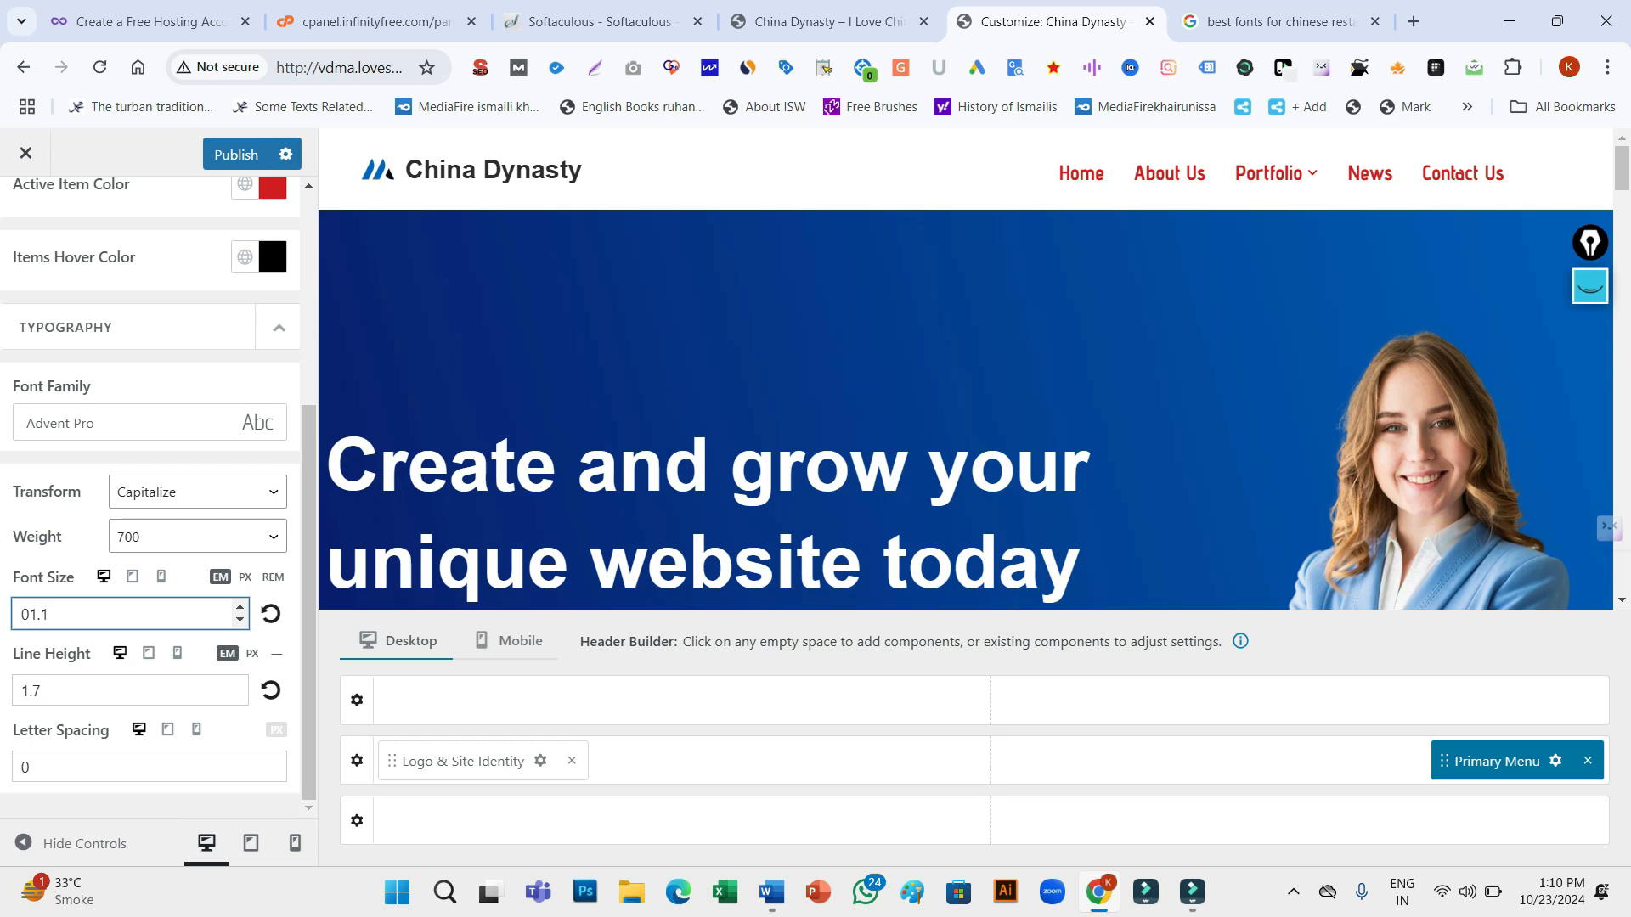
# Try Comic Sans MS and Abril Fatface as the primary menu's font family
pyautogui.click(150, 423)
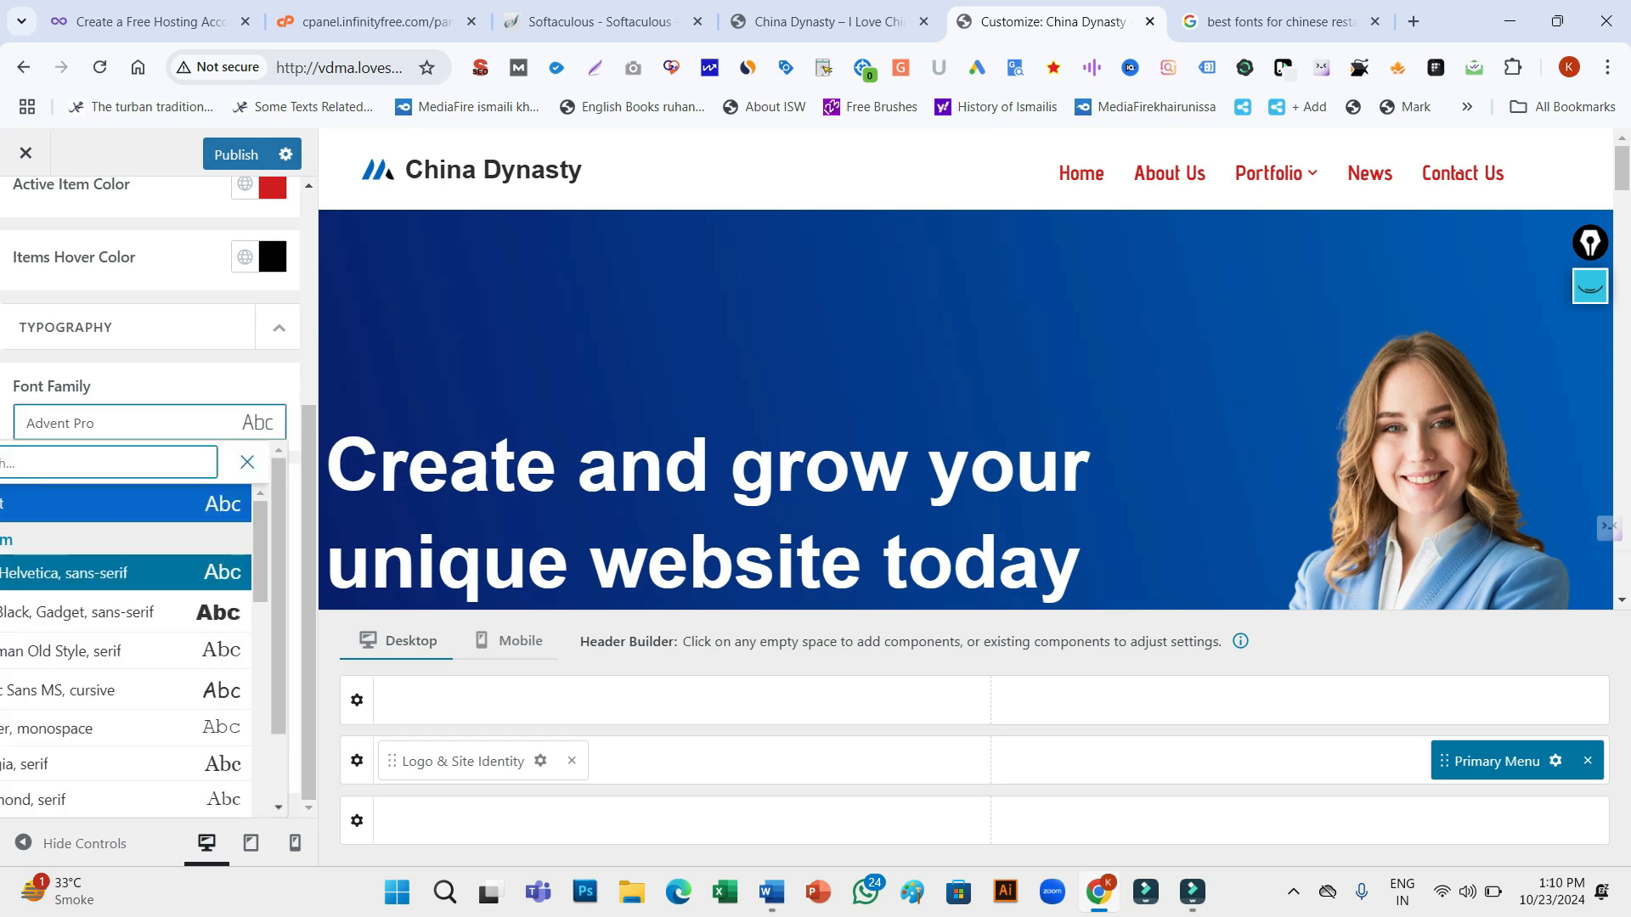
pyautogui.moveTo(259, 560)
pyautogui.mouseDown()
pyautogui.moveTo(260, 685)
pyautogui.moveTo(260, 591)
pyautogui.mouseUp()
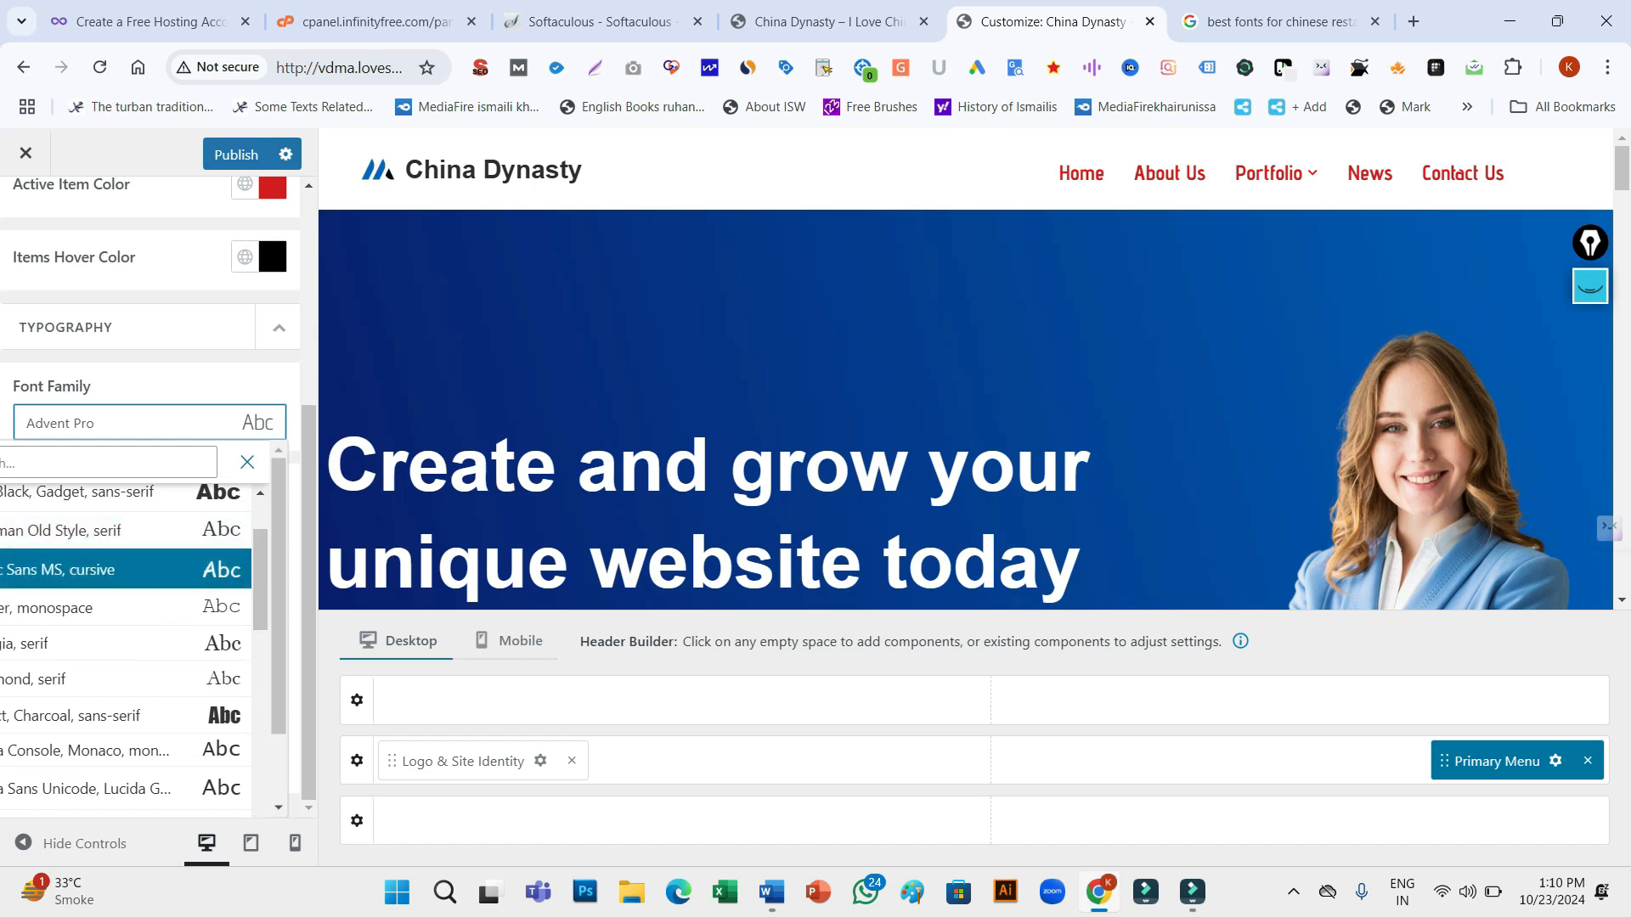
pyautogui.click(119, 569)
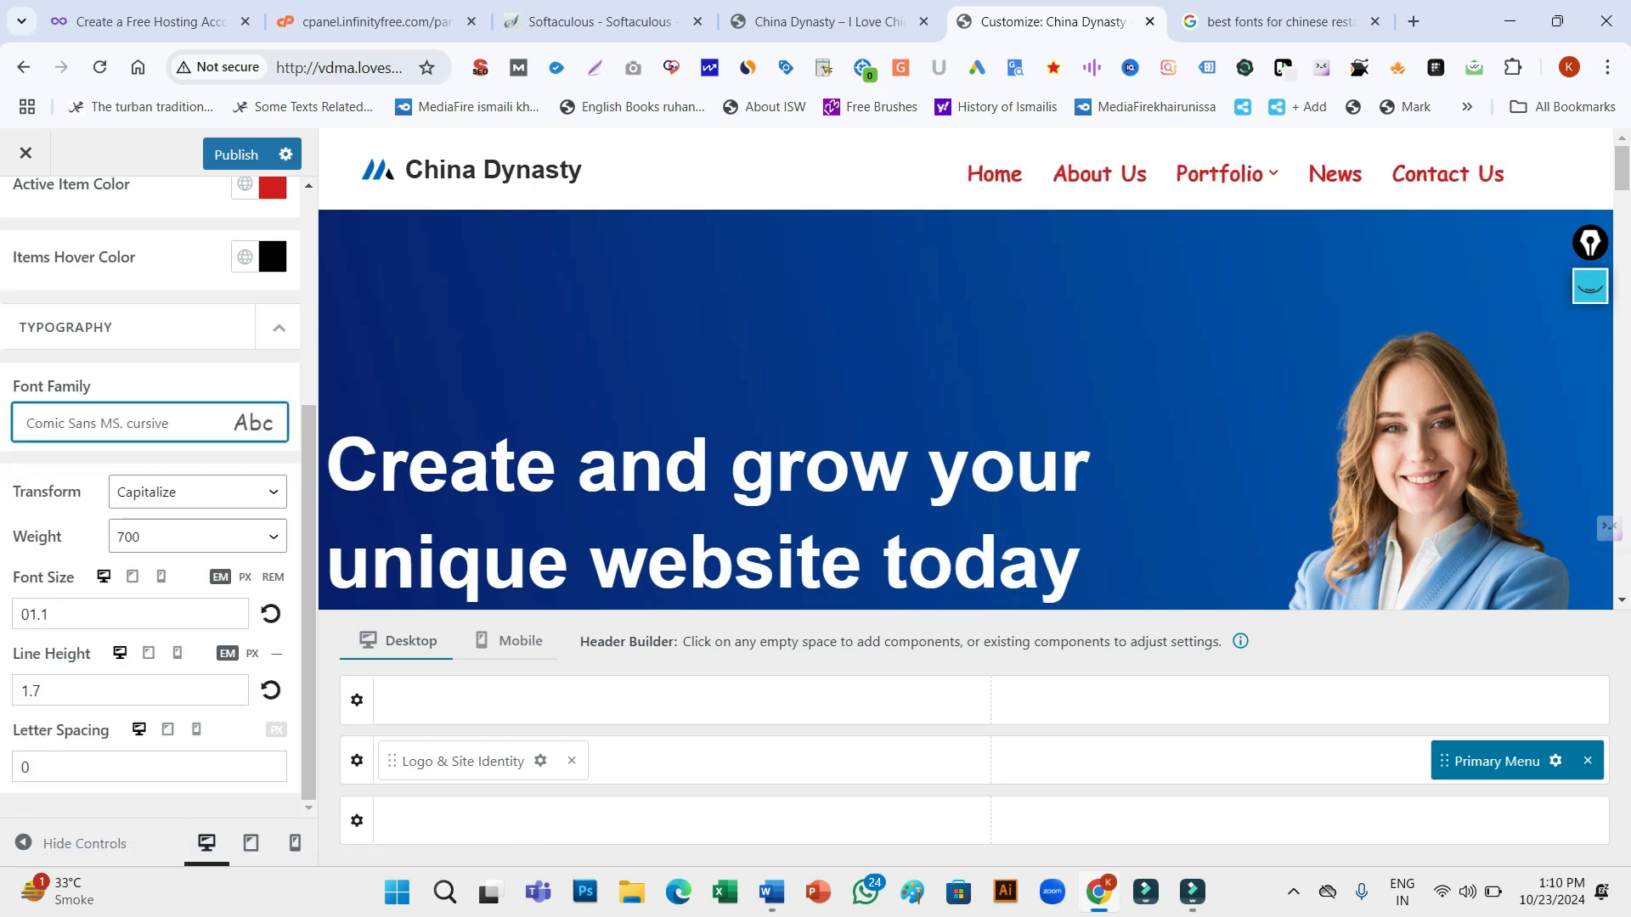
pyautogui.click(149, 423)
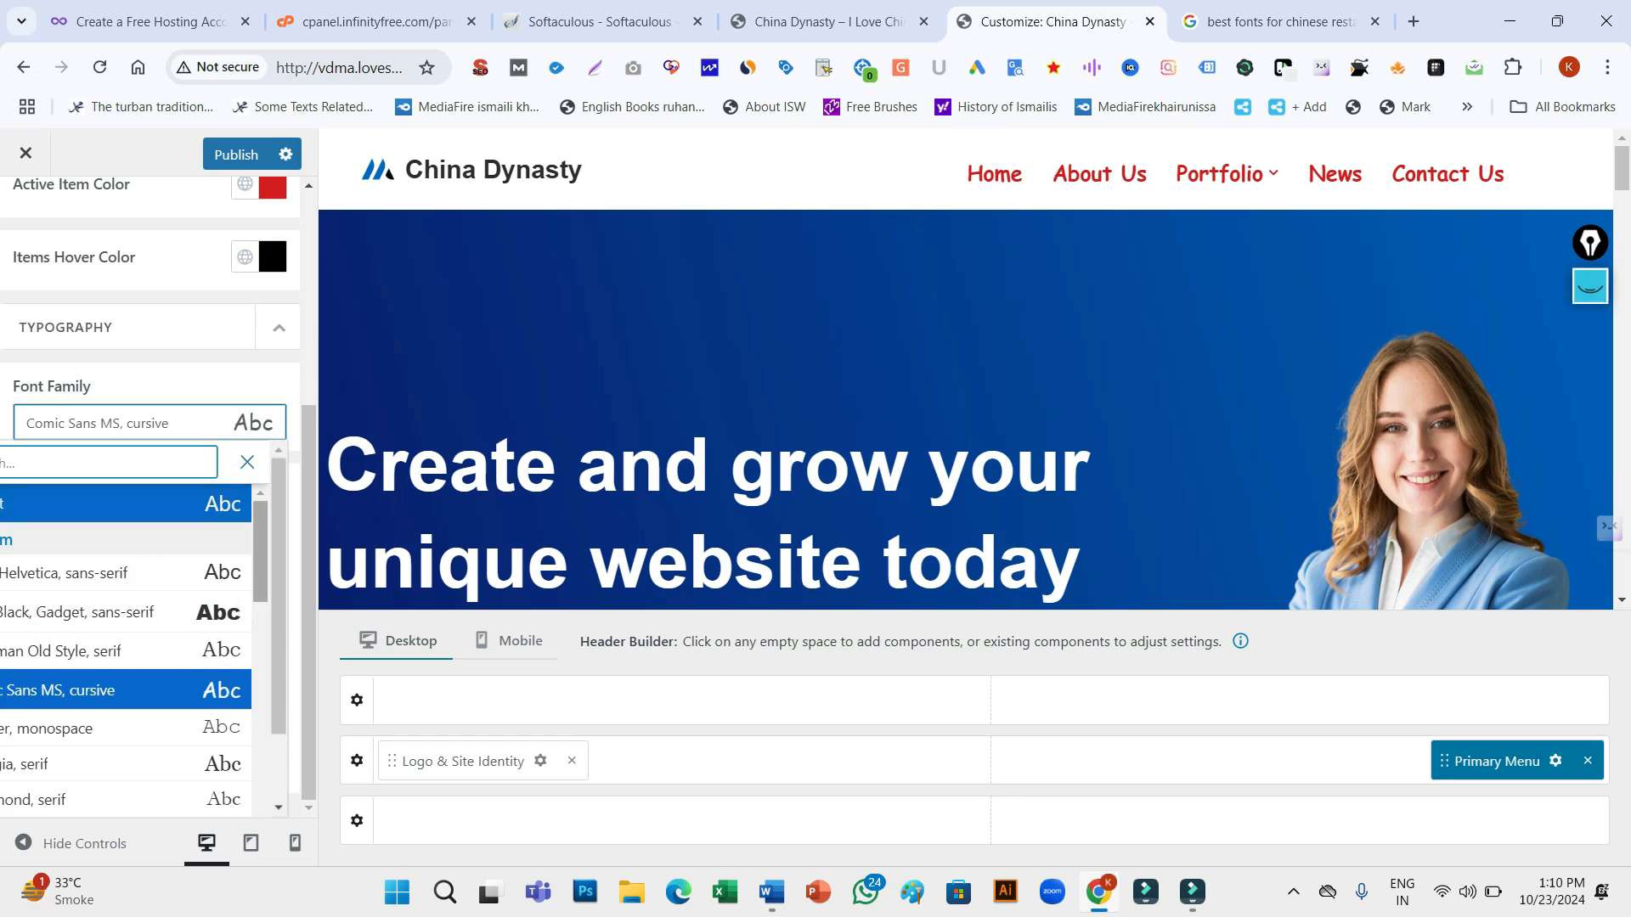
pyautogui.scroll(-10, 127, 655)
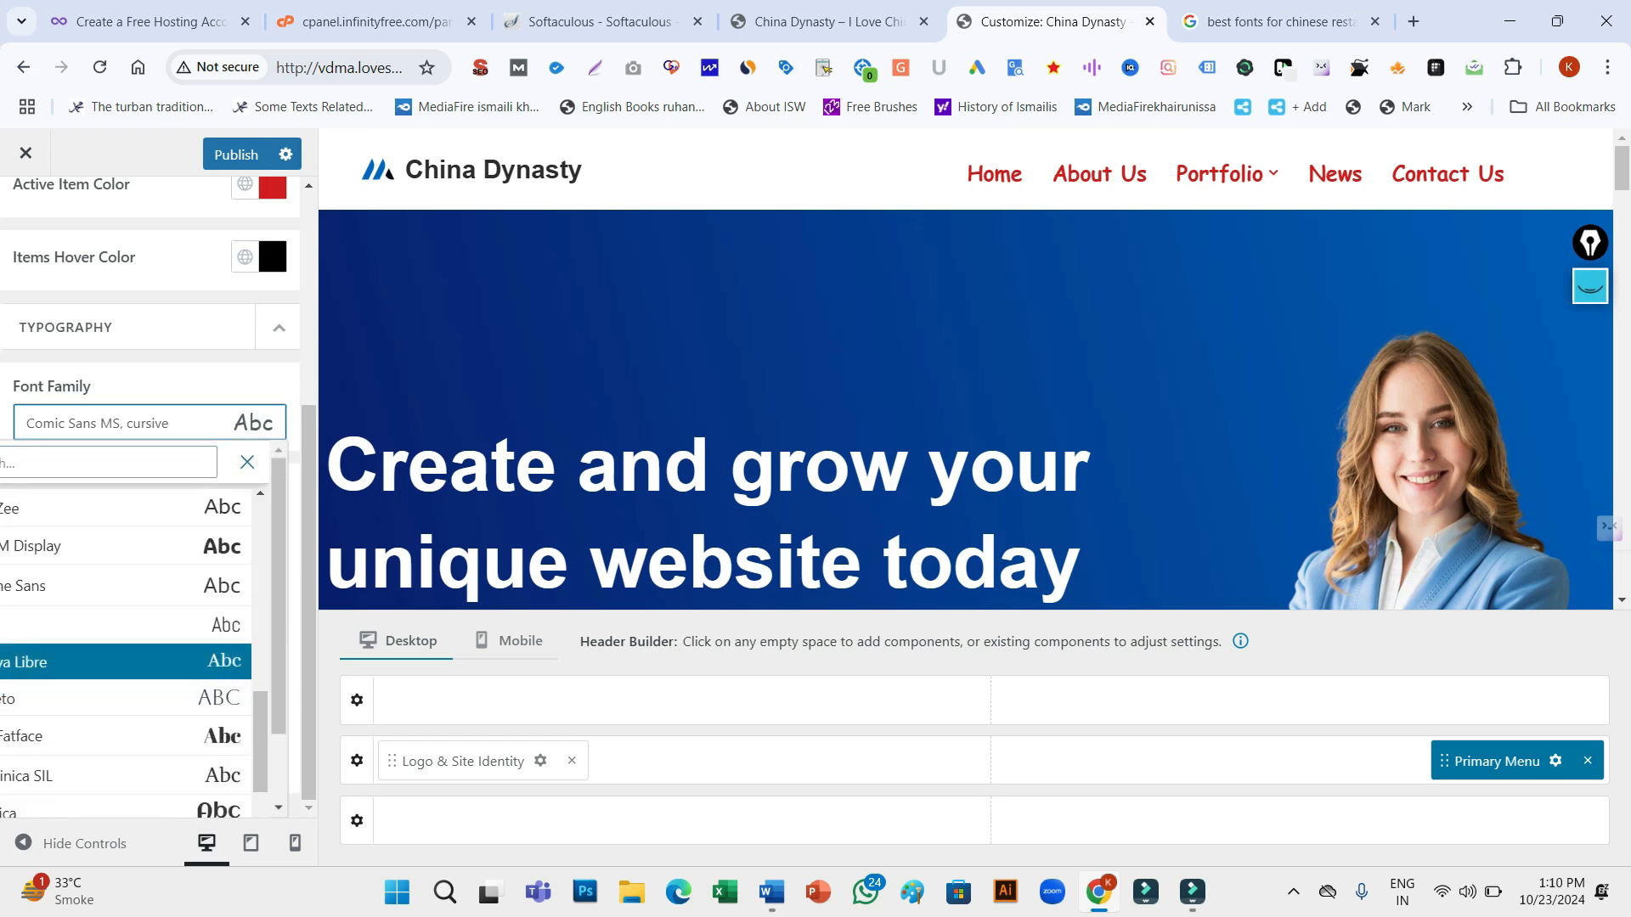
pyautogui.click(119, 736)
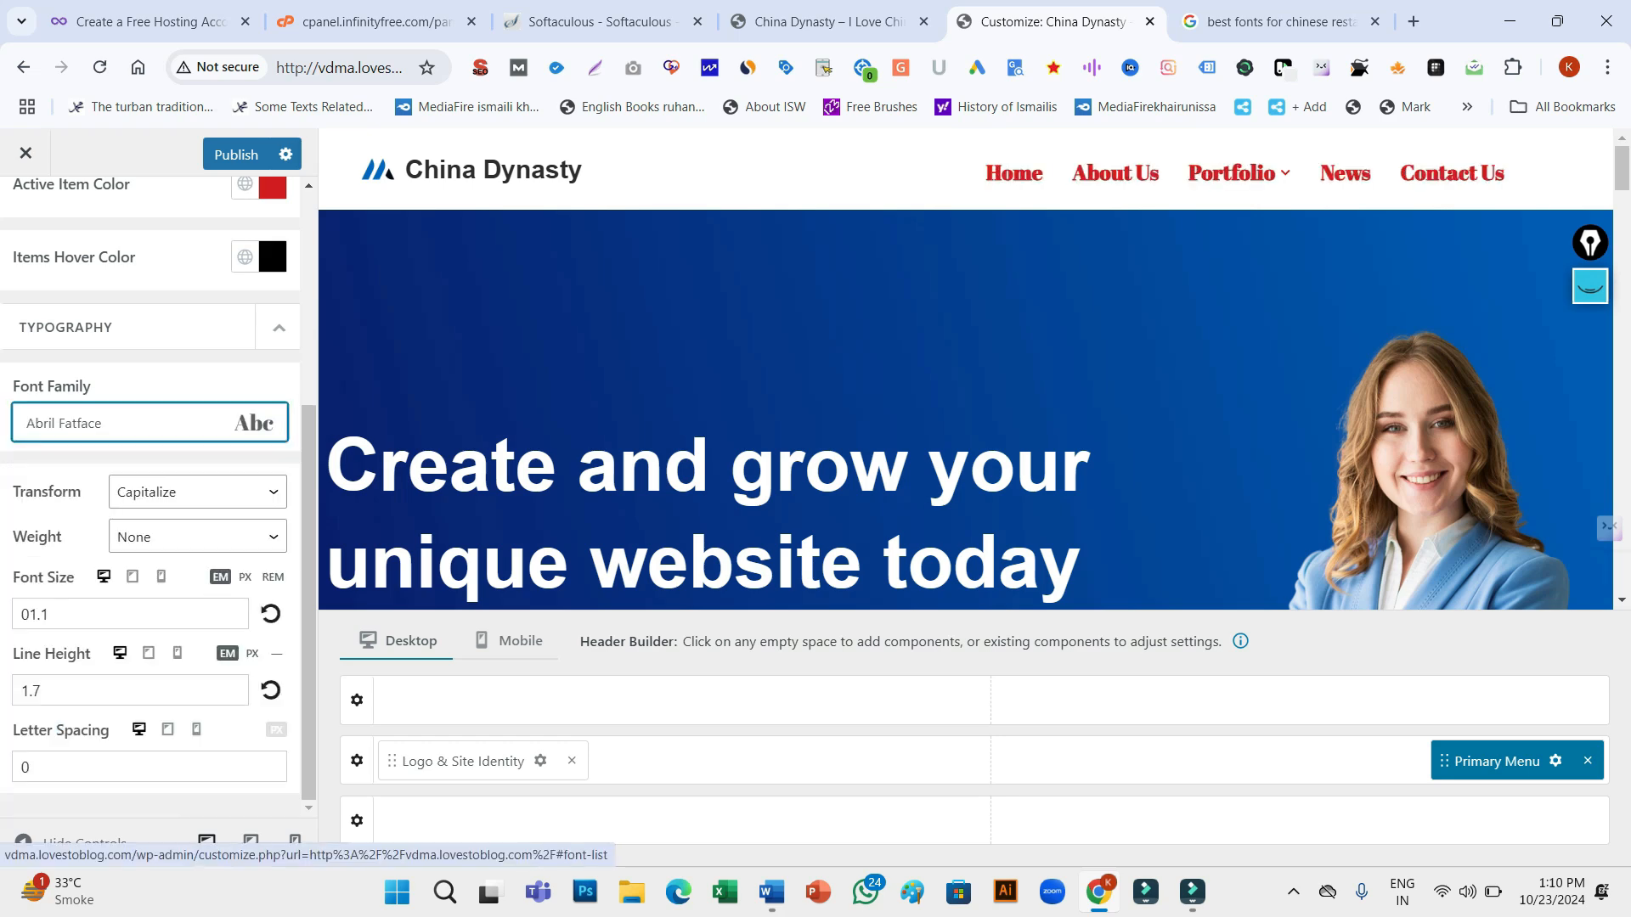
# Set the primary menu's font family to Trebuchet MS, Helvetica
pyautogui.click(150, 423)
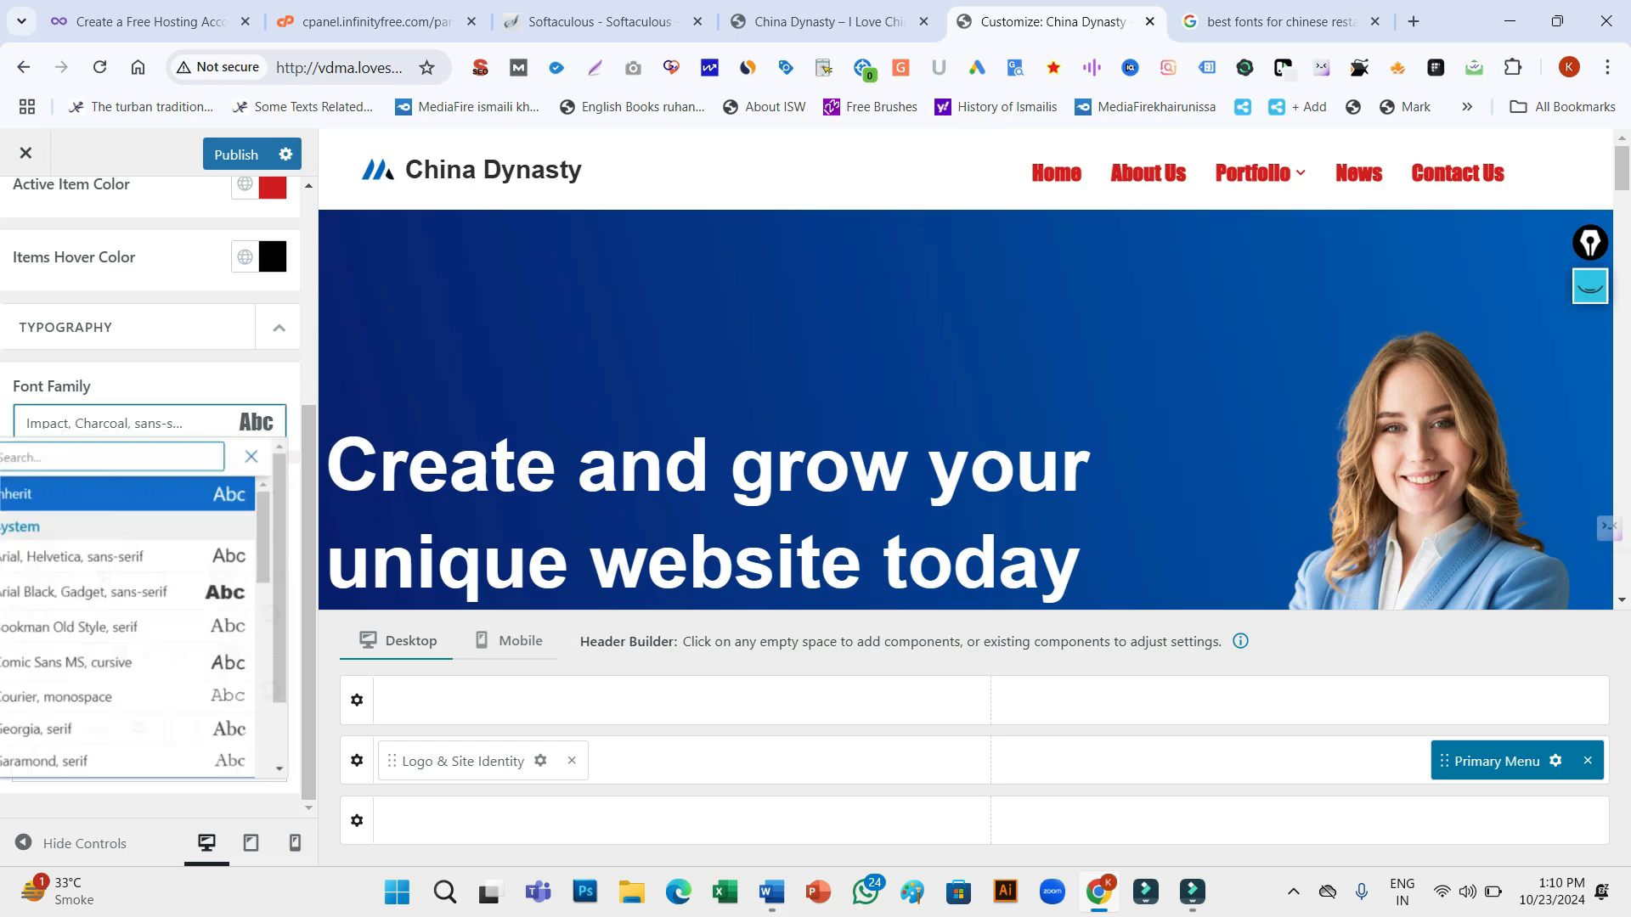
pyautogui.scroll(-5, 127, 646)
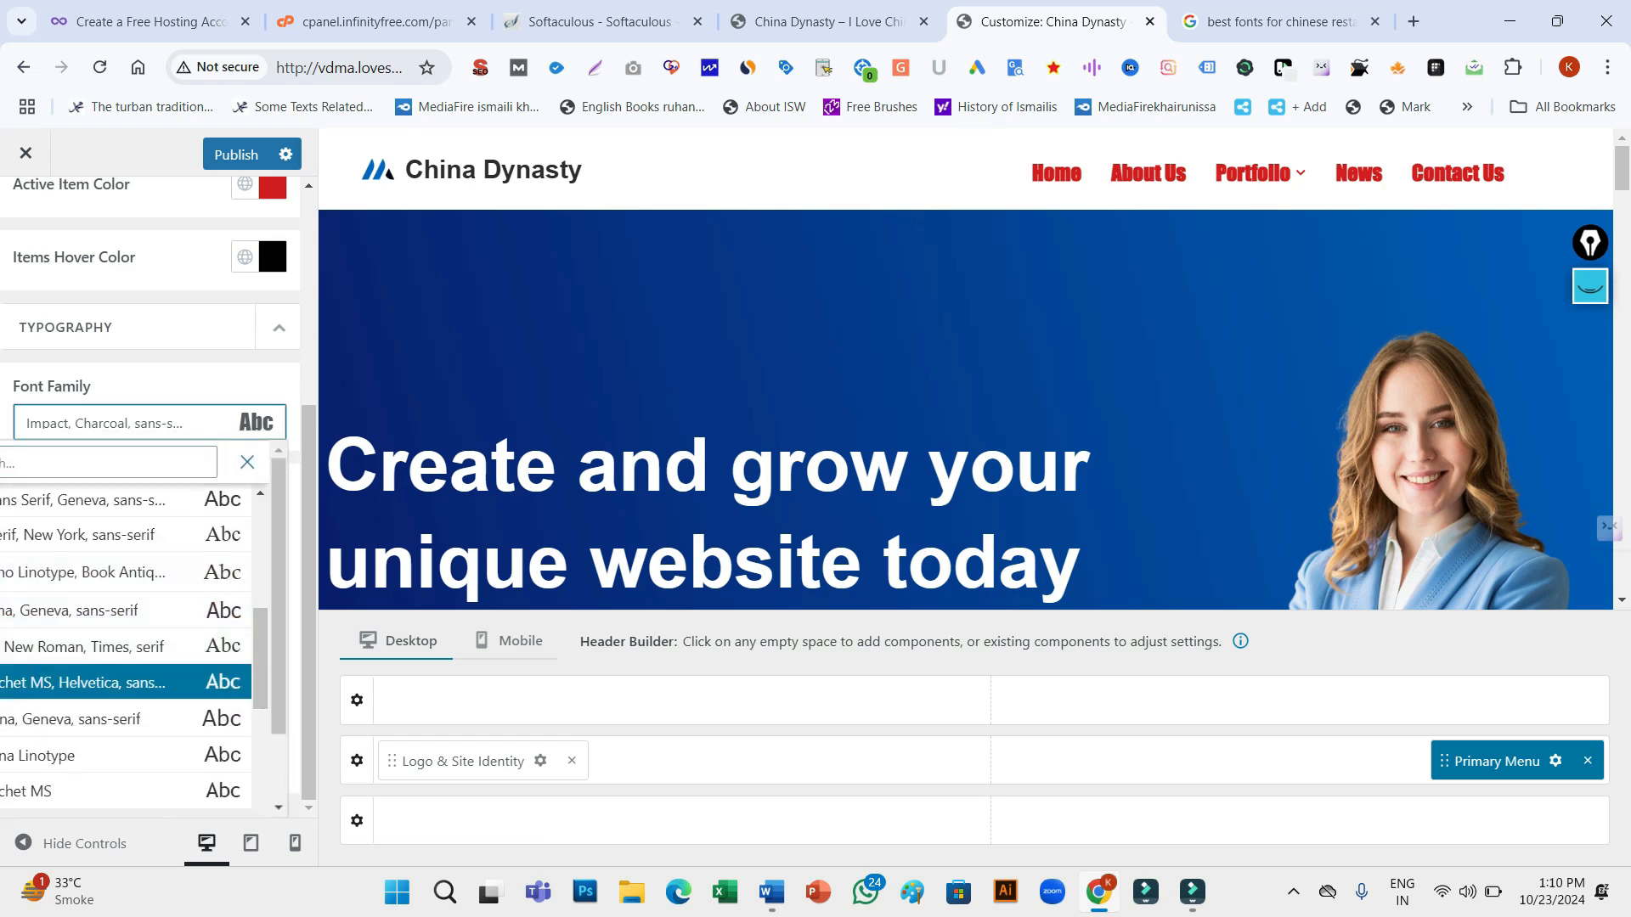
pyautogui.click(127, 682)
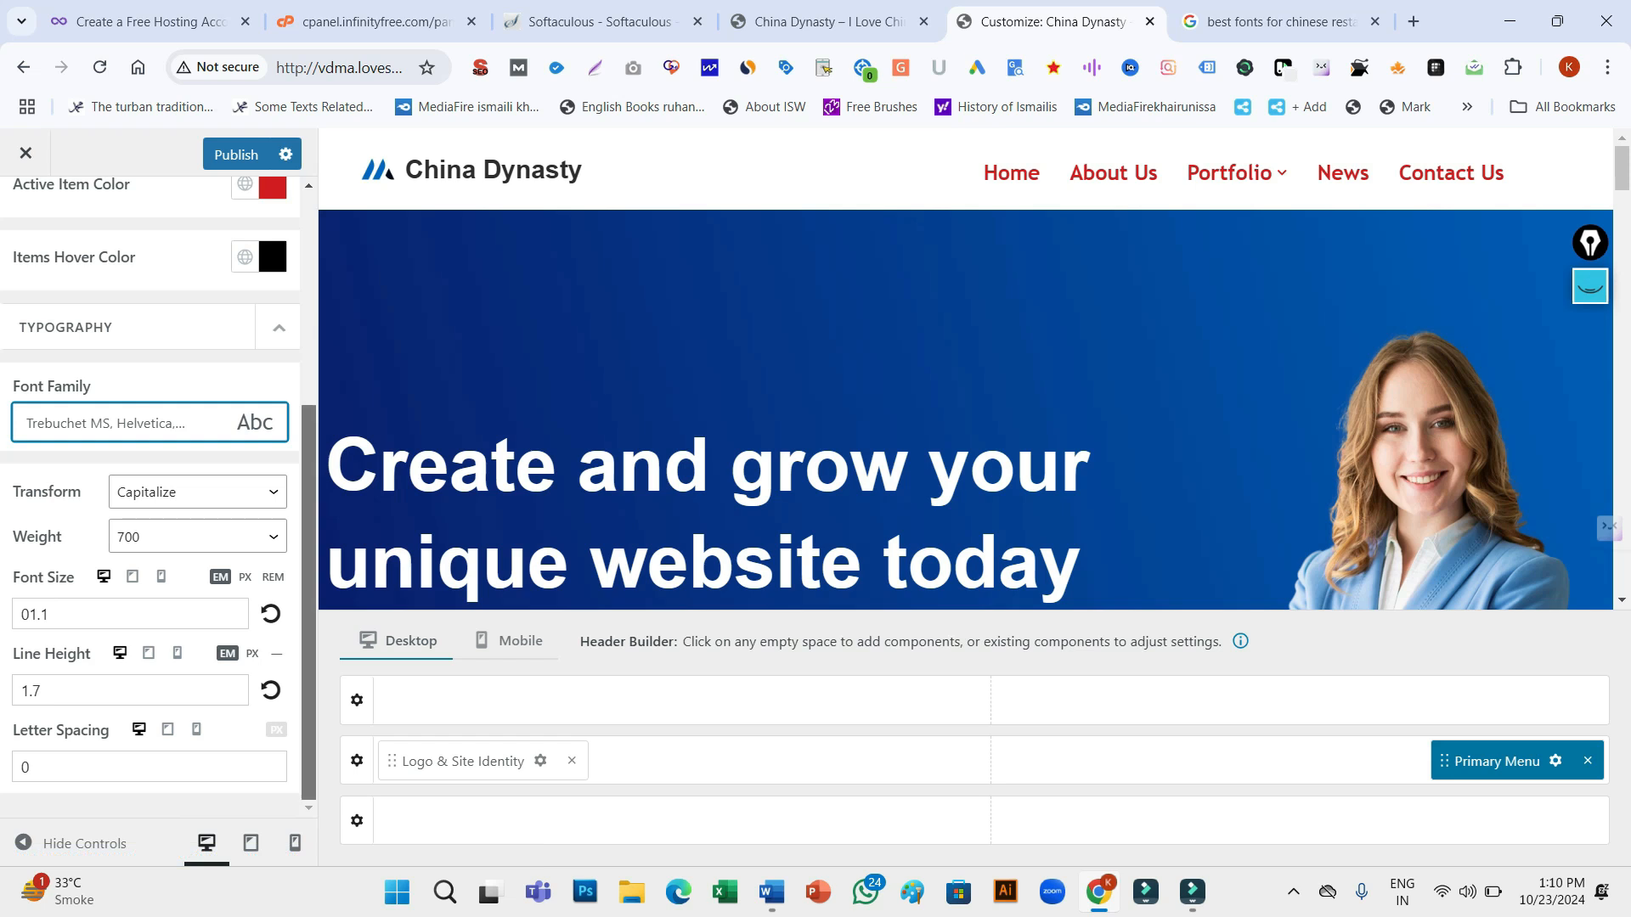
# Try the underline, filled-background and plain hover skin modes on the menu items, and return to the overline mode
pyautogui.scroll(3, 149, 492)
pyautogui.scroll(2, 149, 493)
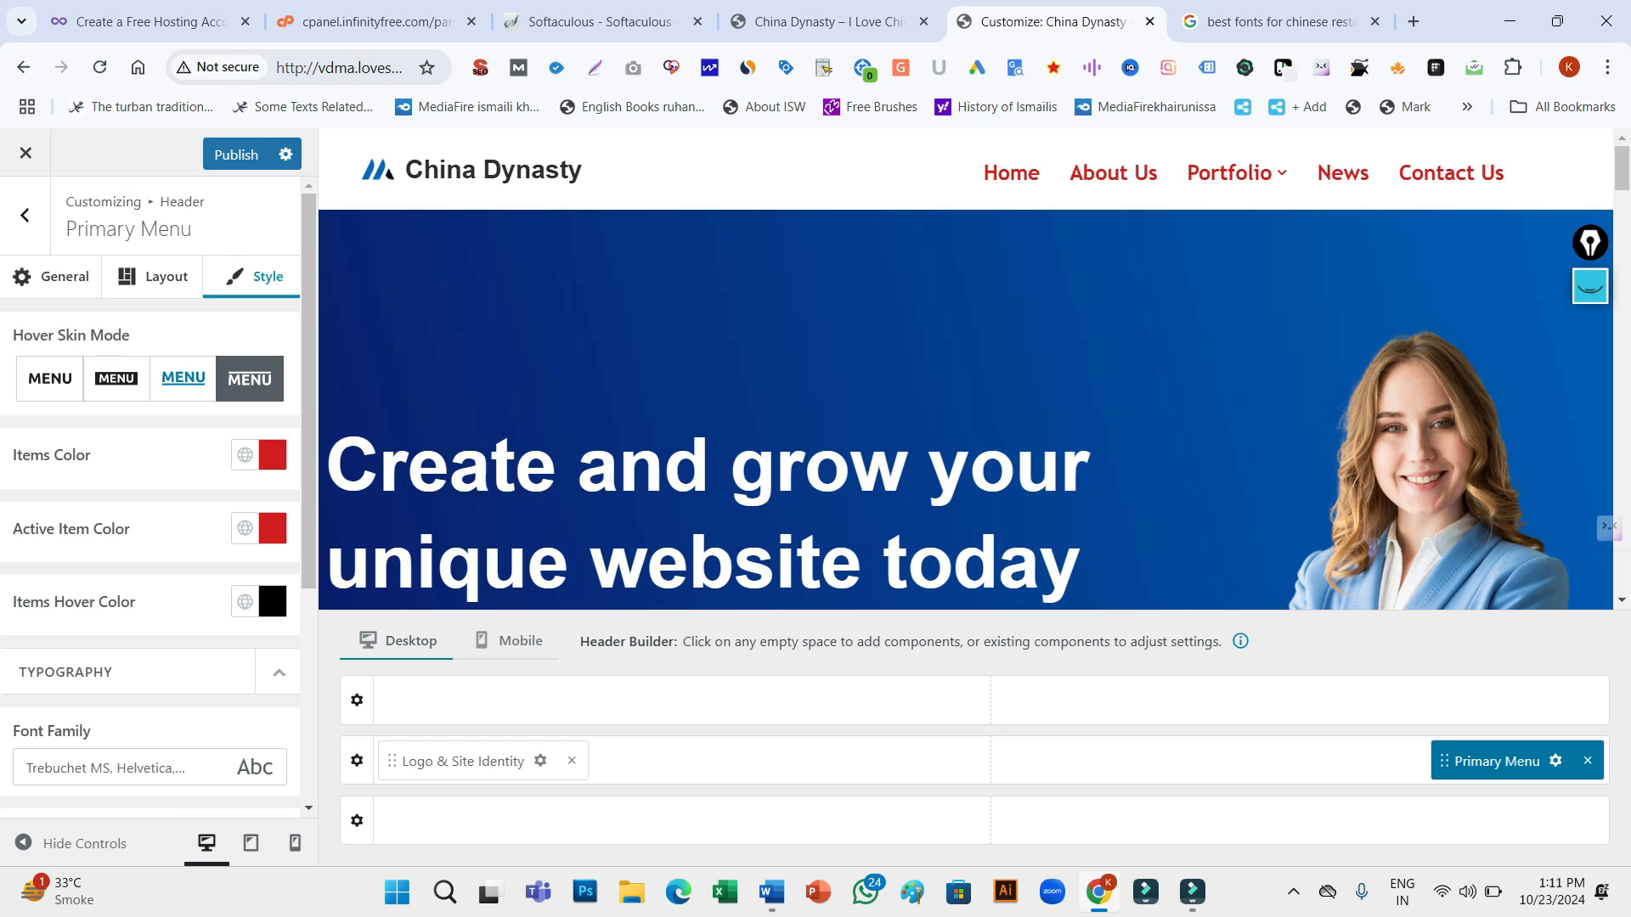
pyautogui.click(183, 378)
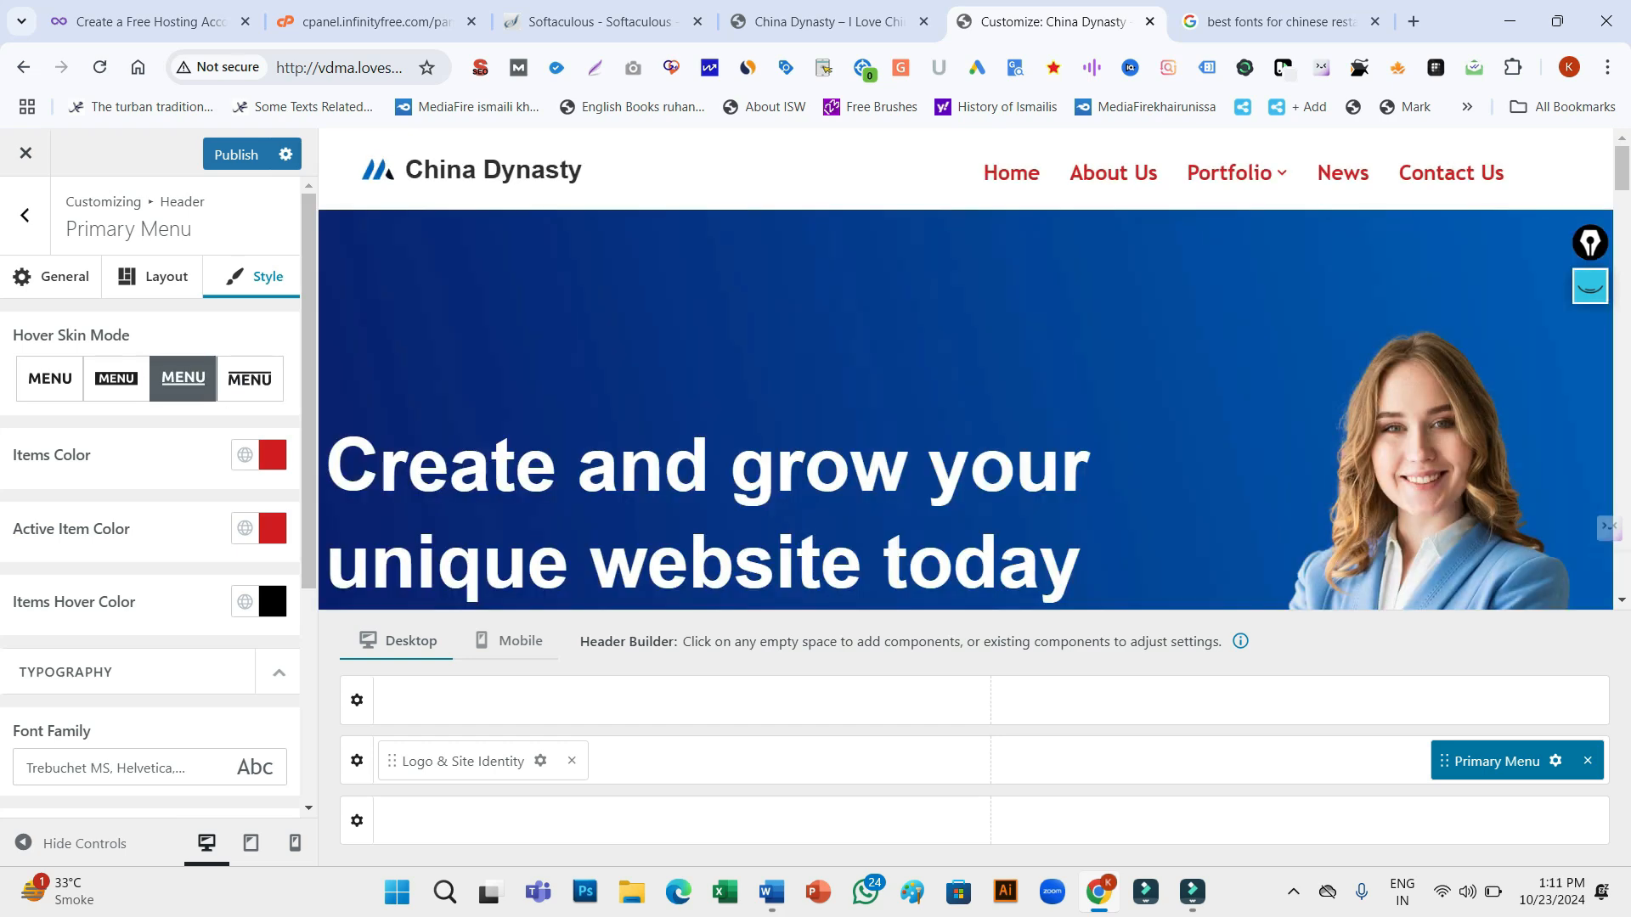
pyautogui.click(116, 378)
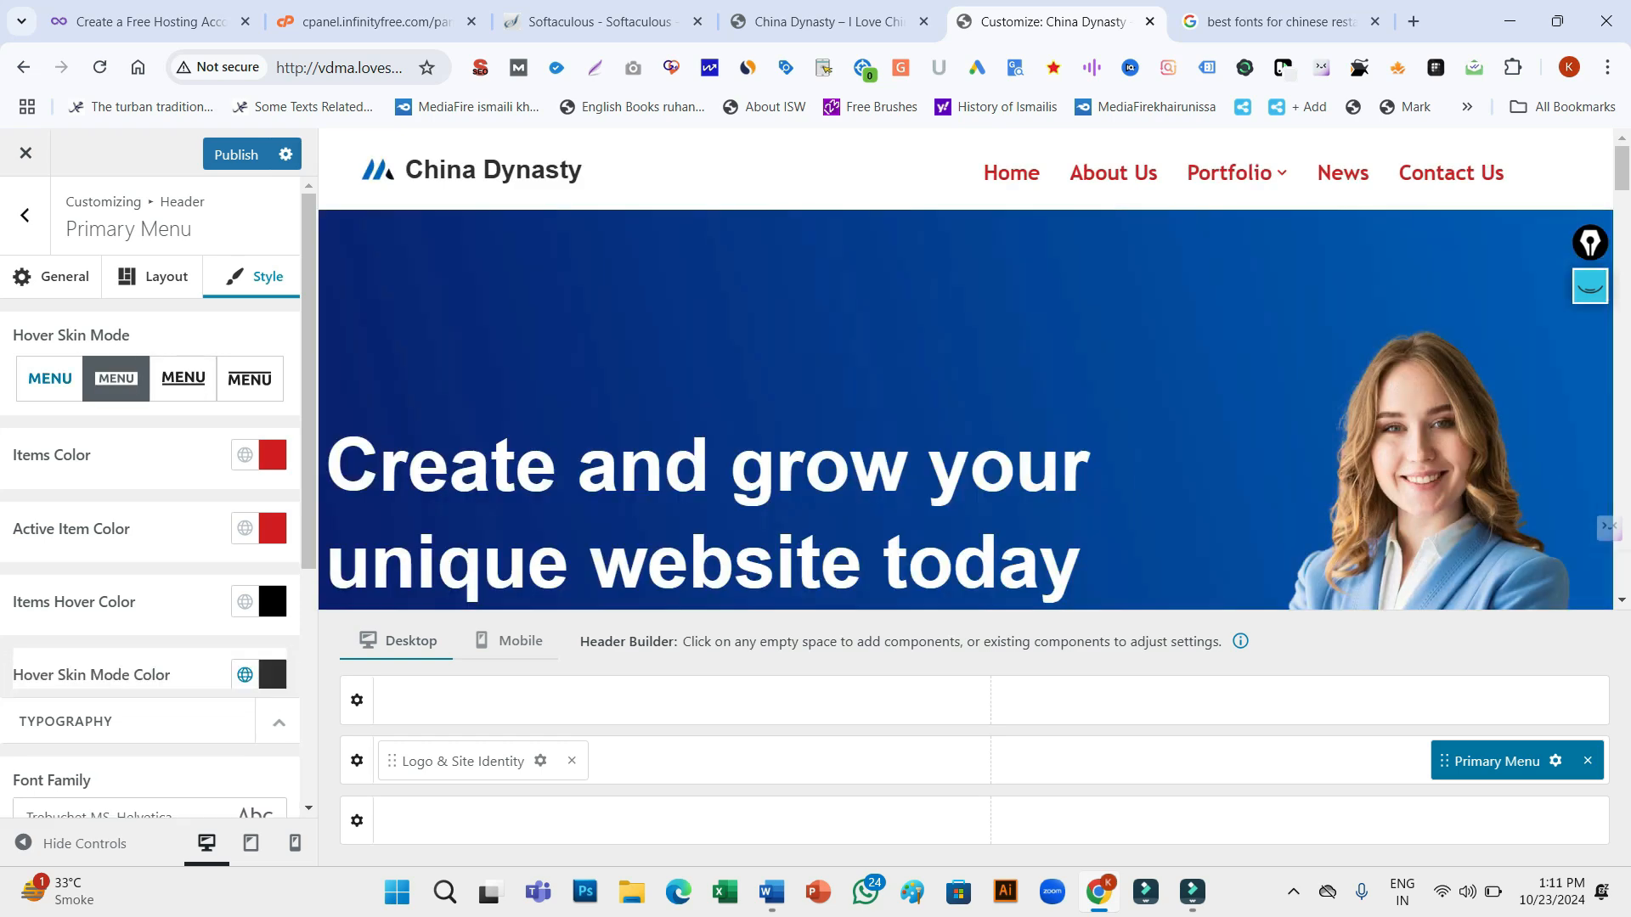
pyautogui.click(51, 379)
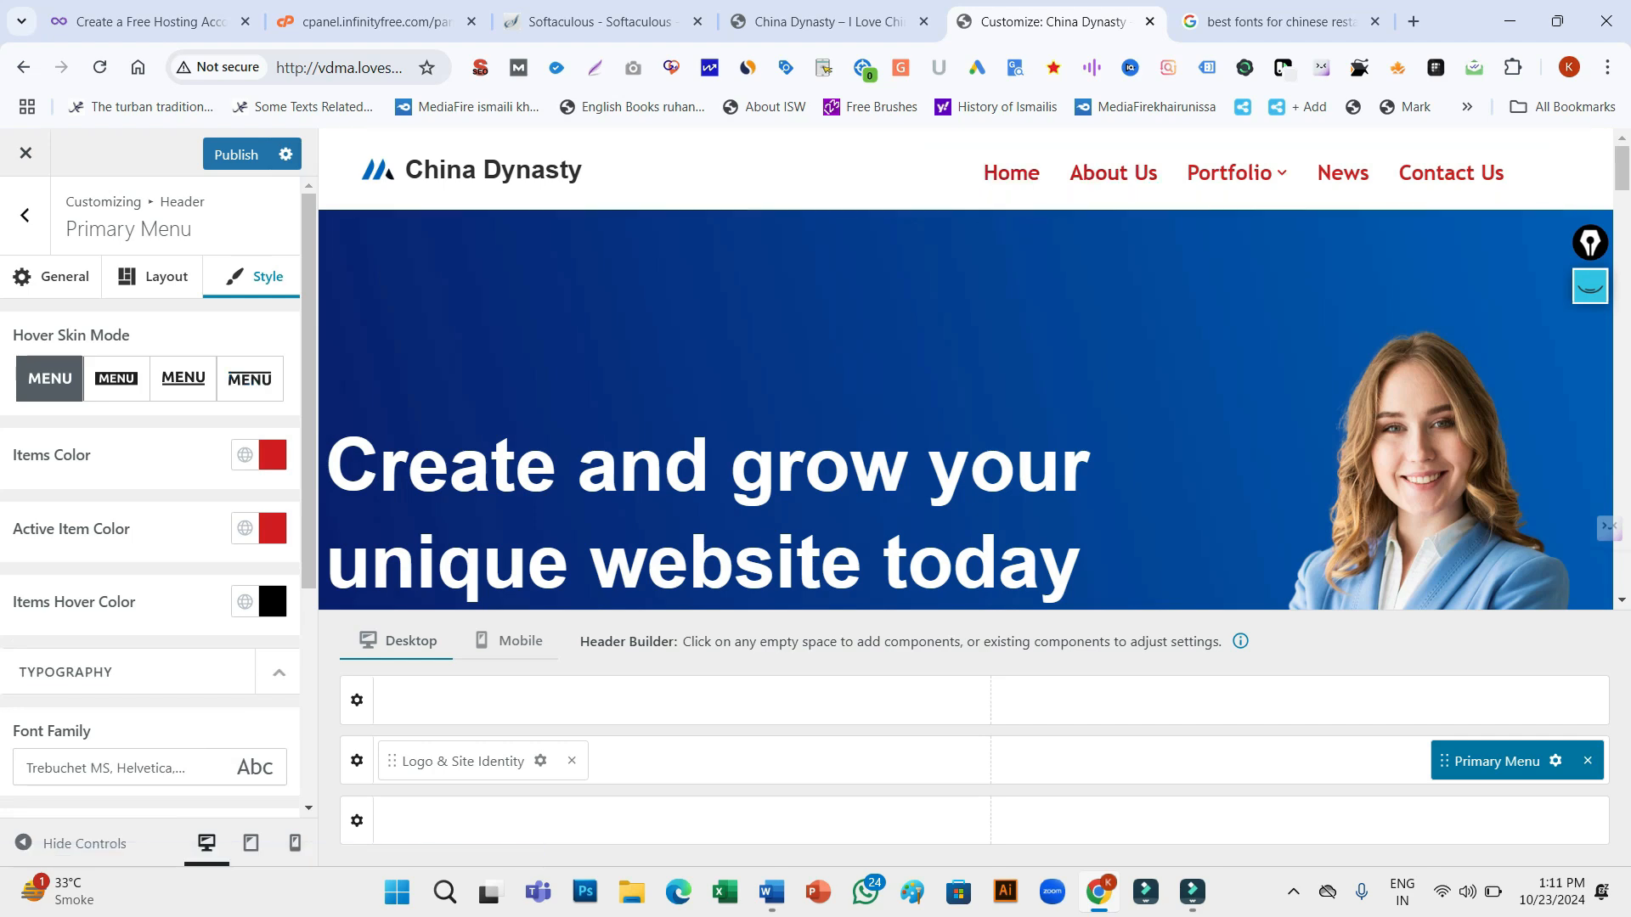
pyautogui.click(115, 379)
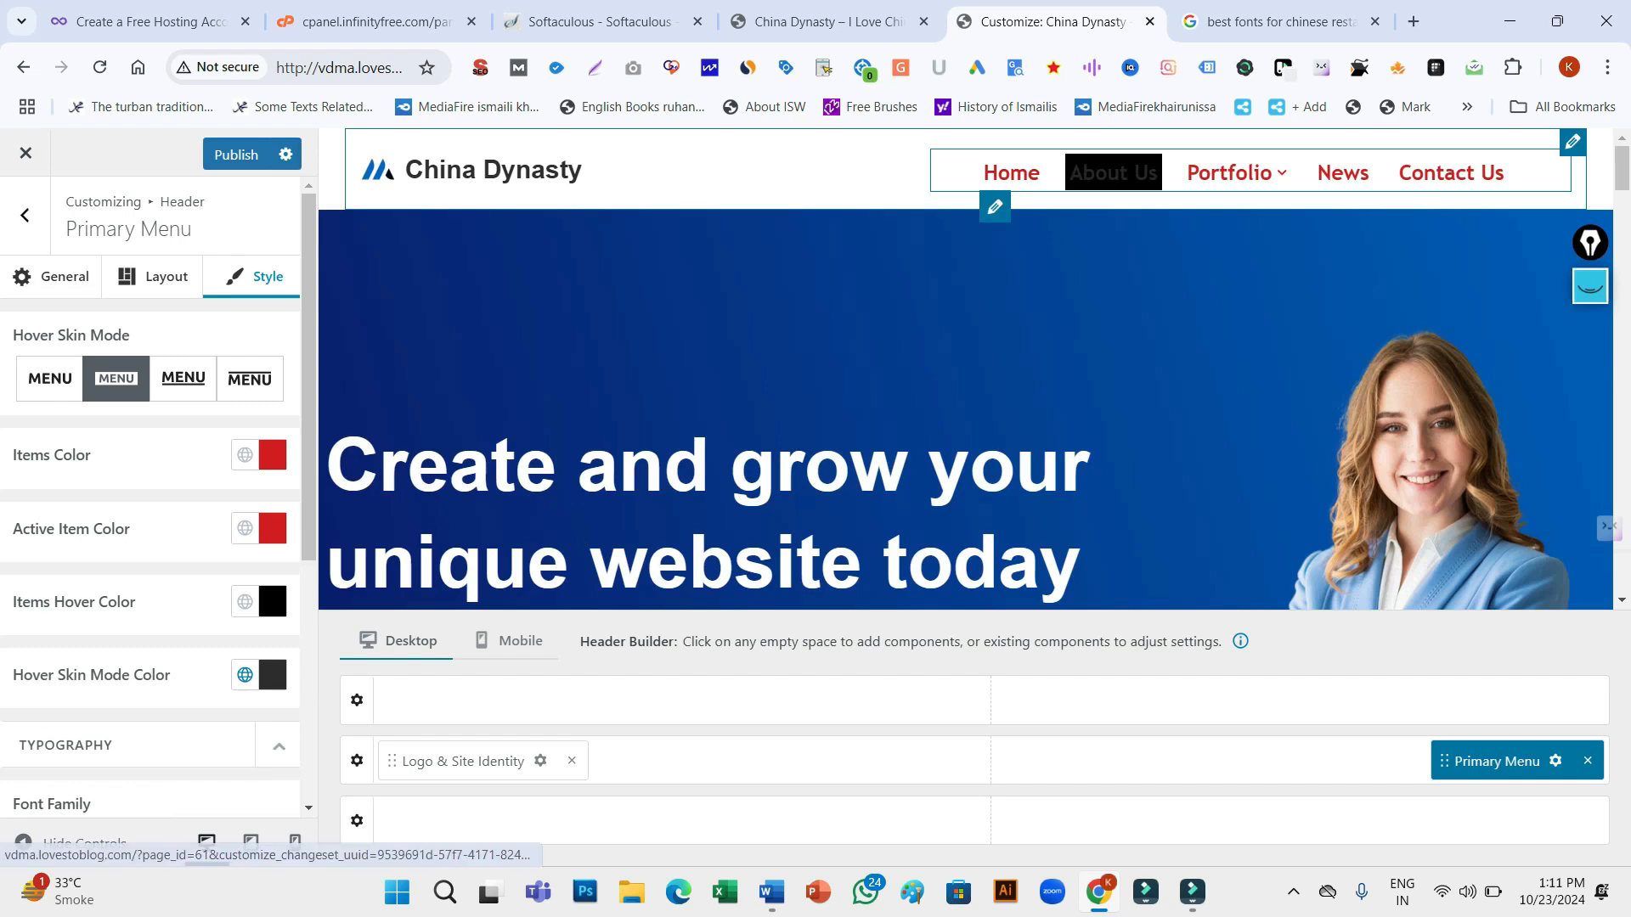
pyautogui.moveTo(1233, 173)
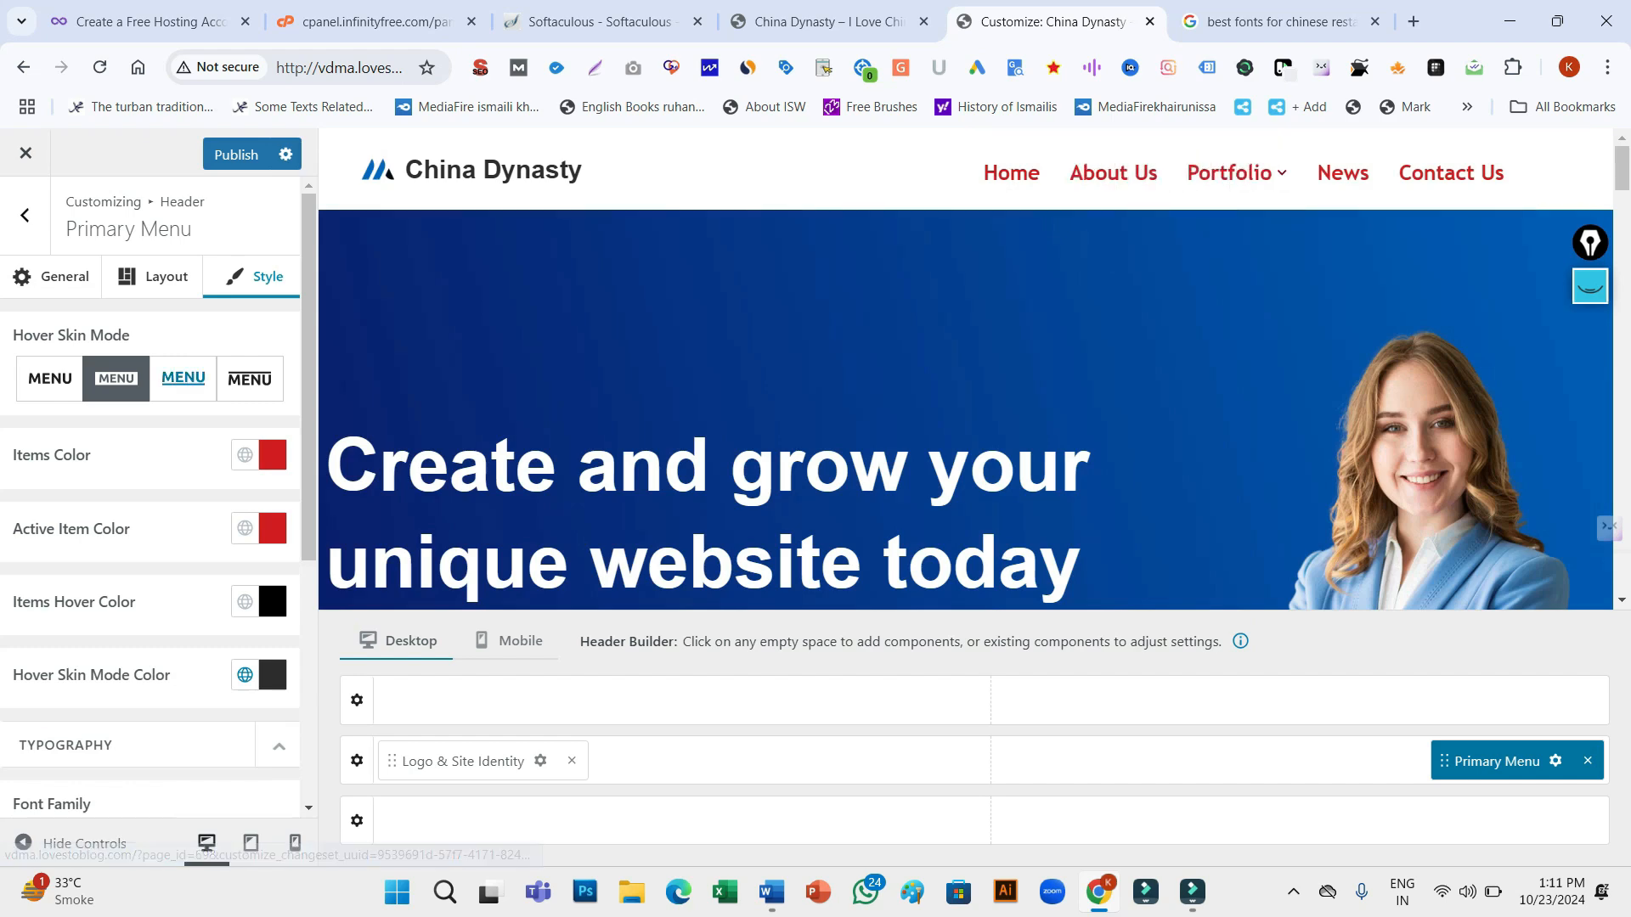
pyautogui.click(250, 379)
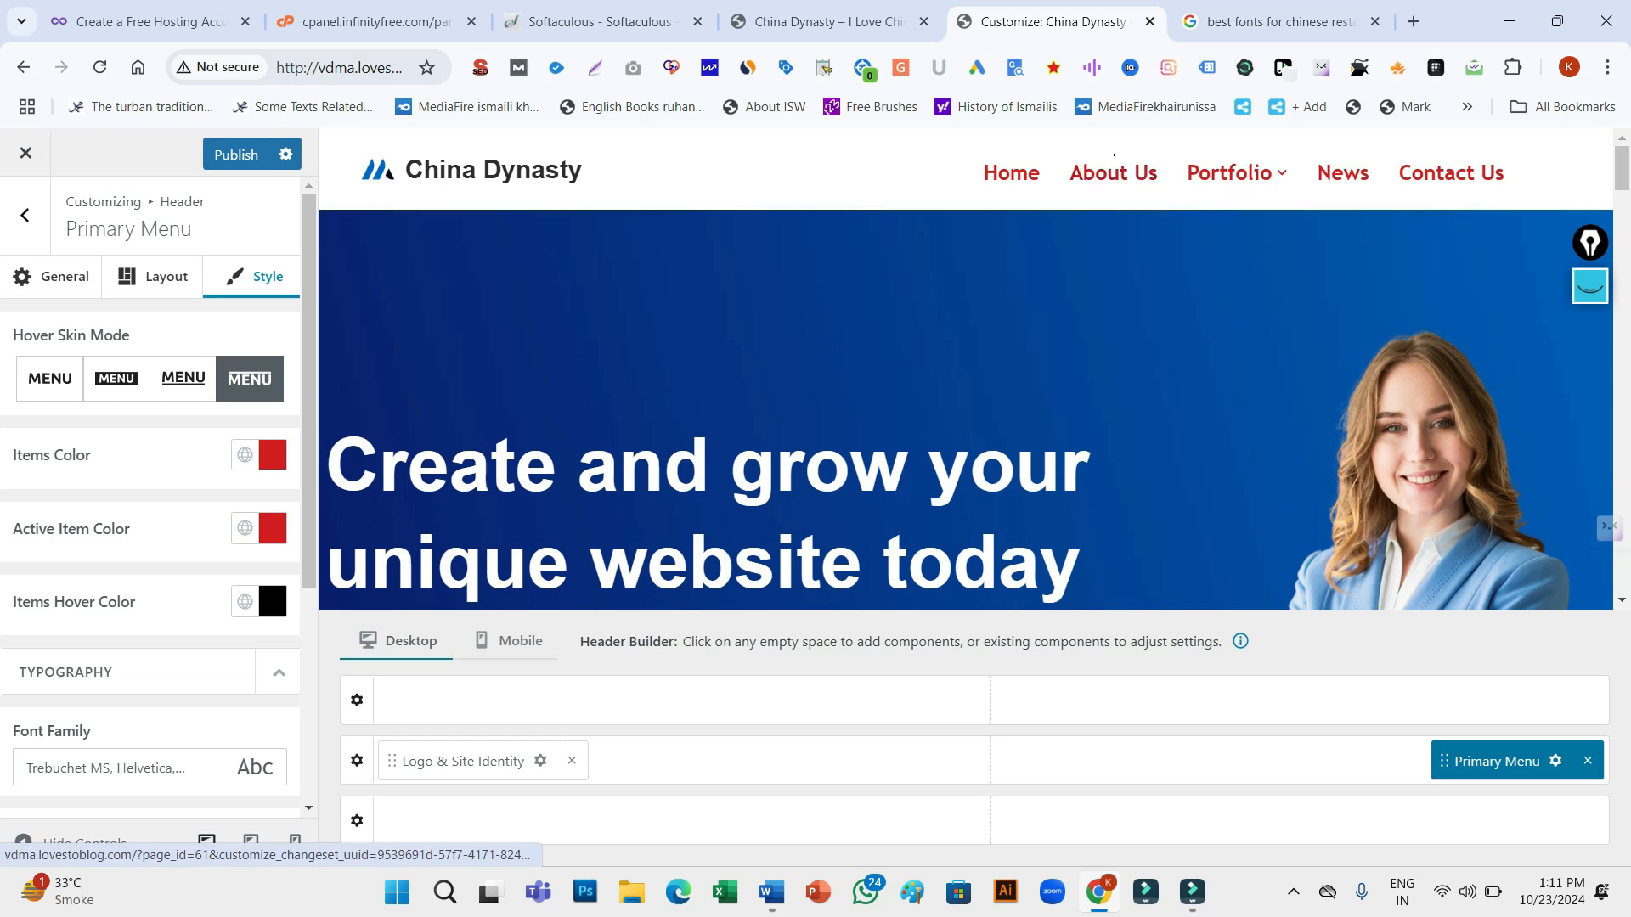
# Review the primary menu's style settings and publish the header changes
pyautogui.scroll(-1, 150, 510)
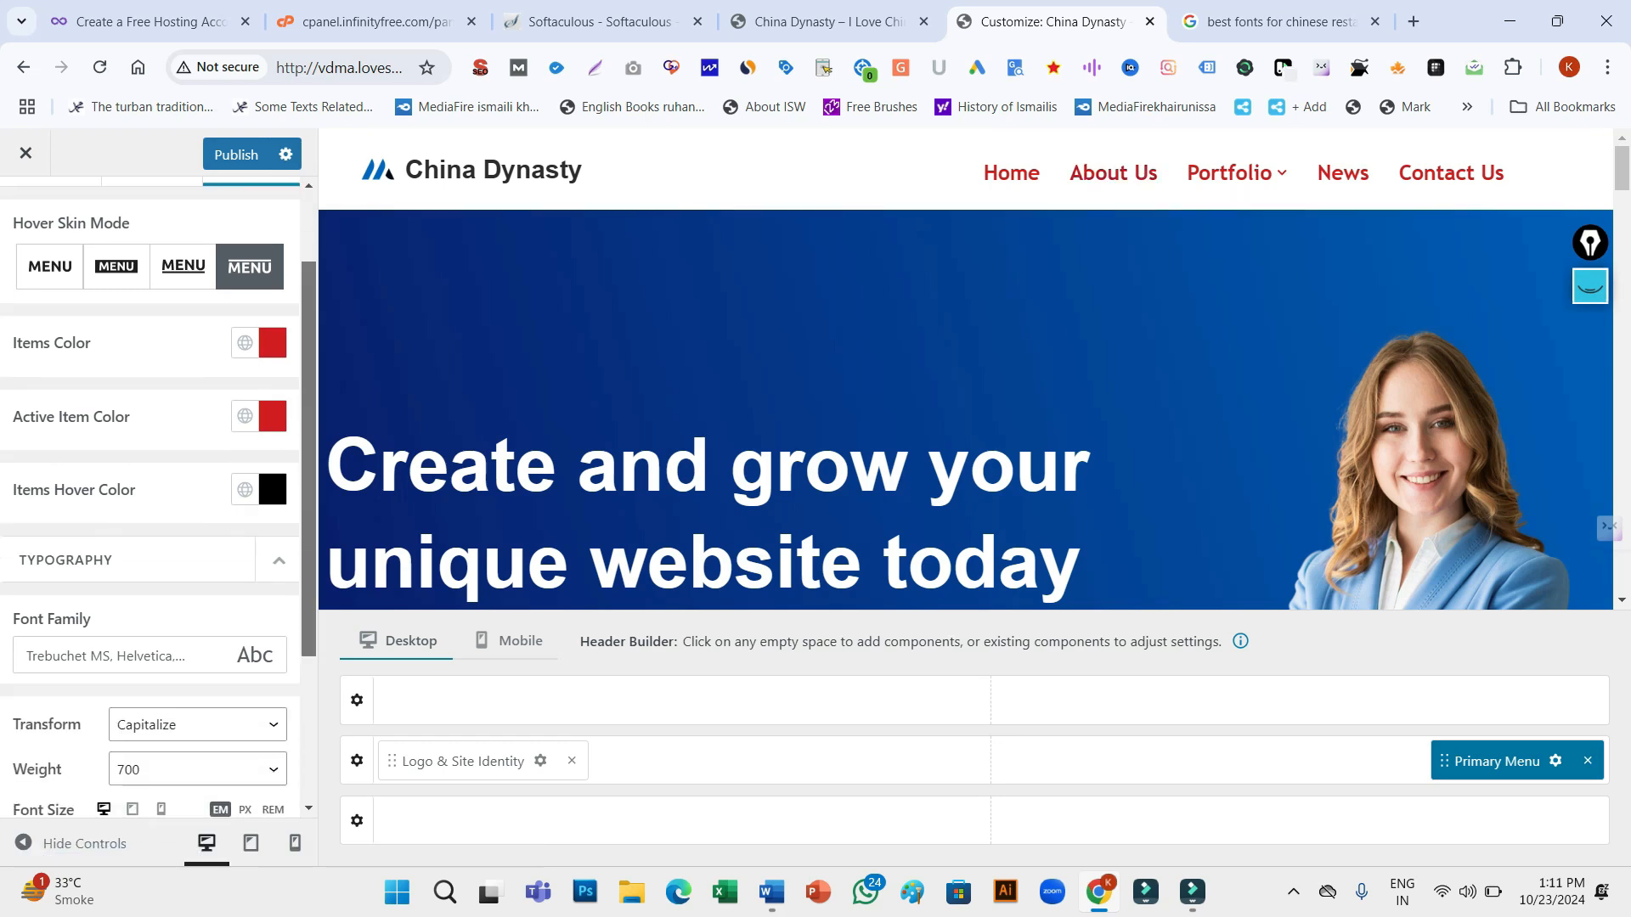
pyautogui.scroll(-2, 150, 510)
pyautogui.scroll(3, 149, 510)
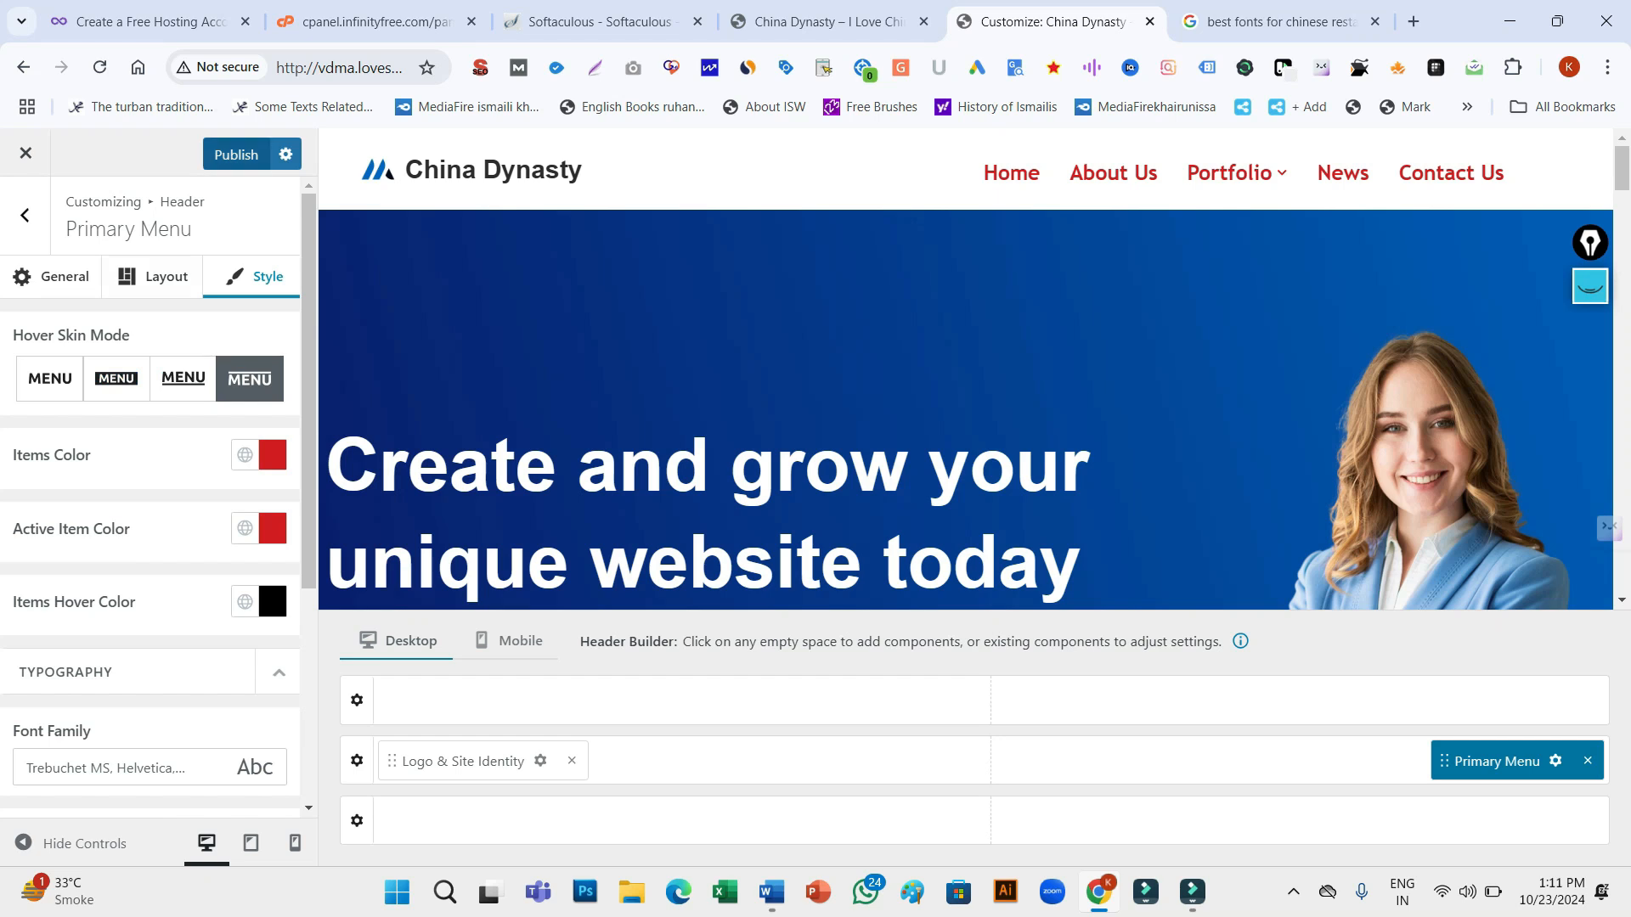
pyautogui.click(236, 154)
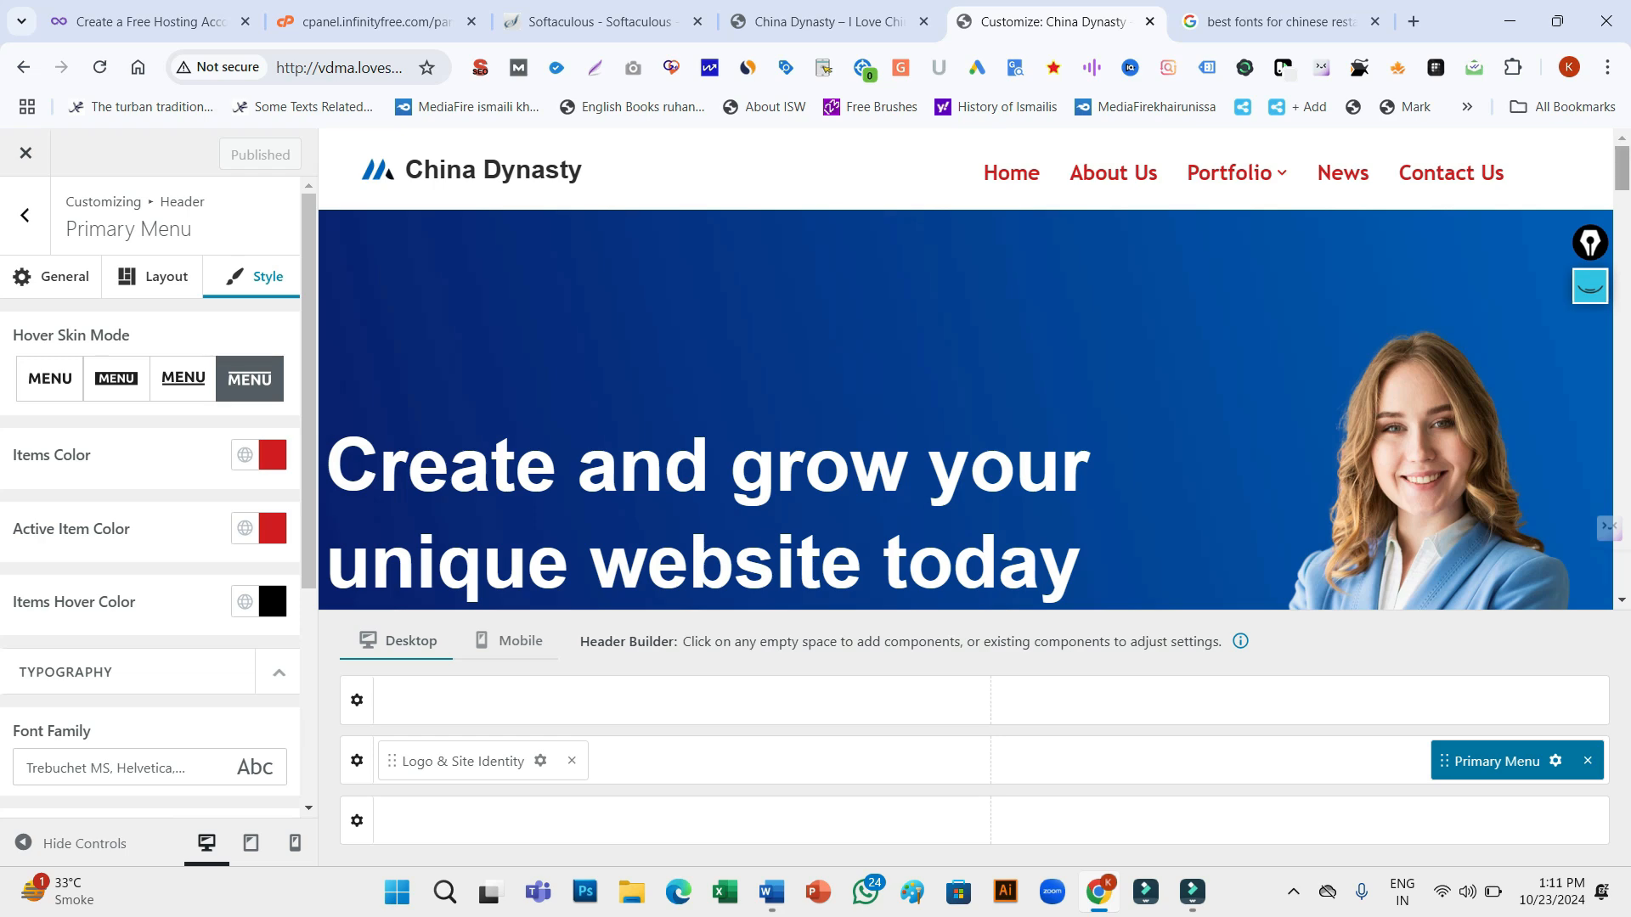
# Open the Footer Bottom row's settings, set its layout to Full Width and its number of columns to 3
pyautogui.moveTo(1622, 168); pyautogui.dragTo(1621, 570)
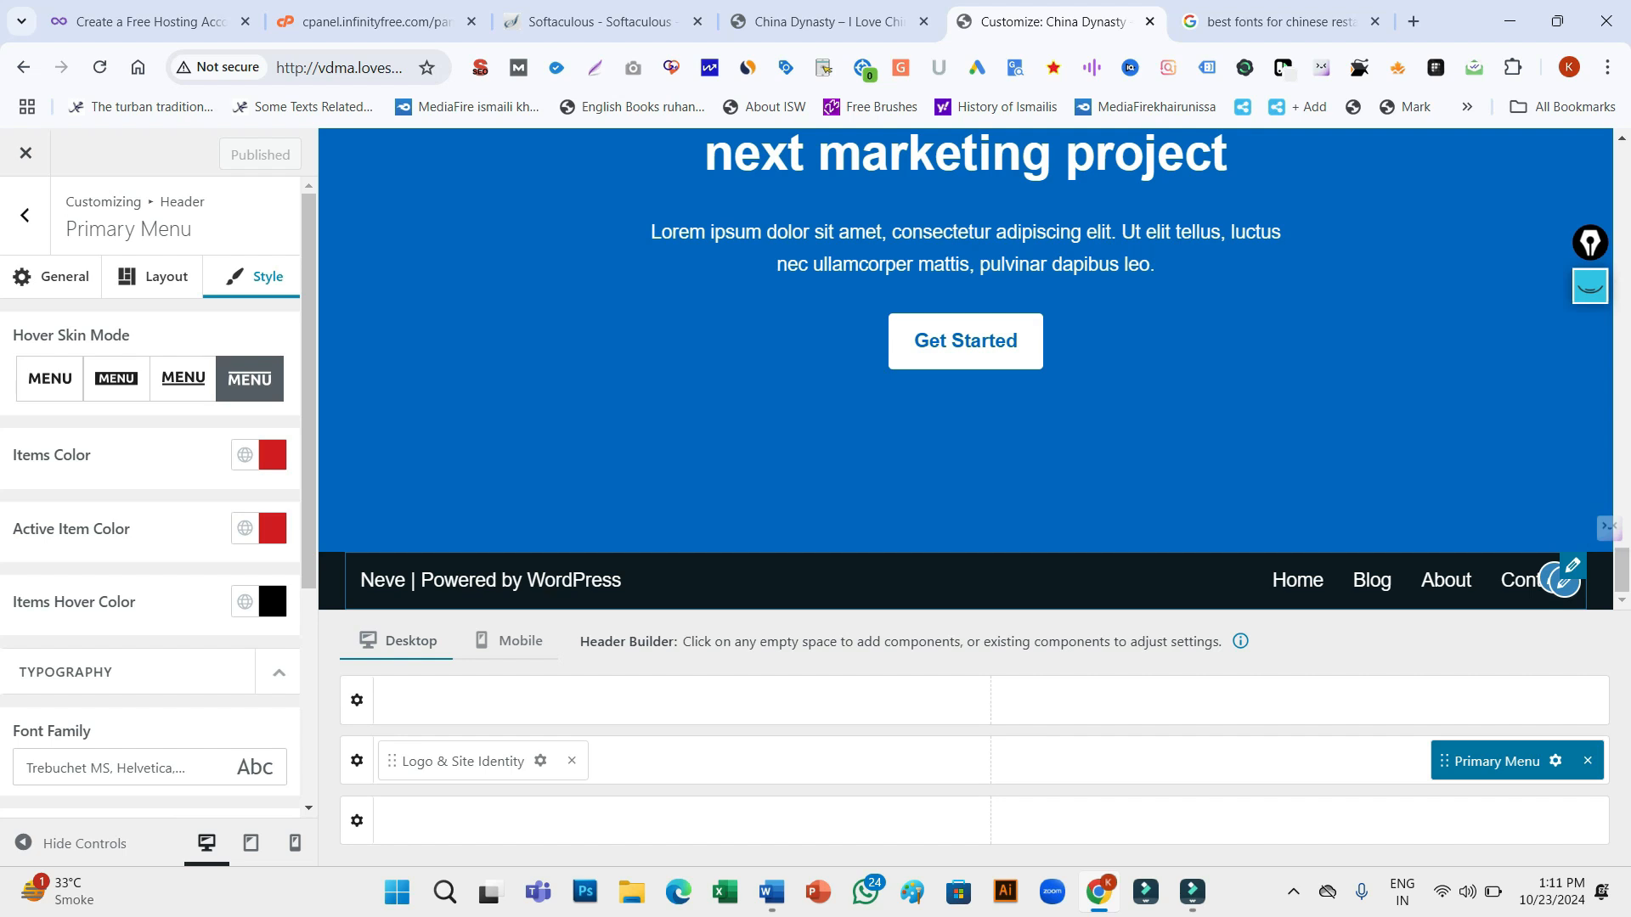
pyautogui.click(1566, 582)
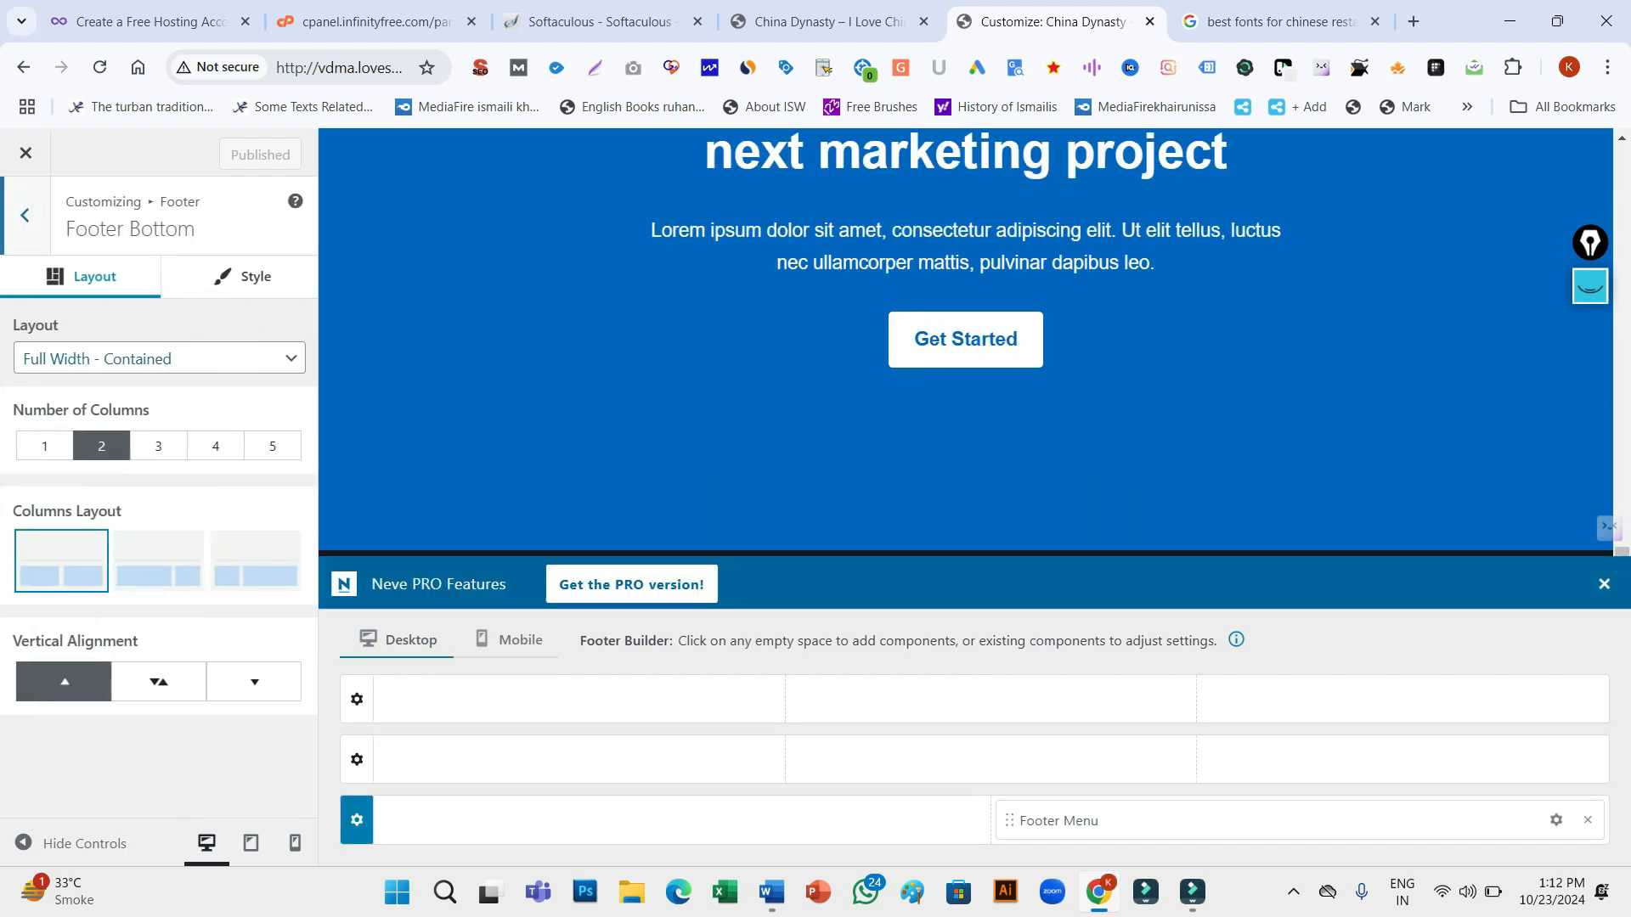
pyautogui.click(160, 358)
pyautogui.press('Down')
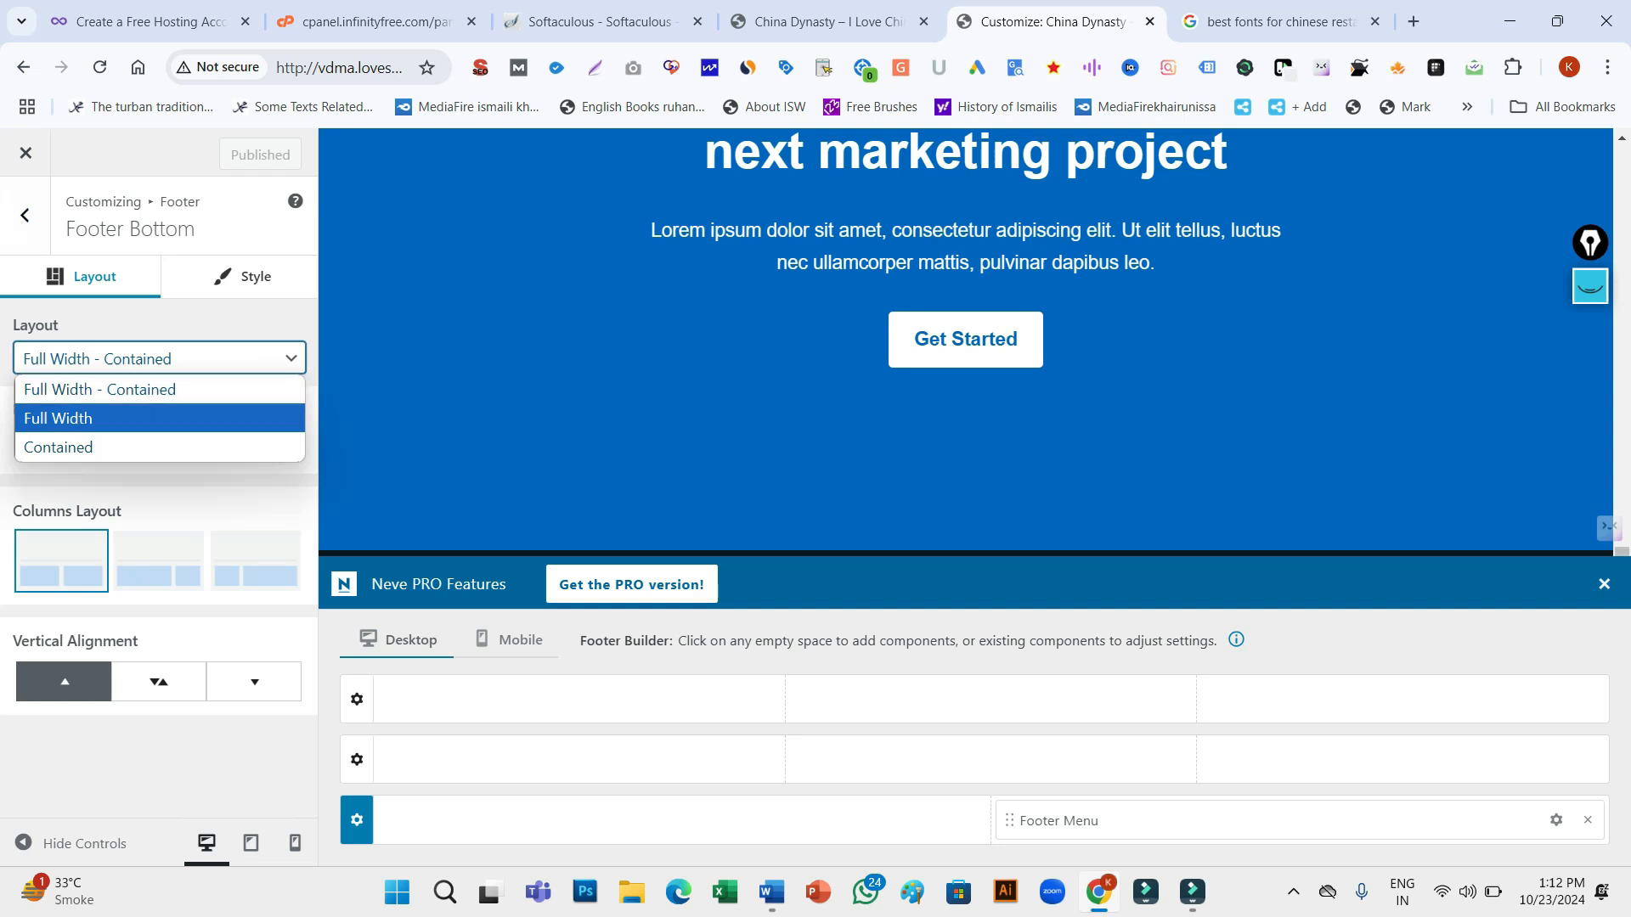
pyautogui.press('Return')
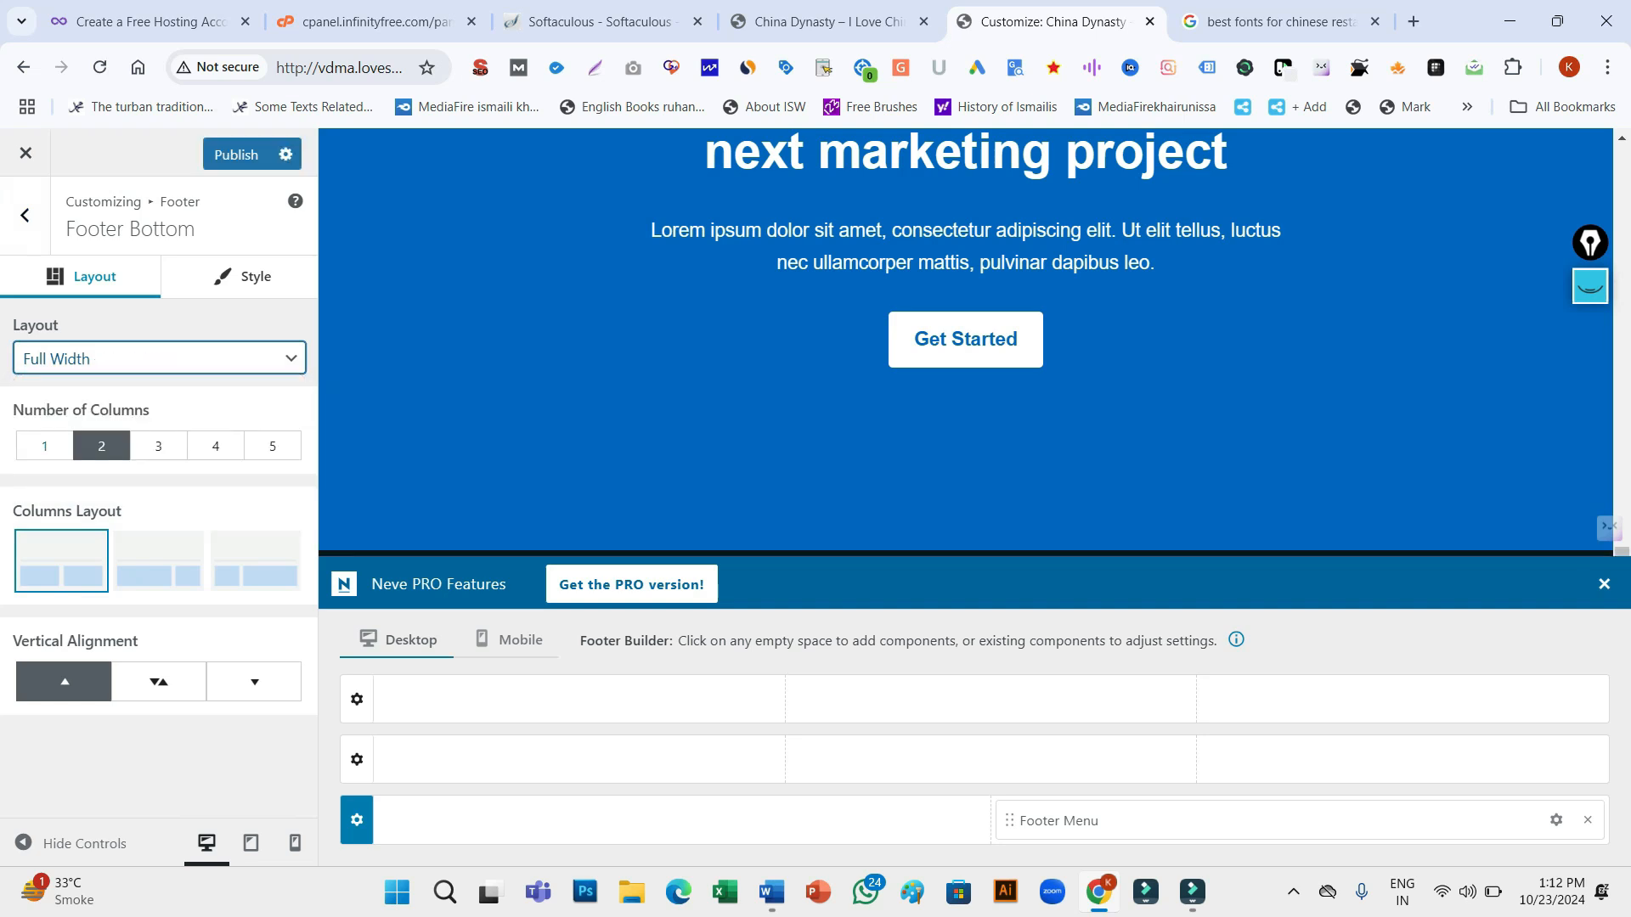
pyautogui.click(158, 446)
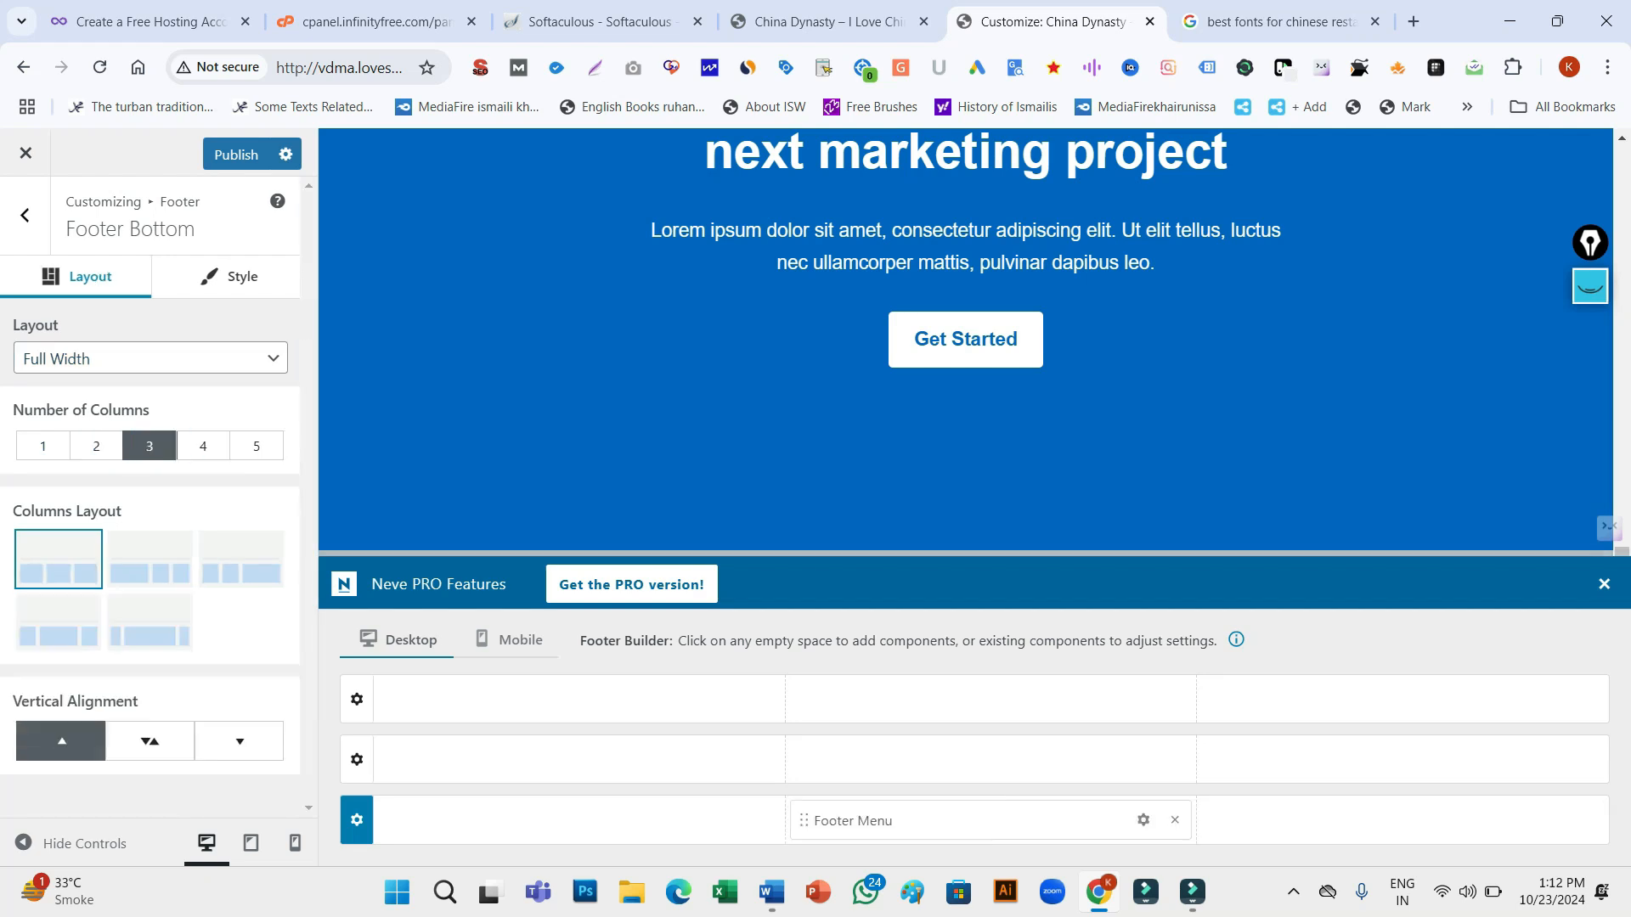
# Try the wide-first, wide-last and wide-middle column layouts on the Footer Bottom row
pyautogui.click(150, 561)
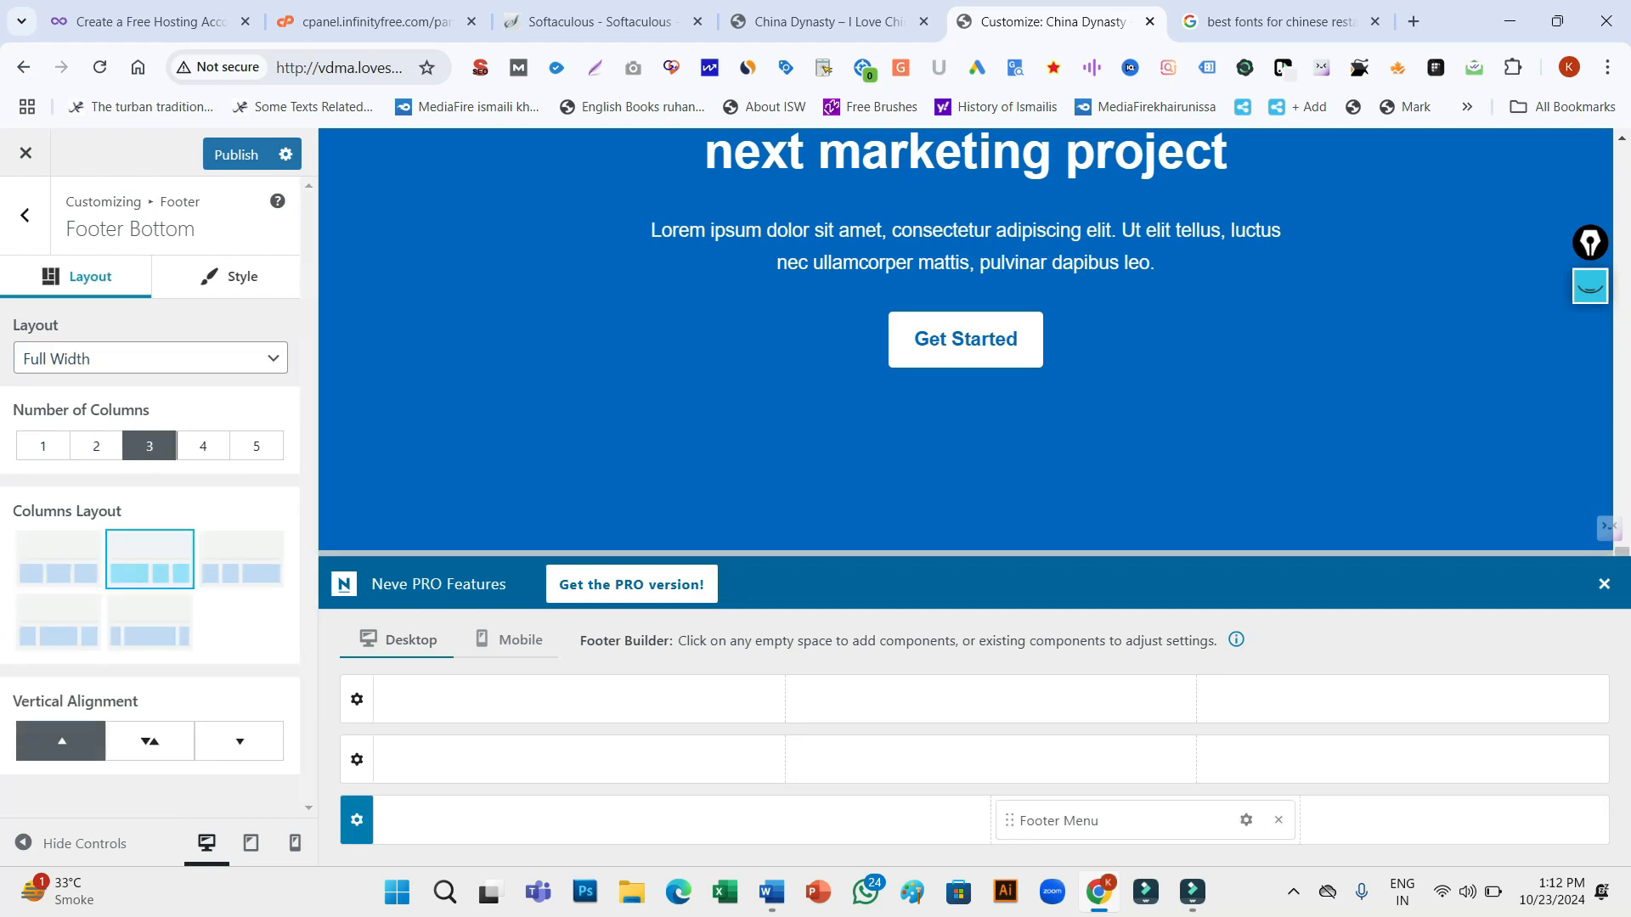
pyautogui.click(241, 559)
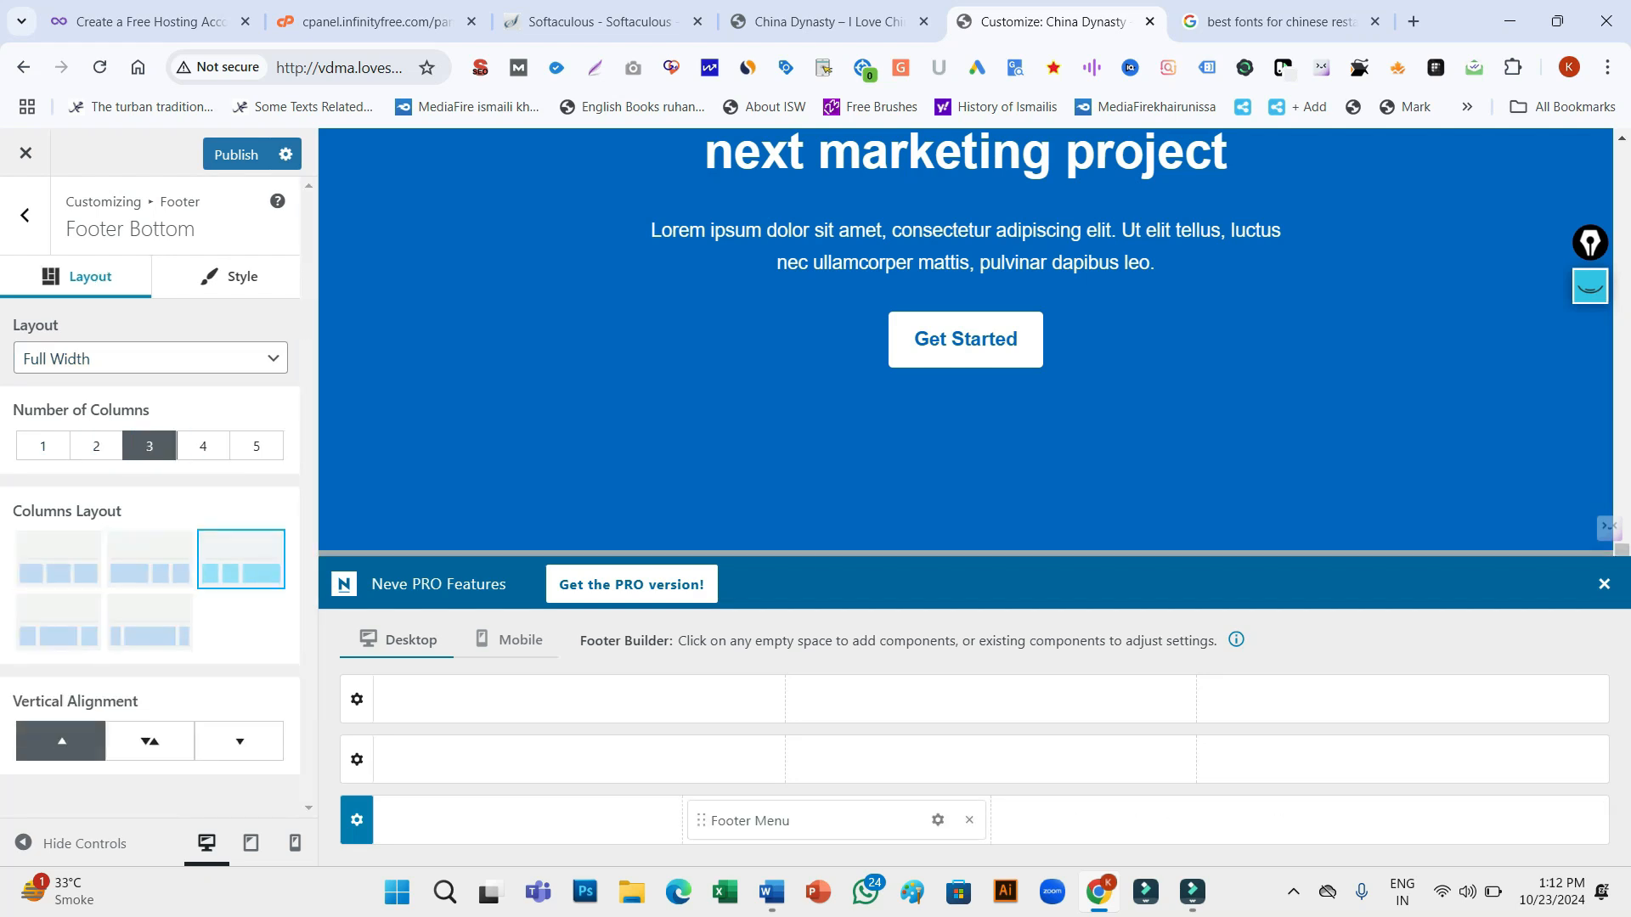
pyautogui.click(59, 623)
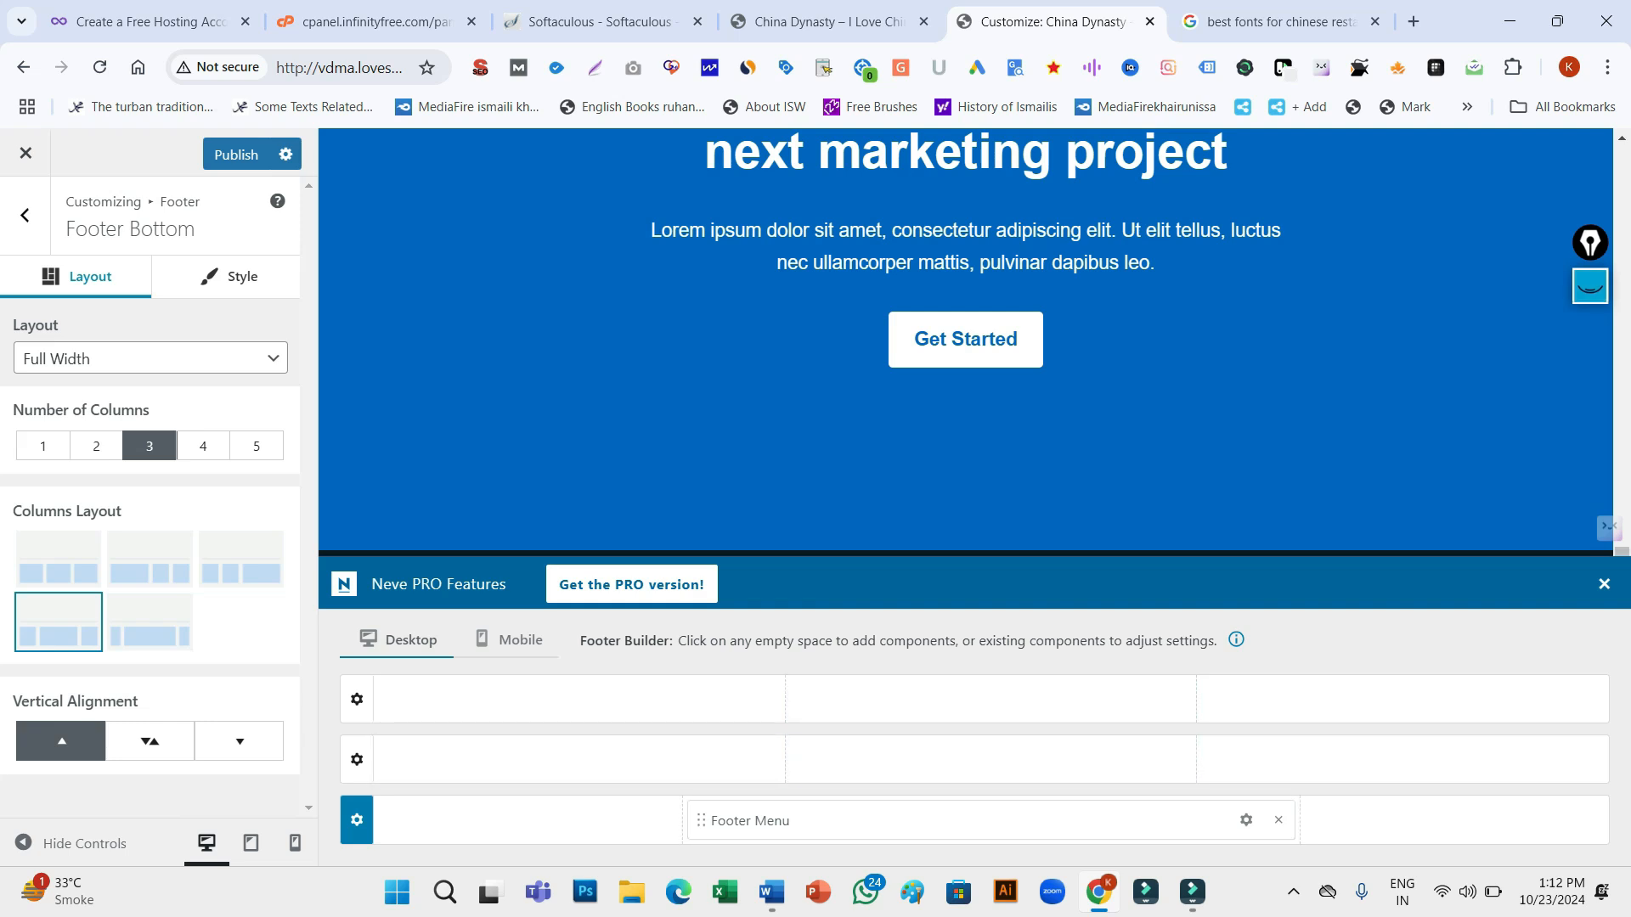
# Mark the first two columns of the upper footer rows with freehand strokes of the annotation pen
pyautogui.click(1590, 287)
pyautogui.click(1591, 382)
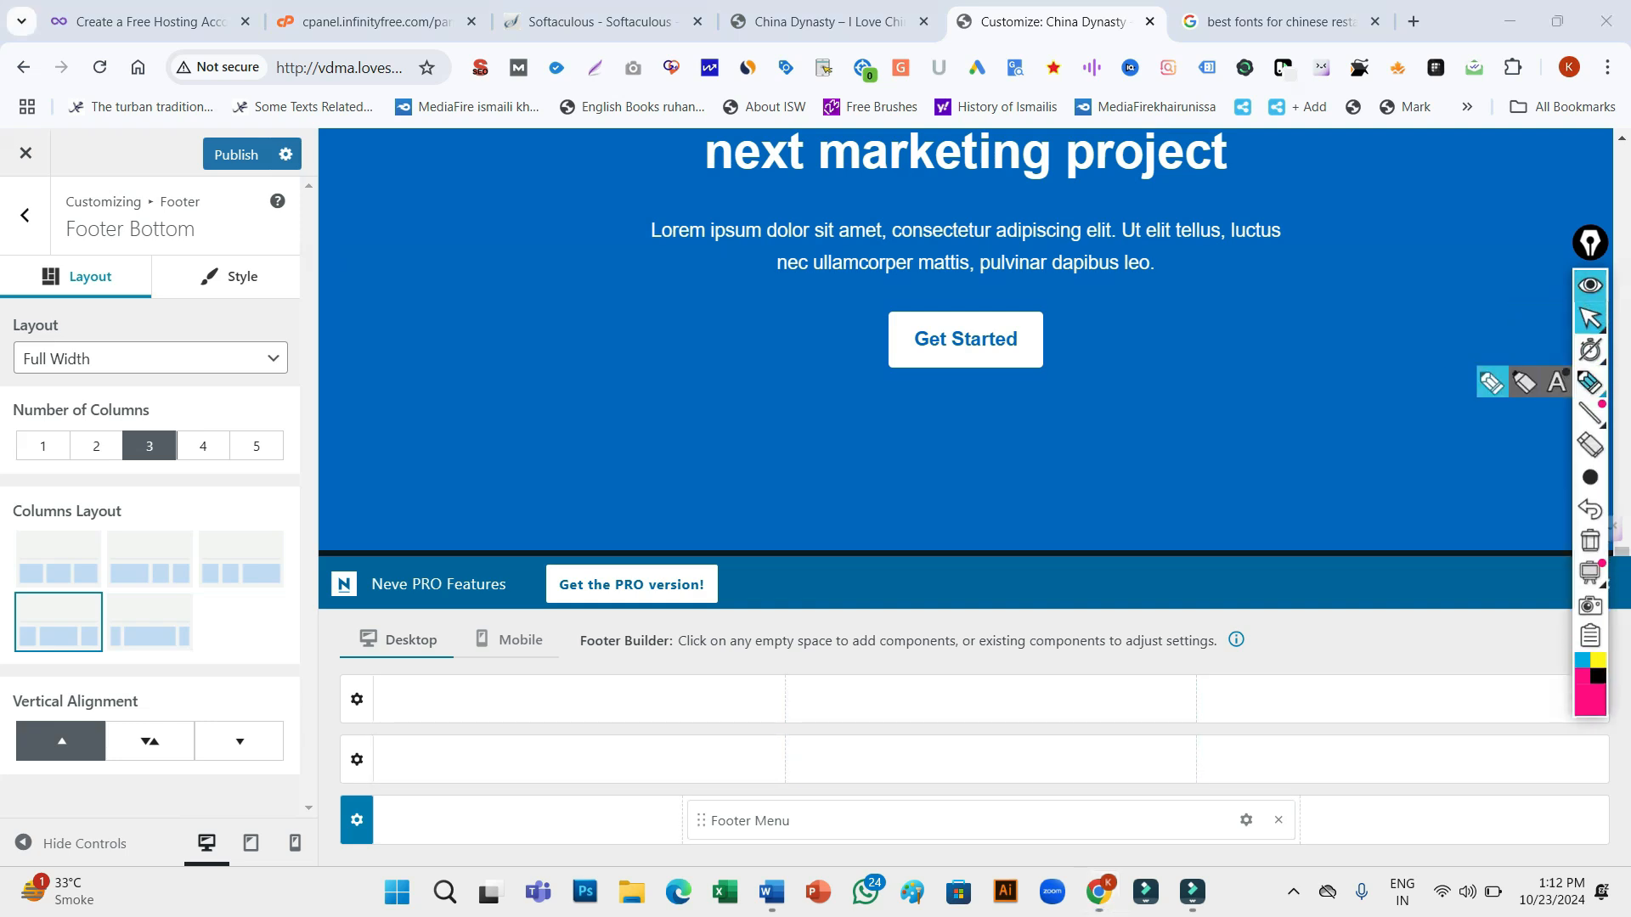
pyautogui.click(1590, 383)
pyautogui.moveTo(565, 713); pyautogui.dragTo(700, 691)
pyautogui.moveTo(826, 700); pyautogui.dragTo(909, 679)
pyautogui.moveTo(631, 756); pyautogui.dragTo(746, 731)
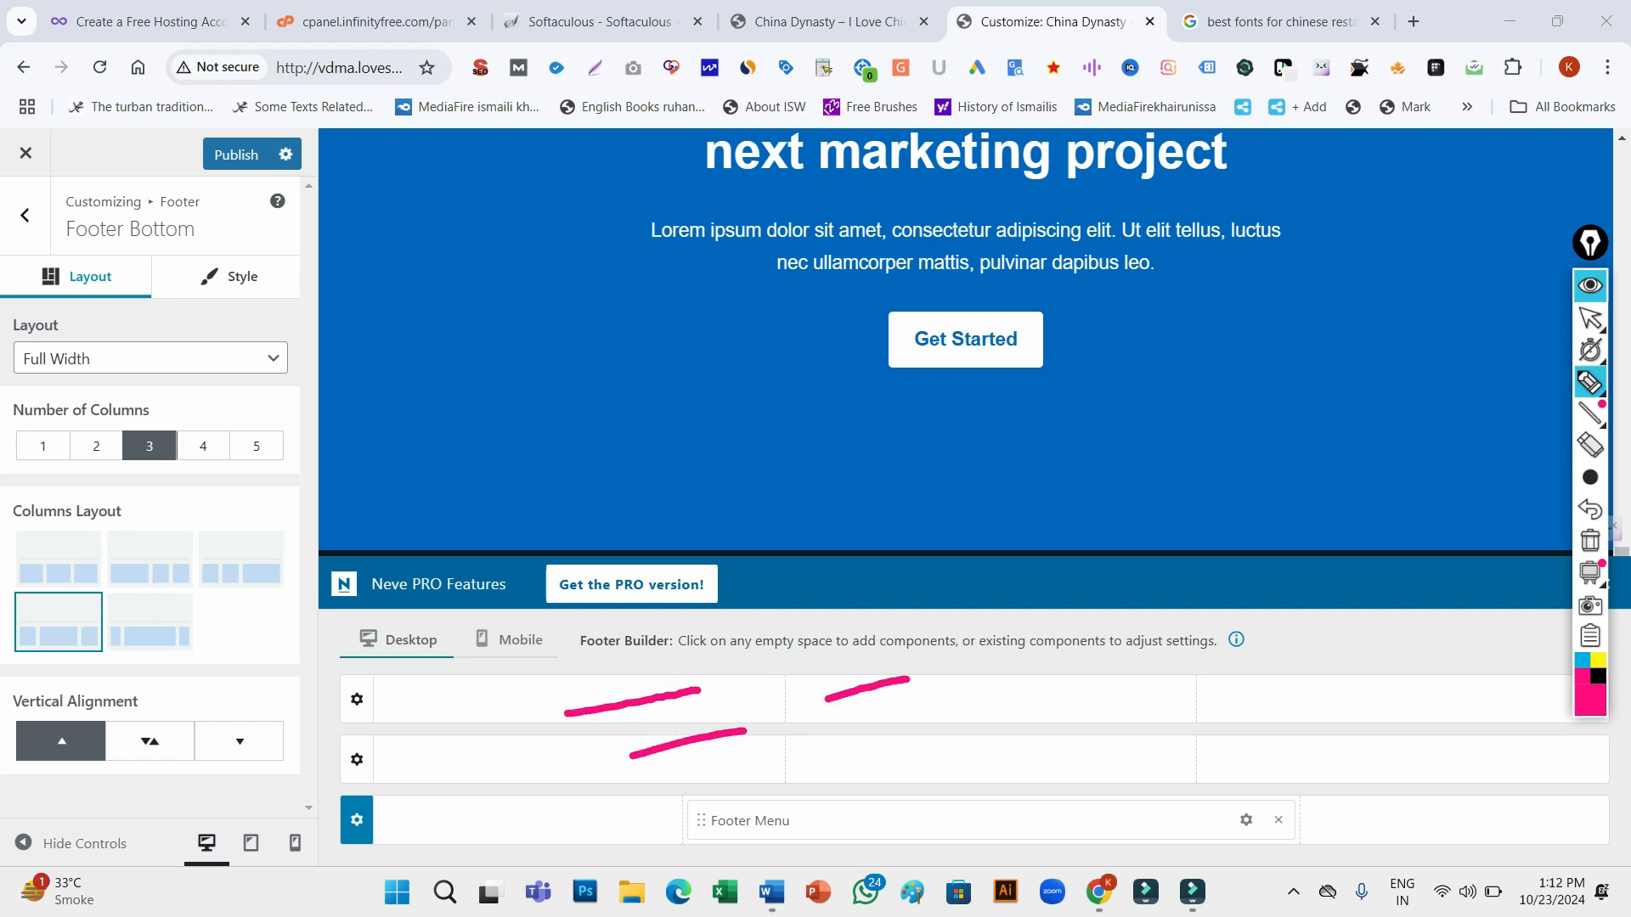
pyautogui.moveTo(885, 754); pyautogui.dragTo(915, 724)
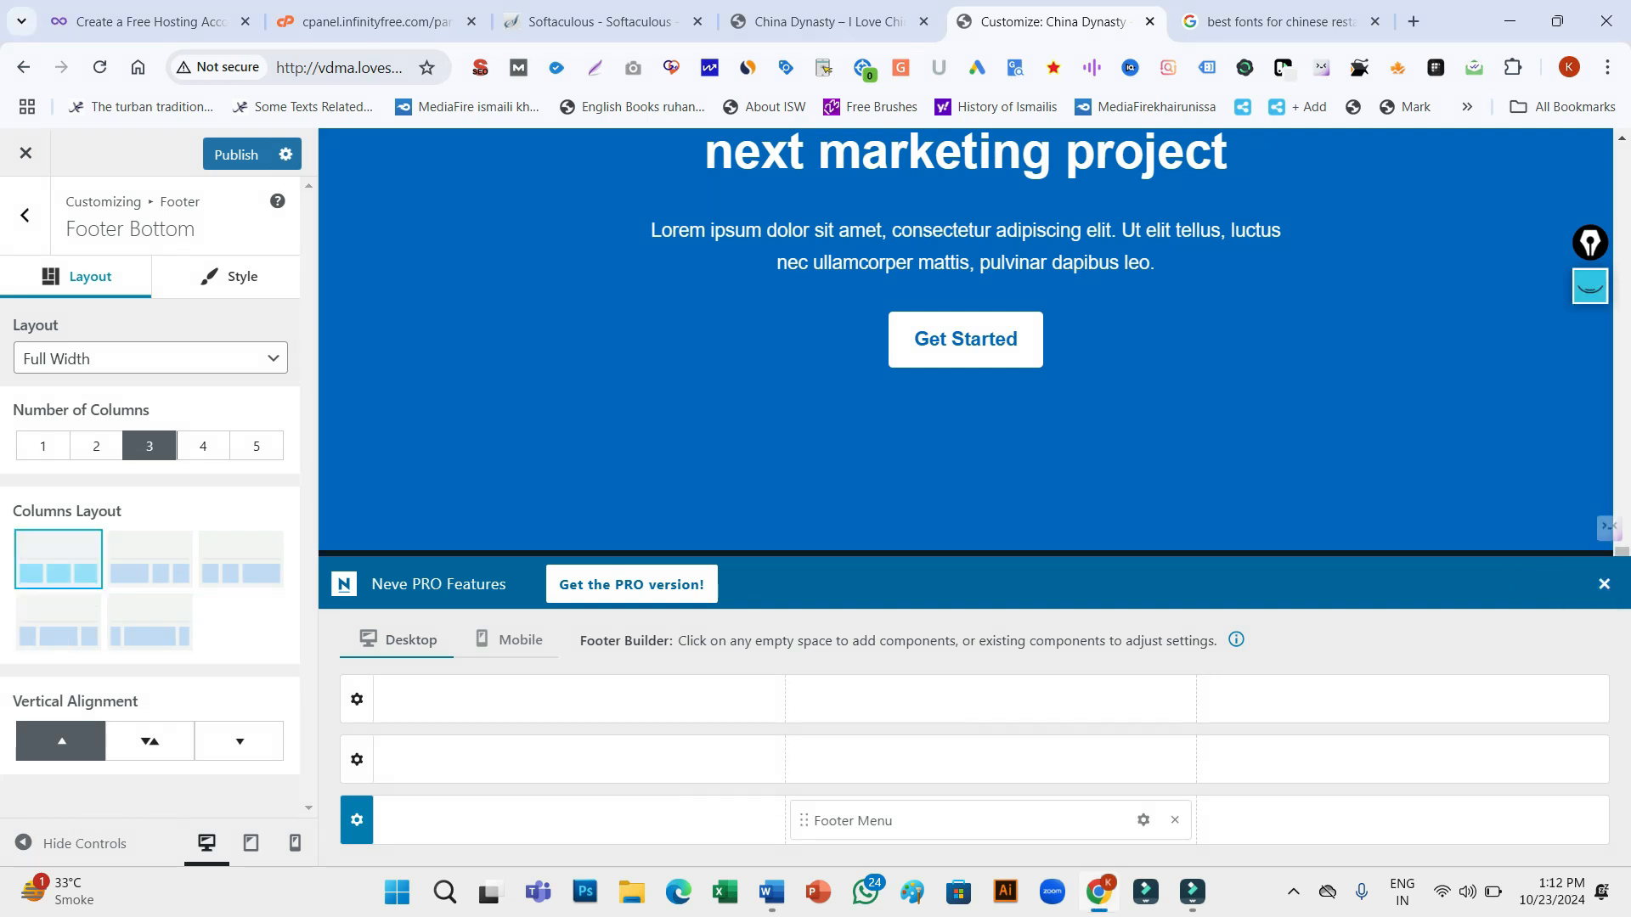
# Give the Footer Bottom row a wide first column with top vertical alignment, and dismiss the Neve PRO banner
pyautogui.click(149, 561)
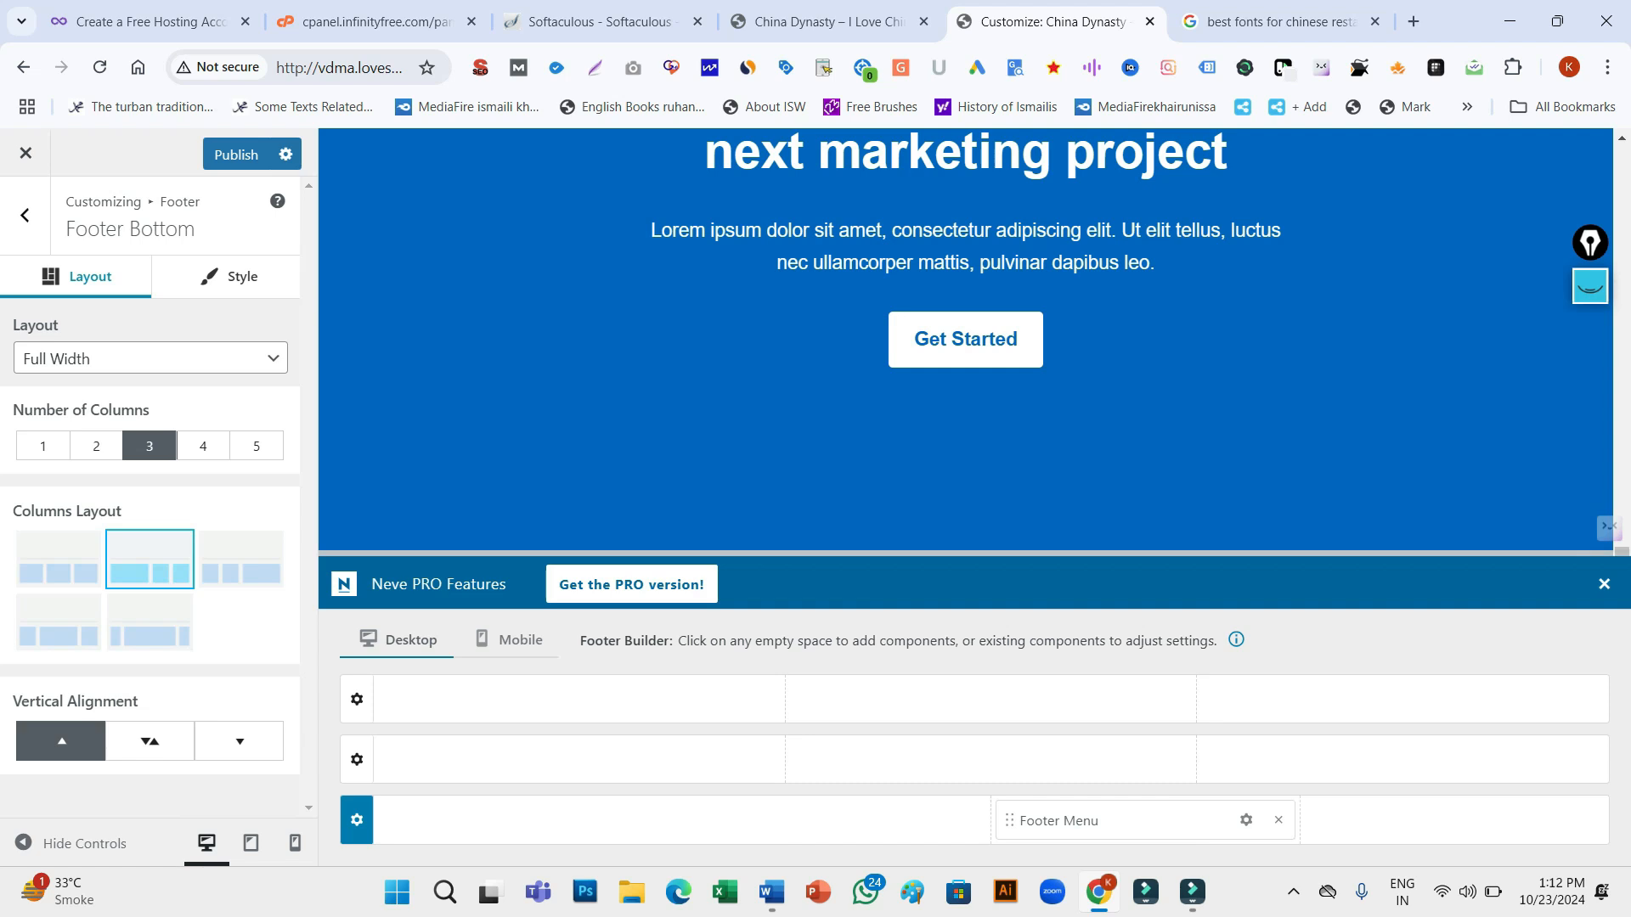
pyautogui.click(149, 742)
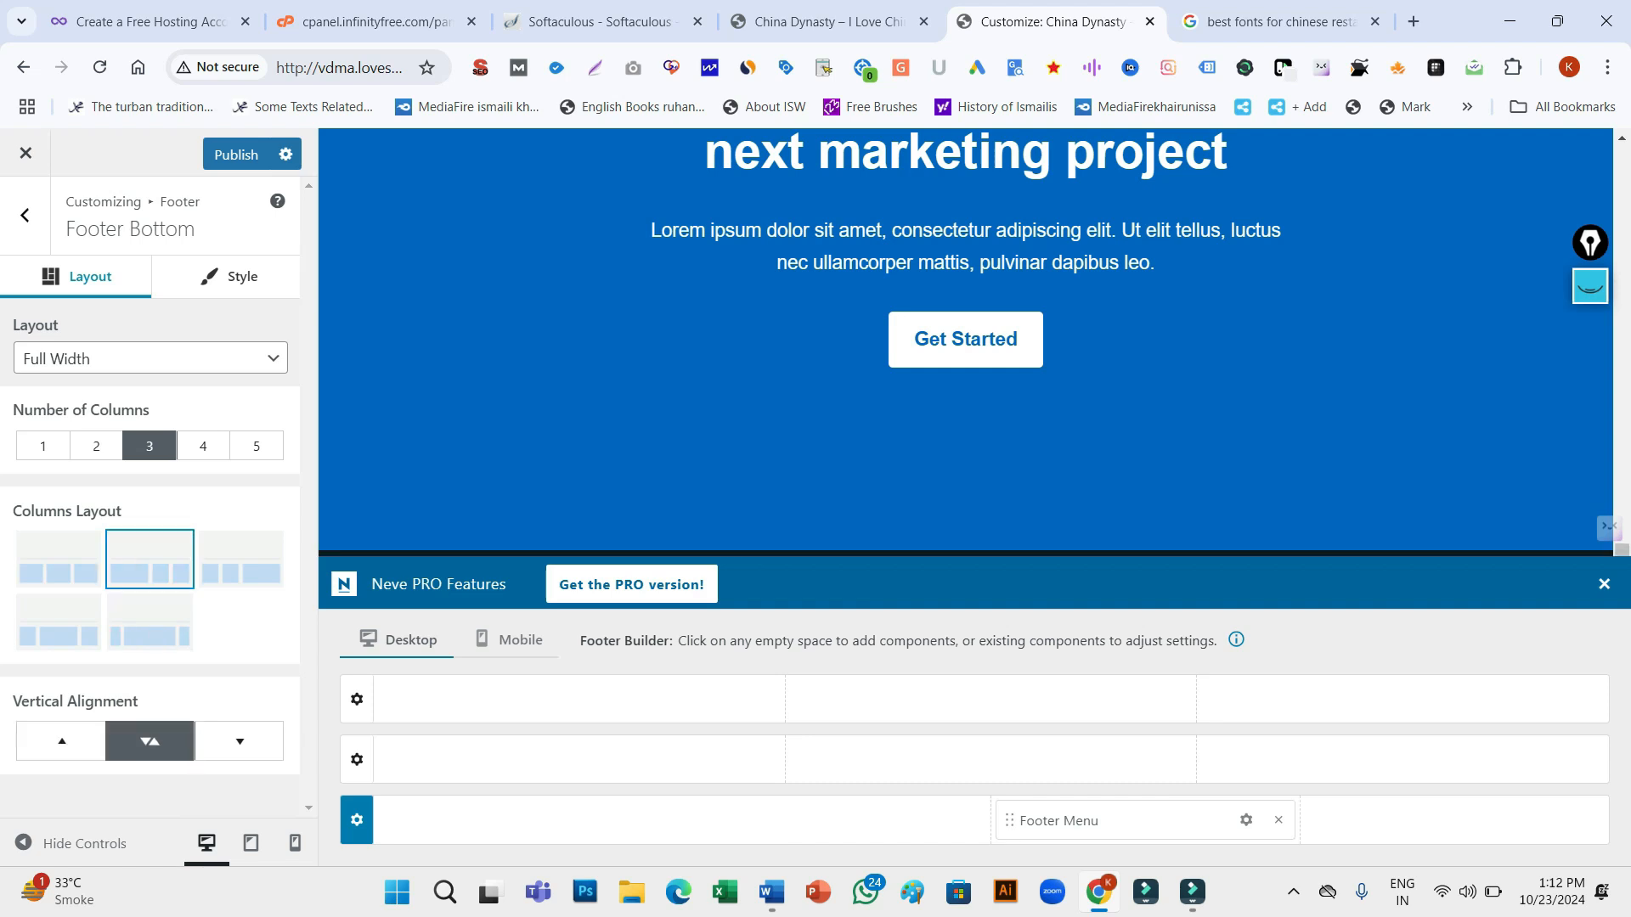
pyautogui.click(239, 742)
pyautogui.click(61, 741)
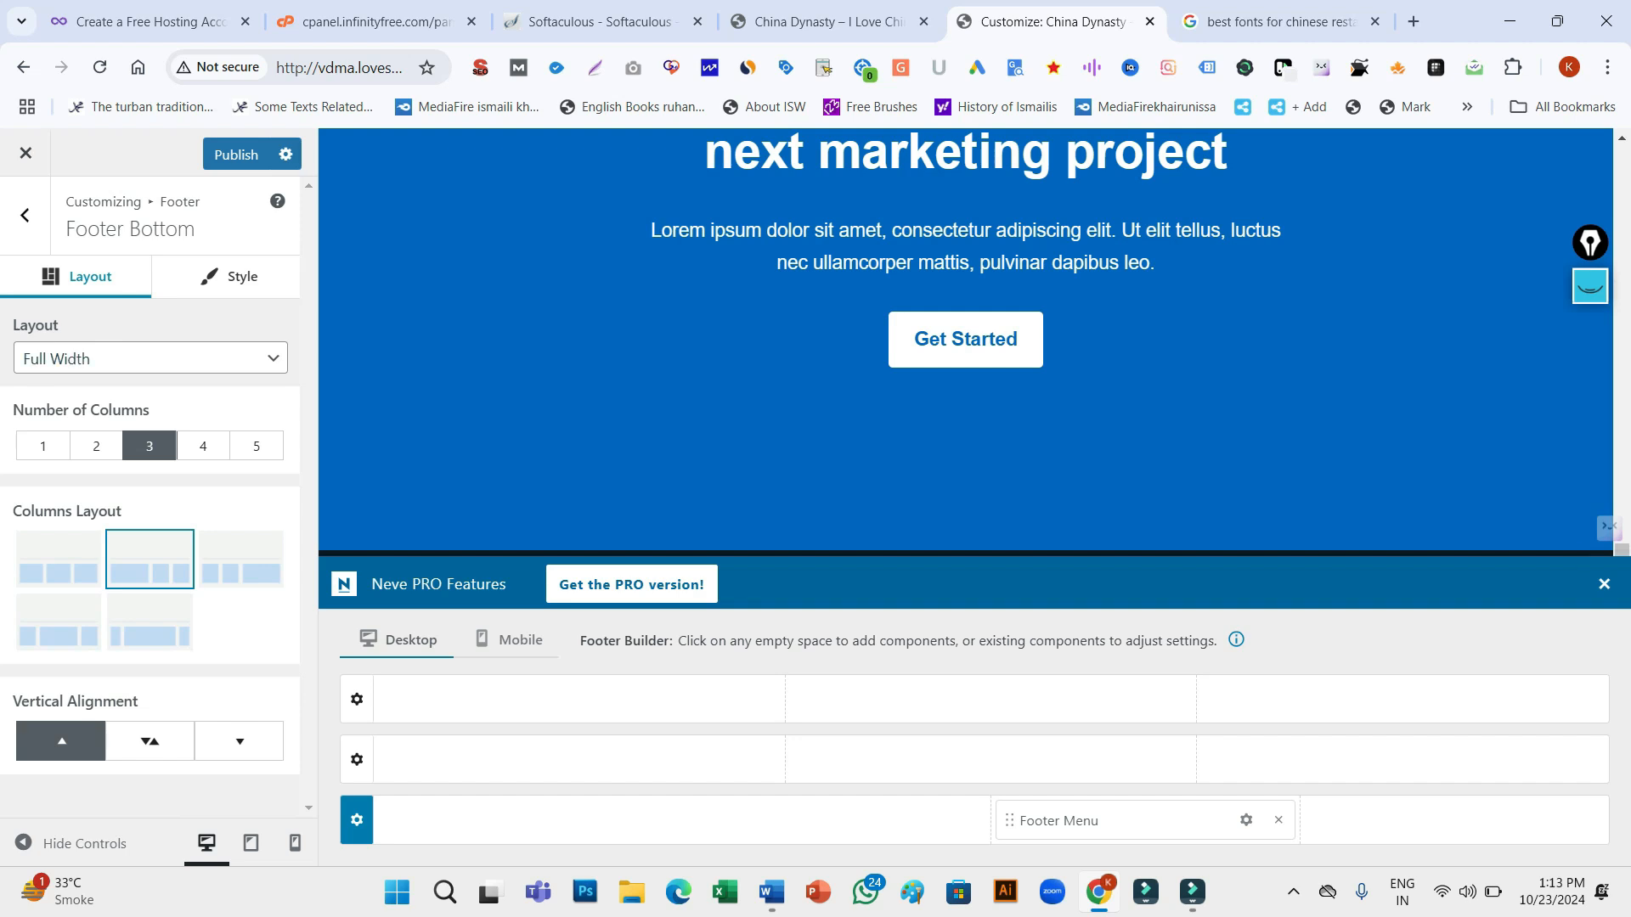
pyautogui.click(1604, 583)
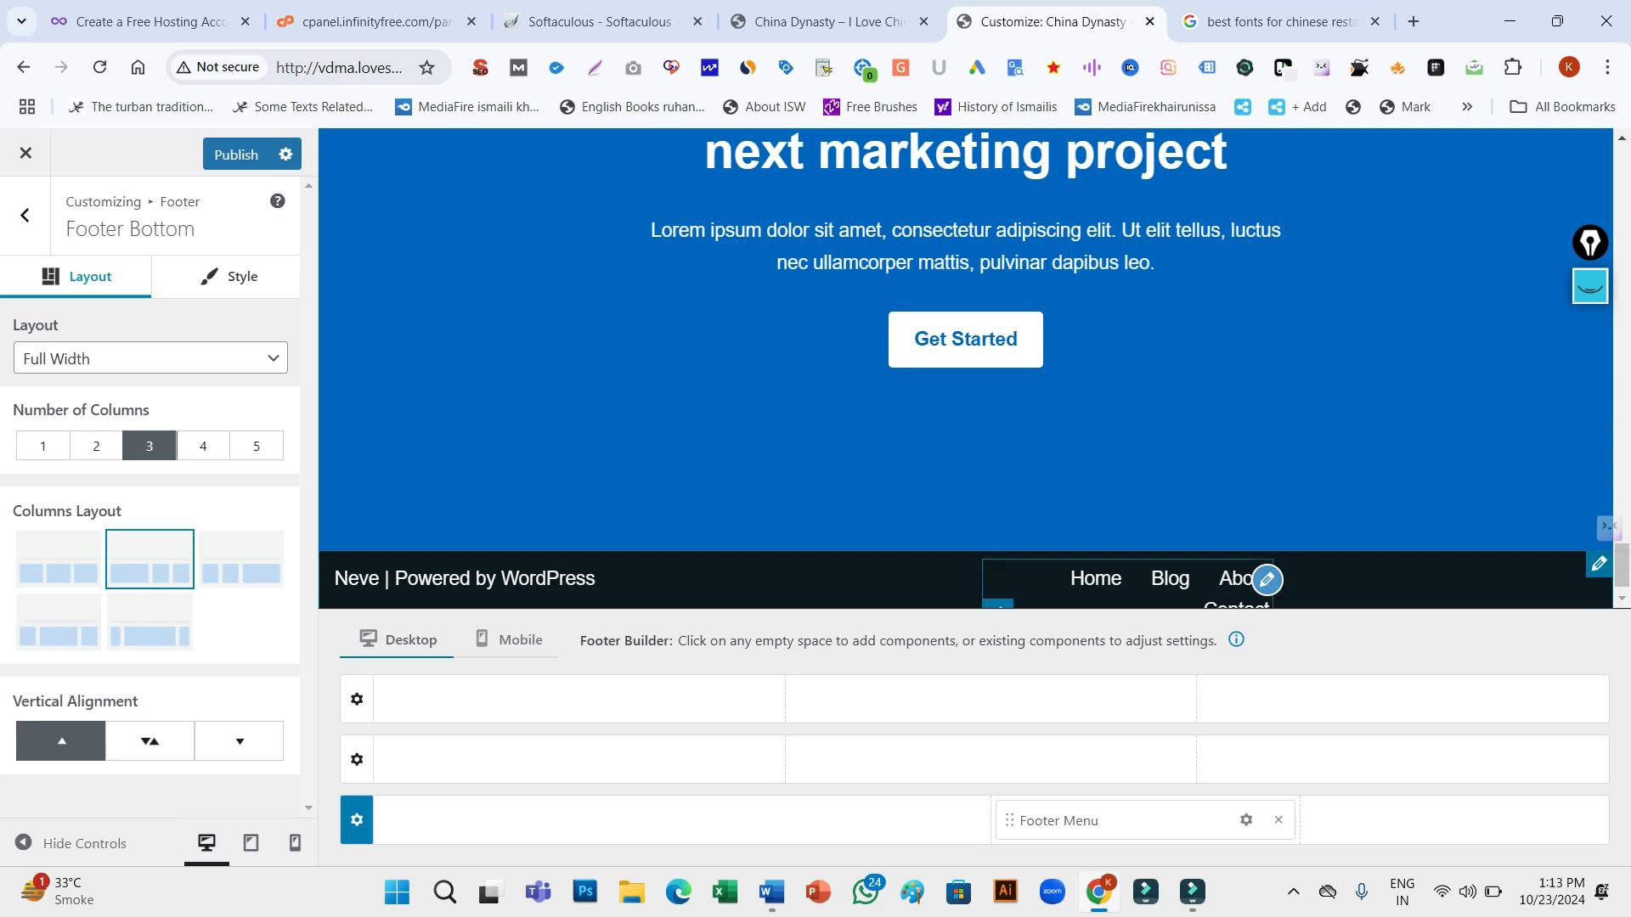
# Open the menu locations and assign marketing-agency-main-menu to the Footer Menu location
pyautogui.click(1266, 580)
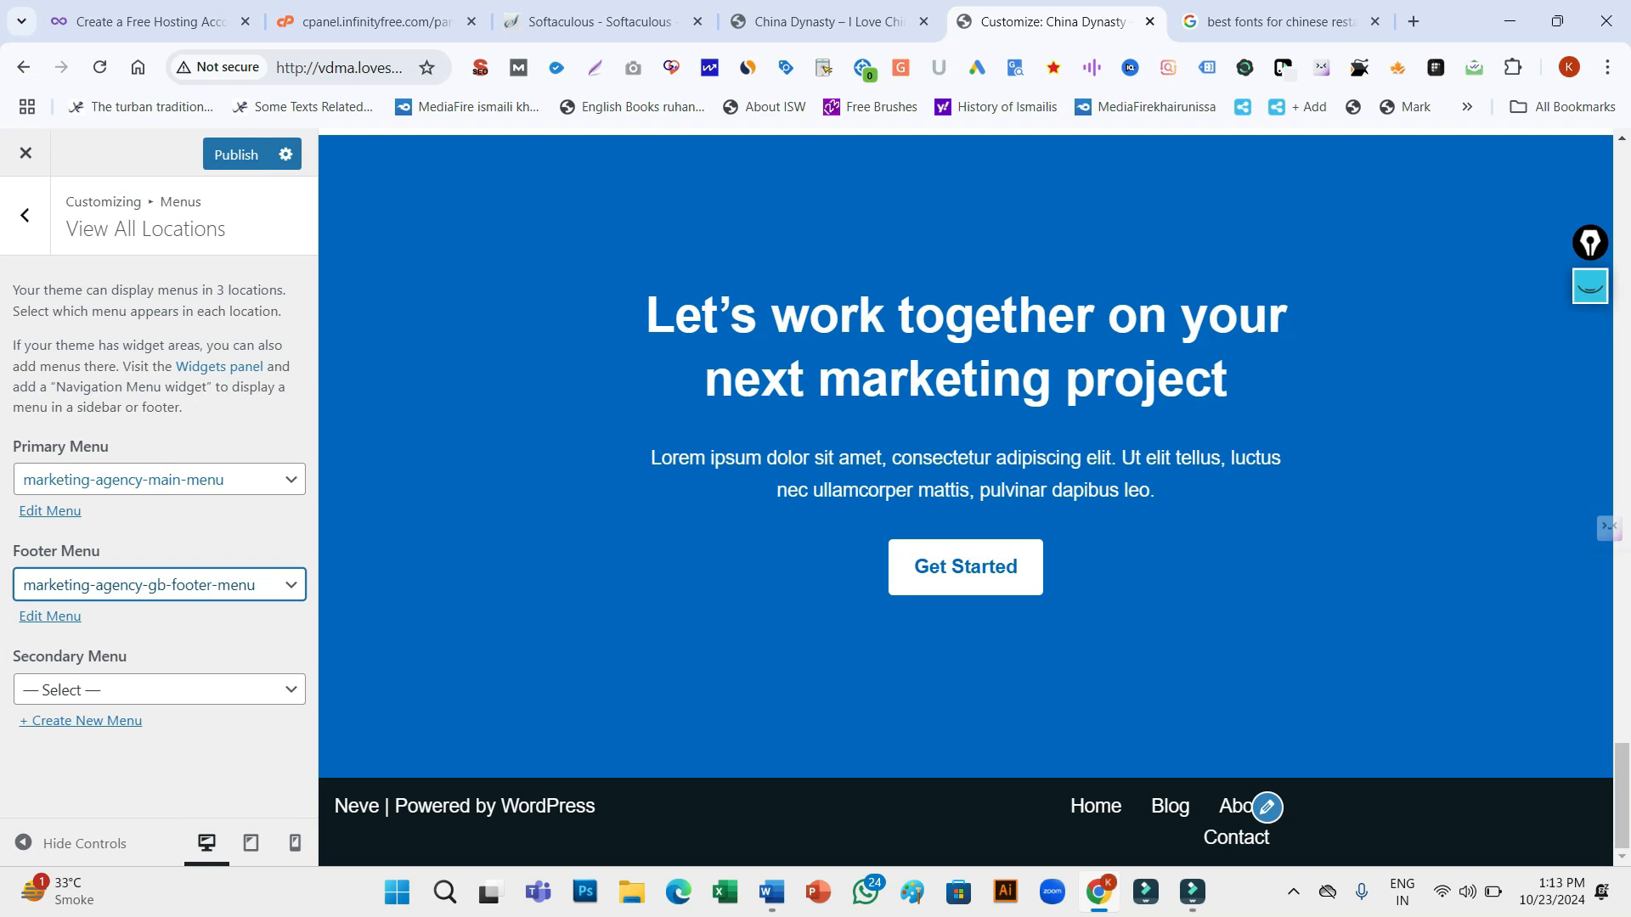
pyautogui.click(159, 480)
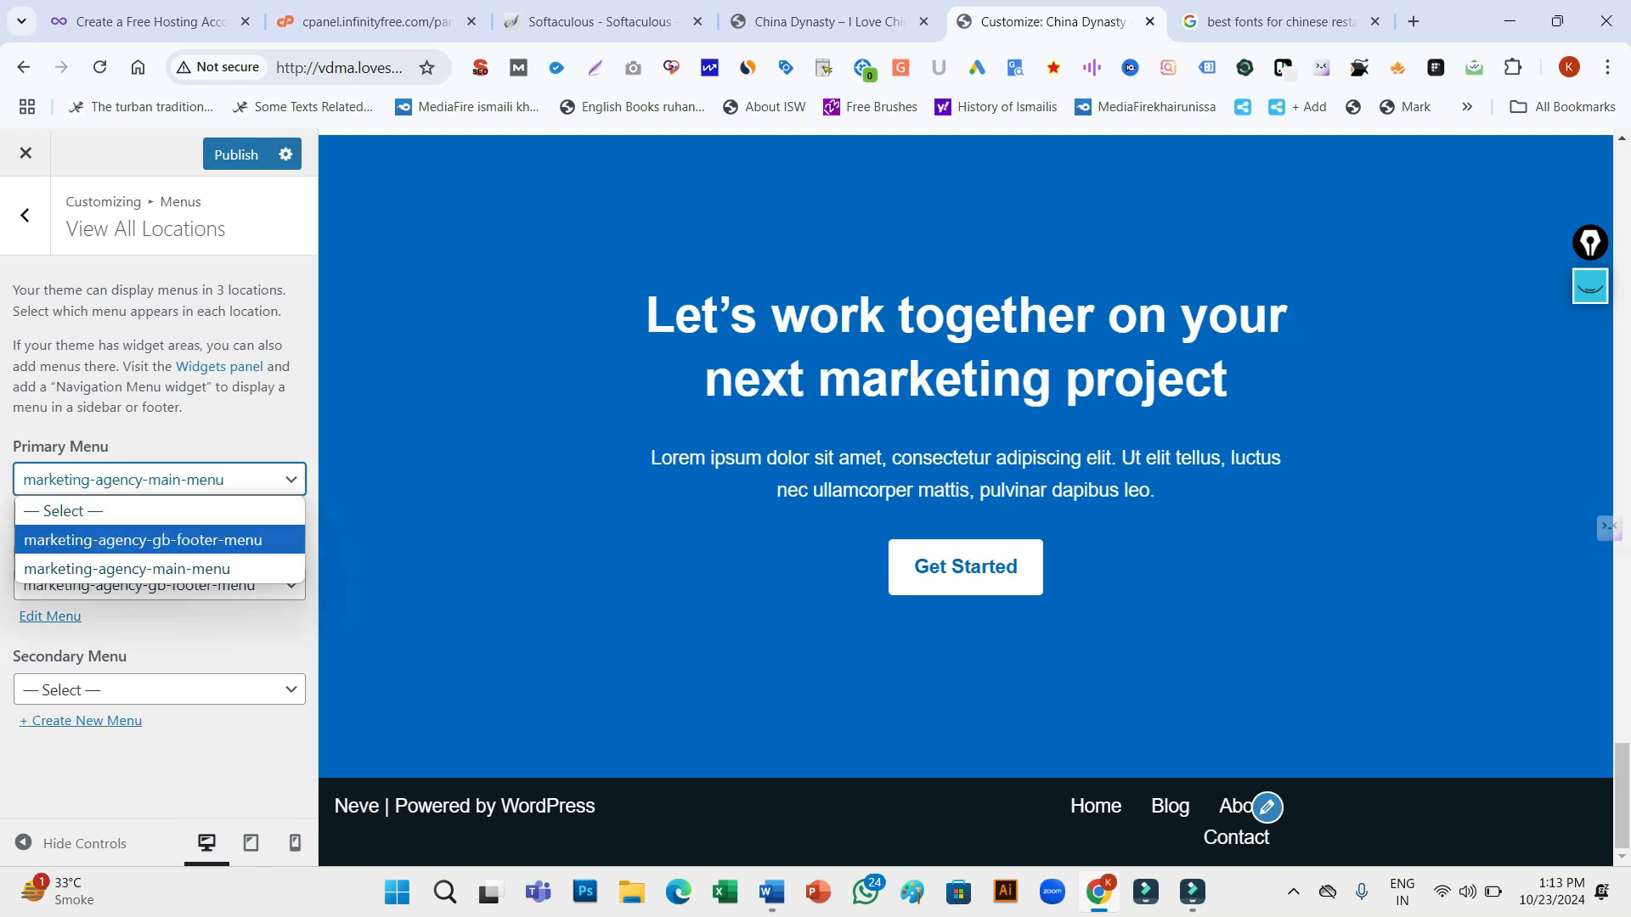
pyautogui.click(159, 690)
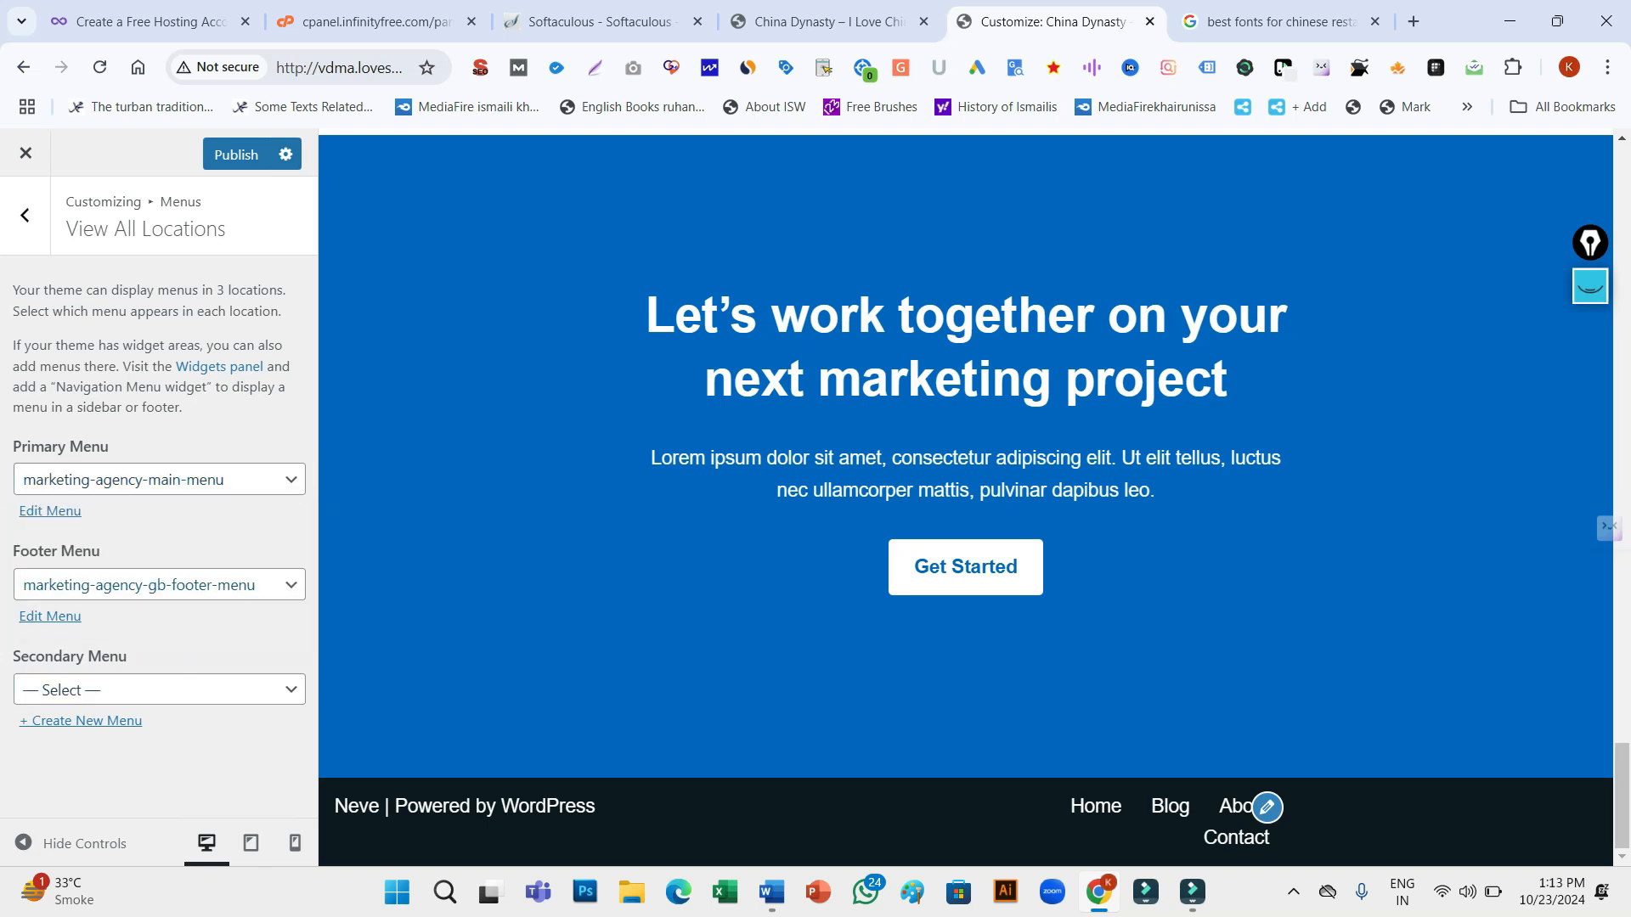
pyautogui.click(160, 584)
pyautogui.click(127, 674)
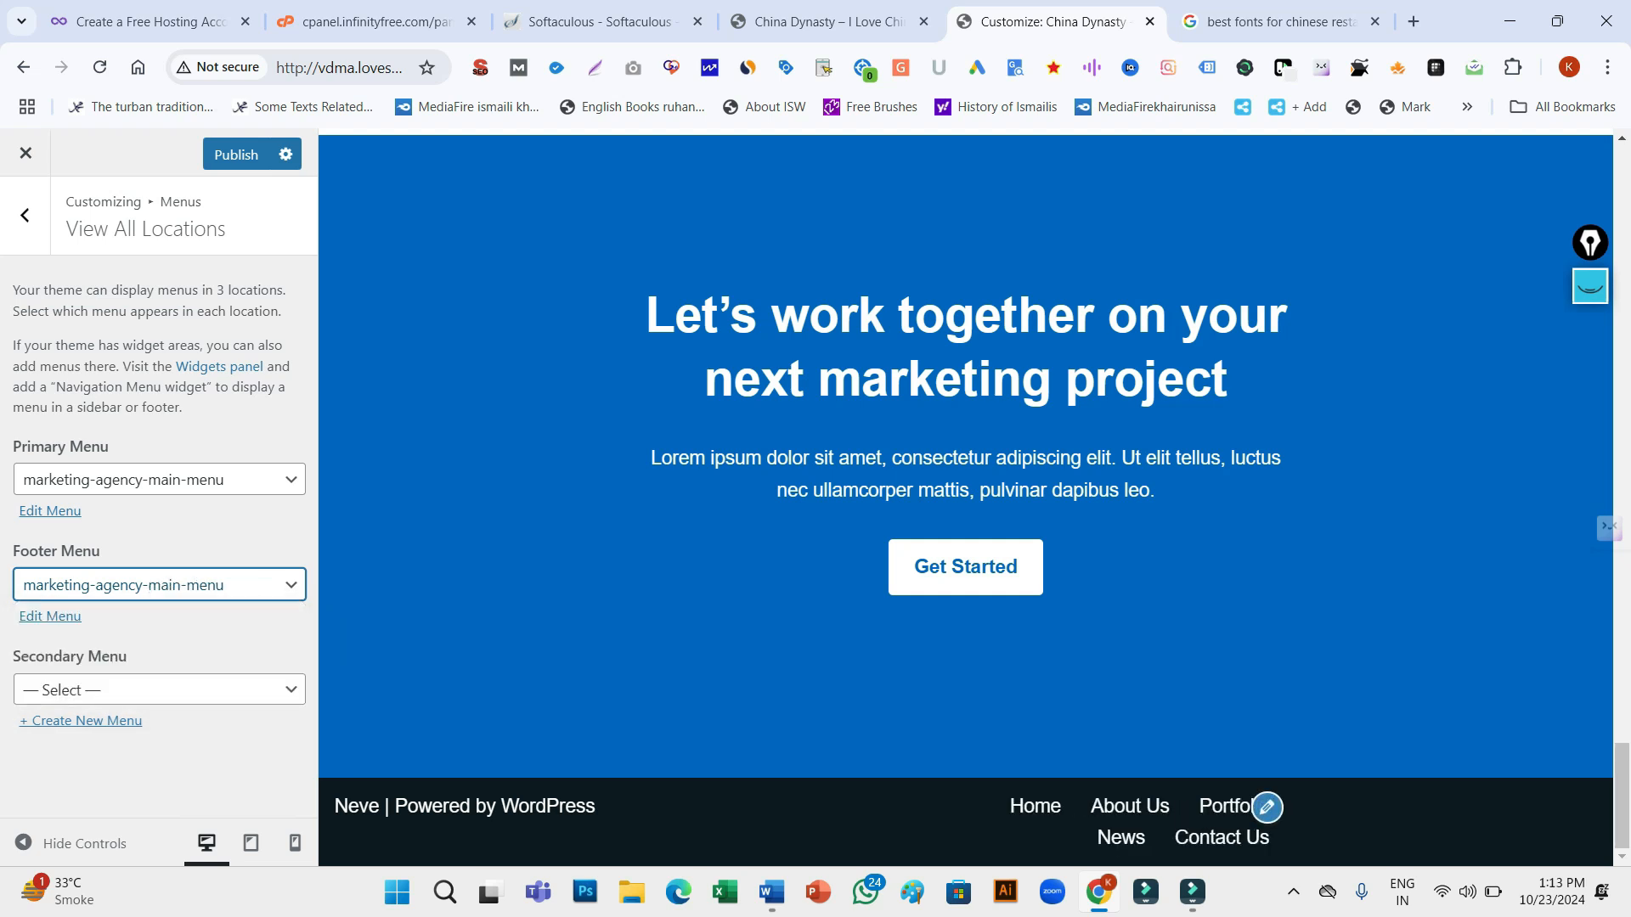
# Assign marketing-agency-gb-footer-menu to both the Secondary Menu and Footer Menu locations
pyautogui.click(159, 690)
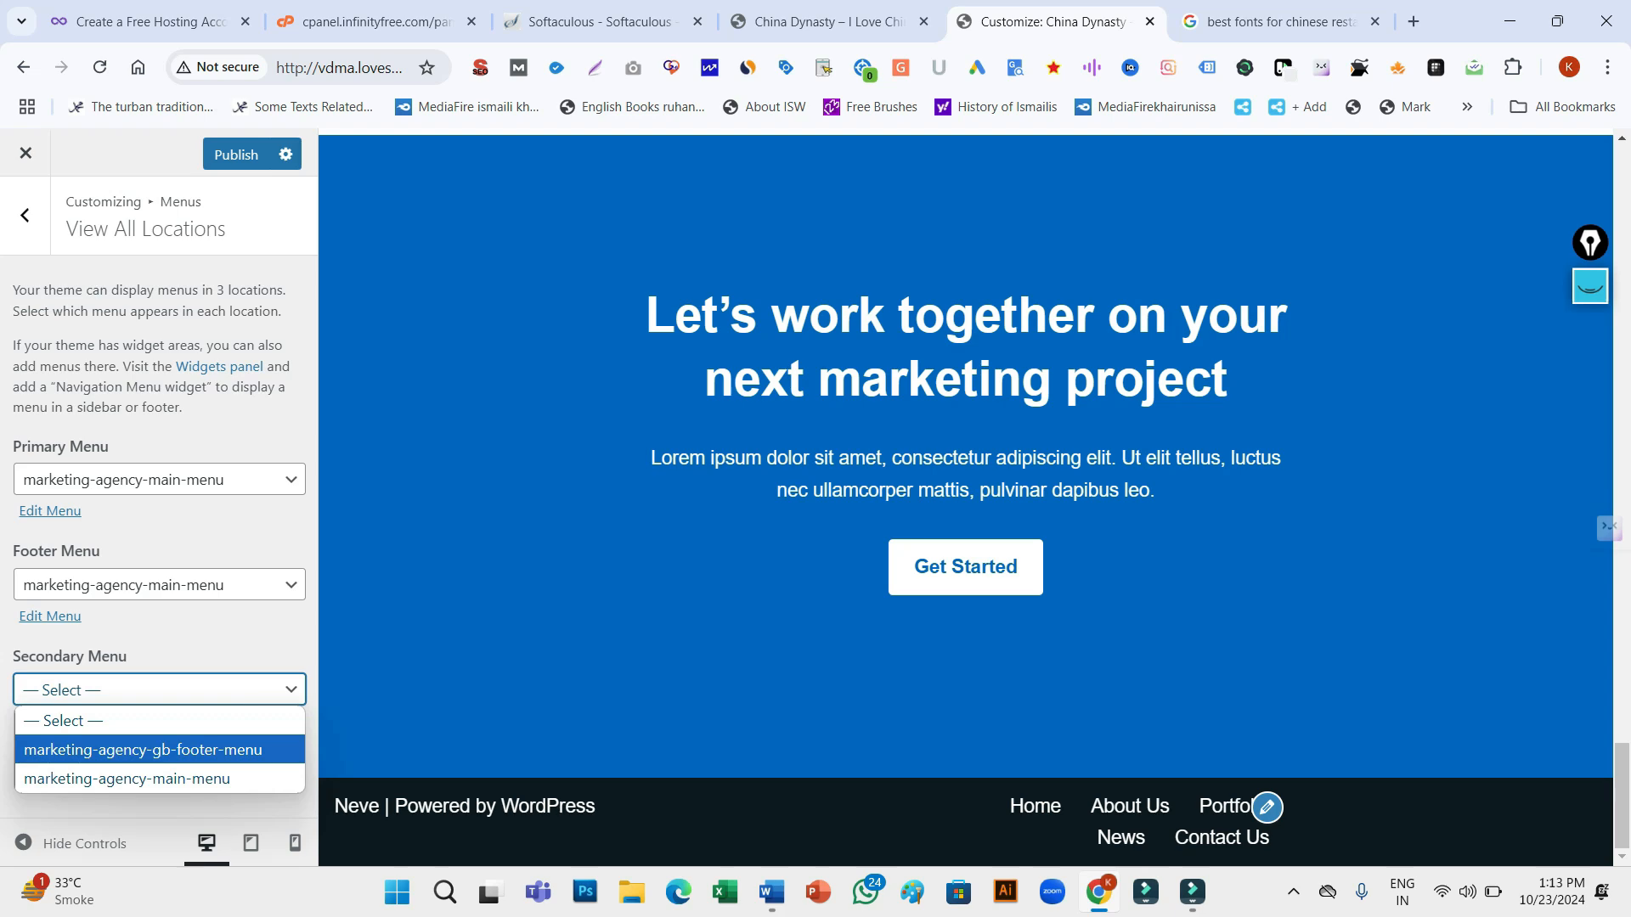
pyautogui.press('Return')
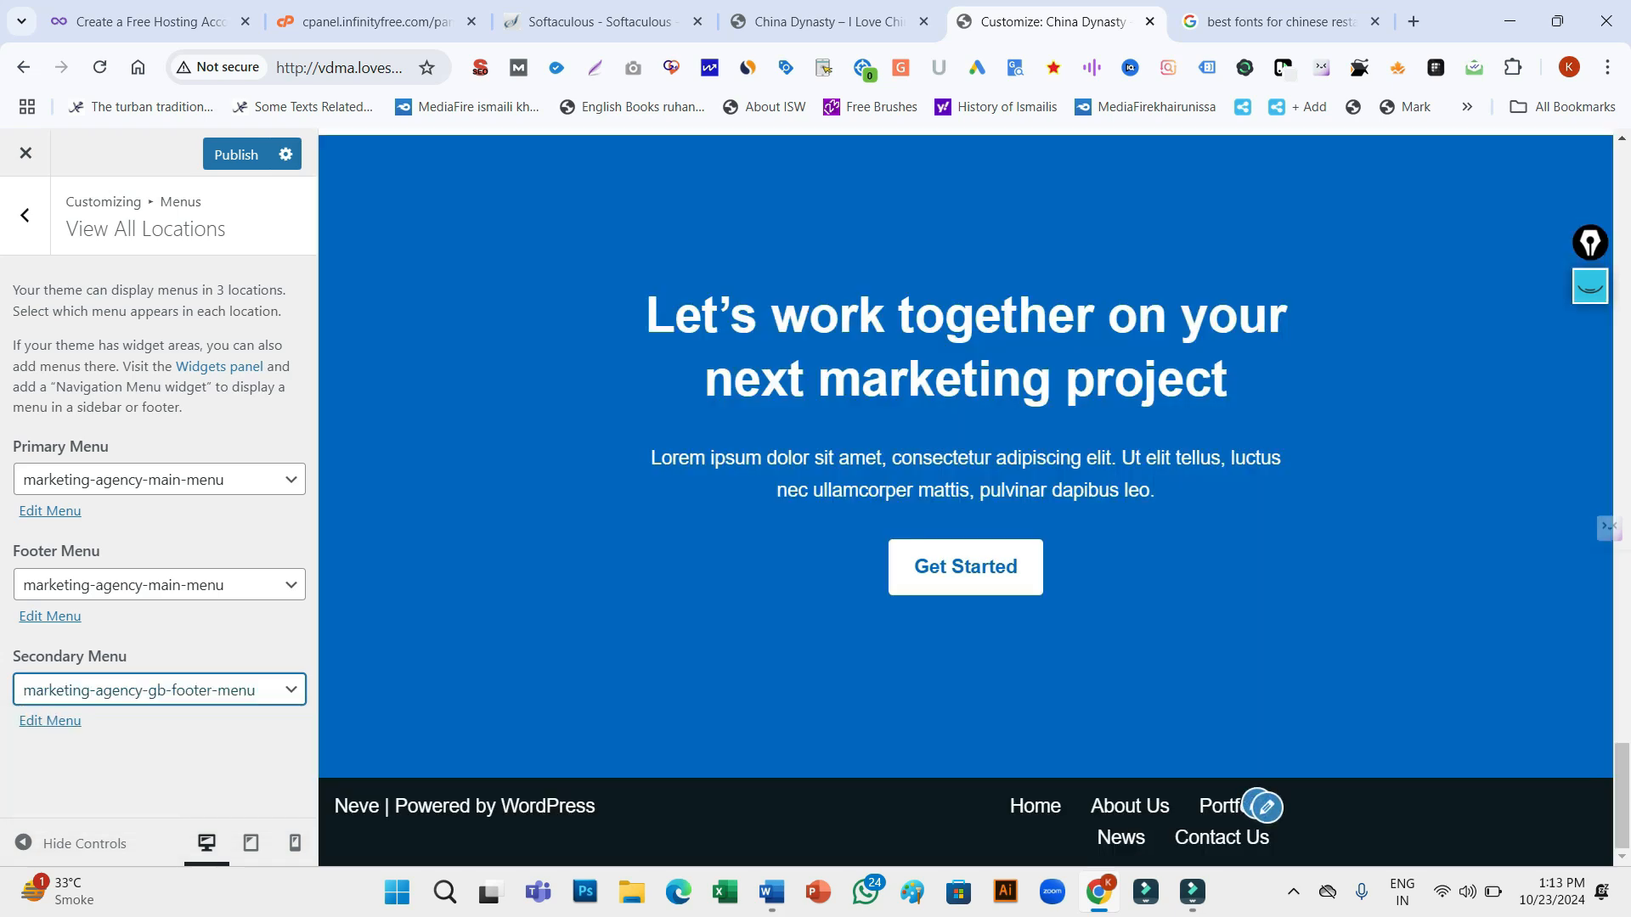
pyautogui.press('Tab')
pyautogui.press('Return')
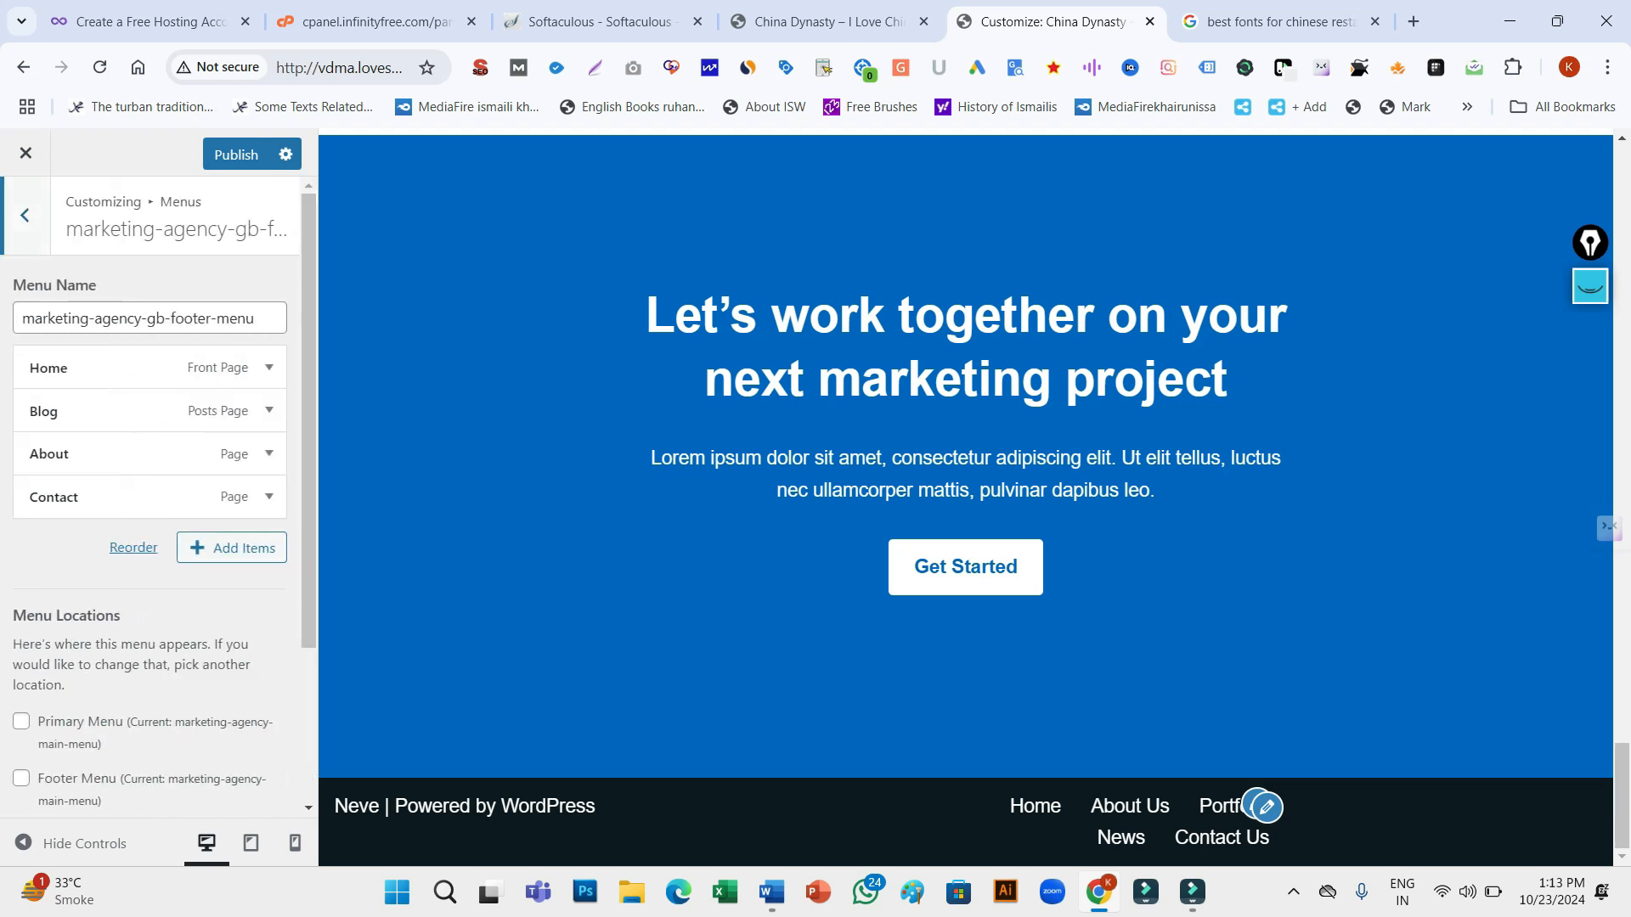
pyautogui.click(21, 778)
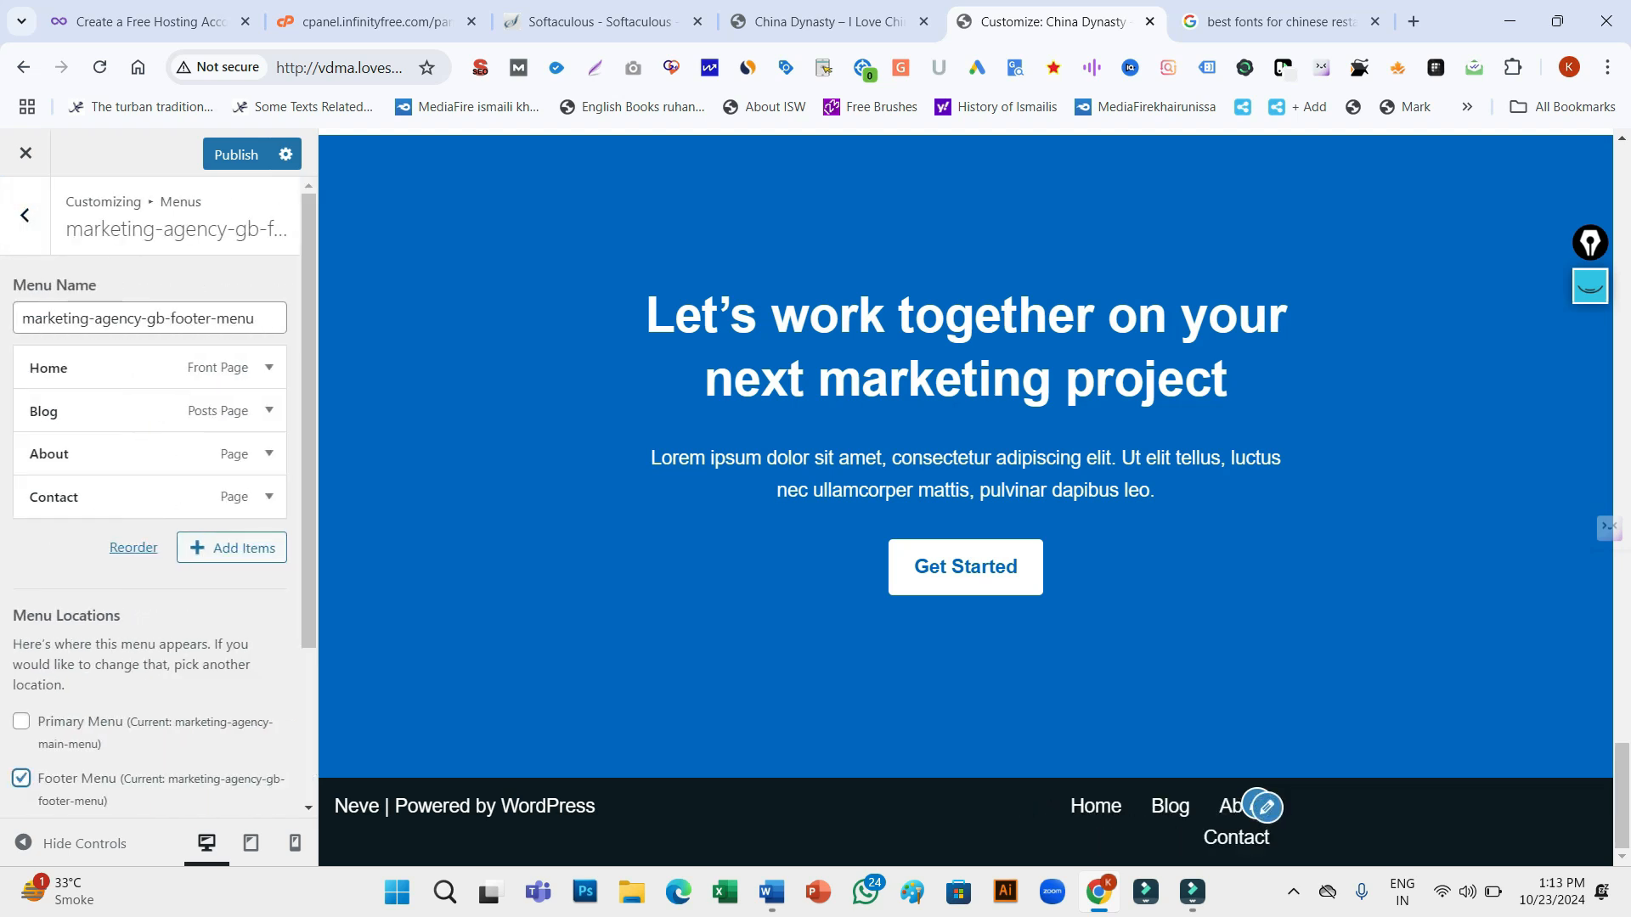
pyautogui.moveTo(308, 424); pyautogui.dragTo(309, 578)
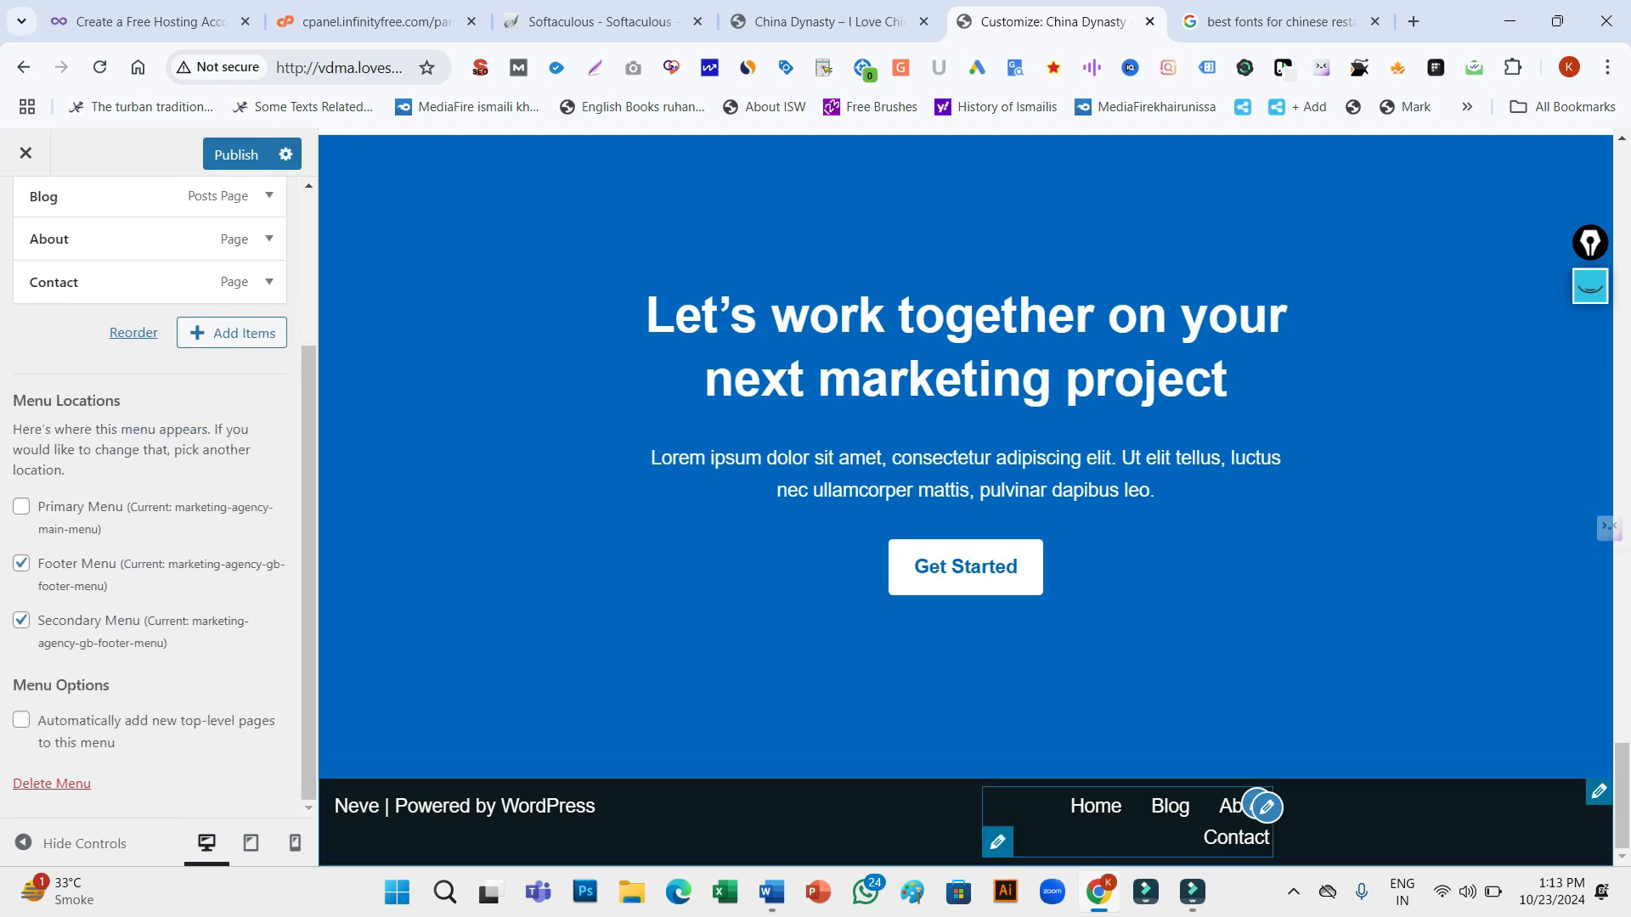
pyautogui.click(1266, 807)
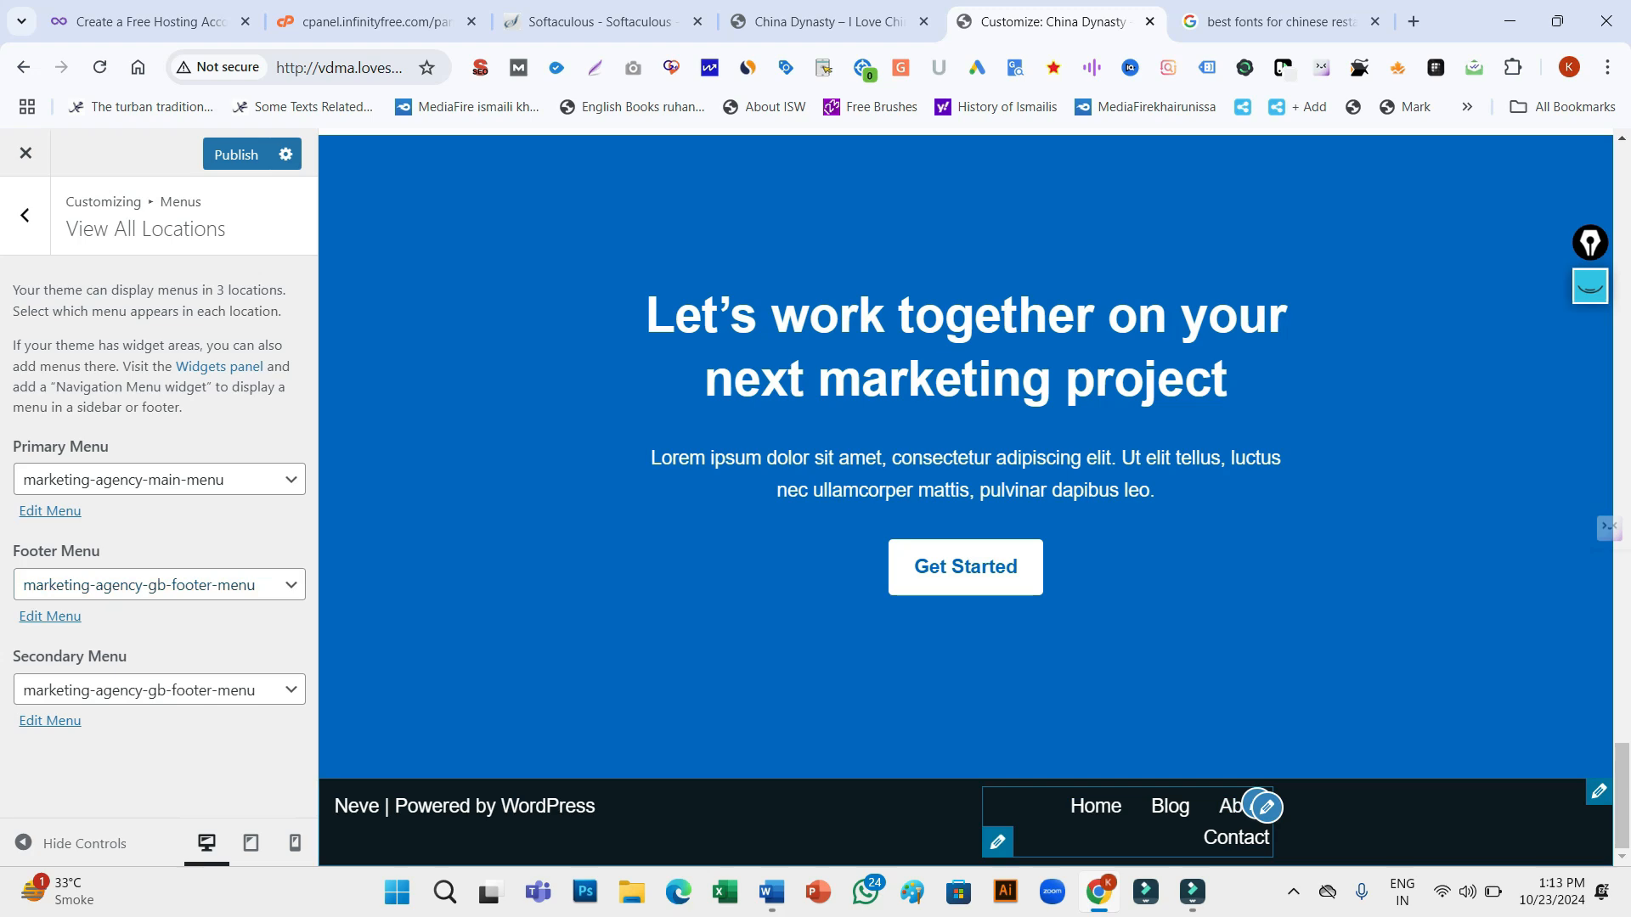
# Open the footer menu's layout settings and set the items' minimum height to 22 px
pyautogui.click(997, 842)
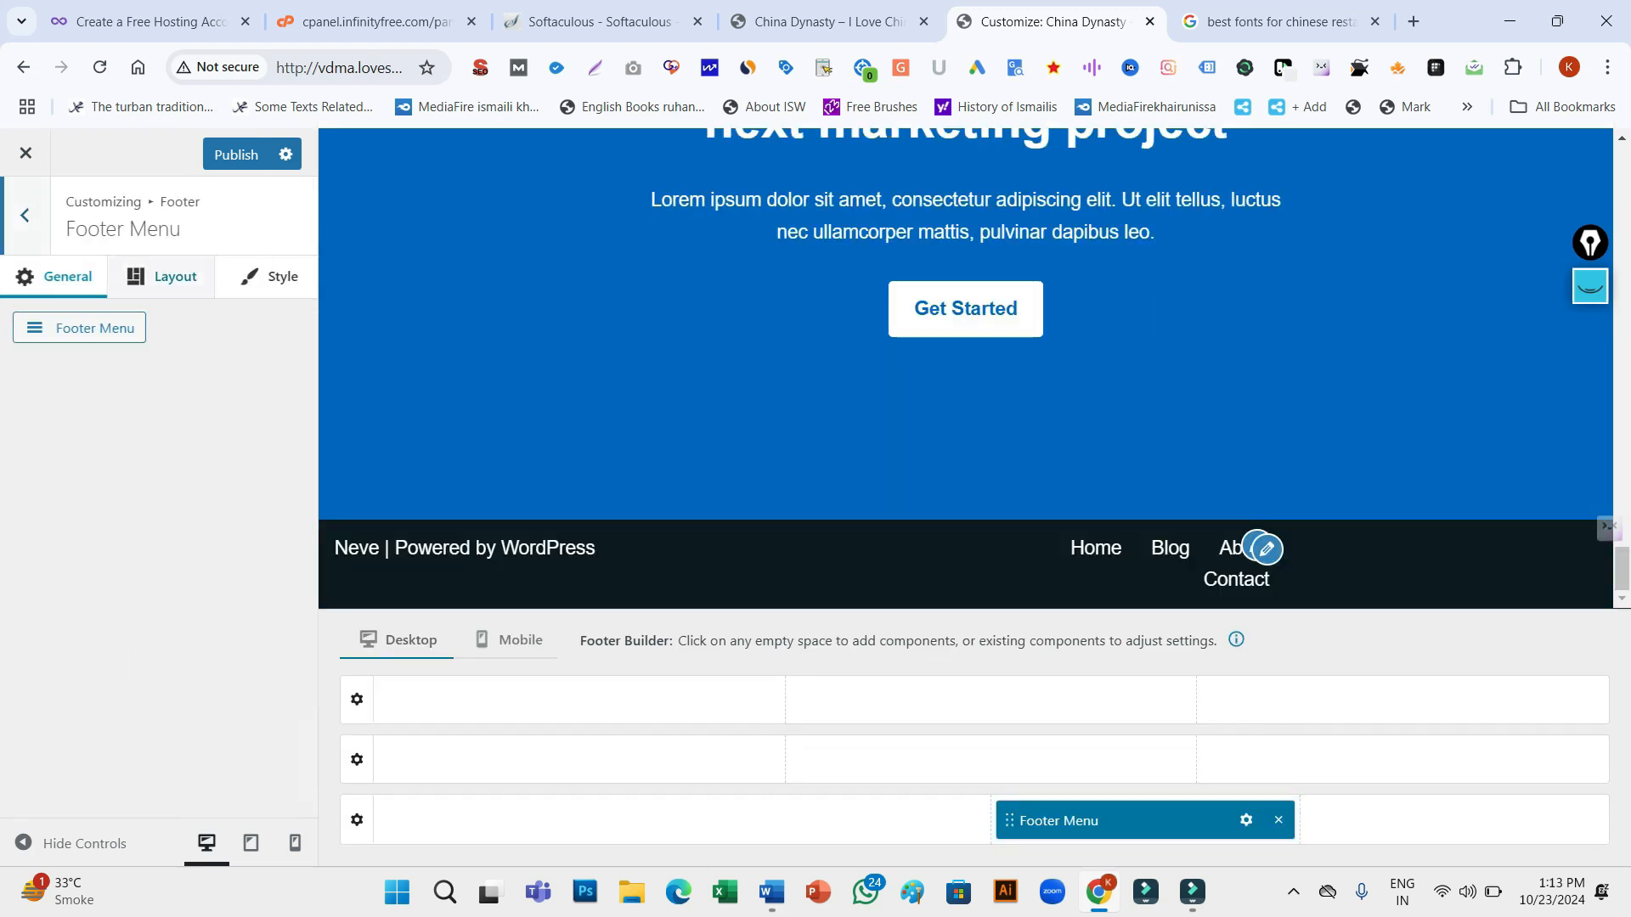
pyautogui.click(164, 276)
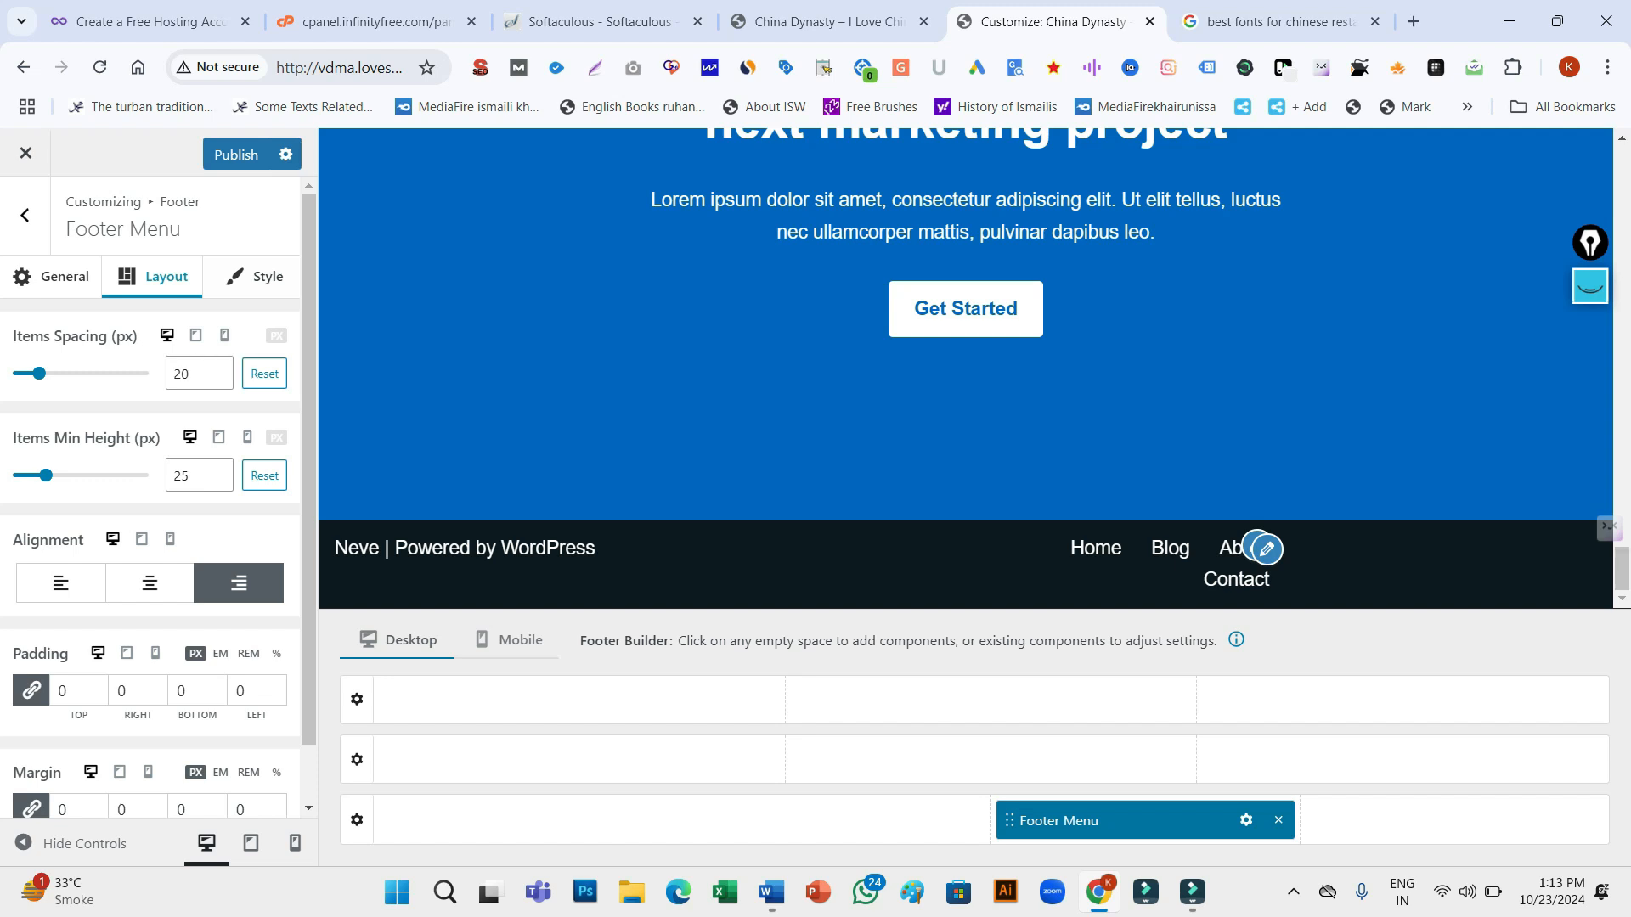
pyautogui.moveTo(46, 475); pyautogui.dragTo(41, 475)
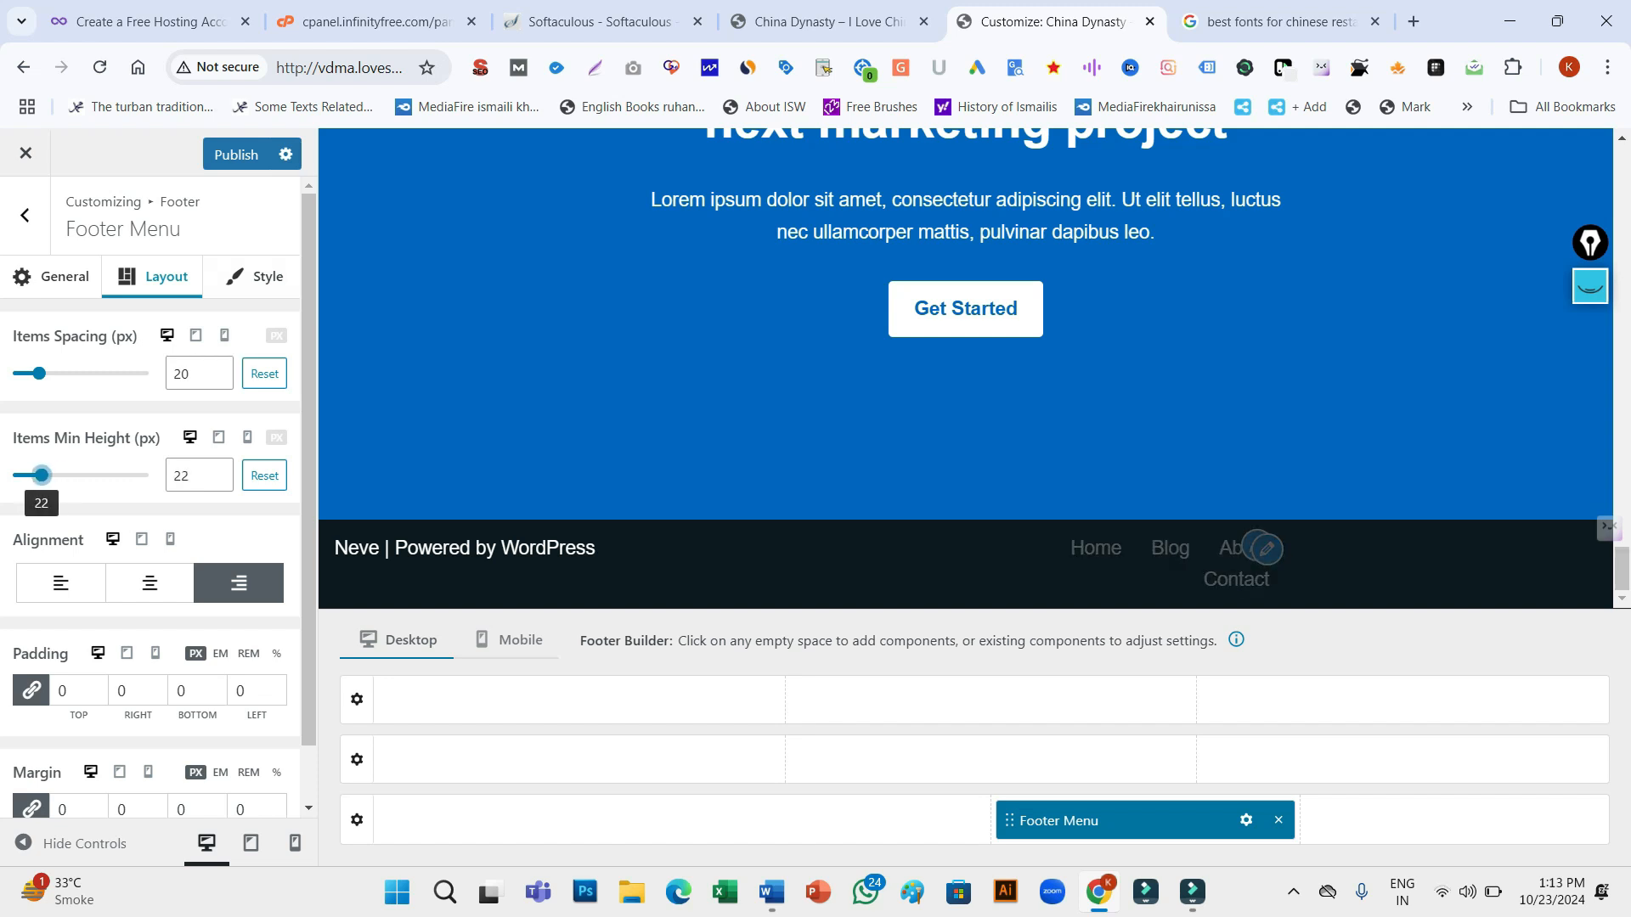
# Try centre and left alignment on the footer menu, and return to right alignment
pyautogui.click(150, 583)
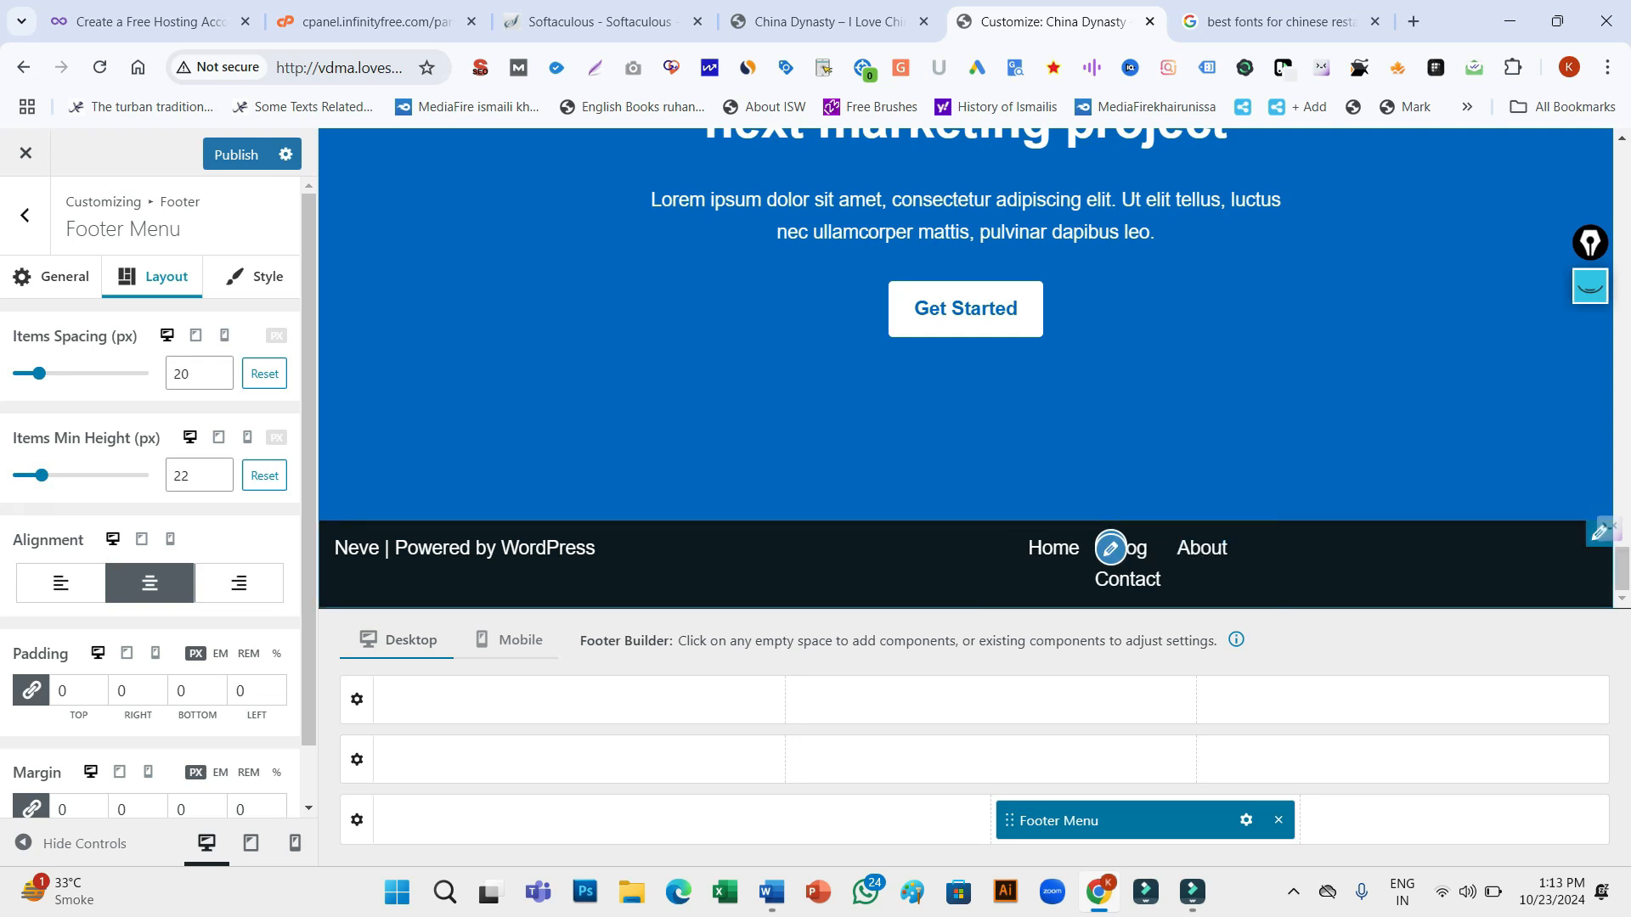
pyautogui.click(61, 583)
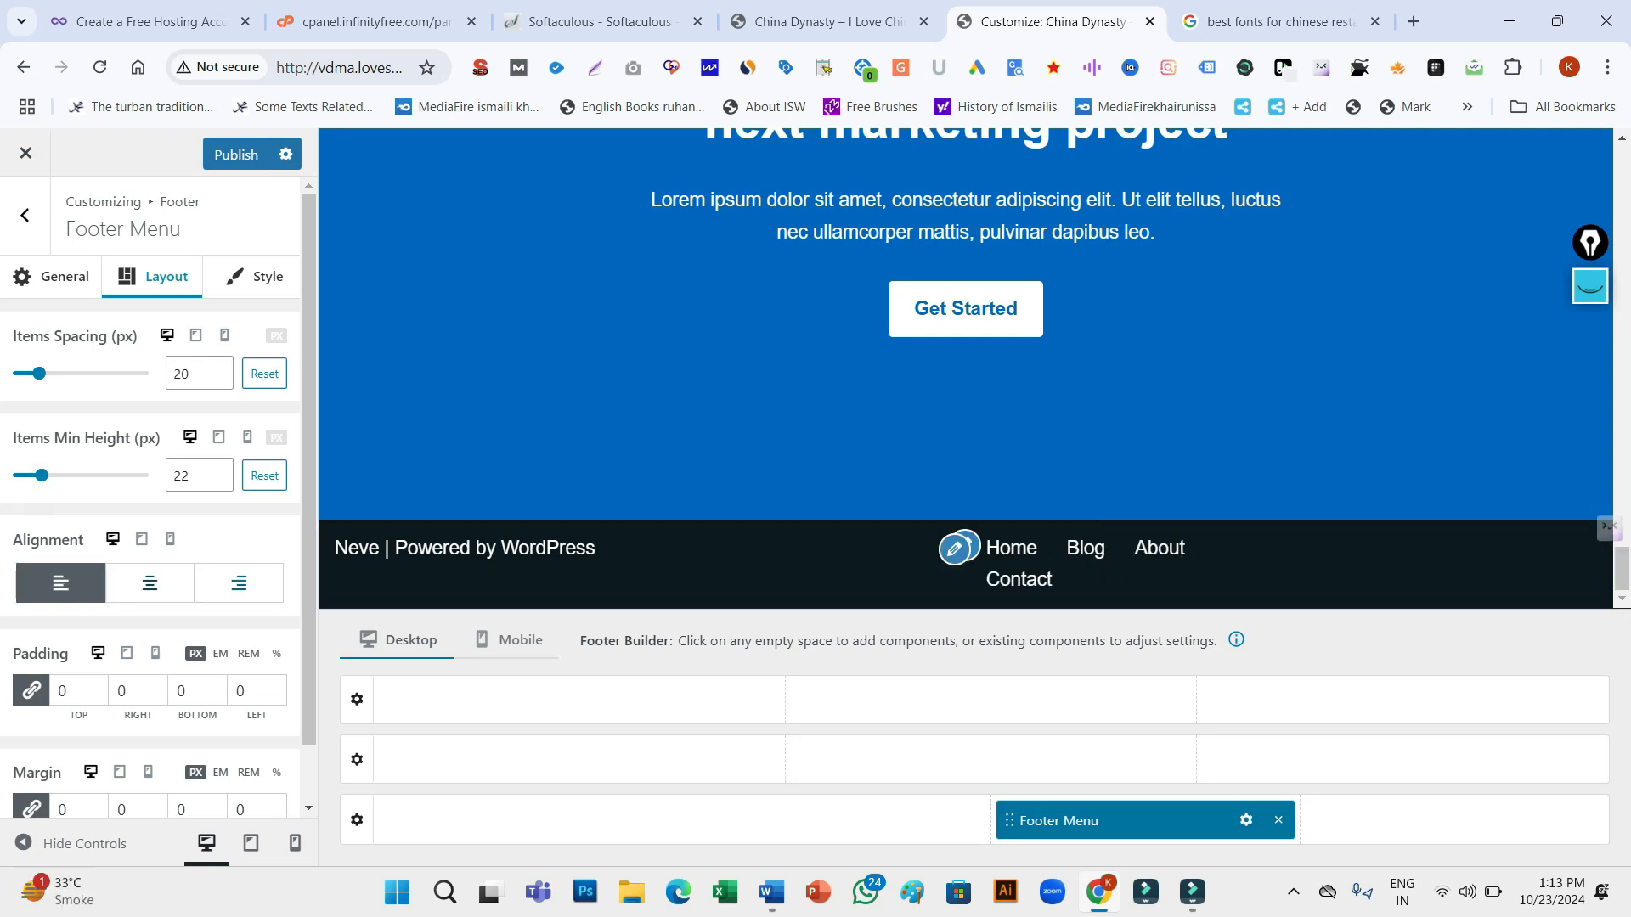
pyautogui.click(239, 583)
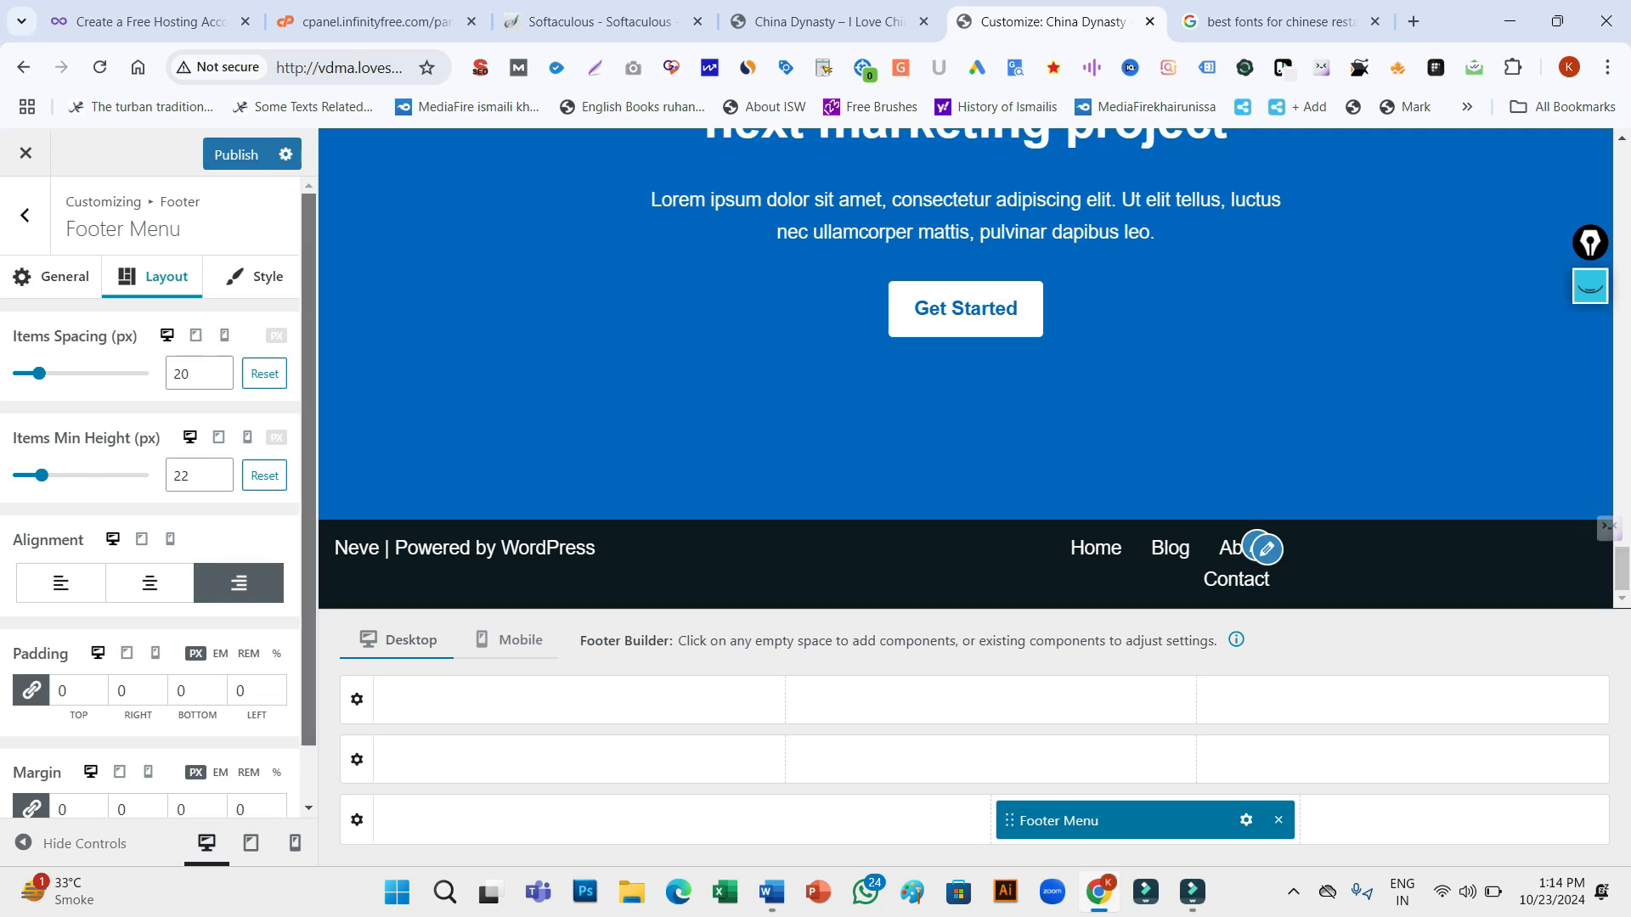
# Set the footer menu's padding to 1 px on all sides, then unlink the sides and set left to 4 and right to 3
pyautogui.scroll(-1, 212, 629)
pyautogui.click(218, 621)
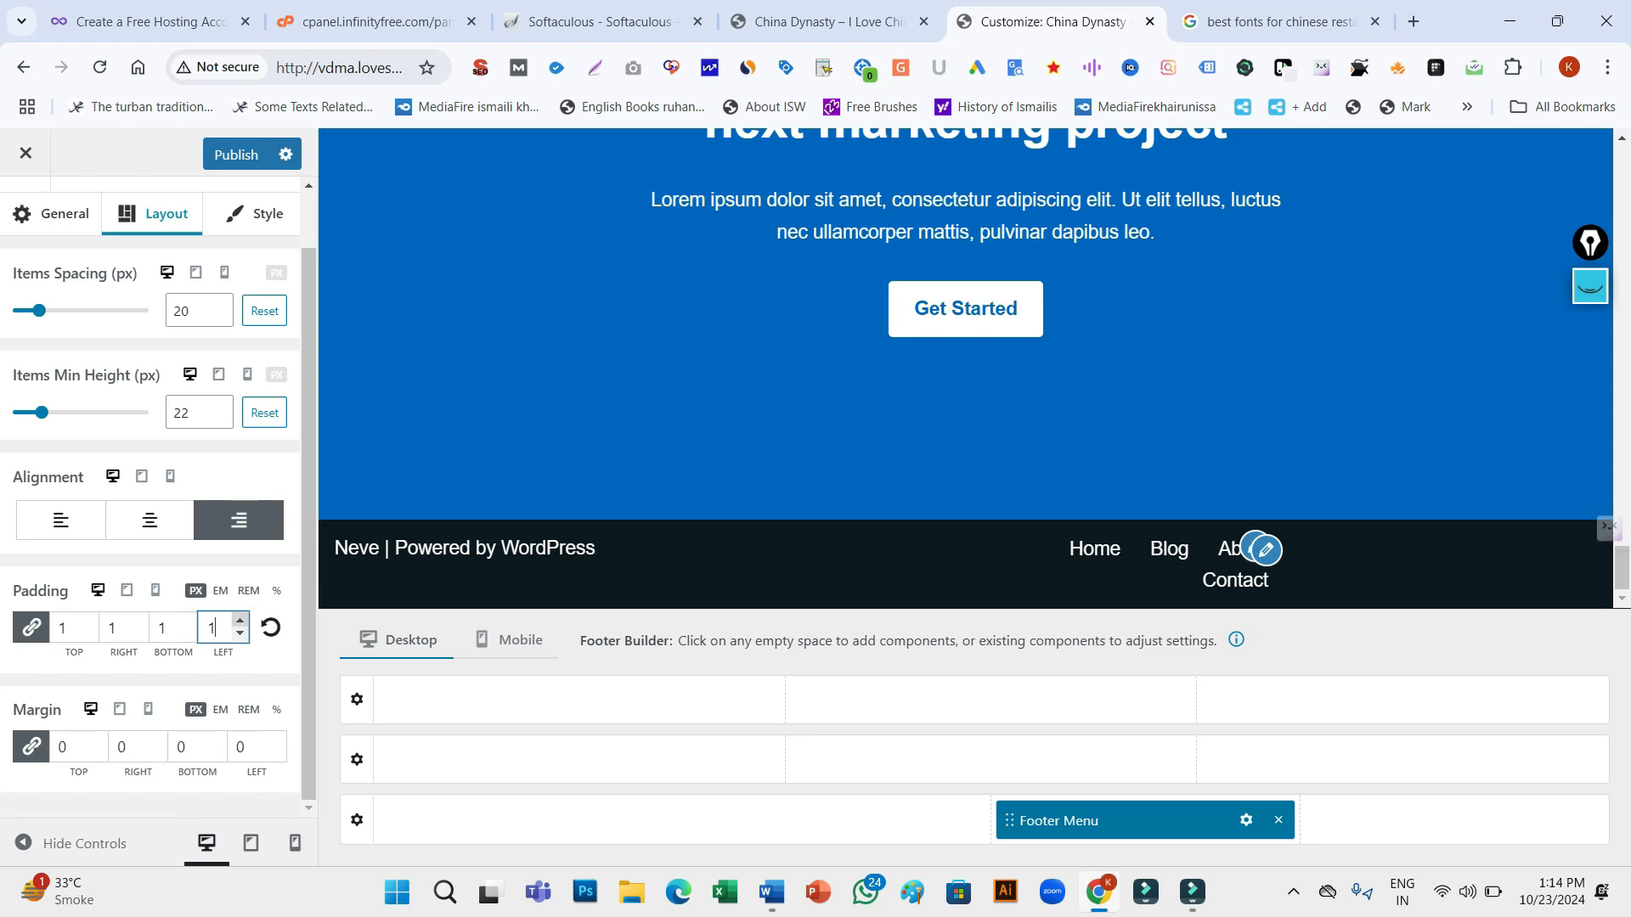
pyautogui.click(31, 627)
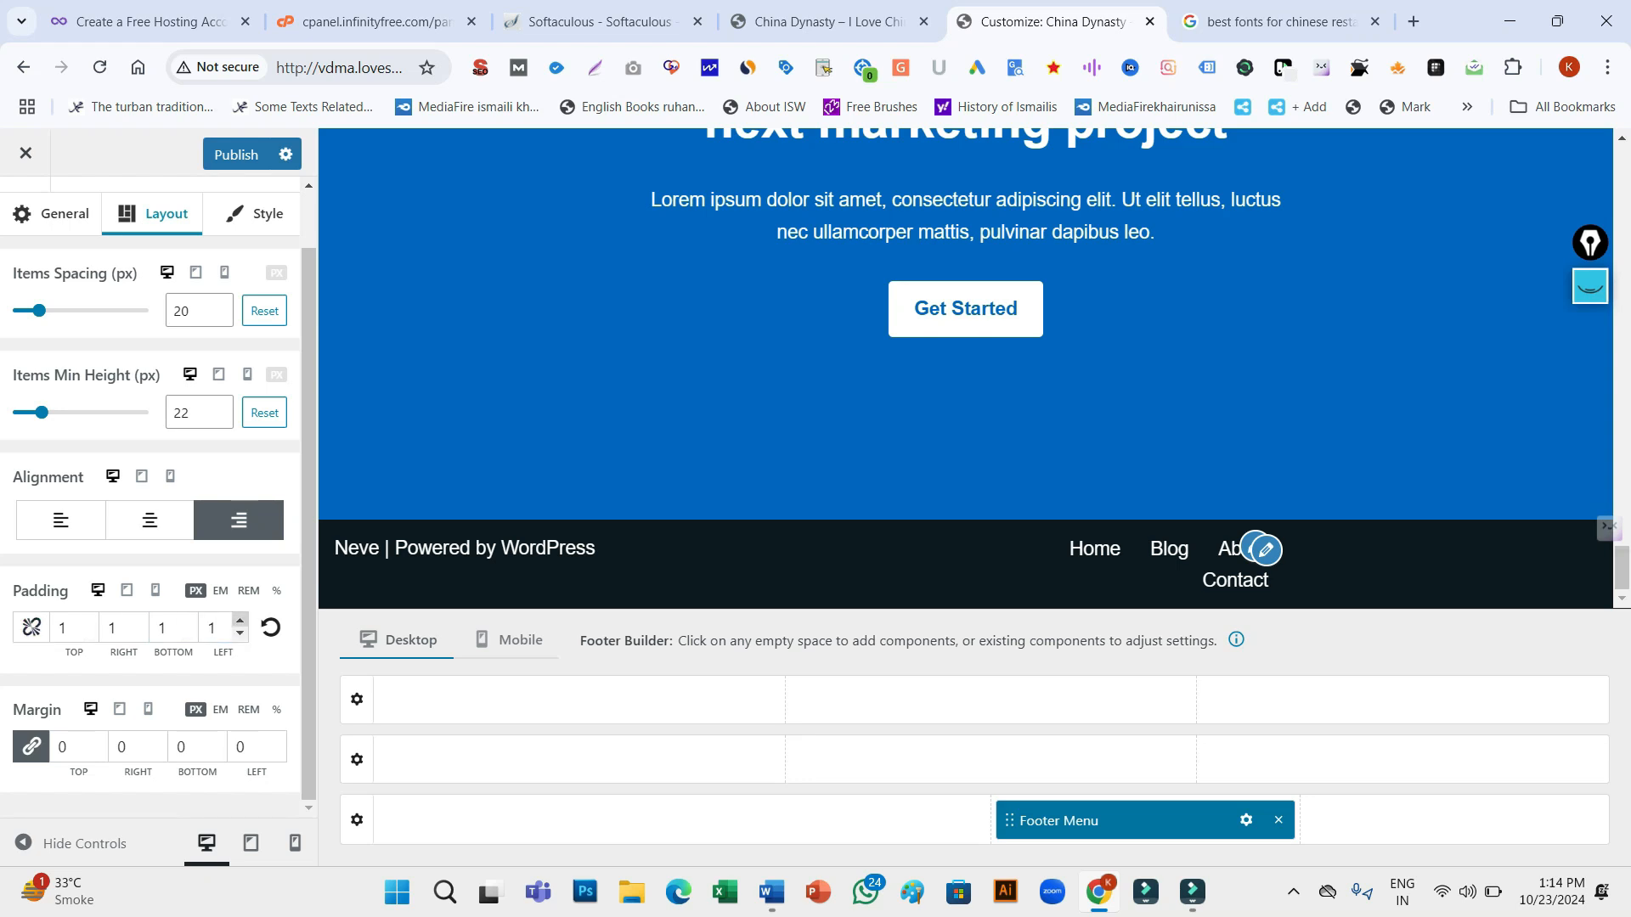
pyautogui.click(240, 621)
pyautogui.click(241, 621)
pyautogui.click(241, 621)
pyautogui.click(140, 620)
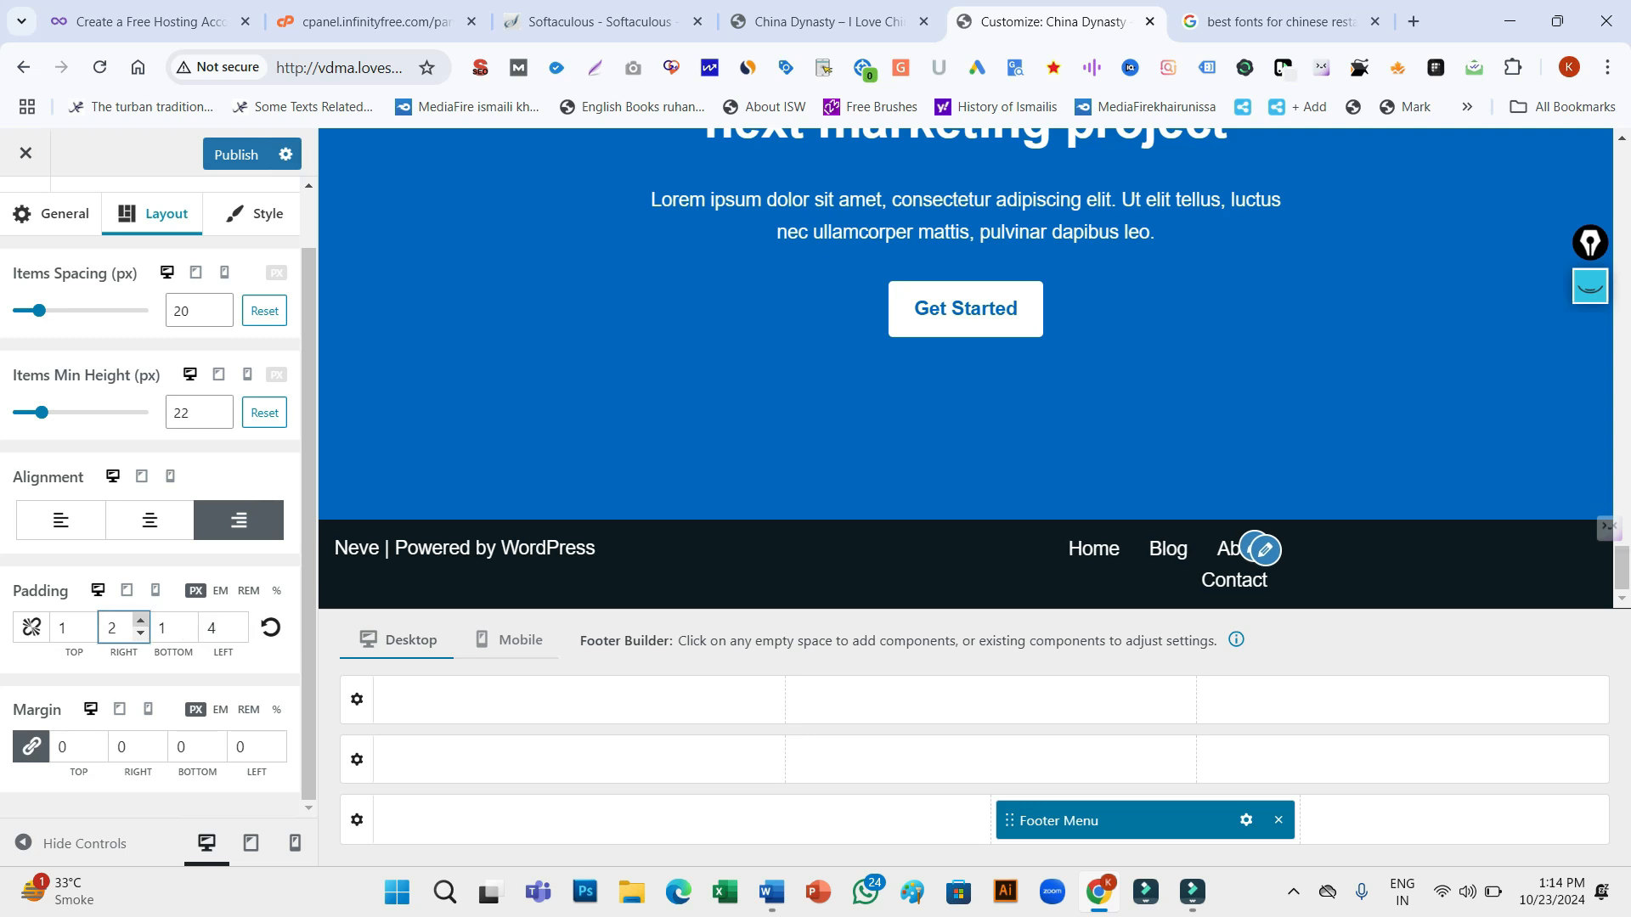
pyautogui.click(140, 621)
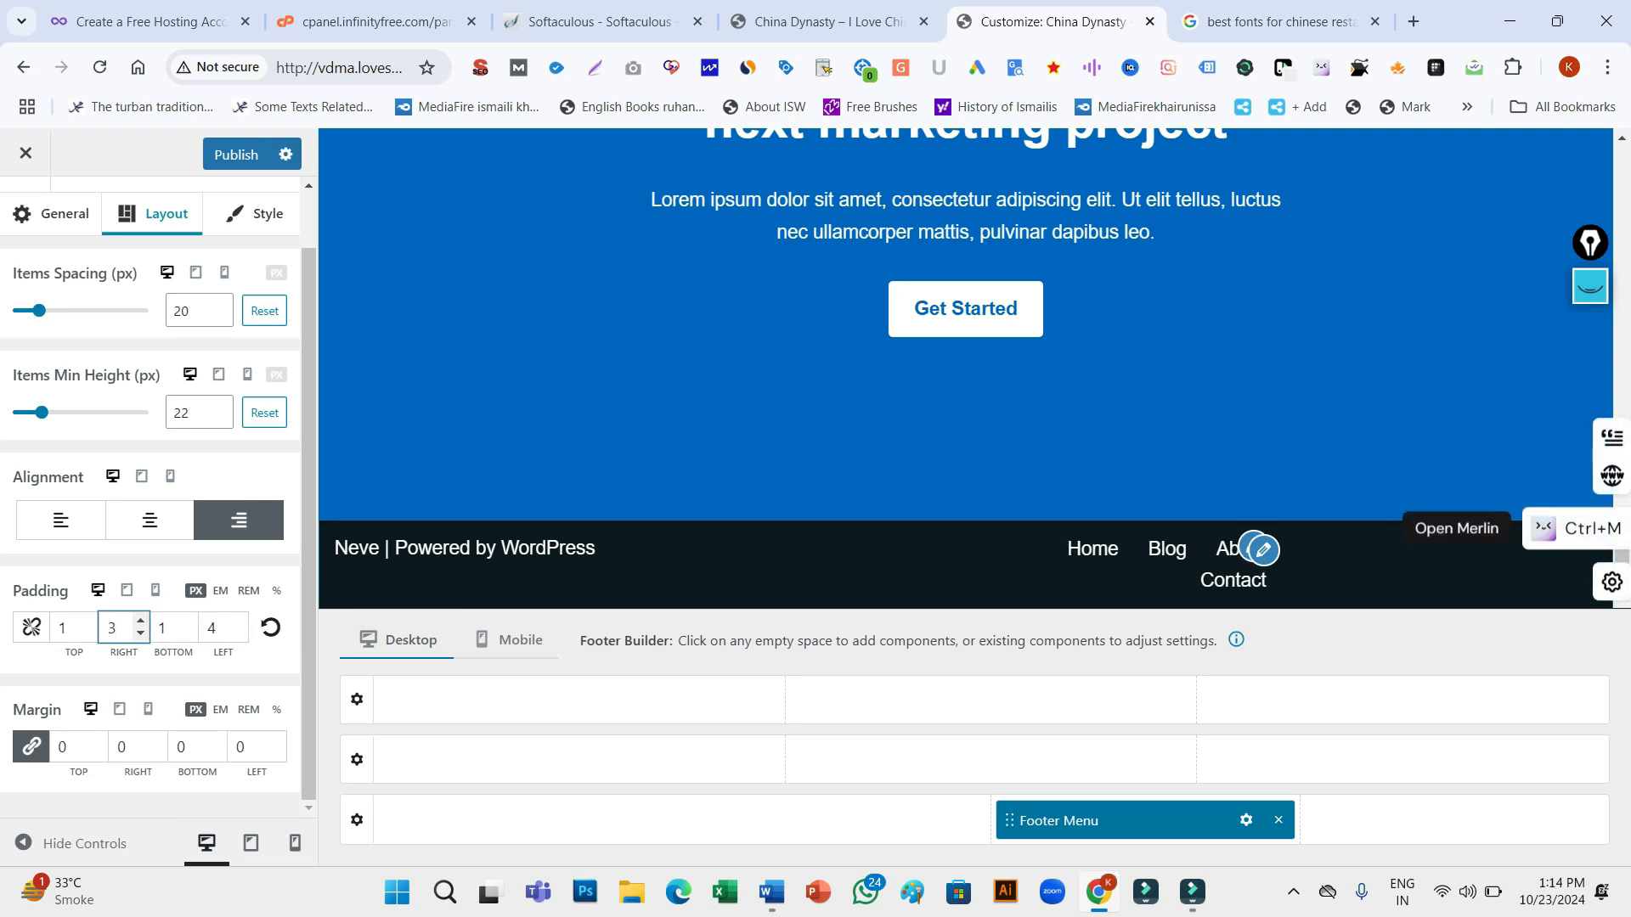
# Open the bottom footer row's layout, try the left-heavy and right-heavy column layouts, and choose three equal columns
pyautogui.click(1621, 557)
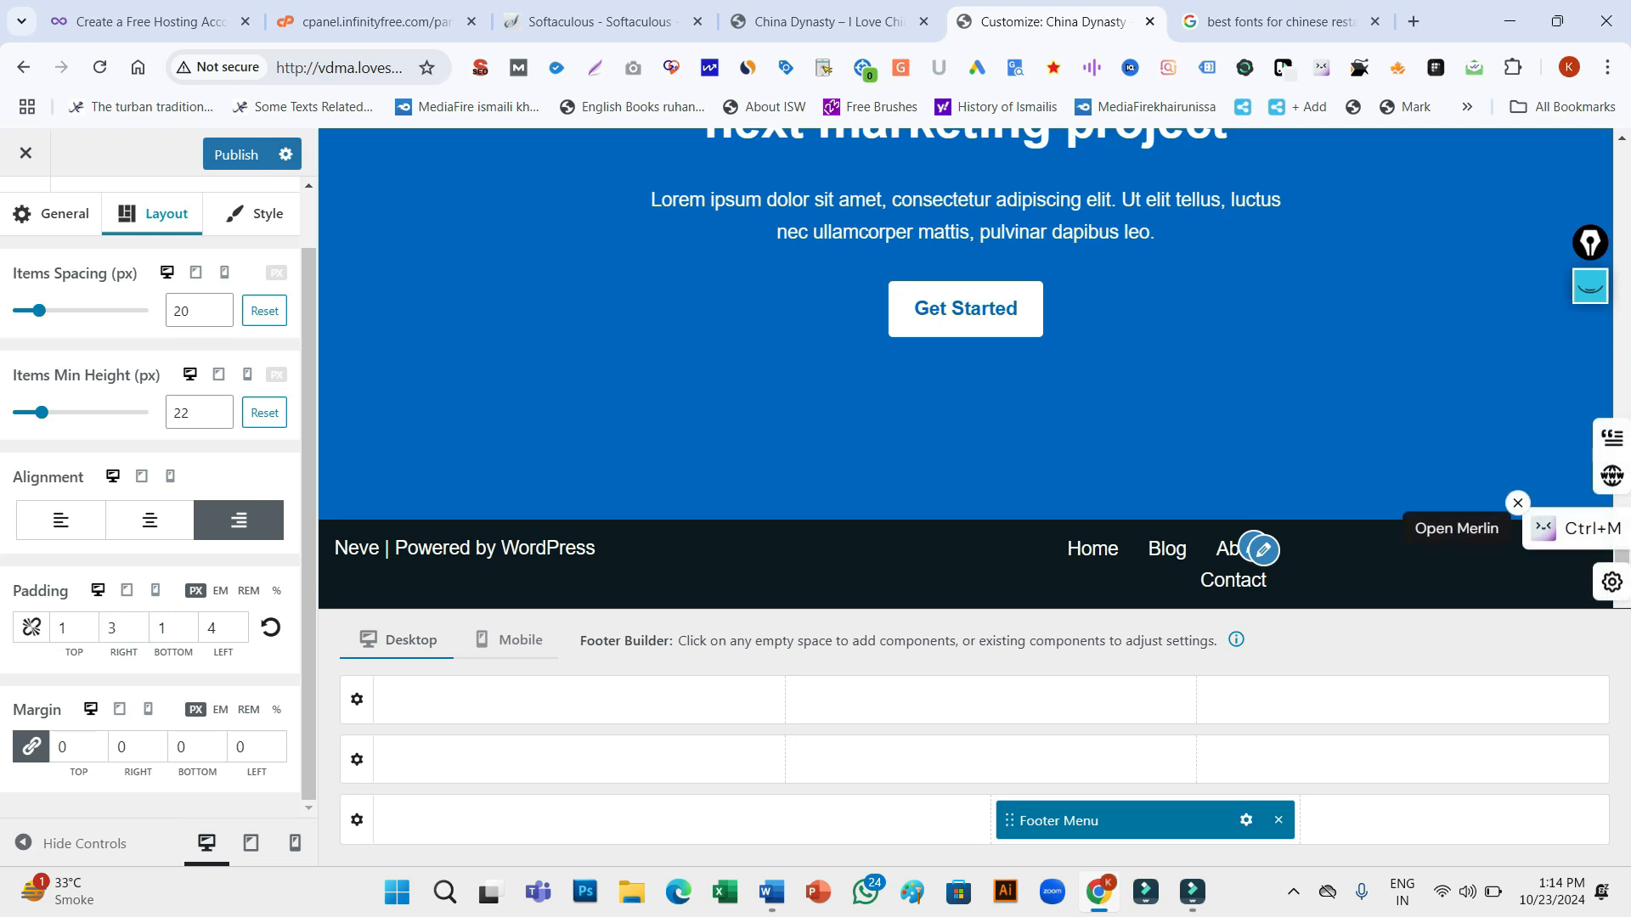
pyautogui.click(1599, 534)
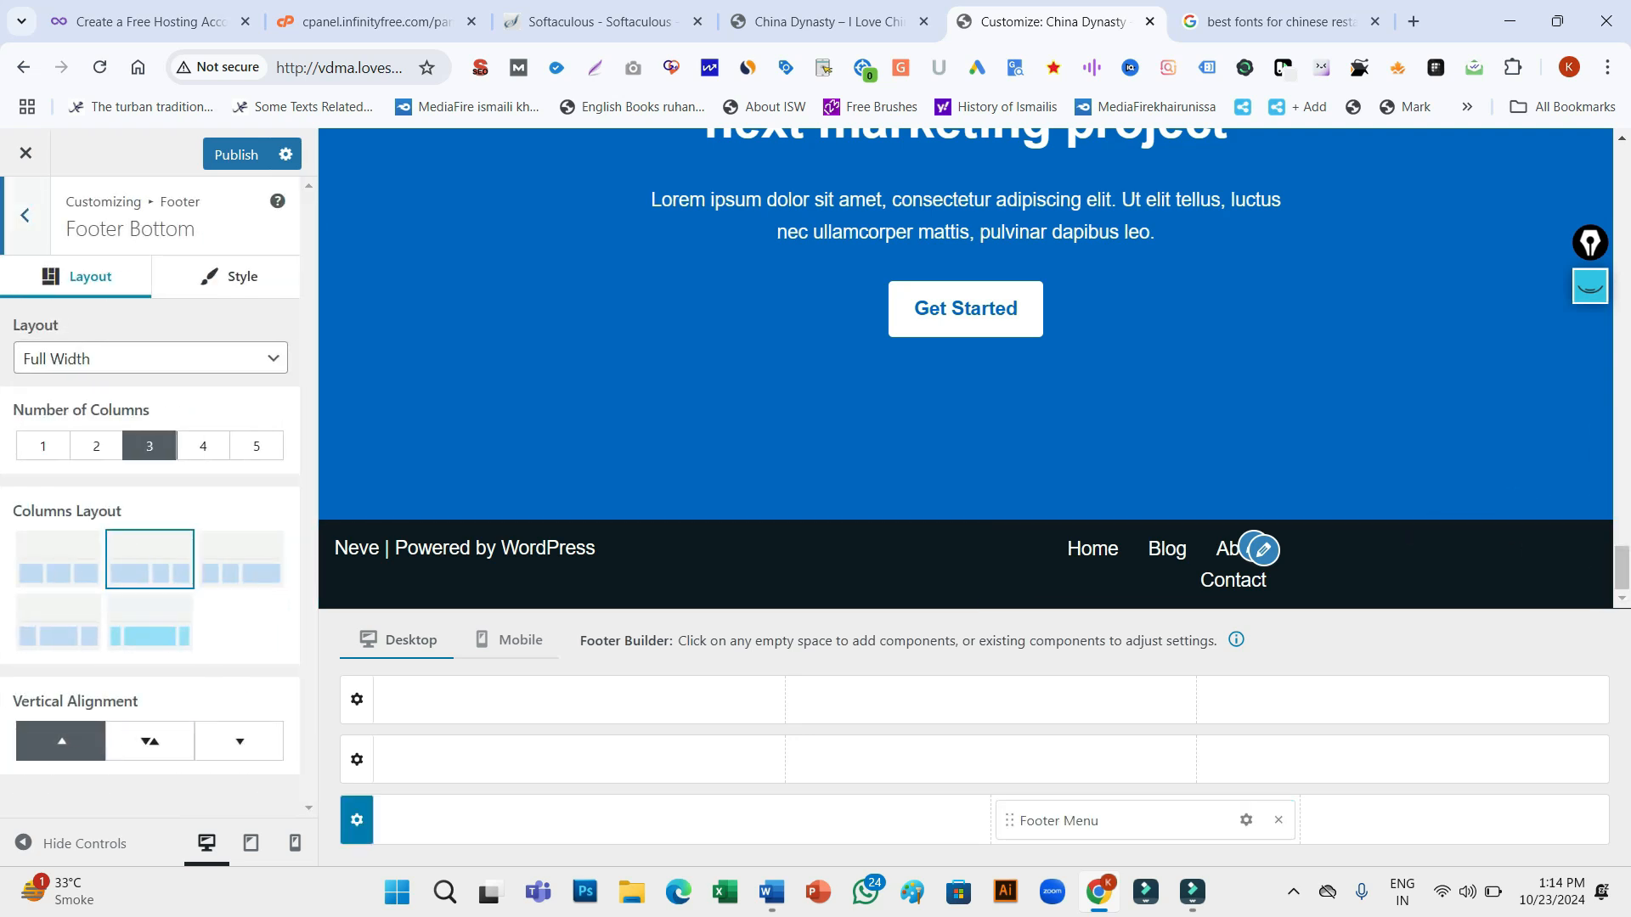
pyautogui.click(58, 559)
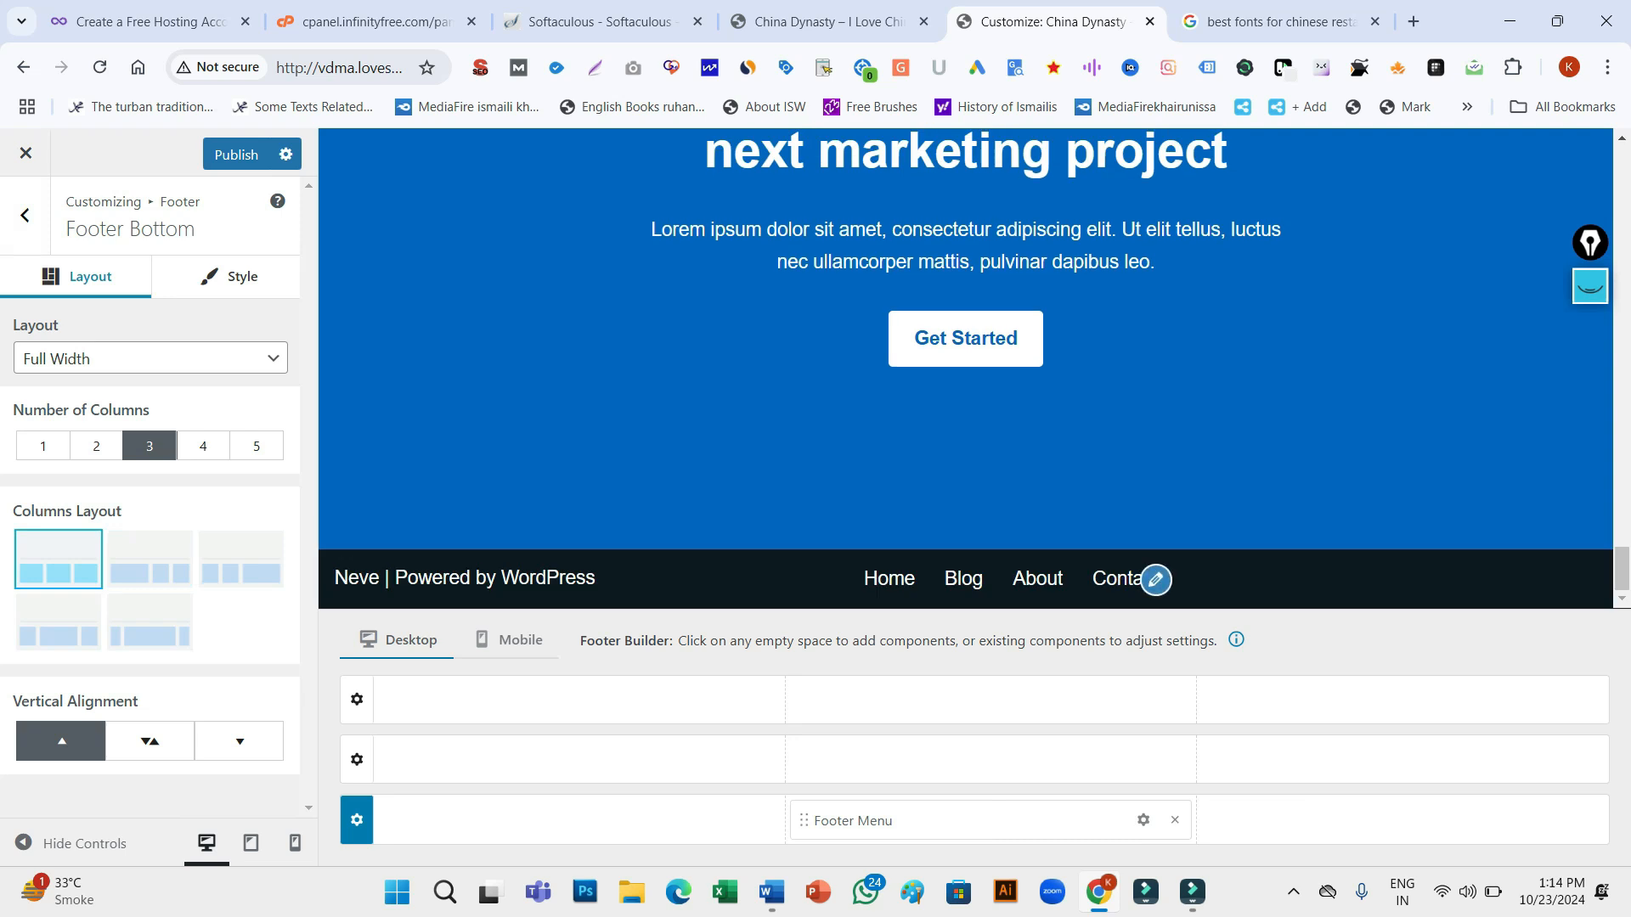
pyautogui.click(240, 559)
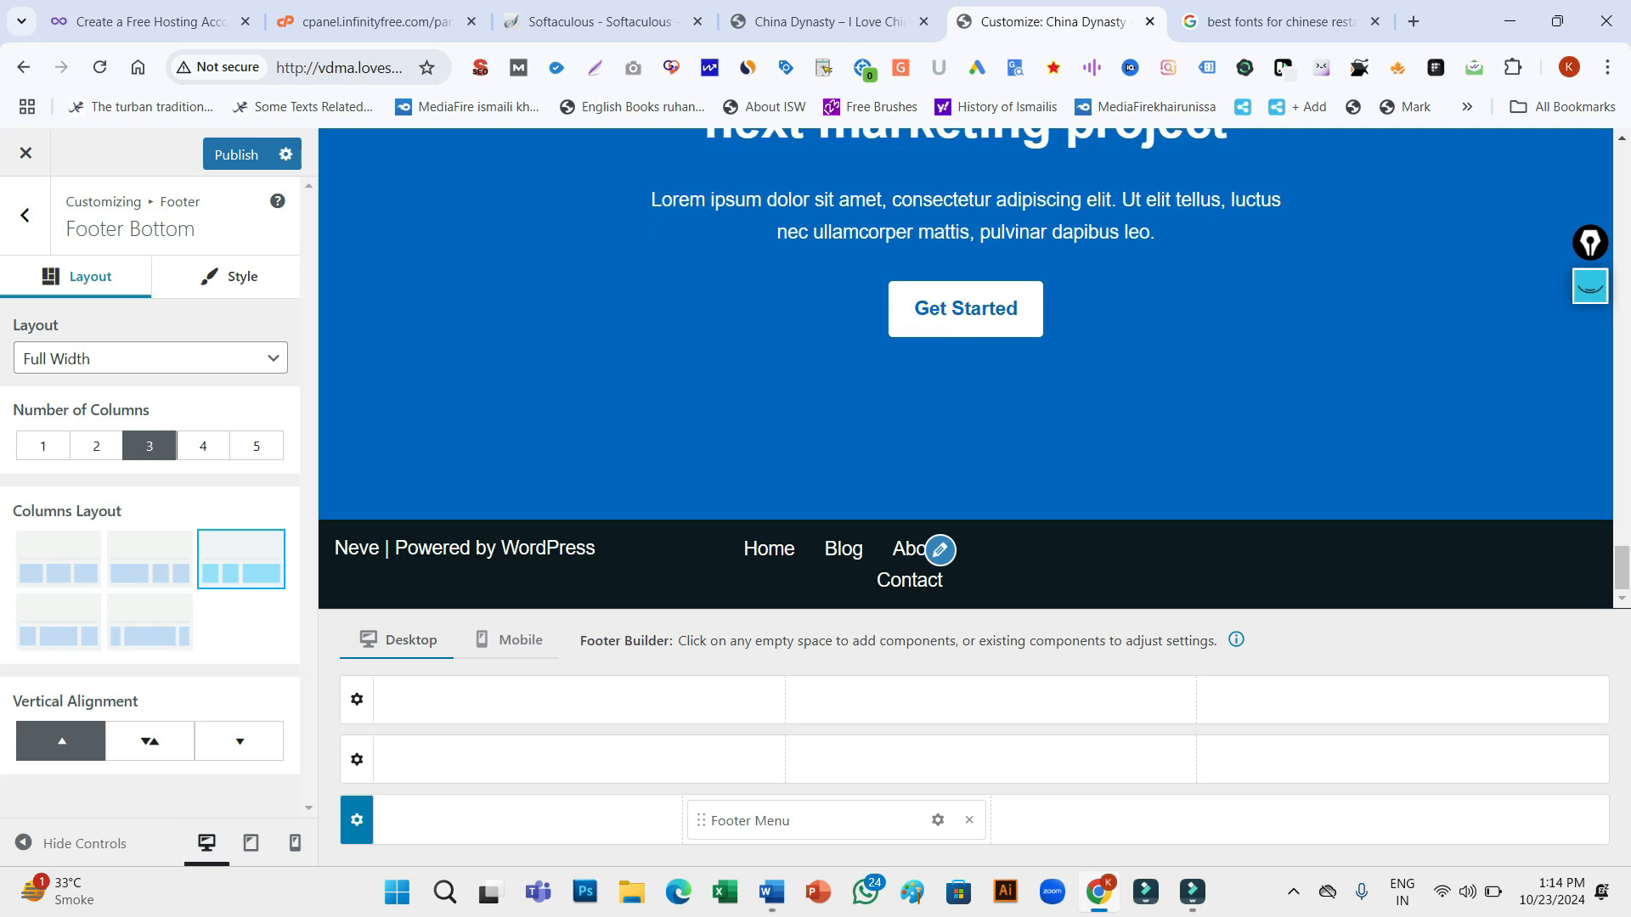
pyautogui.click(150, 559)
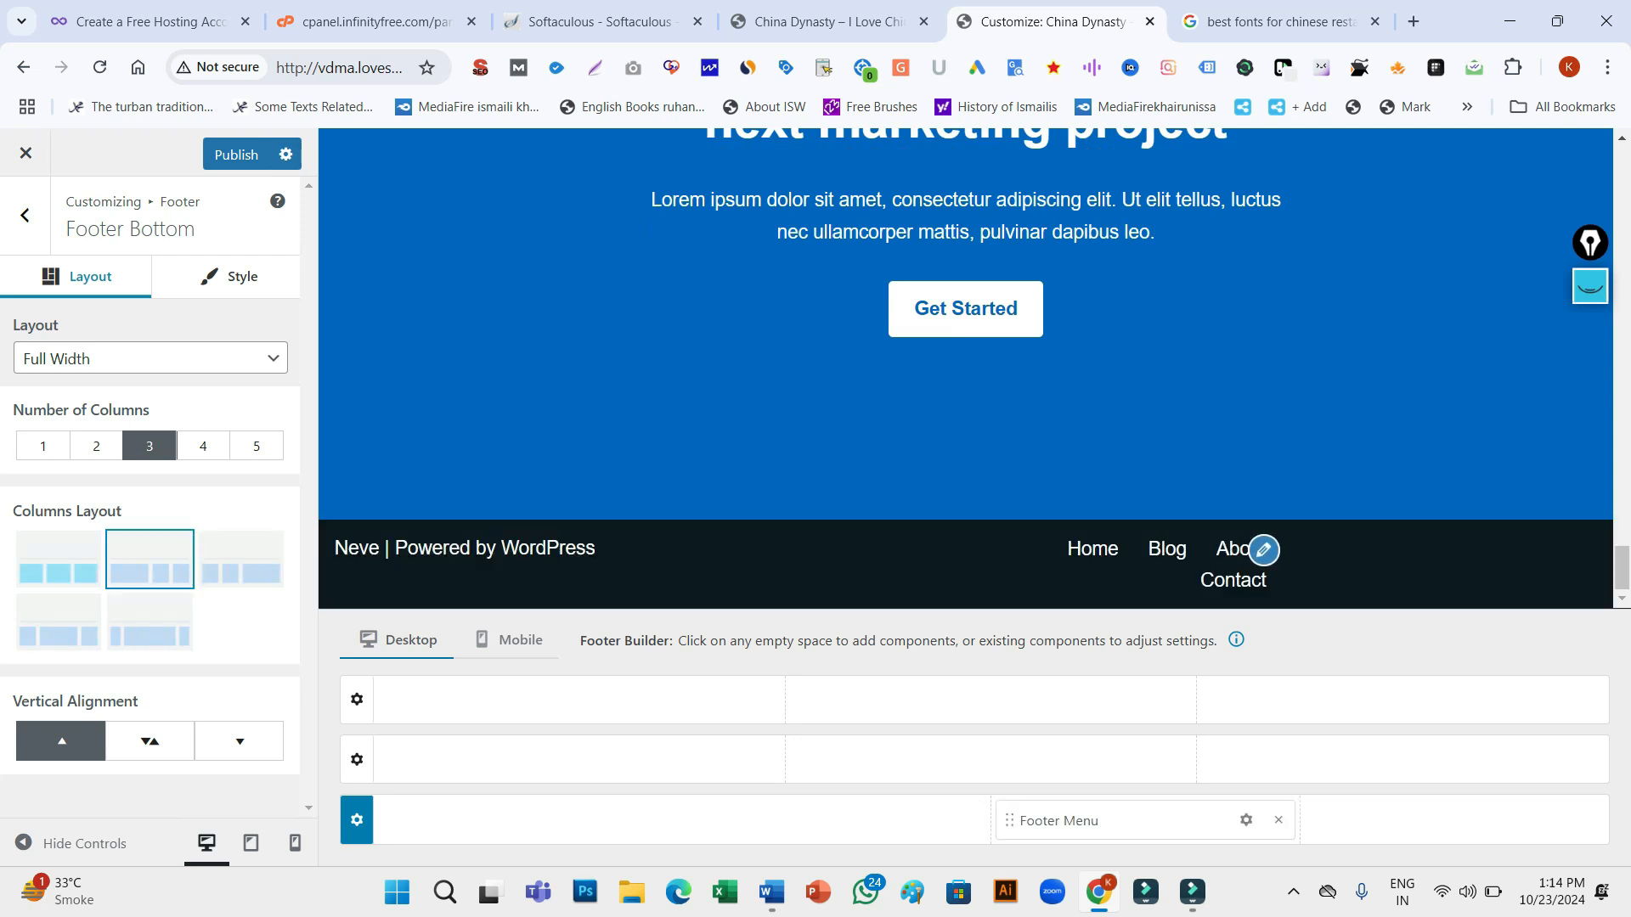
pyautogui.click(59, 559)
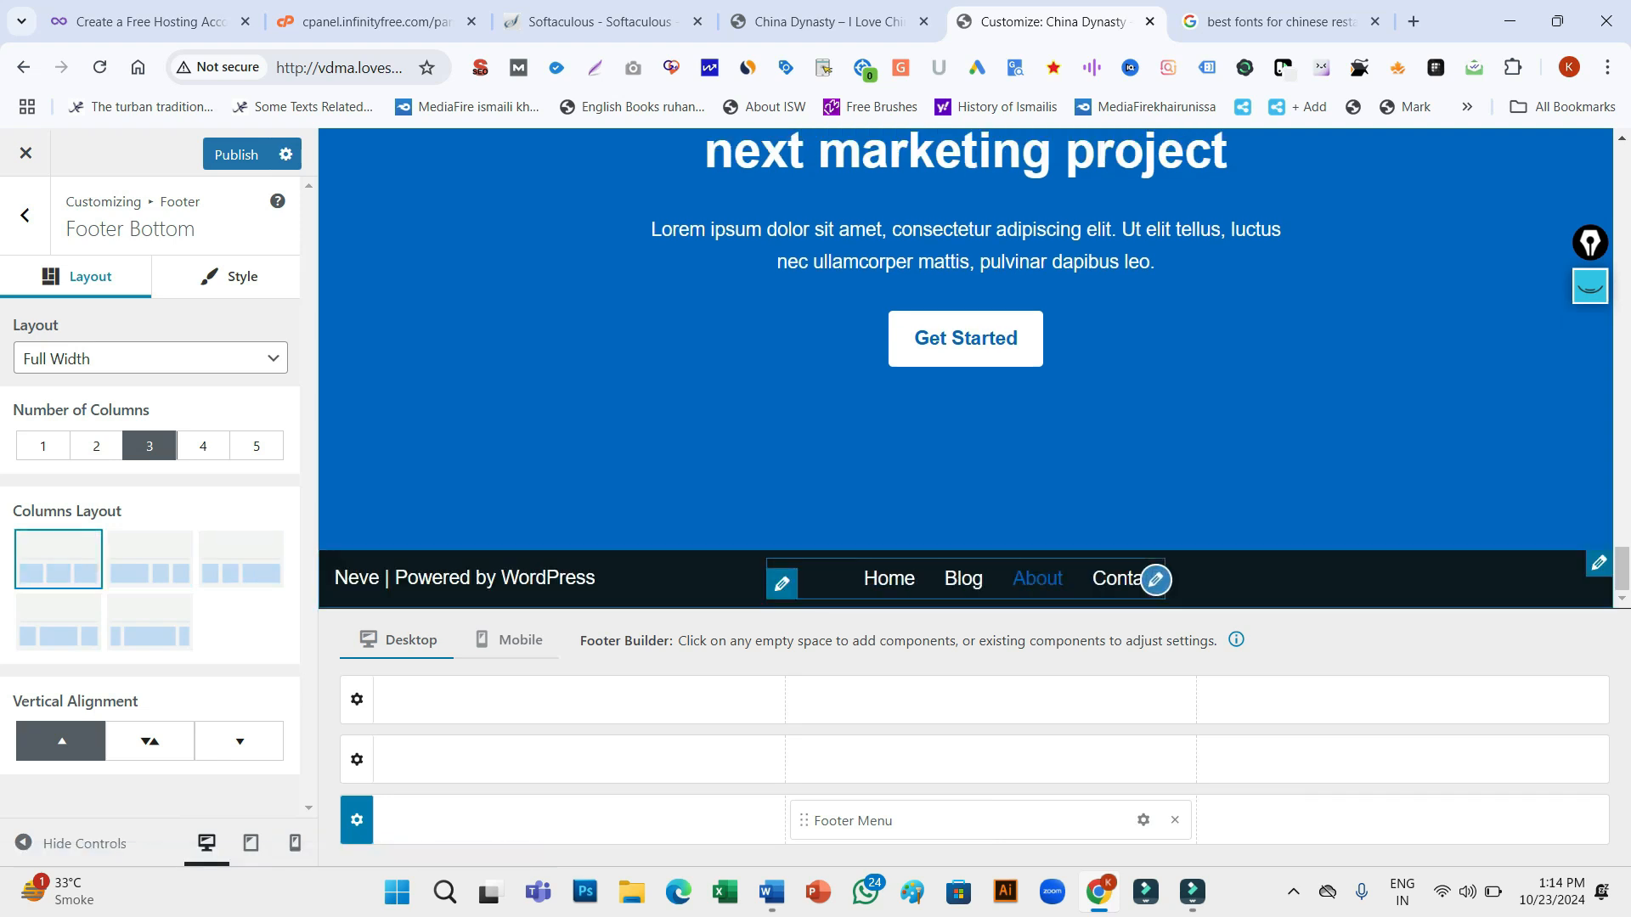
# Open the menu locations from the footer menu, publish the footer changes, and open the Secondary Menu's assigned menu for editing
pyautogui.click(1156, 580)
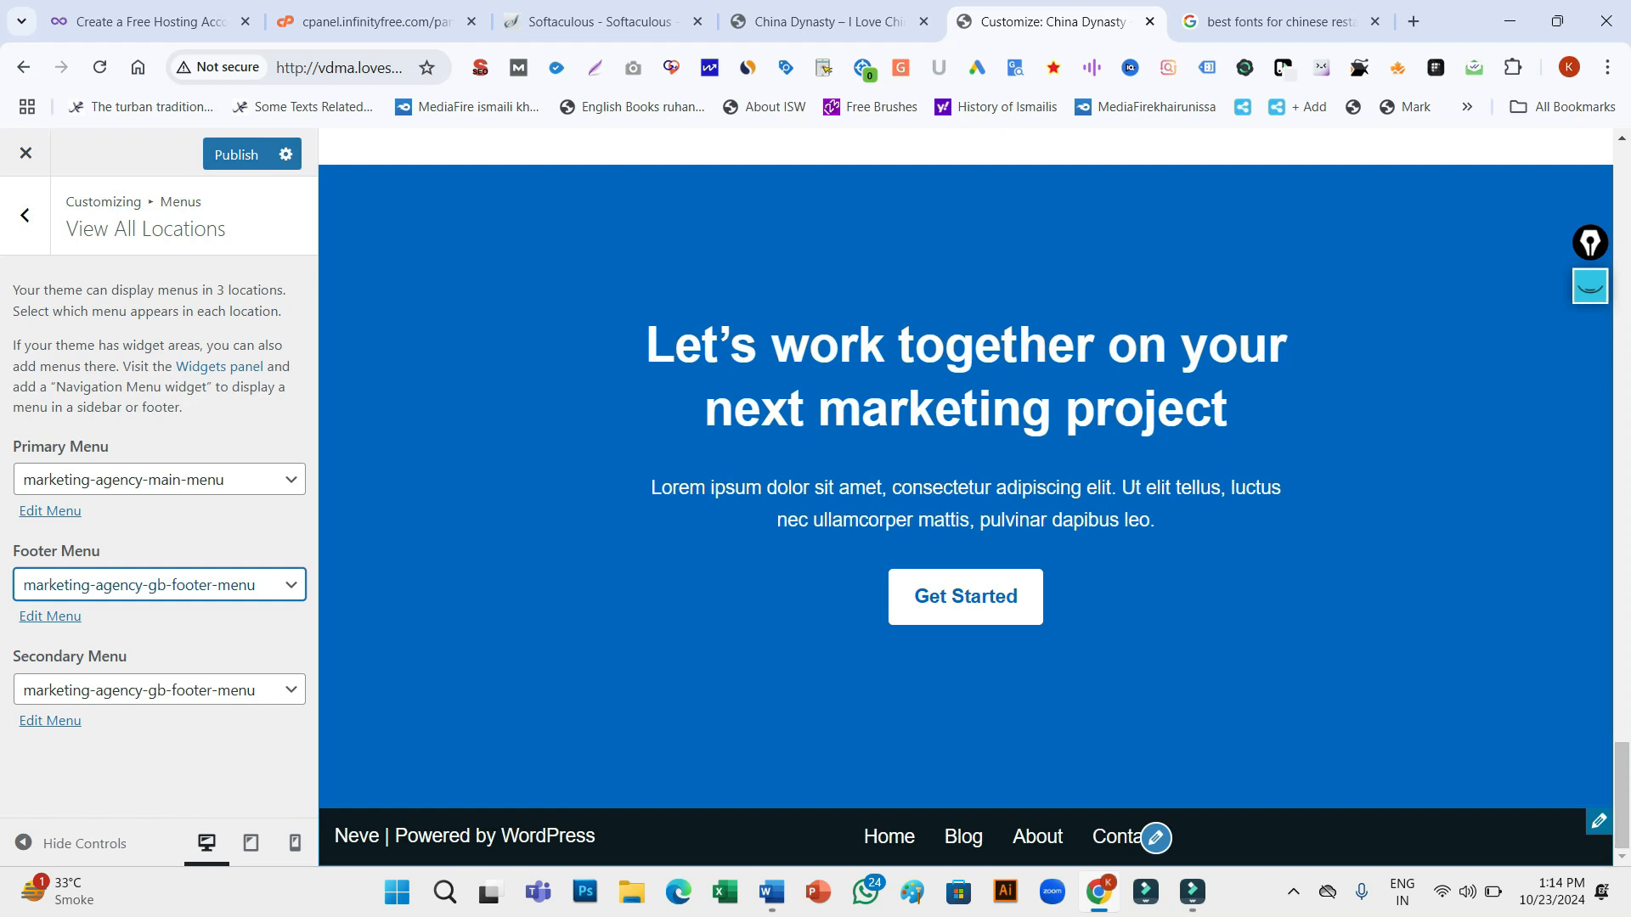
pyautogui.click(357, 837)
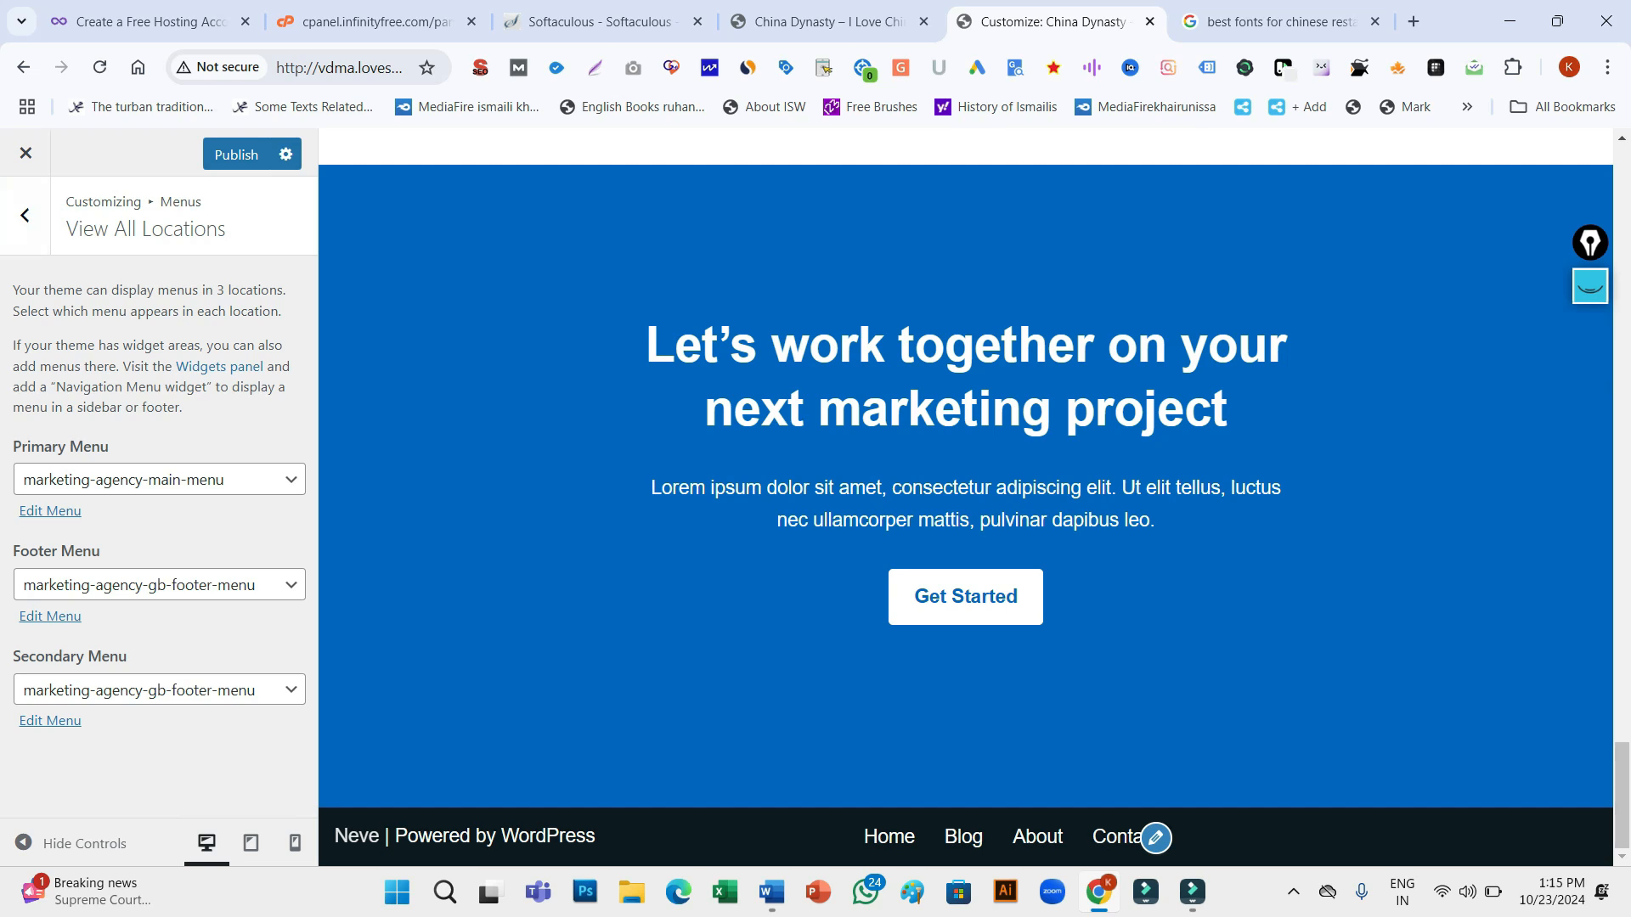
pyautogui.click(236, 154)
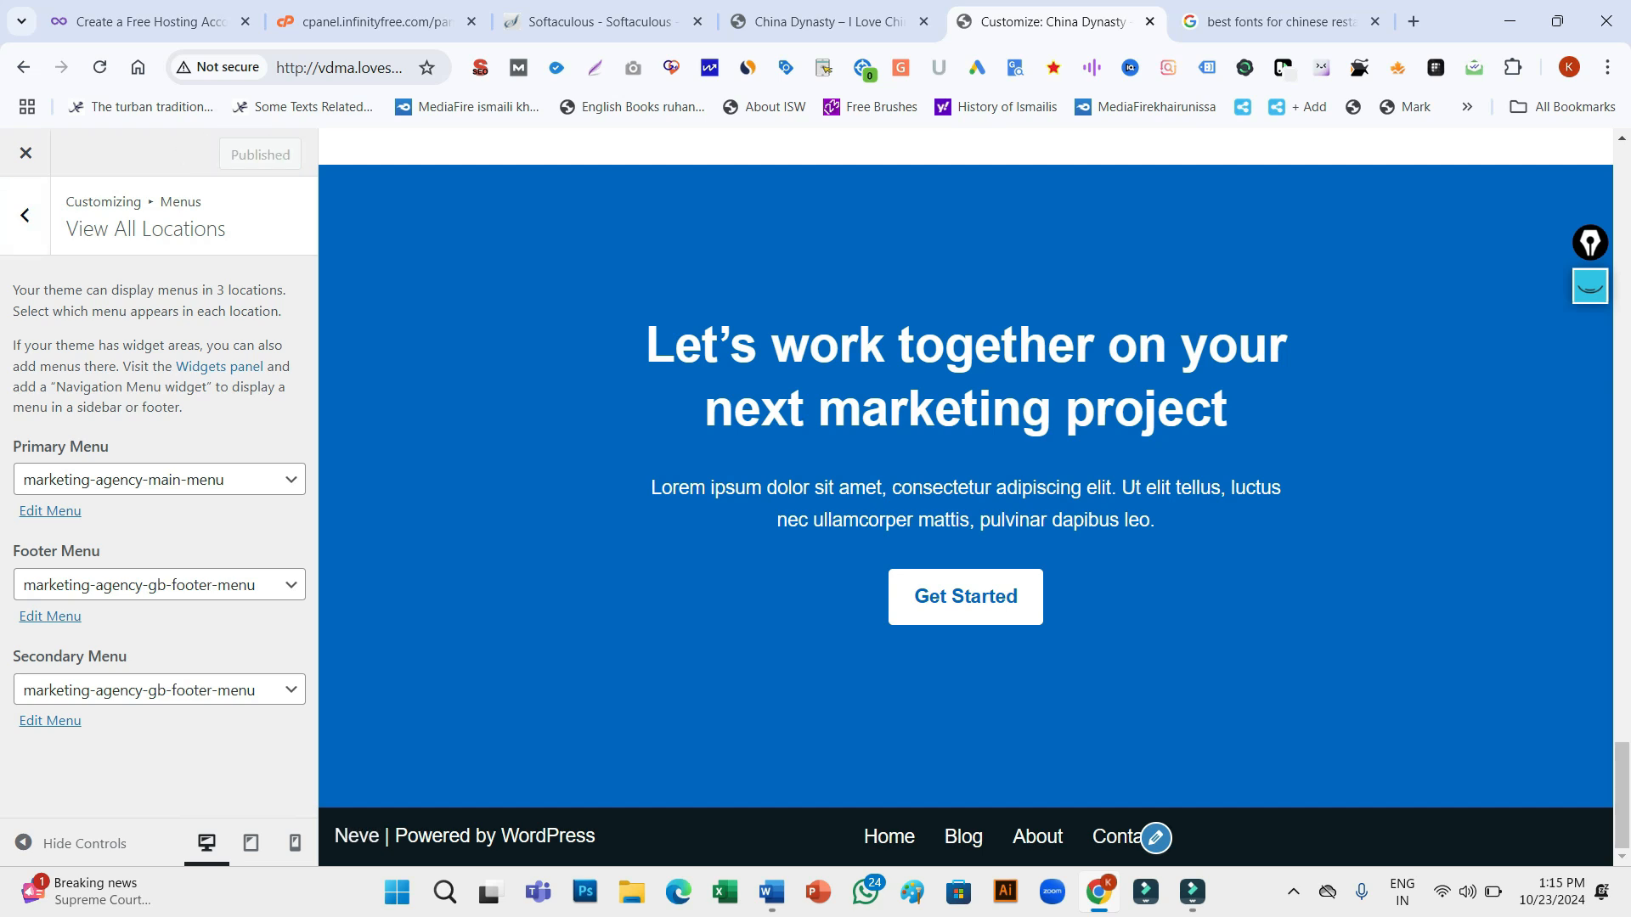
pyautogui.click(50, 721)
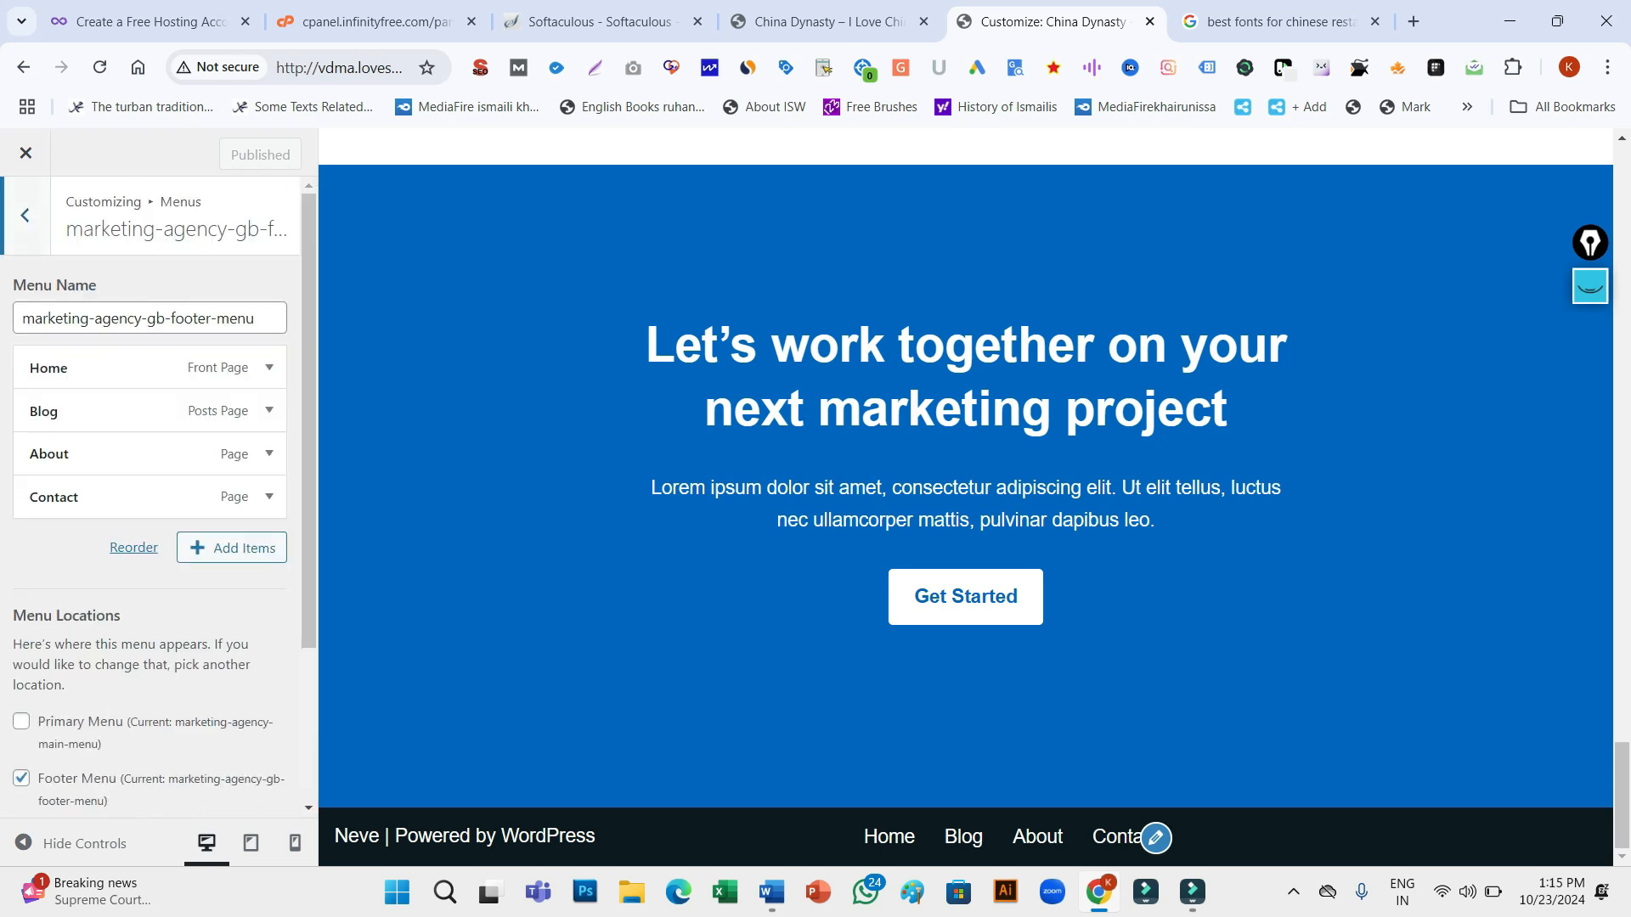
# Try moving Blog ahead of Home in the footer menu, and return it to second place
pyautogui.moveTo(308, 424)
pyautogui.mouseDown()
pyautogui.moveTo(308, 524)
pyautogui.moveTo(308, 426)
pyautogui.mouseUp()
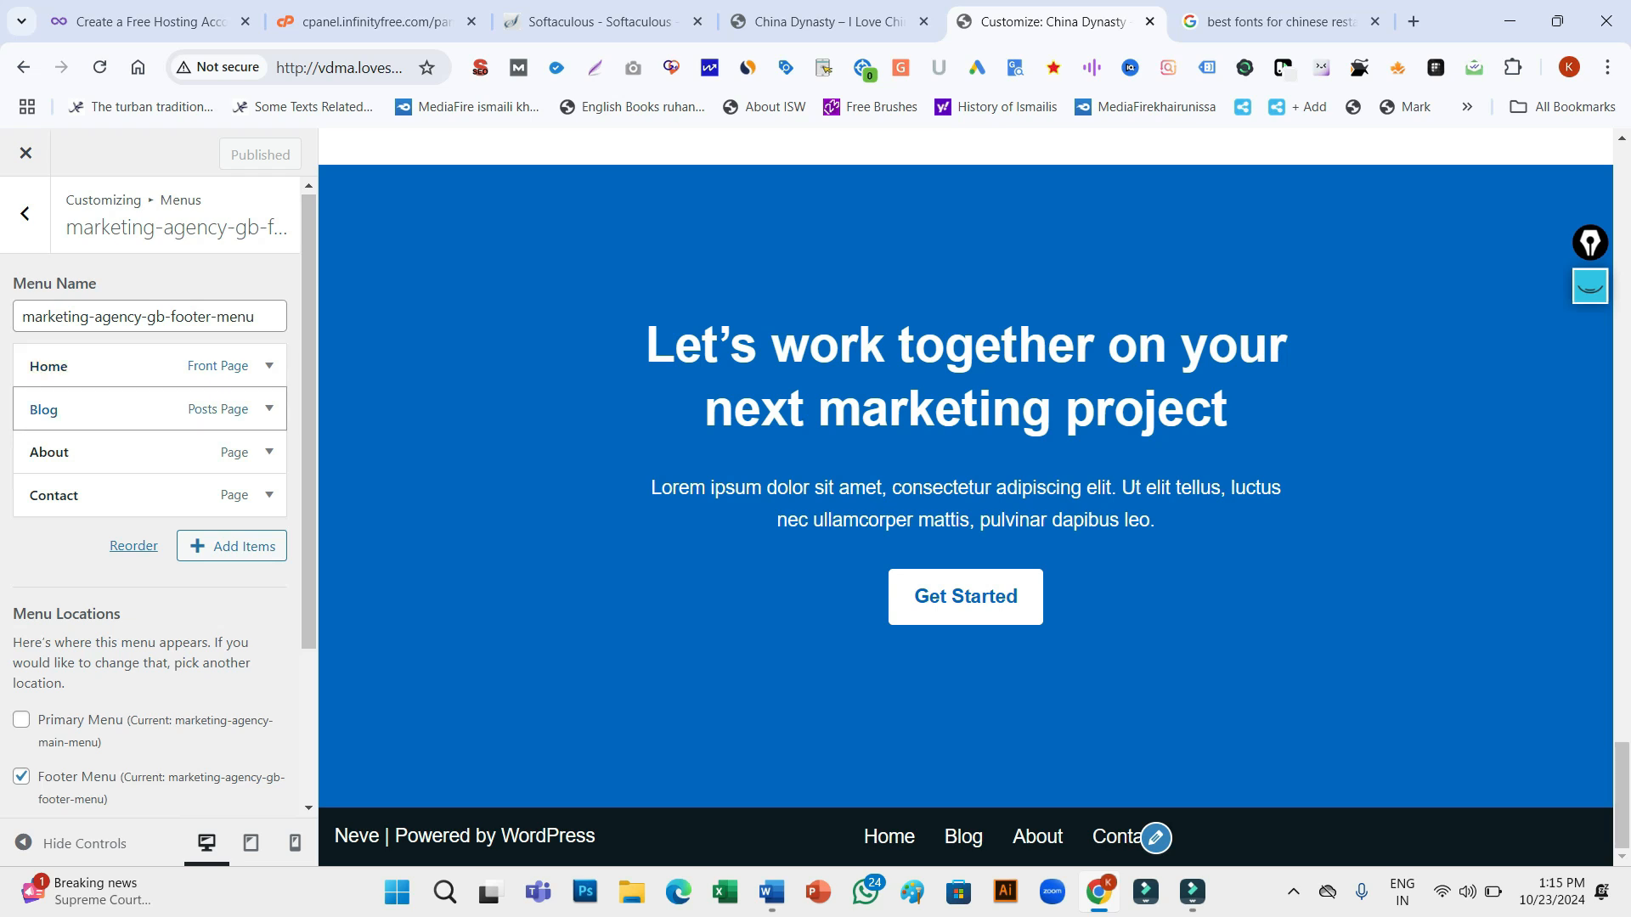
pyautogui.moveTo(128, 409); pyautogui.dragTo(128, 367)
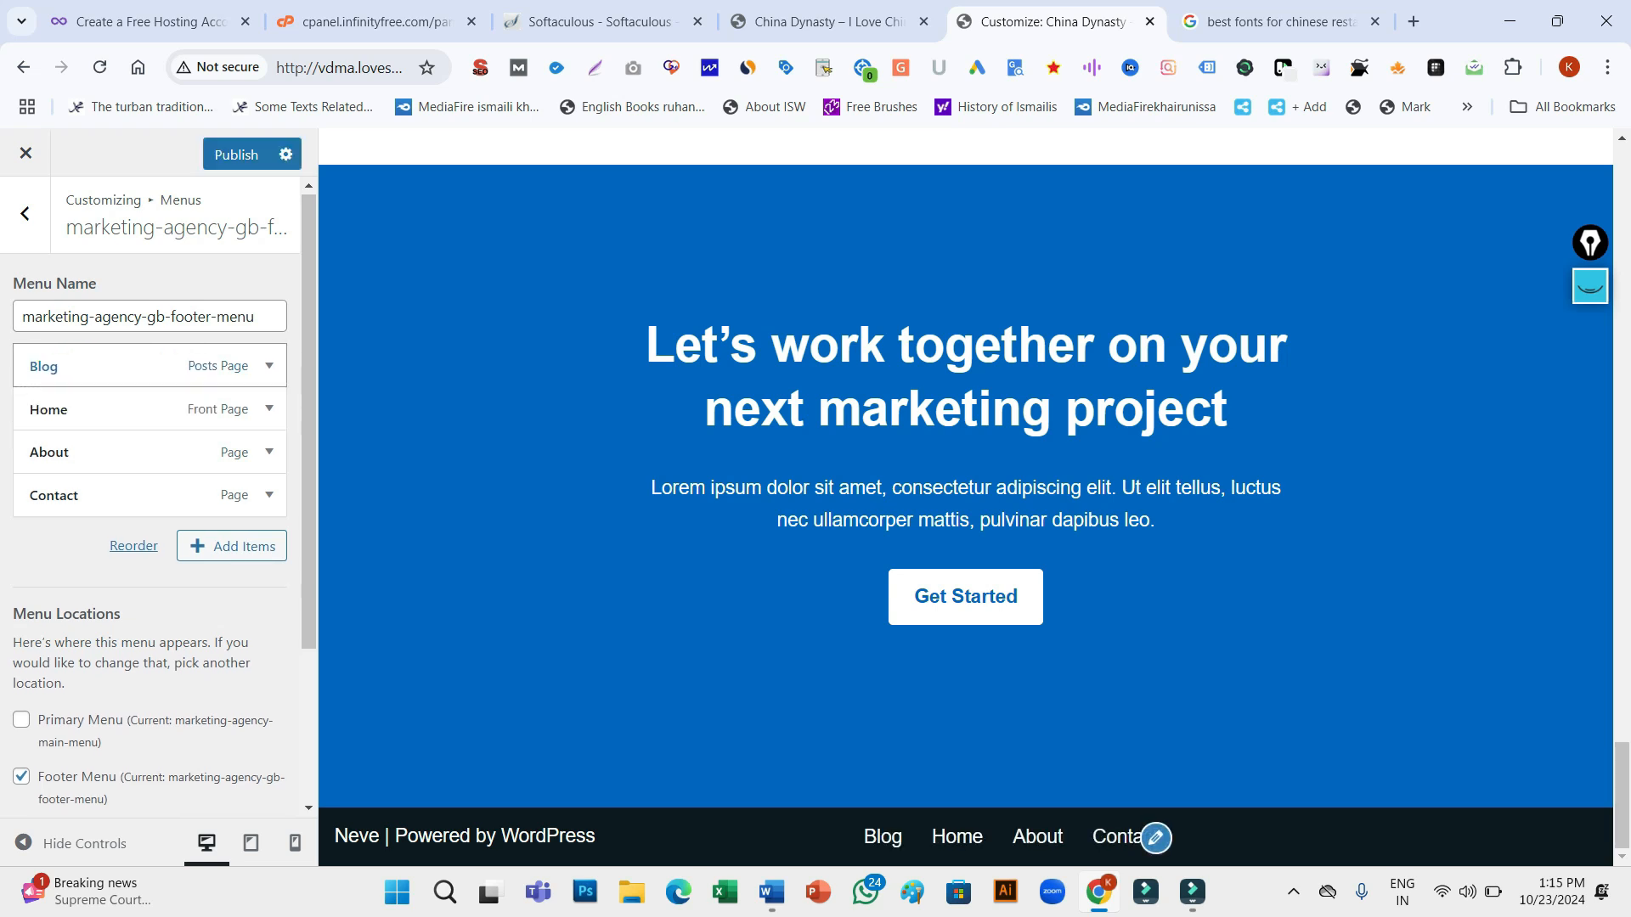
pyautogui.moveTo(127, 366); pyautogui.dragTo(127, 414)
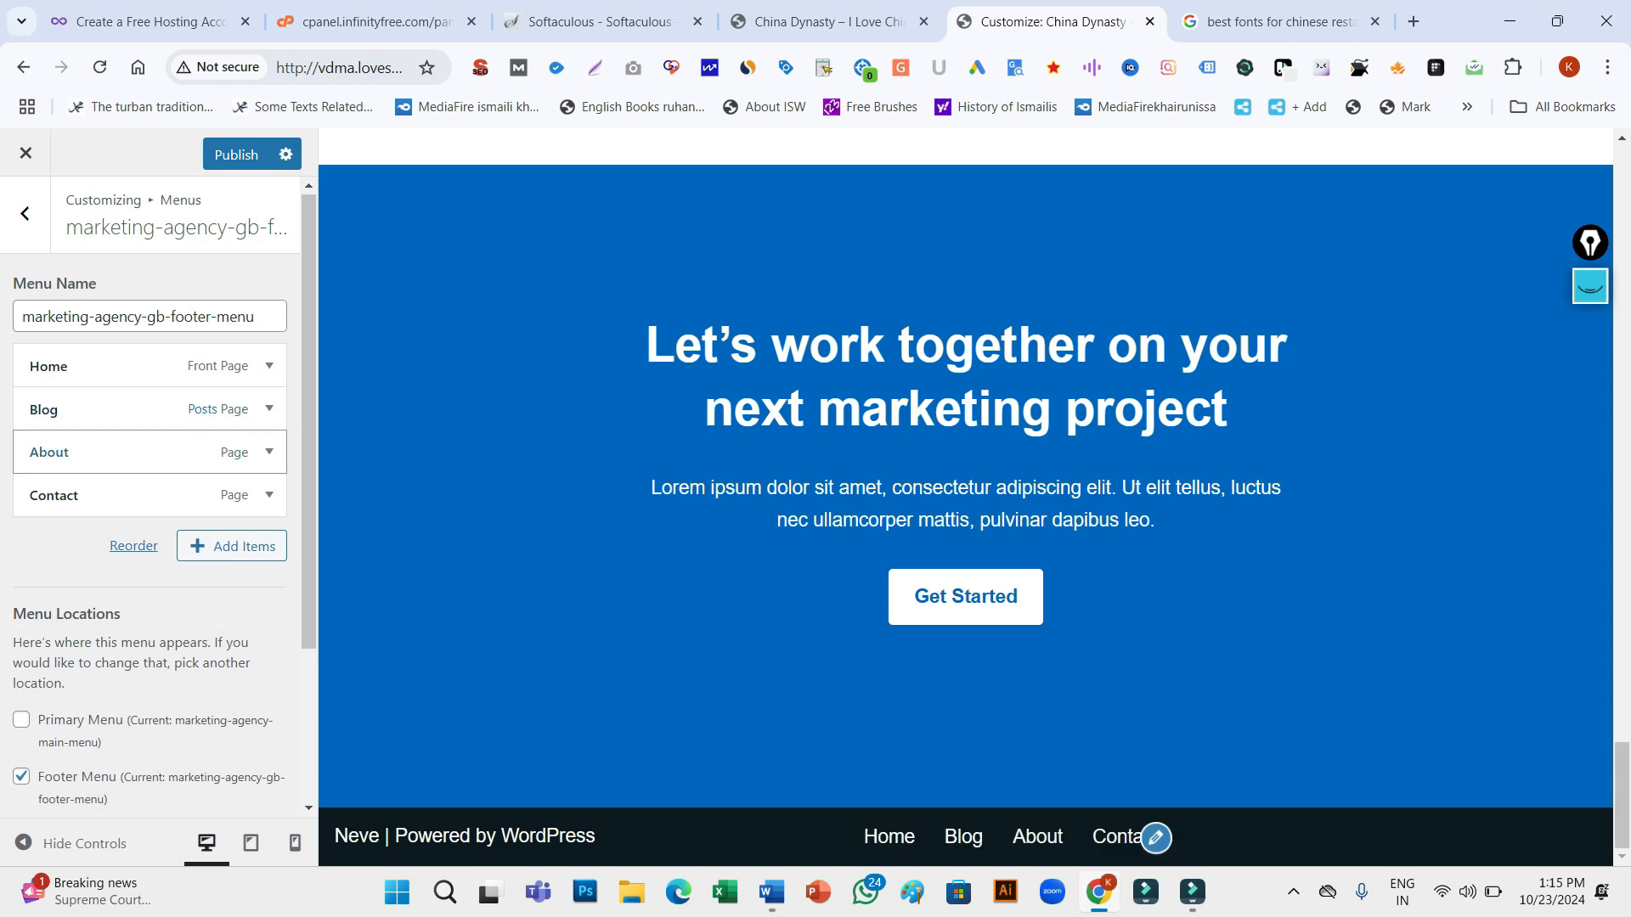
# Examine the settings of the About and Home items in the footer menu, and collapse them again
pyautogui.click(269, 452)
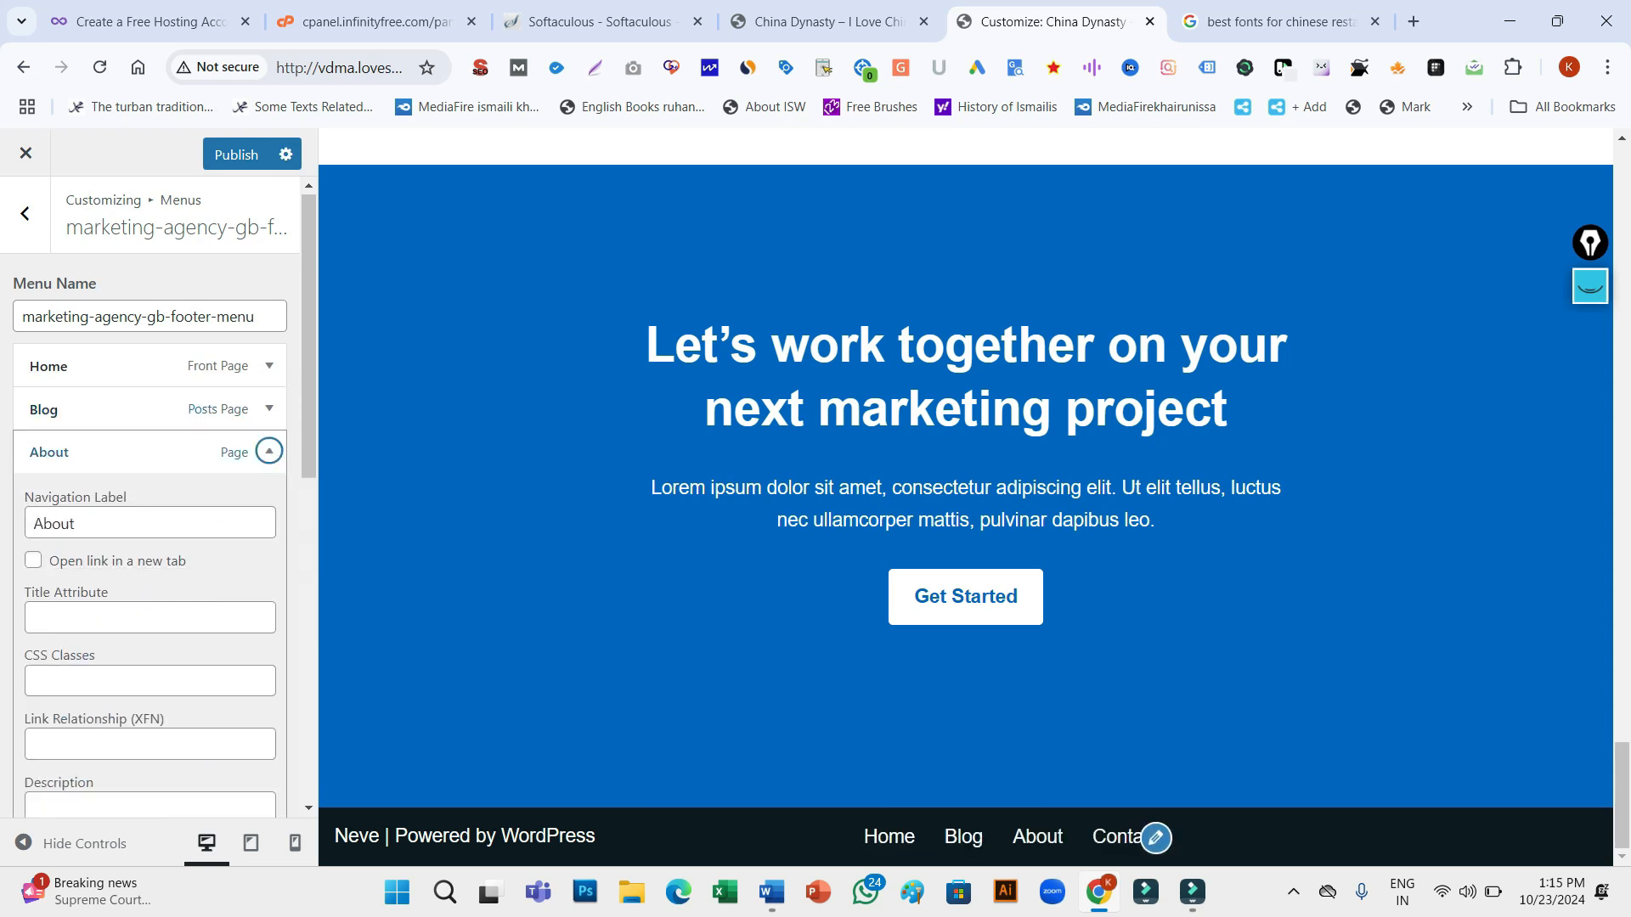
pyautogui.click(269, 451)
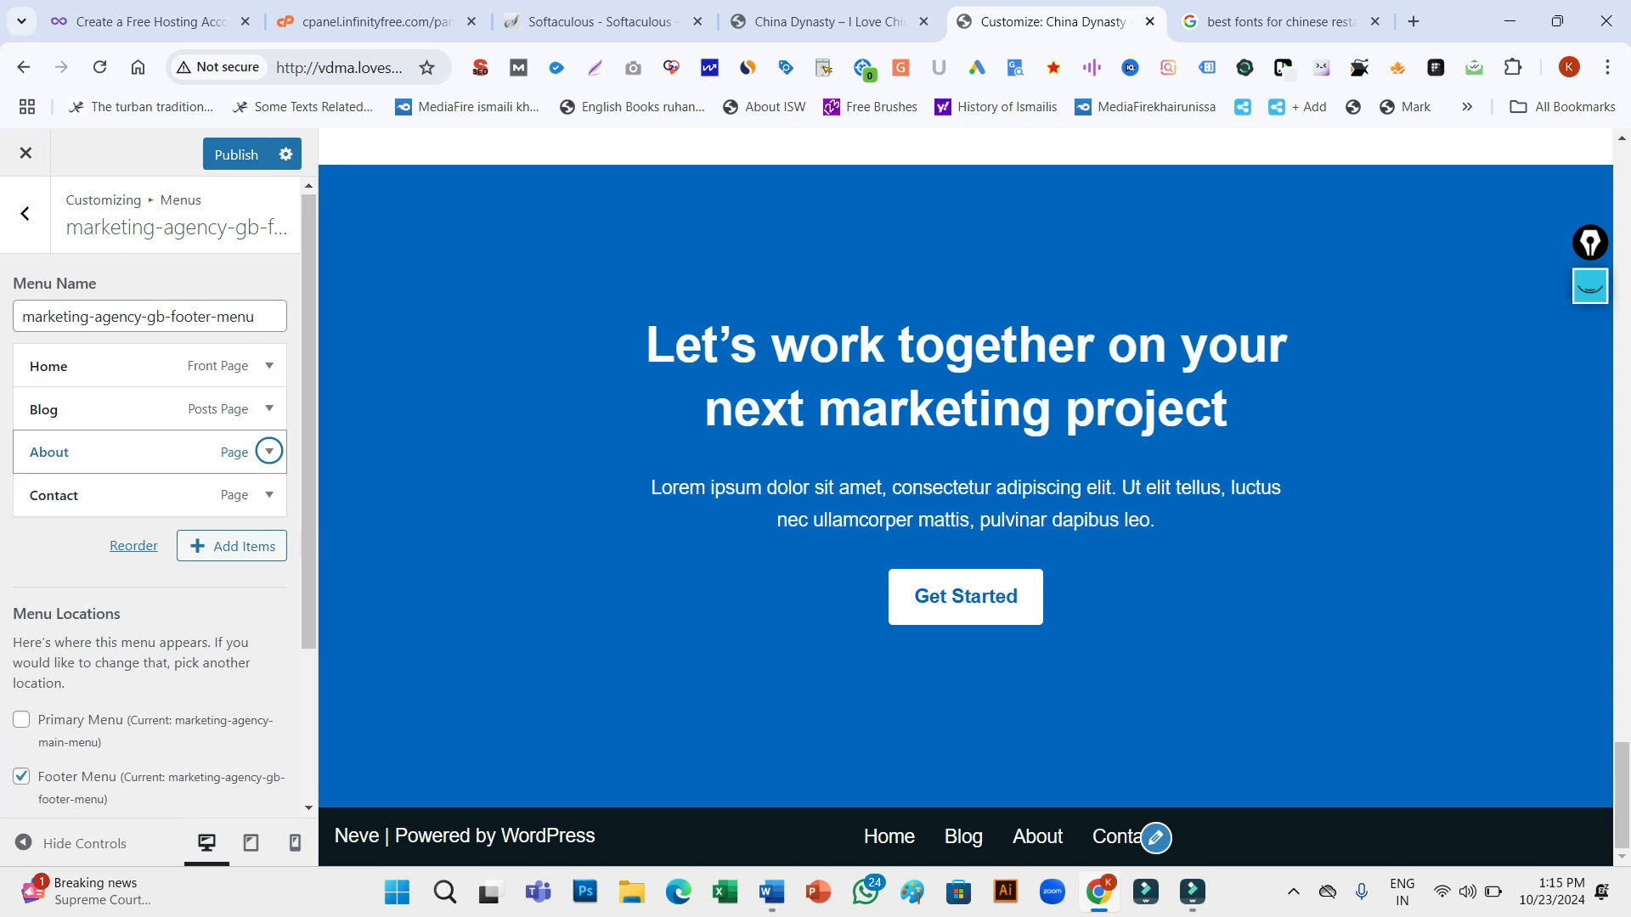
pyautogui.click(269, 452)
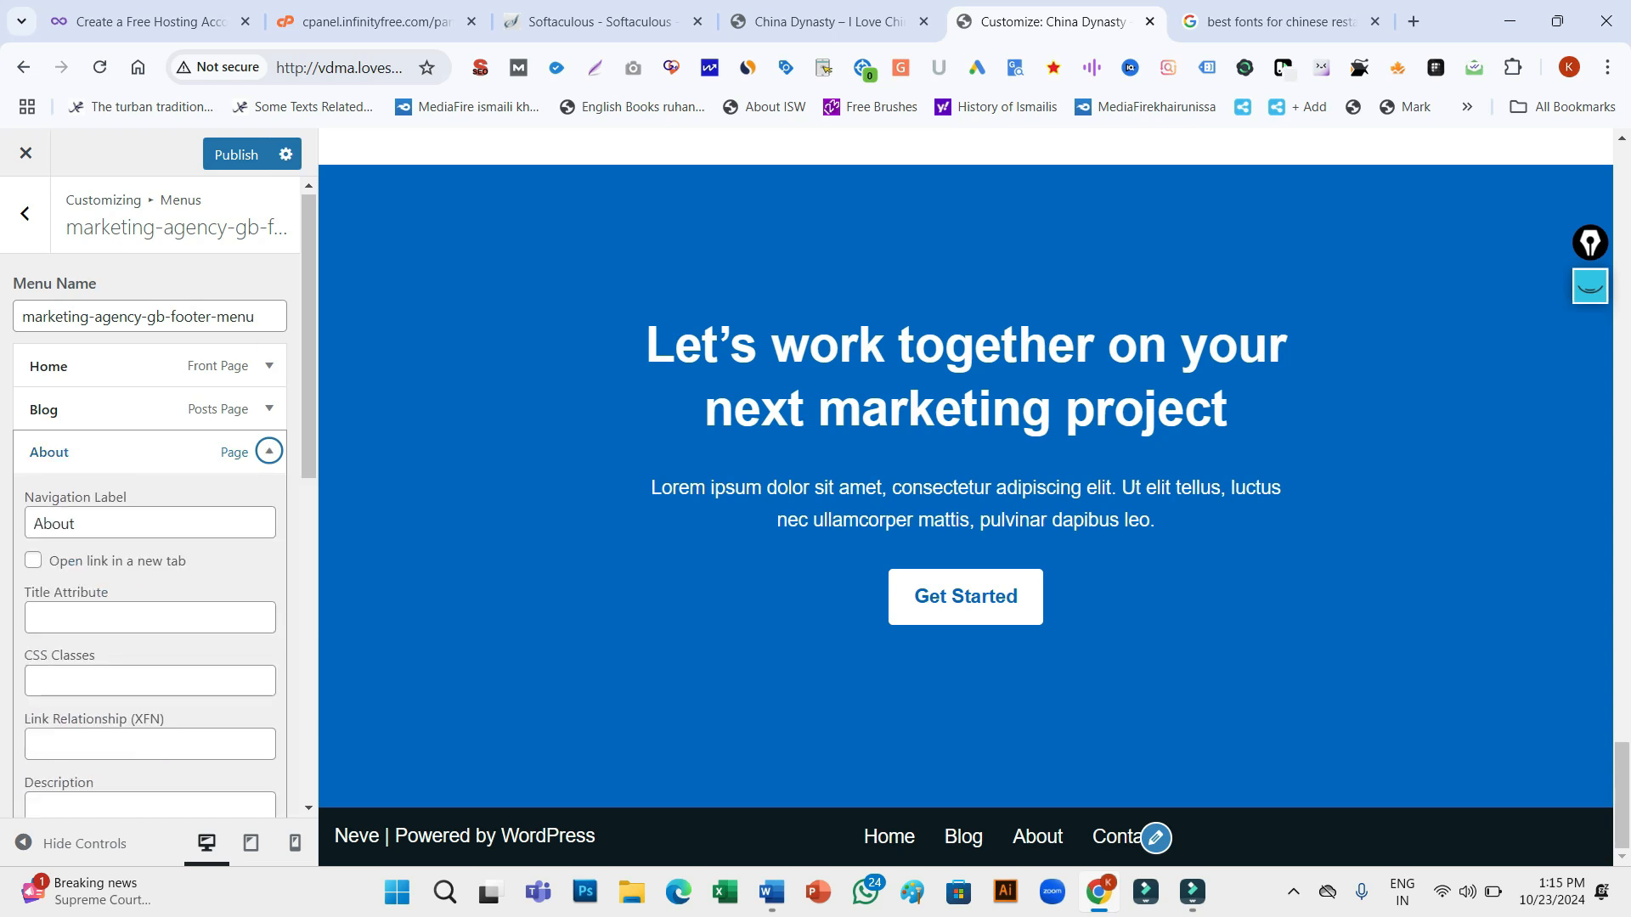
pyautogui.click(269, 452)
pyautogui.click(269, 366)
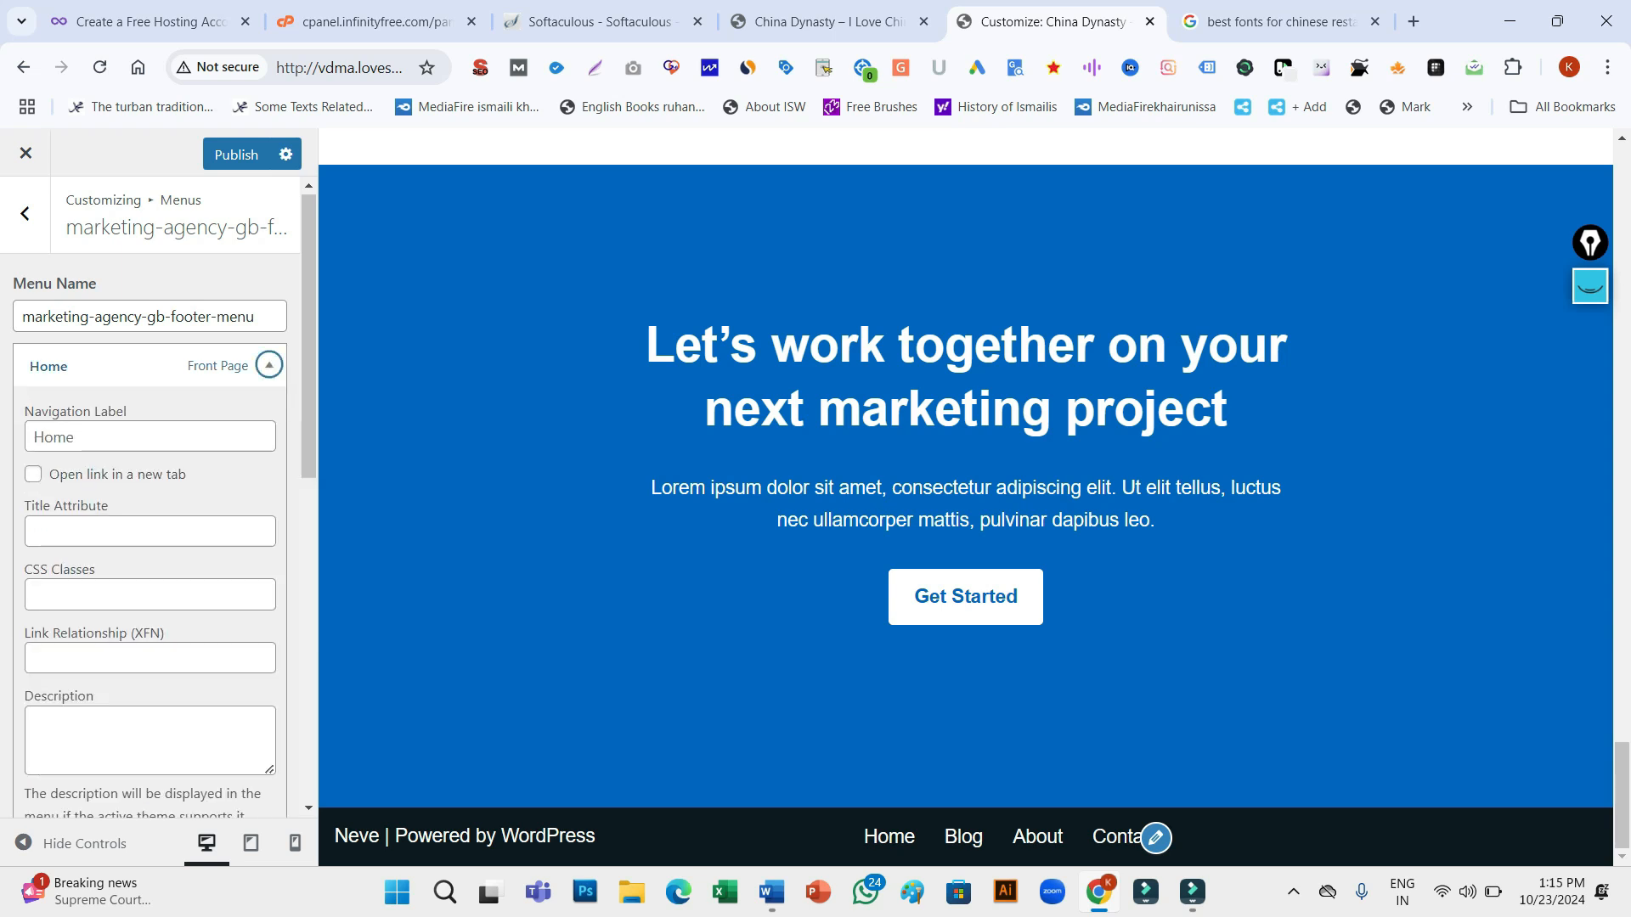
pyautogui.click(269, 366)
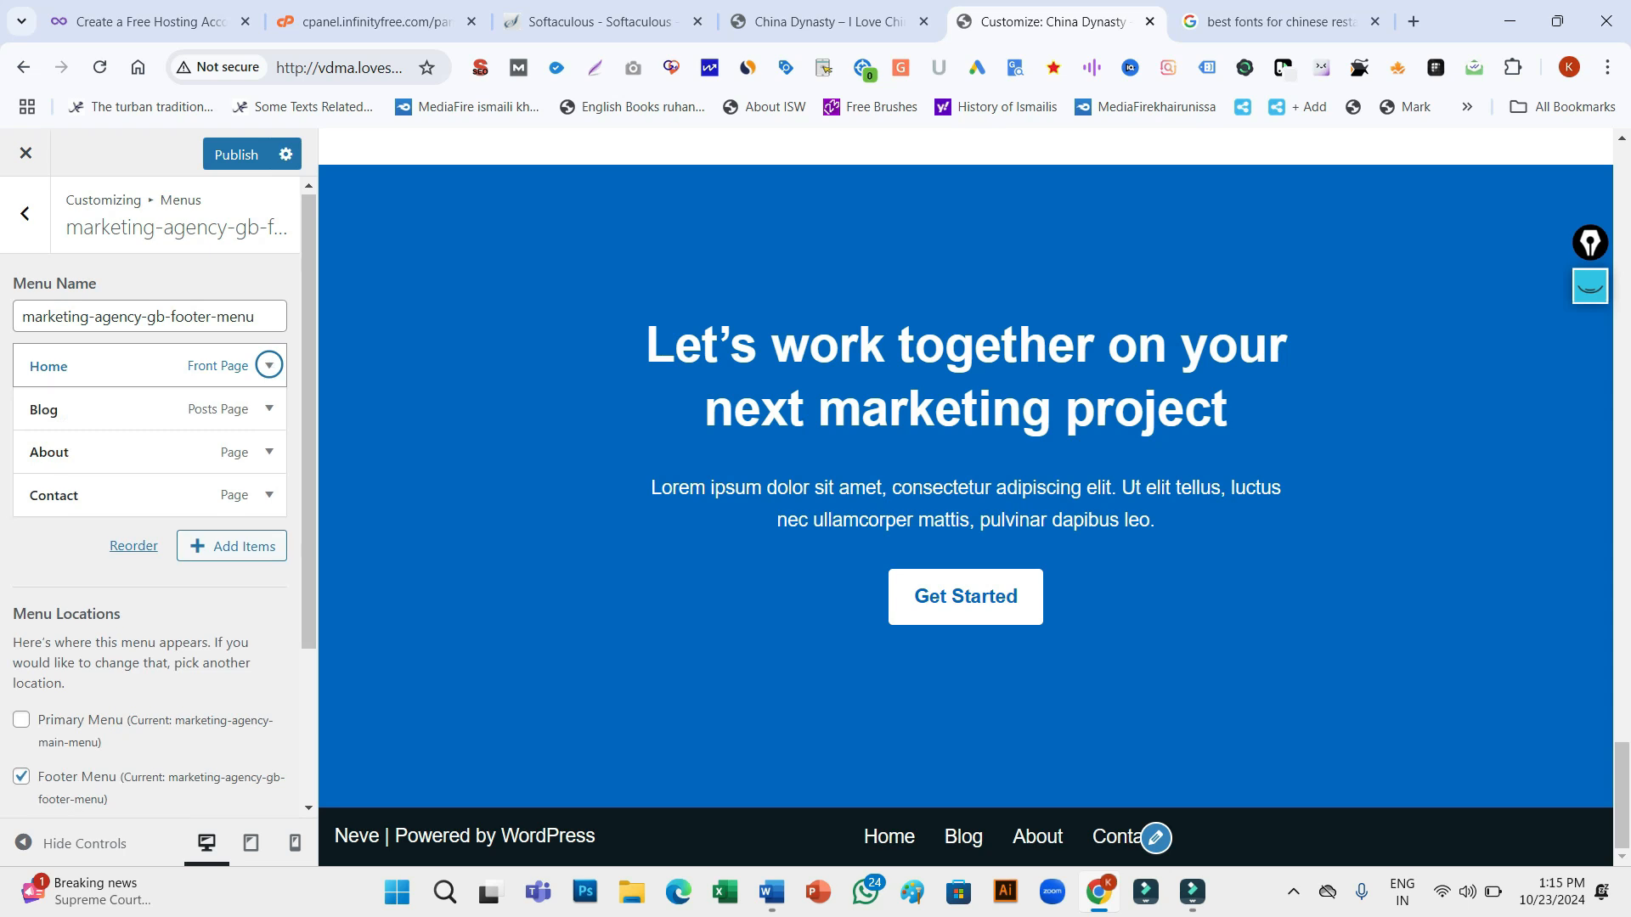
pyautogui.click(269, 366)
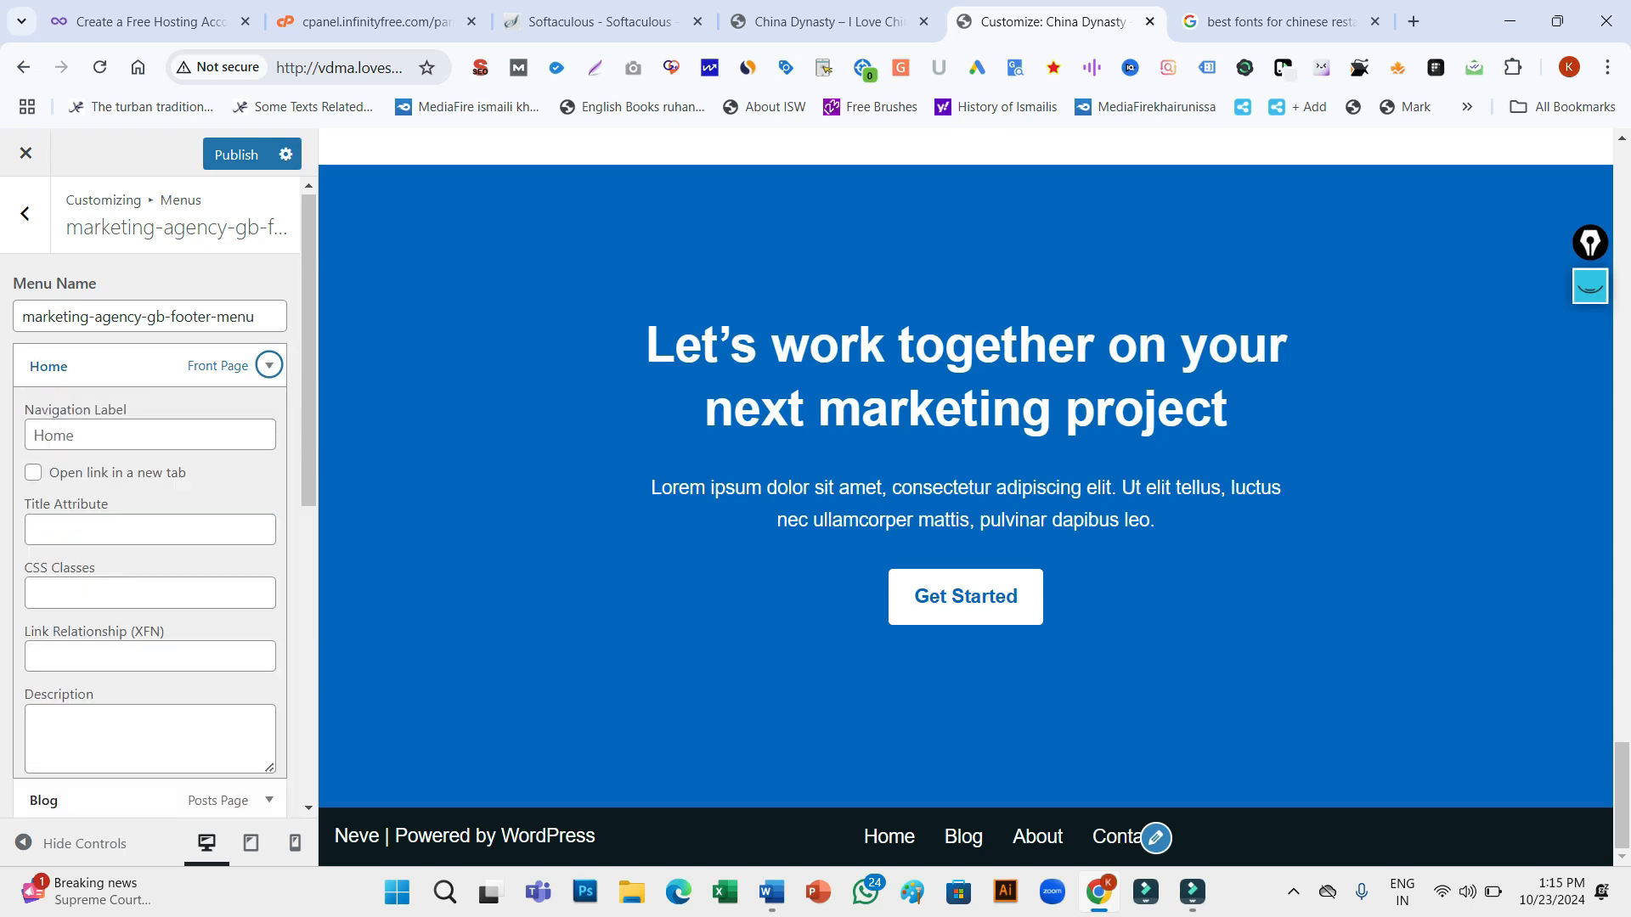
pyautogui.click(35, 436)
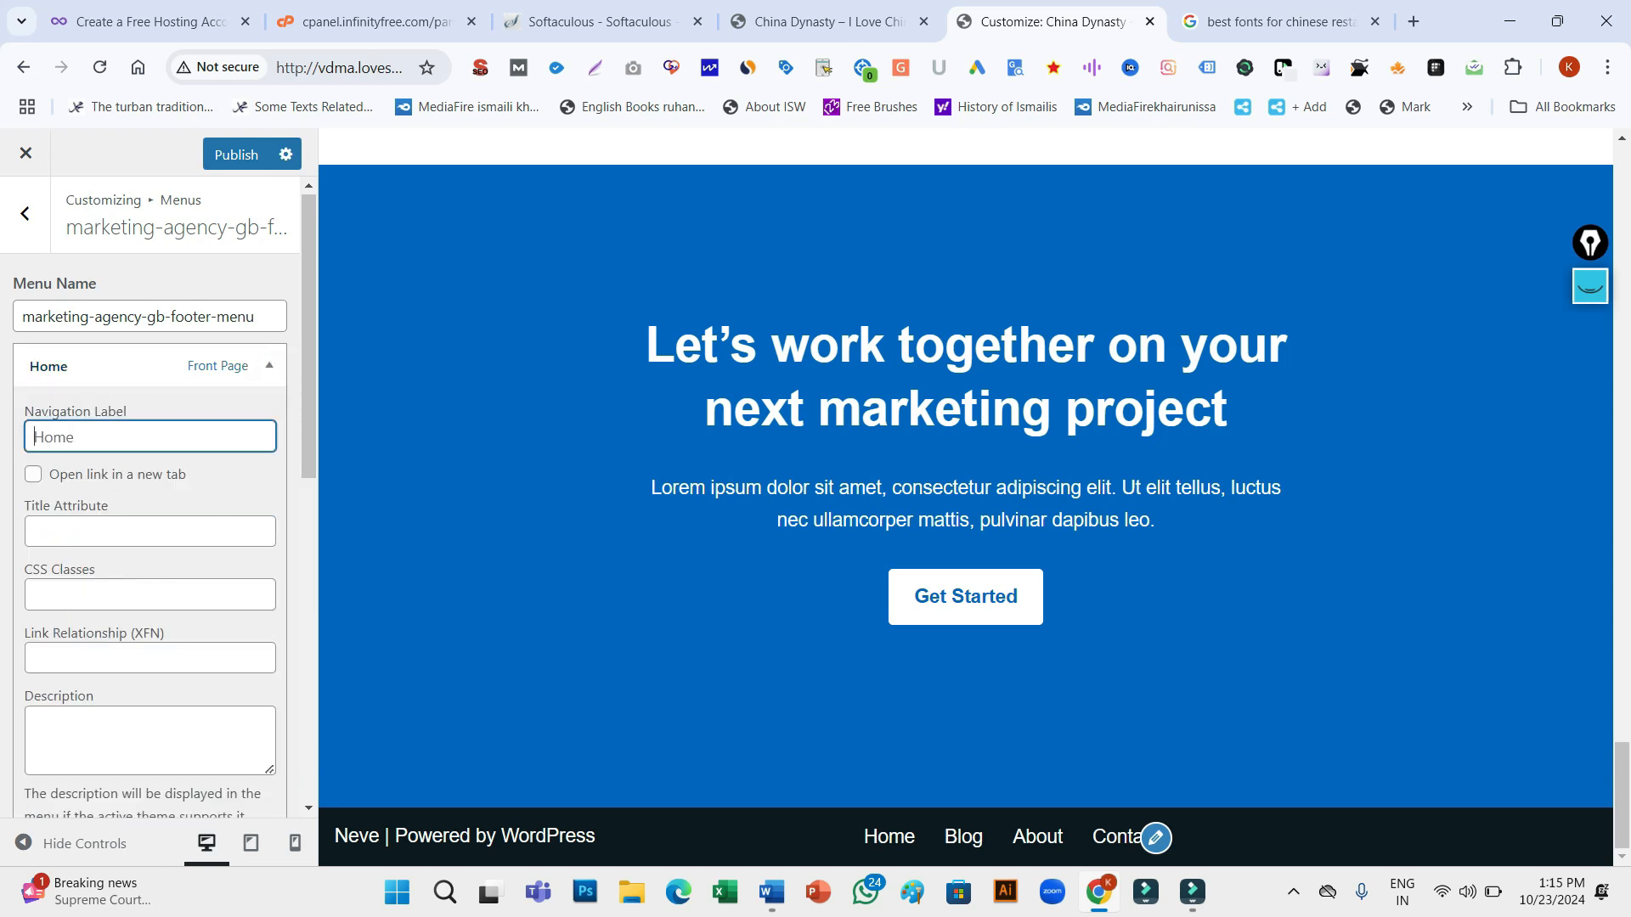
pyautogui.click(269, 366)
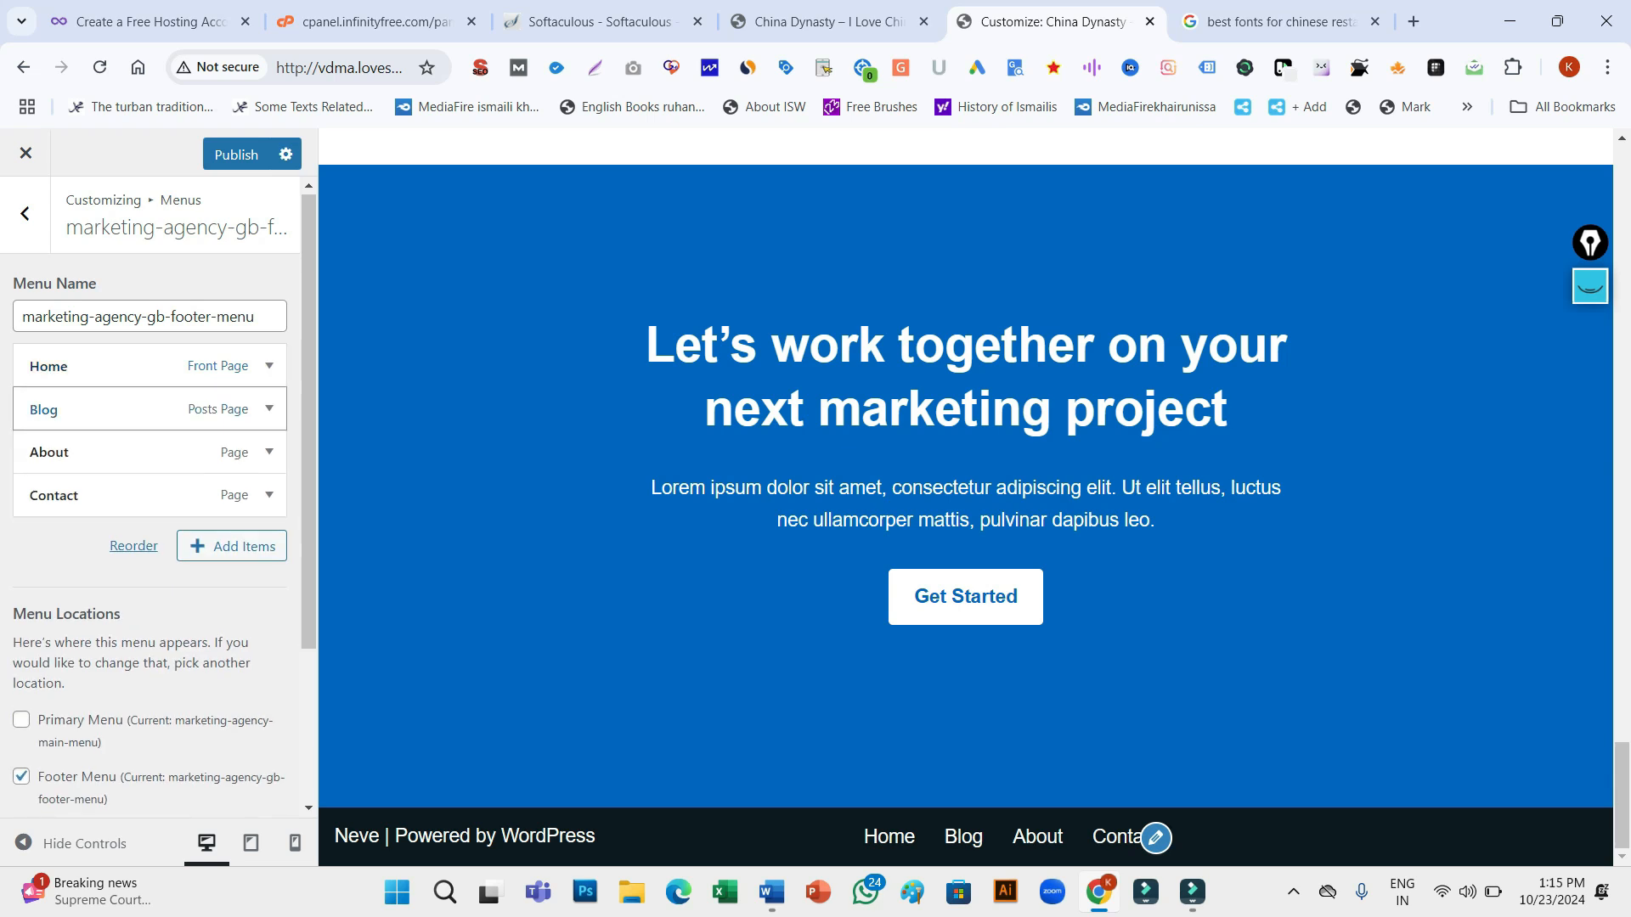
# Change the About item's navigation label in the footer menu to Menu
pyautogui.click(269, 452)
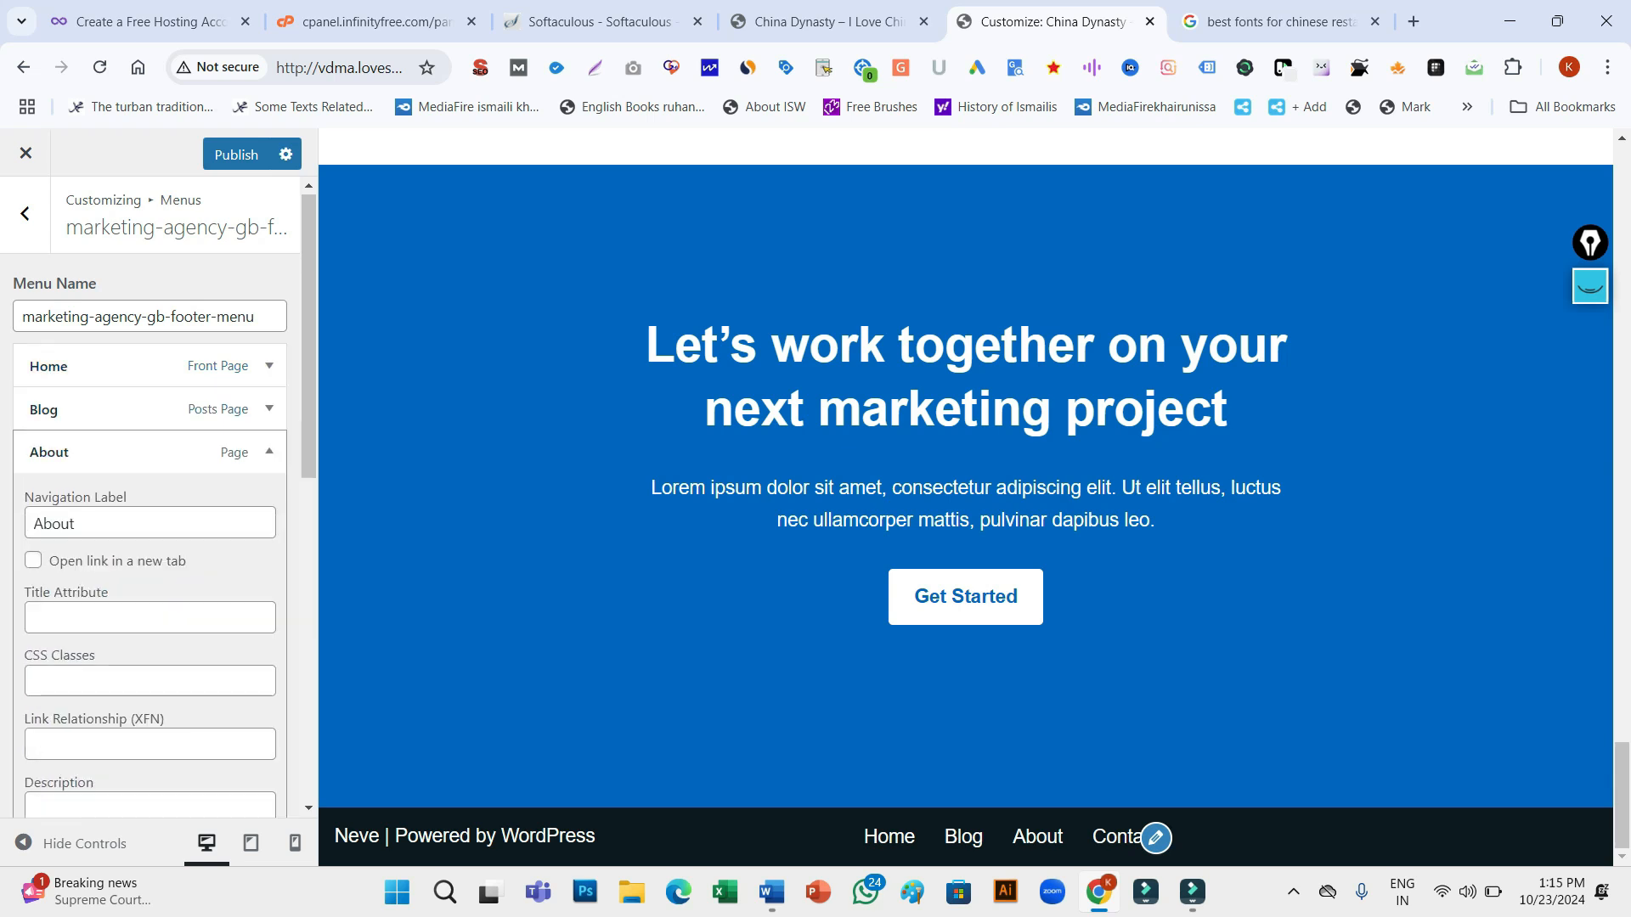
pyautogui.click(127, 523)
pyautogui.press('BackSpace')
pyautogui.press('BackSpace')
pyautogui.press('BackSpace')
pyautogui.press('BackSpace')
pyautogui.press('BackSpace')
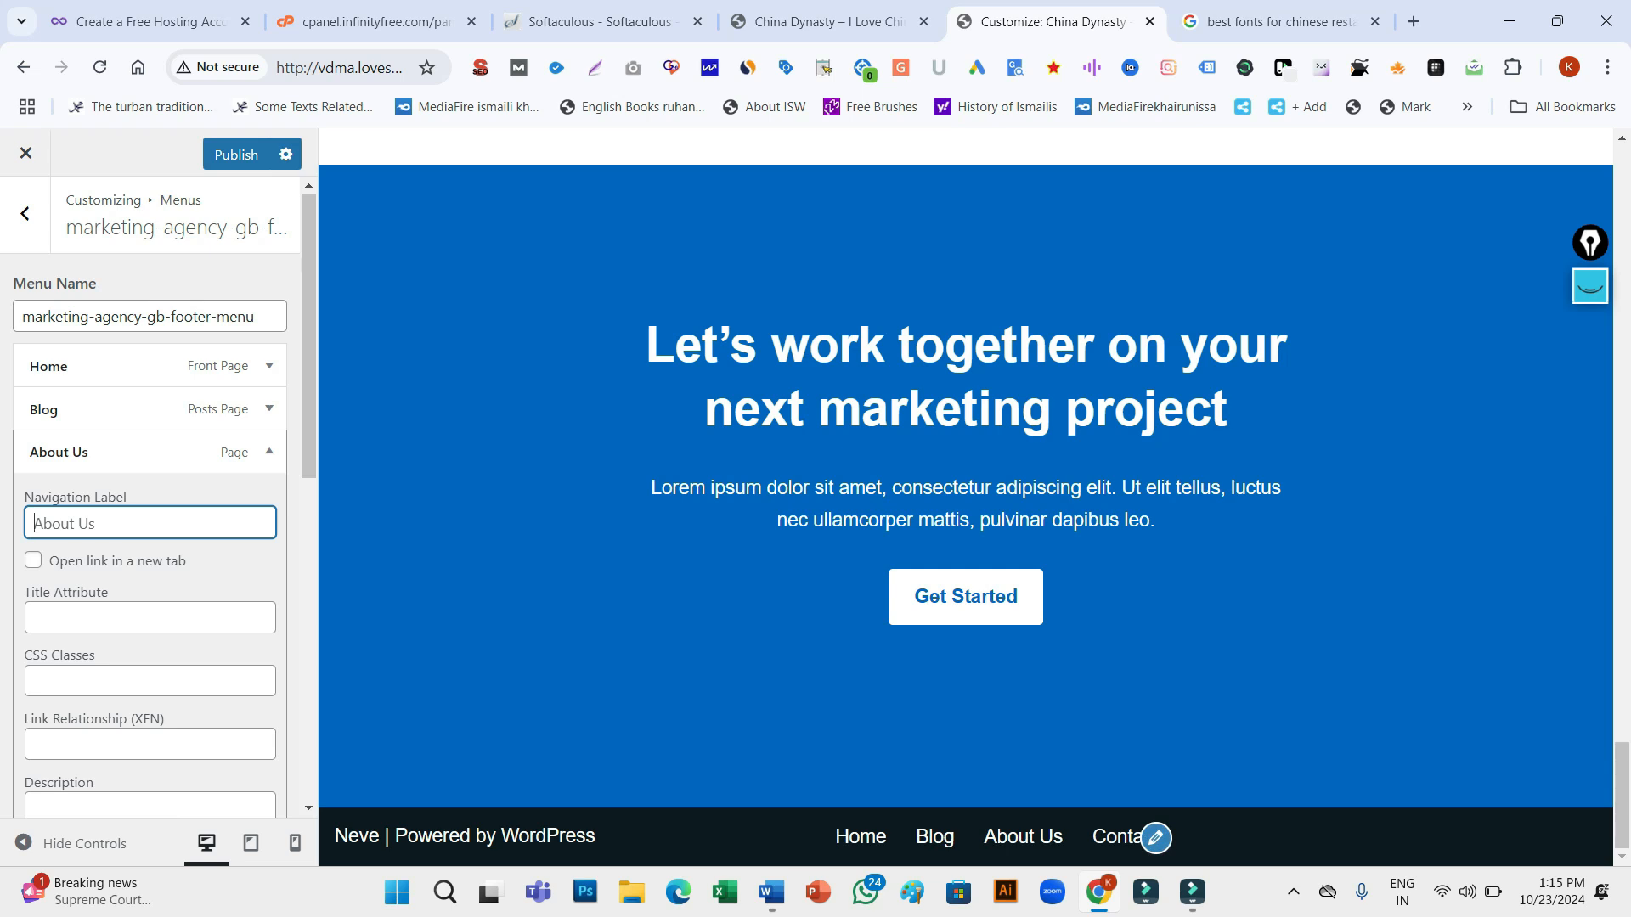
pyautogui.write('Men')
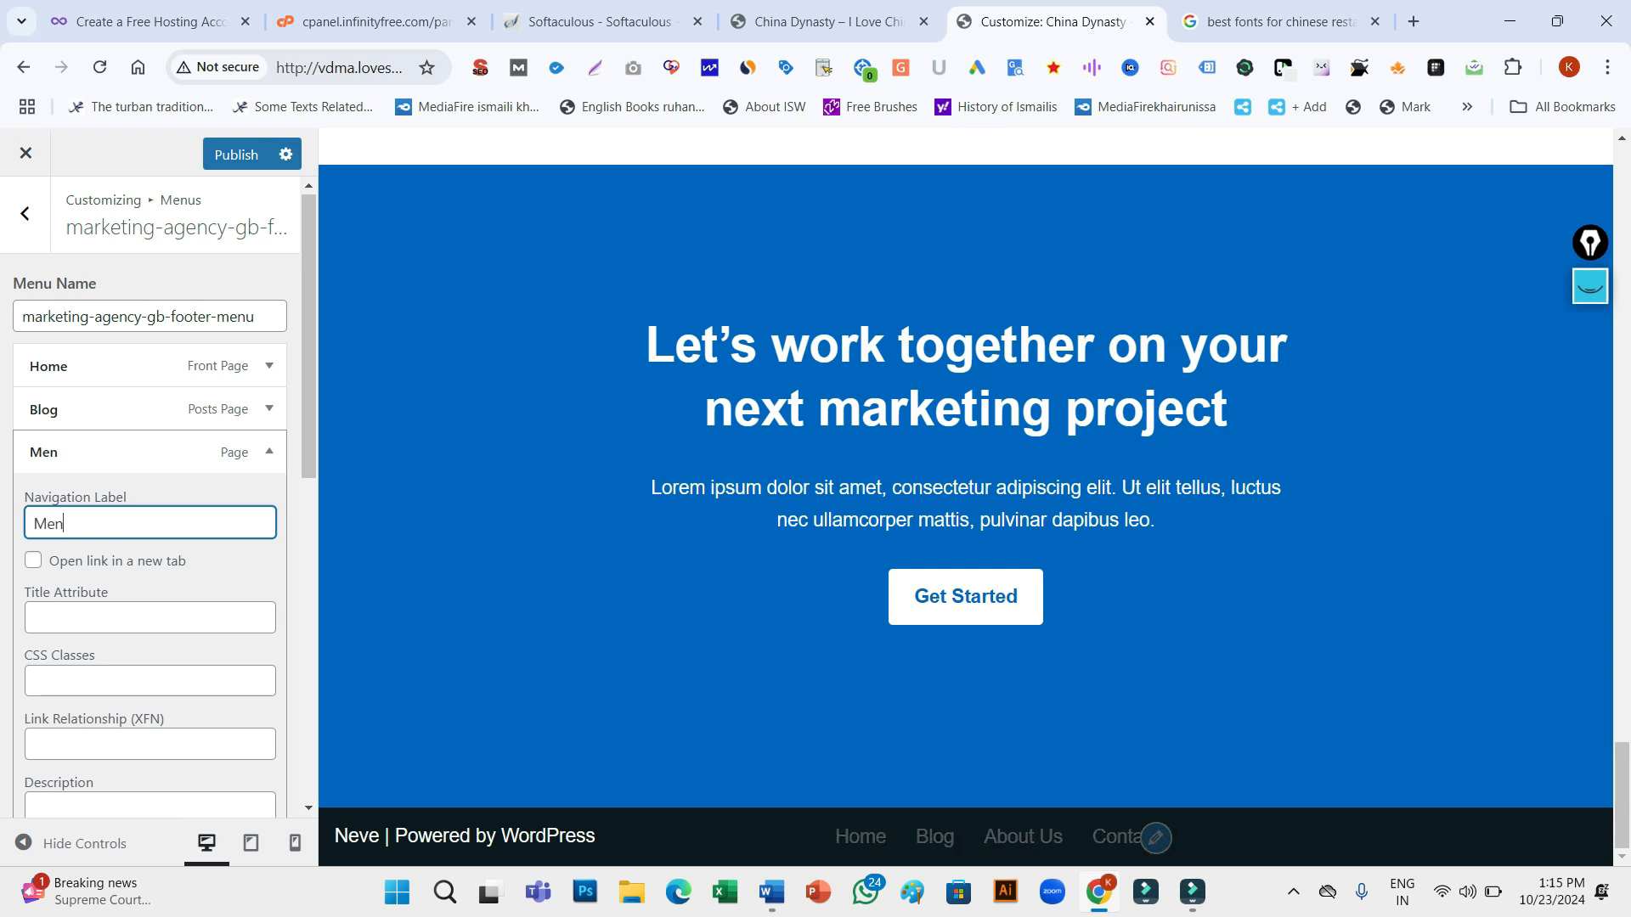
pyautogui.write('u')
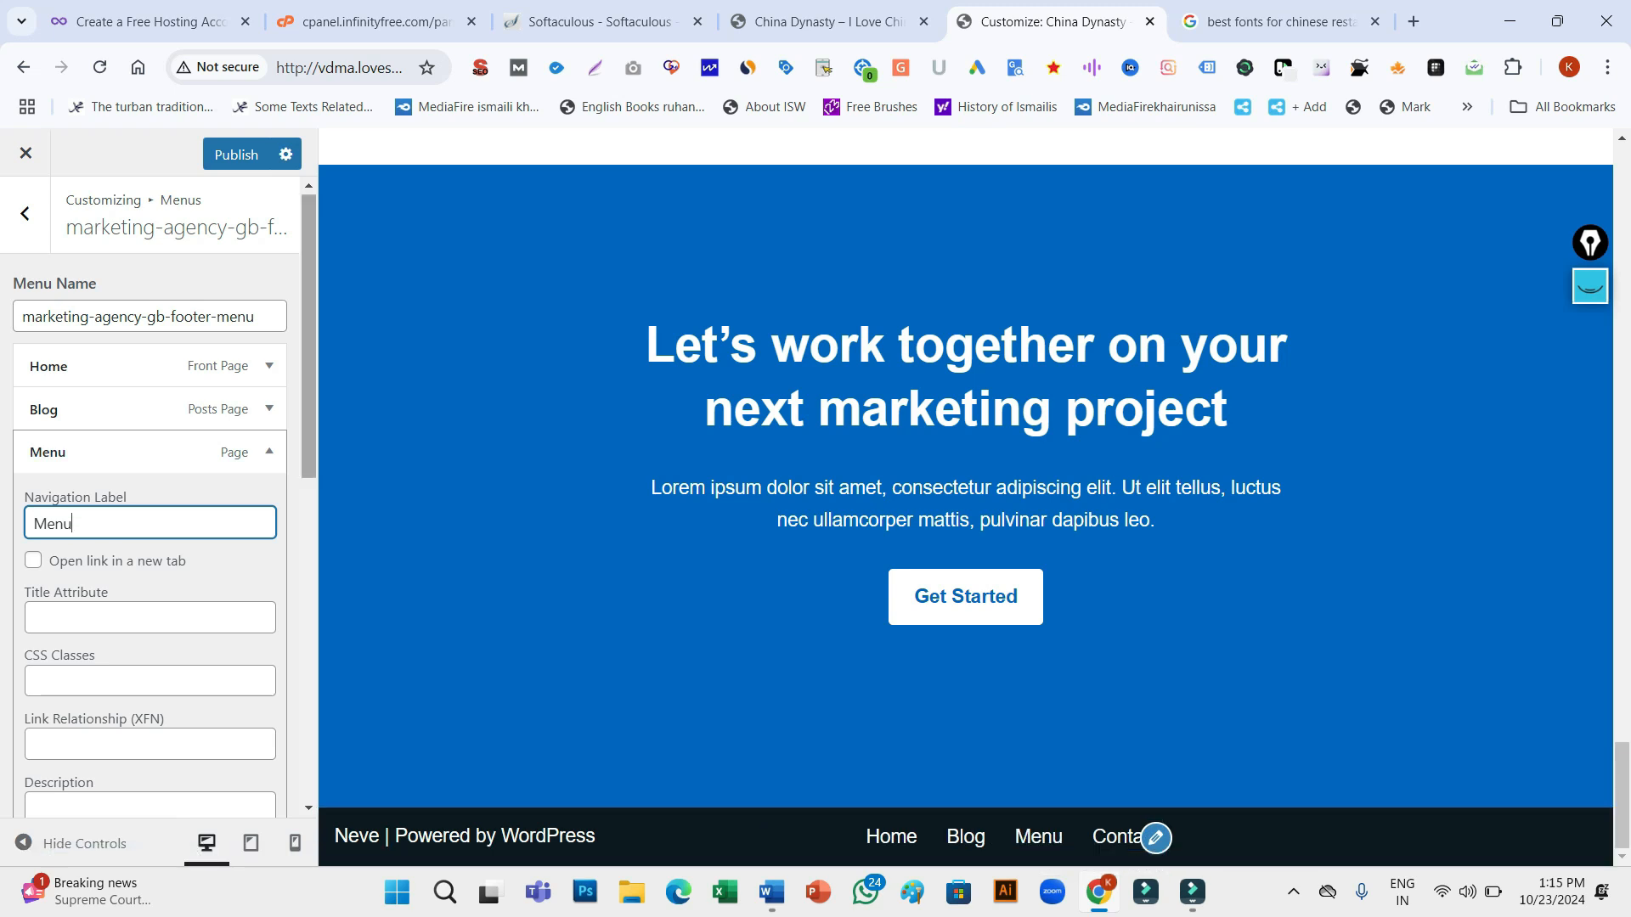
# Look through the footer menu's options and the pages available to add, and publish the menu changes
pyautogui.scroll(-2, 153, 510)
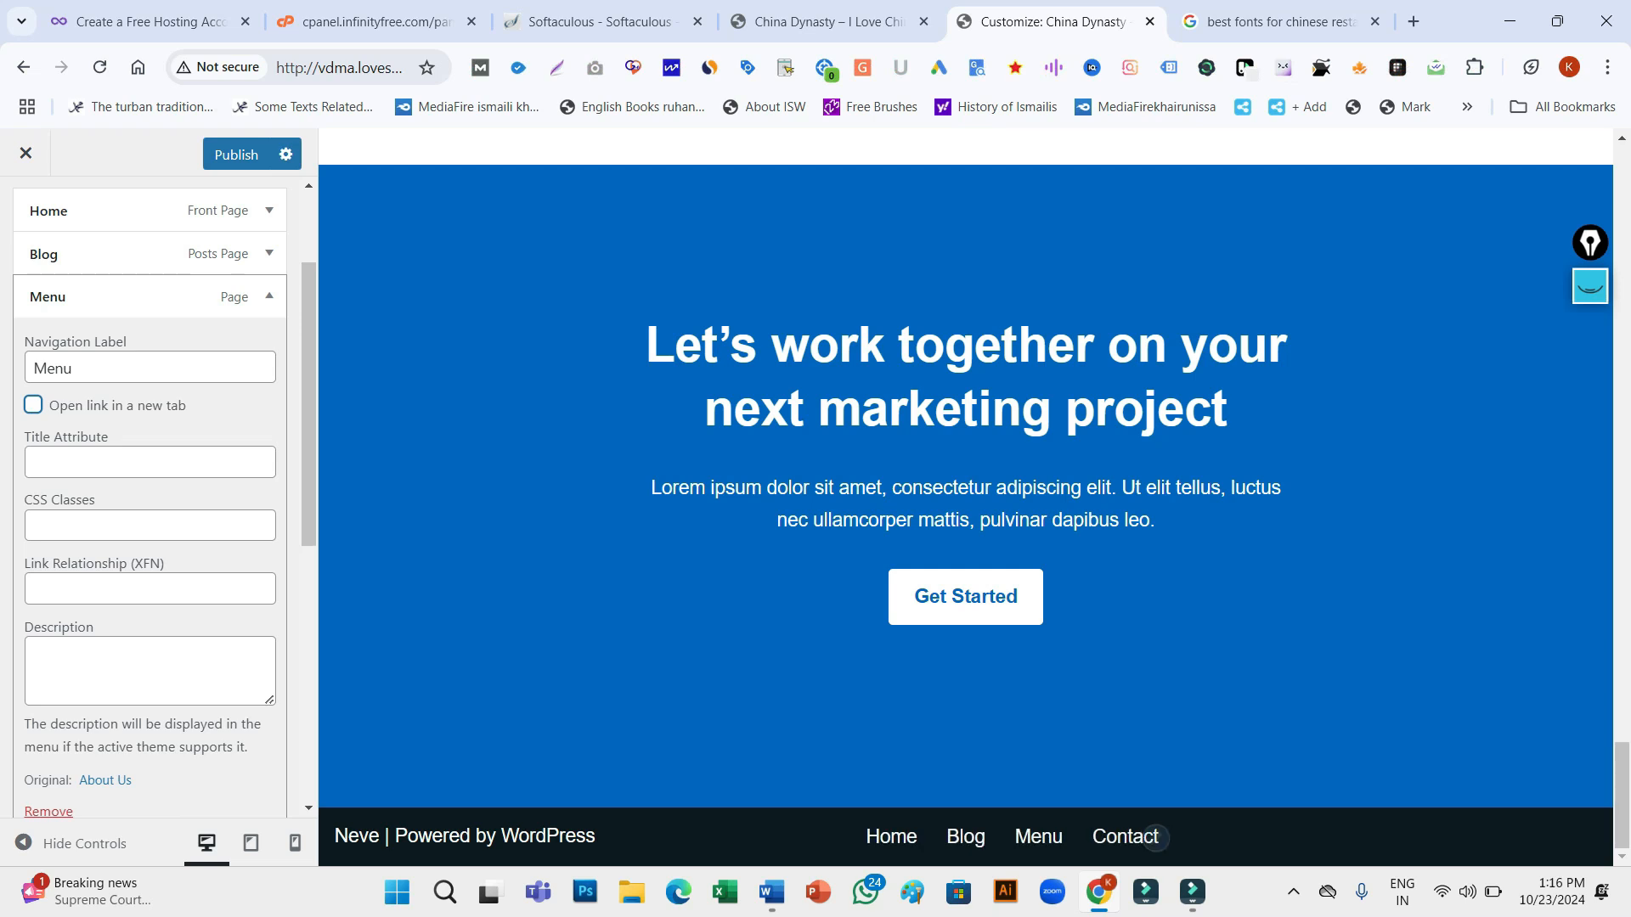
pyautogui.scroll(-3, 149, 497)
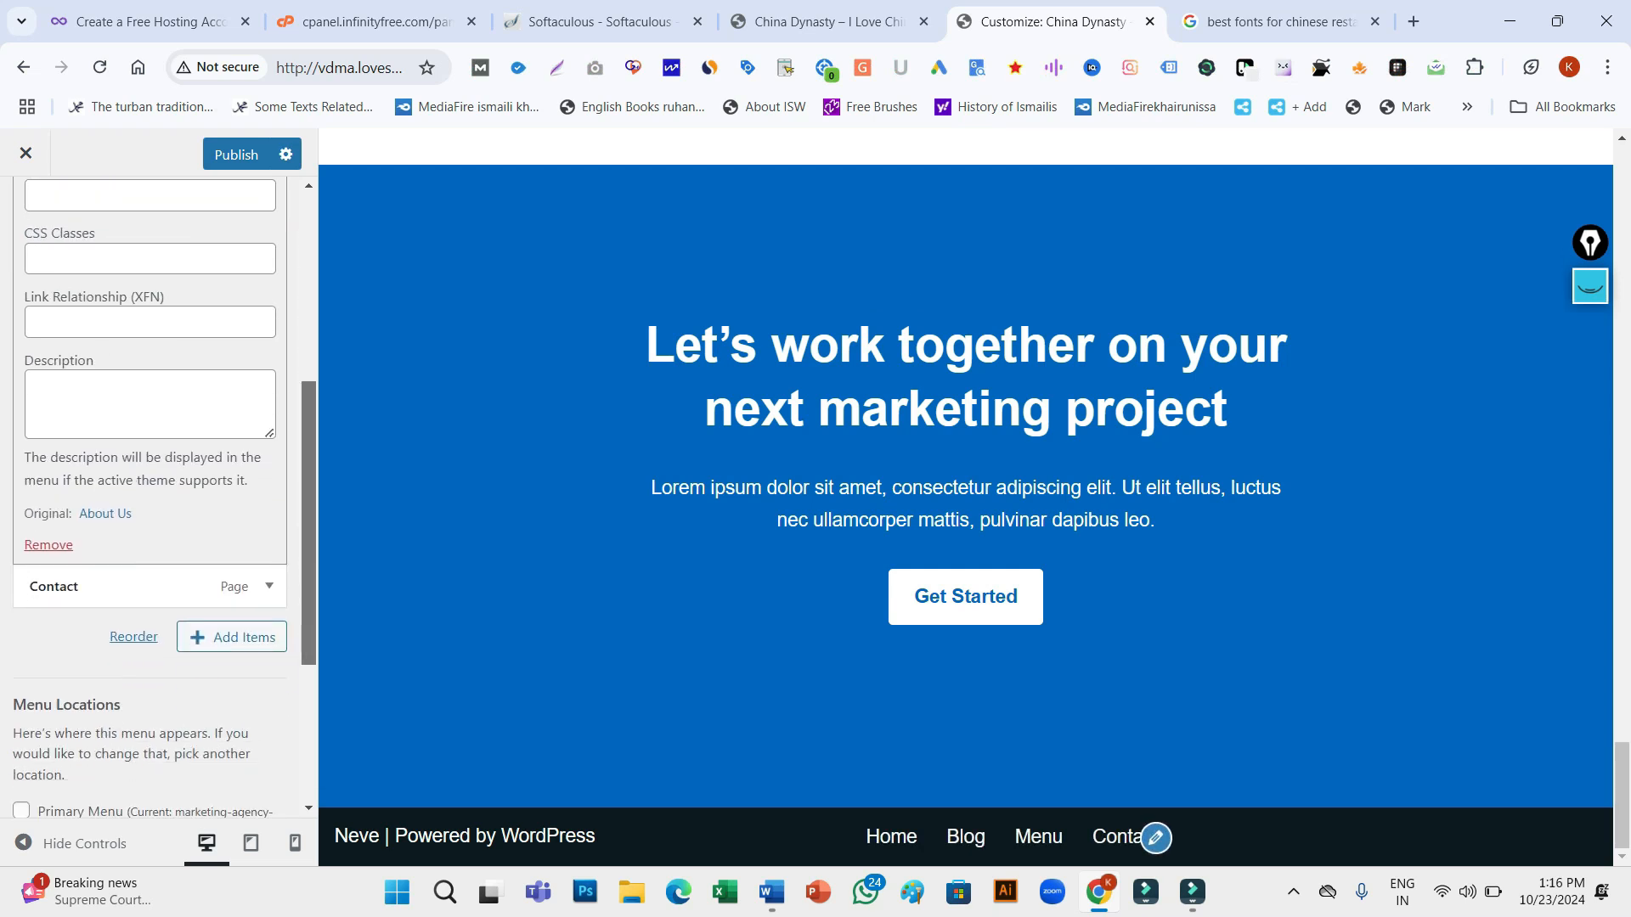
pyautogui.scroll(-2, 149, 497)
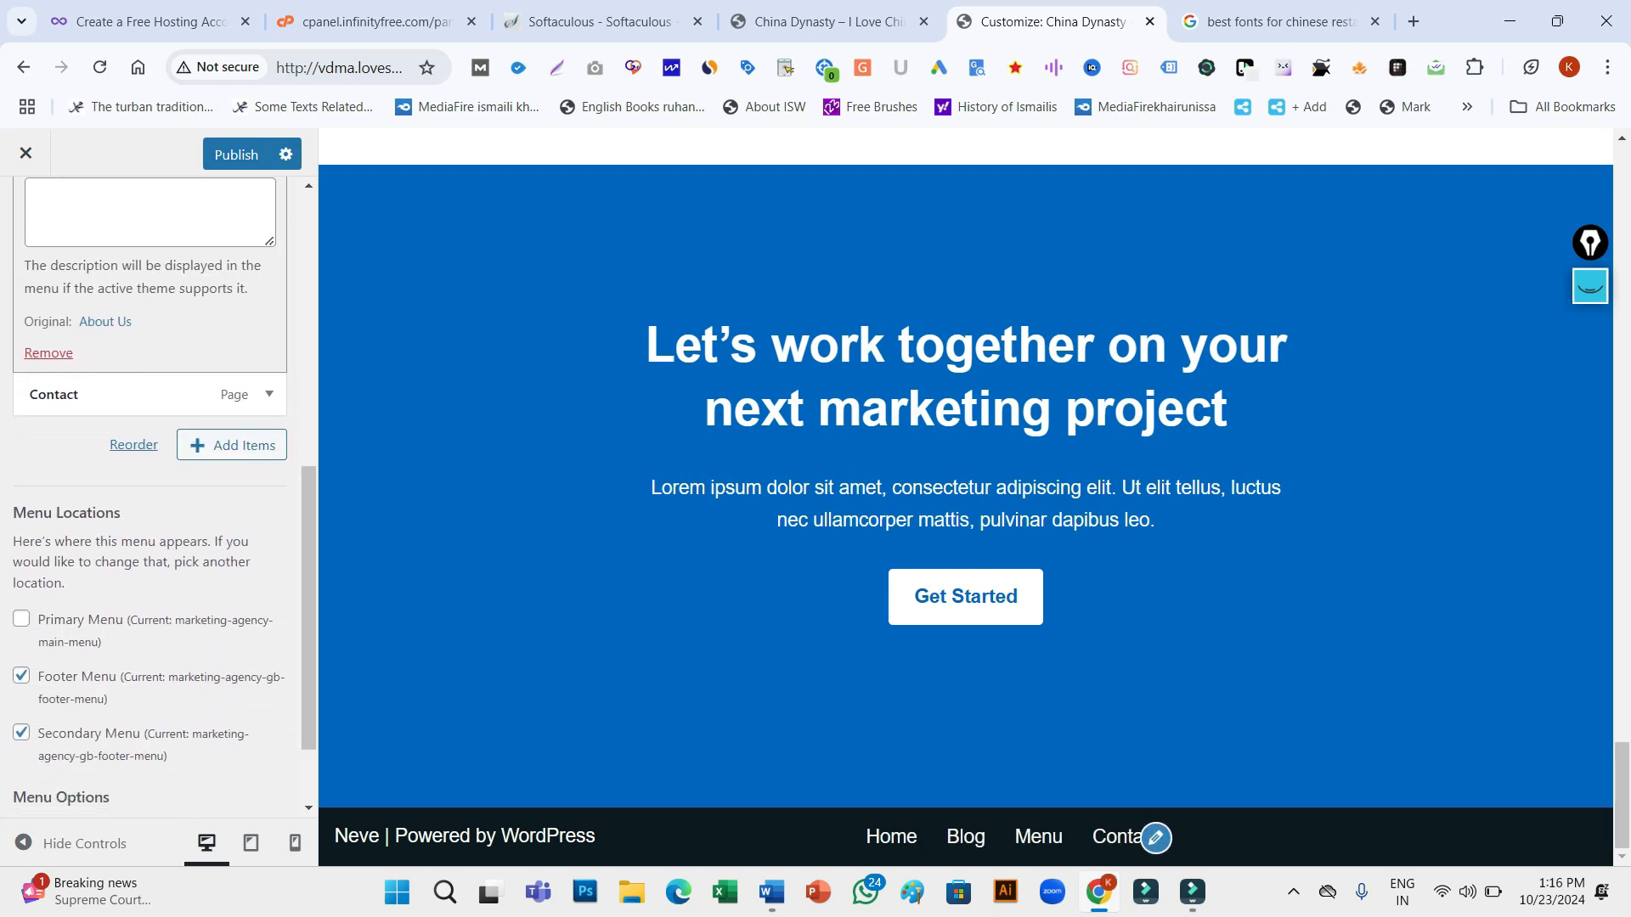
pyautogui.click(232, 445)
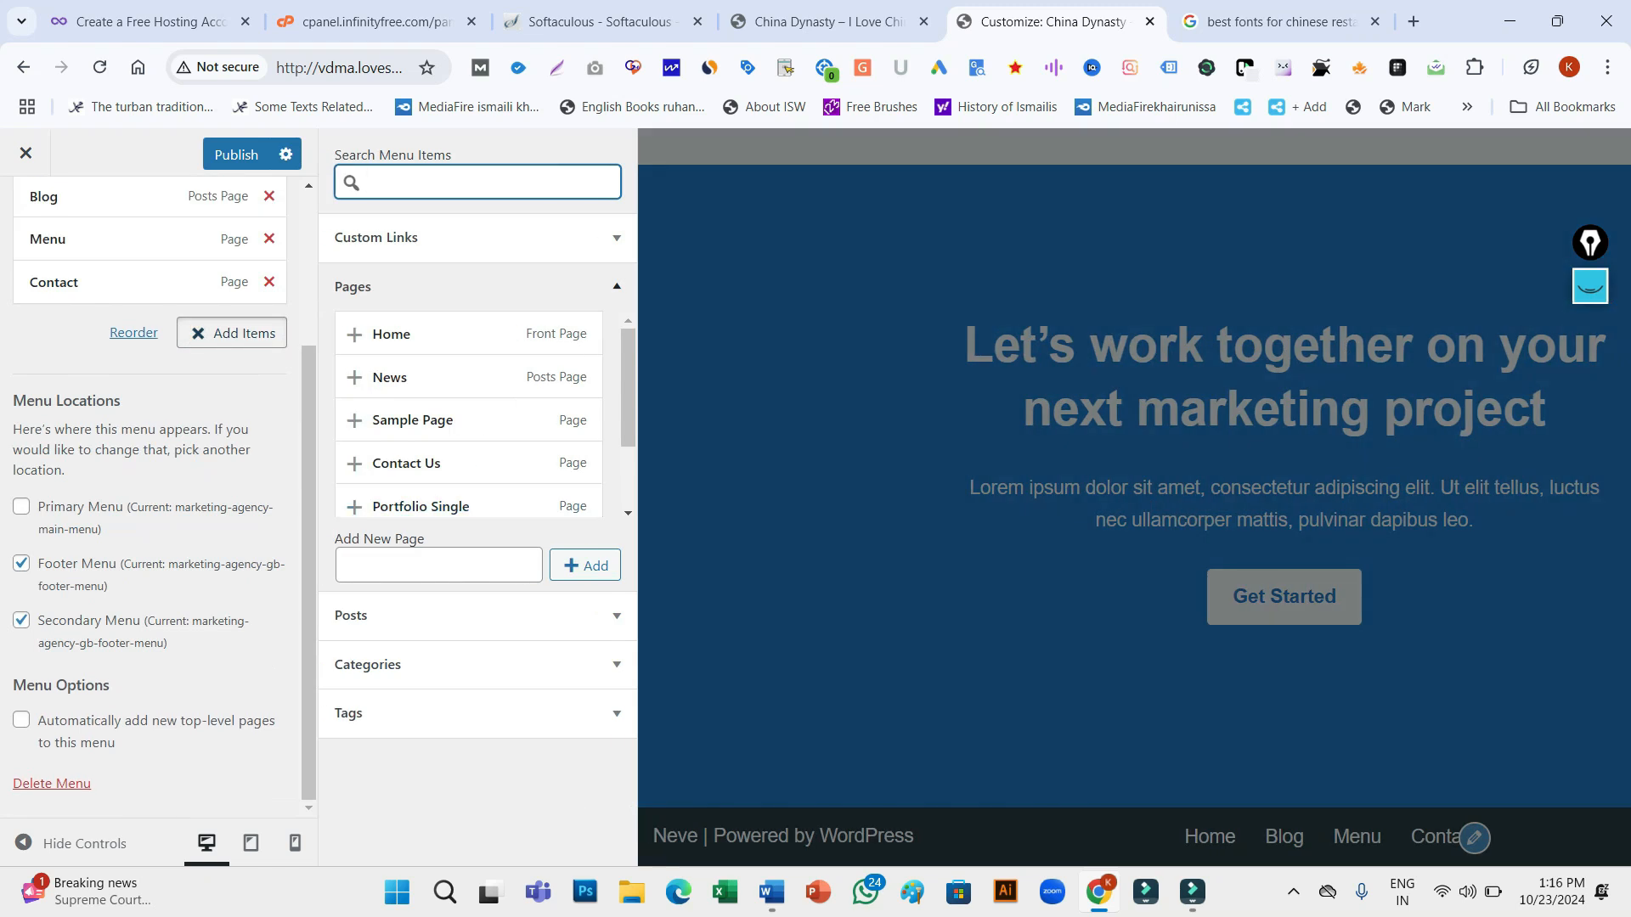
pyautogui.press('Escape')
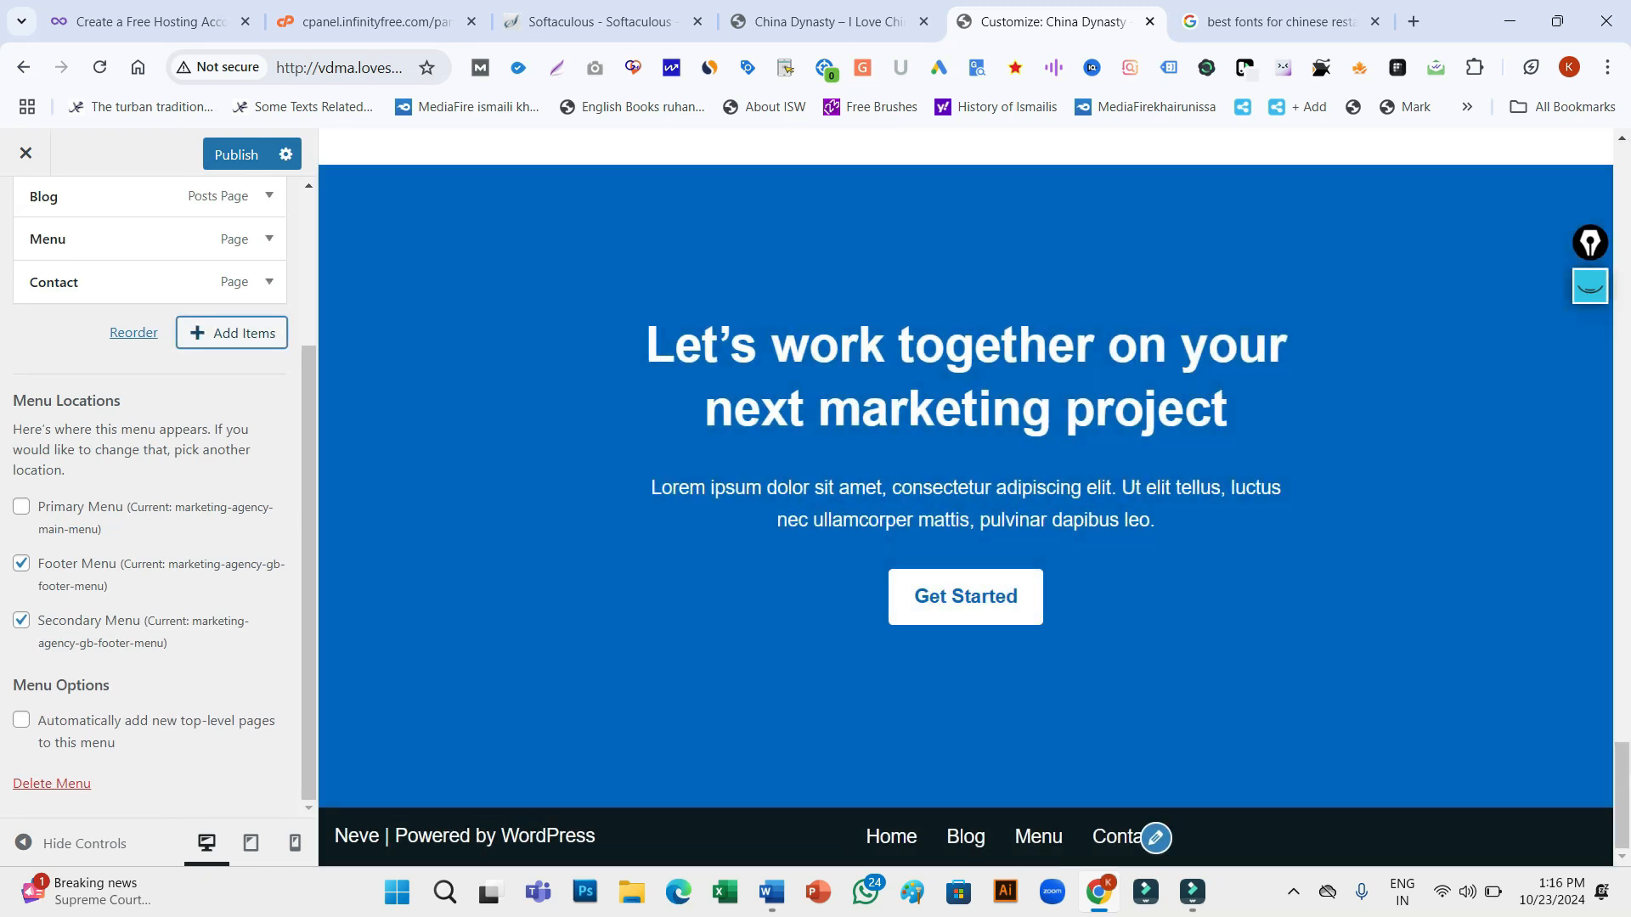
pyautogui.moveTo(309, 509); pyautogui.dragTo(309, 357)
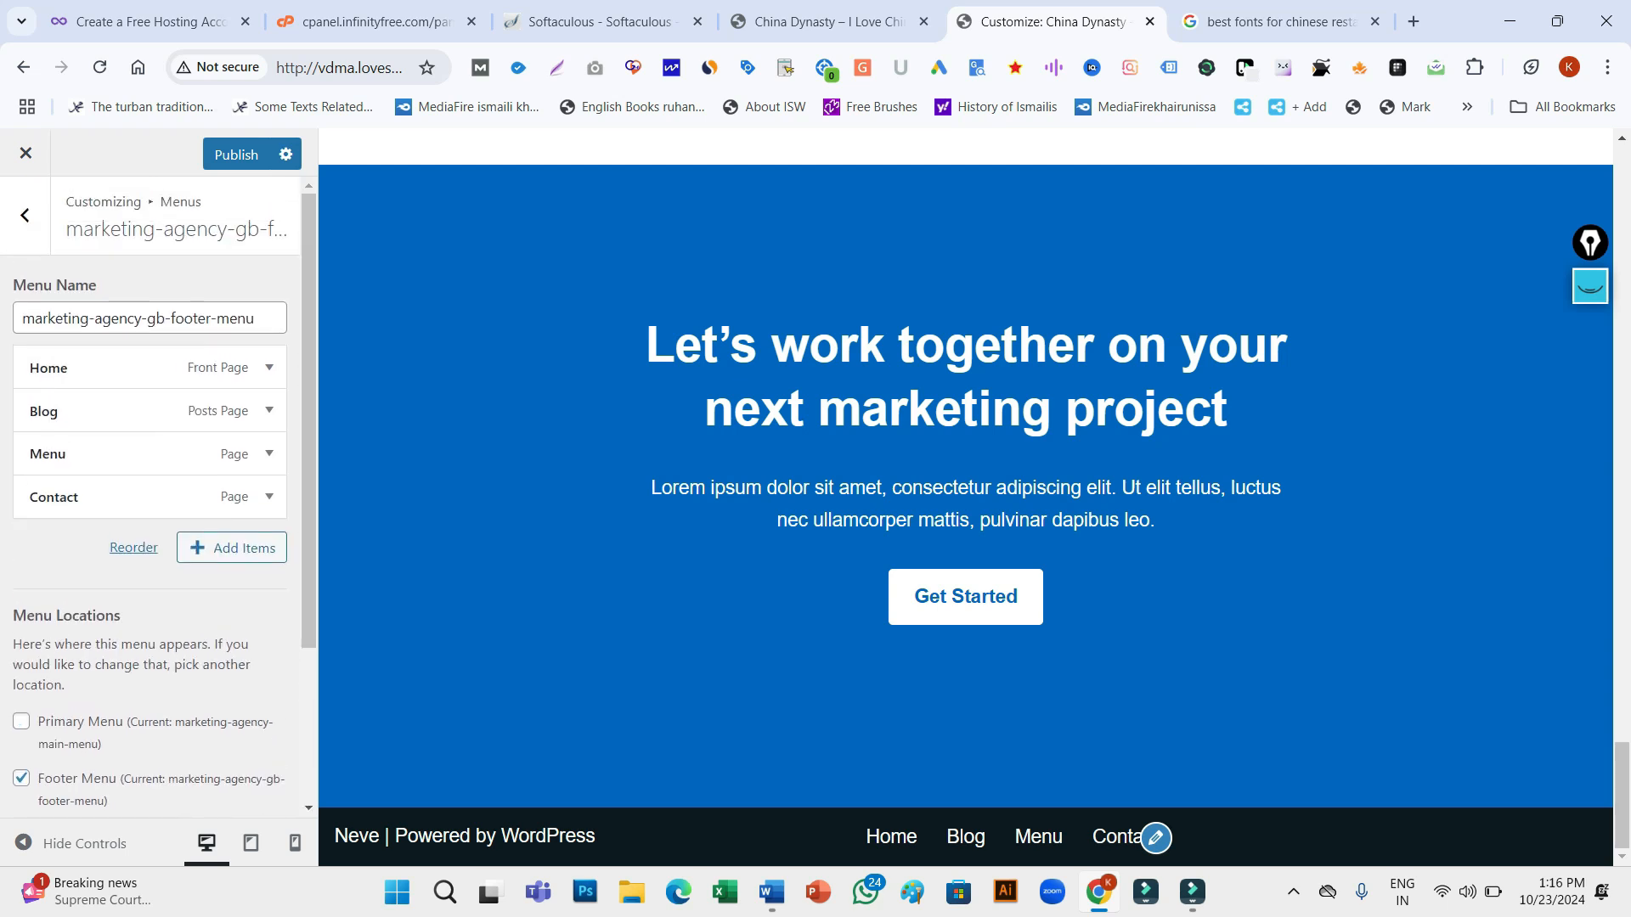
pyautogui.click(236, 155)
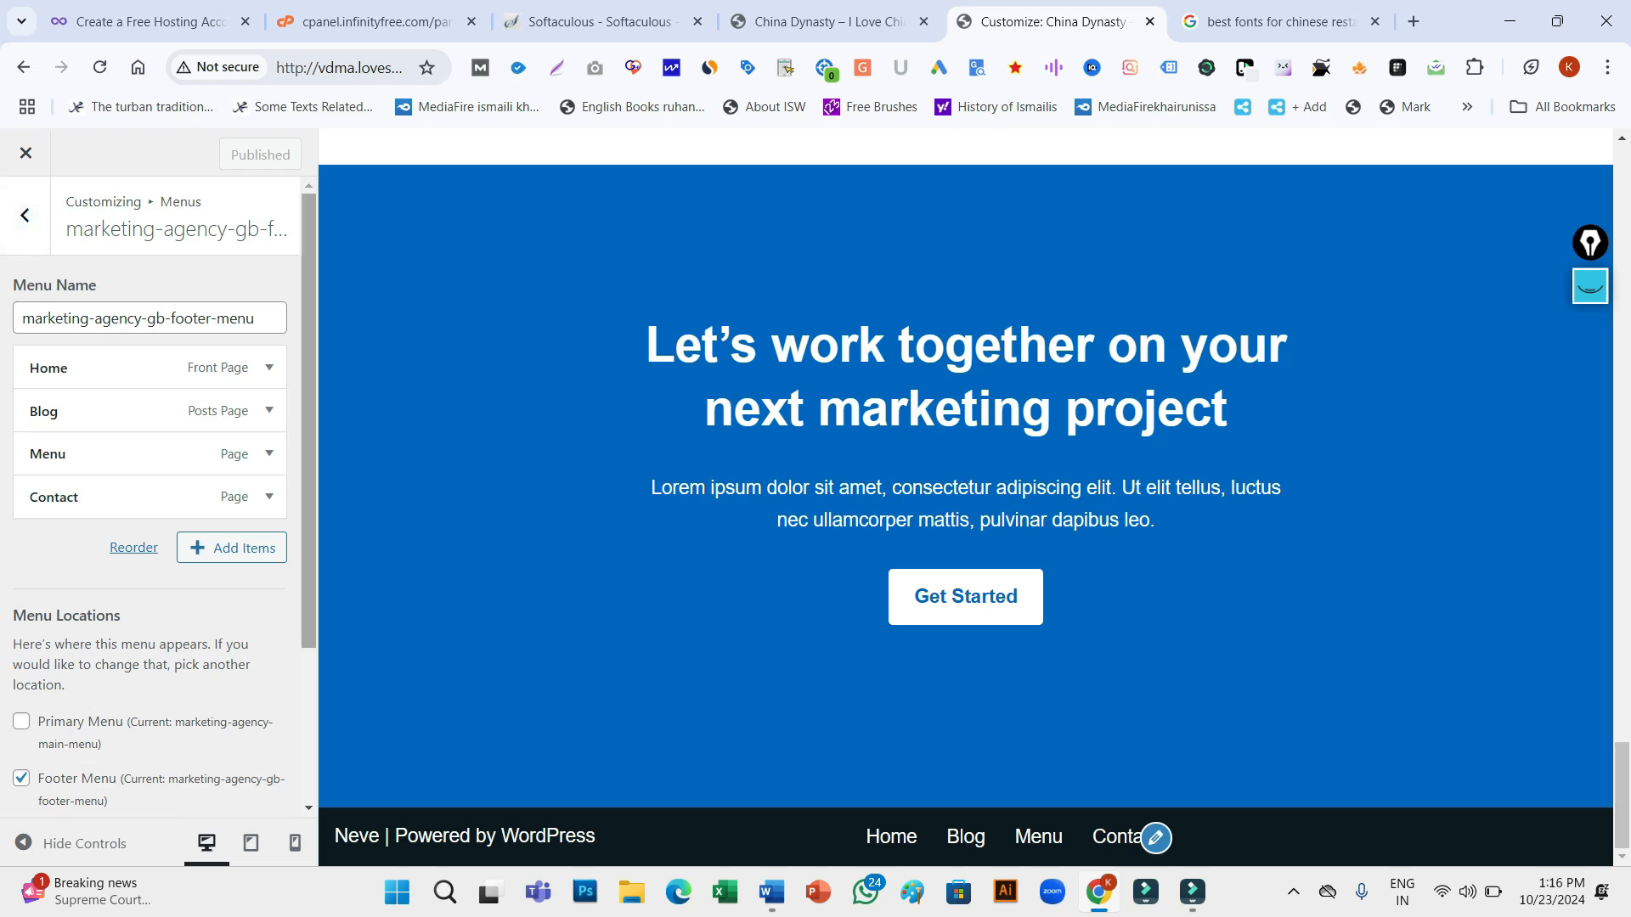
# Switch to the China Dynasty live site tab and open its WordPress dashboard
pyautogui.click(1274, 21)
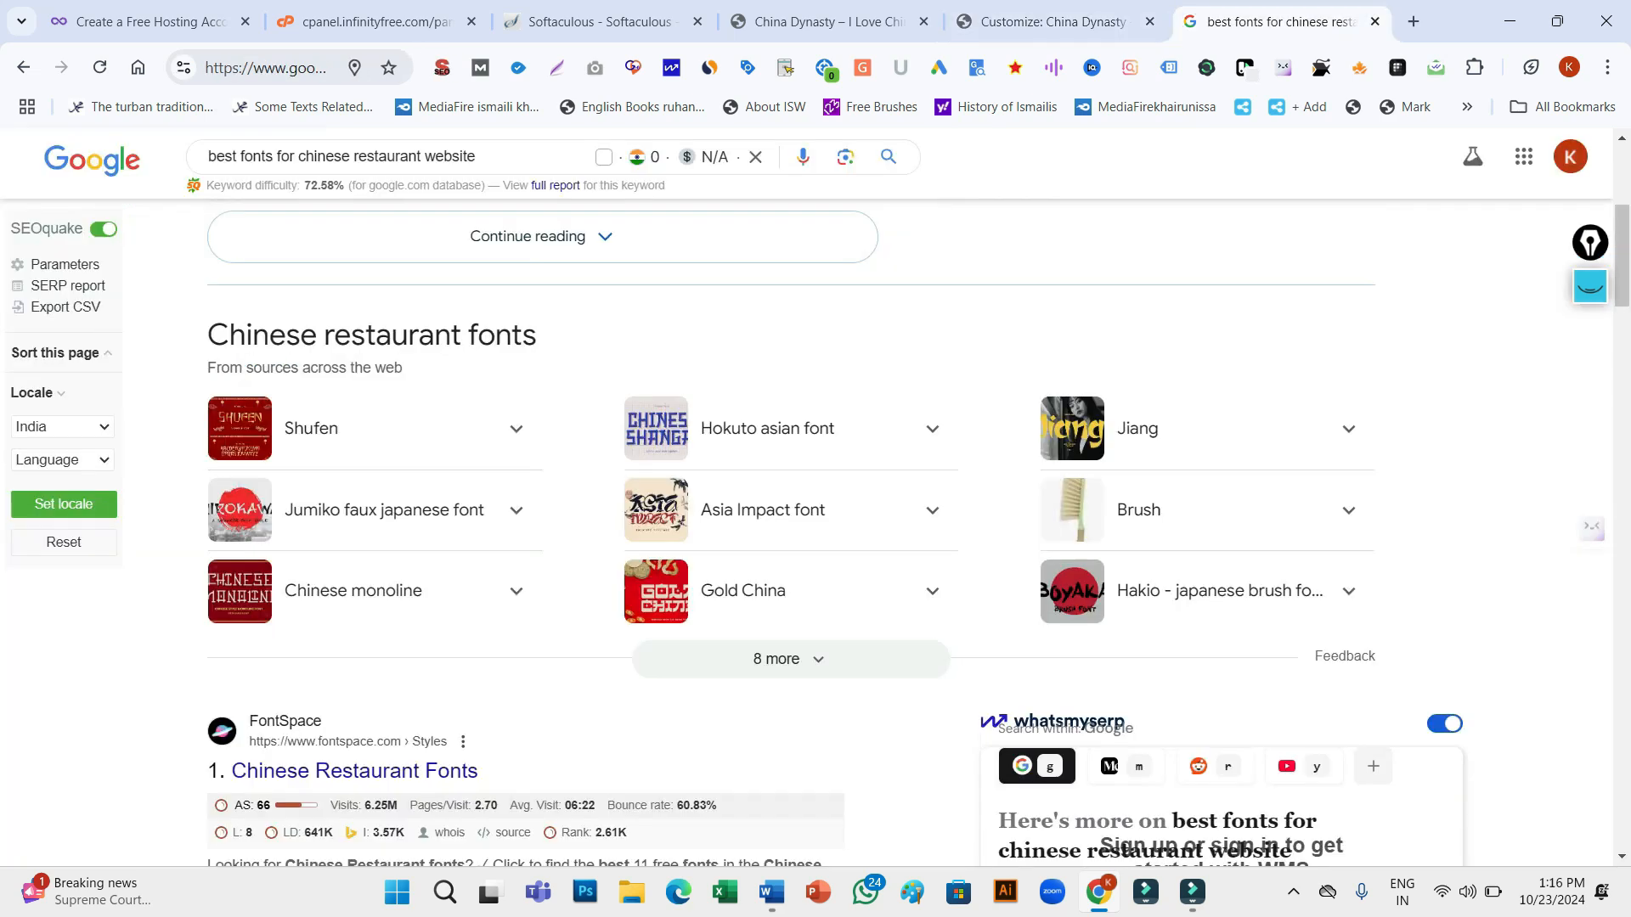
pyautogui.click(1049, 22)
pyautogui.click(829, 21)
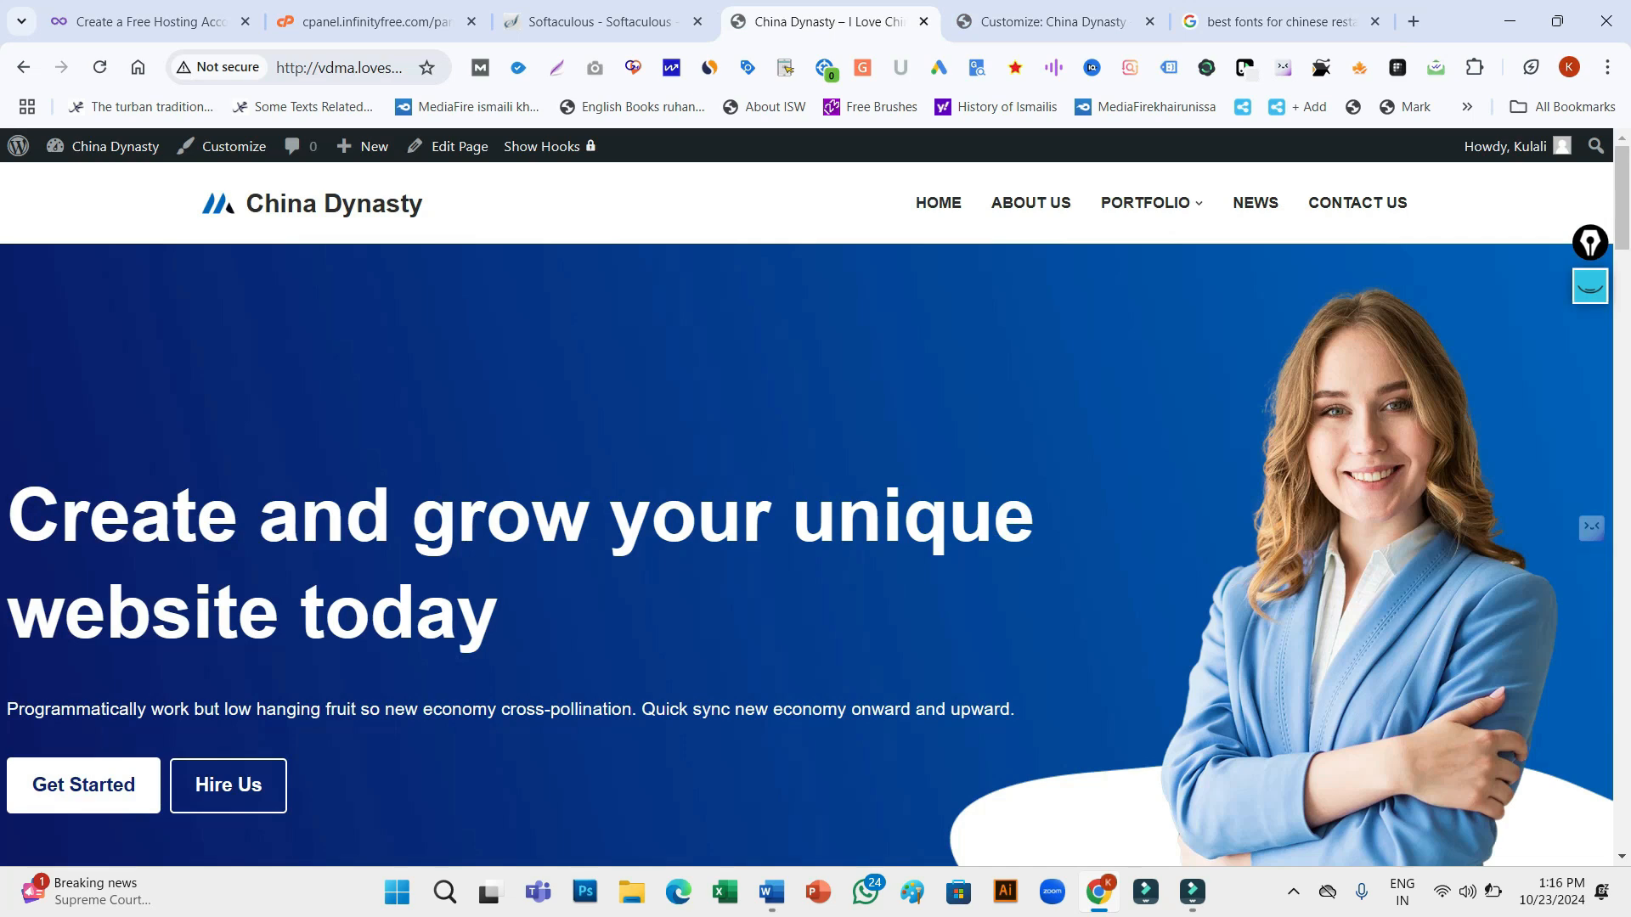
pyautogui.moveTo(111, 147)
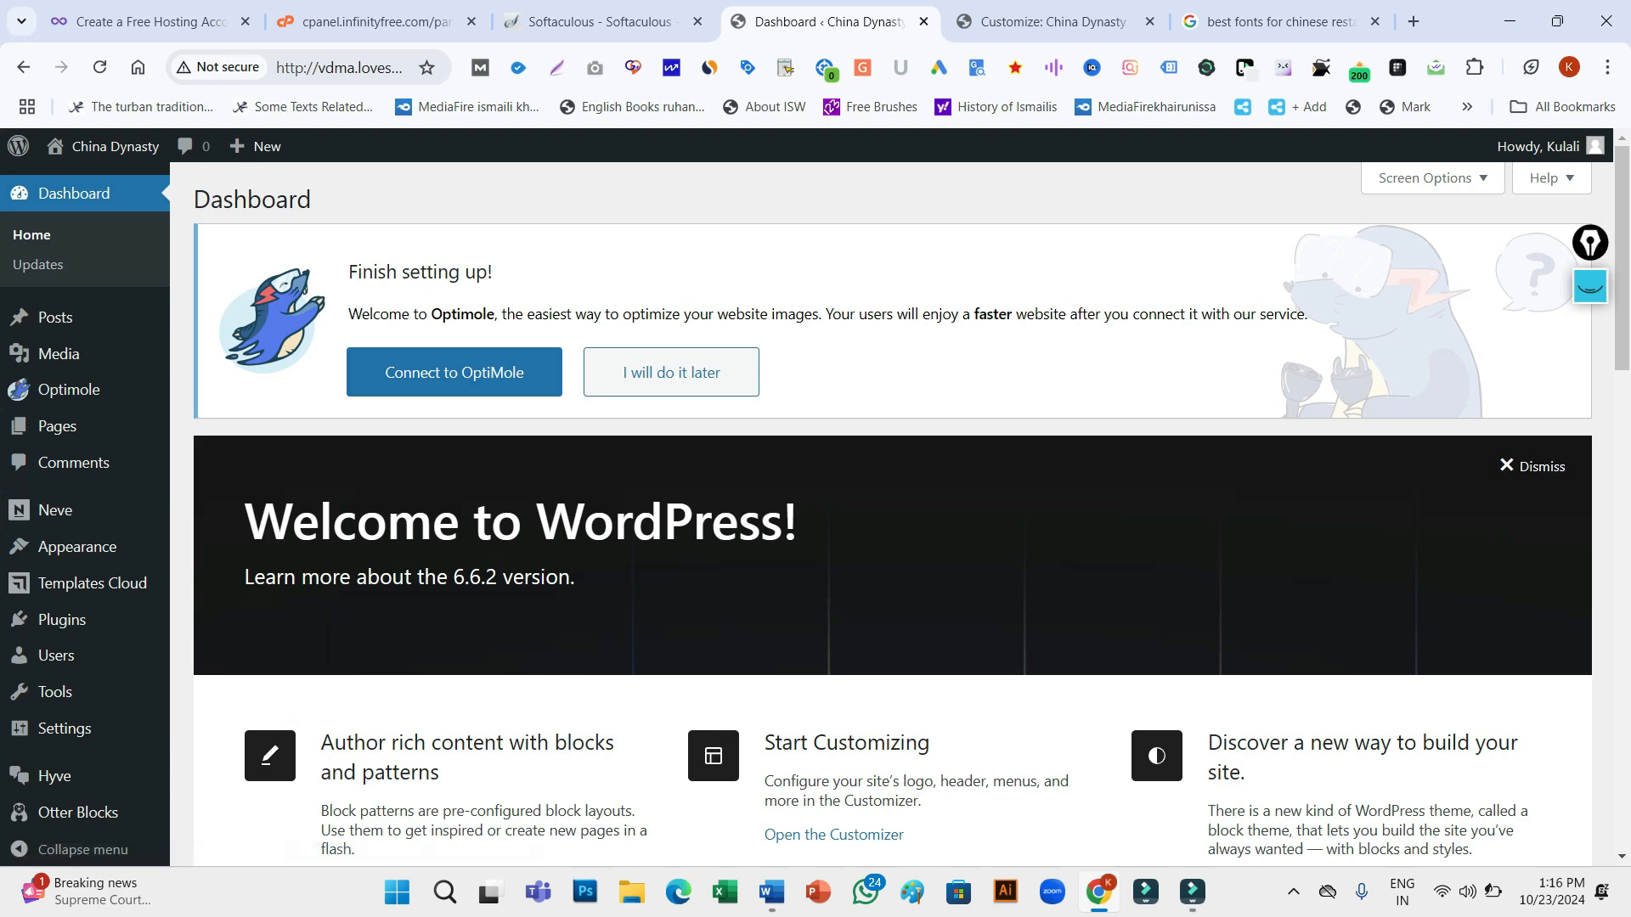
# Select Hello Dolly, Hyve Lite and Otter among the installed plugins and bulk-delete them, accepting the deletion of their data
pyautogui.moveTo(62, 619)
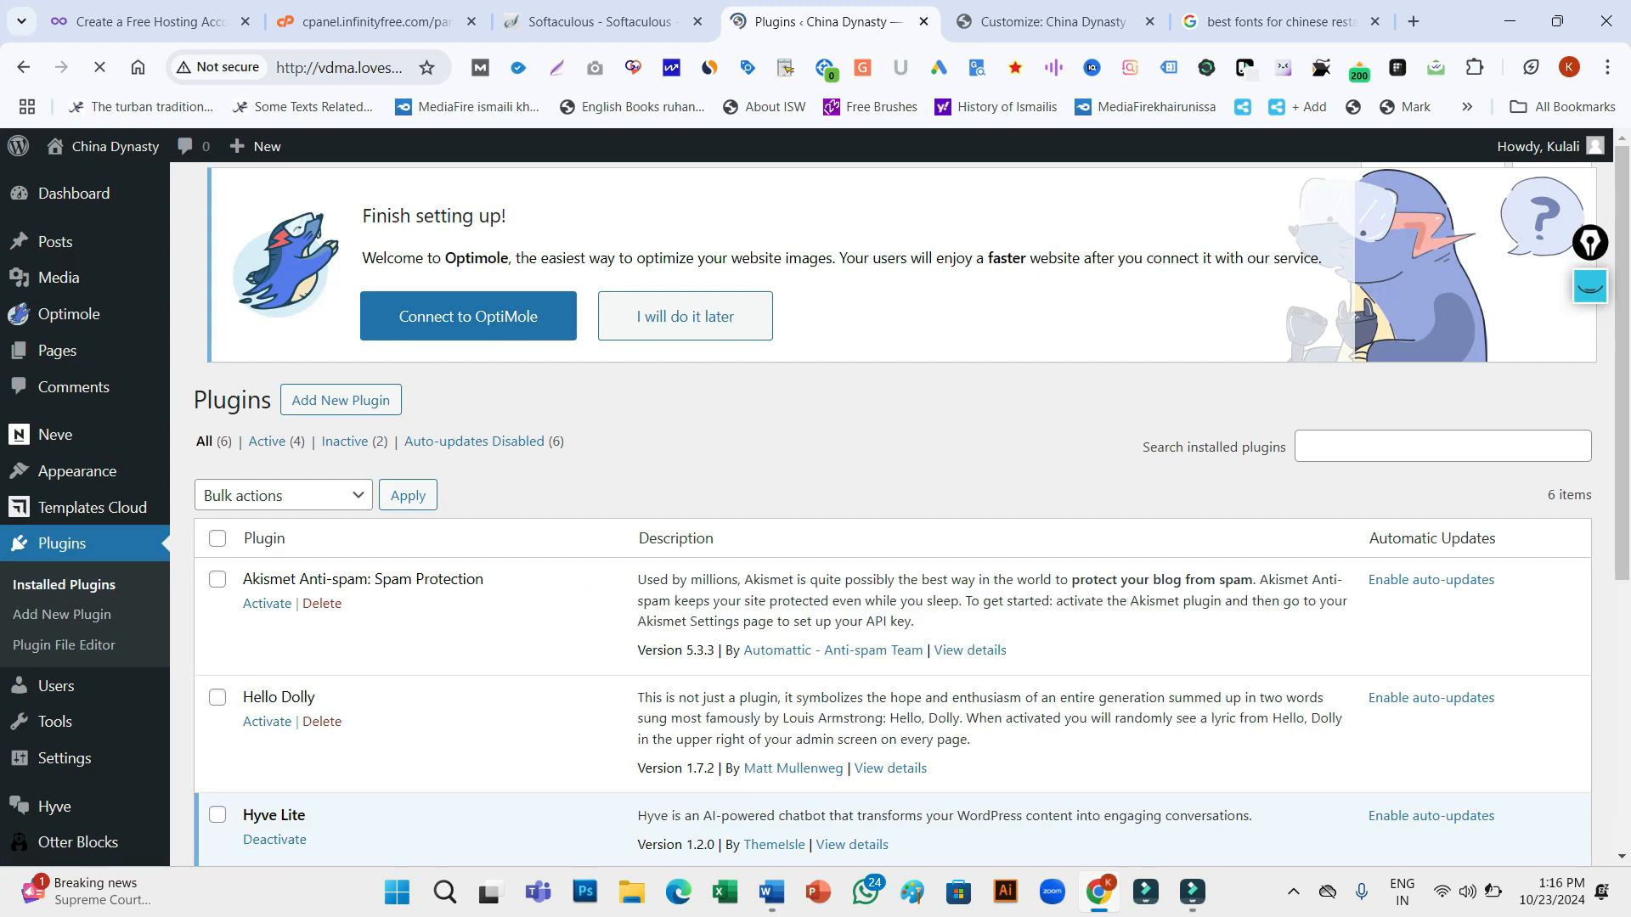
pyautogui.scroll(-2, 901, 510)
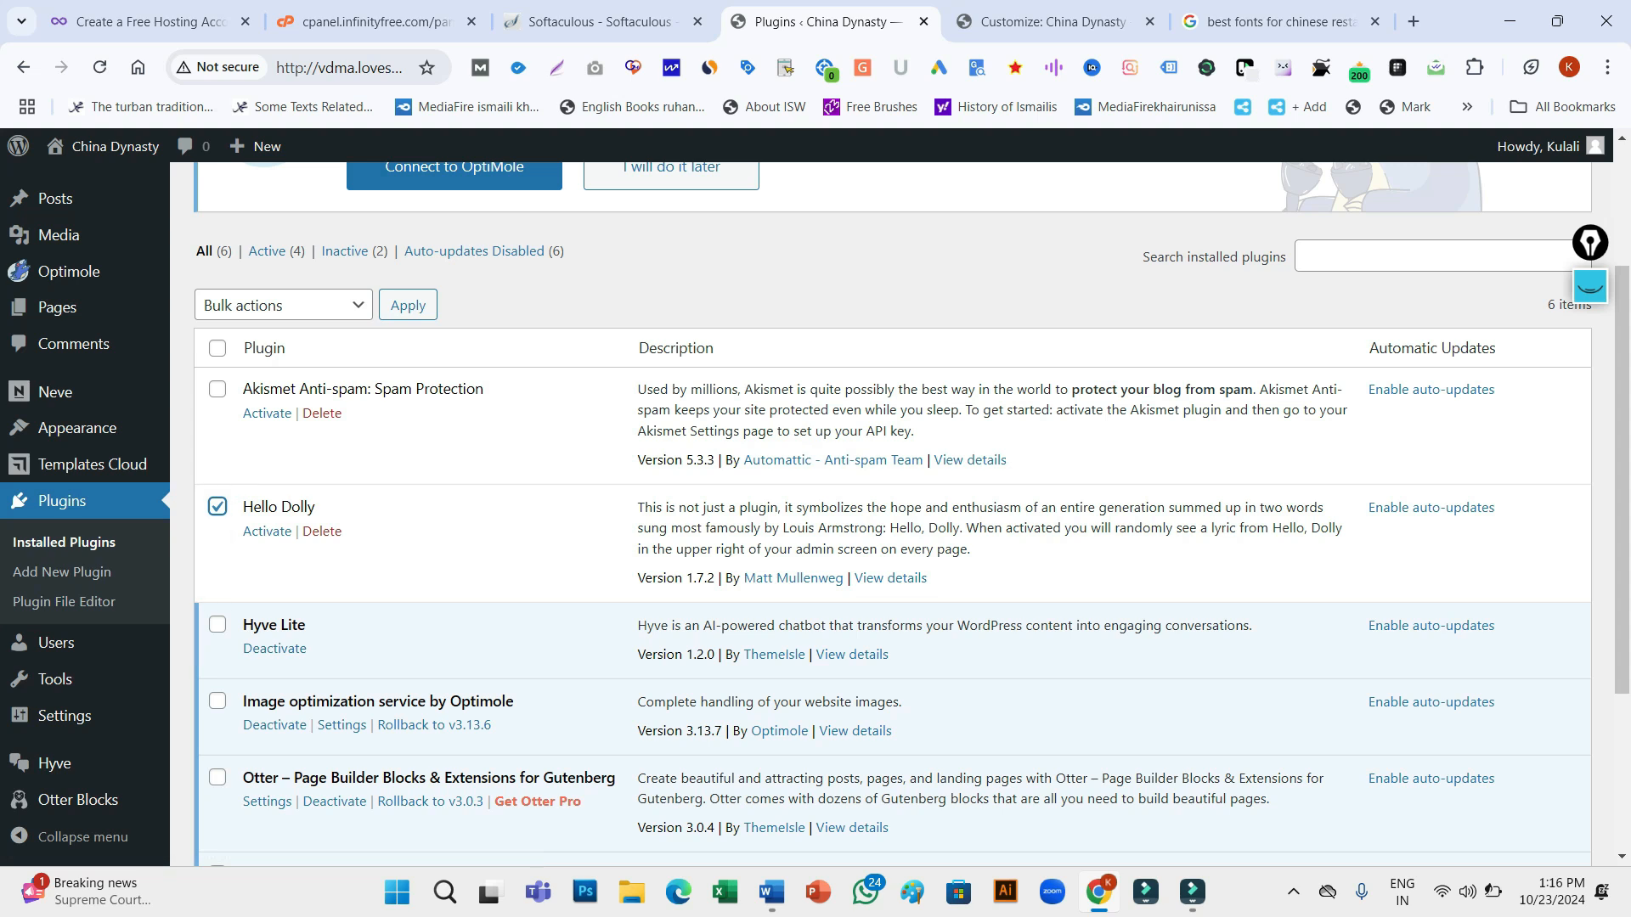
pyautogui.scroll(-3, 901, 510)
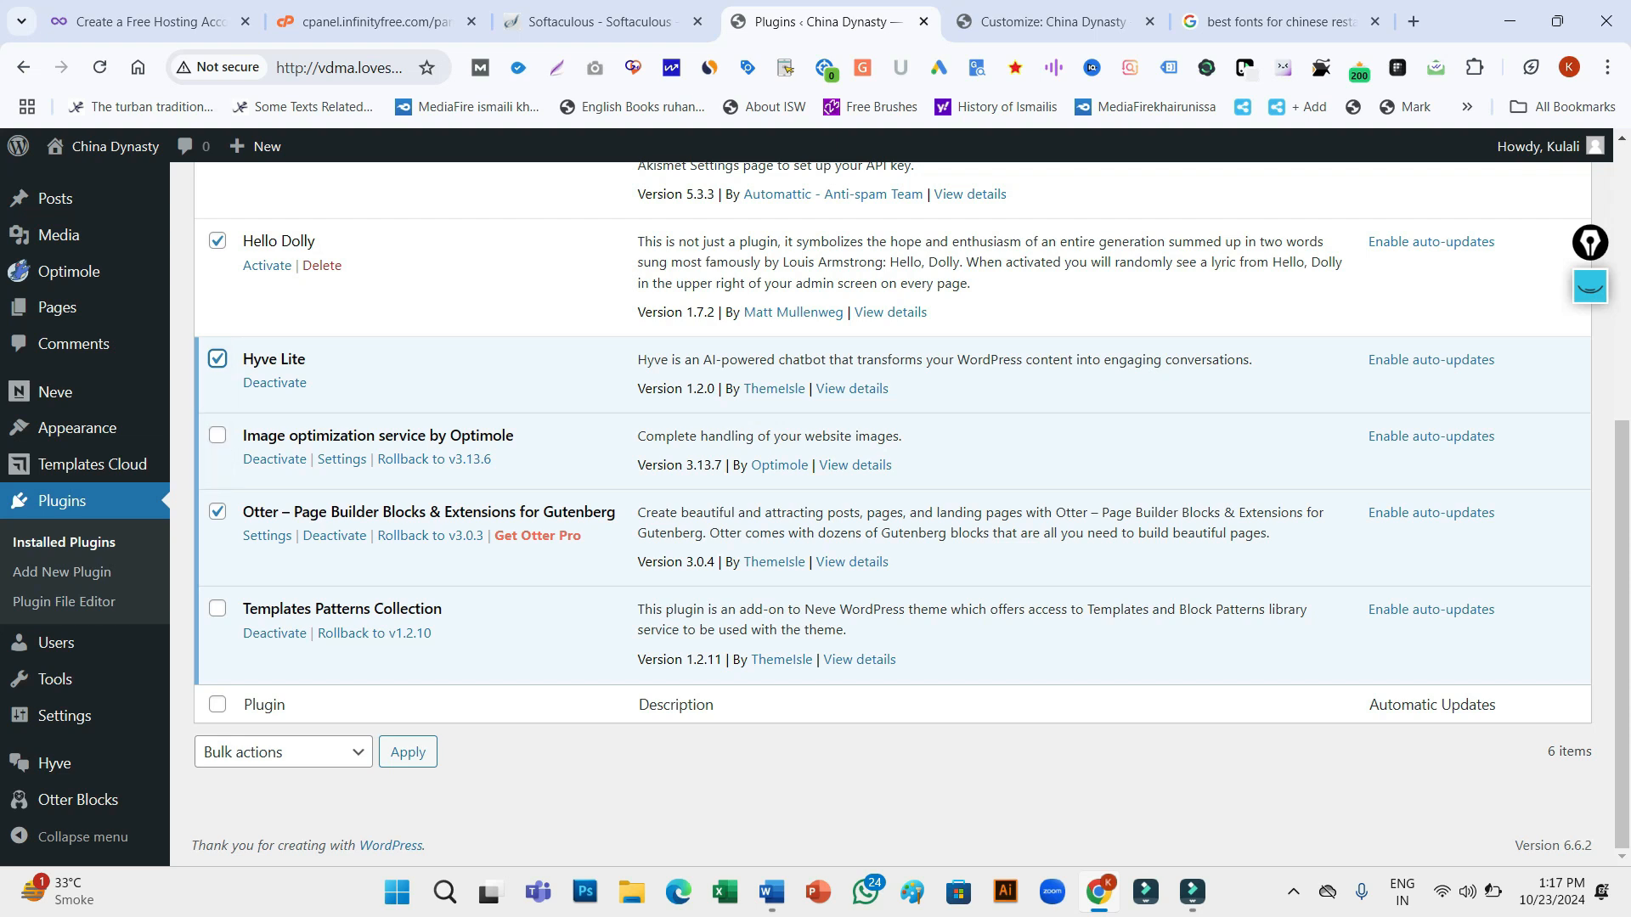
pyautogui.click(283, 752)
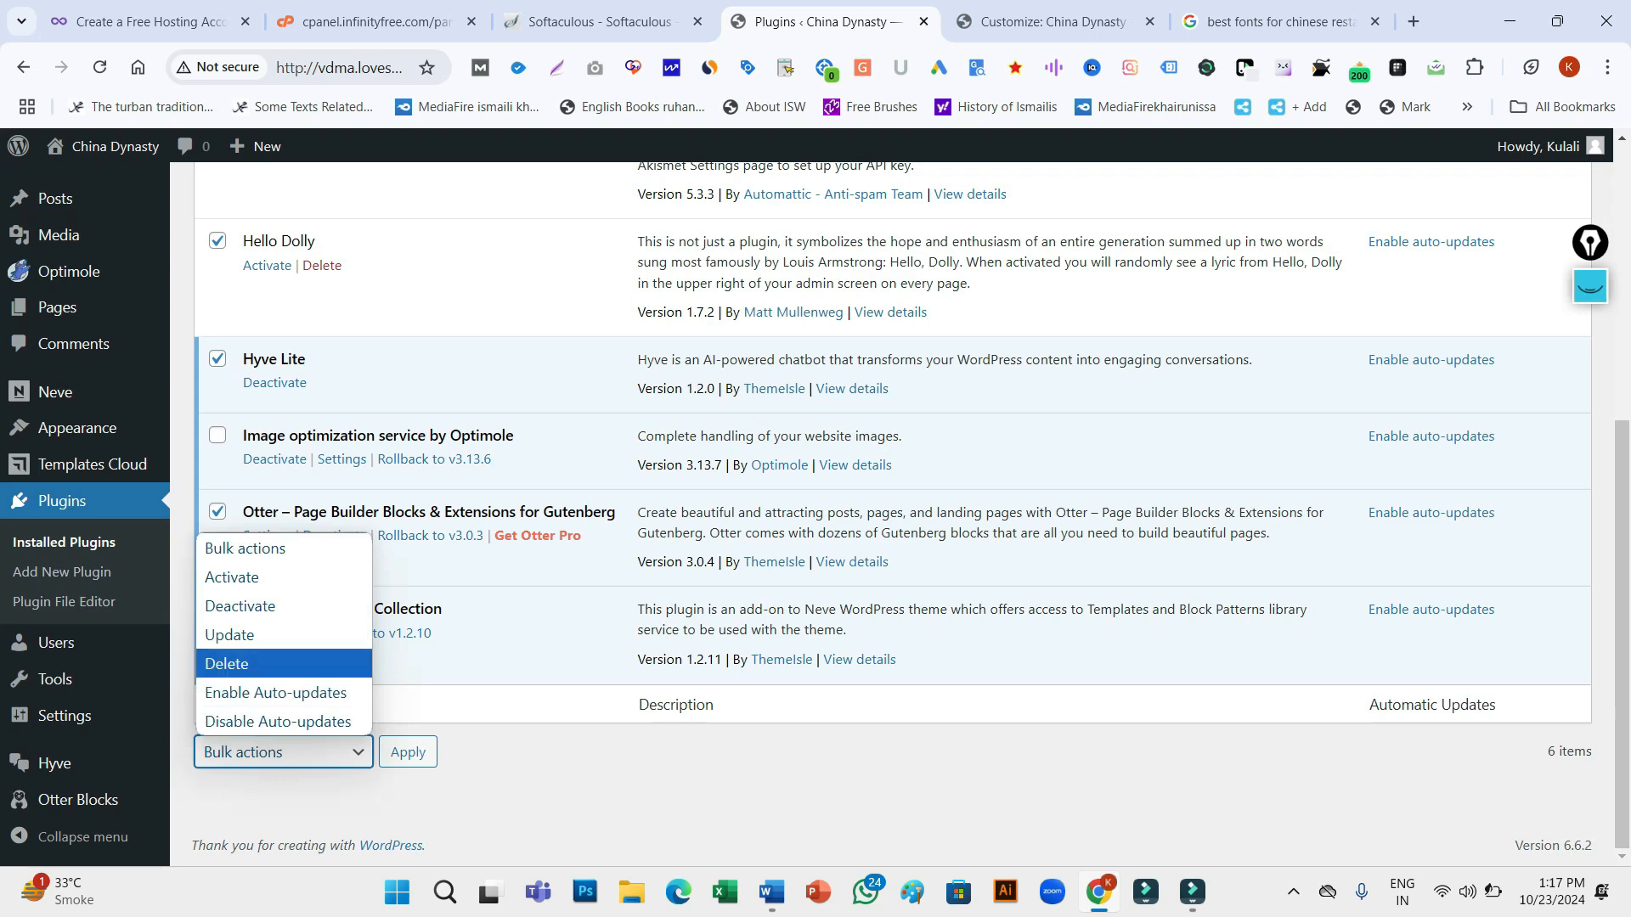
pyautogui.click(254, 664)
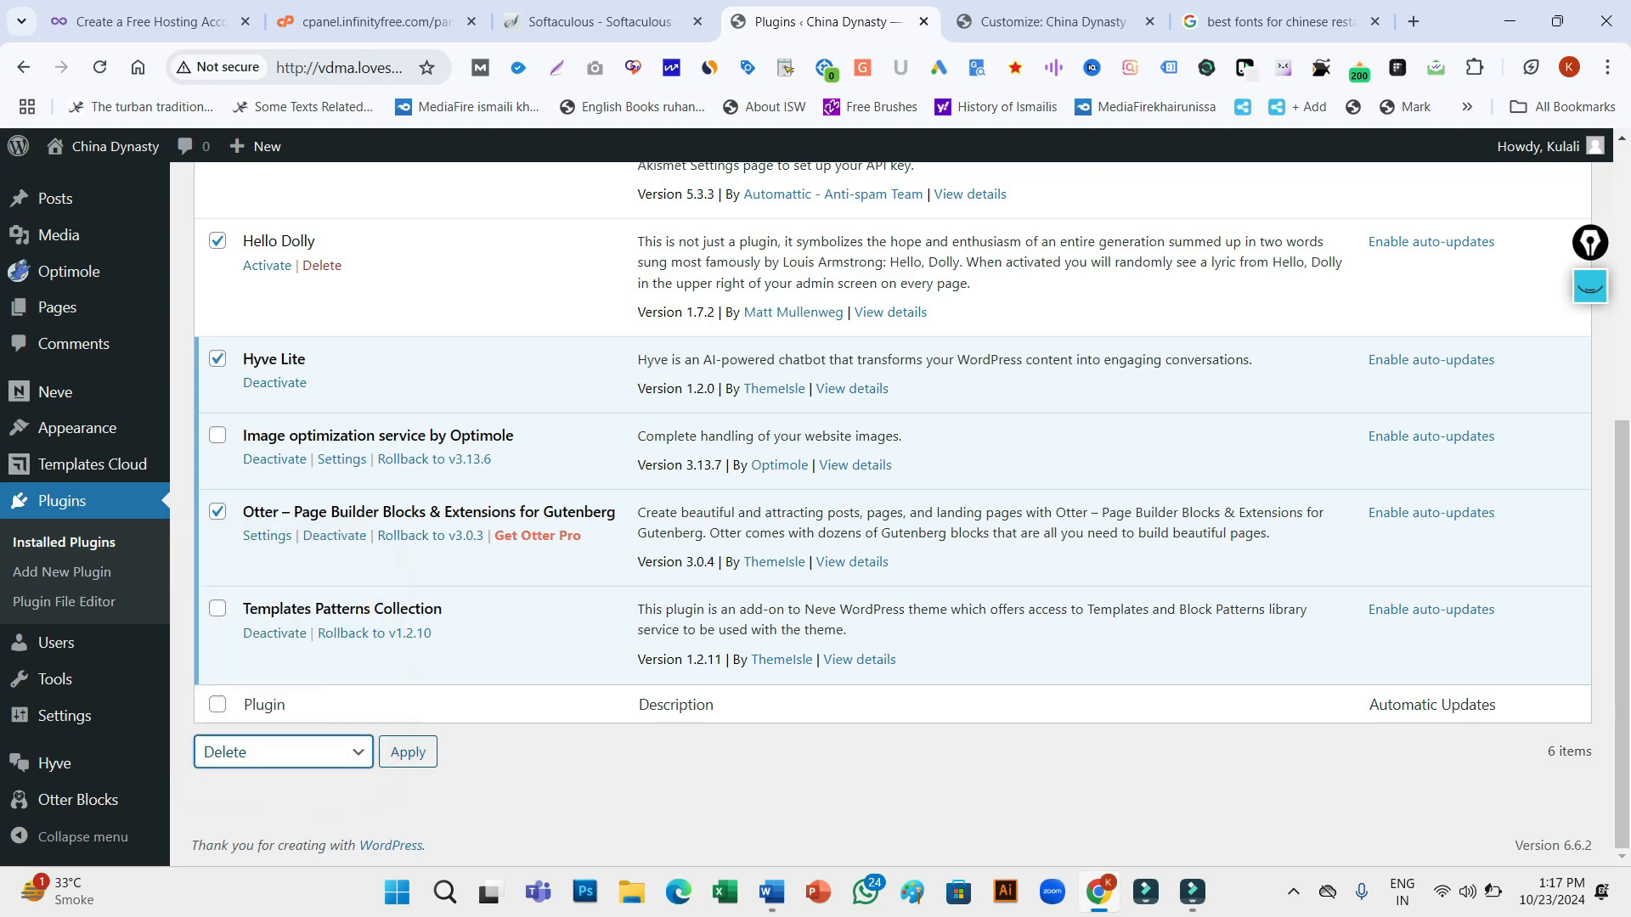
pyautogui.click(407, 753)
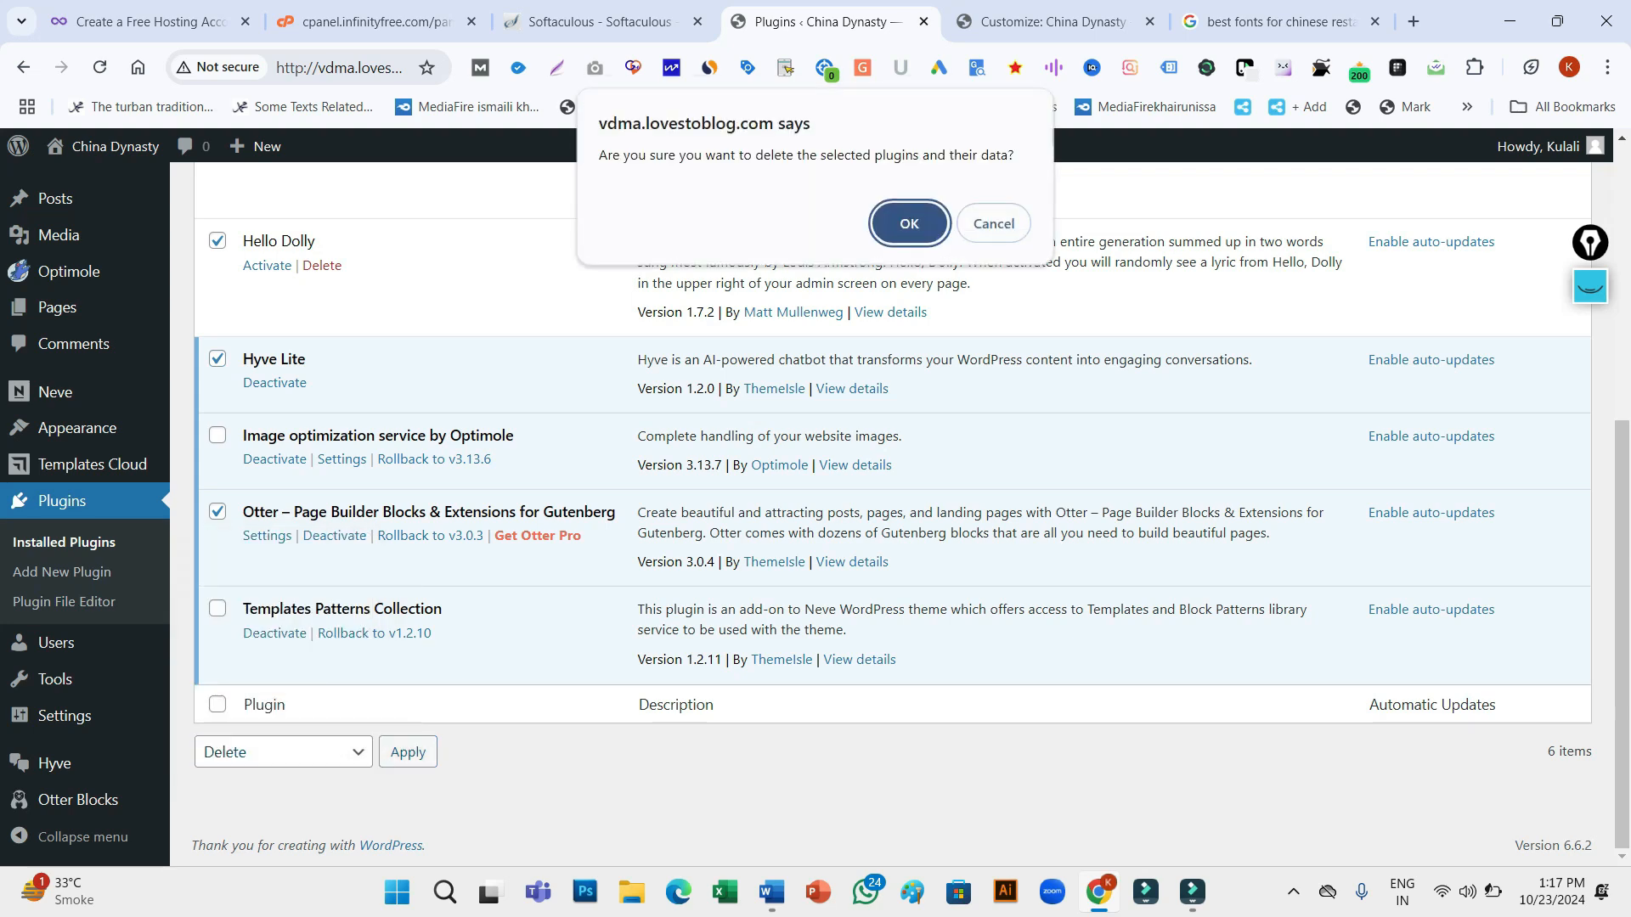
pyautogui.press('Return')
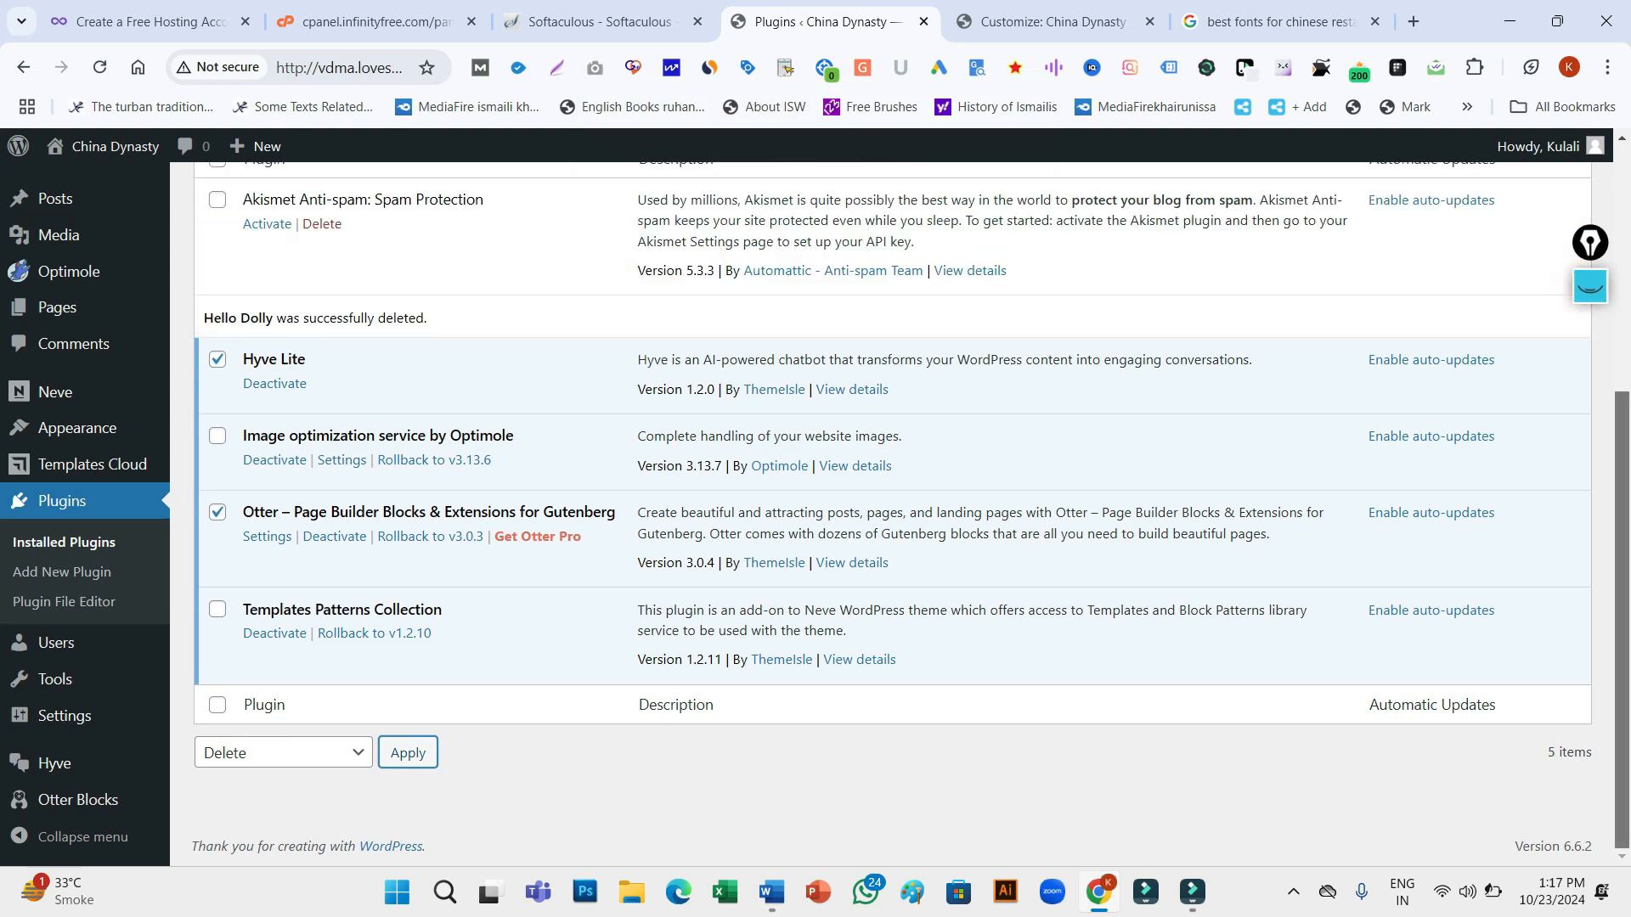
# Postpone the Optimole setup notice on the Add Plugins page and look through the featured plugins
pyautogui.scroll(5, 815, 509)
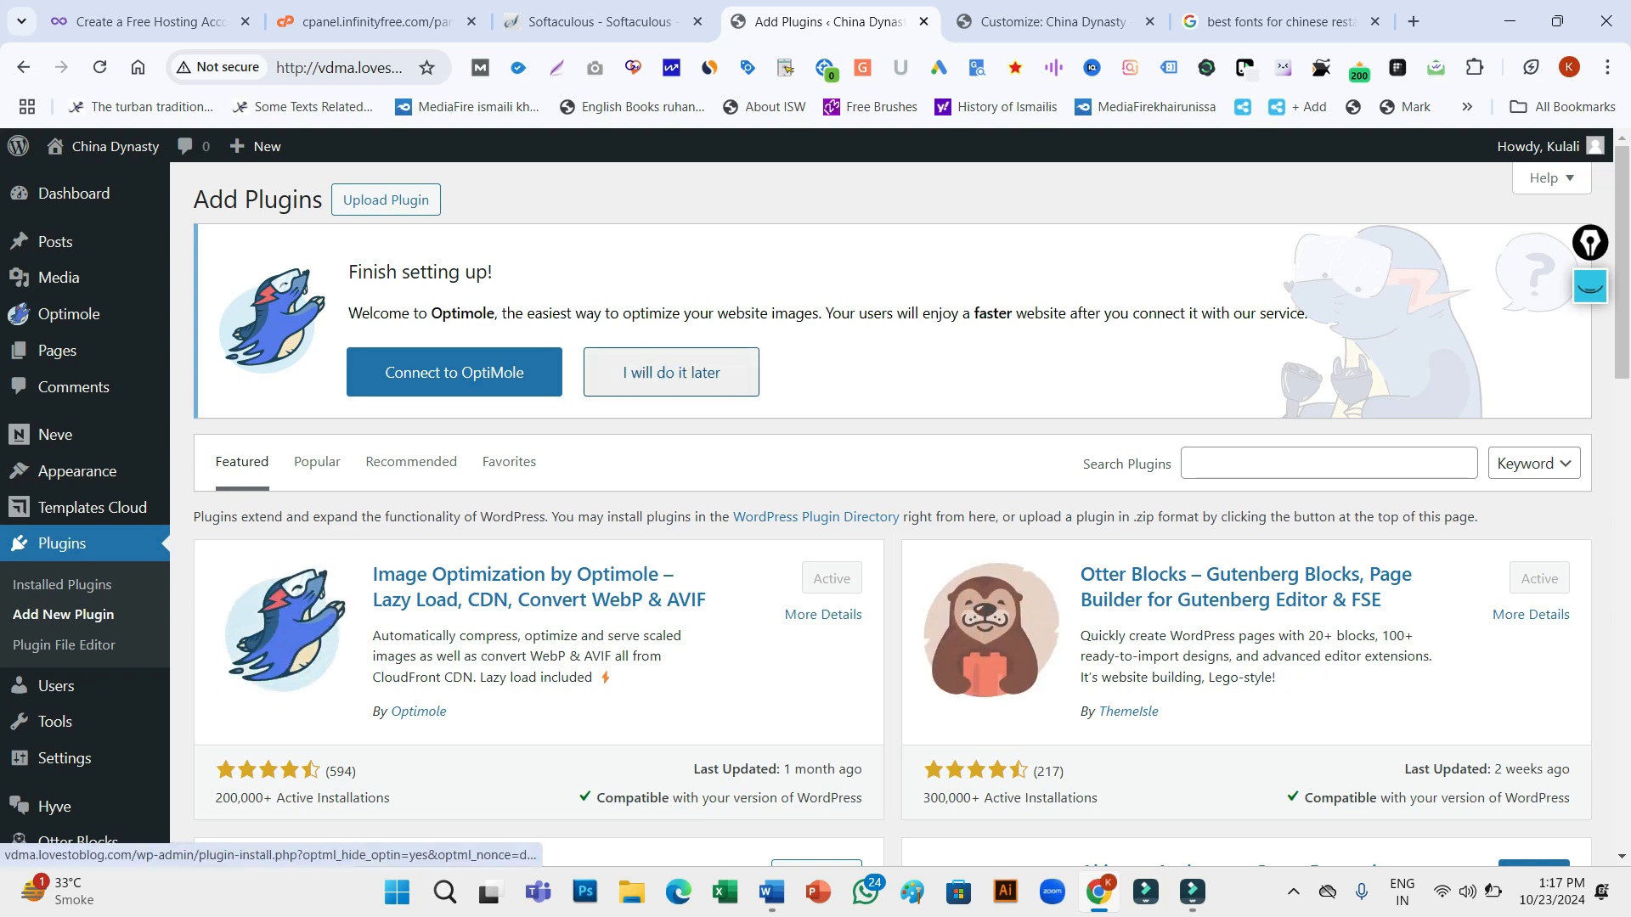
pyautogui.click(672, 372)
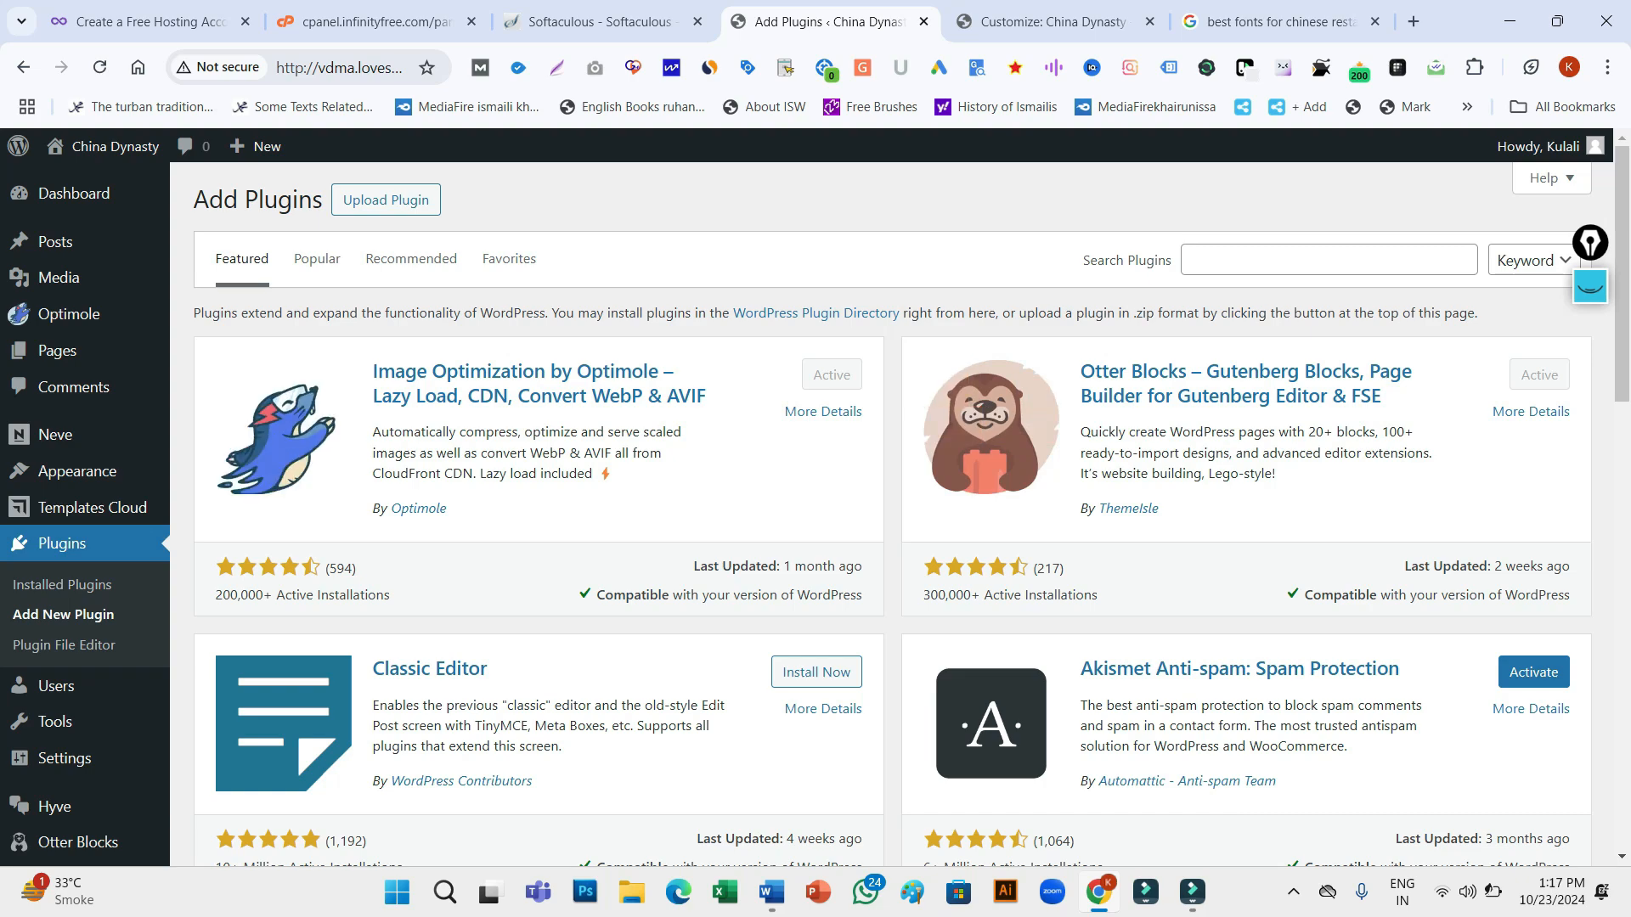
pyautogui.scroll(-2, 891, 510)
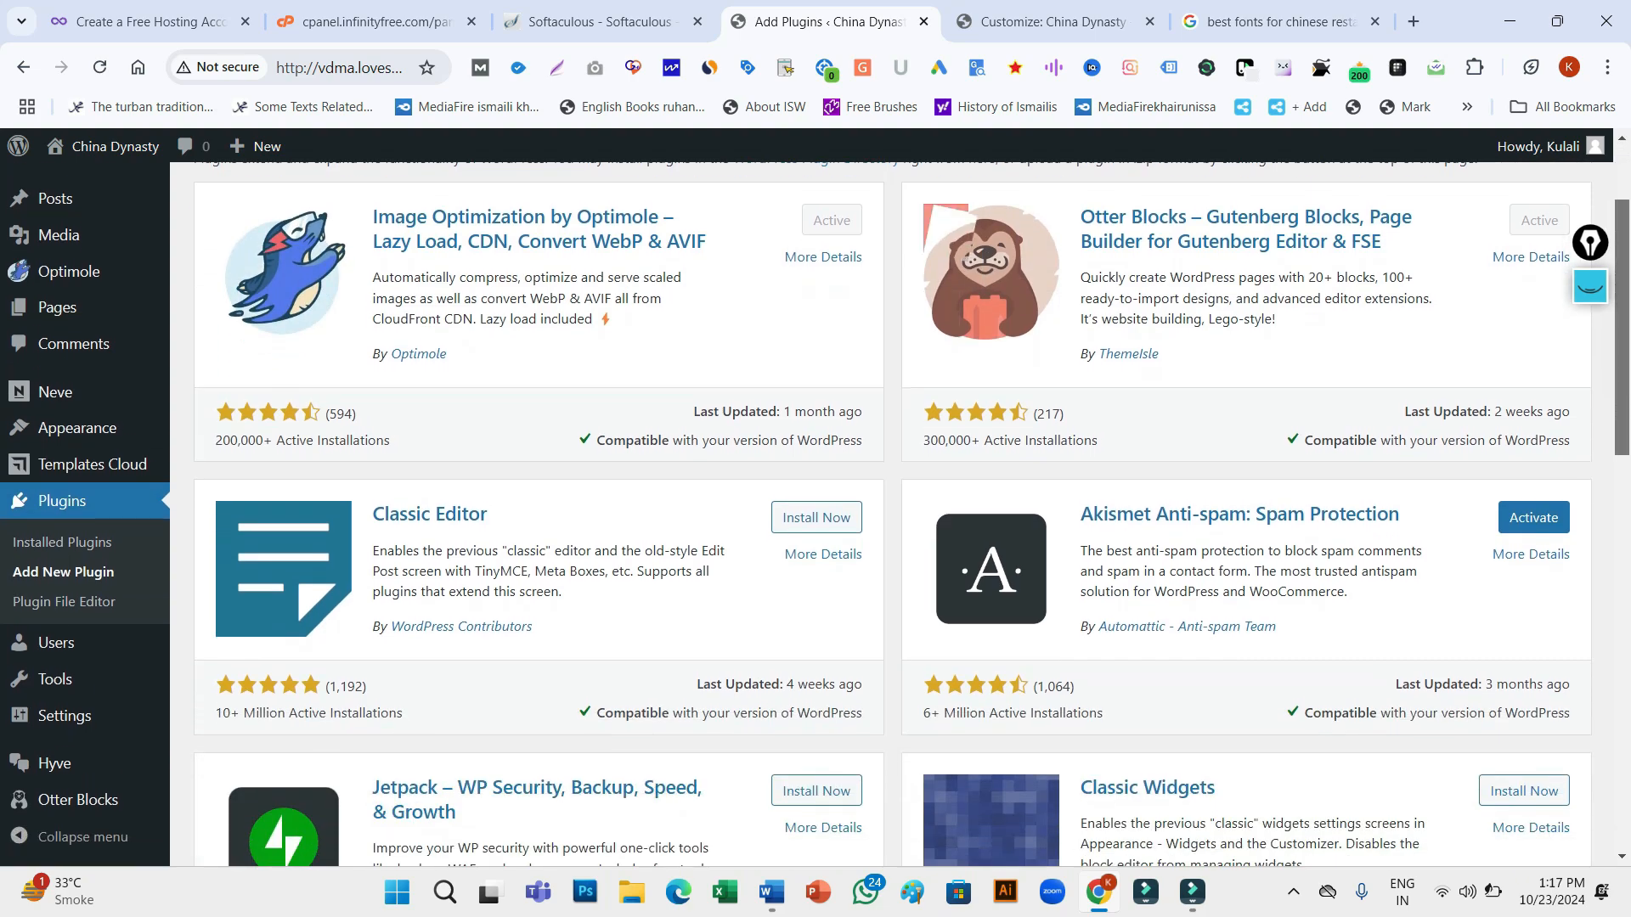
pyautogui.scroll(-5, 892, 510)
pyautogui.scroll(-4, 892, 509)
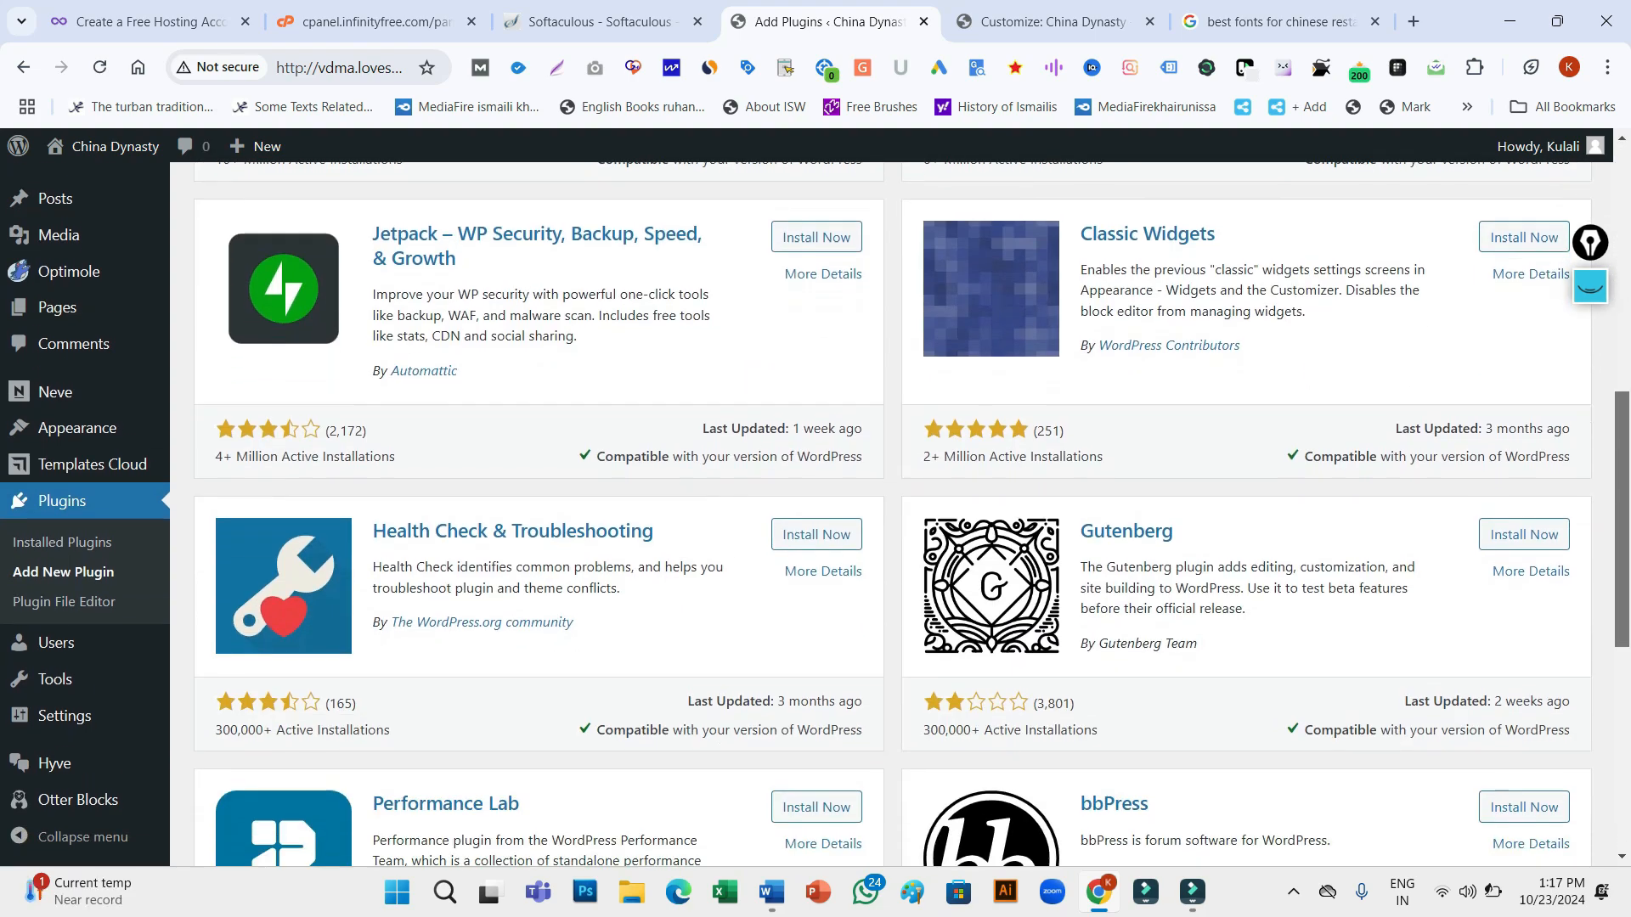
pyautogui.scroll(10, 892, 510)
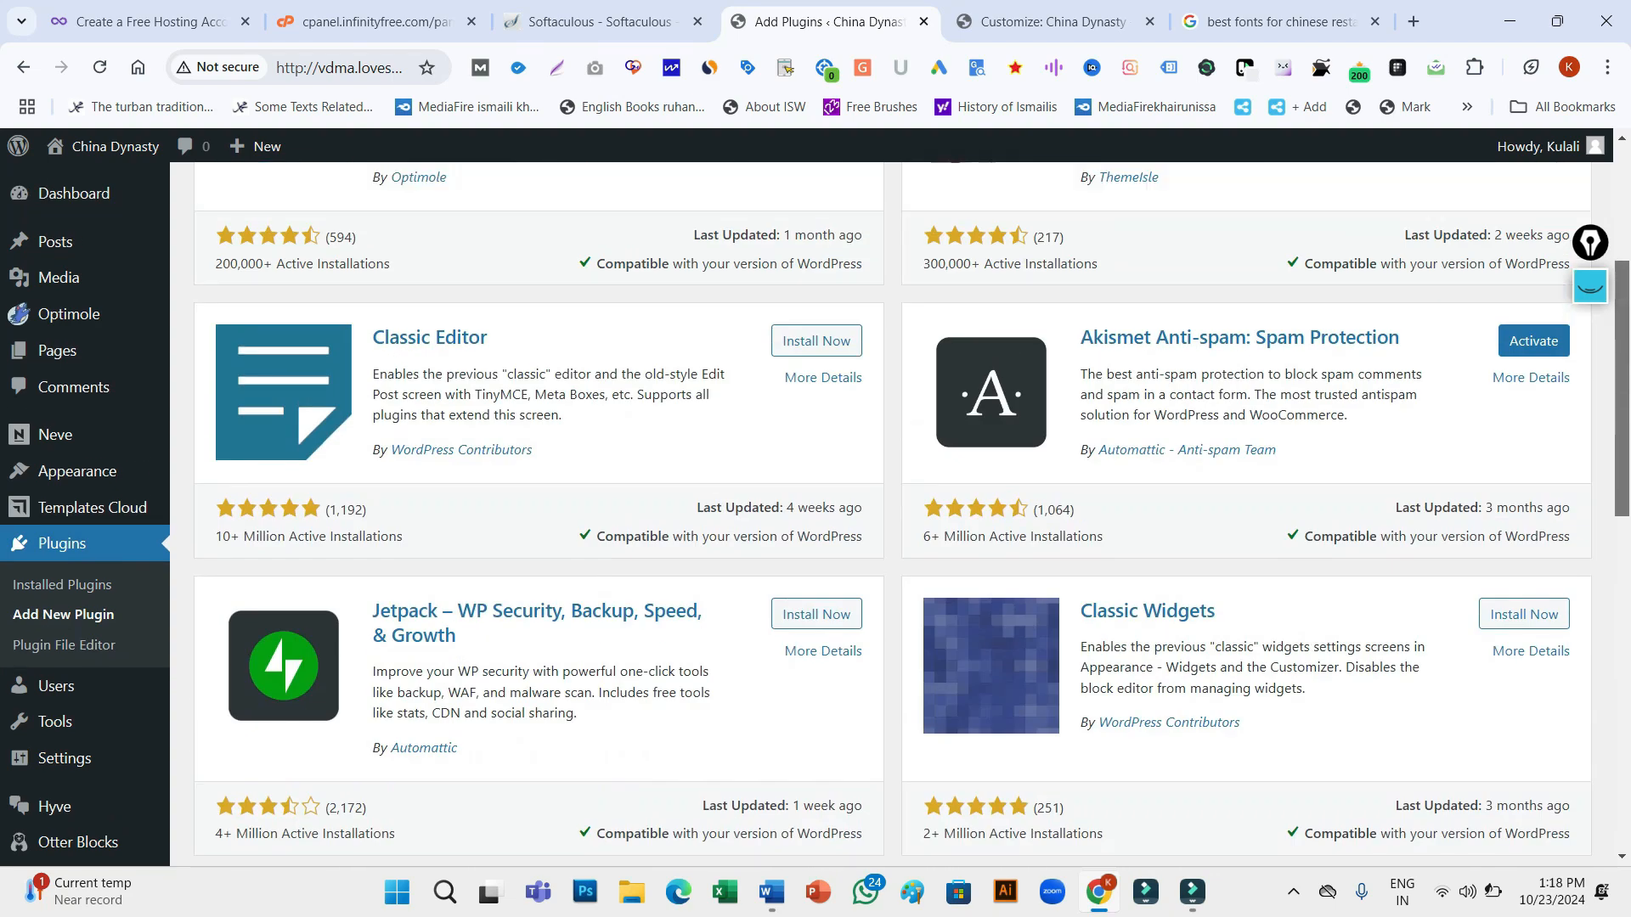
# Search the plugins for elementor and install Elementor Website Builder and Elementor Header & Footer Builder
pyautogui.click(1329, 260)
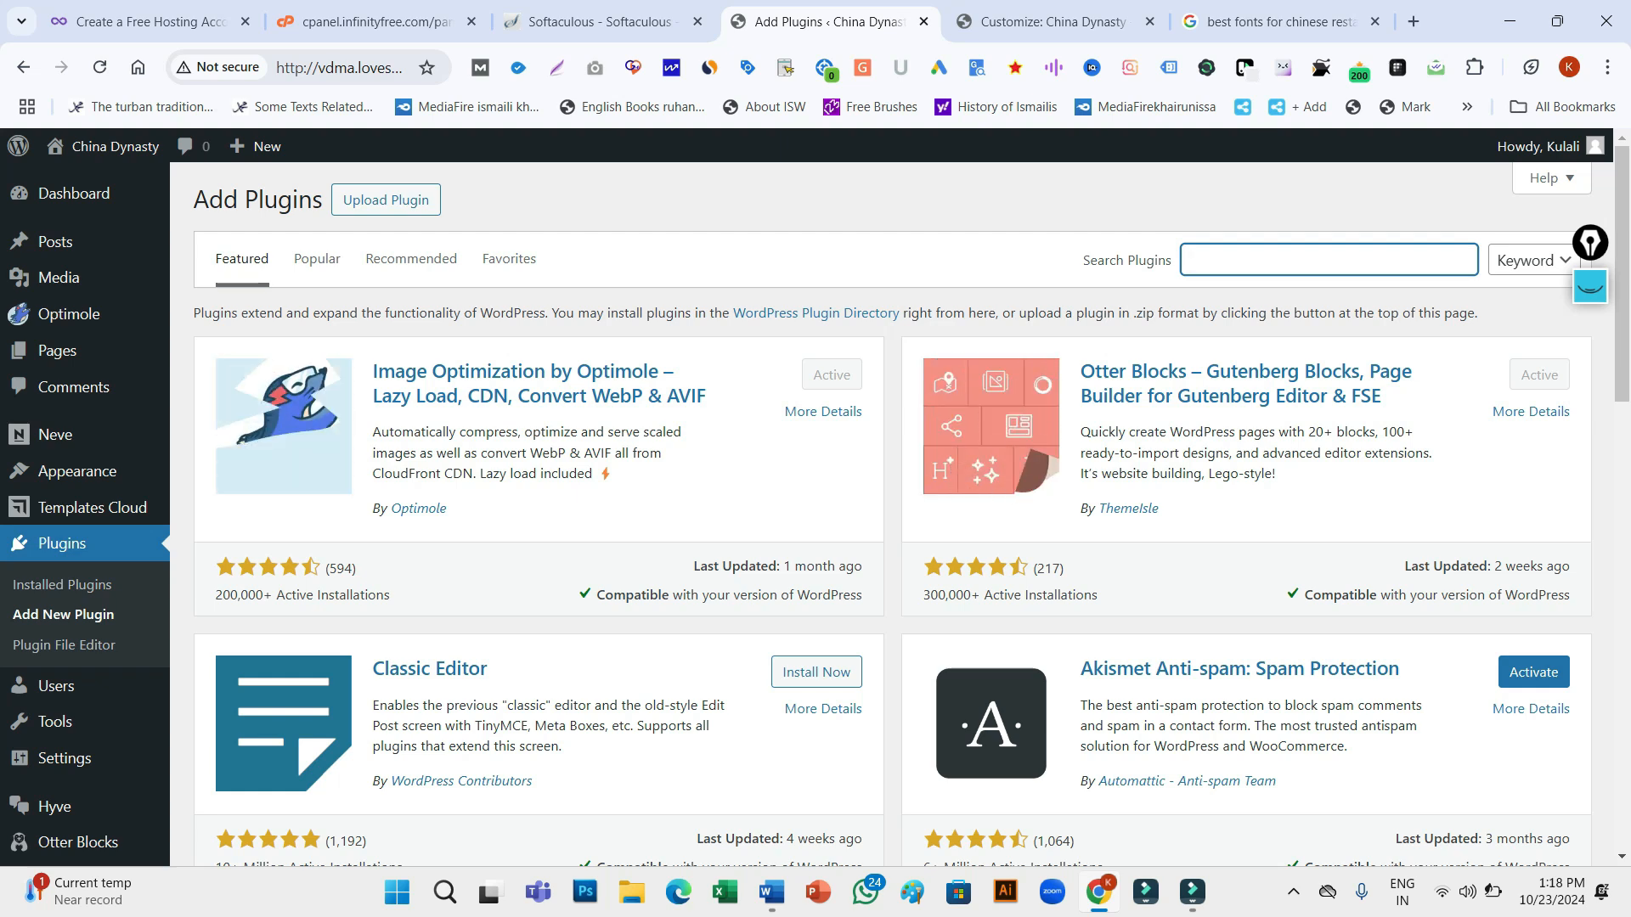
pyautogui.write('elemen')
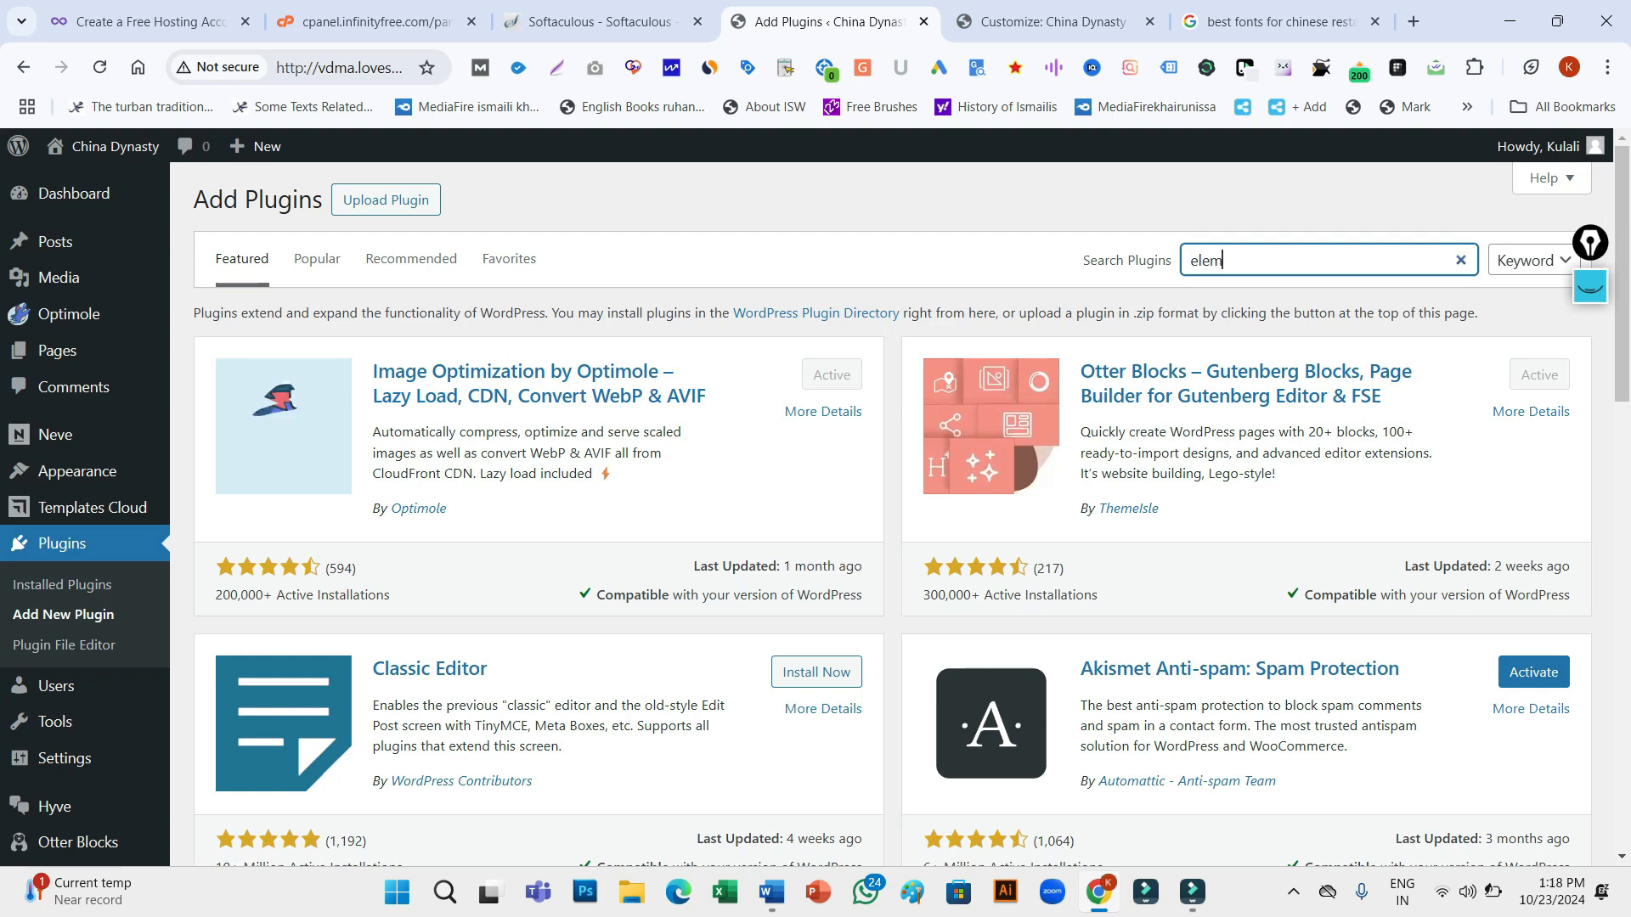
pyautogui.write('tor')
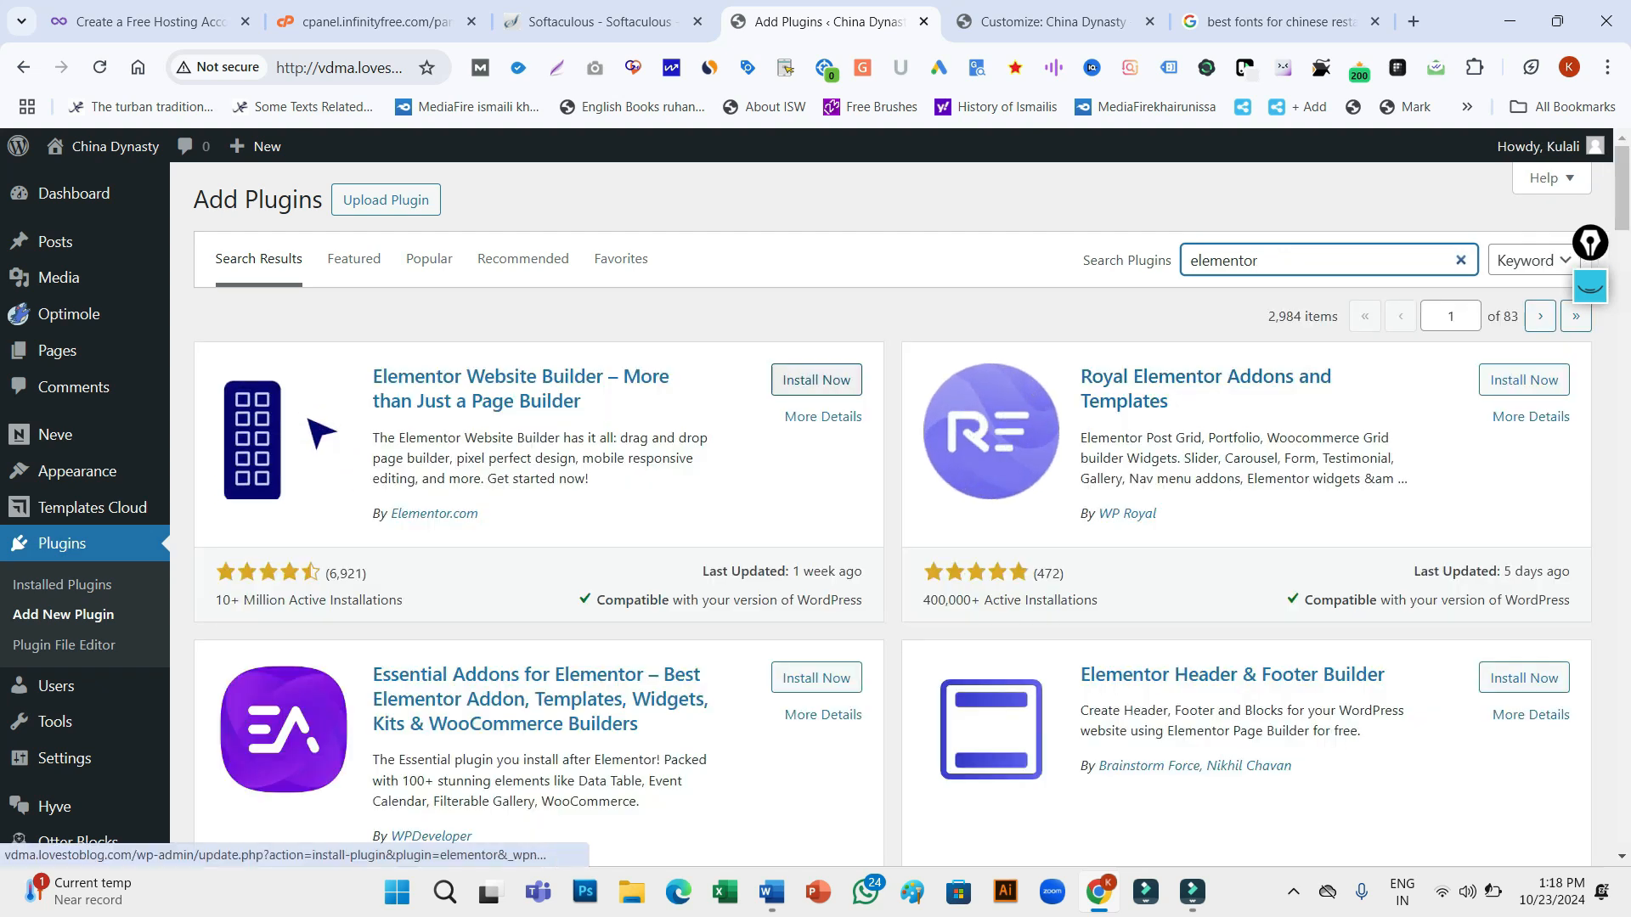
pyautogui.click(817, 380)
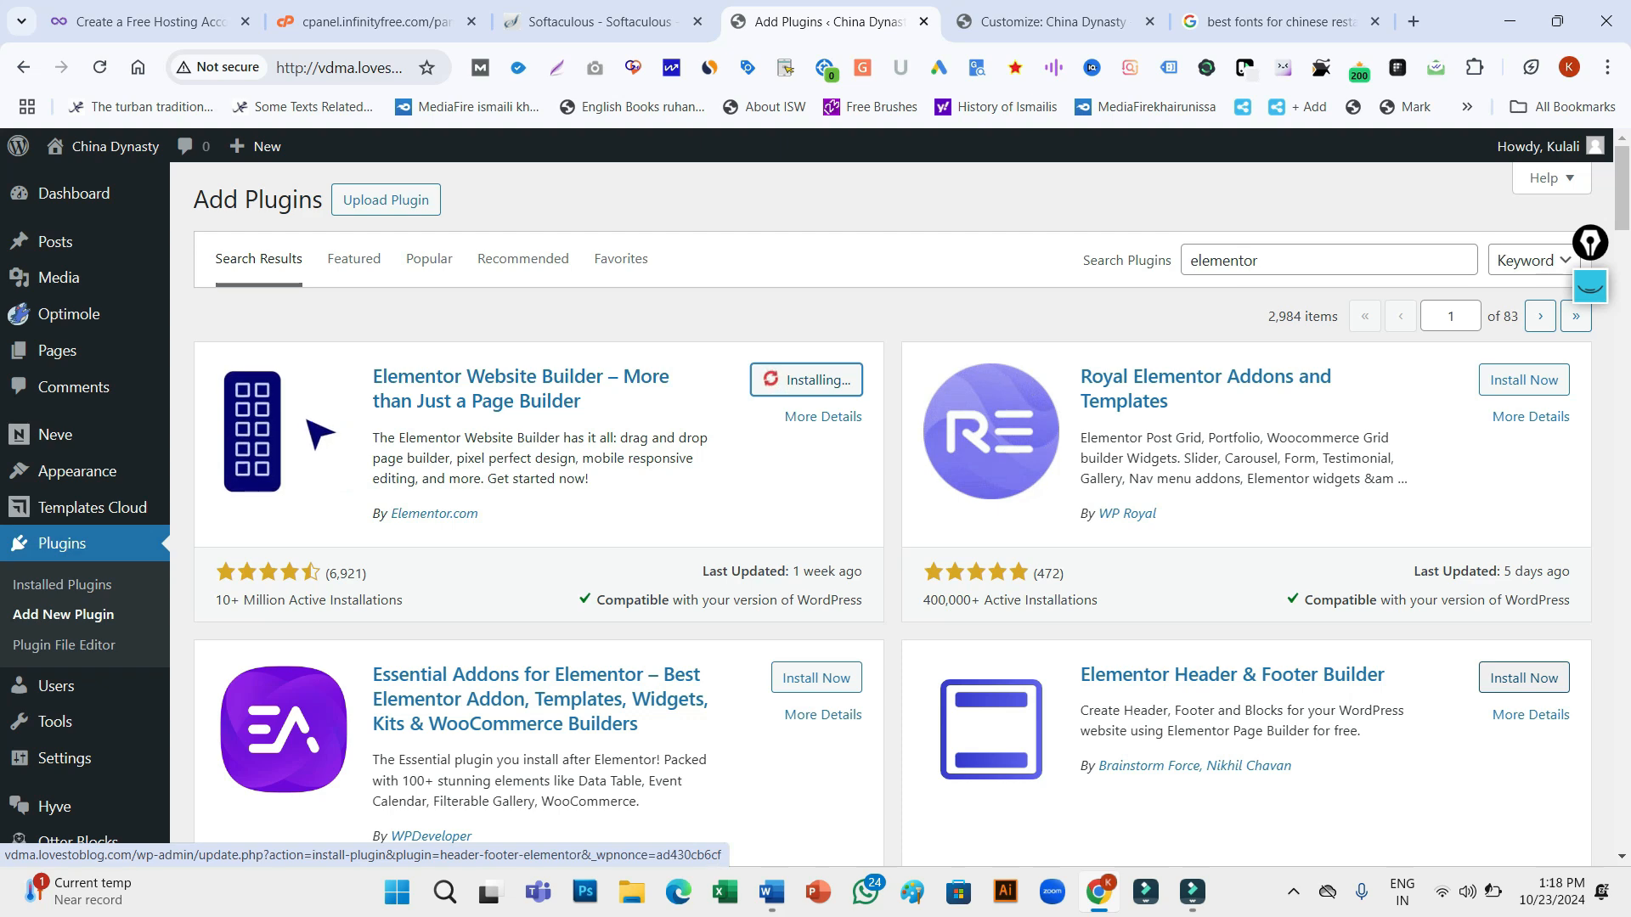
pyautogui.click(1524, 678)
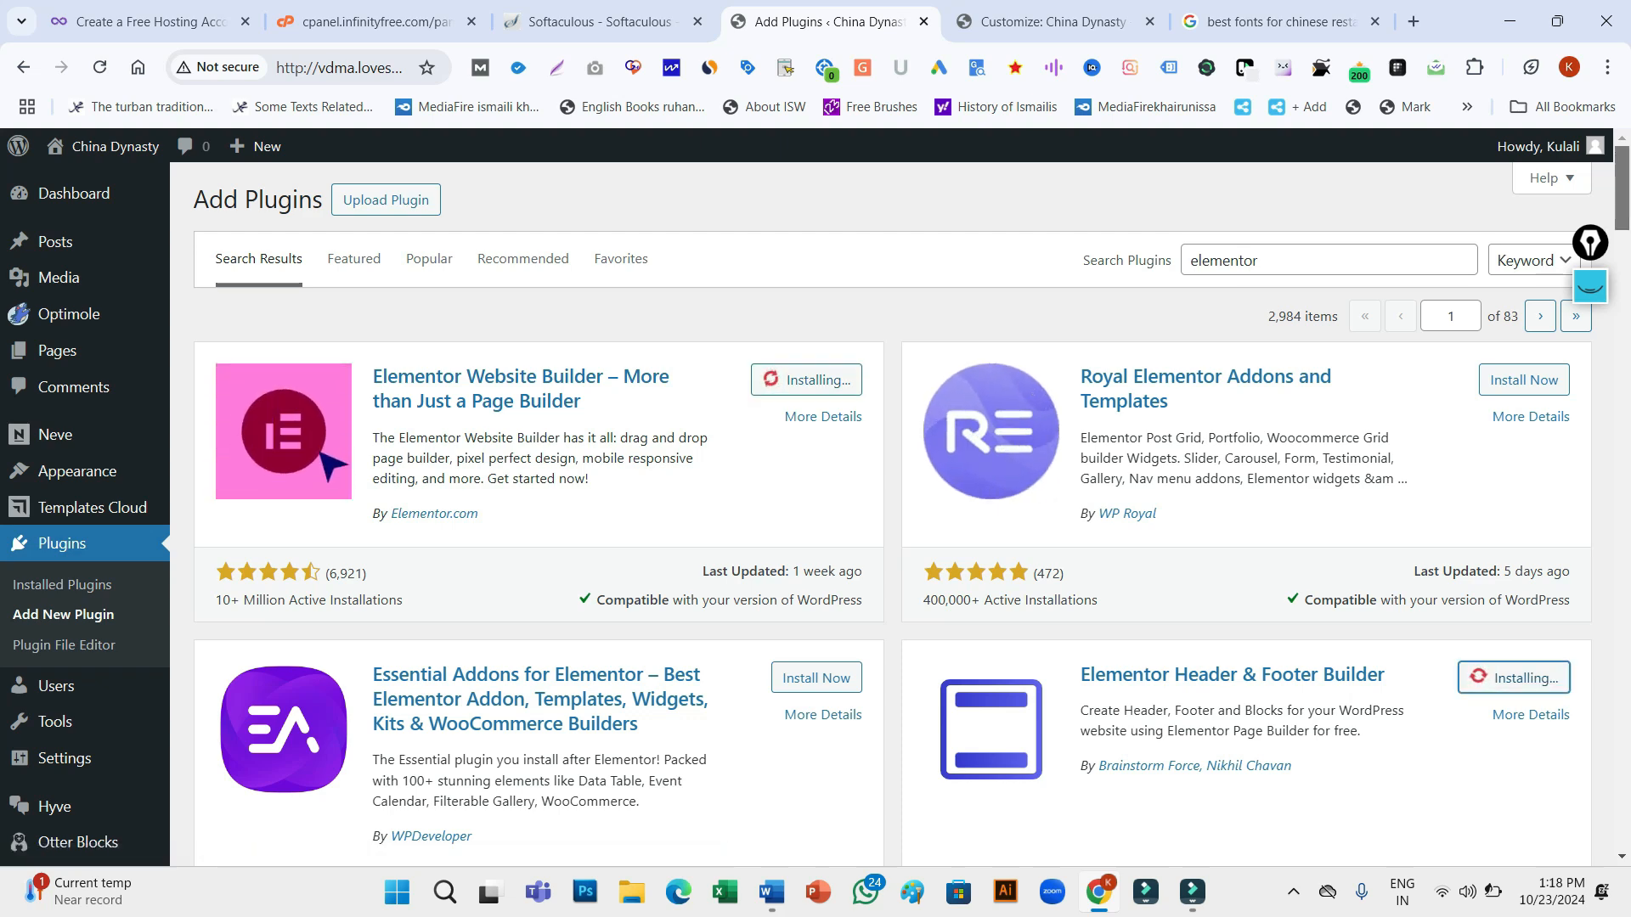
# Find the Yoast SEO plugin further down the elementor search results and install it
pyautogui.scroll(-6, 892, 510)
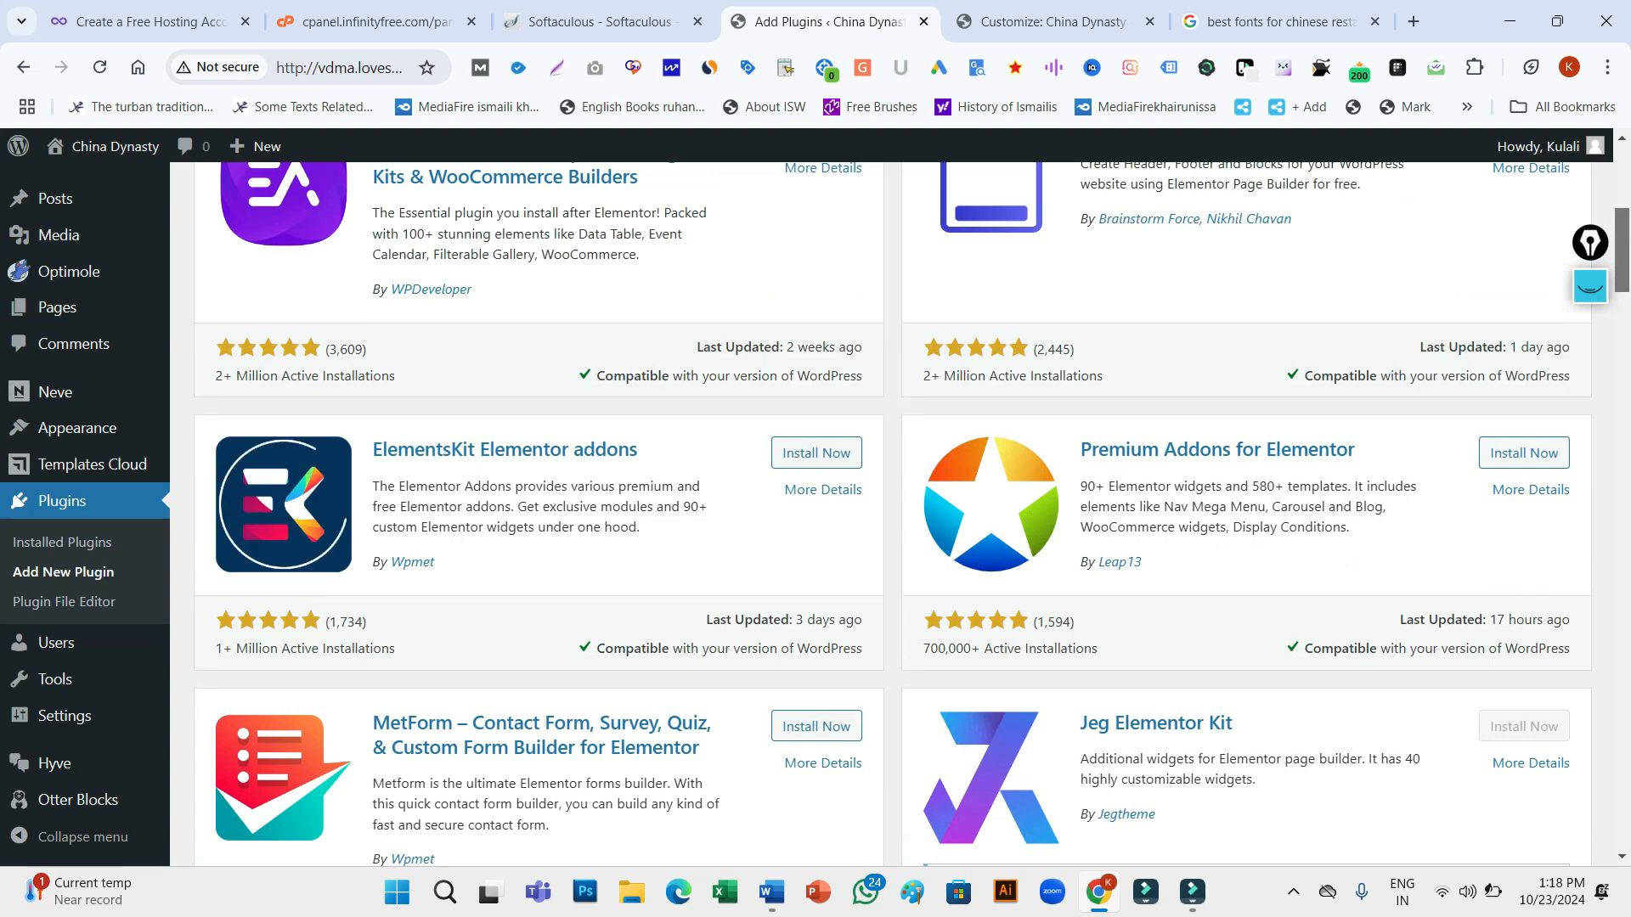
pyautogui.scroll(-5, 892, 510)
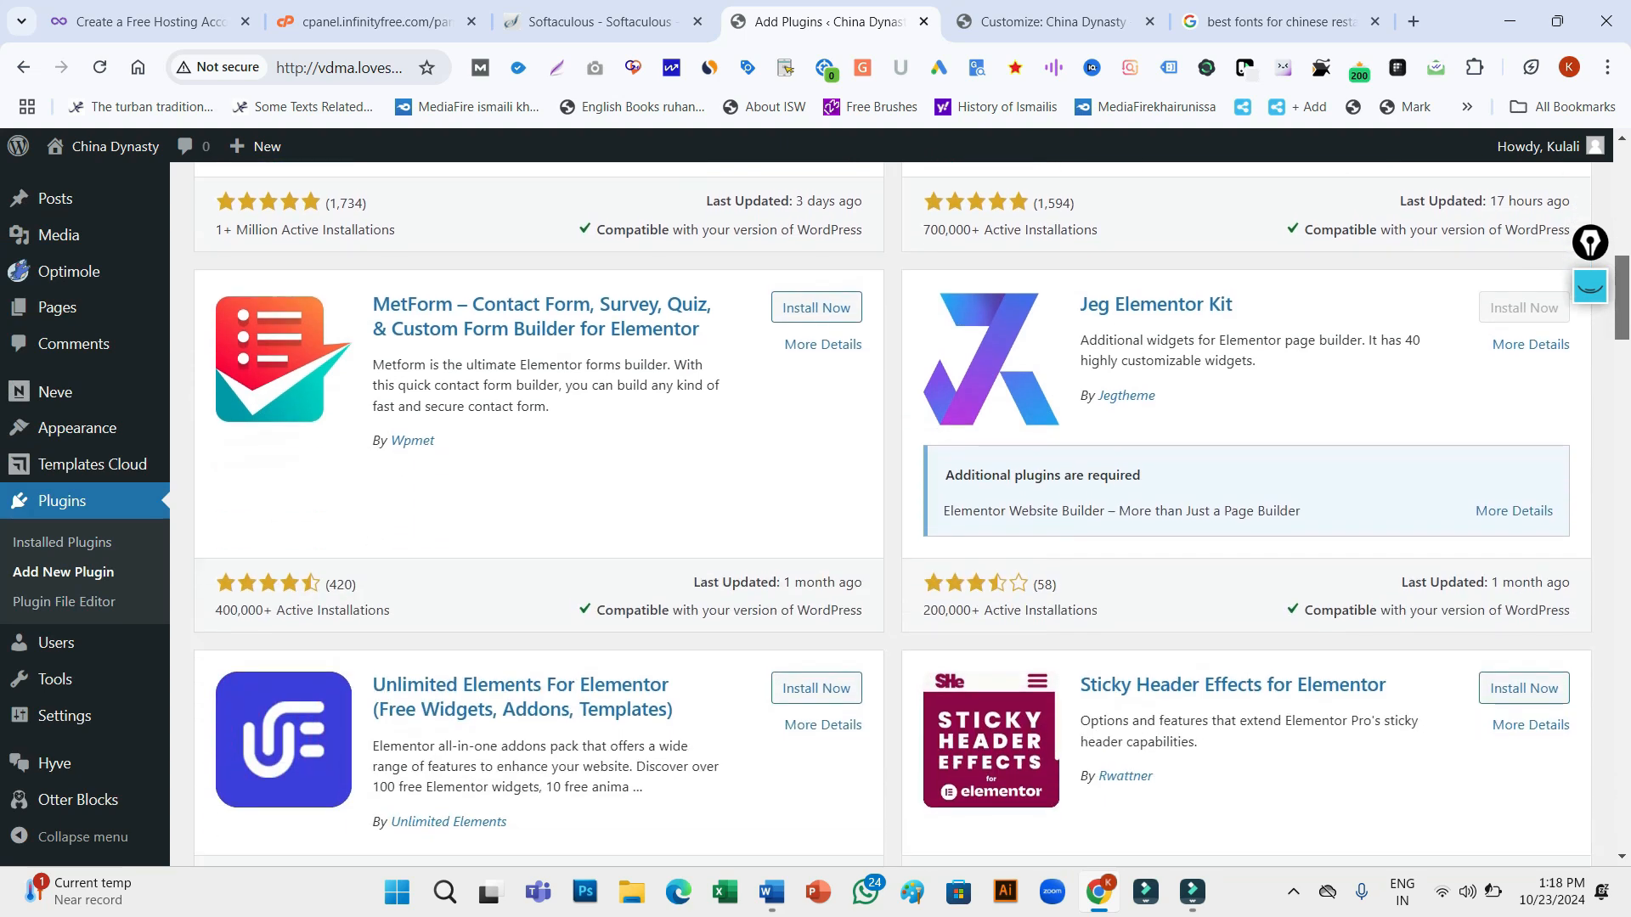
pyautogui.scroll(-11, 892, 509)
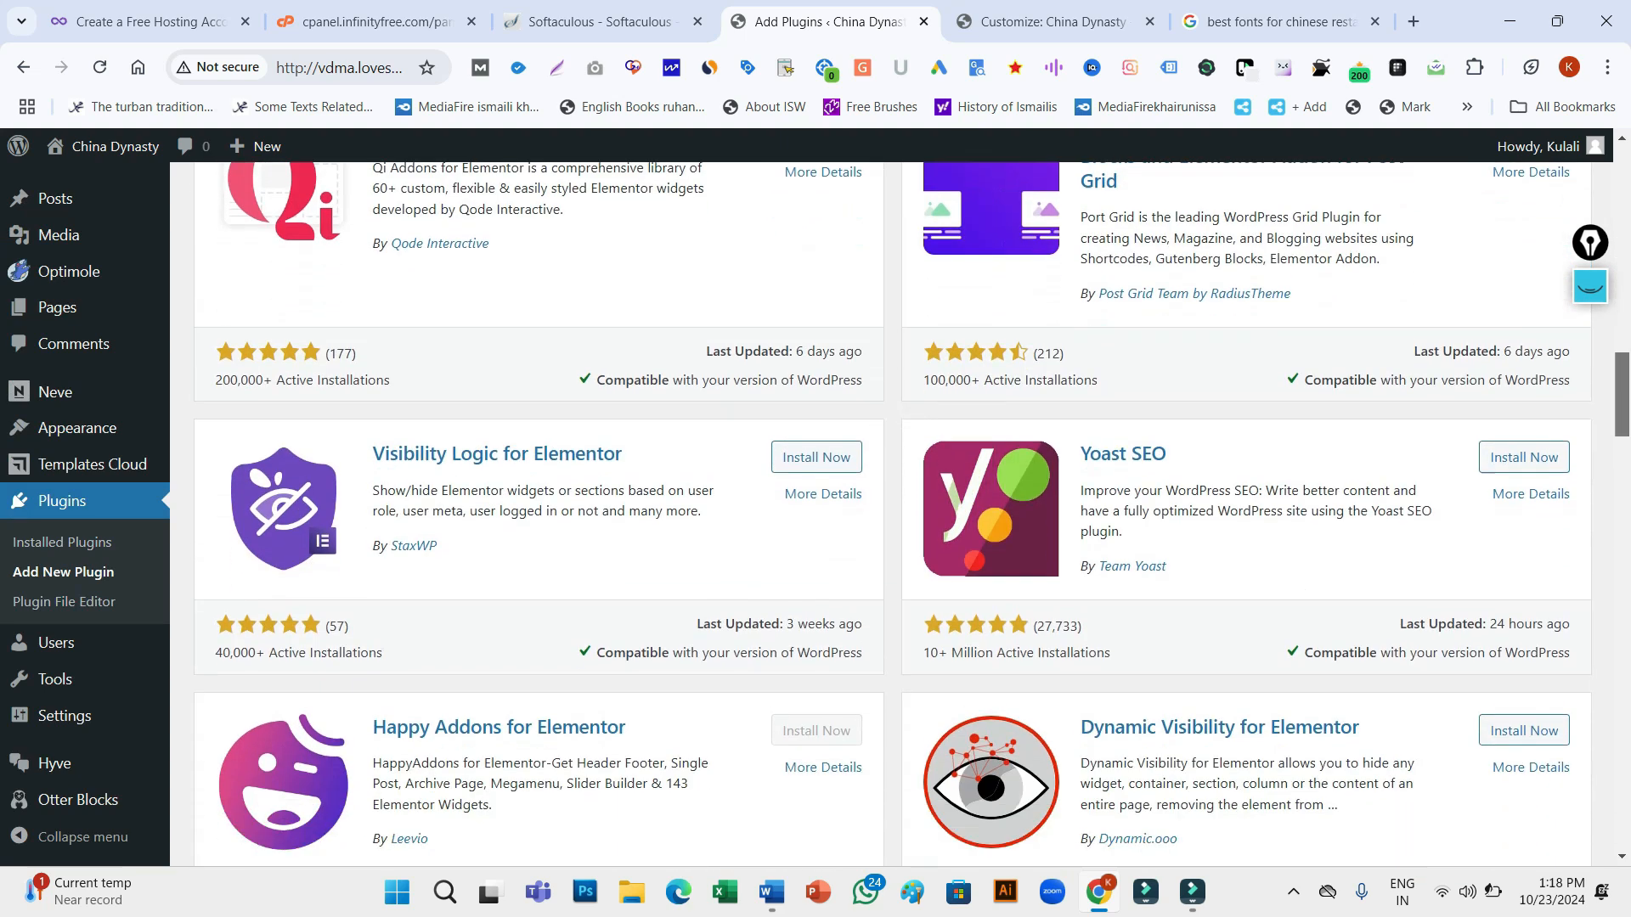
pyautogui.scroll(-2, 892, 509)
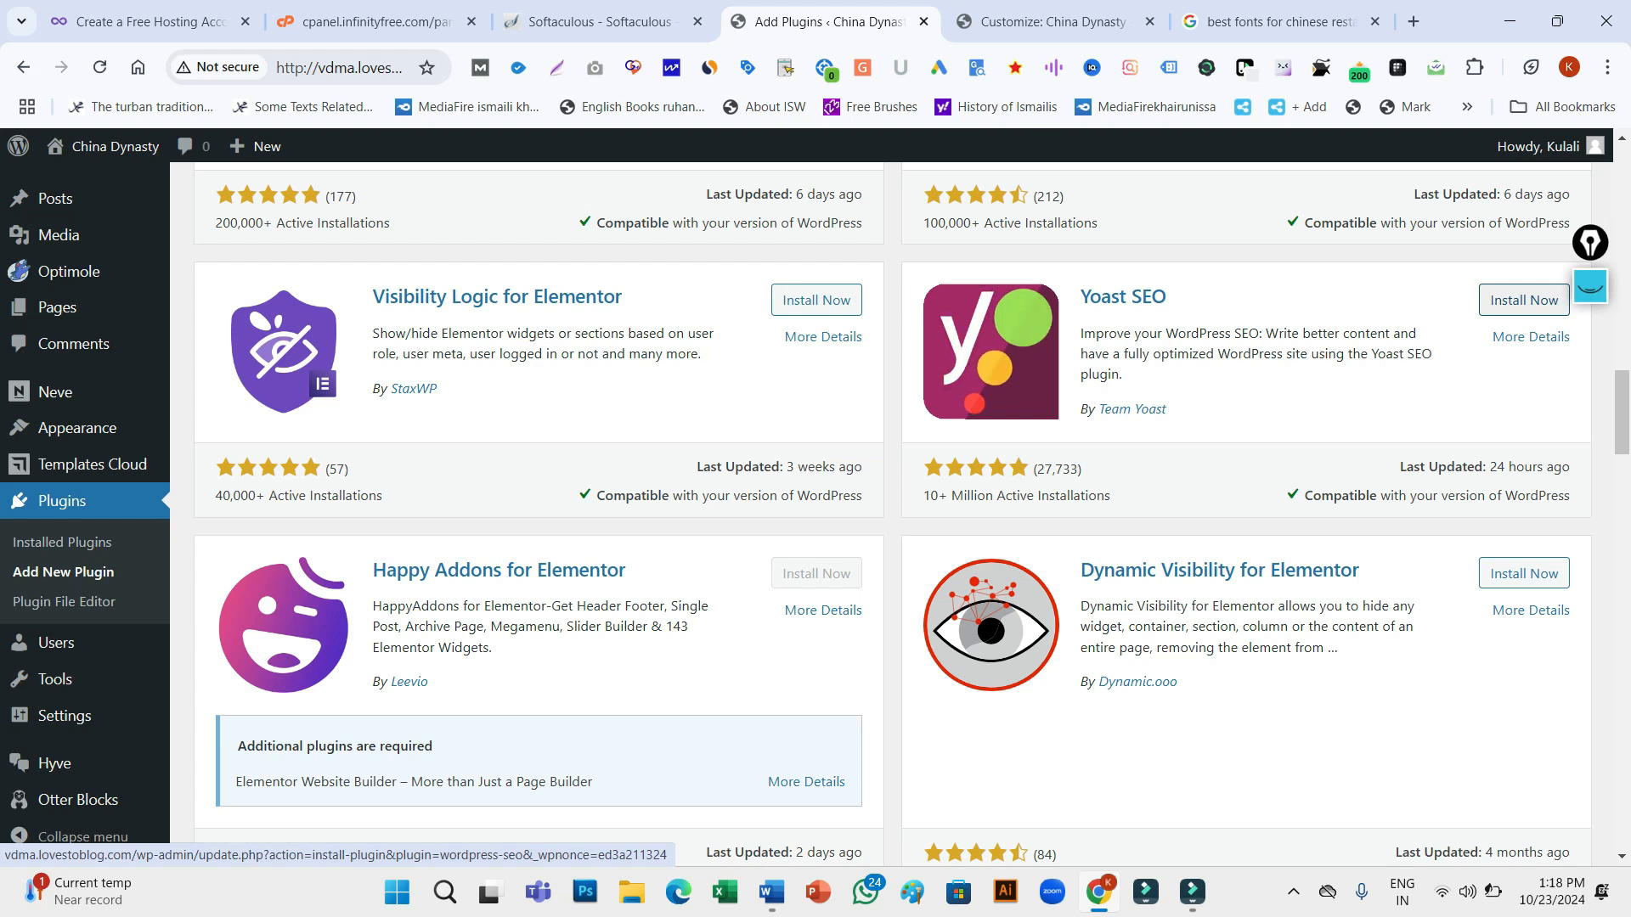
pyautogui.click(1524, 300)
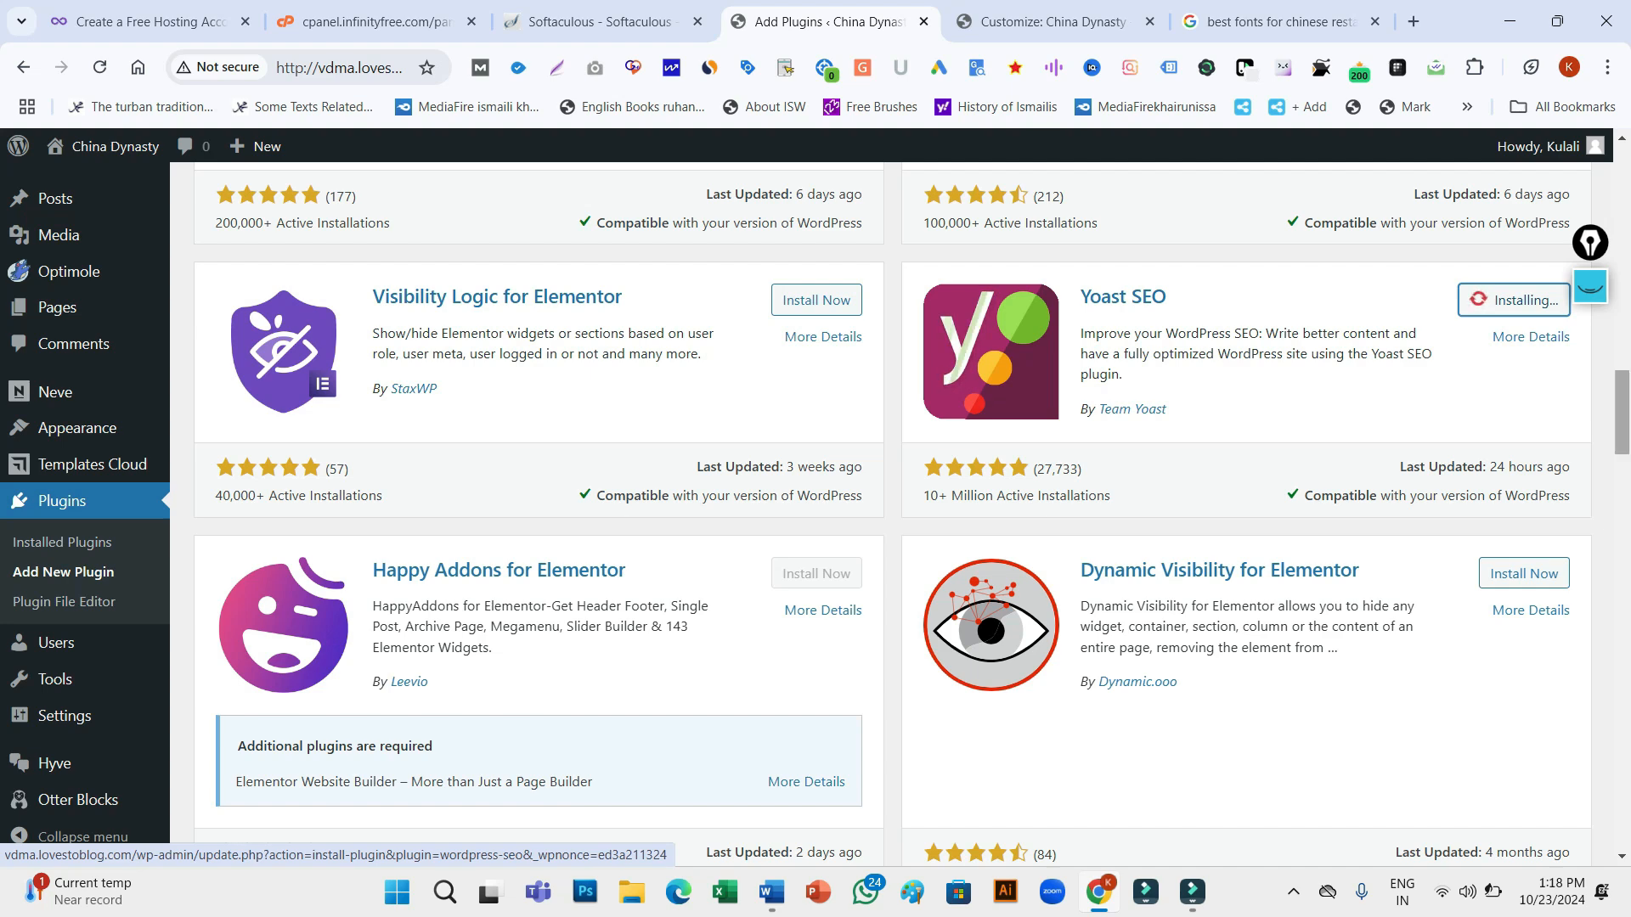
# Install the Starter Templates plugin by Brainstorm Force from the elementor search results
pyautogui.scroll(-5, 913, 513)
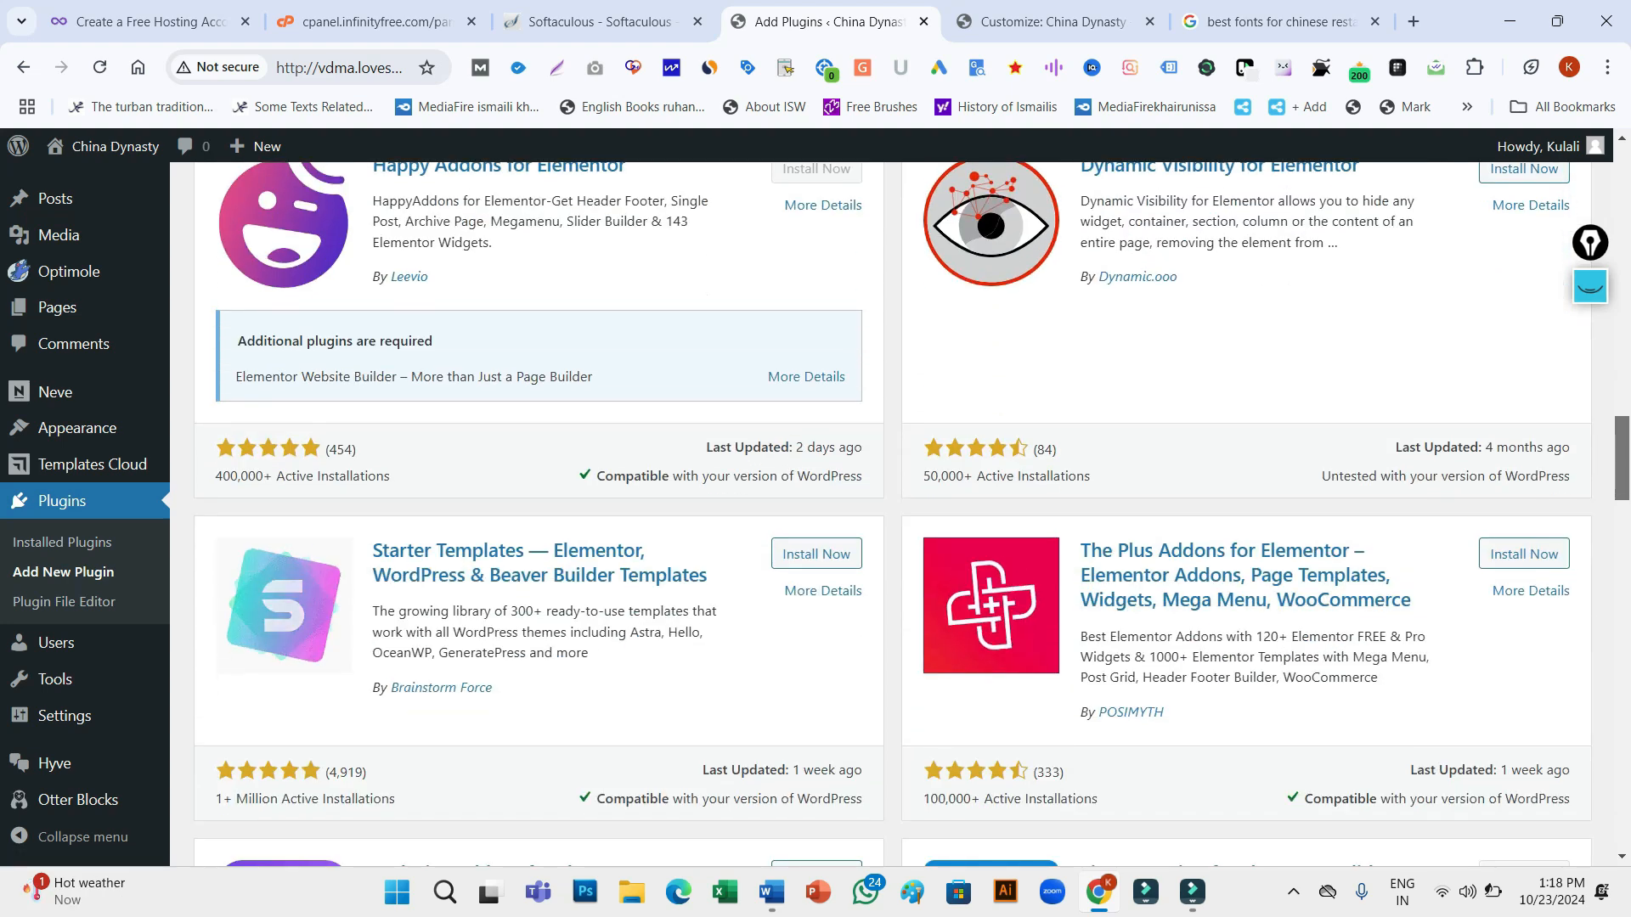
pyautogui.scroll(-3, 912, 513)
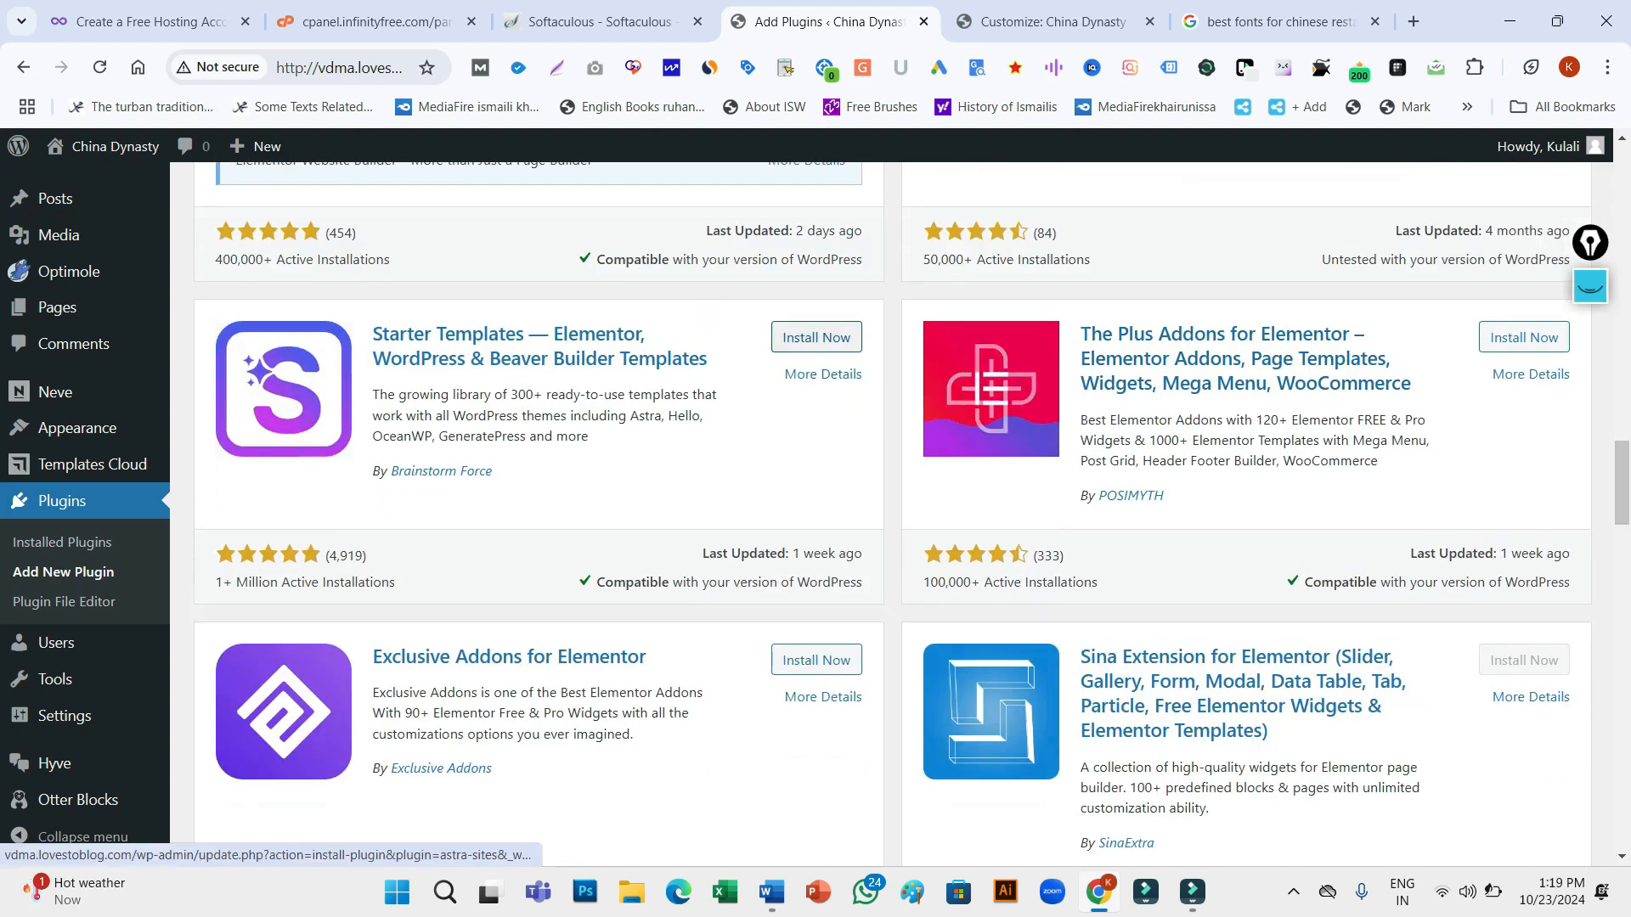
pyautogui.click(816, 337)
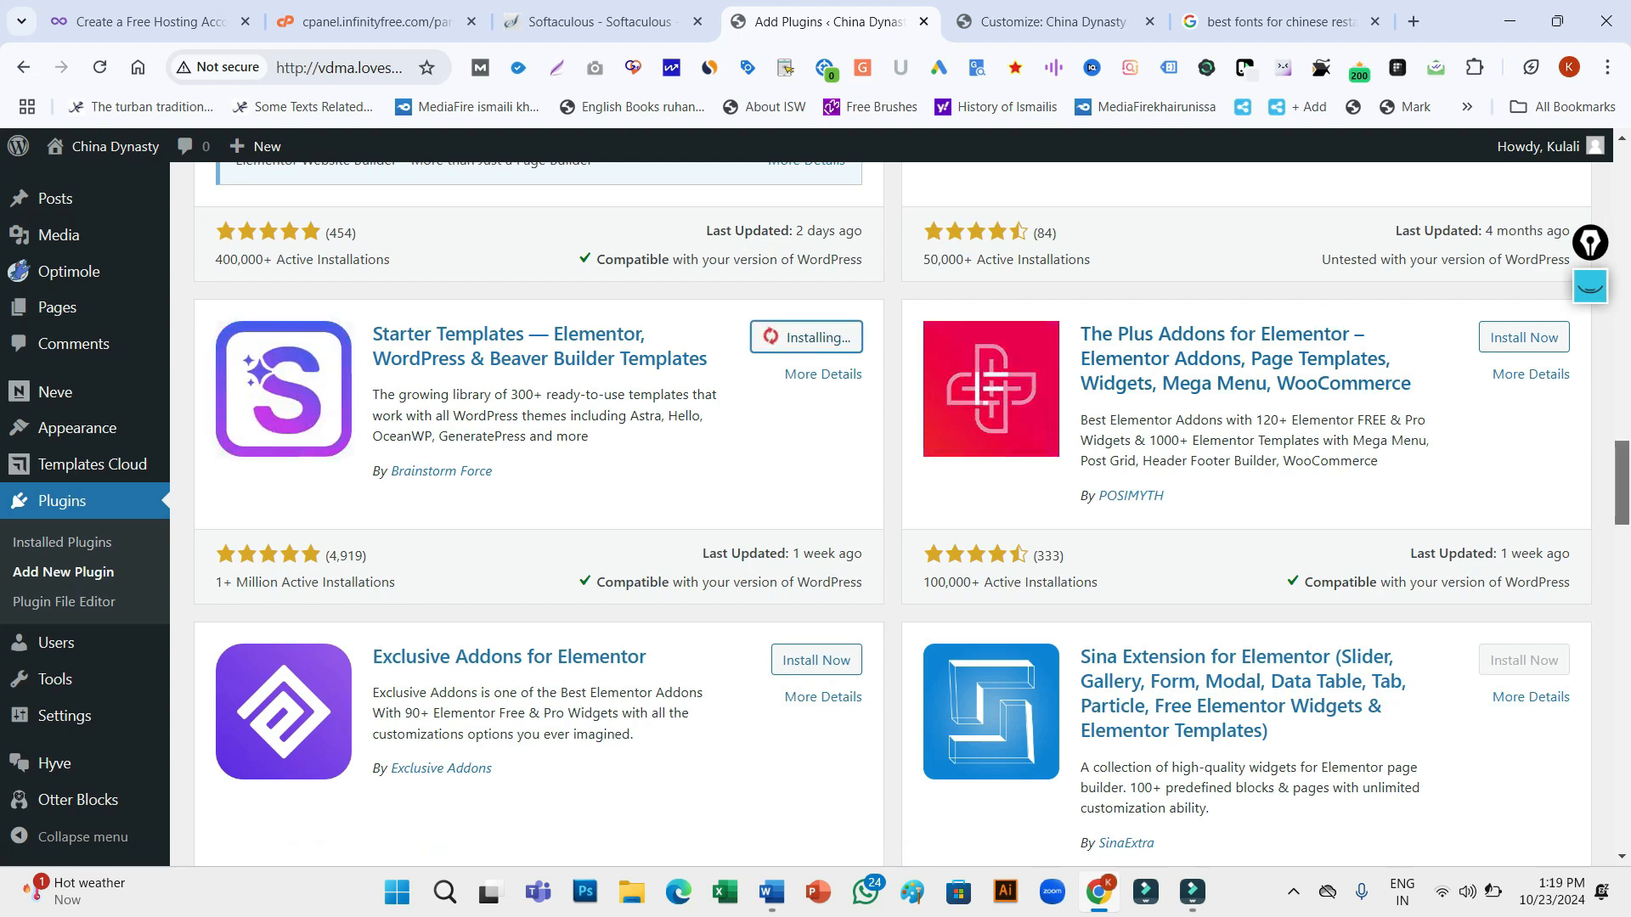
# Look through the remaining elementor search results for other useful plugins and check the install status of the chosen ones
pyautogui.scroll(-5, 892, 510)
pyautogui.scroll(-6, 983, 518)
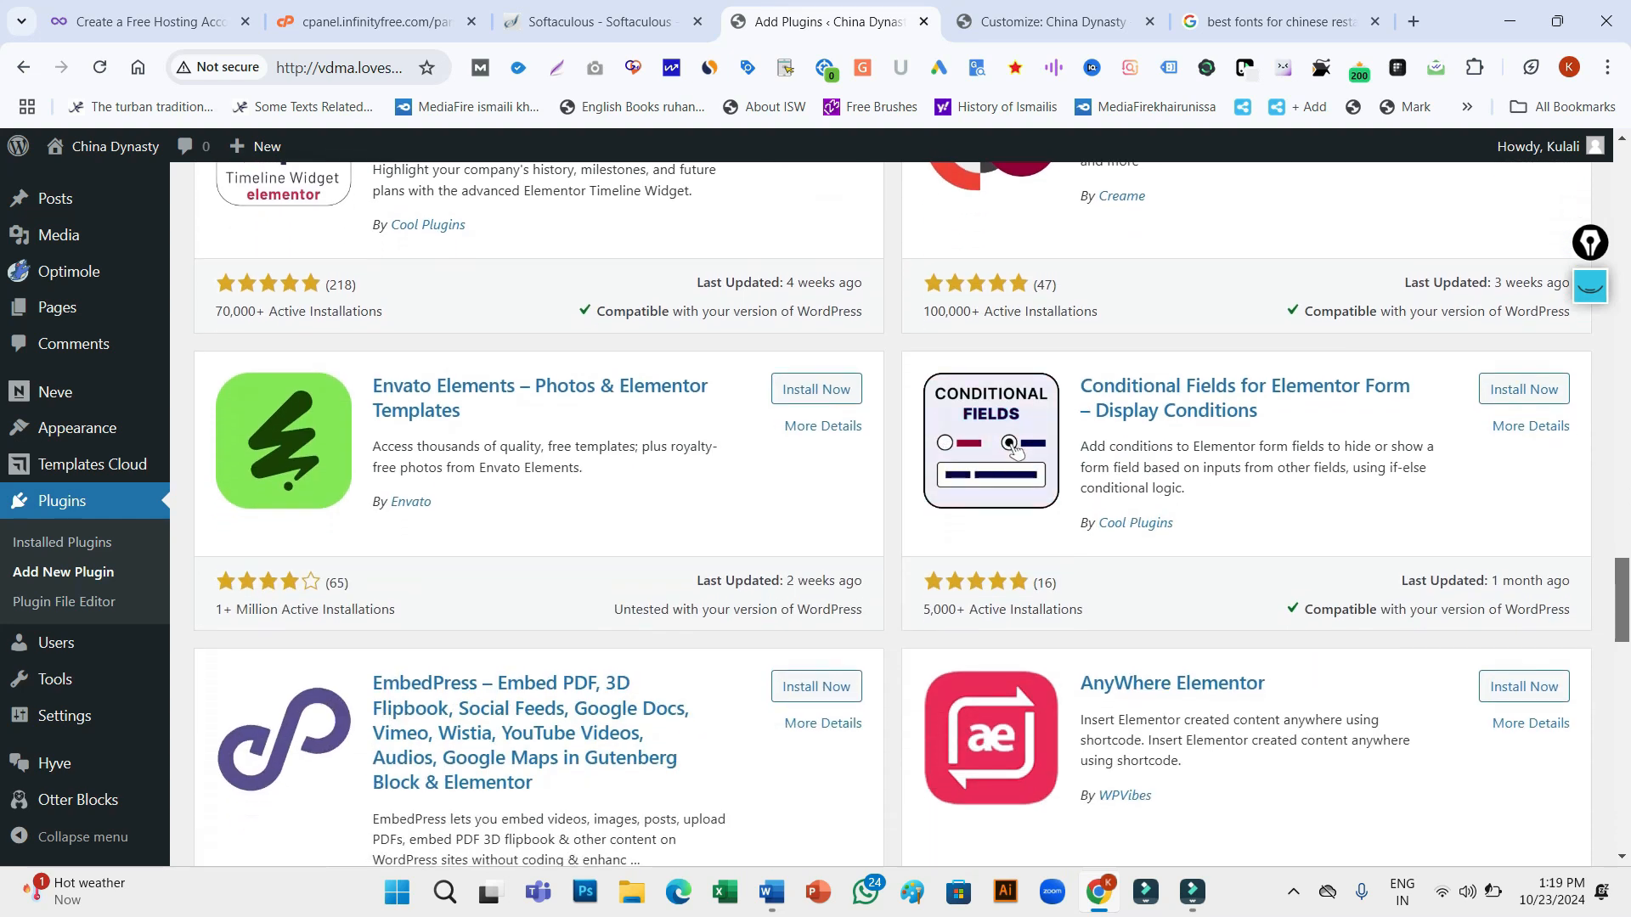
pyautogui.scroll(-1, 892, 509)
pyautogui.scroll(-1, 892, 509)
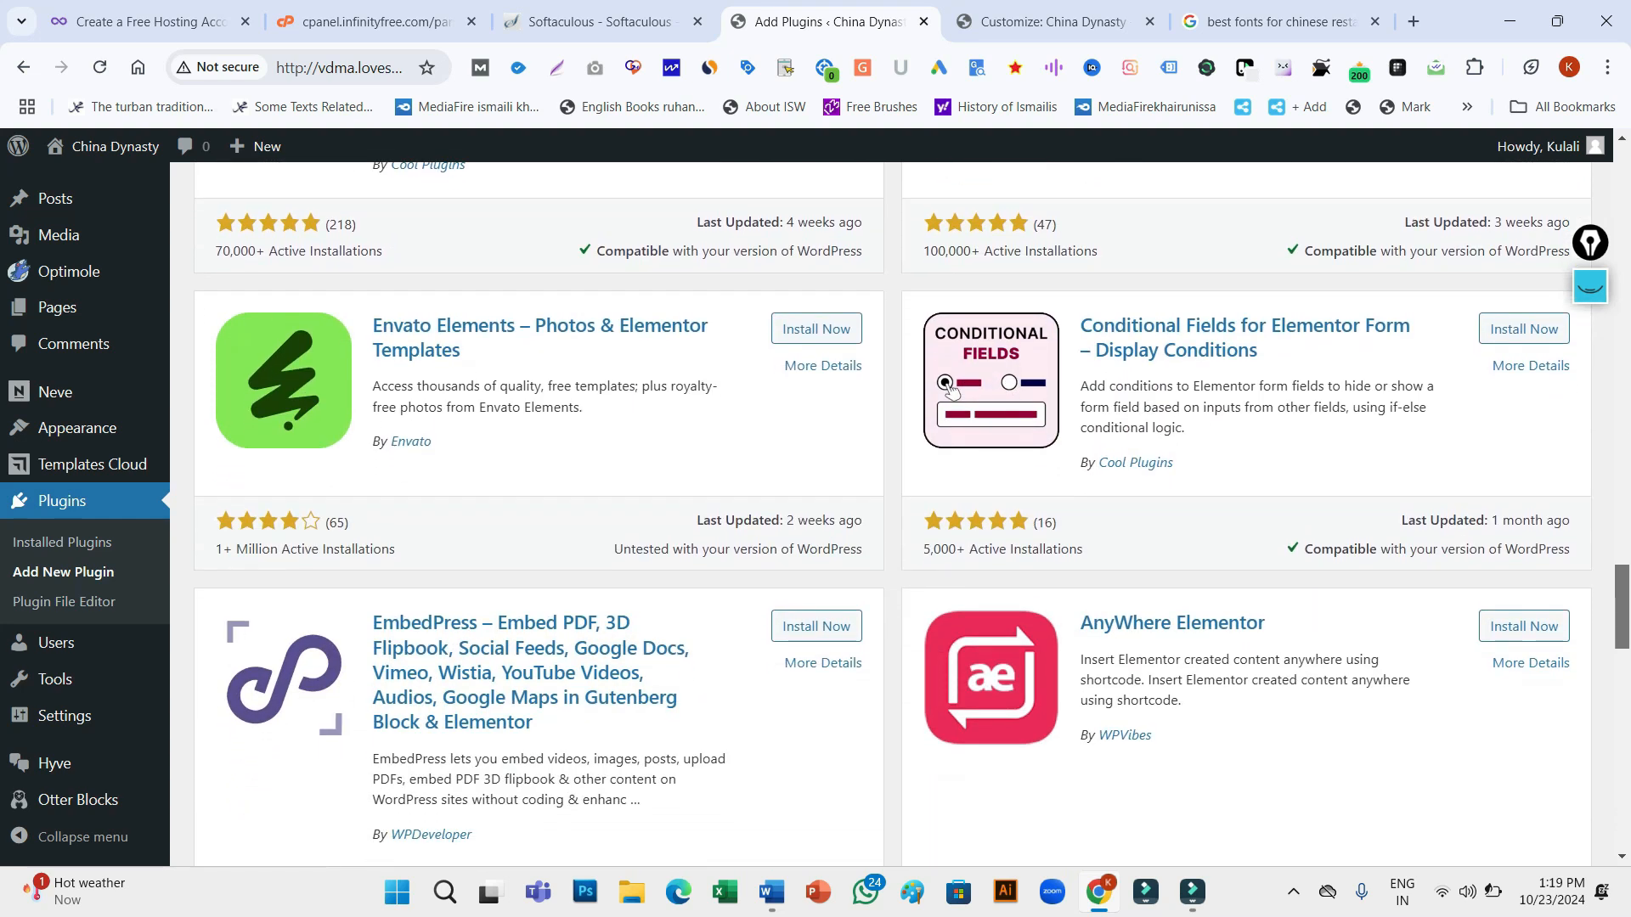
pyautogui.scroll(-1, 892, 509)
pyautogui.scroll(-5, 892, 510)
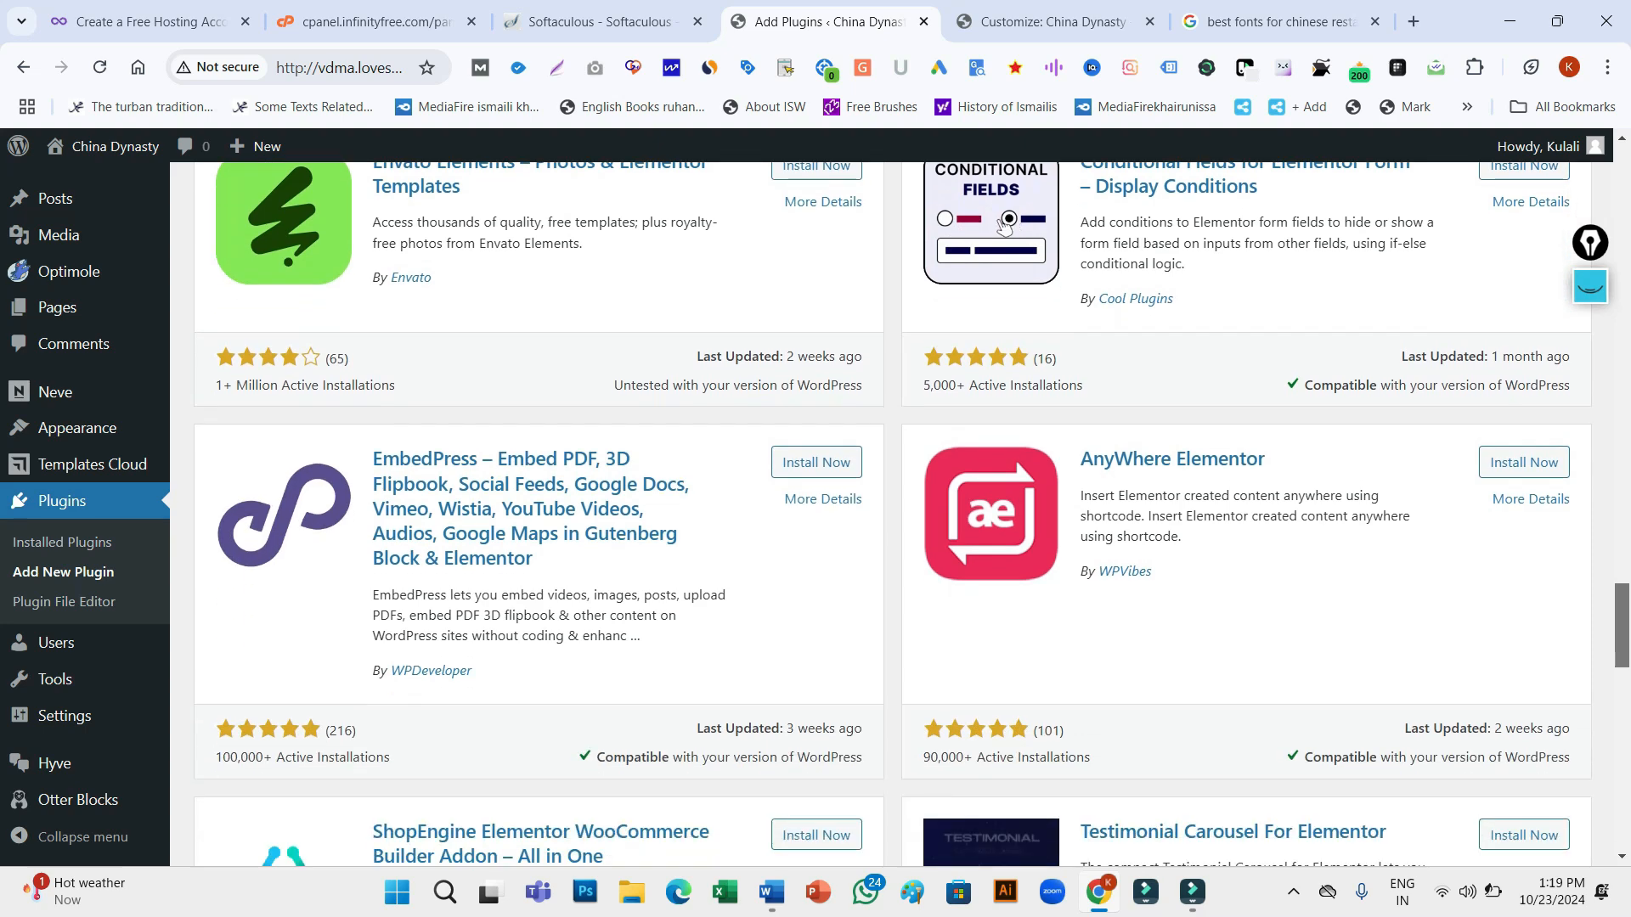
pyautogui.scroll(-3, 1018, 708)
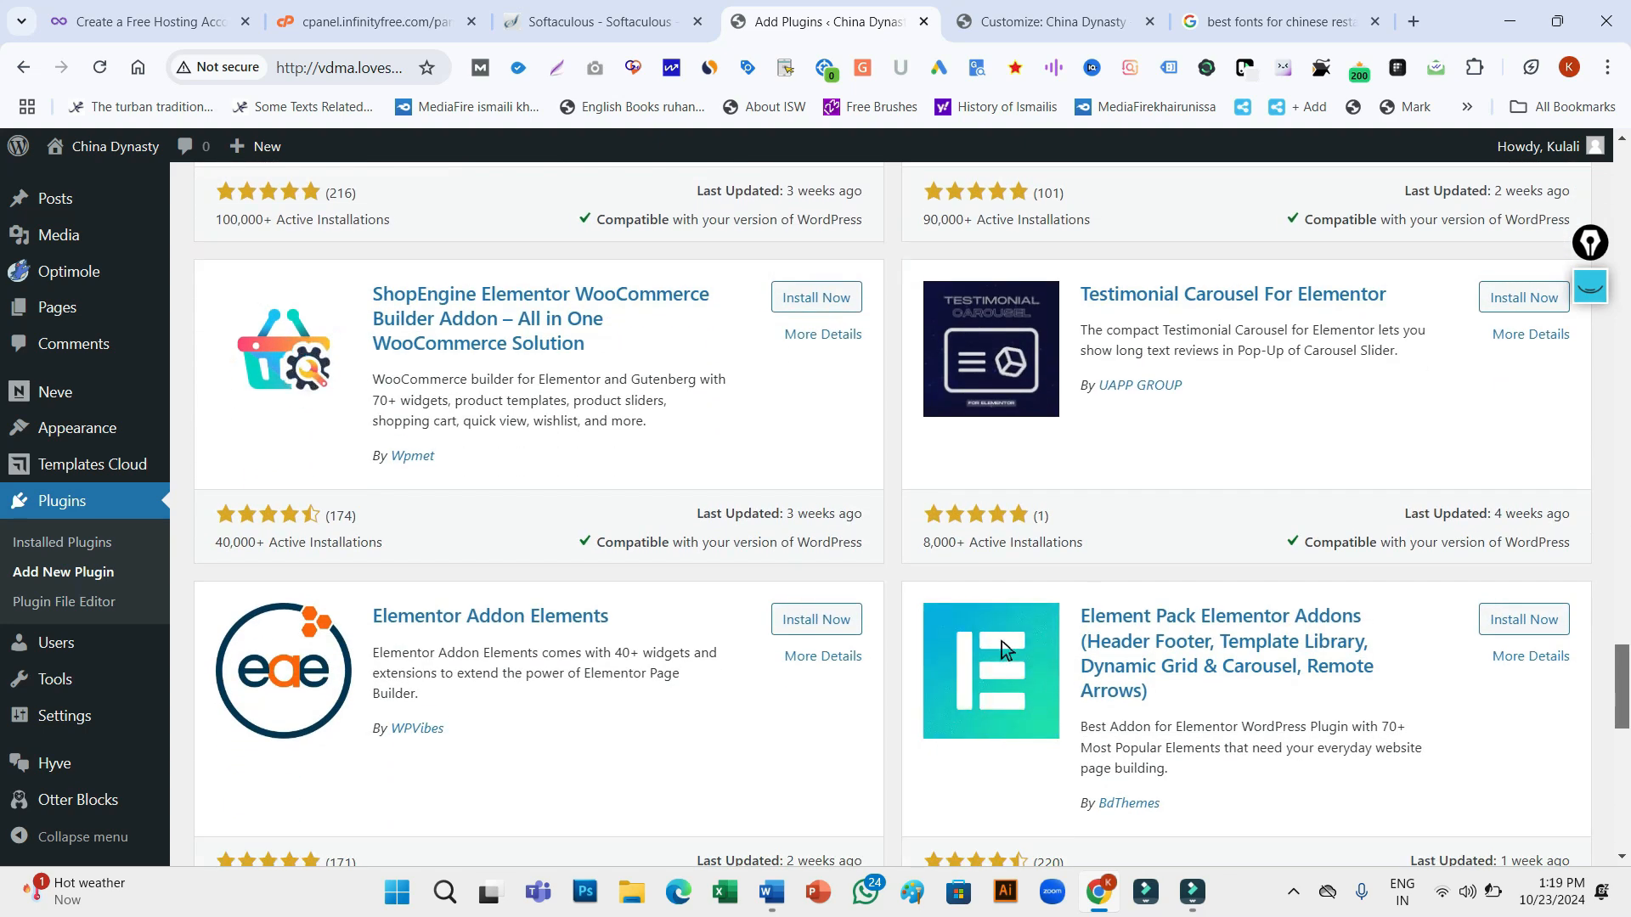
pyautogui.scroll(-3, 1005, 680)
pyautogui.scroll(-3, 892, 515)
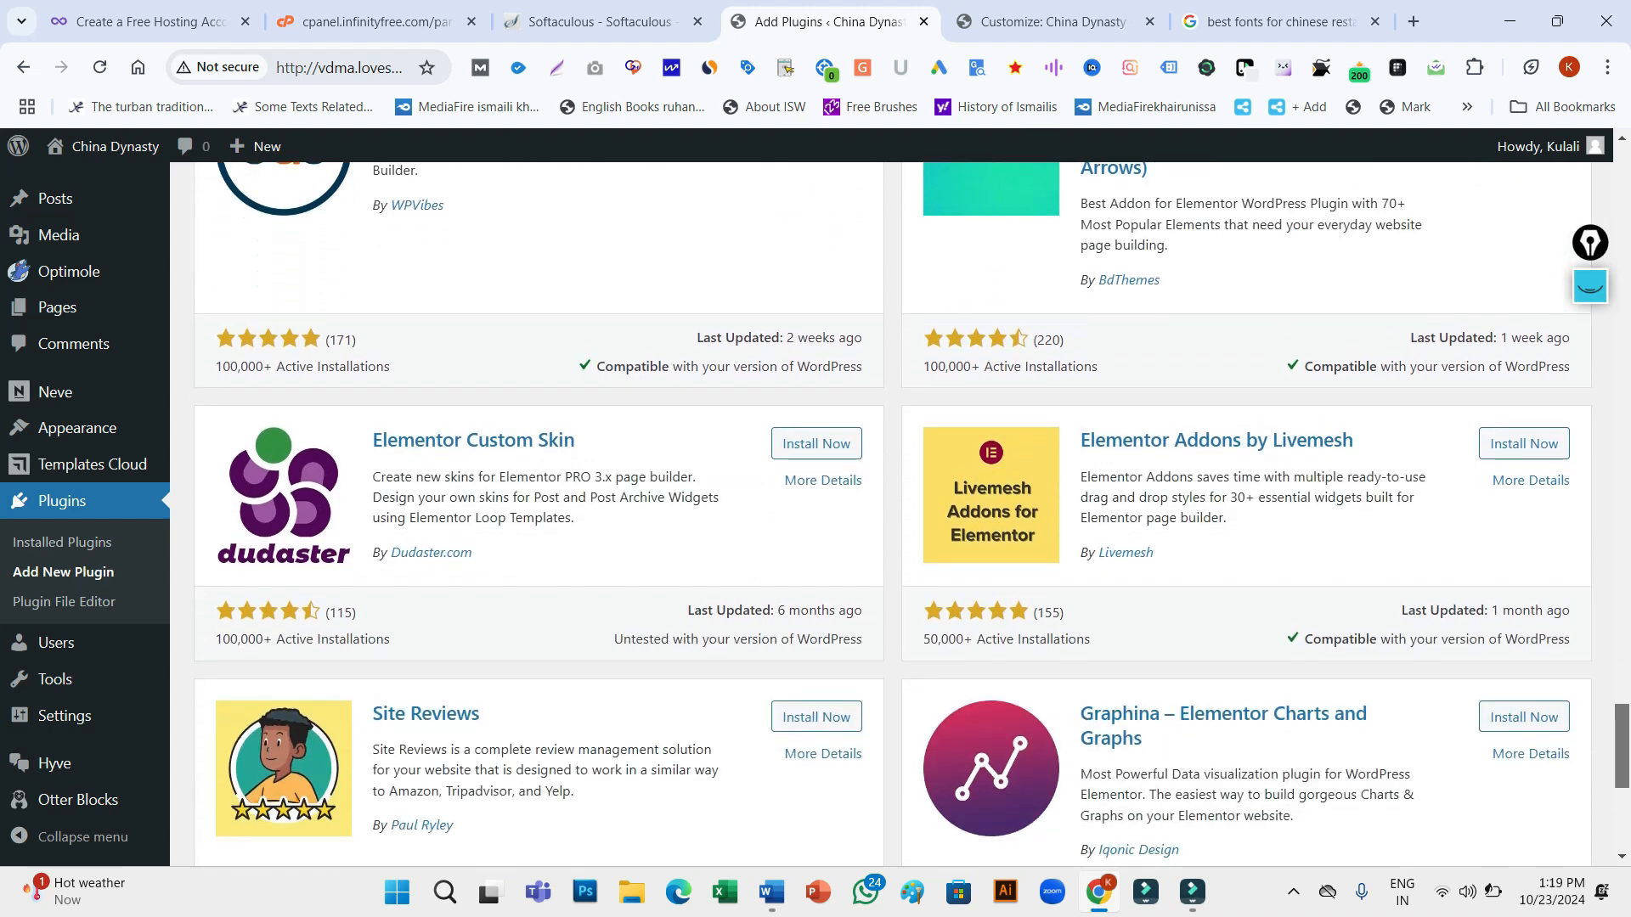
pyautogui.scroll(-3, 891, 515)
pyautogui.scroll(-3, 892, 515)
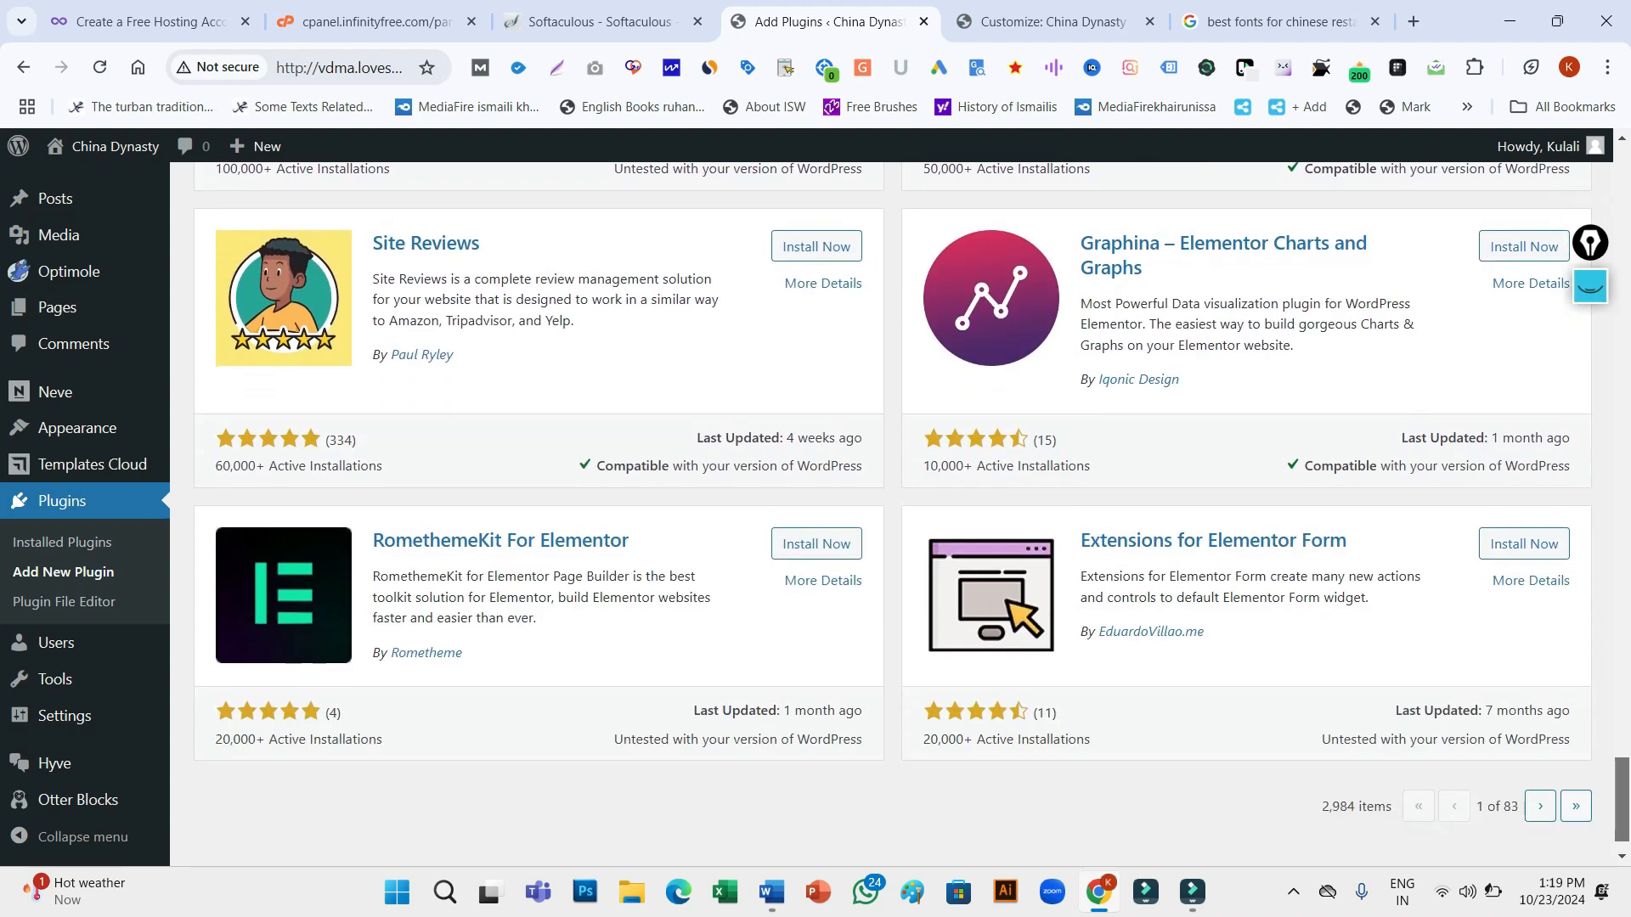
pyautogui.scroll(15, 892, 515)
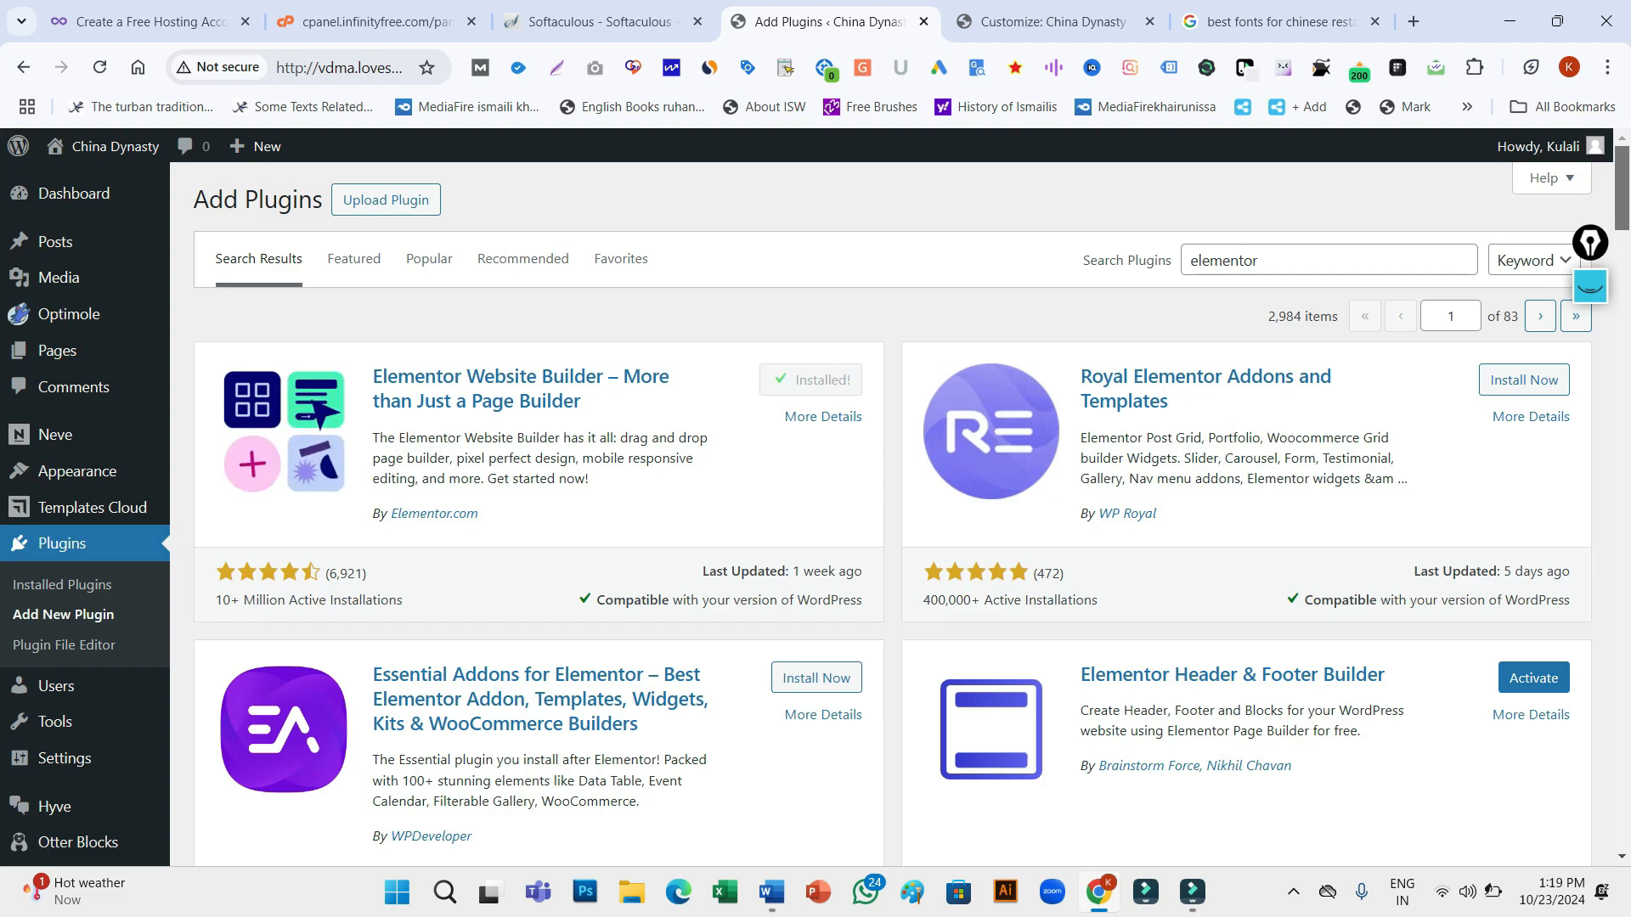
pyautogui.scroll(-6, 892, 515)
pyautogui.scroll(-3, 892, 515)
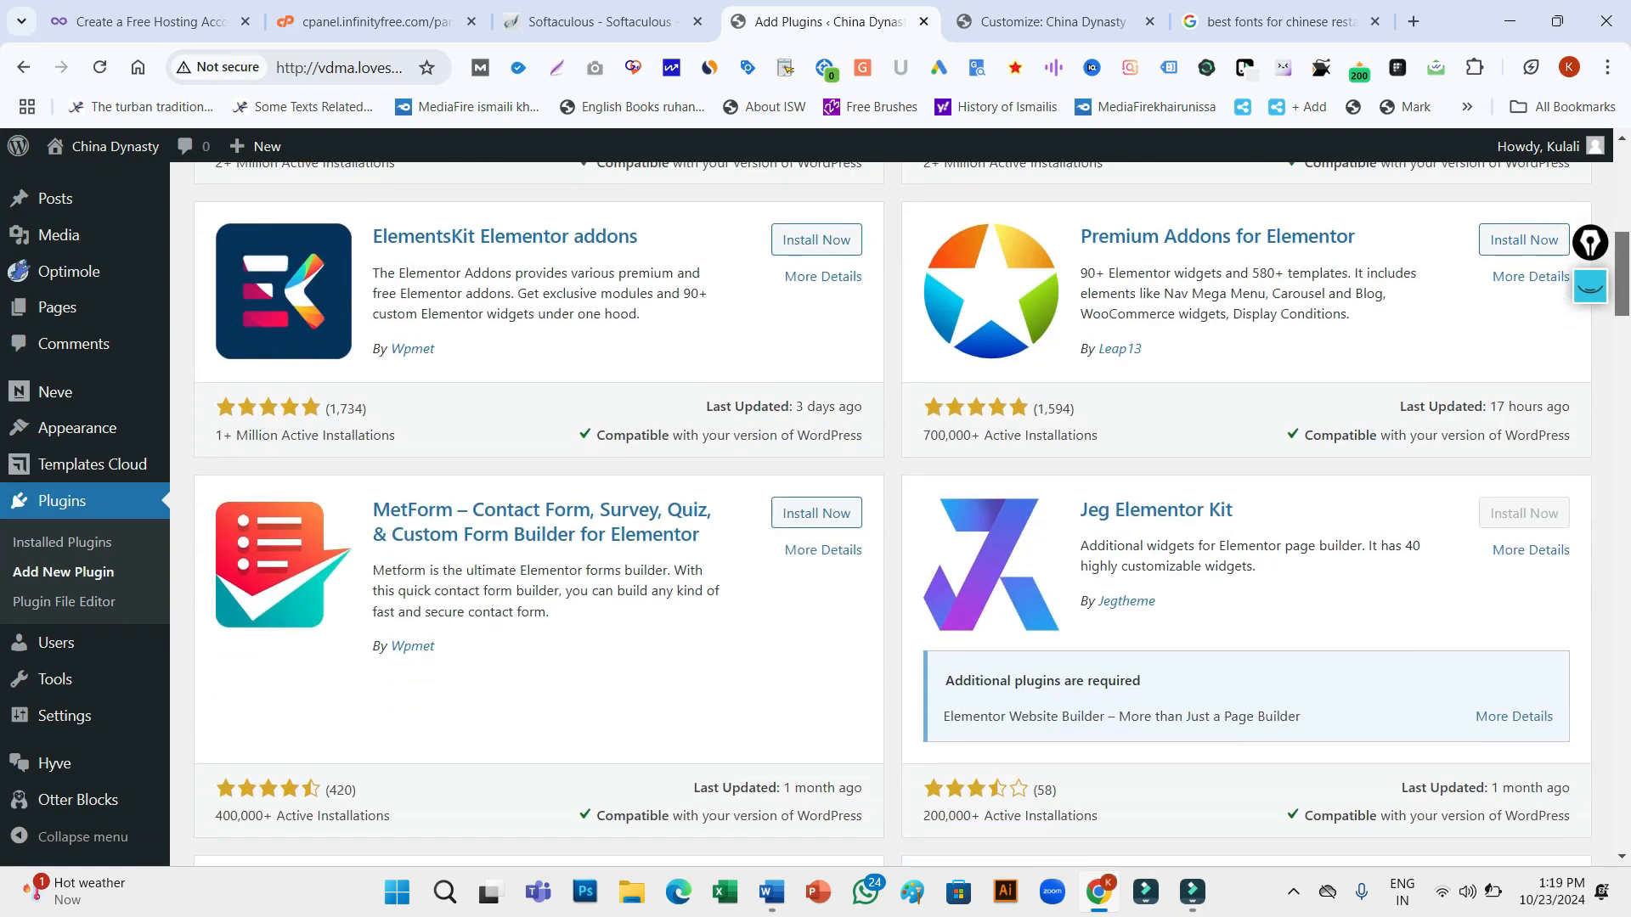
pyautogui.scroll(-6, 892, 515)
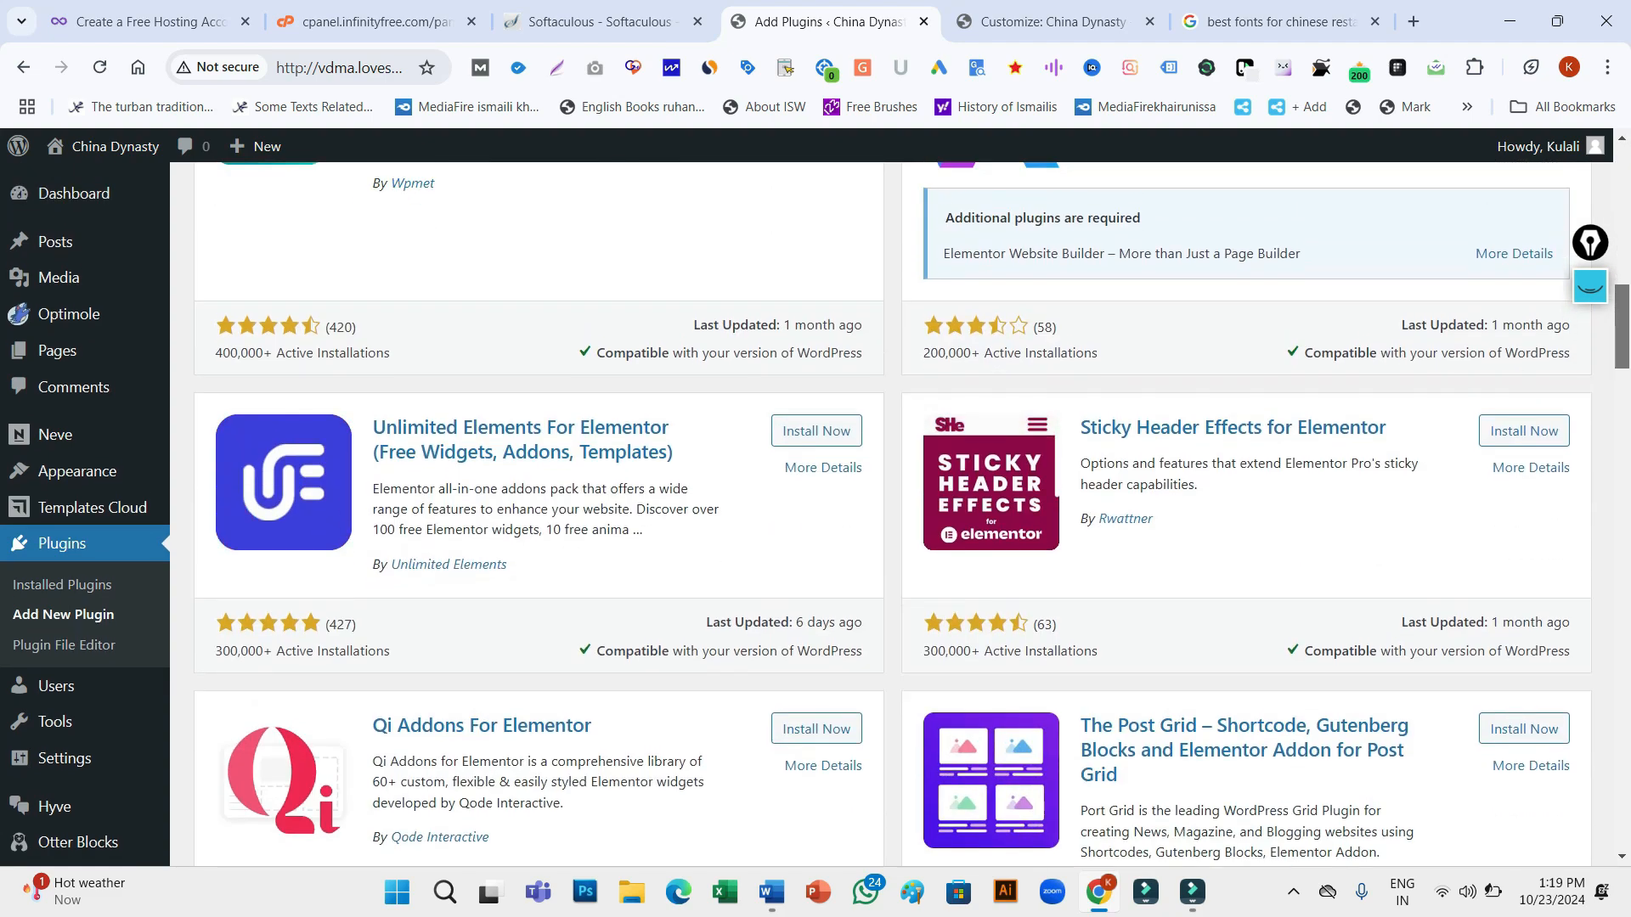
# Search the plugins for contact form and install Contact Form 7
pyautogui.scroll(15, 892, 515)
pyautogui.moveTo(1270, 261); pyautogui.dragTo(1186, 261)
pyautogui.write('contact f')
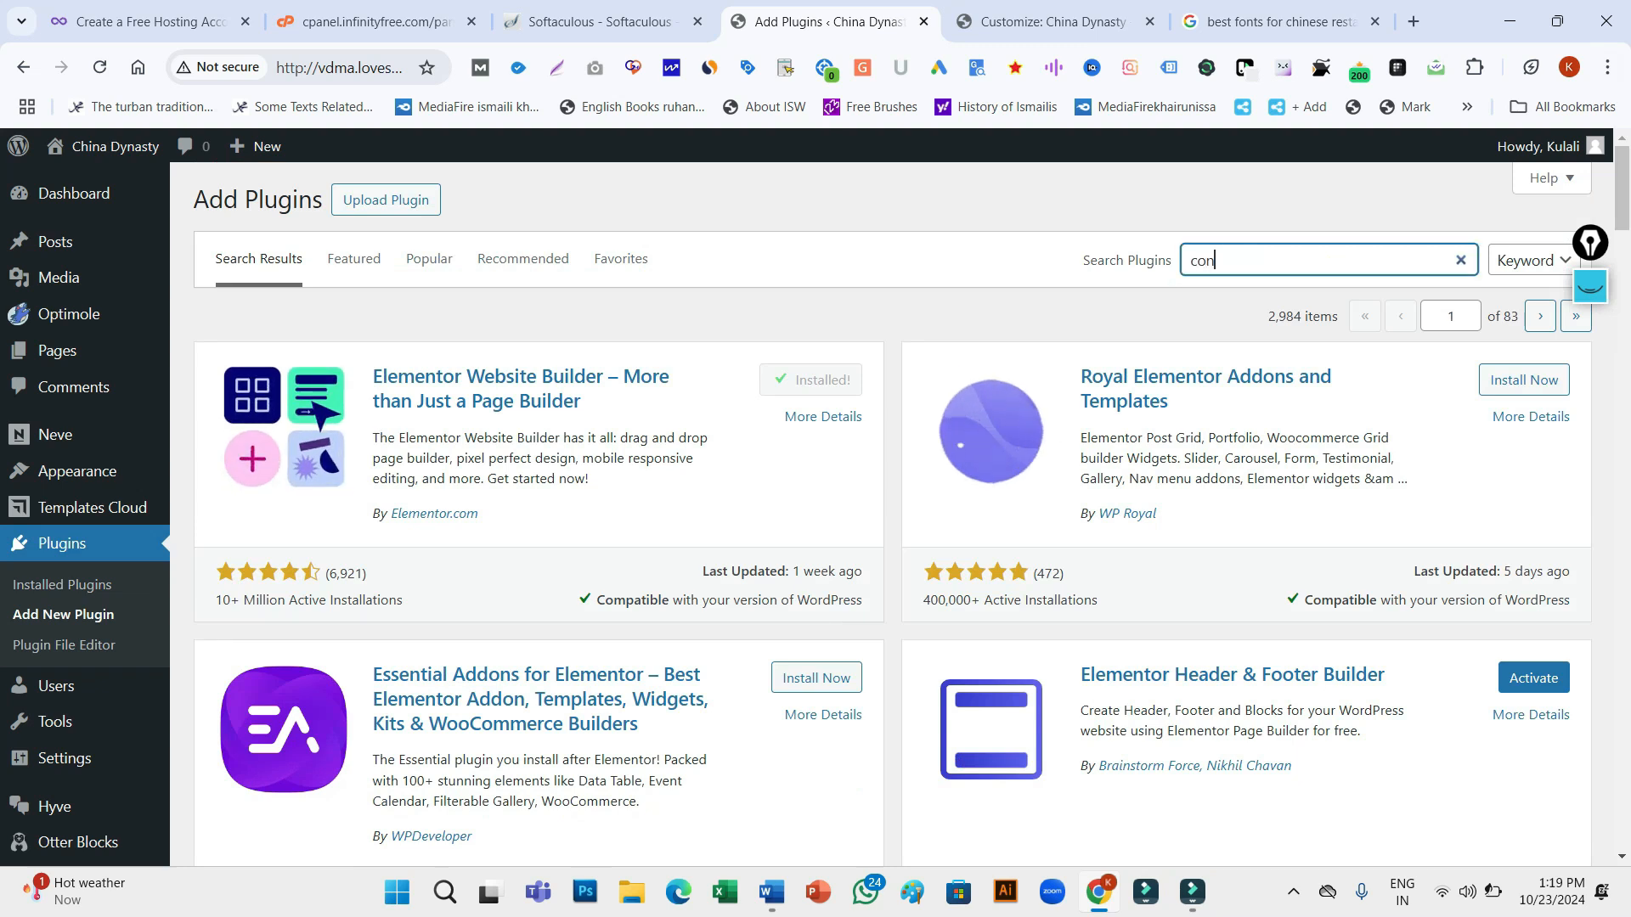
pyautogui.write('orm')
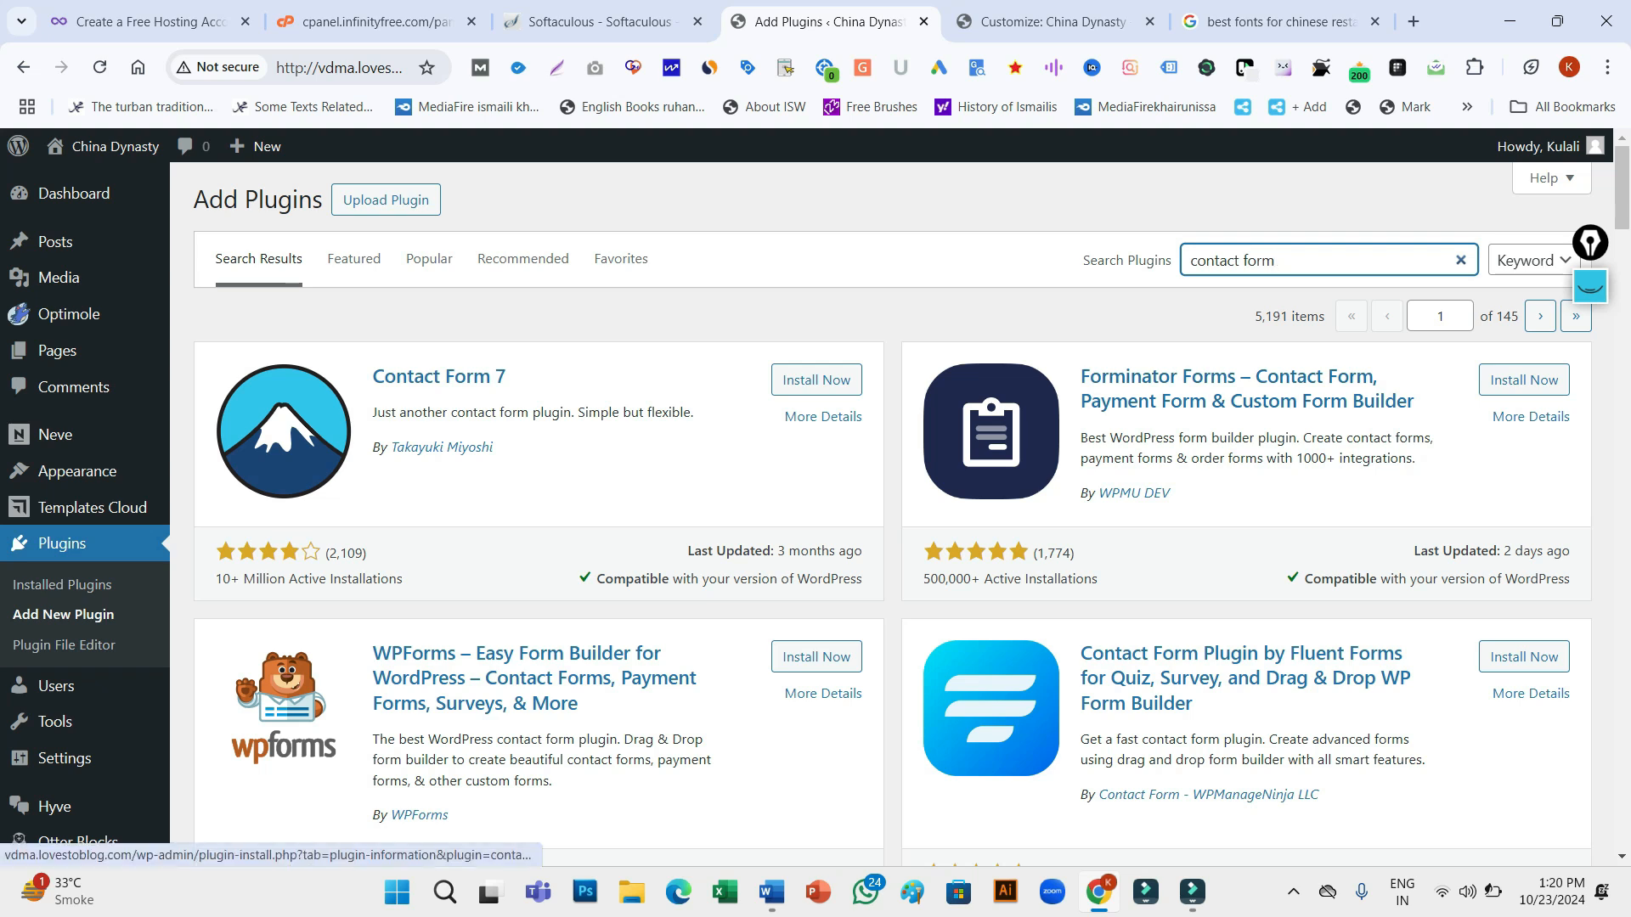
pyautogui.click(816, 379)
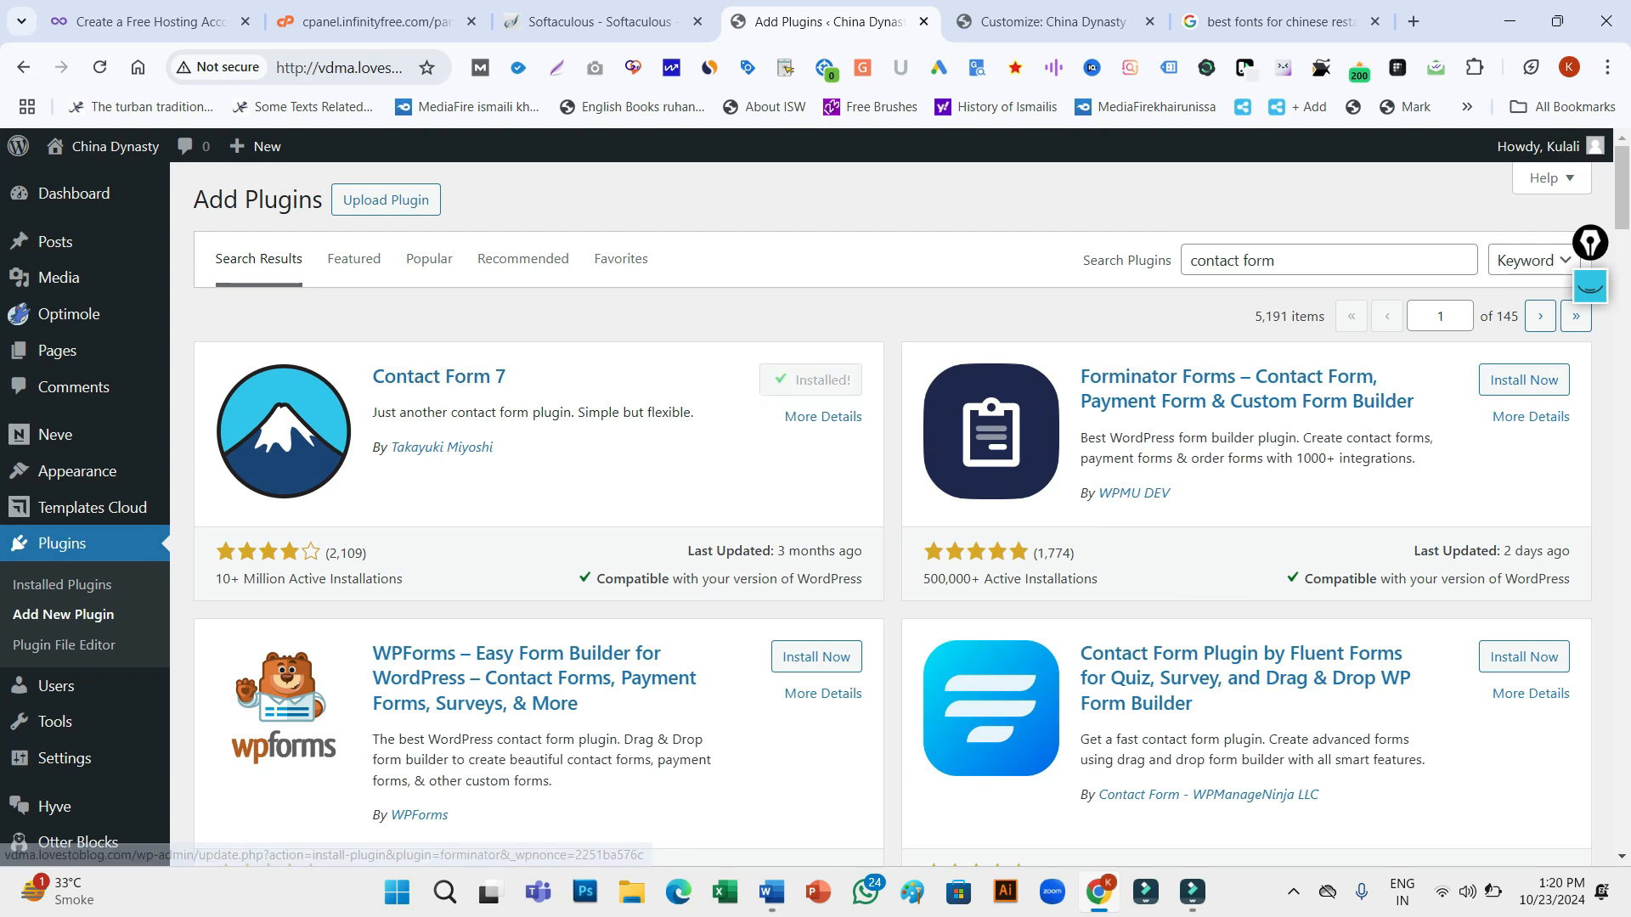
# Look through the remaining contact form search results for other useful form plugins
pyautogui.scroll(-5, 892, 510)
pyautogui.scroll(-6, 268, 695)
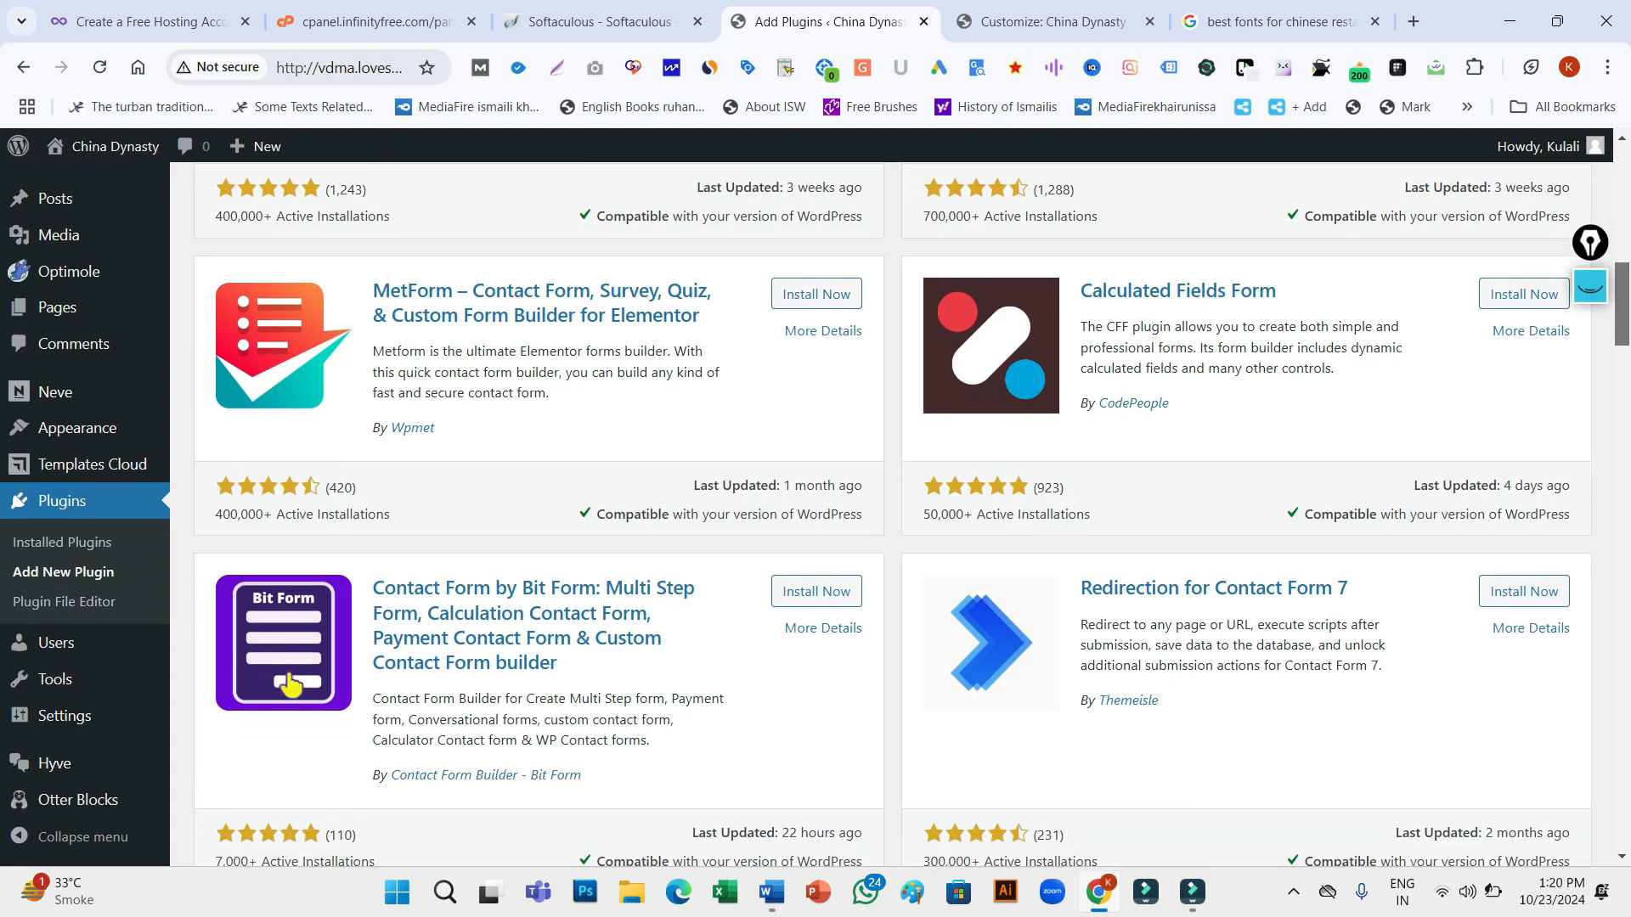
pyautogui.scroll(-5, 268, 695)
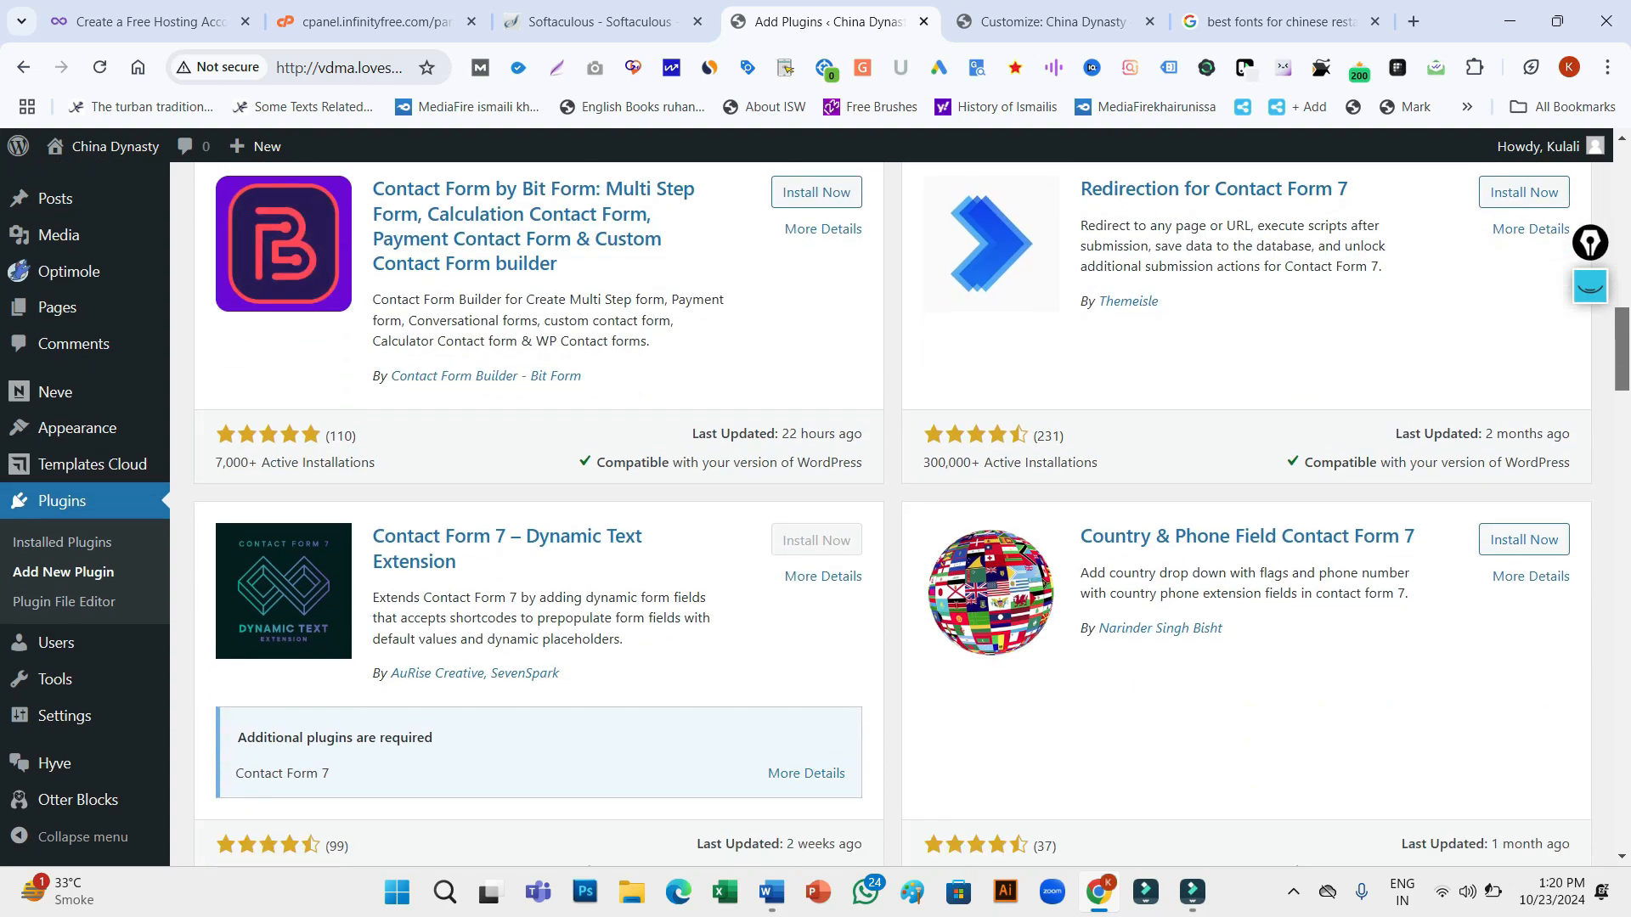
pyautogui.scroll(-4, 892, 510)
pyautogui.scroll(-7, 892, 510)
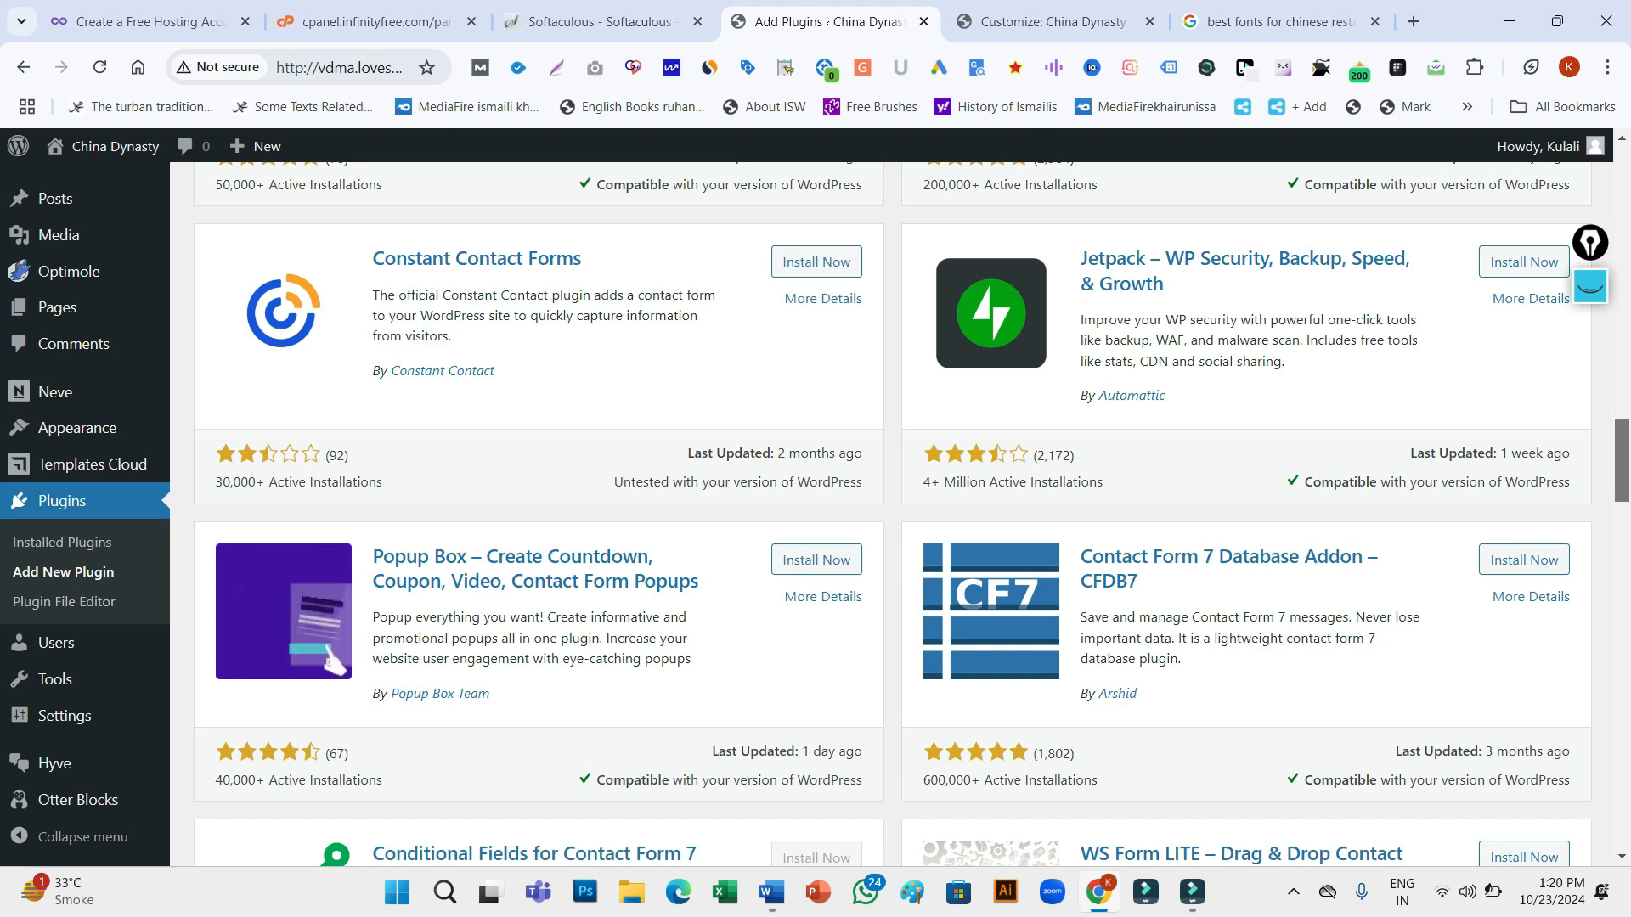
pyautogui.scroll(-2, 892, 510)
pyautogui.scroll(-1, 891, 509)
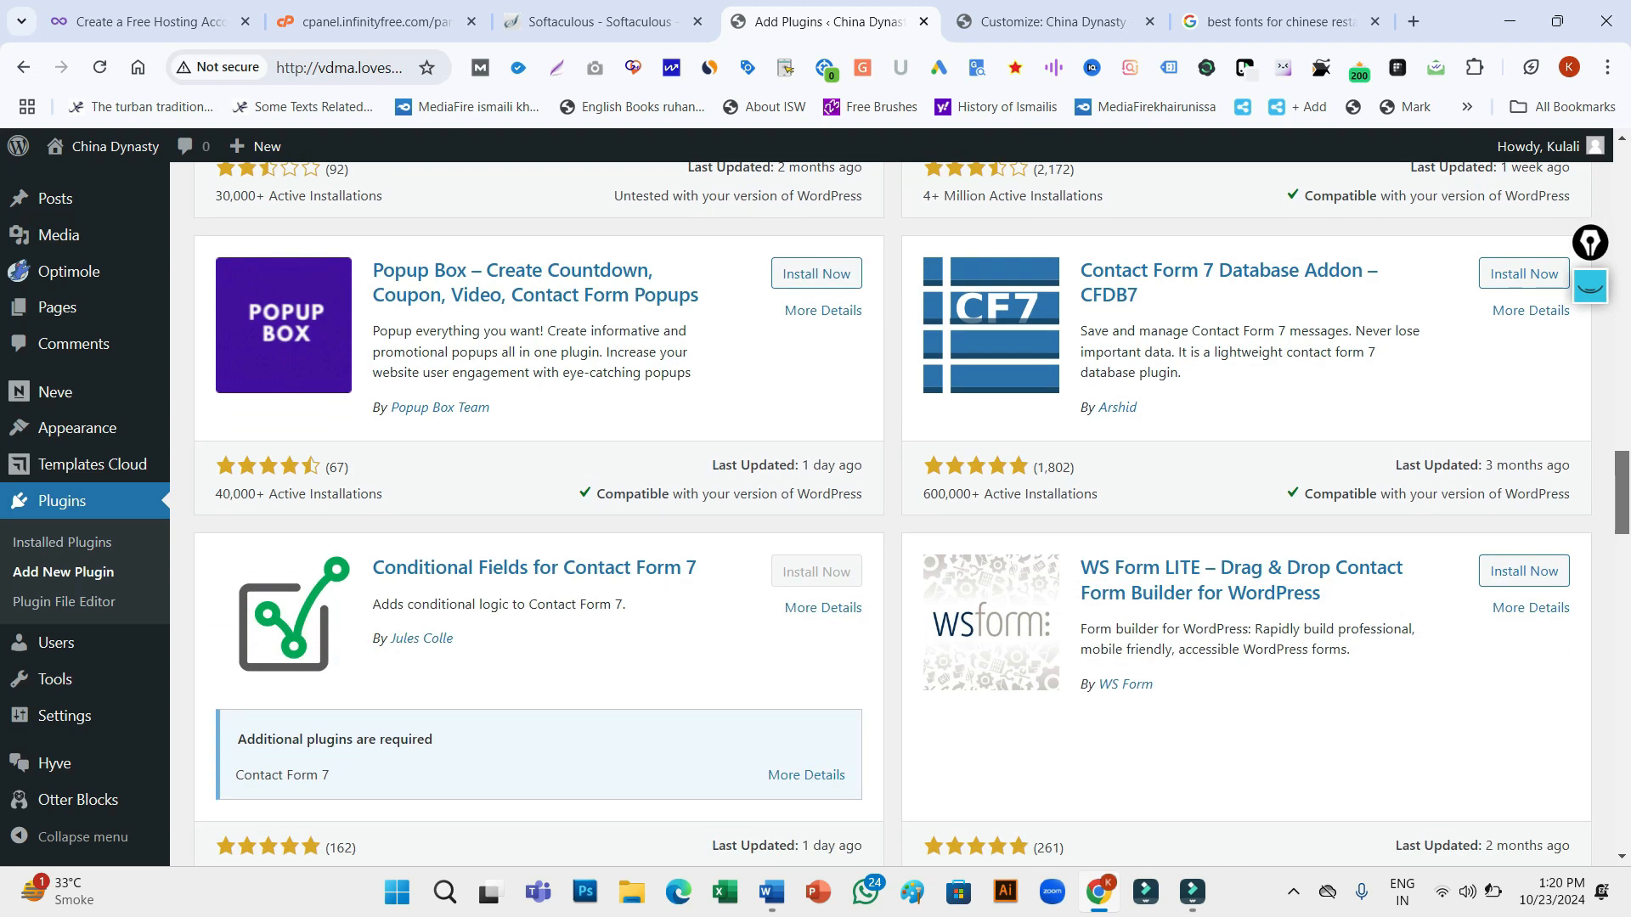
pyautogui.scroll(-6, 892, 510)
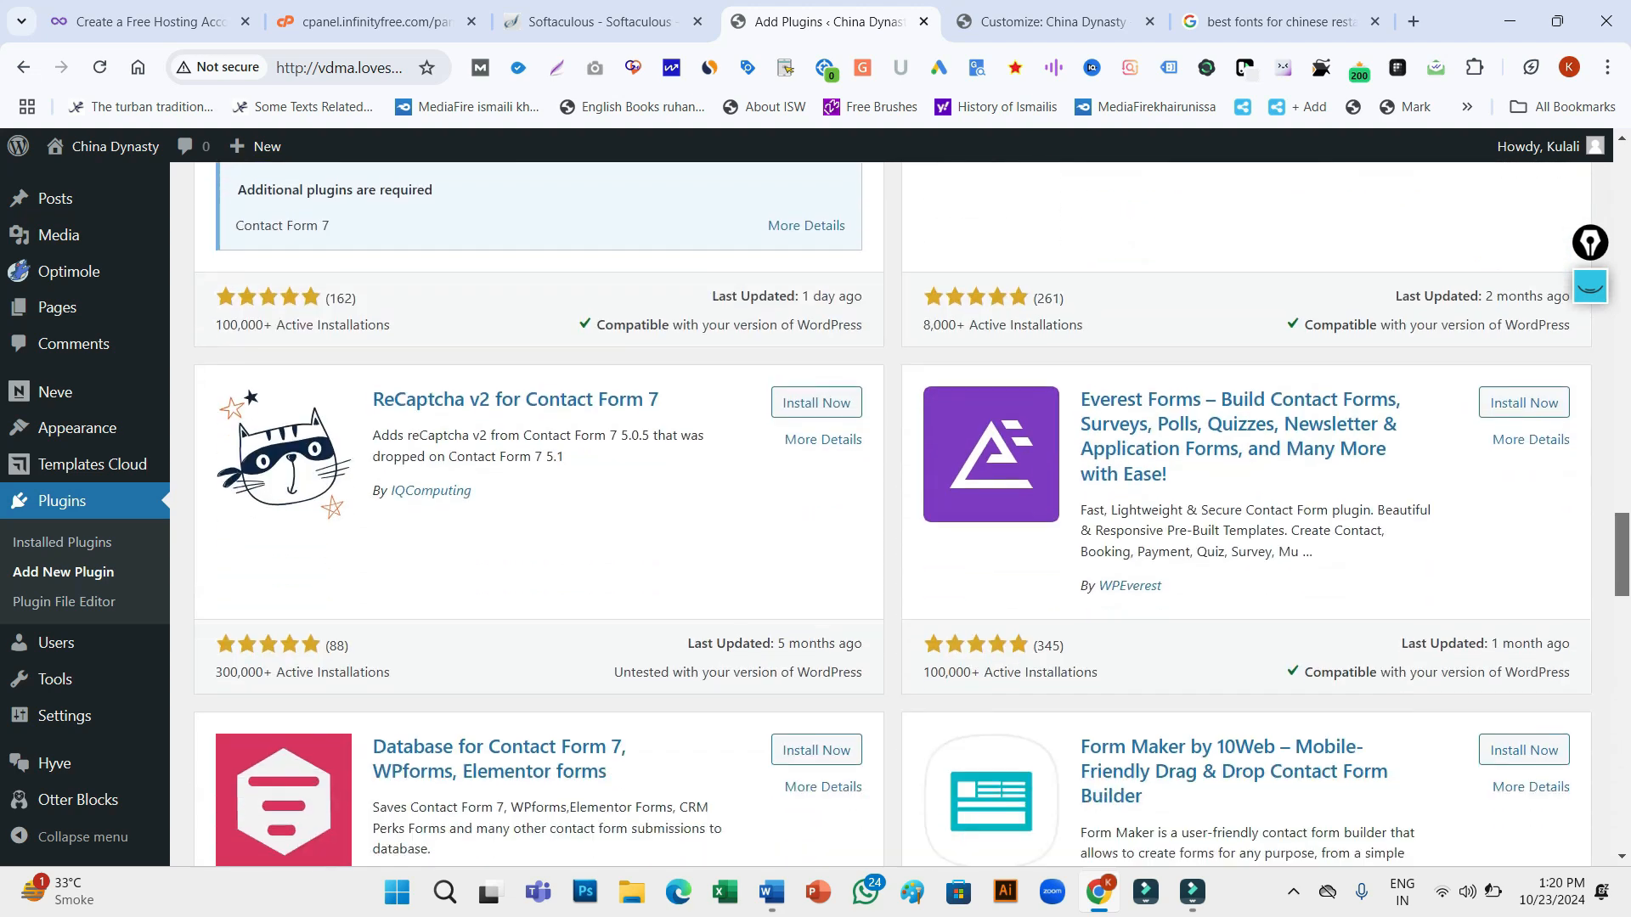
pyautogui.scroll(-6, 892, 510)
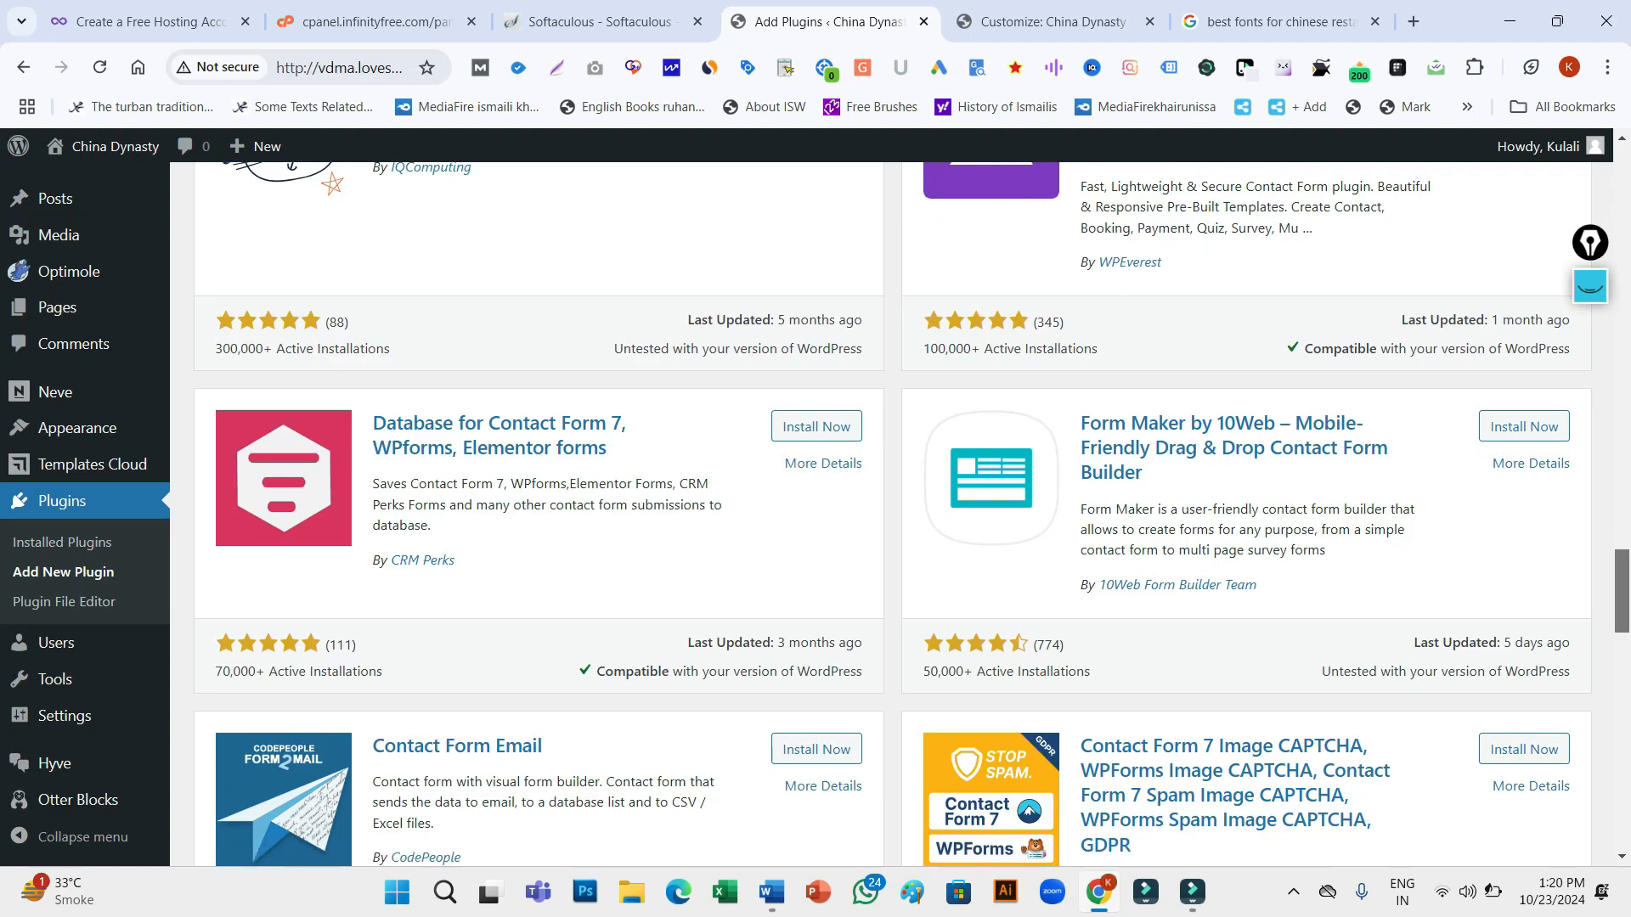
pyautogui.scroll(-5, 892, 510)
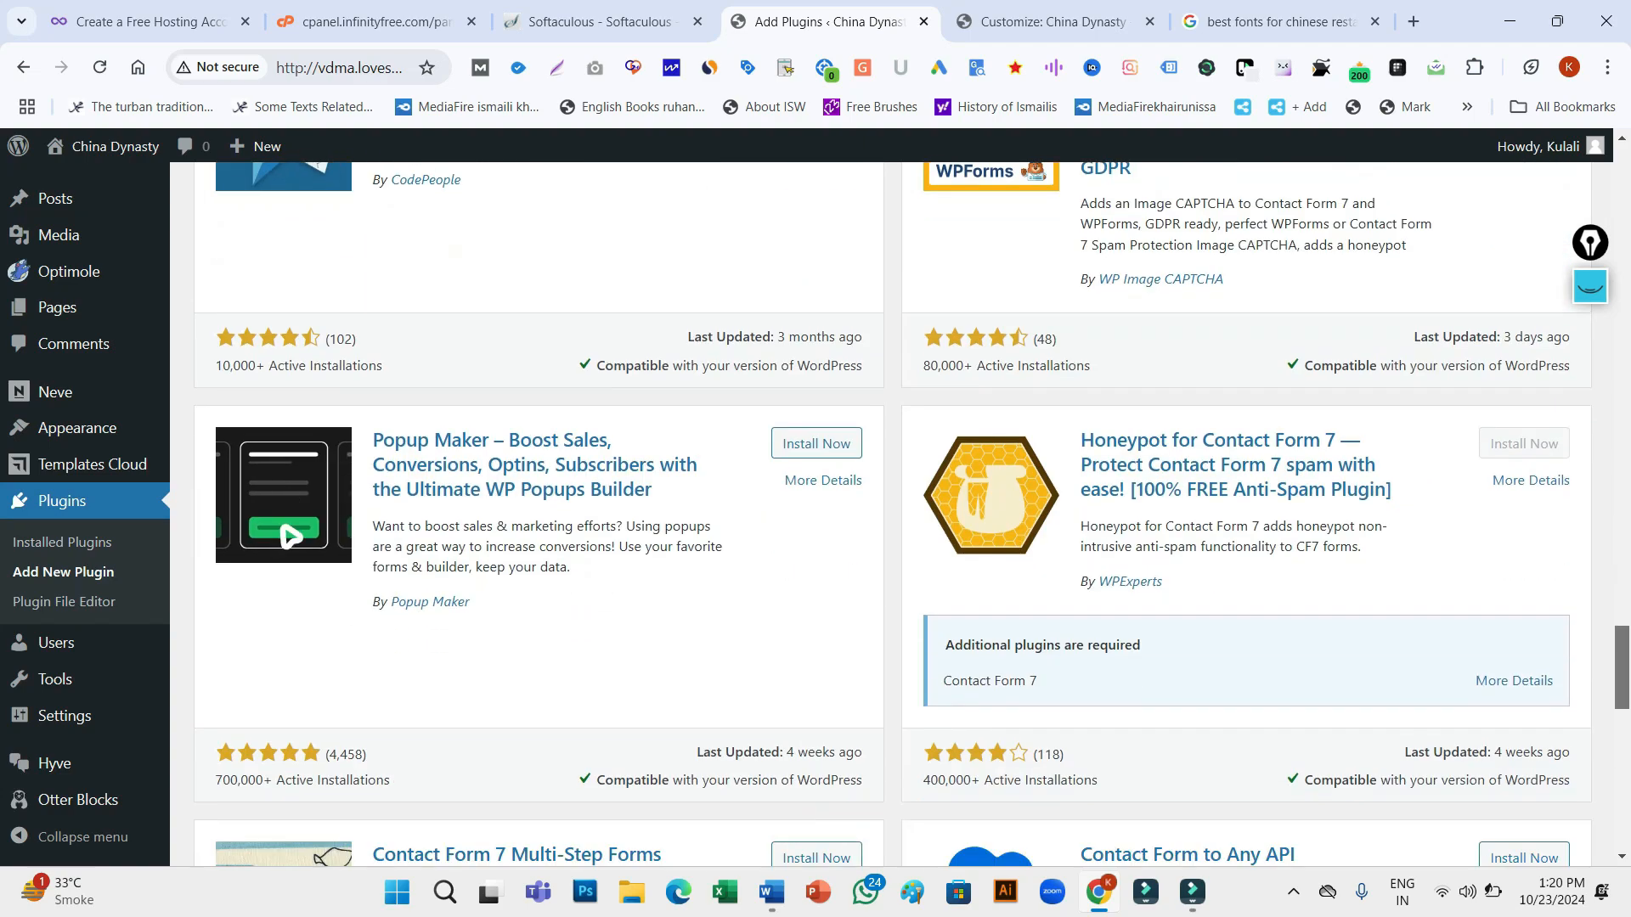
pyautogui.scroll(20, 892, 510)
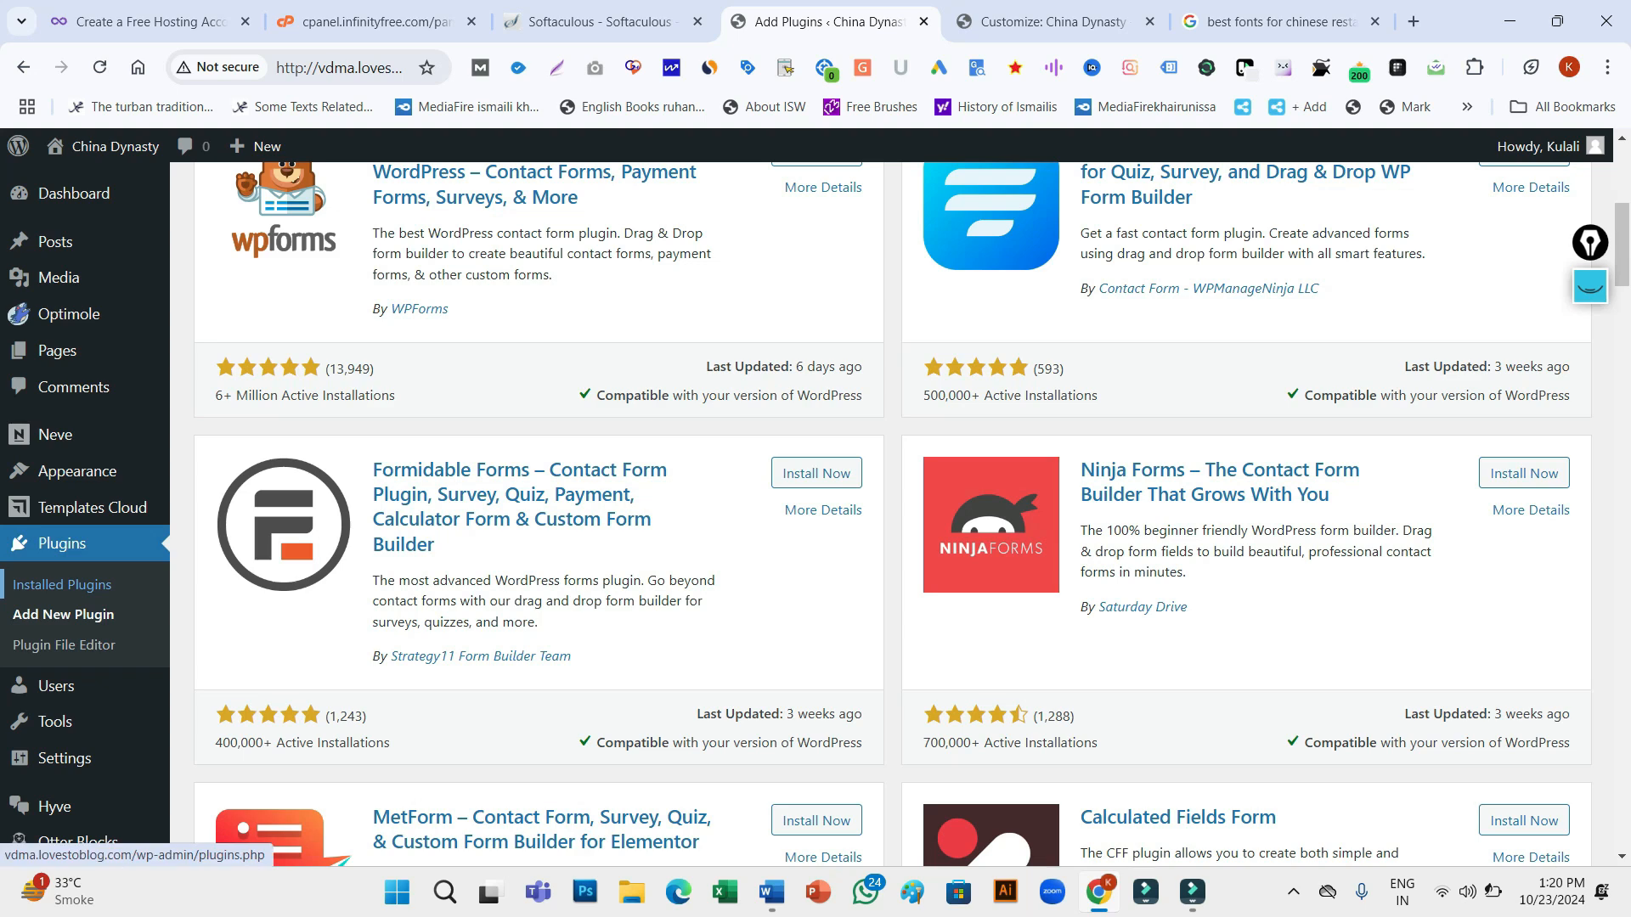
# Select all installed plugins and activate them together with the bulk Activate action
pyautogui.click(62, 584)
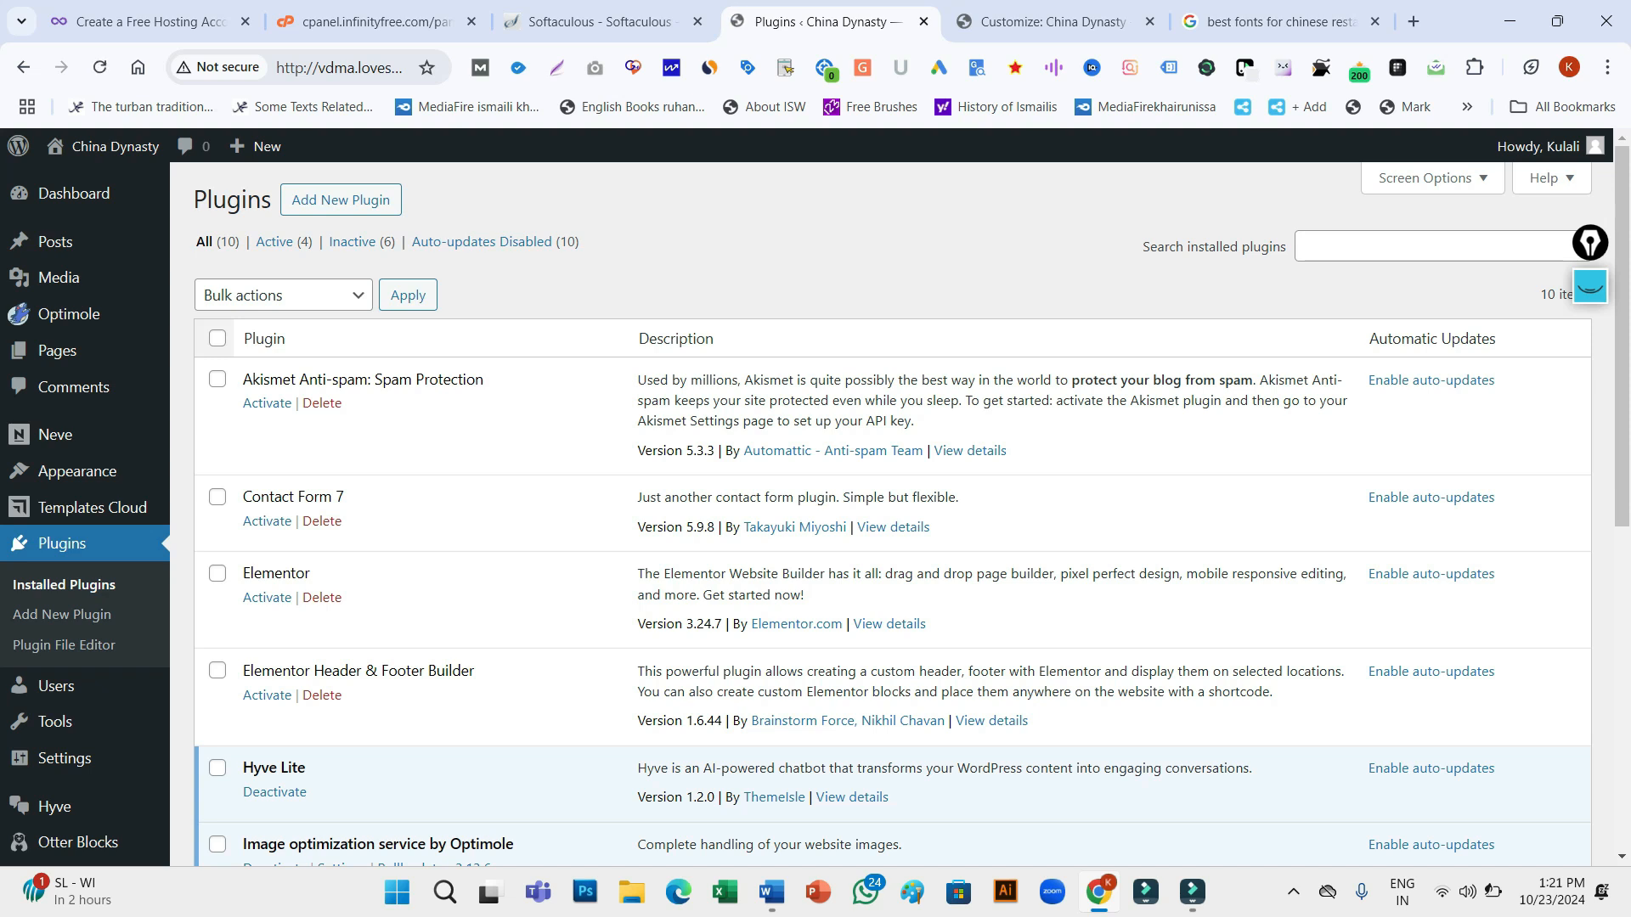
pyautogui.click(218, 338)
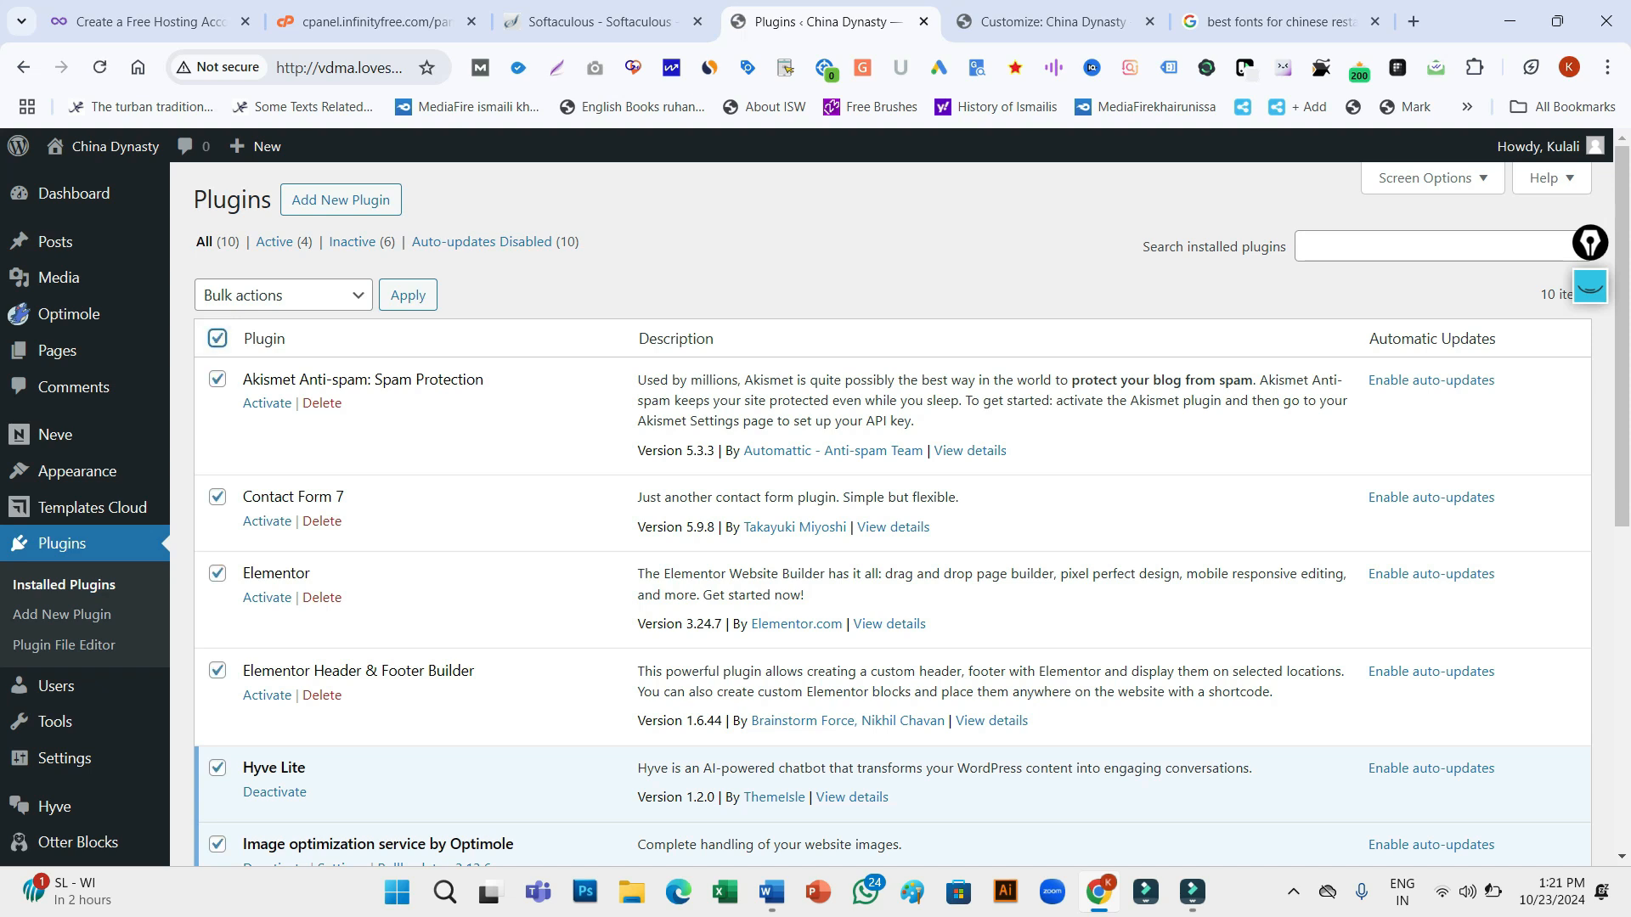
pyautogui.scroll(-4, 892, 510)
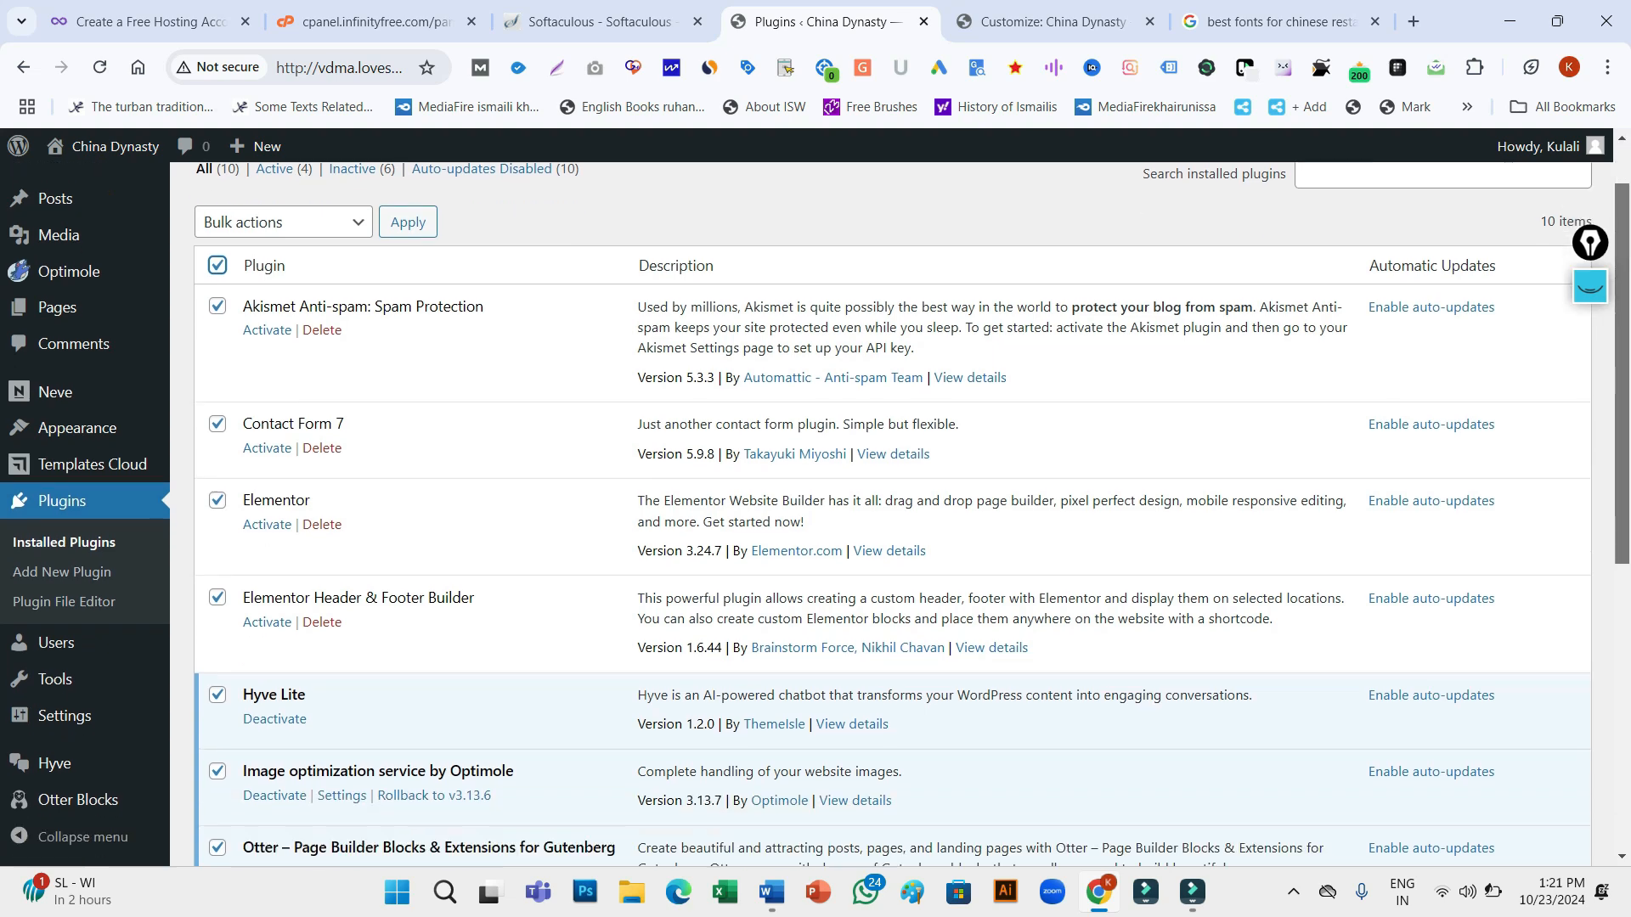
pyautogui.scroll(-4, 892, 510)
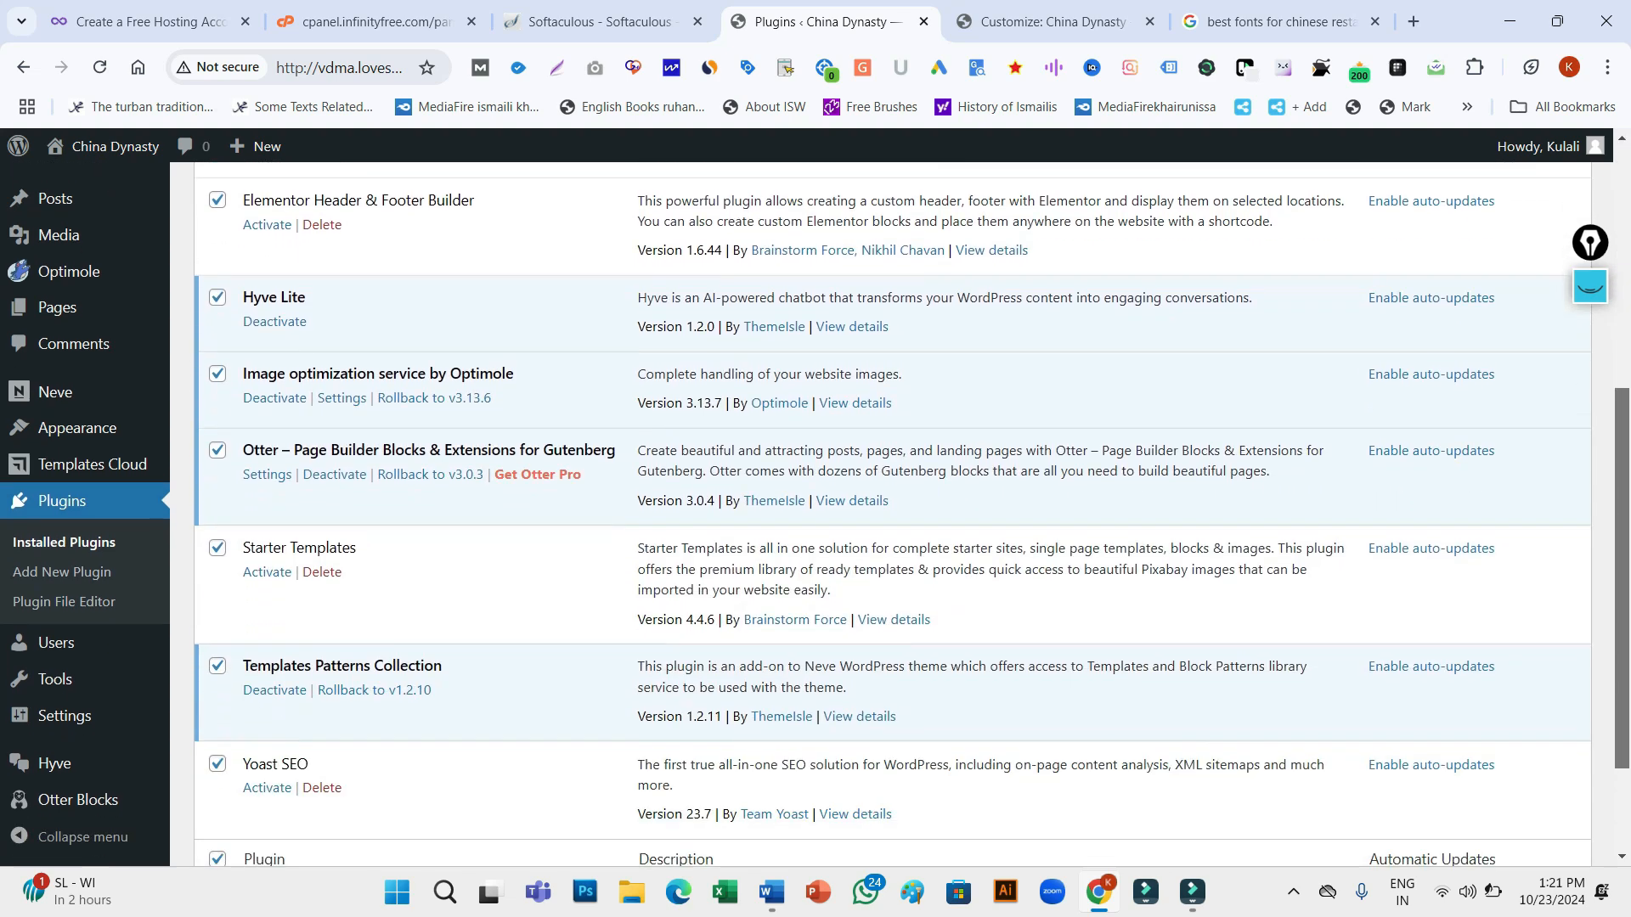
pyautogui.scroll(7, 892, 510)
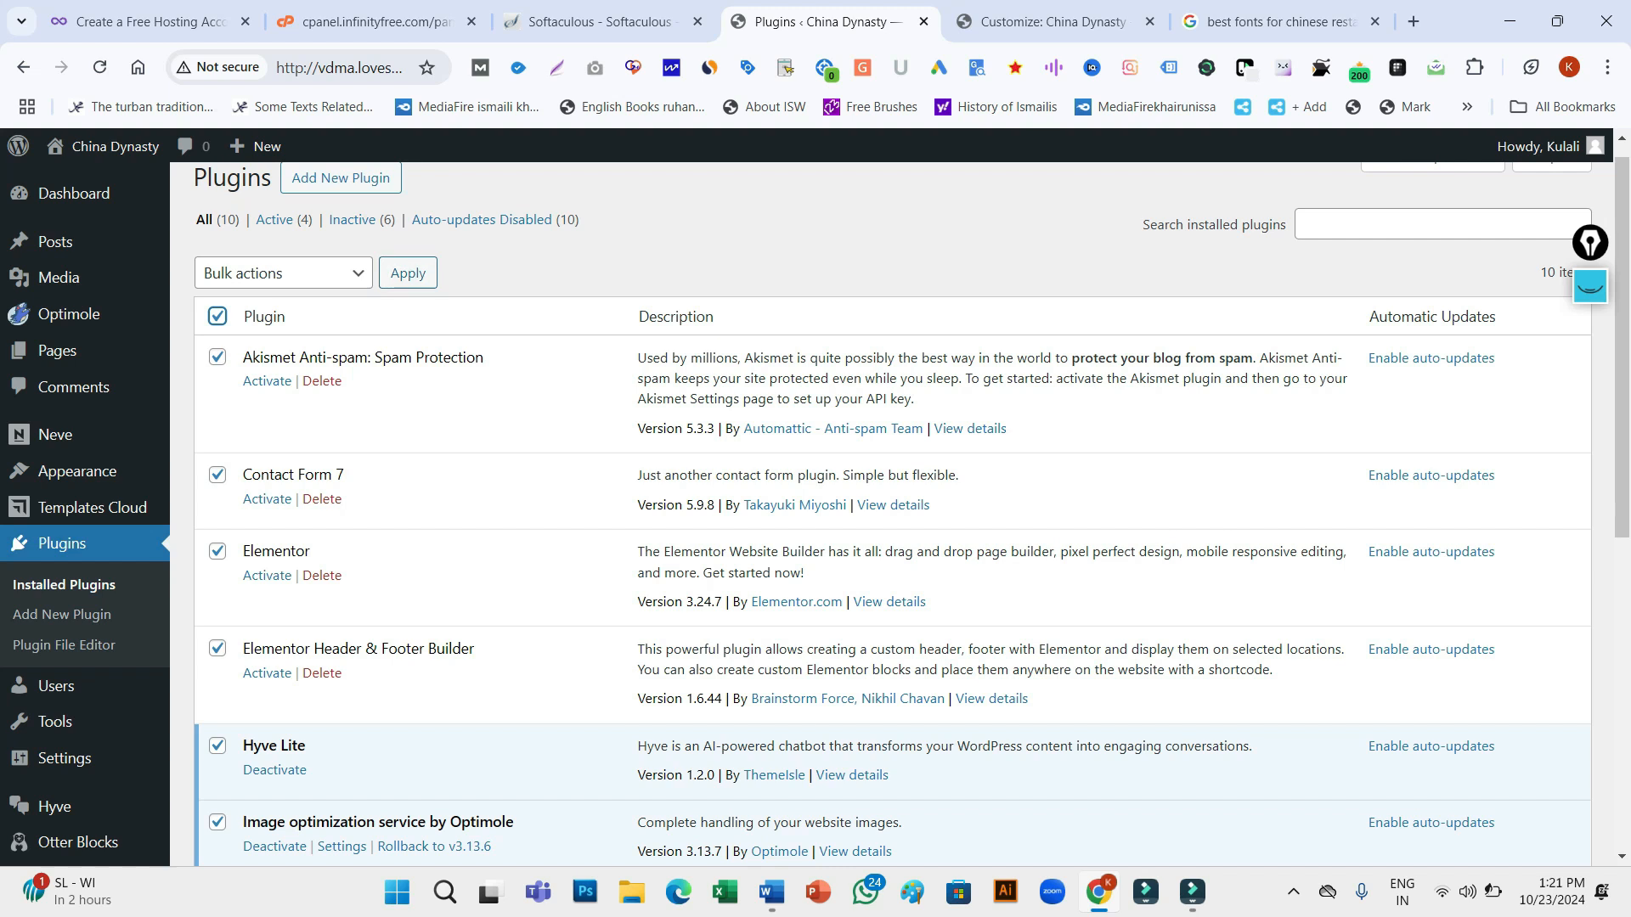
pyautogui.click(281, 273)
pyautogui.press('Down')
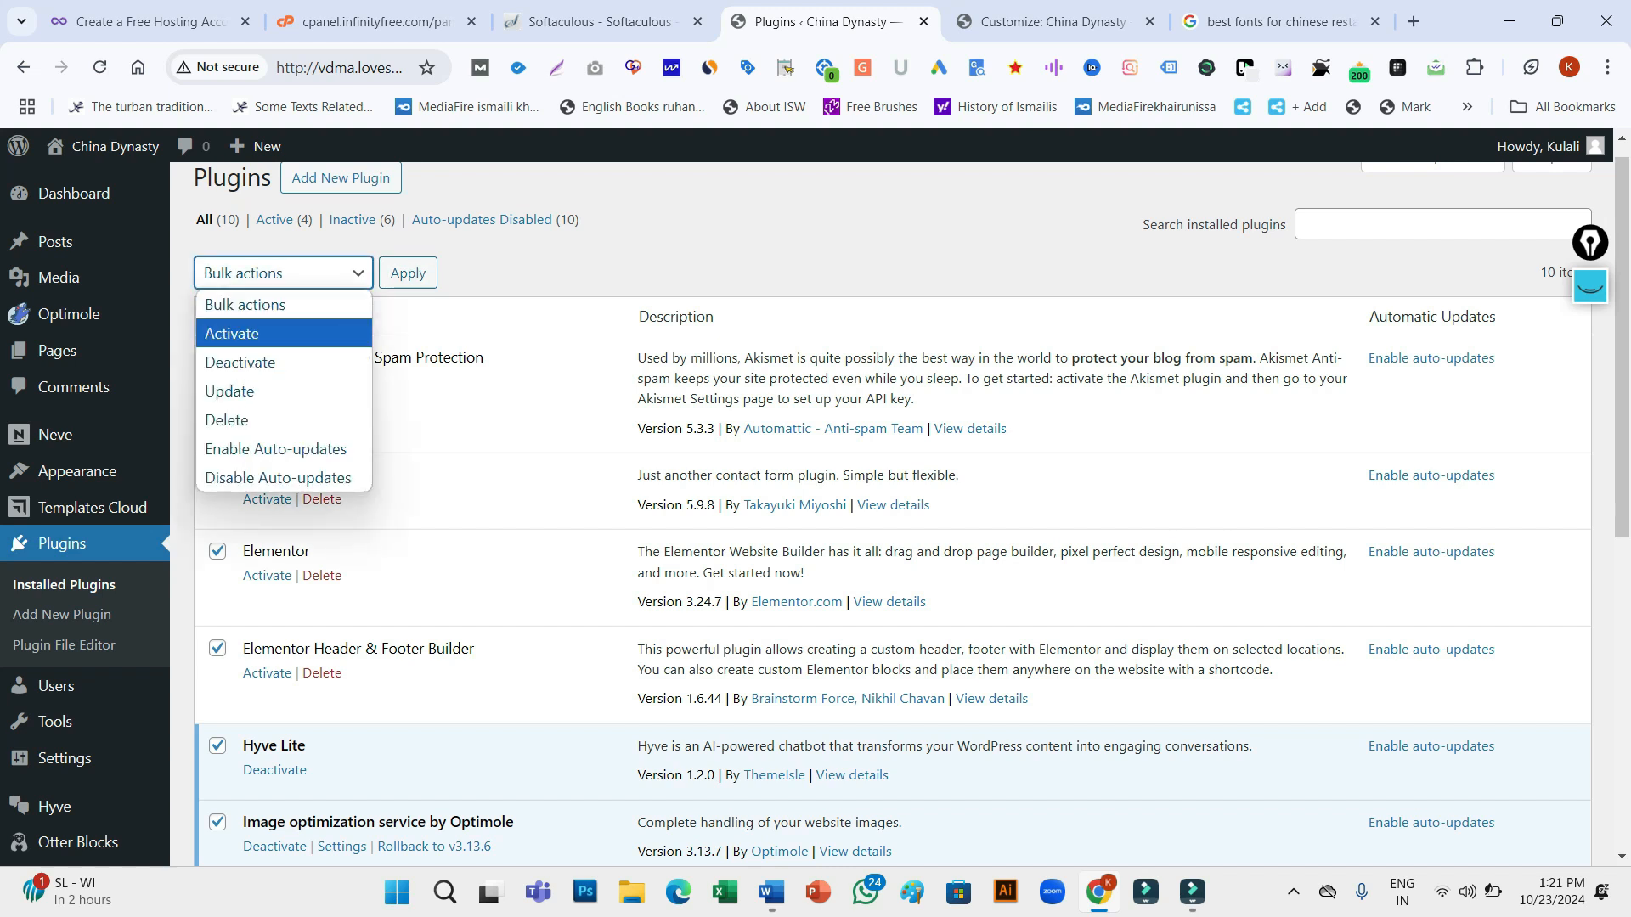
pyautogui.press('Return')
pyautogui.press('Tab')
pyautogui.press('Return')
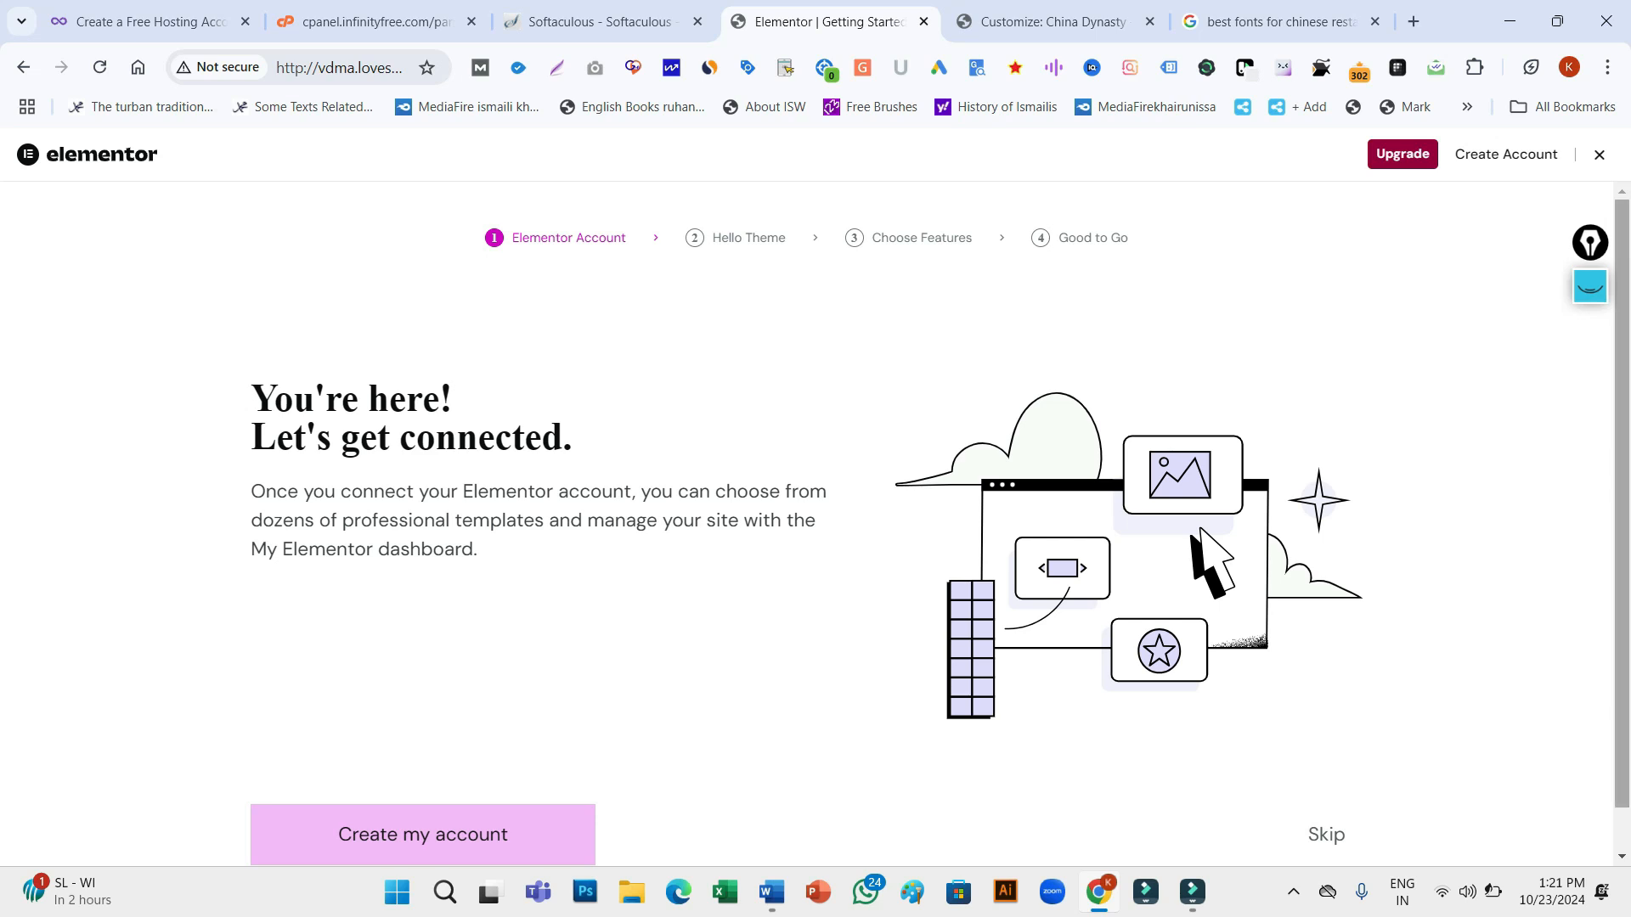
# Connect the site to an existing Elementor account in the Elementor getting-started wizard
pyautogui.moveTo(1622, 510); pyautogui.dragTo(1623, 552)
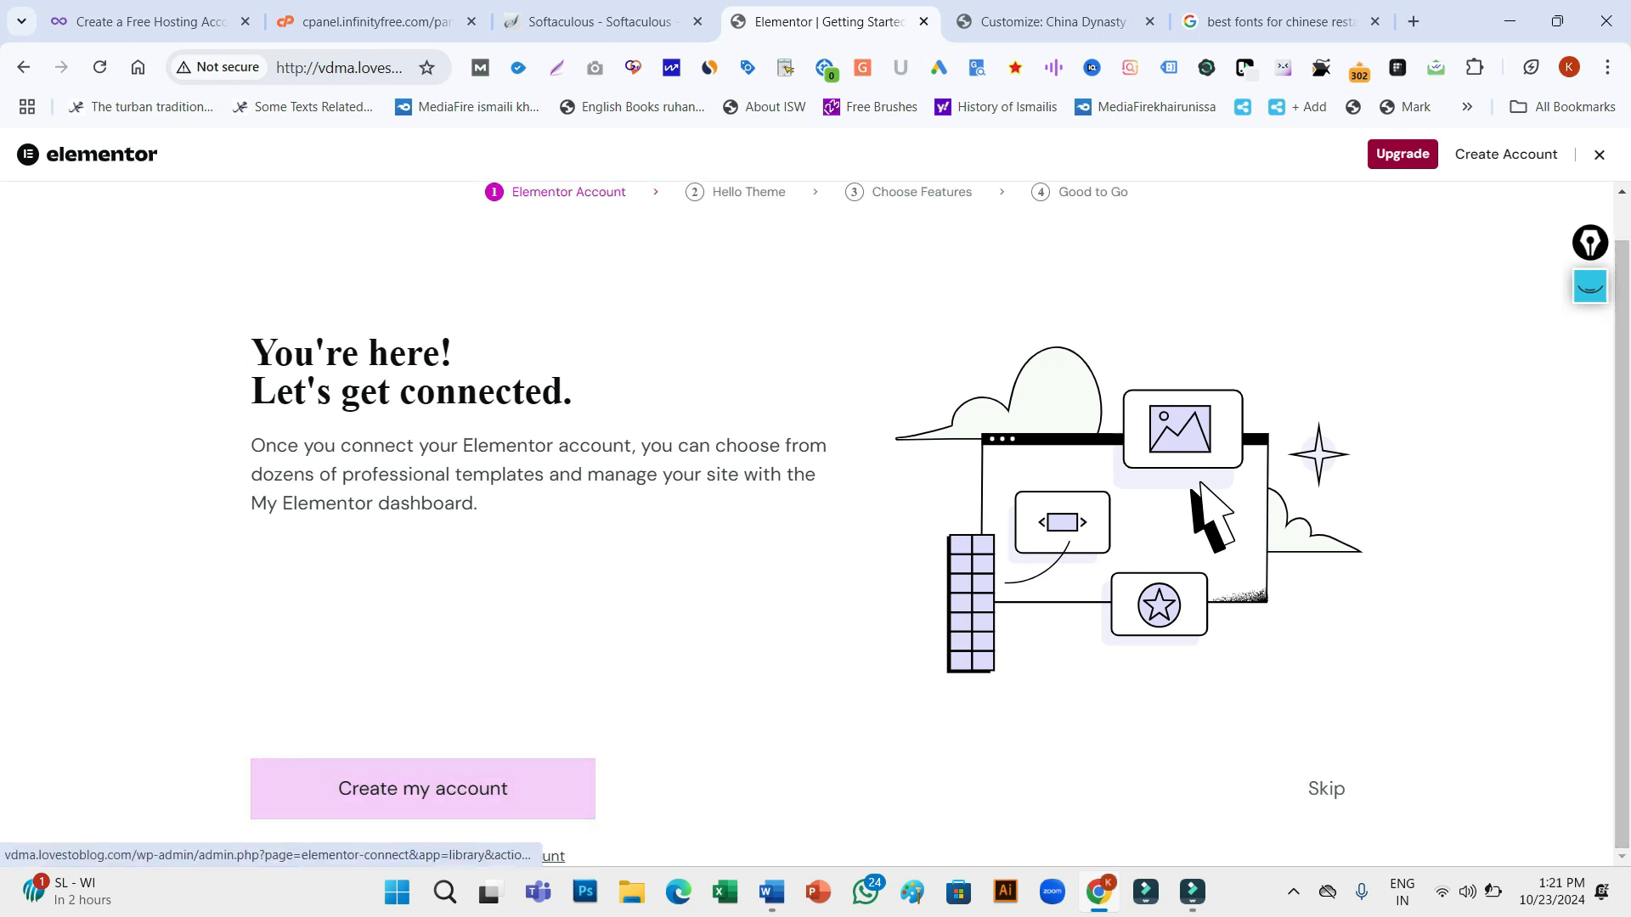
pyautogui.click(488, 856)
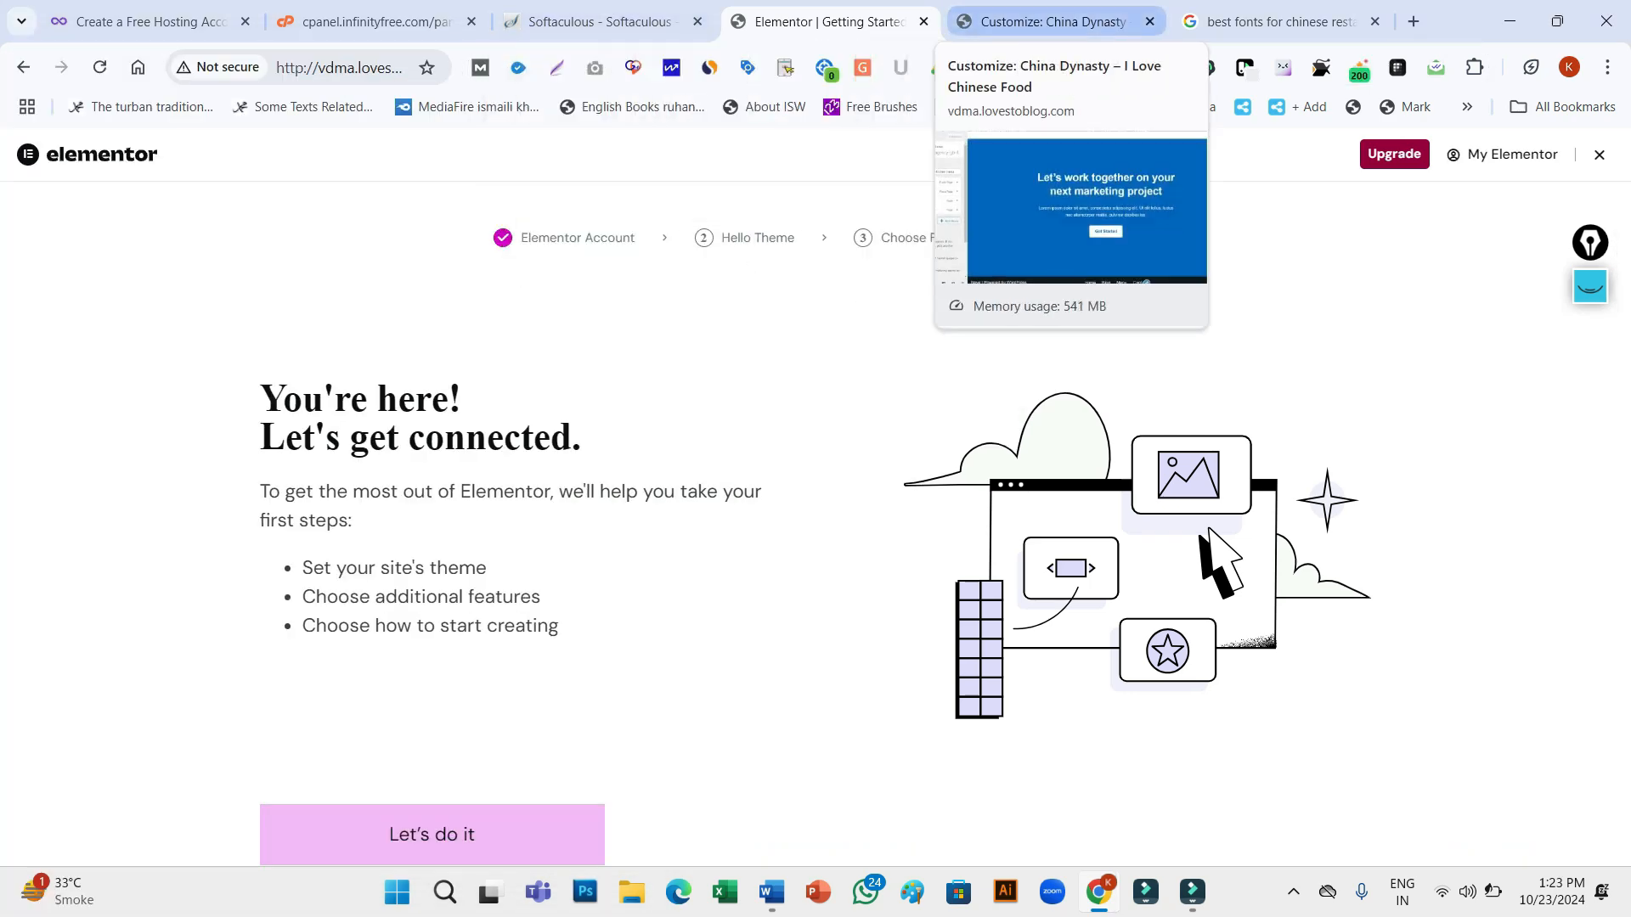
# Close the open China Dynasty Customizer and go to the site's admin dashboard
pyautogui.click(1053, 21)
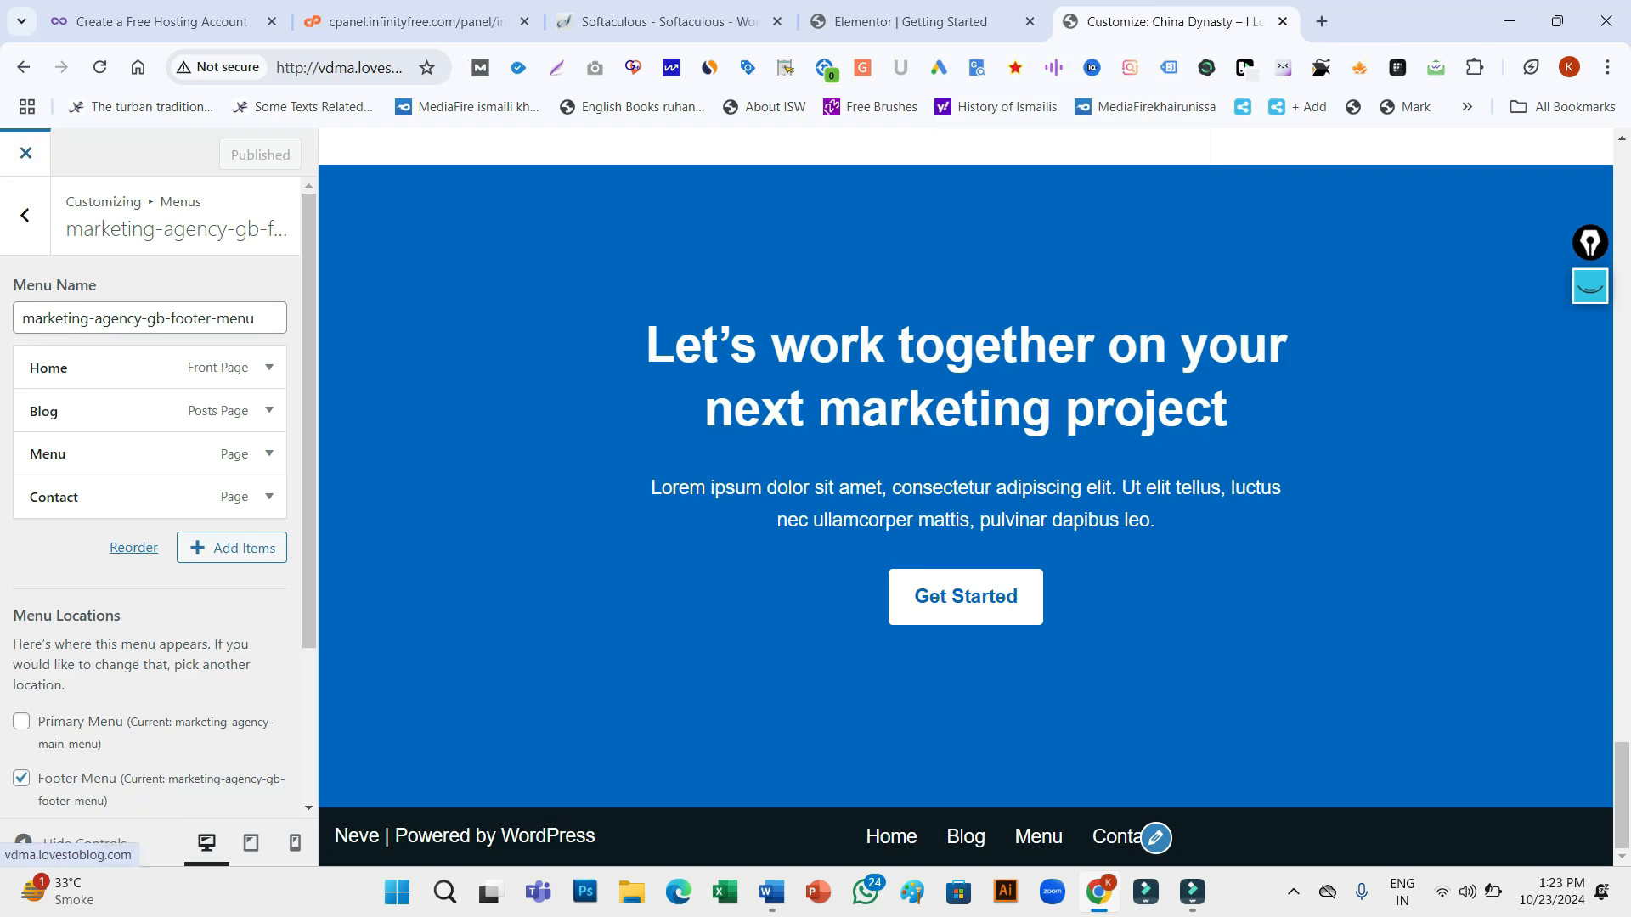
pyautogui.click(25, 153)
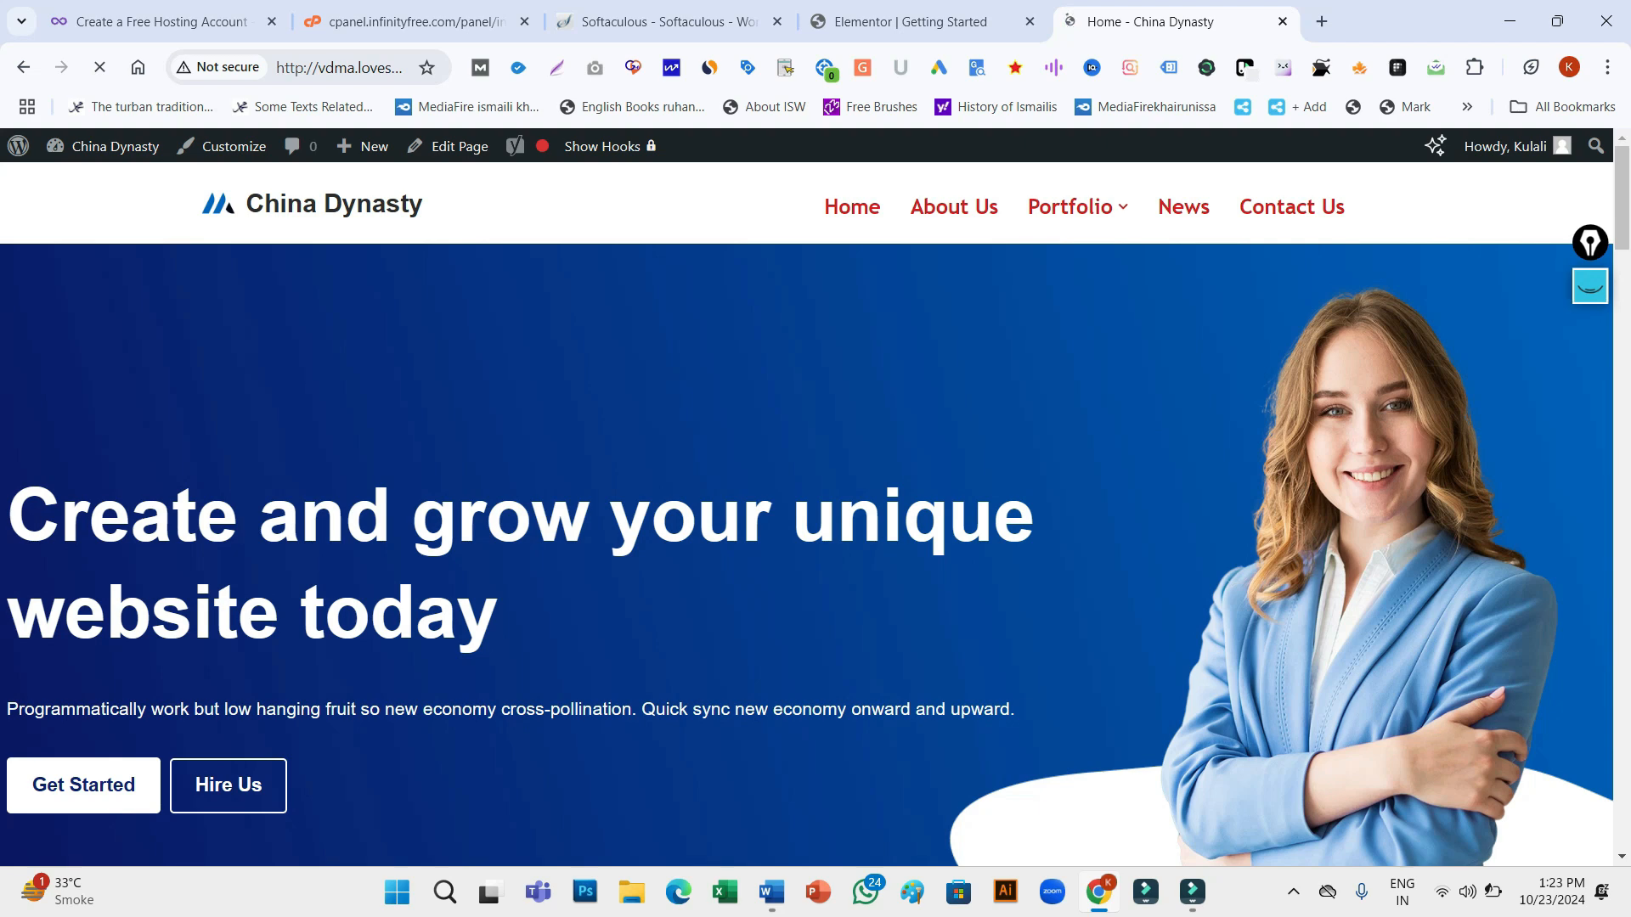
pyautogui.moveTo(114, 146)
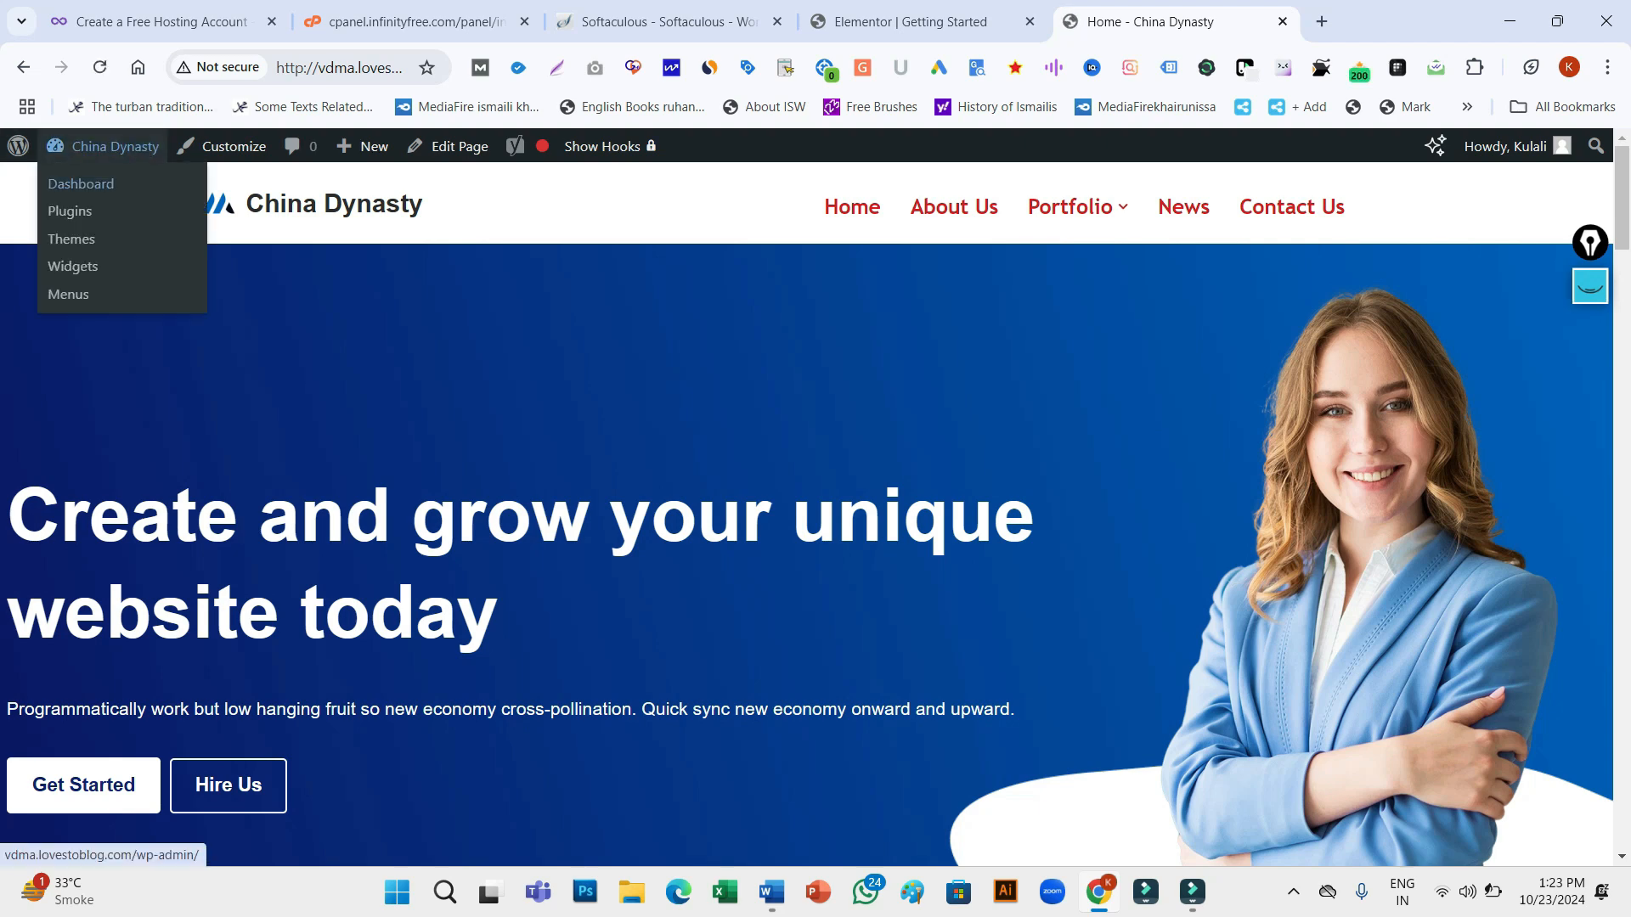
pyautogui.click(81, 183)
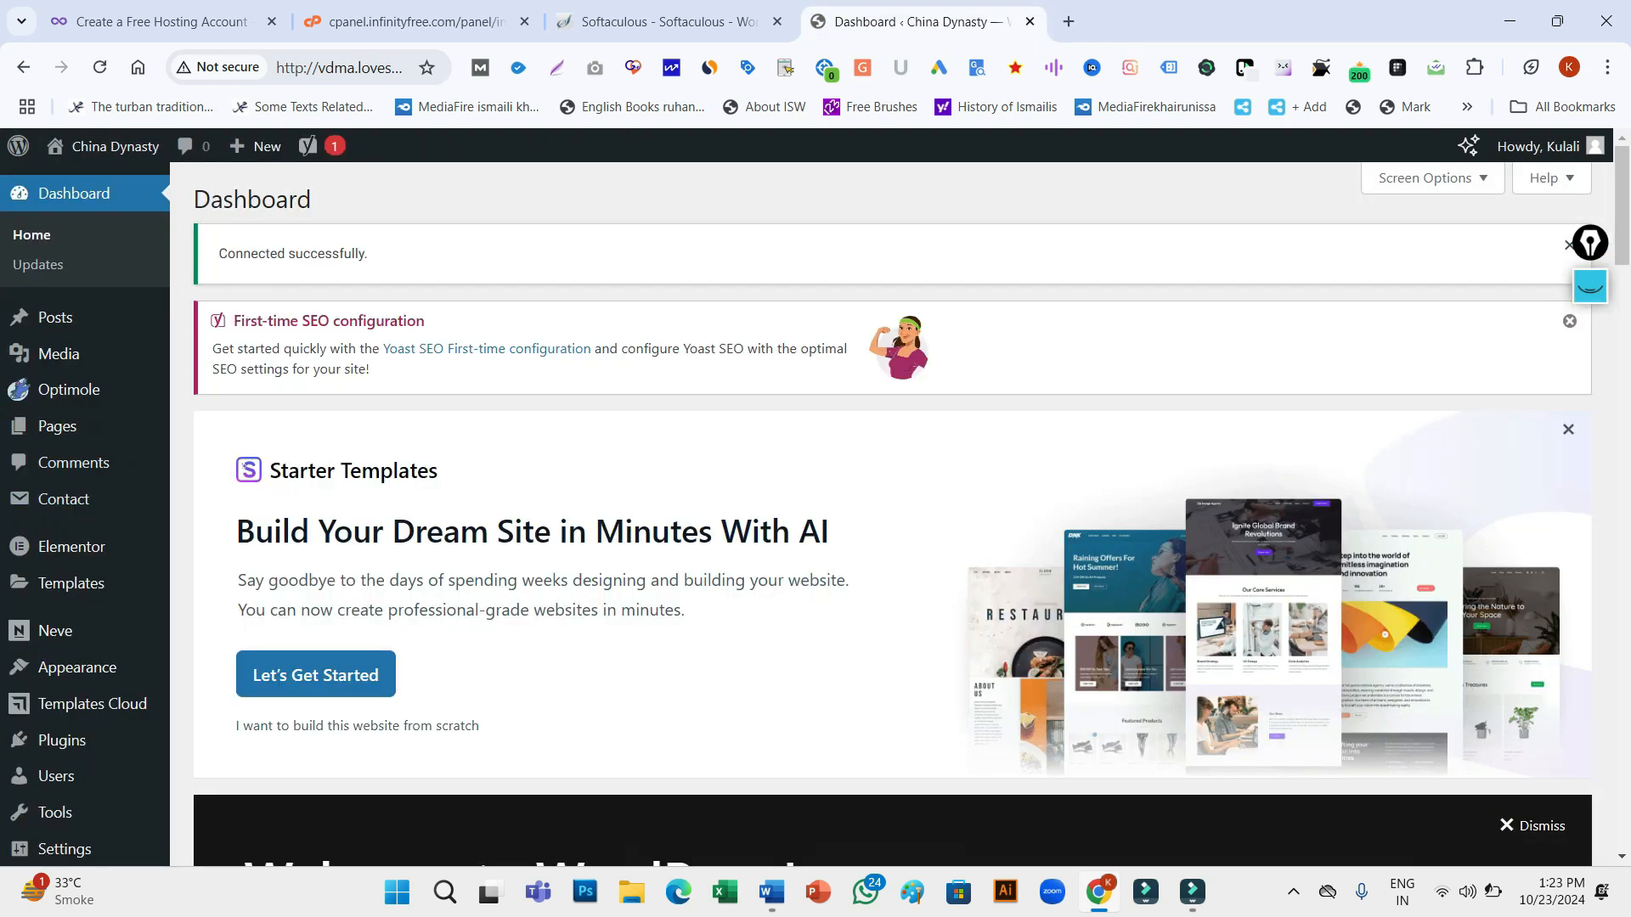
# Open the site's menus for editing and move Blog below Contact in marketing-agency-gb-footer-menu
pyautogui.moveTo(206, 372); pyautogui.dragTo(199, 402)
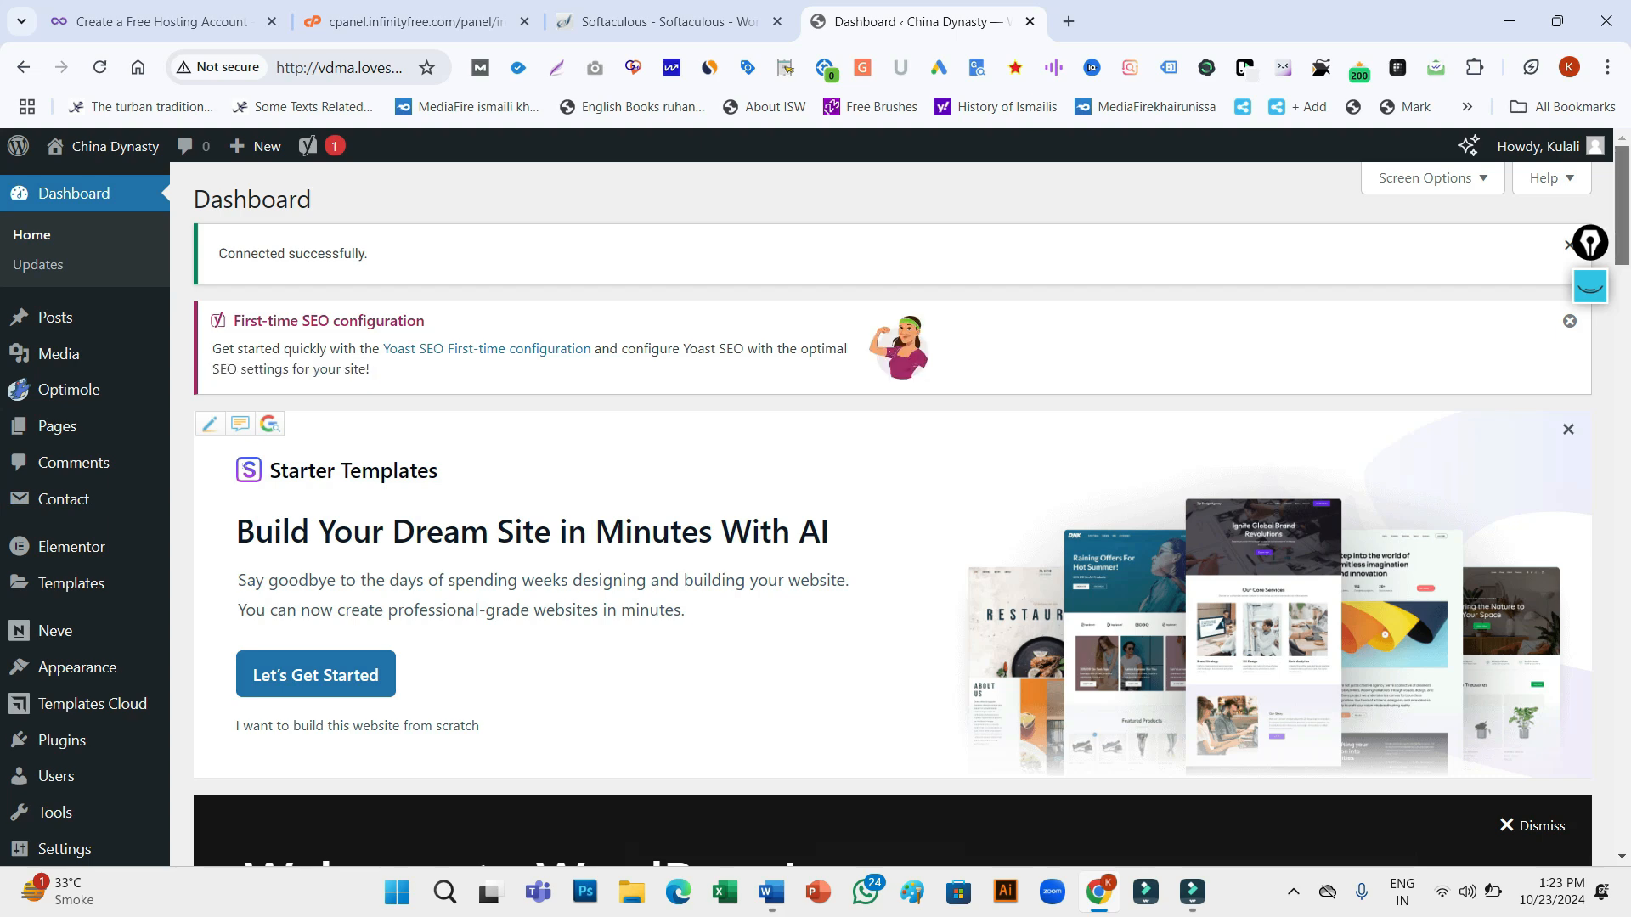
pyautogui.scroll(-6, 892, 510)
pyautogui.scroll(-5, 892, 510)
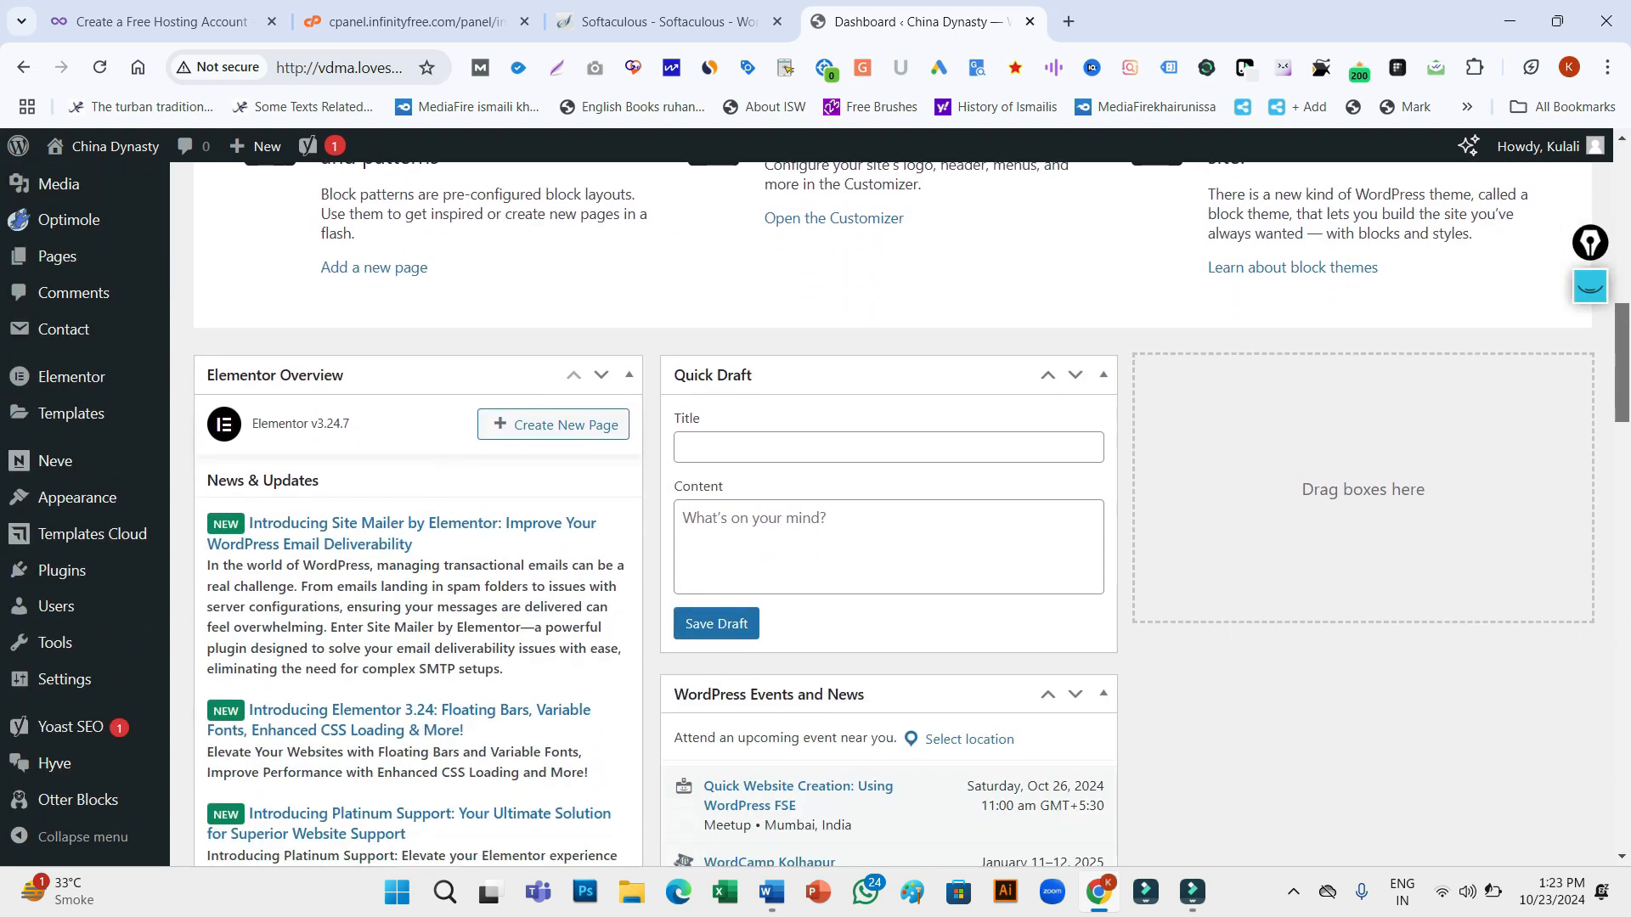
pyautogui.scroll(-5, 892, 510)
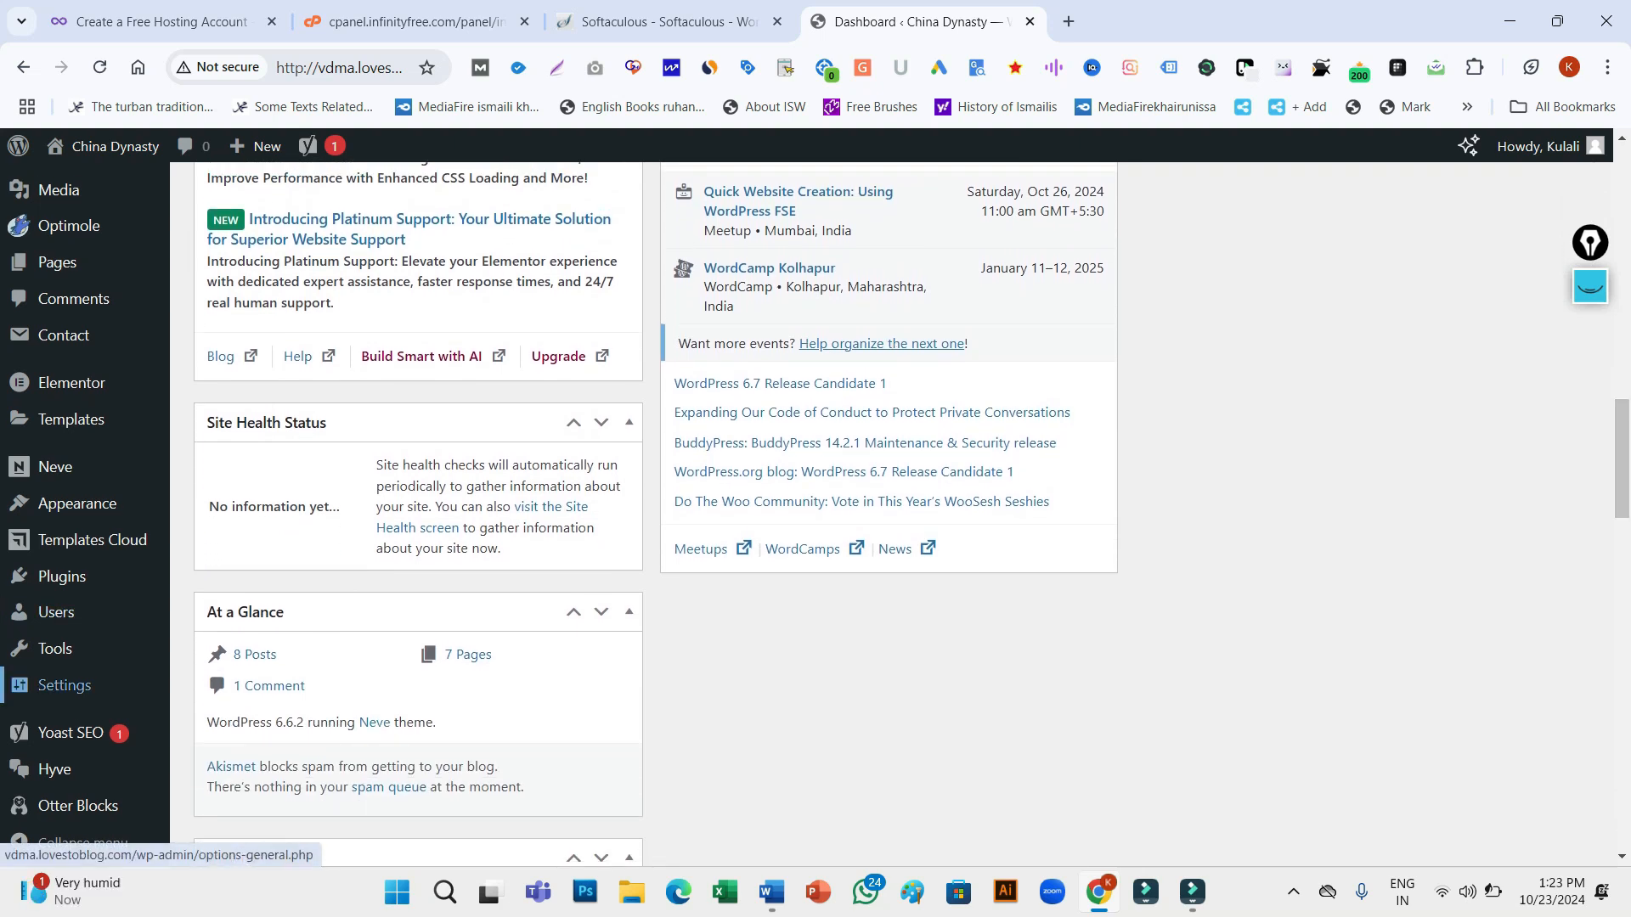
pyautogui.moveTo(64, 685)
pyautogui.moveTo(92, 541)
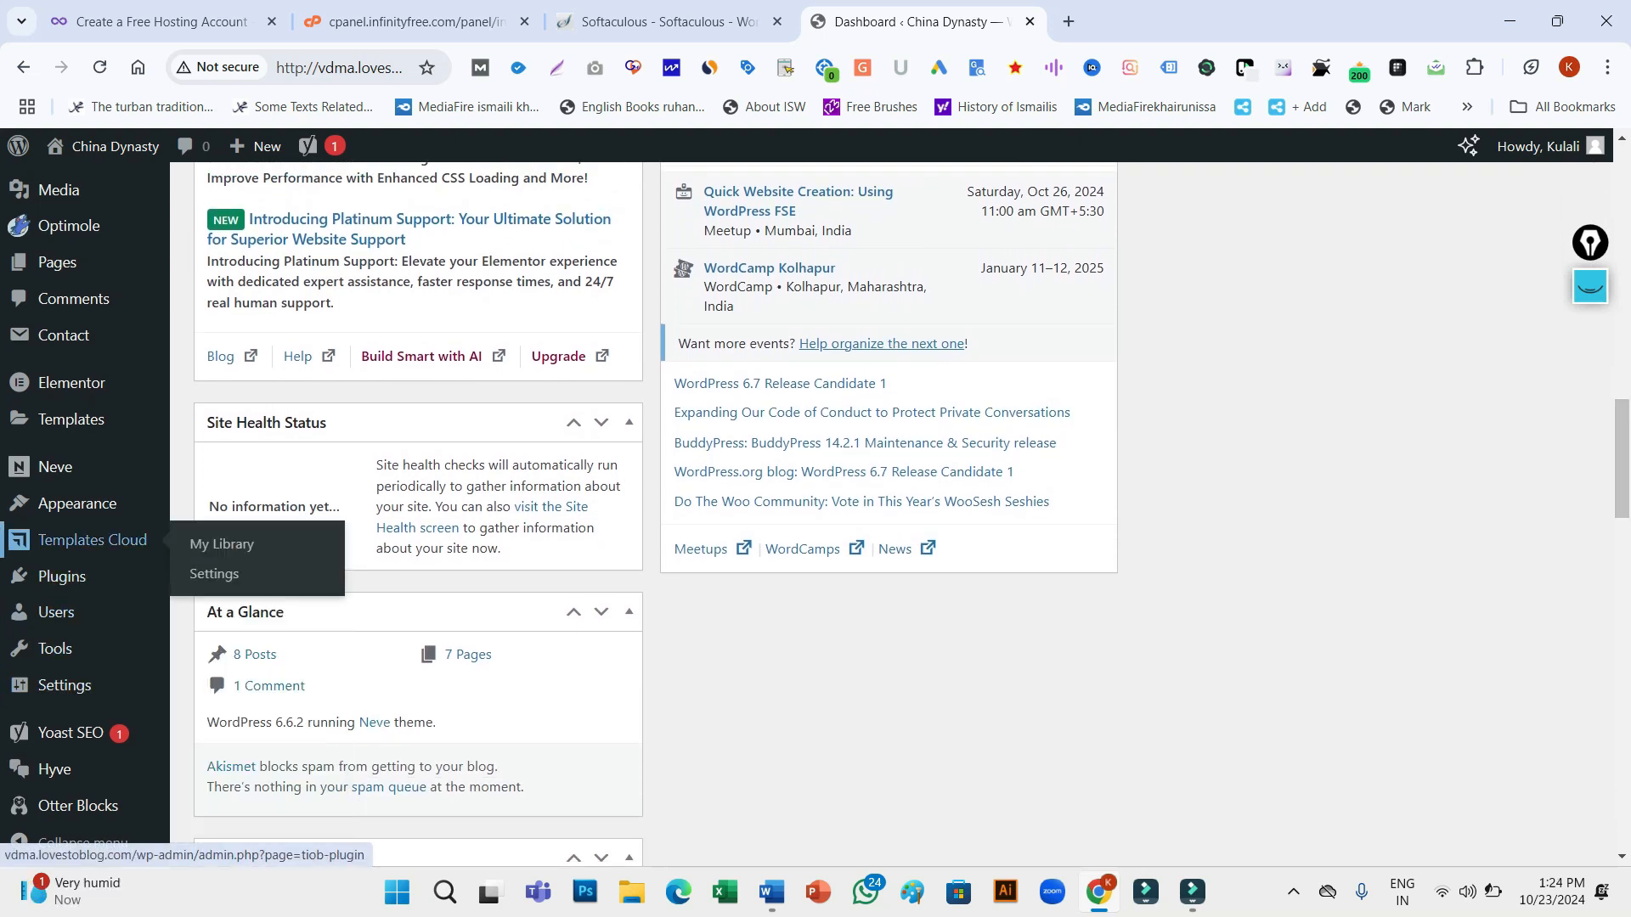
pyautogui.moveTo(77, 504)
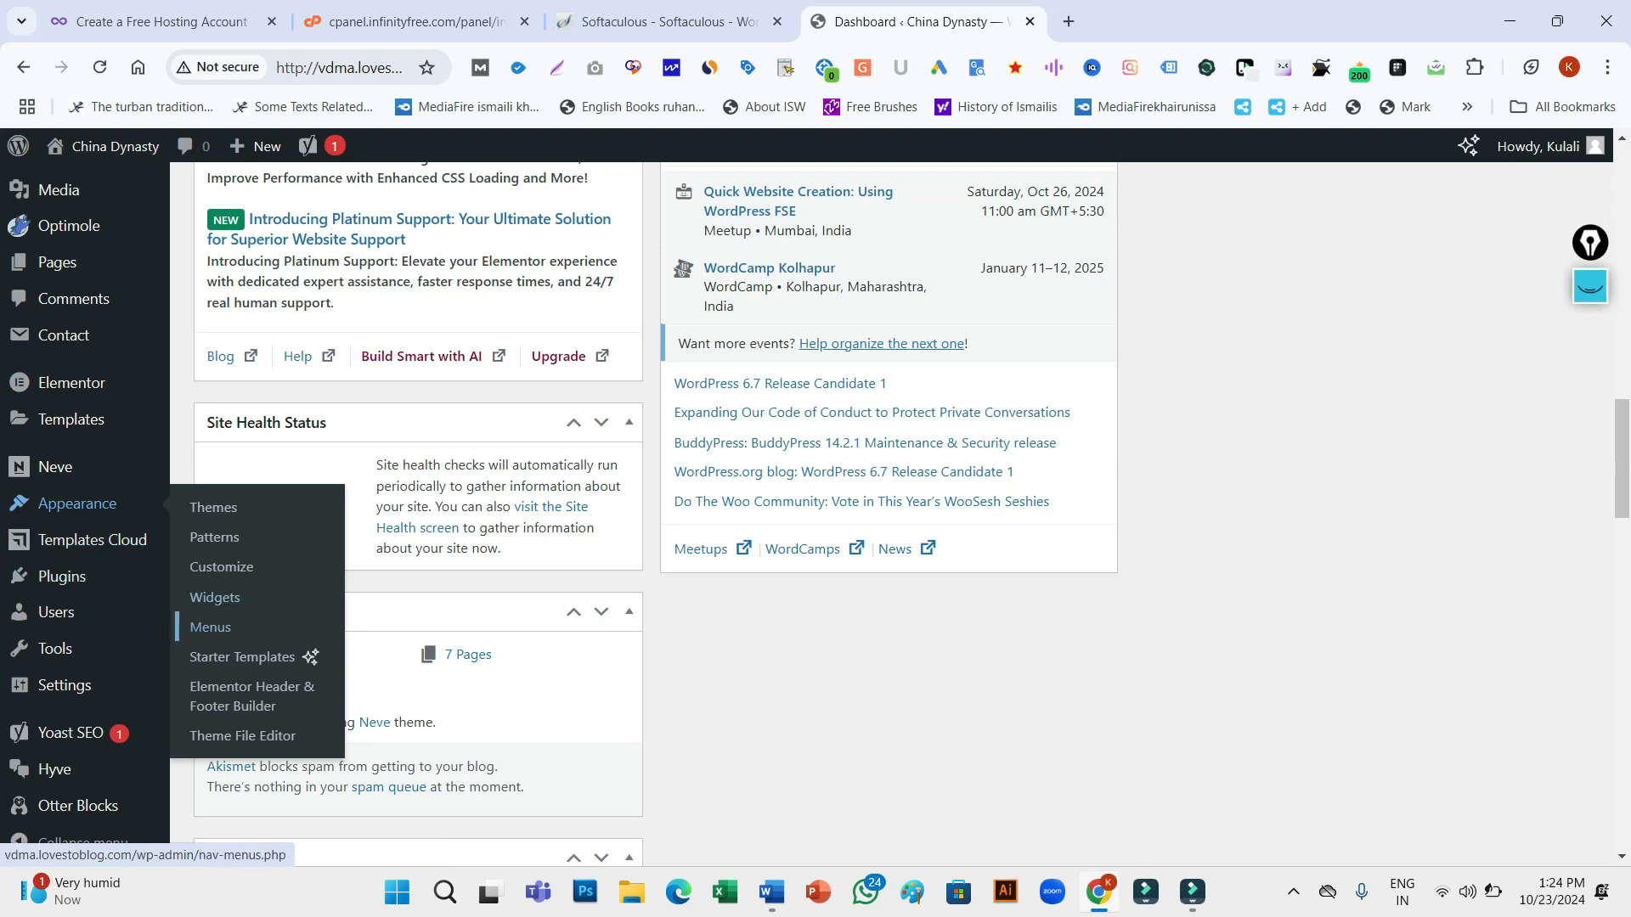
pyautogui.click(210, 627)
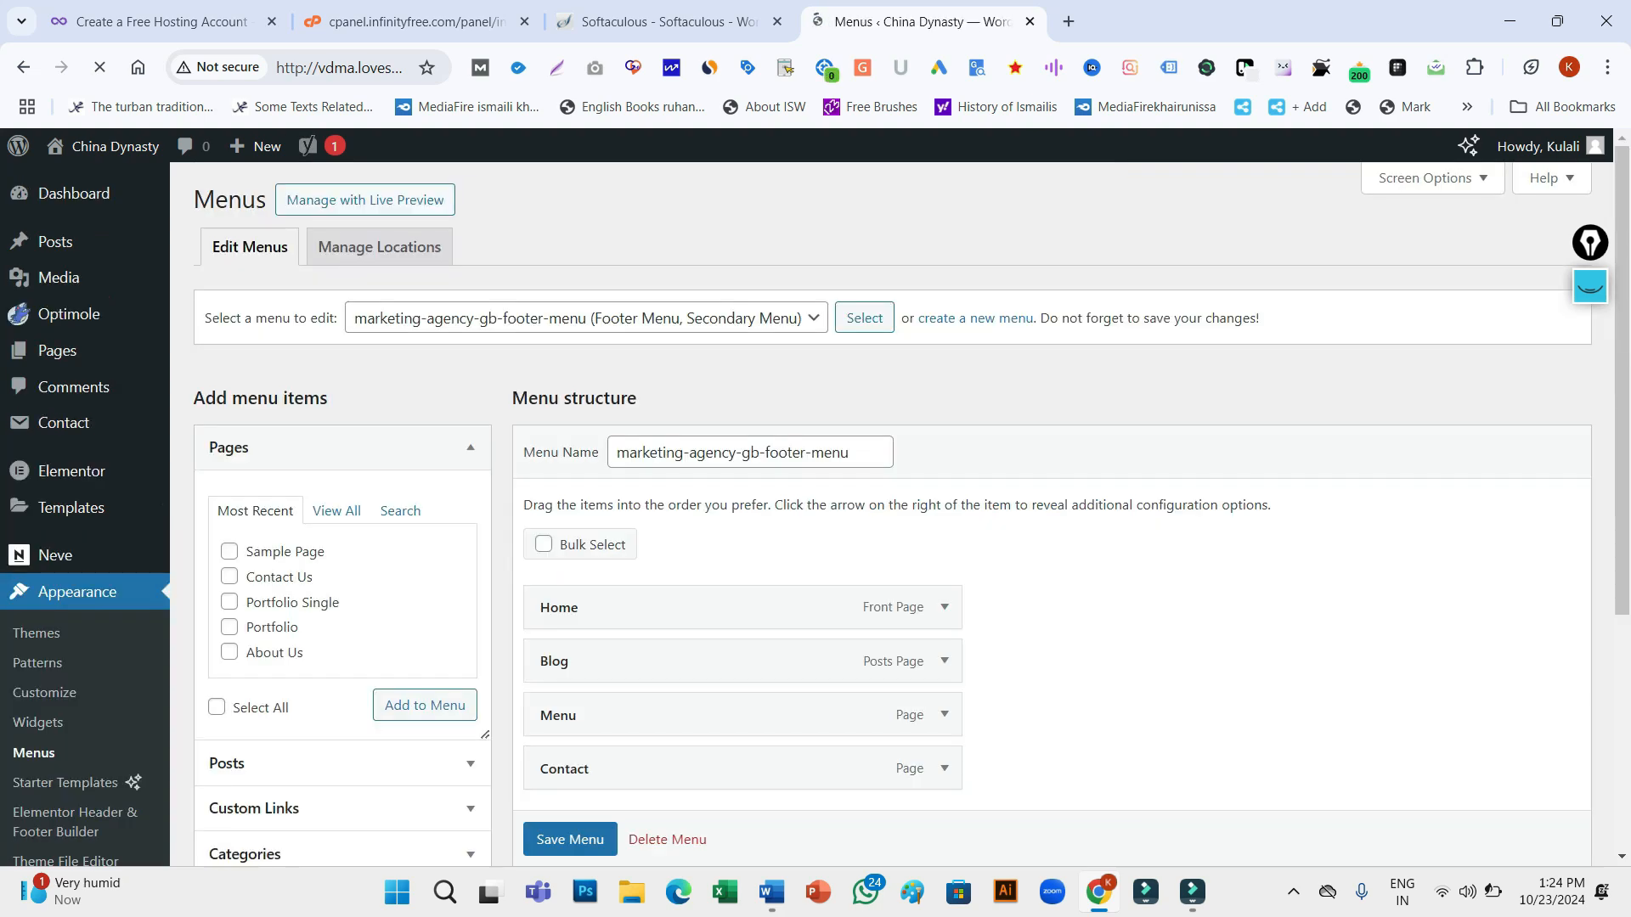
pyautogui.scroll(-3, 888, 505)
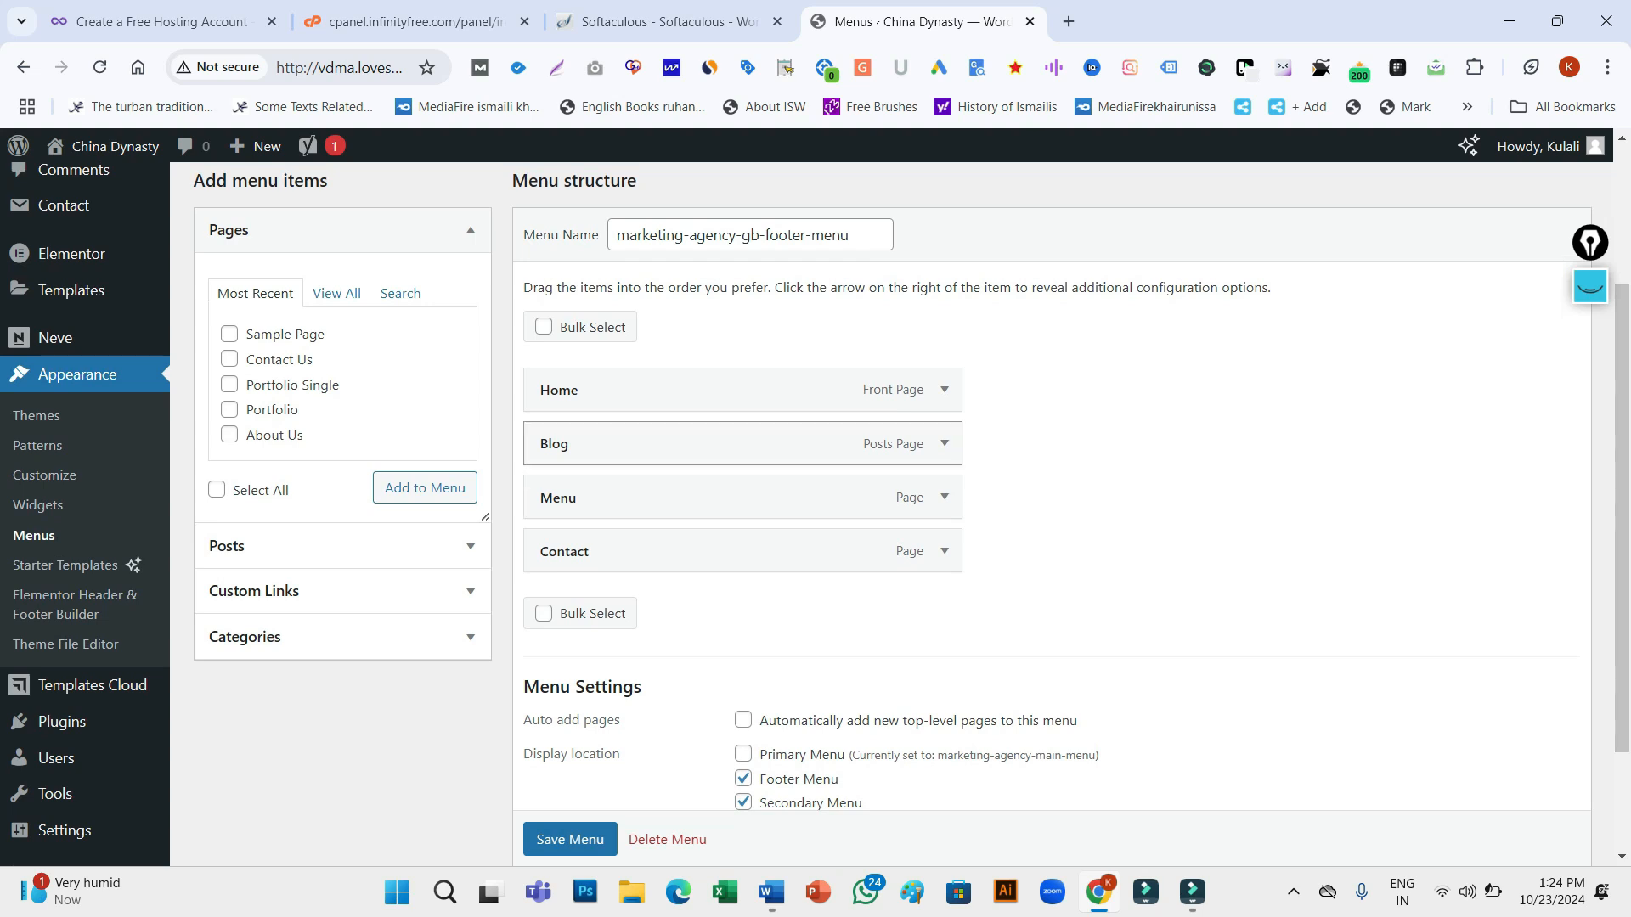
pyautogui.moveTo(743, 444); pyautogui.dragTo(742, 499)
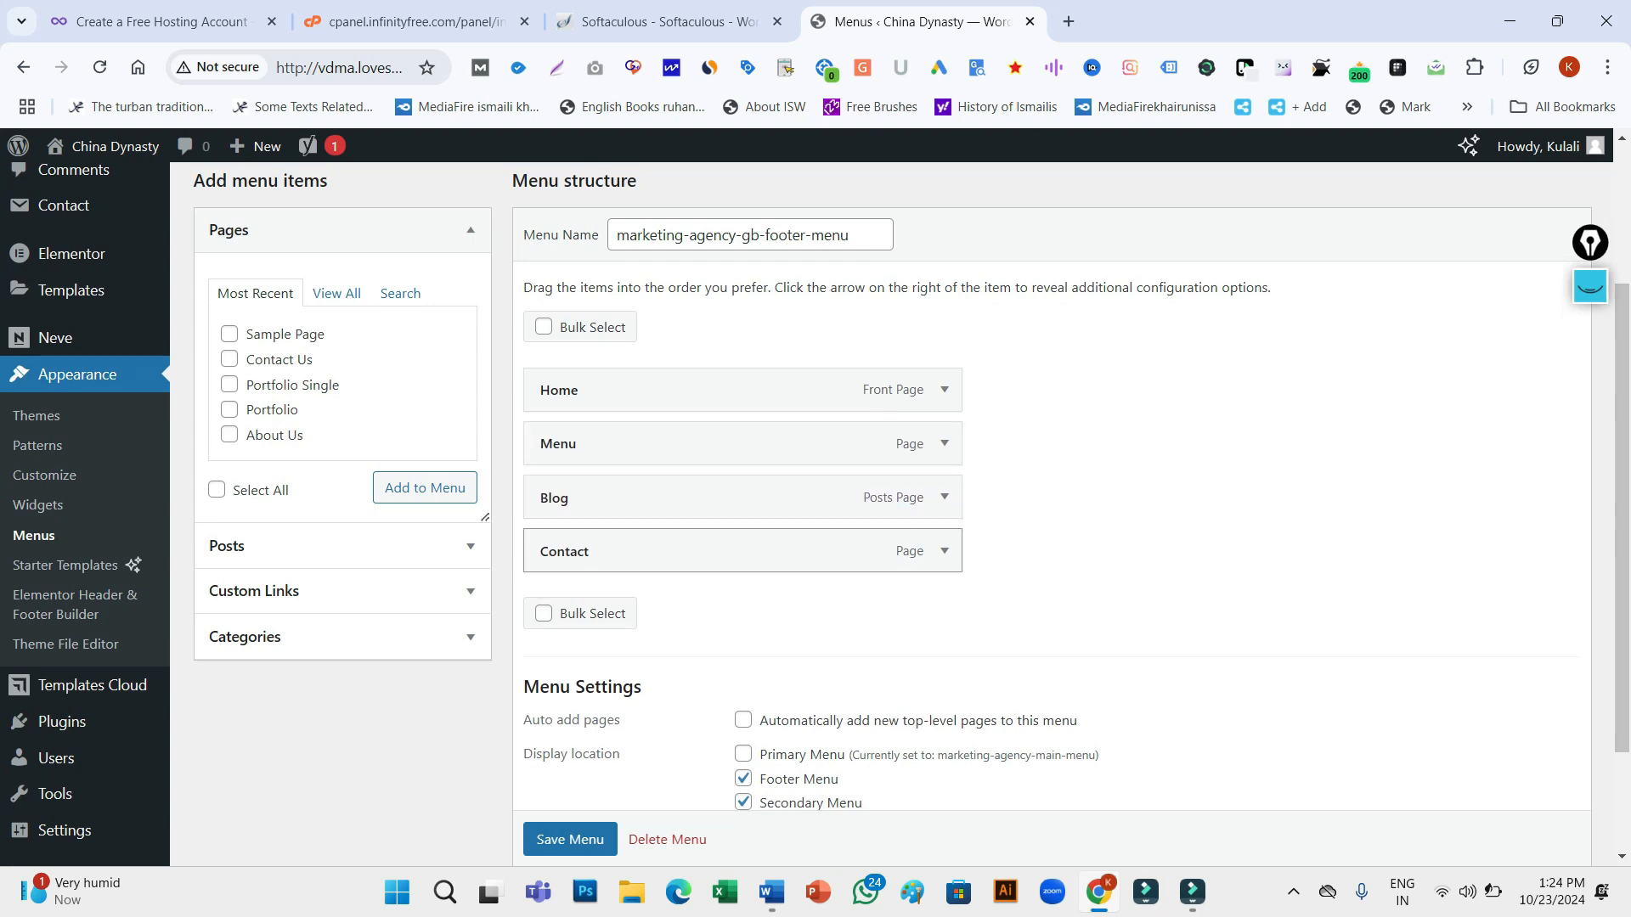
pyautogui.moveTo(742, 498); pyautogui.dragTo(743, 551)
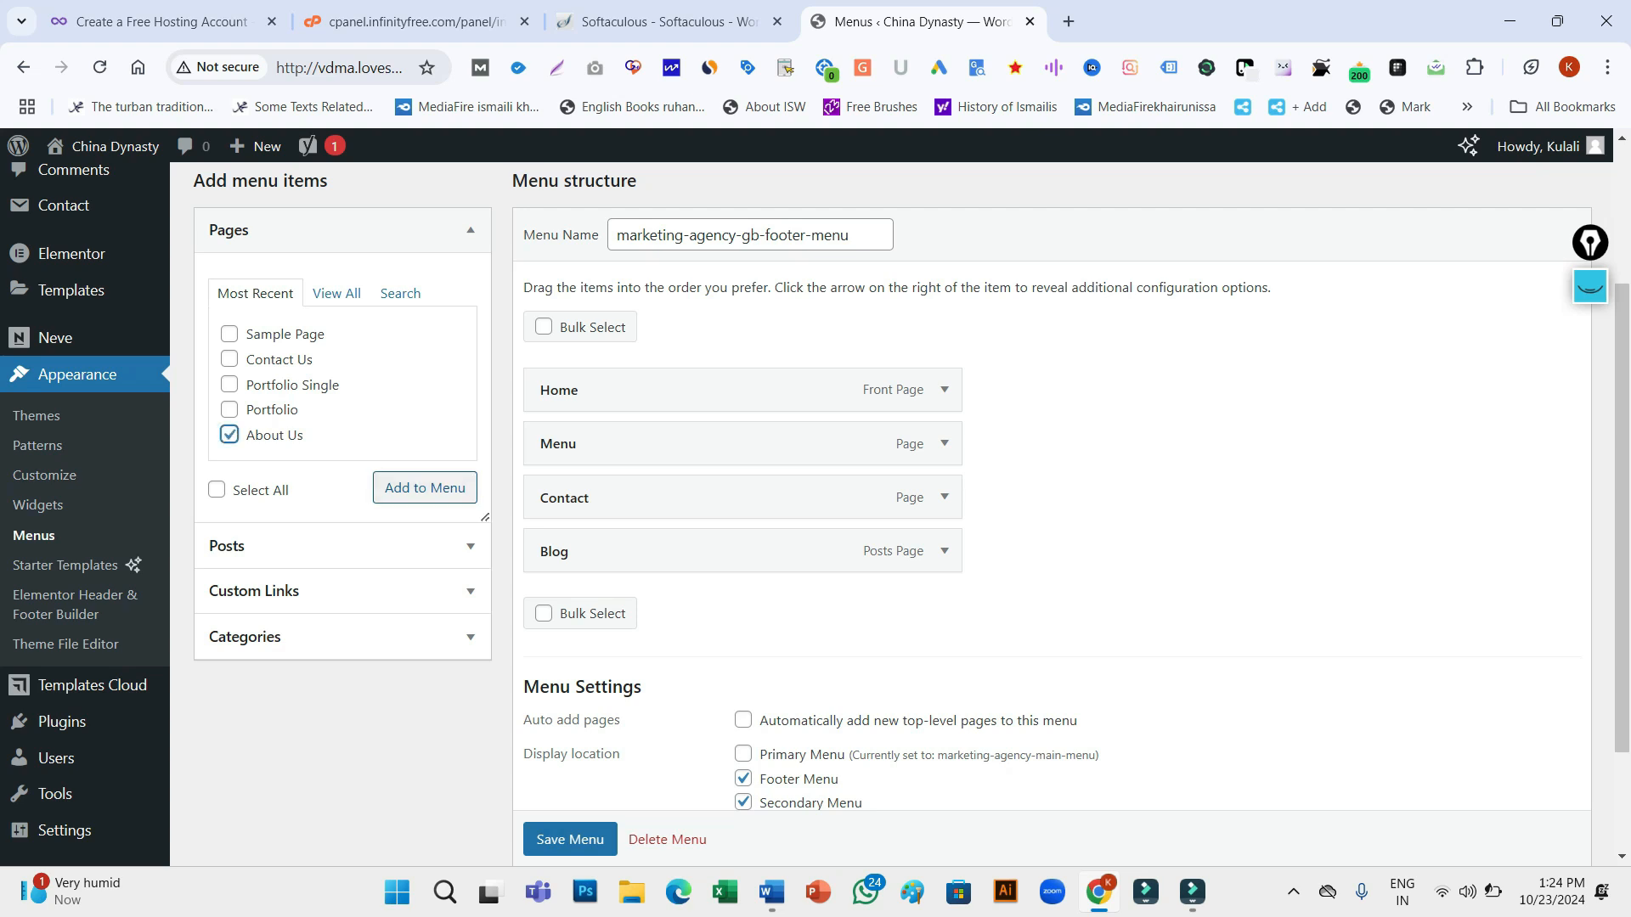
# Add the About Us page to the footer menu and place it directly after Home
pyautogui.click(424, 489)
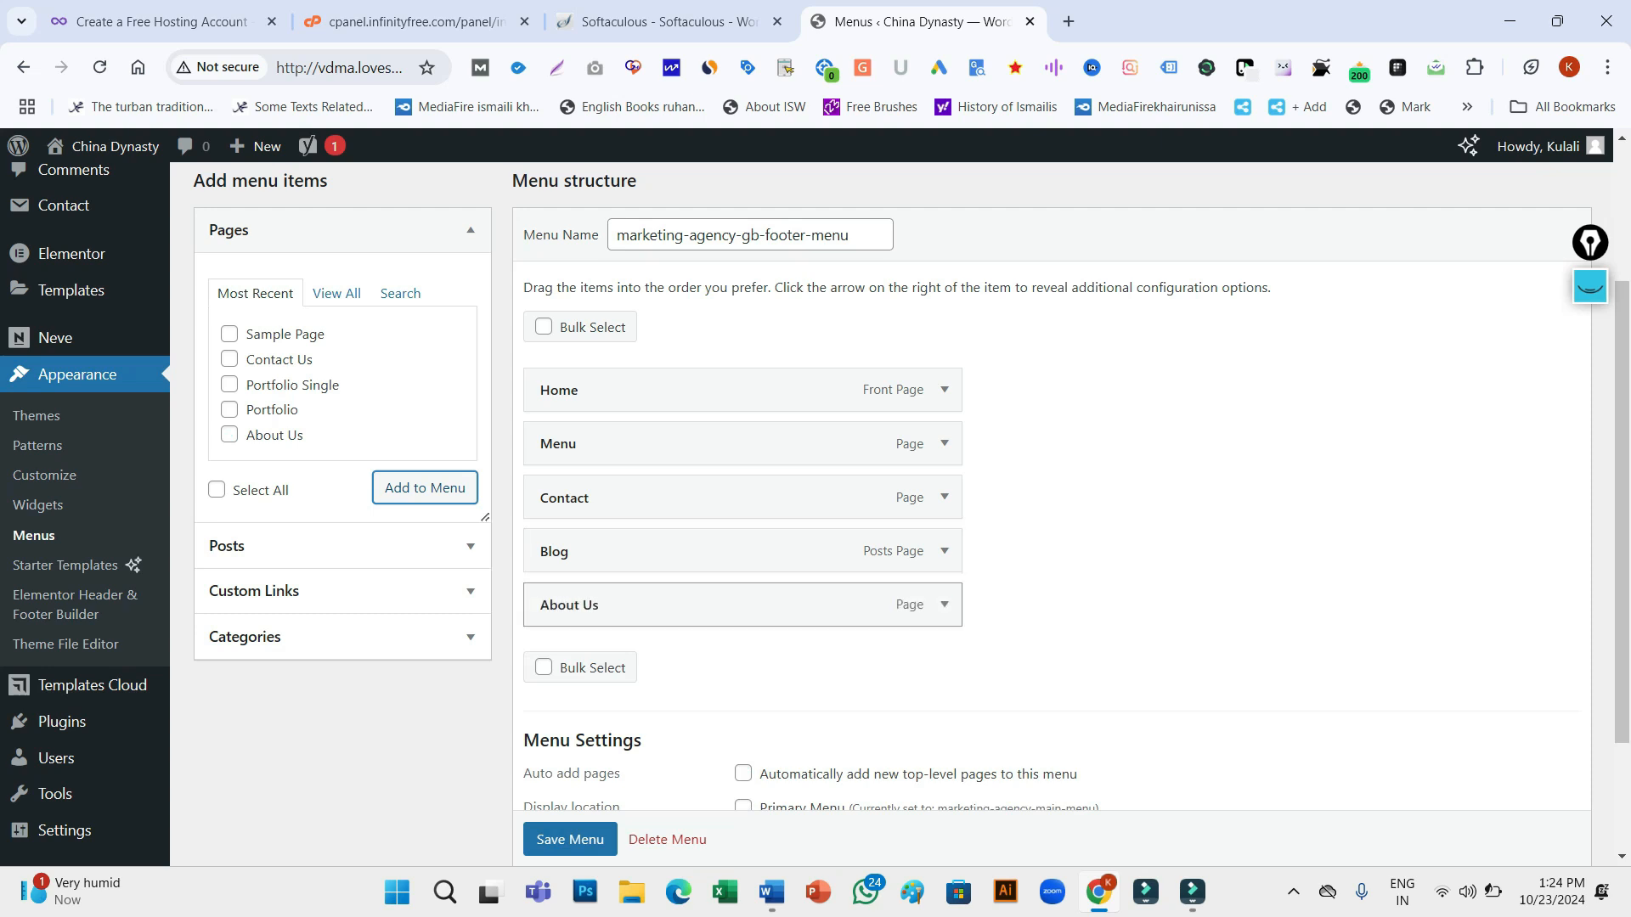
pyautogui.moveTo(594, 605); pyautogui.dragTo(594, 444)
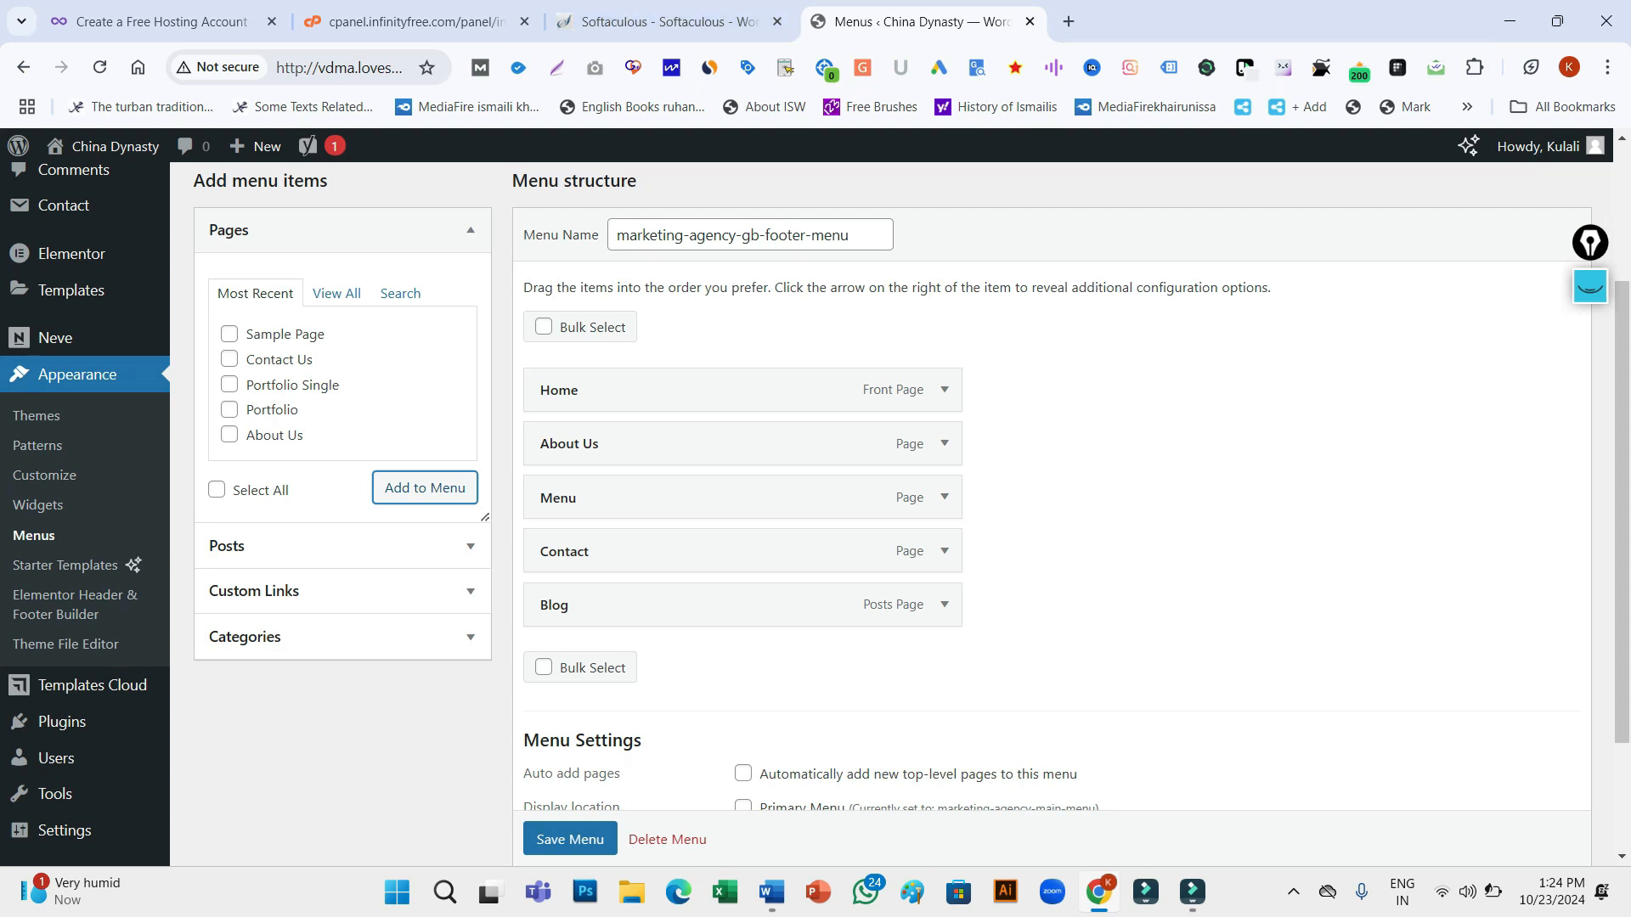
# Open the live site in a new tab to check its navigation, and return to the menu editor
pyautogui.moveTo(104, 146)
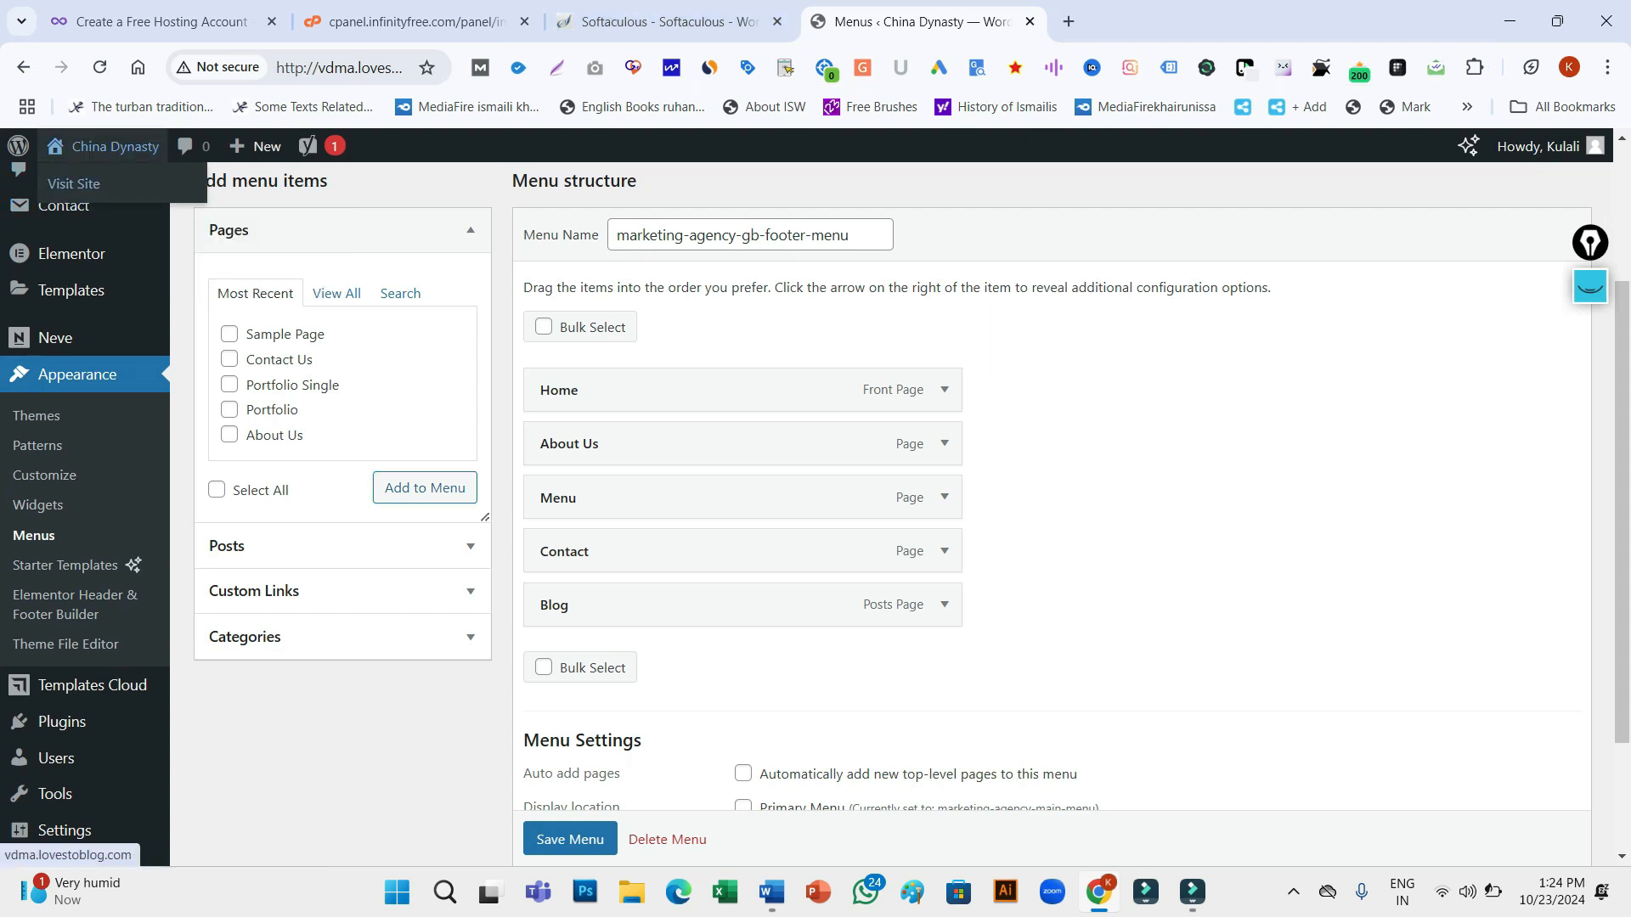
pyautogui.rightClick(98, 183)
pyautogui.click(144, 204)
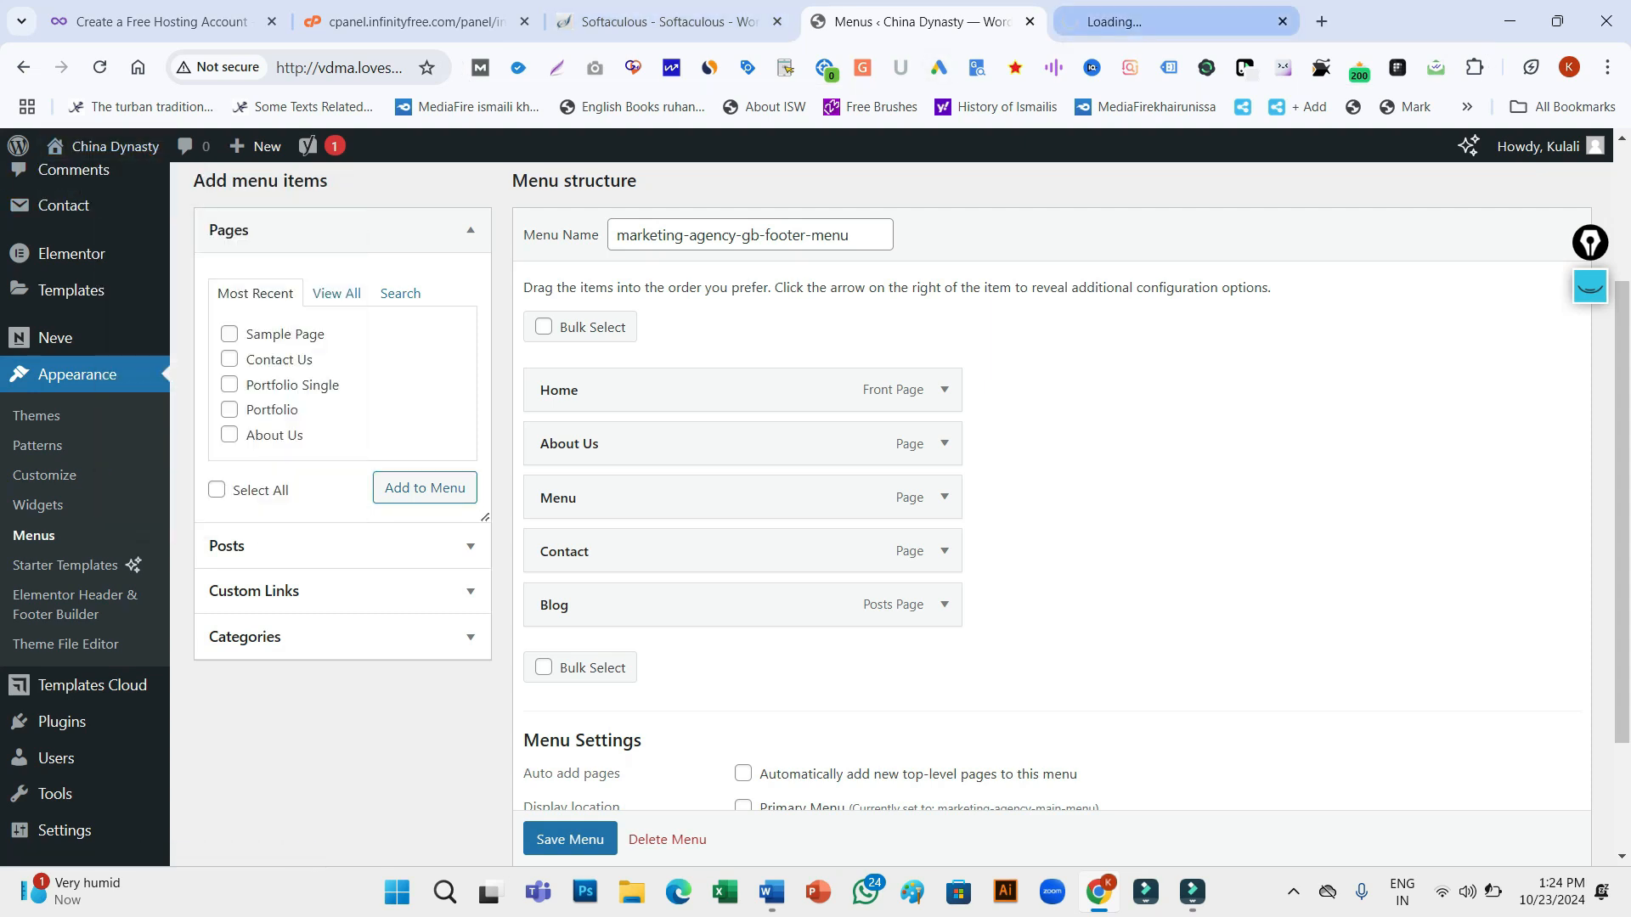
pyautogui.click(1163, 22)
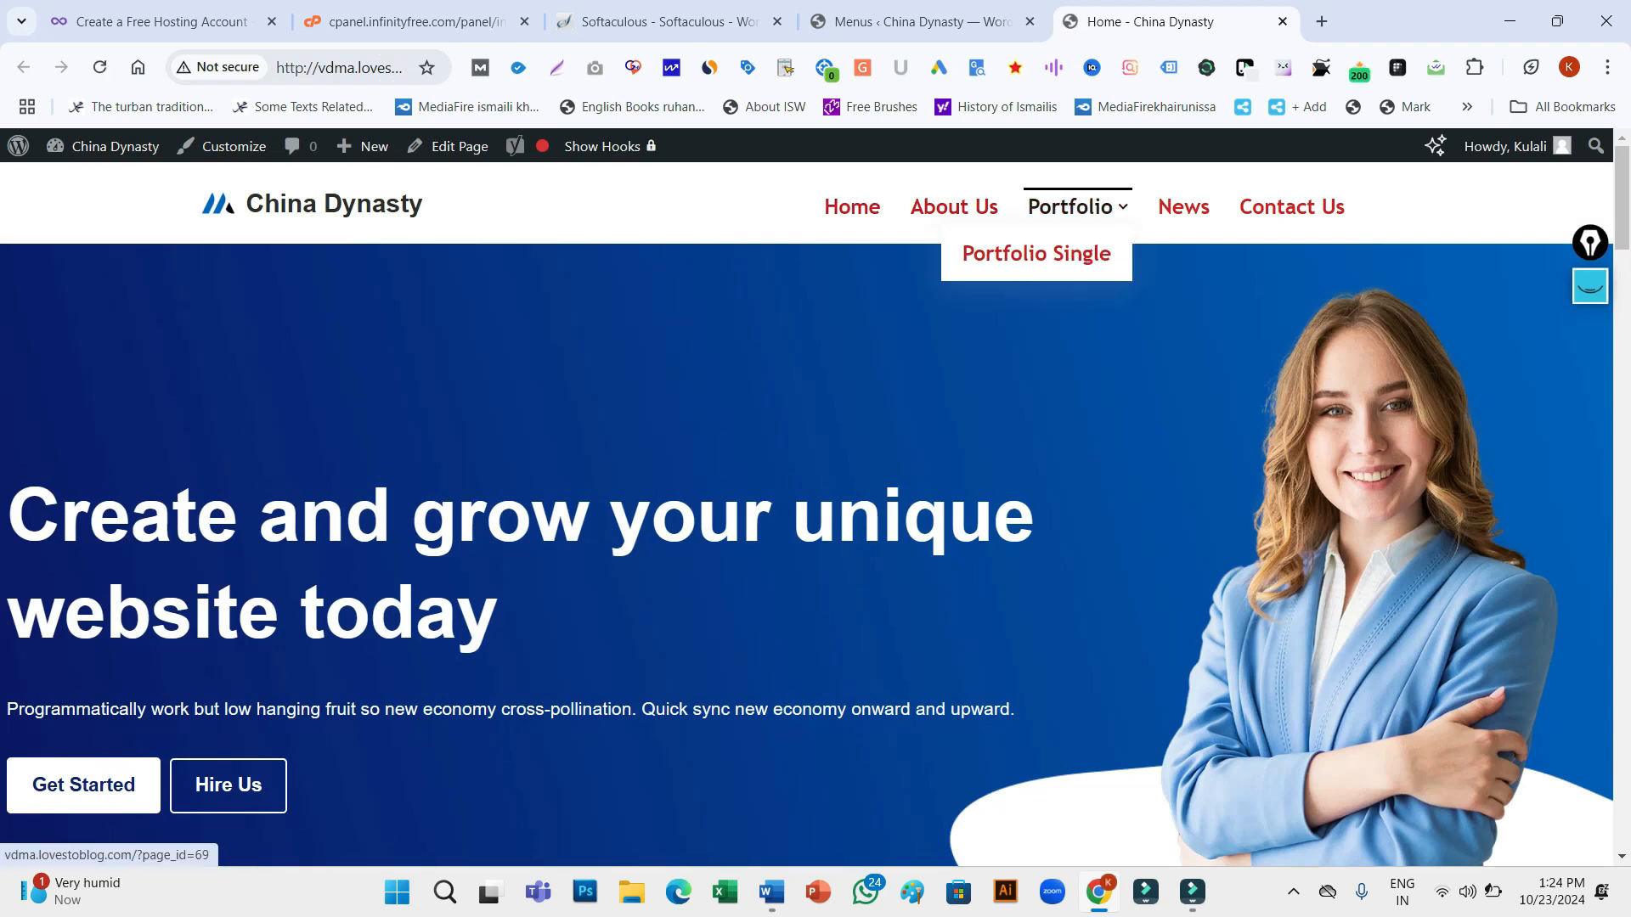
pyautogui.click(922, 21)
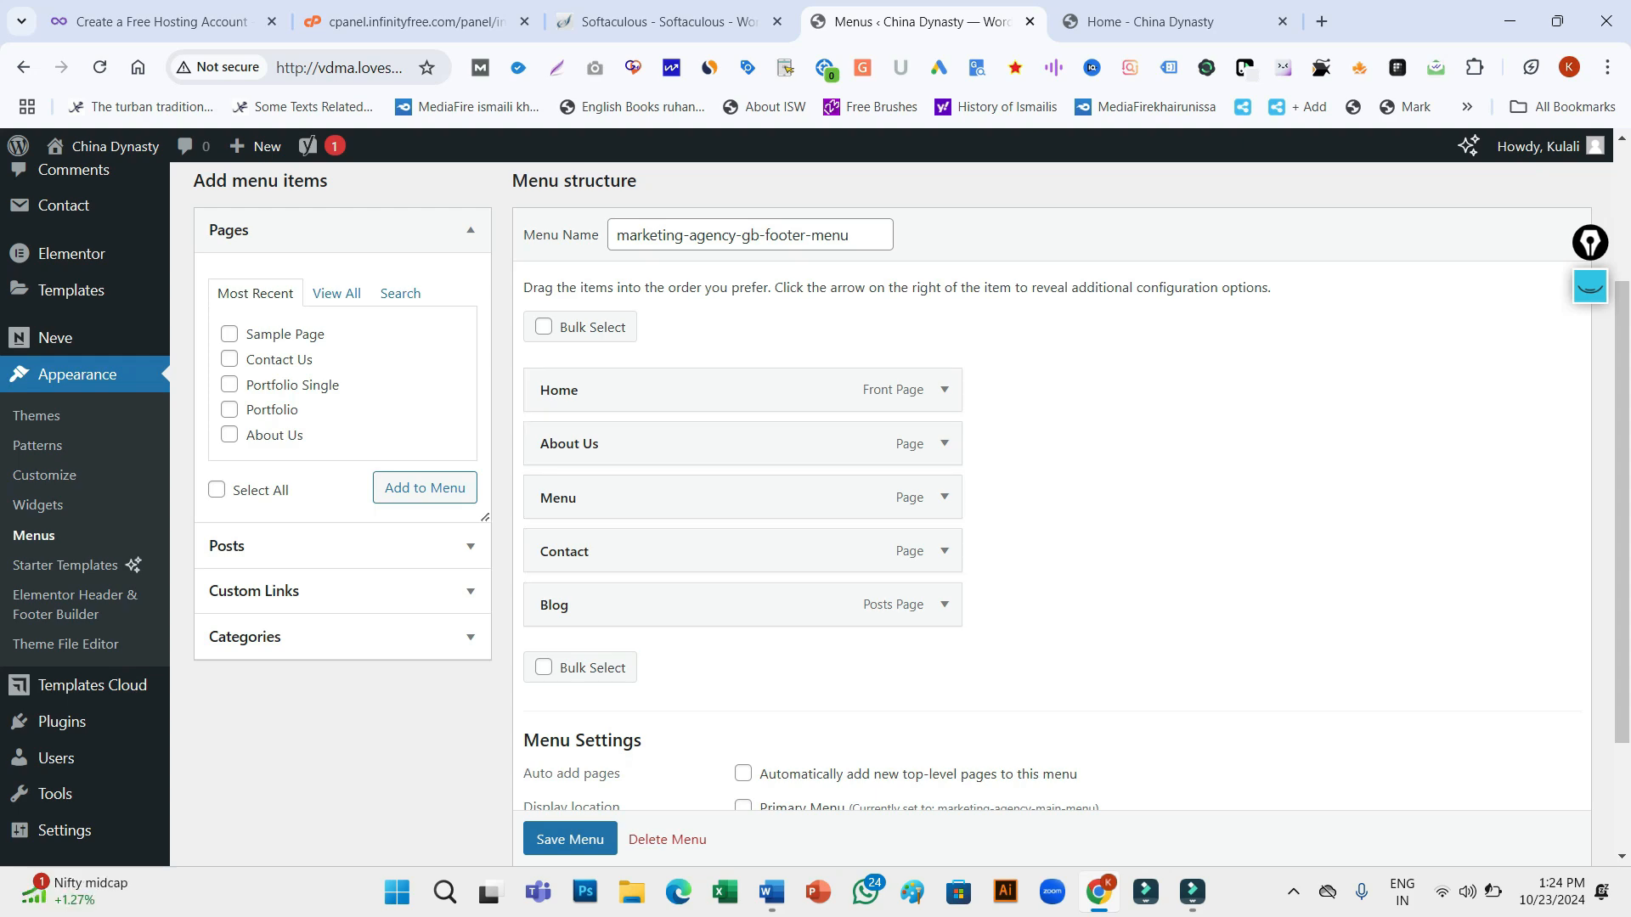
# Save marketing-agency-gb-footer-menu with the Primary Menu display location assigned, and reload the live home page
pyautogui.click(570, 839)
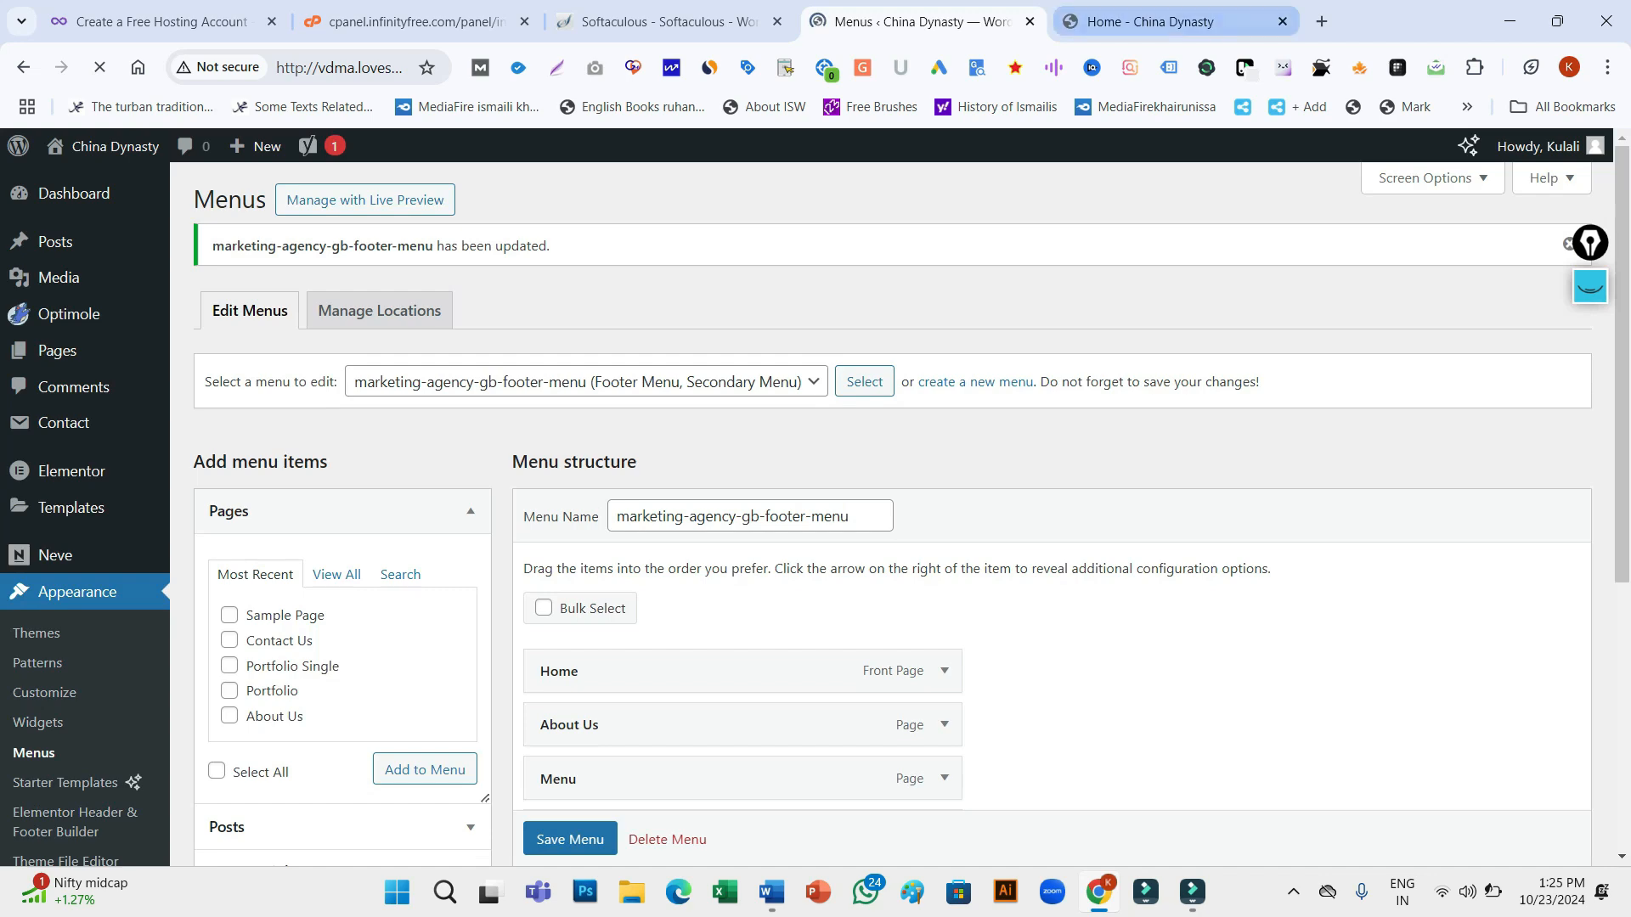
pyautogui.click(1146, 22)
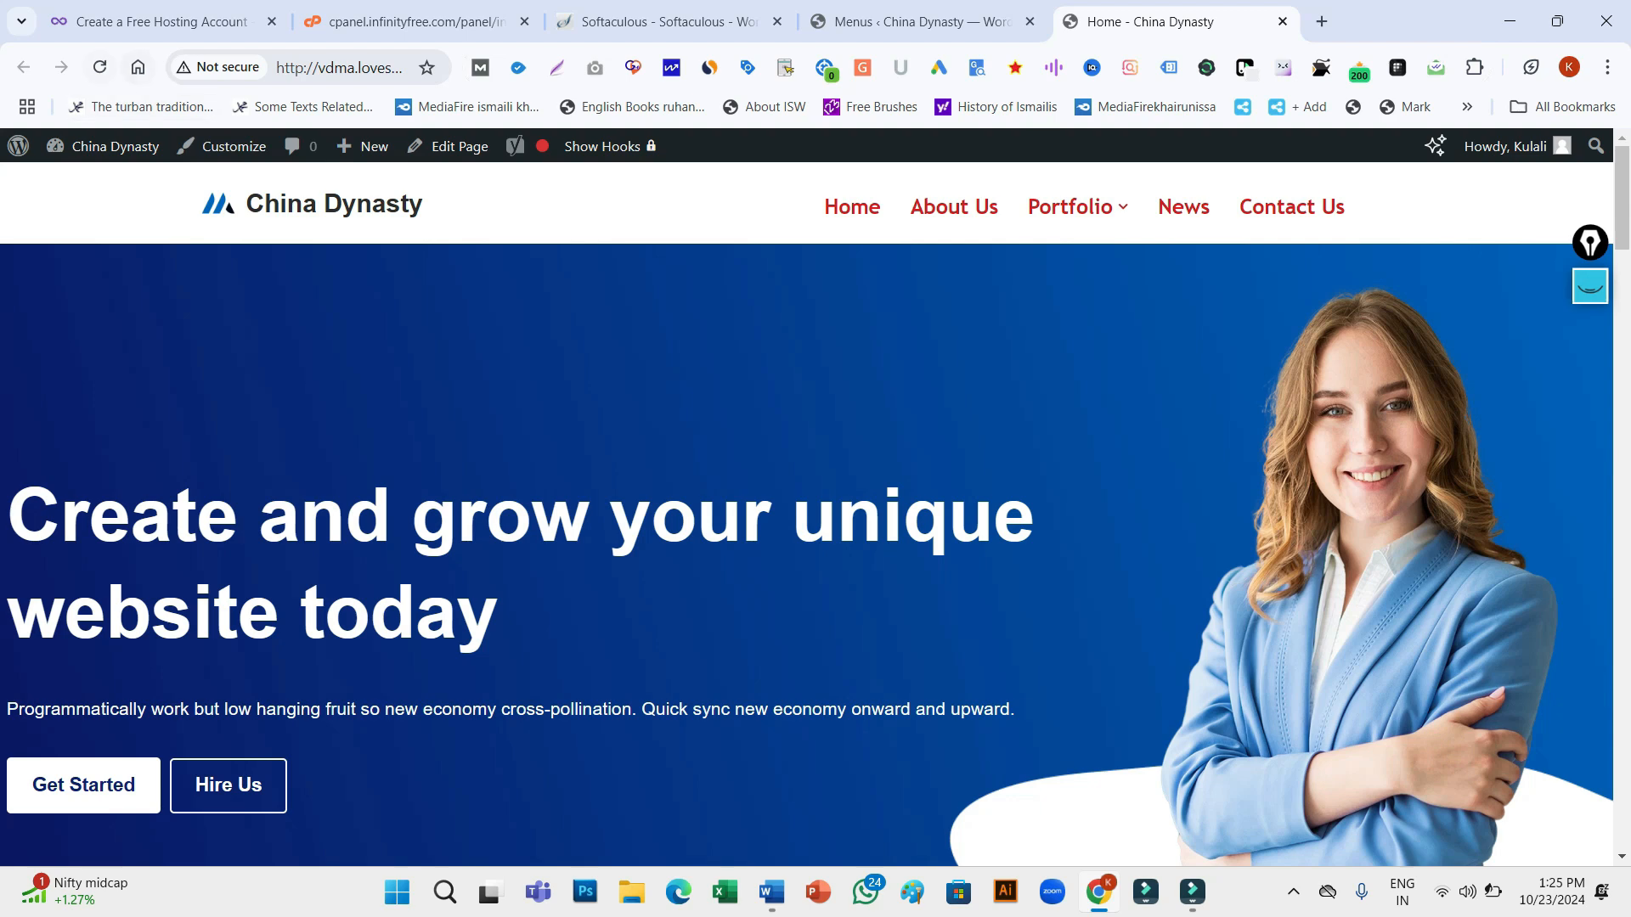
pyautogui.click(99, 66)
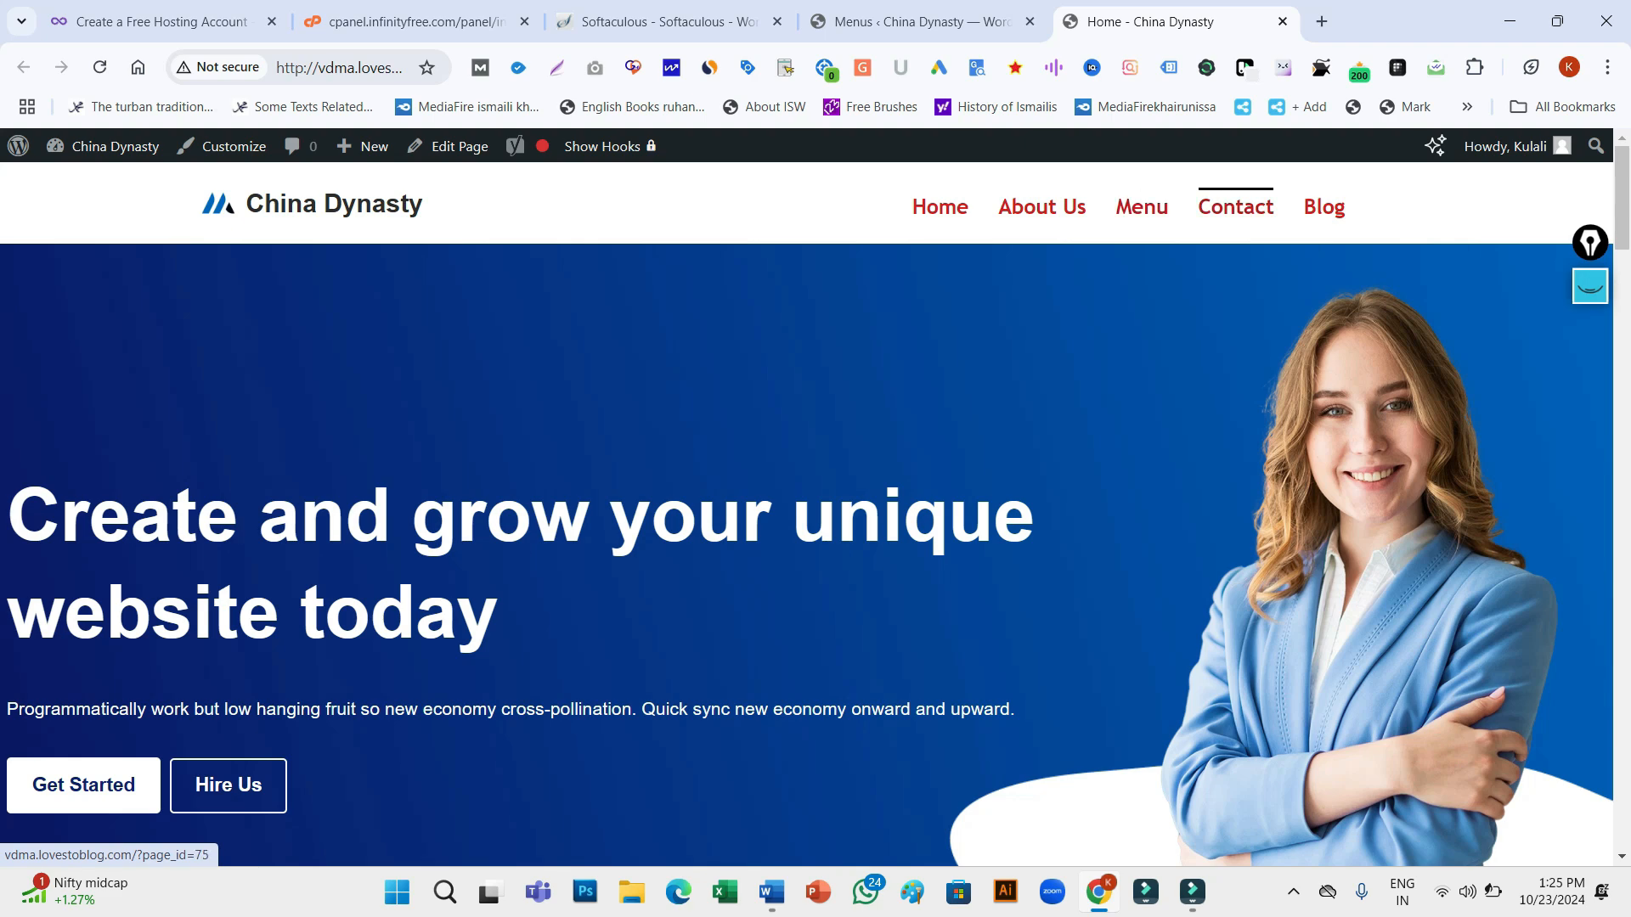
# Review the saved menu structure, circling and underlining Home, About Us, Menu, Contact and Blog with the on-screen pen
pyautogui.click(909, 21)
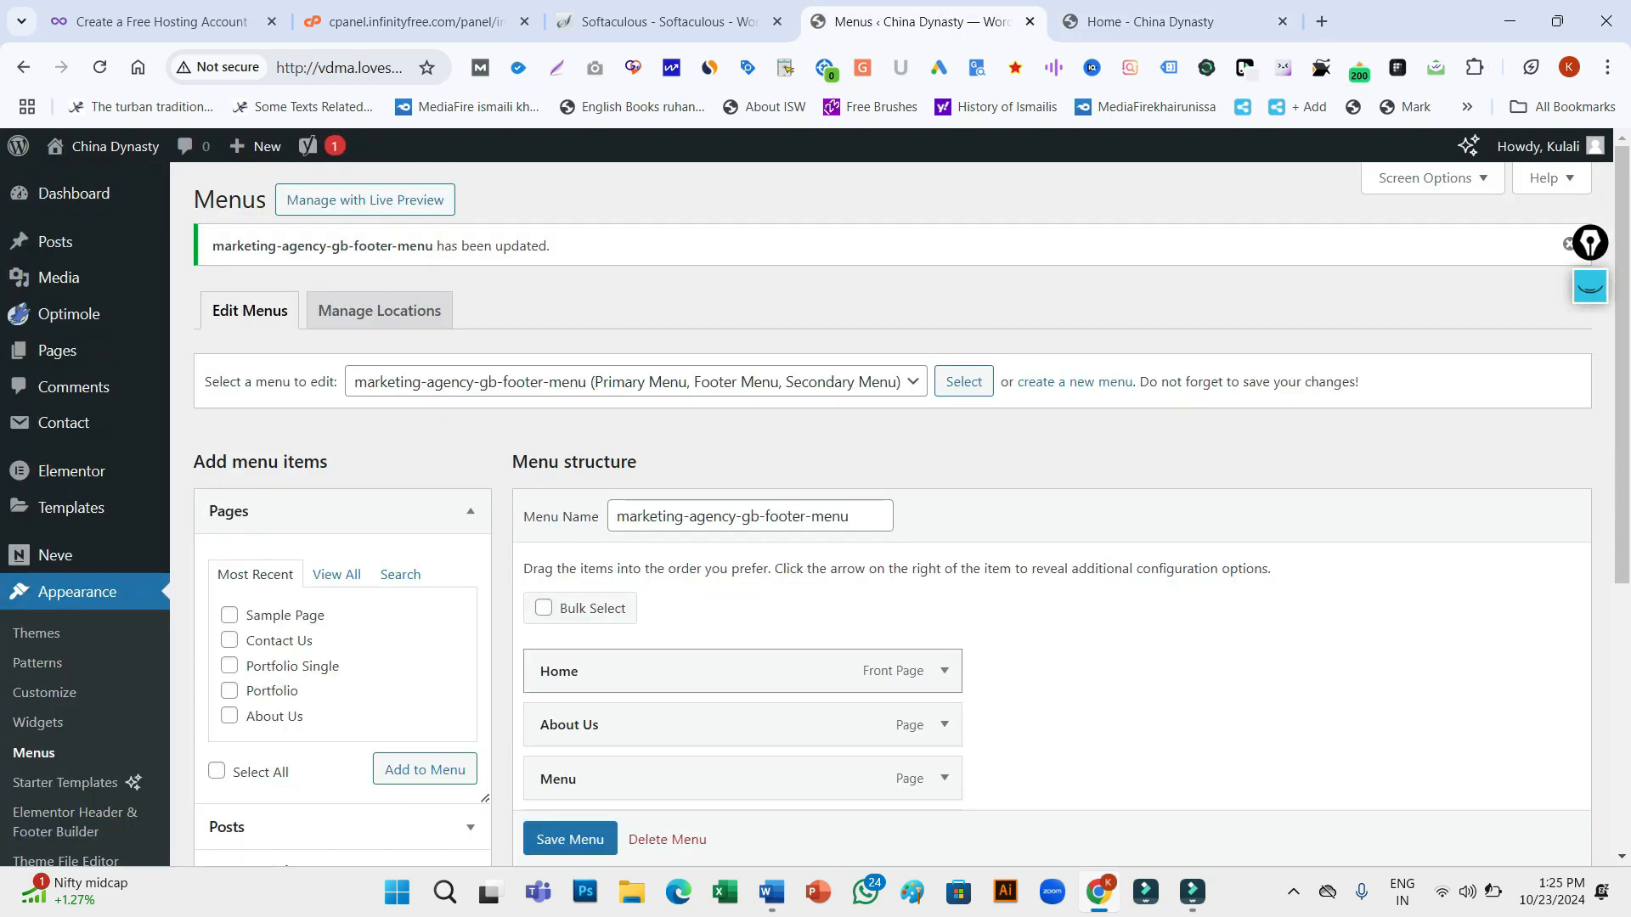
pyautogui.moveTo(1621, 425); pyautogui.dragTo(1622, 536)
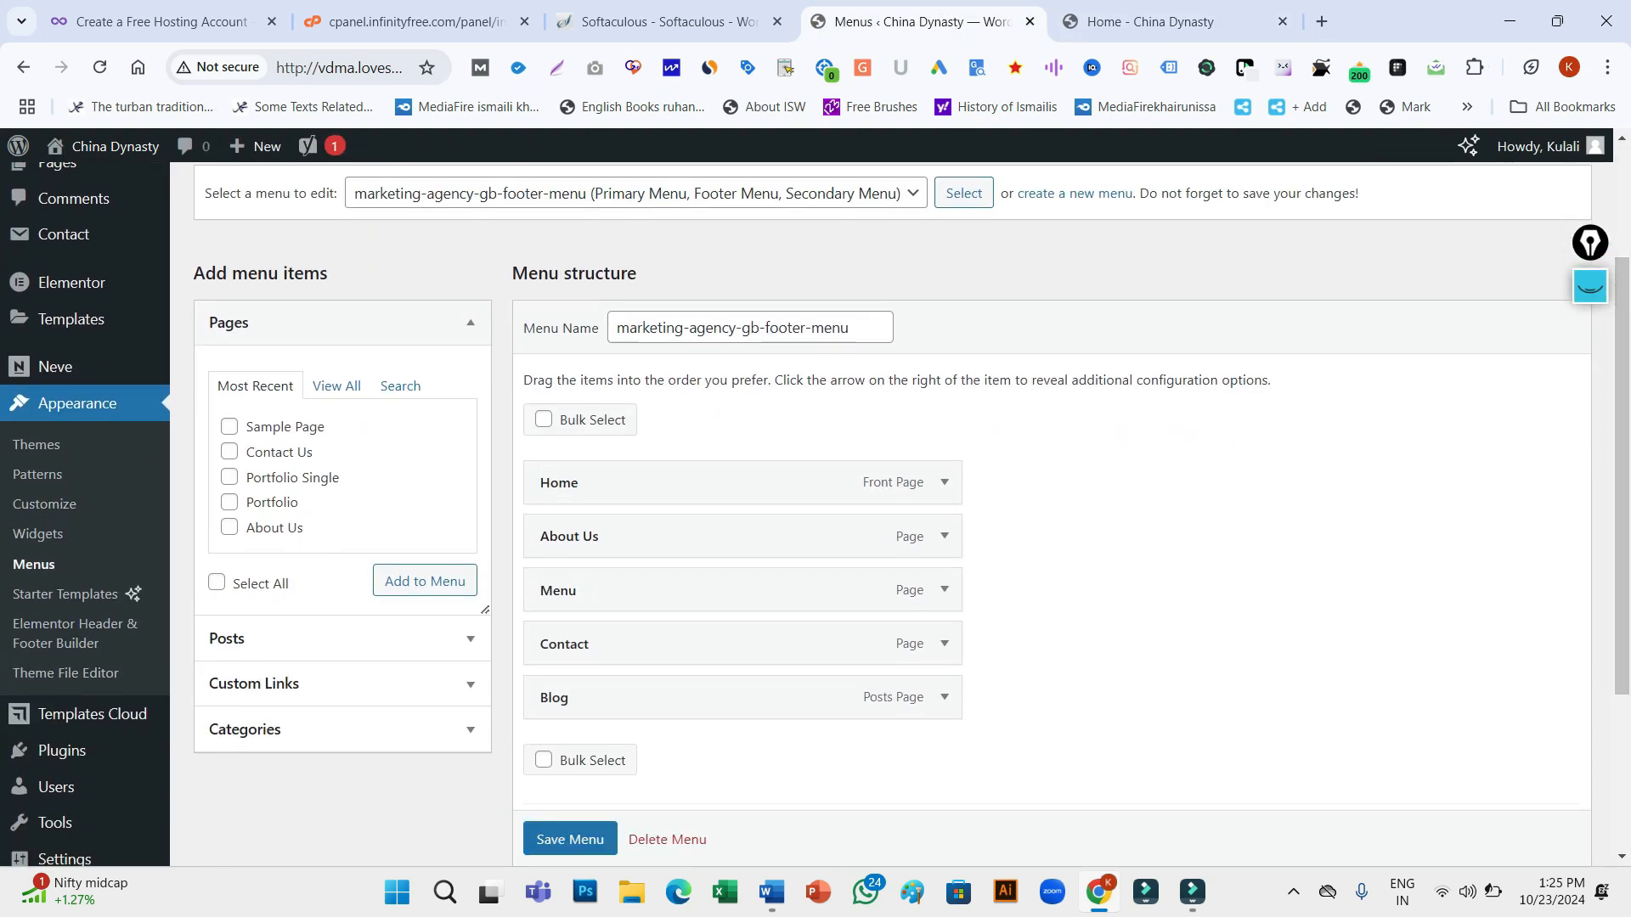
pyautogui.click(1590, 287)
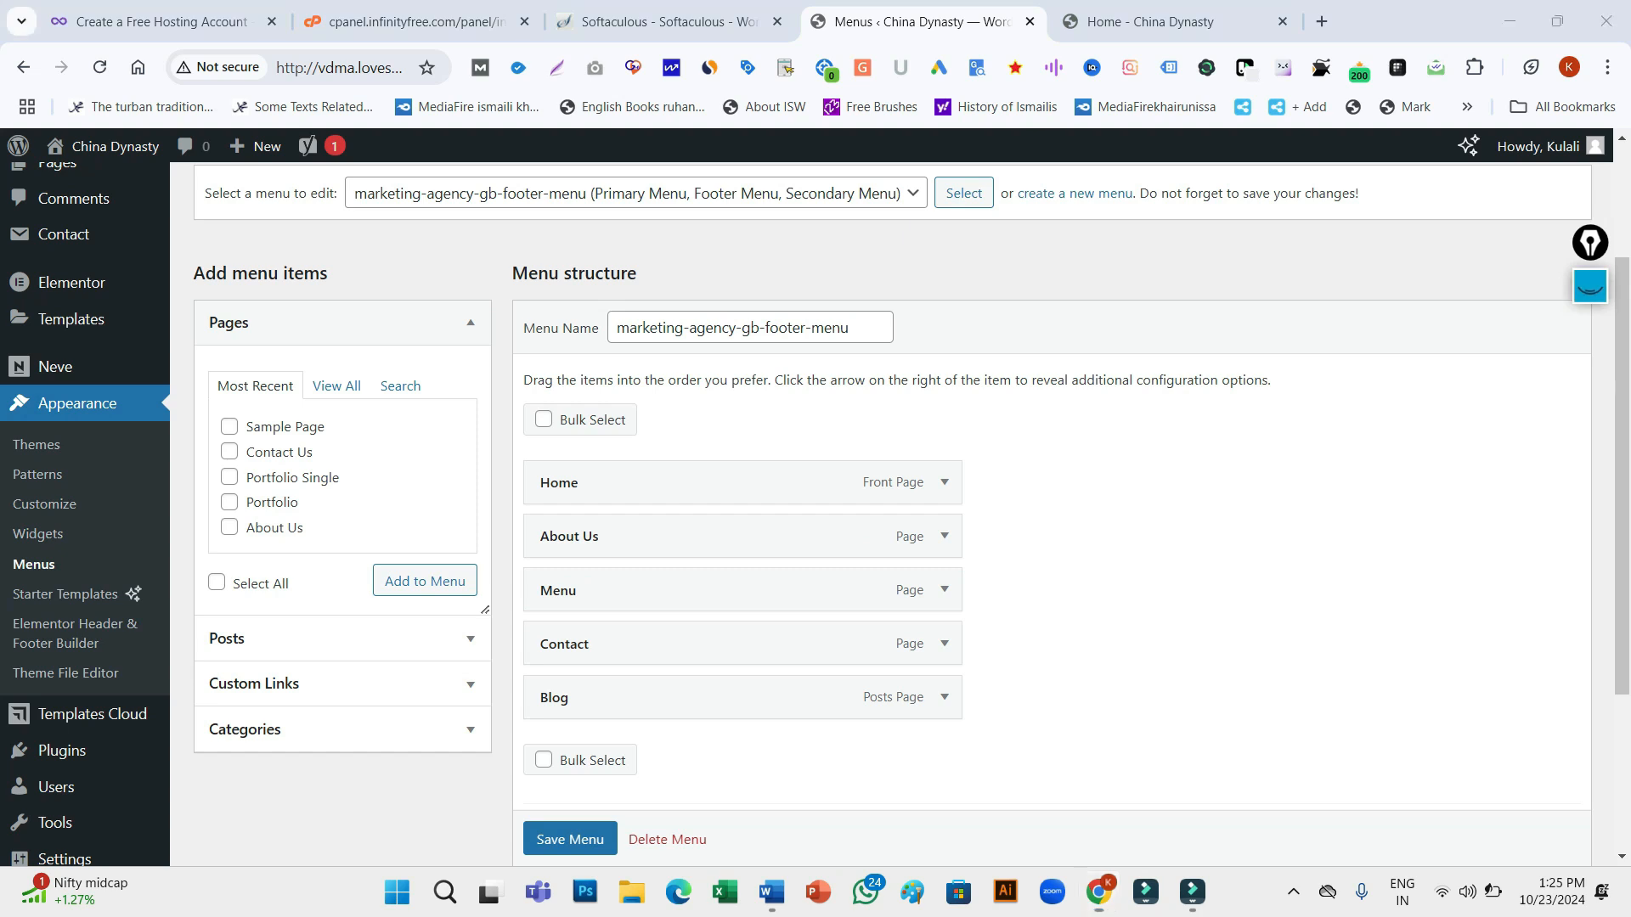
pyautogui.click(1591, 383)
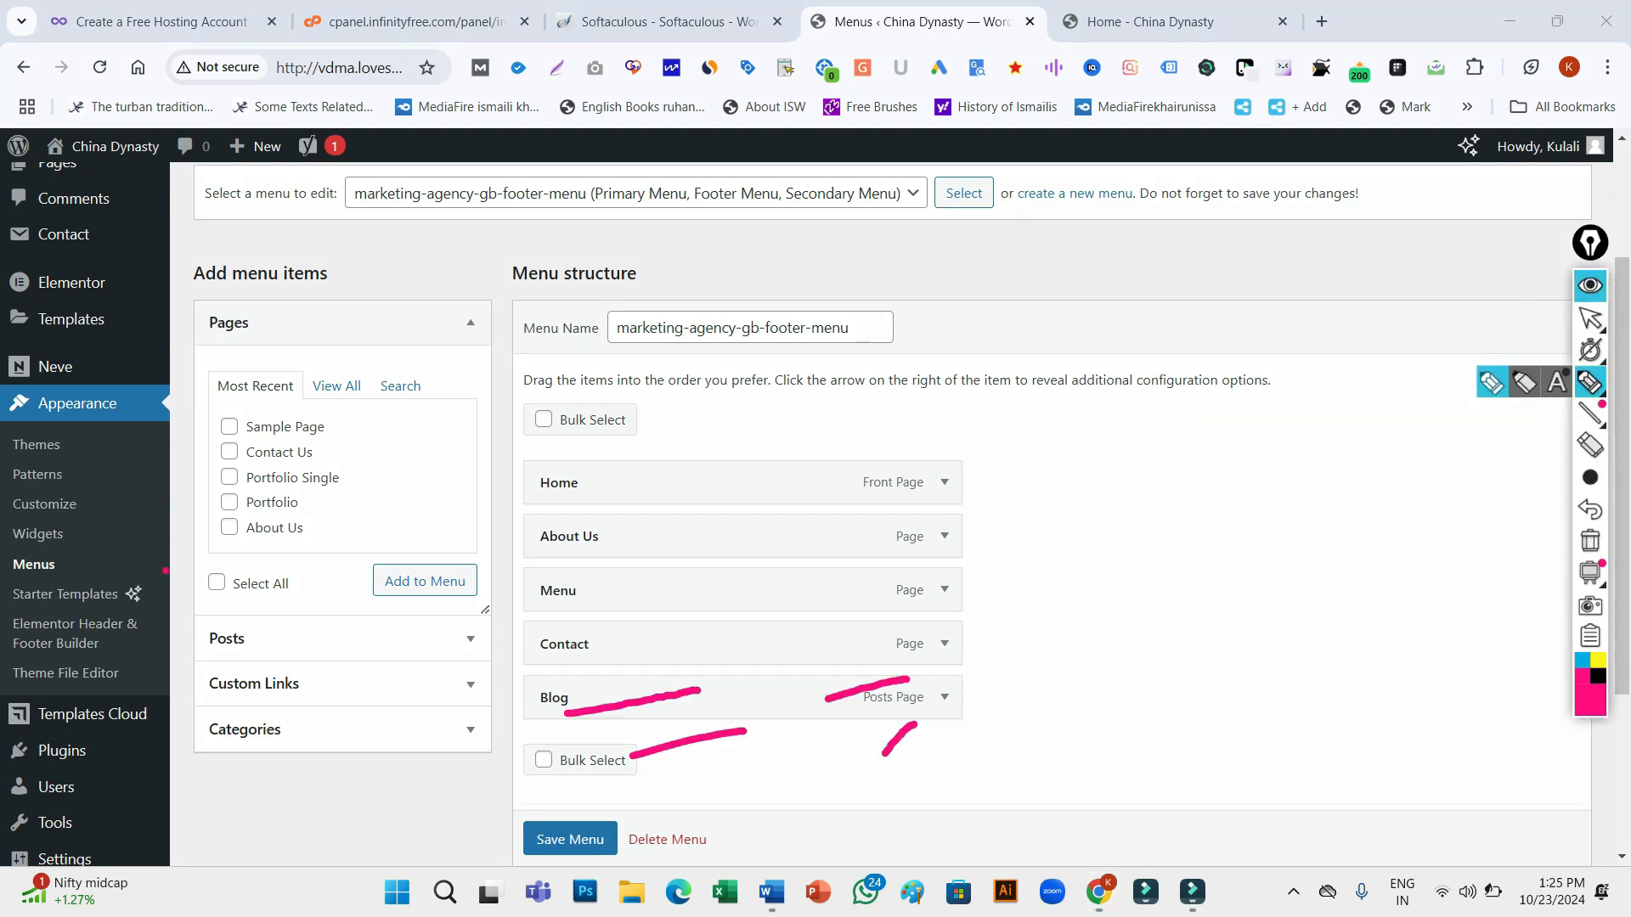
pyautogui.moveTo(516, 442)
pyautogui.mouseDown()
pyautogui.moveTo(1043, 576)
pyautogui.moveTo(1036, 751)
pyautogui.moveTo(613, 828)
pyautogui.moveTo(539, 746)
pyautogui.moveTo(506, 475)
pyautogui.moveTo(523, 442)
pyautogui.mouseUp()
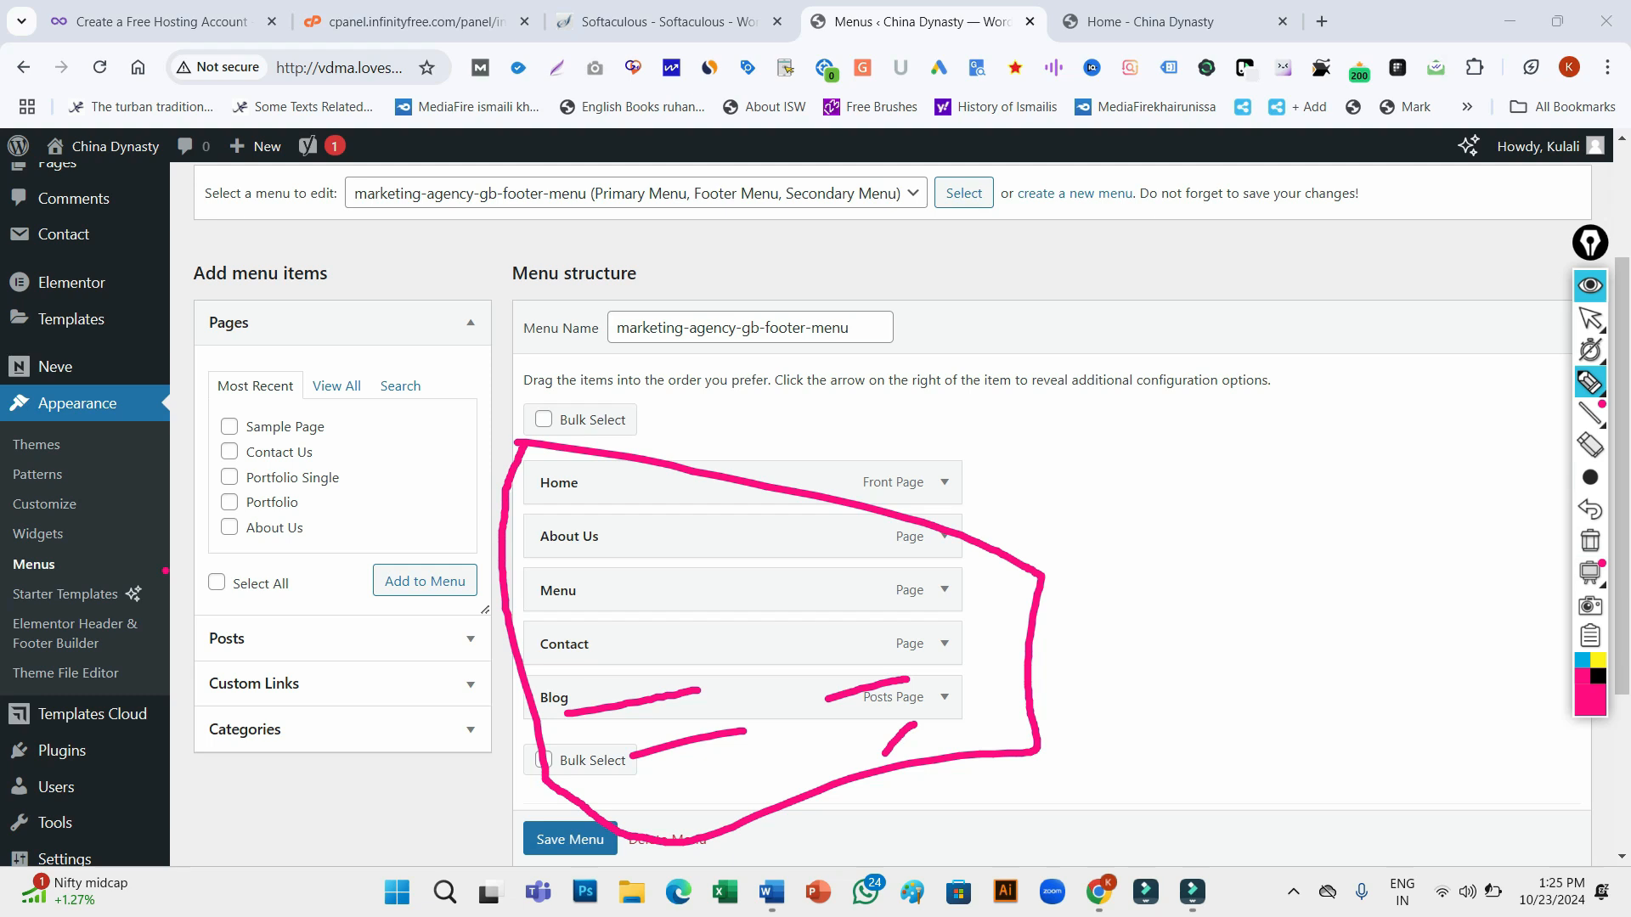
pyautogui.moveTo(554, 496)
pyautogui.mouseDown()
pyautogui.moveTo(597, 494)
pyautogui.moveTo(621, 550)
pyautogui.mouseUp()
pyautogui.moveTo(548, 606)
pyautogui.mouseDown()
pyautogui.moveTo(605, 611)
pyautogui.moveTo(613, 654)
pyautogui.mouseUp()
pyautogui.moveTo(551, 716); pyautogui.dragTo(615, 711)
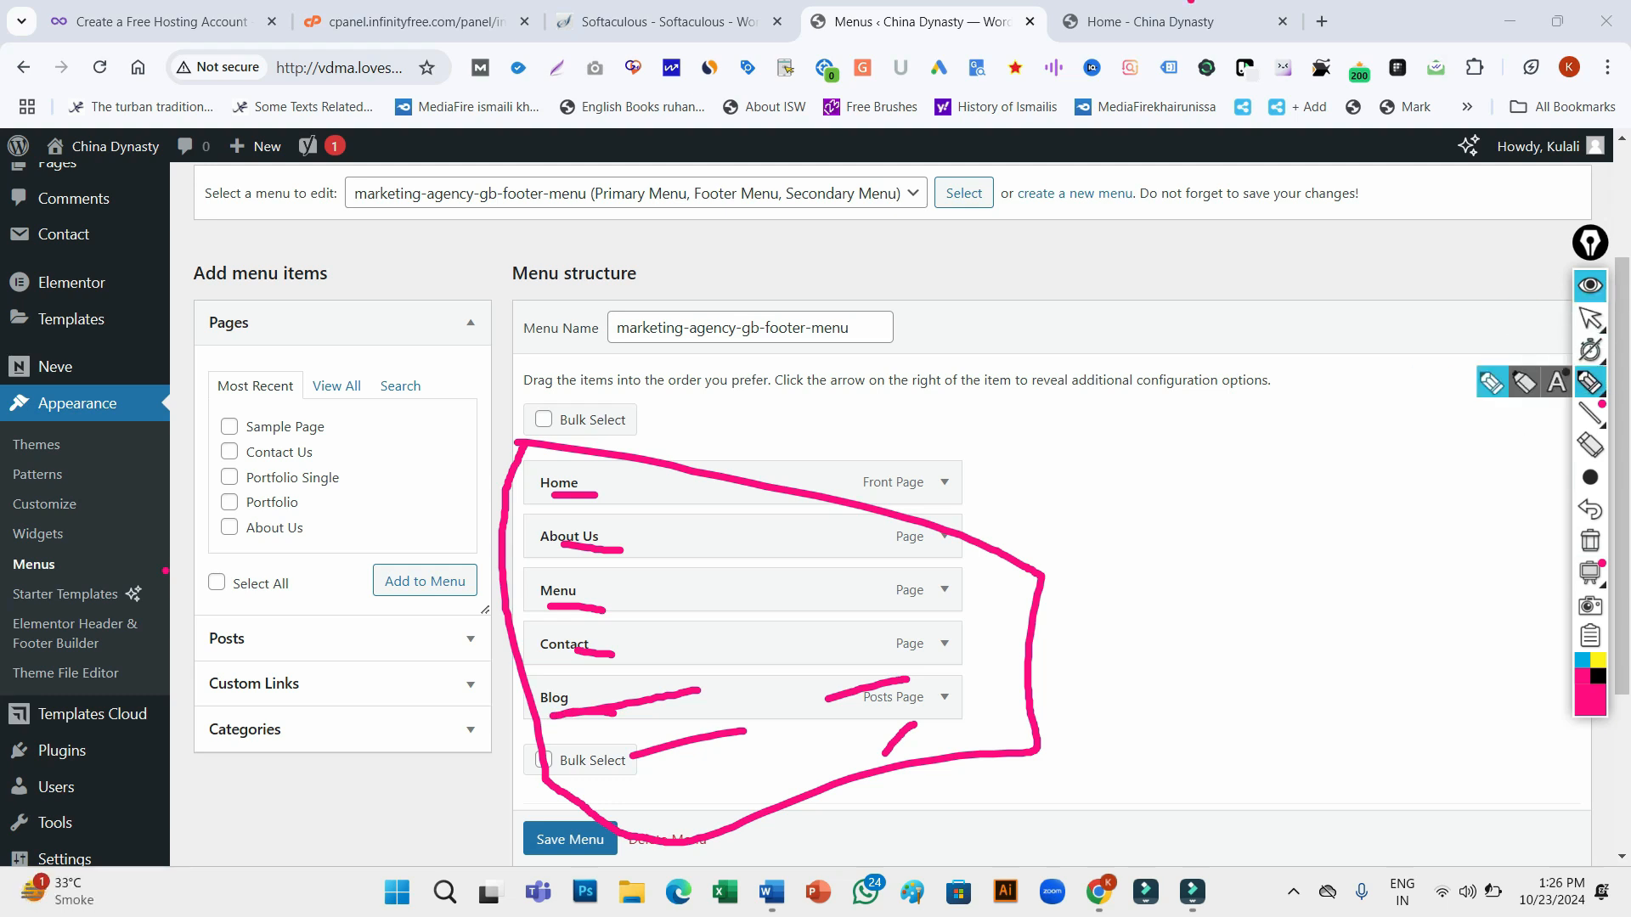
pyautogui.click(1590, 286)
# Underline the navigation items on the live home page with the on-screen pen and compare them with the menu editor
pyautogui.click(1176, 22)
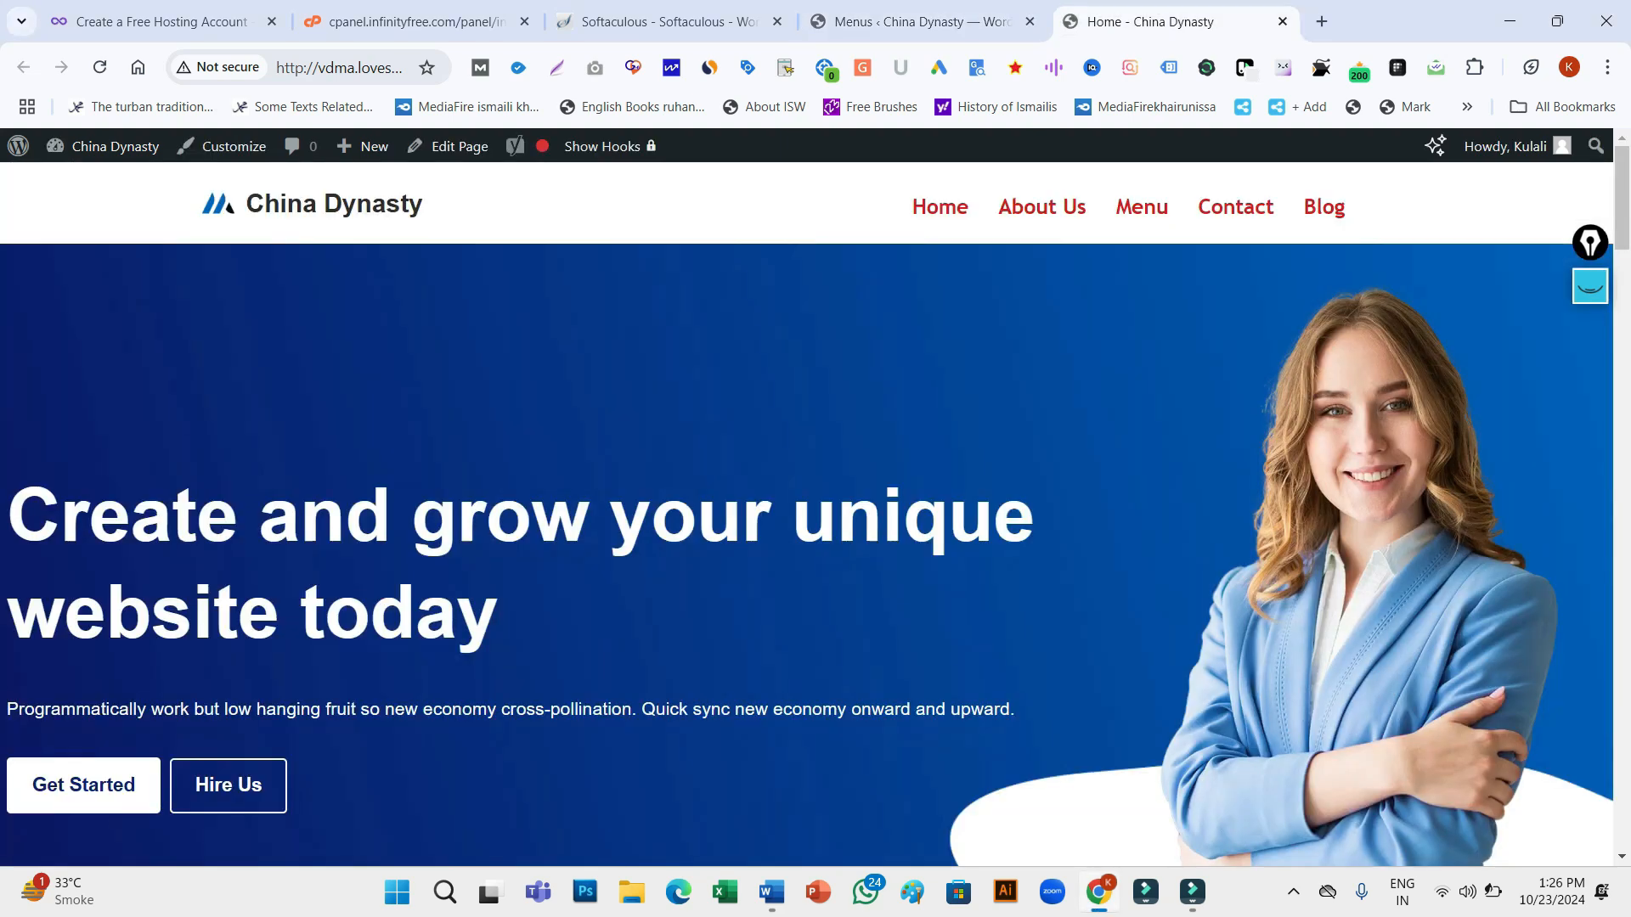
pyautogui.click(1591, 286)
pyautogui.moveTo(920, 236); pyautogui.dragTo(1376, 227)
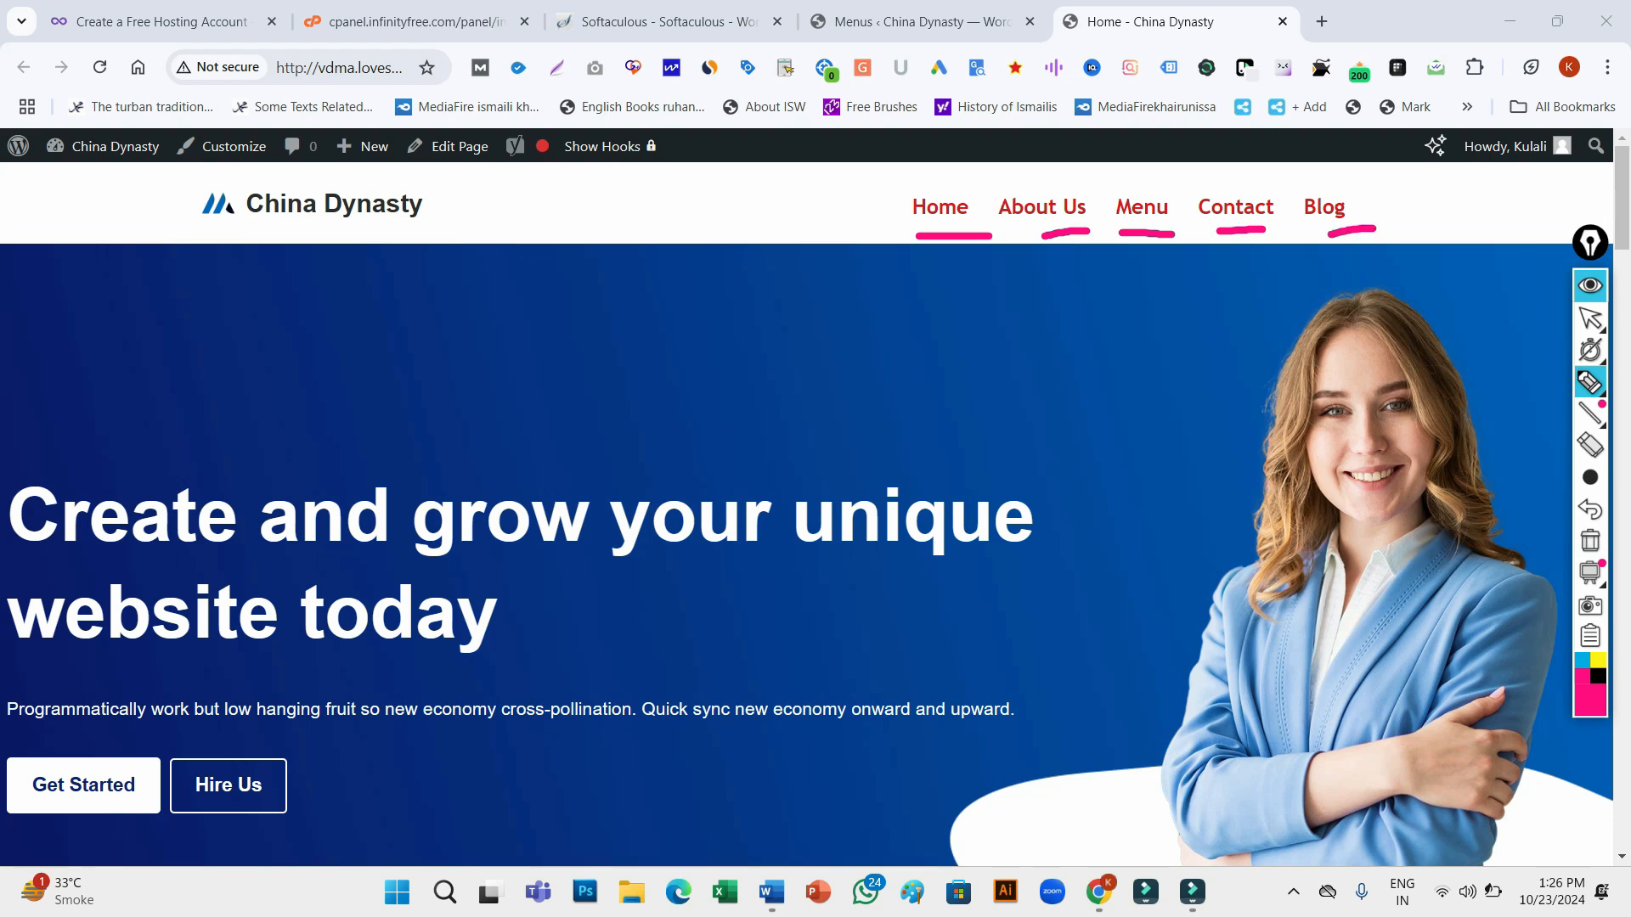
pyautogui.click(1590, 286)
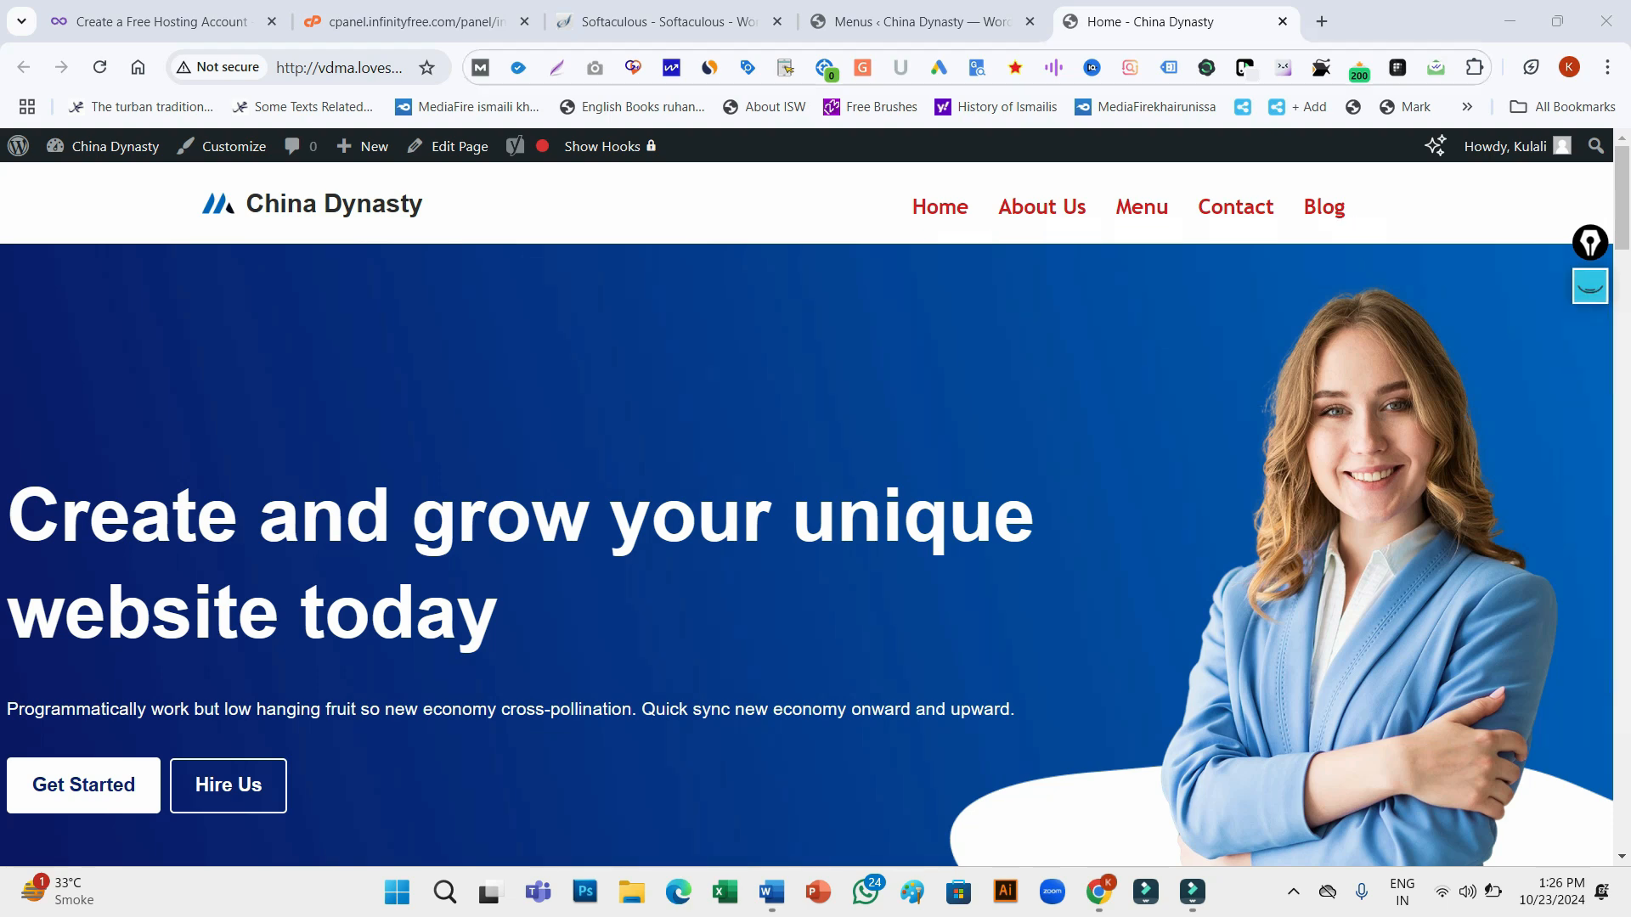
pyautogui.click(922, 22)
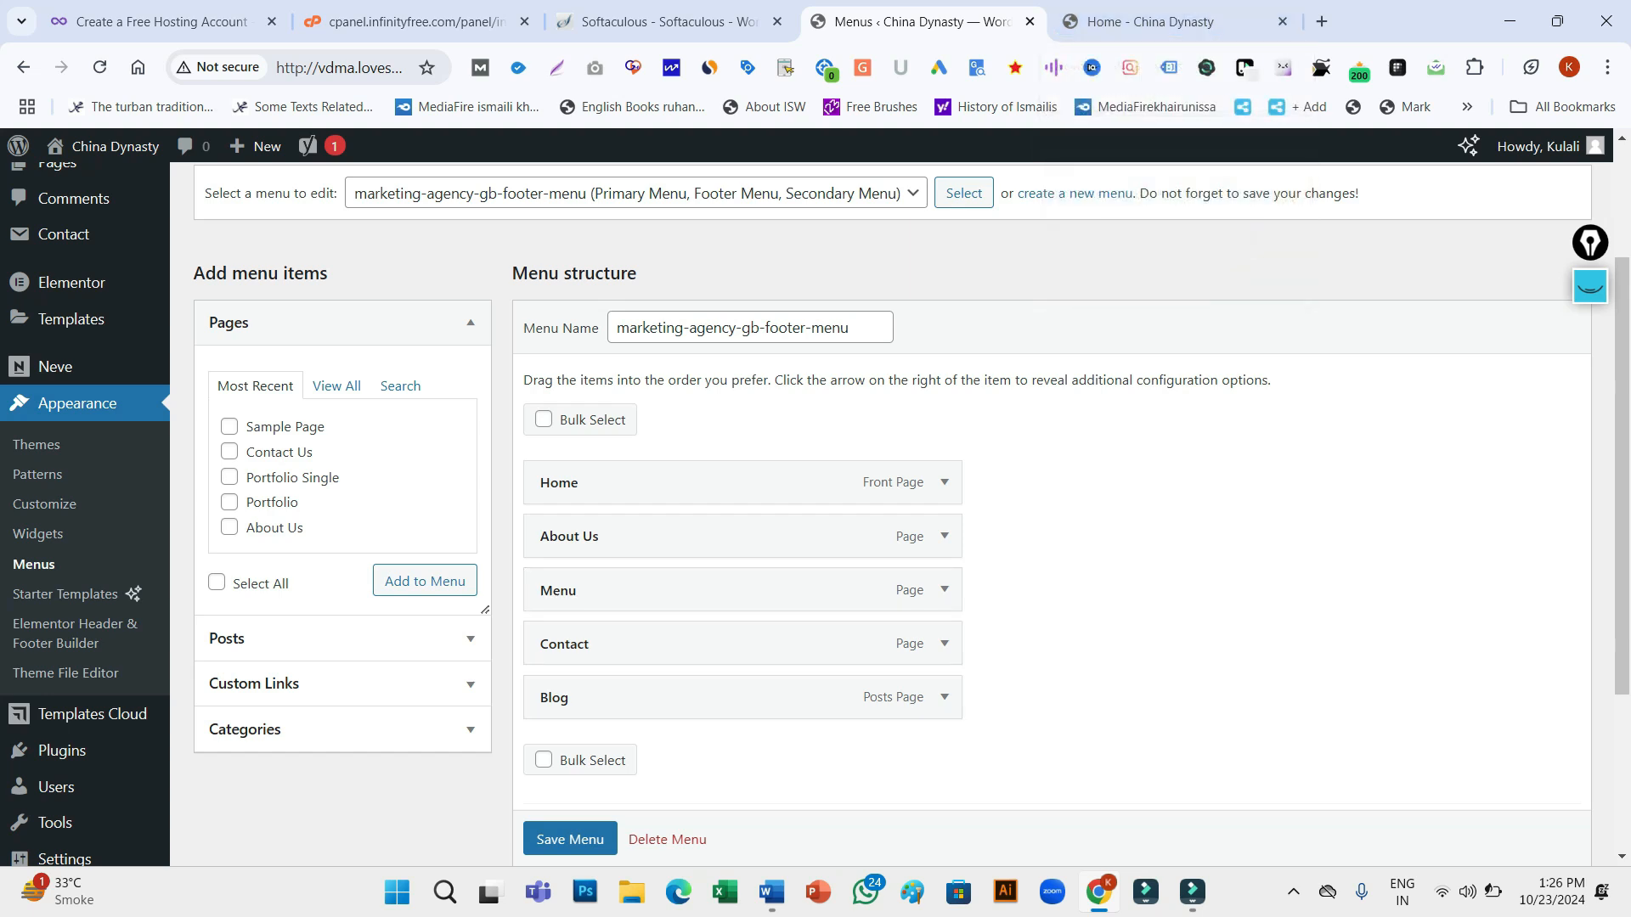
pyautogui.click(1172, 22)
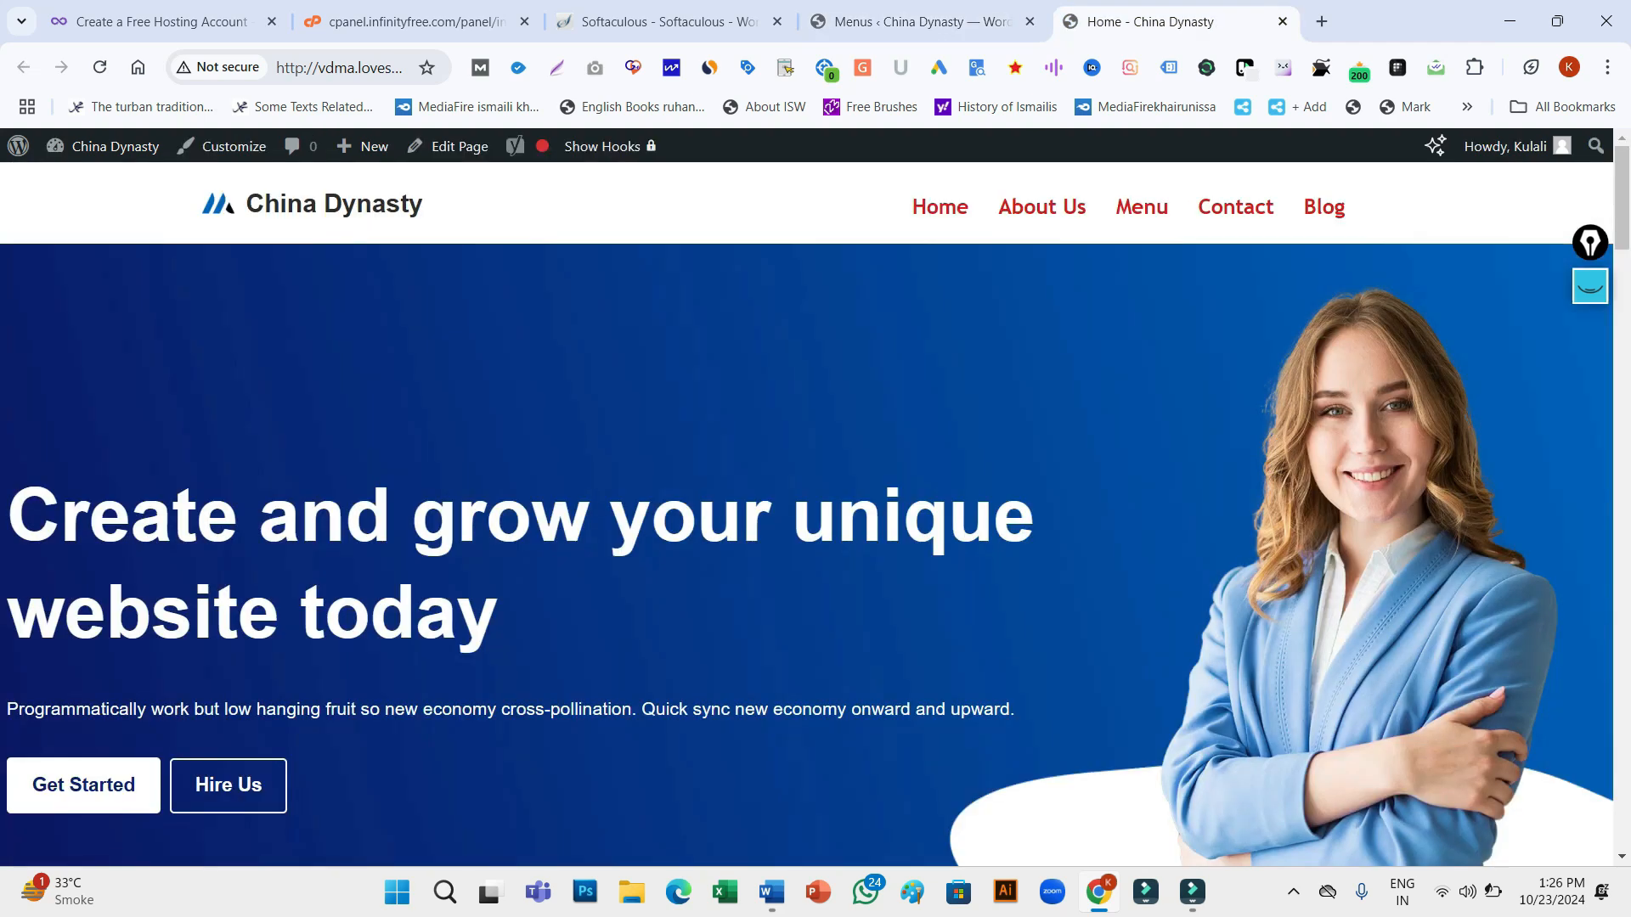
pyautogui.click(917, 21)
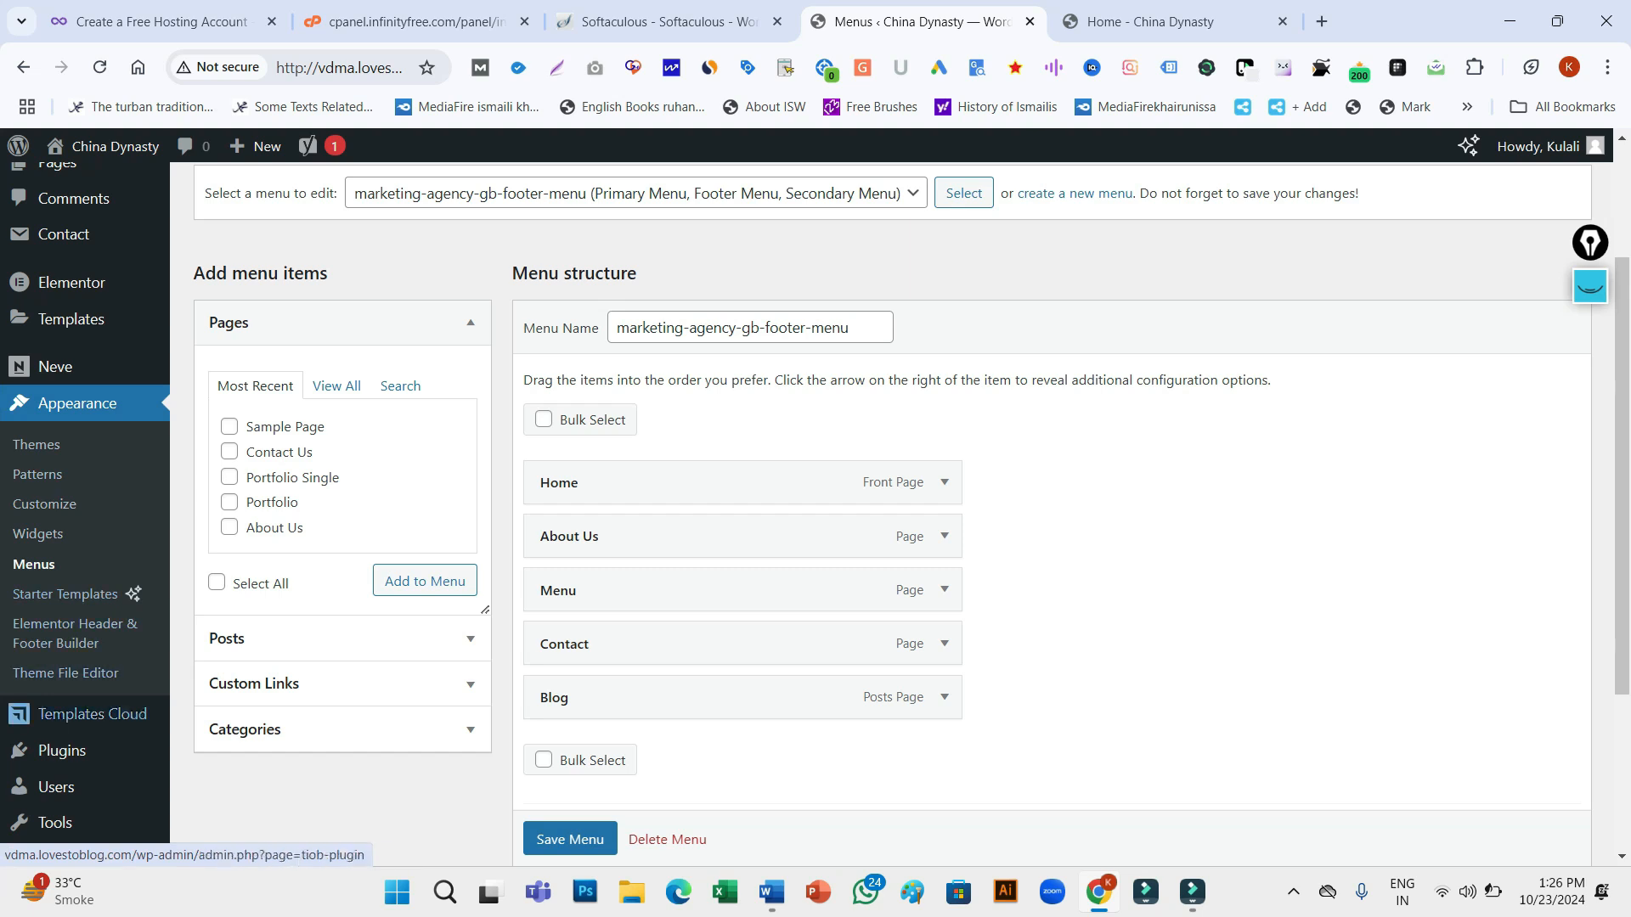
# Open the site's General settings and review the title, addresses, membership, language, timezone and date and time format options
pyautogui.scroll(-3, 55, 822)
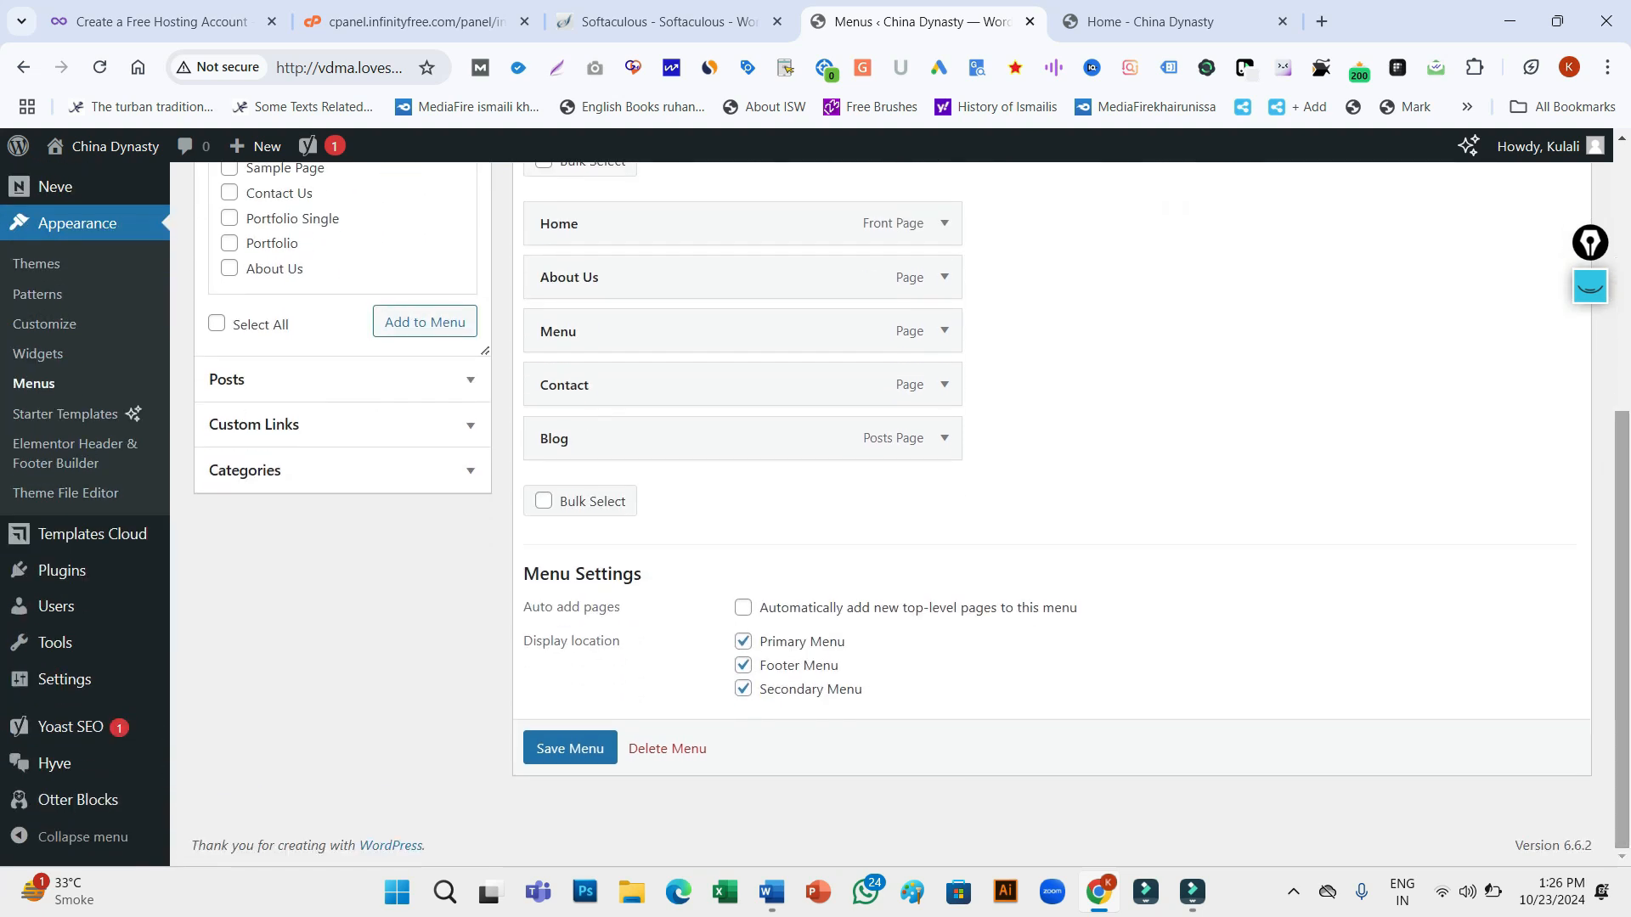
pyautogui.moveTo(64, 680)
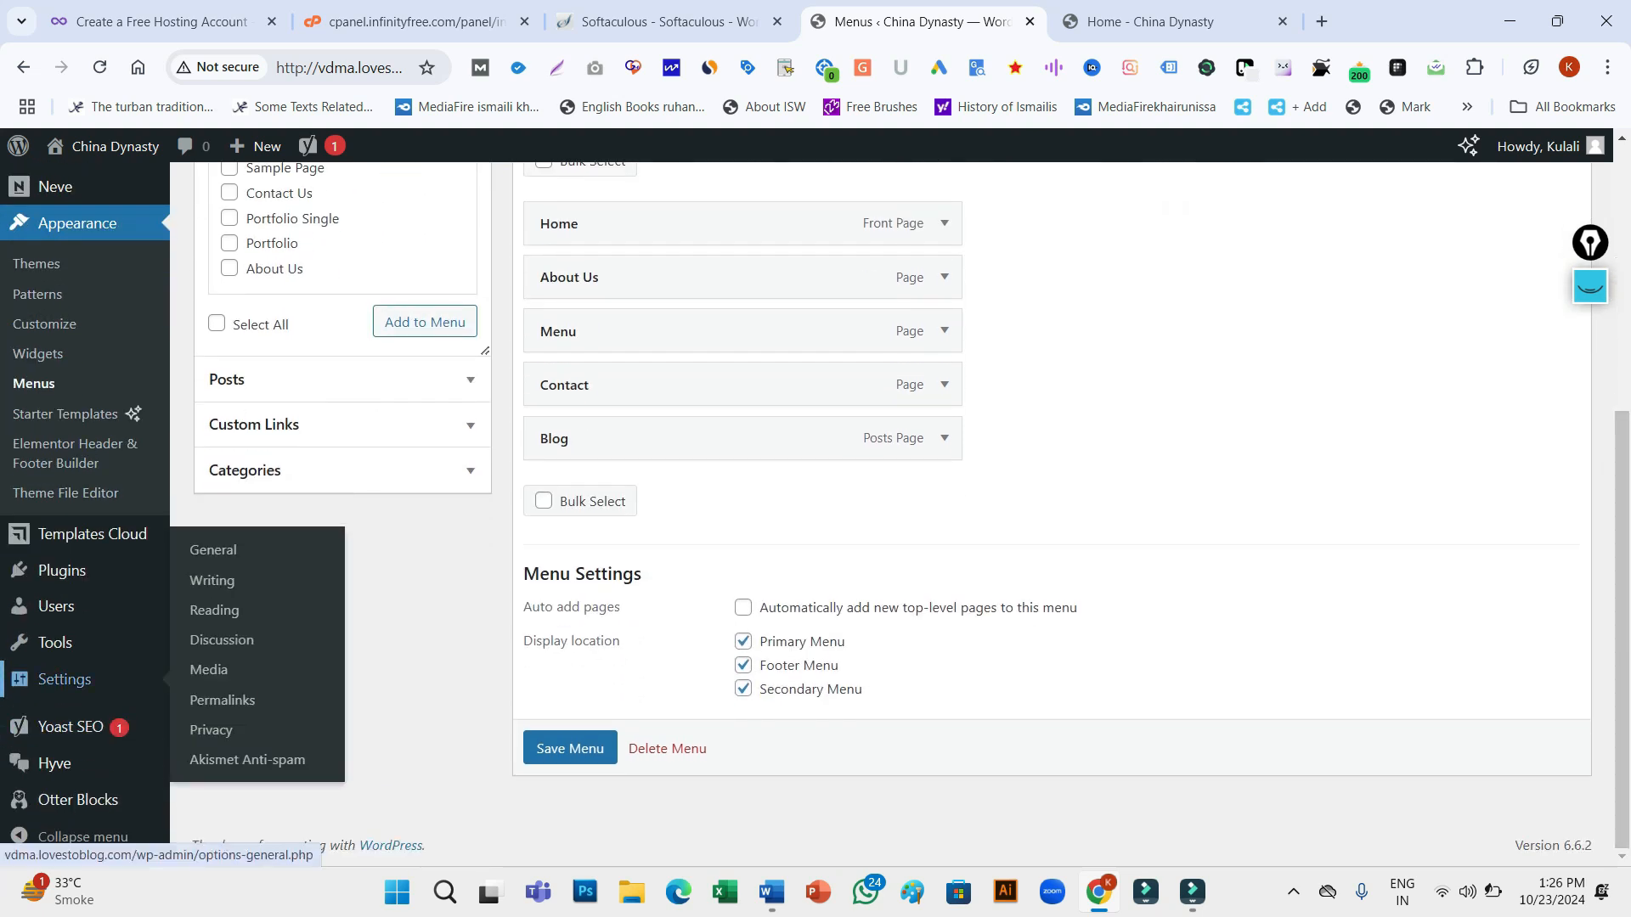
pyautogui.click(212, 549)
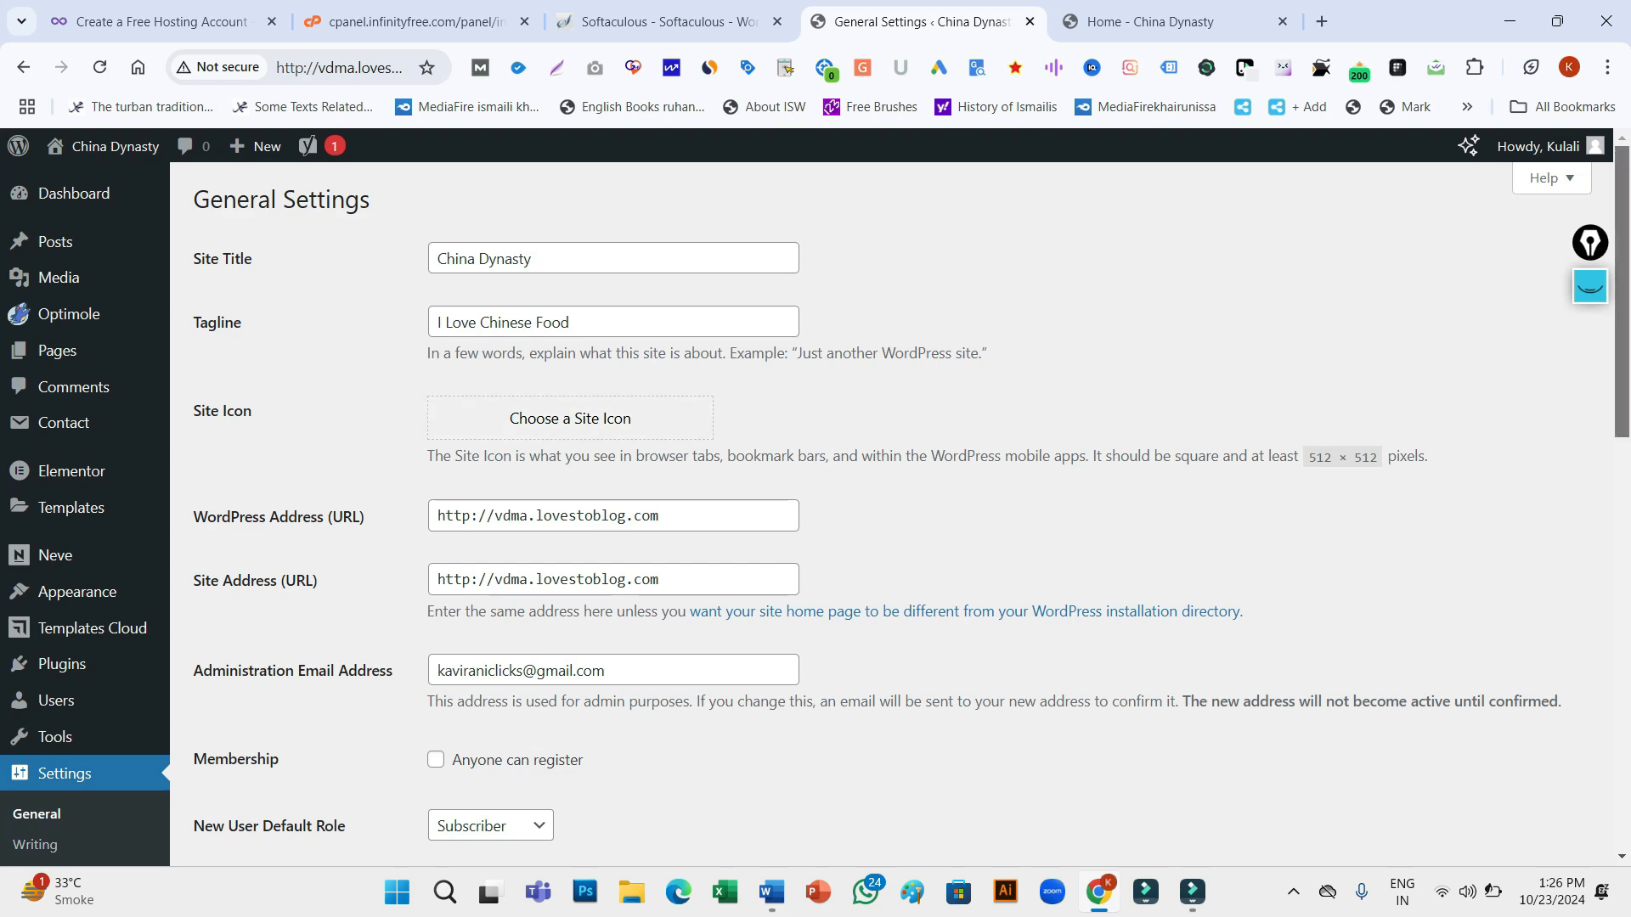
pyautogui.scroll(-2, 892, 510)
pyautogui.scroll(-1, 892, 510)
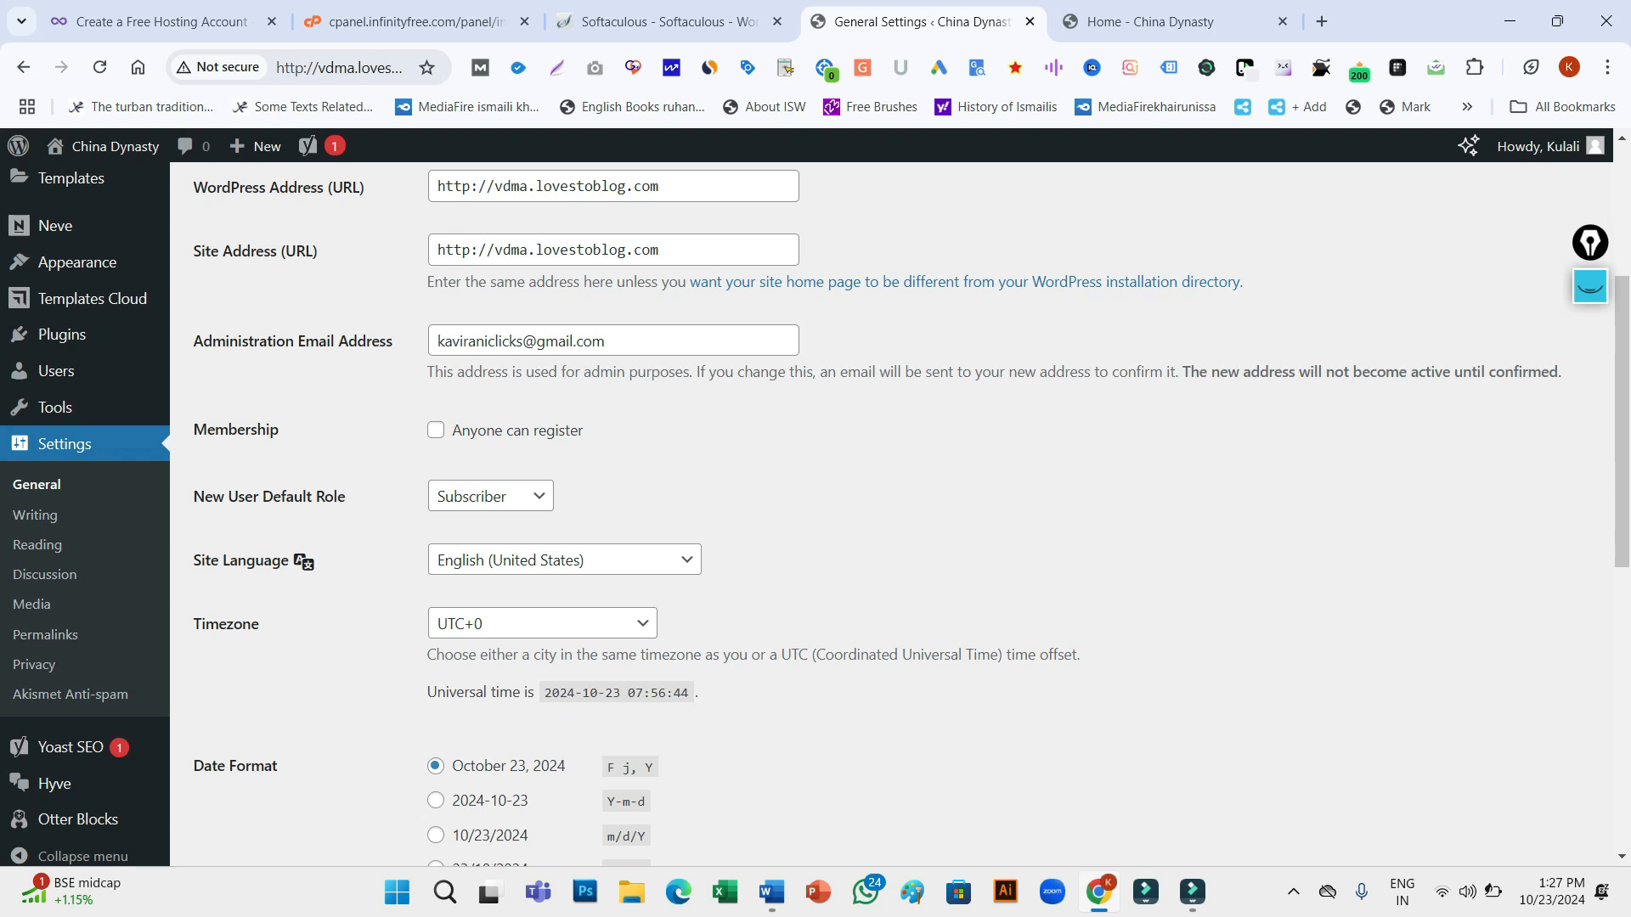
pyautogui.click(436, 430)
pyautogui.click(435, 431)
pyautogui.scroll(-7, 816, 509)
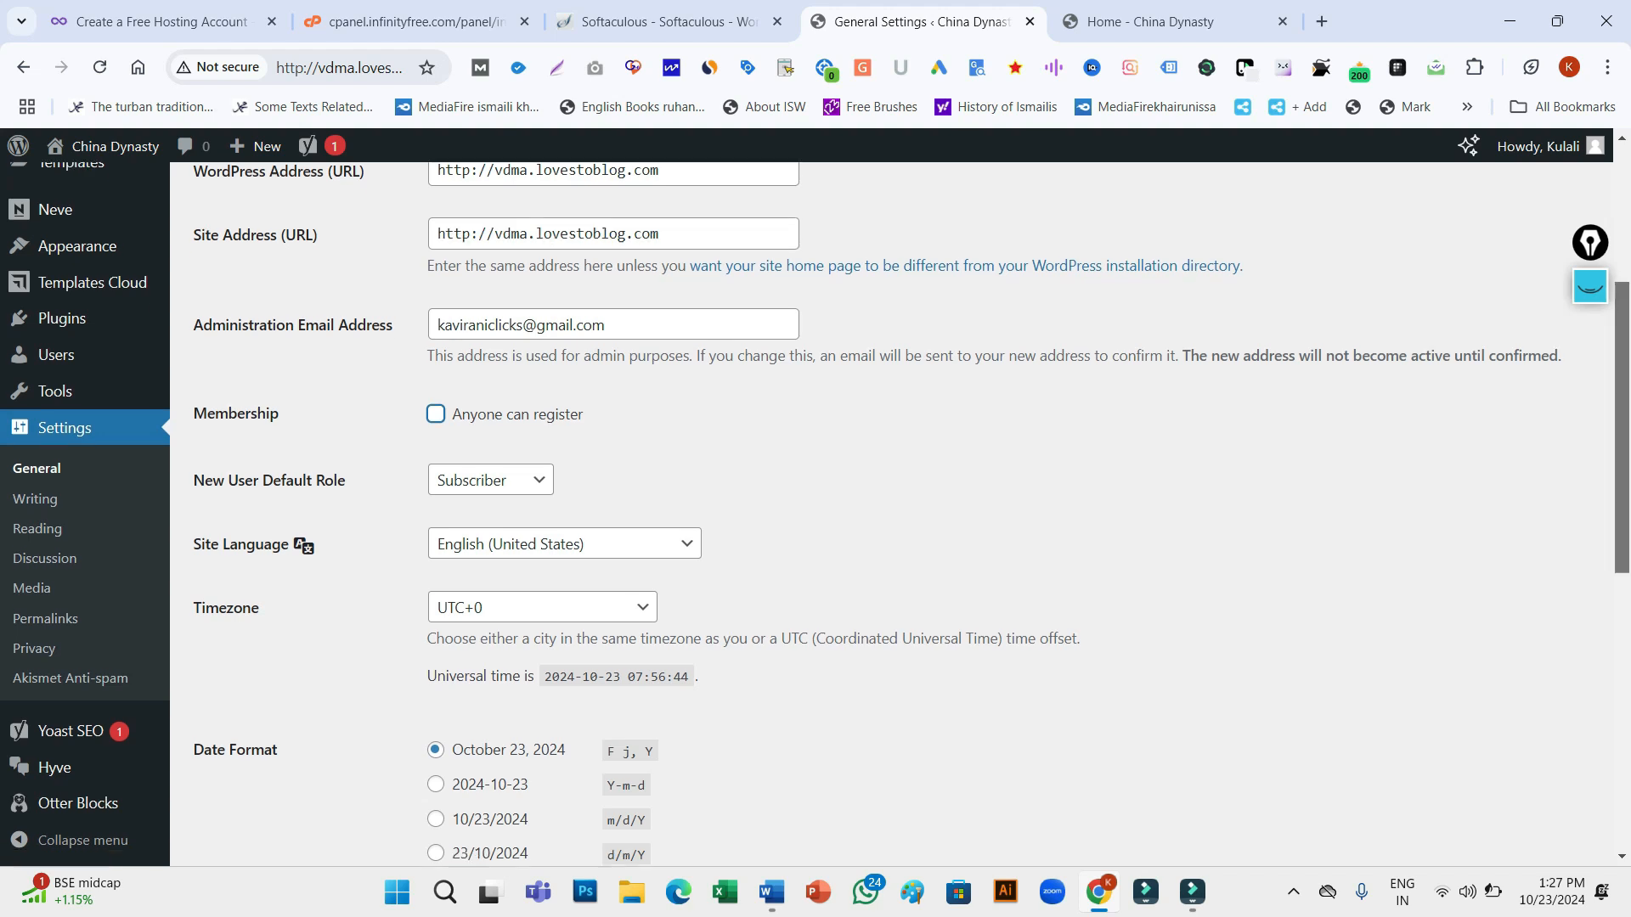
pyautogui.scroll(-1, 816, 510)
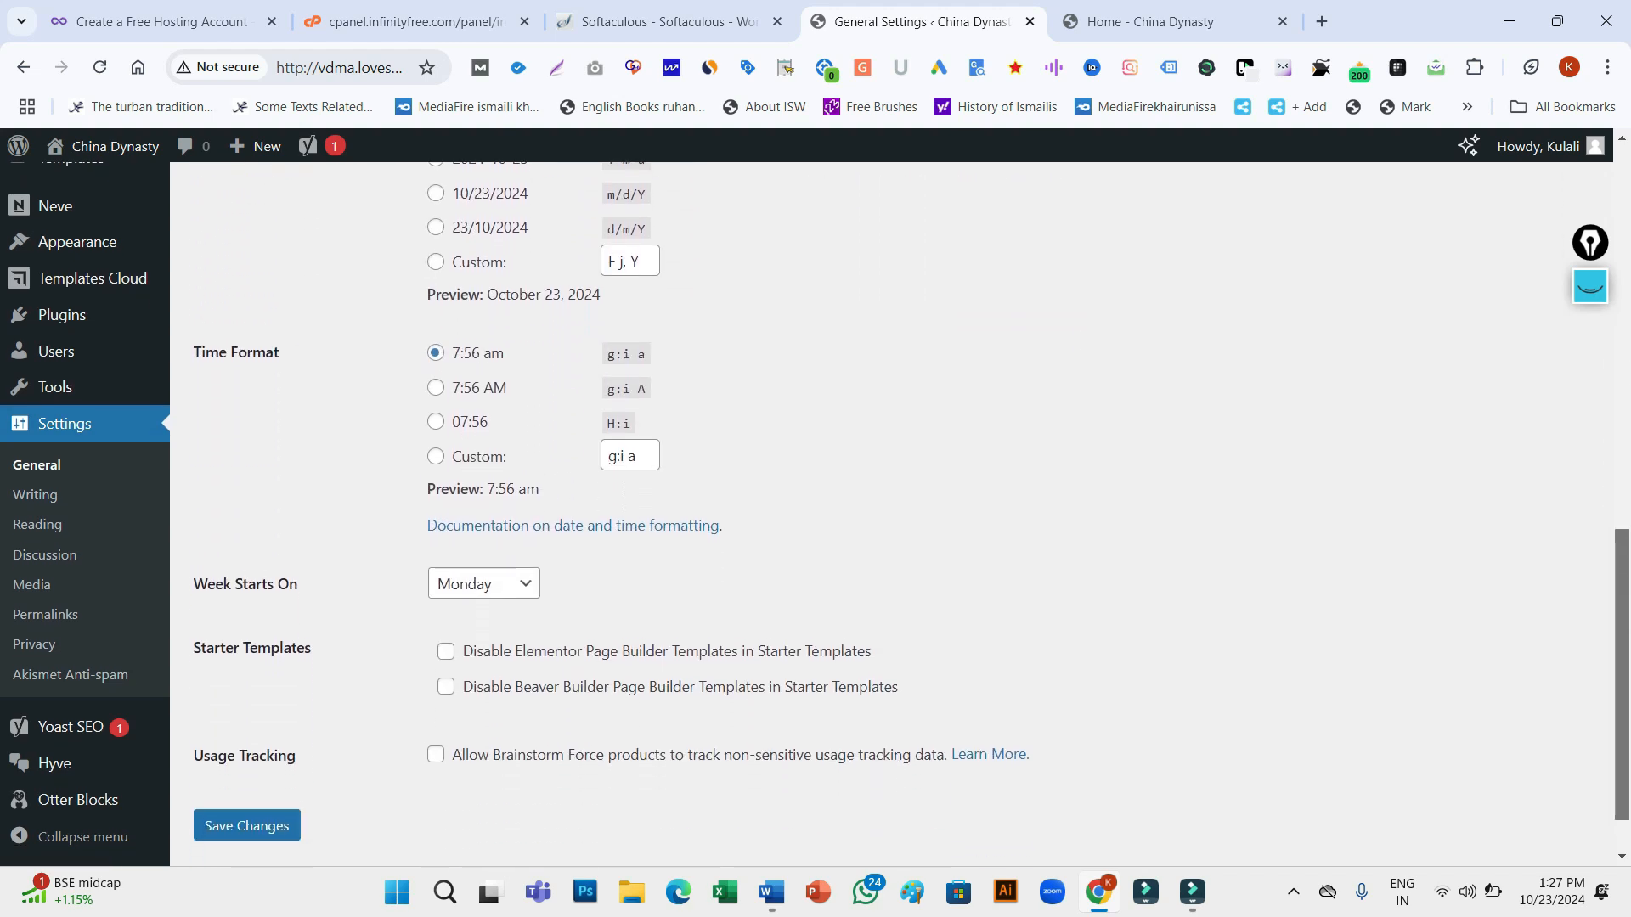
pyautogui.moveTo(1621, 693); pyautogui.dragTo(1622, 690)
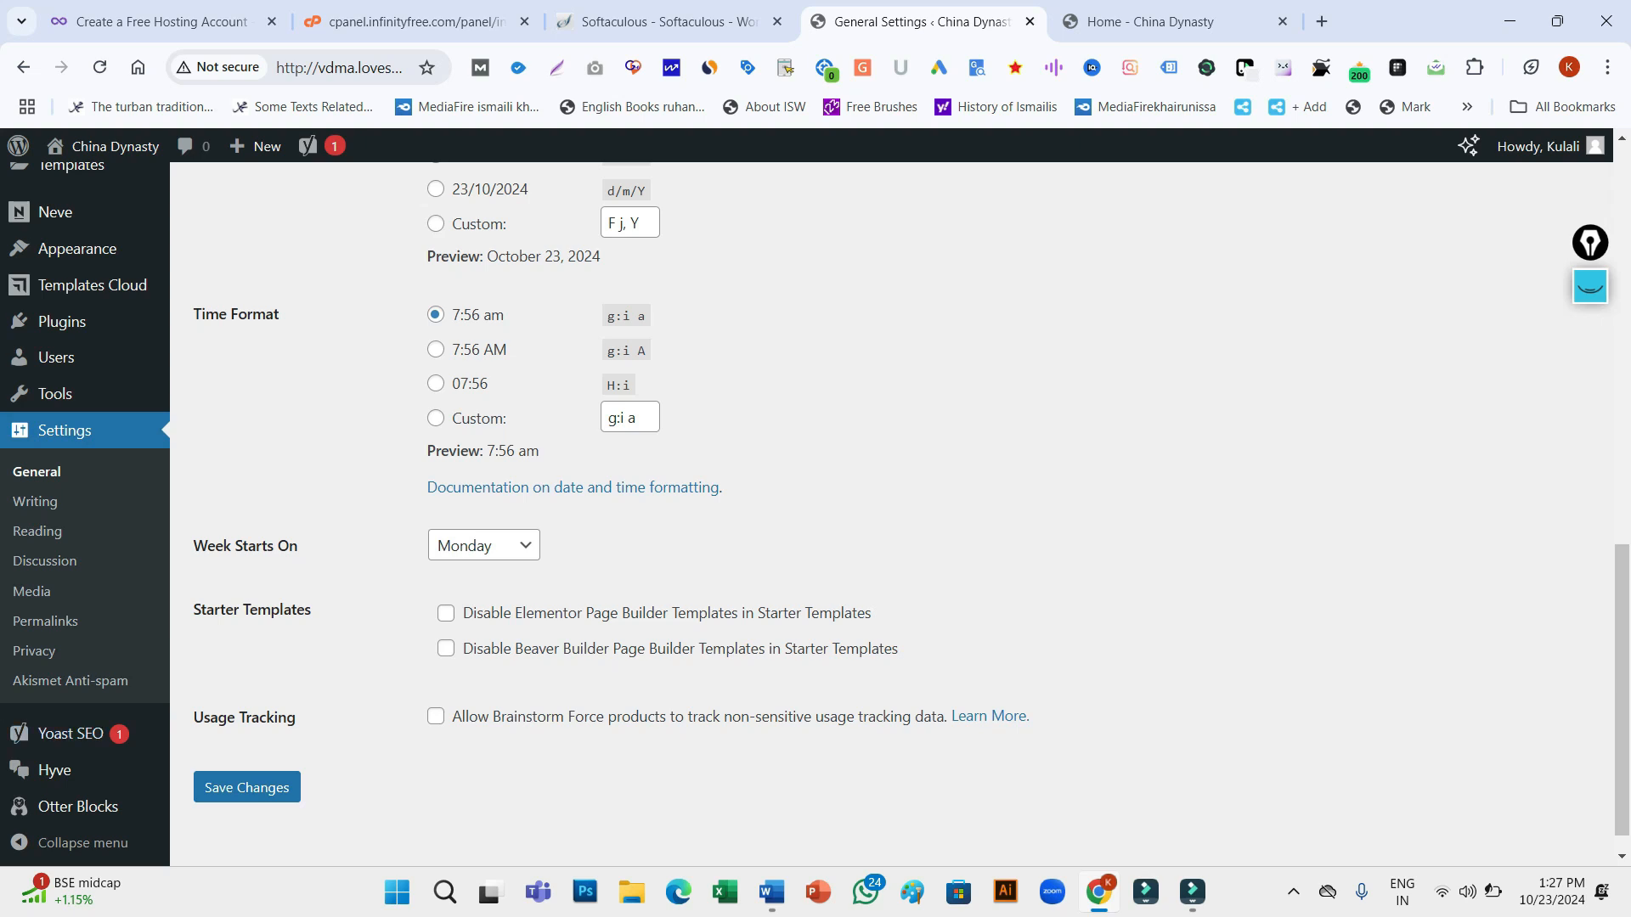
# Open the Writing settings and review the default post, post via email and update services options
pyautogui.click(35, 502)
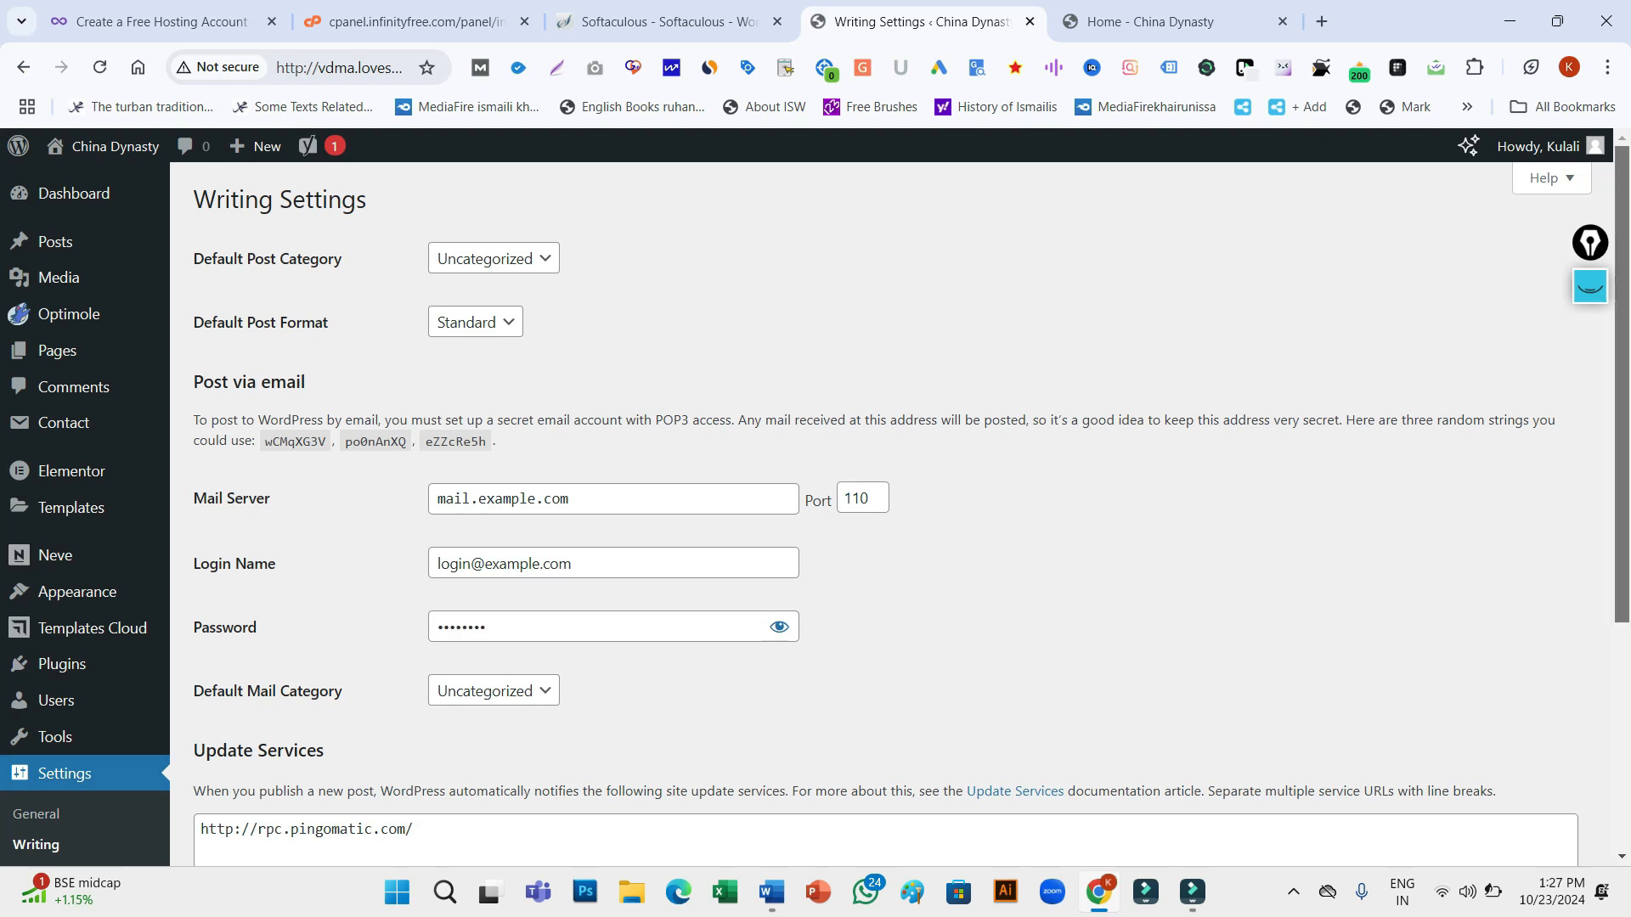
pyautogui.scroll(-1, 815, 506)
pyautogui.scroll(-3, 815, 509)
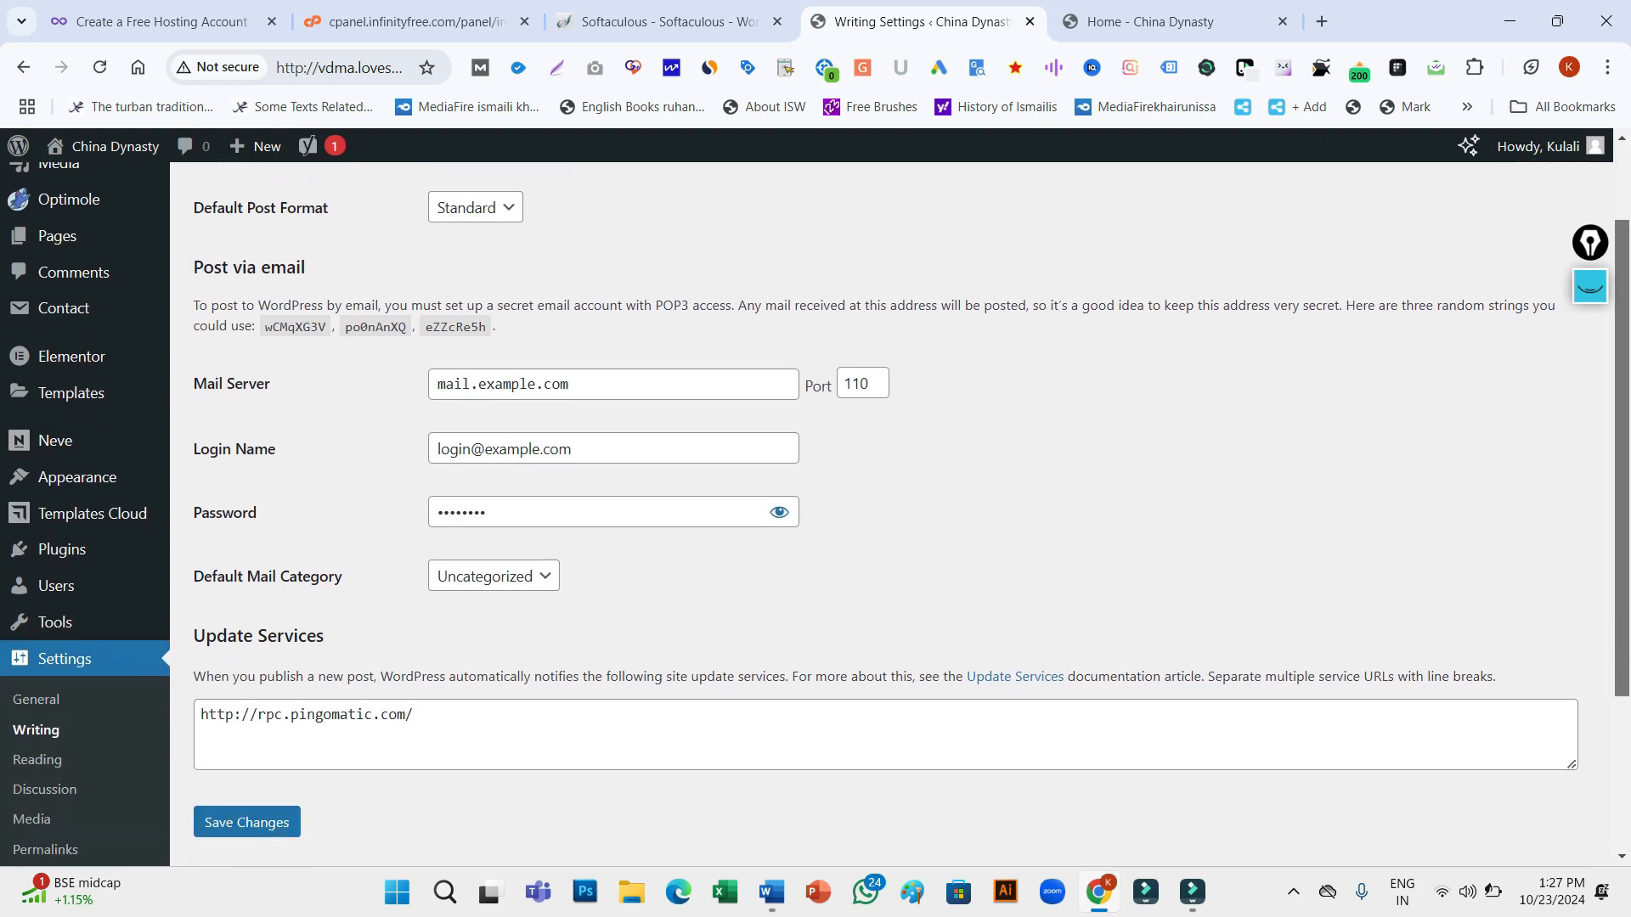
pyautogui.scroll(3, 816, 510)
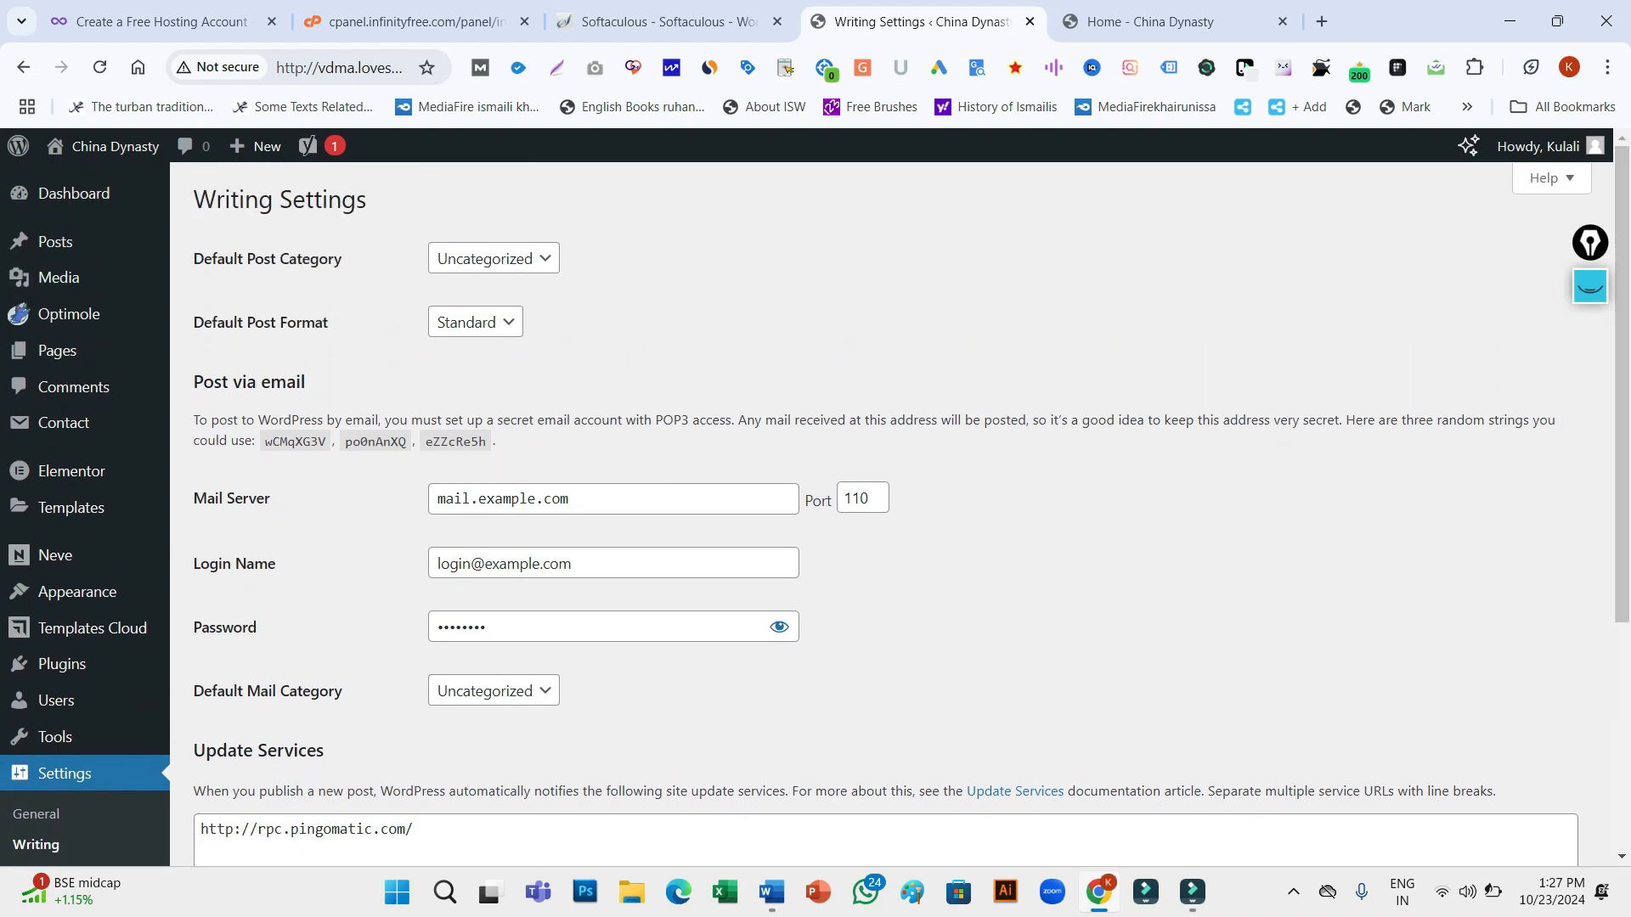
pyautogui.scroll(-4, 815, 510)
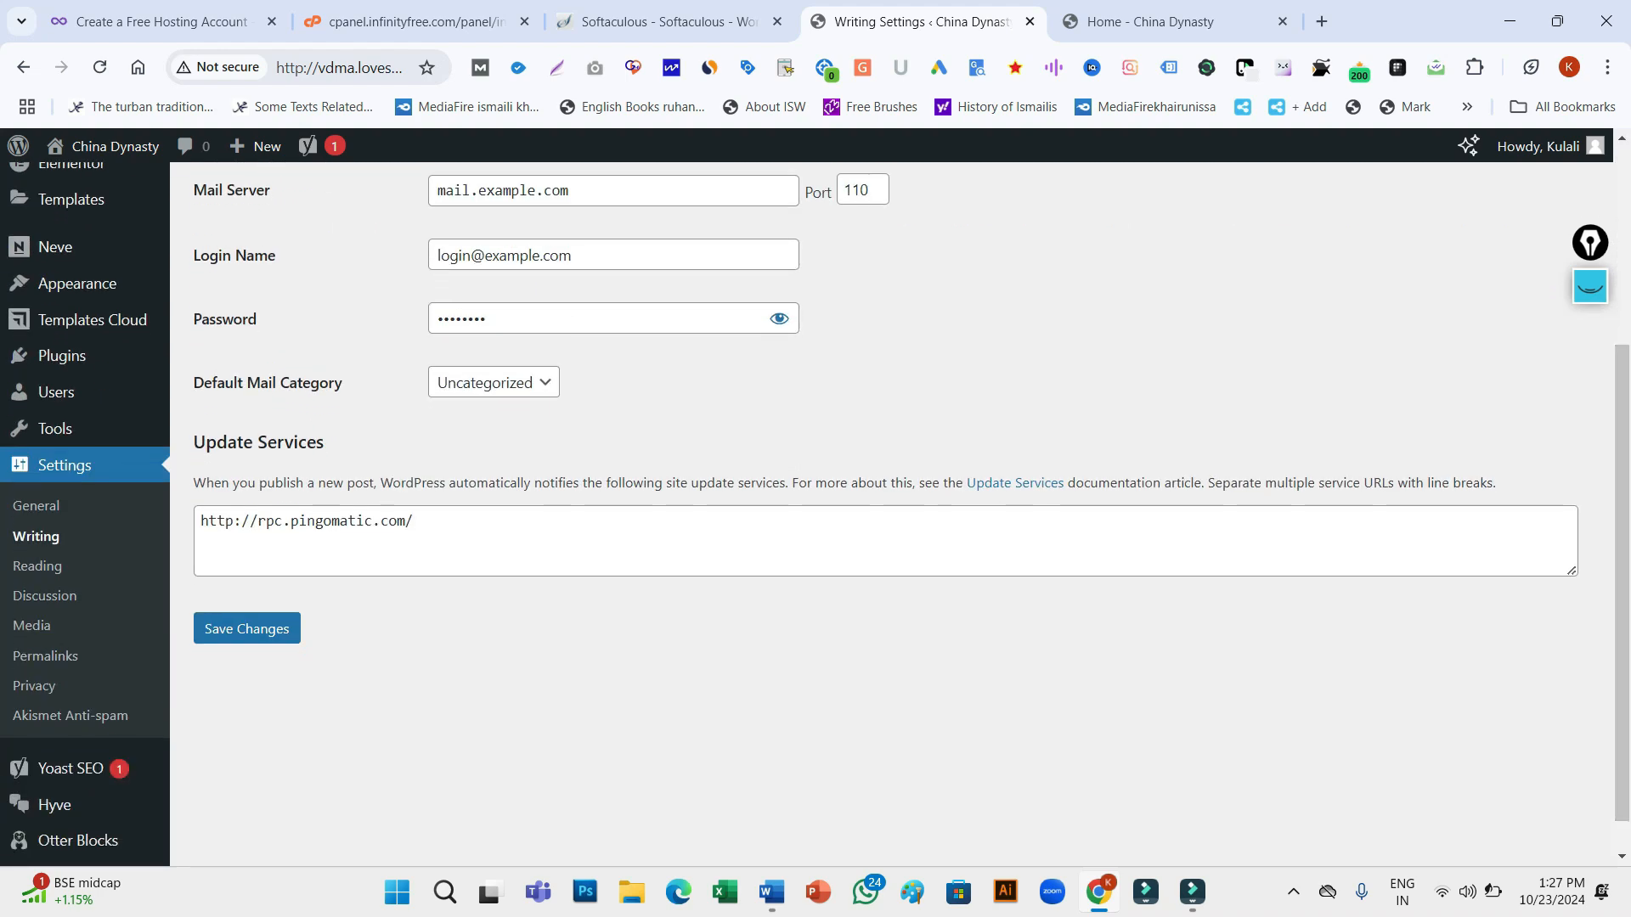
# Open the Reading settings and circle the homepage and posts page selections with the on-screen pen
pyautogui.click(37, 566)
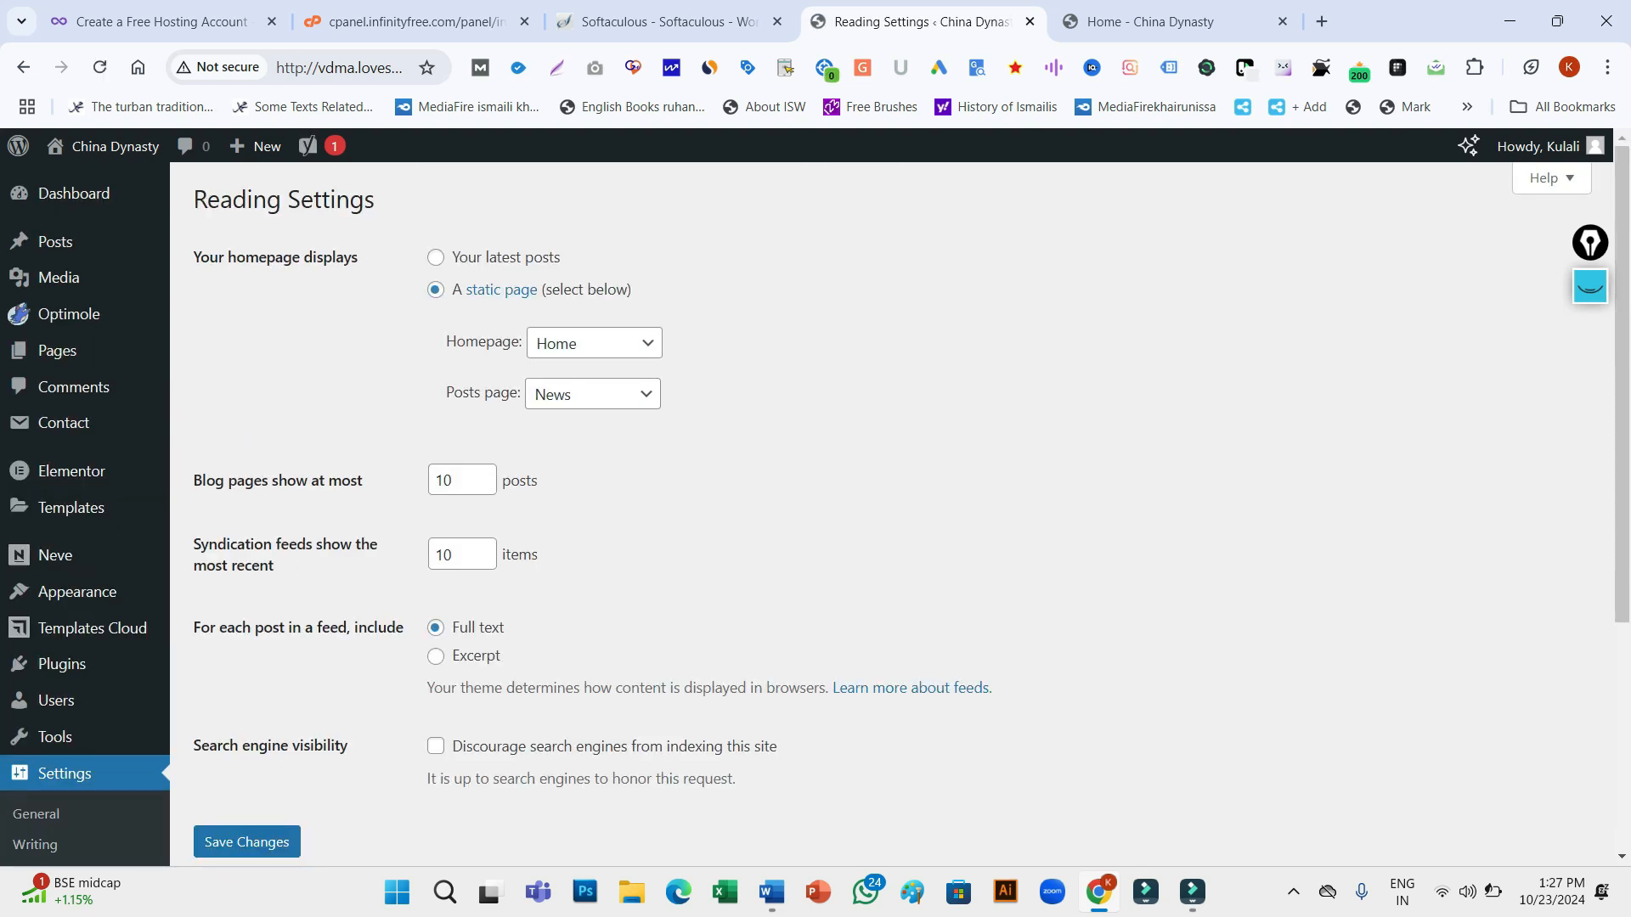
pyautogui.click(1590, 287)
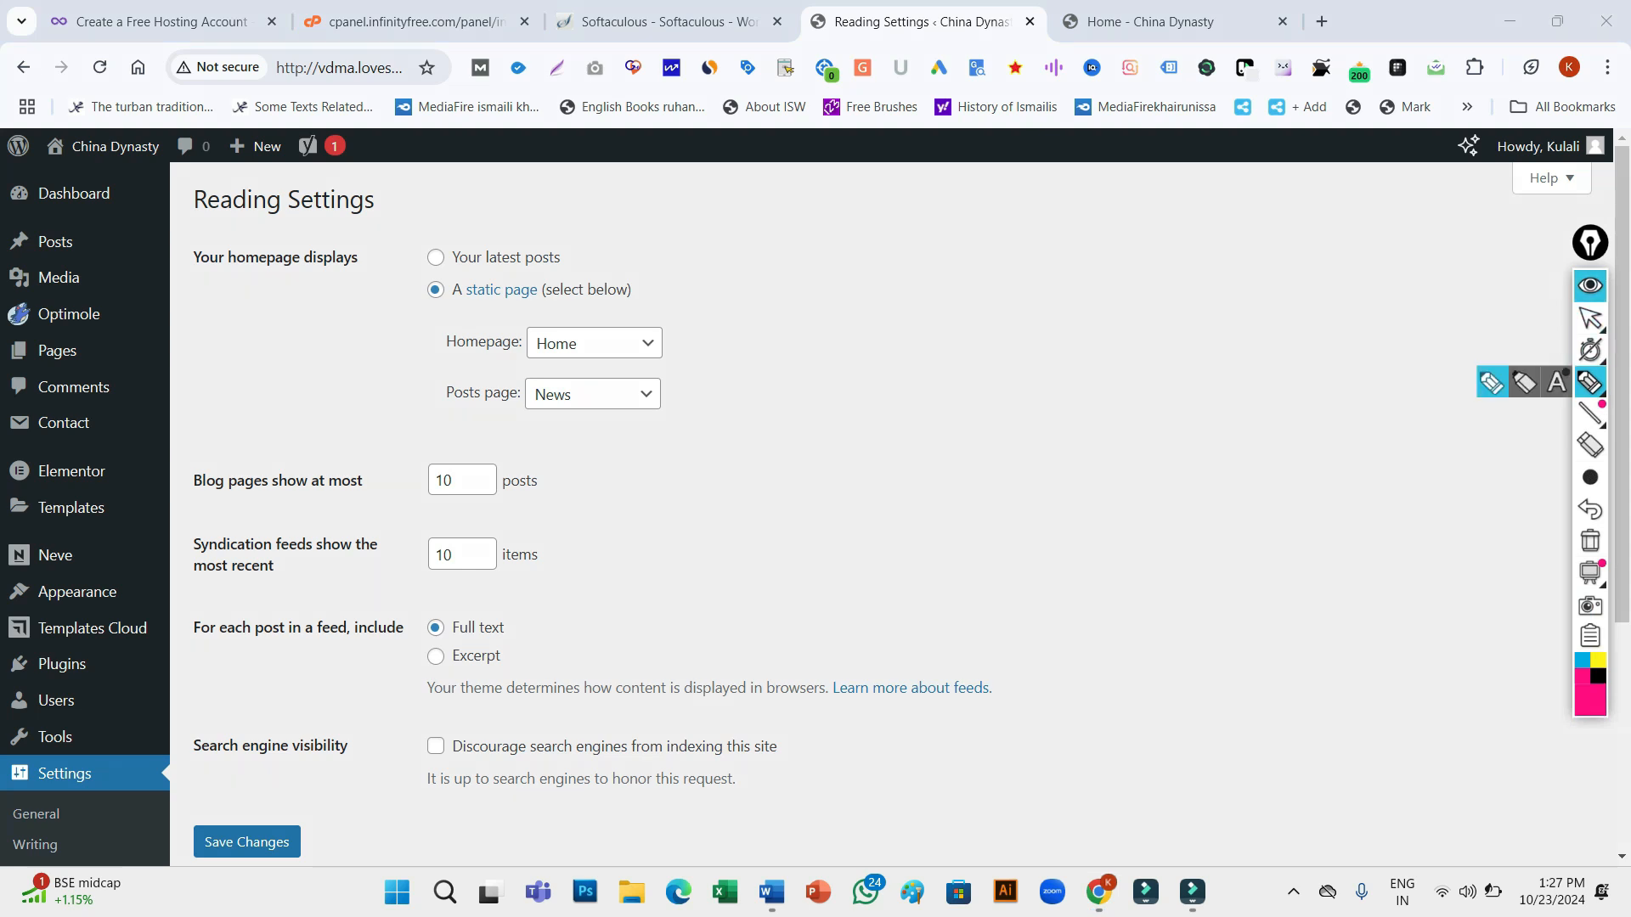
pyautogui.moveTo(375, 316)
pyautogui.mouseDown()
pyautogui.moveTo(559, 323)
pyautogui.moveTo(712, 395)
pyautogui.moveTo(608, 442)
pyautogui.moveTo(374, 412)
pyautogui.moveTo(378, 319)
pyautogui.mouseUp()
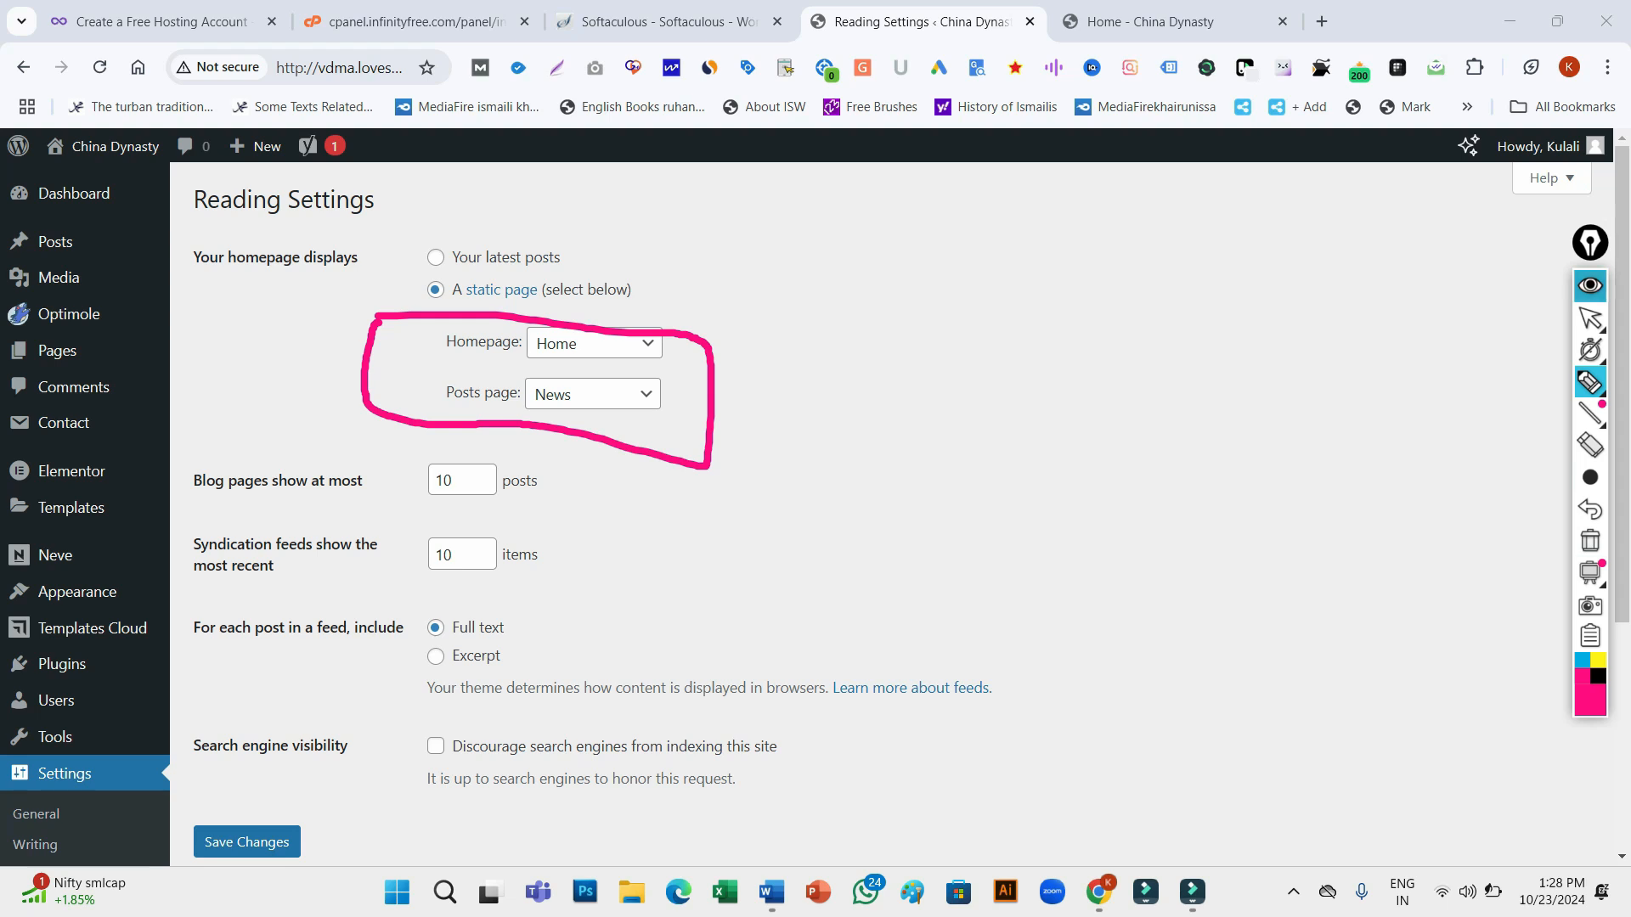
pyautogui.click(1590, 286)
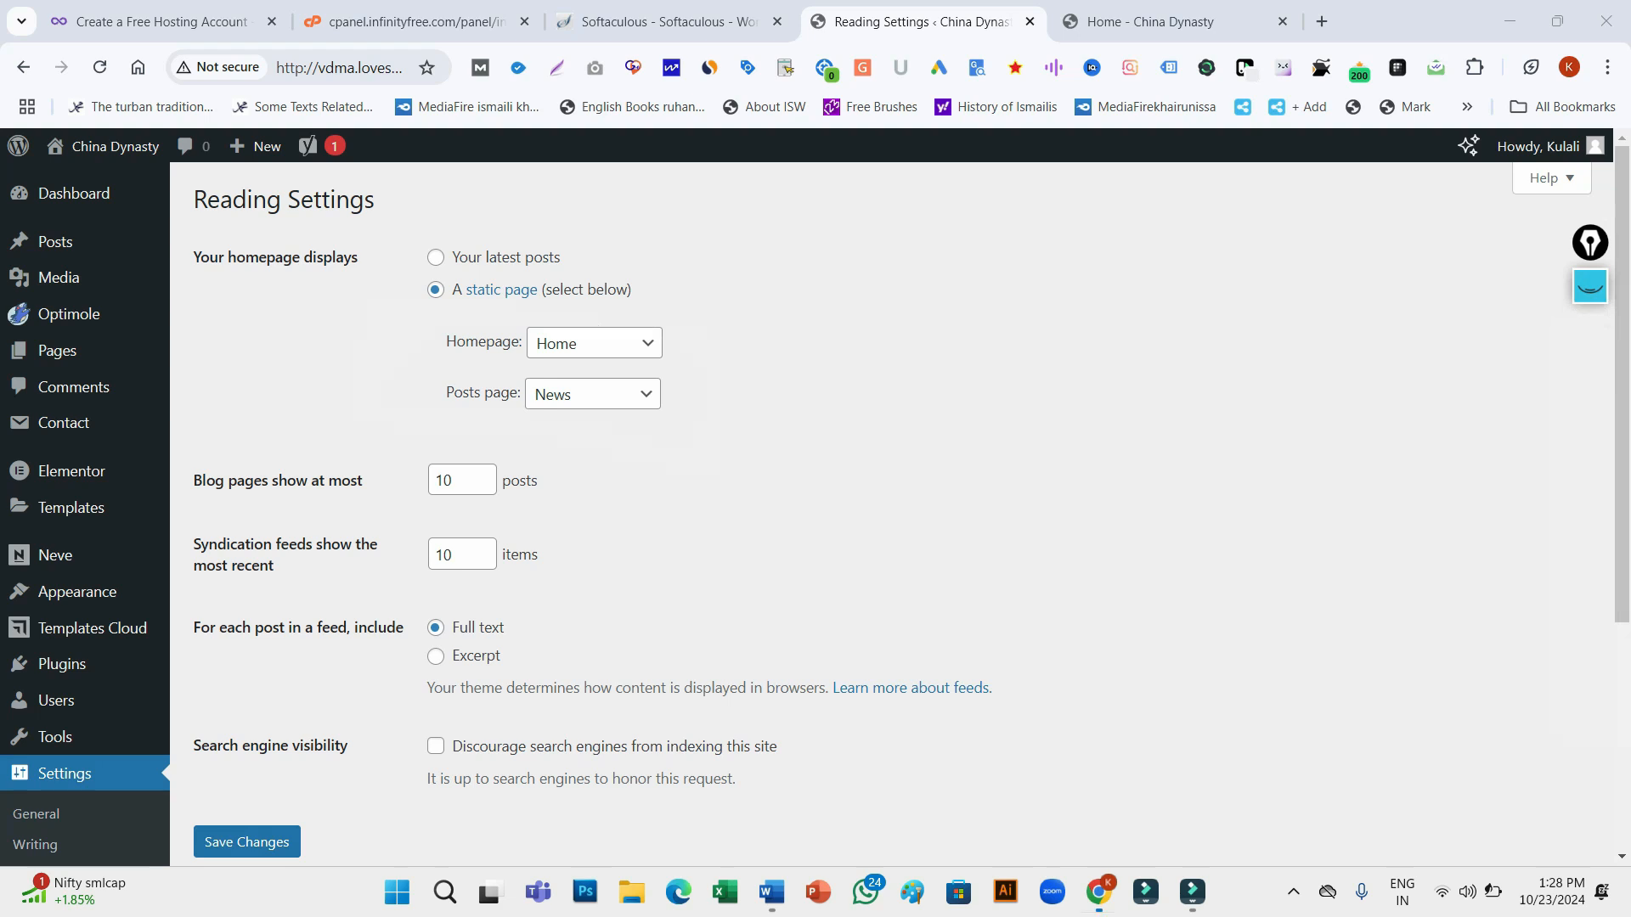
# Set the homepage display to a static page, with Home as homepage and News as posts page, and save the reading settings
pyautogui.click(435, 257)
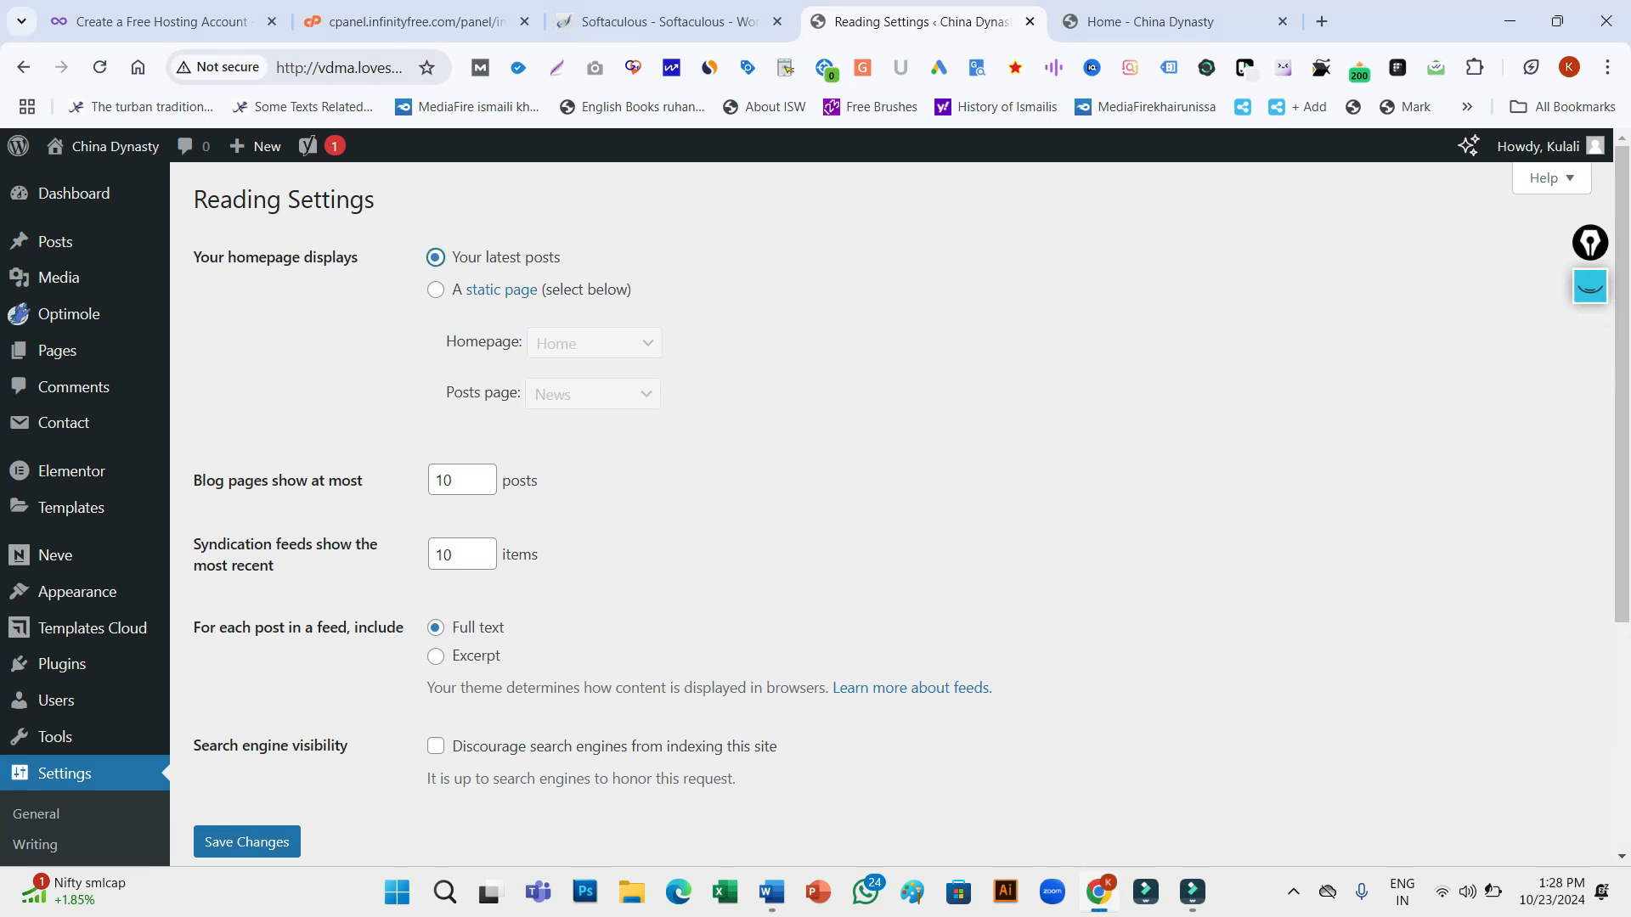
pyautogui.click(435, 290)
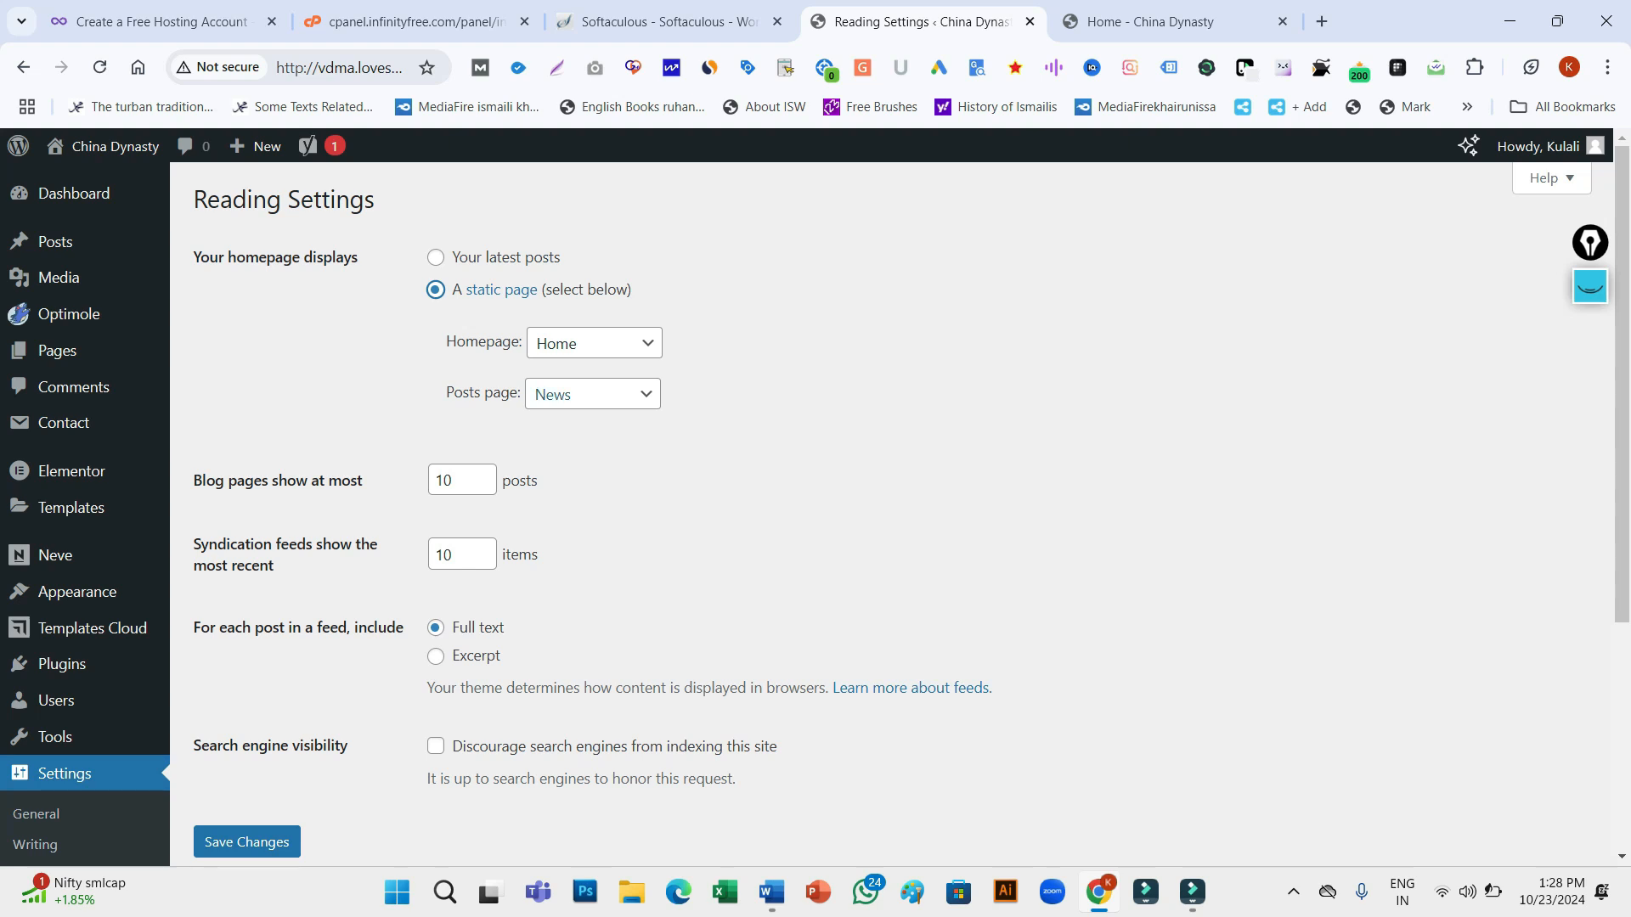
pyautogui.click(593, 394)
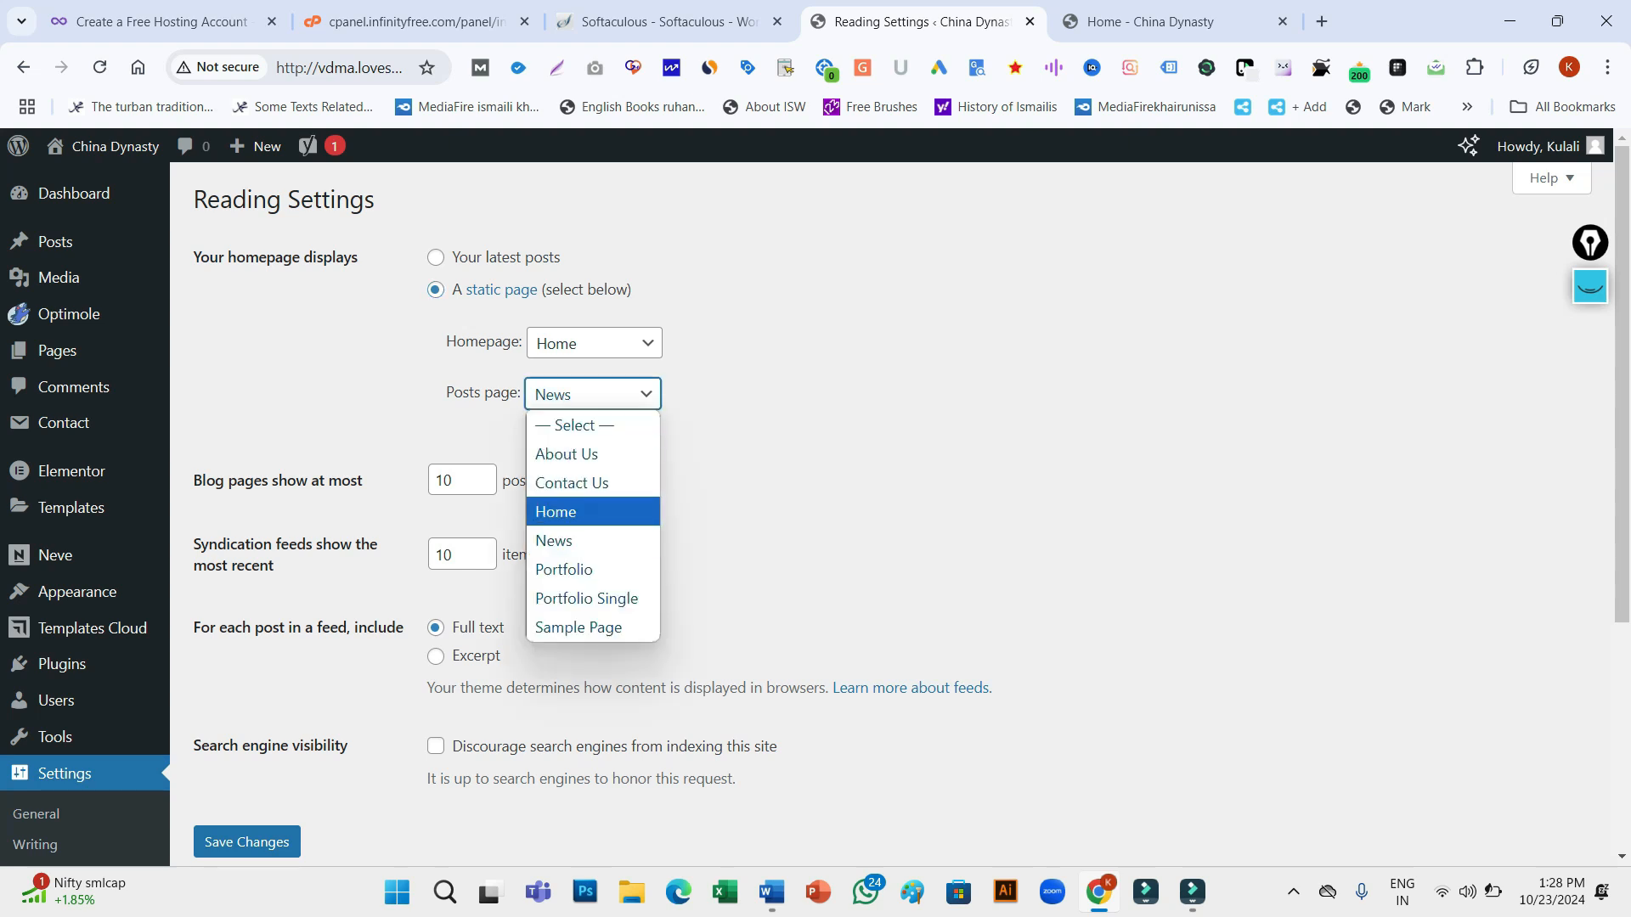
pyautogui.click(747, 536)
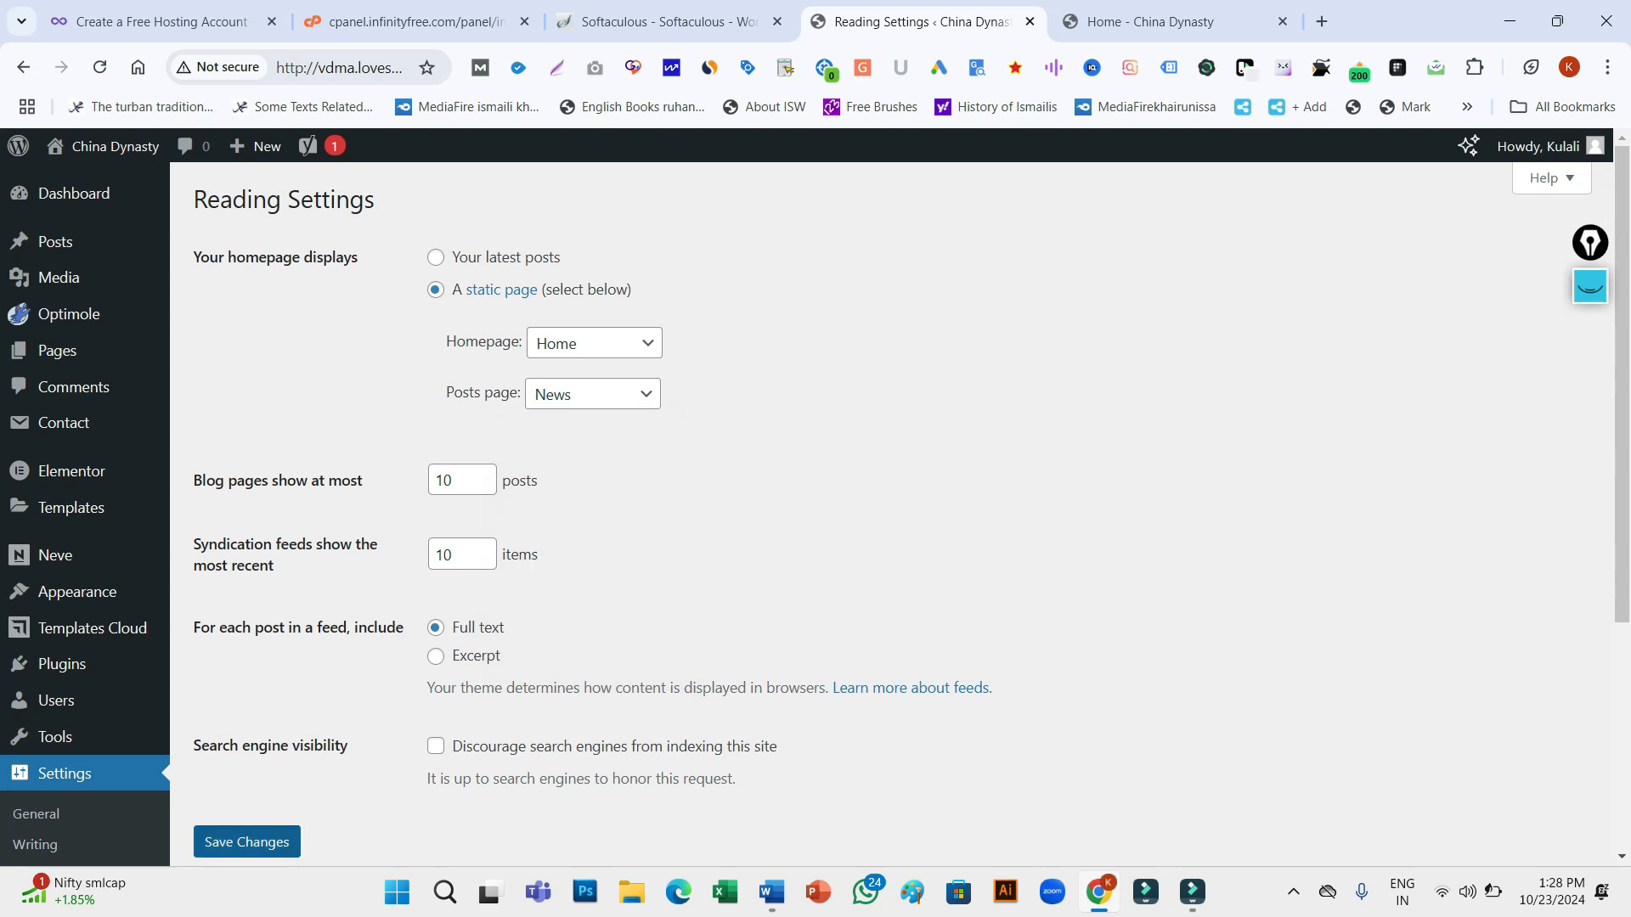
pyautogui.click(246, 841)
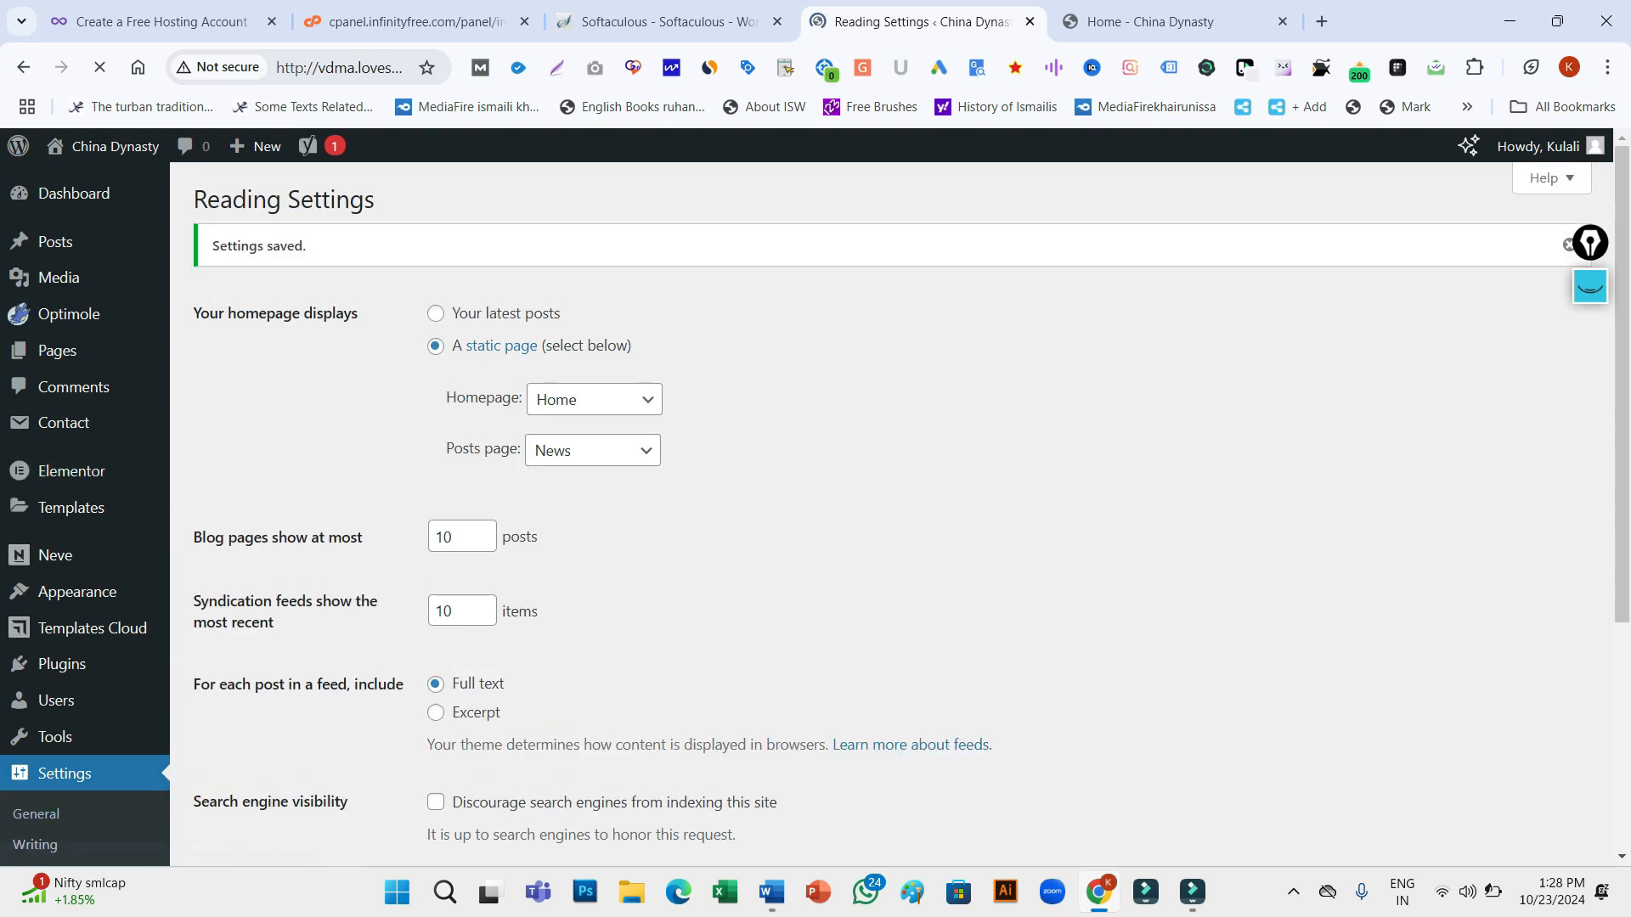
# In the Discussion settings, turn off the email notification for anyone posting a comment and save the changes
pyautogui.scroll(-5, 849, 509)
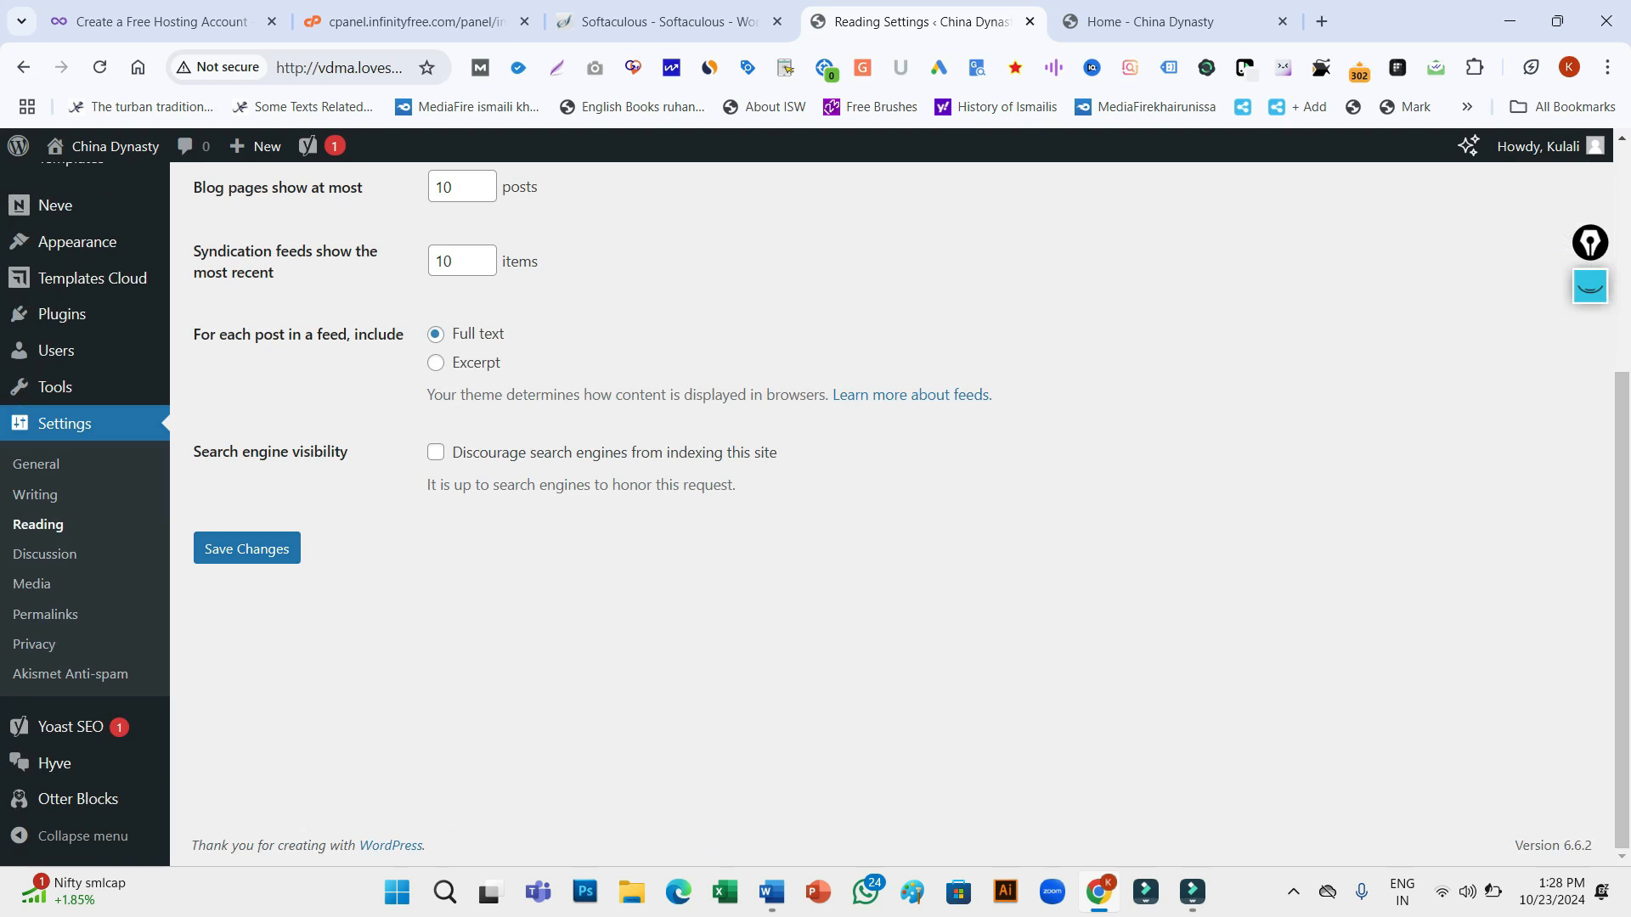
pyautogui.click(44, 554)
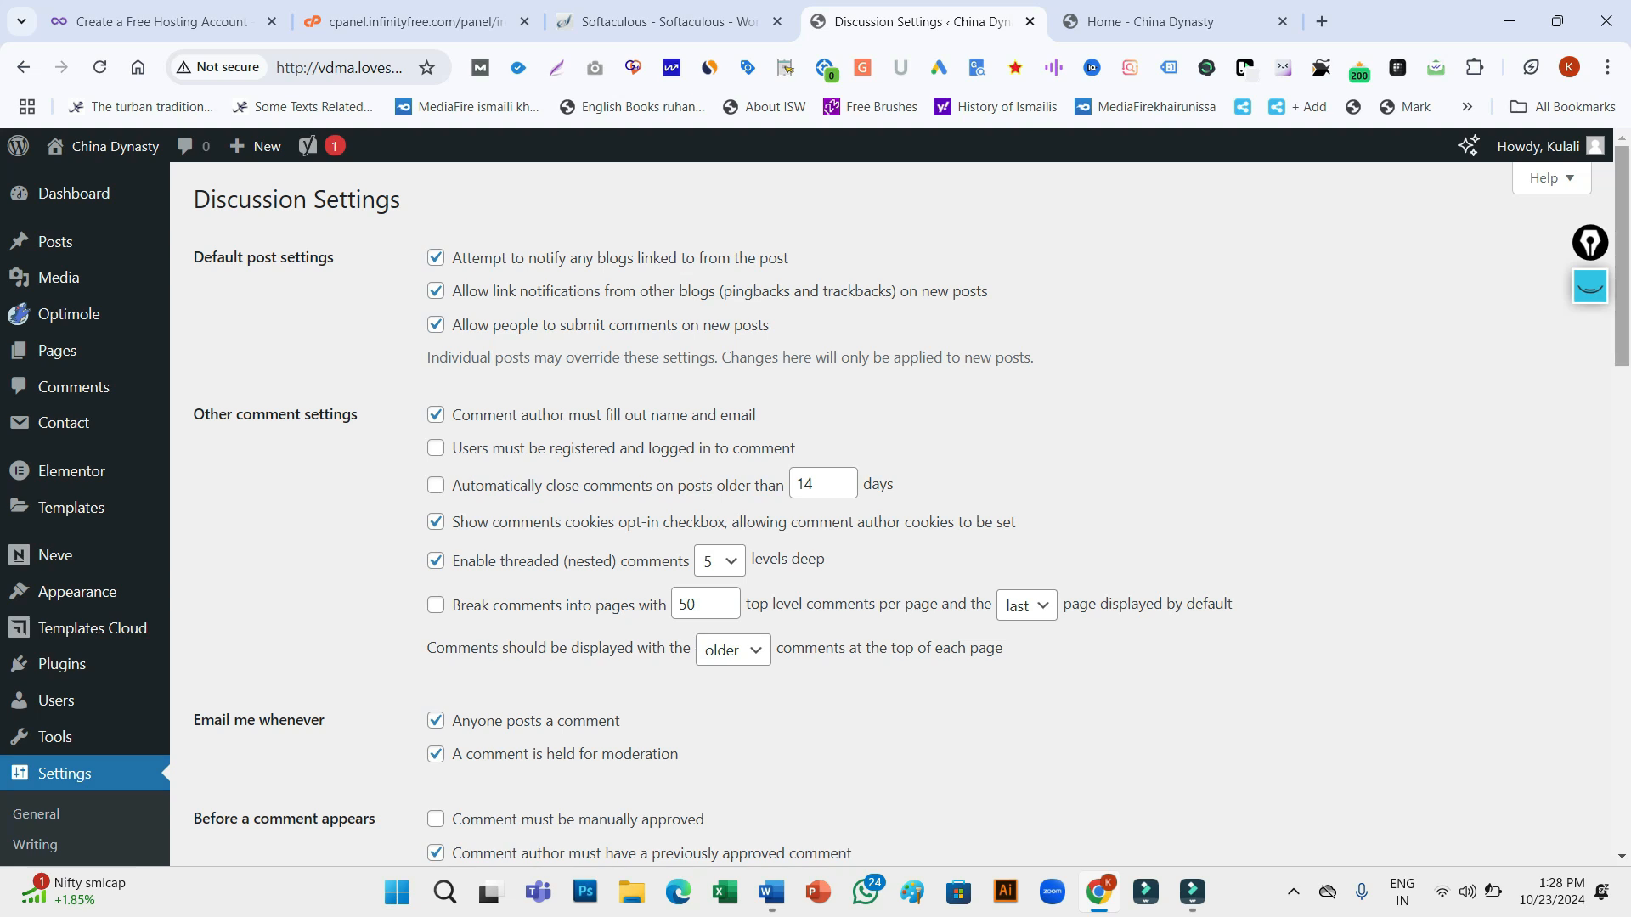
pyautogui.scroll(-1, 816, 509)
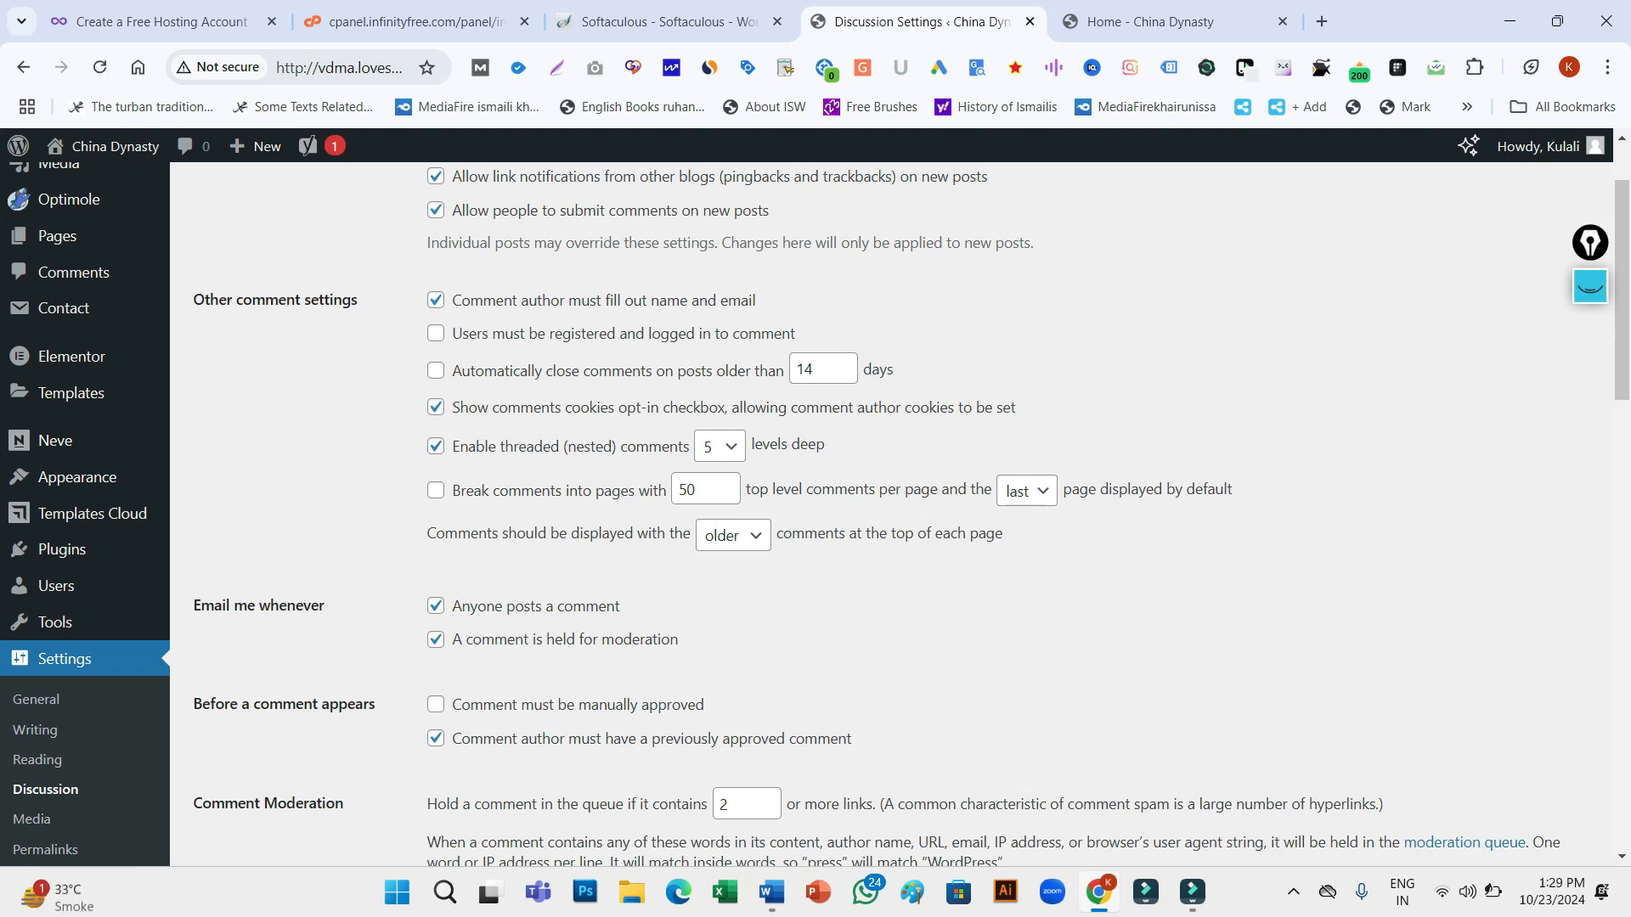
pyautogui.click(436, 606)
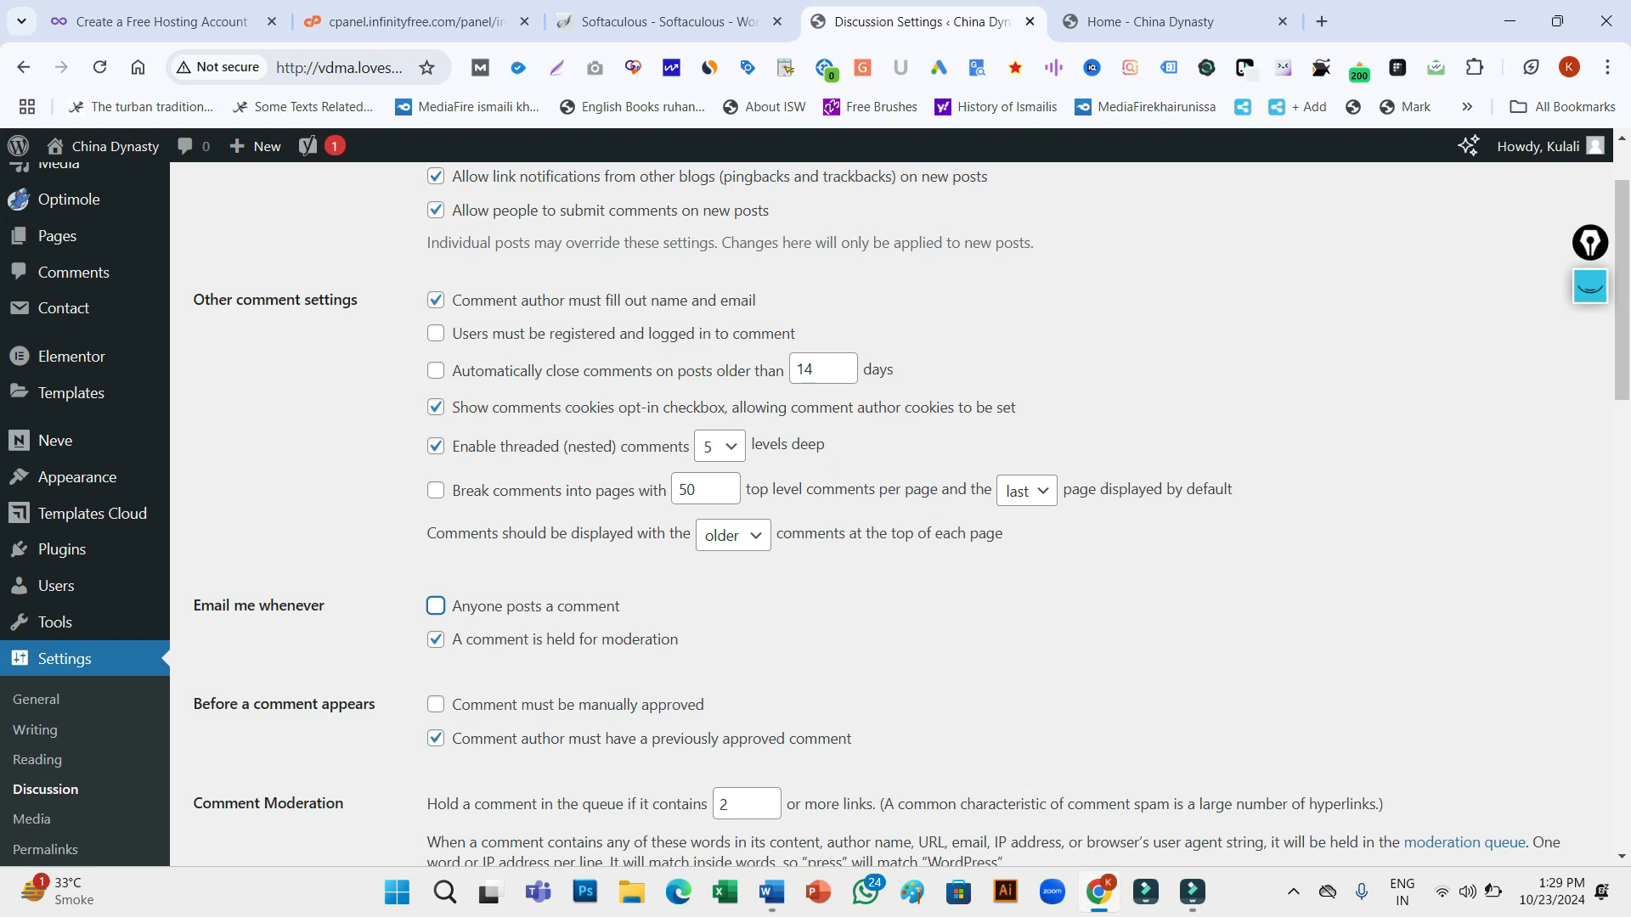
pyautogui.scroll(-3, 892, 510)
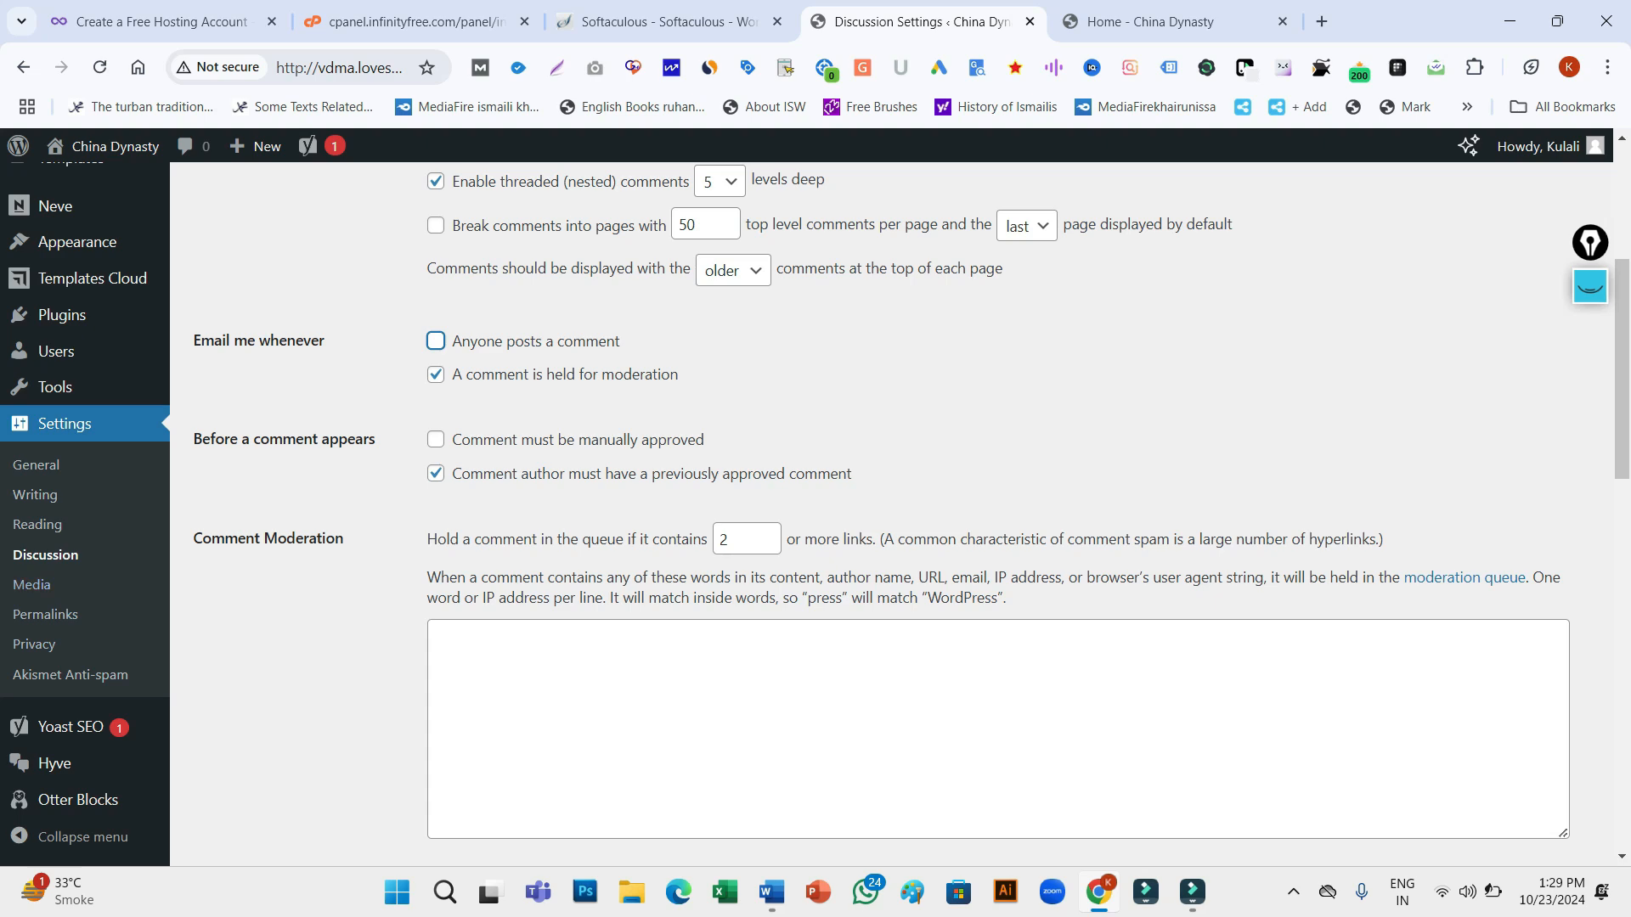
pyautogui.scroll(-5, 998, 510)
pyautogui.scroll(-8, 900, 509)
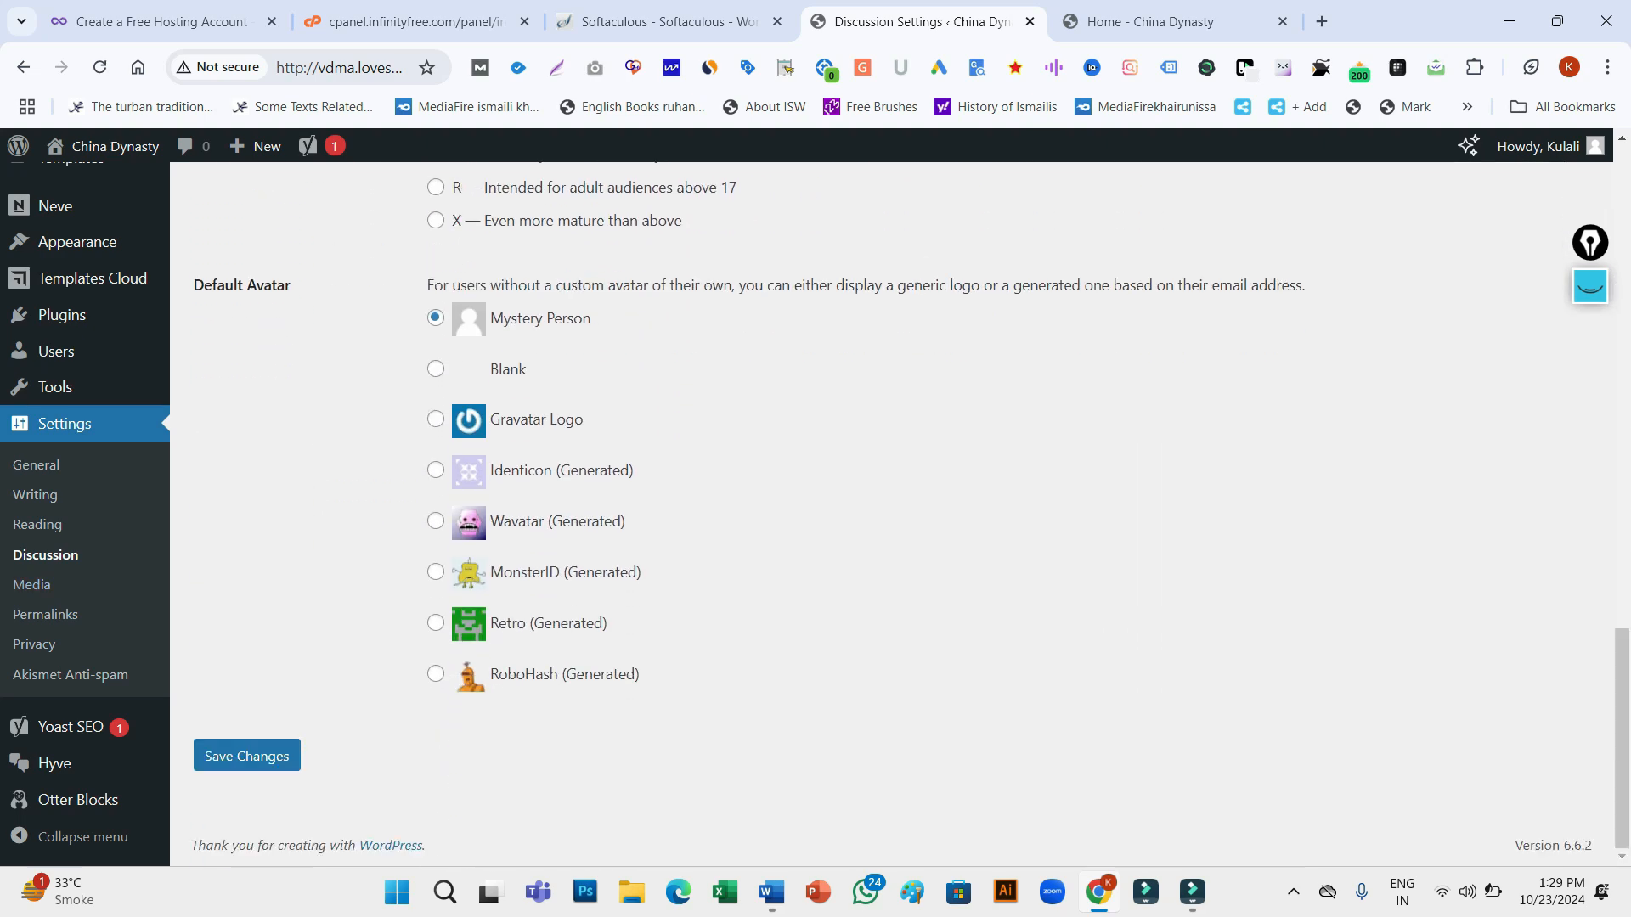
pyautogui.click(246, 755)
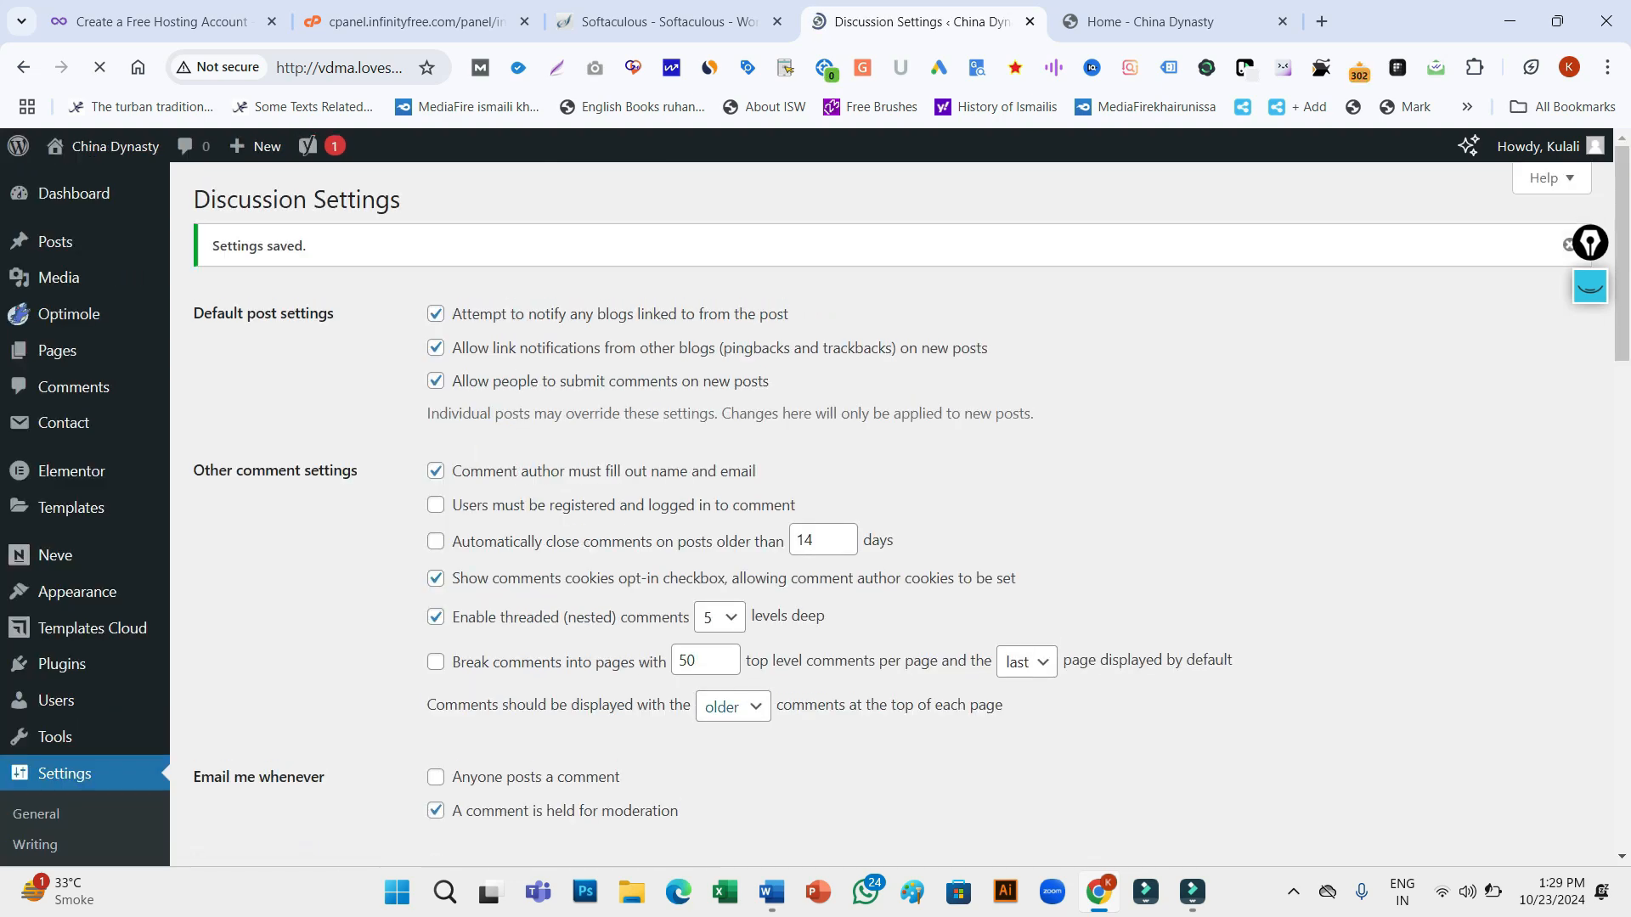
# Open the Media settings and review the thumbnail, medium and large image sizes and the upload folder option
pyautogui.scroll(-8, 901, 510)
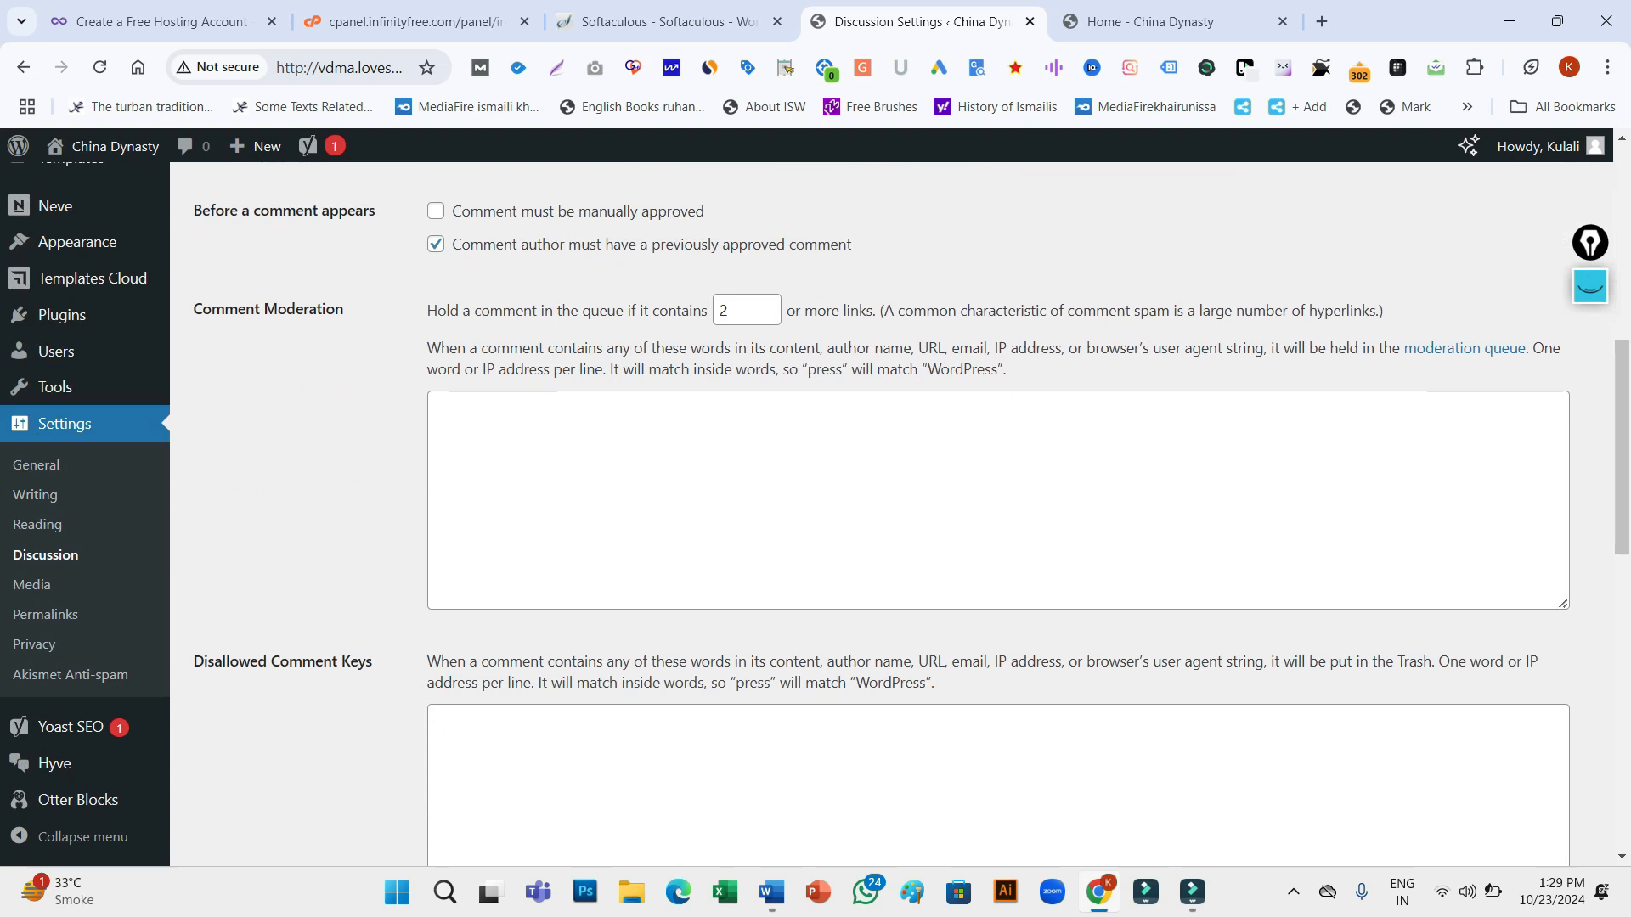
pyautogui.click(31, 584)
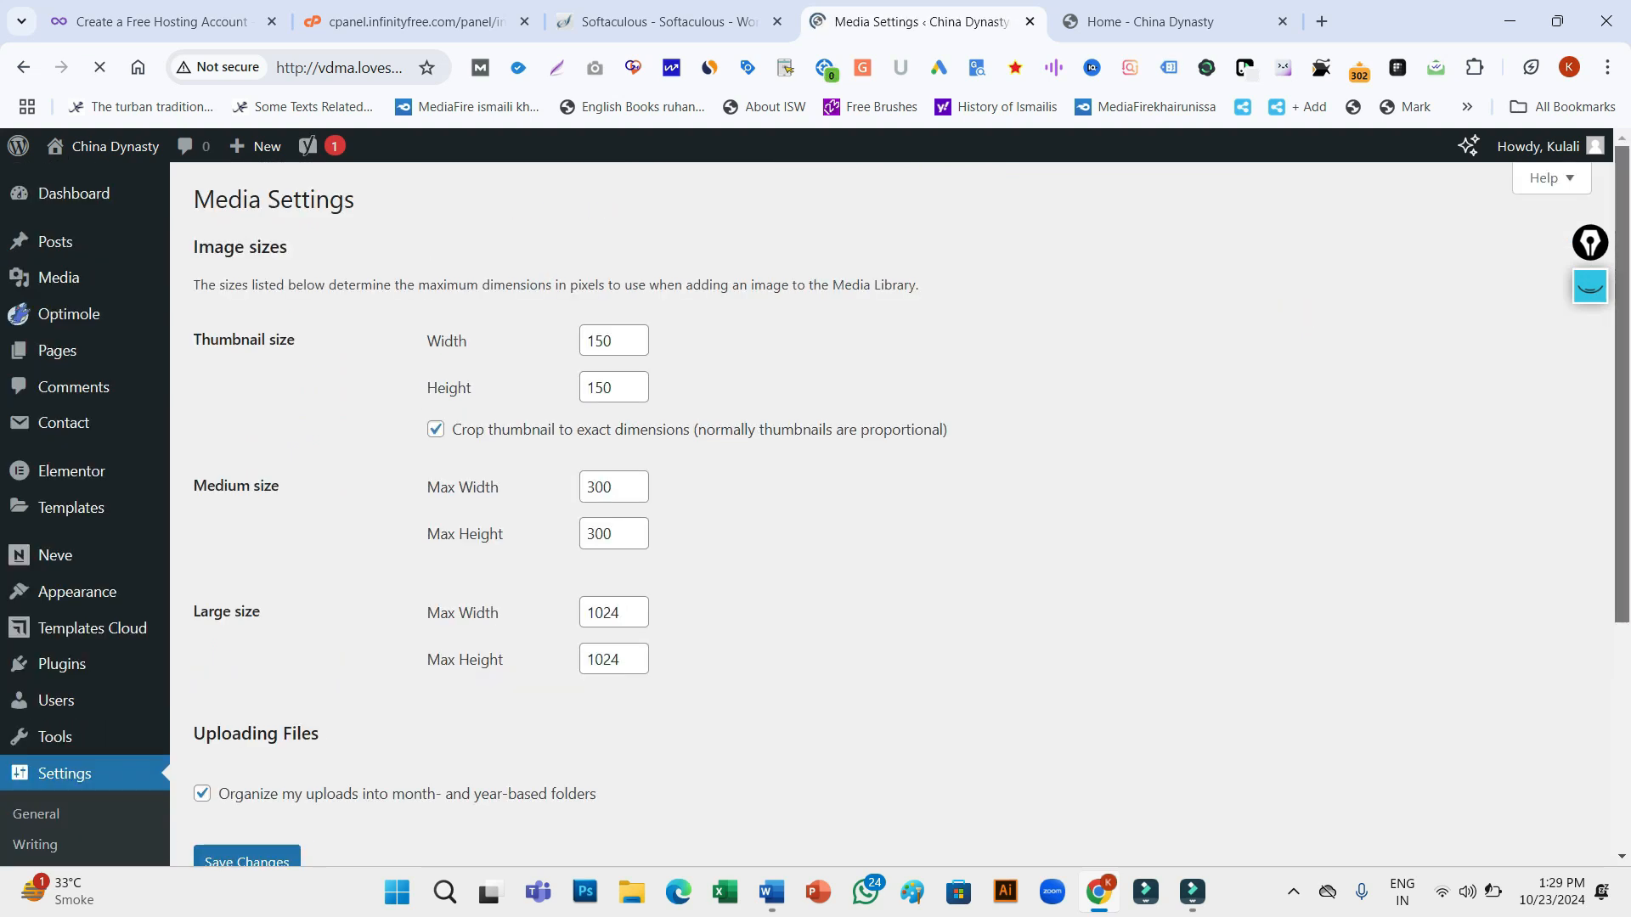
pyautogui.scroll(-2, 816, 509)
pyautogui.scroll(-3, 815, 510)
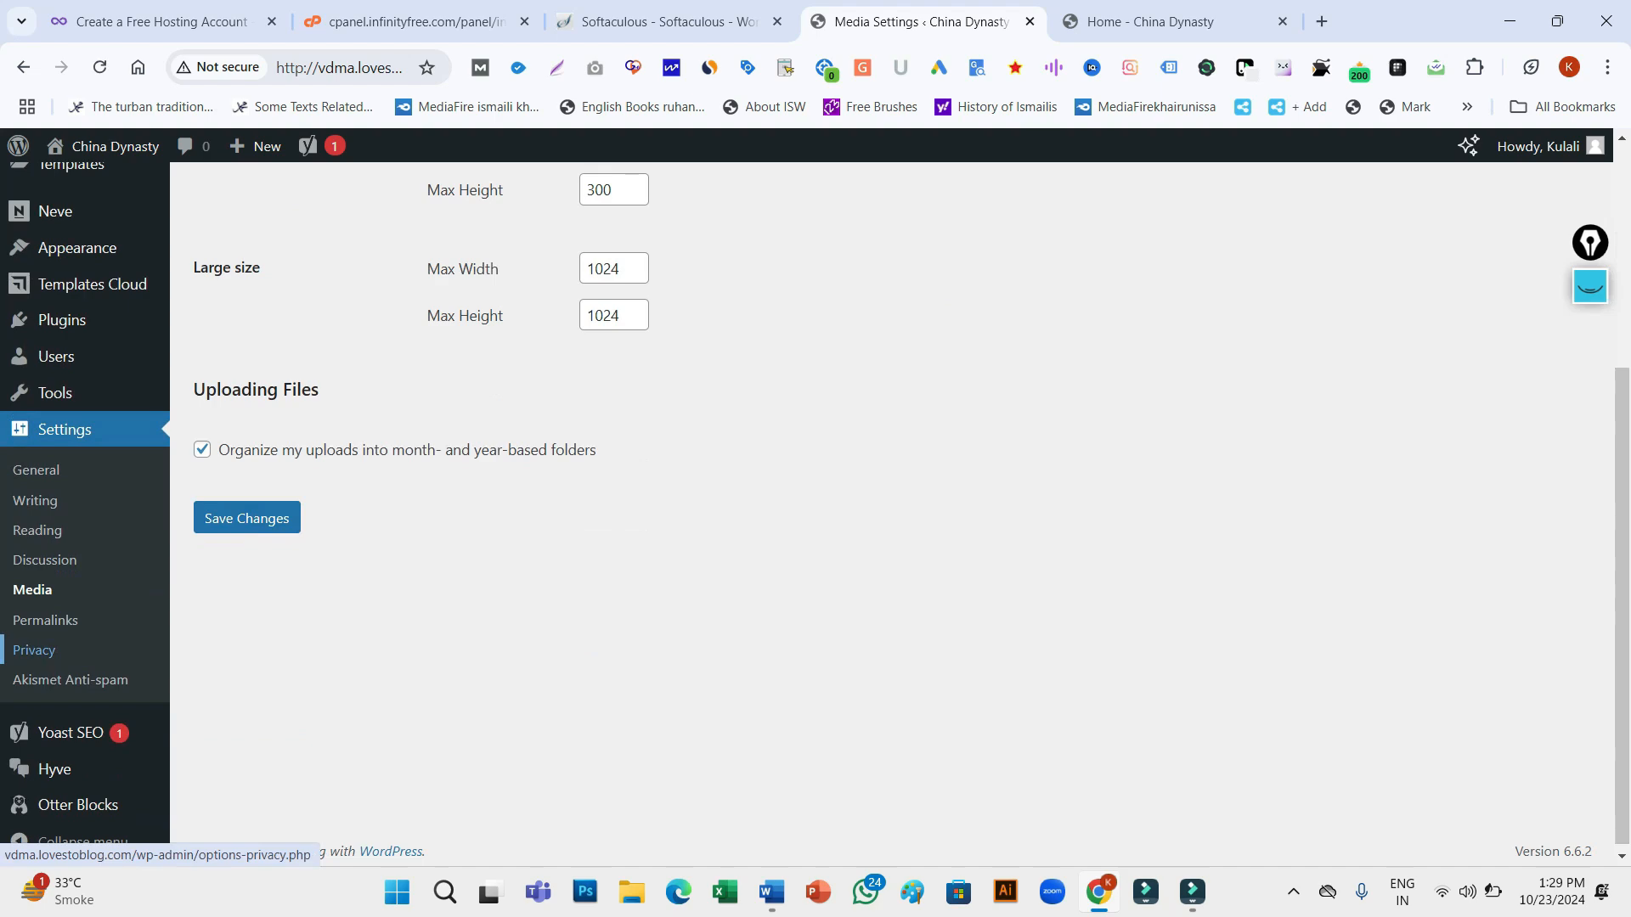
# In the Permalinks settings, set the permalink structure to Post name and save the changes
pyautogui.click(45, 620)
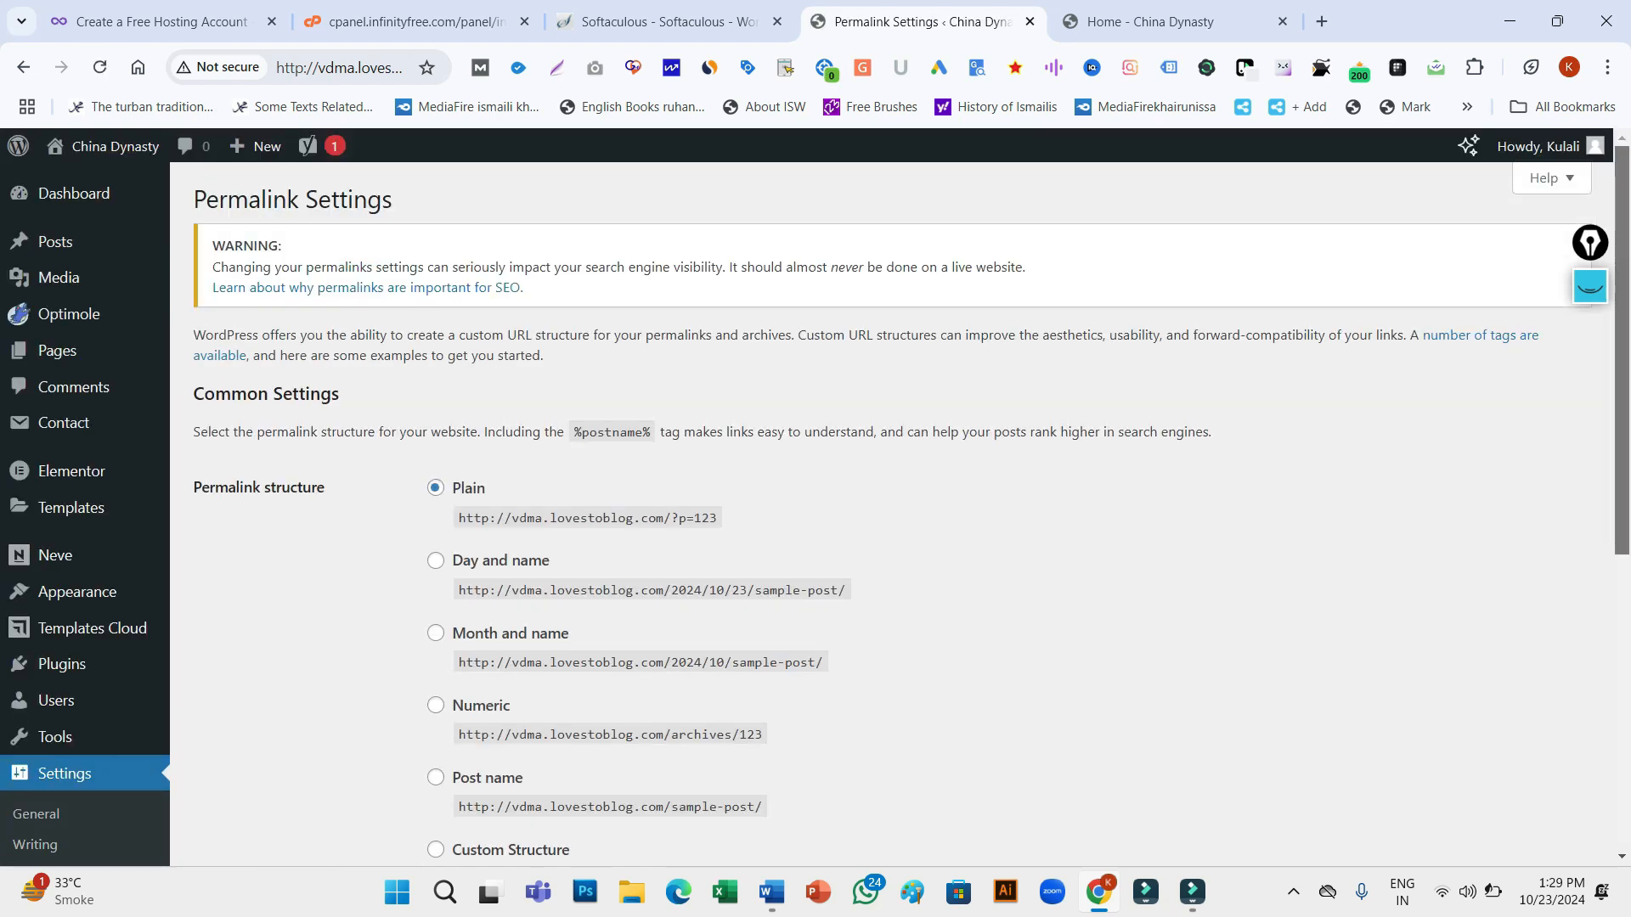
pyautogui.scroll(-3, 816, 510)
pyautogui.moveTo(1622, 493); pyautogui.dragTo(1622, 518)
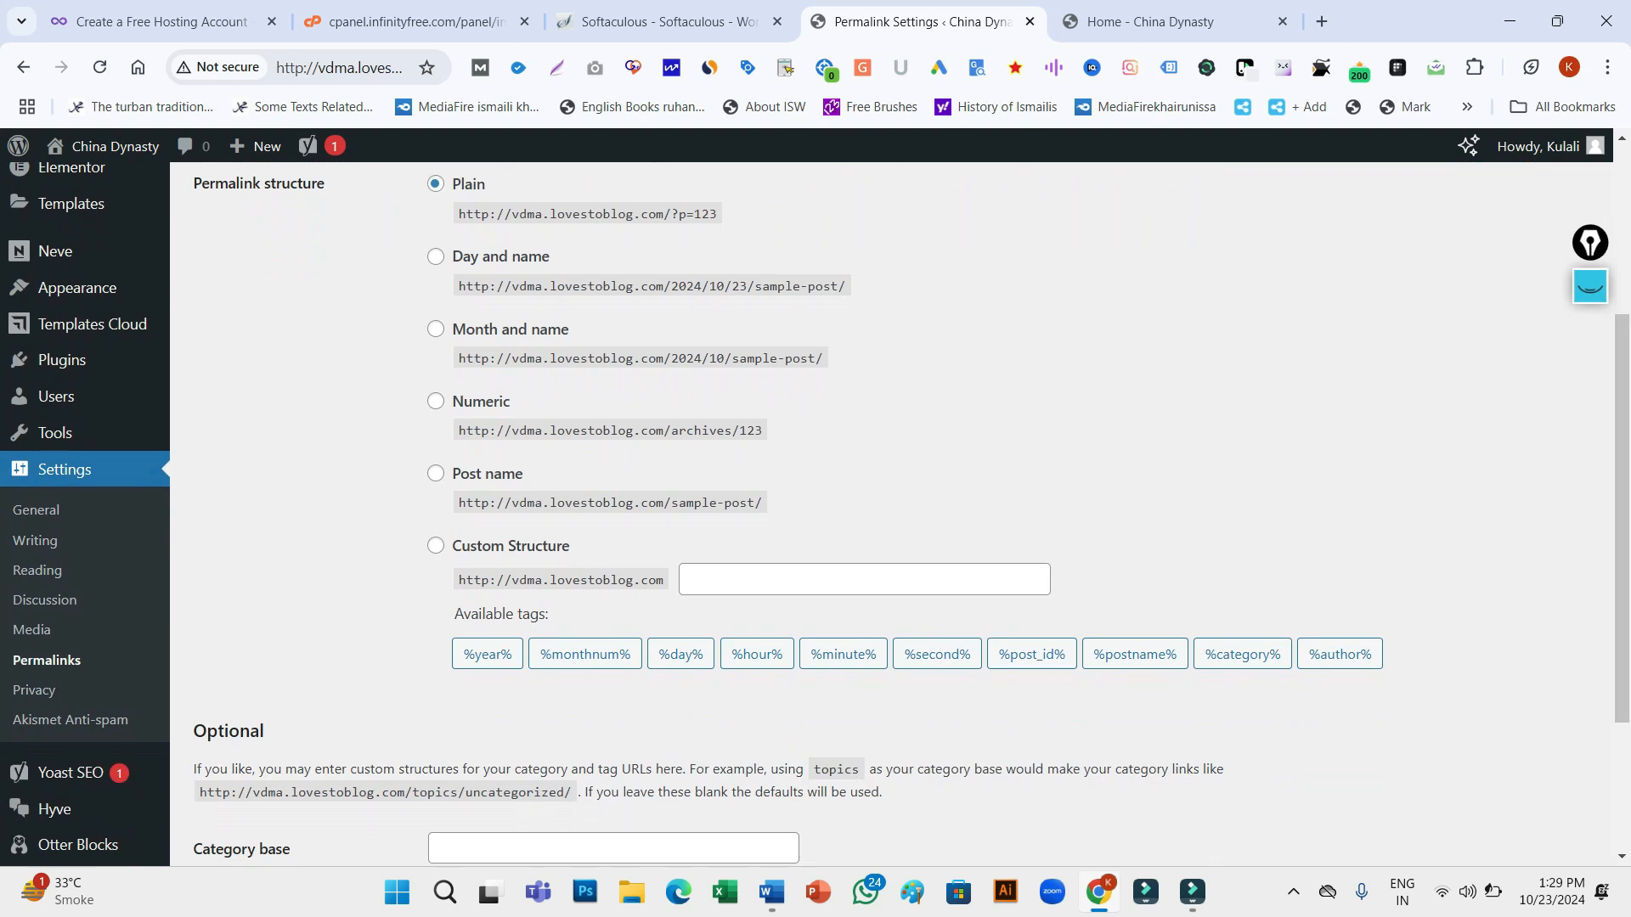
pyautogui.click(435, 546)
pyautogui.click(436, 474)
pyautogui.click(1135, 654)
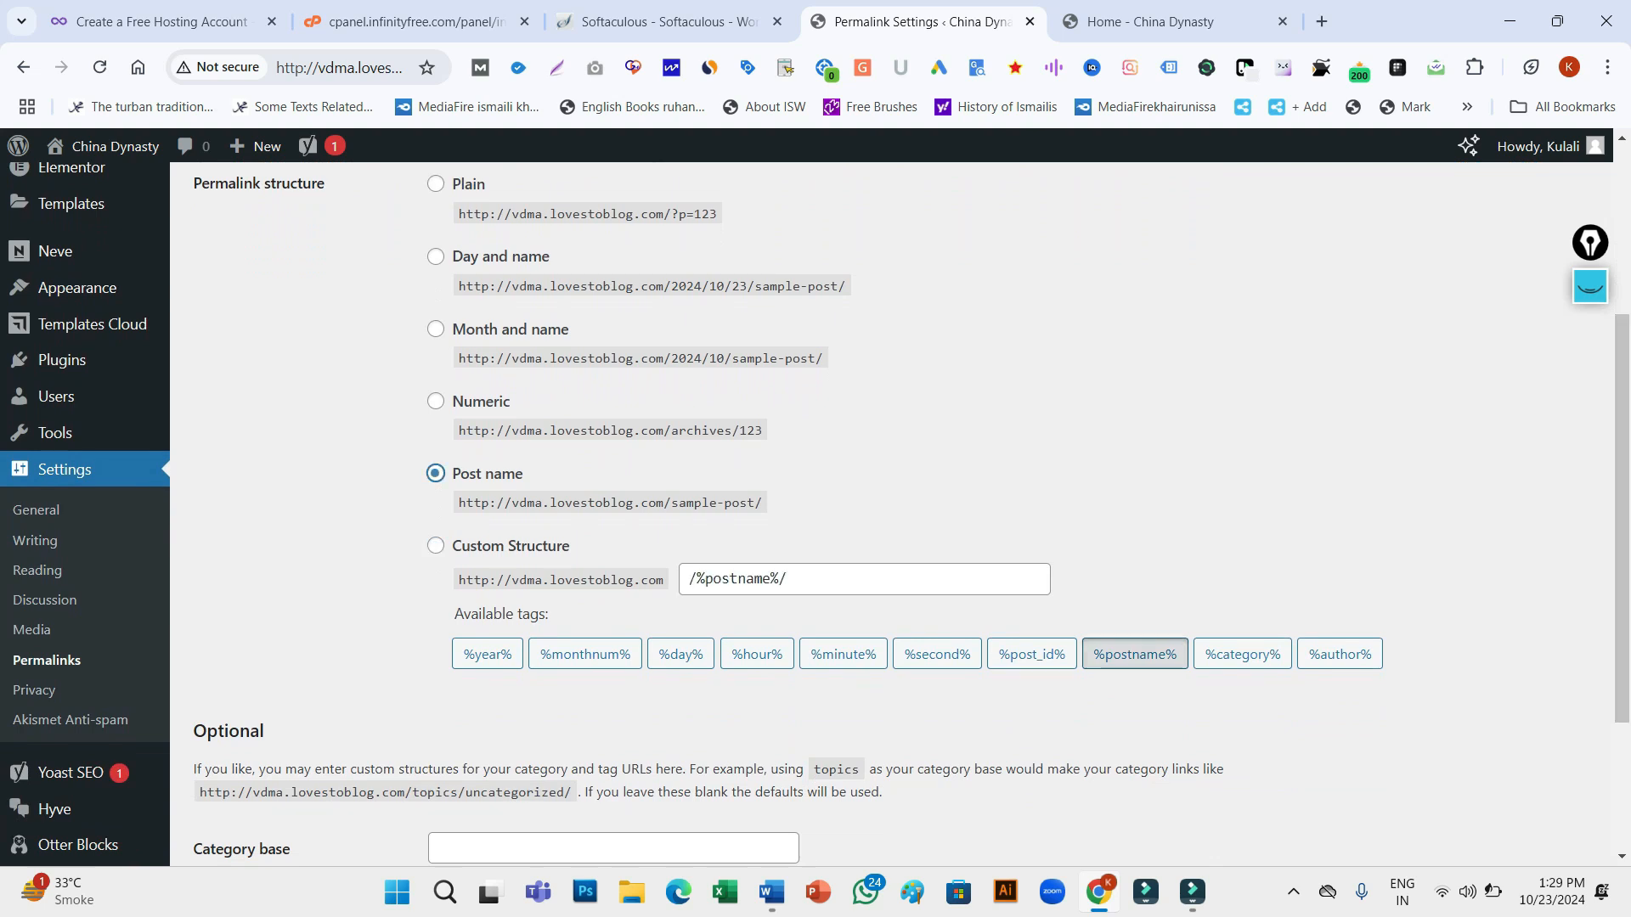
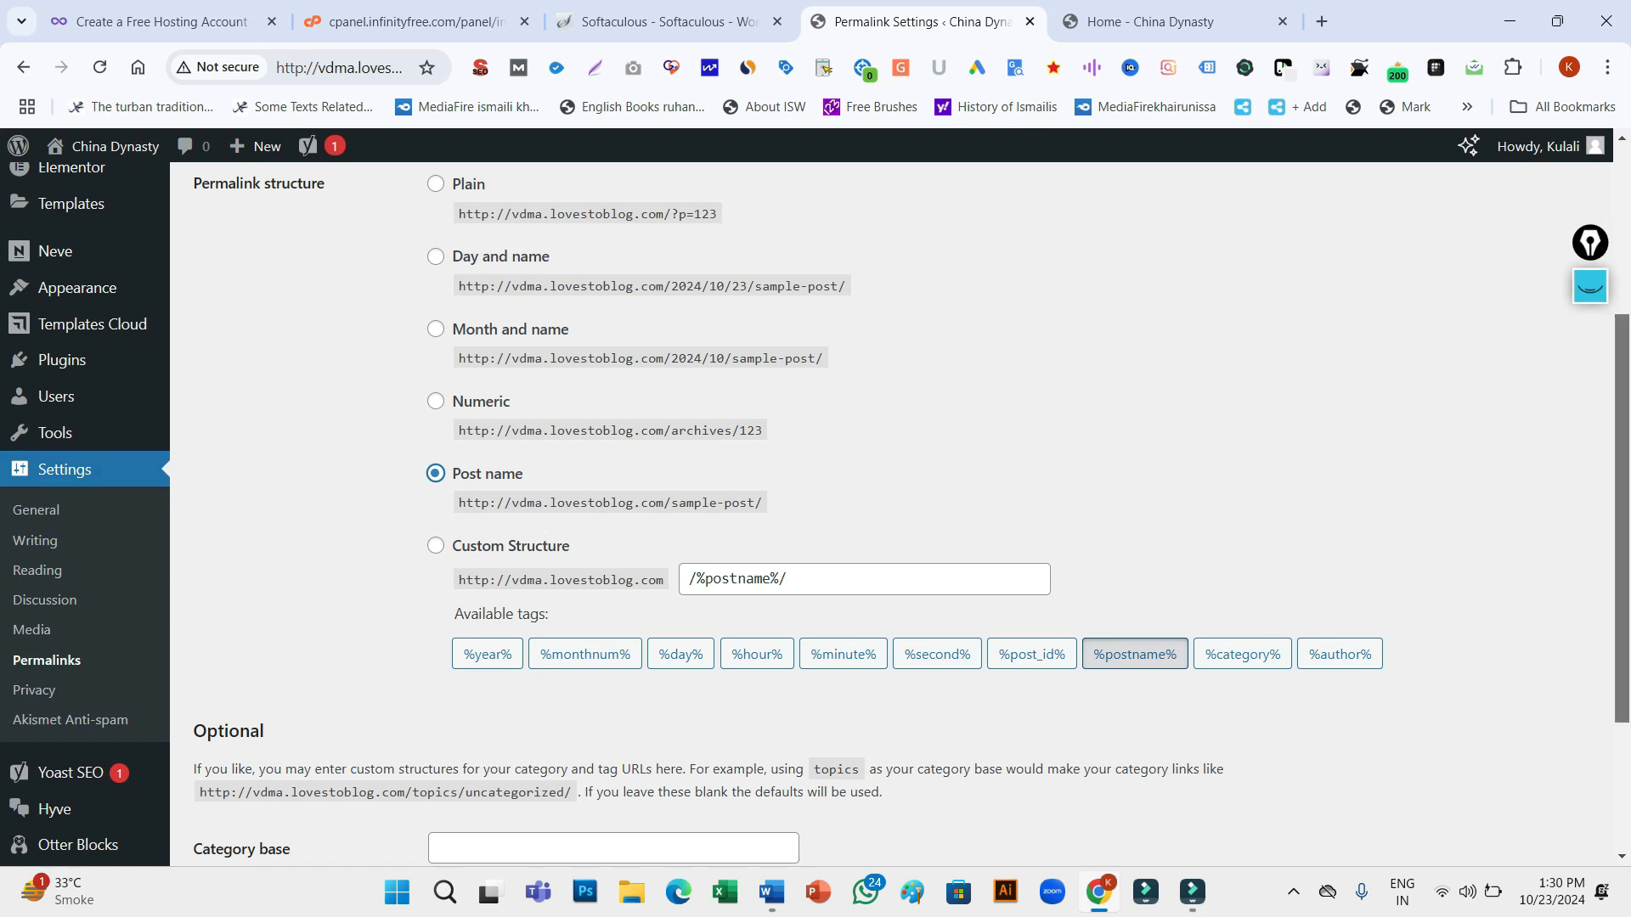
pyautogui.scroll(-3, 816, 509)
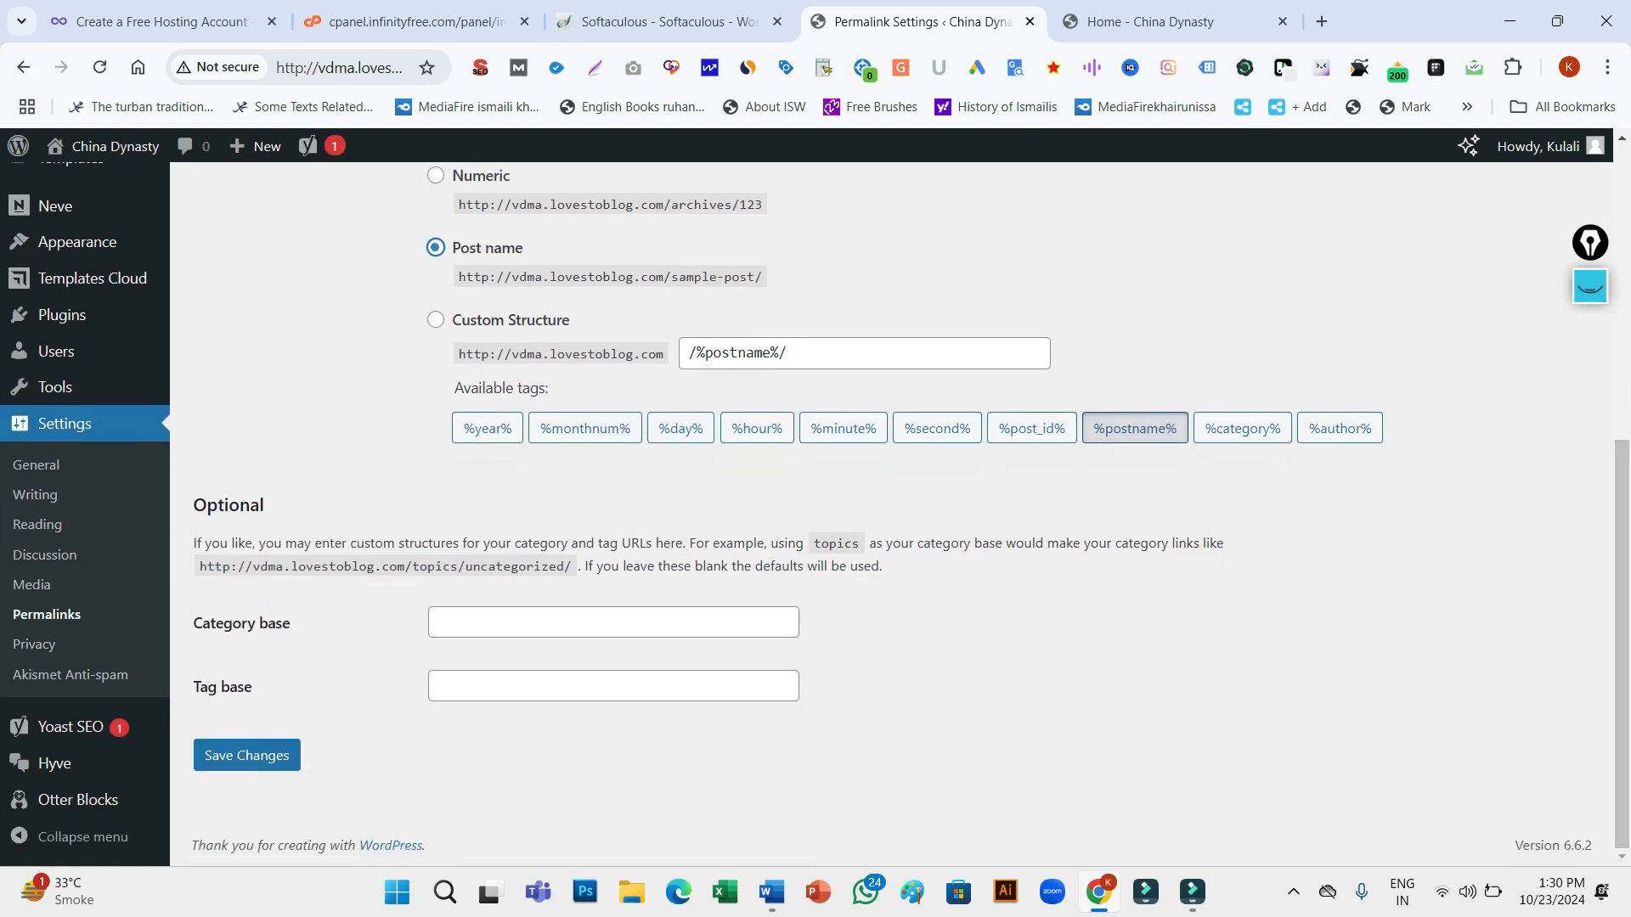
pyautogui.click(247, 756)
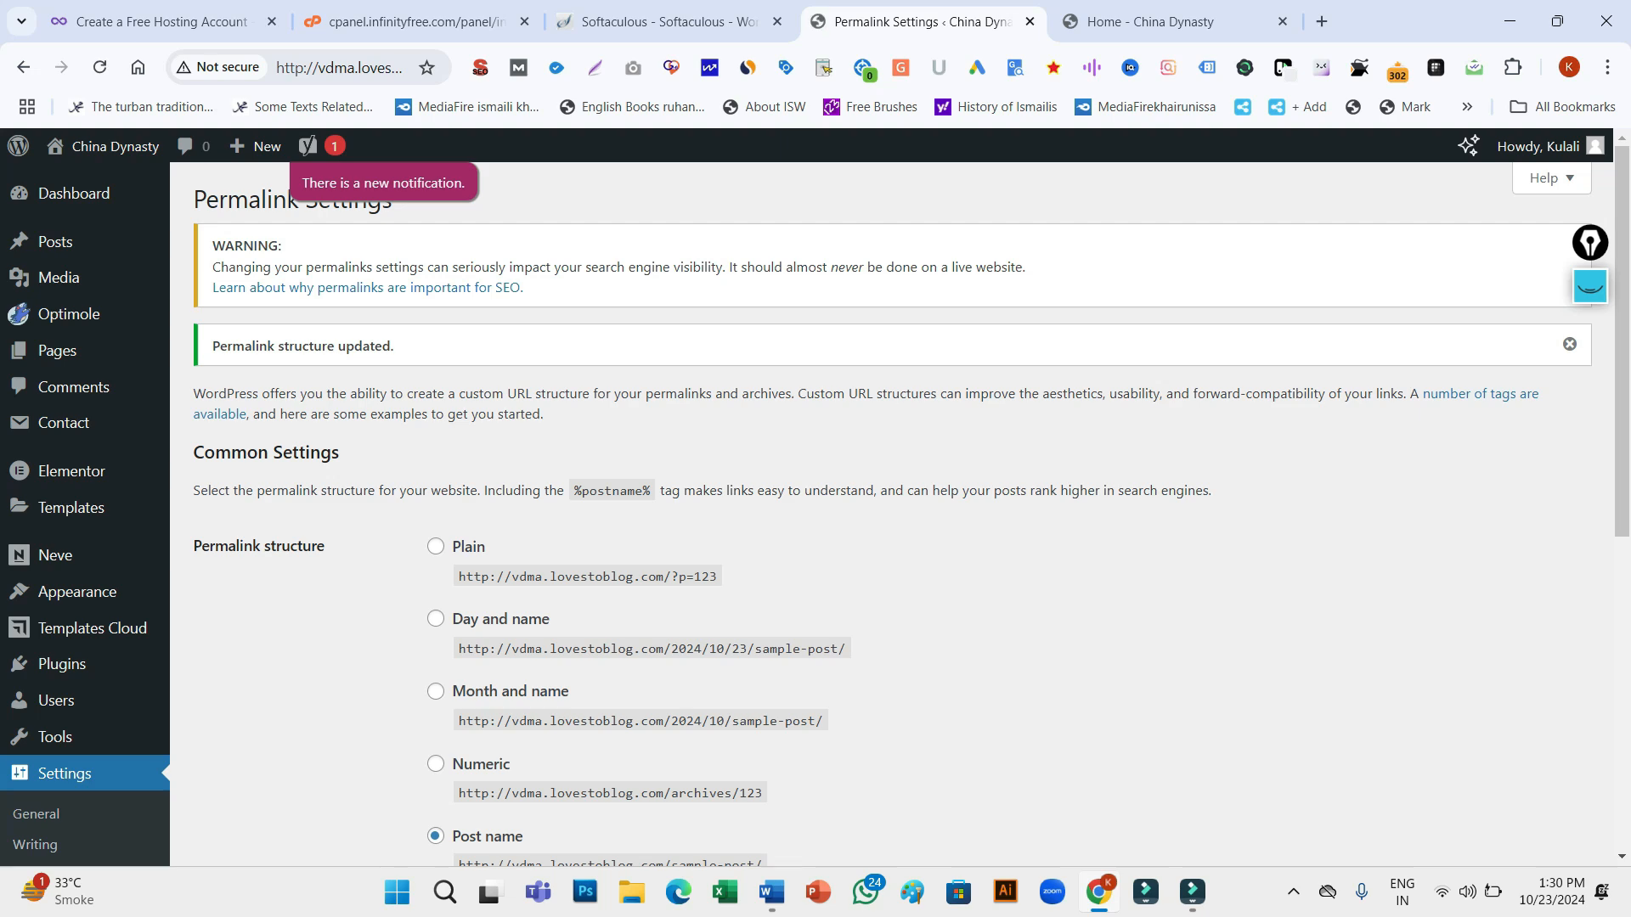
pyautogui.scroll(-5, 900, 510)
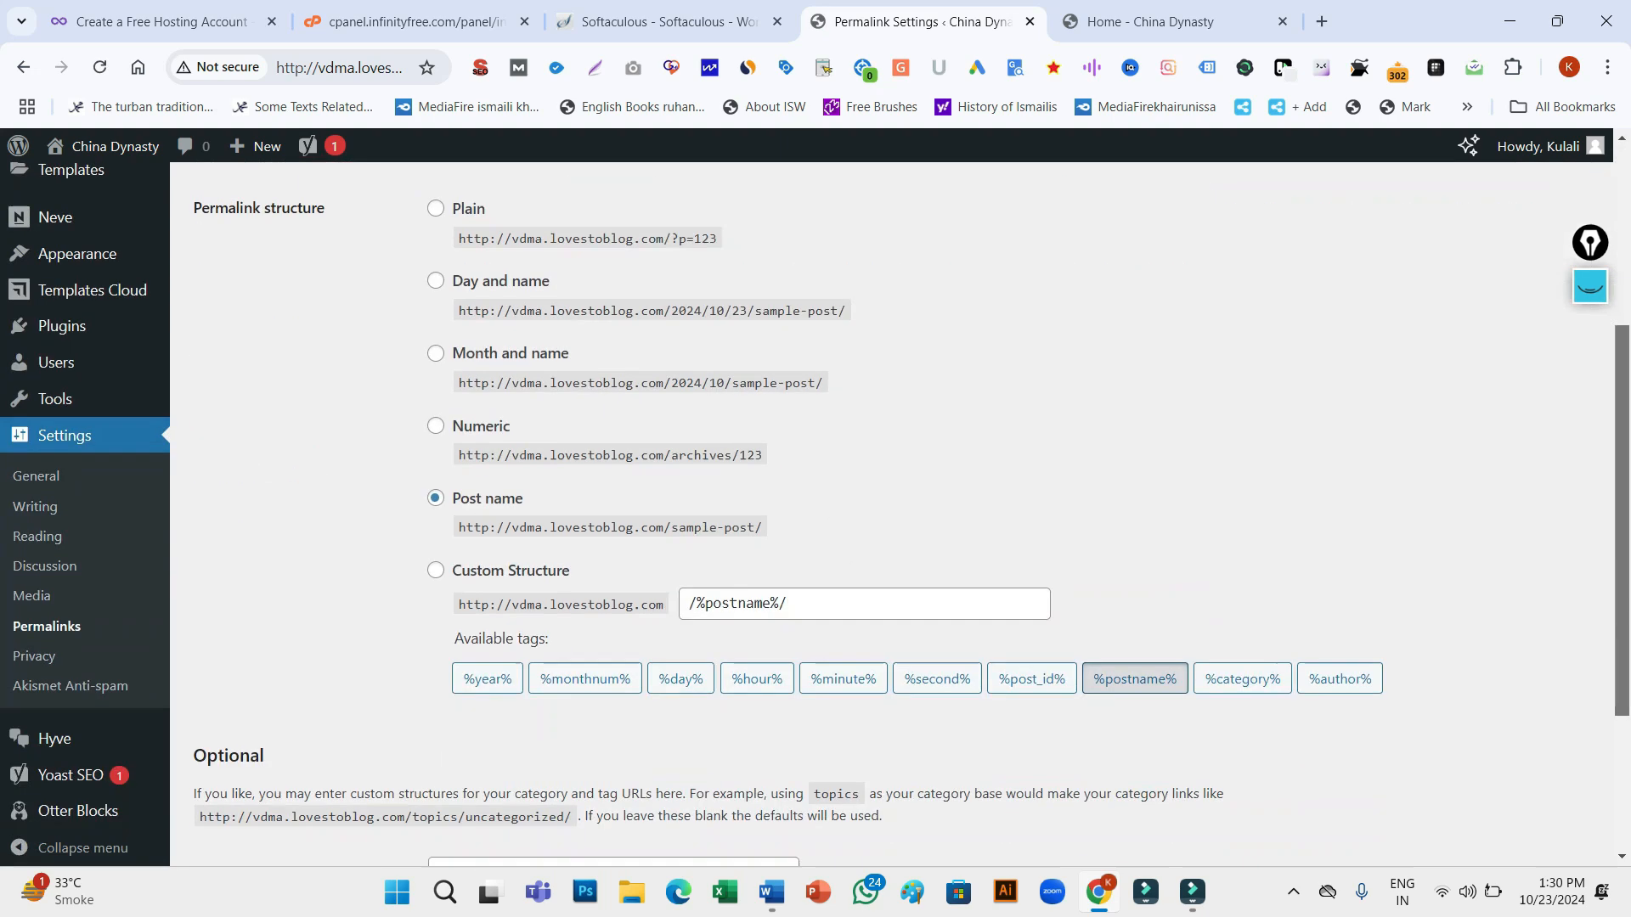
pyautogui.scroll(-2, 900, 510)
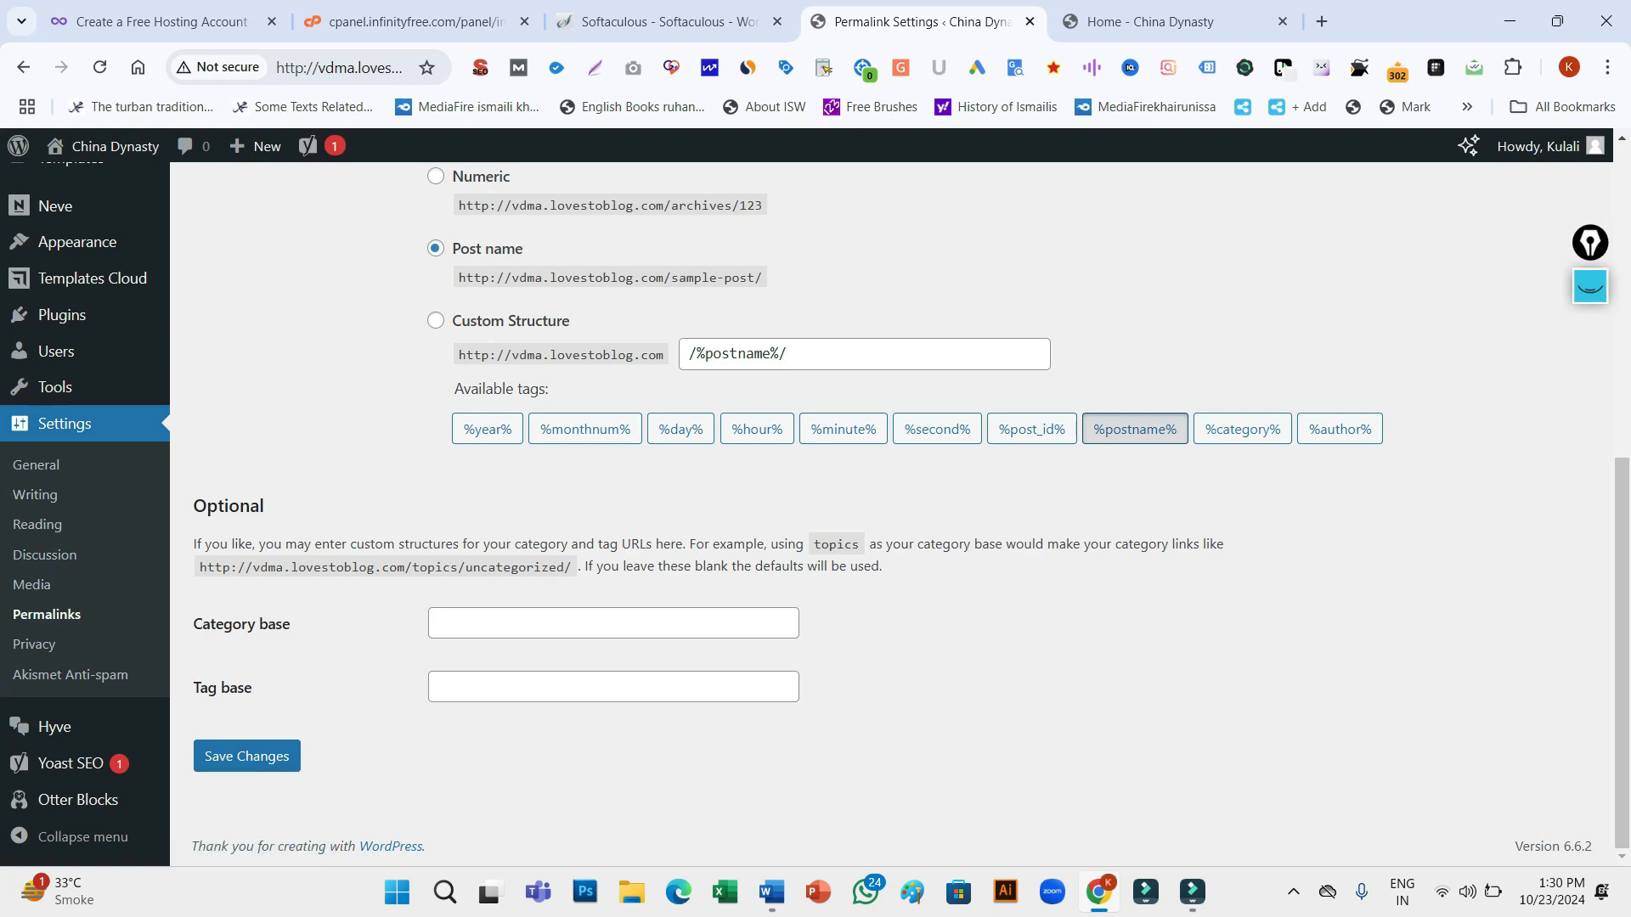
pyautogui.moveTo(1622, 612); pyautogui.dragTo(1621, 293)
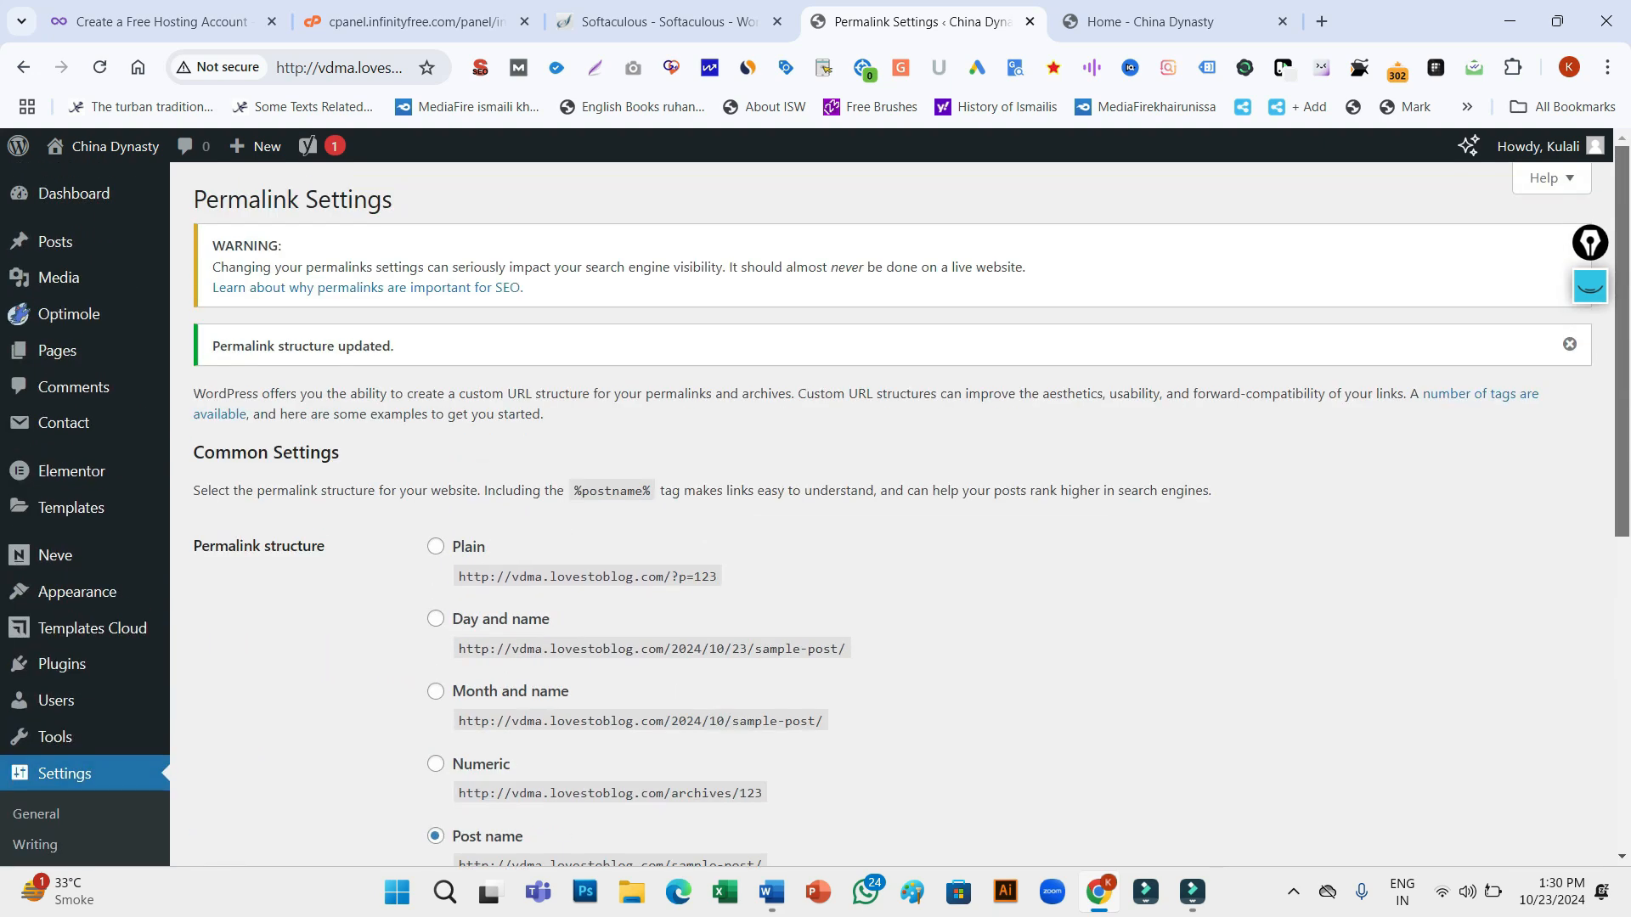
pyautogui.scroll(-5, 900, 510)
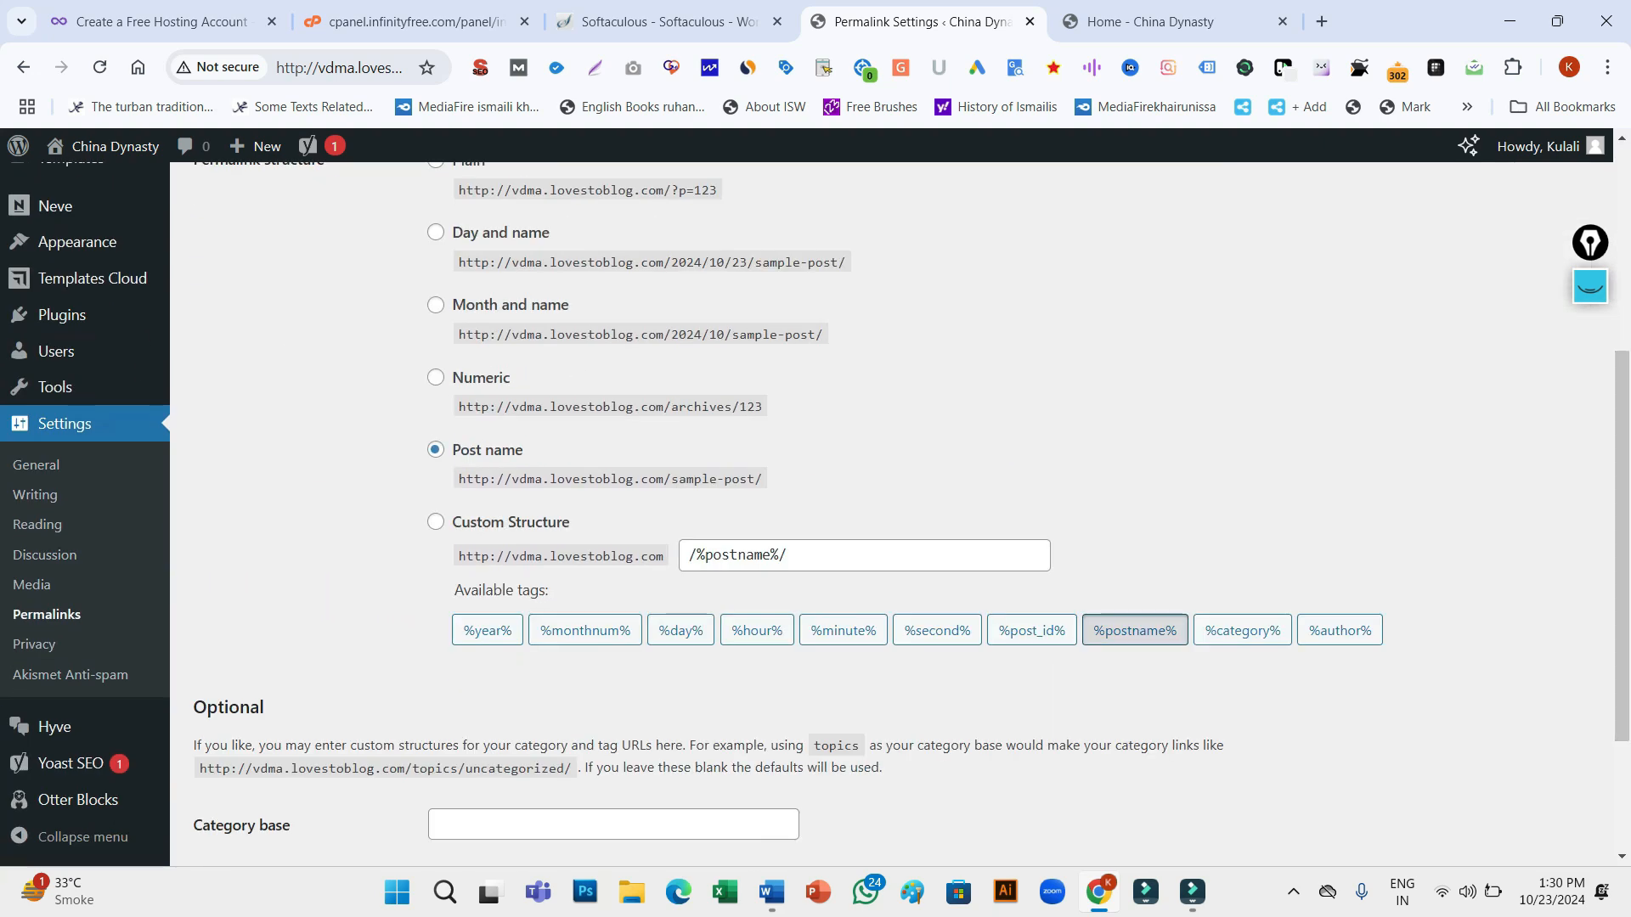
pyautogui.moveTo(73, 763)
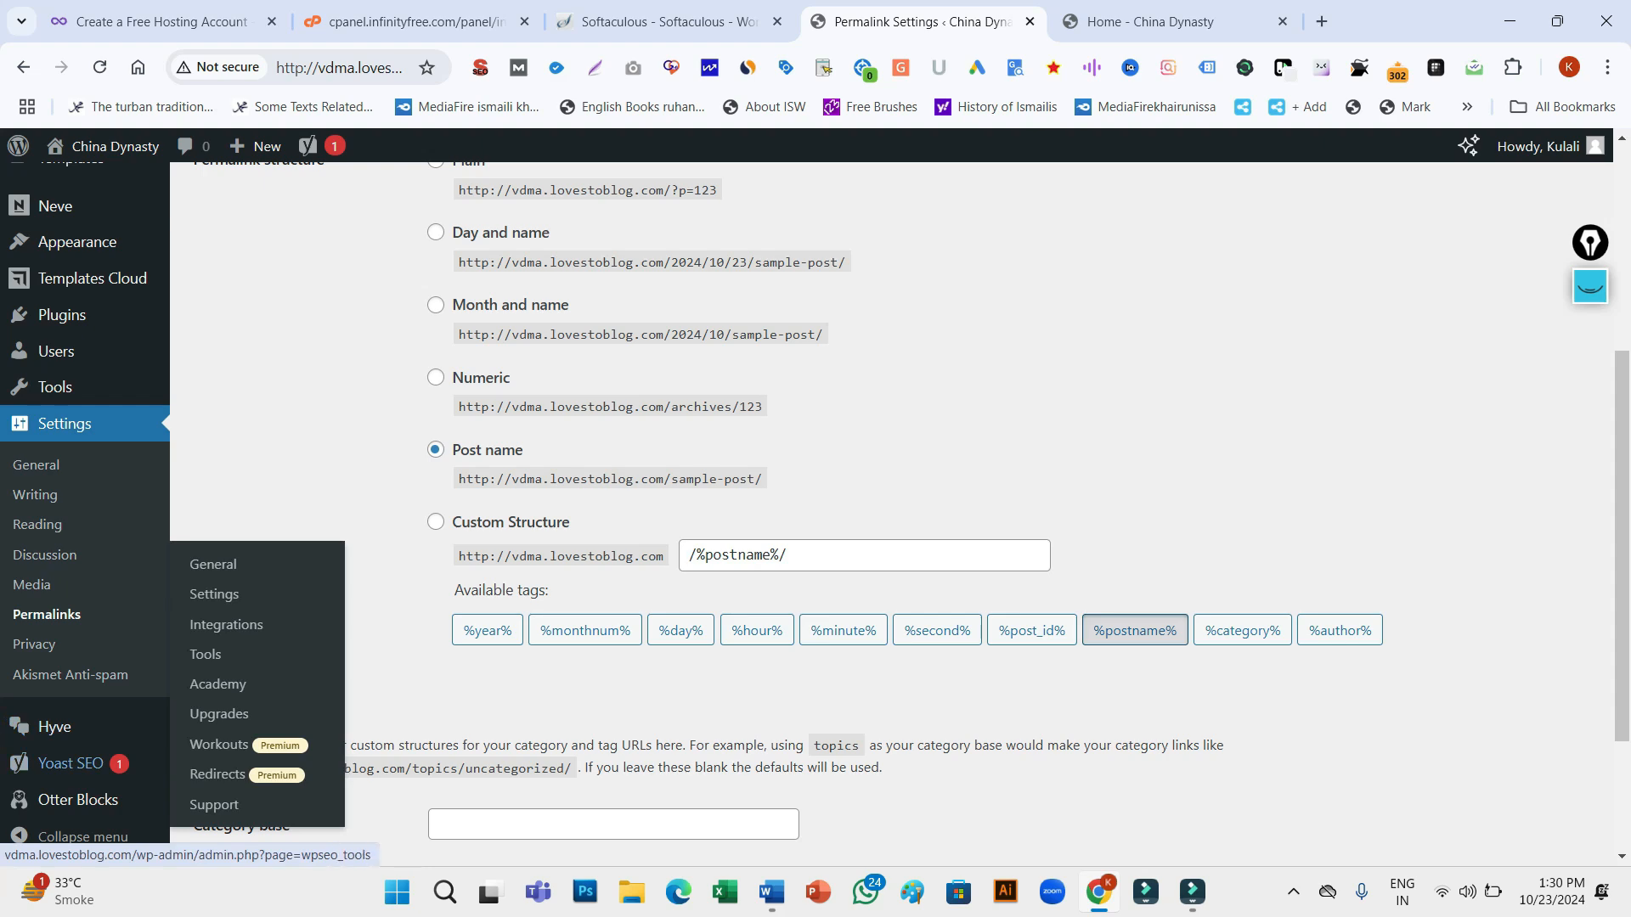
pyautogui.scroll(4, 816, 509)
pyautogui.scroll(1, 816, 509)
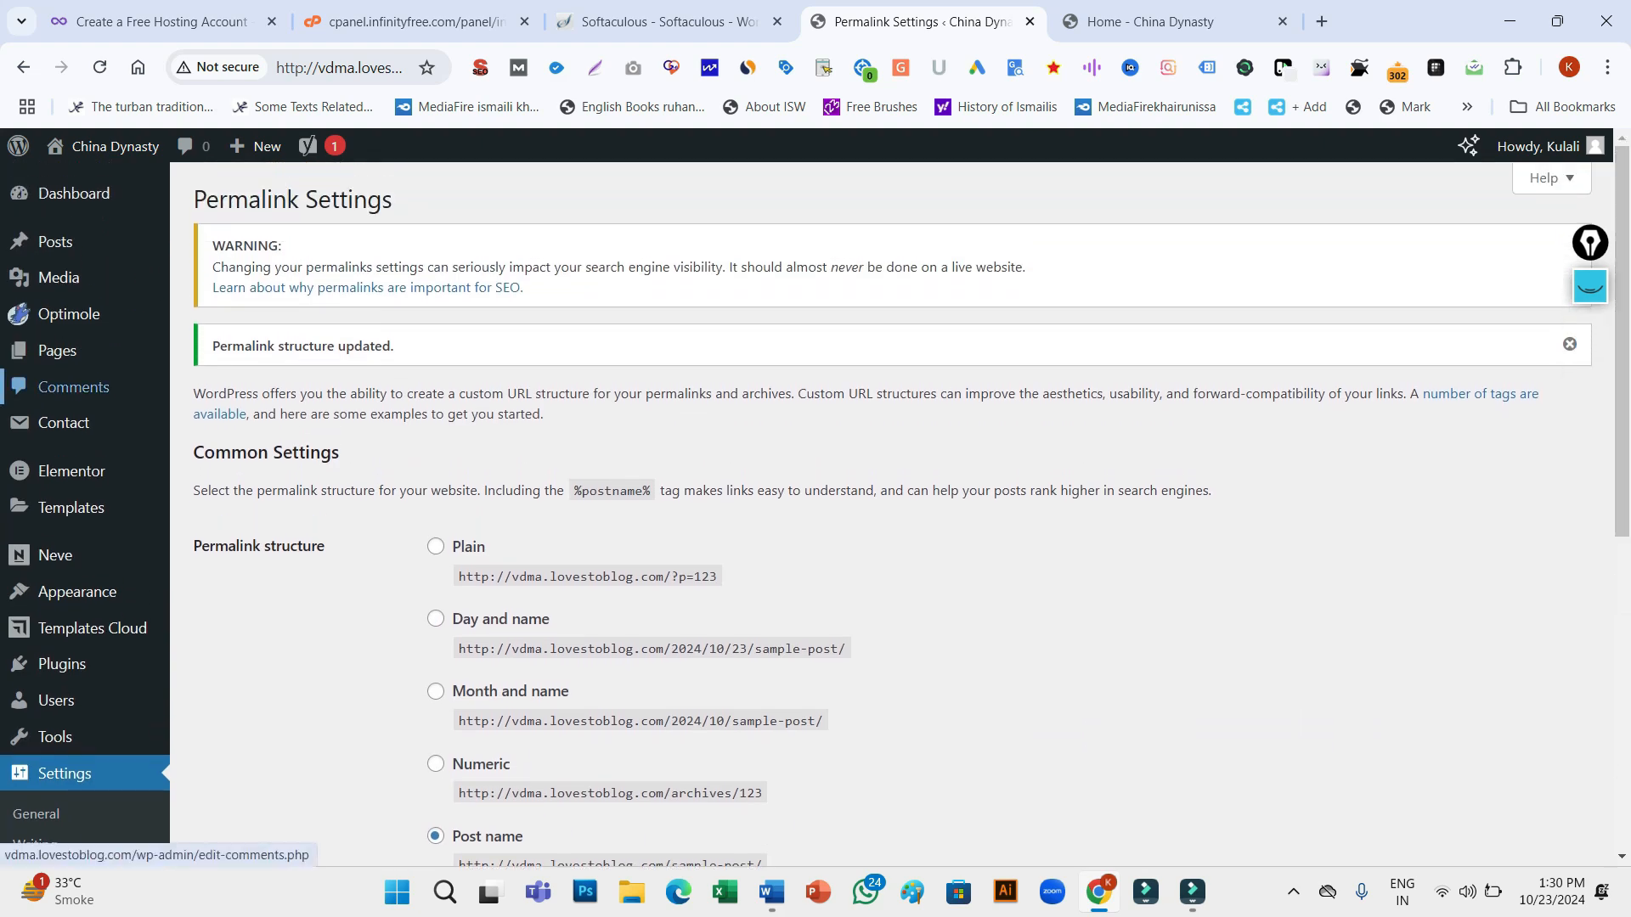
# Go to the list of all pages and open the News posts page for editing
pyautogui.moveTo(59, 351)
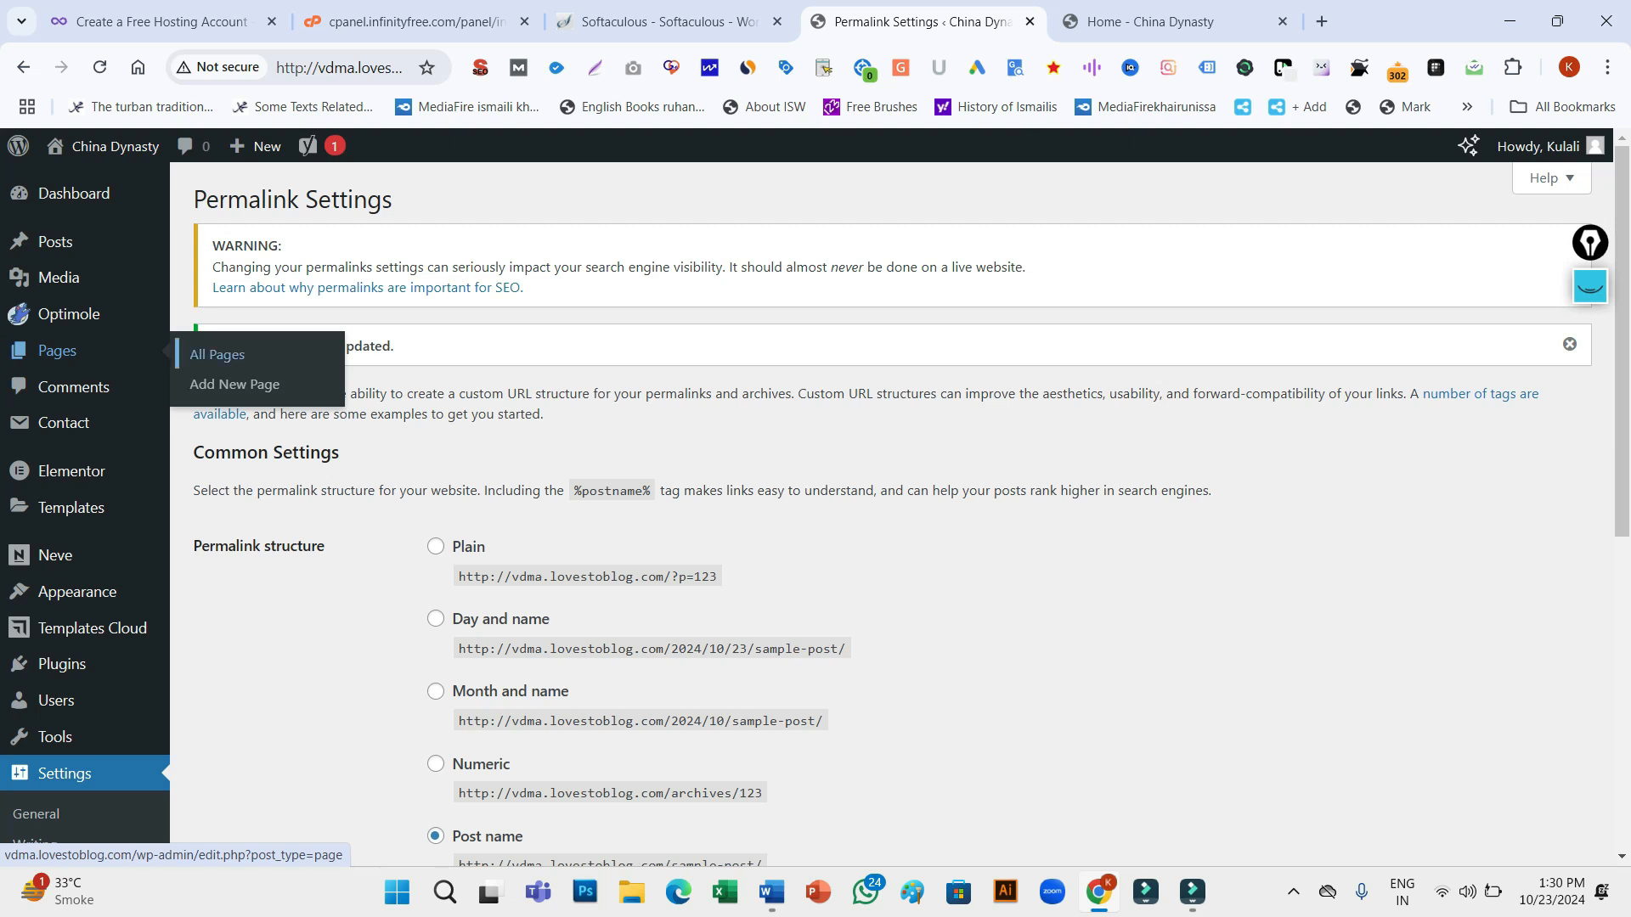
pyautogui.click(216, 354)
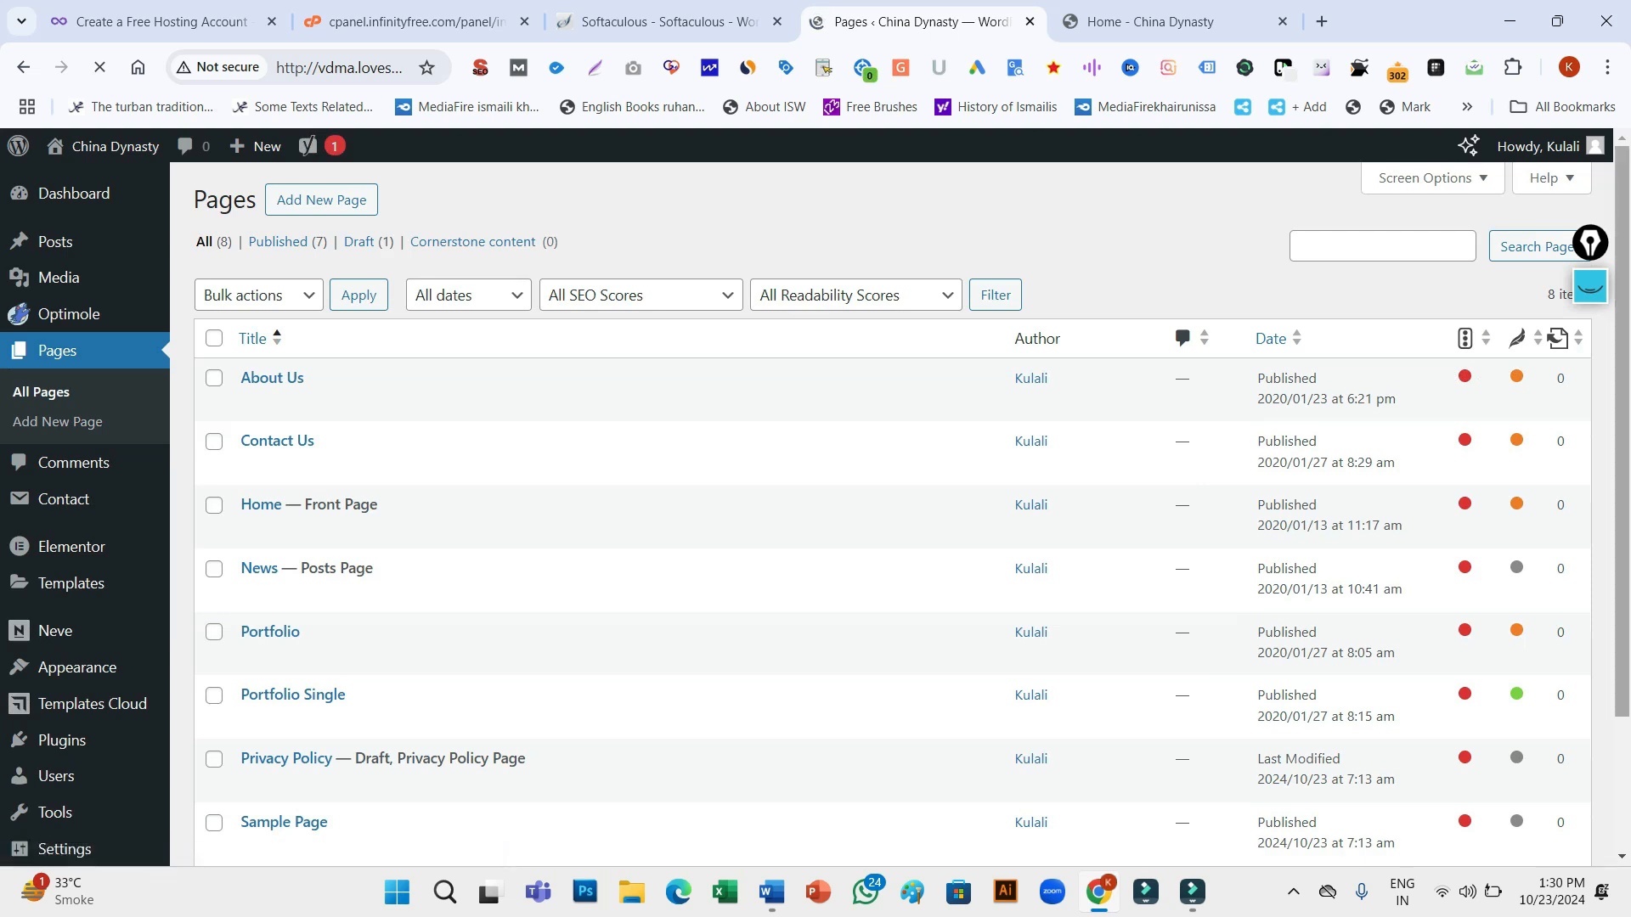
pyautogui.scroll(-2, 294, 361)
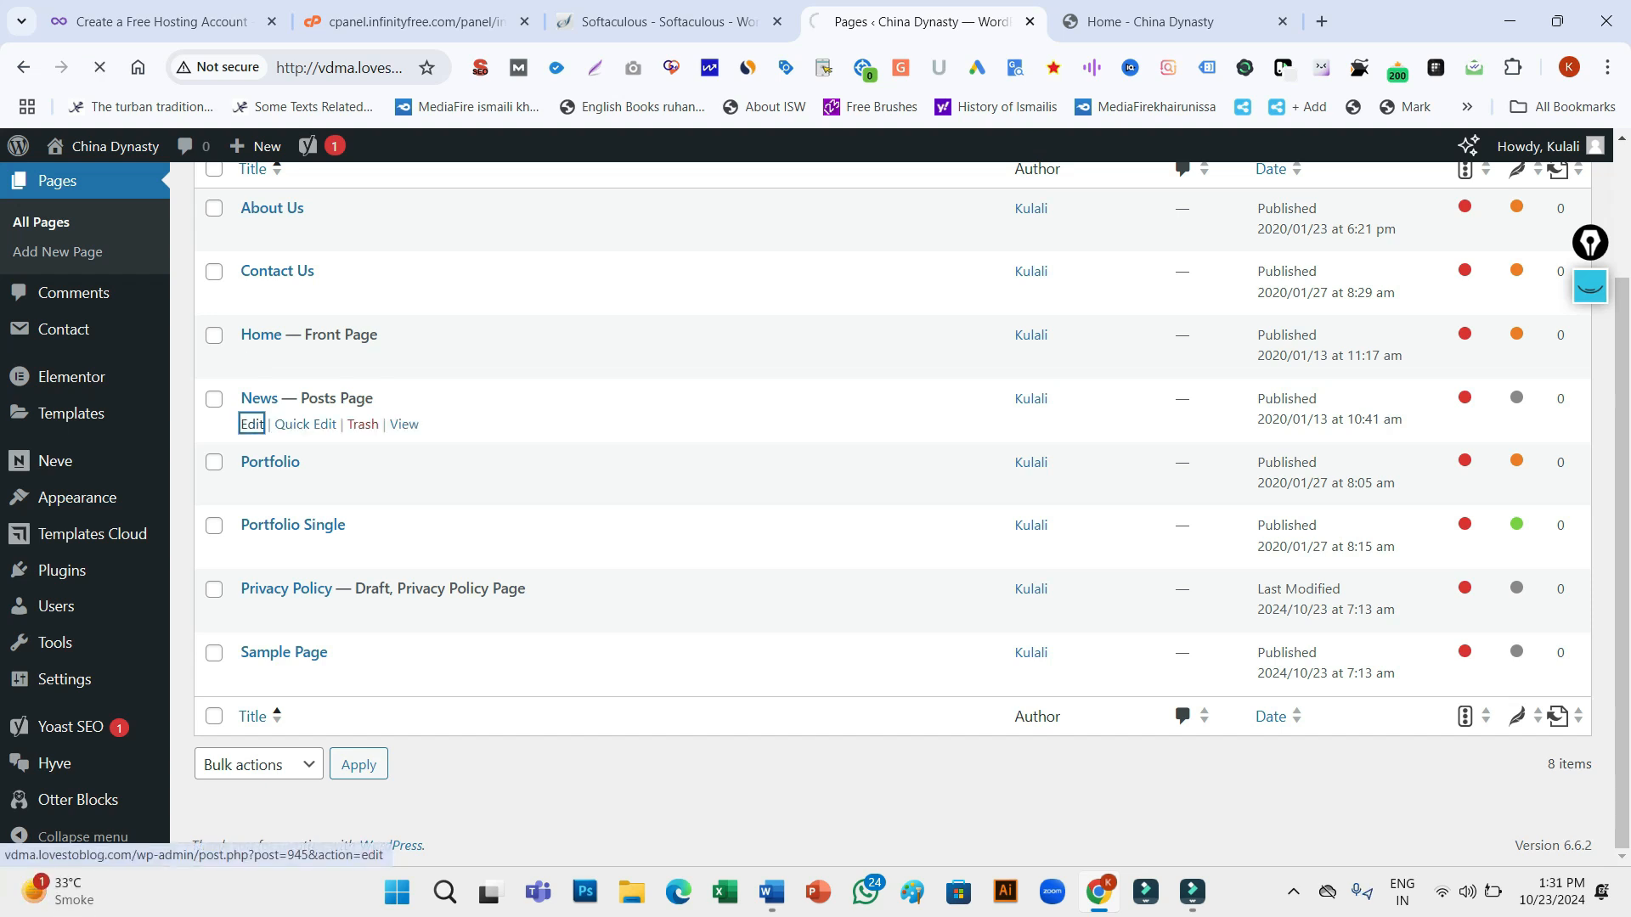
pyautogui.click(252, 424)
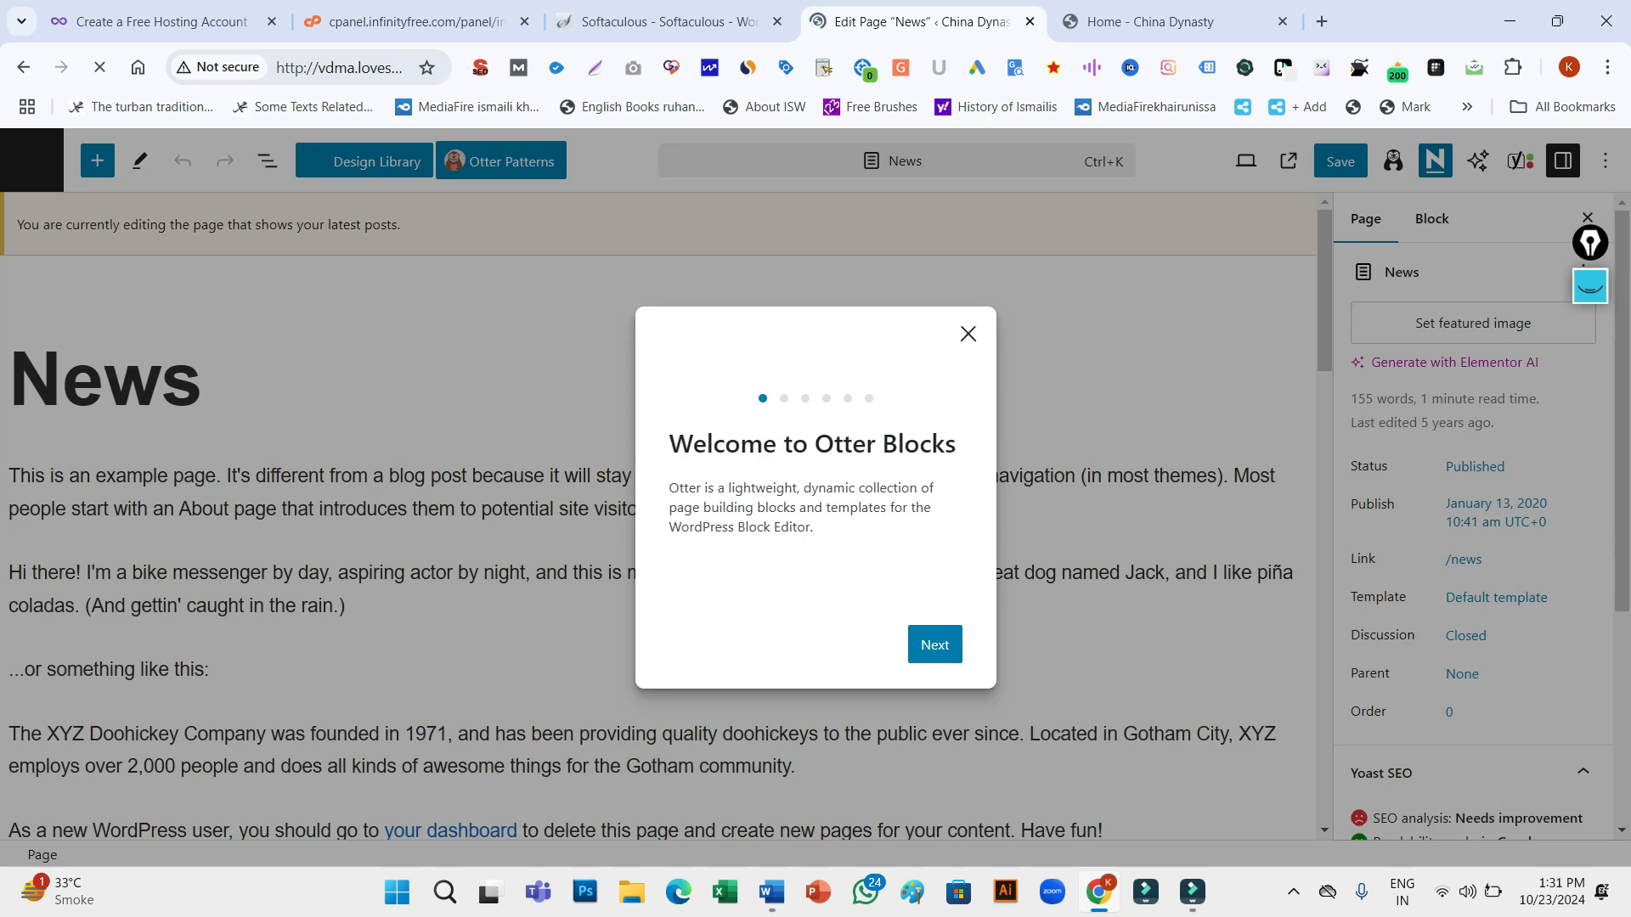
# Dismiss the Otter Blocks welcome guide, change the News page's title to Blog and save the page
pyautogui.click(968, 334)
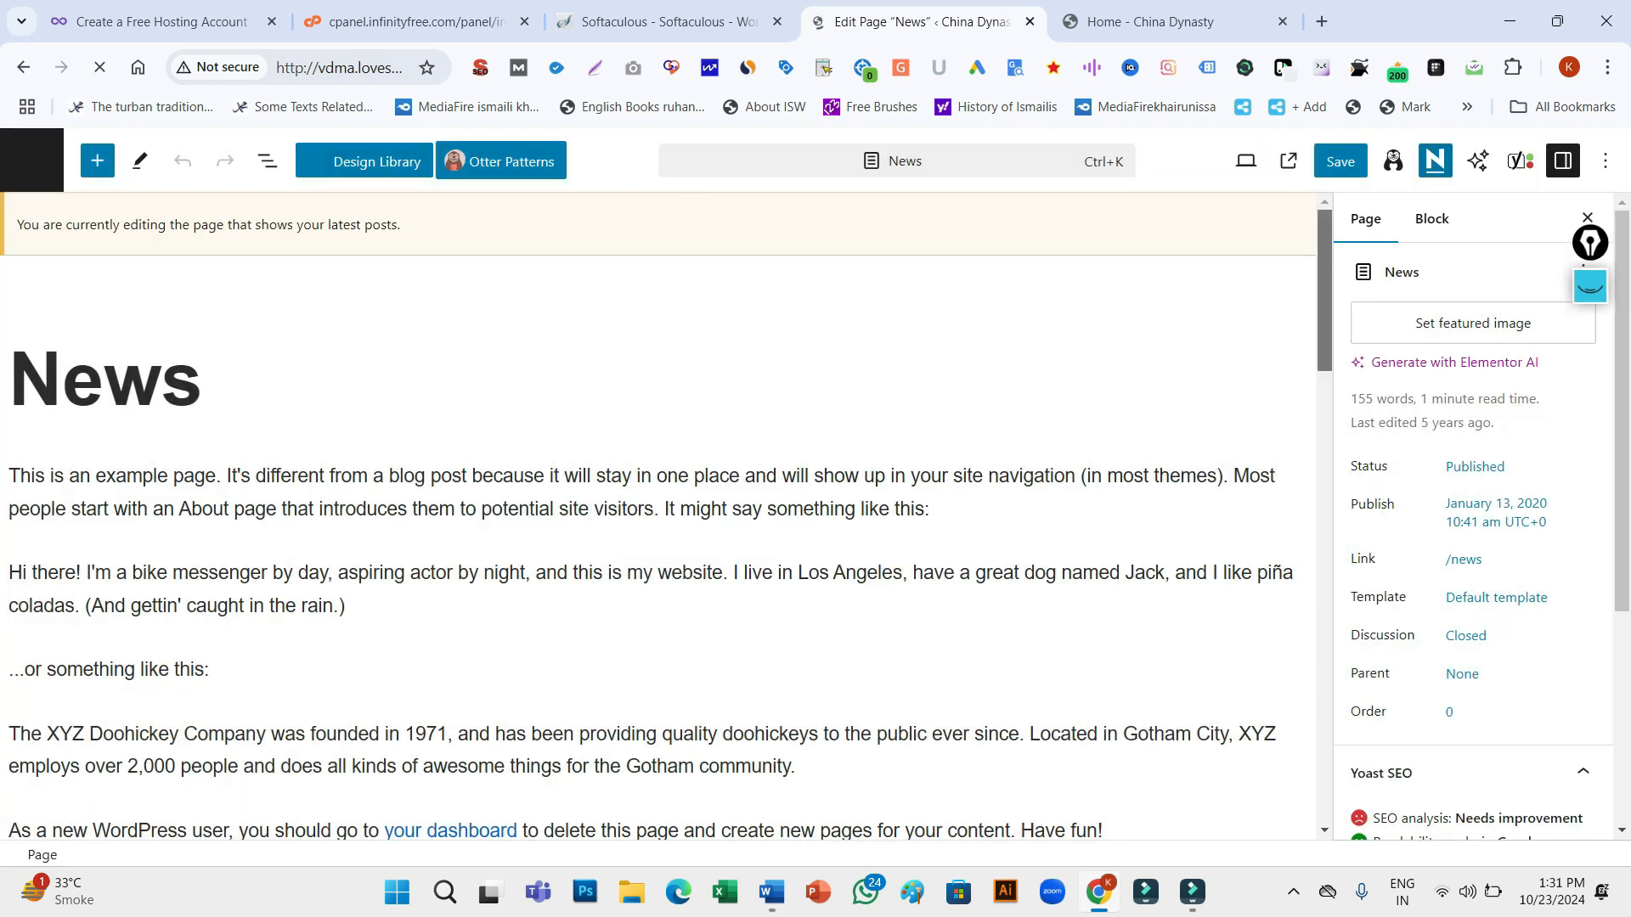
pyautogui.scroll(-7, 658, 509)
pyautogui.scroll(-4, 659, 510)
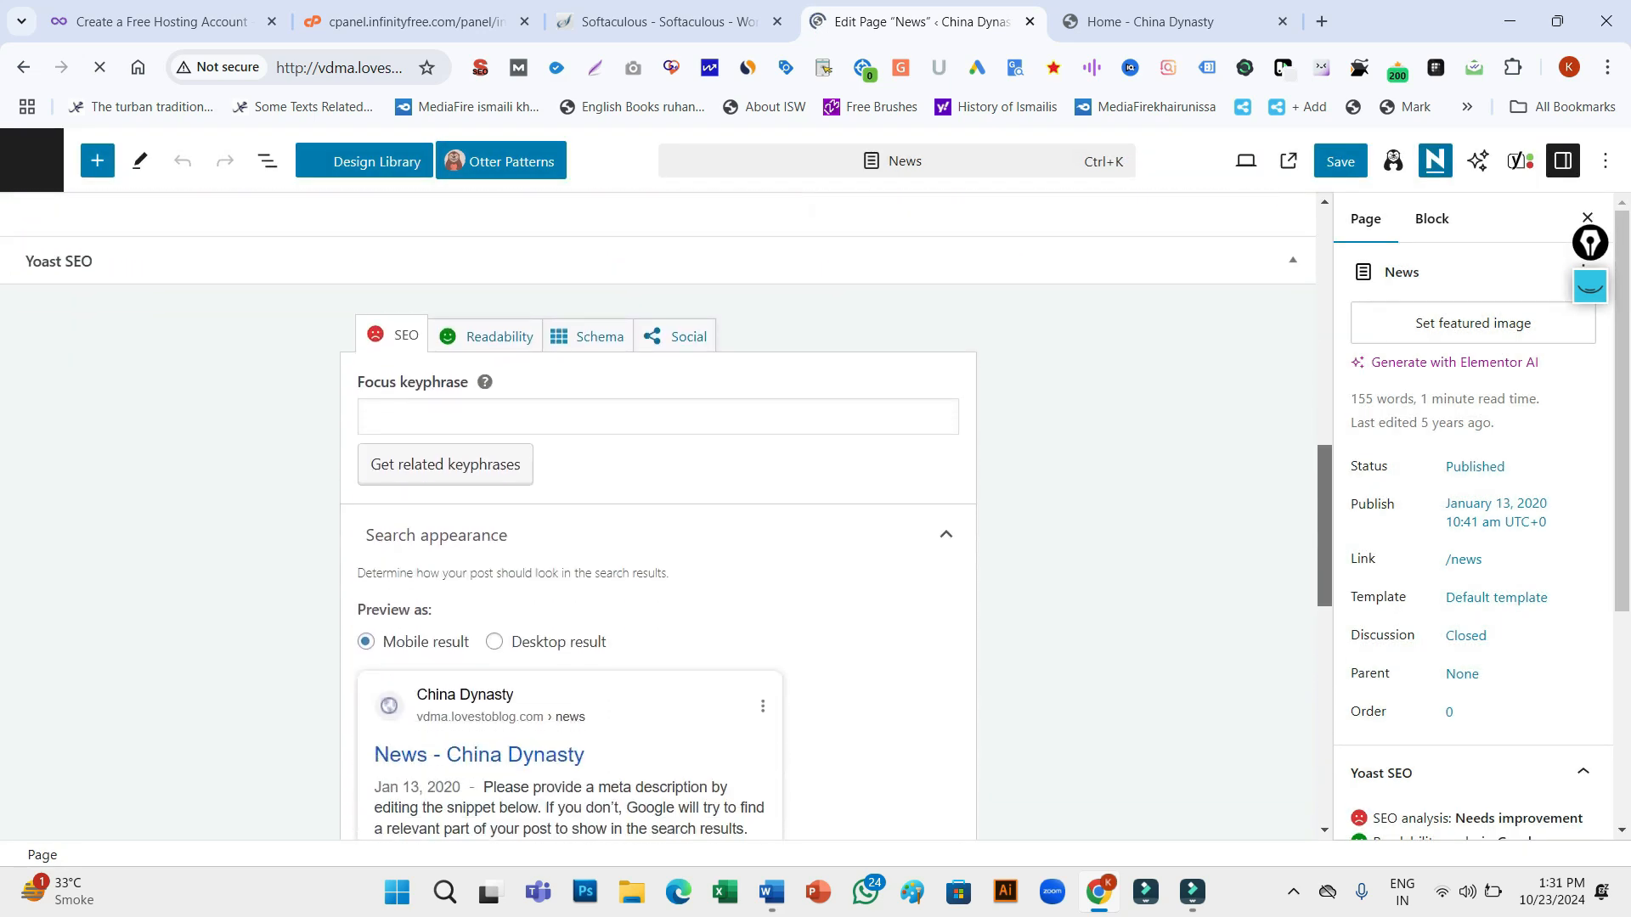
pyautogui.moveTo(1324, 526); pyautogui.dragTo(1324, 291)
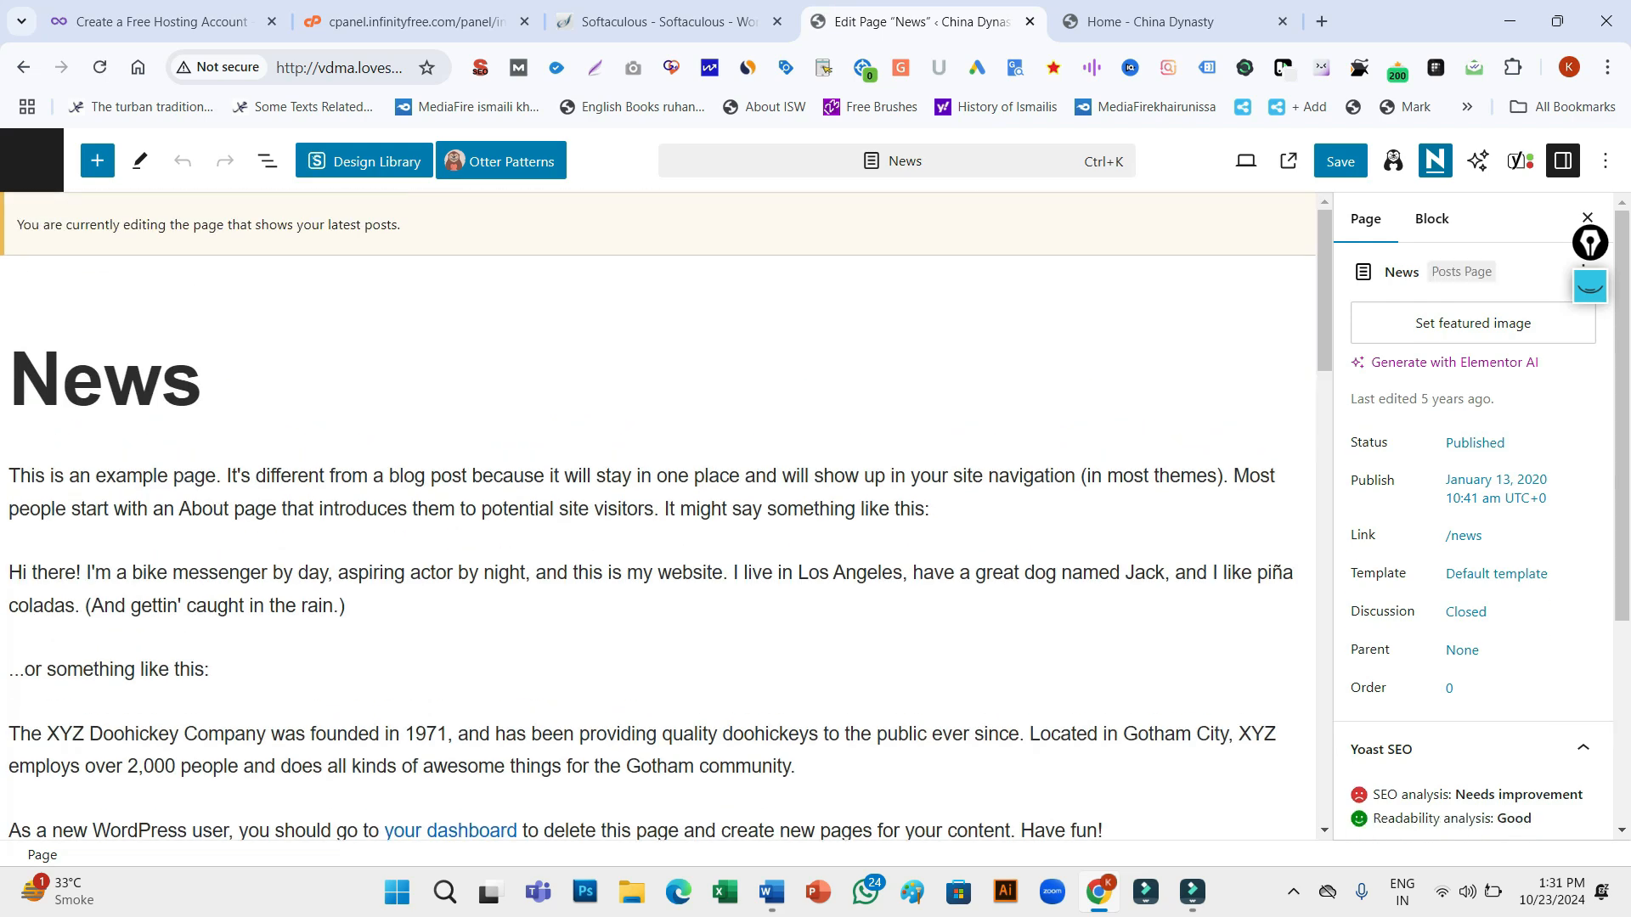
pyautogui.click(203, 380)
pyautogui.hotkey('ctrl', 'a')
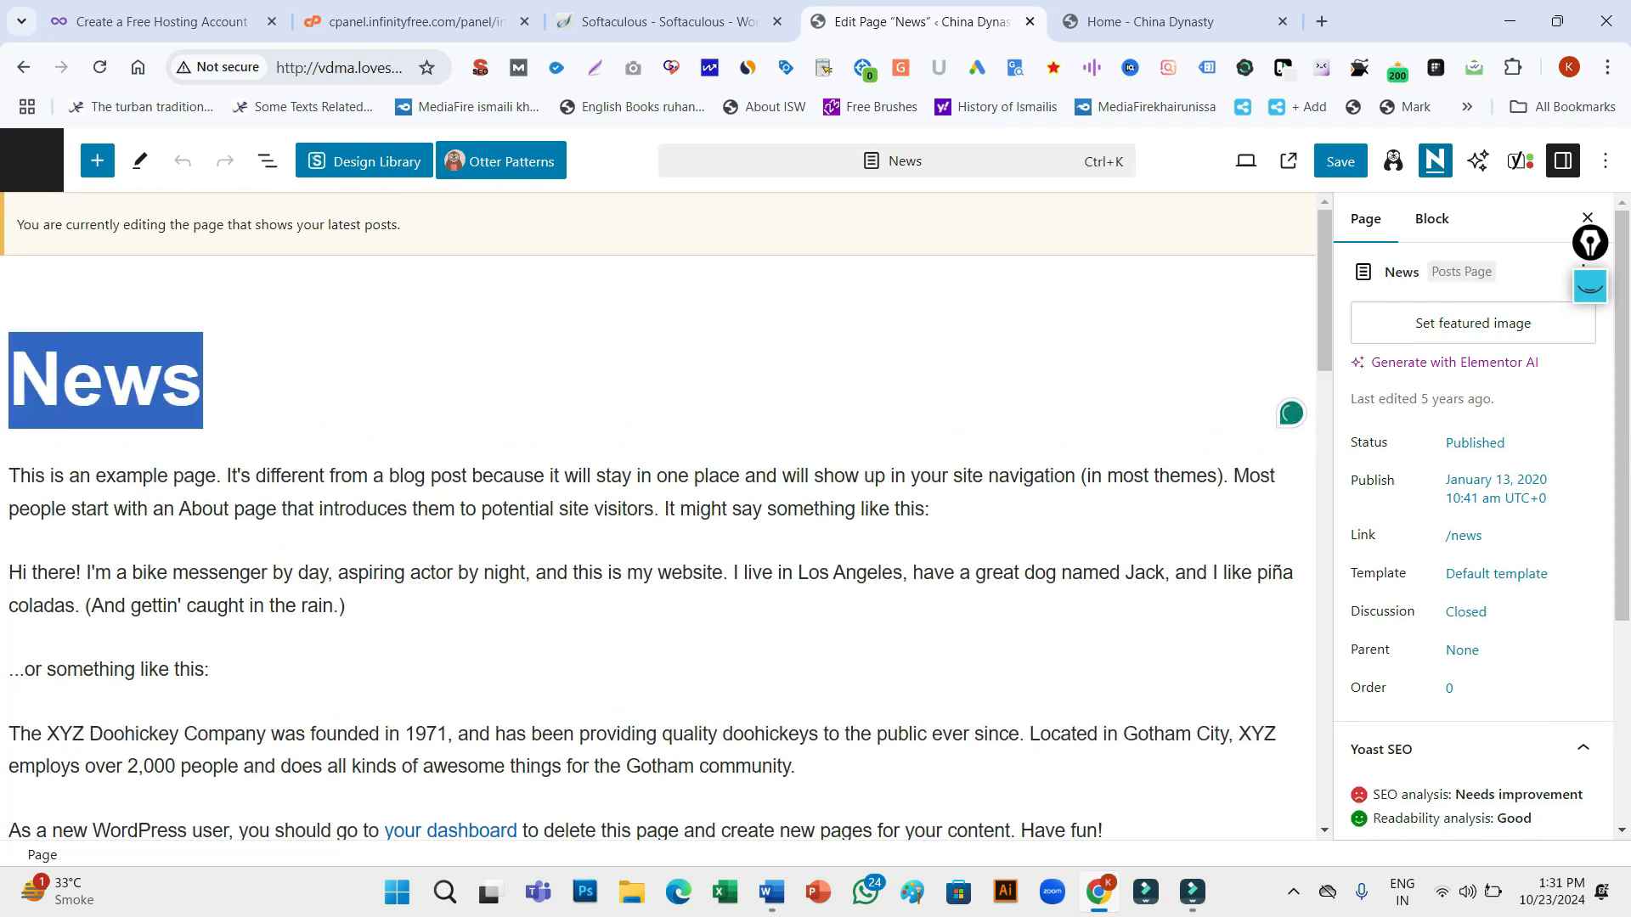
pyautogui.write('Blog')
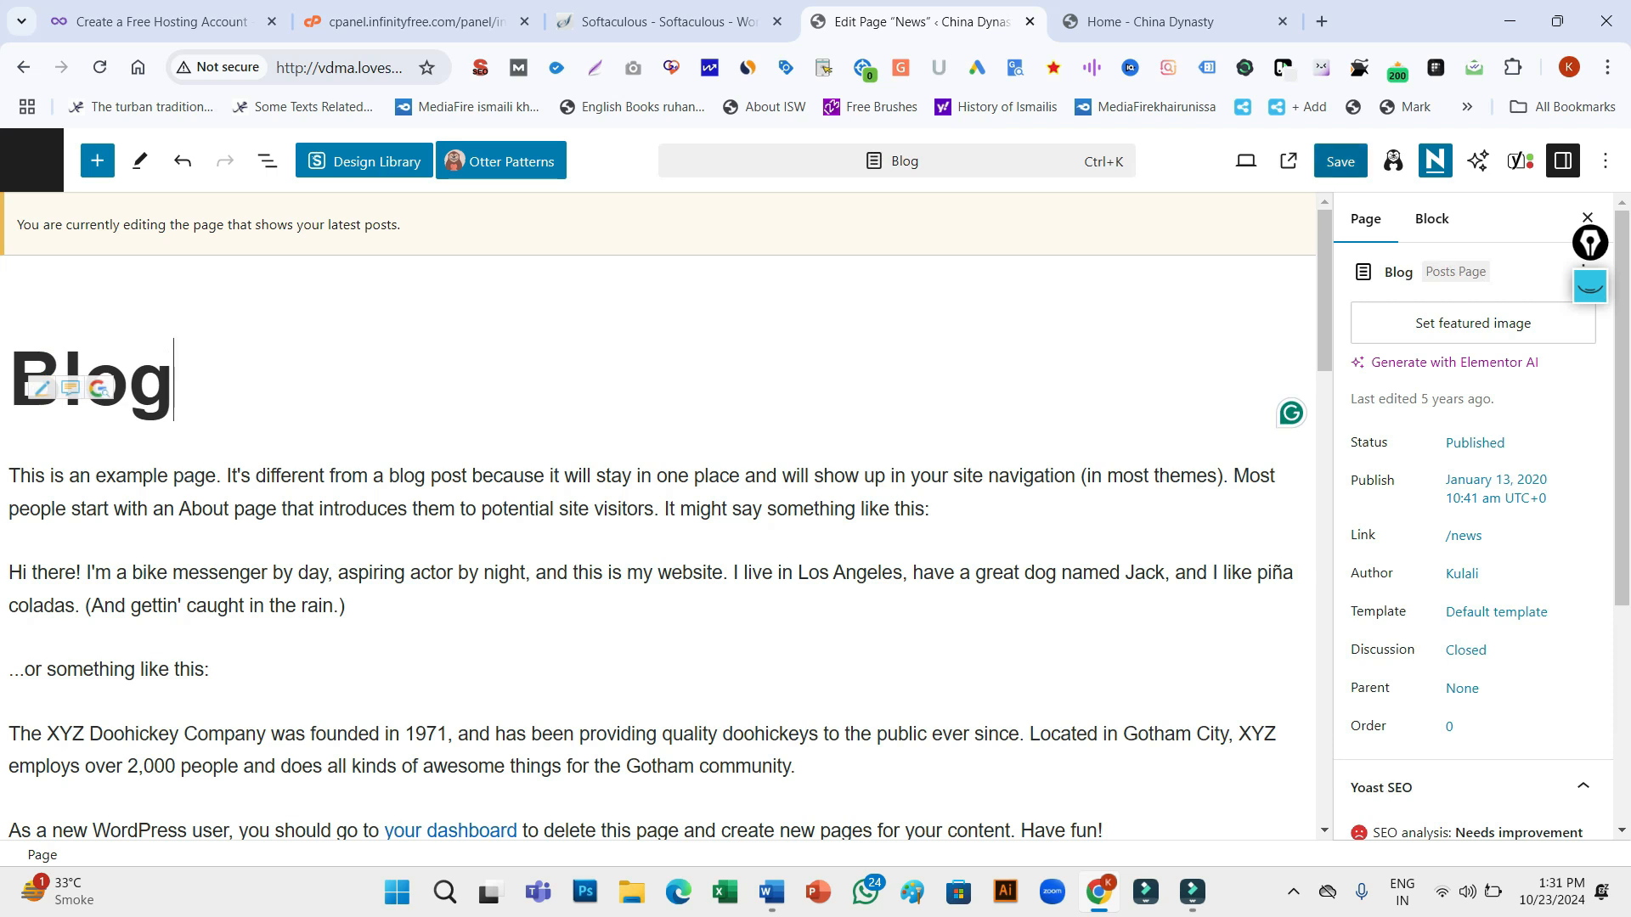
pyautogui.hotkey('ctrl', 's')
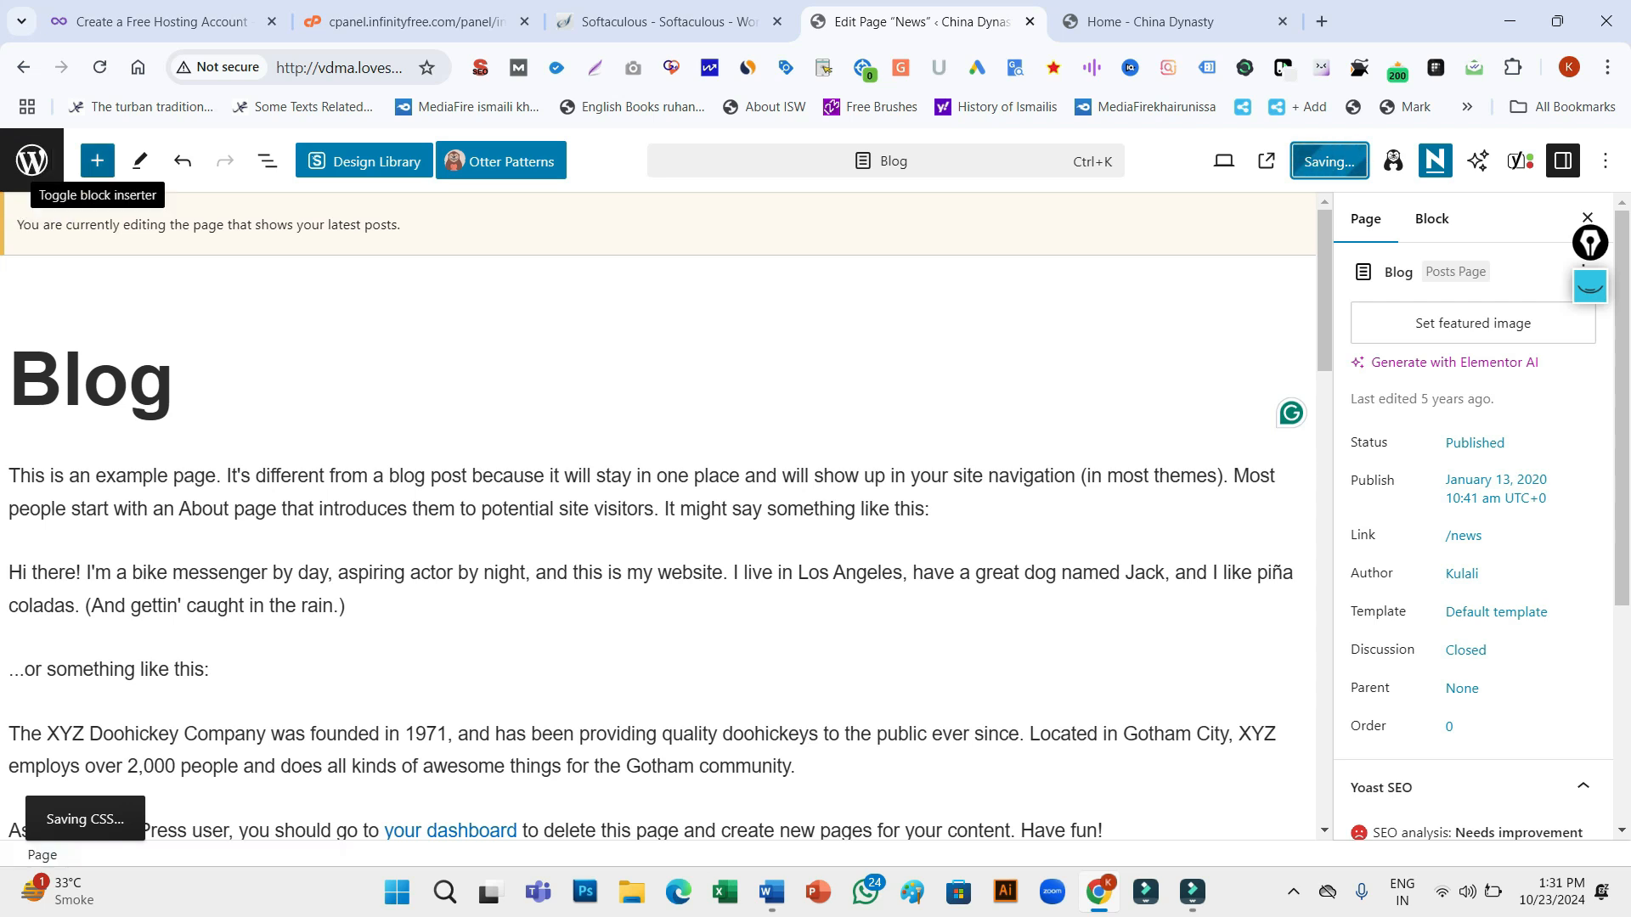
# Return from the page editor to the list of all pages, letting the save finish before leaving
pyautogui.click(31, 160)
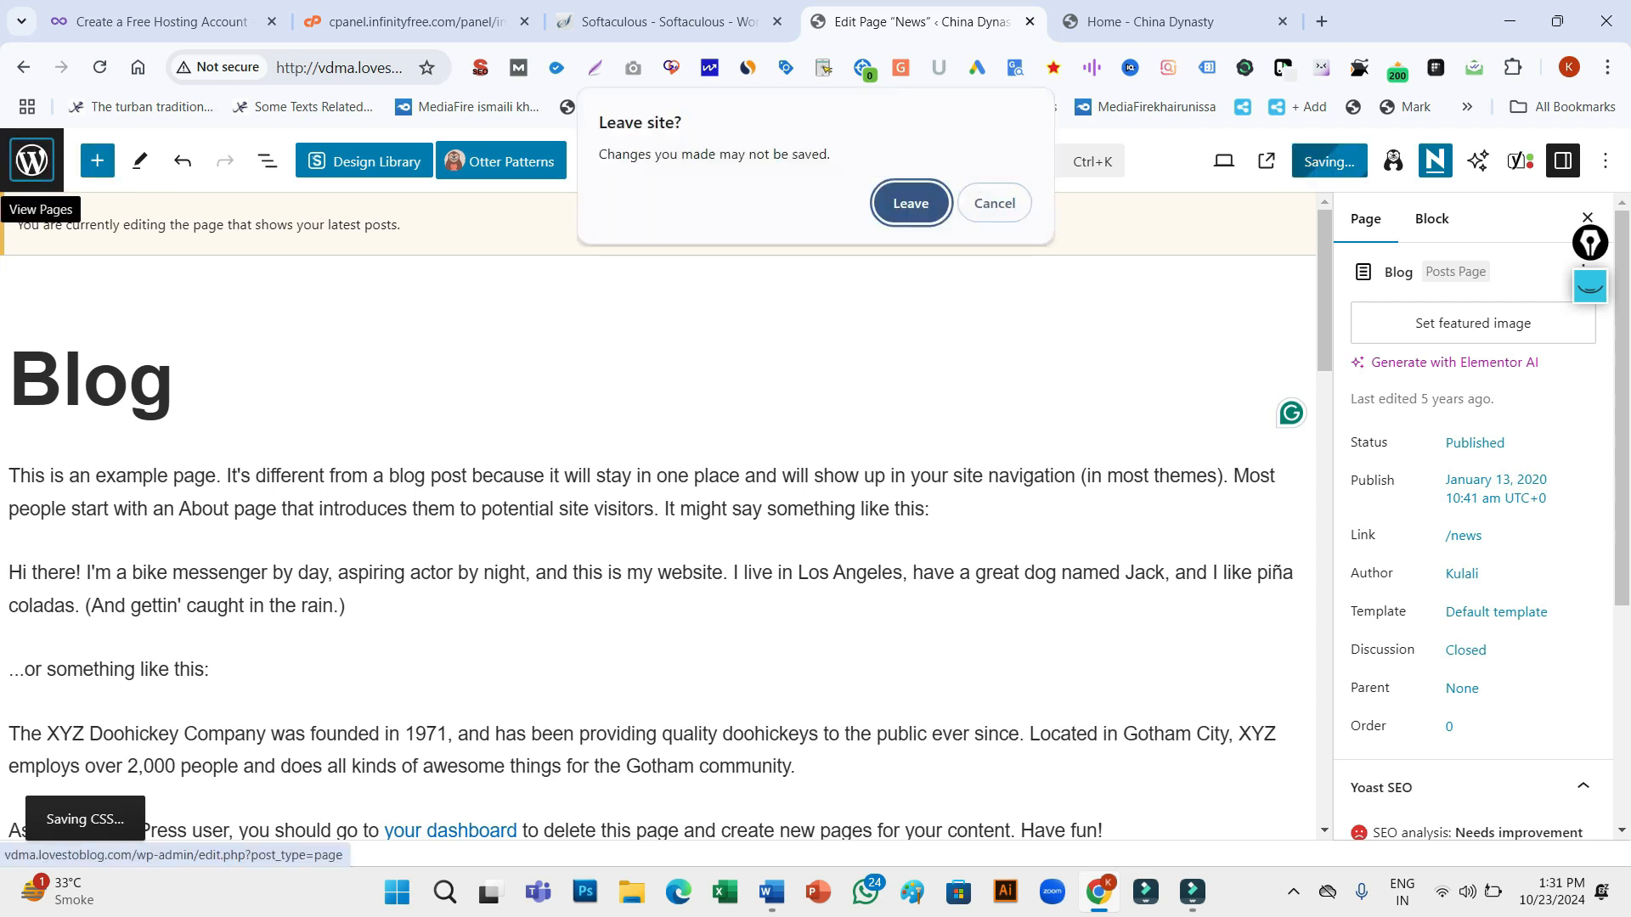
pyautogui.press('Escape')
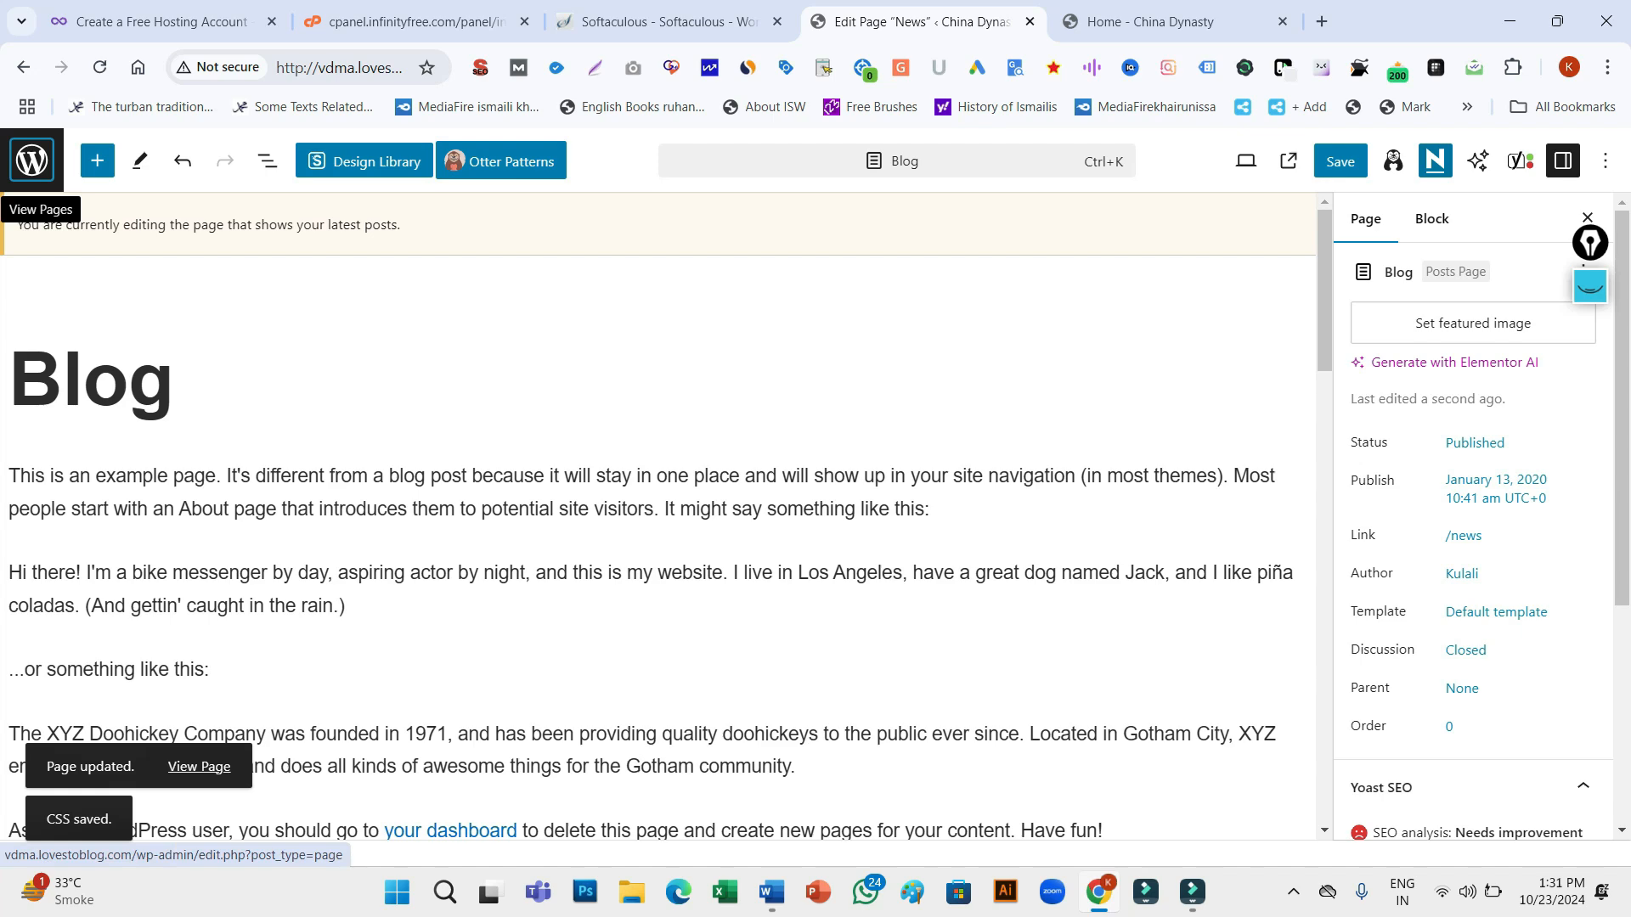
pyautogui.rightClick(23, 162)
pyautogui.click(23, 162)
pyautogui.click(23, 162)
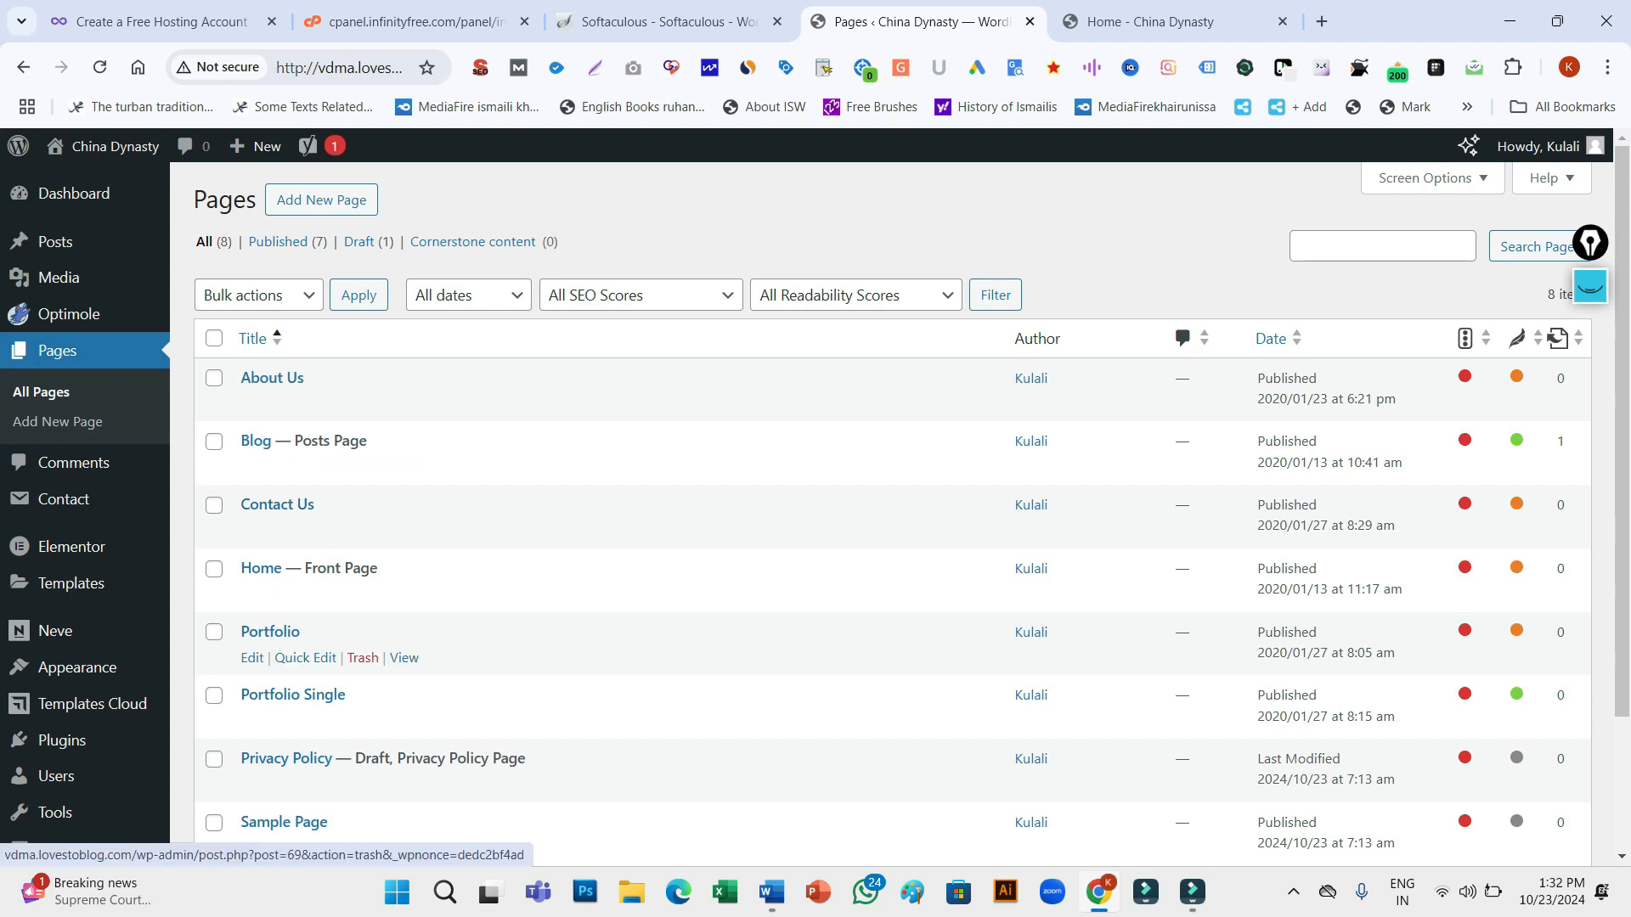
# Move the Portfolio and Portfolio Single pages to the trash
pyautogui.click(362, 657)
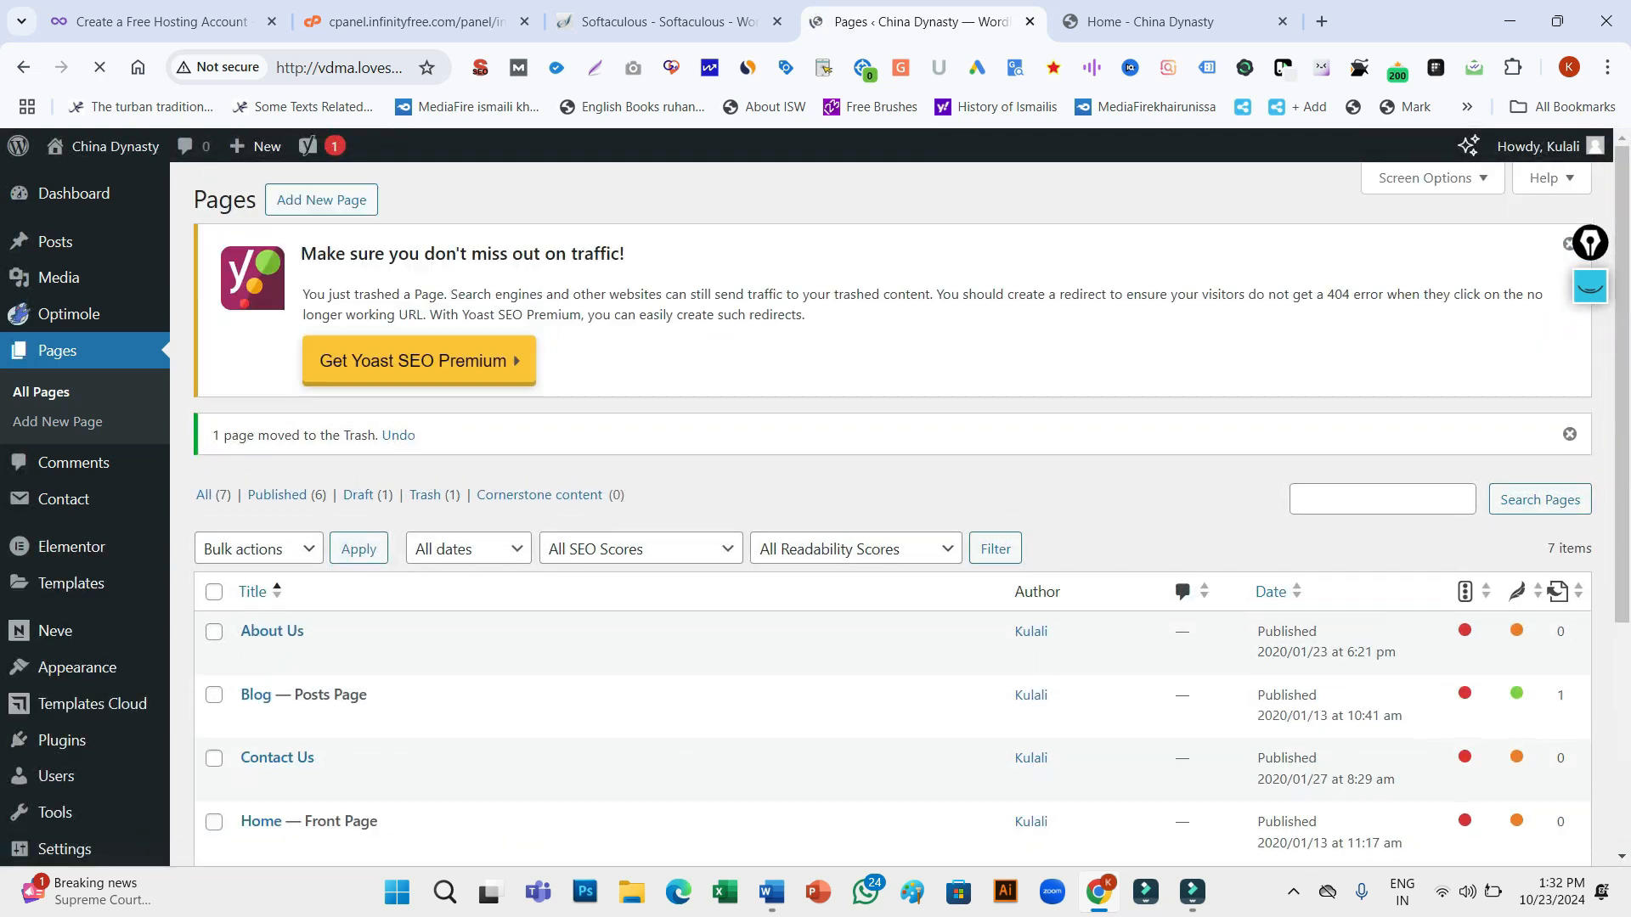
pyautogui.scroll(-4, 849, 671)
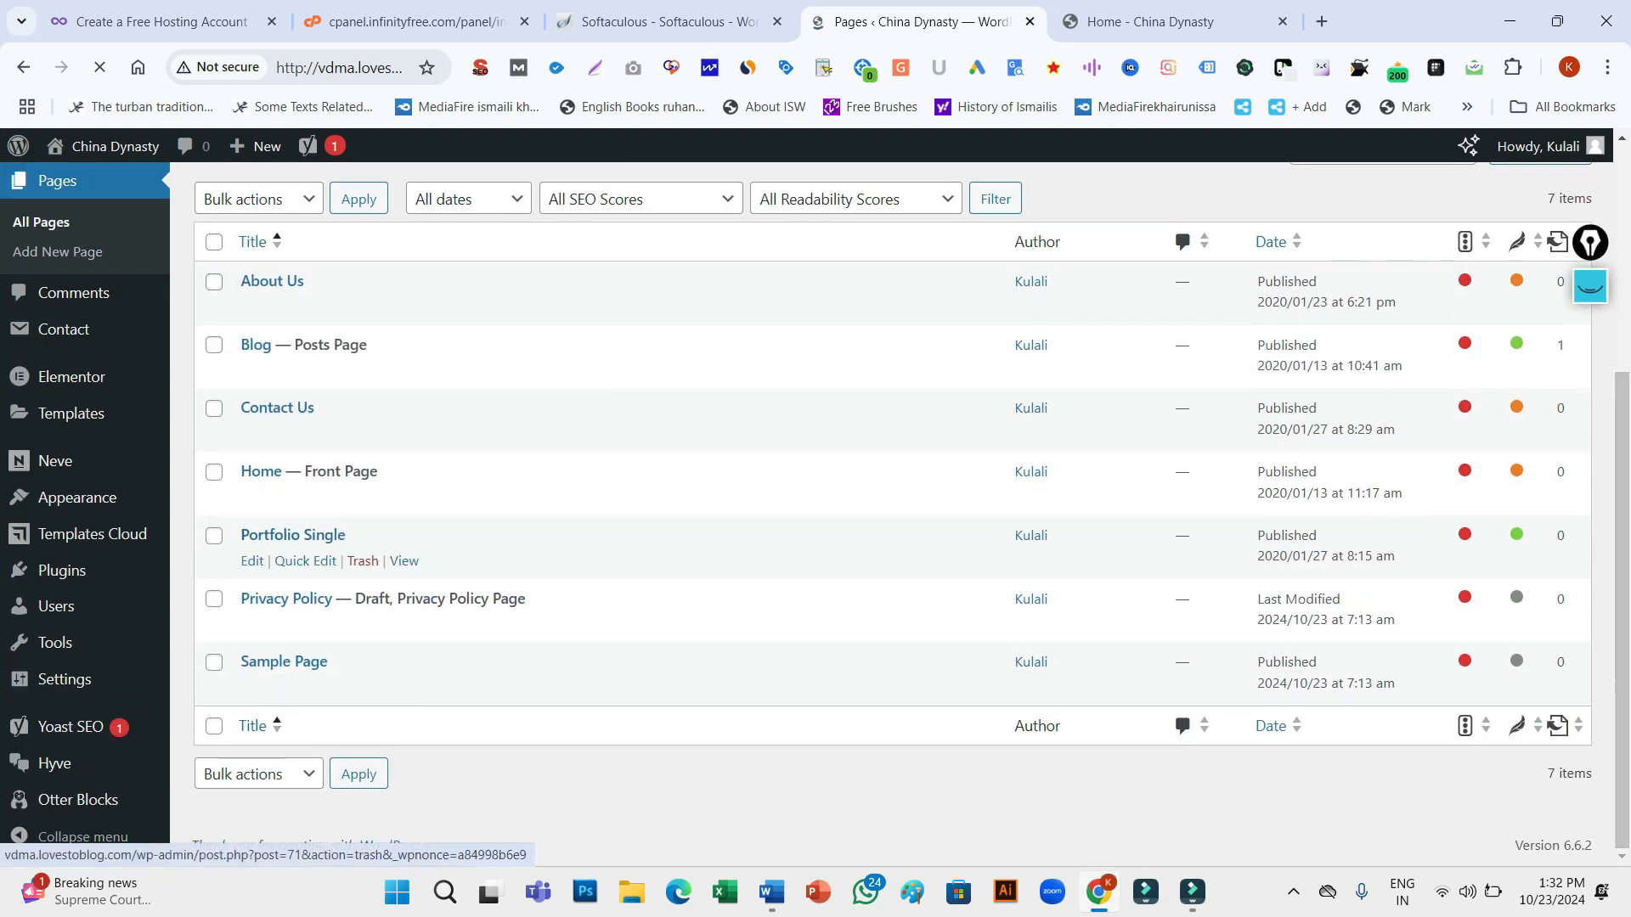
pyautogui.click(362, 561)
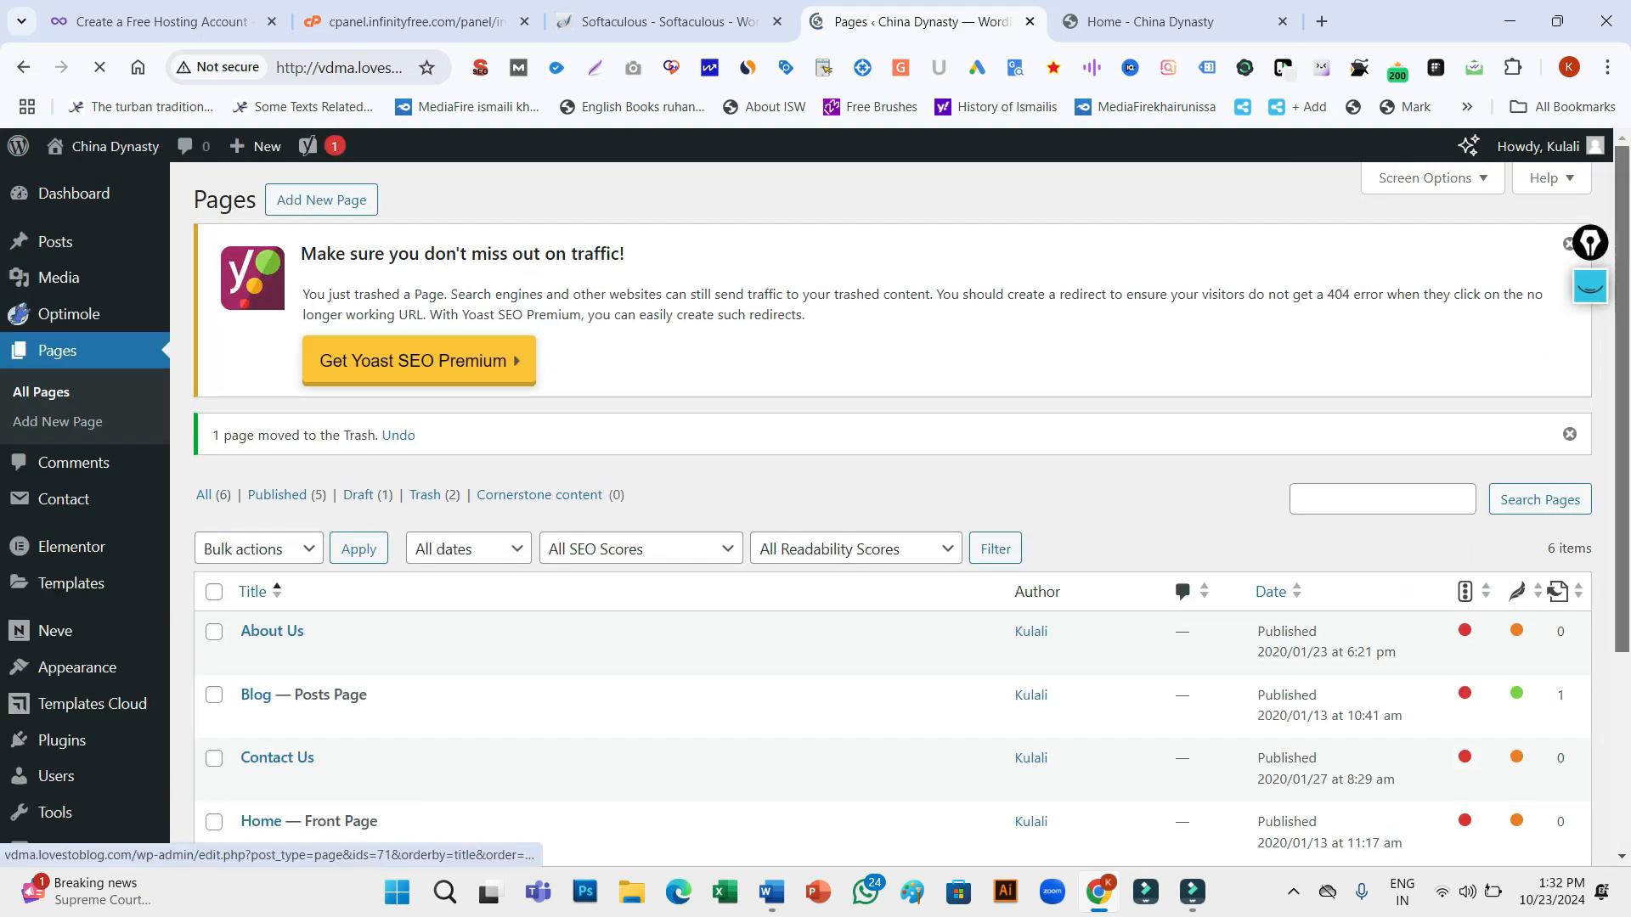
# Underline the Privacy Policy entry in the page list with the Epic Pen screen pen and erase the mark
pyautogui.scroll(-3, 850, 510)
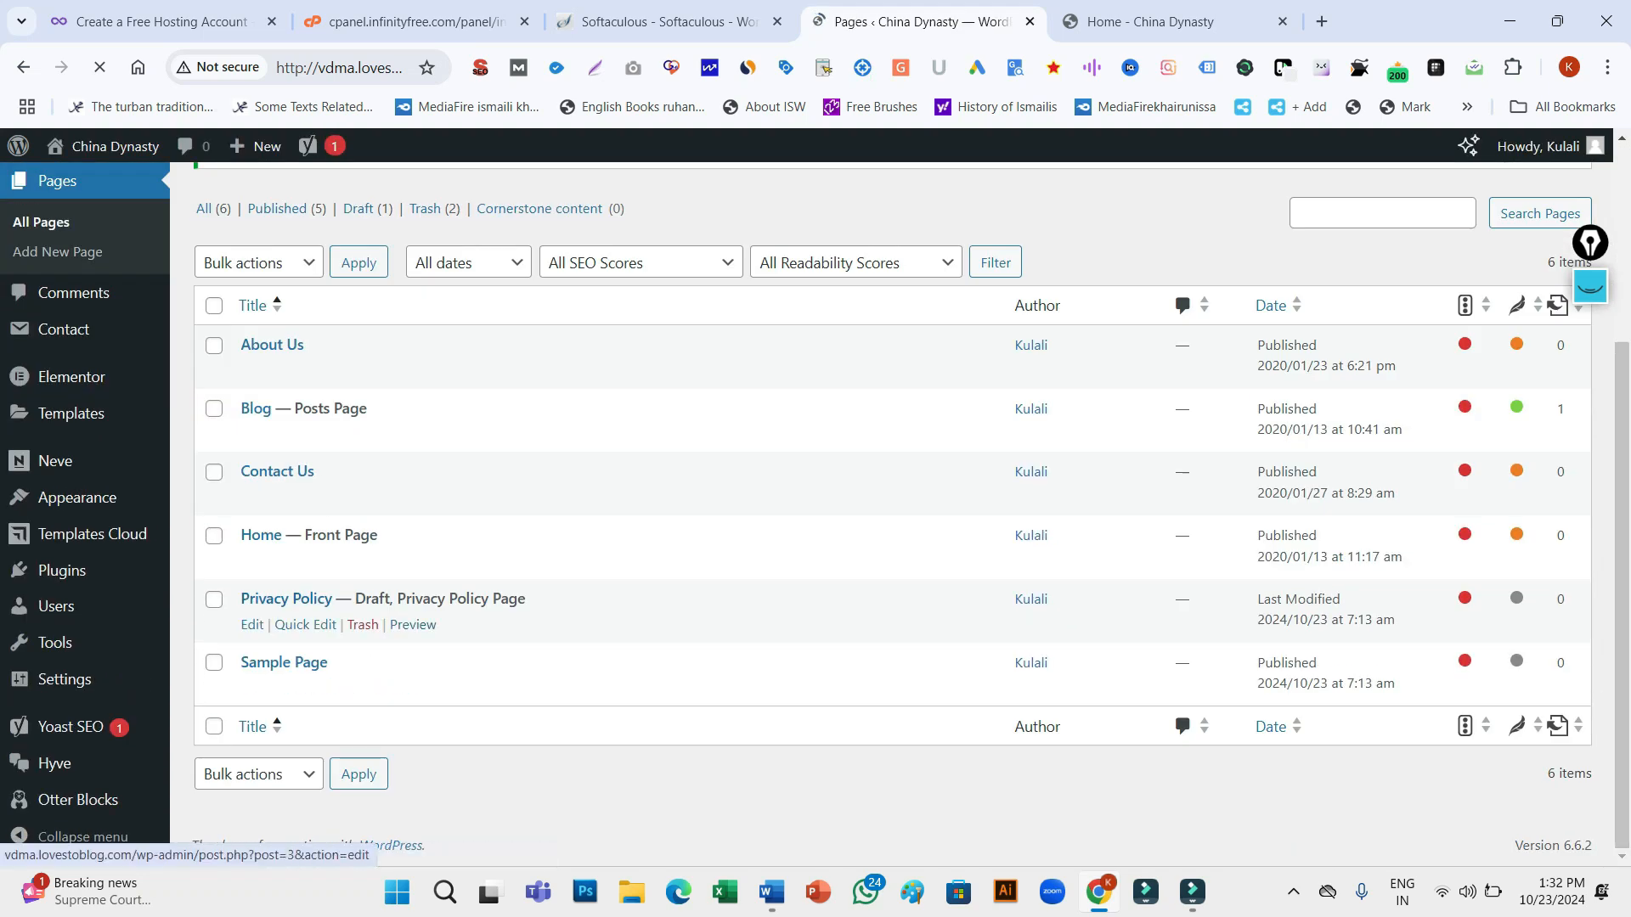
pyautogui.click(1590, 286)
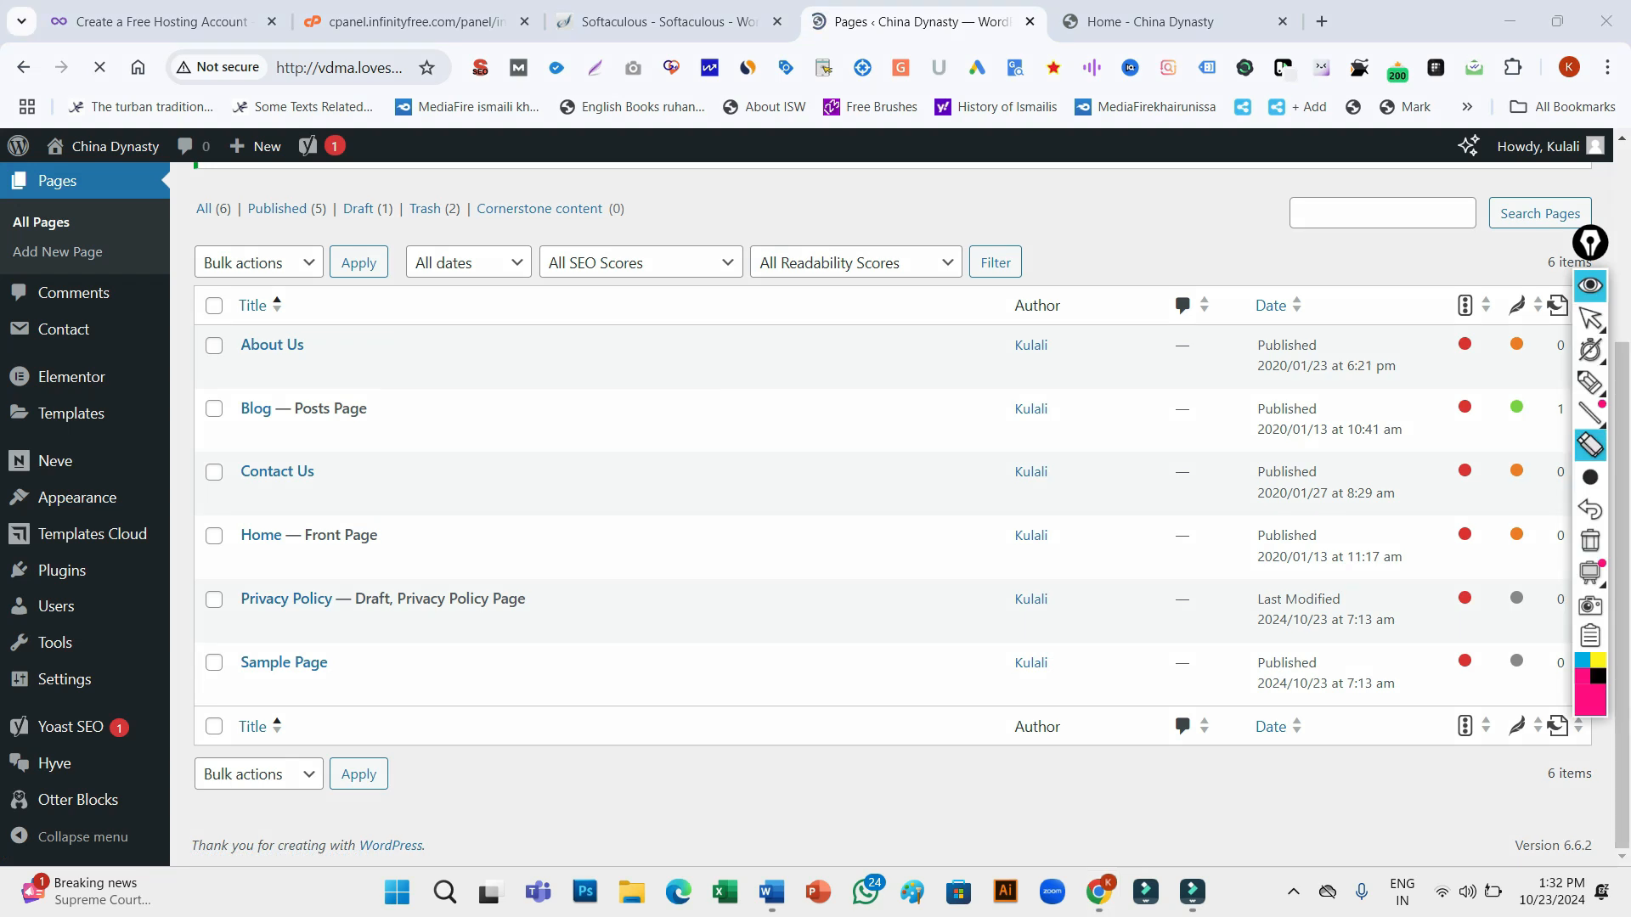
pyautogui.click(1591, 382)
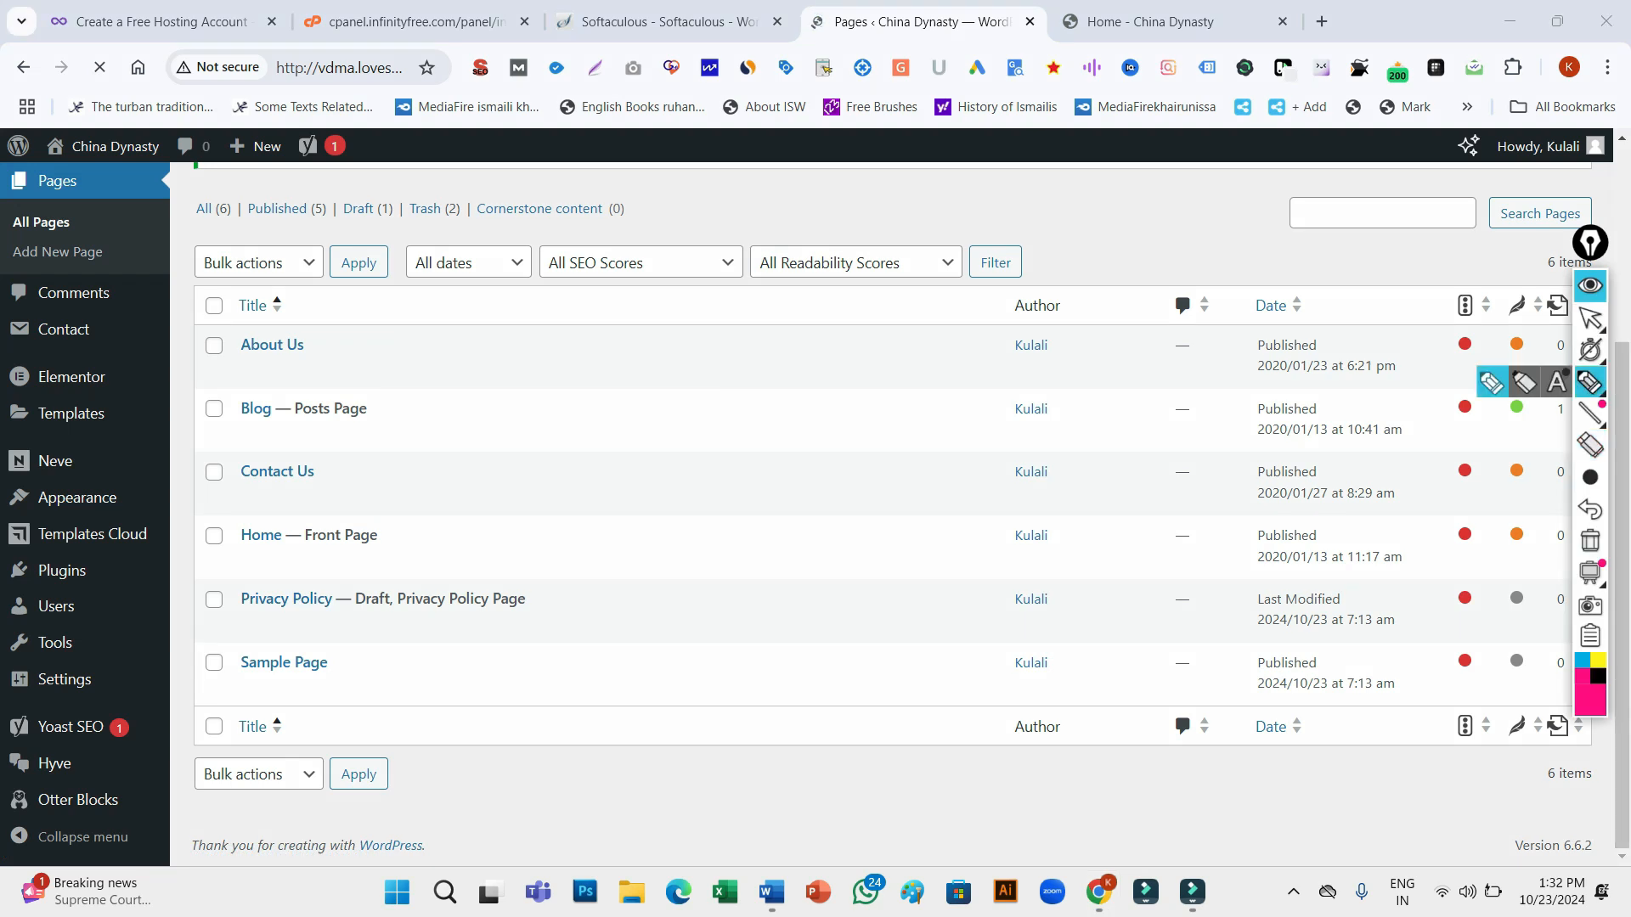
pyautogui.moveTo(231, 623); pyautogui.dragTo(361, 628)
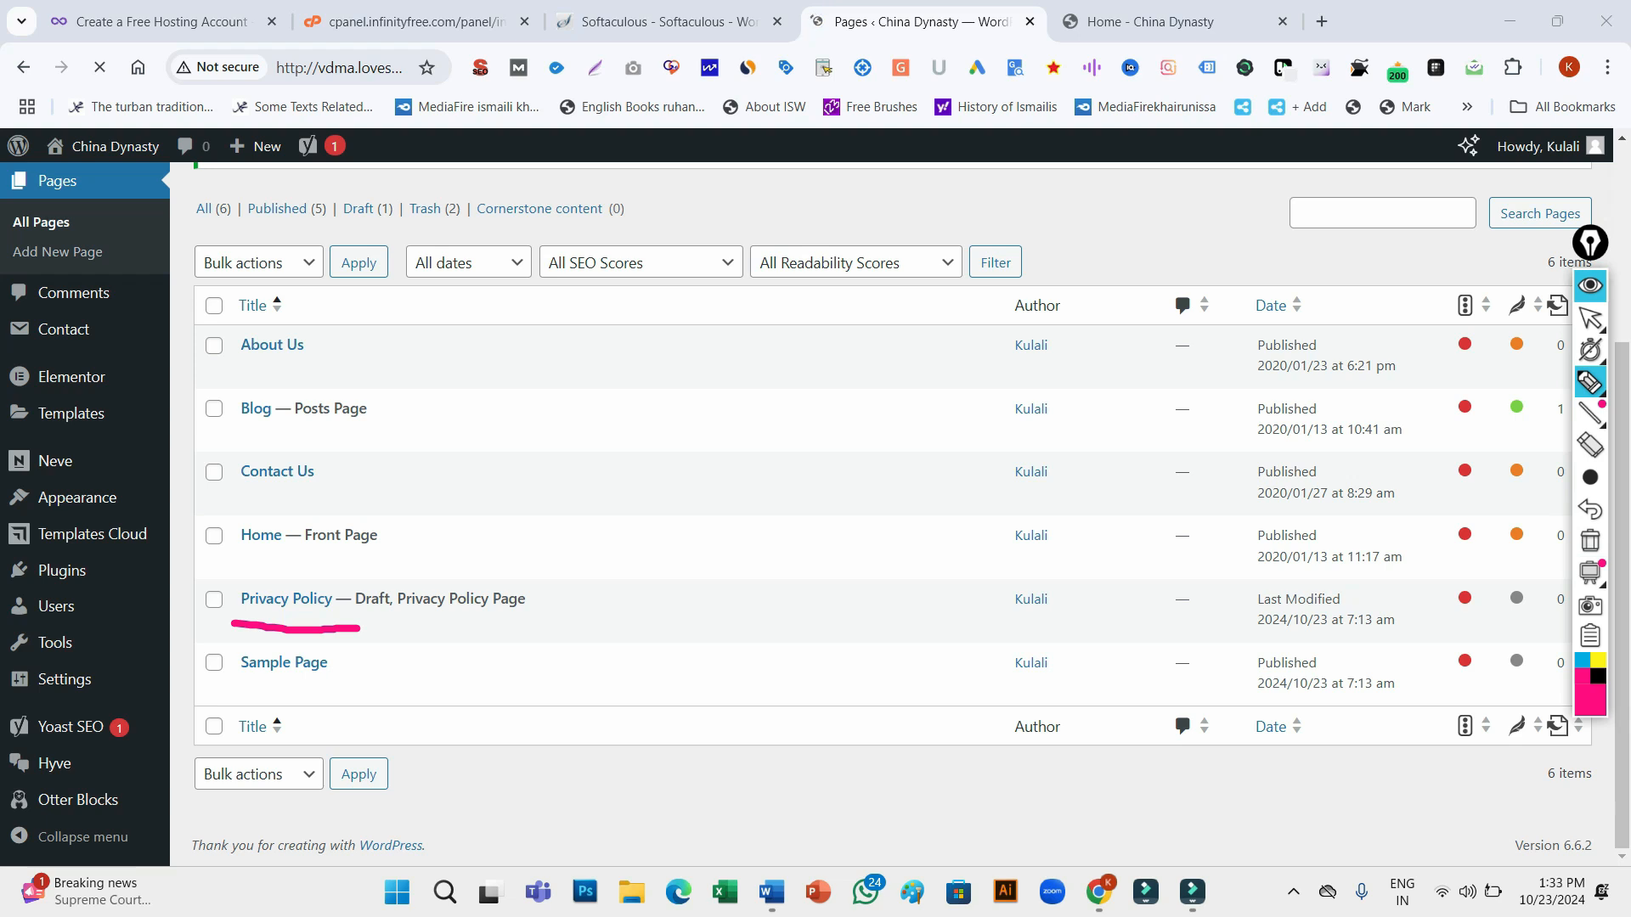
pyautogui.click(1589, 444)
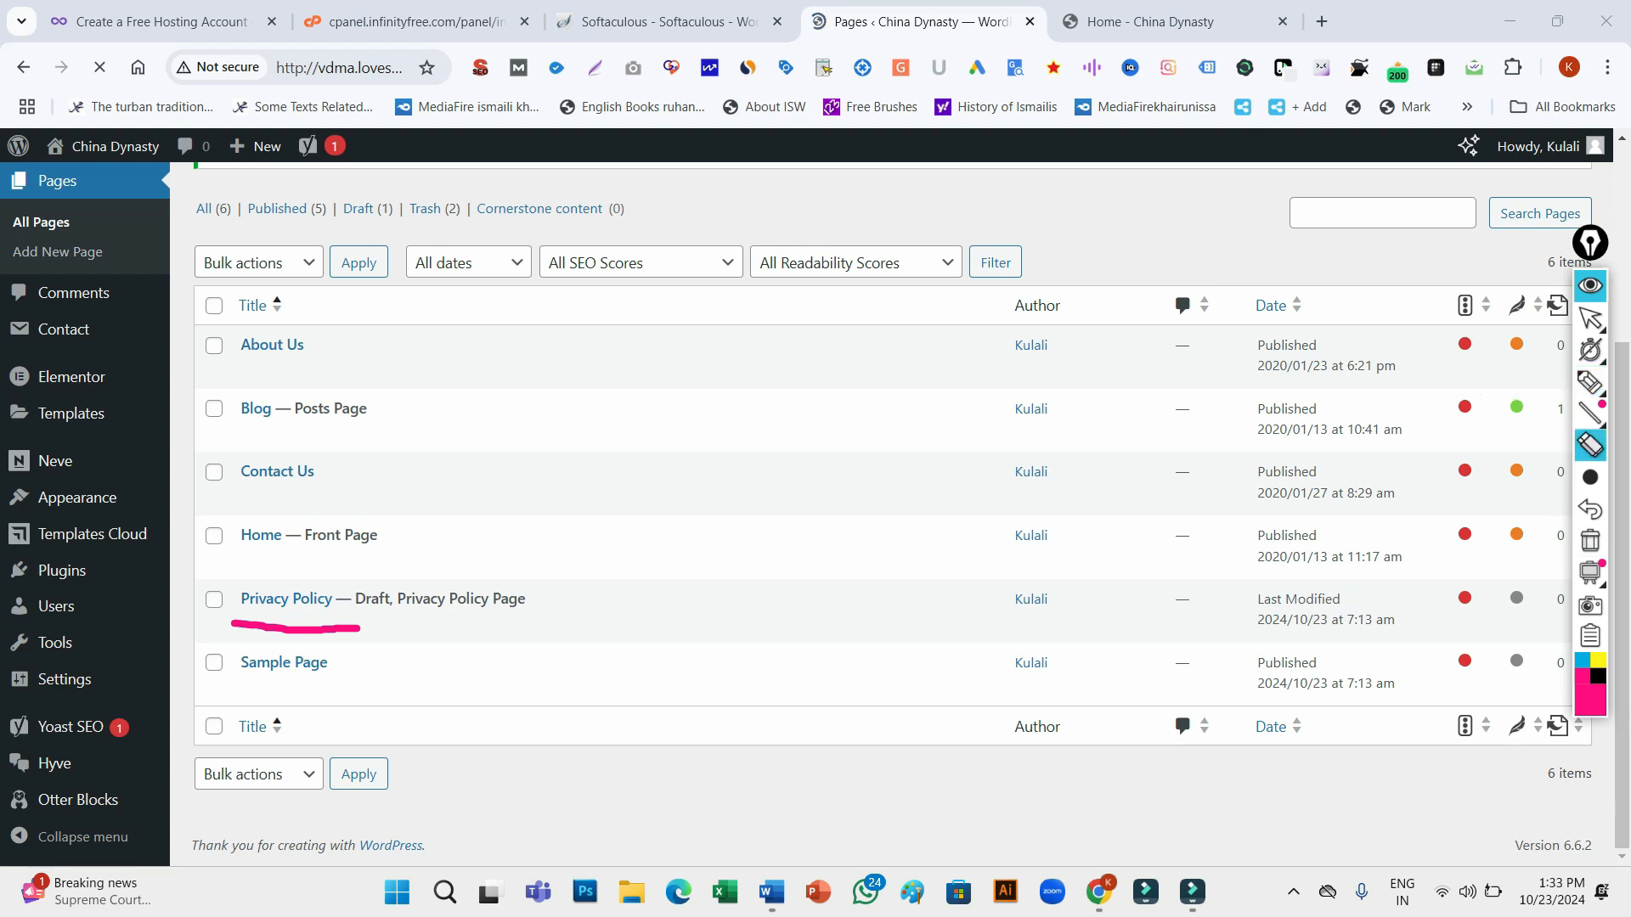
pyautogui.click(297, 629)
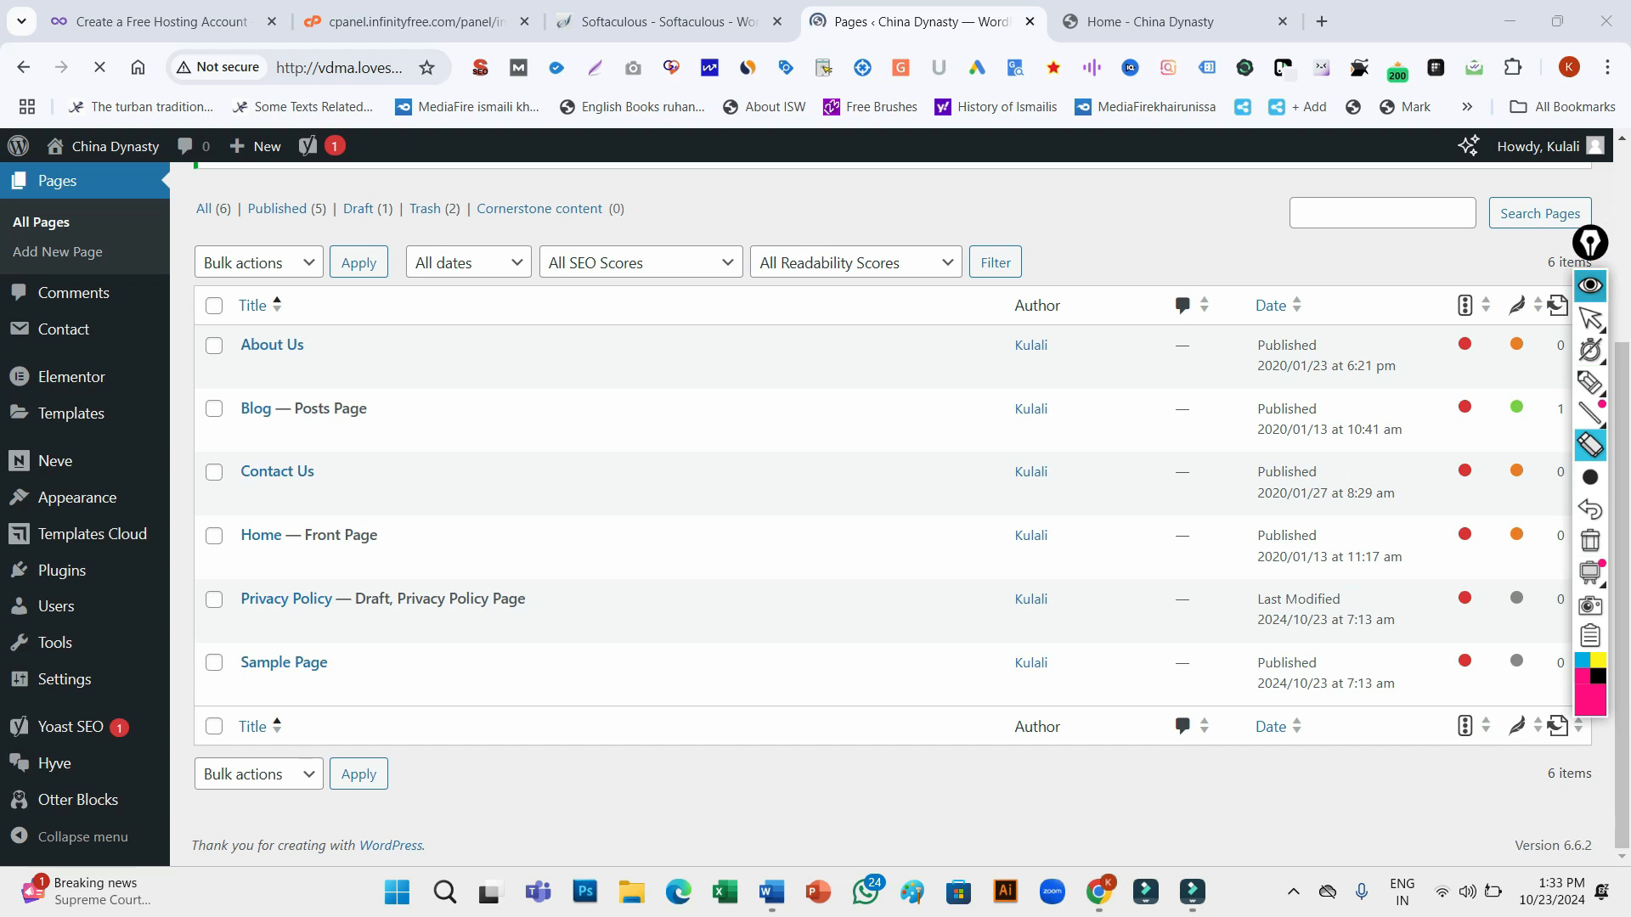
pyautogui.click(1590, 286)
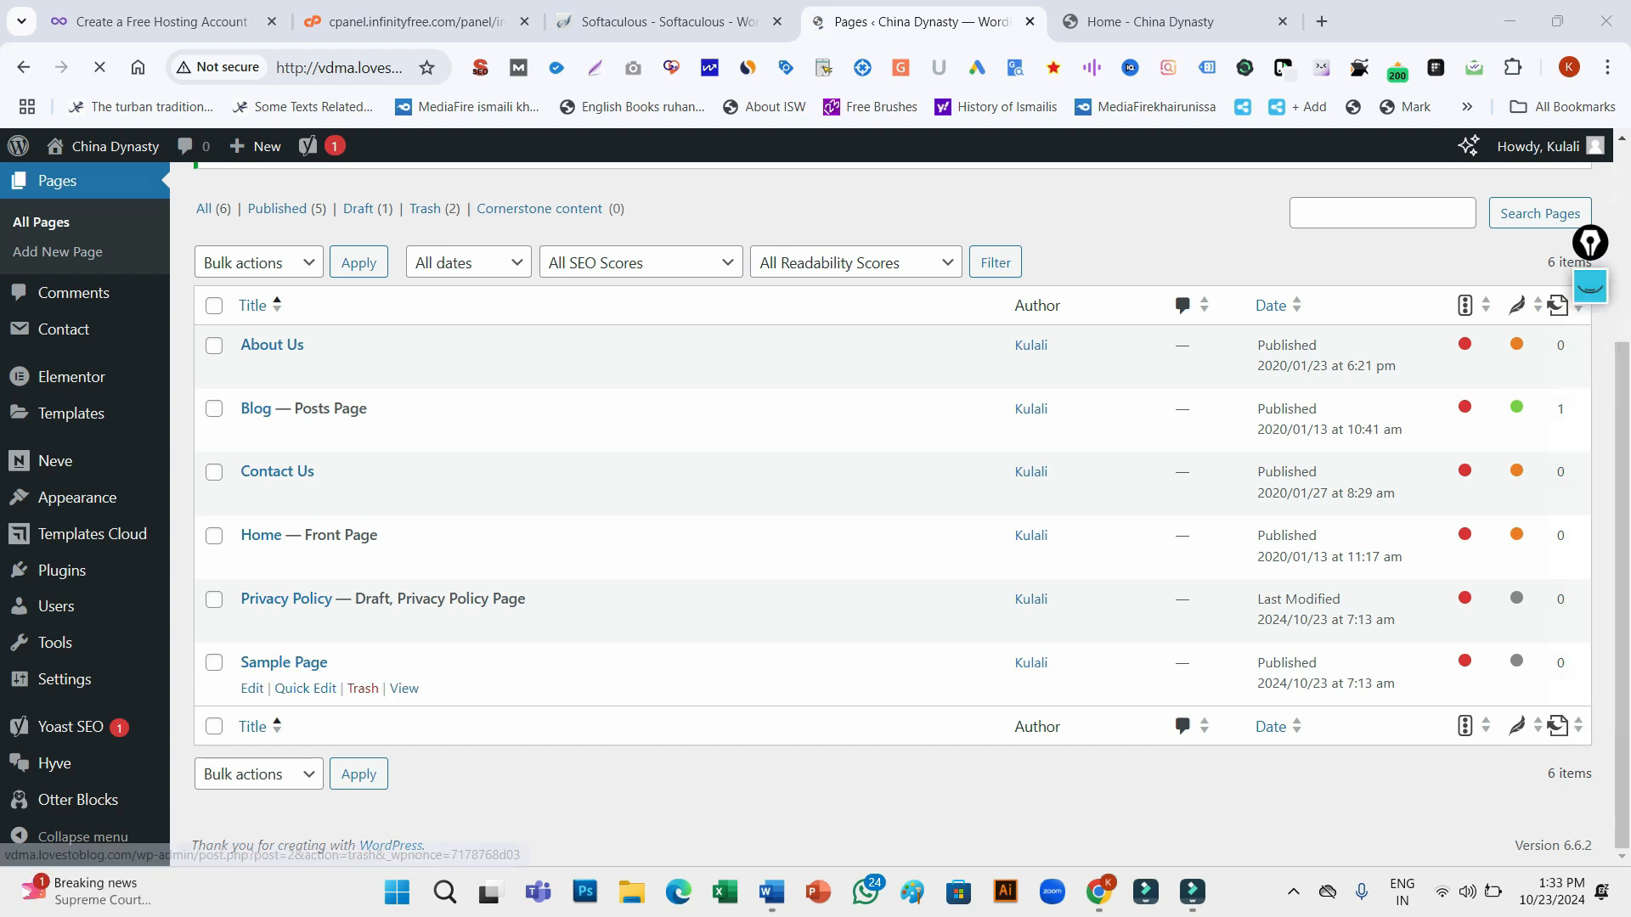
# Move Sample Page to the trash and show the list of trashed pages
pyautogui.click(363, 689)
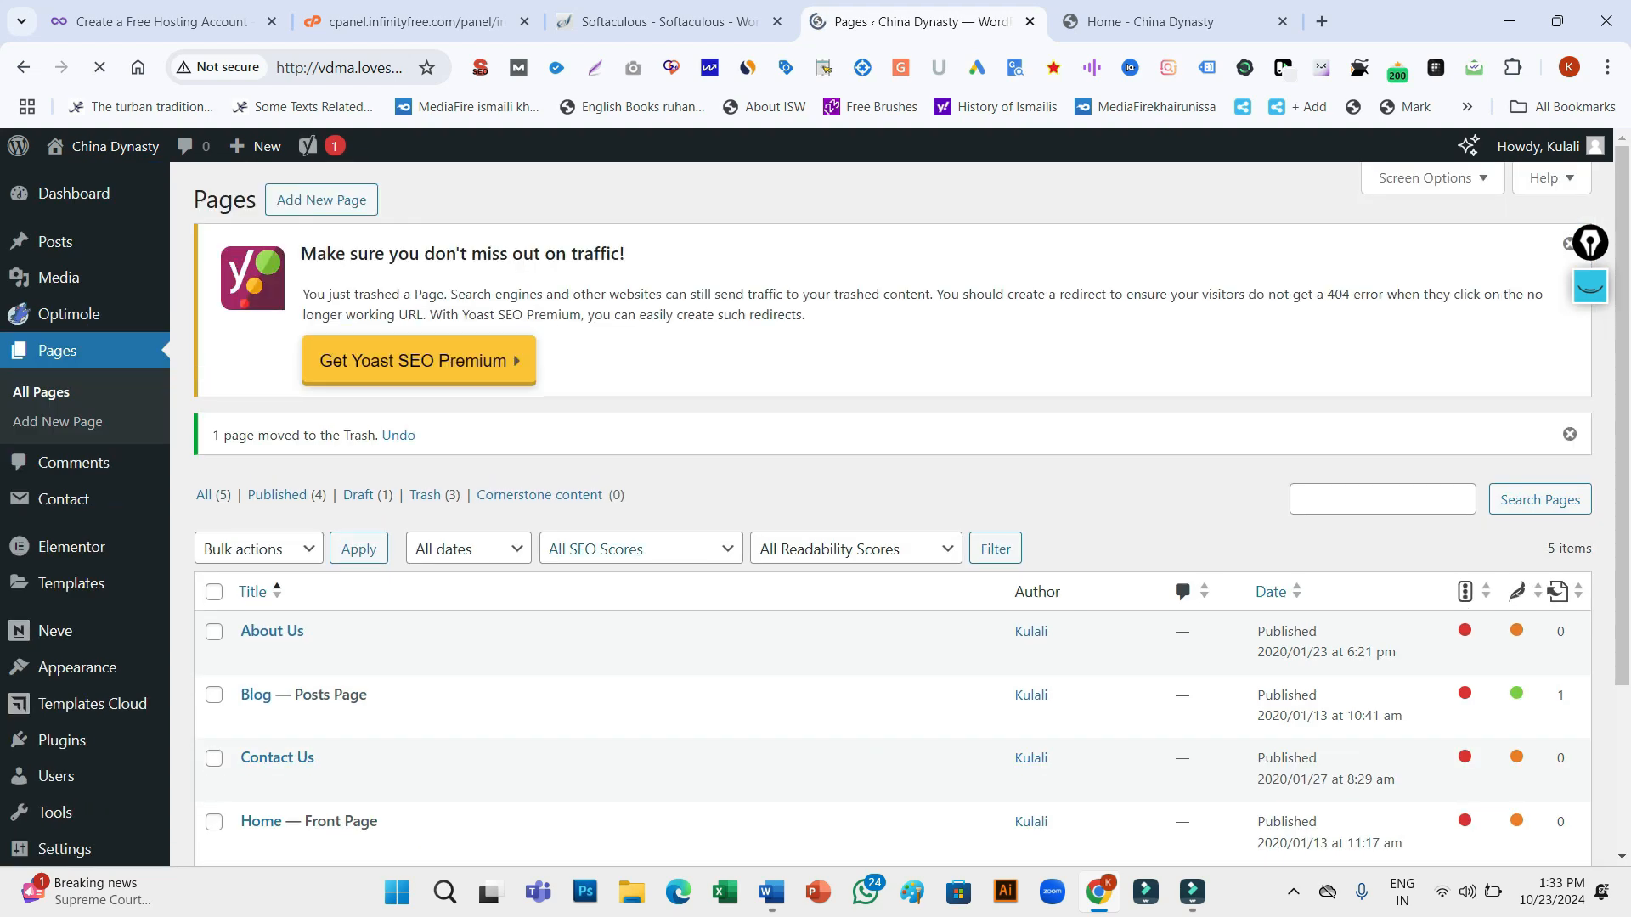
pyautogui.scroll(-2, 816, 510)
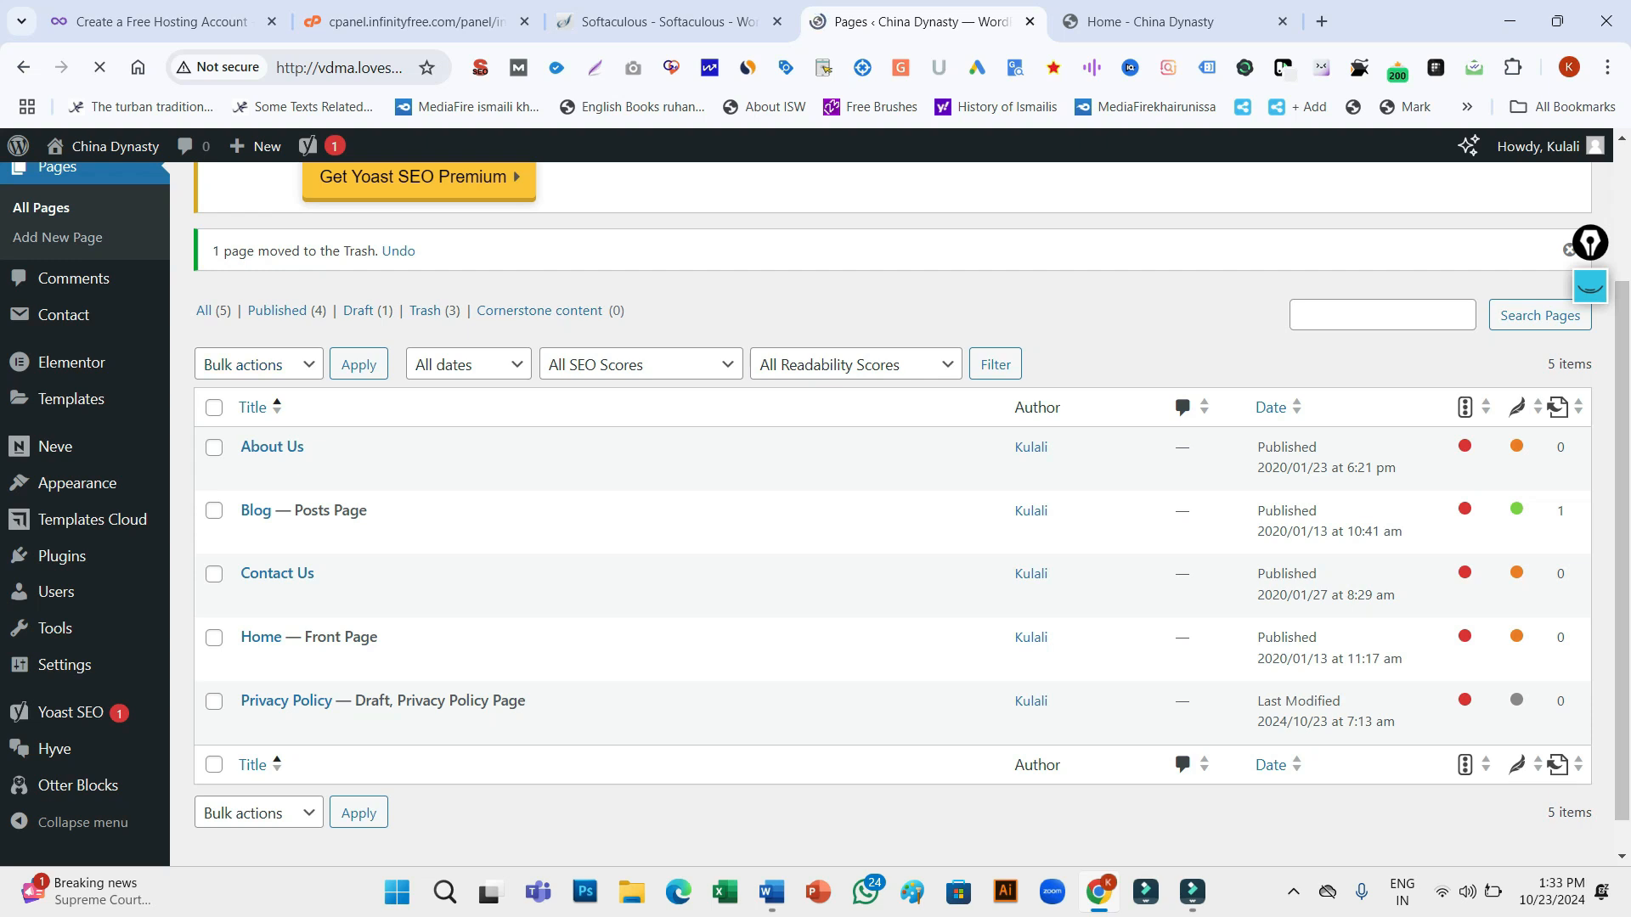
pyautogui.click(434, 311)
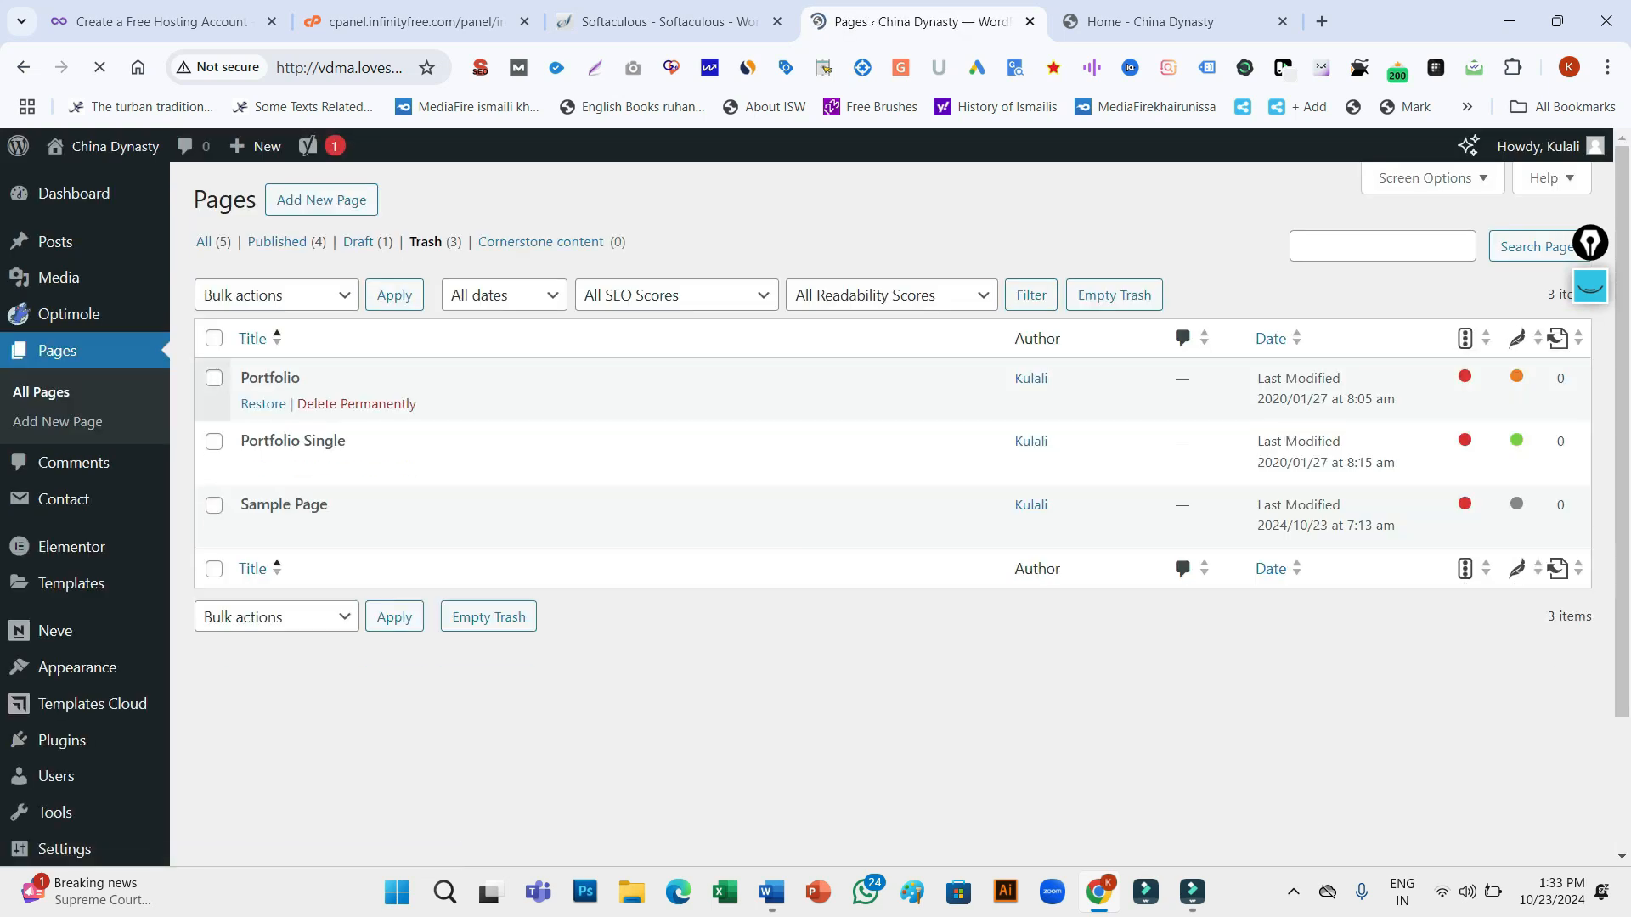
# Permanently delete the trashed Portfolio, Portfolio Single and Sample Page with a bulk action
pyautogui.click(214, 378)
pyautogui.click(214, 442)
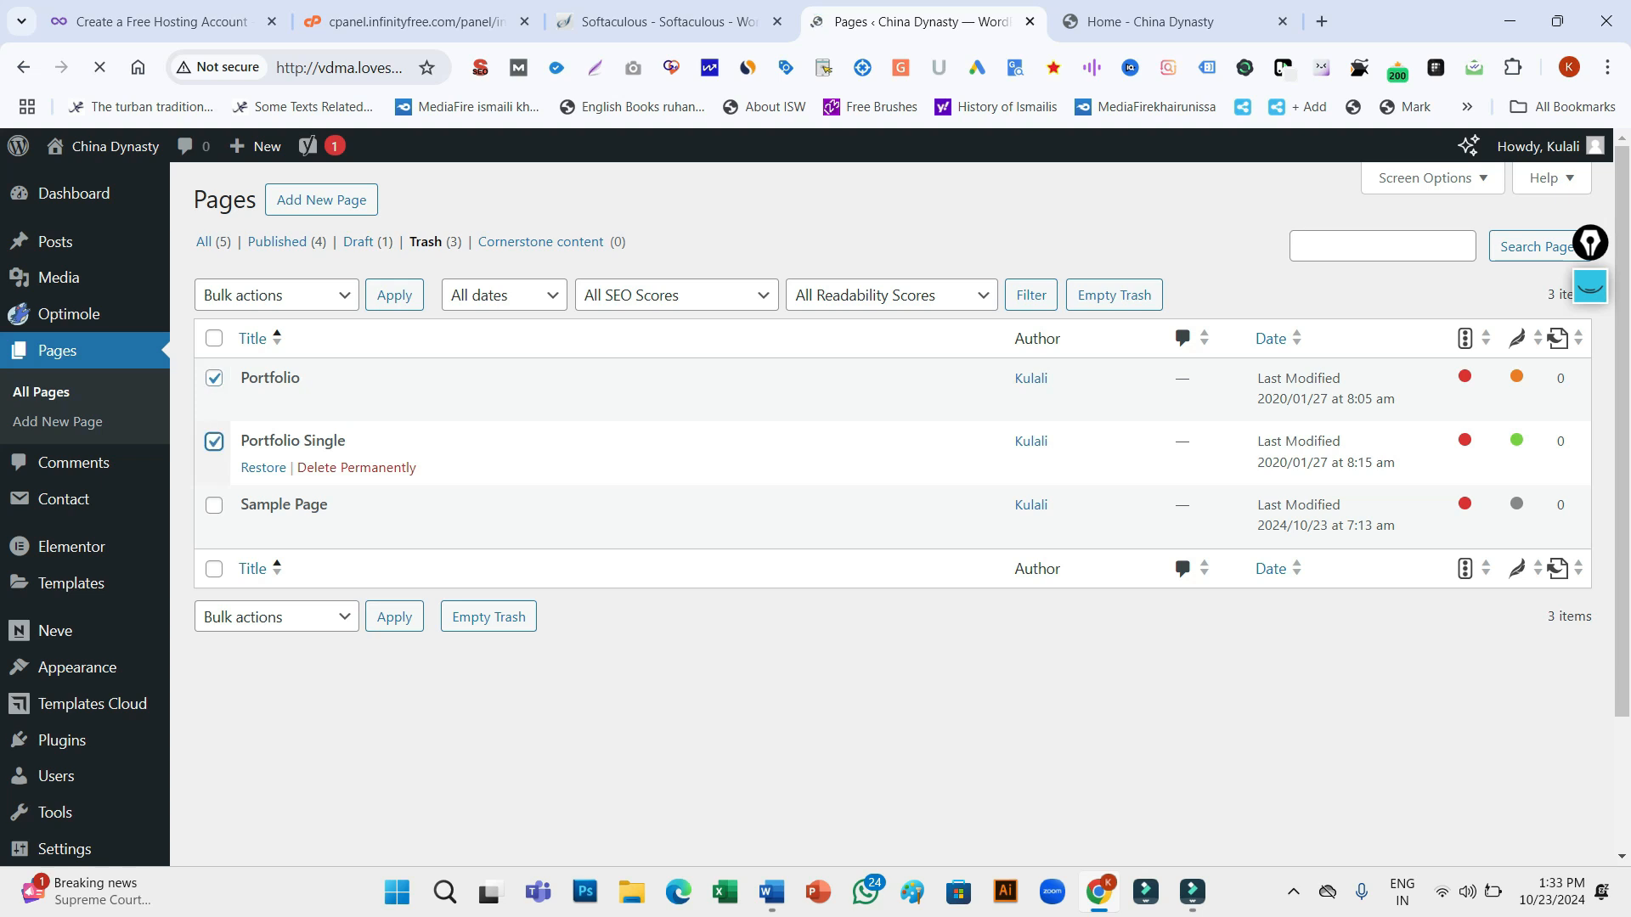
pyautogui.click(214, 505)
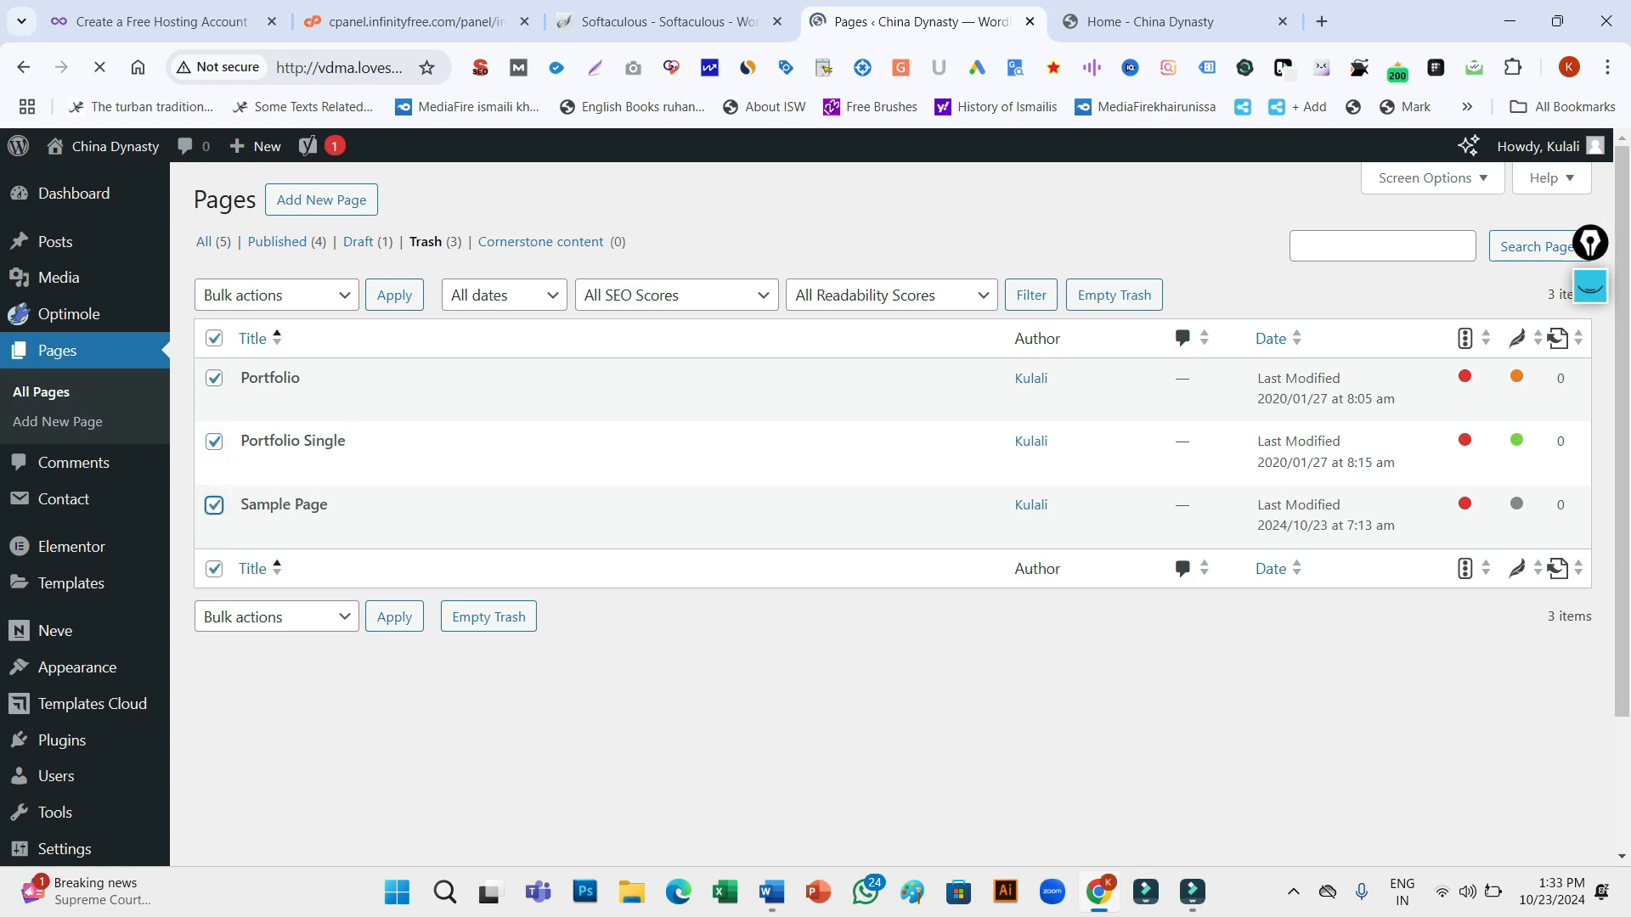
pyautogui.click(276, 616)
pyautogui.press('Down')
pyautogui.press('Down')
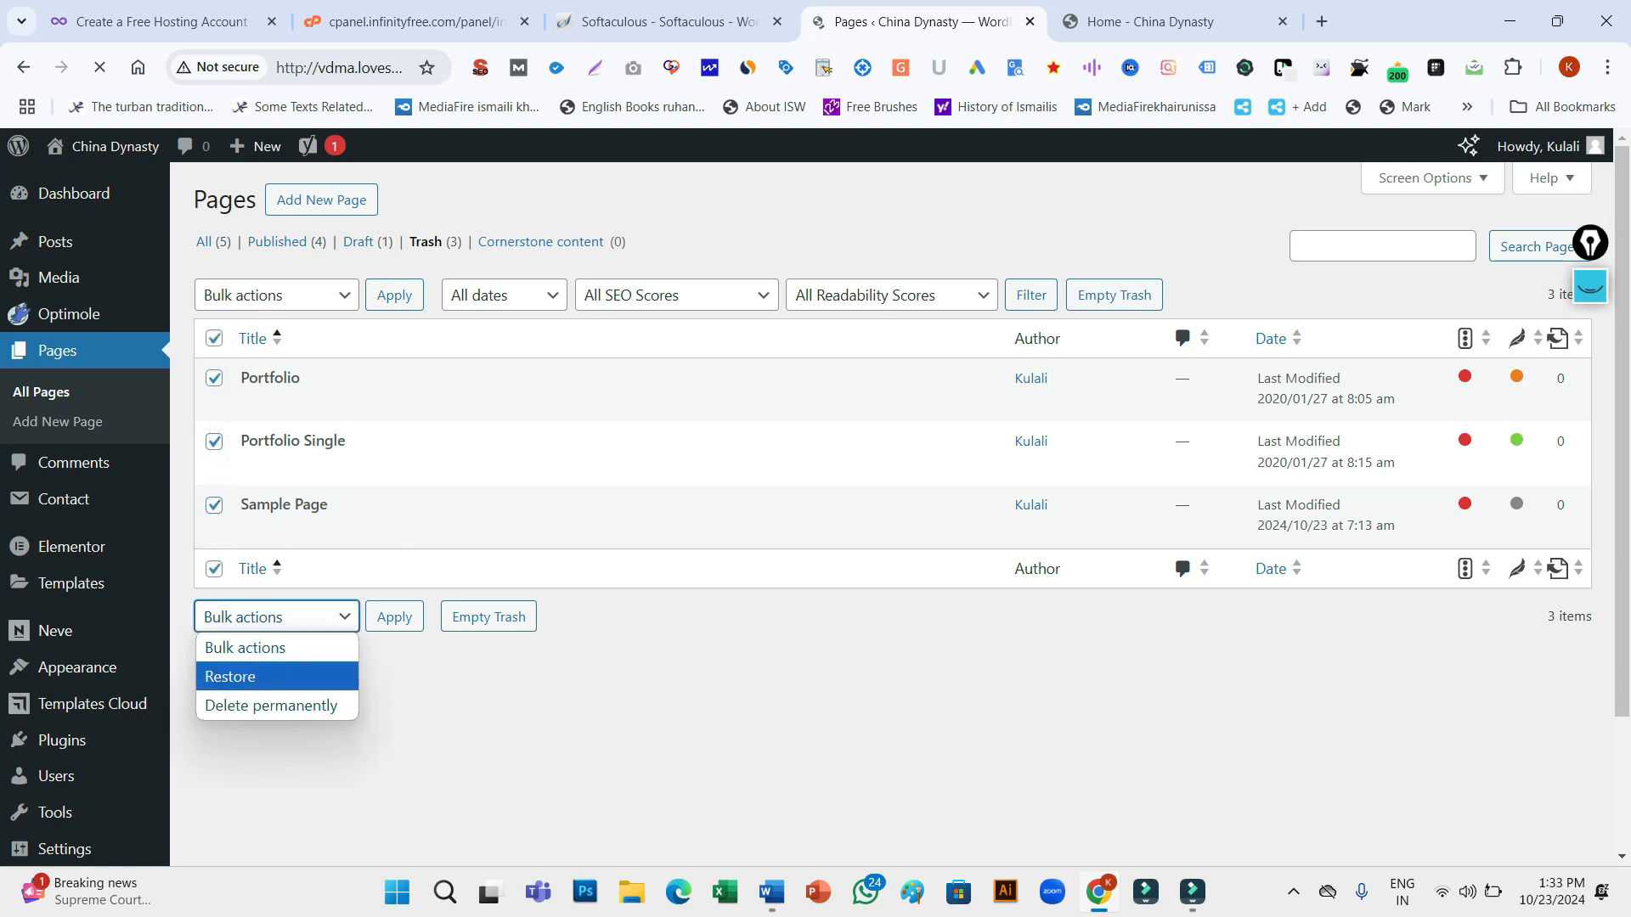
pyautogui.press('Return')
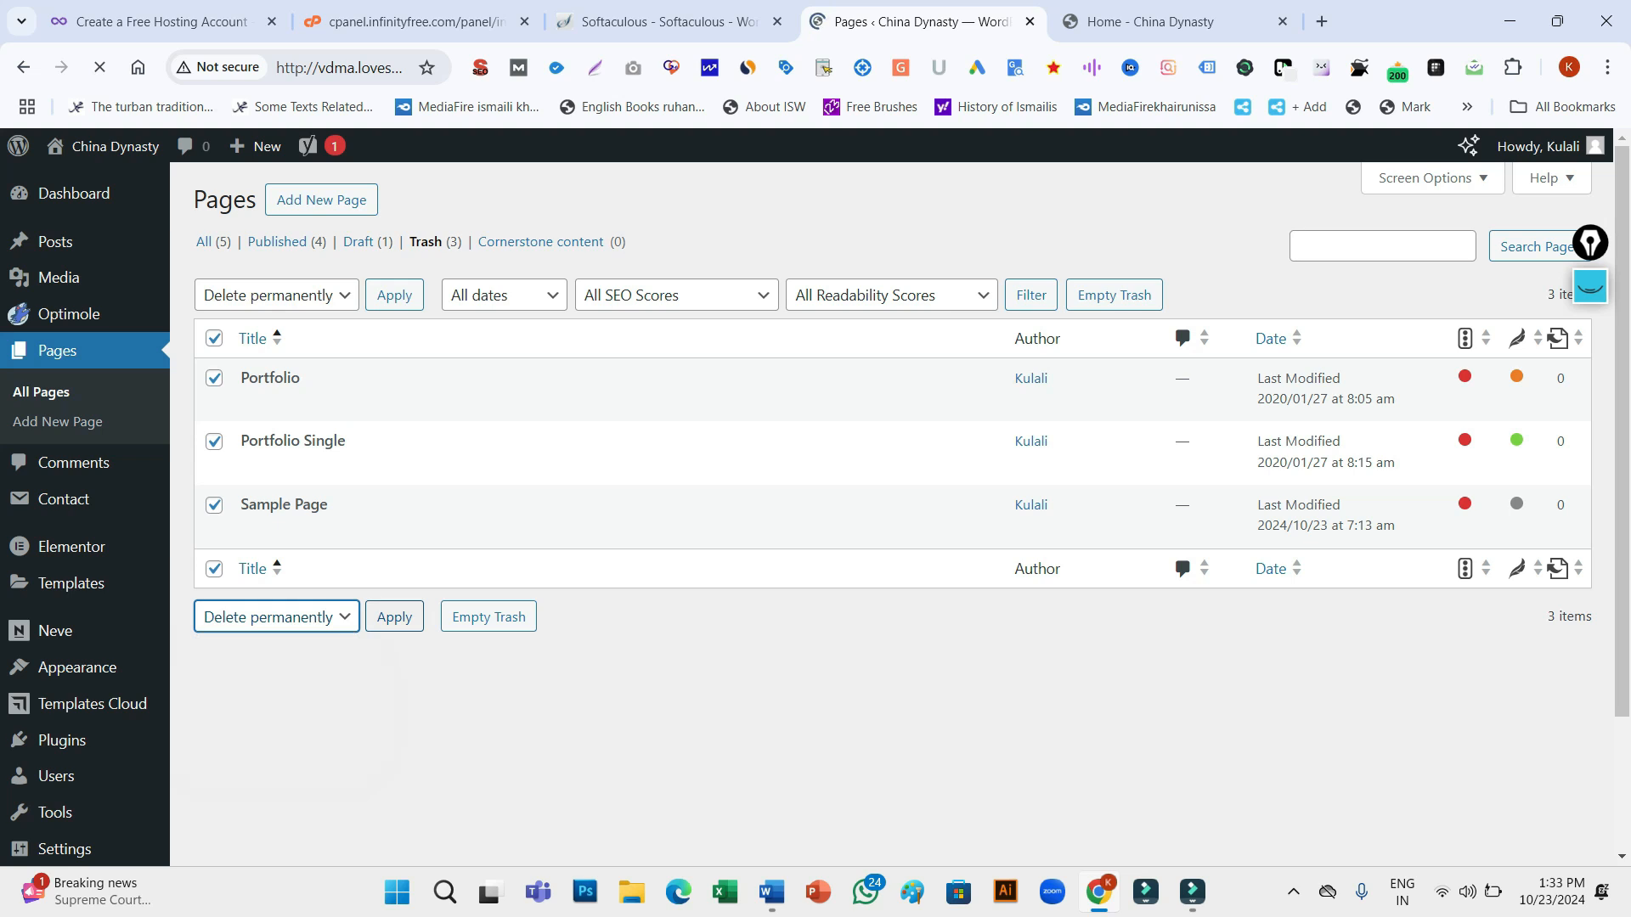
pyautogui.press('Tab')
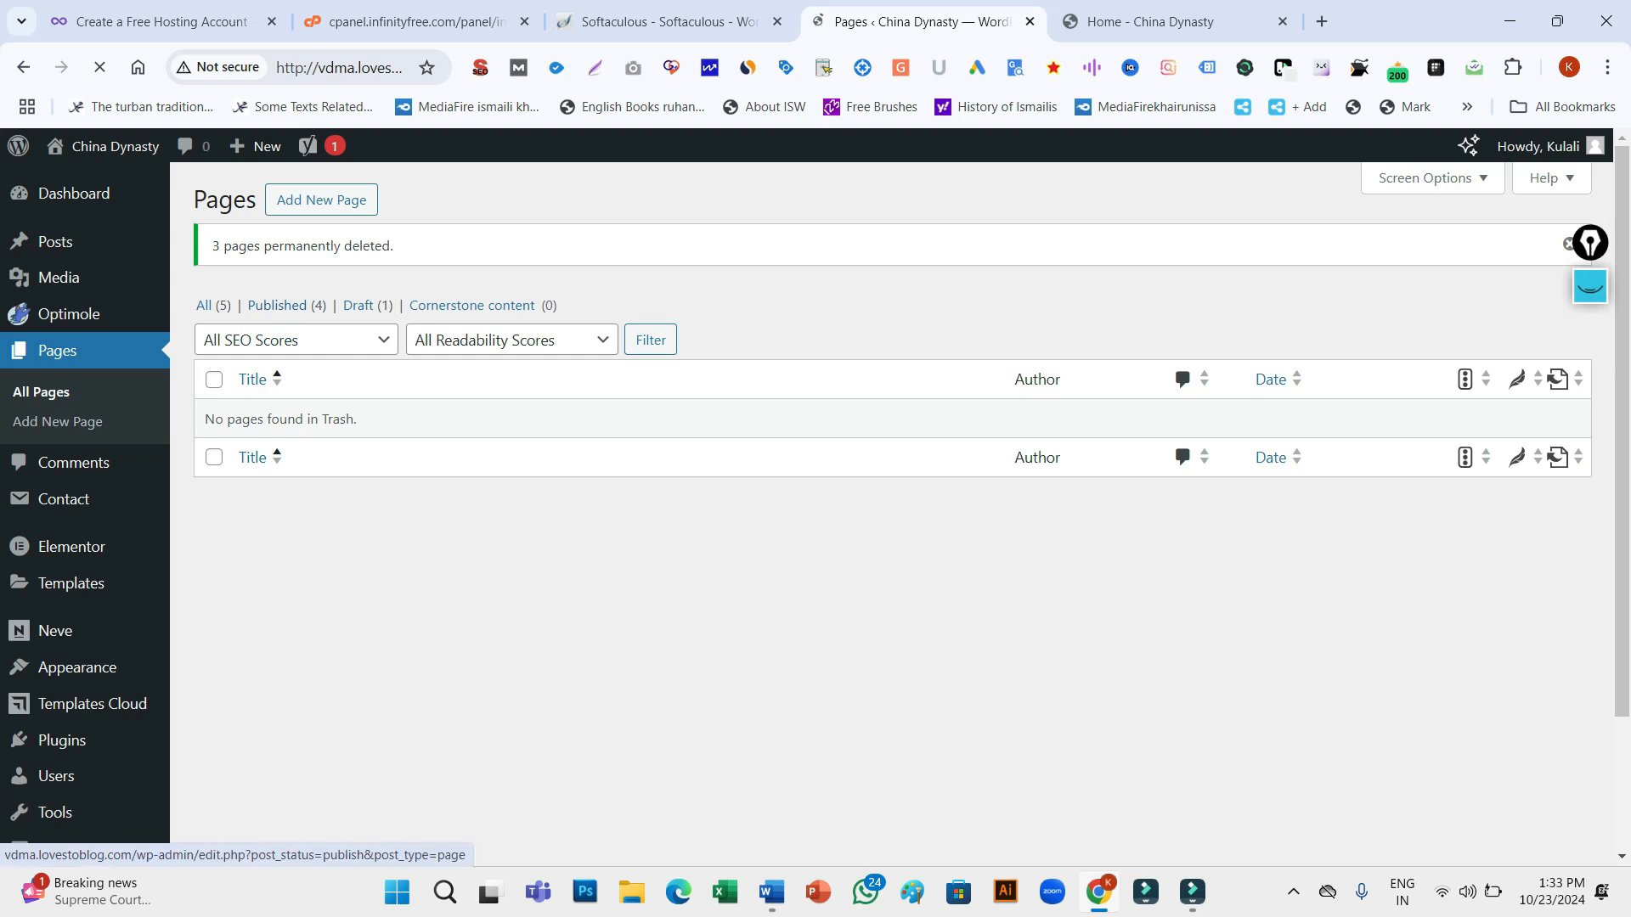
# Check the remaining pages in the full list and the drafts, ending on the full list
pyautogui.click(212, 306)
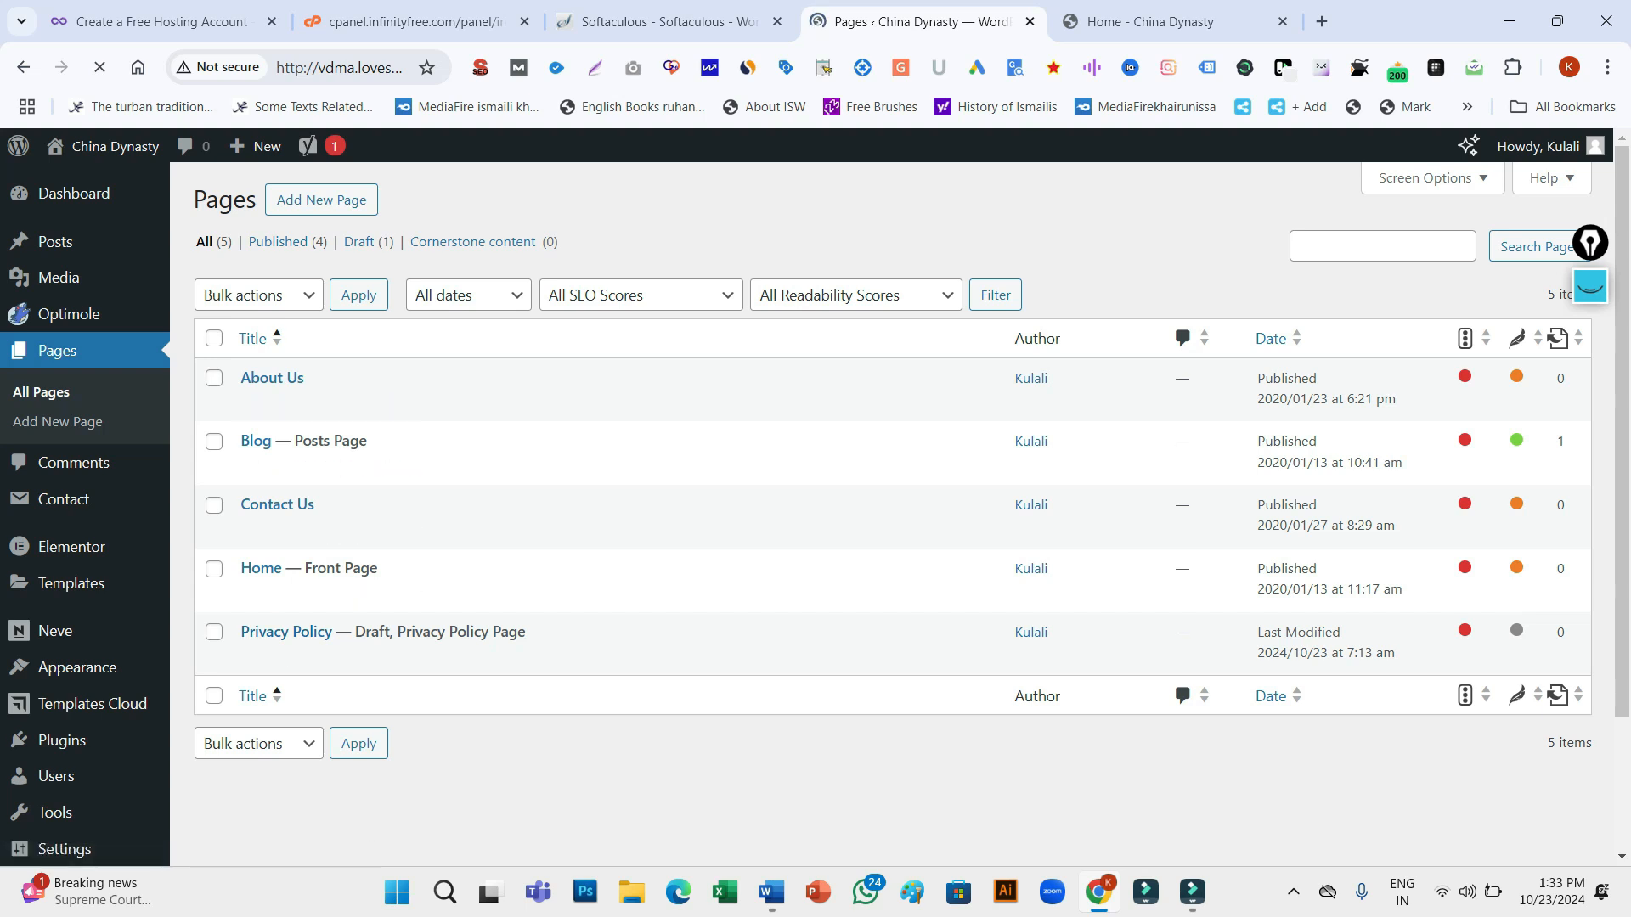
pyautogui.click(368, 241)
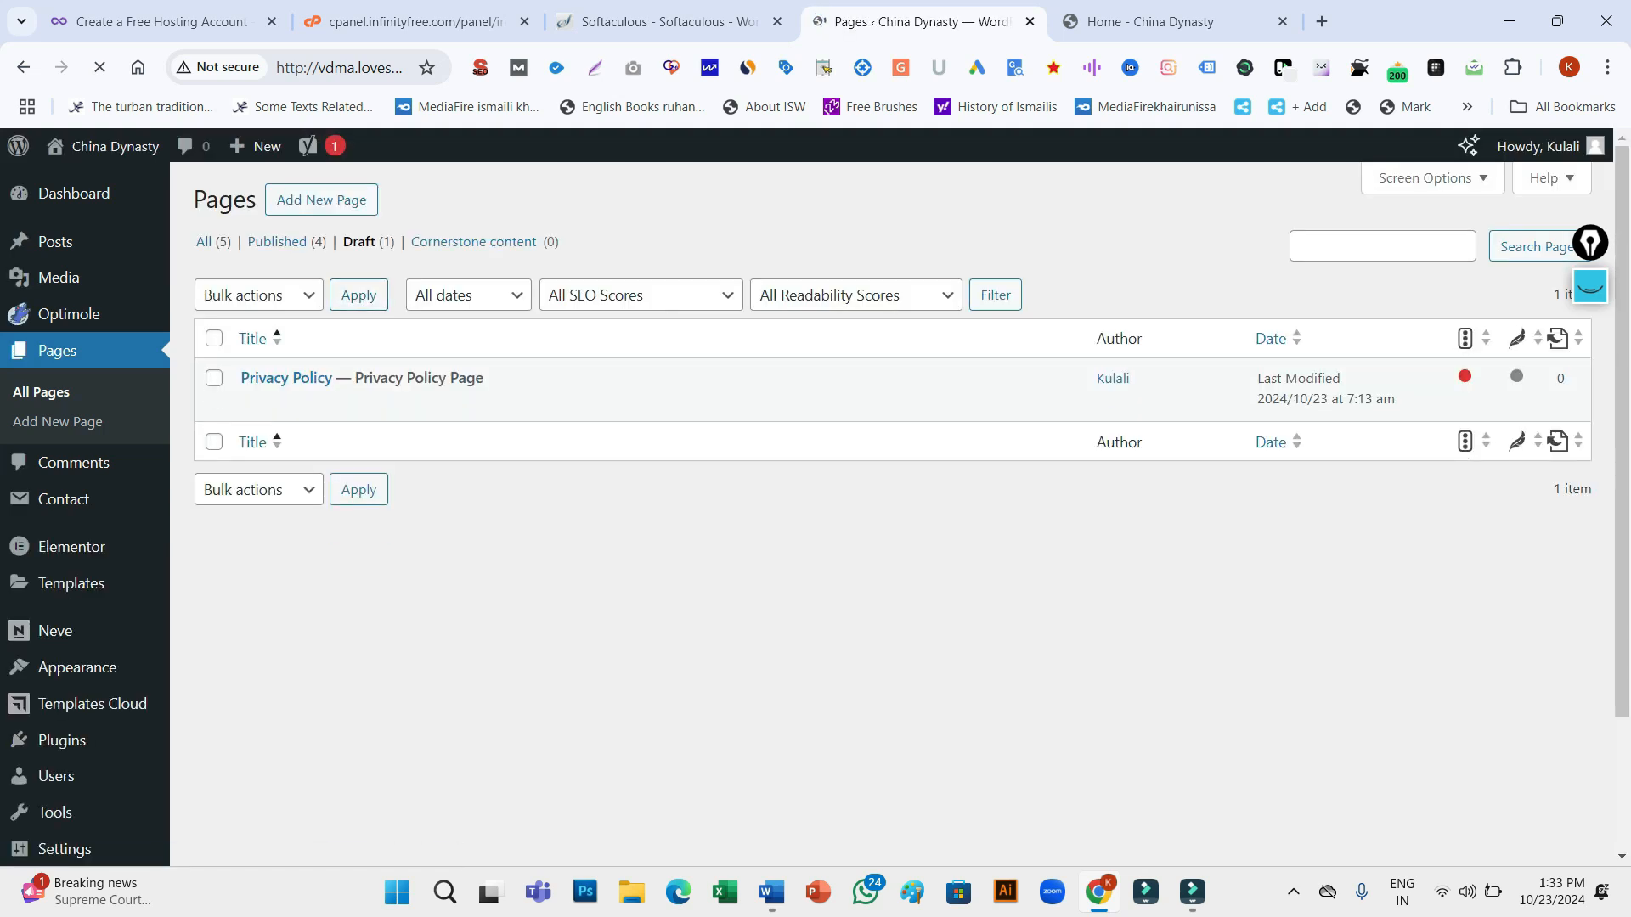
pyautogui.click(204, 241)
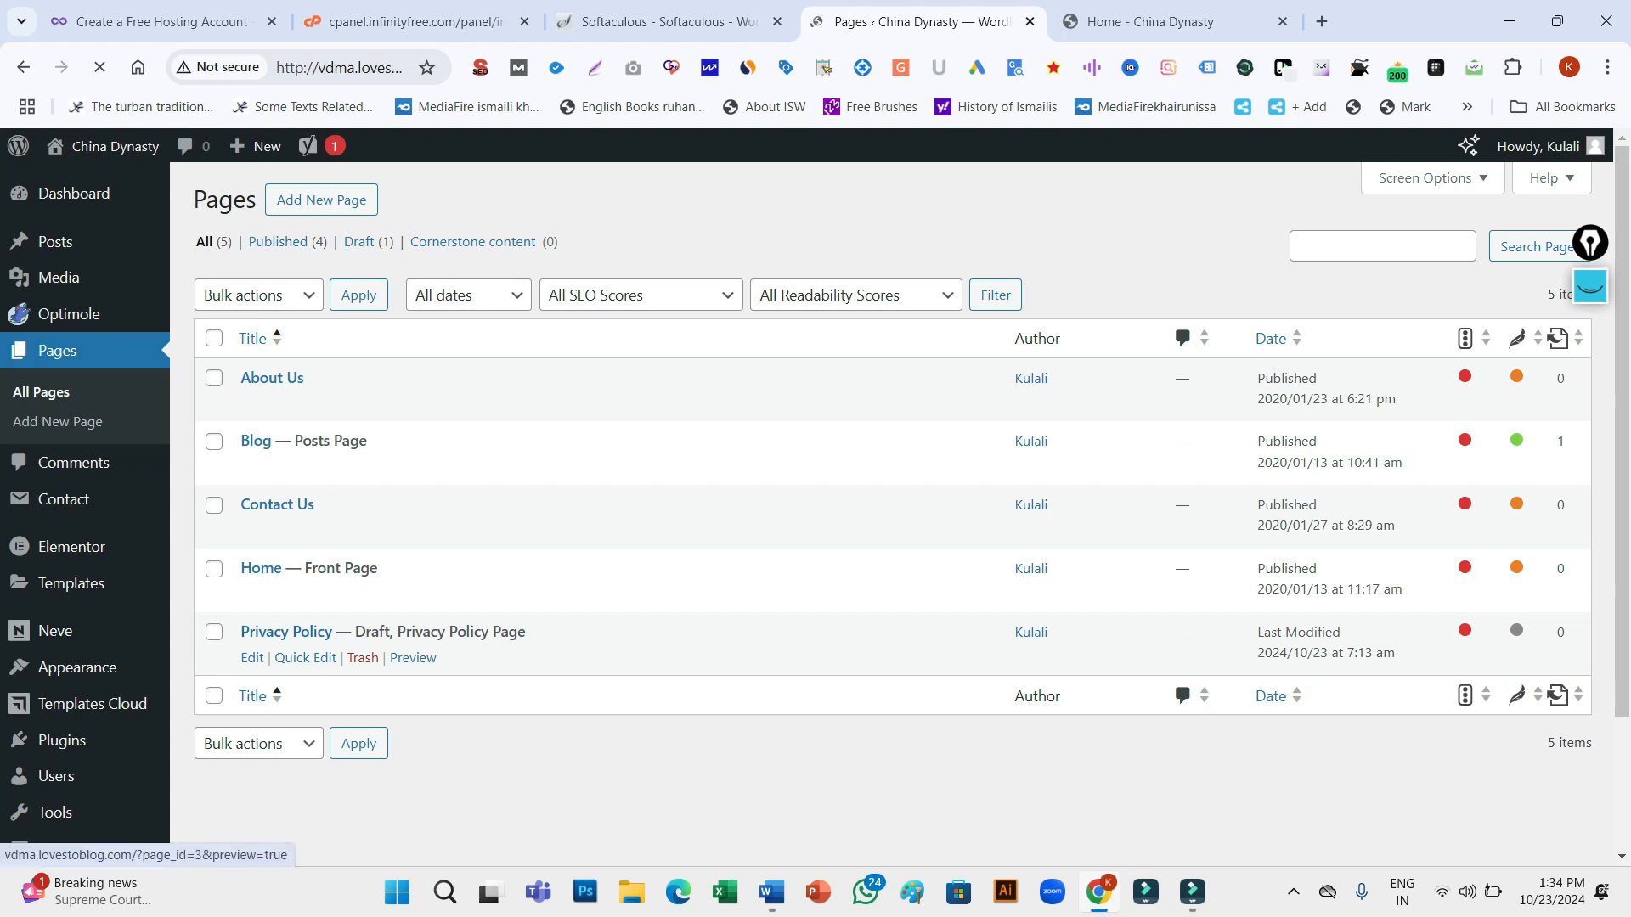
# Preview the draft Privacy Policy page in a new browser tab
pyautogui.rightClick(409, 658)
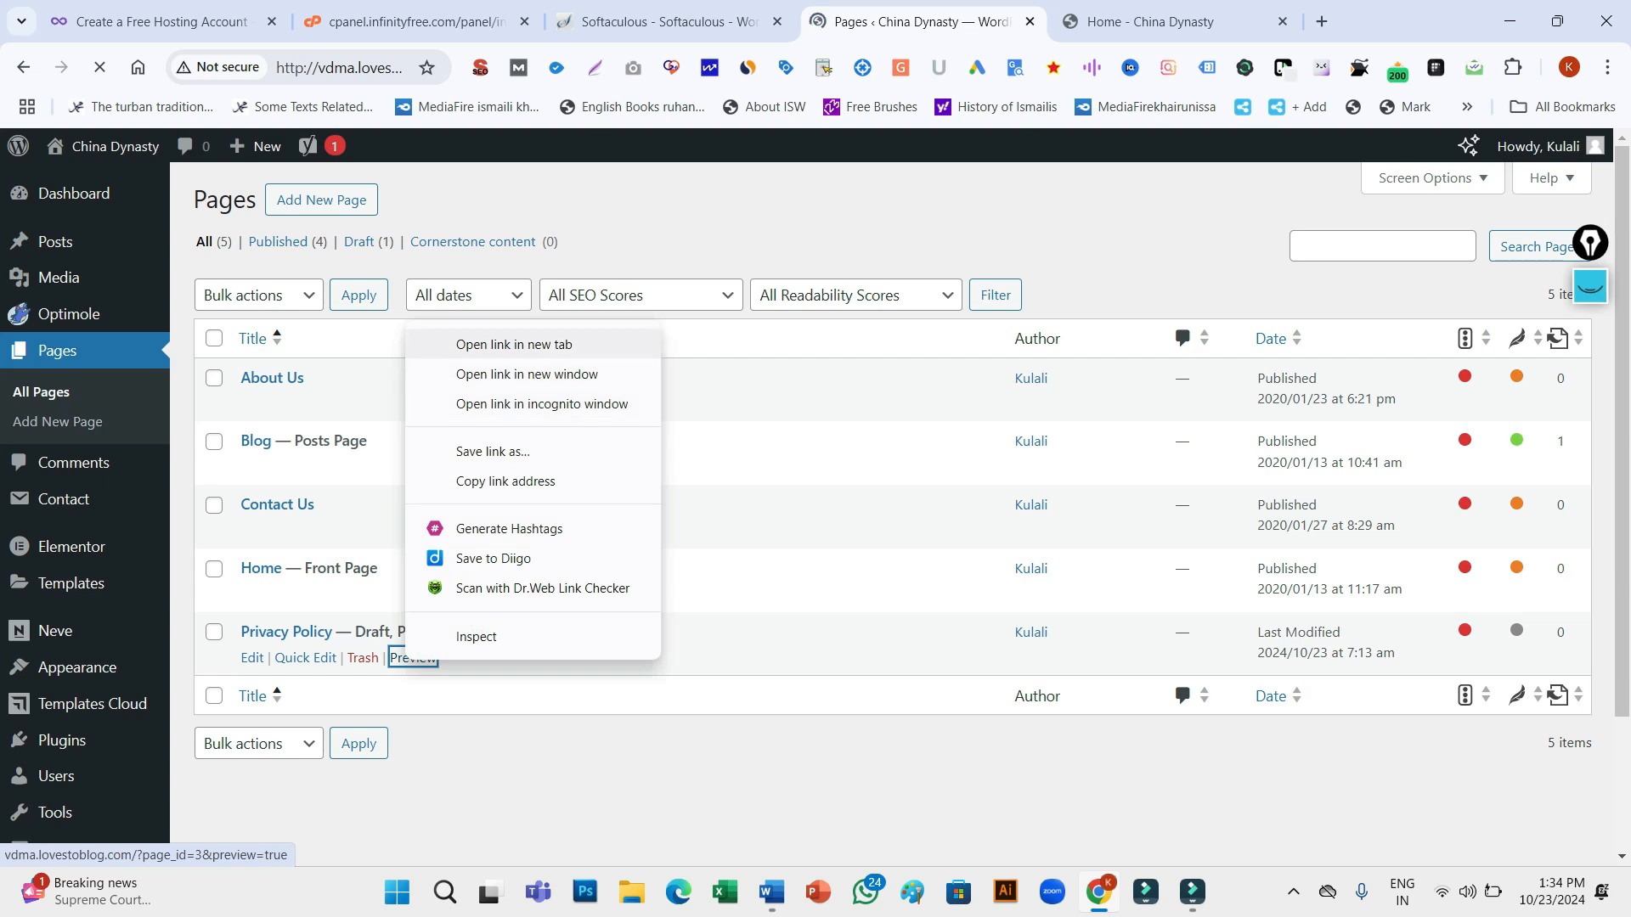
pyautogui.click(514, 344)
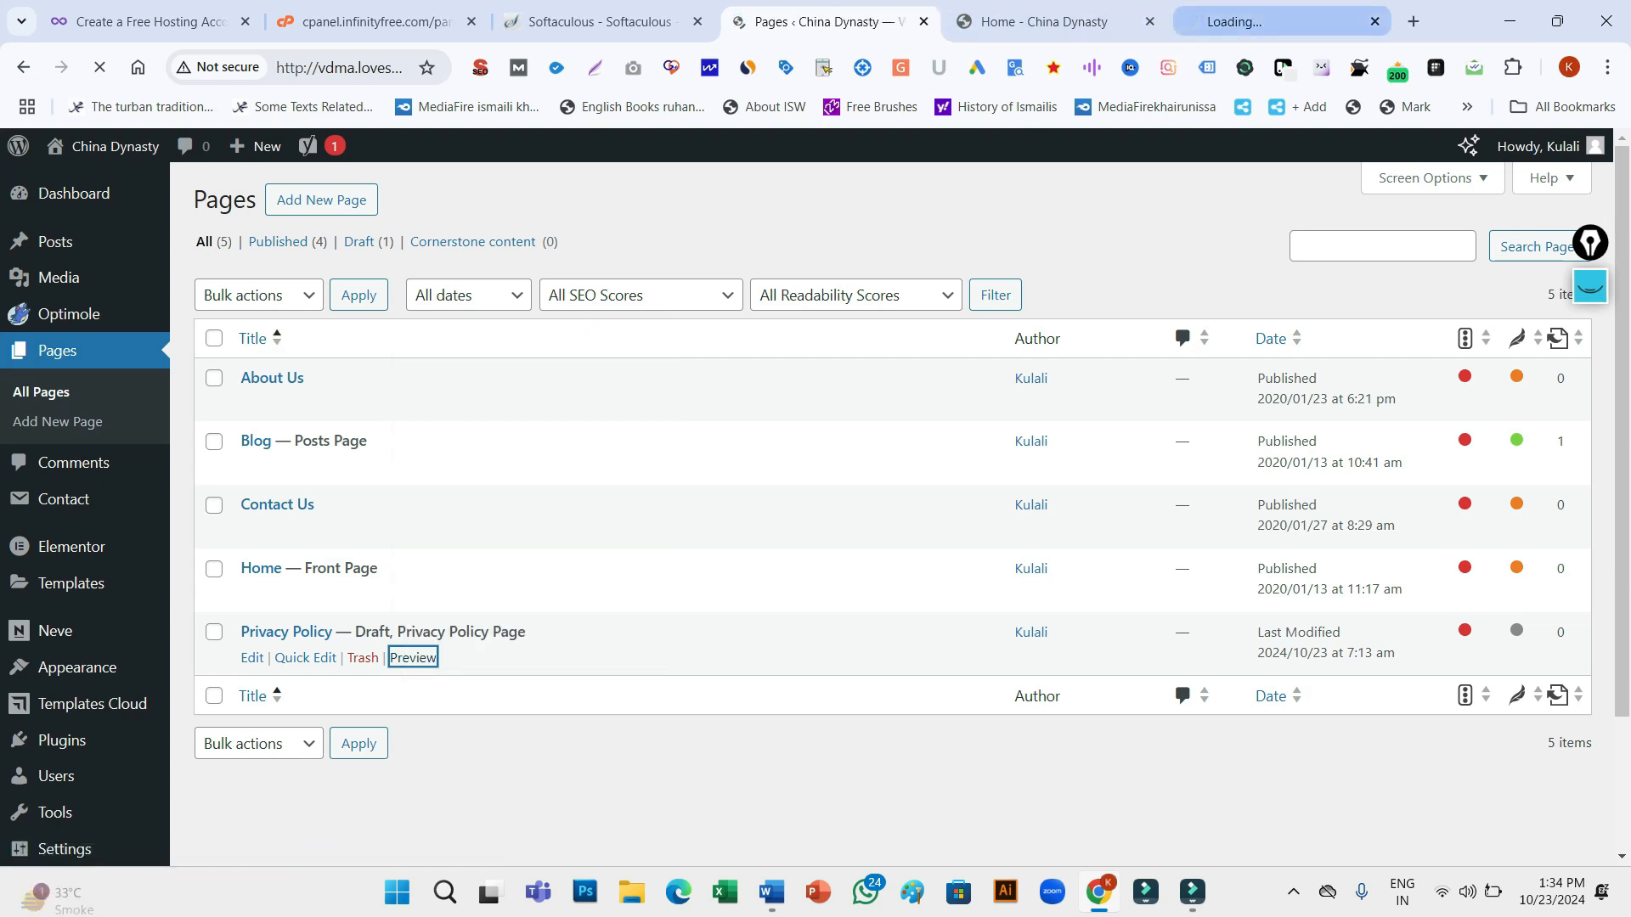
pyautogui.click(1279, 21)
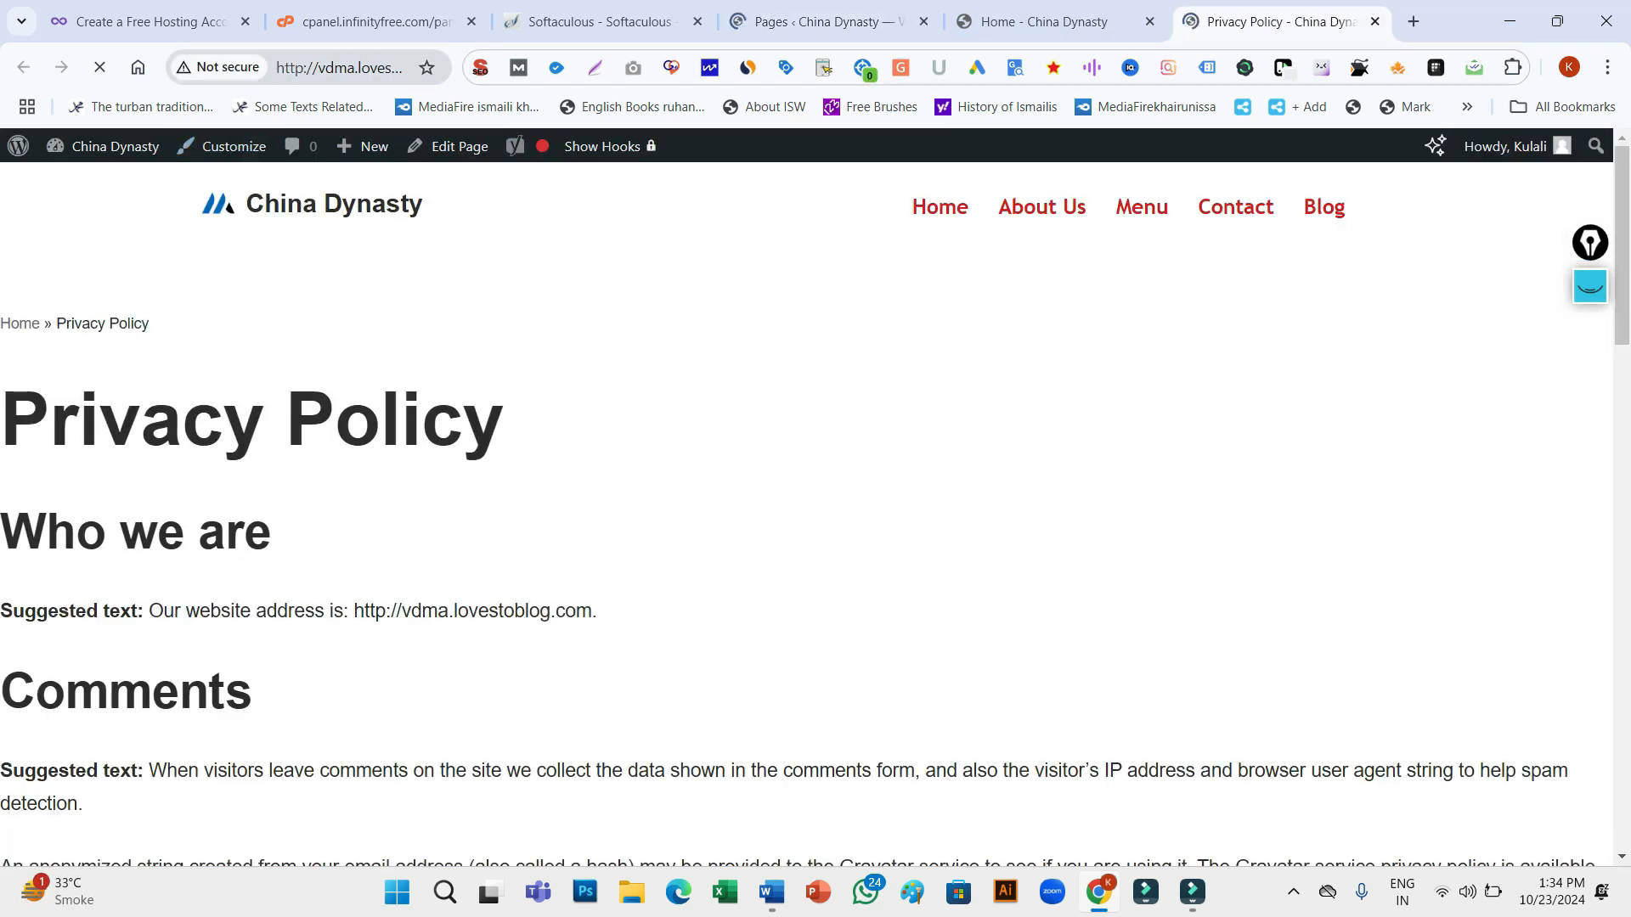
# Copy the Privacy Policy preview address onto a new line of the Word document and return to the browser
pyautogui.click(339, 68)
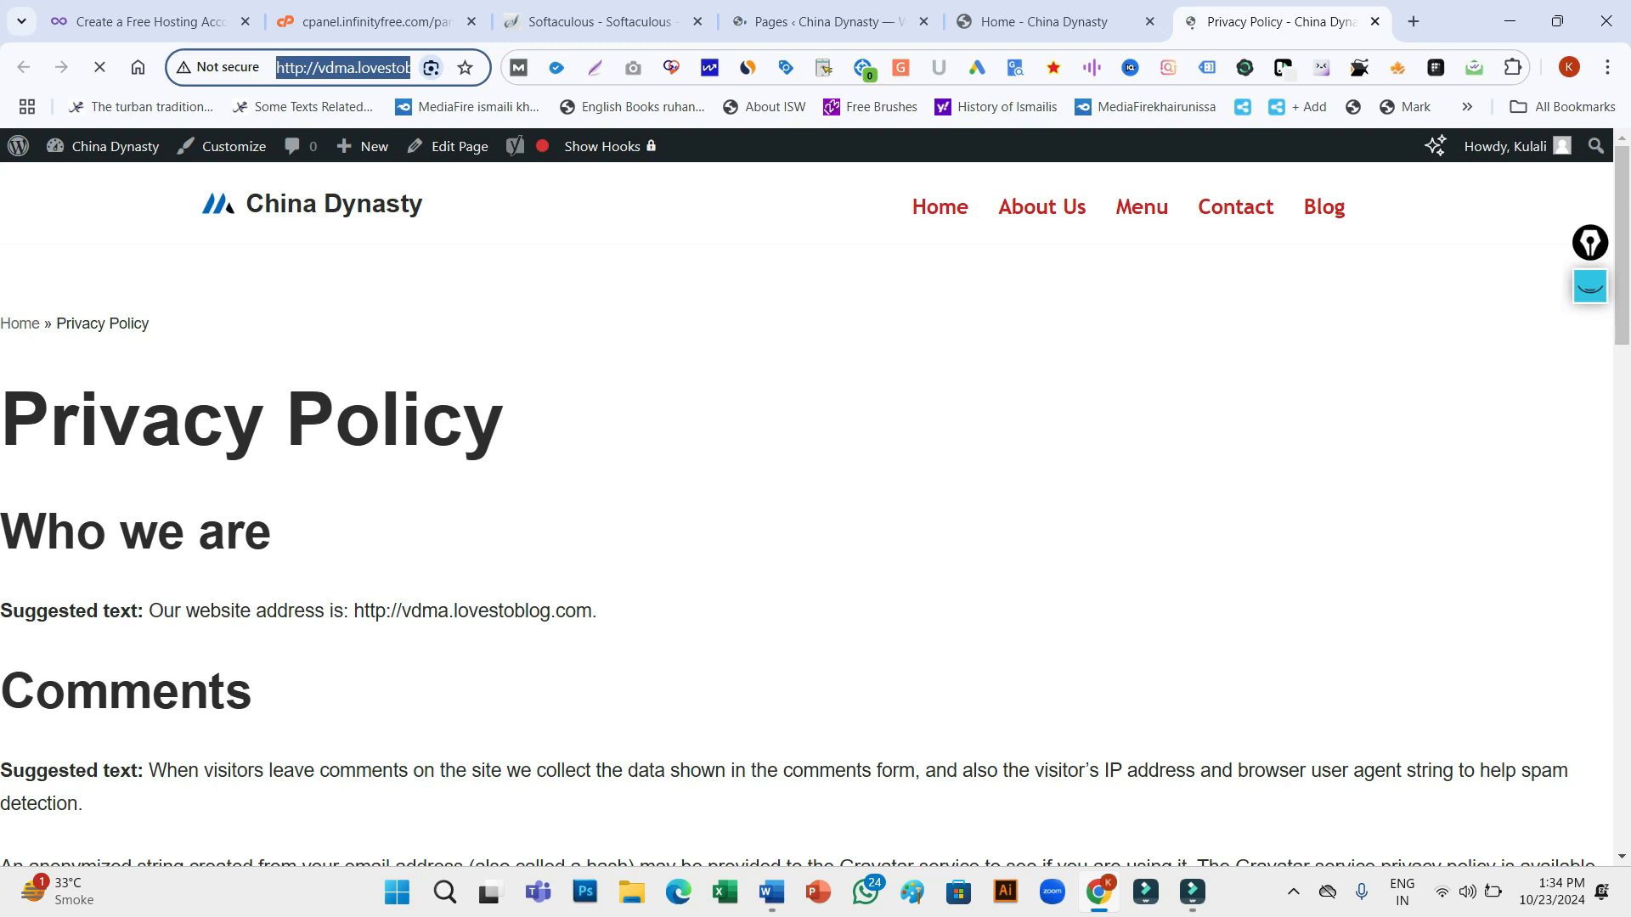
pyautogui.hotkey('alt', 'Tab')
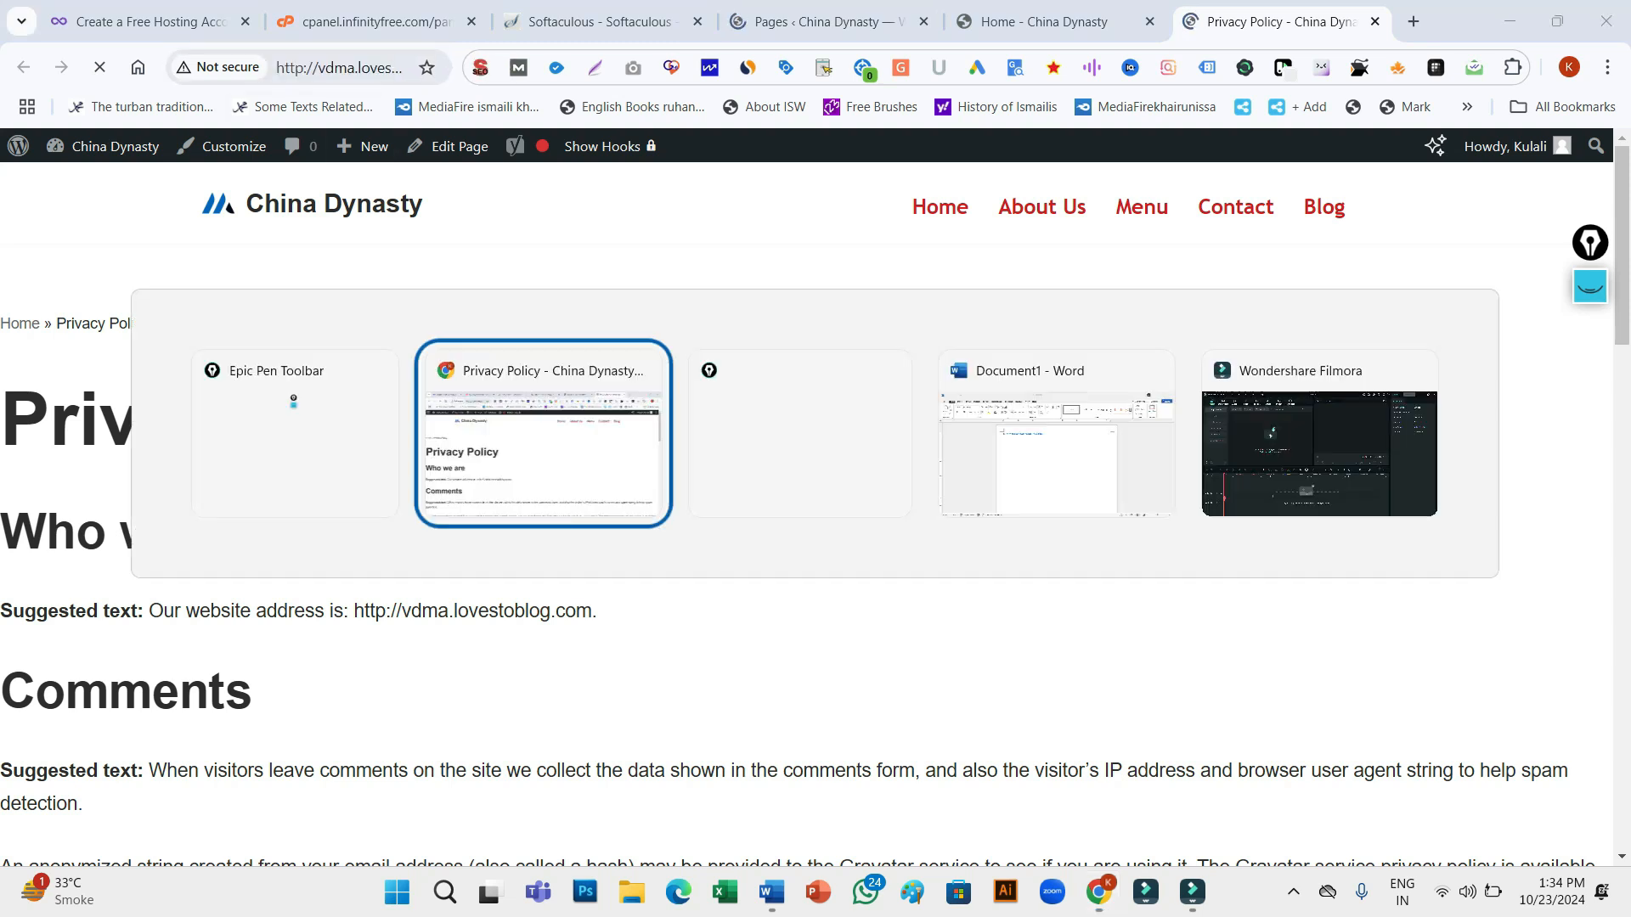
pyautogui.hotkey('alt', 'Tab')
pyautogui.hotkey('alt', 'Tab')
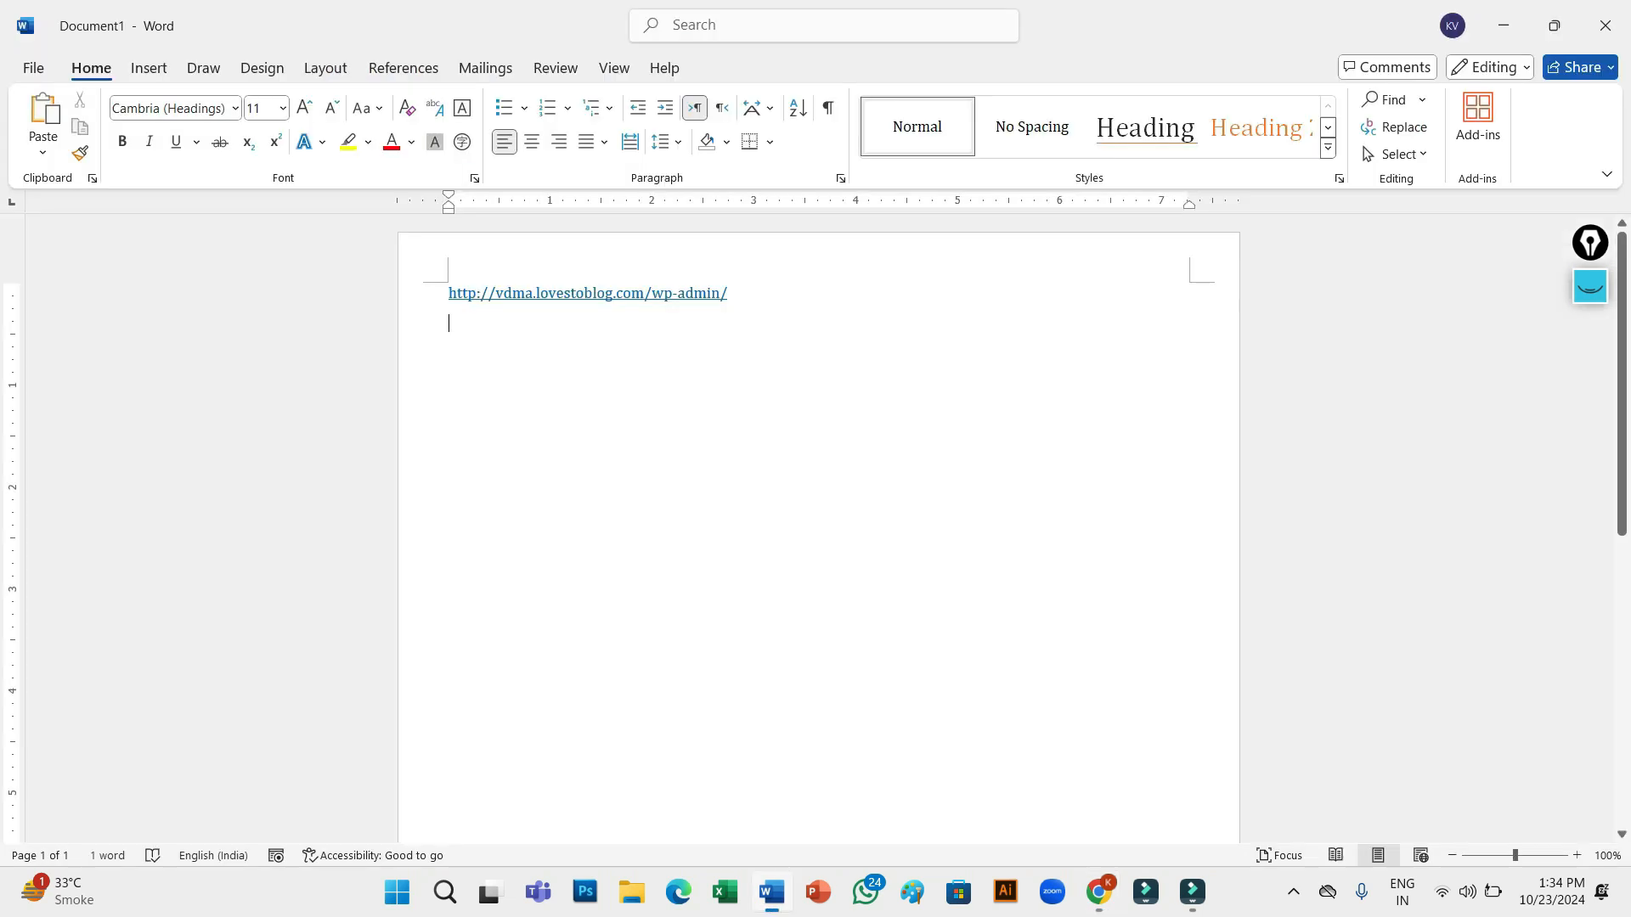
pyautogui.write('http://vdma.lovestoblog.com/?page_id=3&preview=true')
pyautogui.press('Return')
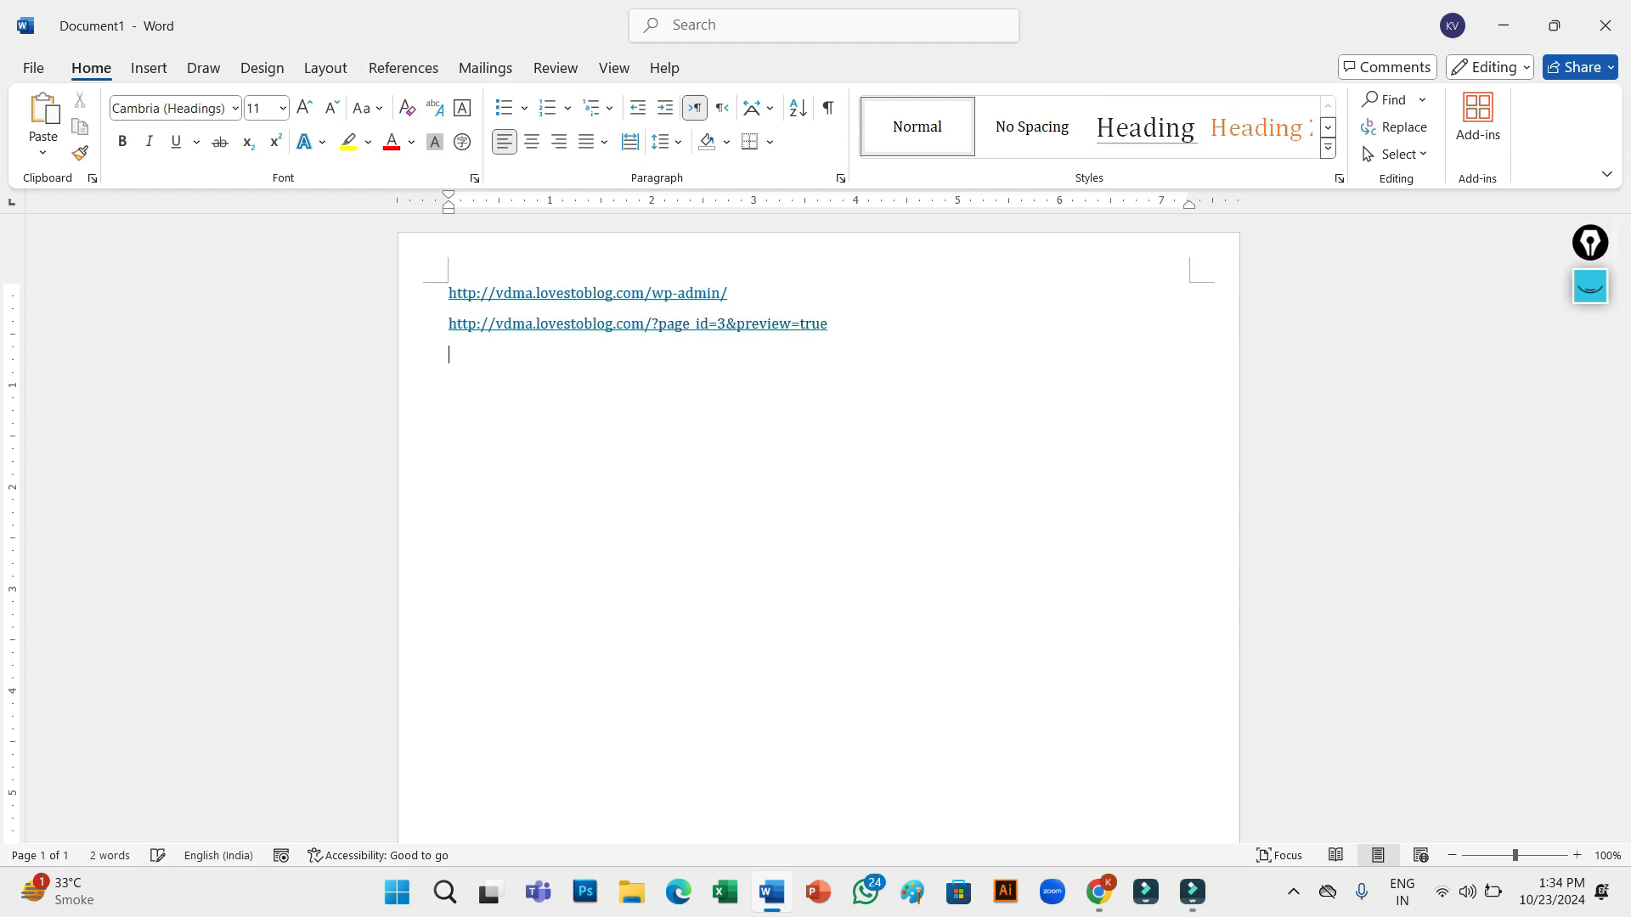
pyautogui.hotkey('alt', 'Tab')
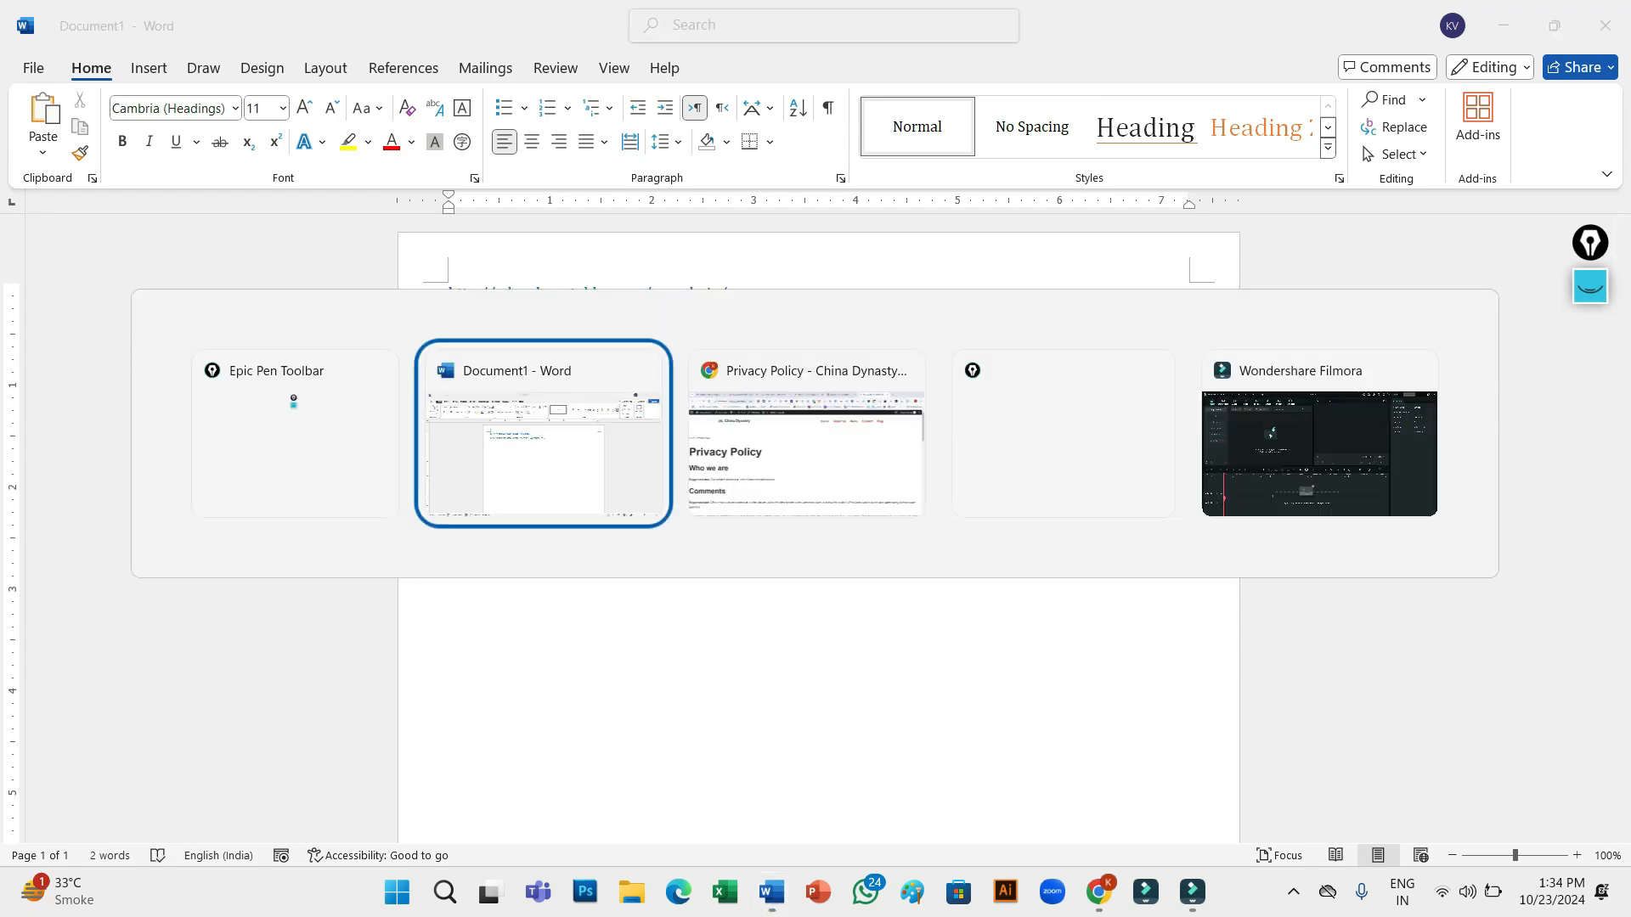
pyautogui.hotkey('alt', 'Tab')
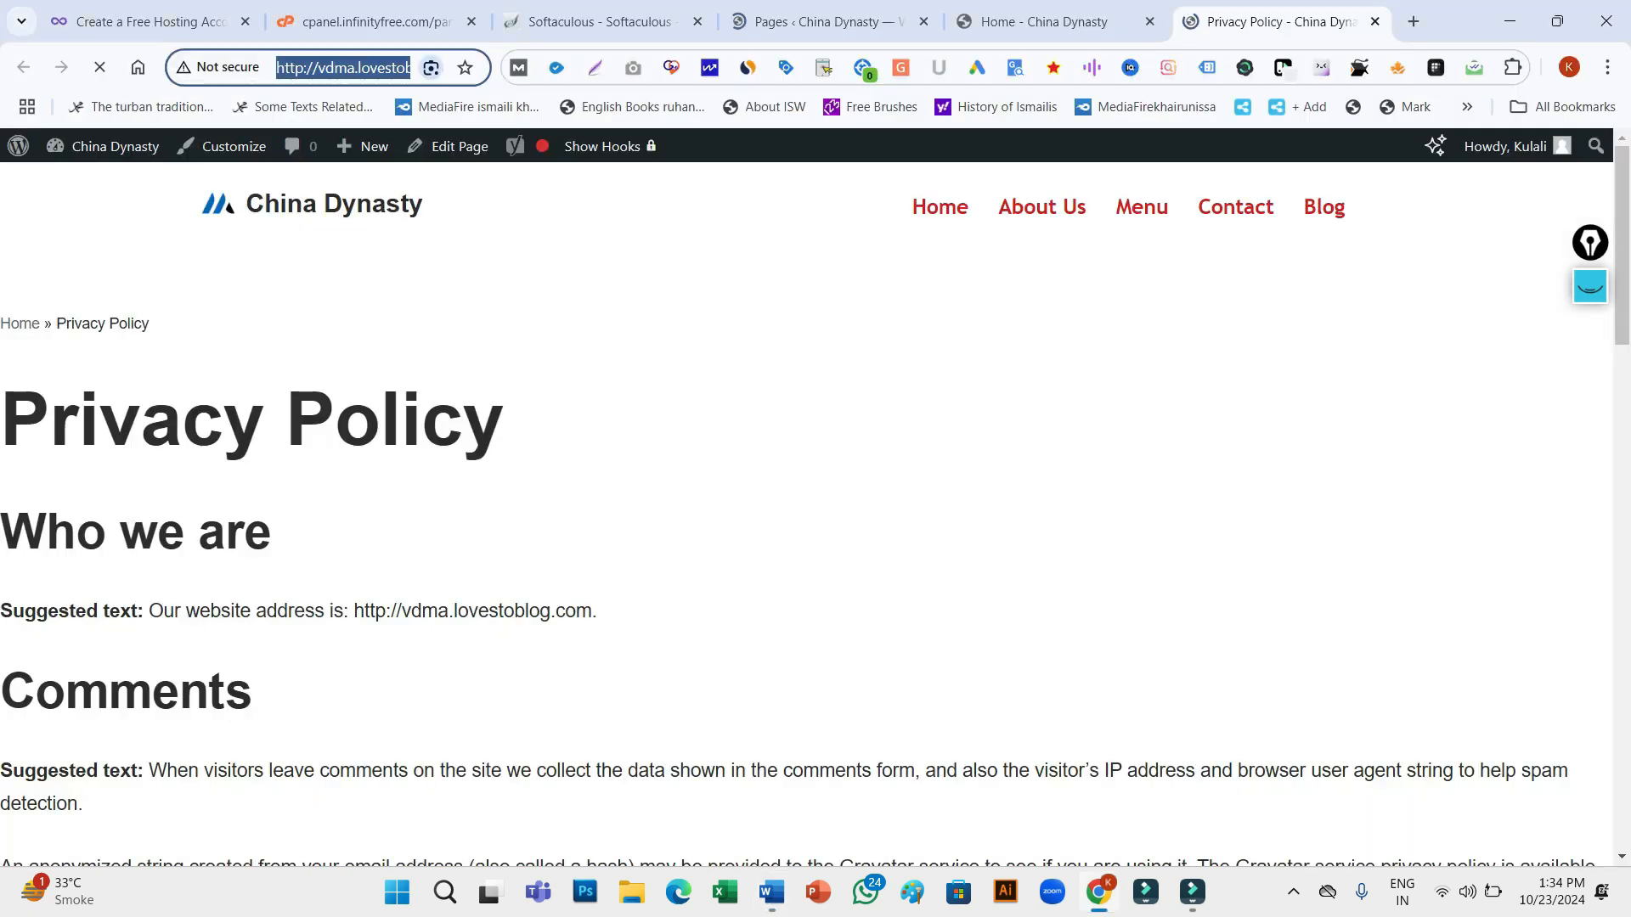
# Close the Privacy Policy preview and open the Home front page for editing from the pages list
pyautogui.moveTo(1622, 246); pyautogui.dragTo(1621, 750)
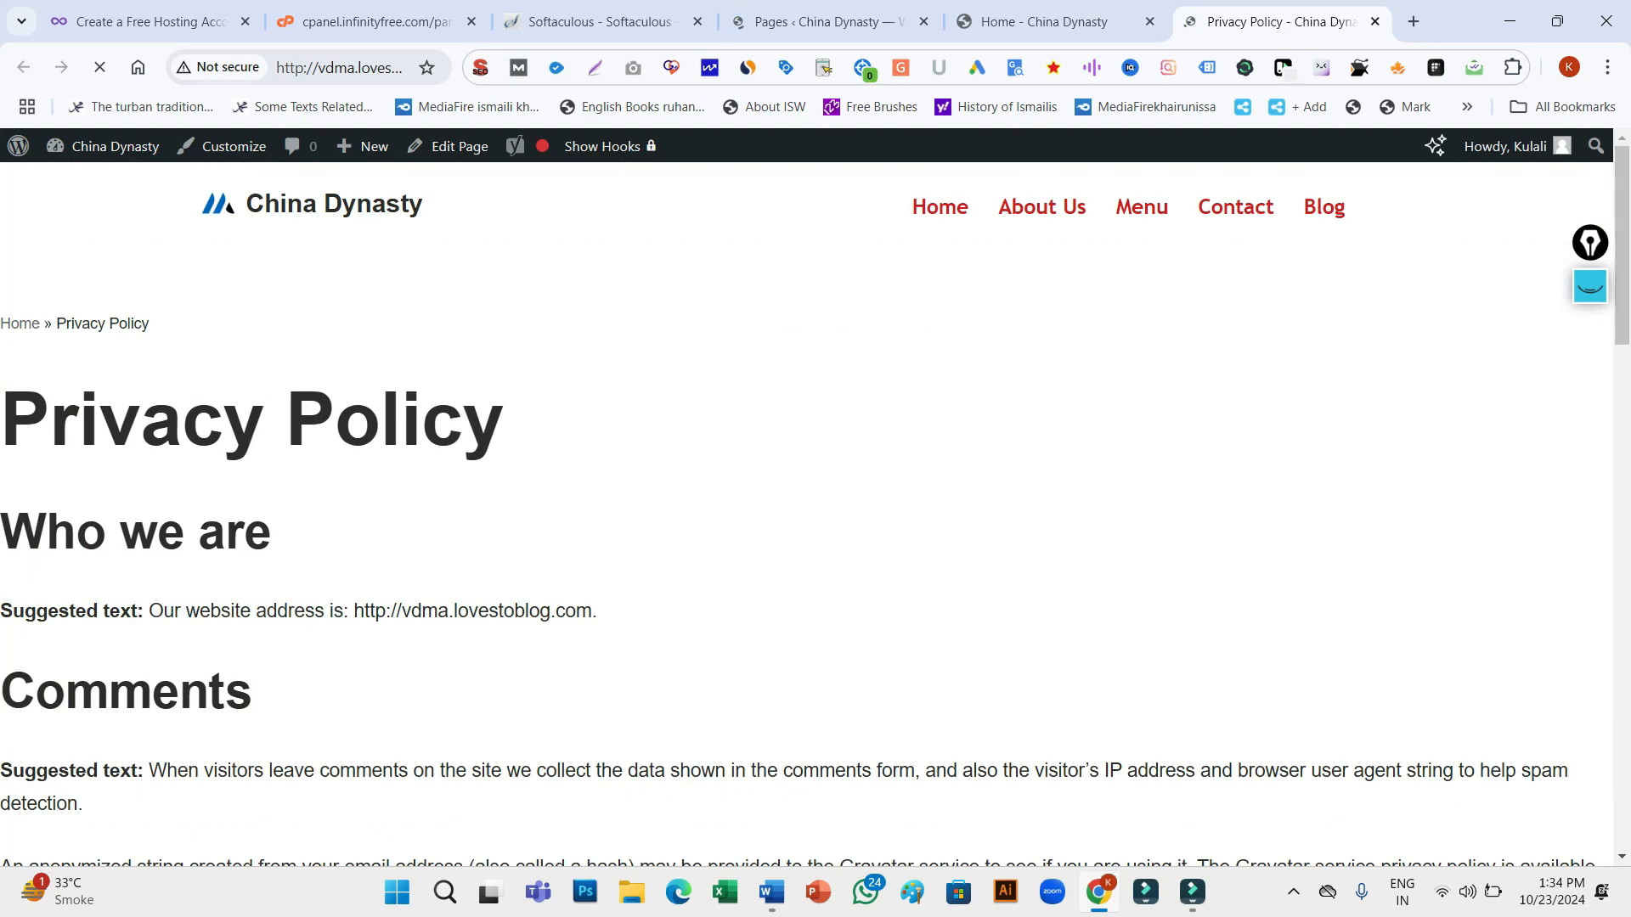
pyautogui.hotkey('ctrl', 'w')
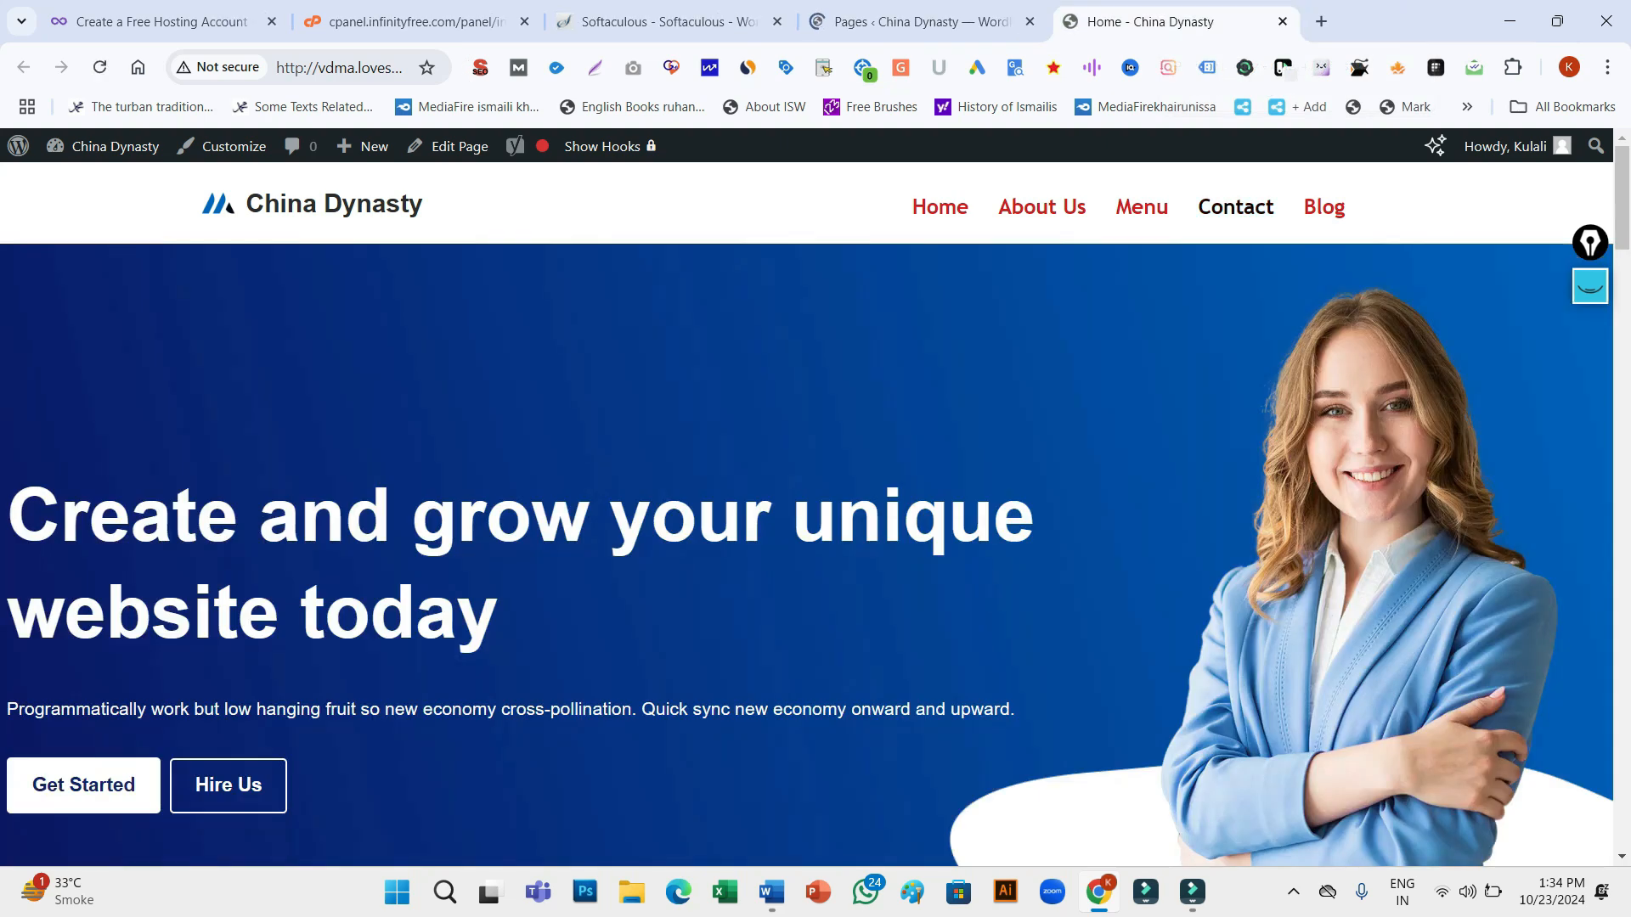
pyautogui.click(924, 22)
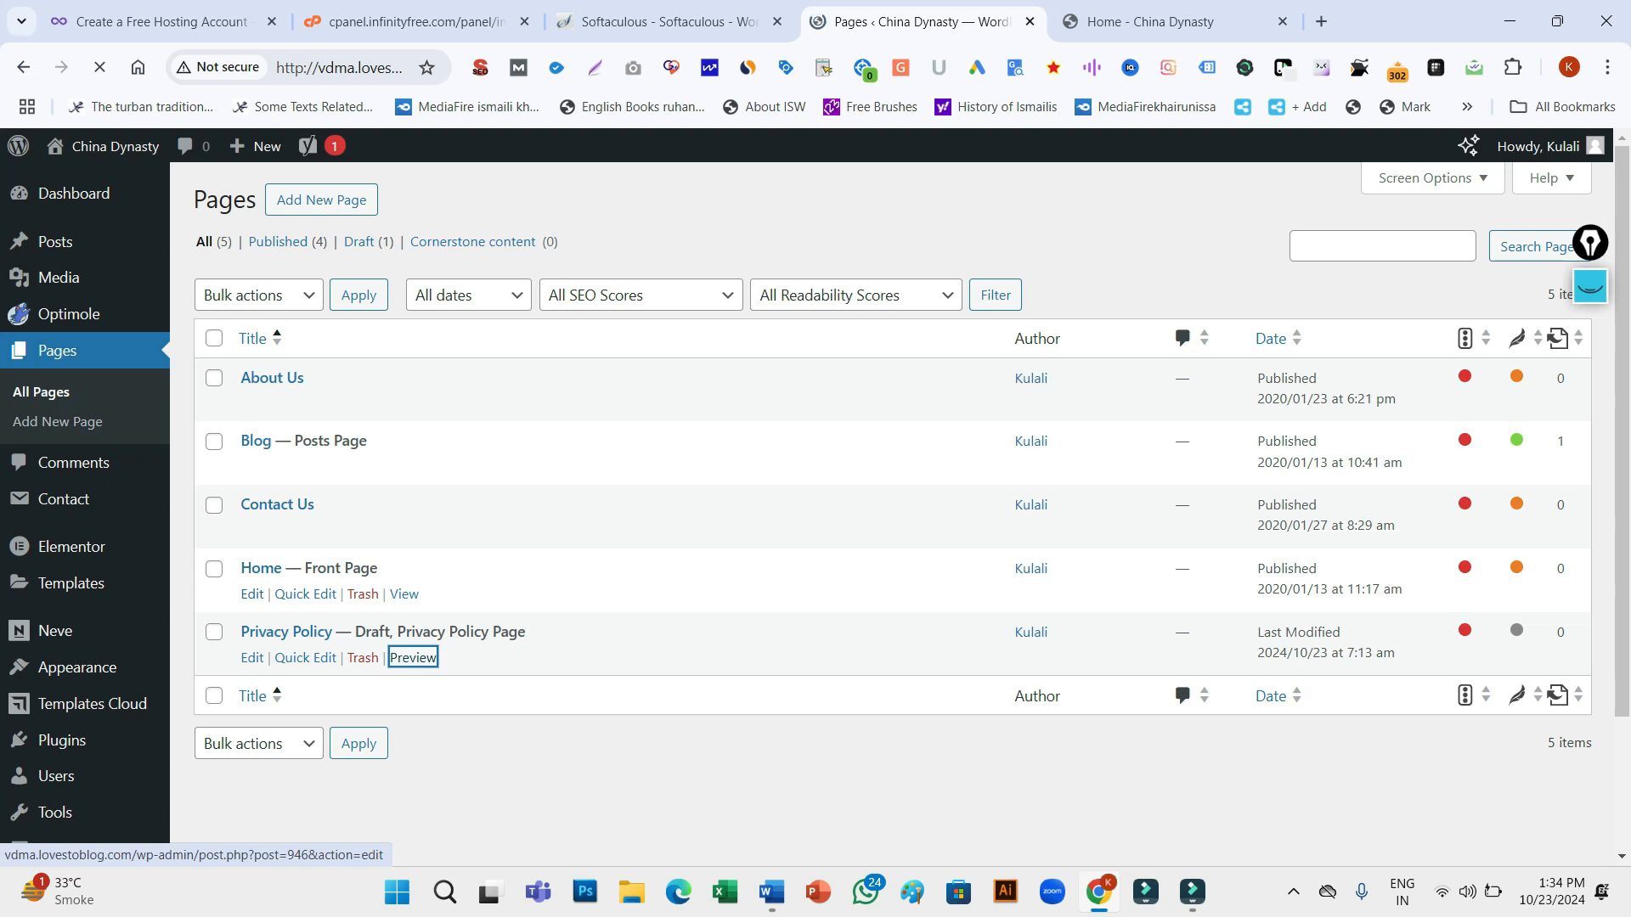
pyautogui.click(252, 595)
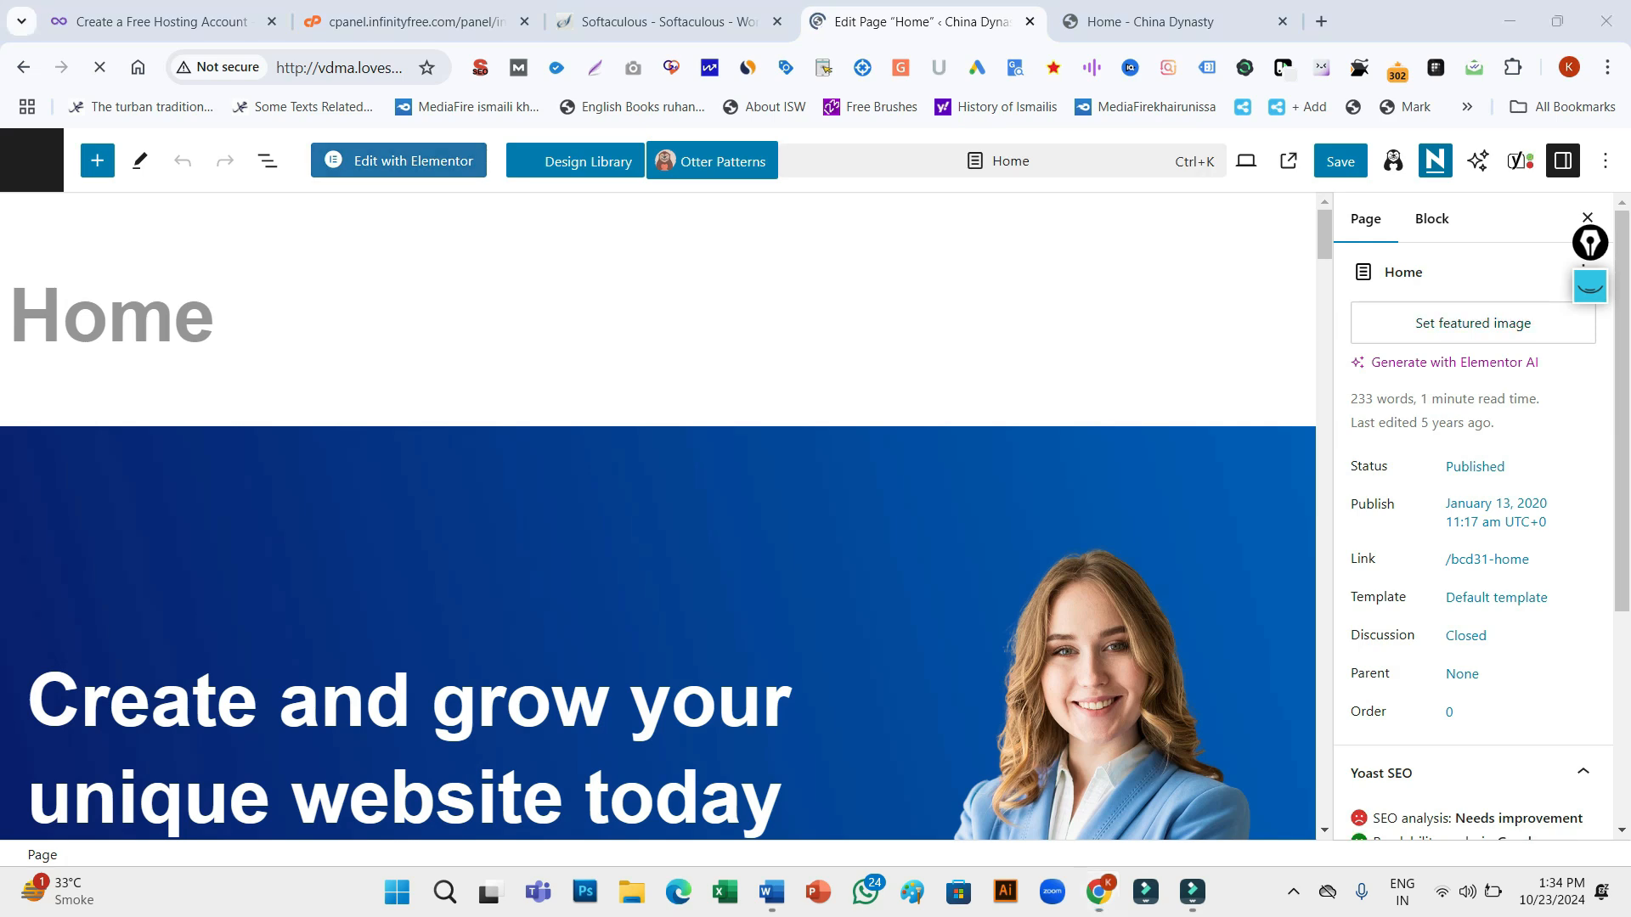
pyautogui.click(1591, 286)
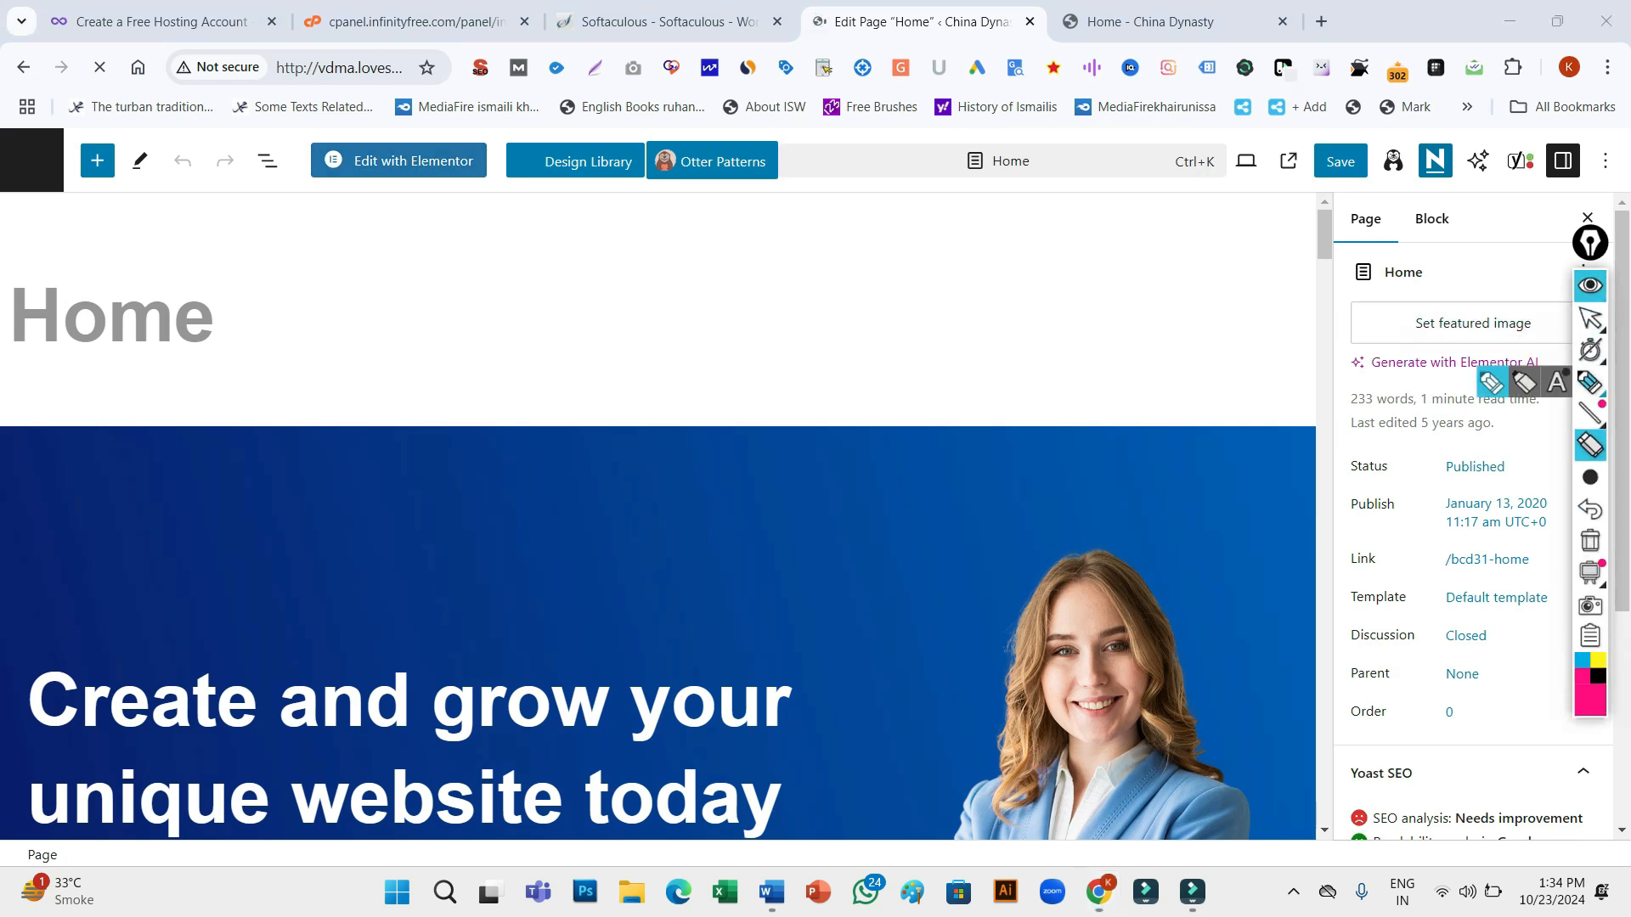
pyautogui.click(1591, 382)
pyautogui.moveTo(344, 202)
pyautogui.mouseDown()
pyautogui.moveTo(471, 187)
pyautogui.moveTo(496, 144)
pyautogui.moveTo(416, 125)
pyautogui.moveTo(323, 132)
pyautogui.moveTo(302, 149)
pyautogui.moveTo(358, 204)
pyautogui.mouseUp()
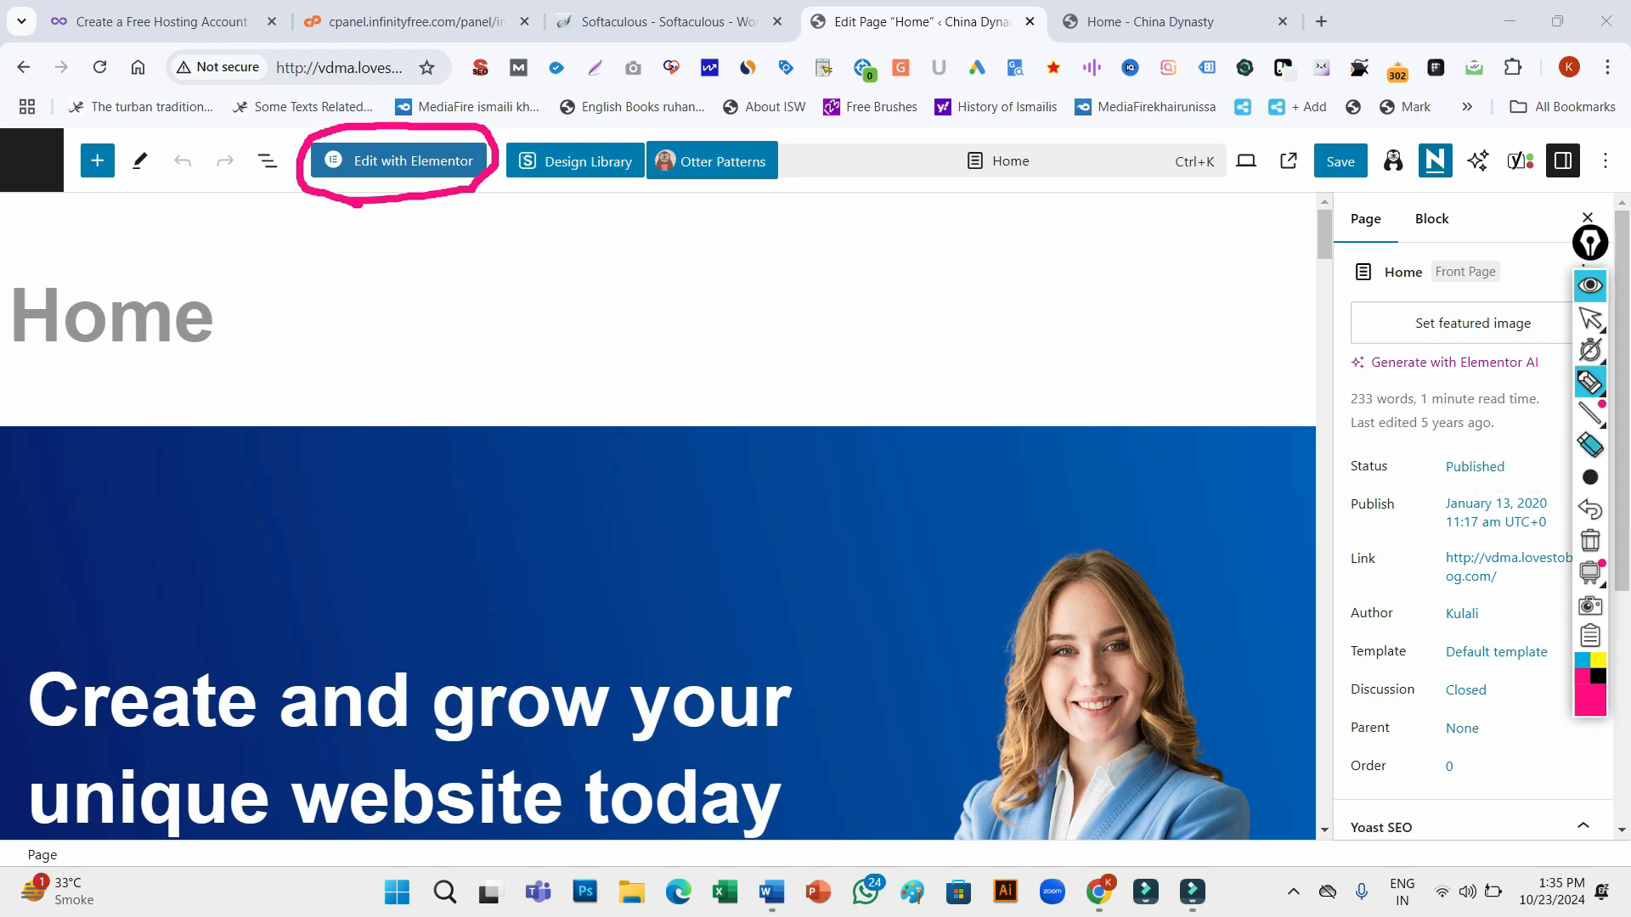
pyautogui.click(1590, 444)
pyautogui.click(477, 185)
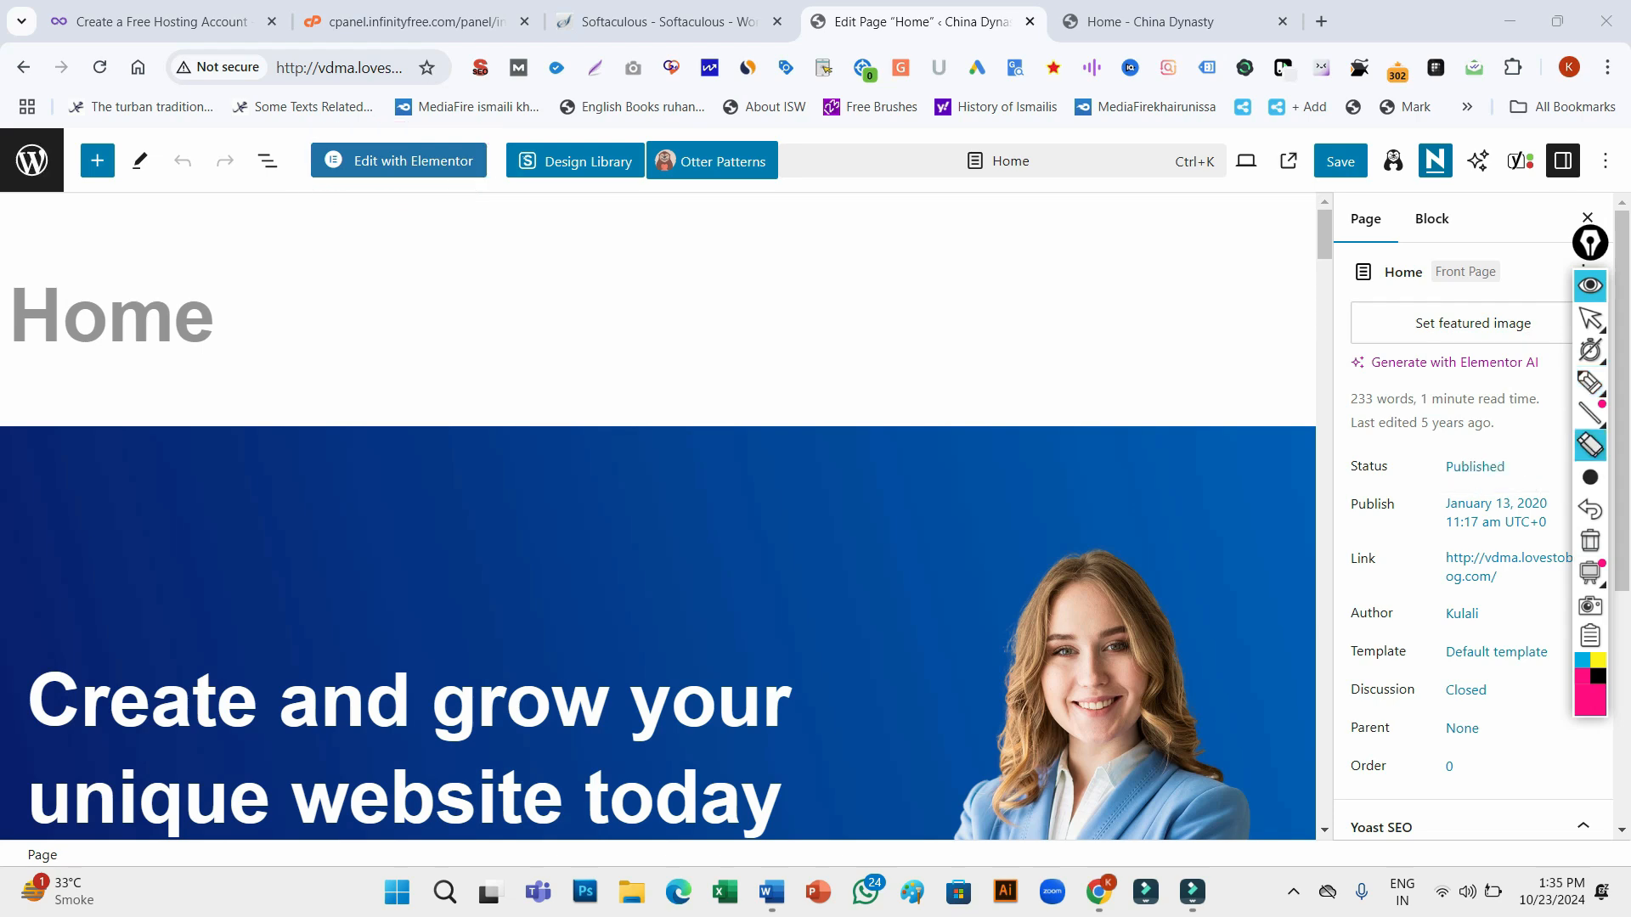
pyautogui.click(1590, 286)
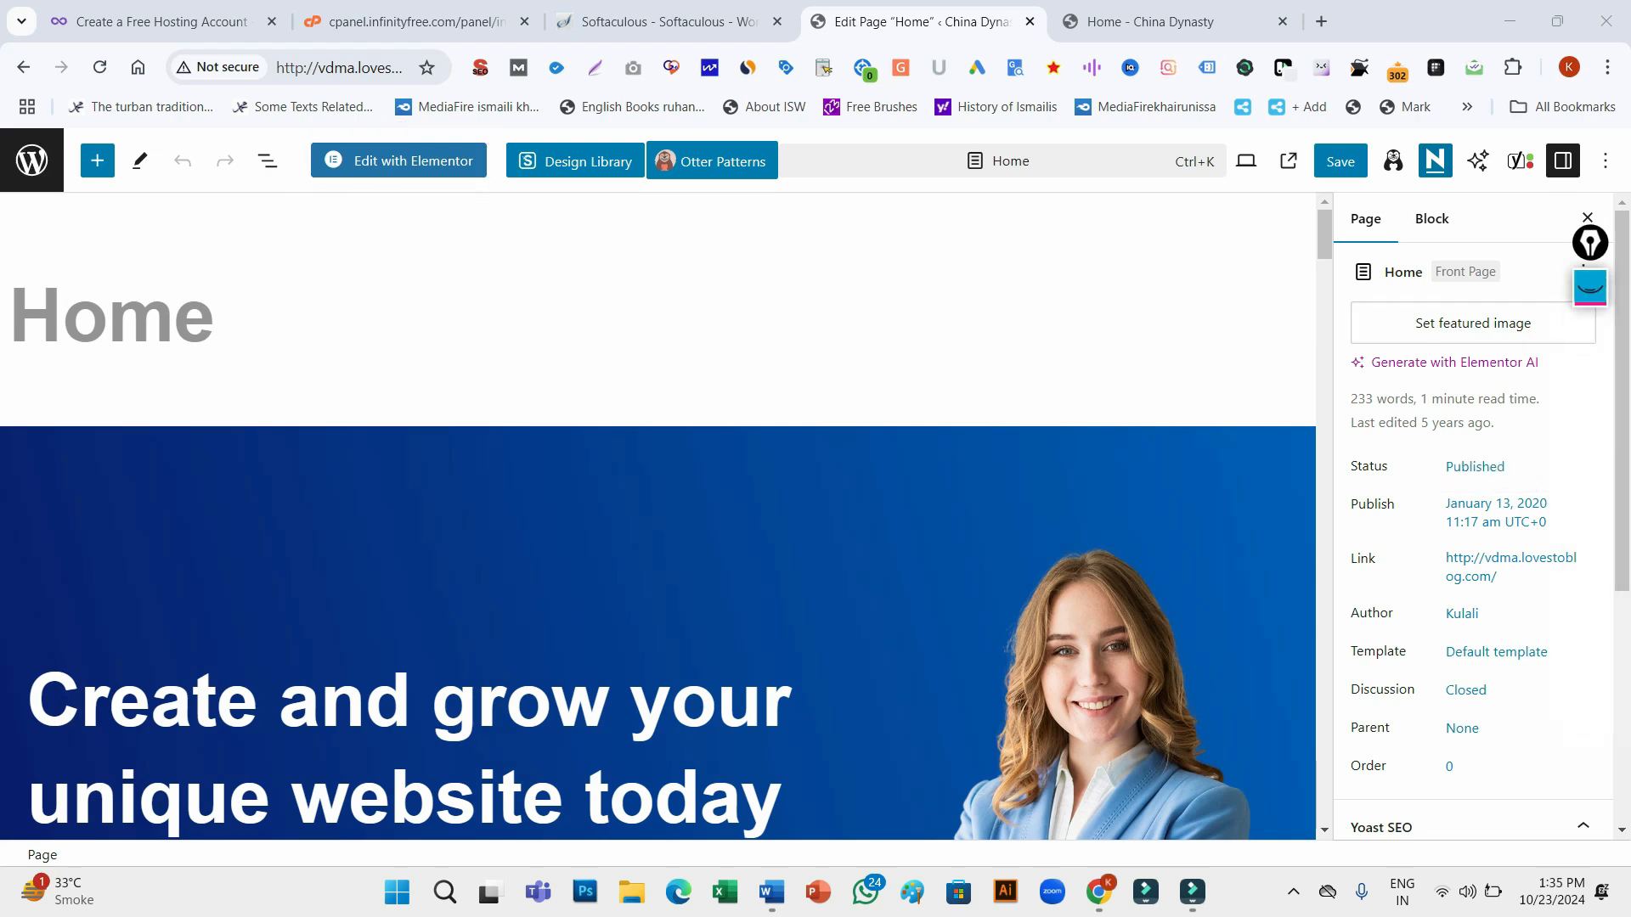
# Open the Home page in the Elementor editor and look over the live home page
pyautogui.rightClick(384, 174)
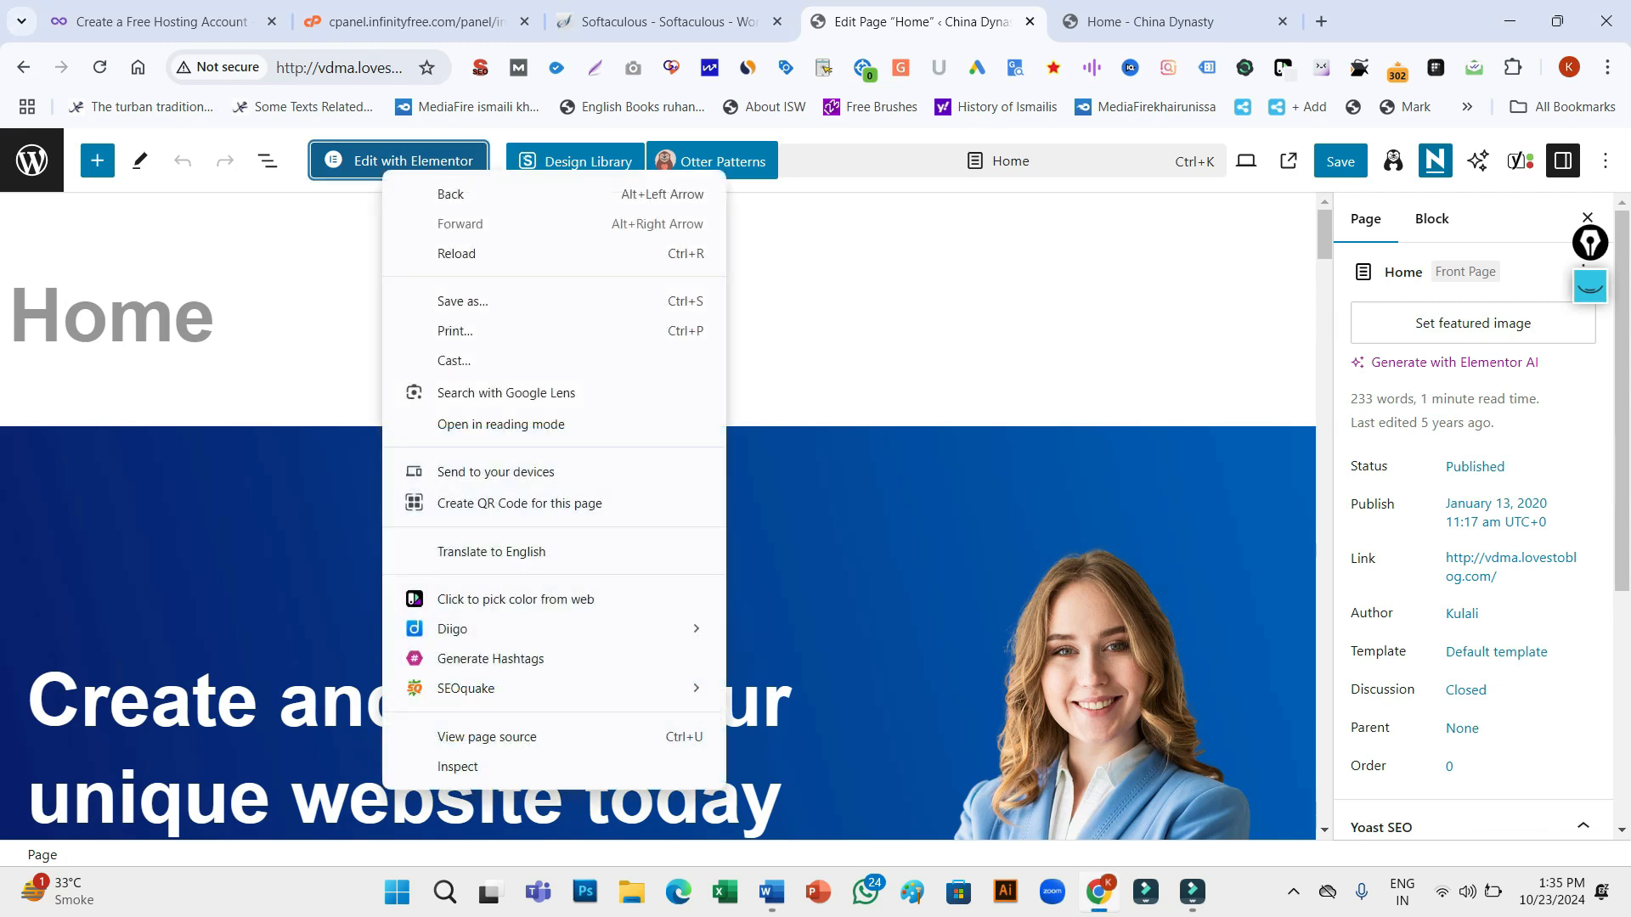
pyautogui.click(384, 170)
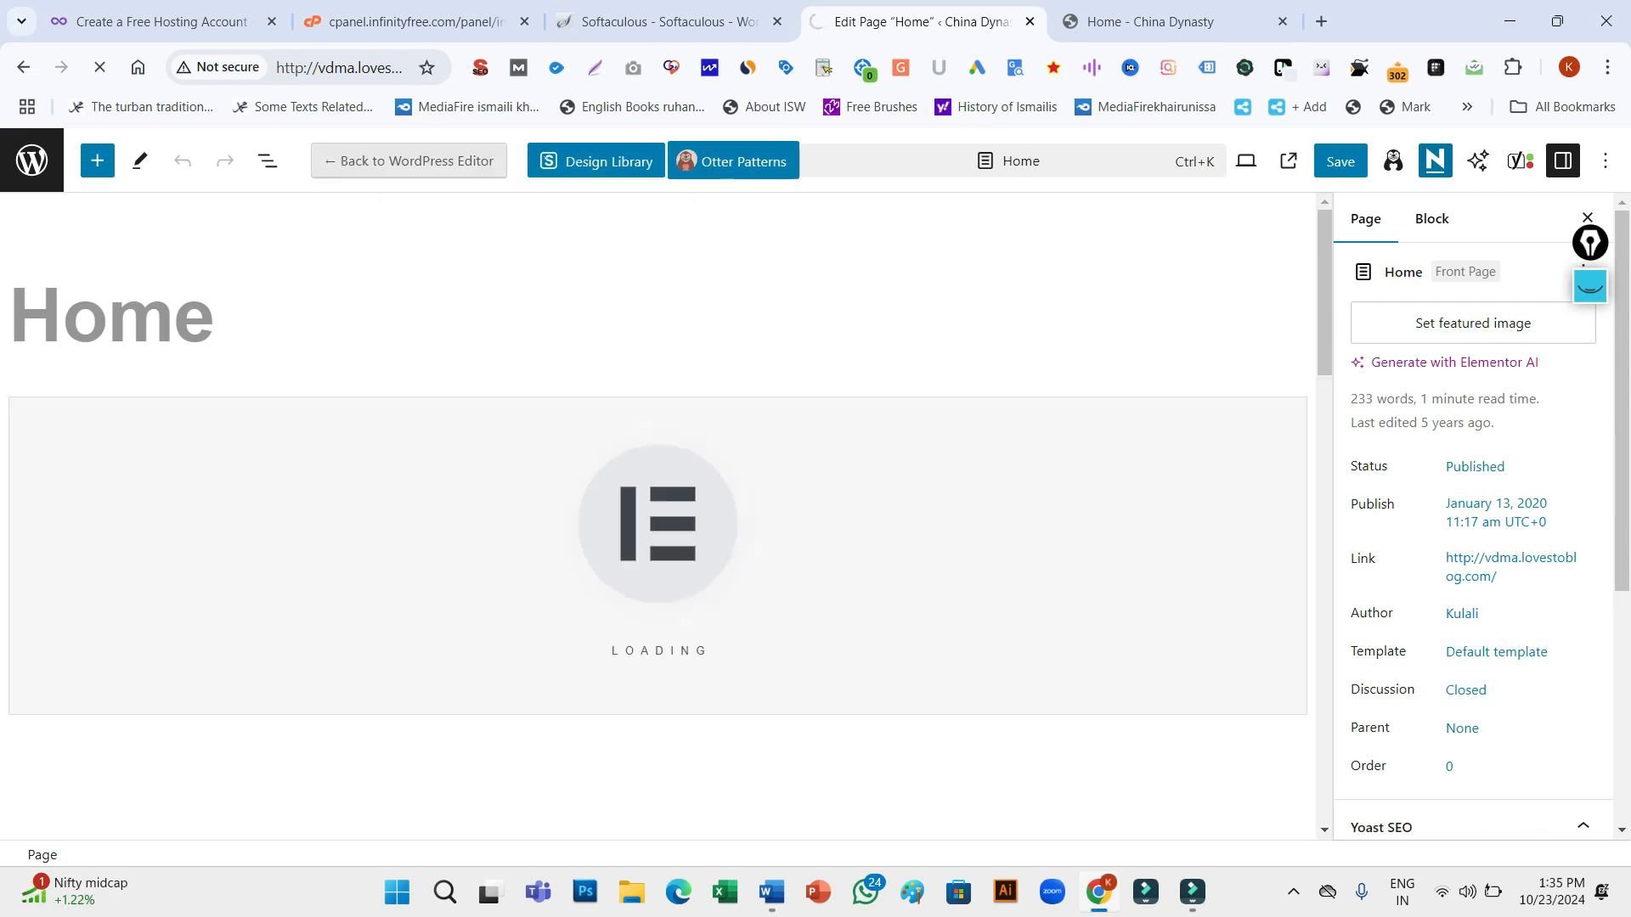
pyautogui.click(1151, 22)
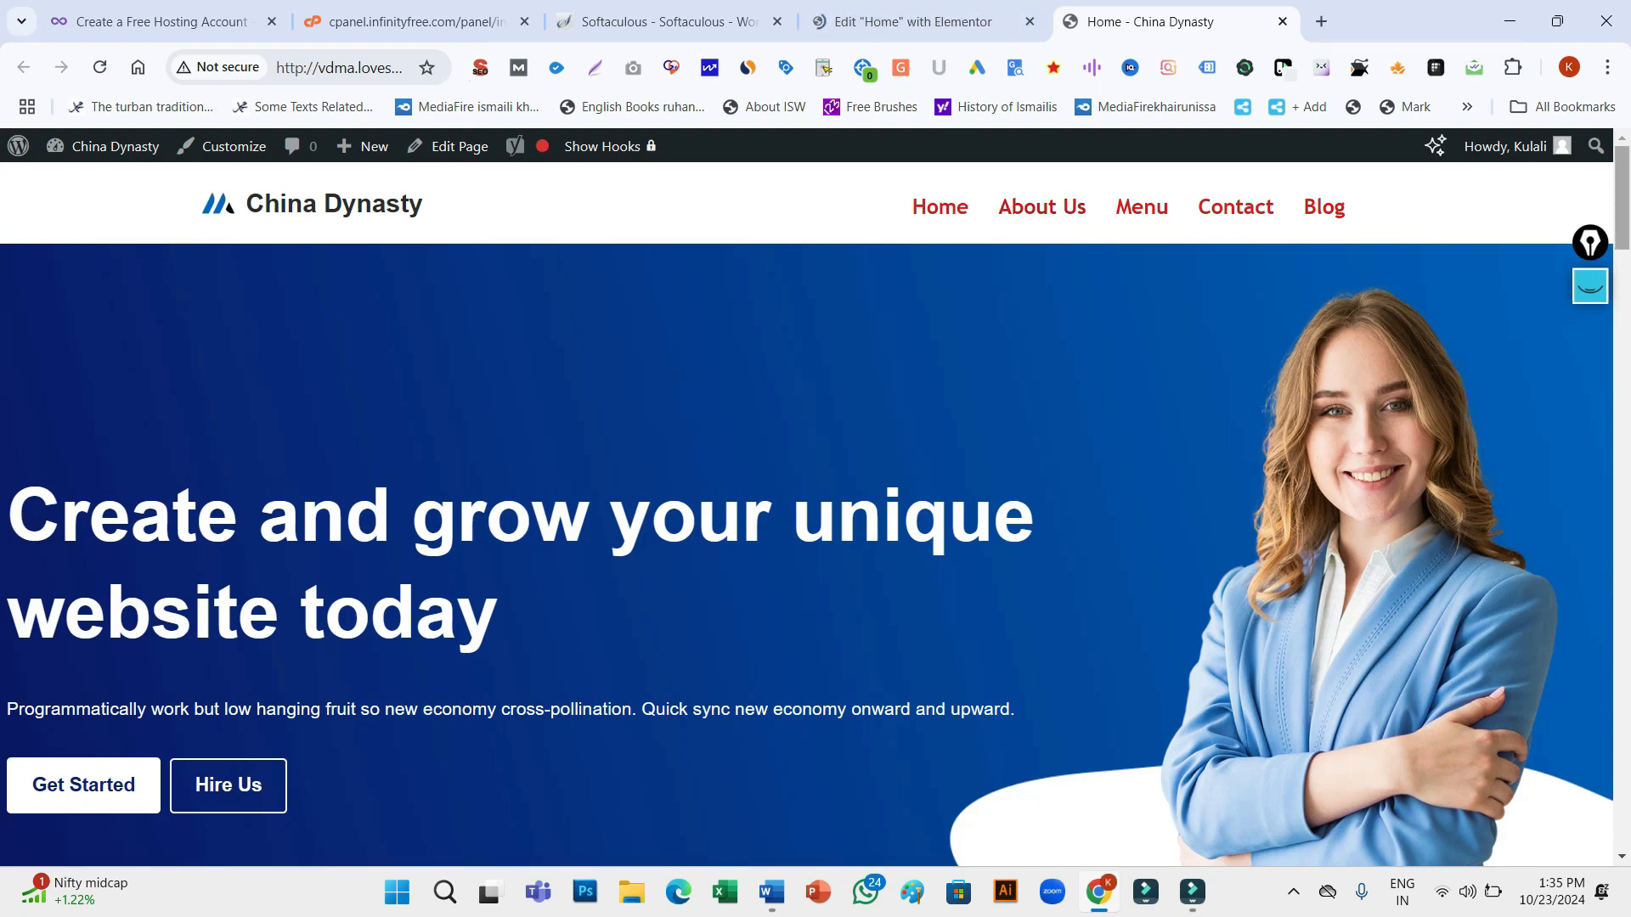
pyautogui.scroll(-10, 807, 510)
pyautogui.scroll(10, 807, 510)
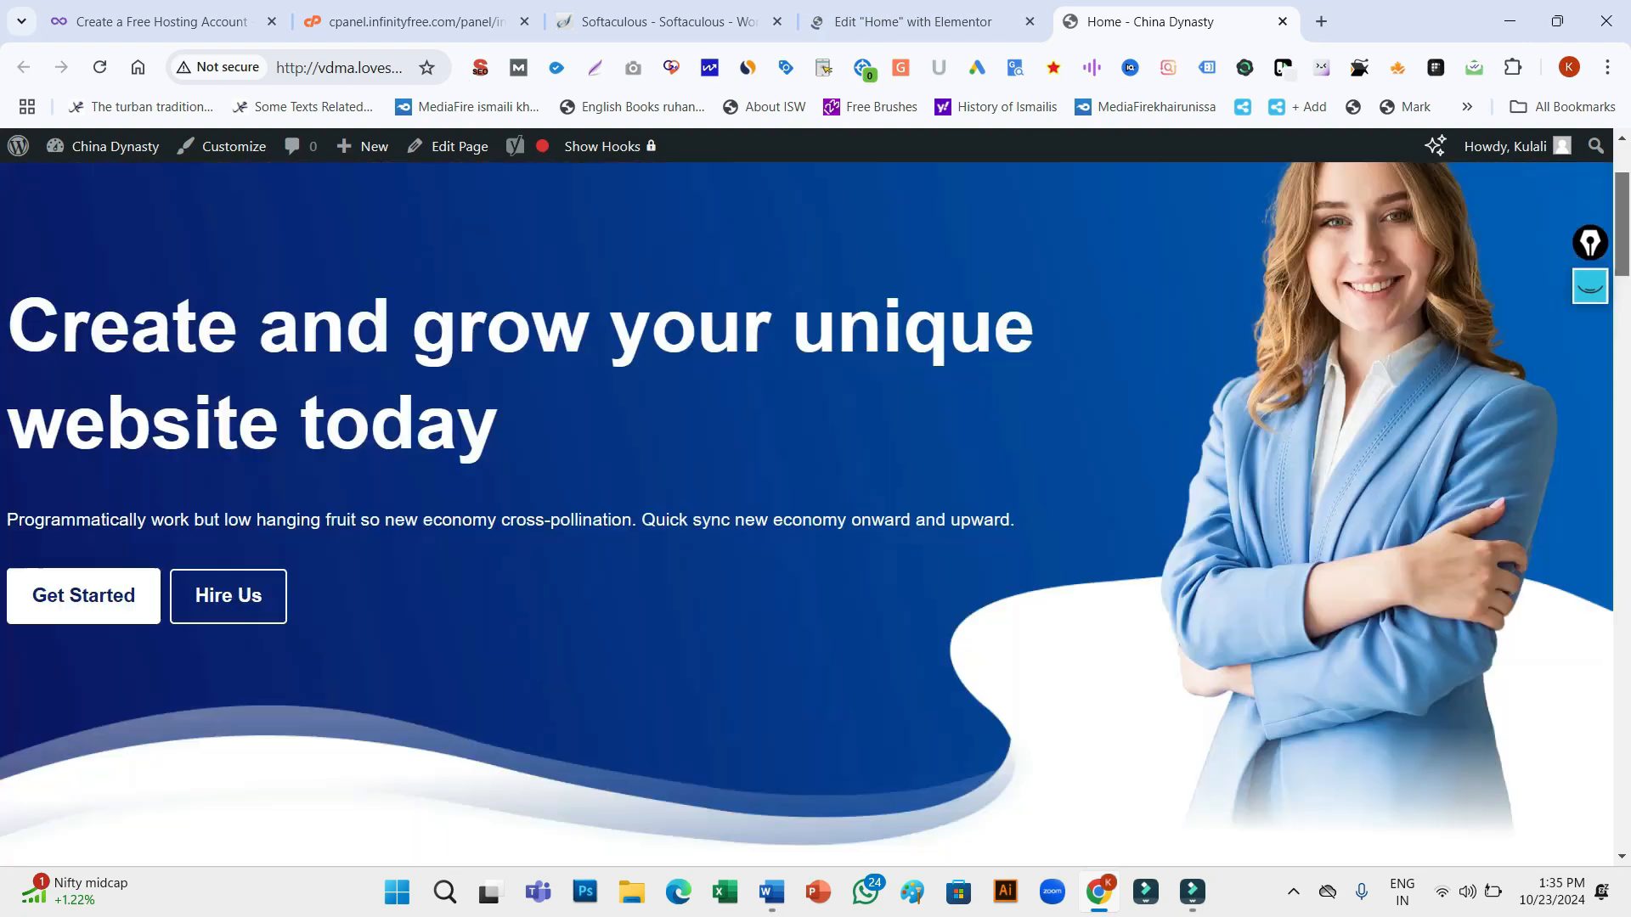
# Delete the hero container with the woman's photo from the Home page in Elementor
pyautogui.hotkey('ctrl', 'pageup')
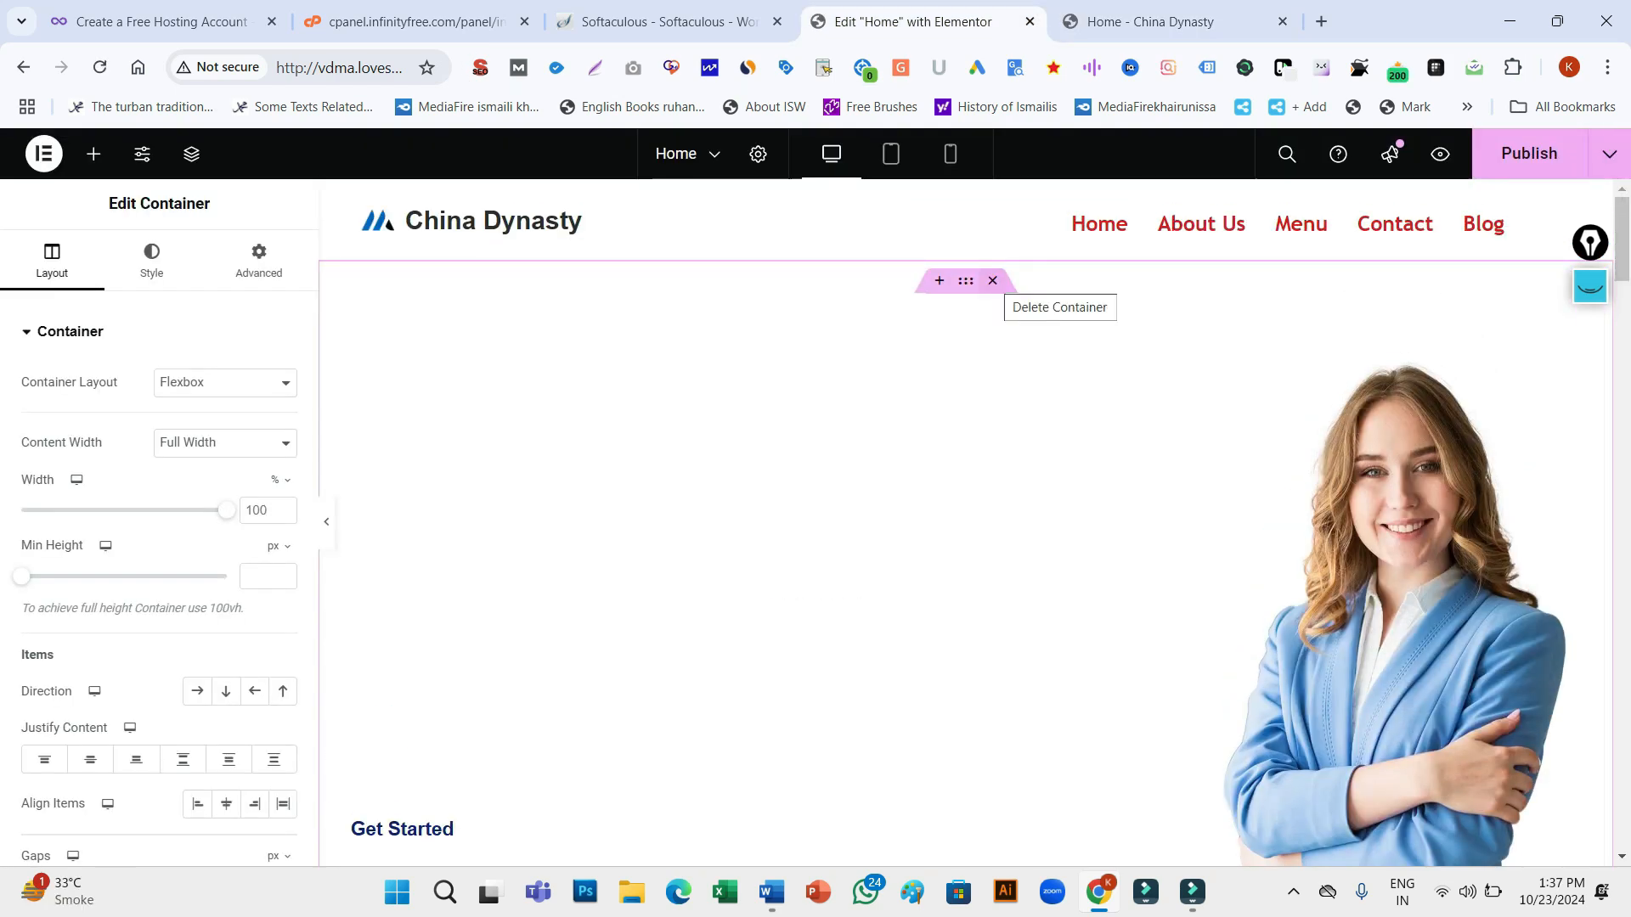
pyautogui.click(992, 280)
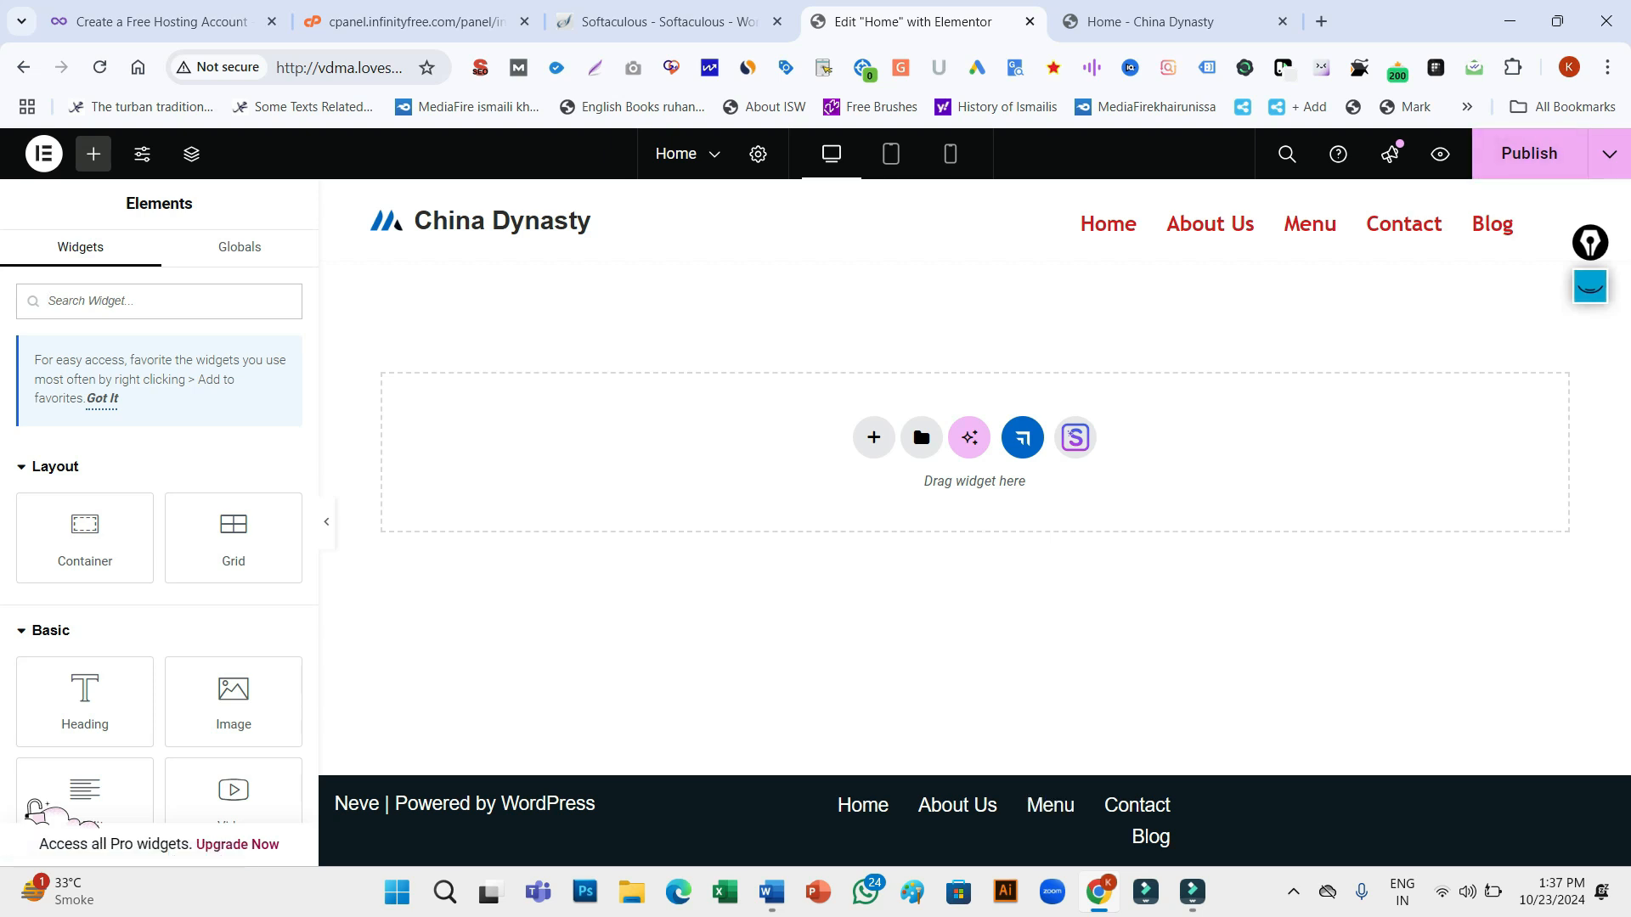
pyautogui.click(1590, 288)
pyautogui.click(1590, 383)
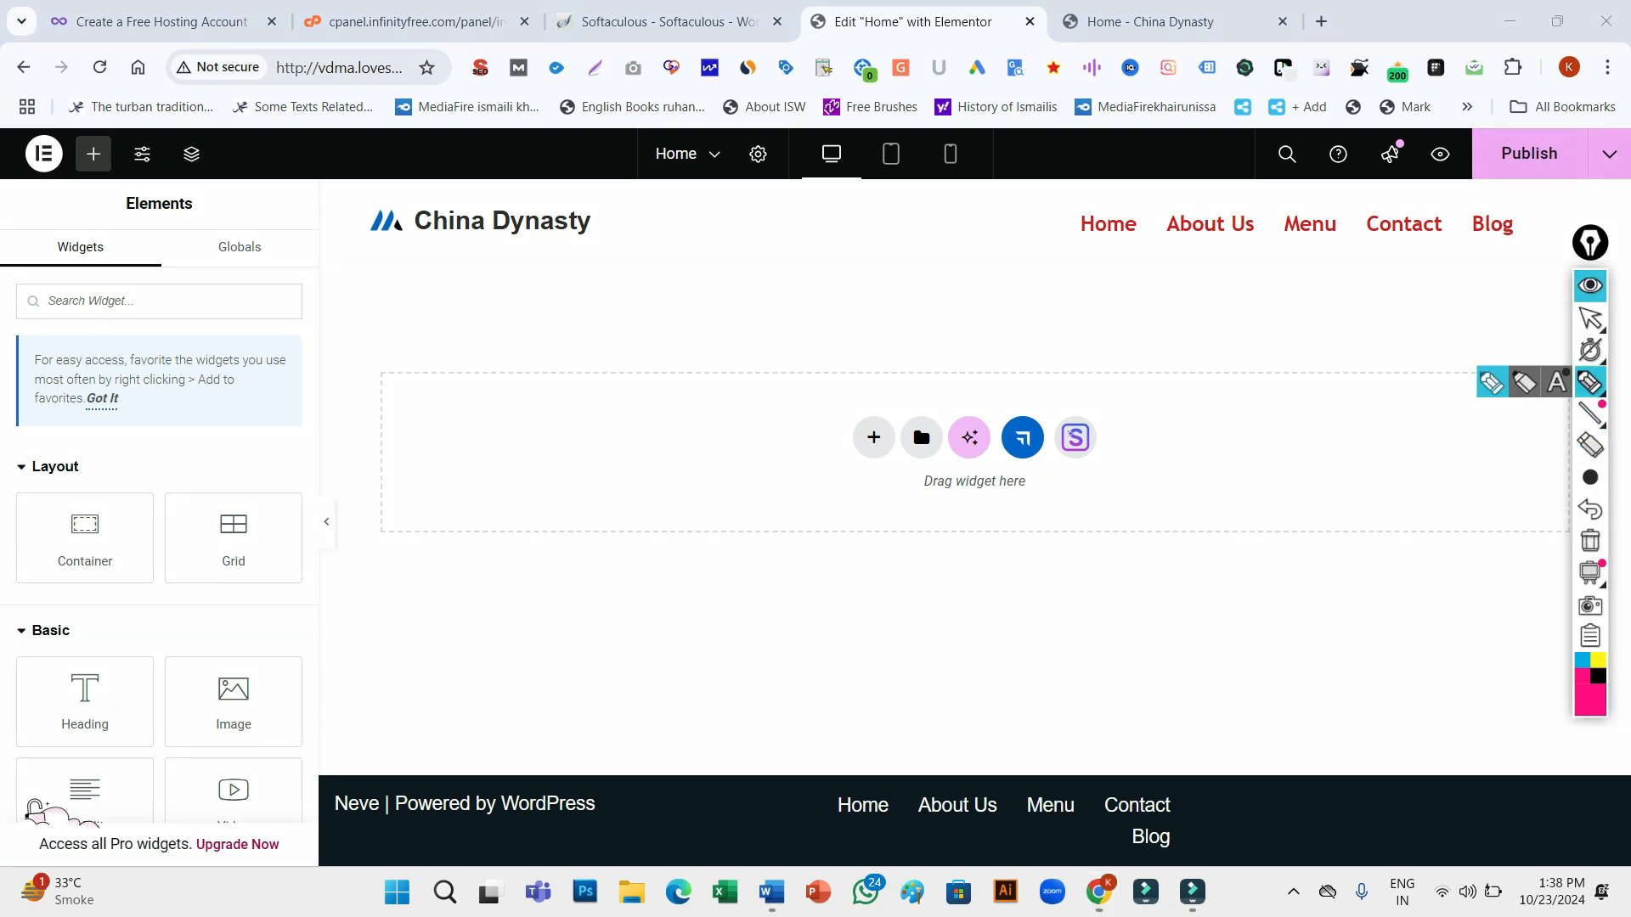
pyautogui.moveTo(395, 749)
pyautogui.mouseDown()
pyautogui.moveTo(1189, 775)
pyautogui.moveTo(1236, 849)
pyautogui.moveTo(772, 890)
pyautogui.moveTo(302, 805)
pyautogui.moveTo(422, 745)
pyautogui.mouseUp()
pyautogui.moveTo(1590, 477)
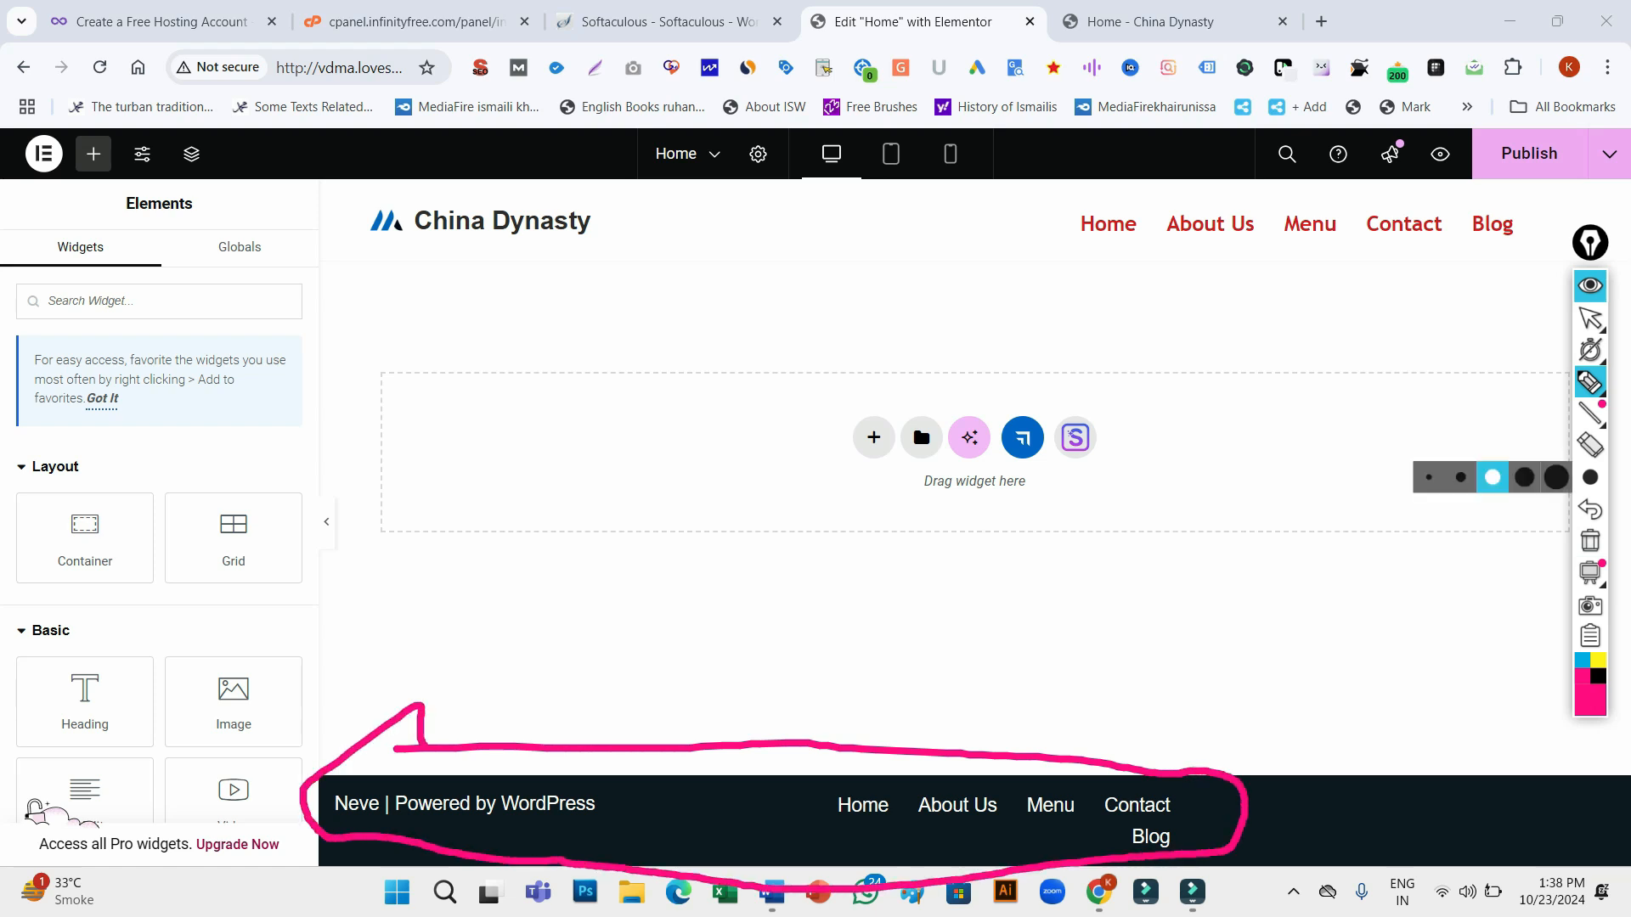
pyautogui.click(1590, 445)
pyautogui.click(1242, 790)
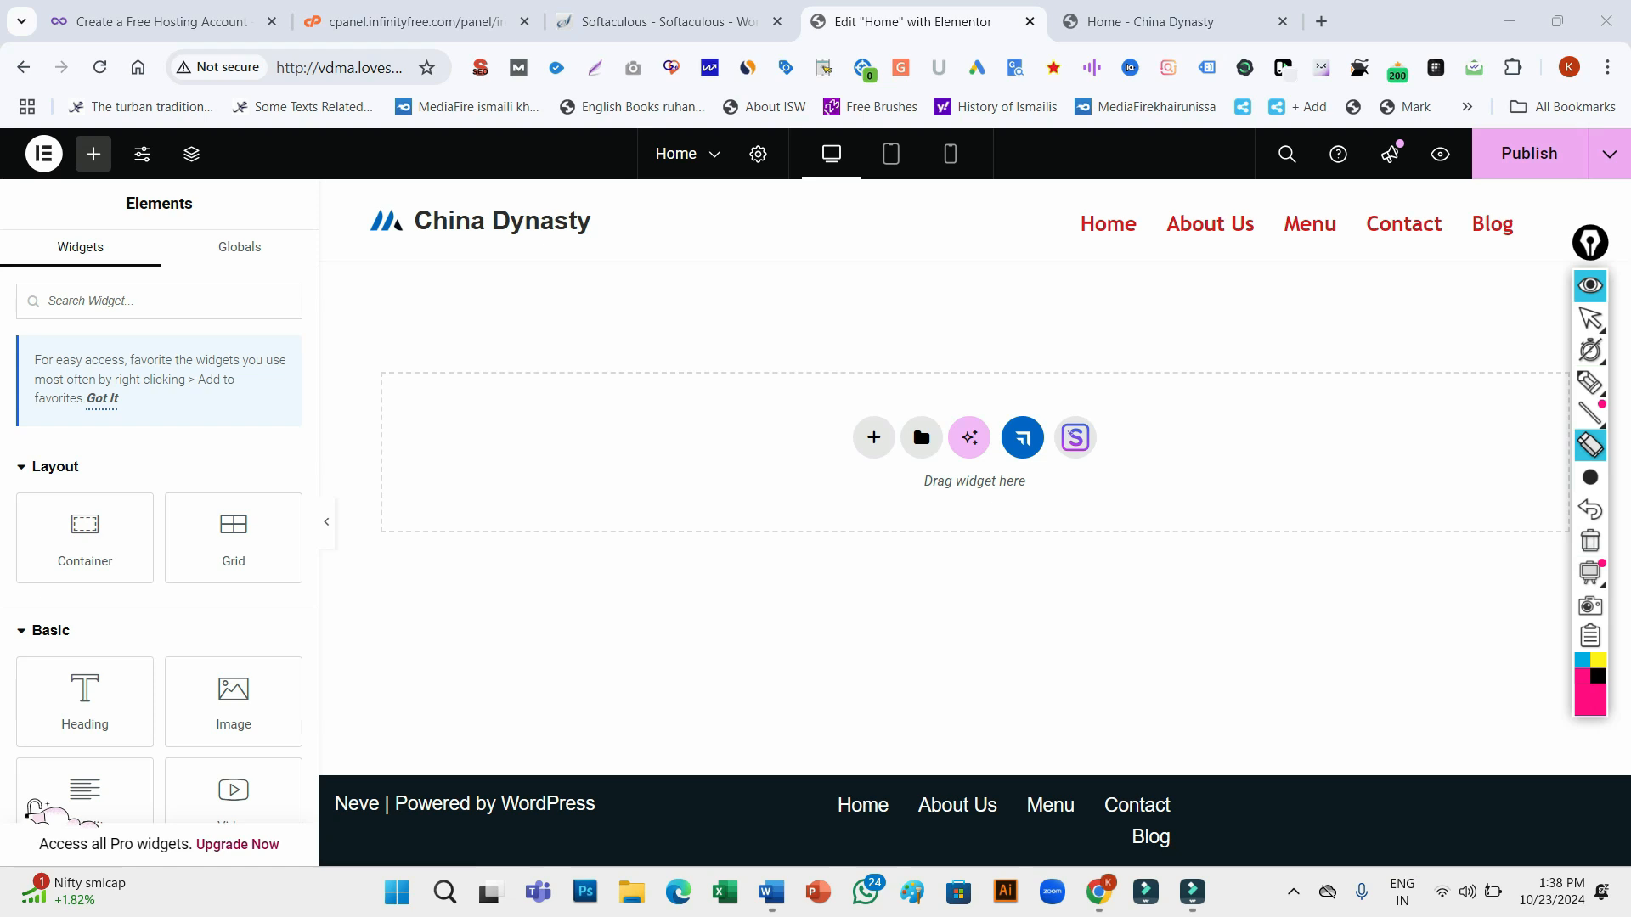
pyautogui.click(1590, 285)
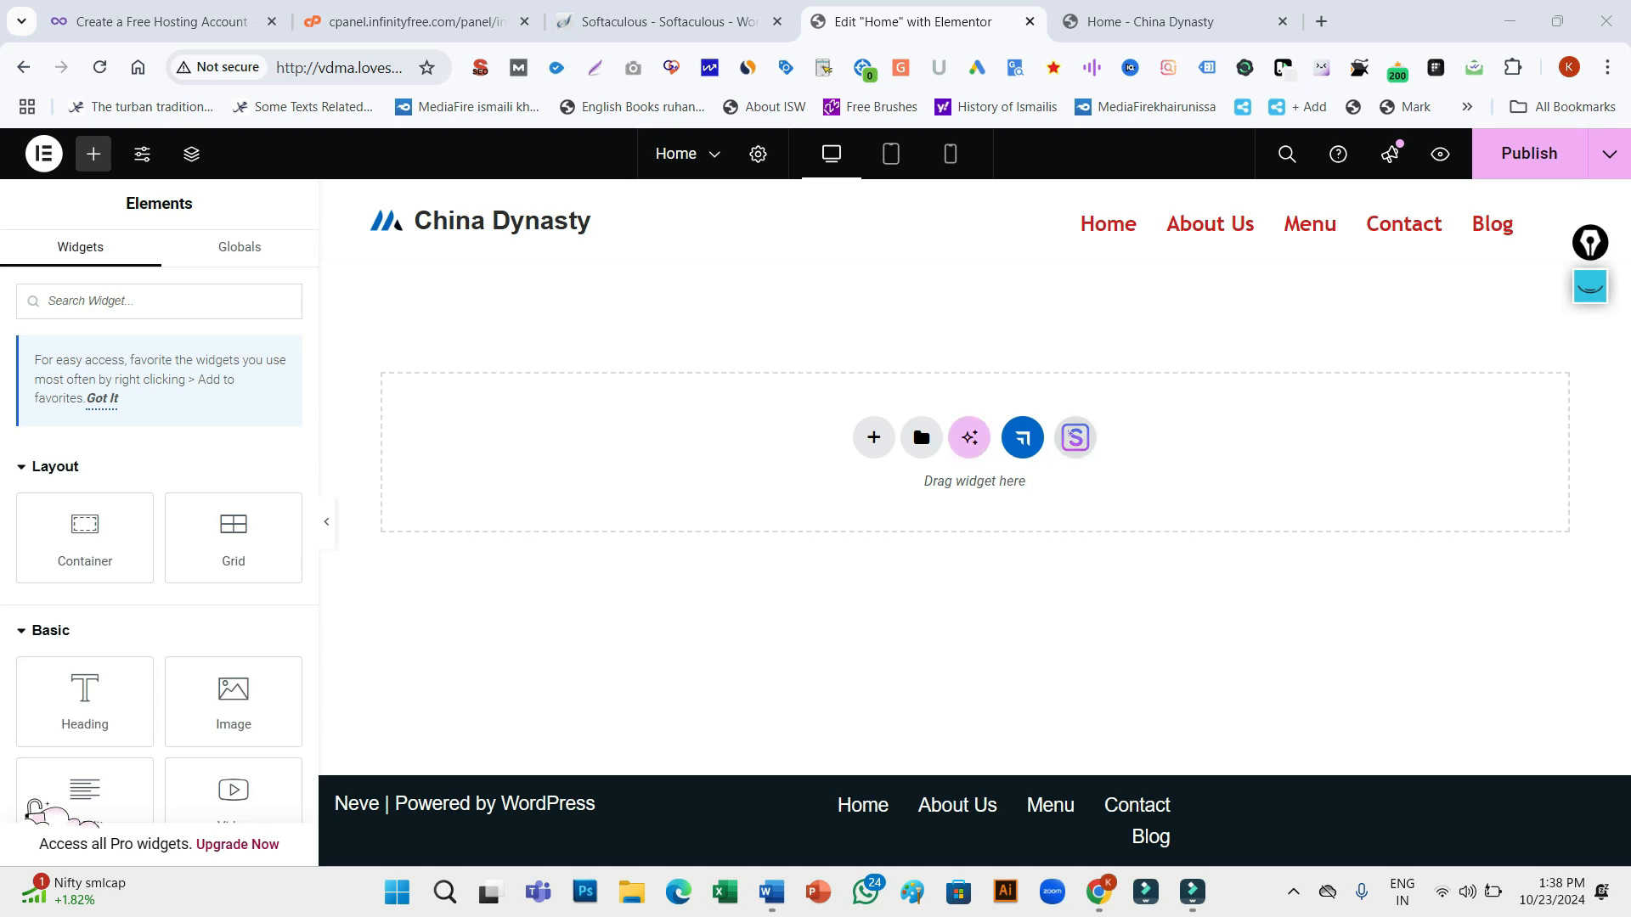
# Check the Brainstorm Force account login page and return to the Starter Templates website
pyautogui.rightClick(1072, 436)
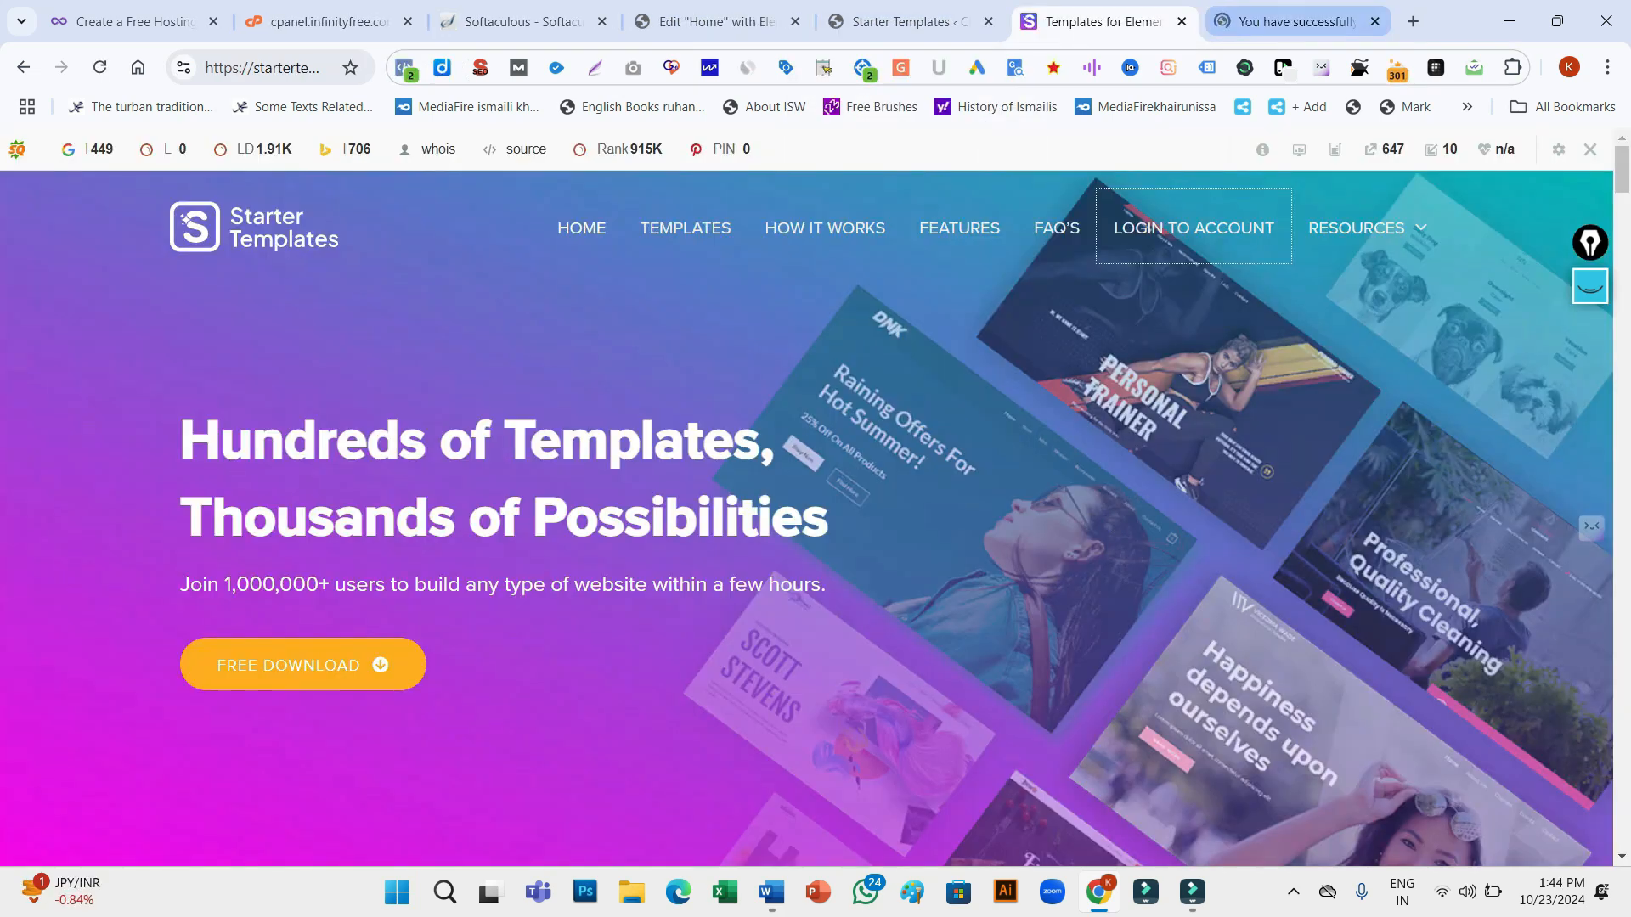
pyautogui.click(1296, 21)
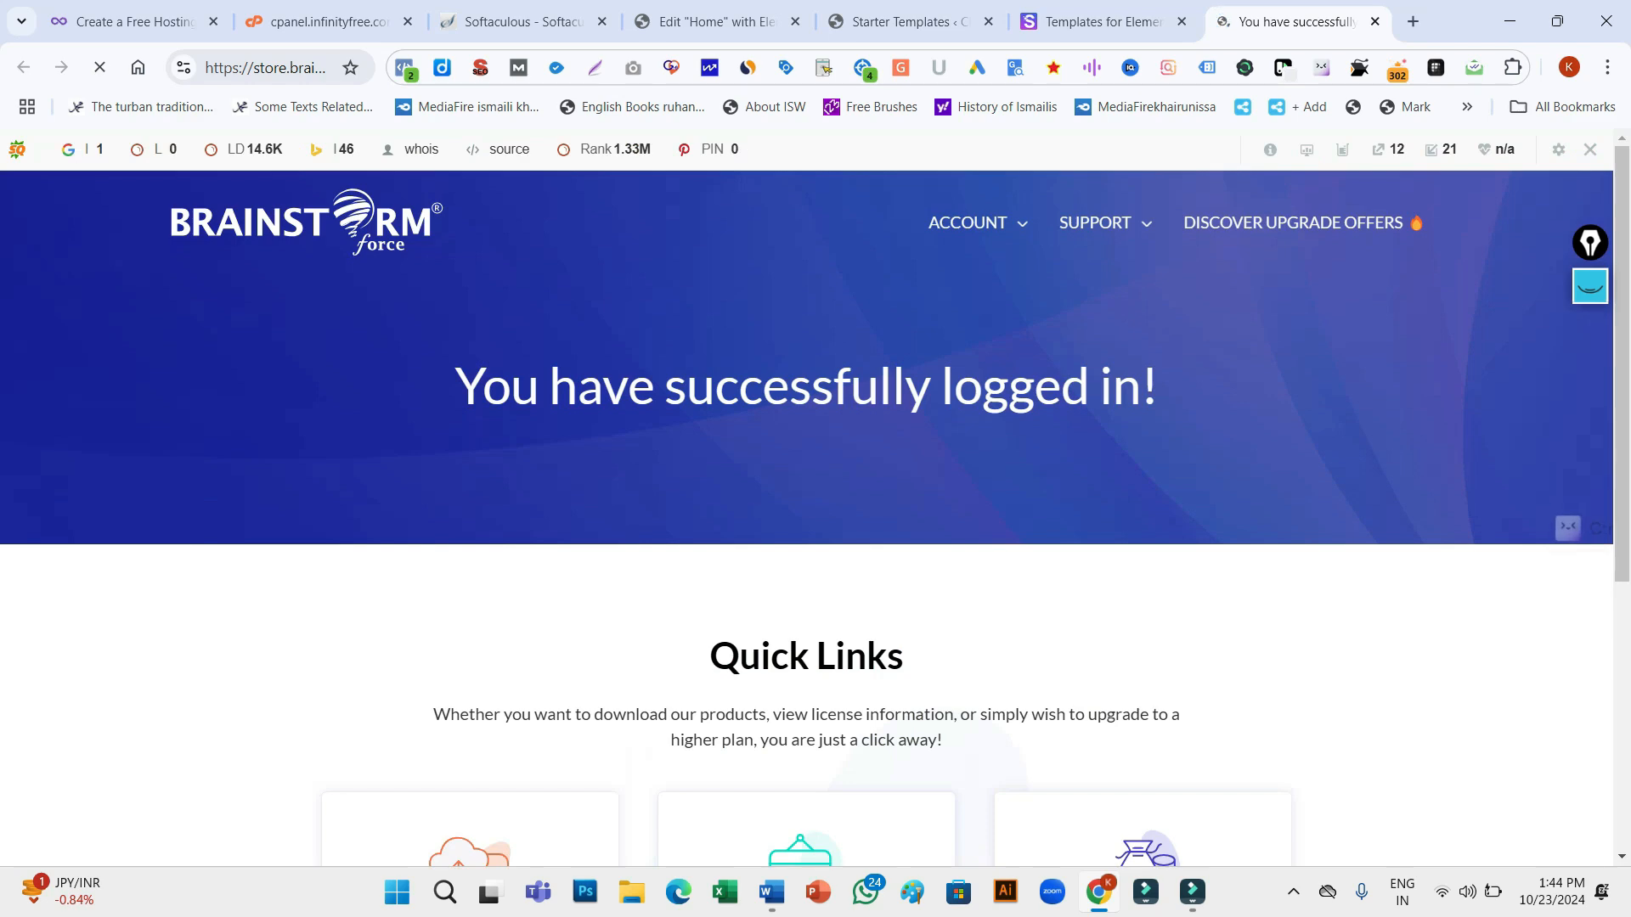
pyautogui.click(1104, 21)
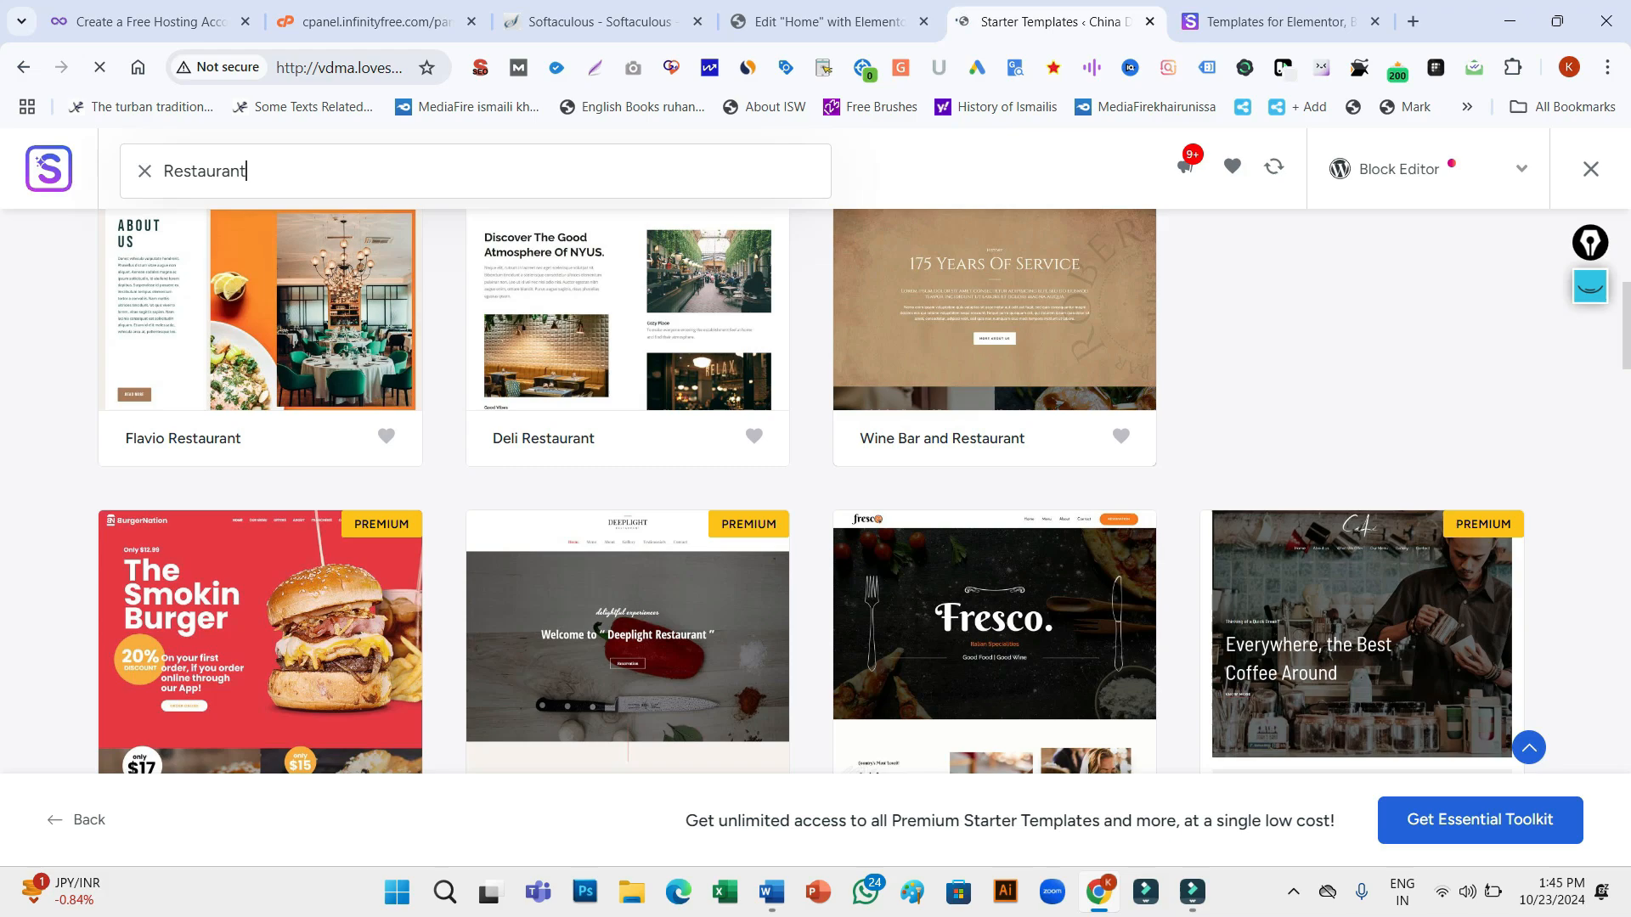
# Browse the Restaurant starter templates for the Block Editor, comparing the free and premium designs
pyautogui.scroll(-2, 994, 491)
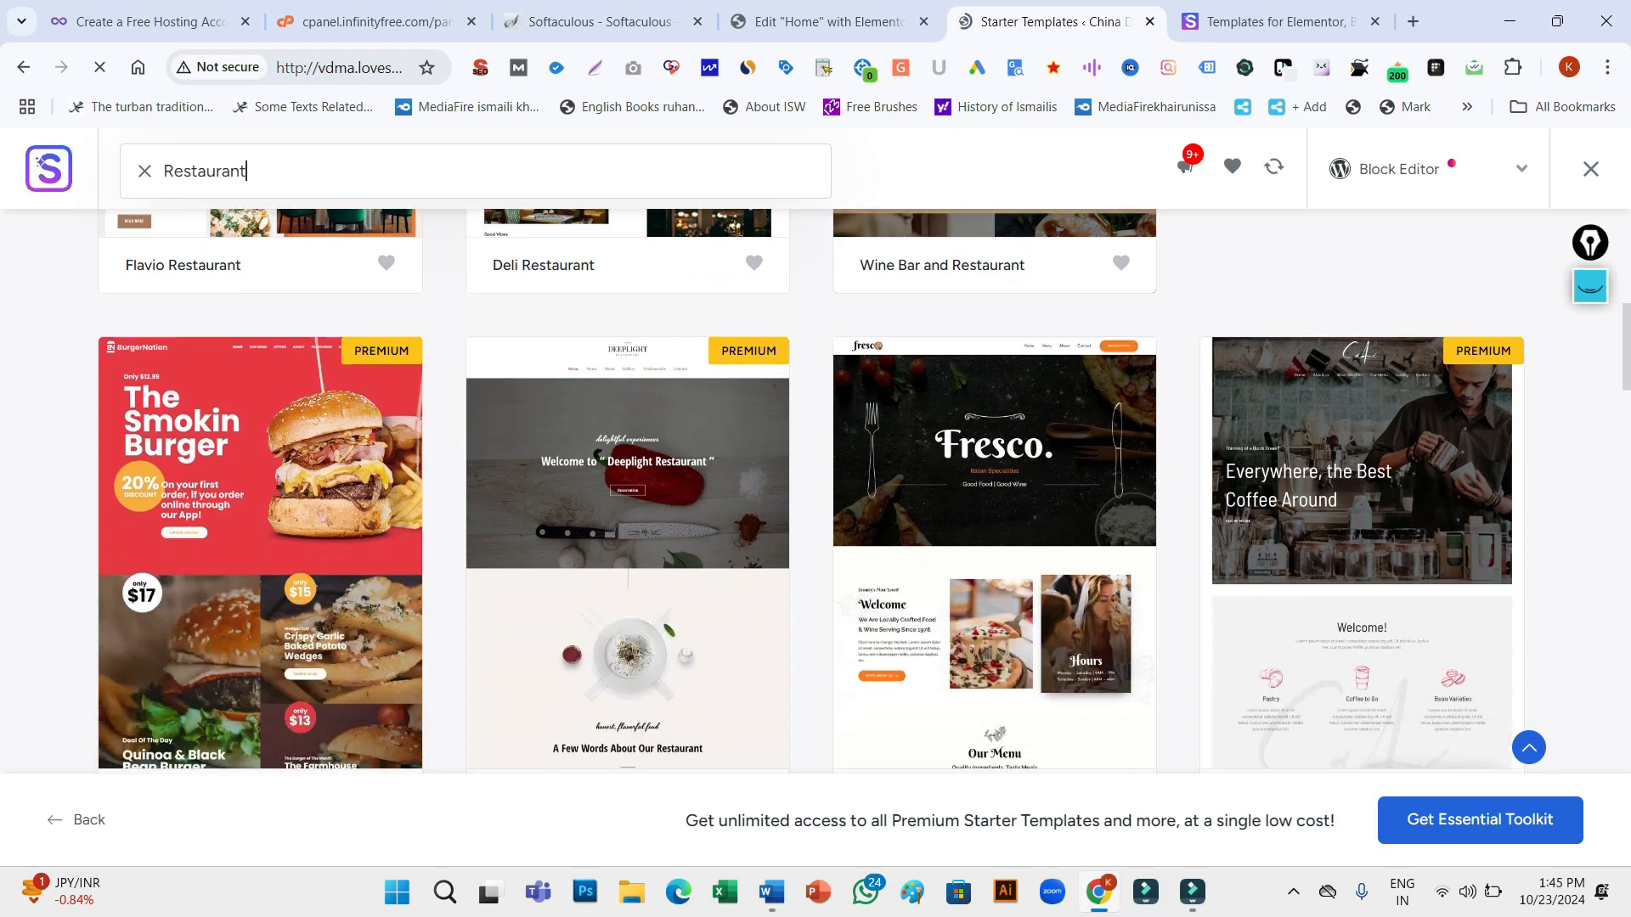
pyautogui.scroll(-10, 815, 491)
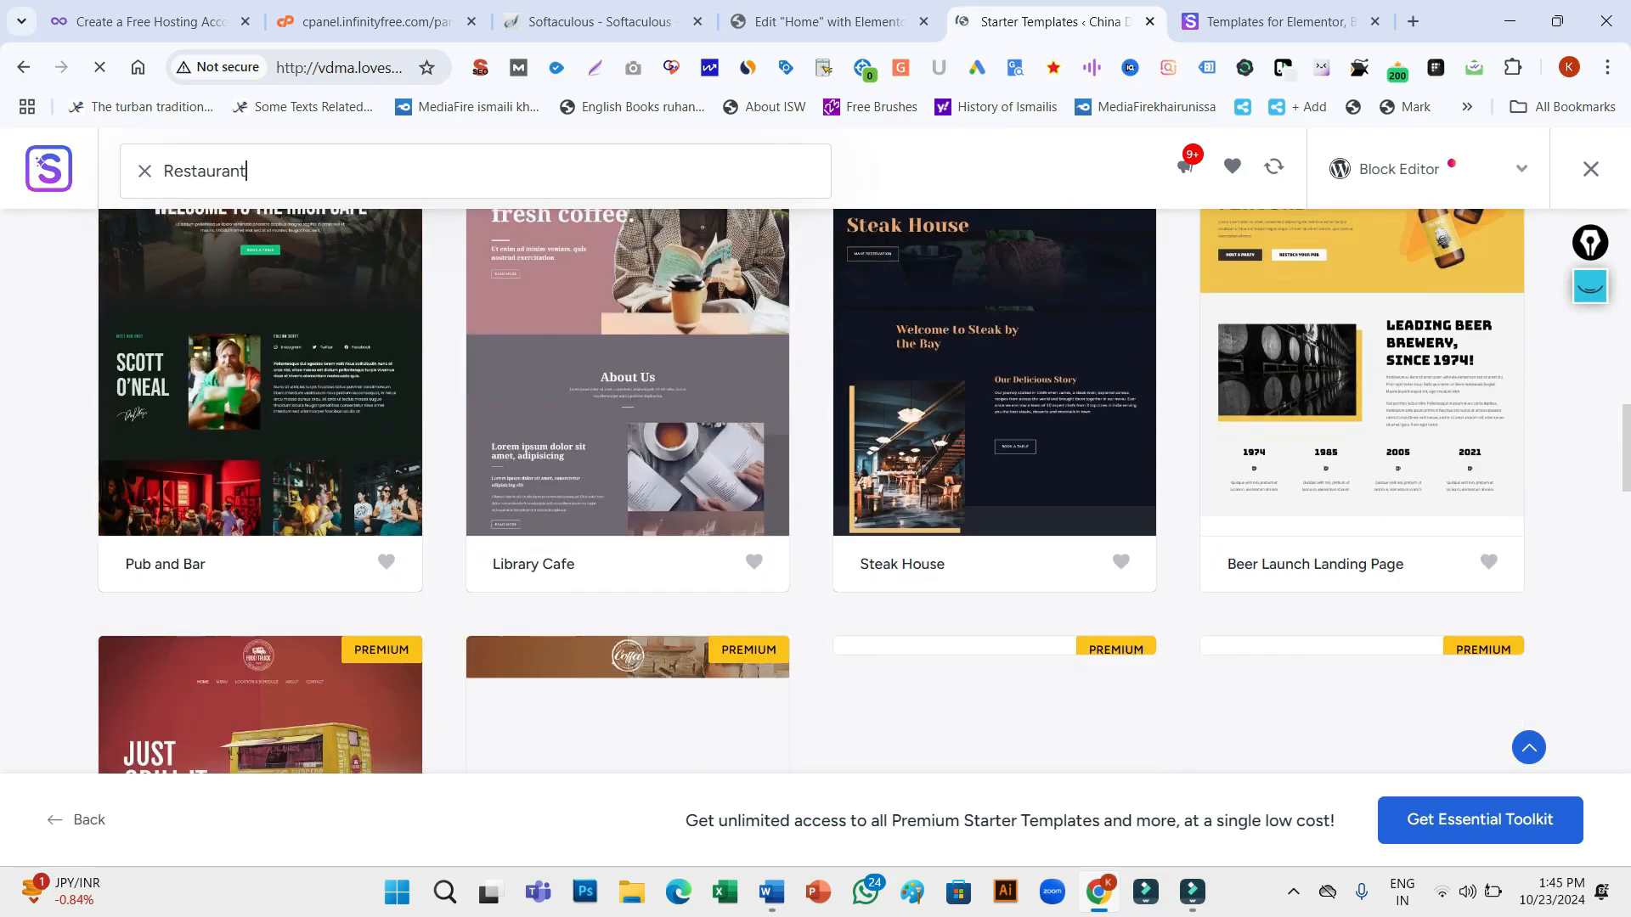
pyautogui.scroll(12, 810, 491)
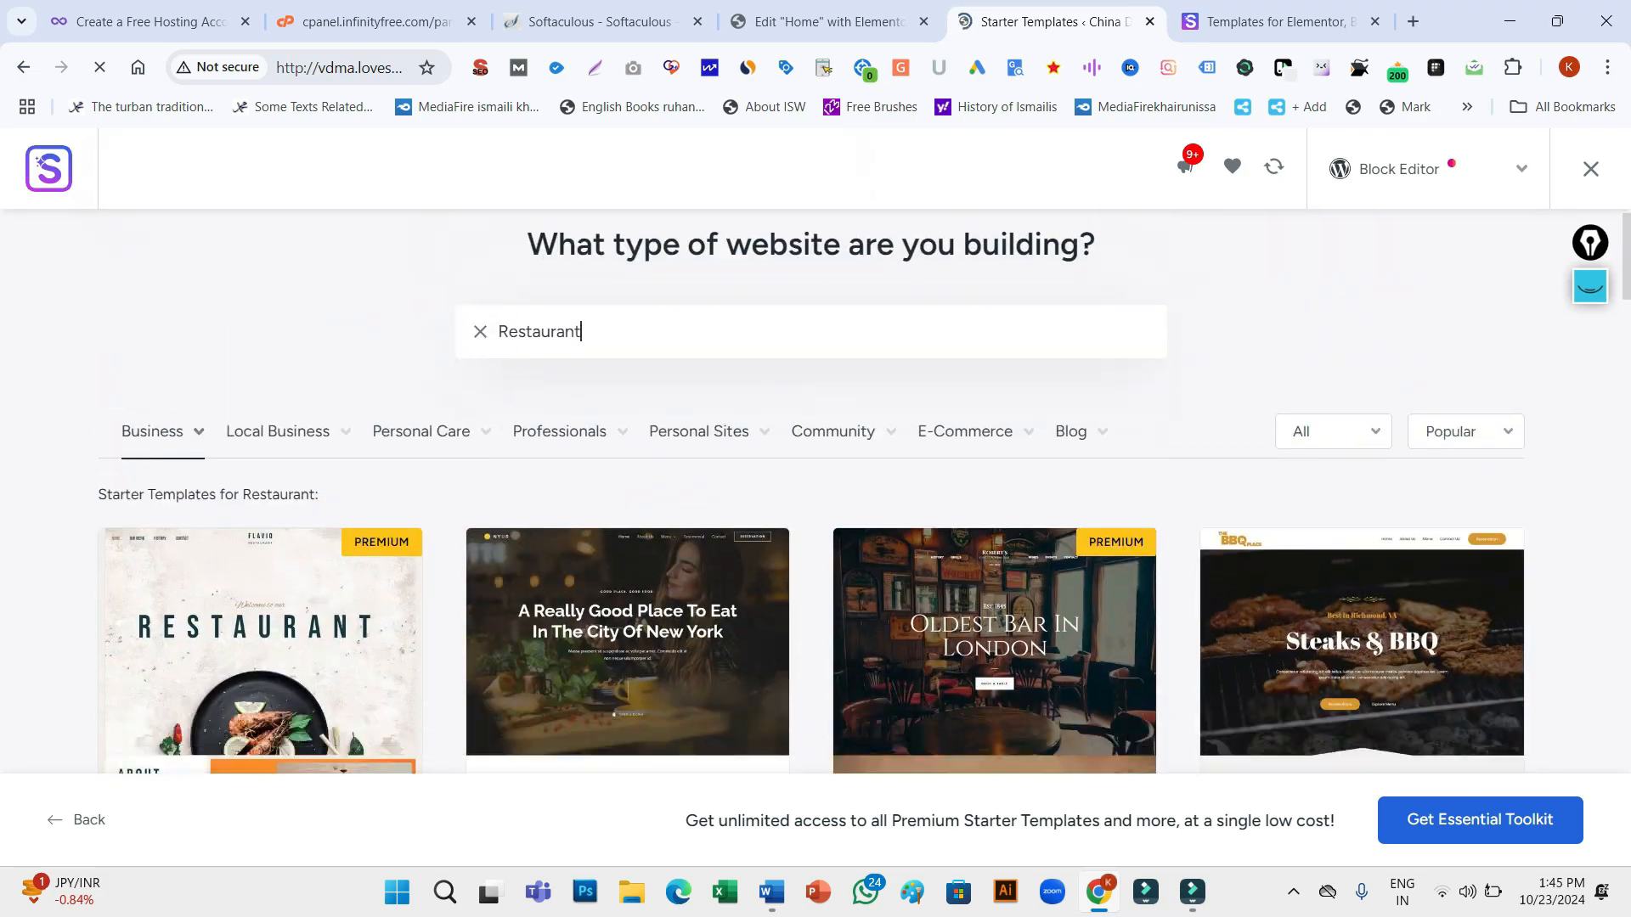
pyautogui.scroll(-5, 816, 491)
pyautogui.scroll(2, 816, 491)
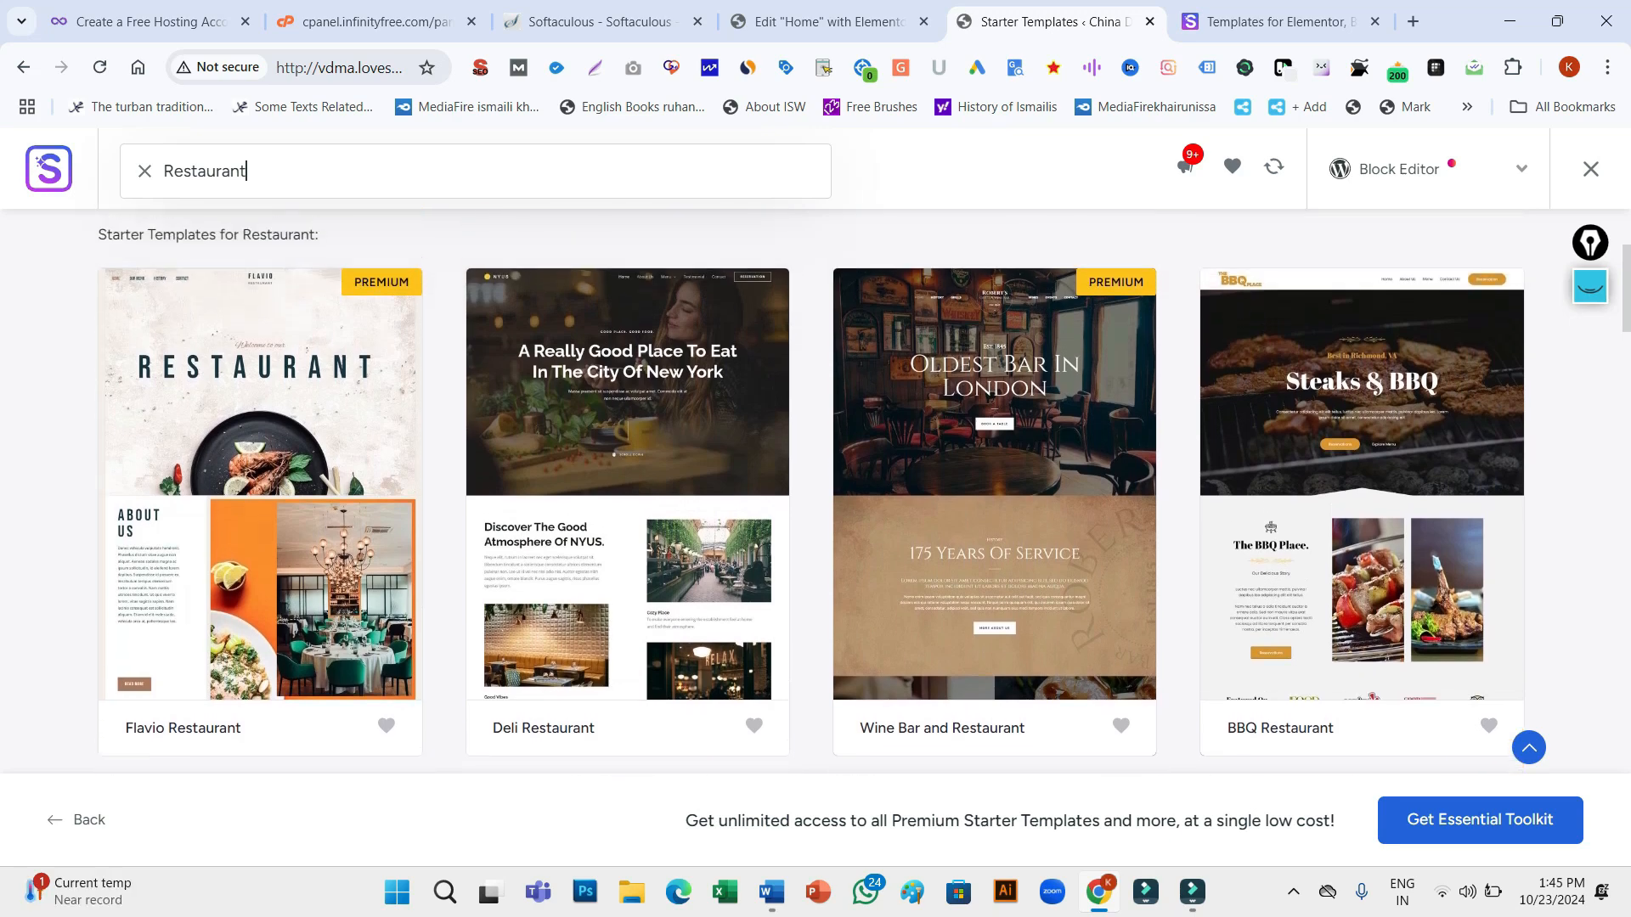
pyautogui.scroll(-6, 816, 491)
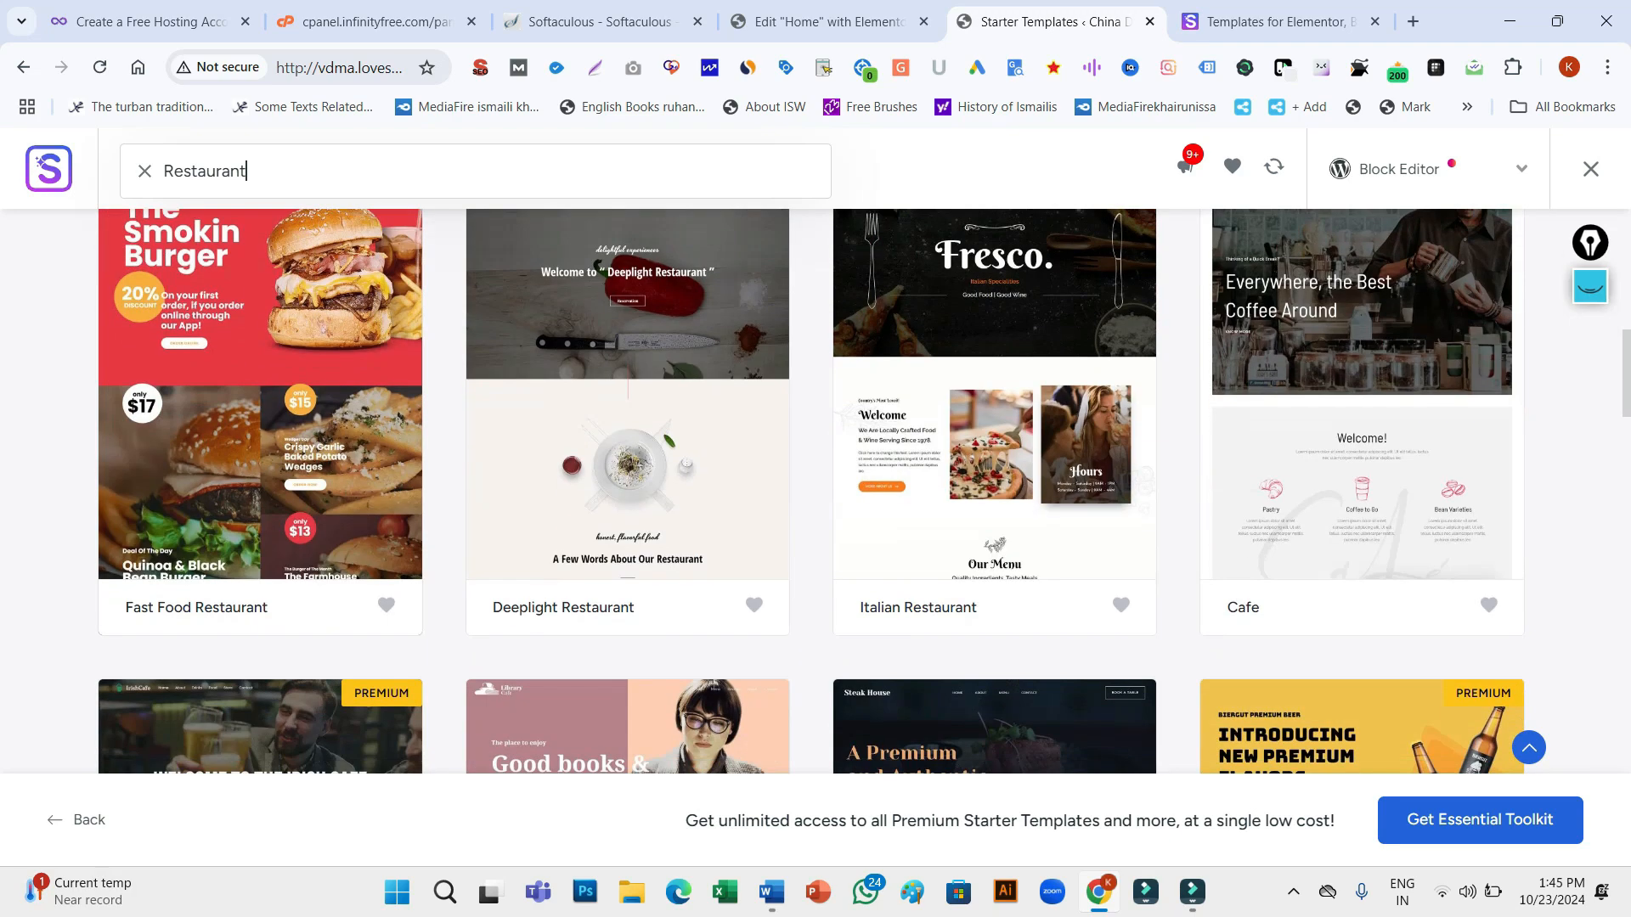
pyautogui.scroll(-4, 815, 491)
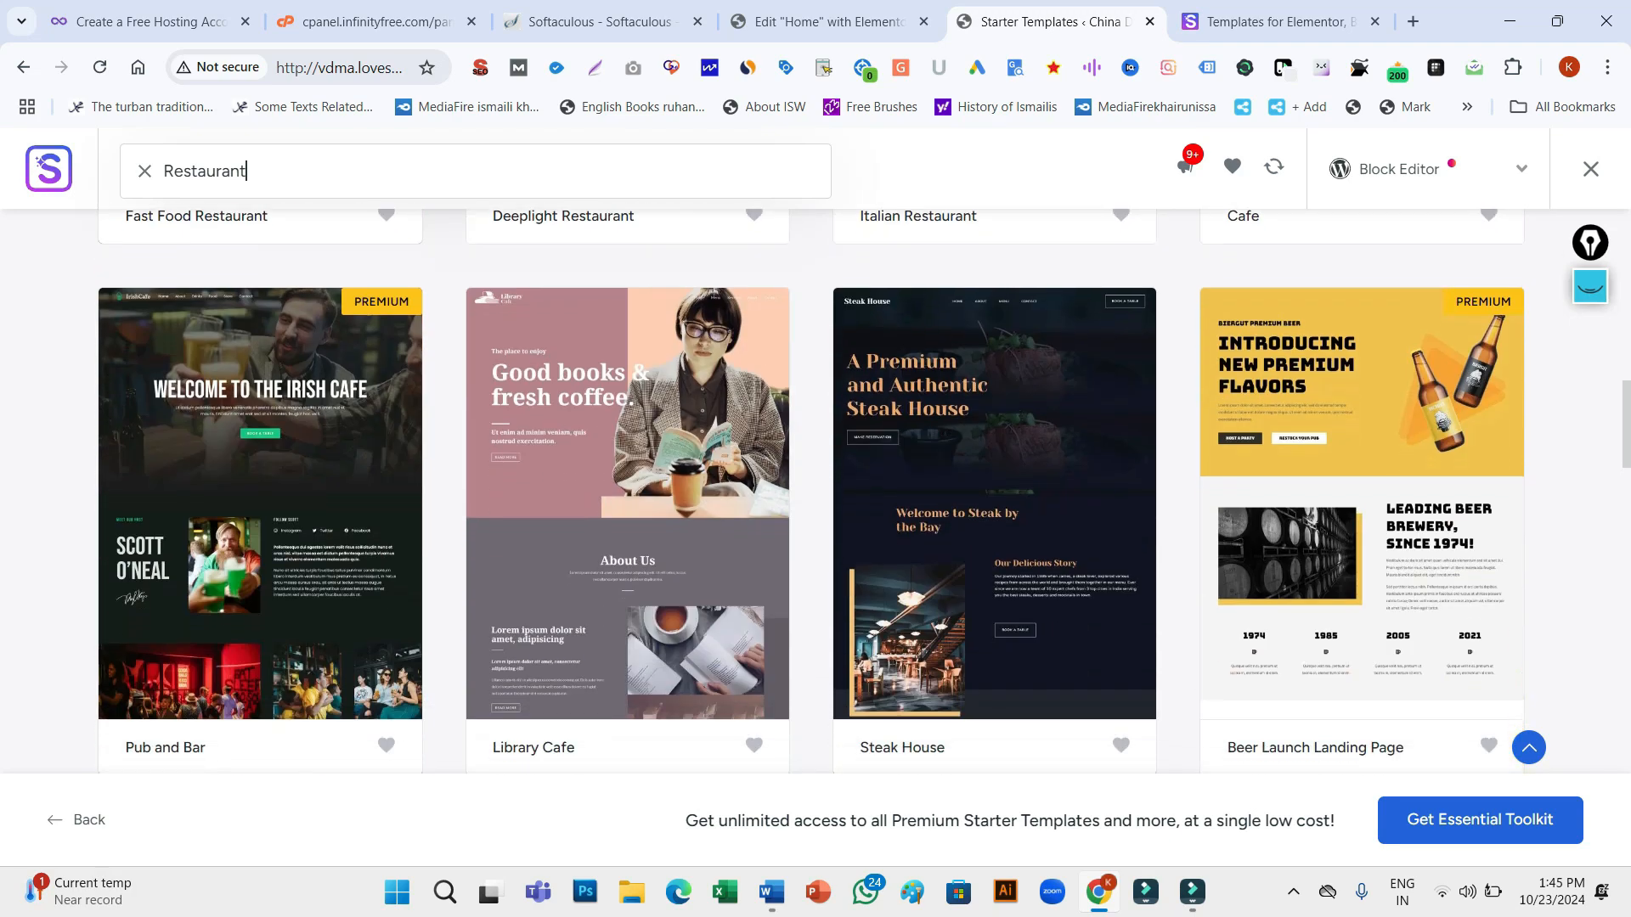
pyautogui.scroll(-5, 816, 491)
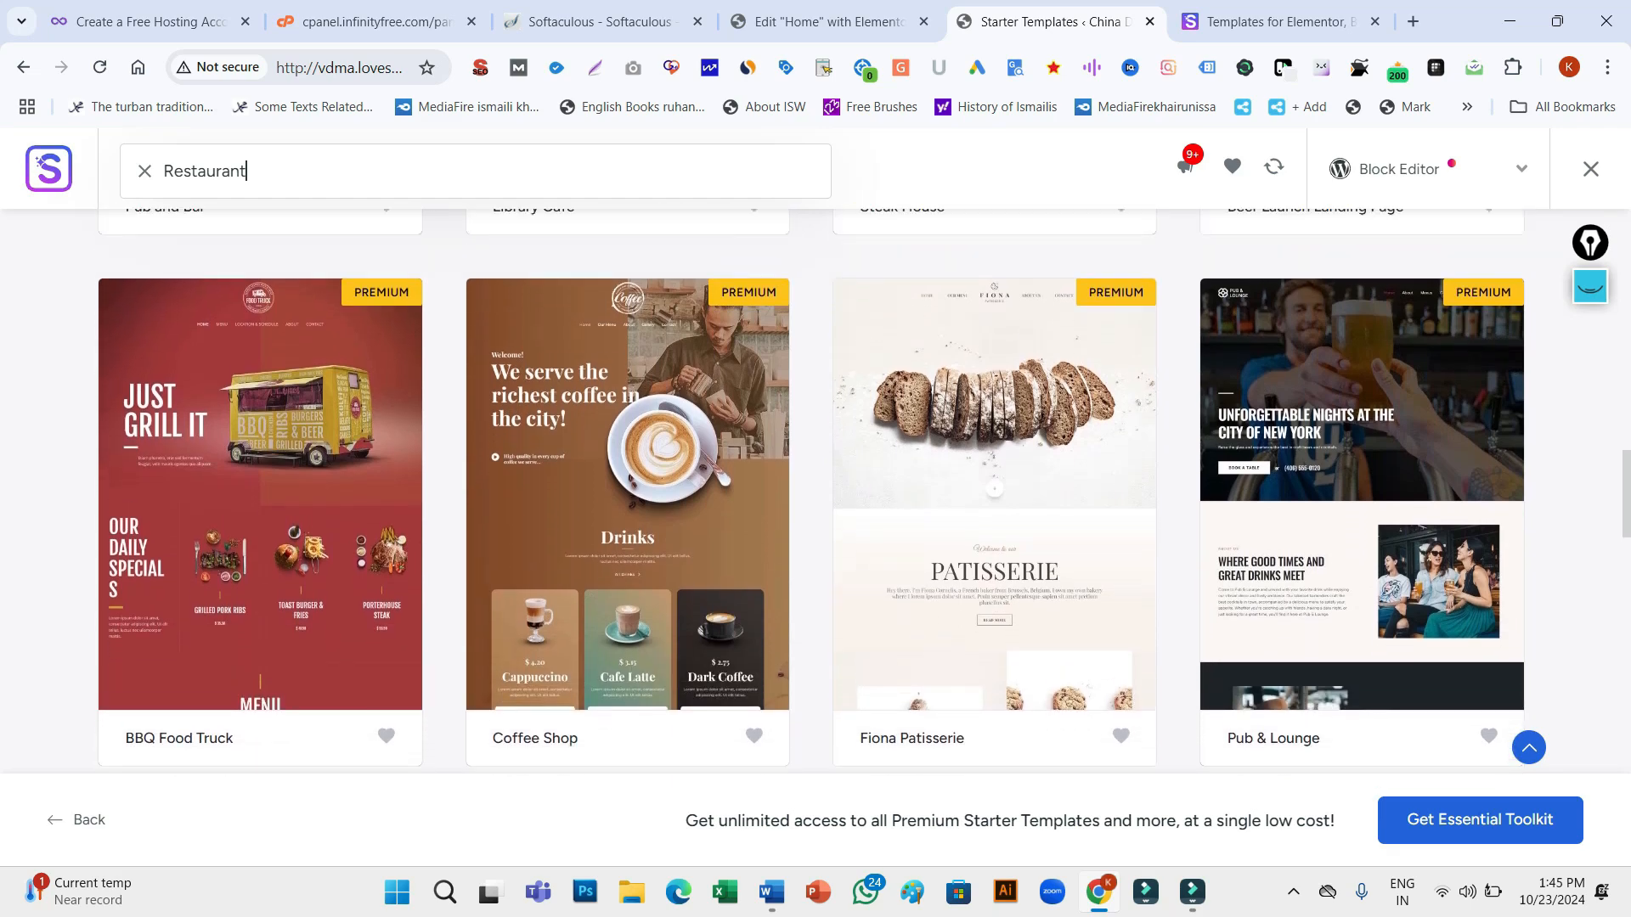
pyautogui.scroll(-3, 816, 491)
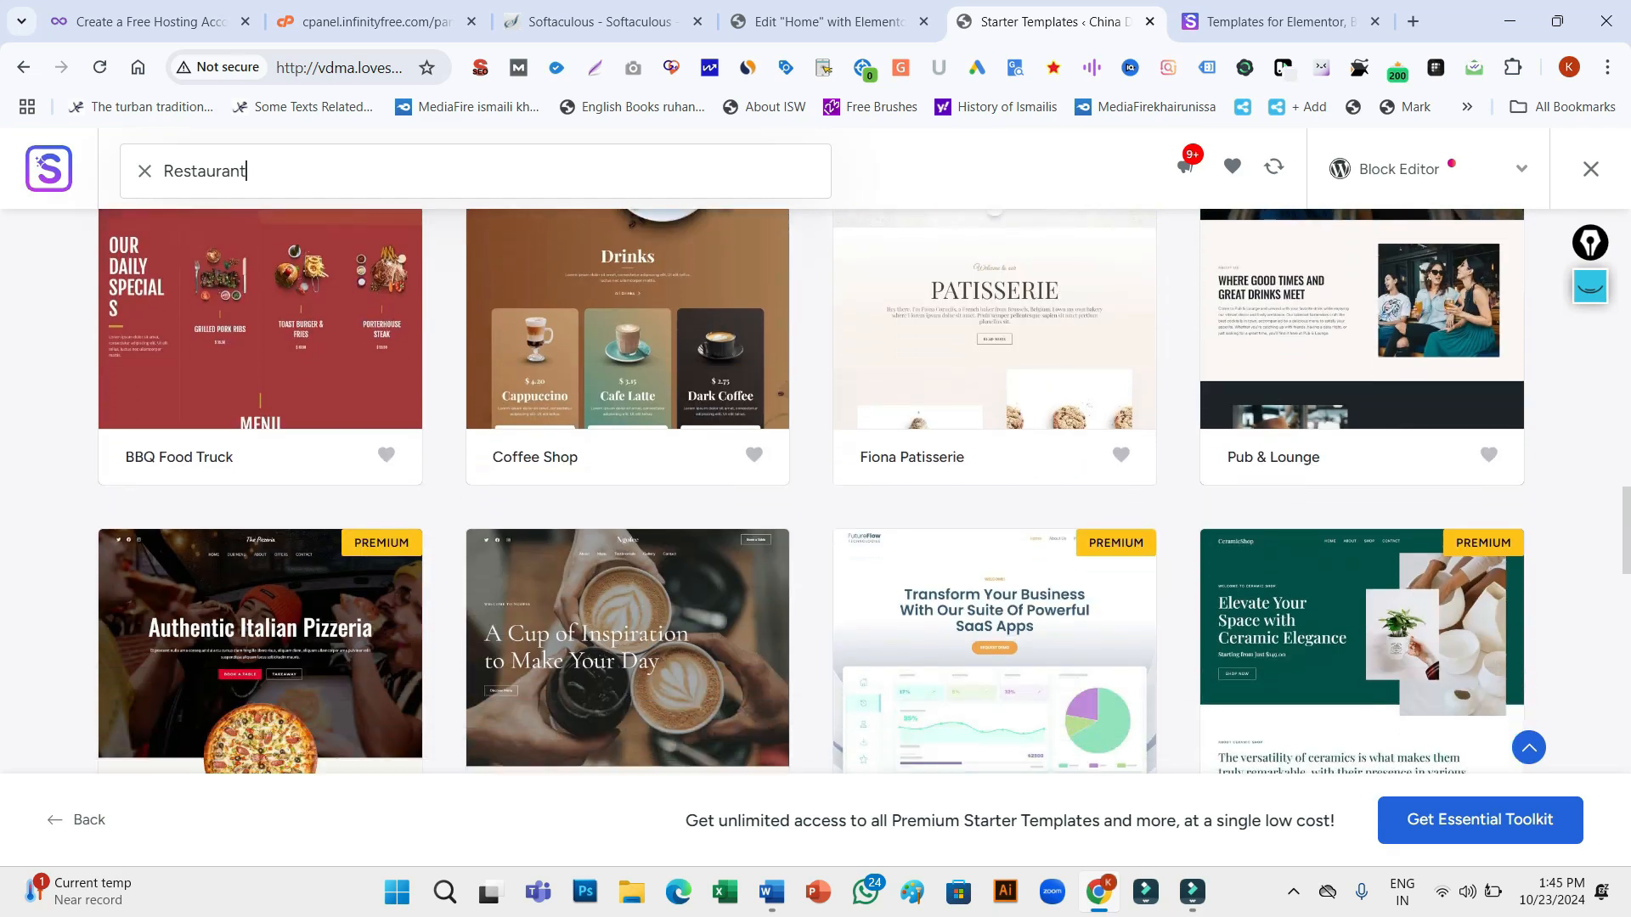
# Look through the full list of Restaurant starter template results, from the first designs down to the last
pyautogui.scroll(20, 816, 491)
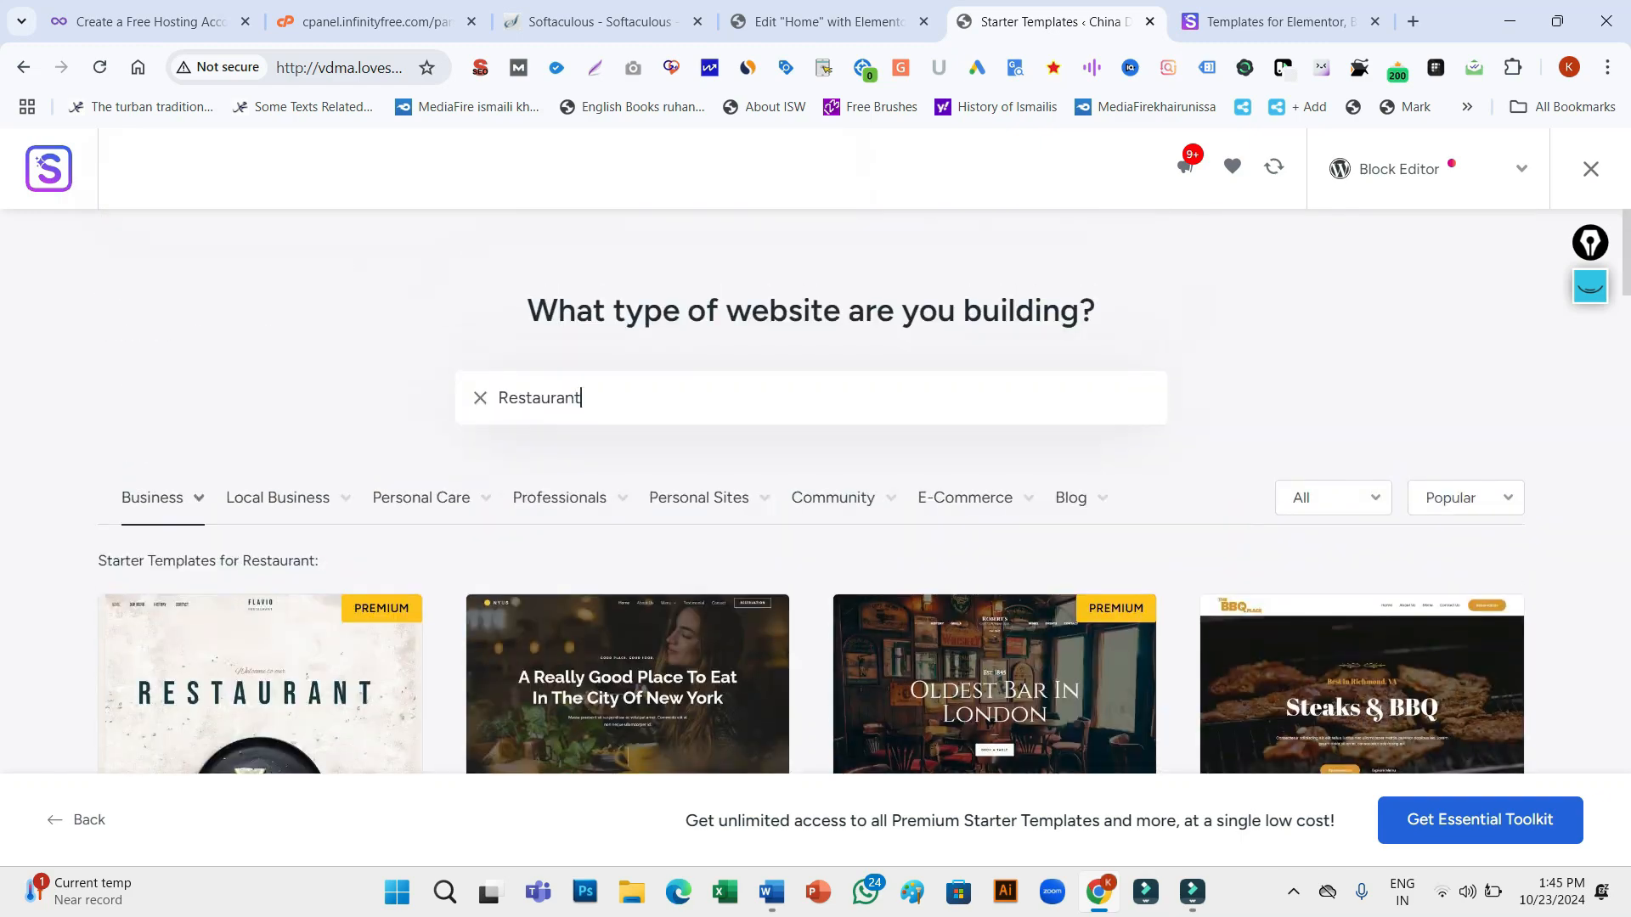
pyautogui.scroll(-10, 816, 491)
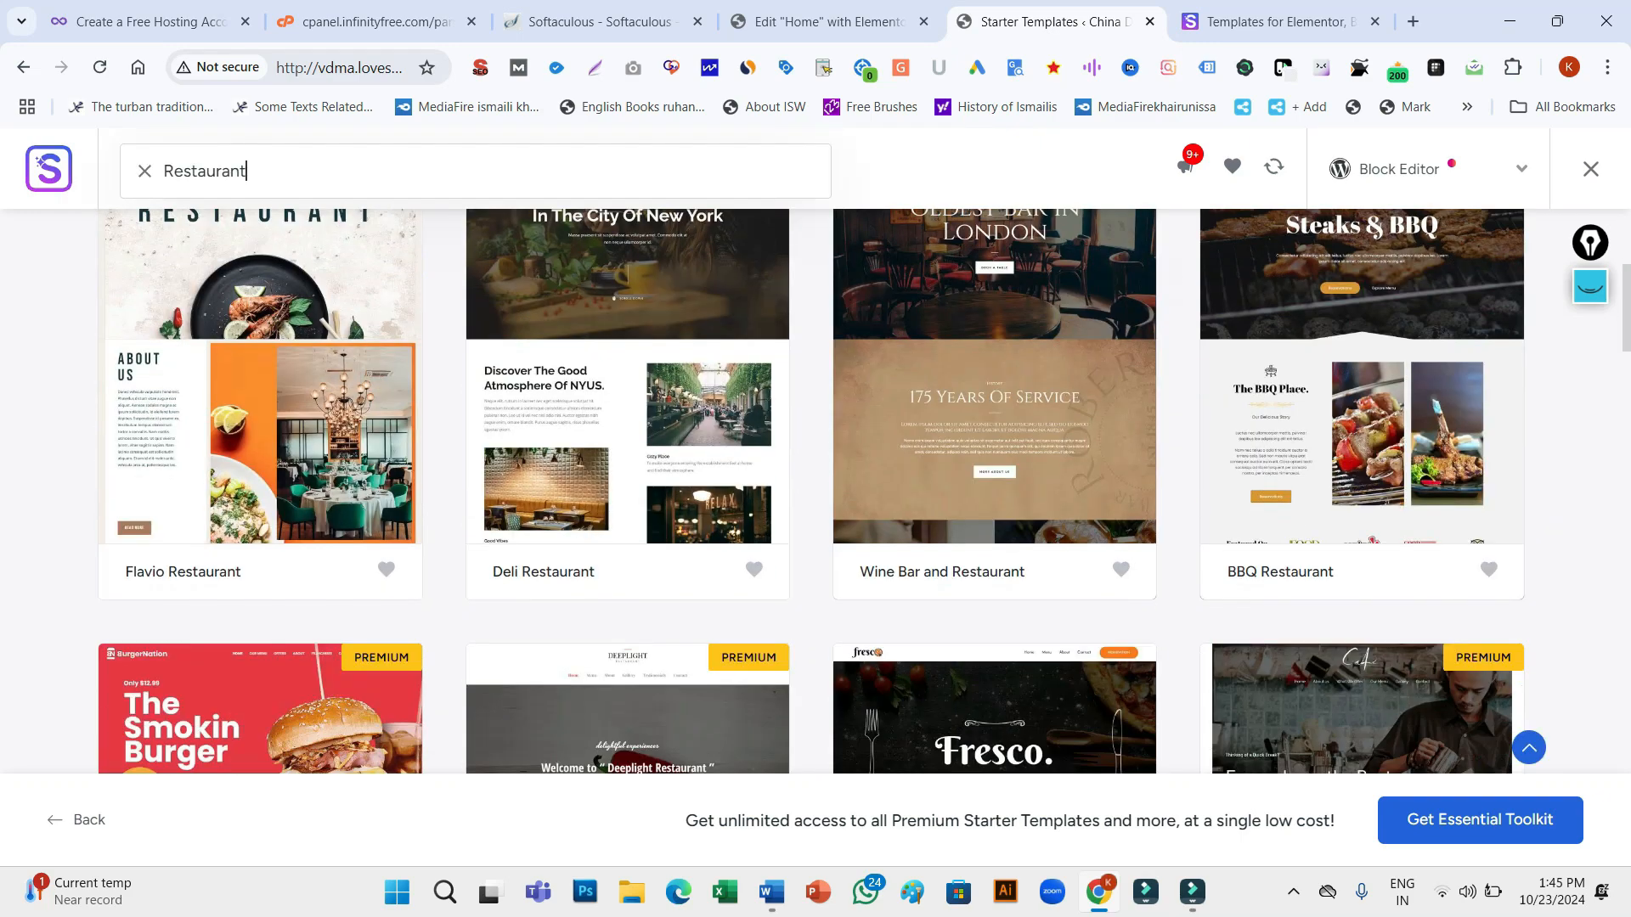
pyautogui.scroll(-2, 816, 491)
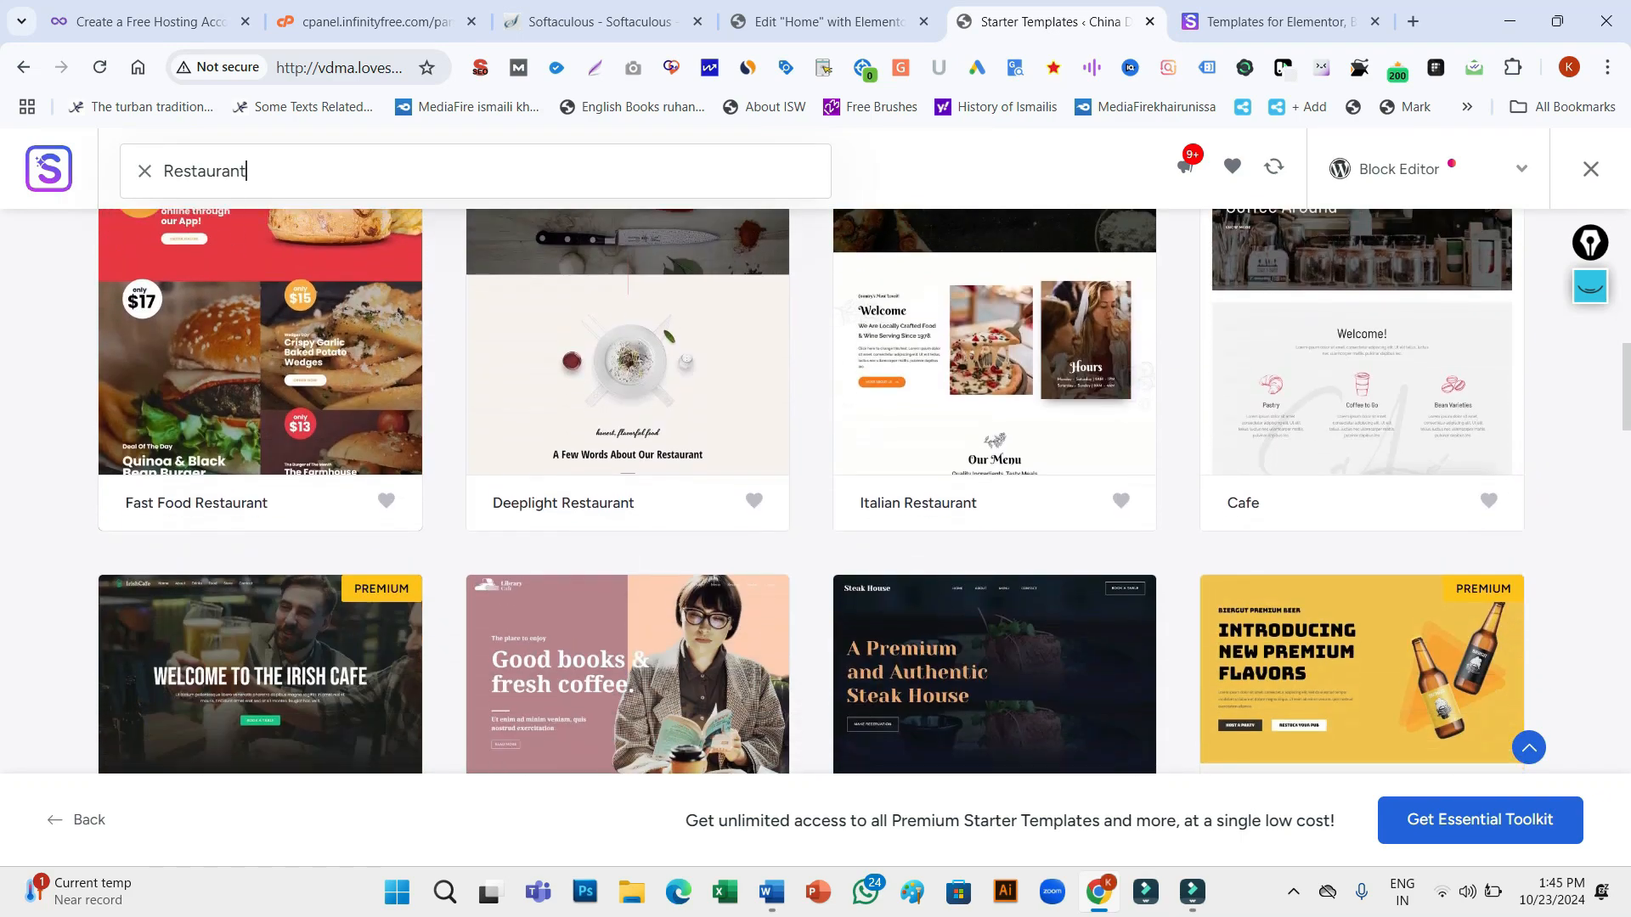
pyautogui.scroll(-2, 816, 491)
pyautogui.scroll(-2, 816, 491)
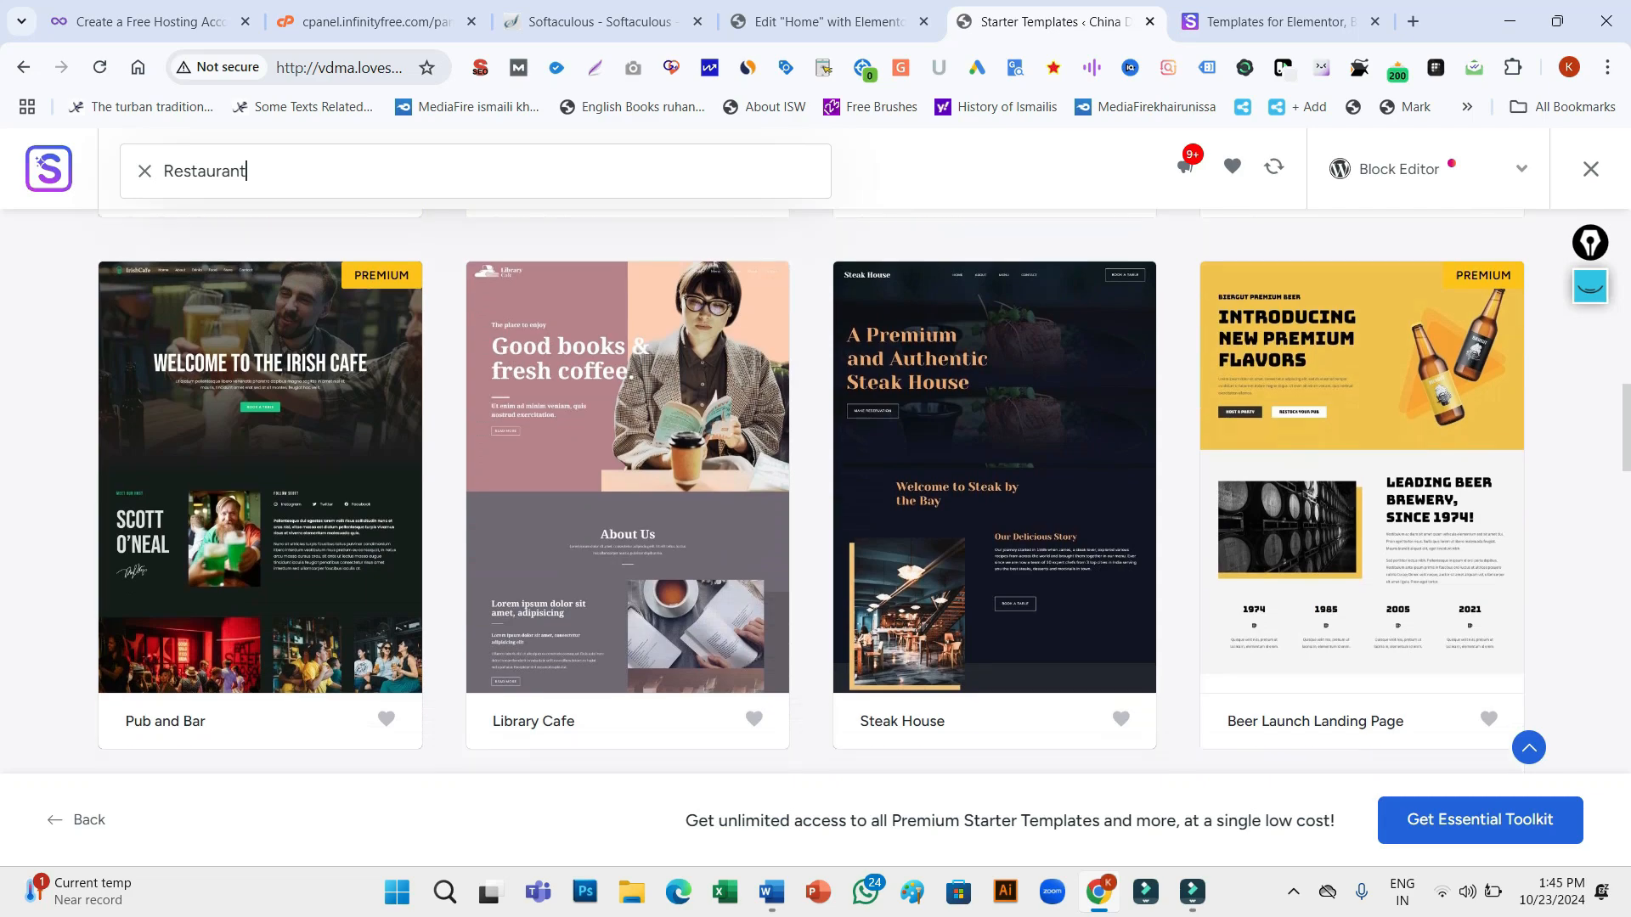
pyautogui.scroll(-5, 816, 491)
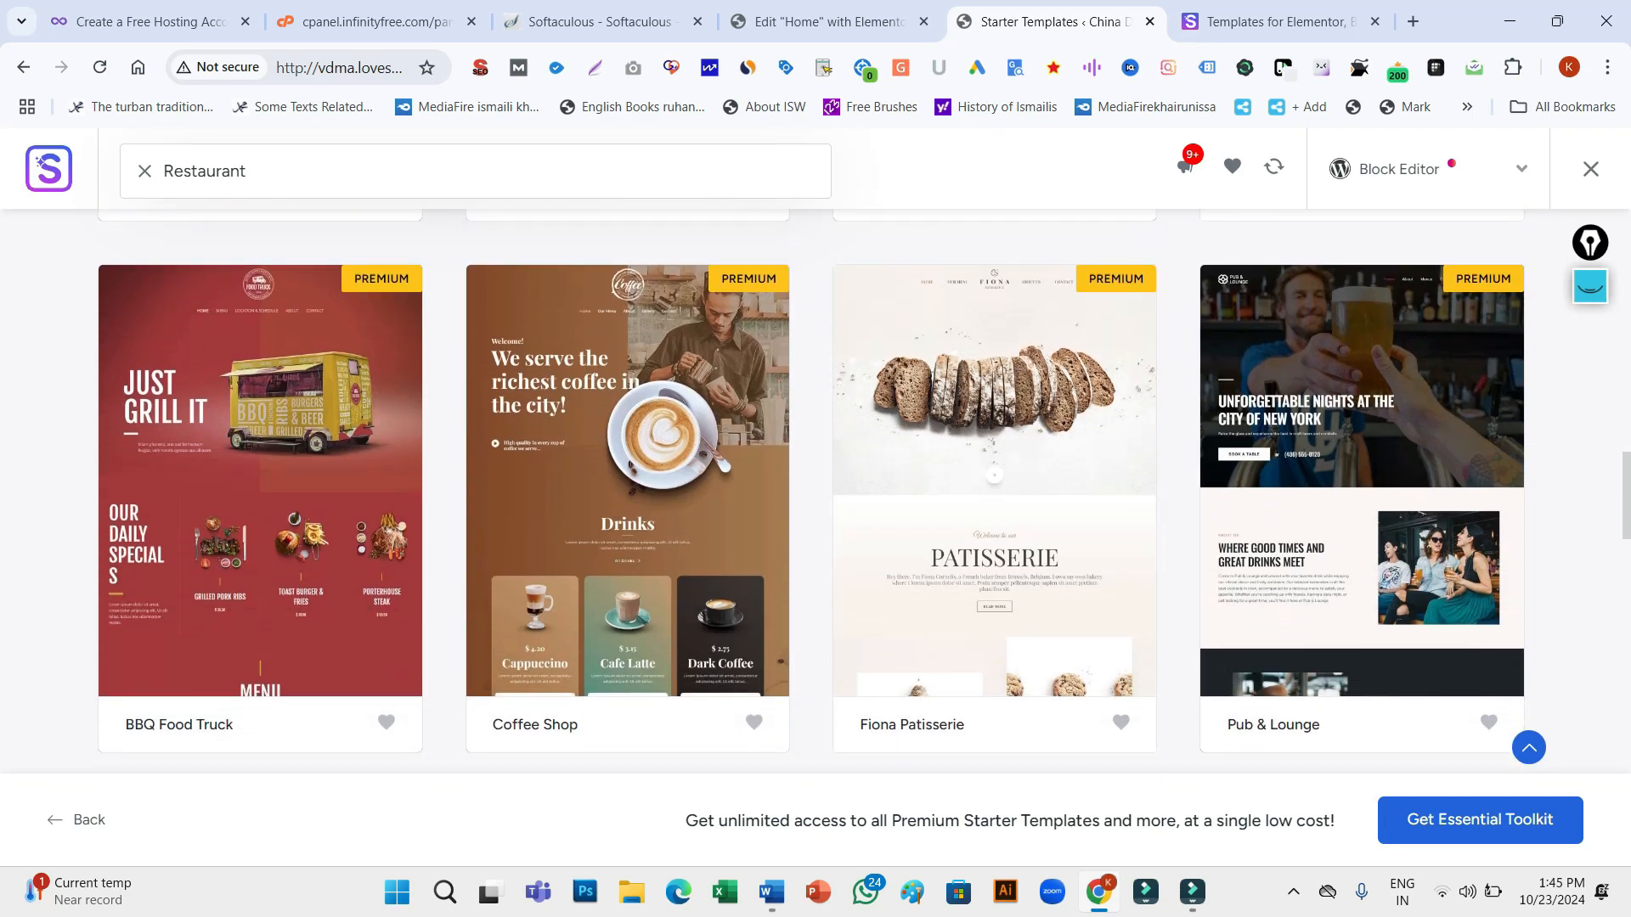
pyautogui.scroll(-5, 815, 491)
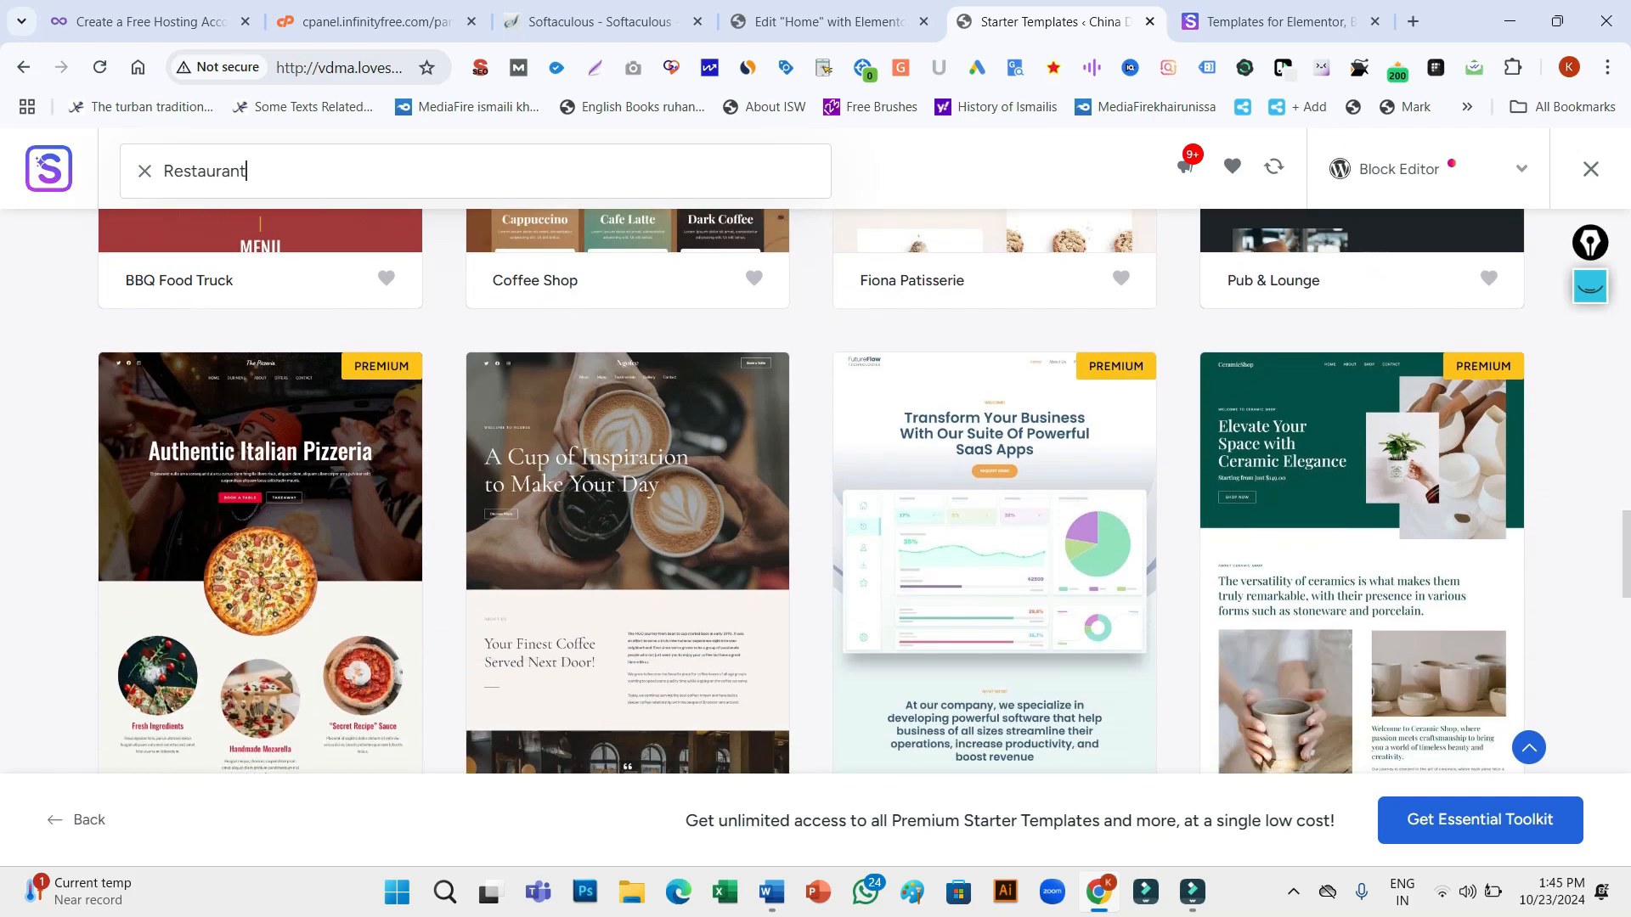
pyautogui.scroll(-6, 815, 491)
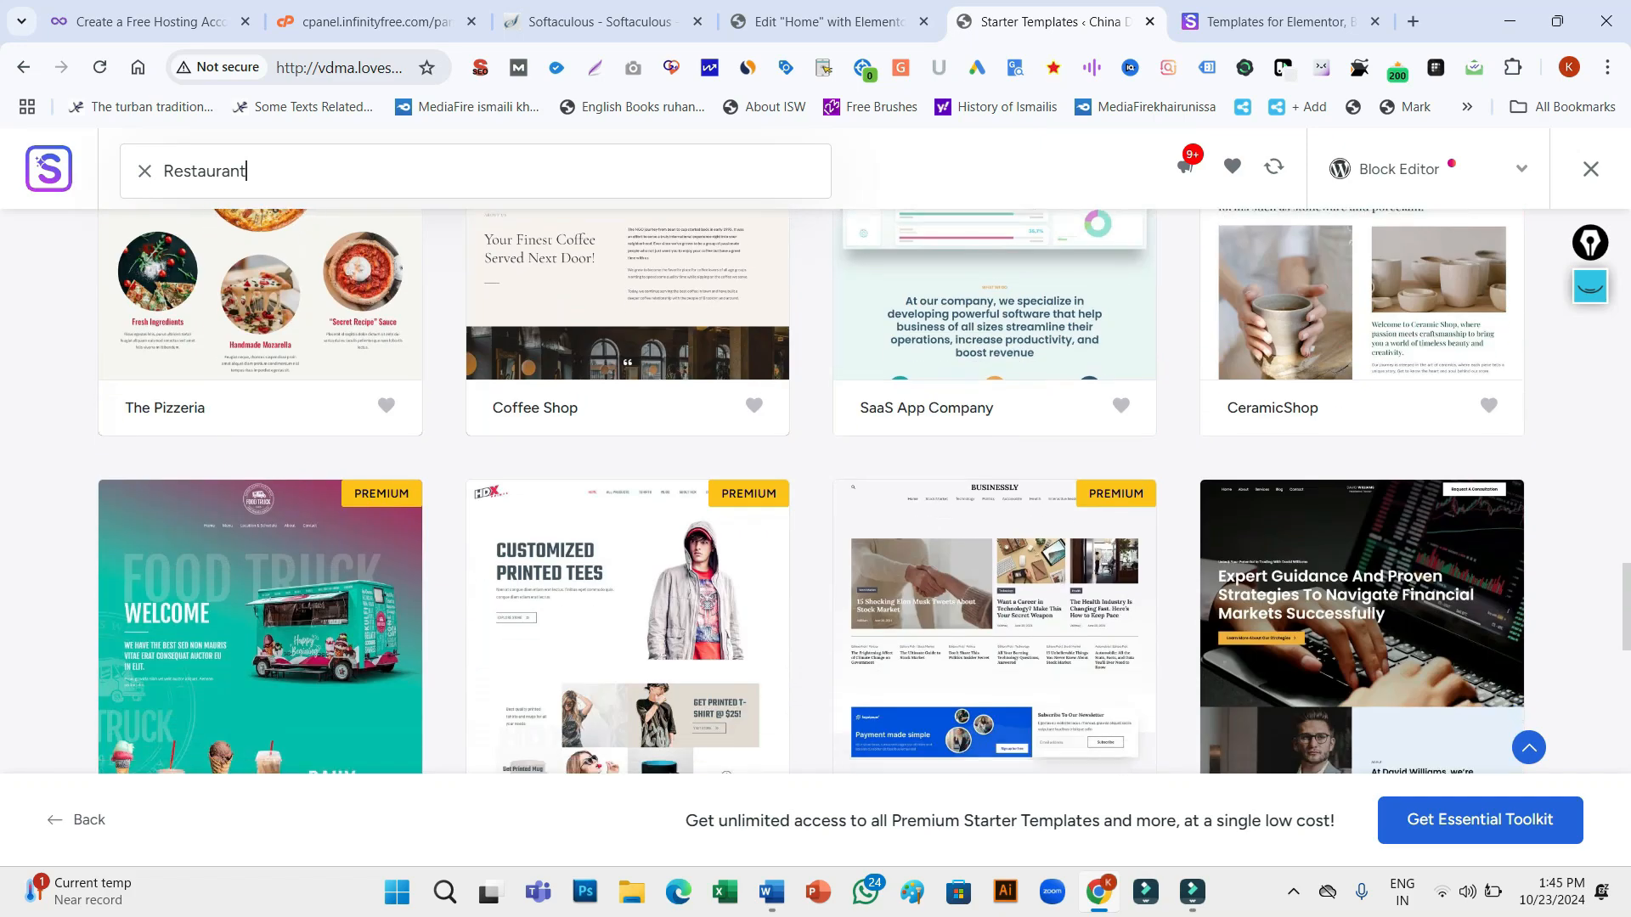
pyautogui.scroll(-2, 815, 491)
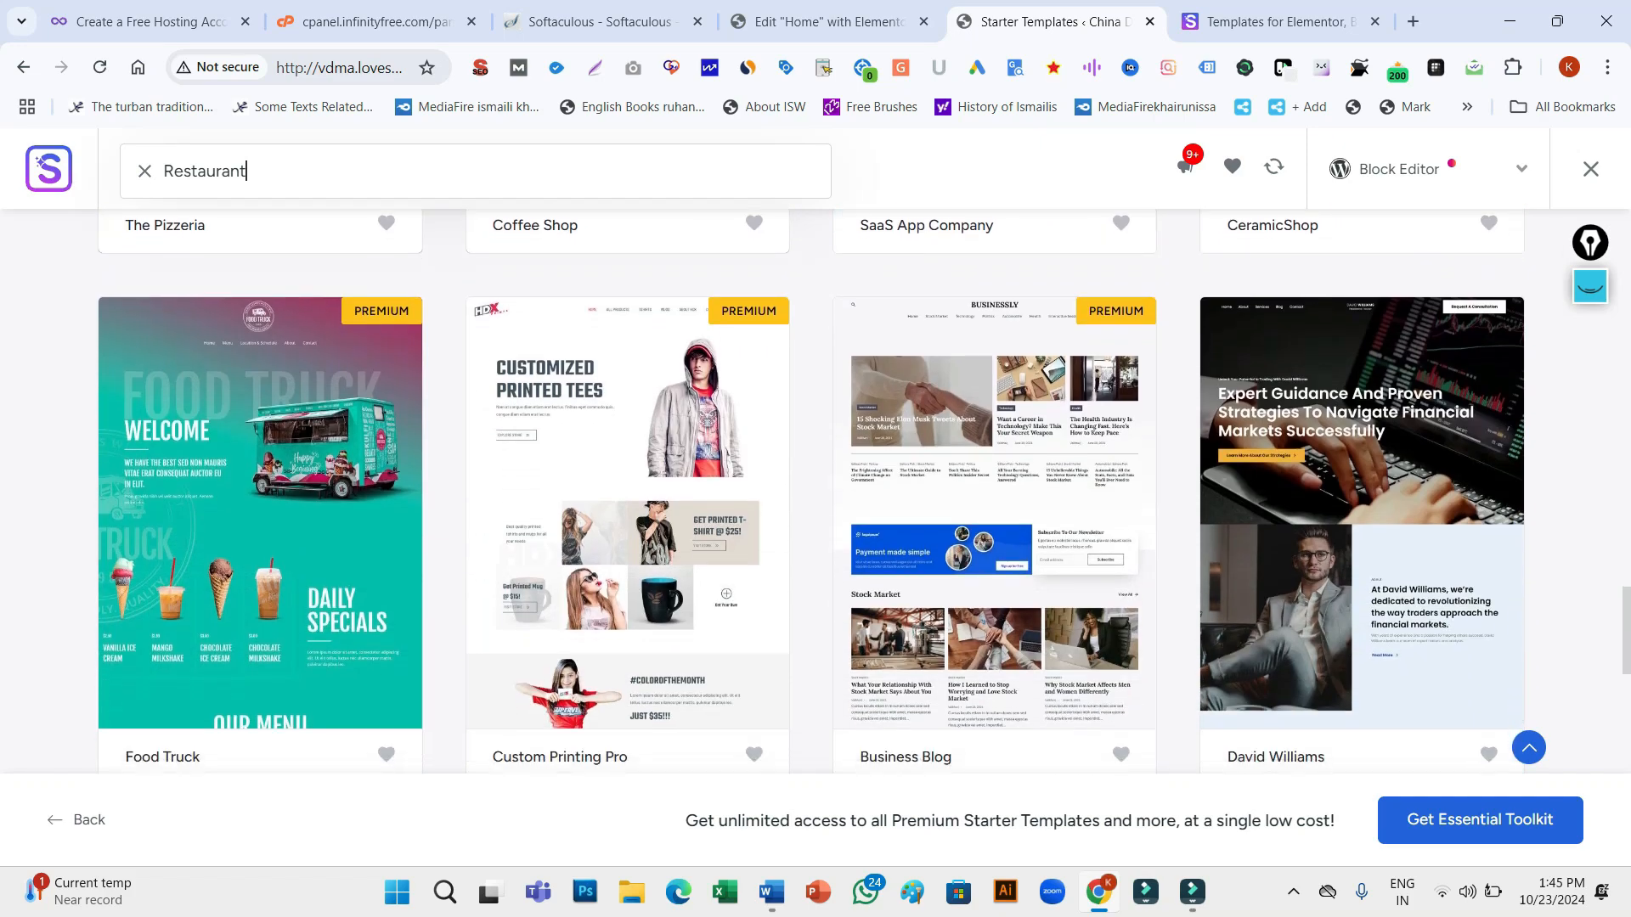
pyautogui.scroll(-10, 815, 491)
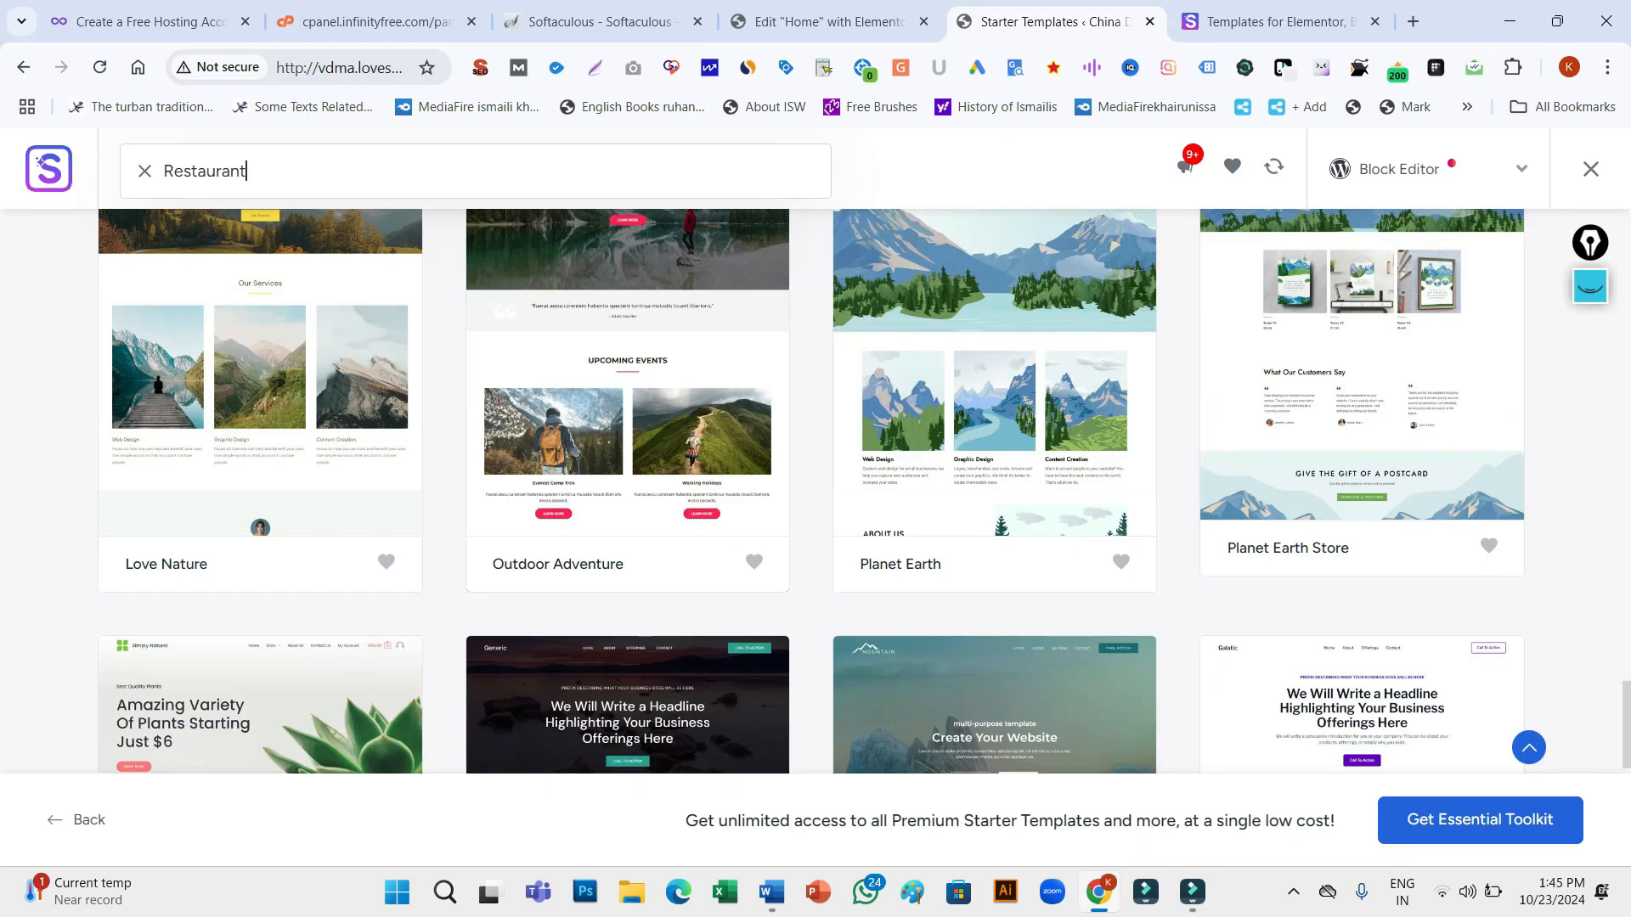
pyautogui.scroll(-7, 816, 491)
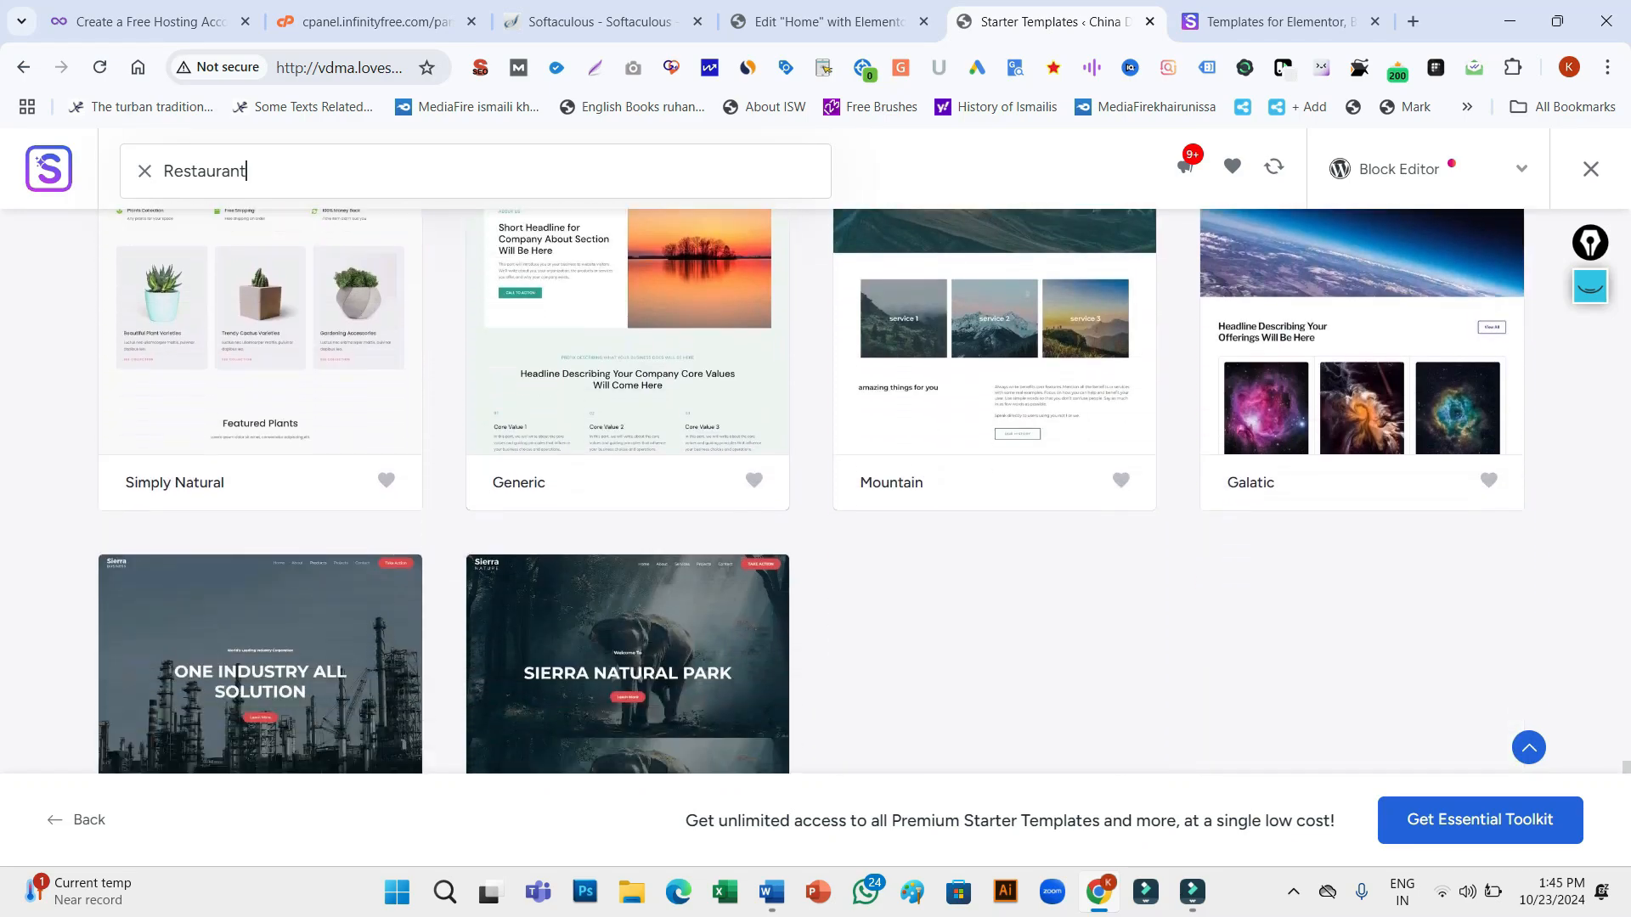
pyautogui.scroll(15, 815, 491)
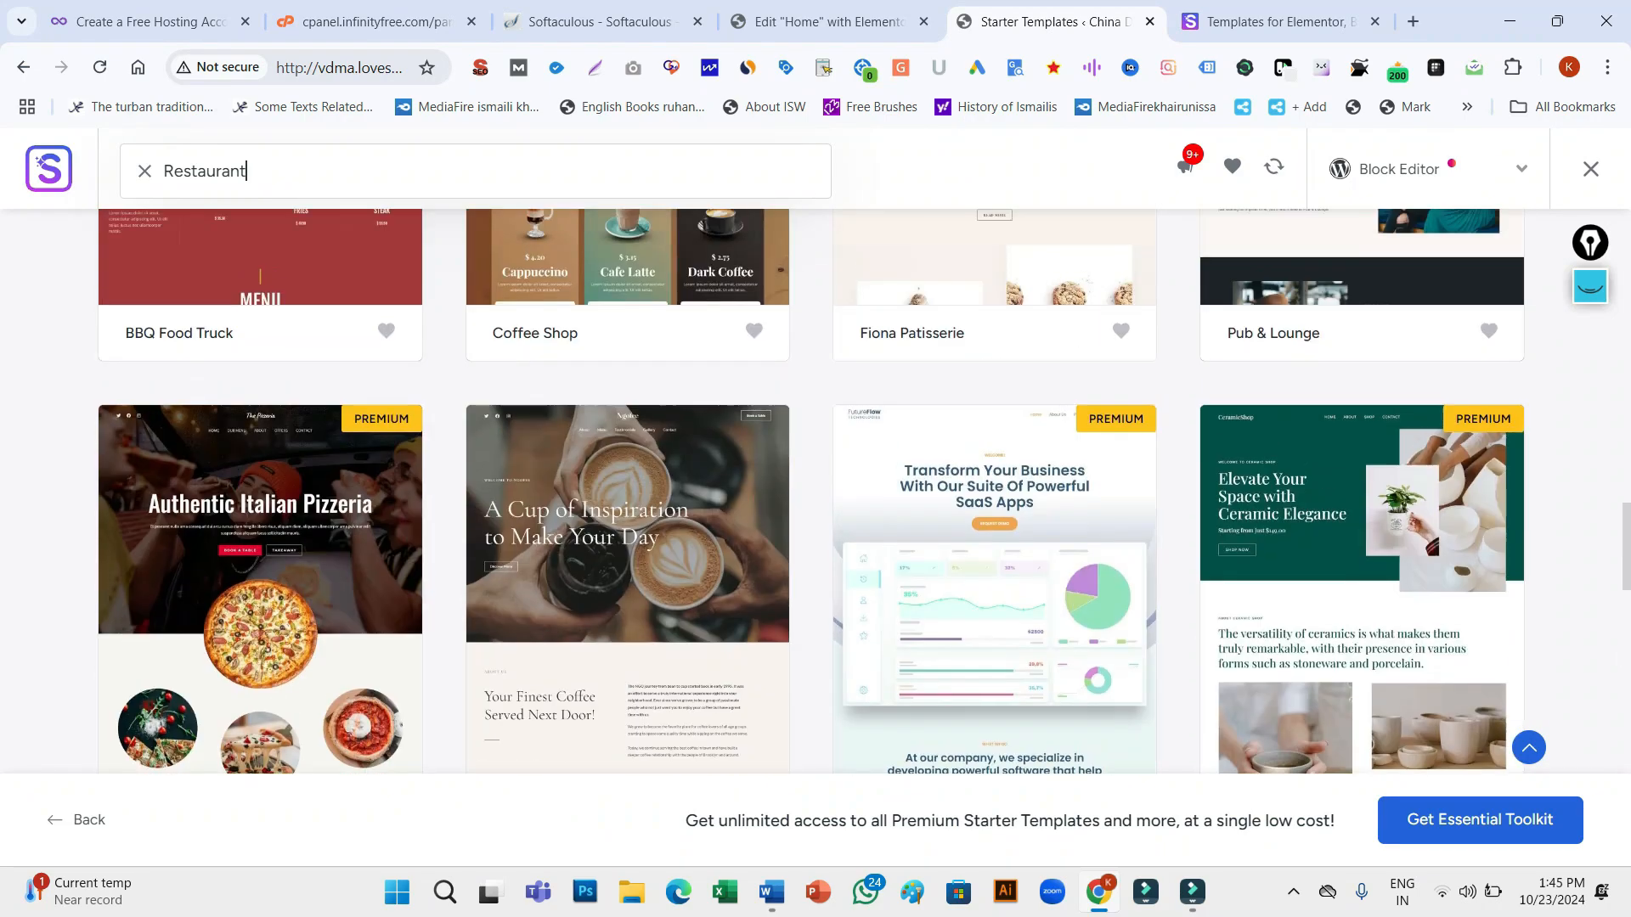
pyautogui.scroll(10, 816, 491)
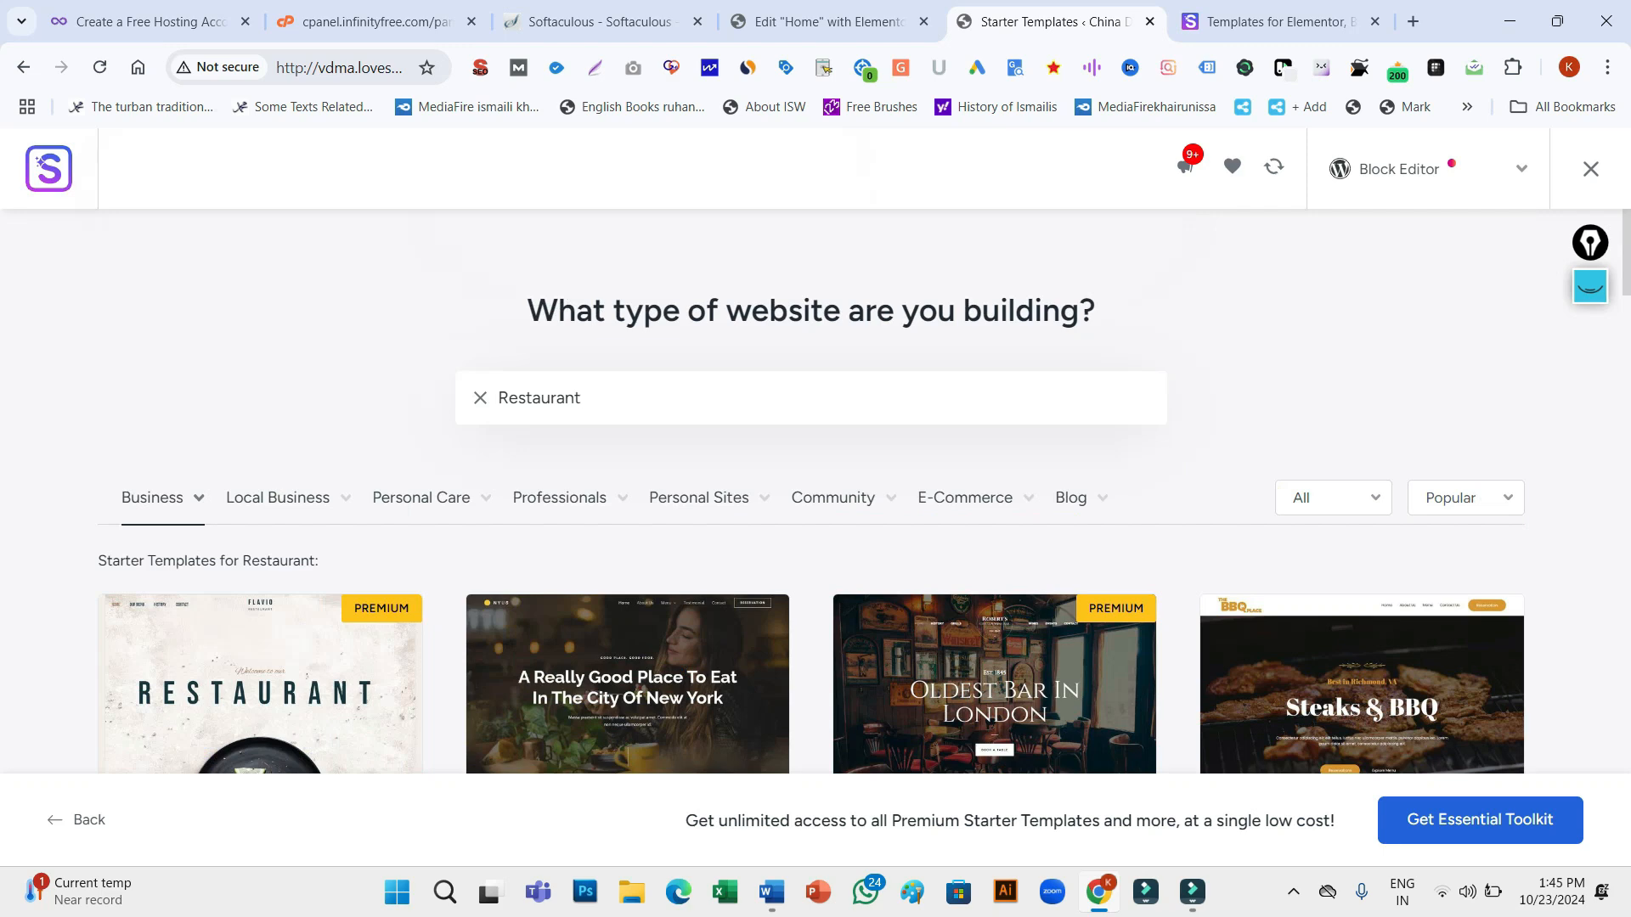
# Check the Business template categories and compare the first two rows of restaurant designs again
pyautogui.moveTo(162, 499)
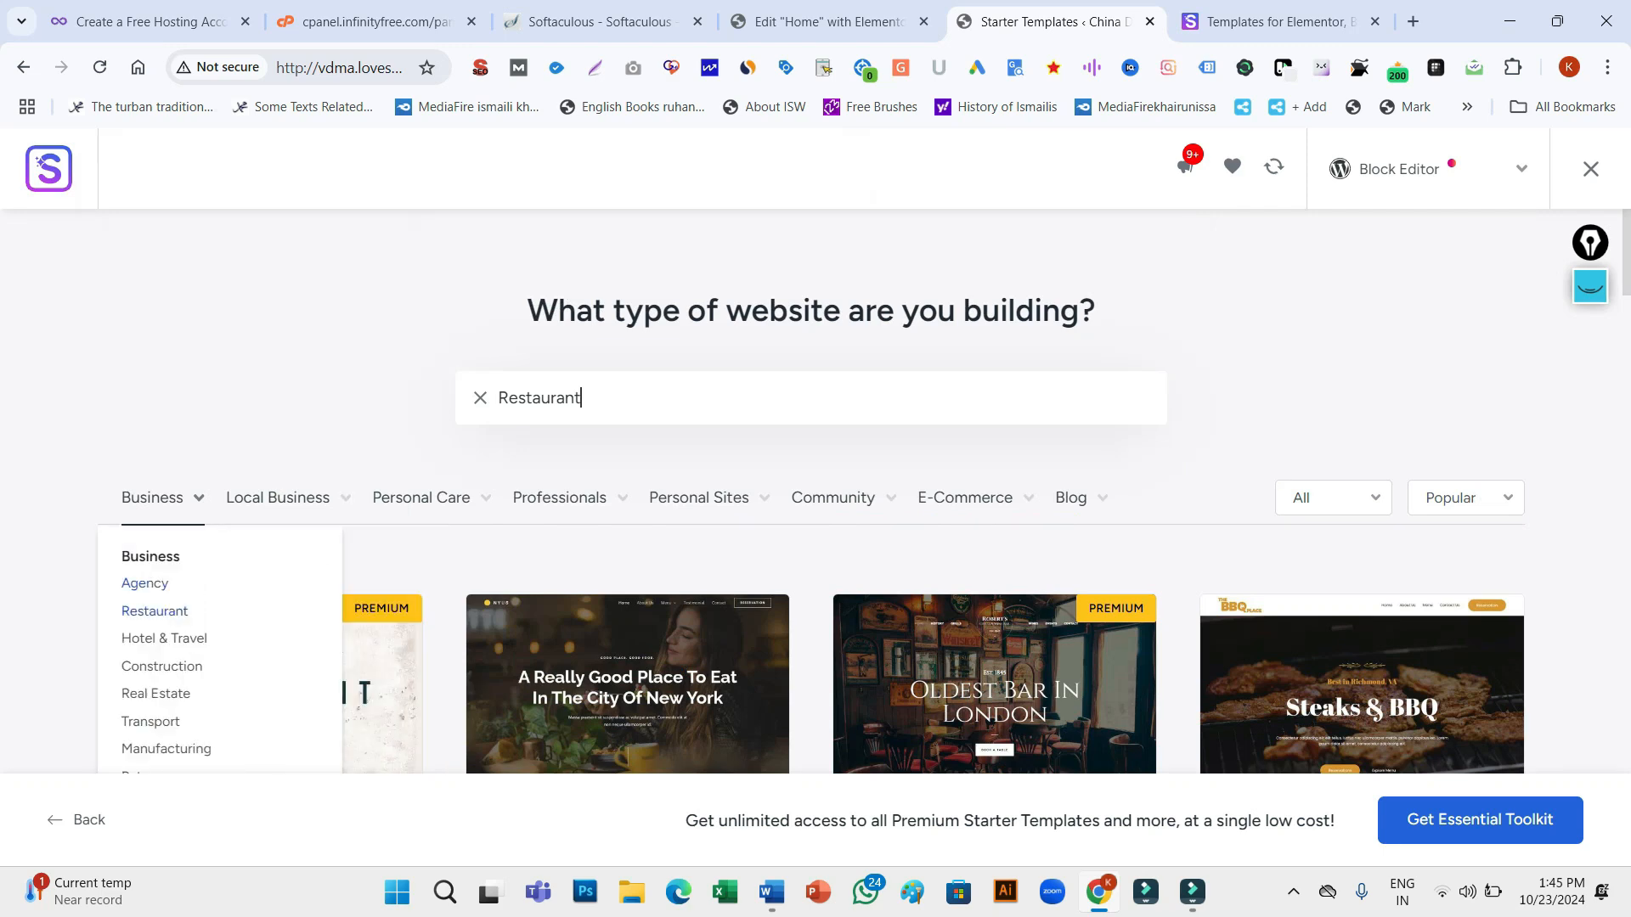
pyautogui.scroll(-4, 811, 510)
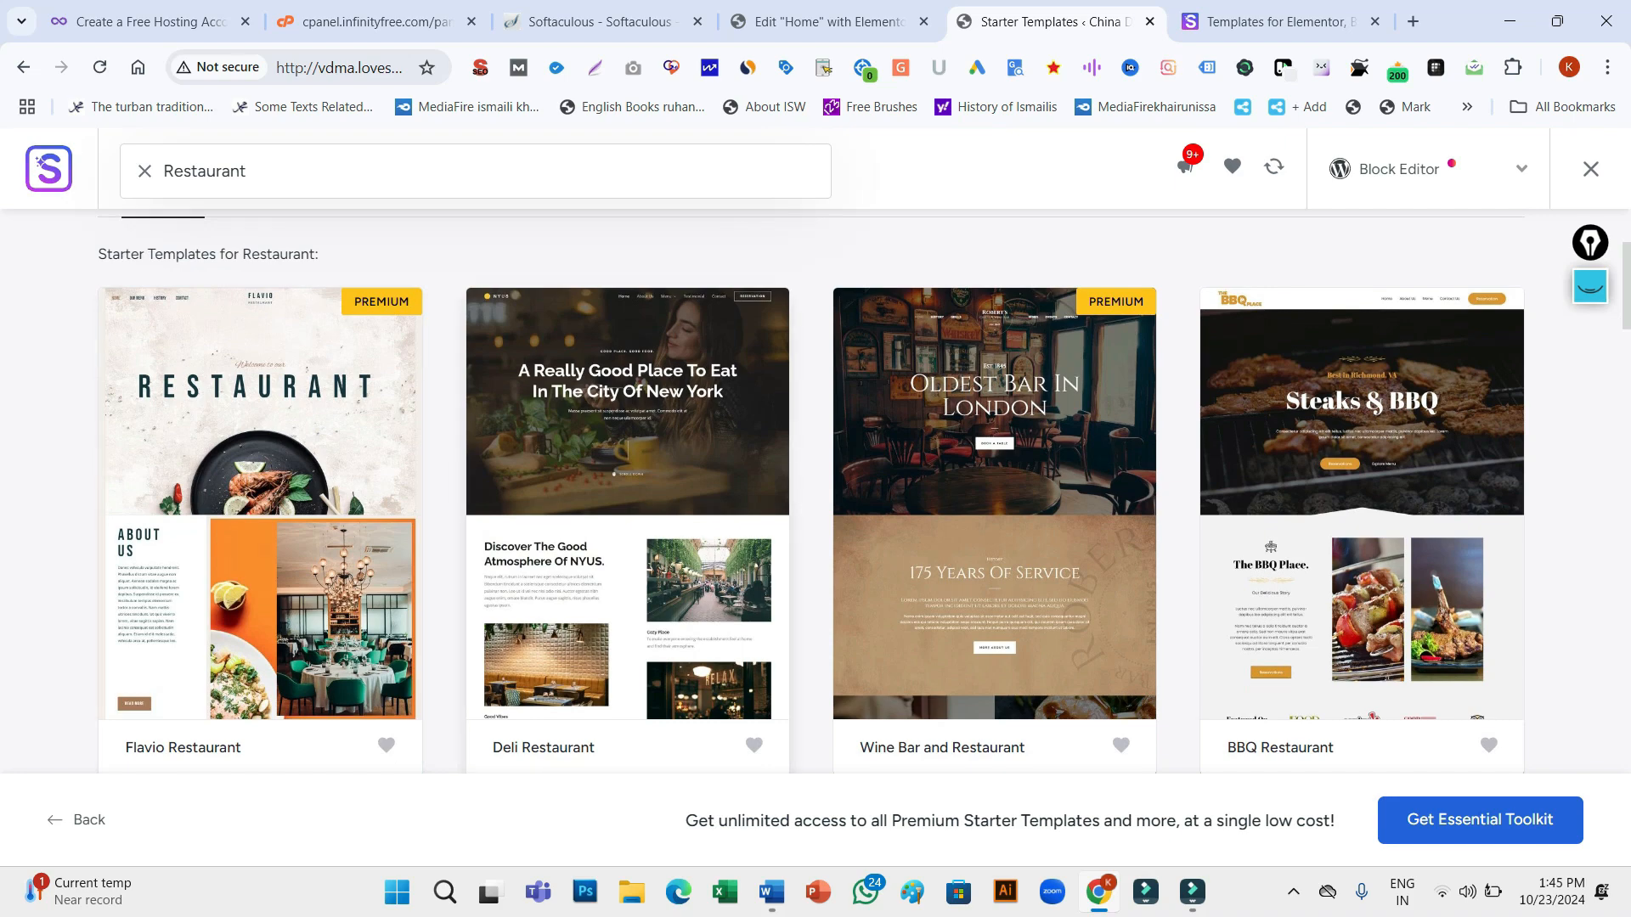
pyautogui.scroll(-6, 811, 493)
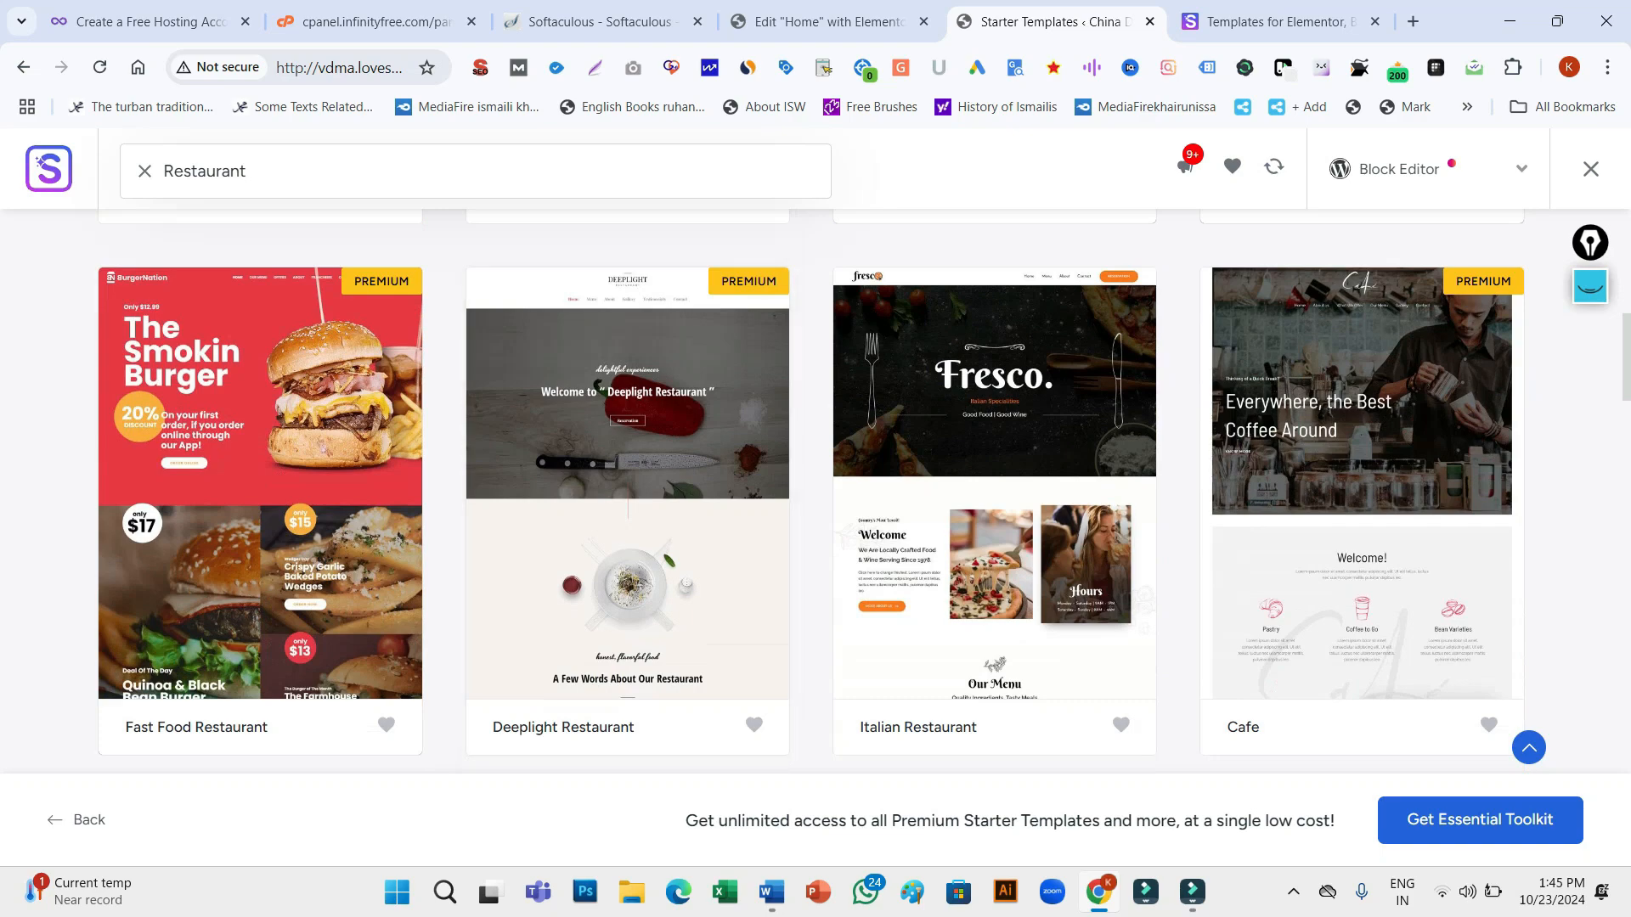
pyautogui.scroll(5, 811, 493)
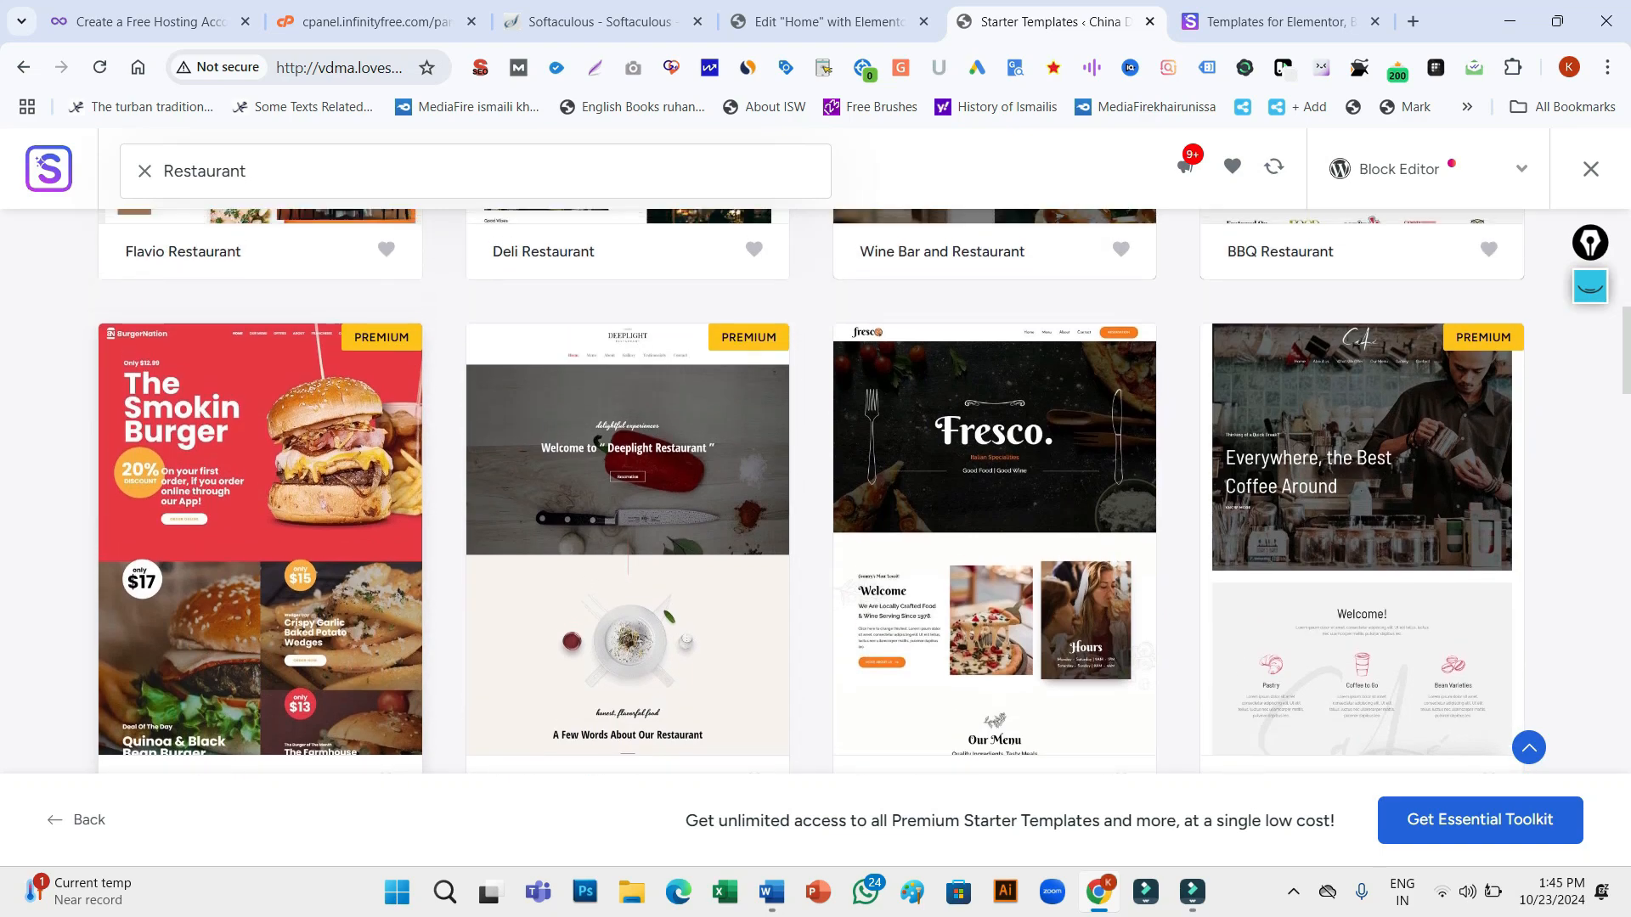
pyautogui.scroll(1, 626, 493)
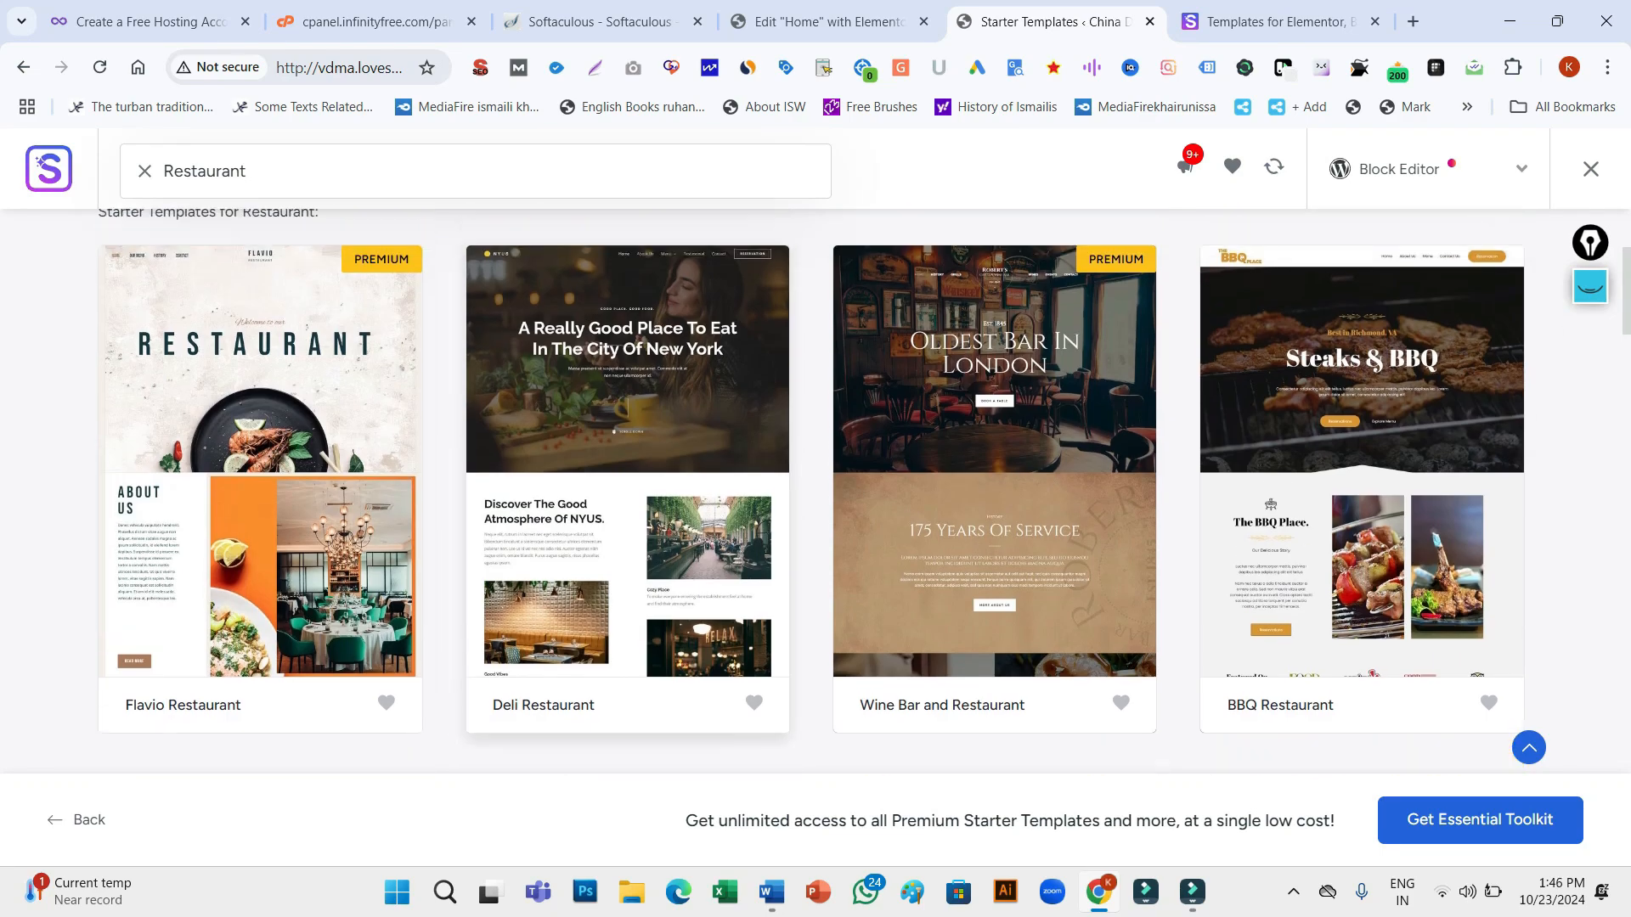